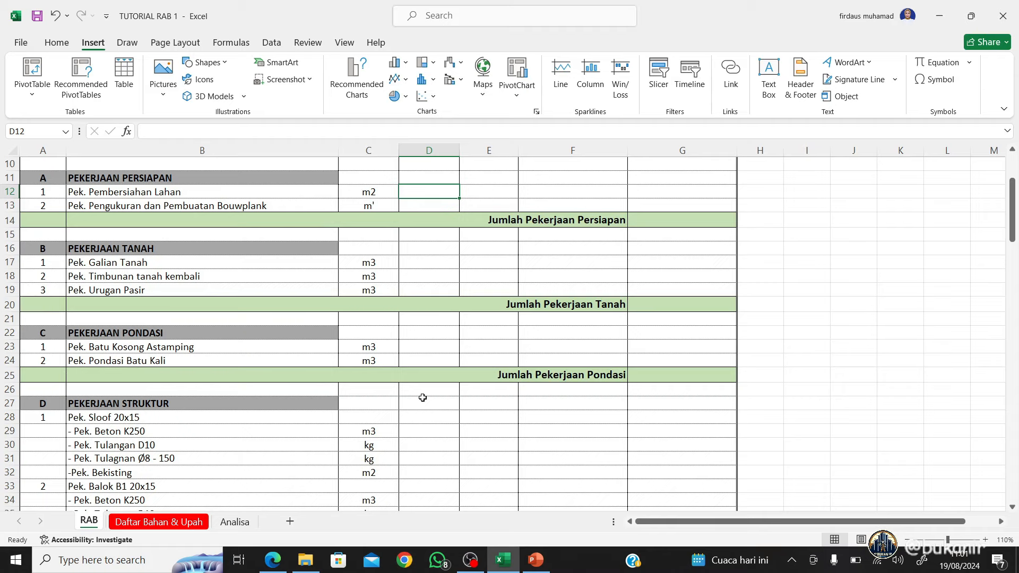
# Review the labour and material entries, units and prices on the Daftar Bahan & Upah sheet
pyautogui.scroll(3, 423, 397)
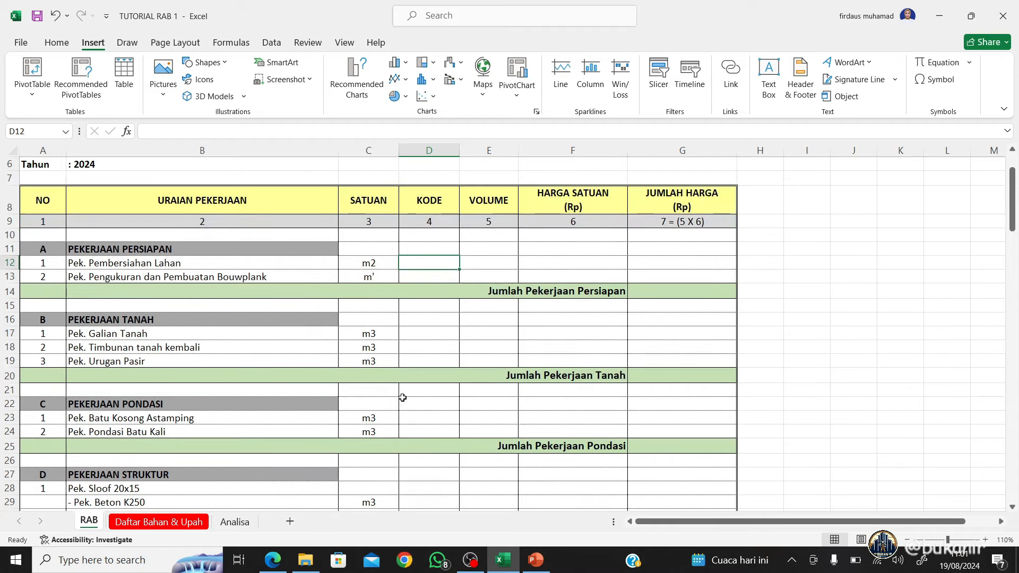
pyautogui.click(185, 522)
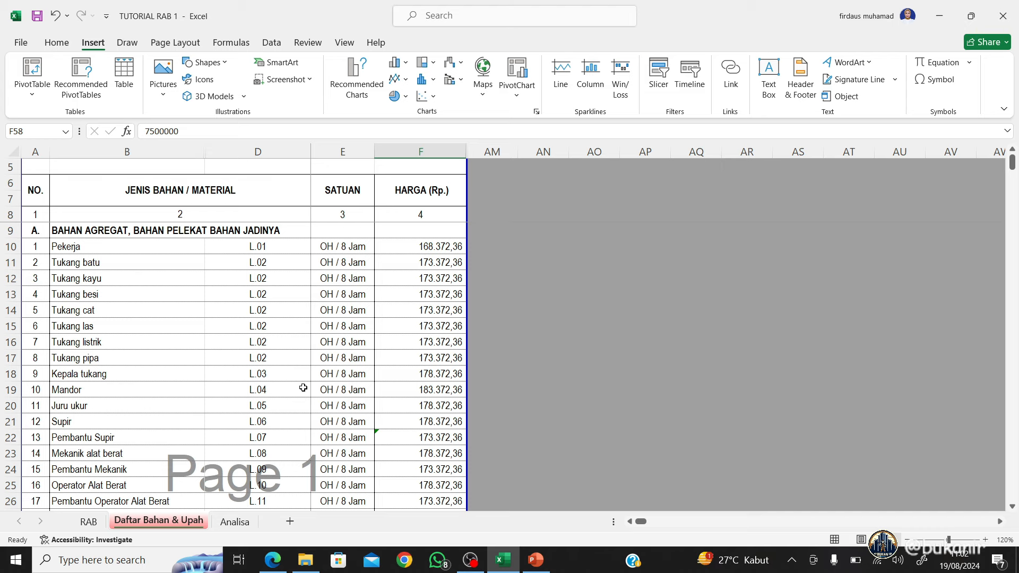
pyautogui.scroll(-4, 303, 388)
pyautogui.scroll(-1, 303, 388)
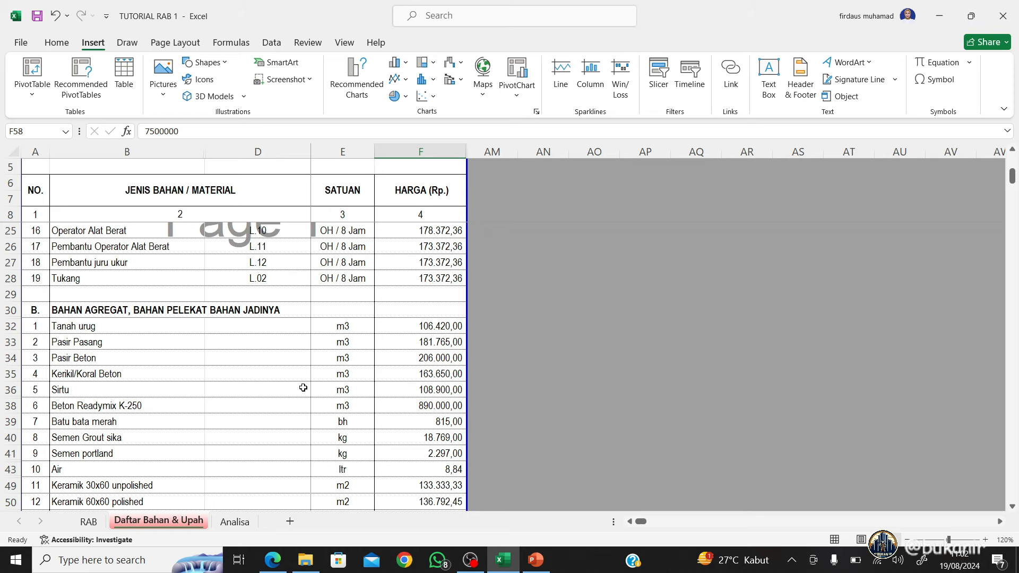
pyautogui.scroll(-2, 303, 388)
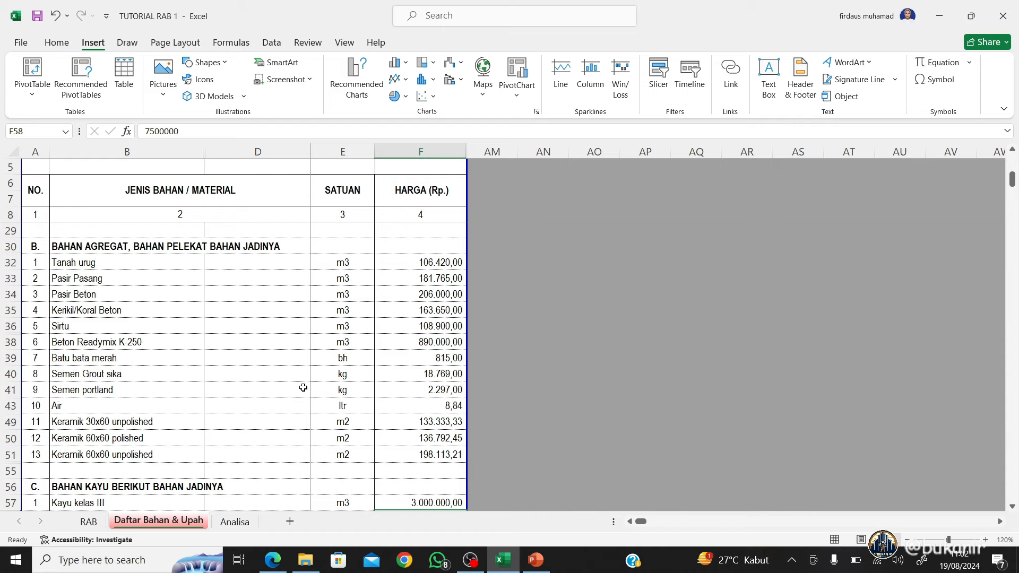
pyautogui.scroll(4, 303, 388)
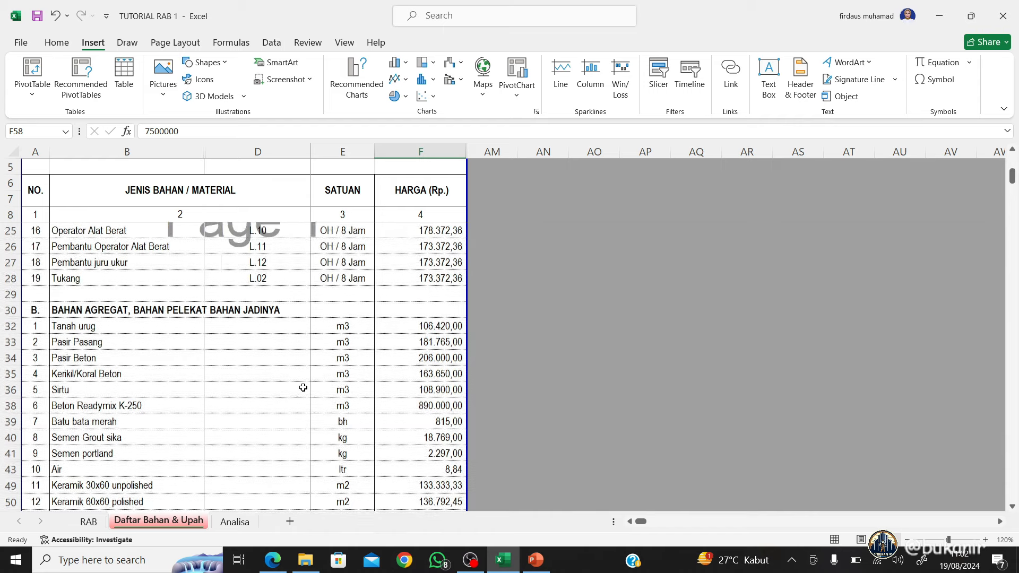
pyautogui.scroll(2, 260, 456)
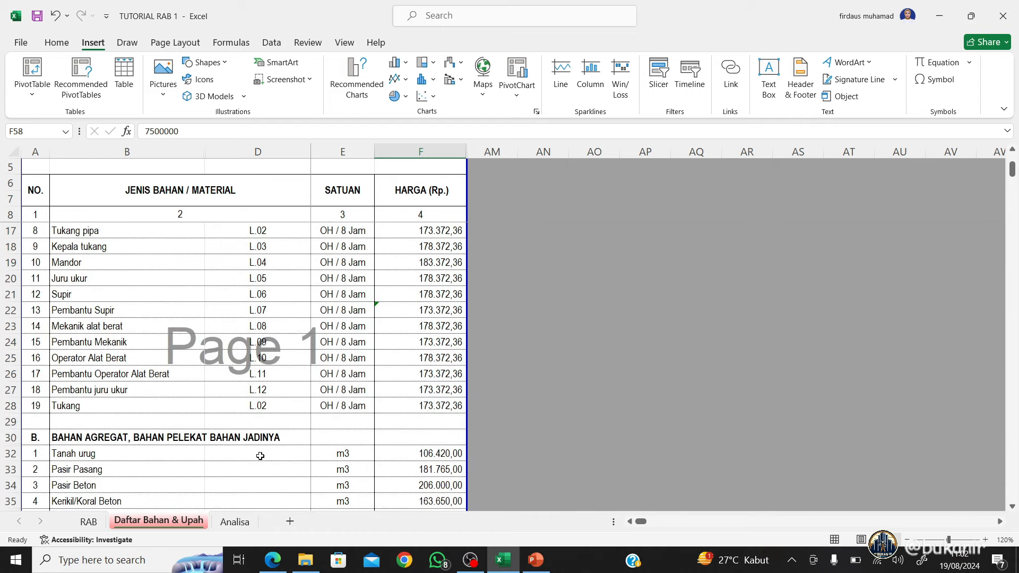
pyautogui.click(149, 289)
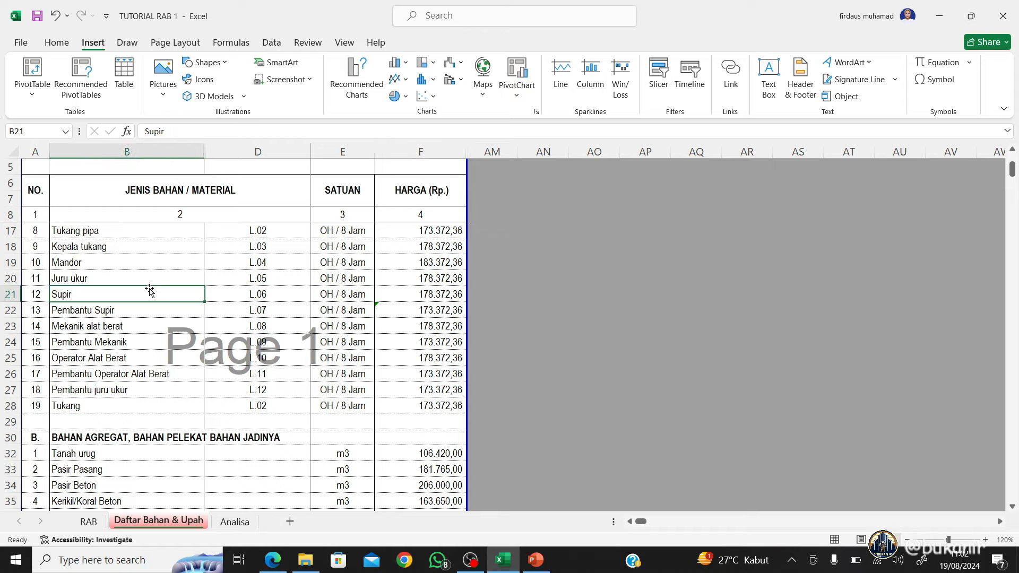
pyautogui.click(189, 483)
pyautogui.scroll(-15, 223, 450)
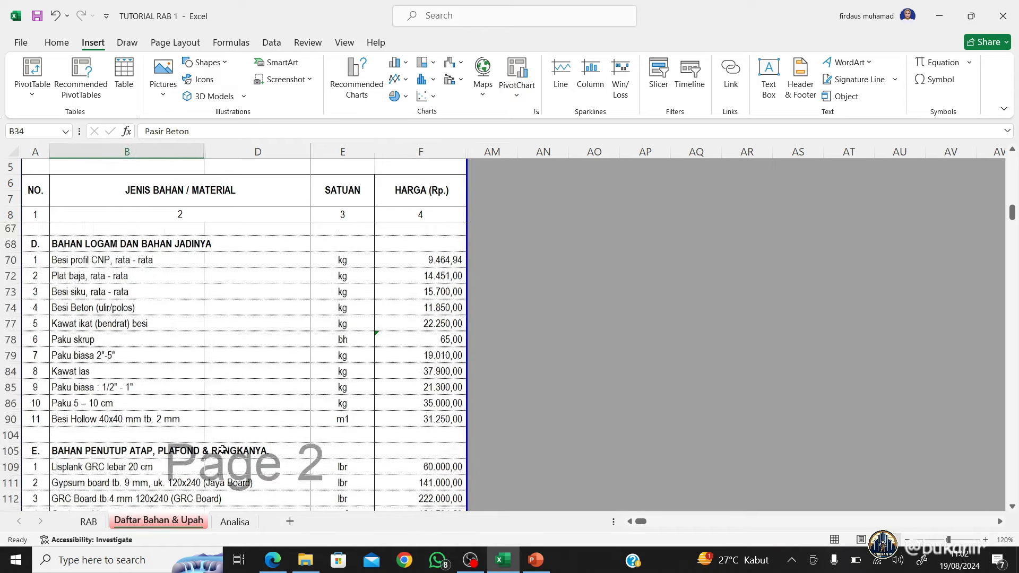
pyautogui.scroll(6, 223, 449)
pyautogui.scroll(8, 223, 450)
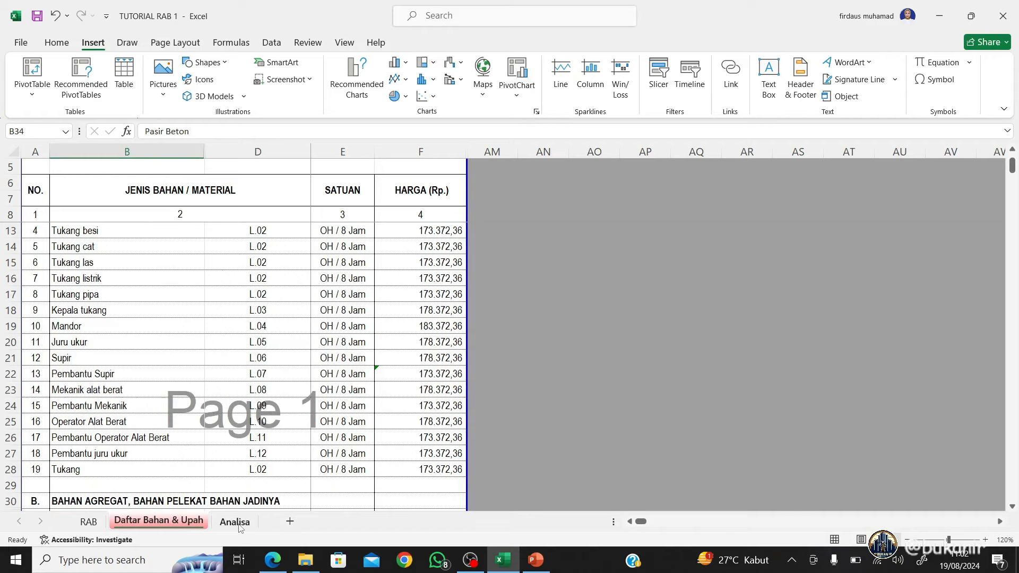
# Examine the layout of the unit-price analysis table on the Analisa sheet
pyautogui.click(235, 523)
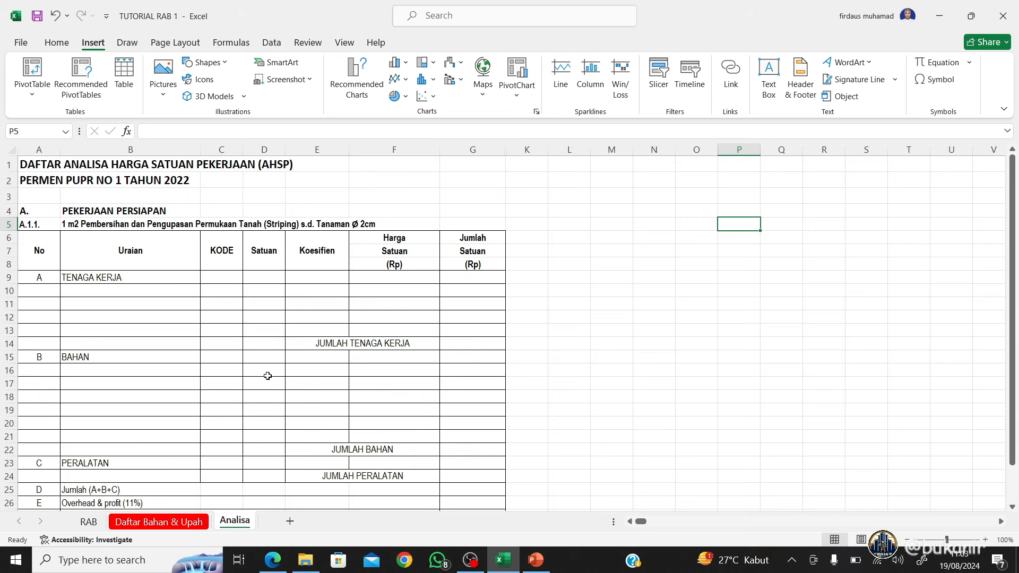
pyautogui.scroll(-1, 264, 364)
pyautogui.scroll(1, 235, 352)
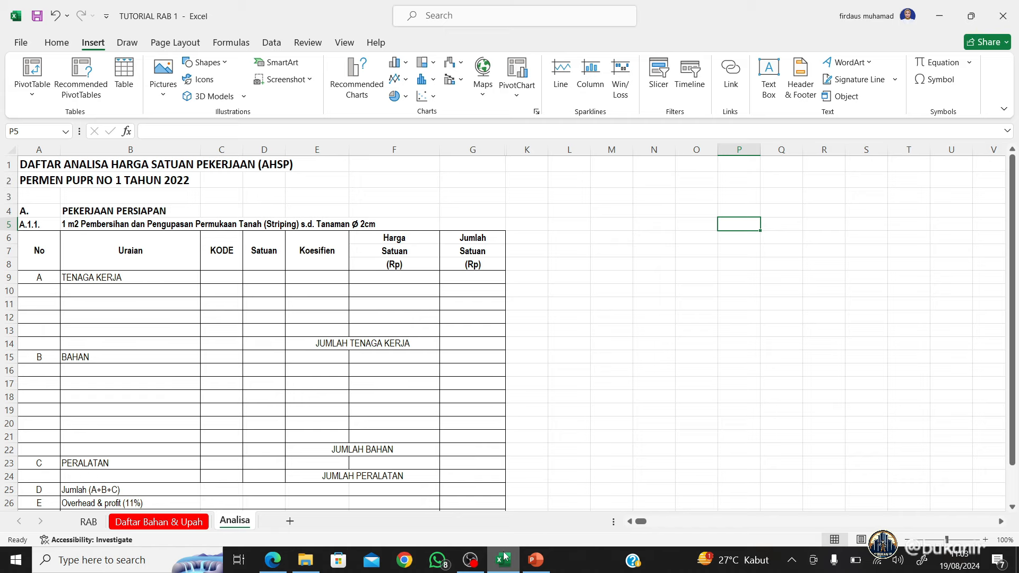
# Review the RAB sheet's work items under PEKERJAAN PERSIAPAN, from Pek. Pembersiahan Lahan to Pek. Pengukuran dan Pembuatan Bouwplank
pyautogui.click(79, 525)
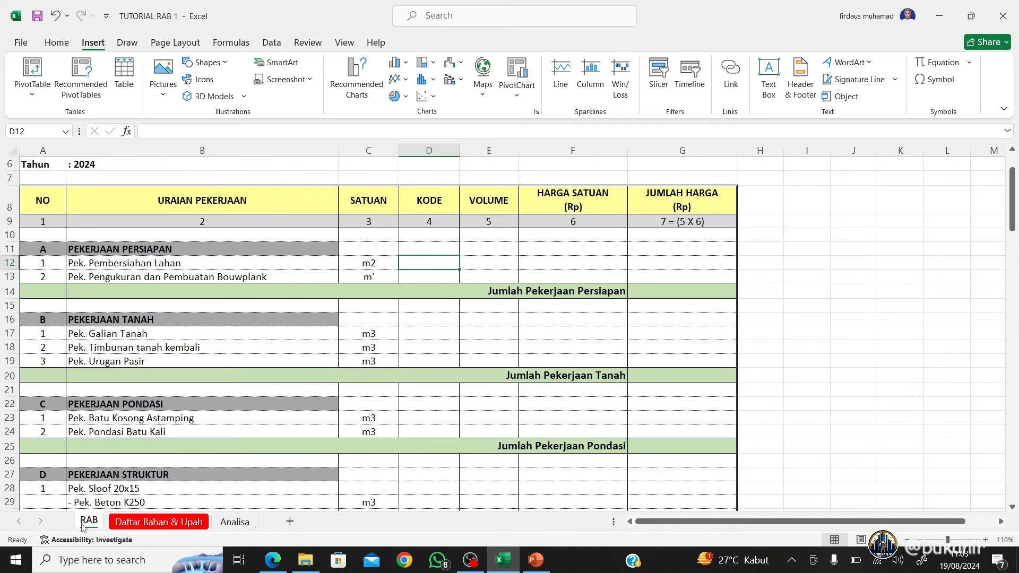
pyautogui.scroll(2, 186, 362)
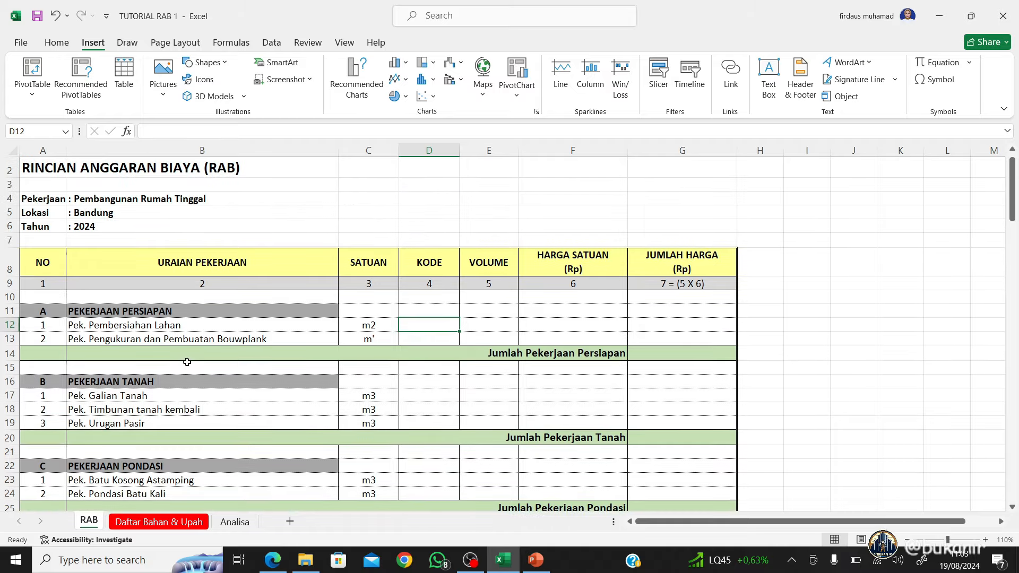
pyautogui.click(172, 314)
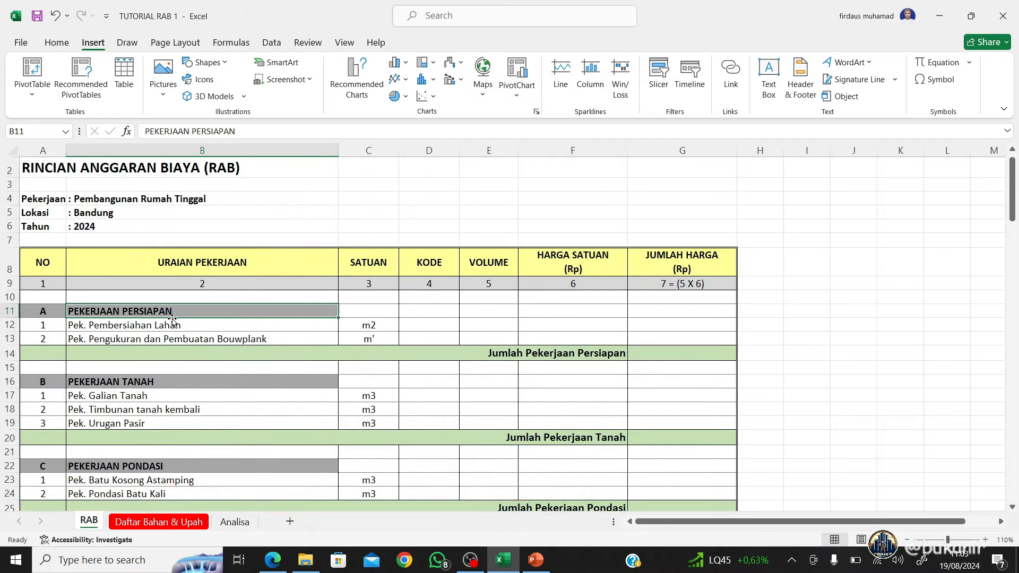
pyautogui.click(175, 328)
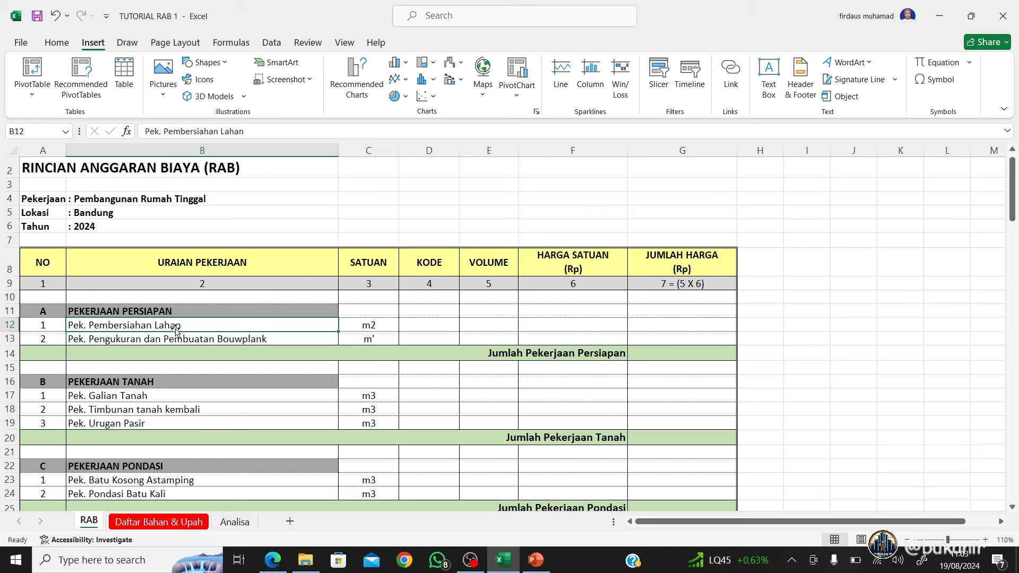
pyautogui.click(187, 341)
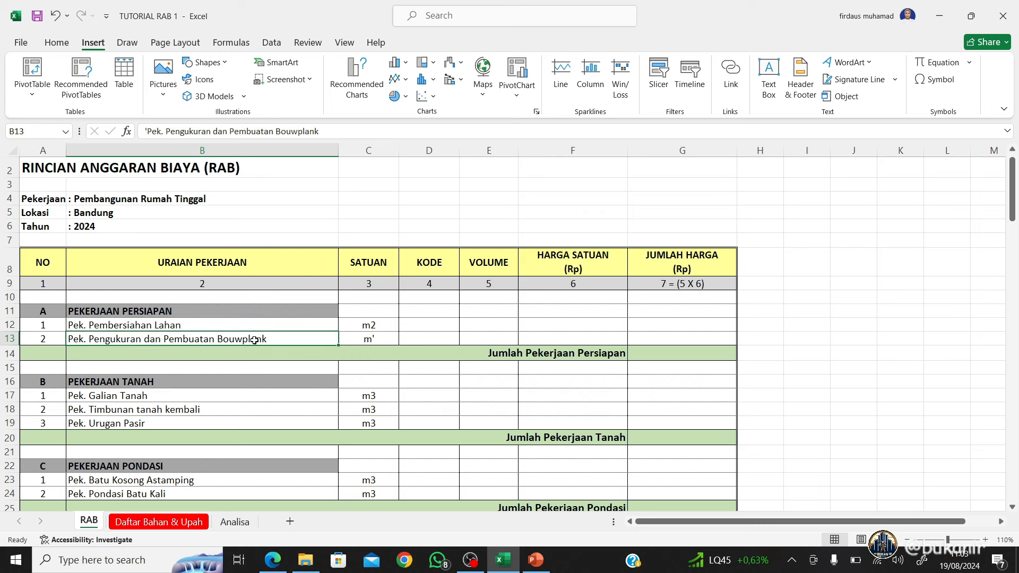
pyautogui.click(226, 326)
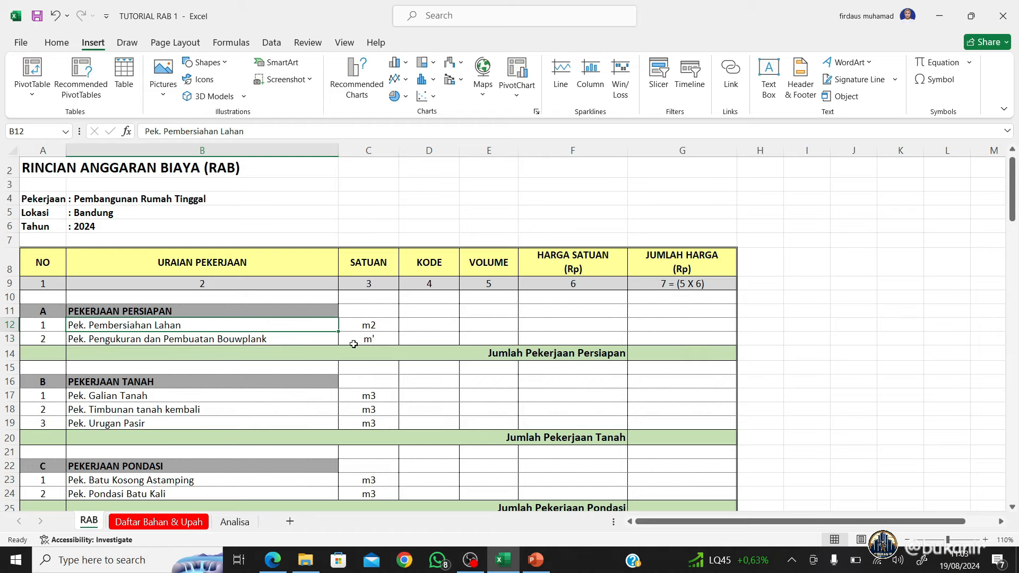
# From the Analisa sheet, switch to lampiran-bagian-i-umum.pdf in Edge and consult table 1.1.f (c) for land clearing, with its coefficients in view beside the workbook
pyautogui.click(231, 524)
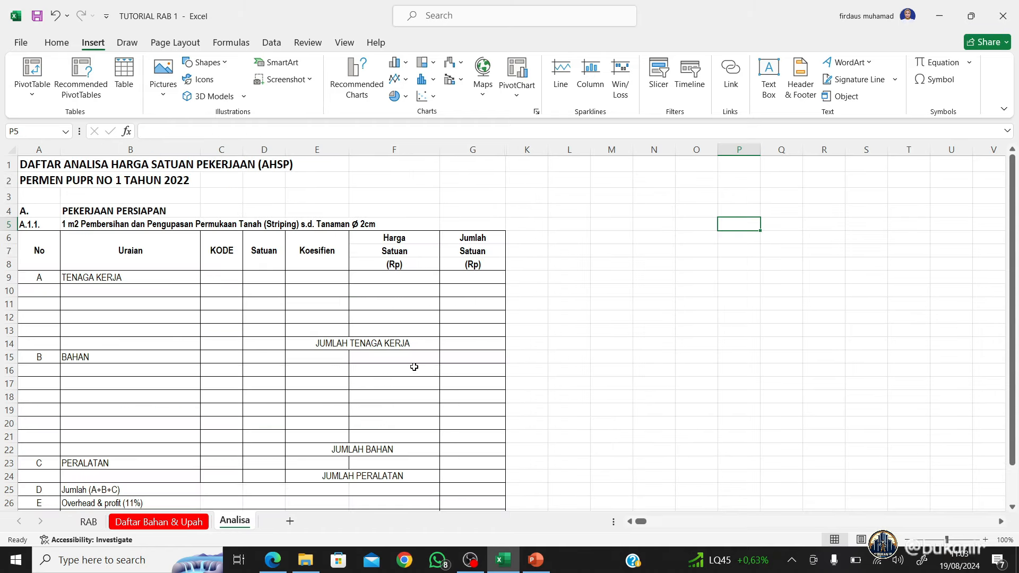
pyautogui.click(273, 560)
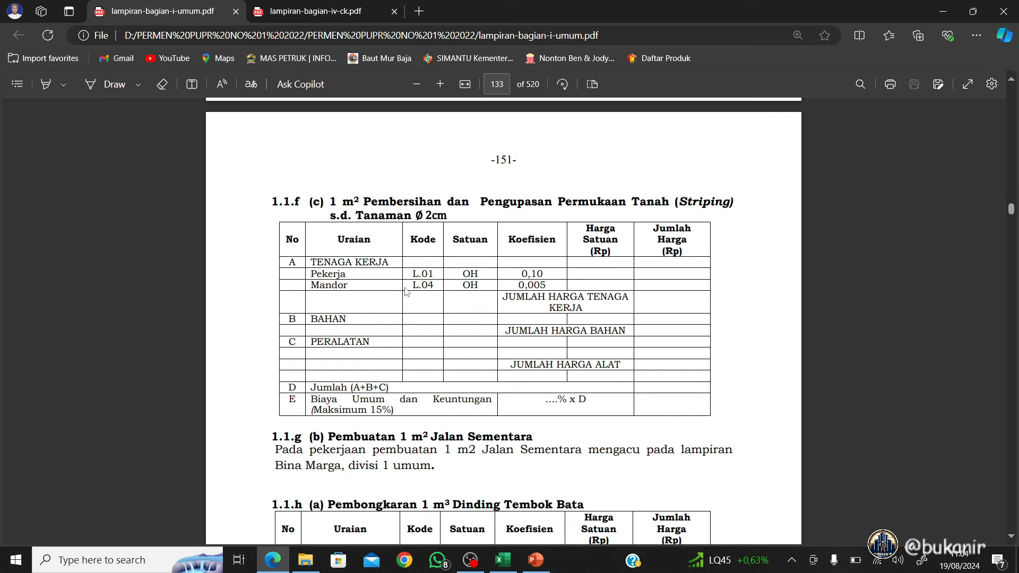
pyautogui.scroll(10, 395, 242)
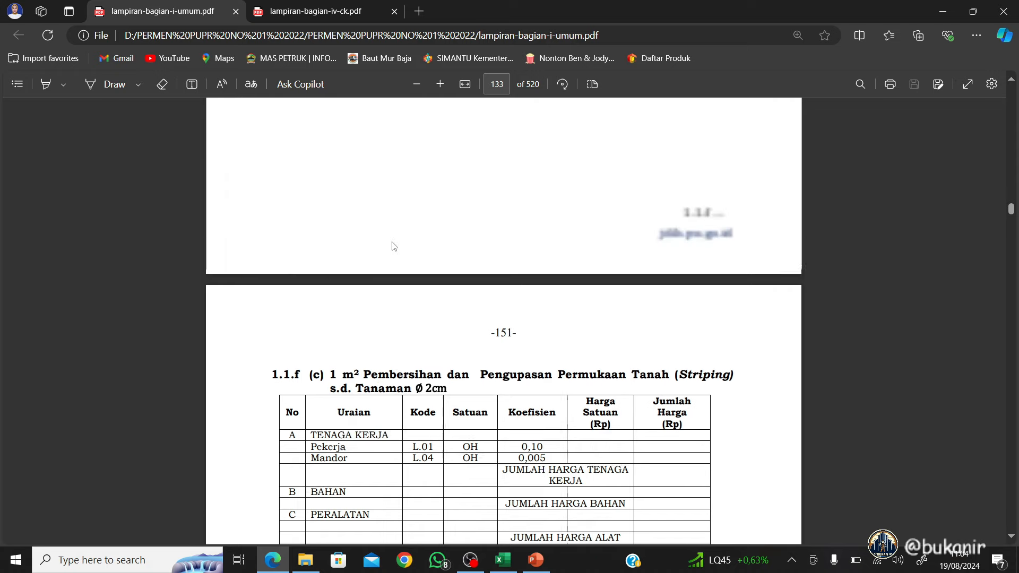
pyautogui.scroll(4, 394, 245)
pyautogui.scroll(-13, 395, 246)
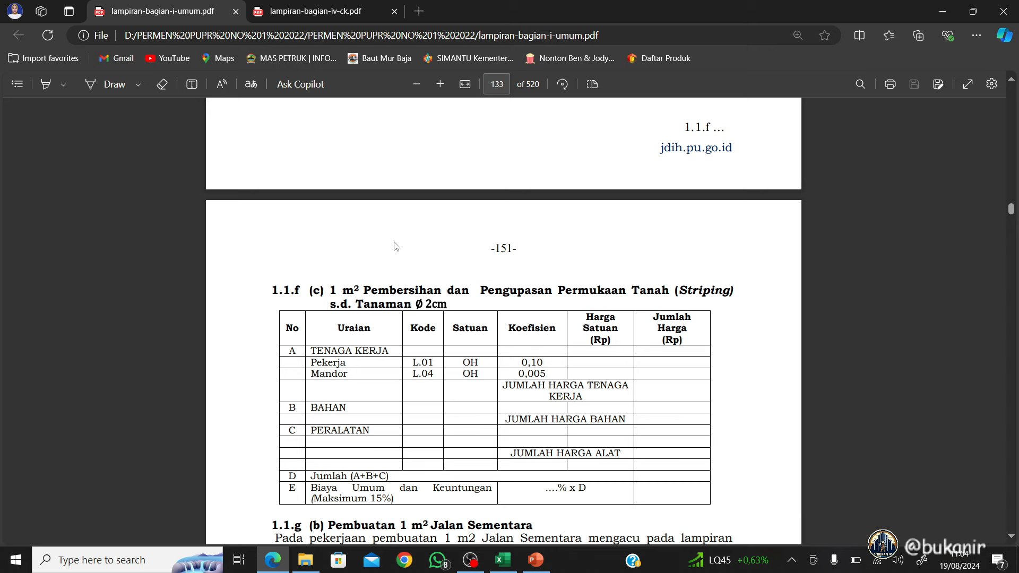
pyautogui.scroll(-2, 394, 245)
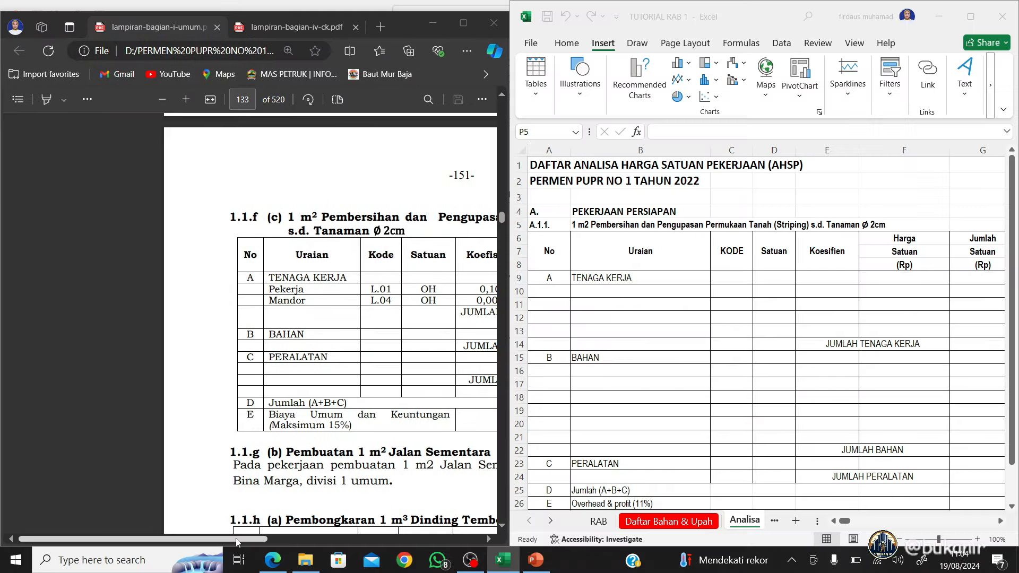
pyautogui.moveTo(270, 538); pyautogui.dragTo(311, 537)
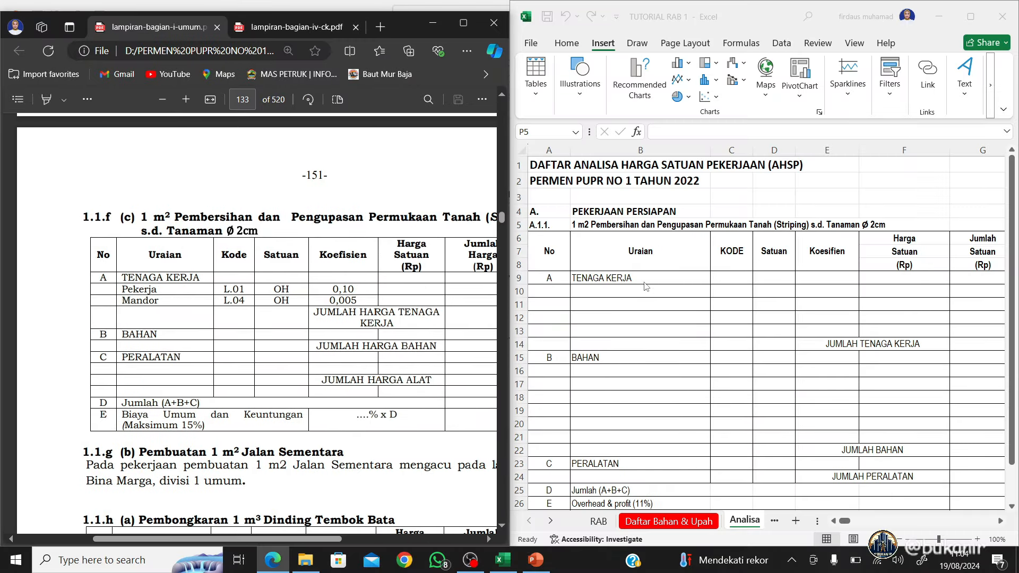
# Link cell B10 under TENAGA KERJA on the Analisa sheet to Pekerja, cell B10 of Daftar Bahan & Upah
pyautogui.click(640, 293)
pyautogui.write('=')
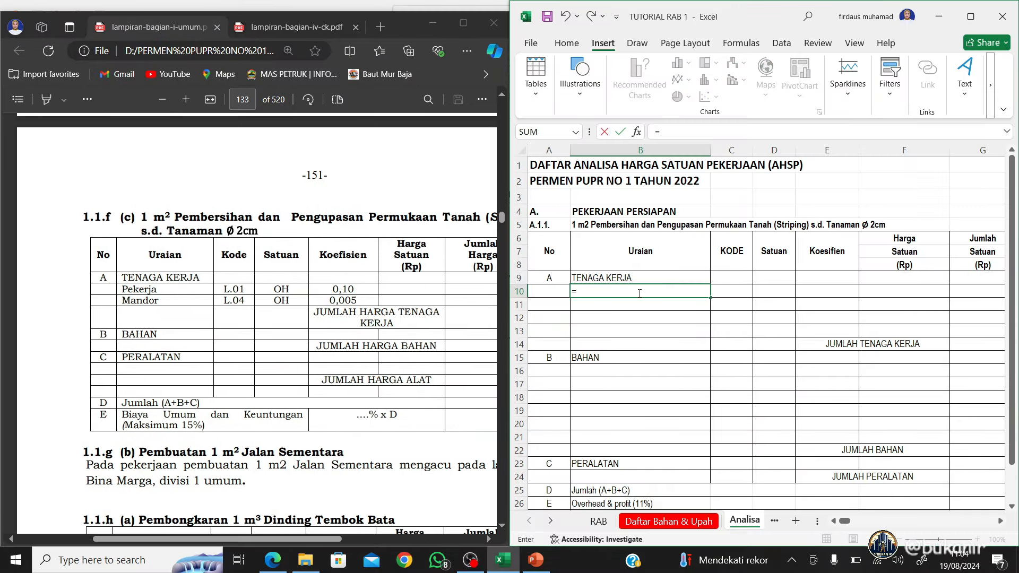
pyautogui.click(674, 526)
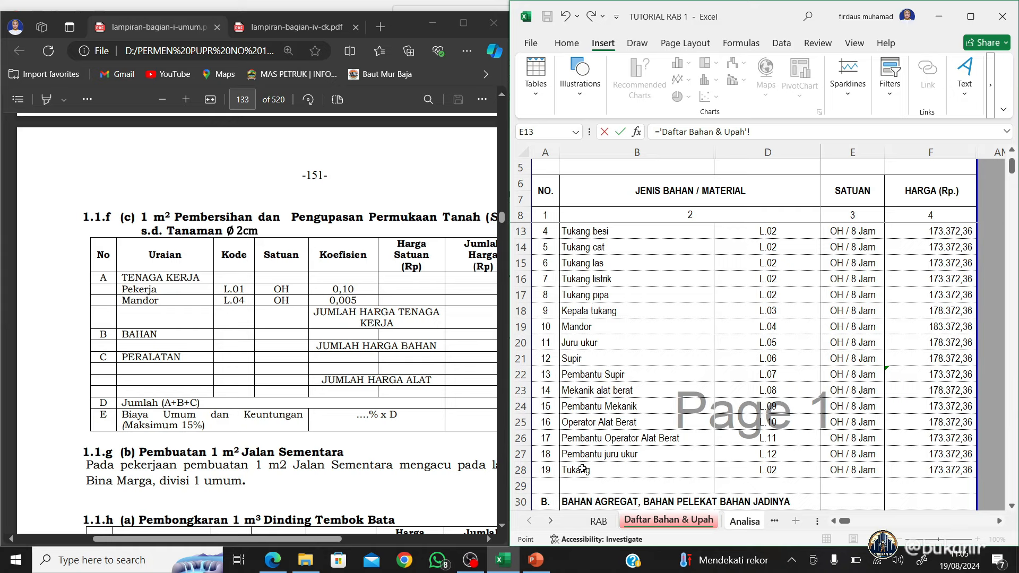
pyautogui.scroll(2, 584, 471)
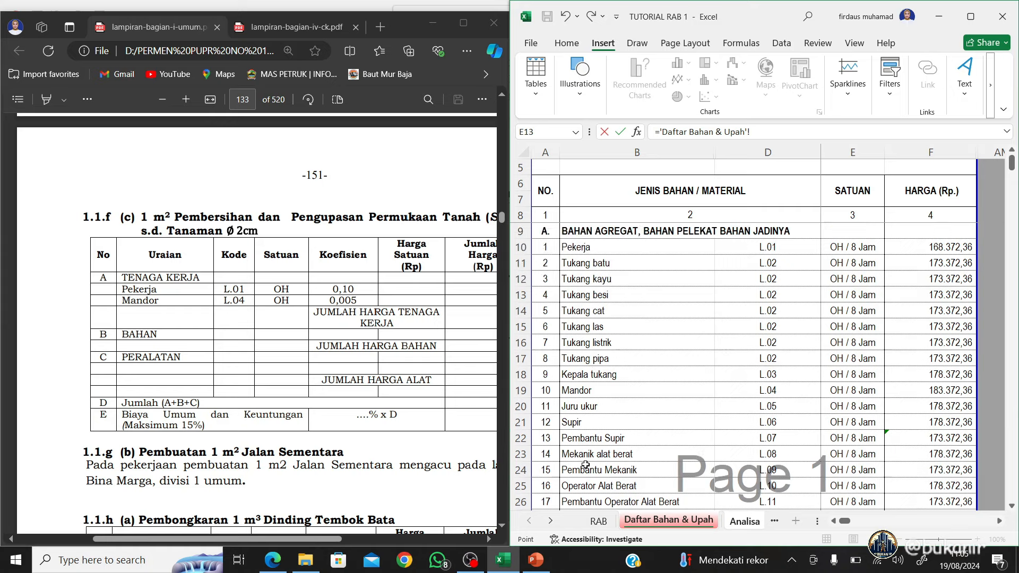
pyautogui.click(613, 251)
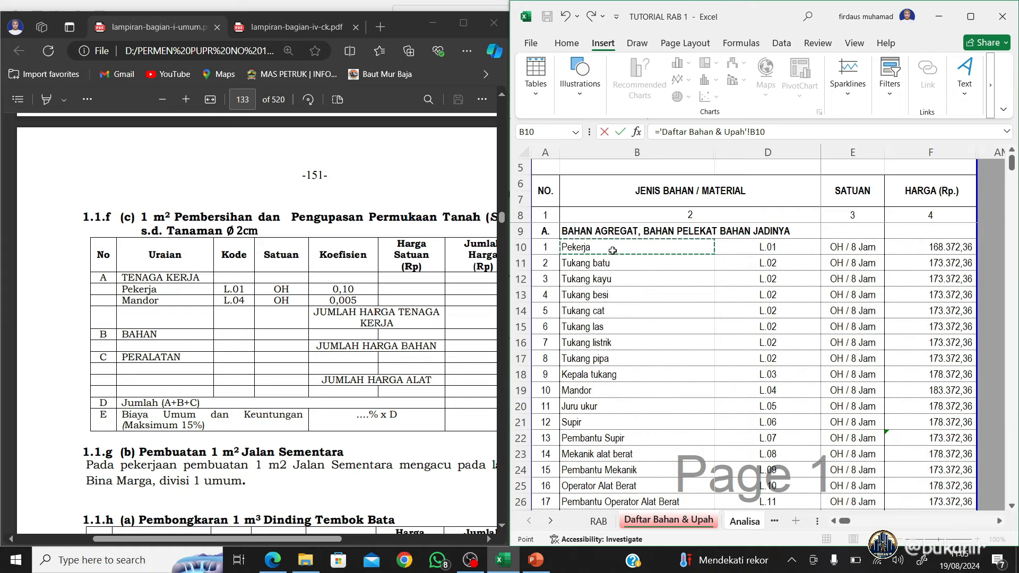
pyautogui.press('Return')
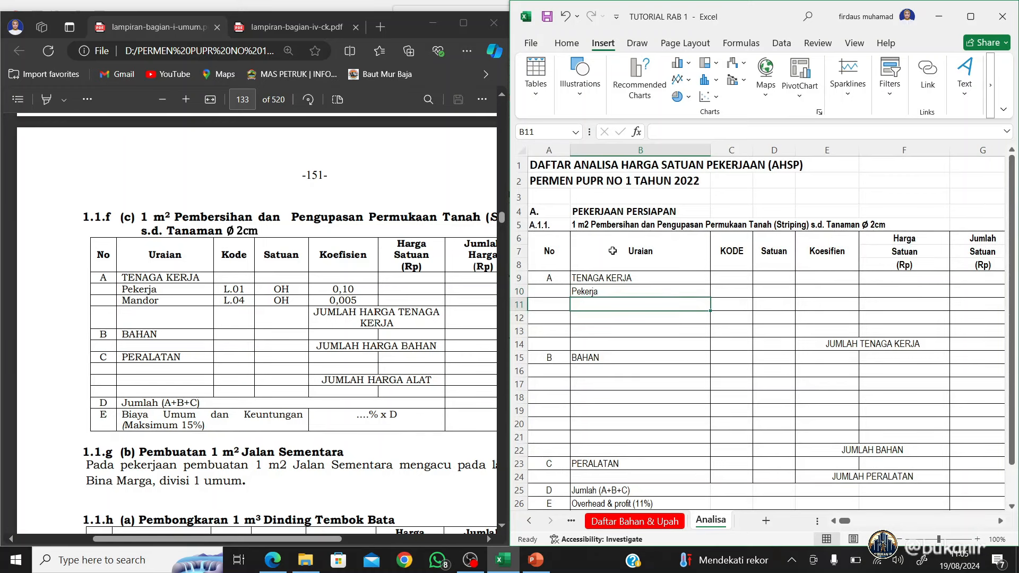
# Link cell B11 of the labour section to Tukang, cell B28 of Daftar Bahan & Upah
pyautogui.write('=')
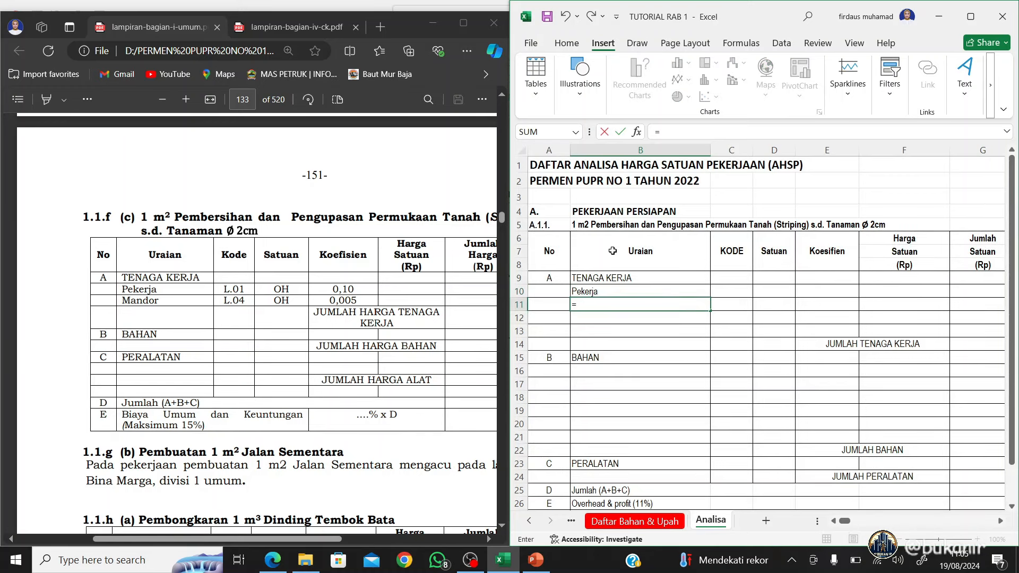
pyautogui.click(635, 522)
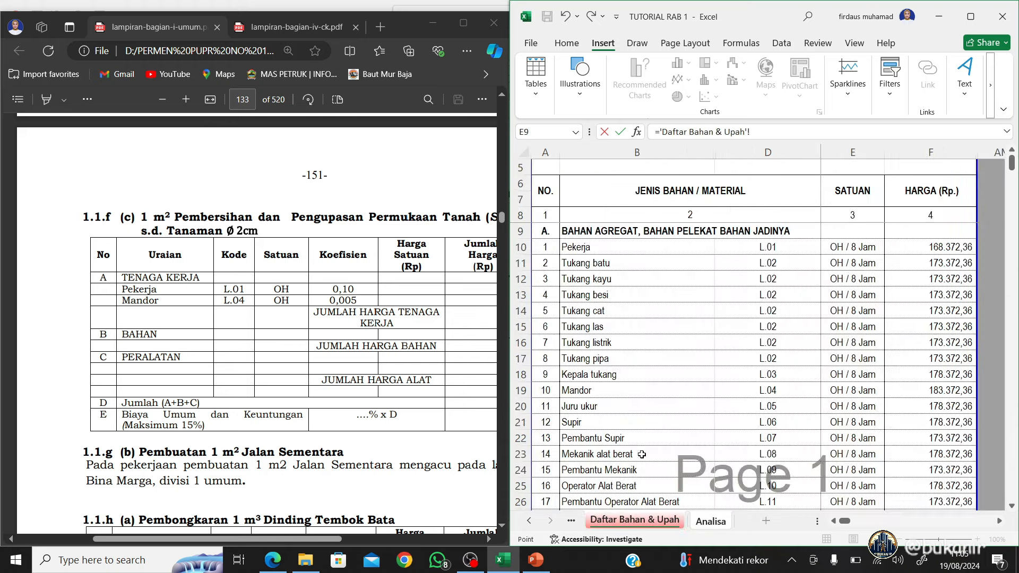
pyautogui.scroll(-3, 617, 388)
pyautogui.scroll(1, 603, 393)
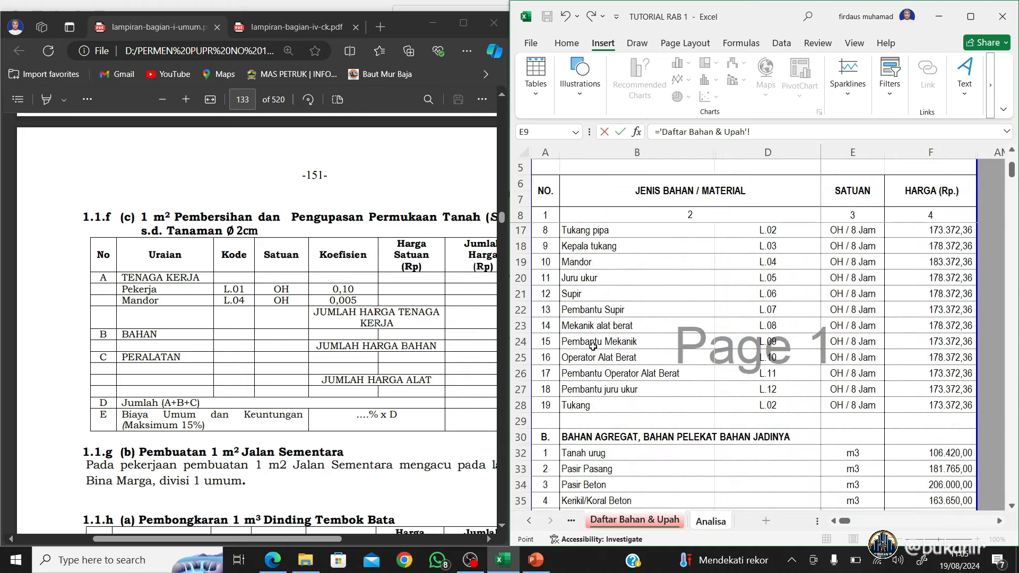
pyautogui.click(588, 407)
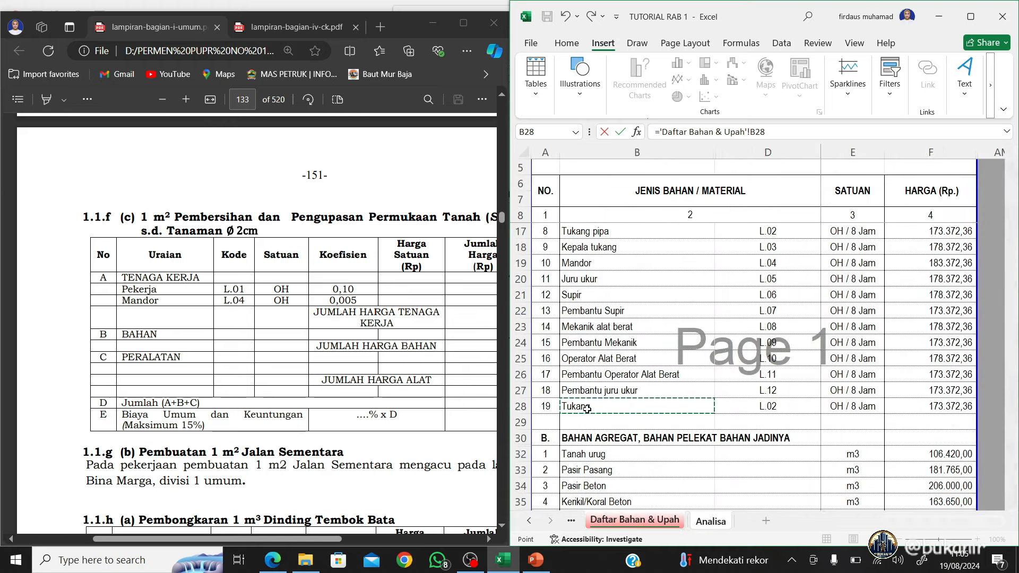
pyautogui.press('Return')
# Link cell B12 of the labour section to Kepala tukang, cell B18 of Daftar Bahan & Upah
pyautogui.write('=')
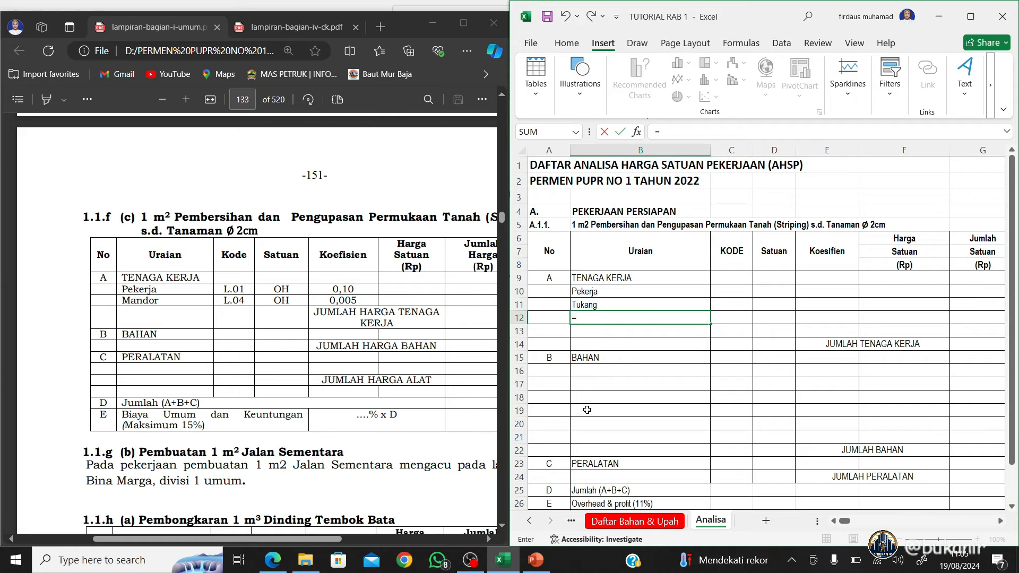
pyautogui.click(671, 525)
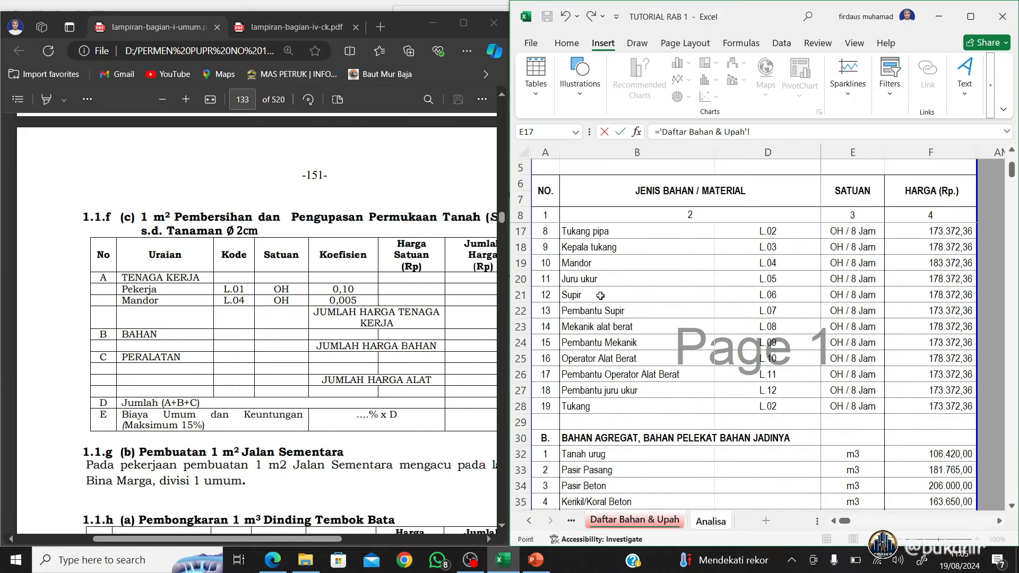
pyautogui.click(591, 248)
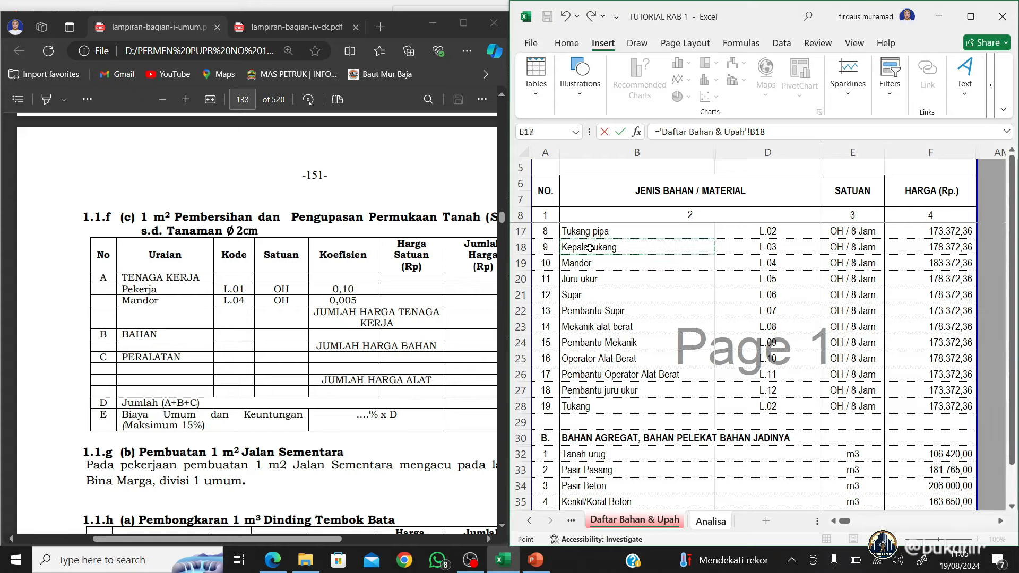
pyautogui.press('Return')
# Link cell B13 of the labour section to Mandor, cell B19 of Daftar Bahan & Upah
pyautogui.write('=')
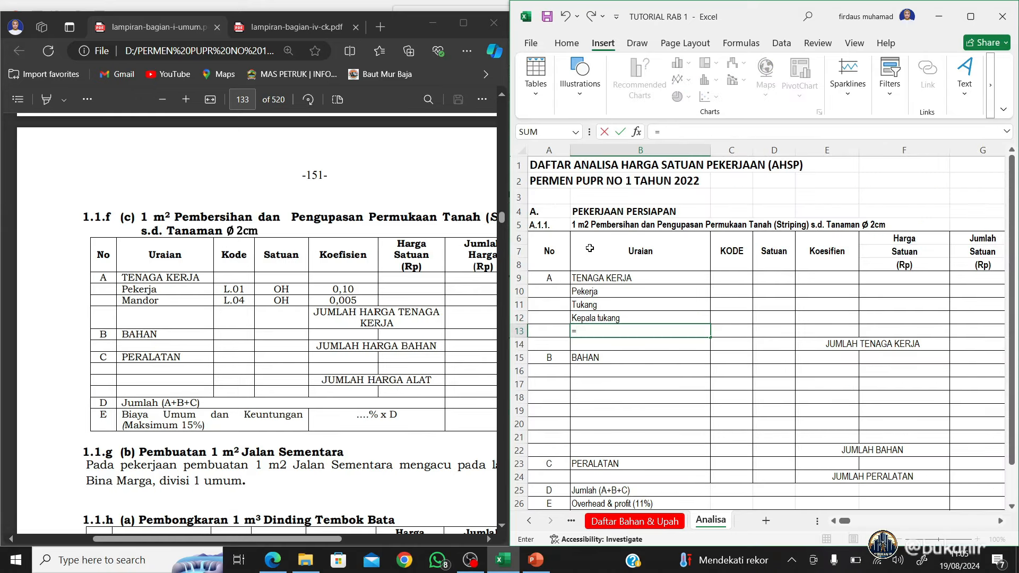
pyautogui.click(673, 521)
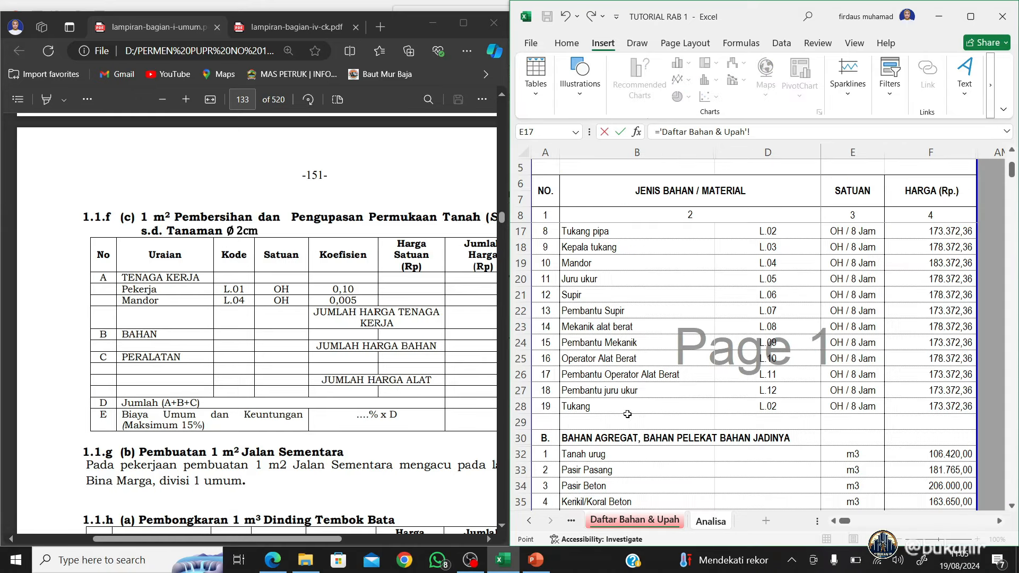
pyautogui.click(598, 264)
pyautogui.press('Return')
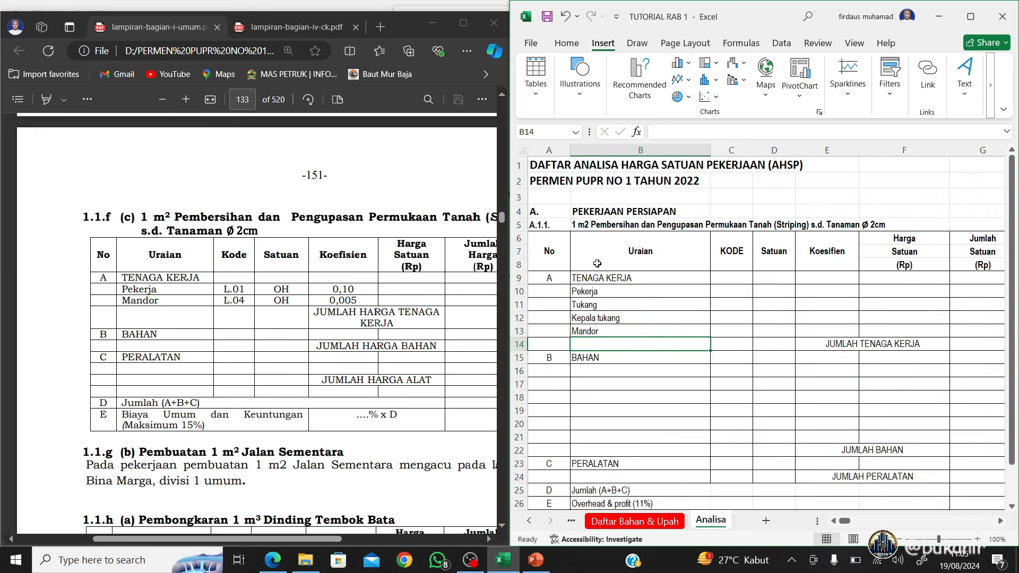
# Link the KODE cell C10 for Pekerja to its code in cell D10 of Daftar Bahan & Upah
pyautogui.press('Up')
pyautogui.press('Up')
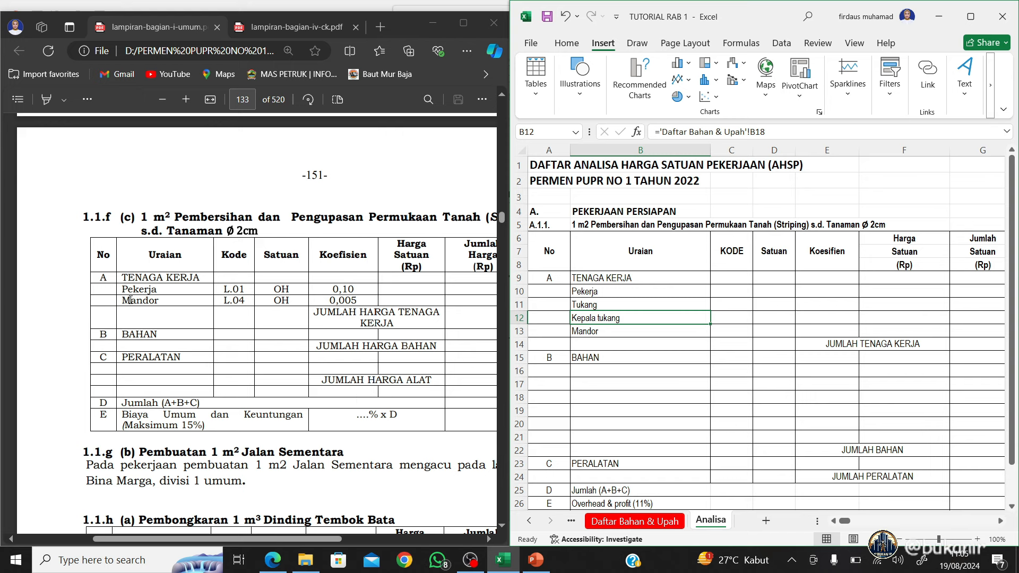
pyautogui.click(602, 302)
pyautogui.click(611, 291)
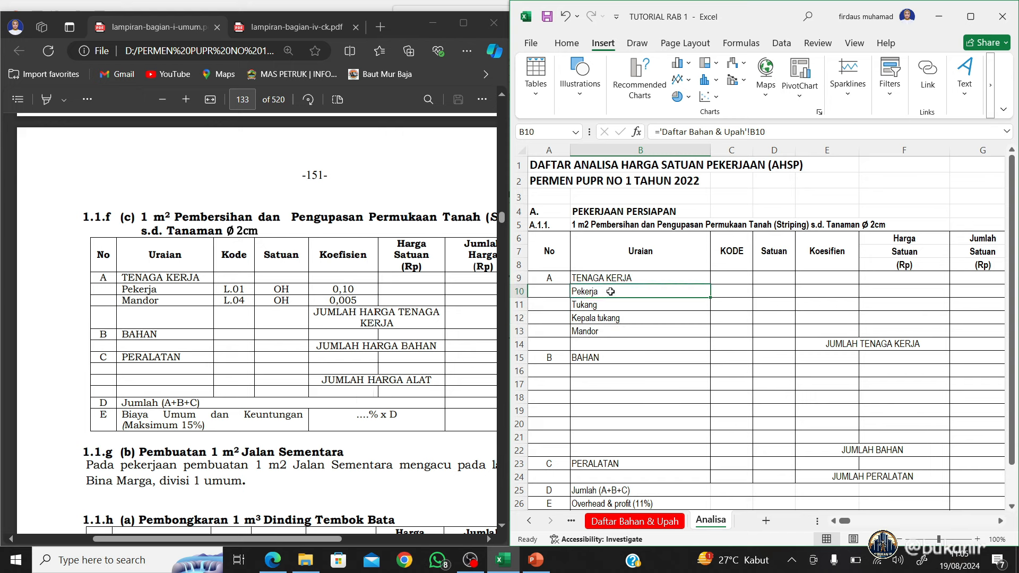
pyautogui.press('Right')
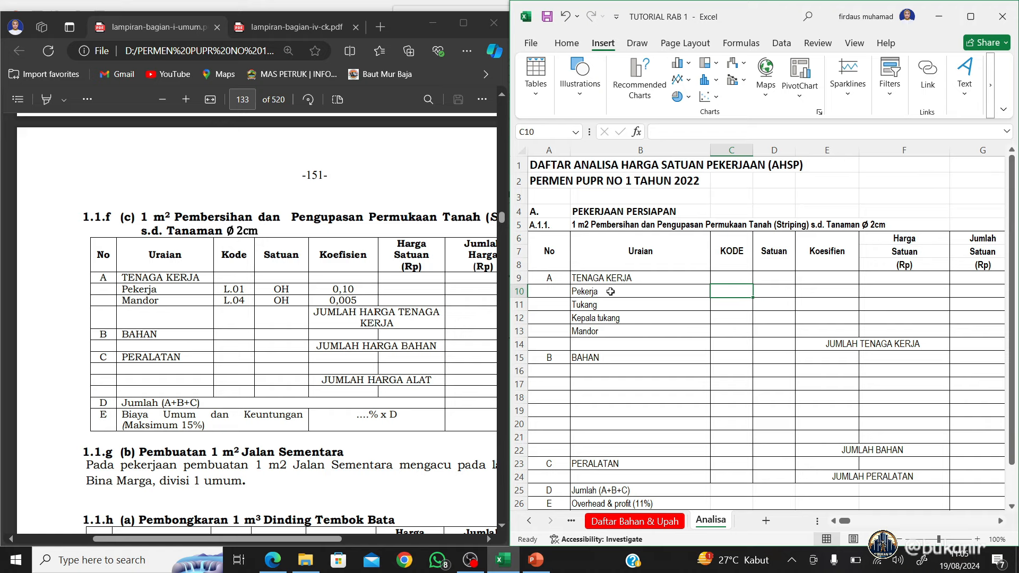
pyautogui.write('=')
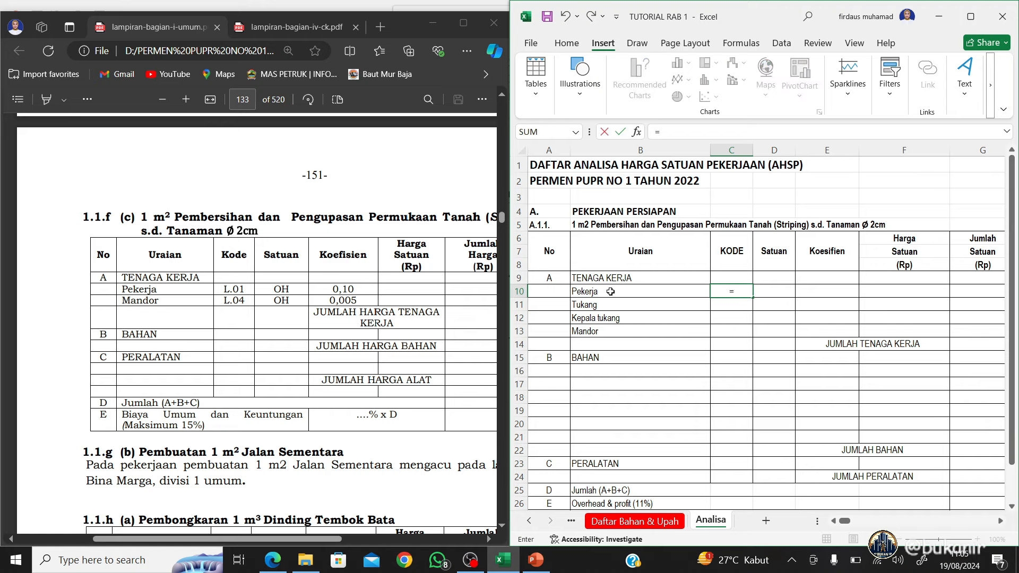
pyautogui.click(672, 520)
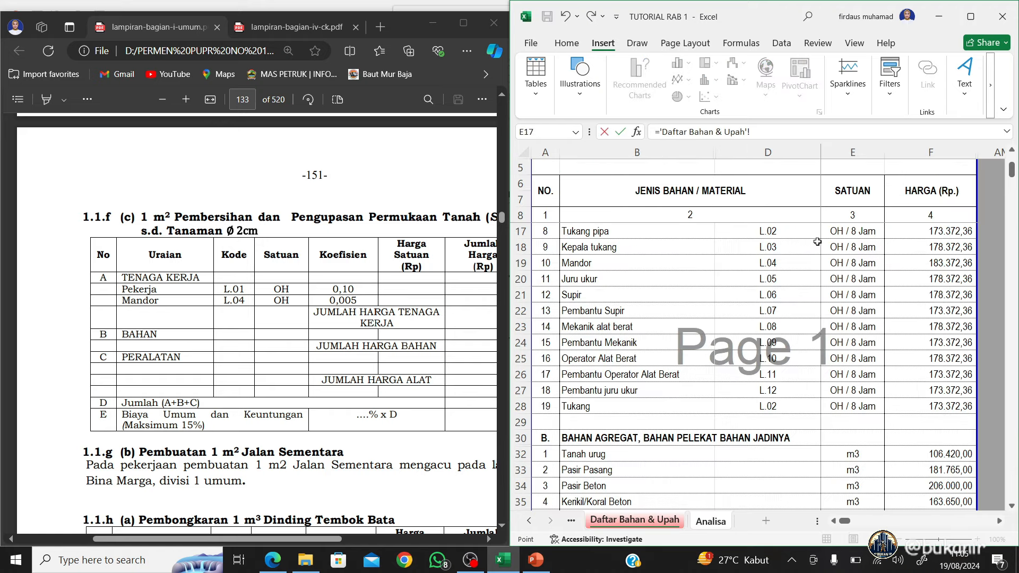
pyautogui.click(777, 235)
pyautogui.press('Up')
pyautogui.press('Up')
pyautogui.press('Up')
pyautogui.press('Up')
pyautogui.press('Up')
pyautogui.press('Up')
pyautogui.press('Up')
pyautogui.press('Up')
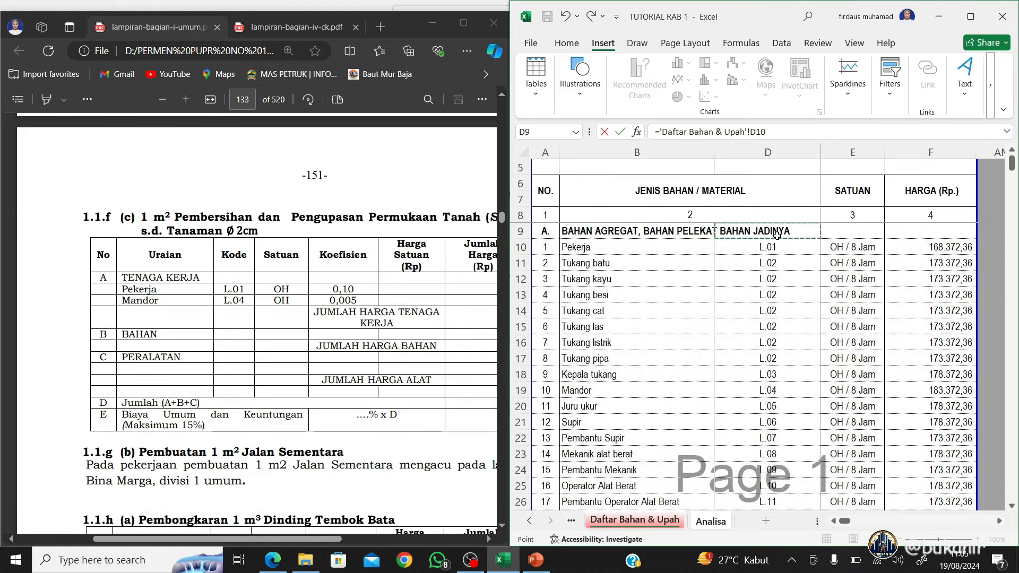
pyautogui.press('Return')
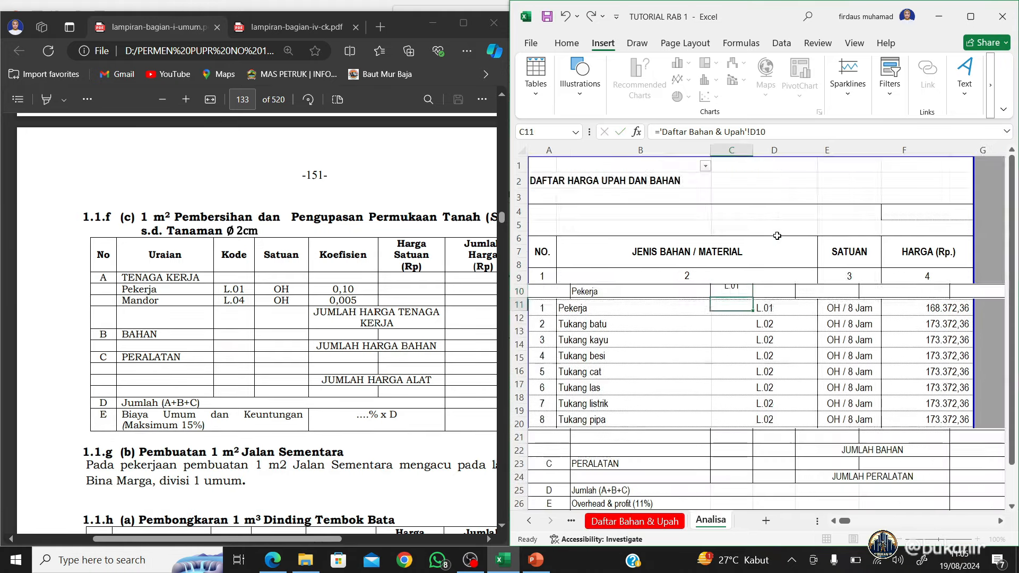
# Link the KODE cell C11 for Tukang to its code in cell D28 of Daftar Bahan & Upah
pyautogui.write('=')
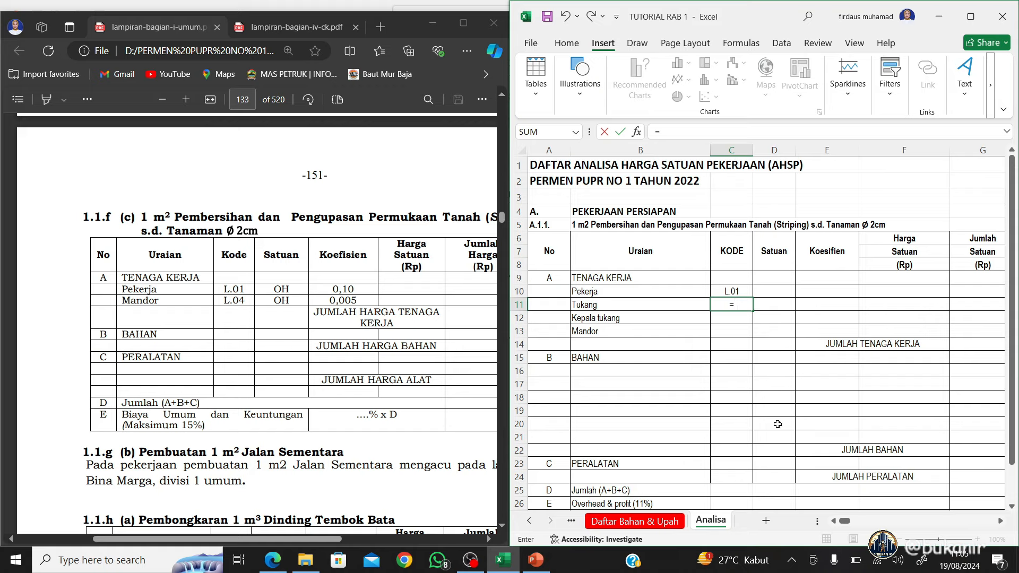
pyautogui.click(679, 521)
pyautogui.scroll(-4, 780, 367)
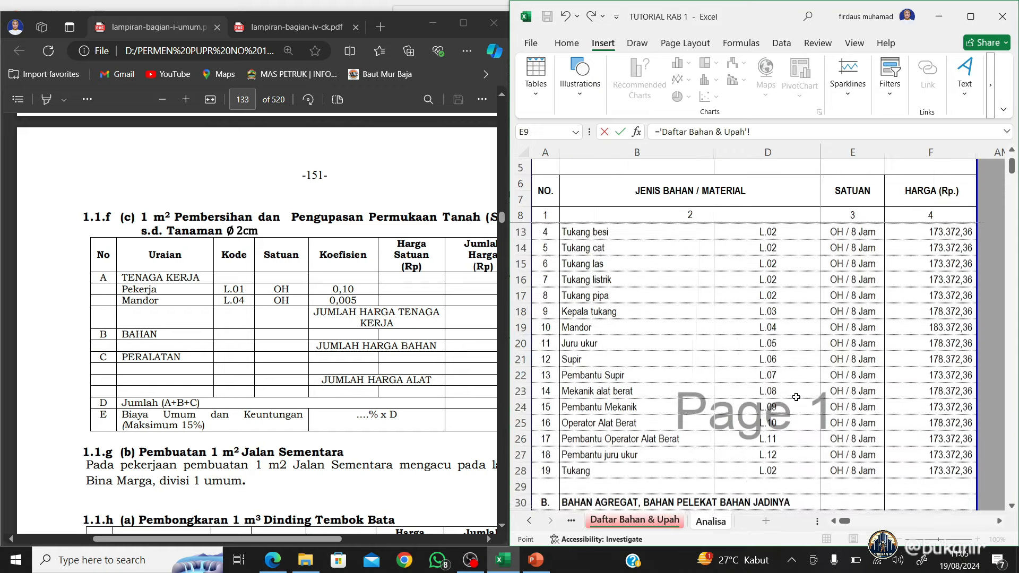
pyautogui.click(775, 343)
pyautogui.press('Return')
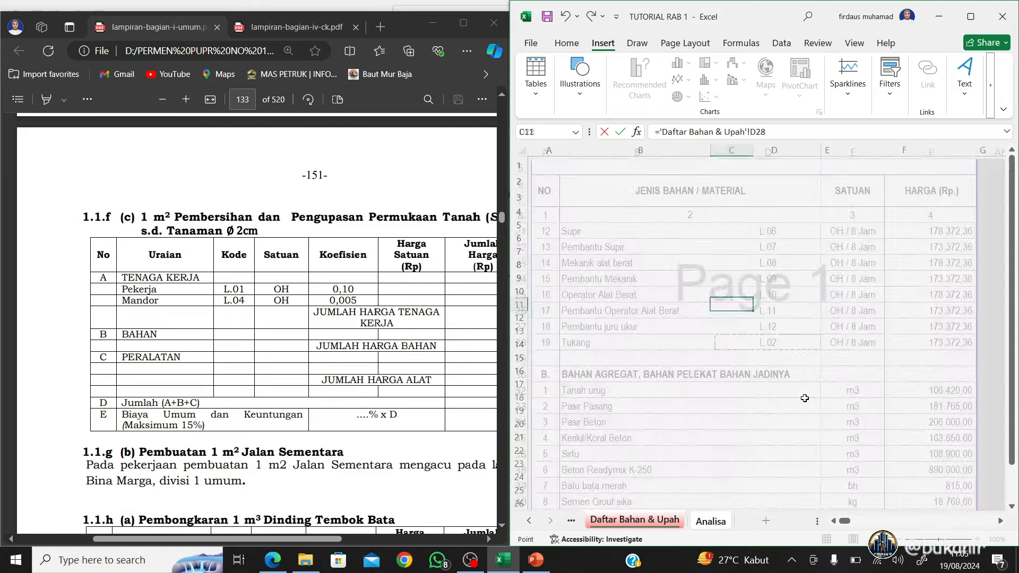
# Link the KODE cell C12 for Kepala tukang to its code in cell D18 of Daftar Bahan & Upah
pyautogui.write('=')
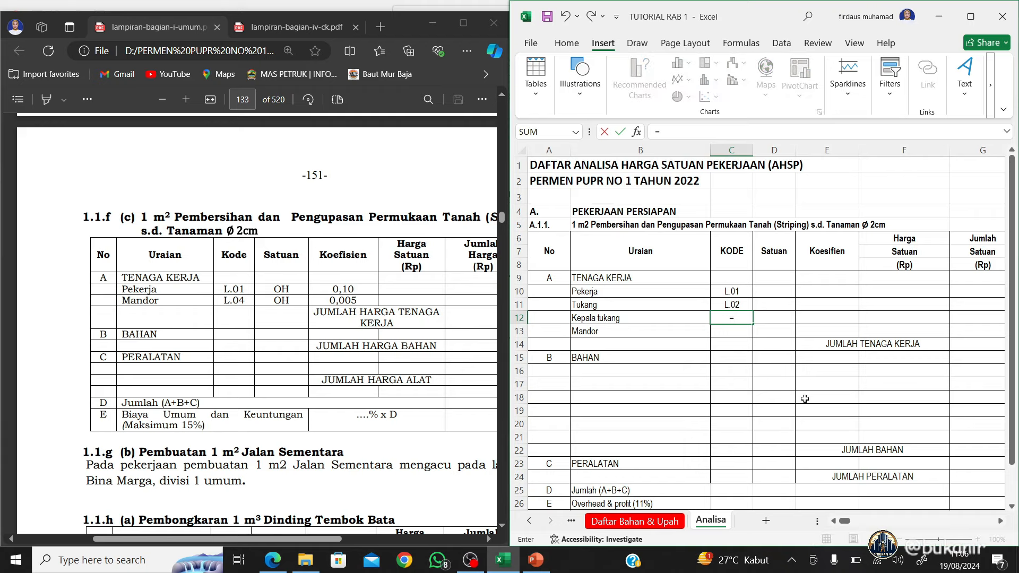
pyautogui.click(664, 522)
pyautogui.scroll(3, 745, 375)
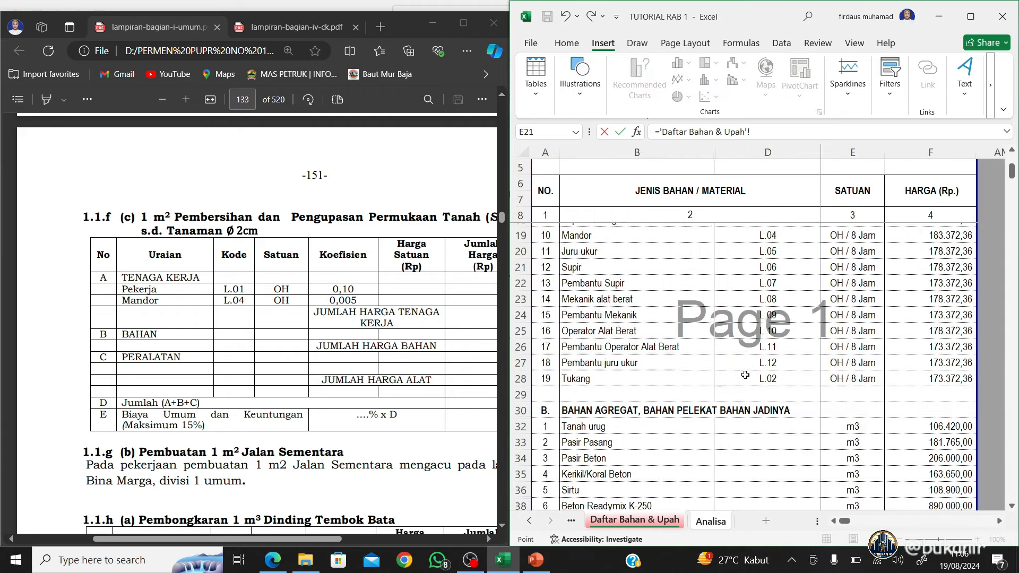
pyautogui.scroll(2, 746, 374)
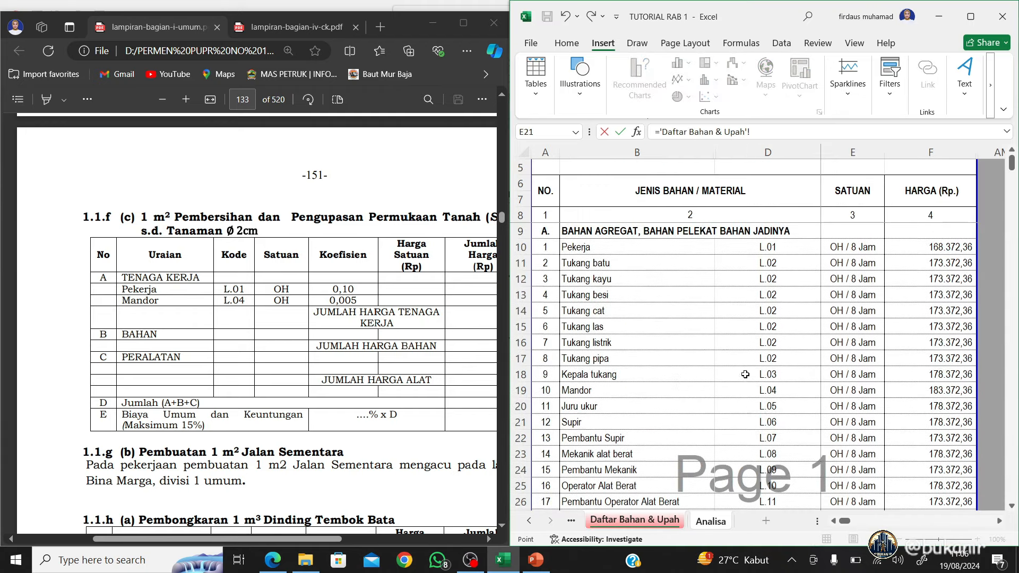
pyautogui.click(680, 378)
pyautogui.click(774, 374)
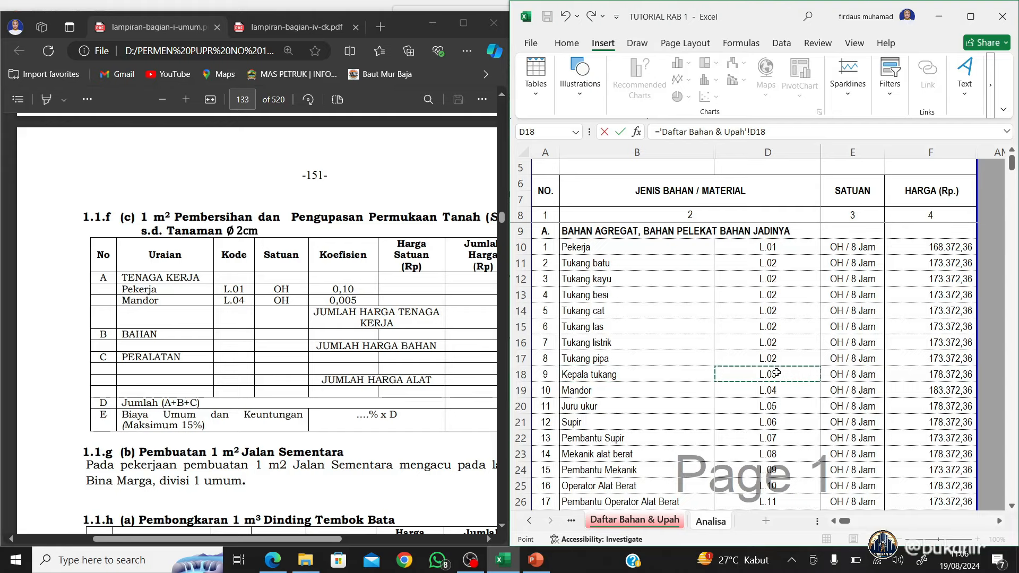
pyautogui.press('Return')
# Link the KODE cell C13 for Mandor to its code in cell D19 of Daftar Bahan & Upah
pyautogui.write('=')
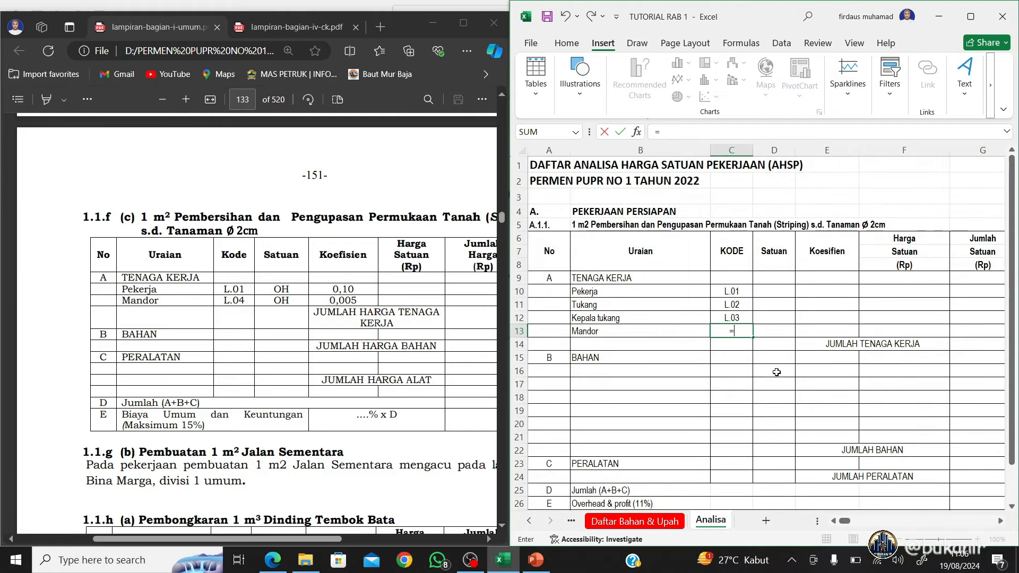
pyautogui.click(656, 522)
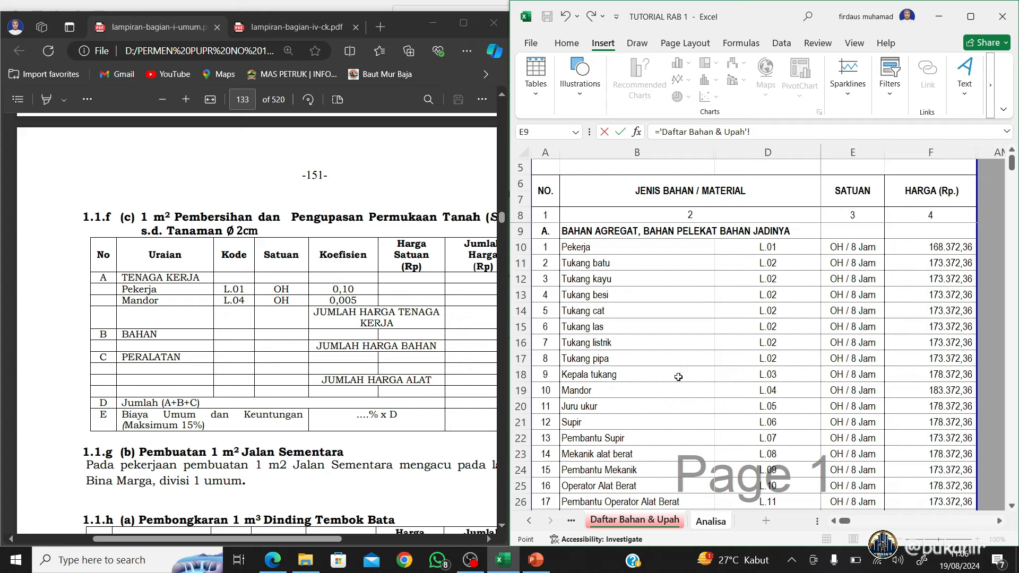
pyautogui.click(666, 396)
pyautogui.press('Right')
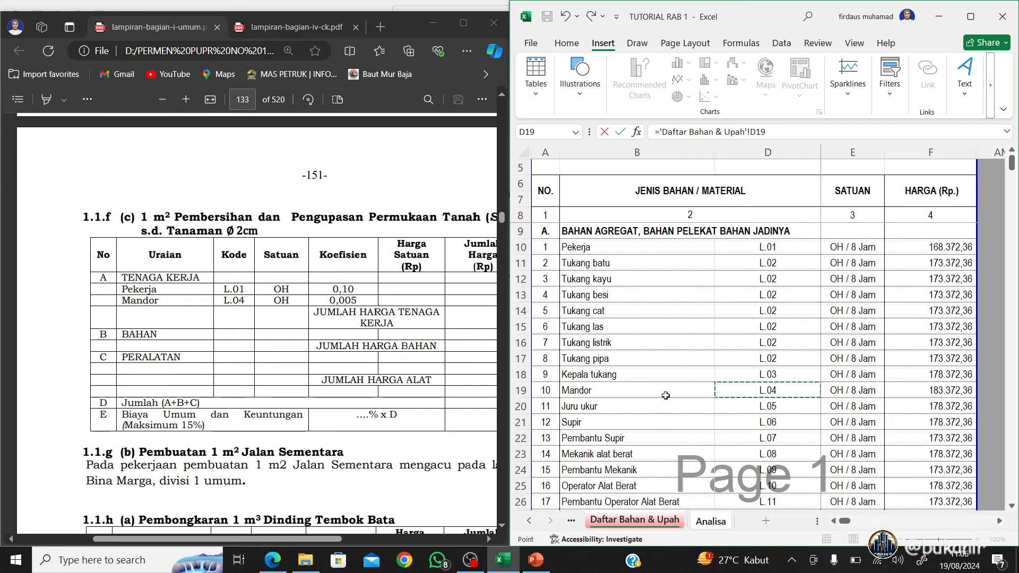
pyautogui.press('Return')
# Enter the unit OH for Pekerja in Satuan cell D10 and fill it down to Mandor in D13
pyautogui.press('Up')
pyautogui.press('Up')
pyautogui.press('Up')
pyautogui.press('Up')
pyautogui.press('Right')
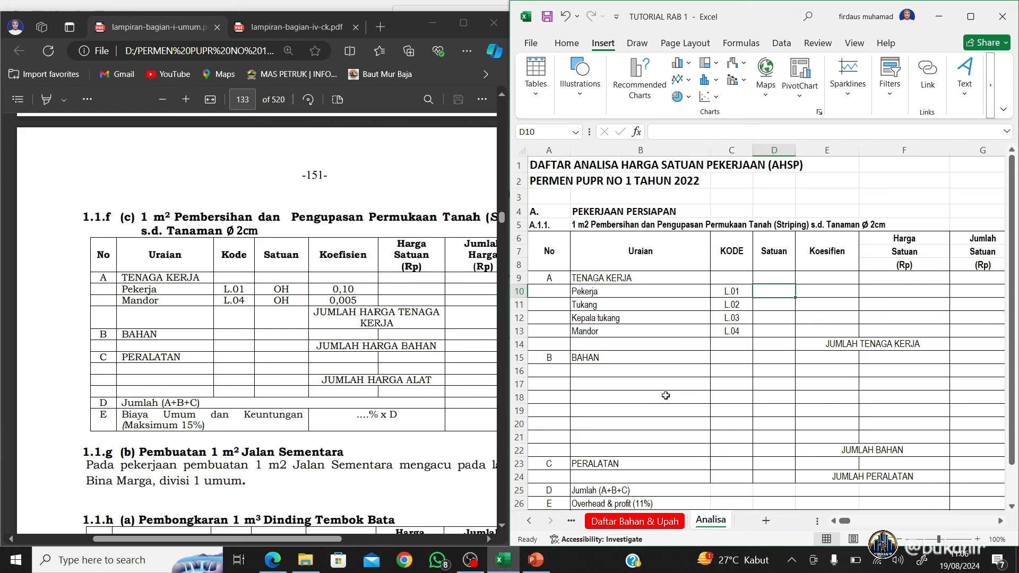
pyautogui.write('OH')
pyautogui.press('Return')
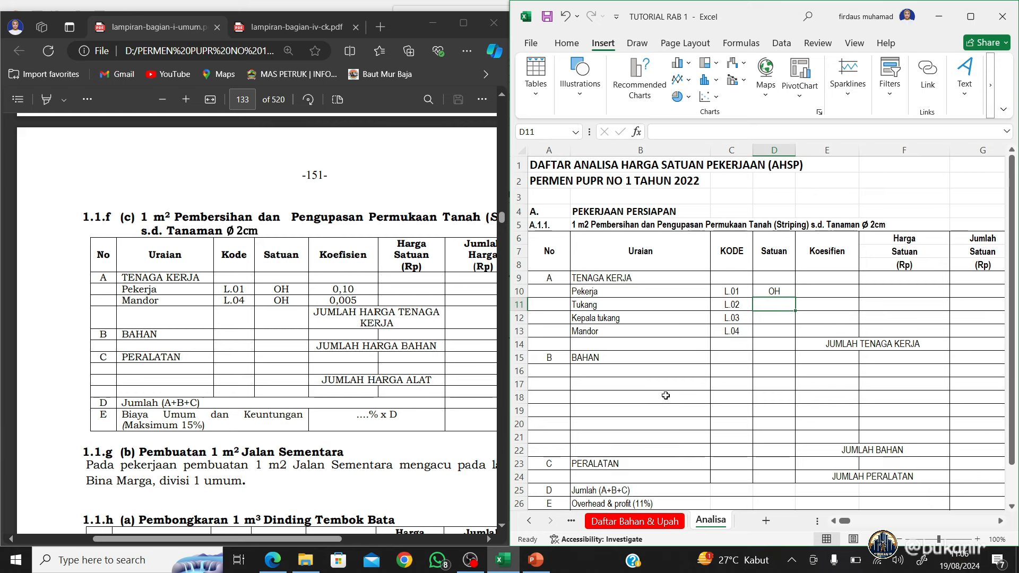
pyautogui.click(783, 293)
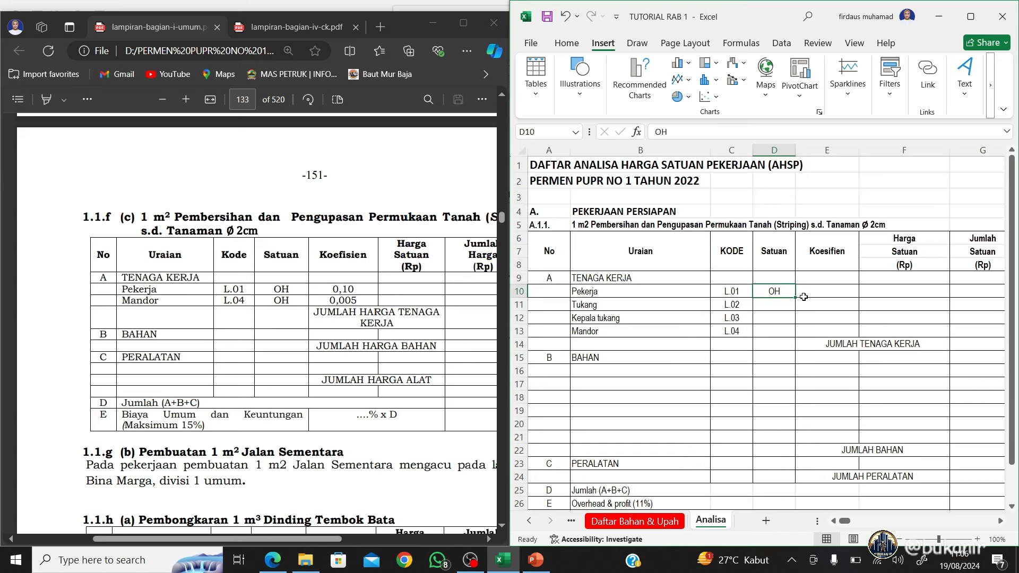
pyautogui.moveTo(797, 298); pyautogui.dragTo(802, 335)
# Set the Pekerja coefficient in cell E10 to 0,1, using a comma as the decimal separator
pyautogui.click(825, 295)
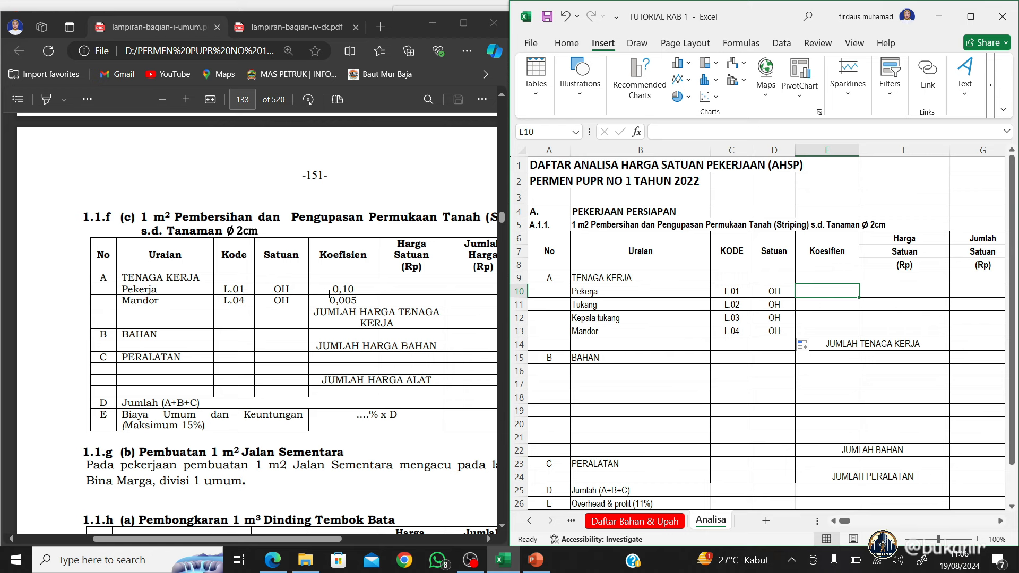
pyautogui.write('0.1')
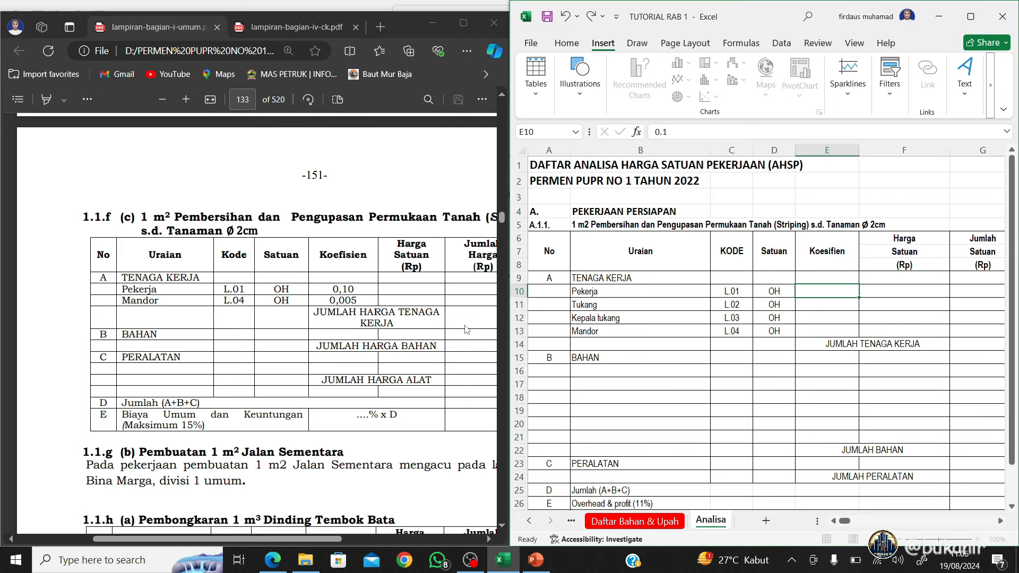
pyautogui.press('Return')
pyautogui.press('Up')
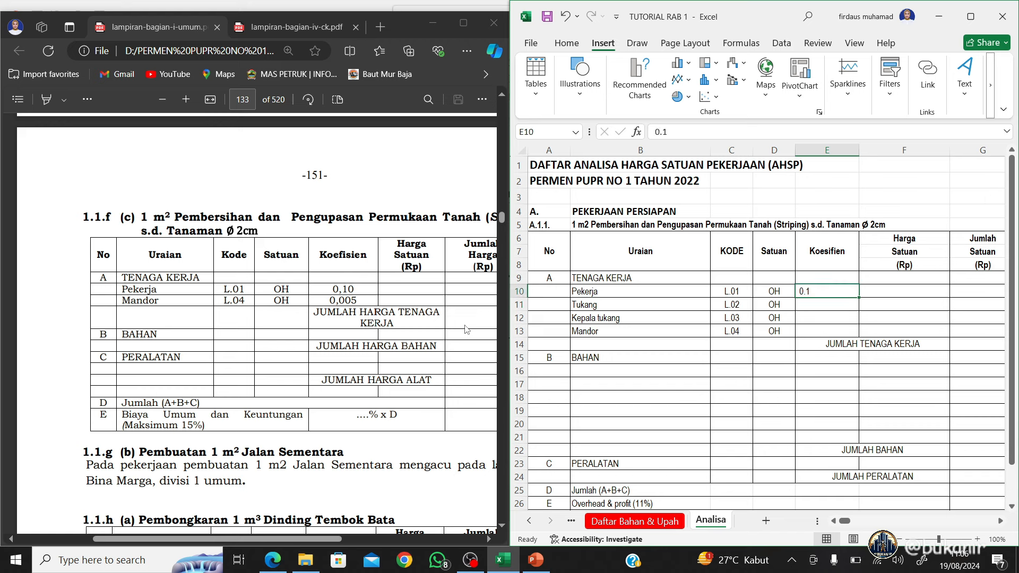
pyautogui.write('0,1')
pyautogui.press('Return')
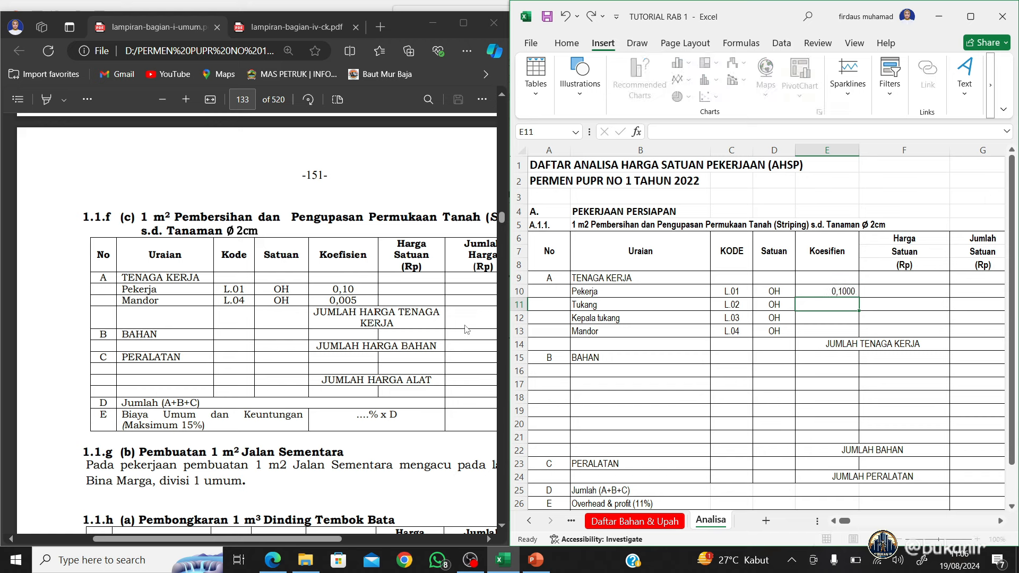
# Set the Mandor coefficient in cell E13 to 0,005
pyautogui.press('Down')
pyautogui.press('Down')
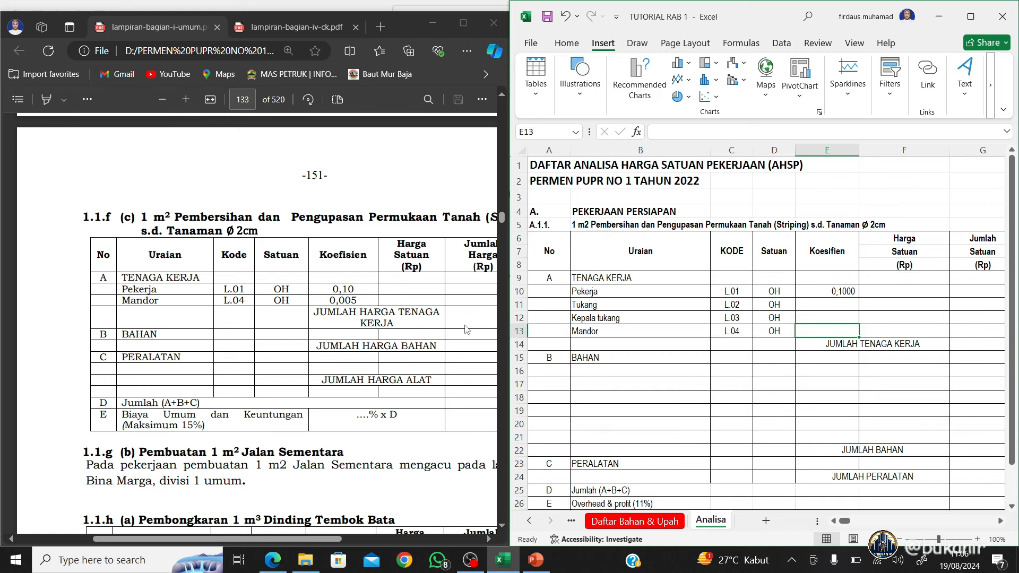
pyautogui.write('0')
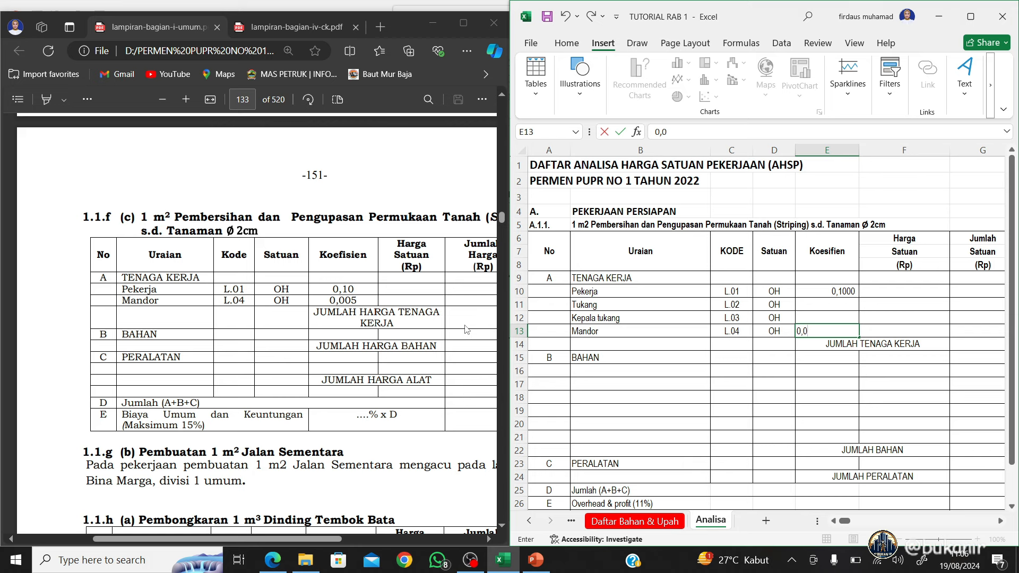
pyautogui.press('Return')
# Make the Uraian links for Pekerja in B10 and Tukang in B11 absolute, as $B$10 and $B$28 of Daftar Bahan & Upah
pyautogui.press('Up')
pyautogui.press('Up')
pyautogui.press('Up')
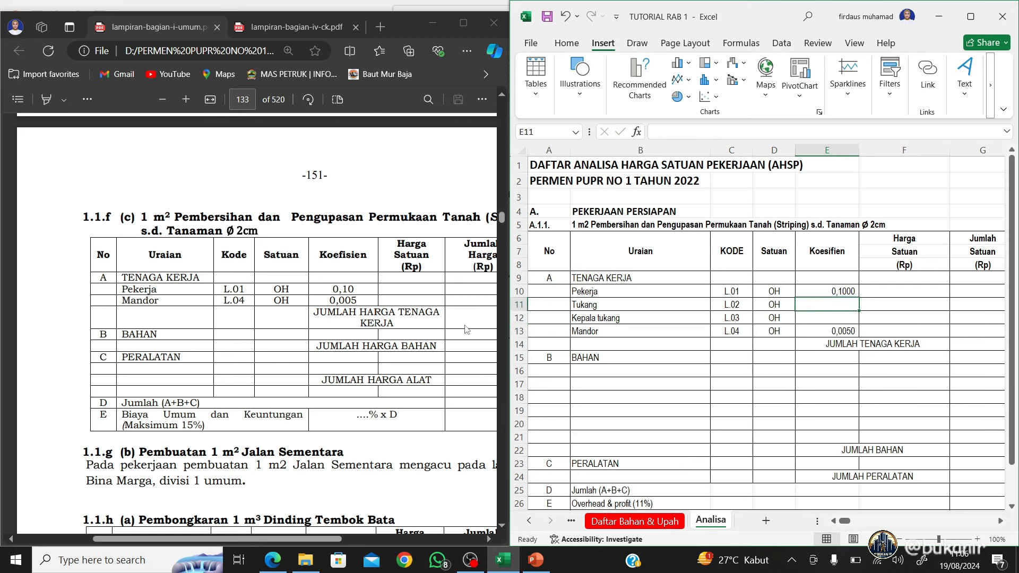
pyautogui.press('Left')
pyautogui.press('Left')
pyautogui.press('Left')
pyautogui.press('Up')
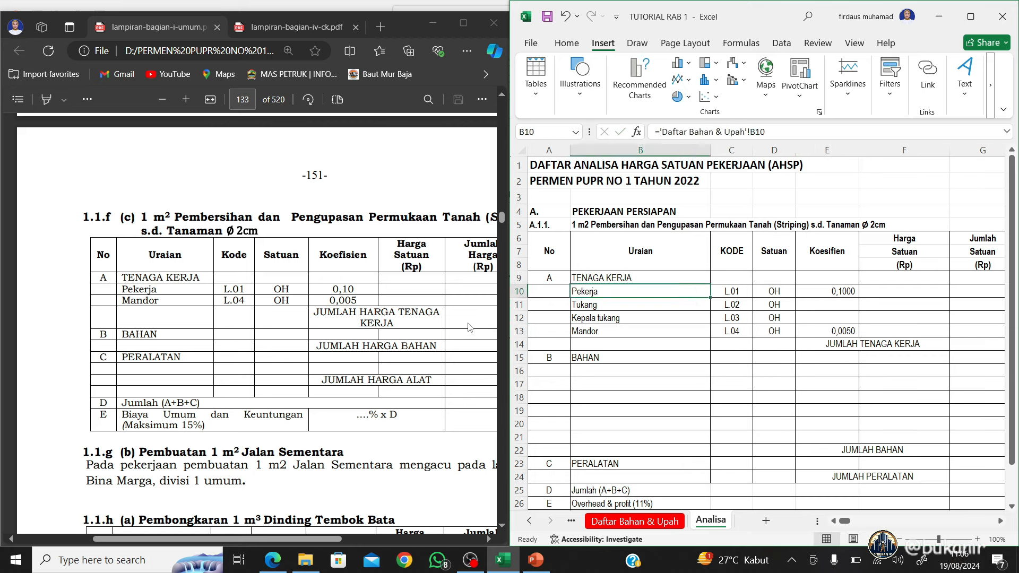
pyautogui.click(749, 133)
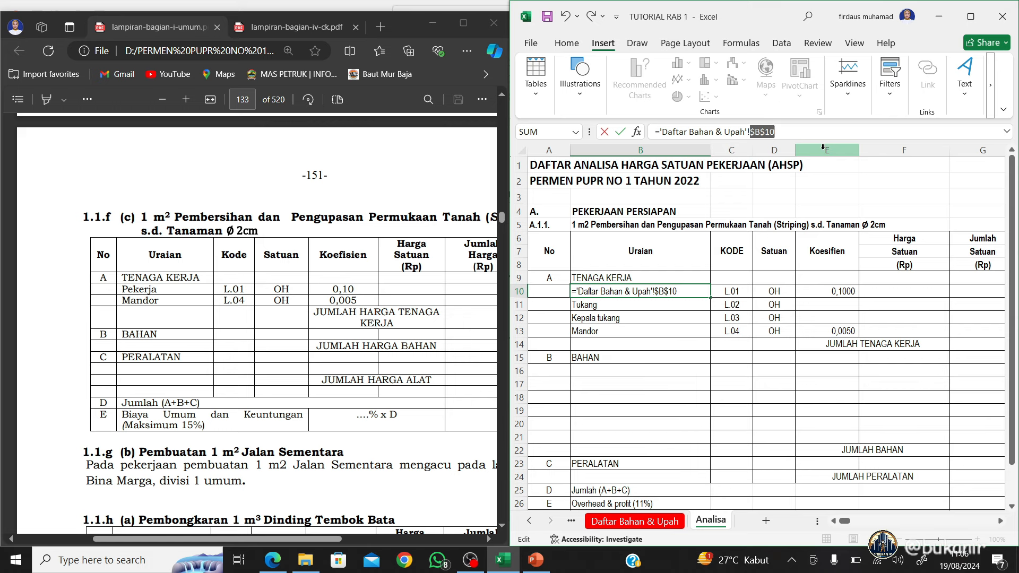
pyautogui.press('Return')
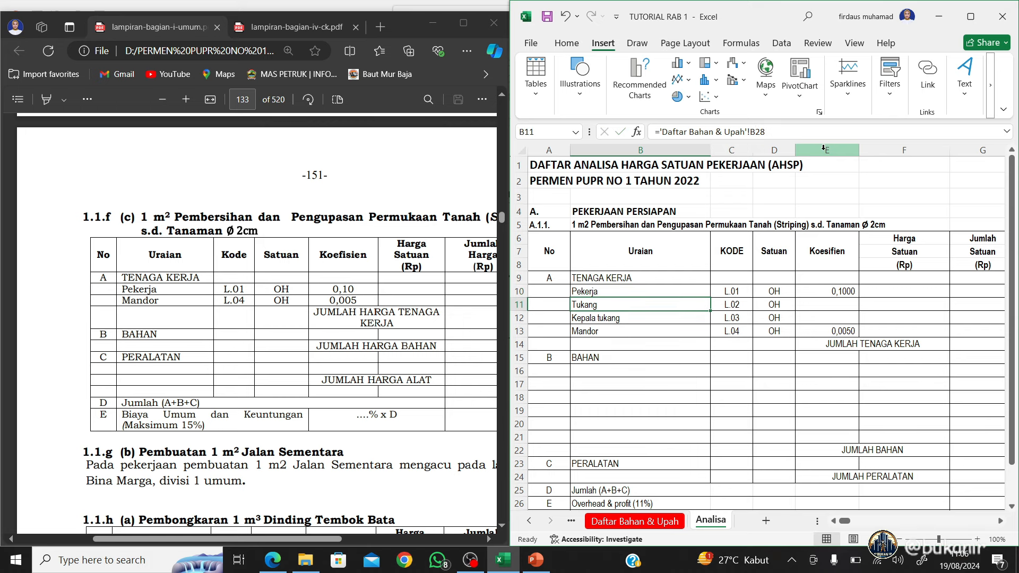
pyautogui.click(750, 132)
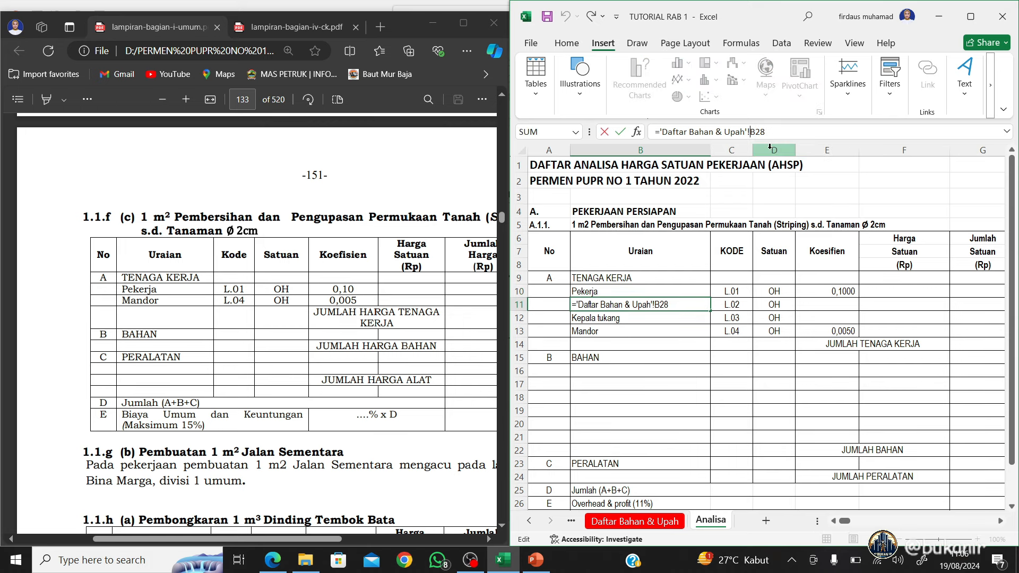
pyautogui.press('F4')
pyautogui.press('Return')
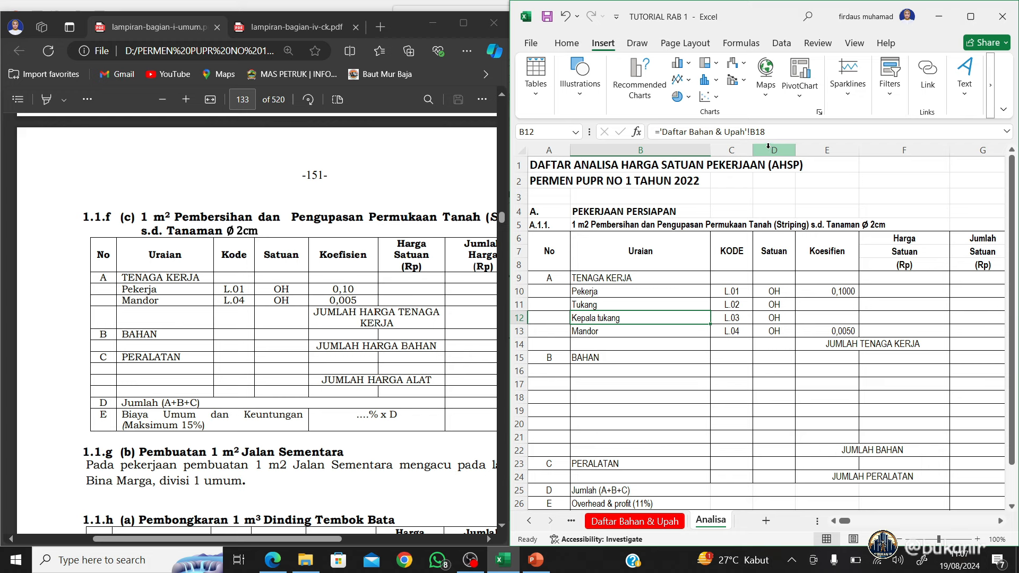
# Make the Uraian links for Kepala tukang in B12 and Mandor in B13 absolute, as $B$18 and $B$19
pyautogui.click(752, 132)
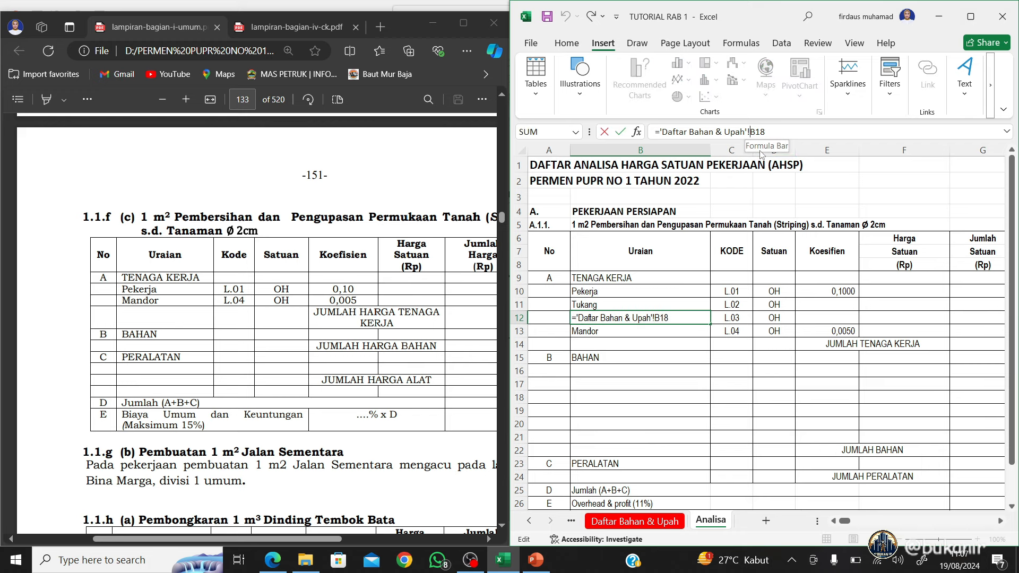
pyautogui.press('F4')
pyautogui.press('Return')
pyautogui.click(752, 133)
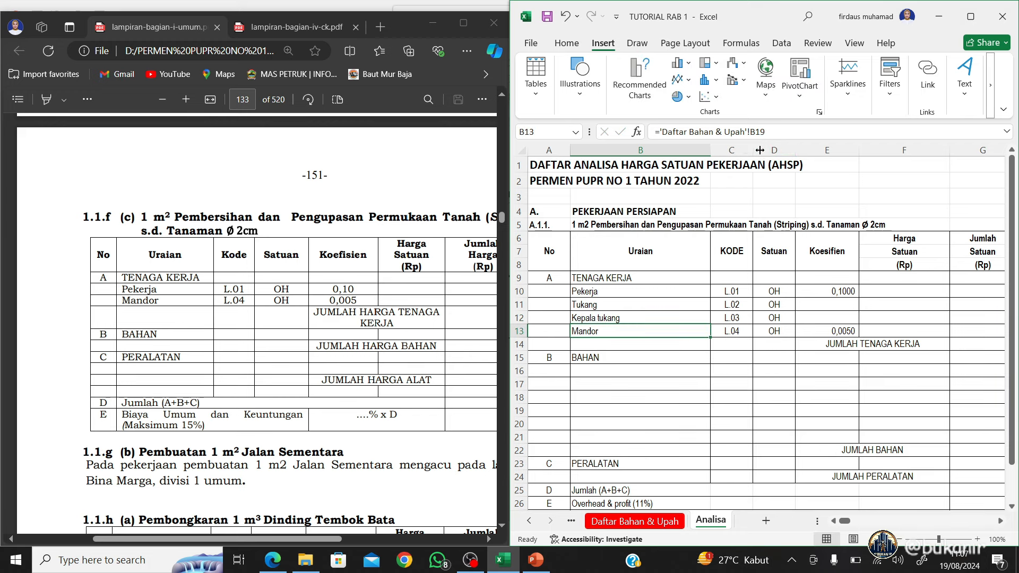
pyautogui.press('F4')
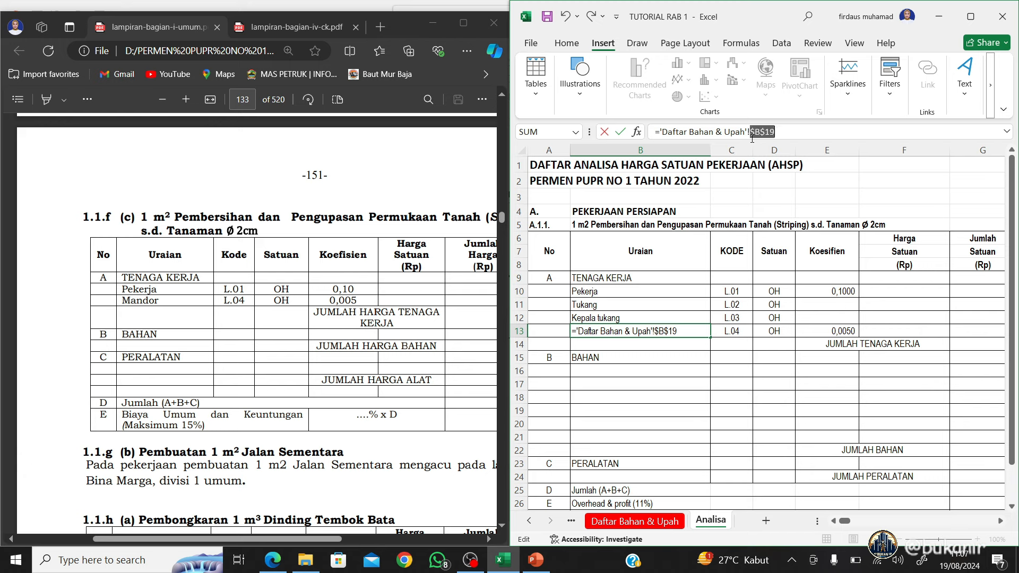
pyautogui.press('Return')
# Make the KODE links for Pekerja in C10 and Tukang in C11 absolute, as $D$10 and $D$28
pyautogui.press('Up')
pyautogui.press('Up')
pyautogui.press('Up')
pyautogui.press('Up')
pyautogui.press('Right')
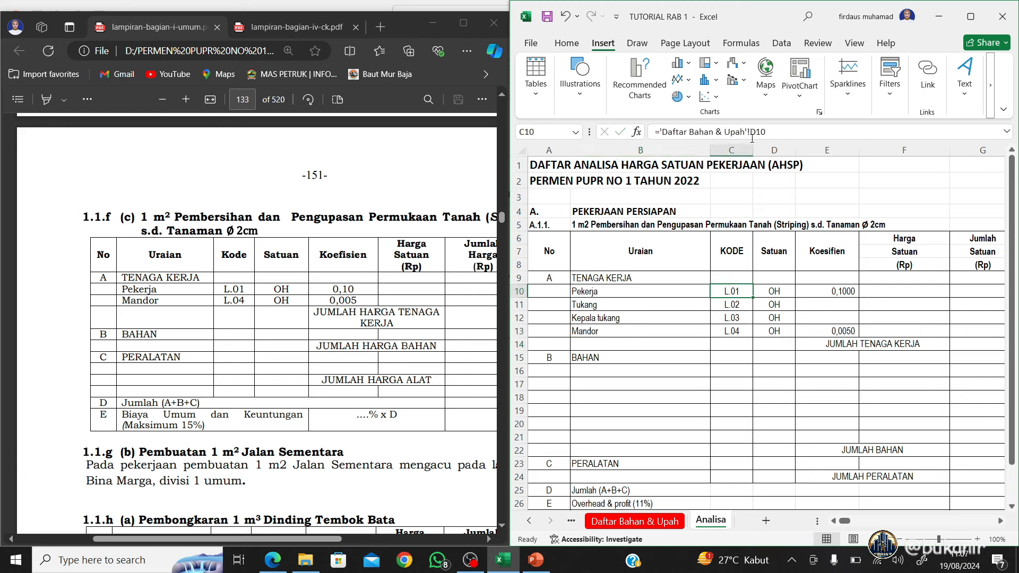
pyautogui.click(752, 132)
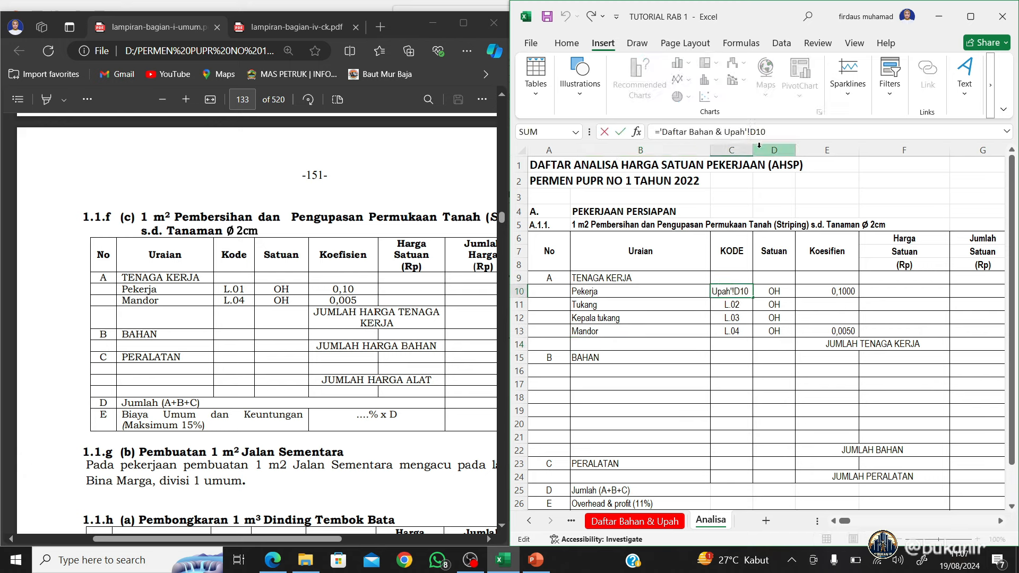
pyautogui.press('F4')
pyautogui.press('Return')
pyautogui.click(751, 133)
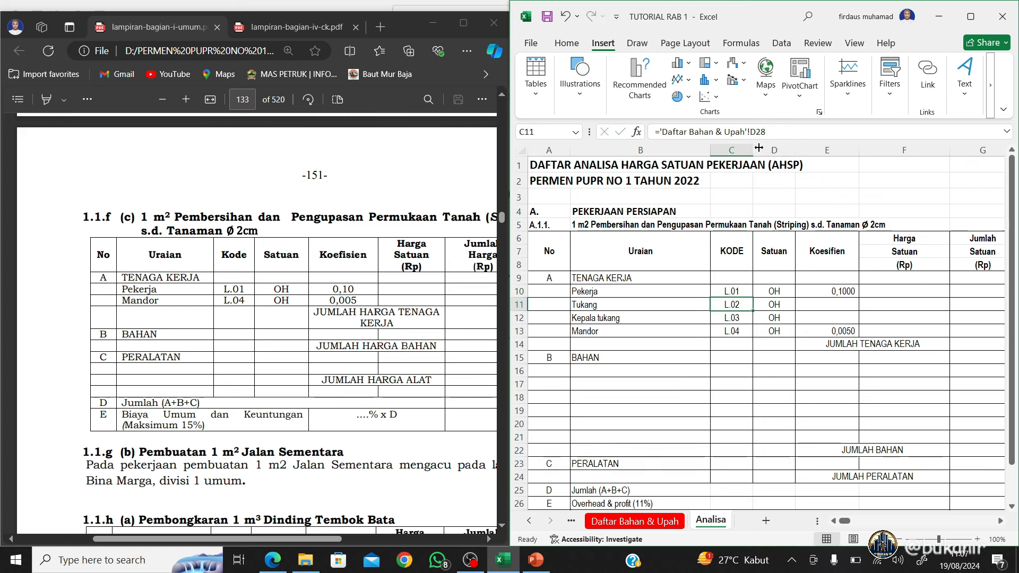
pyautogui.press('F4')
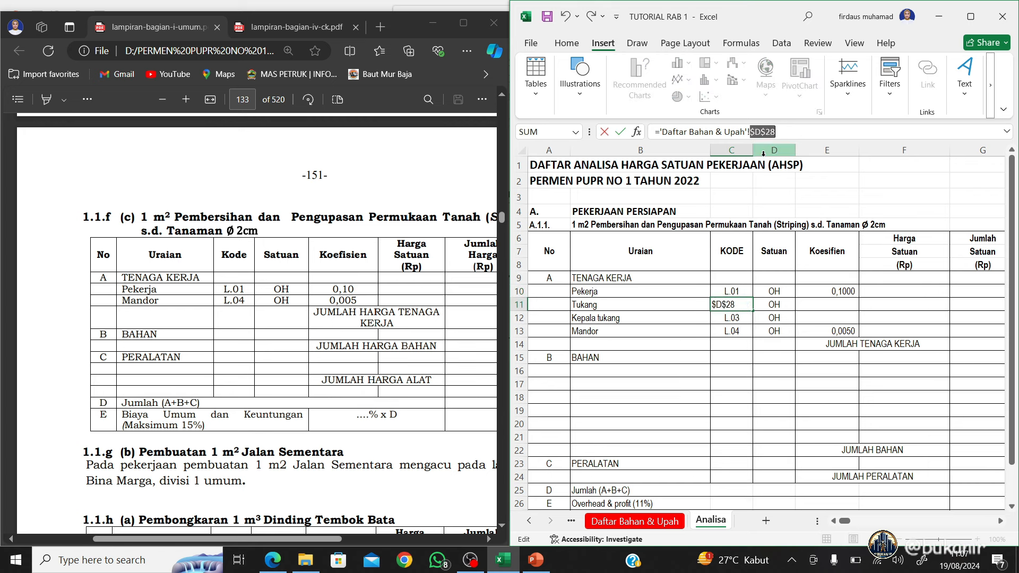
pyautogui.press('Return')
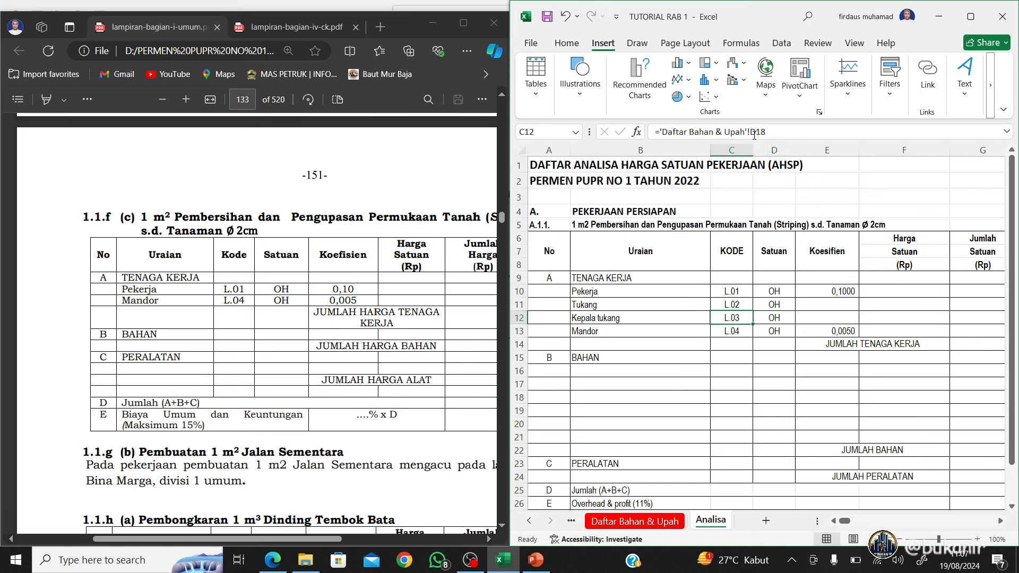
# Make the KODE links for Kepala tukang in C12 and Mandor in C13 absolute, as $D$18 and $D$19
pyautogui.click(752, 132)
pyautogui.press('F4')
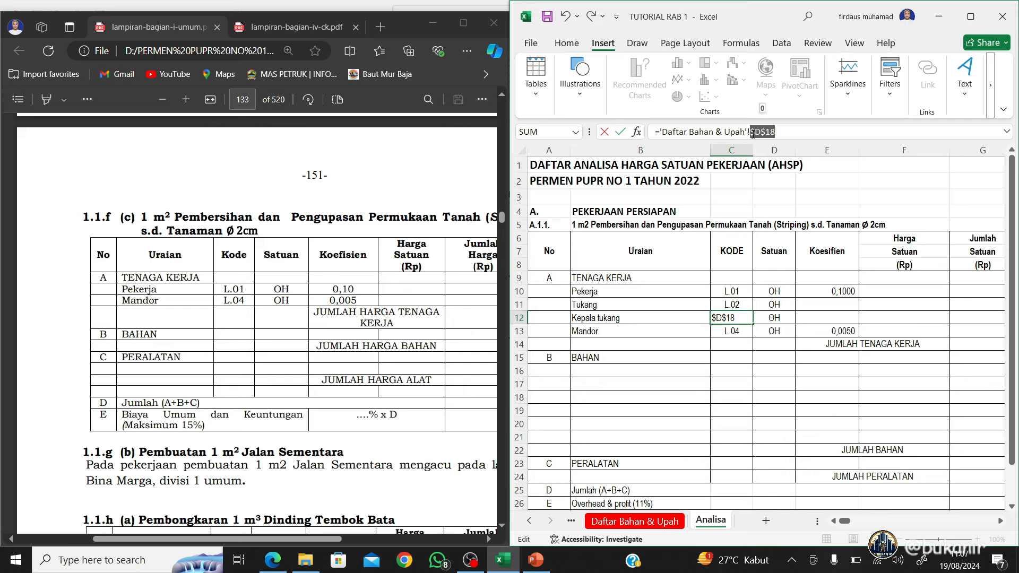
pyautogui.press('Return')
pyautogui.click(753, 133)
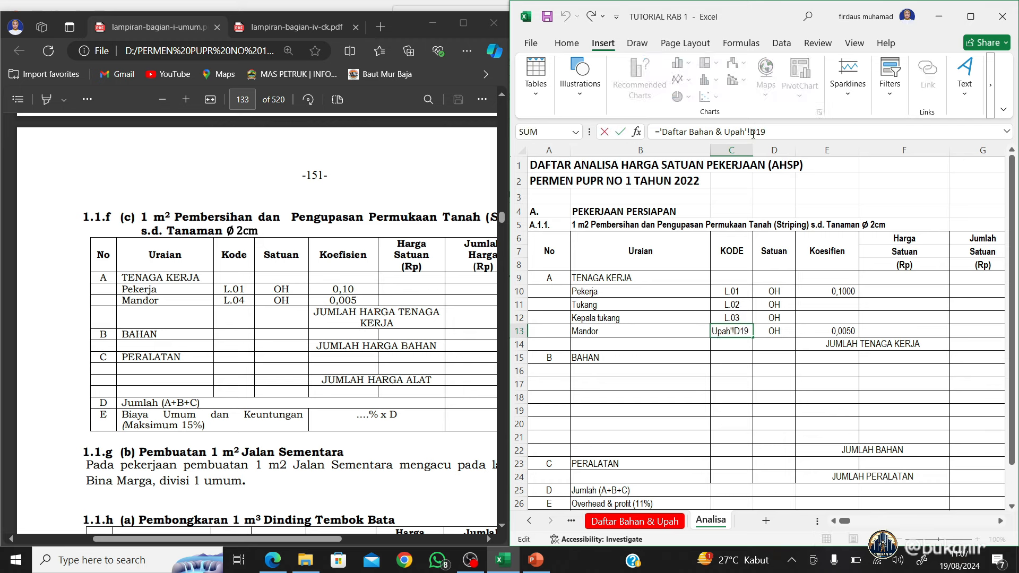
pyautogui.press('F4')
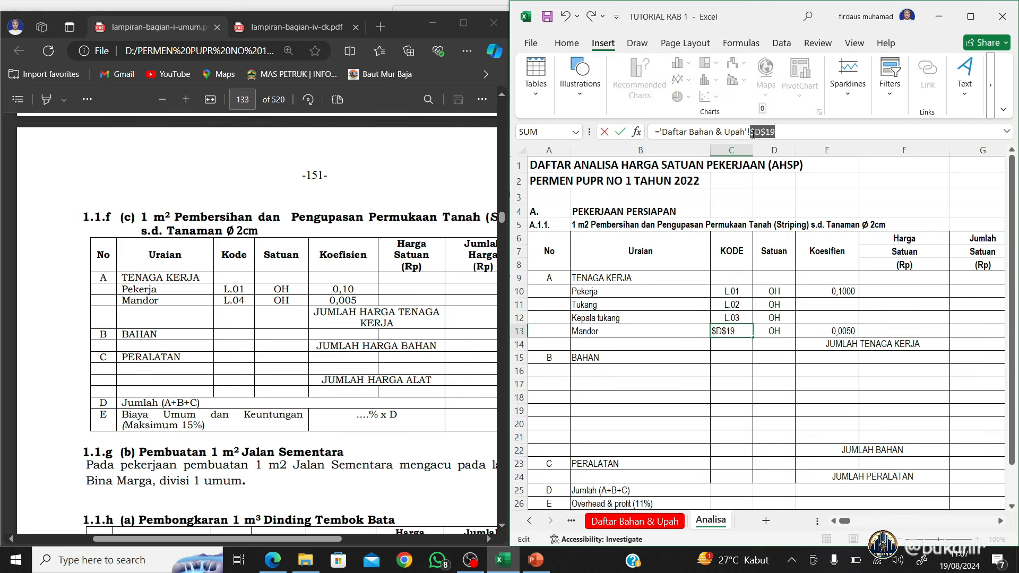
pyautogui.press('Return')
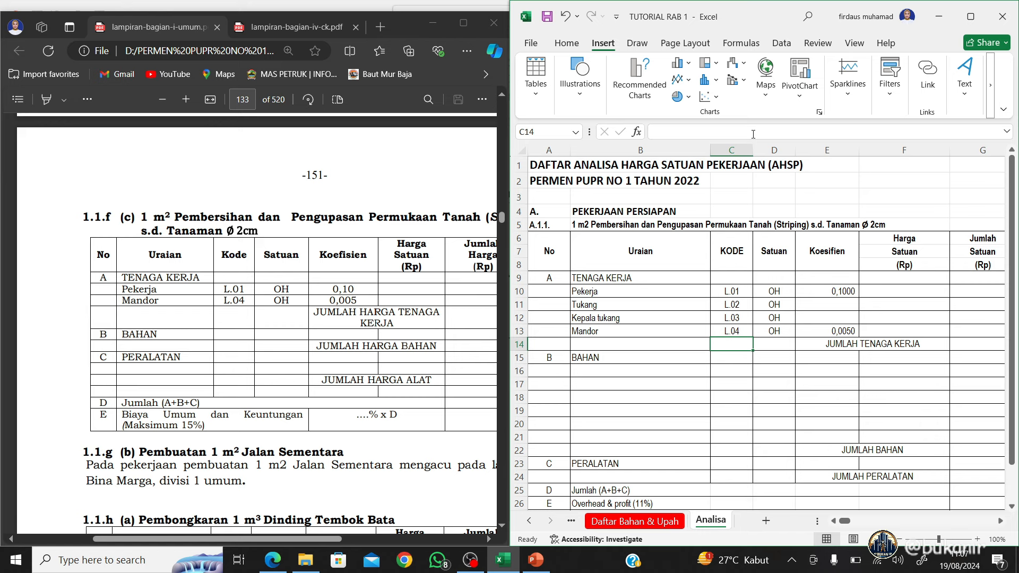
# Hide rows 11 and 12 with the unused Tukang and Kepala tukang items
pyautogui.press('Up')
pyautogui.press('Left')
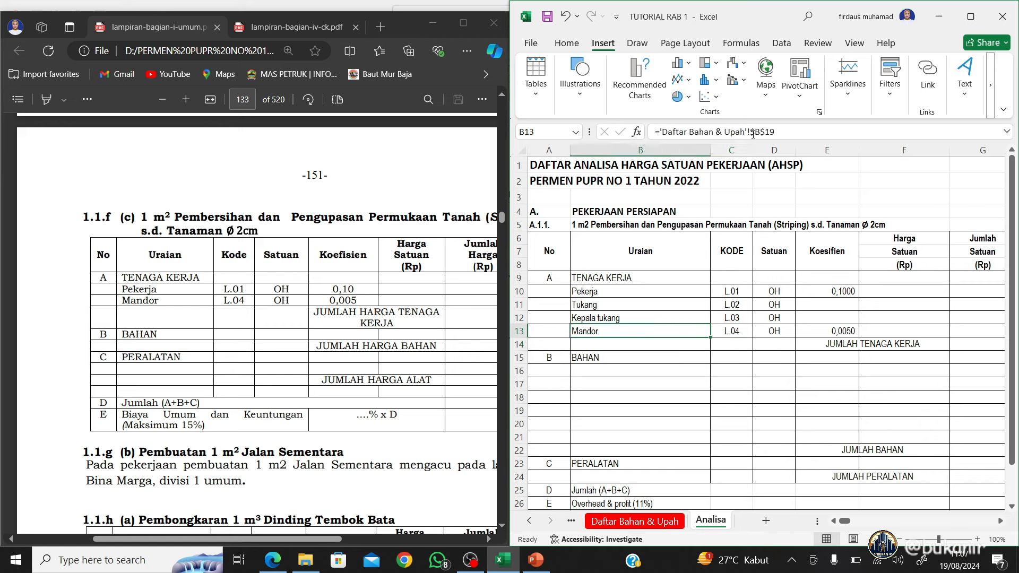
pyautogui.press('Right')
pyautogui.press('Right')
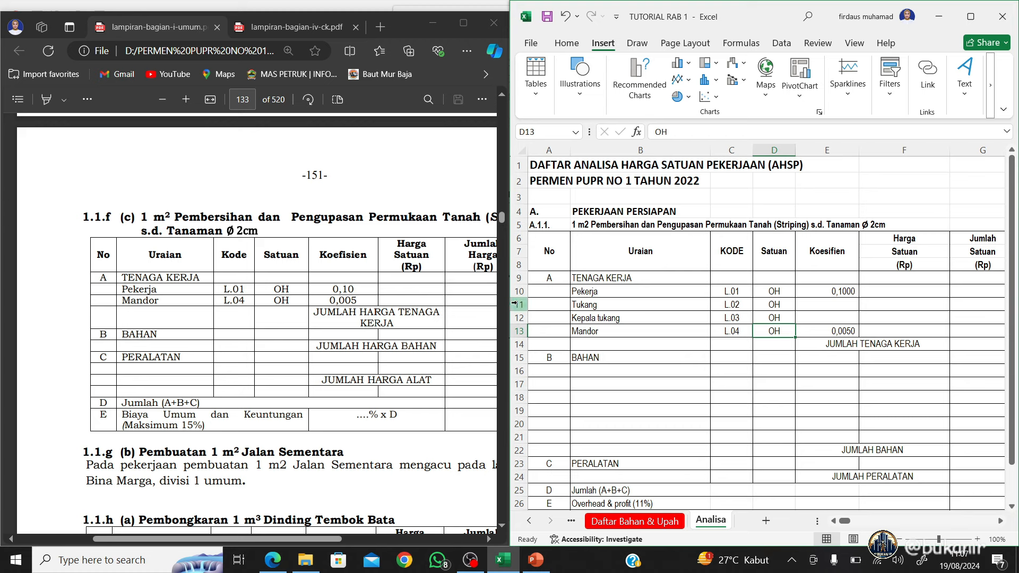
pyautogui.moveTo(519, 304); pyautogui.dragTo(519, 314)
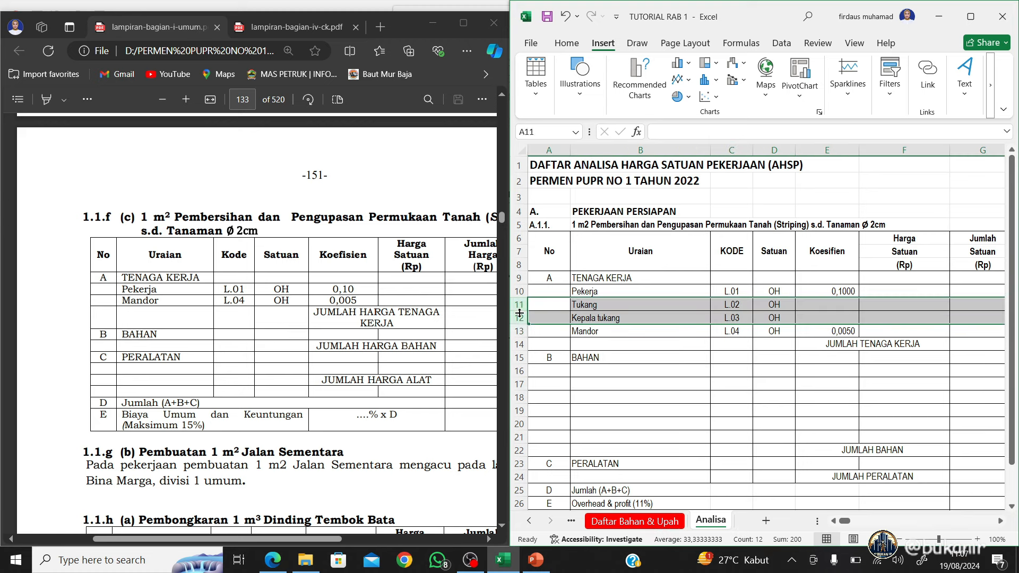
pyautogui.rightClick(519, 314)
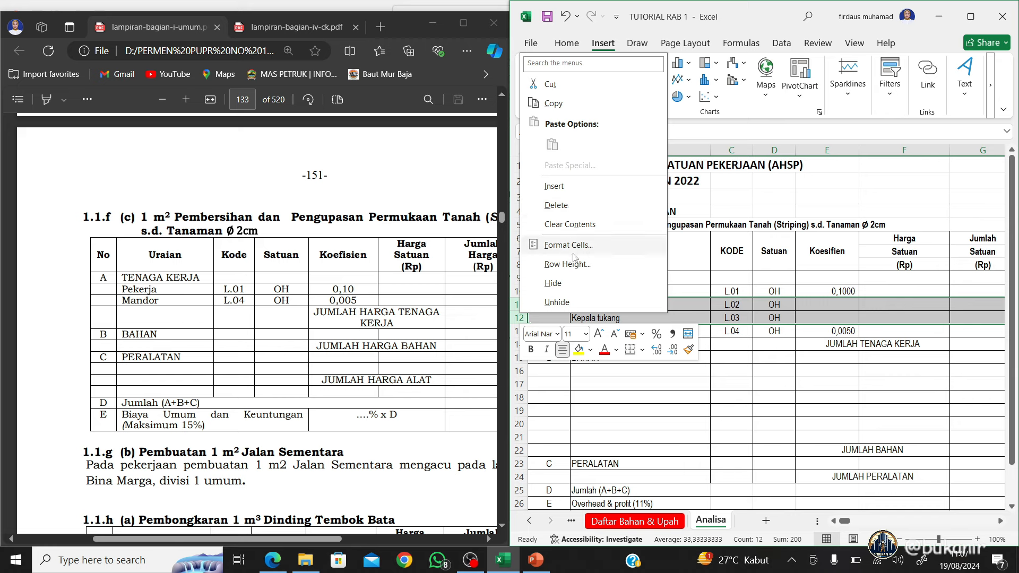
pyautogui.click(578, 282)
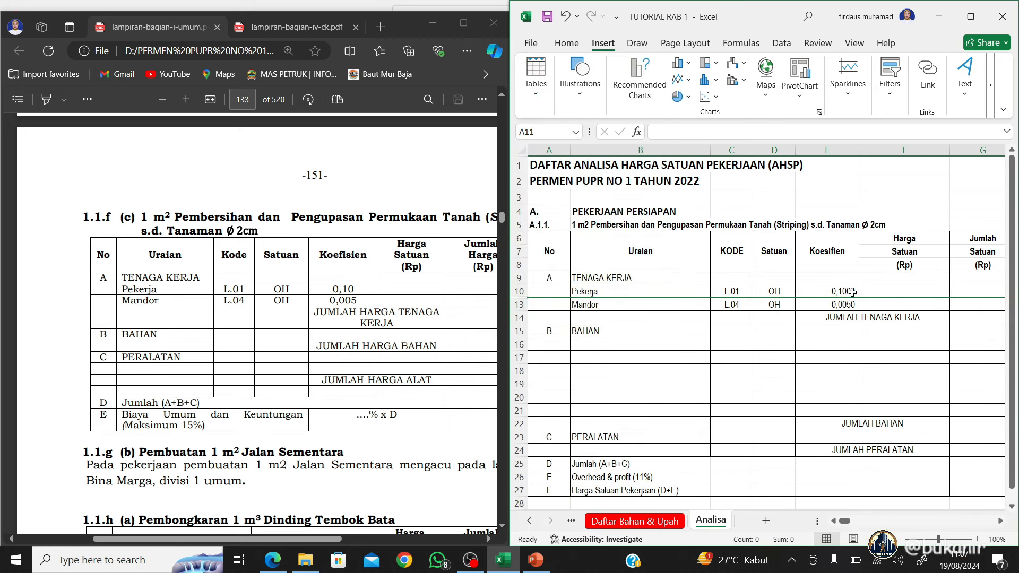
# Link the Pekerja unit price in Harga Satuan cell F10 to its price in cell F10 of Daftar Bahan & Upah
pyautogui.click(881, 292)
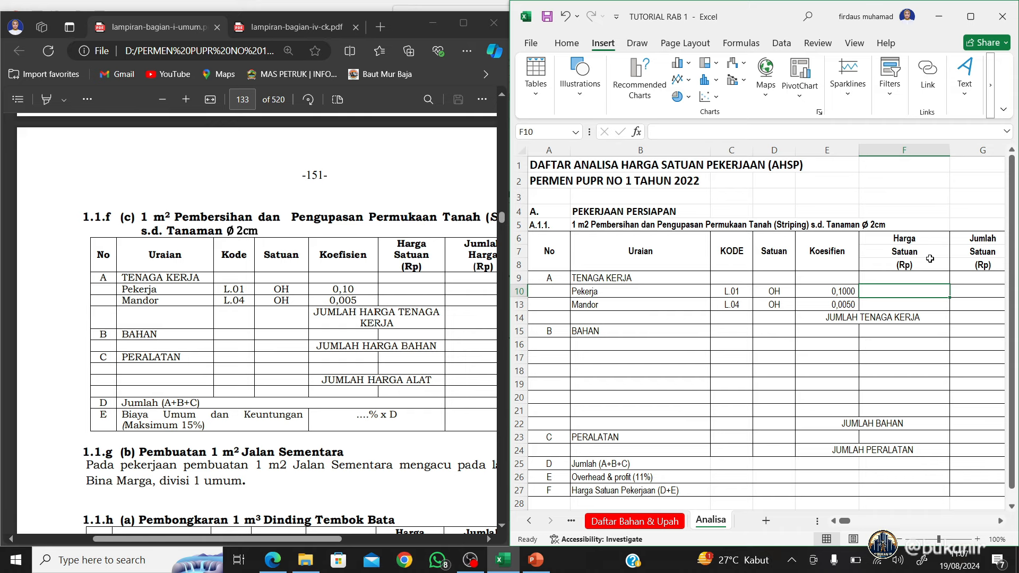
pyautogui.write('=')
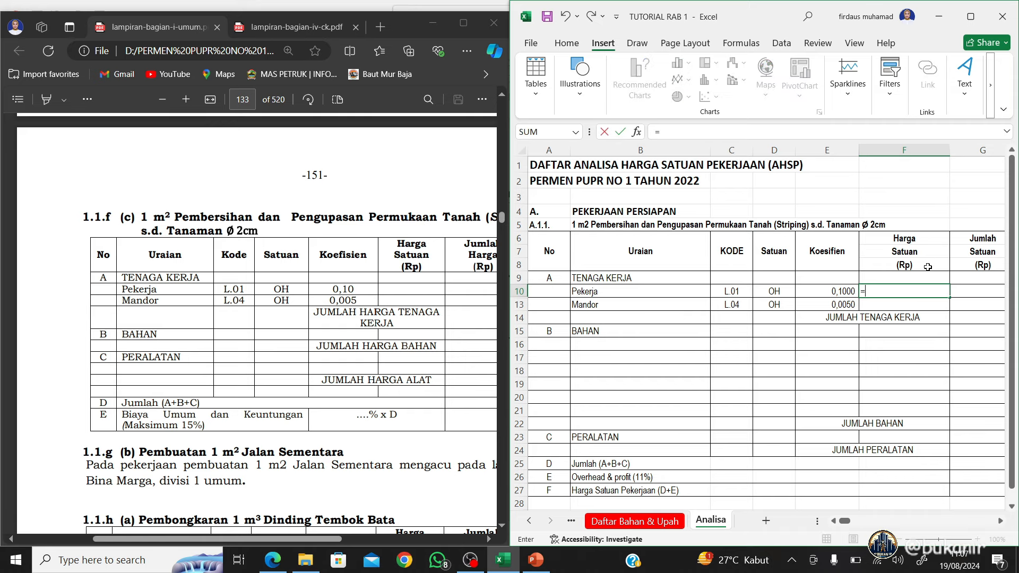
pyautogui.click(642, 522)
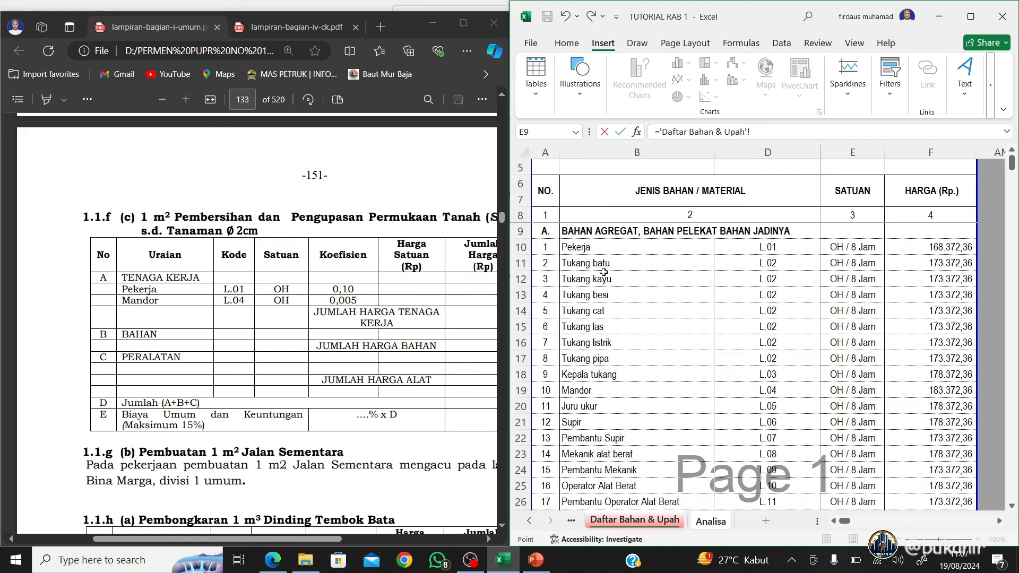
pyautogui.click(601, 253)
pyautogui.click(941, 247)
pyautogui.press('Return')
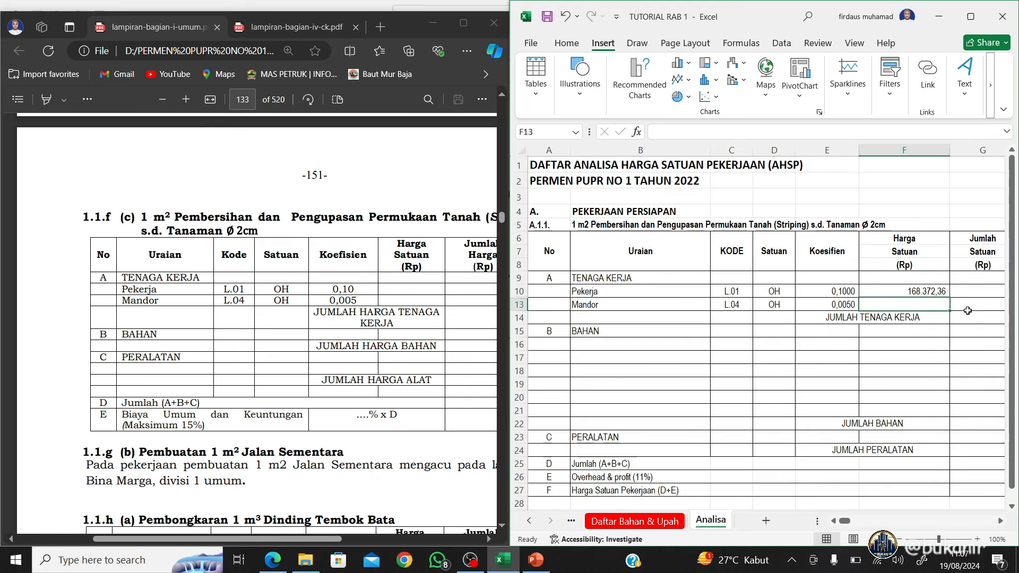
# Link the Mandor unit price in Harga Satuan cell F13 to its price in cell F19 of Daftar Bahan & Upah
pyautogui.write('=')
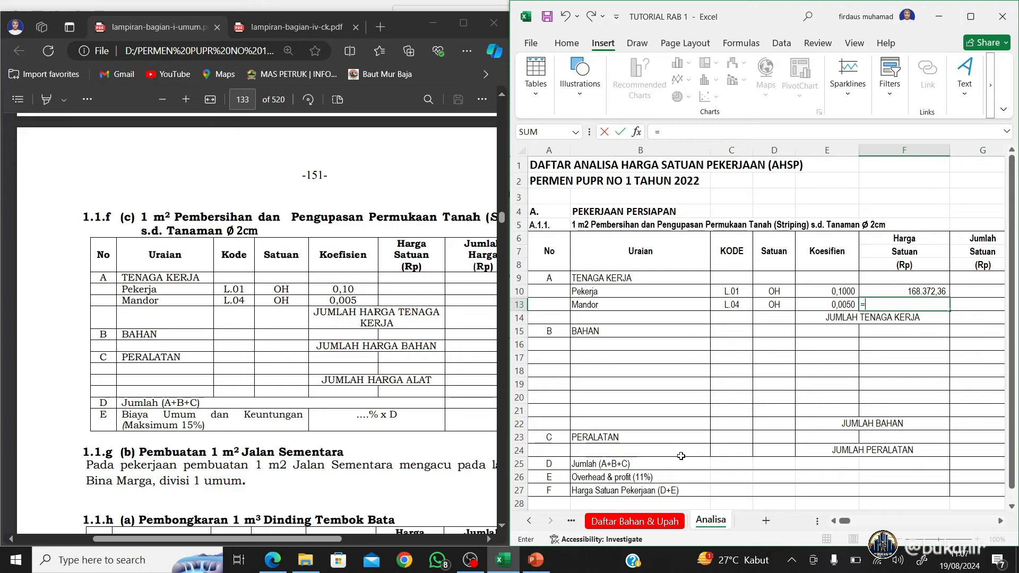
pyautogui.click(635, 522)
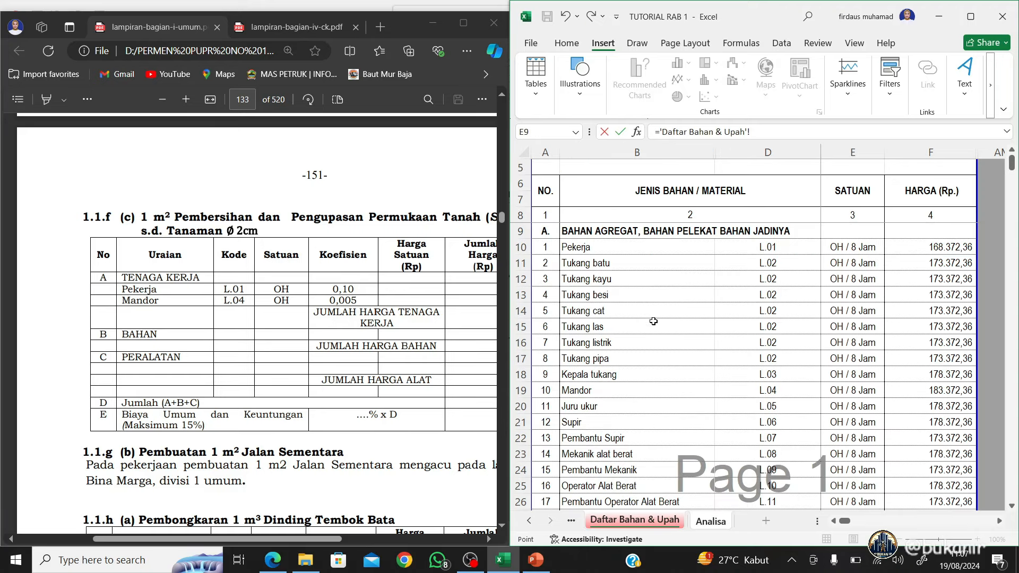
pyautogui.click(635, 388)
pyautogui.press('Right')
pyautogui.press('Right')
pyautogui.press('Right')
pyautogui.press('Return')
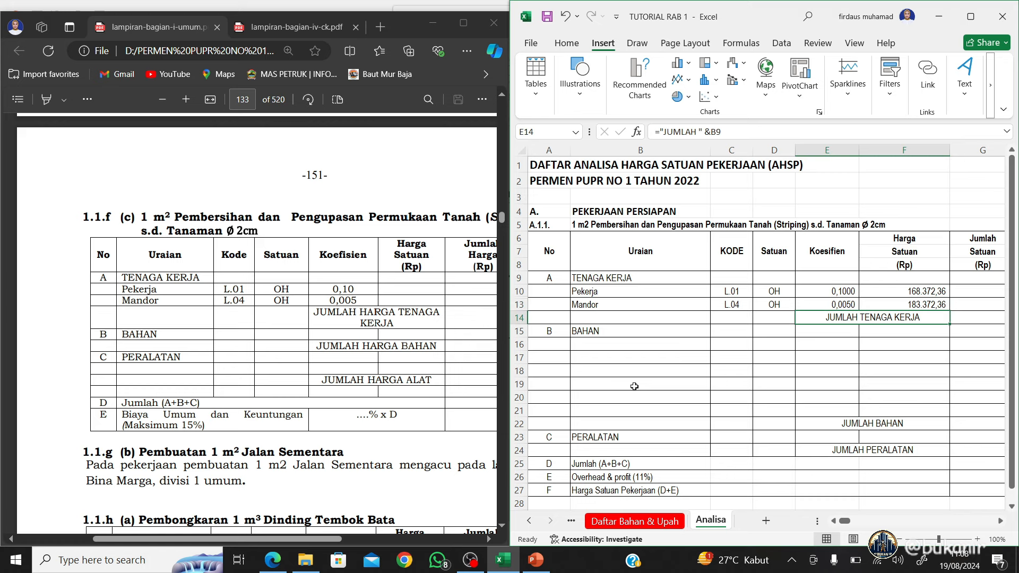
# Make the unit-price links for Pekerja in F10 and Mandor in F13 absolute, as $F$10 and $F$19
pyautogui.press('Up')
pyautogui.press('Up')
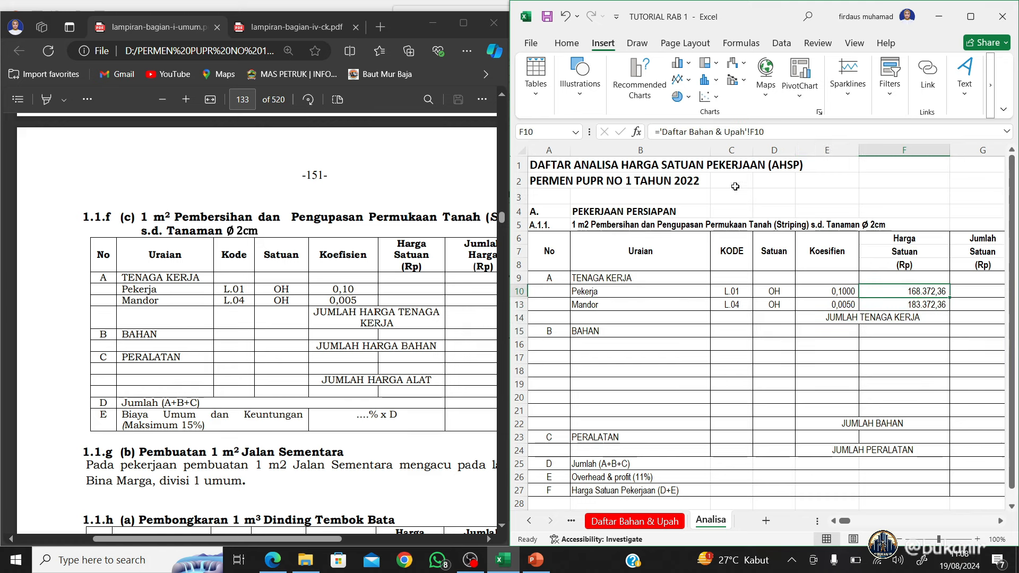
pyautogui.click(751, 131)
pyautogui.click(751, 130)
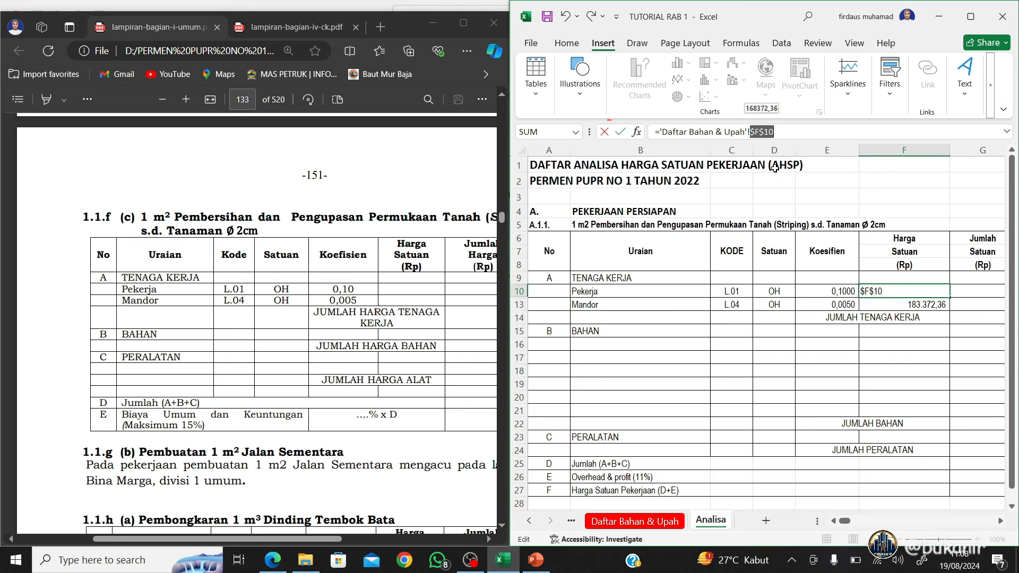
pyautogui.press('Return')
pyautogui.click(751, 131)
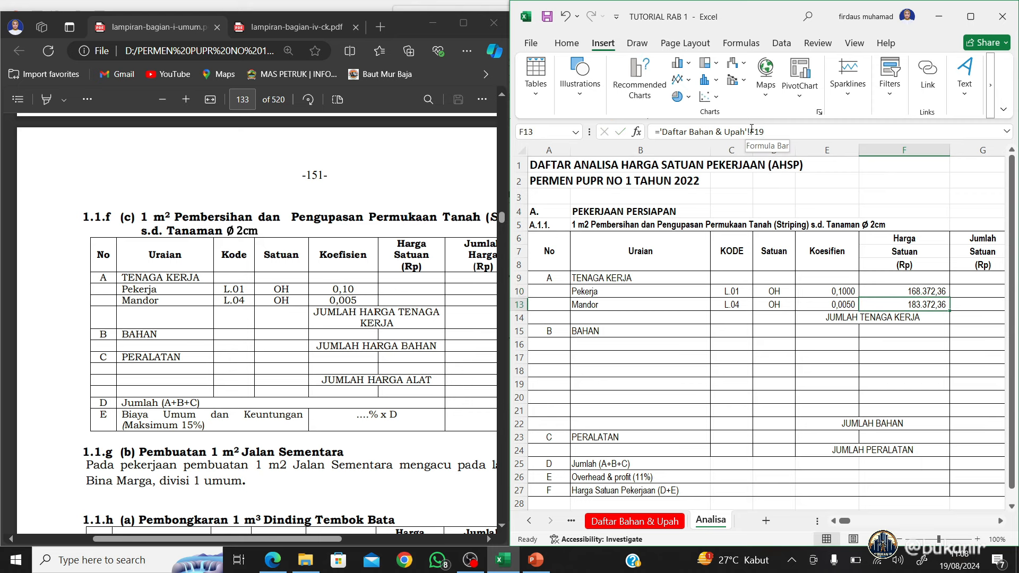
pyautogui.press('F4')
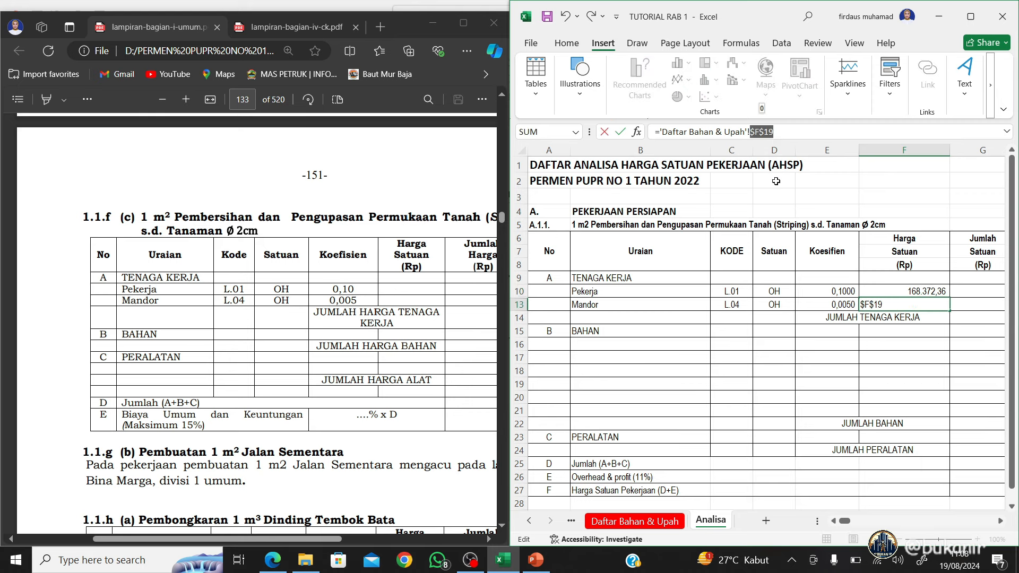
pyautogui.press('Return')
# Widen the Jumlah Satuan column G so it has more room for the amounts
pyautogui.press('Up')
pyautogui.press('Up')
pyautogui.press('Right')
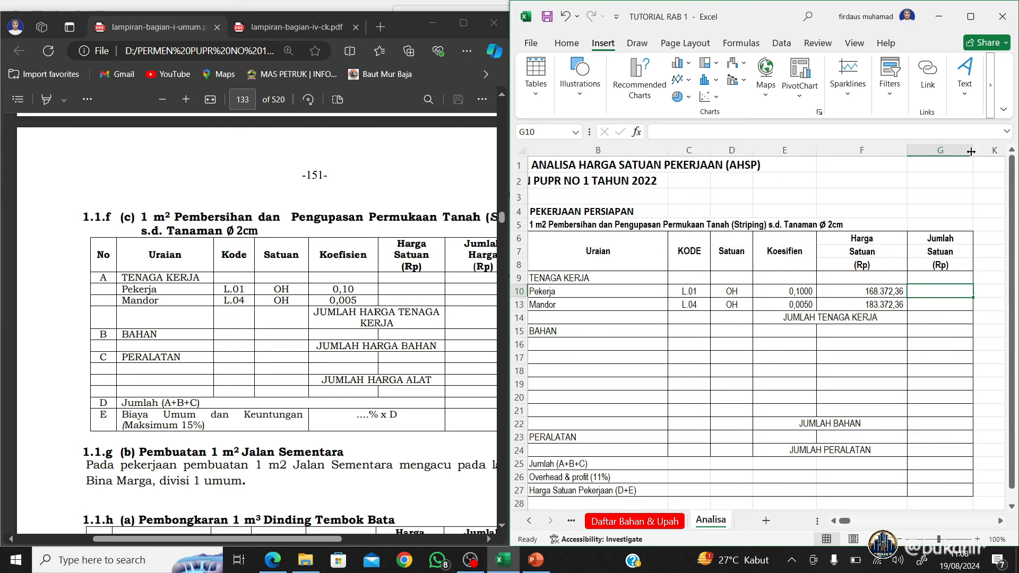
pyautogui.moveTo(973, 150); pyautogui.dragTo(1004, 151)
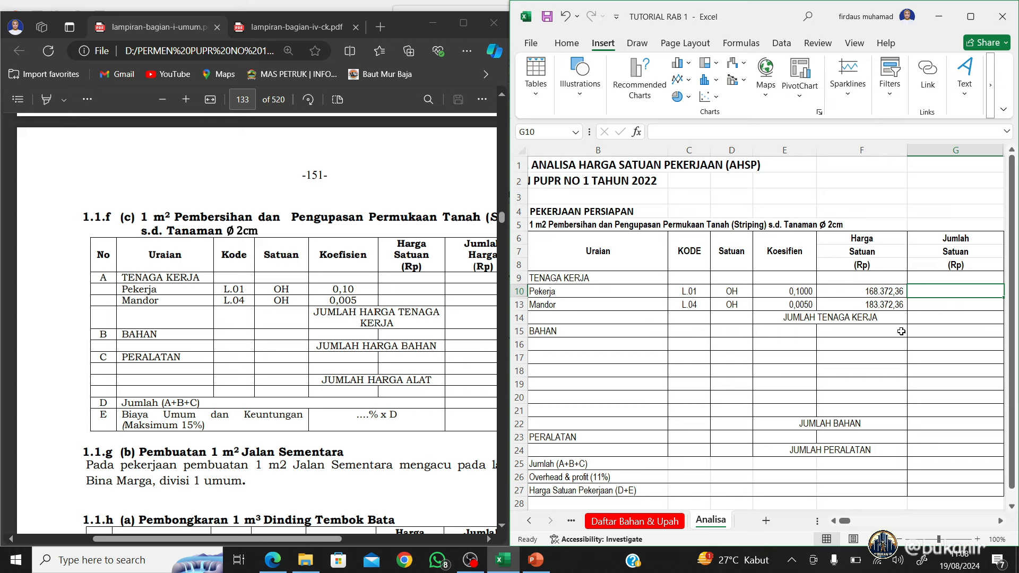
# Calculate the Pekerja amount in G10 by multiplying its coefficient by its unit price with =E10*F10
pyautogui.press('Left')
pyautogui.press('Left')
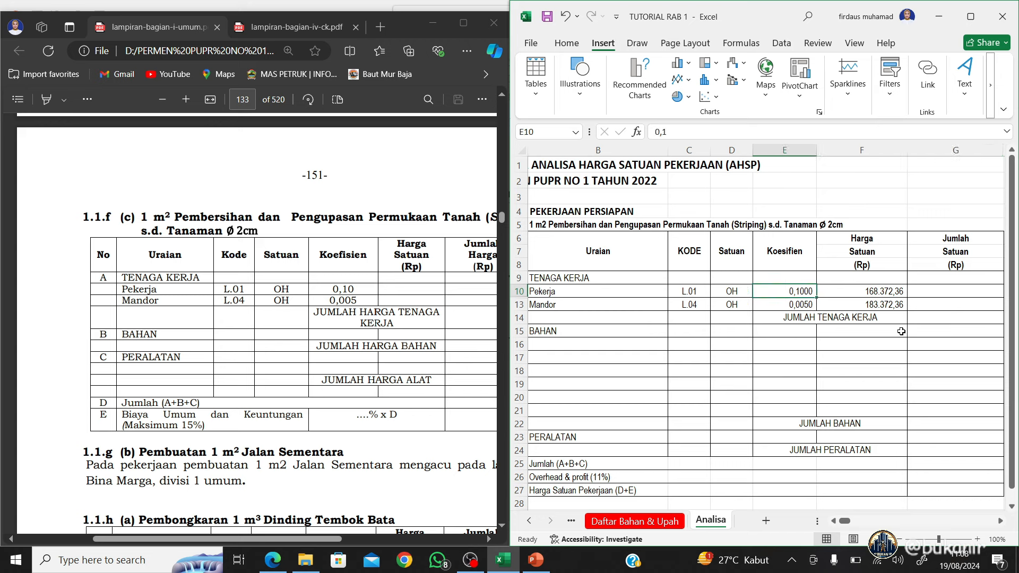
pyautogui.press('Right')
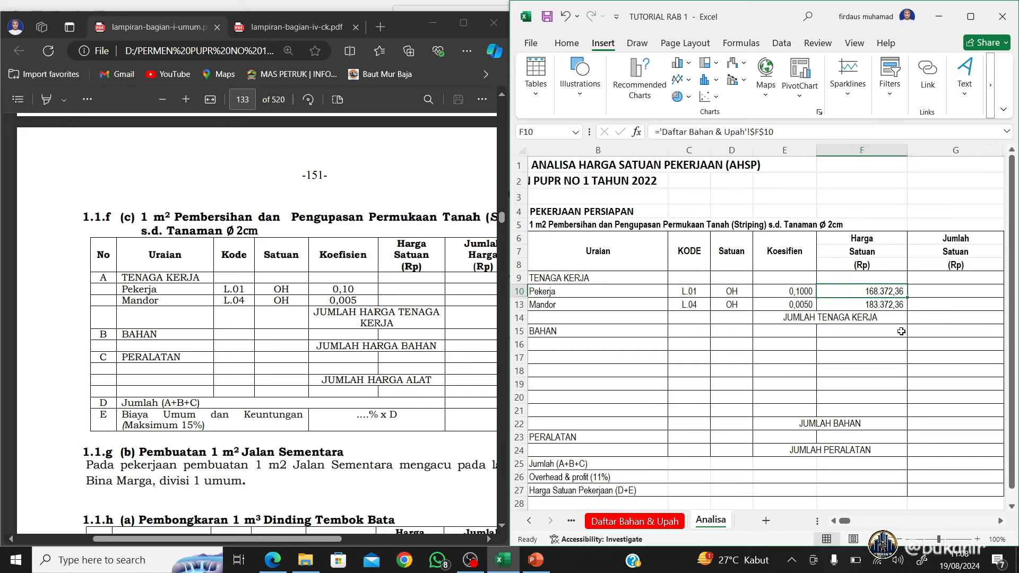
pyautogui.press('Right')
pyautogui.write('=')
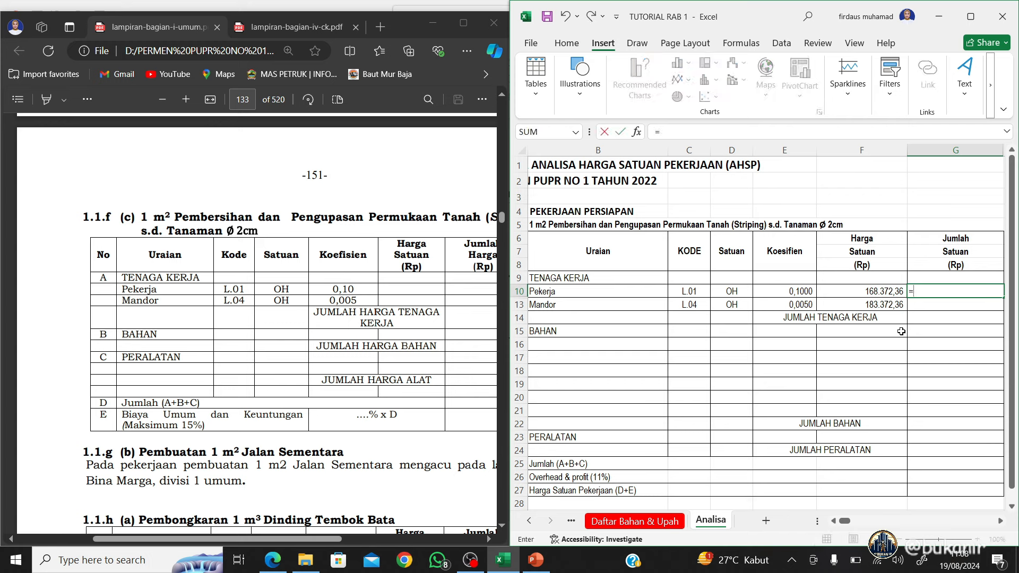
pyautogui.press('Left')
pyautogui.press('Left')
pyautogui.write('*')
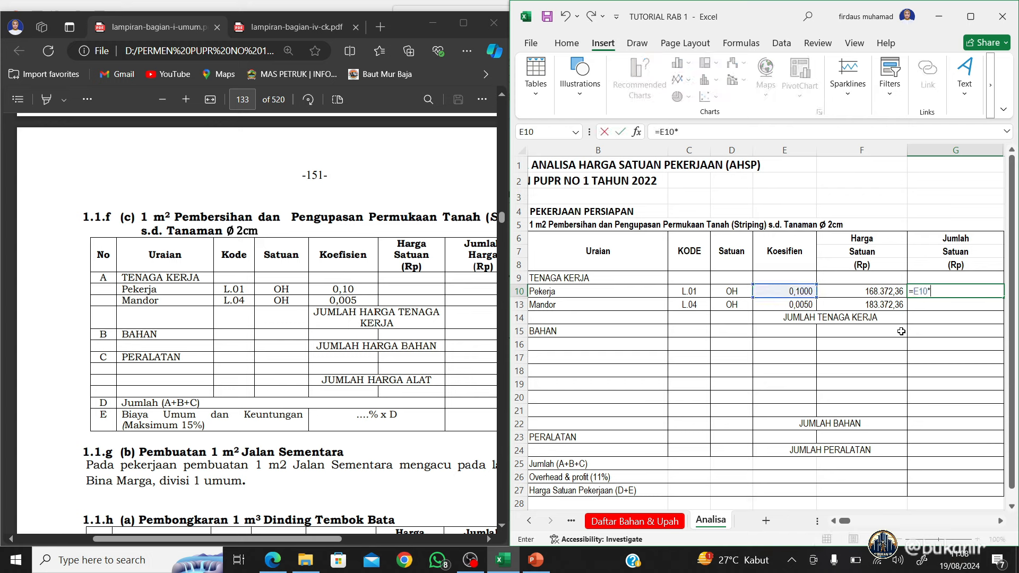
pyautogui.press('Left')
pyautogui.press('Return')
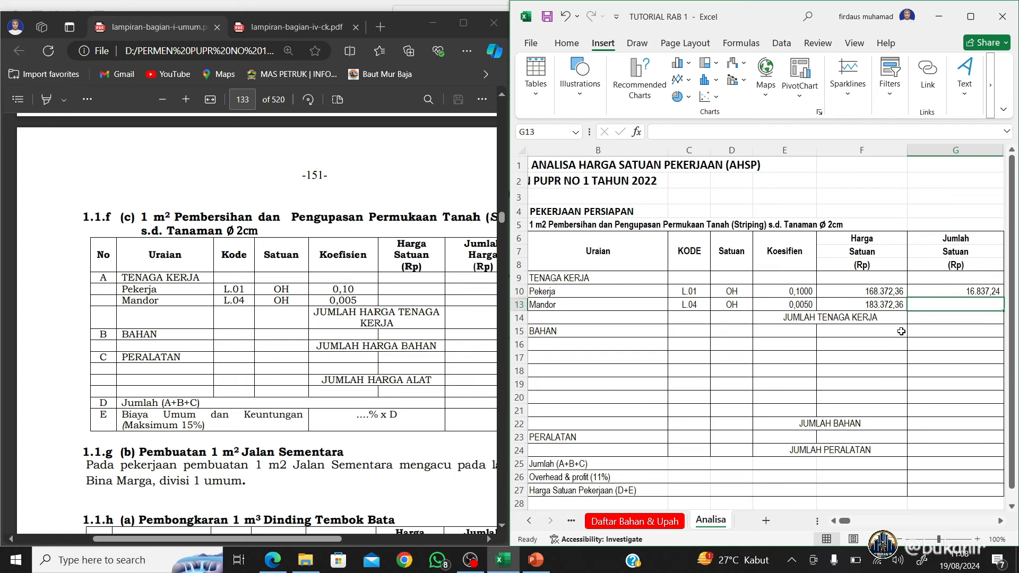
# Fill the Pekerja amount formula from G10 down to the Mandor row in G13
pyautogui.click(969, 294)
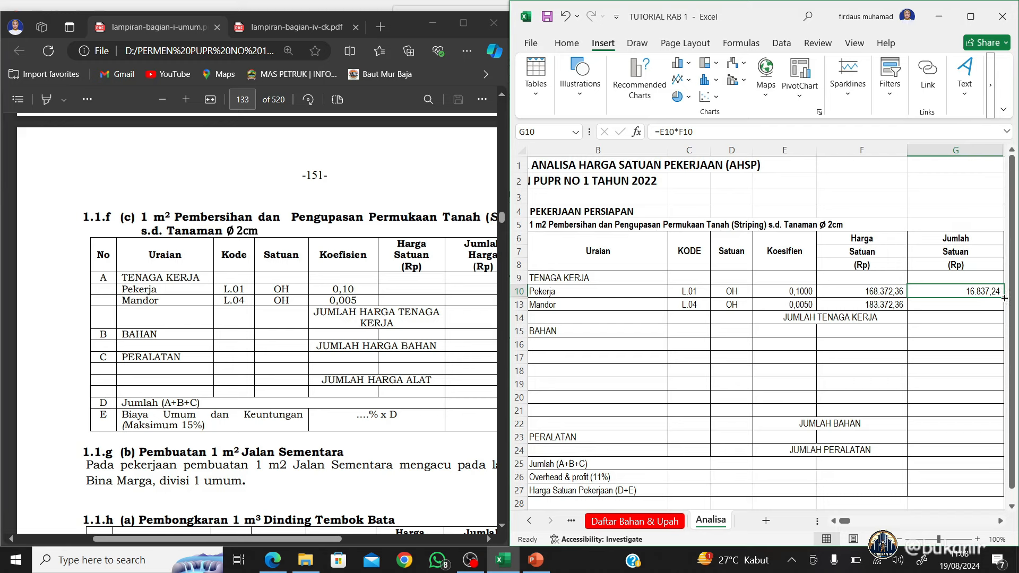
pyautogui.moveTo(1003, 295); pyautogui.dragTo(1001, 309)
# Total the labour amounts in the Jumlah Tenaga Kerja cell G14 with =SUM(G10:G13)
pyautogui.click(975, 318)
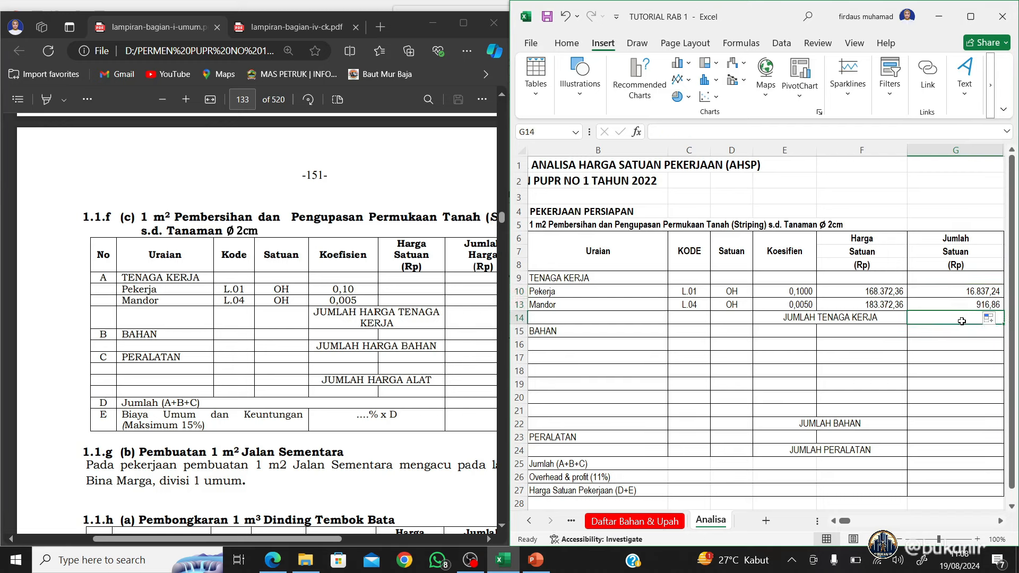
pyautogui.click(567, 44)
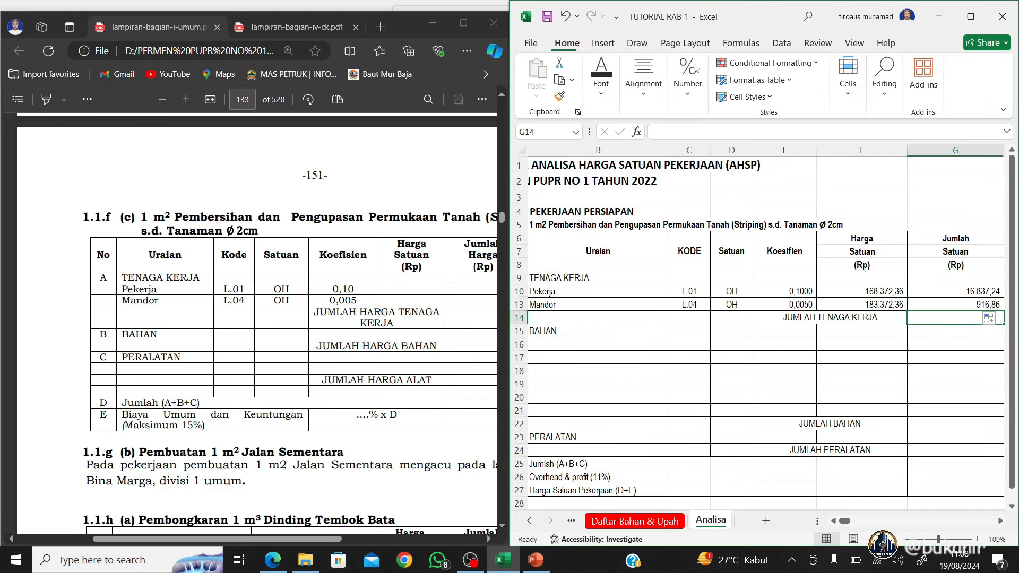
pyautogui.click(885, 80)
pyautogui.click(890, 127)
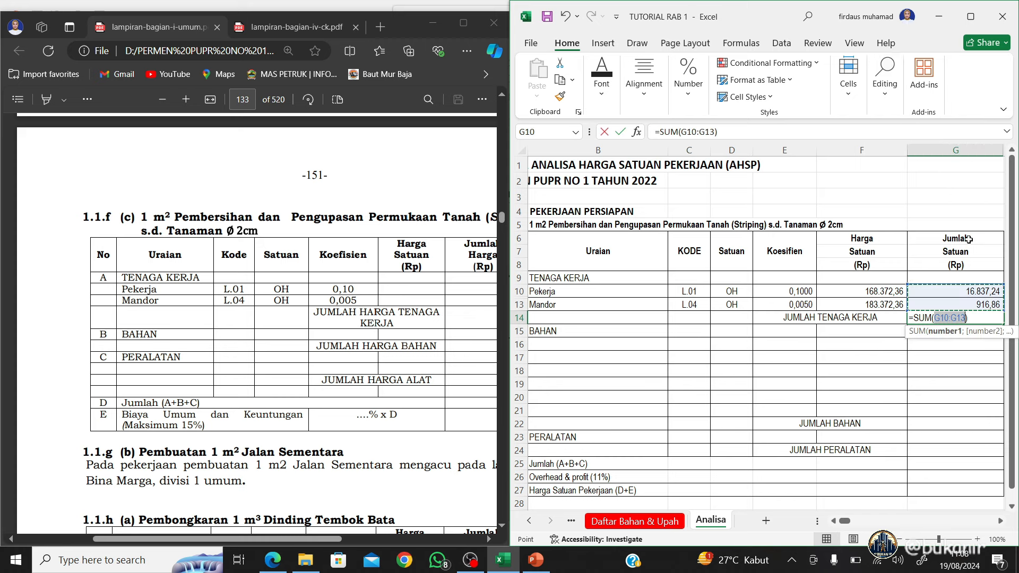
pyautogui.press('Return')
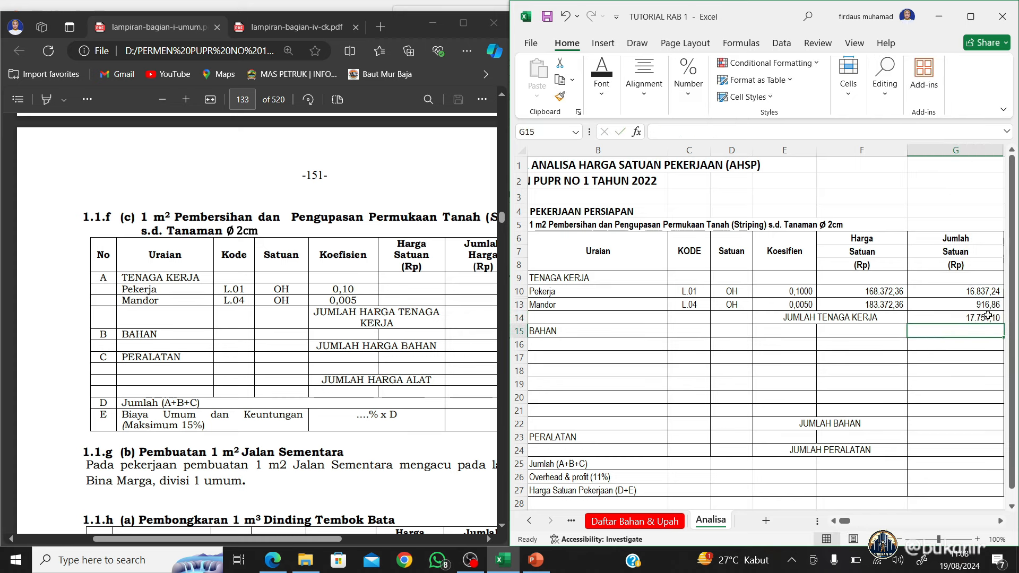
# Review the Mandor row and the Jumlah Tenaga Kerja row across all columns of the analysis table
pyautogui.click(989, 316)
pyautogui.press('Left')
pyautogui.press('Left')
pyautogui.press('Left')
pyautogui.press('Left')
pyautogui.press('Left')
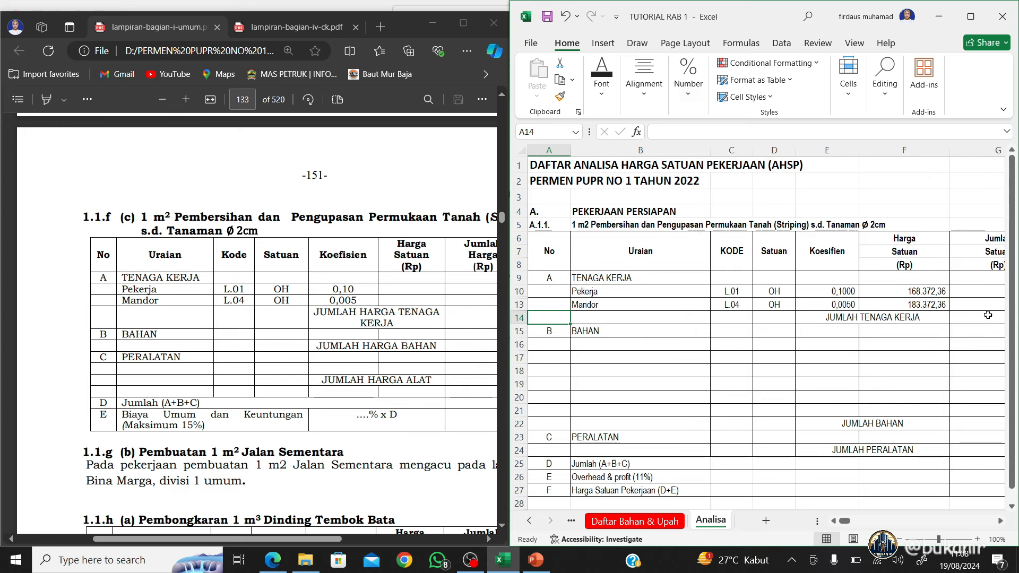
pyautogui.press('Up')
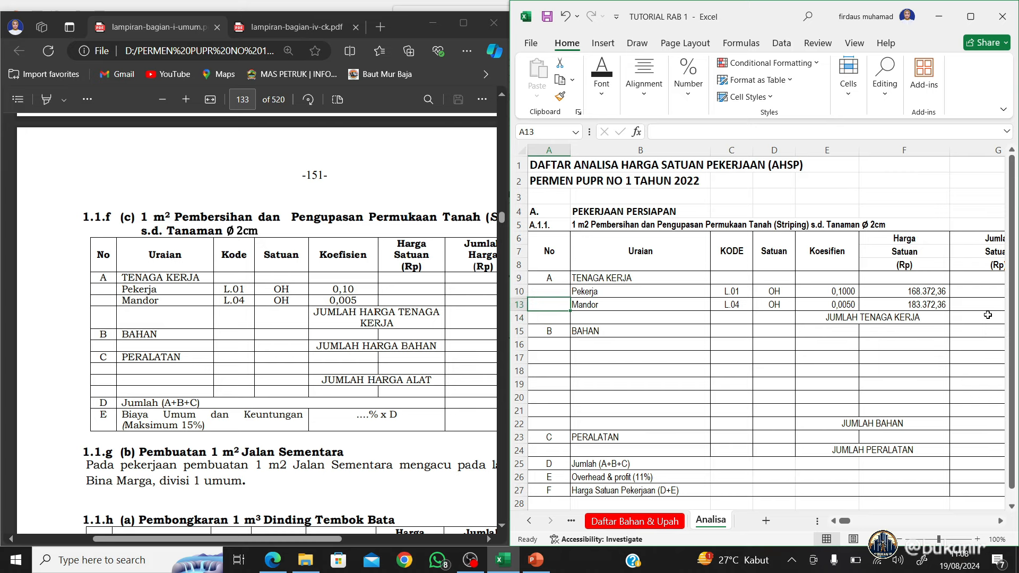
pyautogui.press('Right')
pyautogui.press('Right')
pyautogui.press('Right')
pyautogui.press('Right')
pyautogui.press('Right')
pyautogui.hscroll(3, 988, 315)
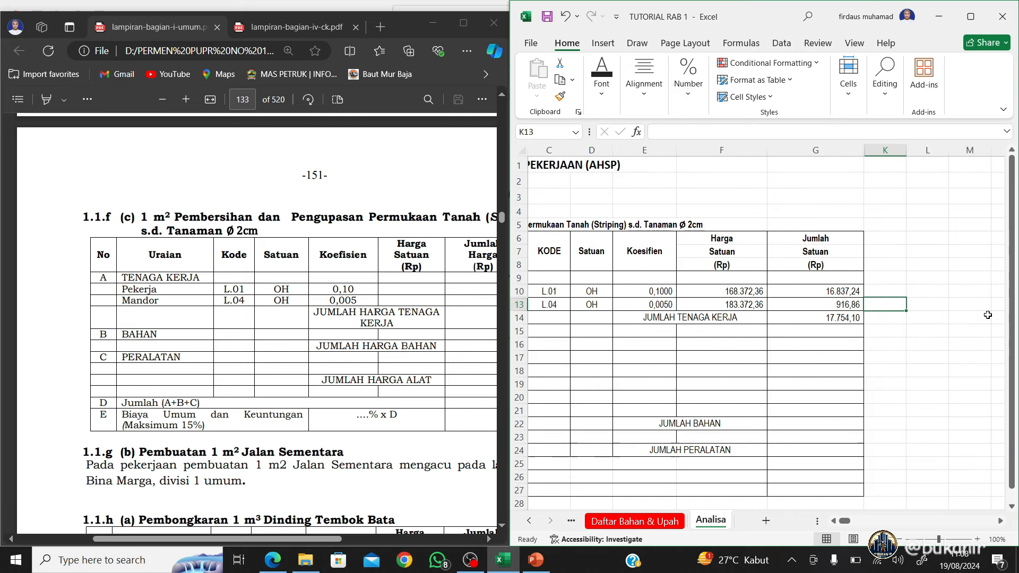
pyautogui.press('Down')
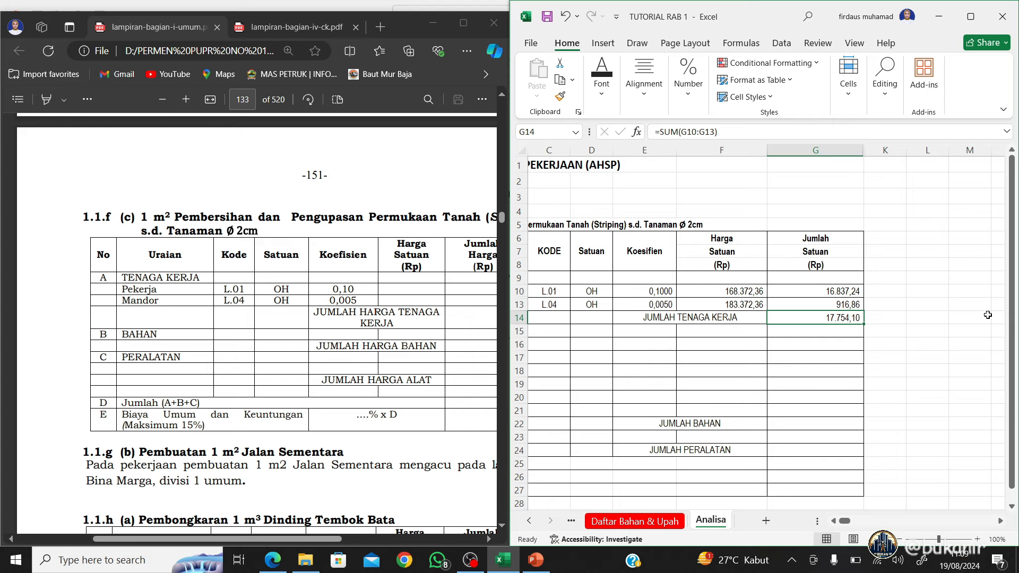
pyautogui.press('Left')
pyautogui.press('Left')
pyautogui.press('Left')
pyautogui.press('Left')
pyautogui.press('Left')
pyautogui.press('Left')
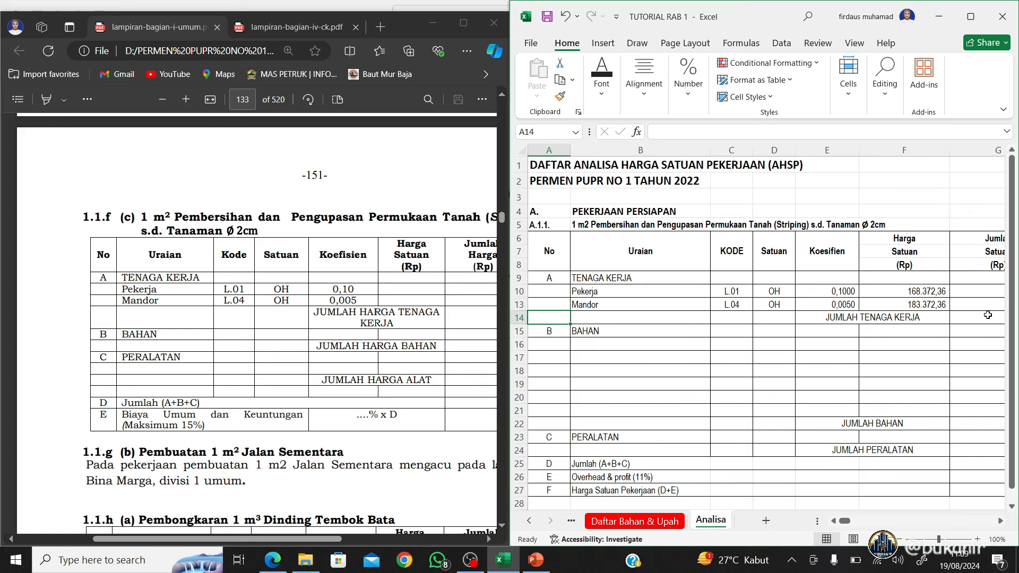
# Hide the unused rows 16 to 21 in the Bahan section
pyautogui.click(854, 226)
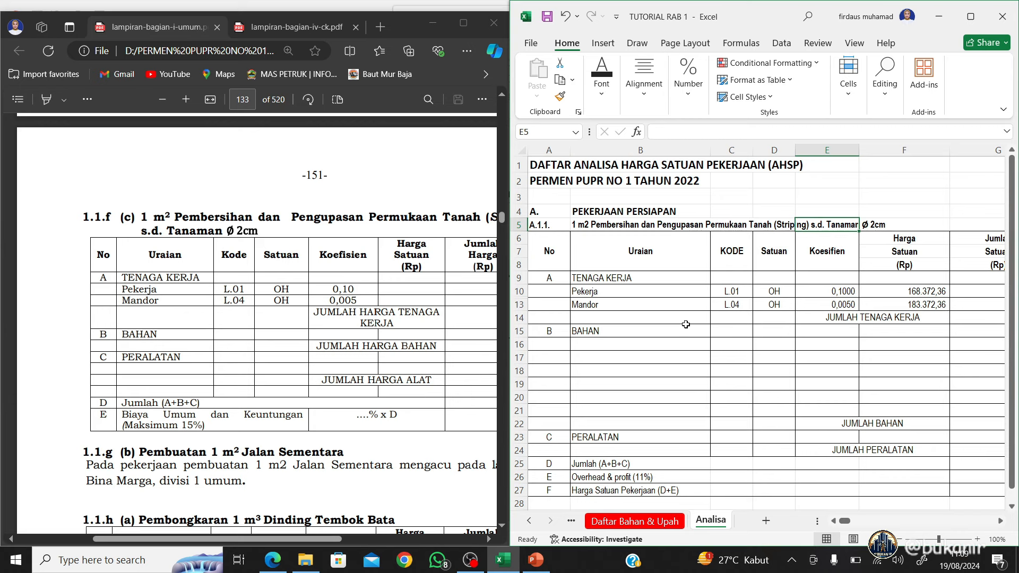
pyautogui.click(523, 345)
pyautogui.moveTo(525, 346); pyautogui.dragTo(531, 410)
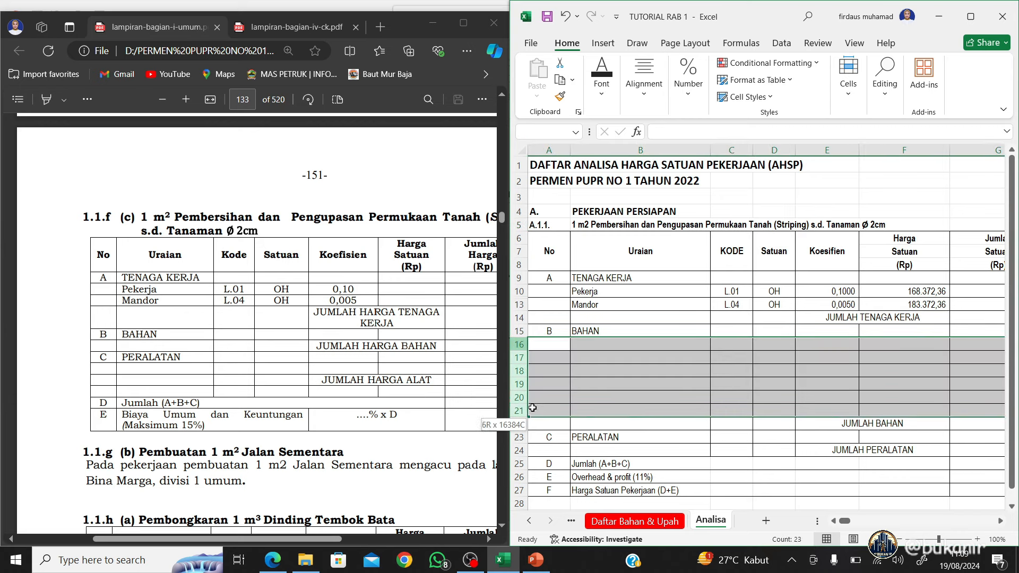
pyautogui.rightClick(527, 384)
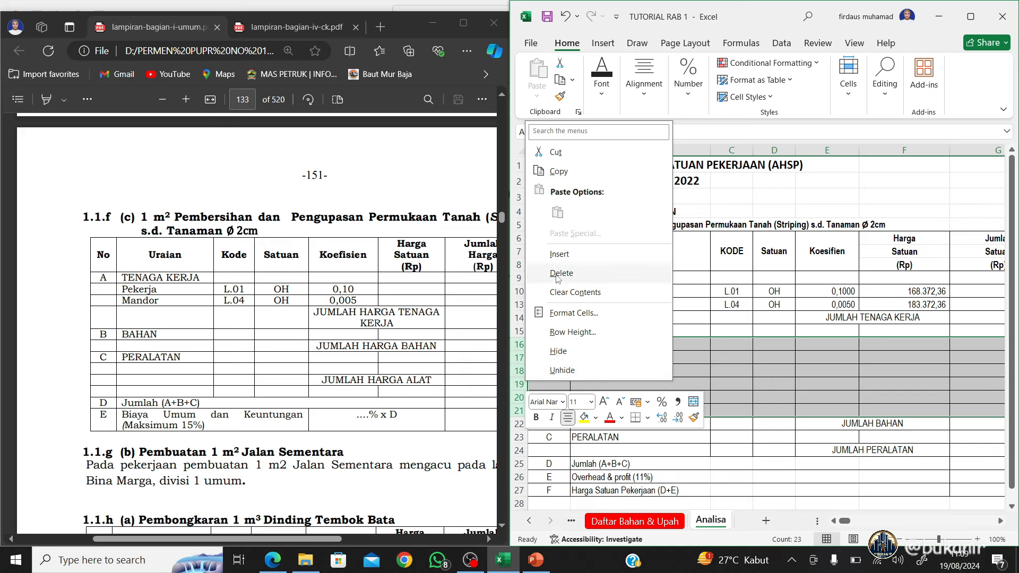
pyautogui.click(558, 351)
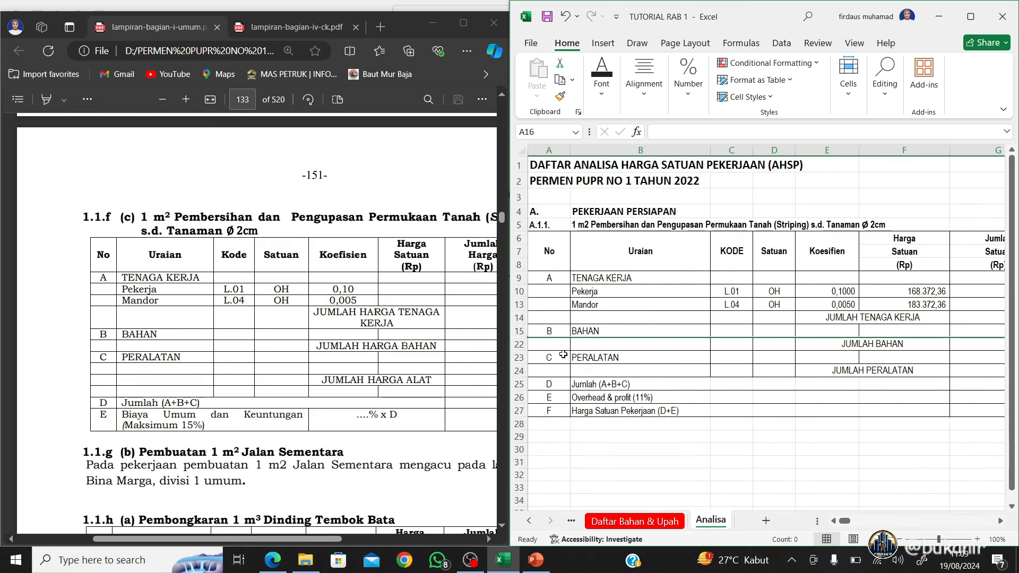
# Add the labour, material and equipment subtotals in the Jumlah (A+B+C) cell G25 with =G14+G22+G24
pyautogui.click(691, 388)
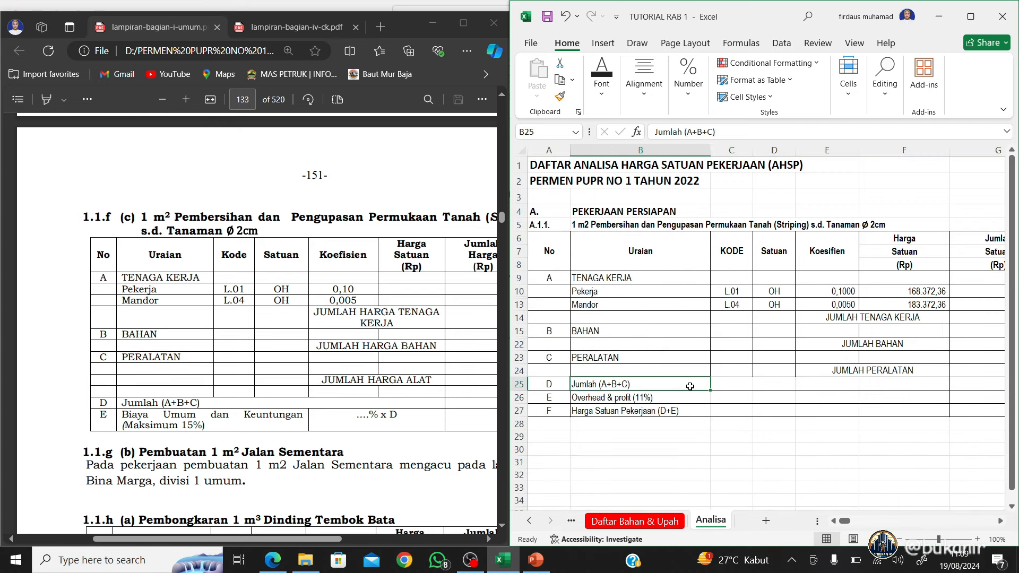
pyautogui.press('Right')
pyautogui.press('Right')
pyautogui.press('Right')
pyautogui.press('Right')
pyautogui.press('Right')
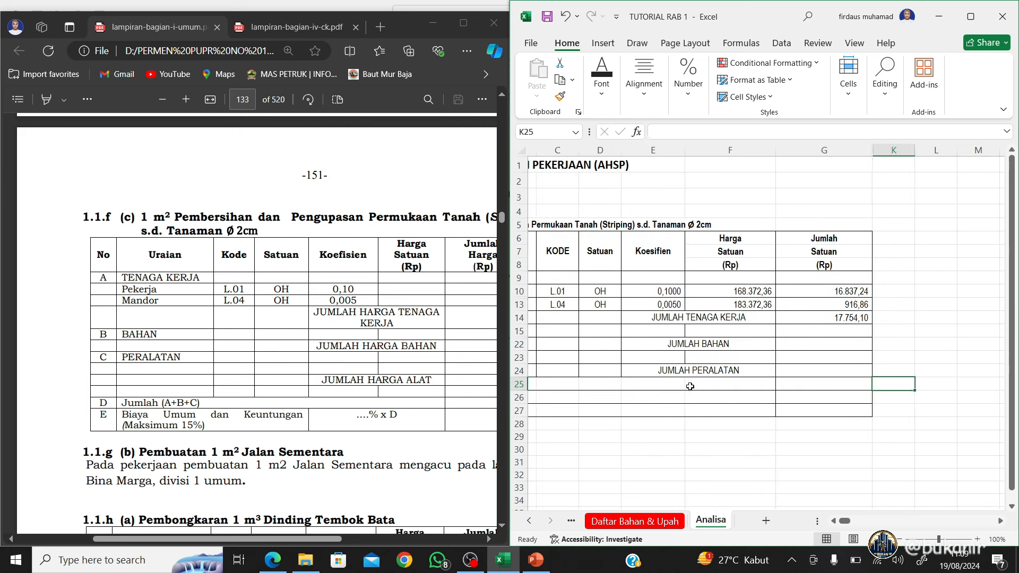
pyautogui.write('=')
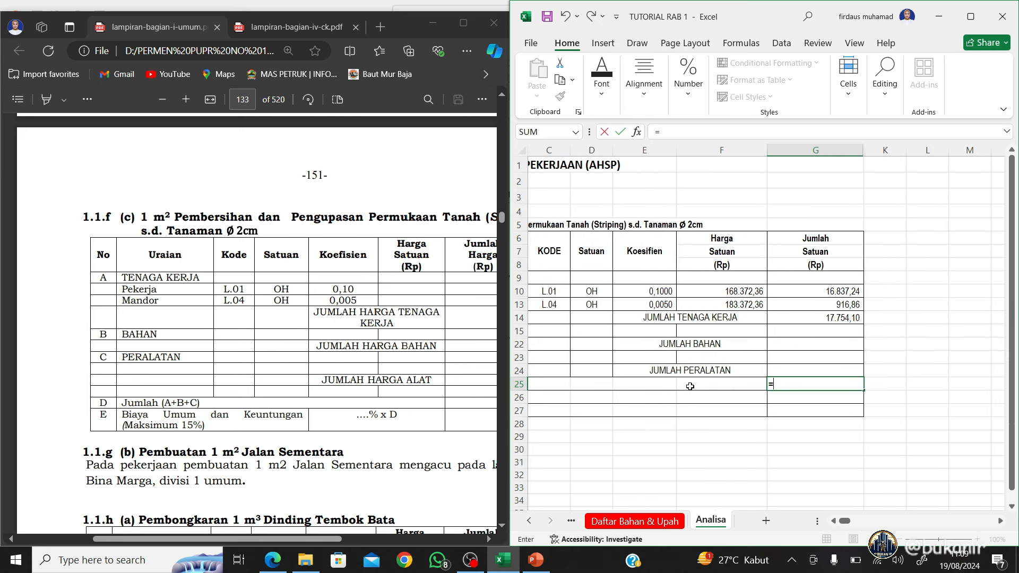
pyautogui.click(843, 316)
pyautogui.write('+')
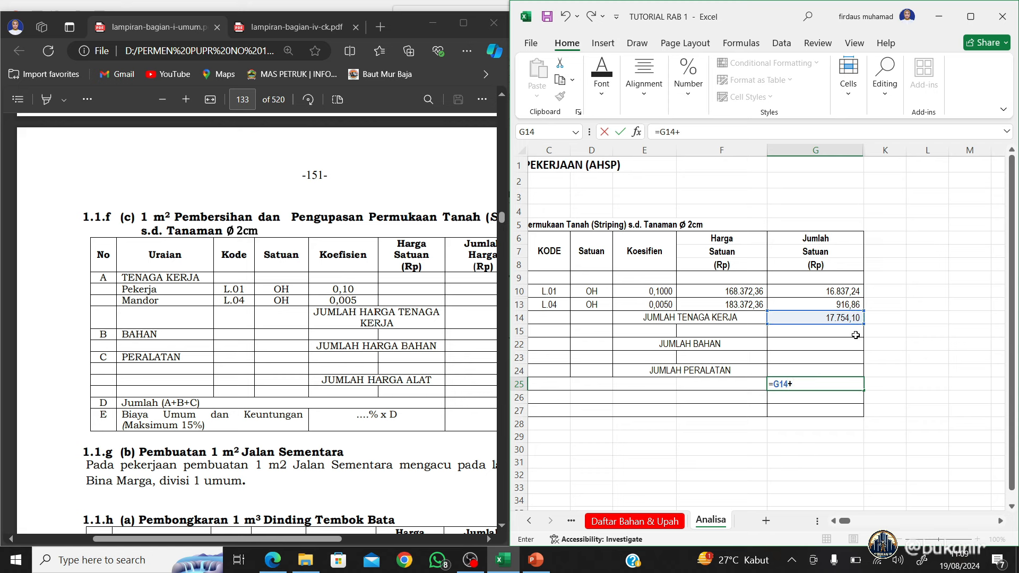
pyautogui.click(796, 346)
pyautogui.write('+')
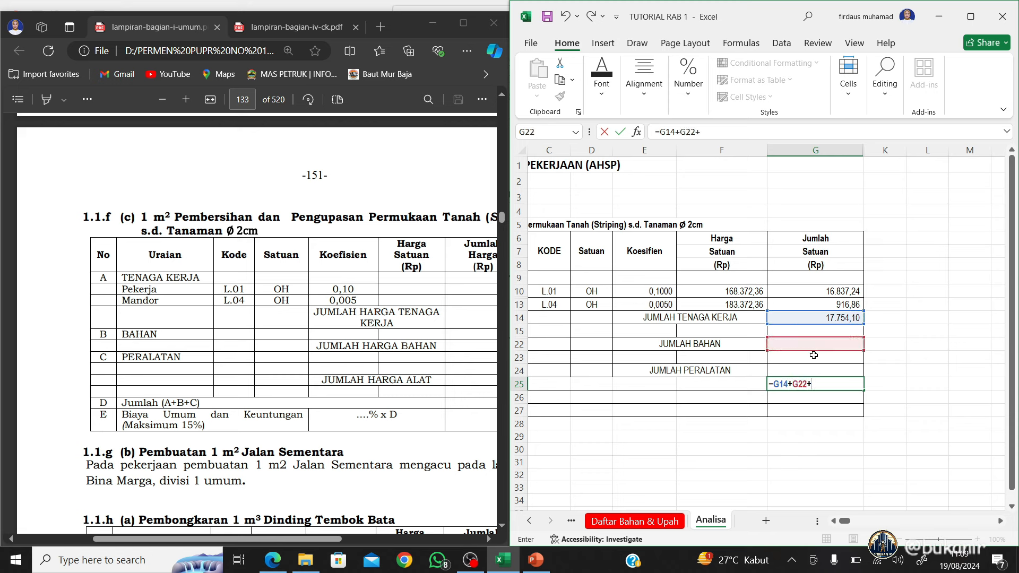
pyautogui.click(807, 370)
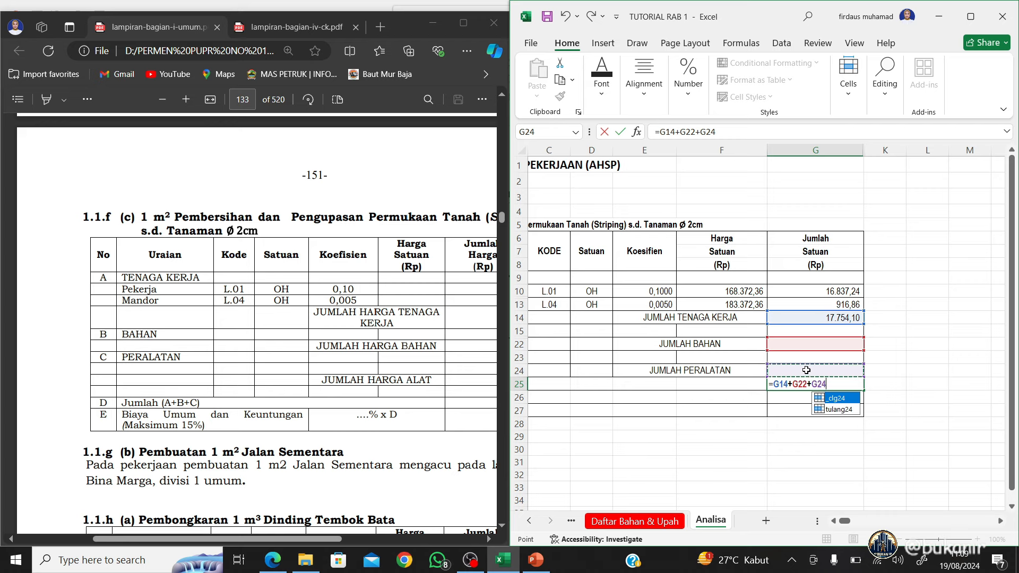
pyautogui.press('Return')
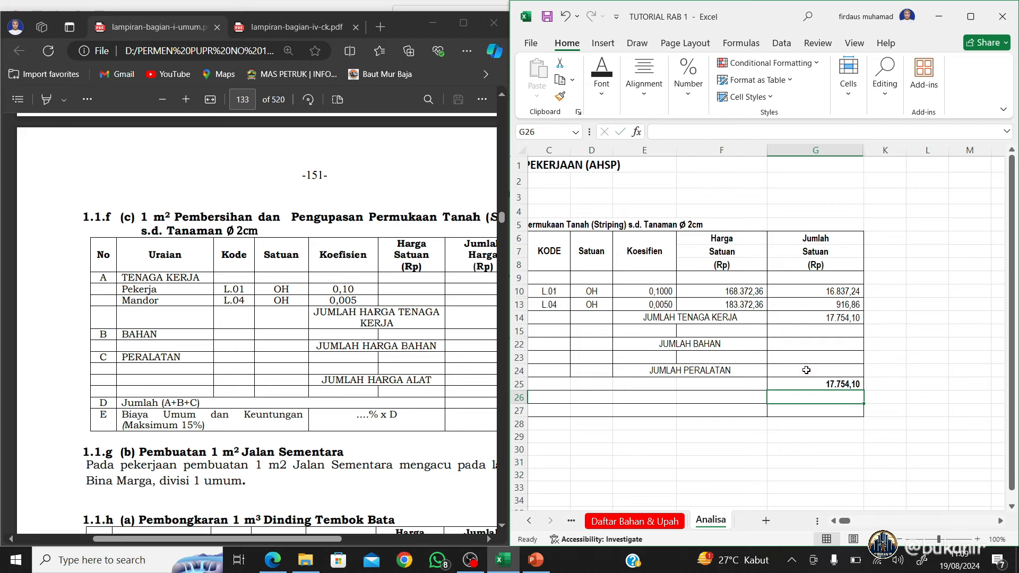
# Calculate the Overhead & profit amount in G26 as 11% of the Jumlah with =G25*11%
pyautogui.press('Left')
pyautogui.press('Left')
pyautogui.press('Left')
pyautogui.press('Left')
pyautogui.press('Left')
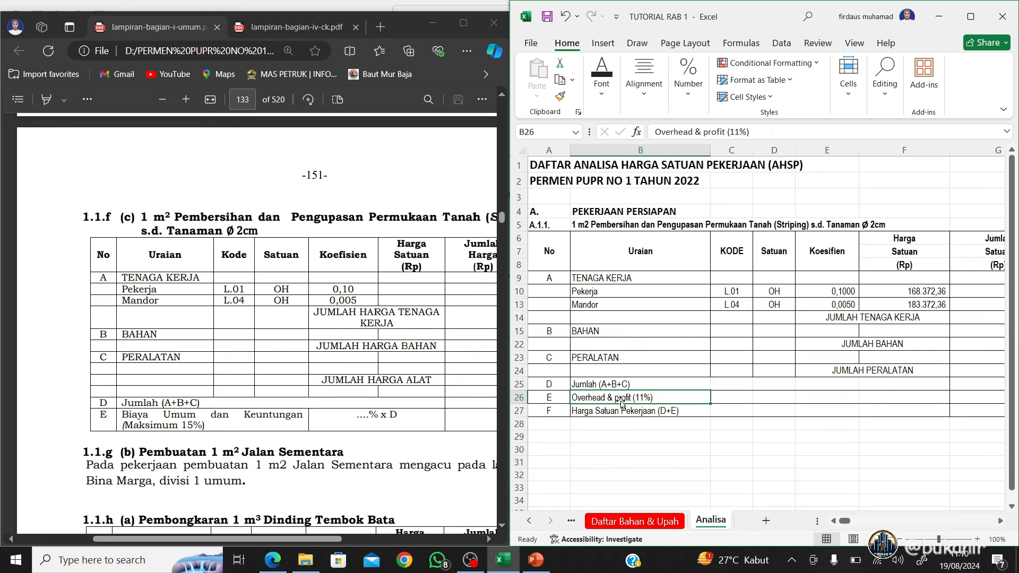
pyautogui.press('Right')
pyautogui.press('Right')
pyautogui.press('Right')
pyautogui.press('Right')
pyautogui.press('Right')
pyautogui.press('Right')
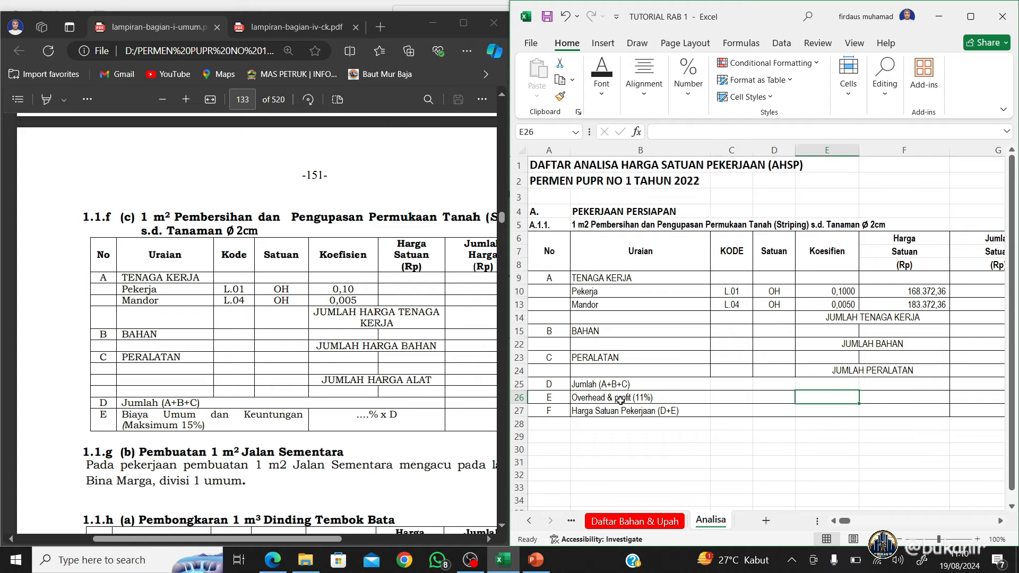
pyautogui.press('Left')
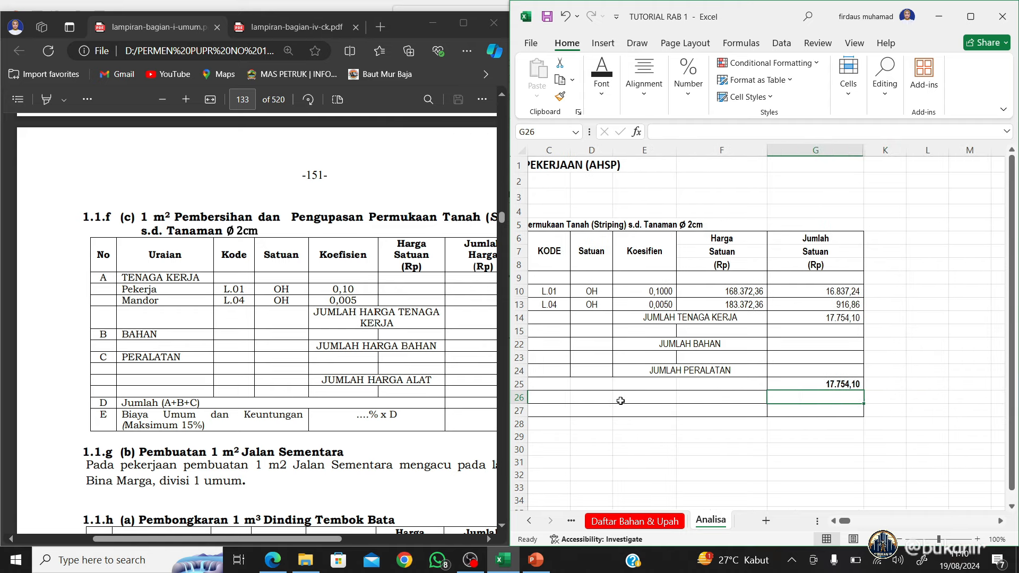
pyautogui.write('=')
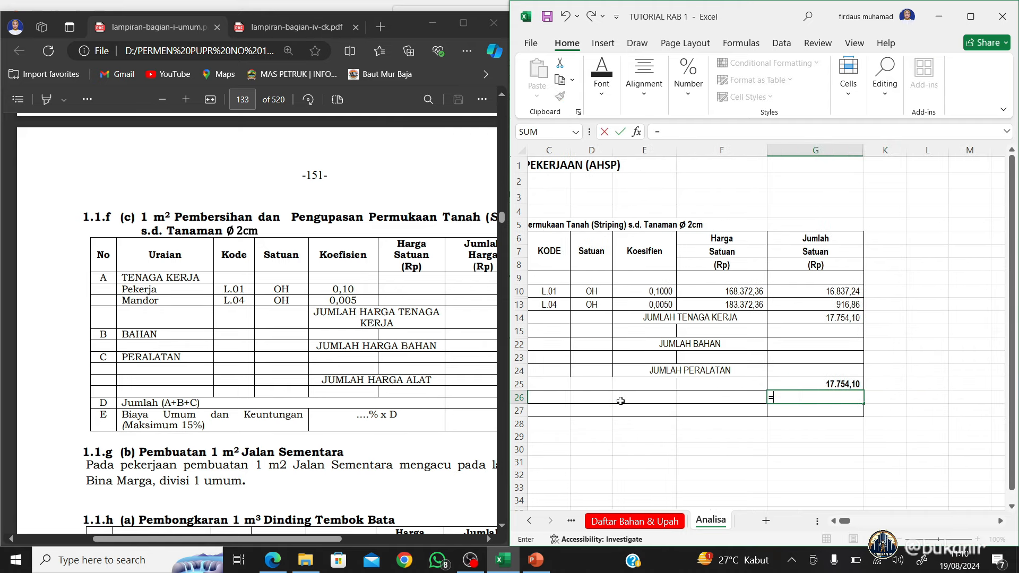
pyautogui.press('Up')
pyautogui.write('*')
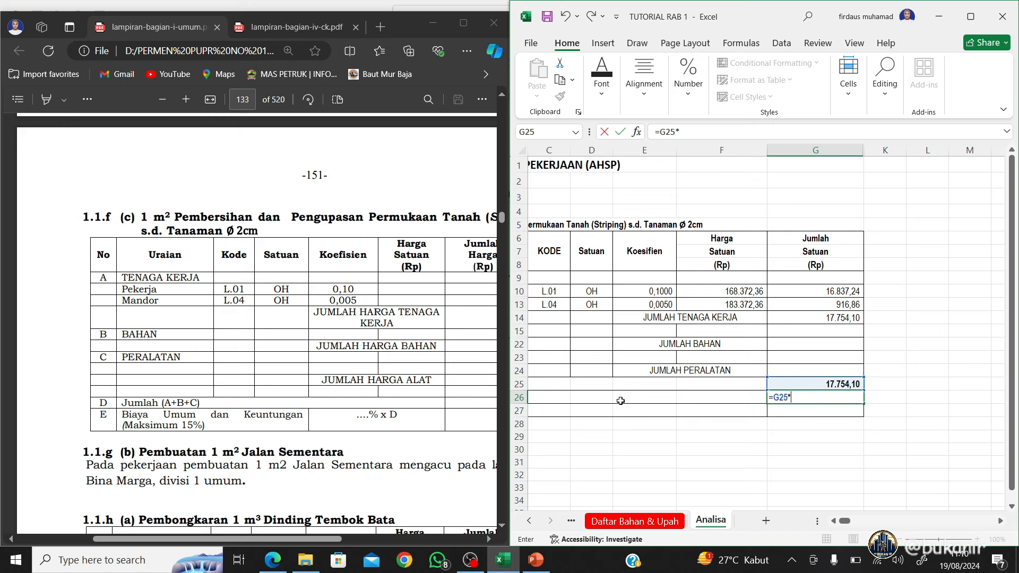
pyautogui.write('11%')
pyautogui.press('Return')
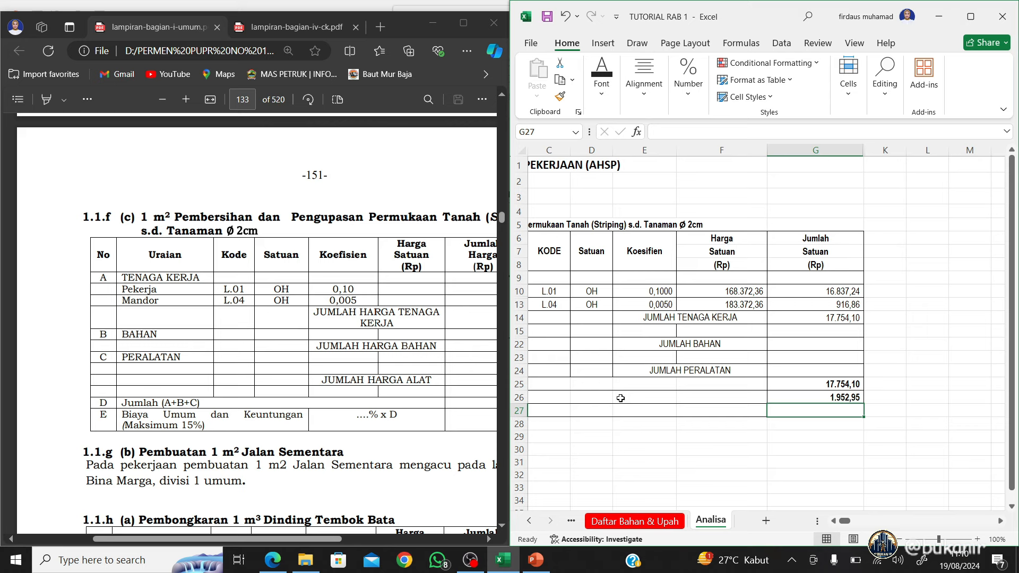
# Calculate the Harga Satuan Pekerjaan (D+E) in G27 with =SUM(G25:G26)
pyautogui.click(887, 99)
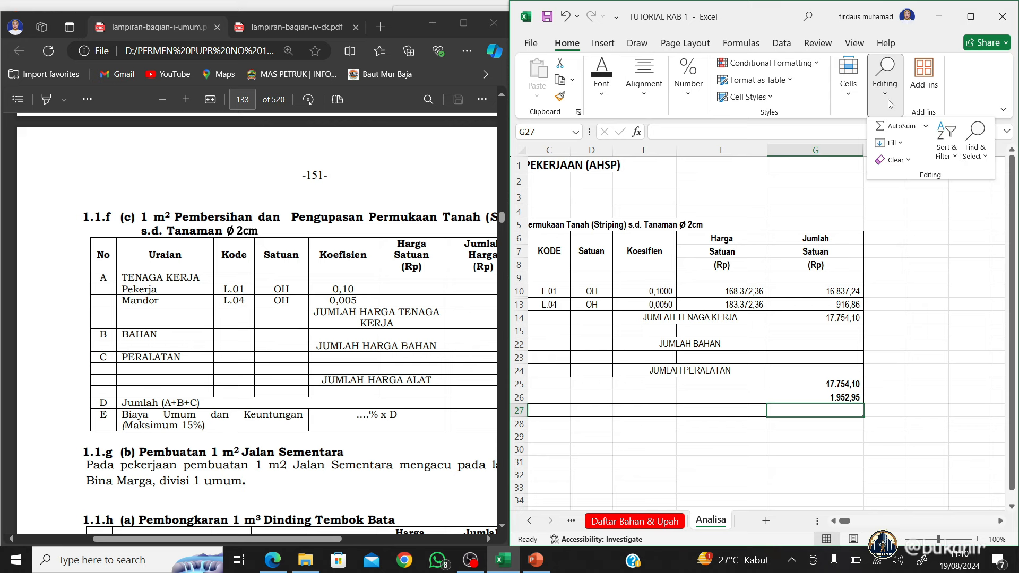
pyautogui.click(899, 128)
pyautogui.press('Return')
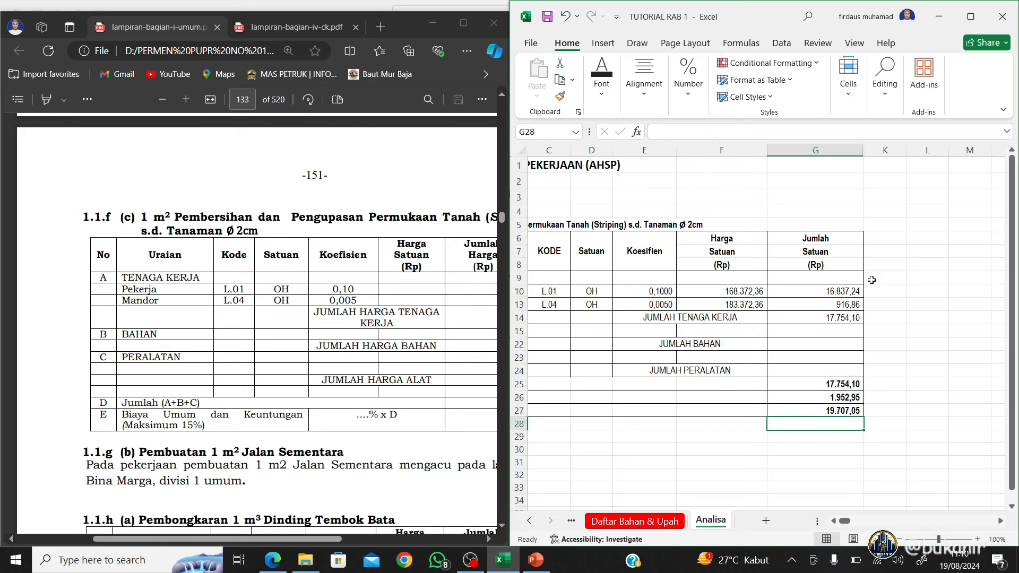
# Review the Jumlah (A+B+C) and Overhead & profit rows, 25 and 26, across the analysis table
pyautogui.press('Up')
pyautogui.press('Up')
pyautogui.press('Up')
pyautogui.press('Up')
pyautogui.press('Down')
pyautogui.press('Left')
pyautogui.press('Left')
pyautogui.press('Left')
pyautogui.press('Left')
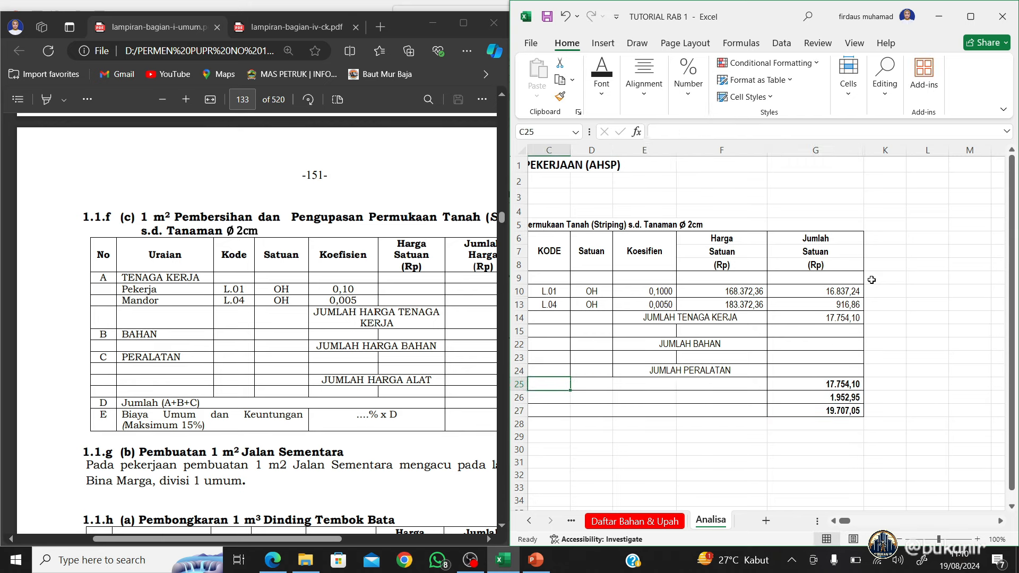
pyautogui.press('Left')
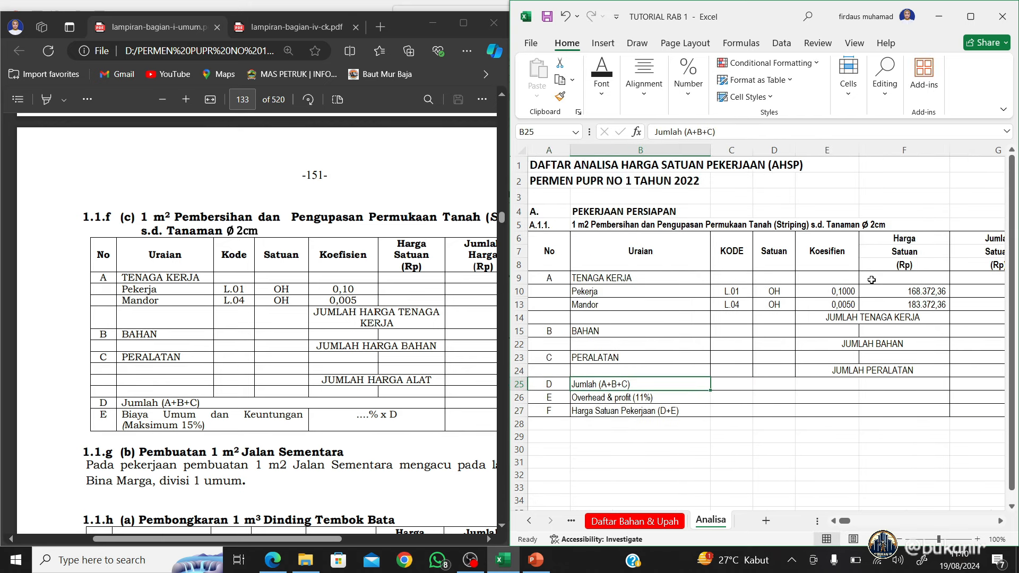
pyautogui.press('Right')
pyautogui.press('Right')
pyautogui.press('Right')
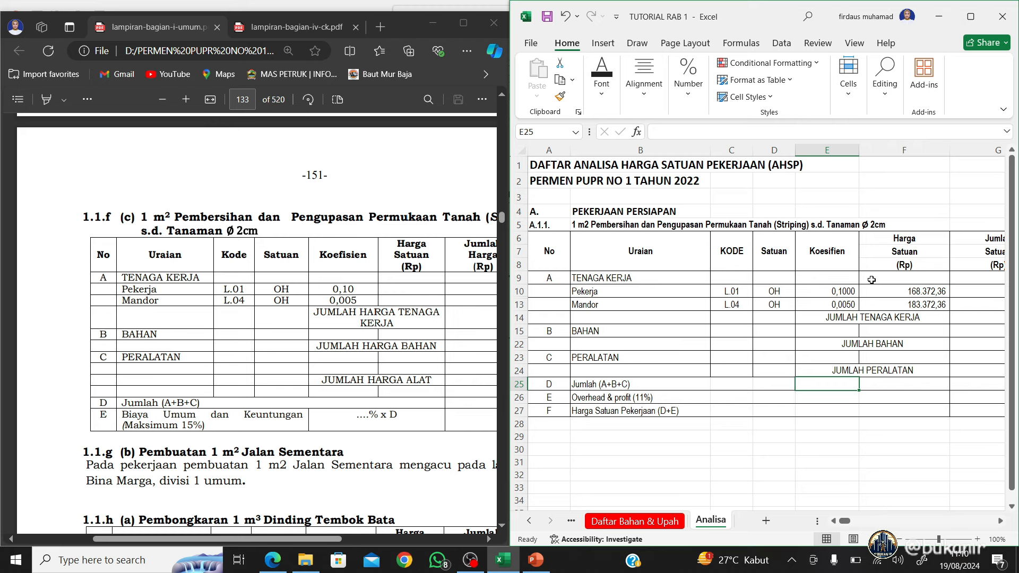
pyautogui.press('Down')
pyautogui.press('Right')
pyautogui.press('Right')
pyautogui.press('Right')
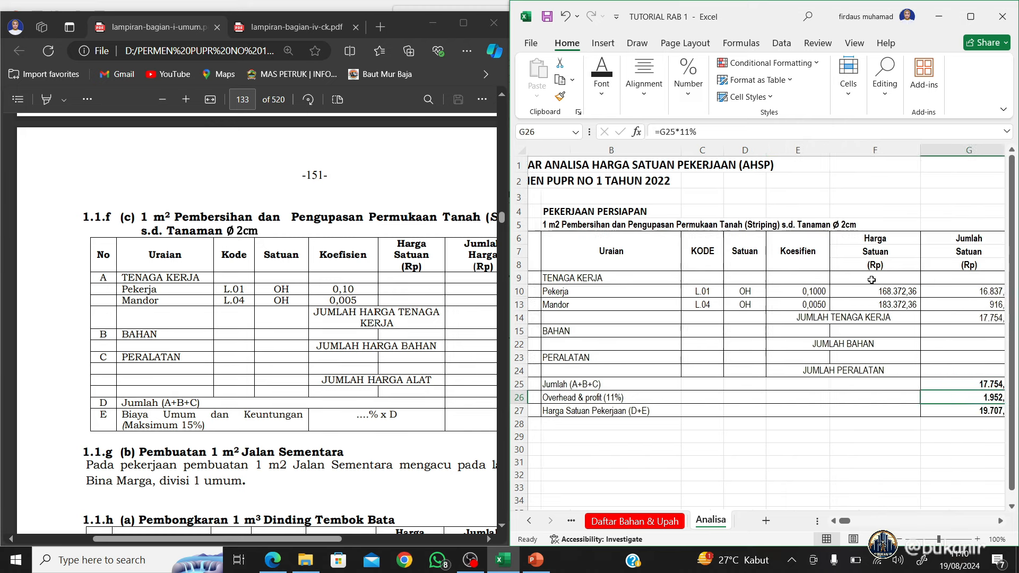
# Review the Harga Satuan Pekerjaan (D+E) row 27 from its label to its amount
pyautogui.press('Down')
pyautogui.press('Left')
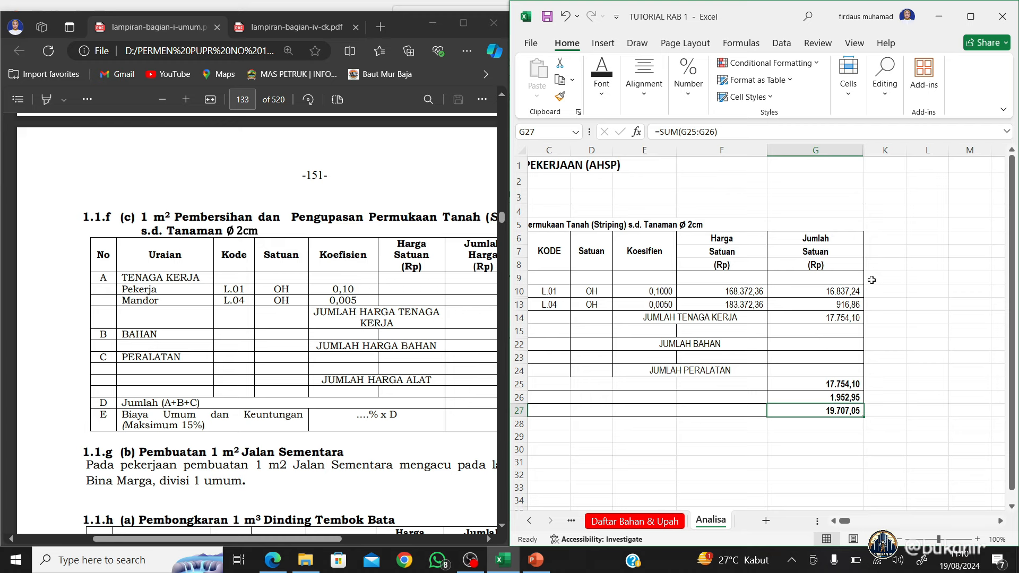
pyautogui.press('Left')
pyautogui.press('Left')
pyautogui.press('Left')
pyautogui.press('Left')
pyautogui.press('Left')
pyautogui.press('Left')
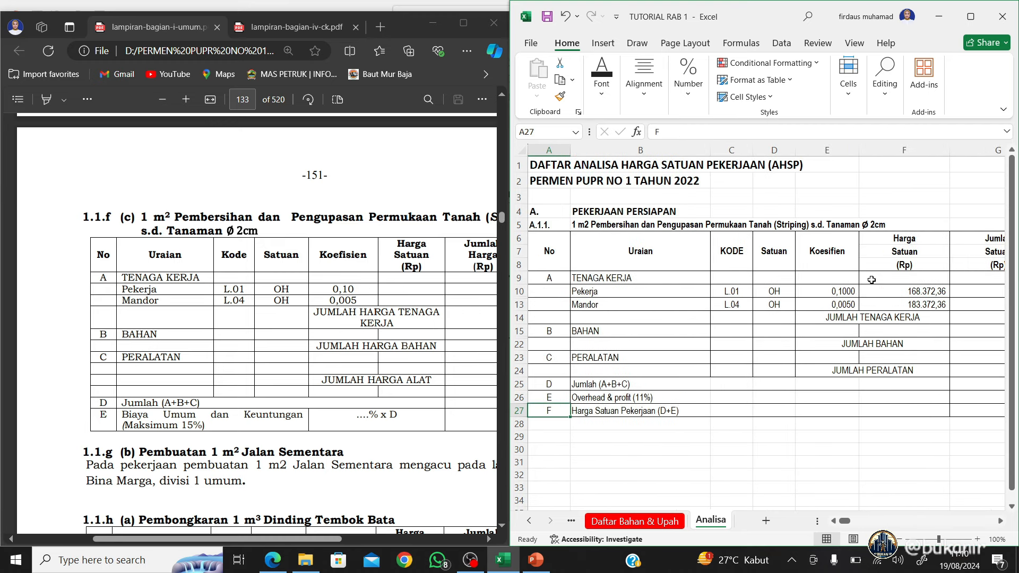
pyautogui.press('Right')
pyautogui.press('Right')
pyautogui.press('Right')
pyautogui.press('Right')
pyautogui.press('Right')
pyautogui.press('Right')
pyautogui.press('Right')
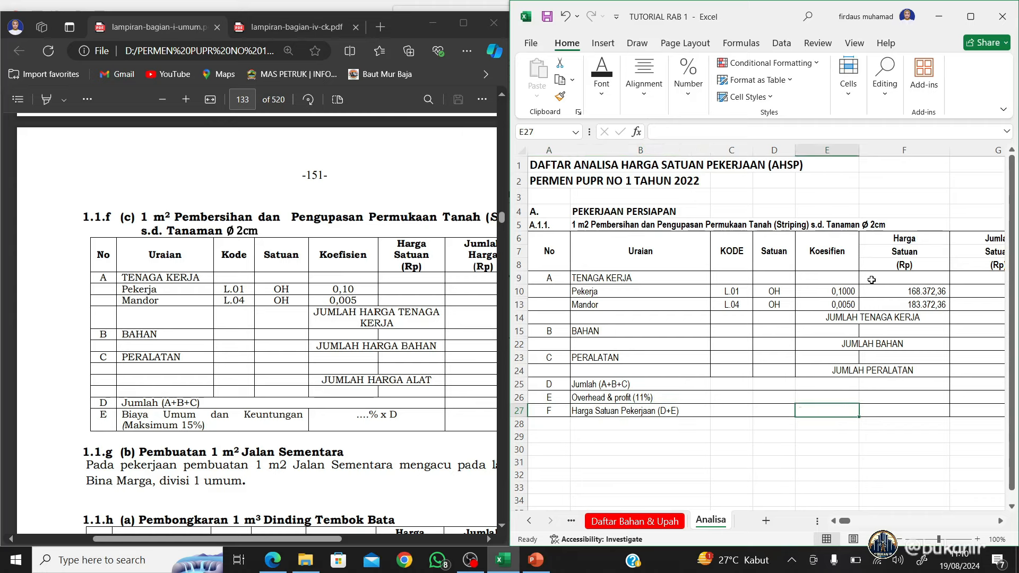
pyautogui.press('Left')
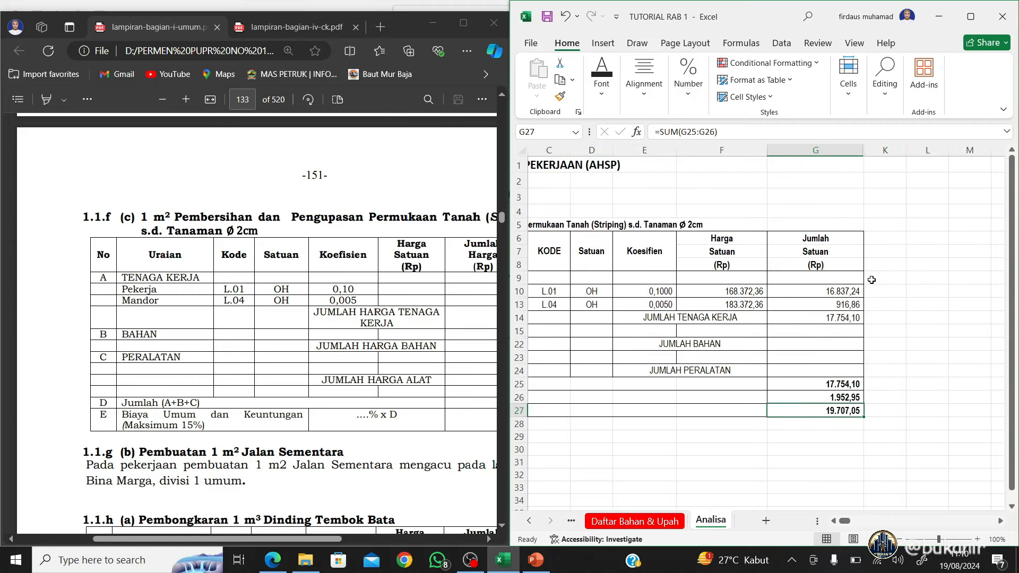
pyautogui.press('Left')
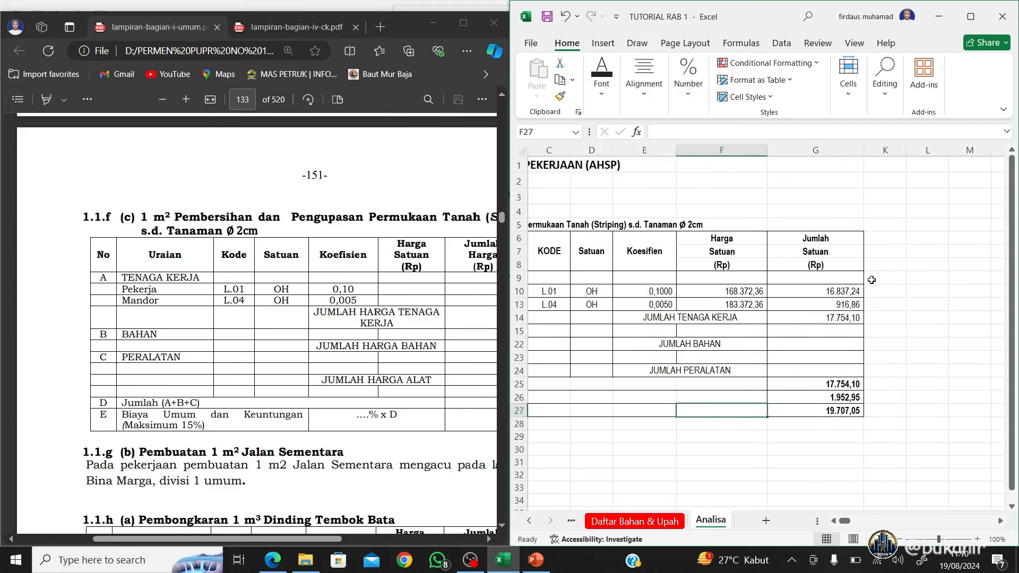
pyautogui.press('Left')
pyautogui.press('Left')
pyautogui.press('Left')
pyautogui.press('Left')
pyautogui.press('Left')
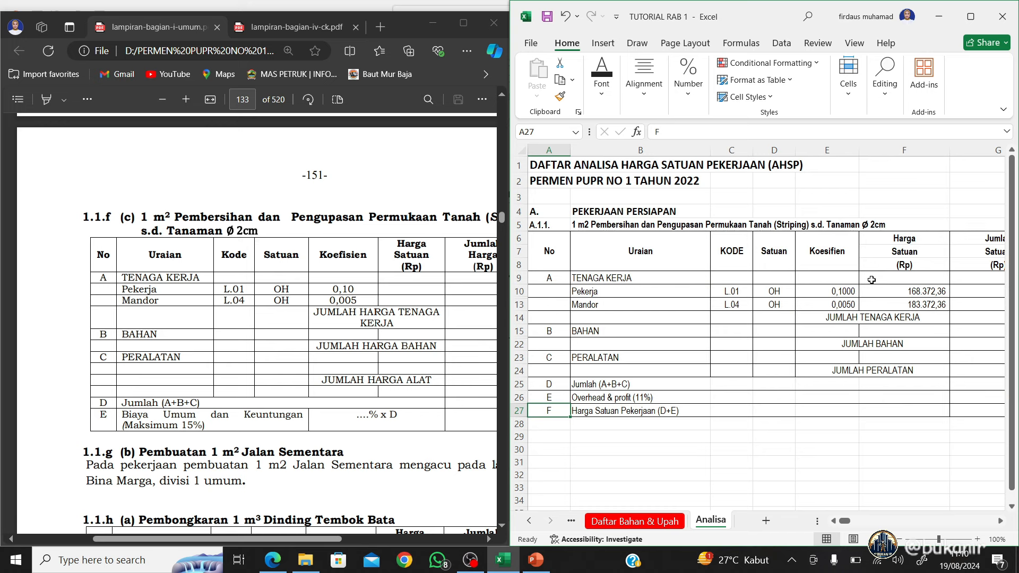
# Check the Bouwplank item in the RAB sheet and insert a copy of Analisa rows 5 to 27 at row 28
pyautogui.click(530, 522)
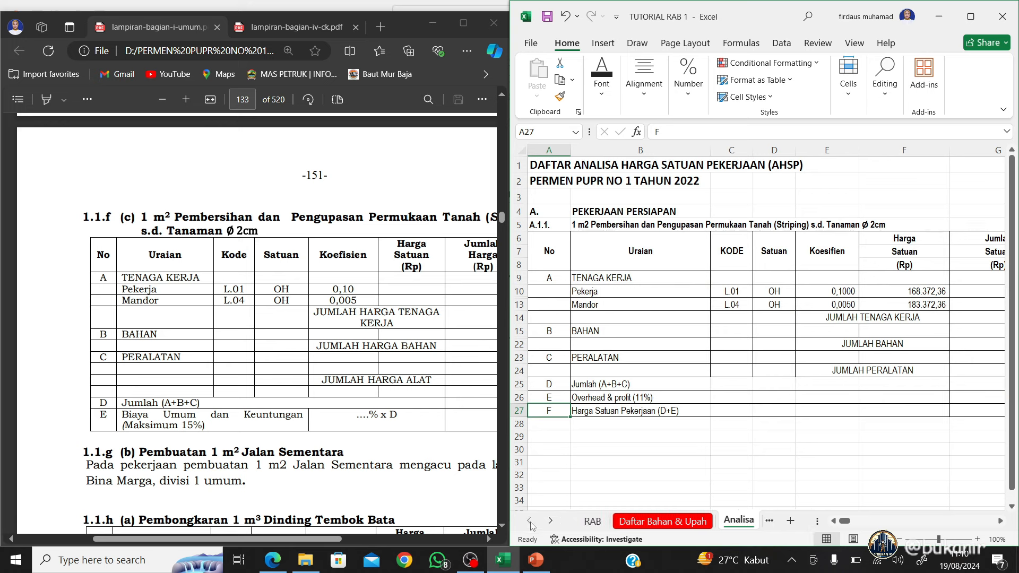
pyautogui.click(598, 522)
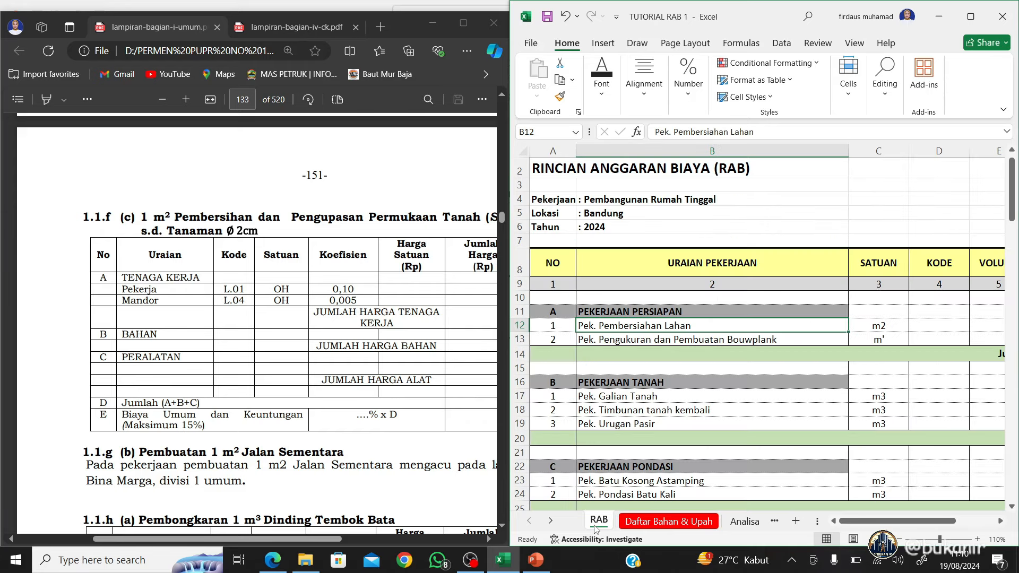
pyautogui.click(612, 339)
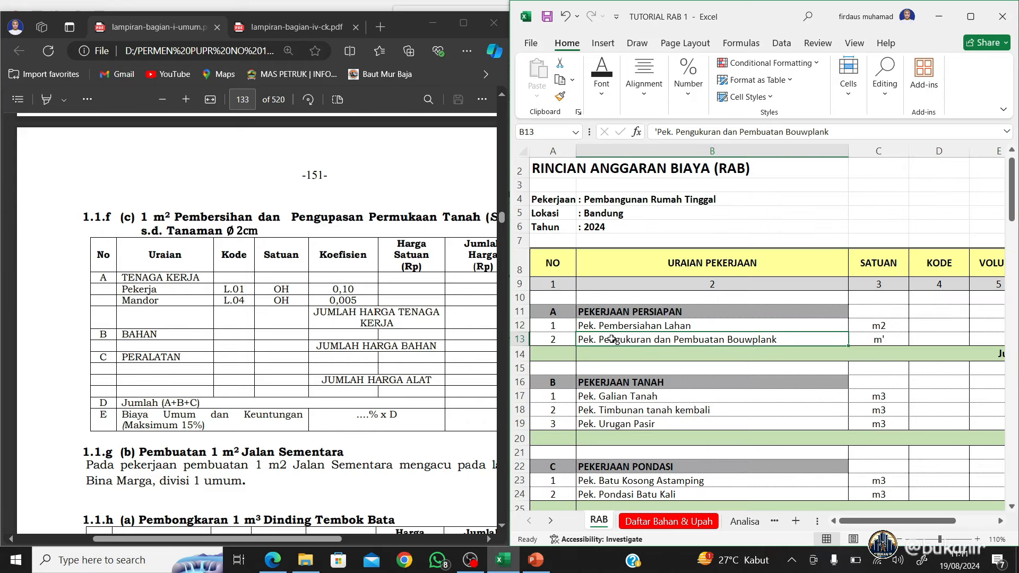
pyautogui.scroll(-2, 665, 394)
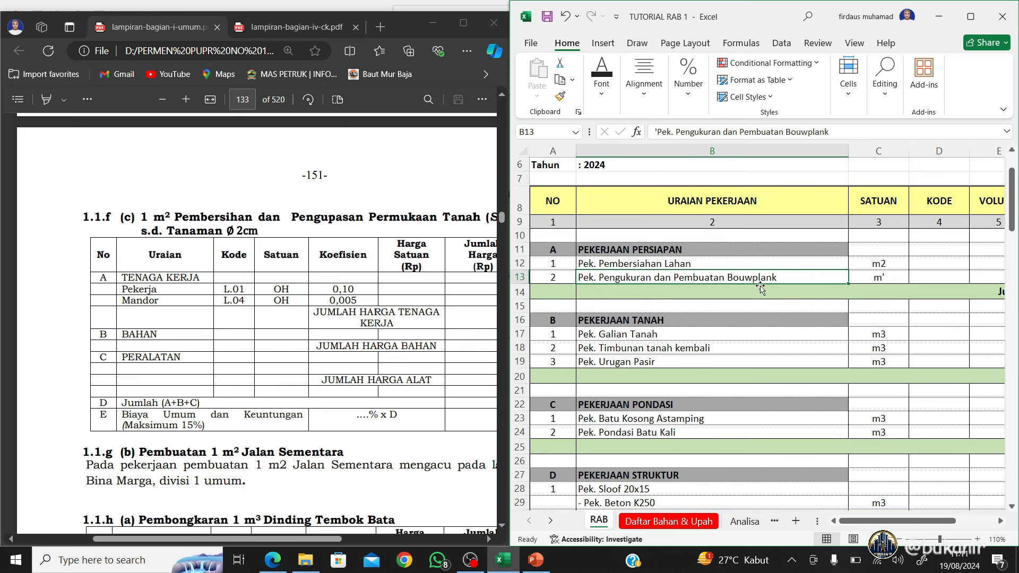
pyautogui.click(745, 522)
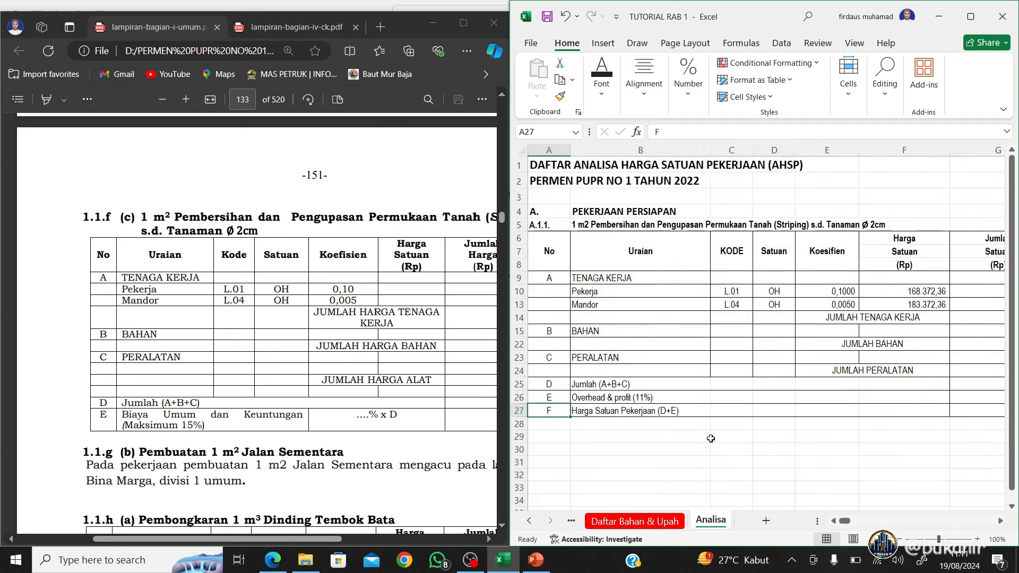
pyautogui.moveTo(516, 225); pyautogui.dragTo(546, 412)
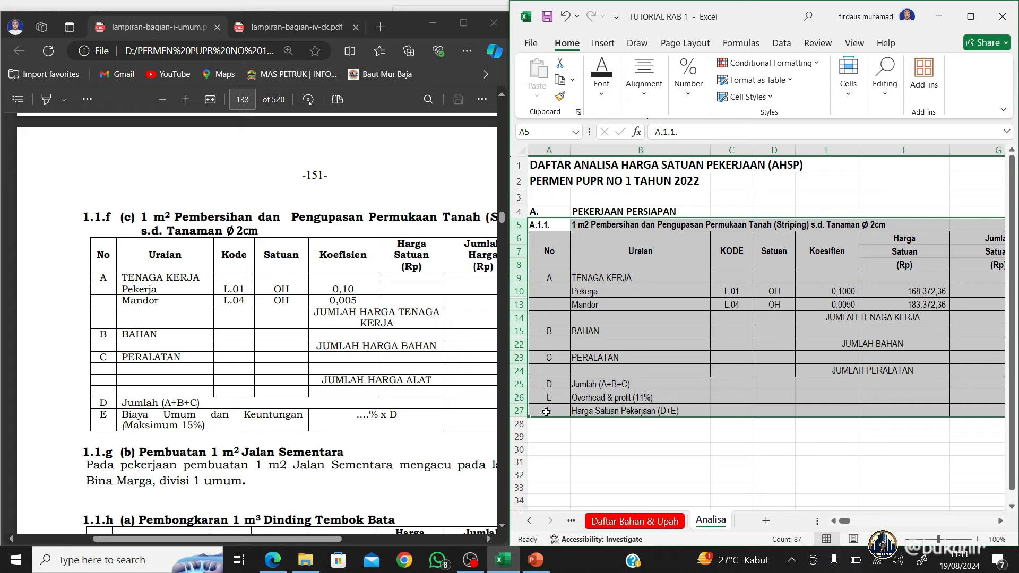
pyautogui.hotkey('ctrl', 'c')
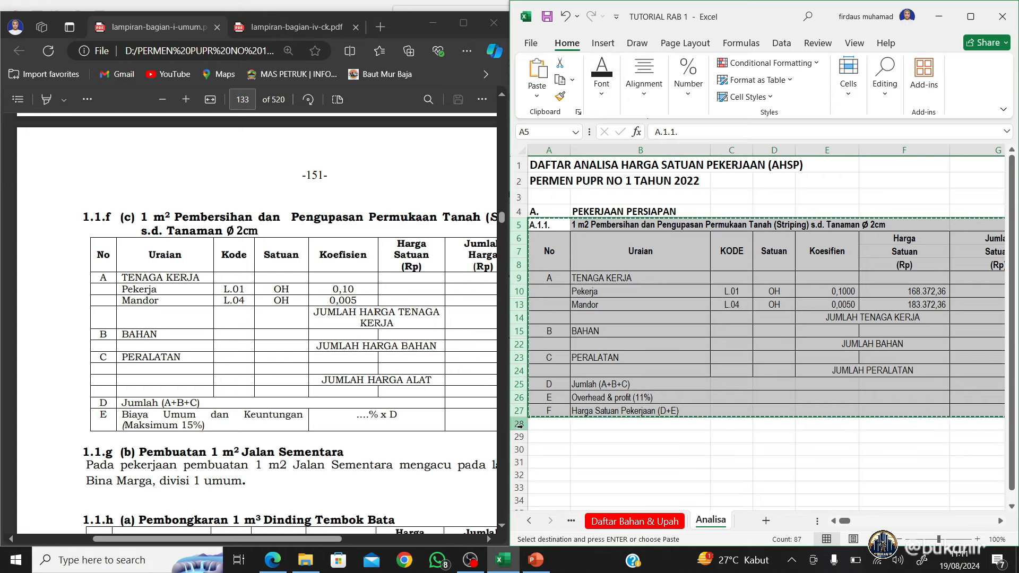
pyautogui.click(519, 425)
pyautogui.rightClick(519, 424)
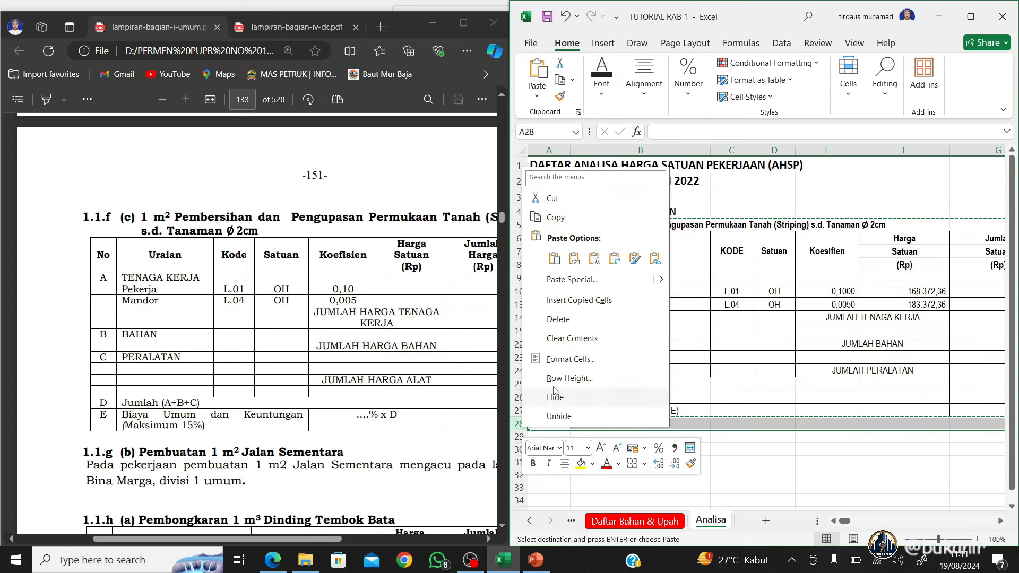
pyautogui.click(594, 301)
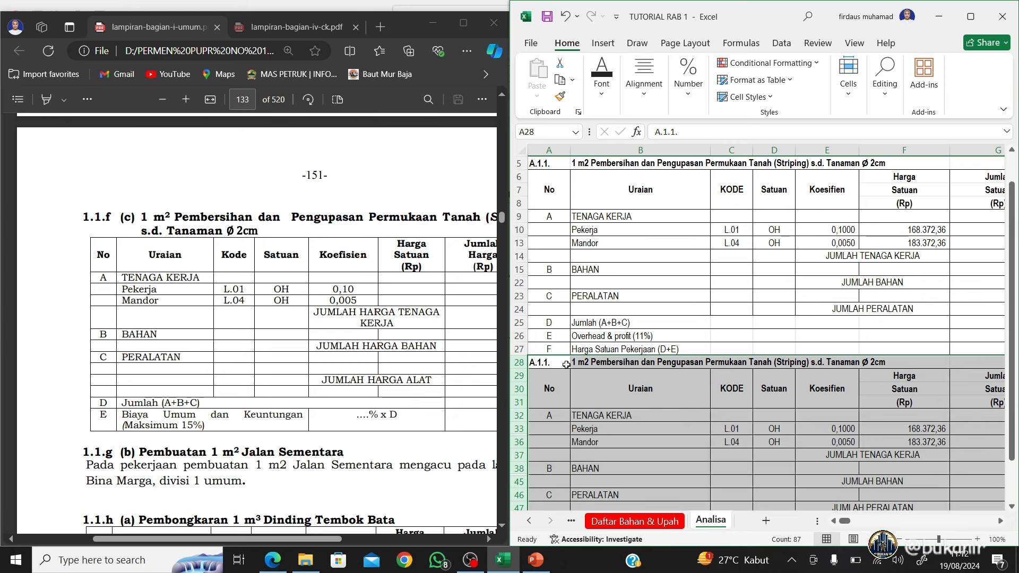
# Insert a blank row at row 28 to separate the original analysis table from its copy
pyautogui.click(520, 363)
pyautogui.rightClick(523, 365)
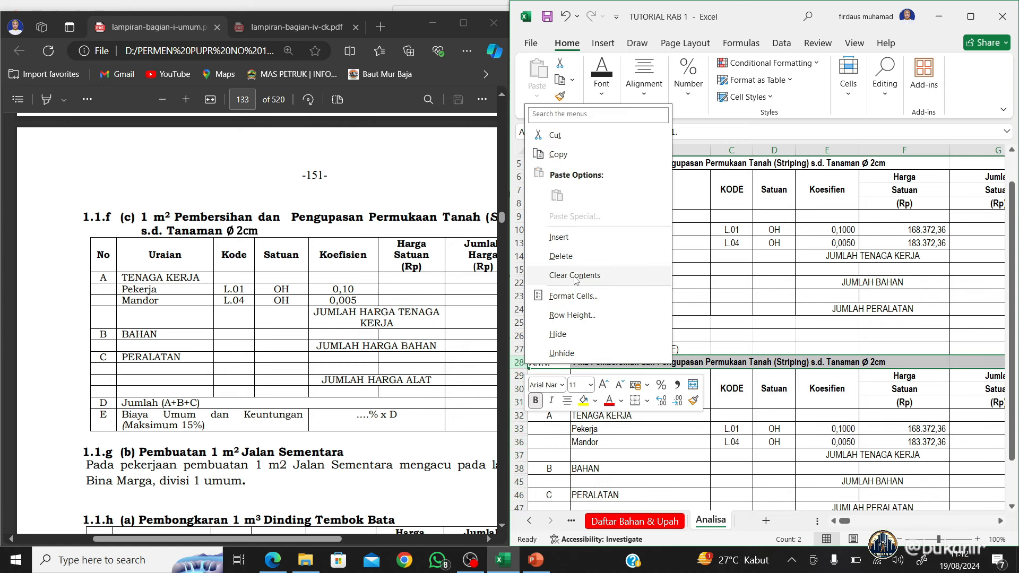
pyautogui.click(576, 236)
pyautogui.click(690, 309)
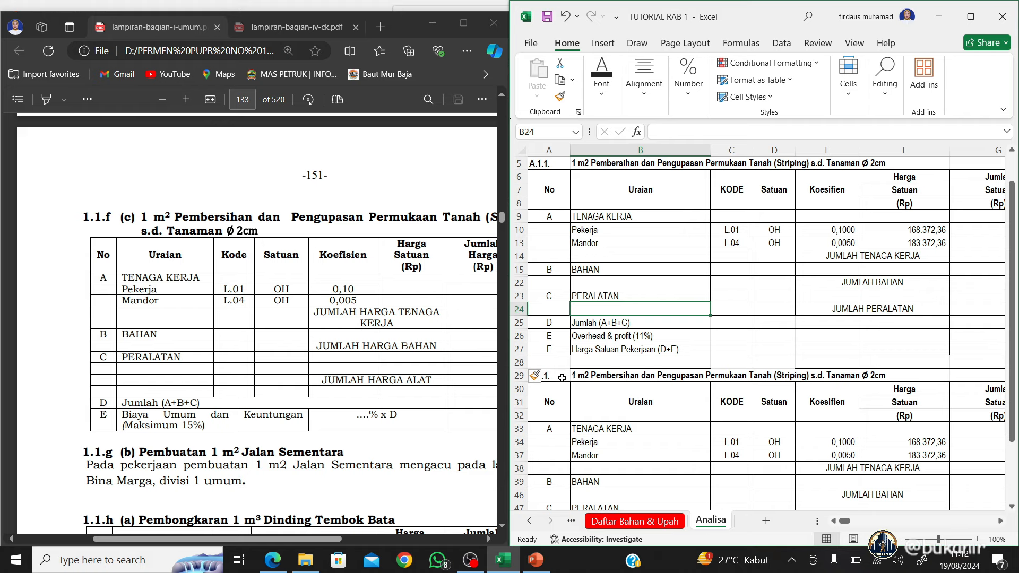
# Clear the top border of the copied table's heading in row 29
pyautogui.moveTo(562, 378); pyautogui.dragTo(967, 381)
pyautogui.rightClick(967, 380)
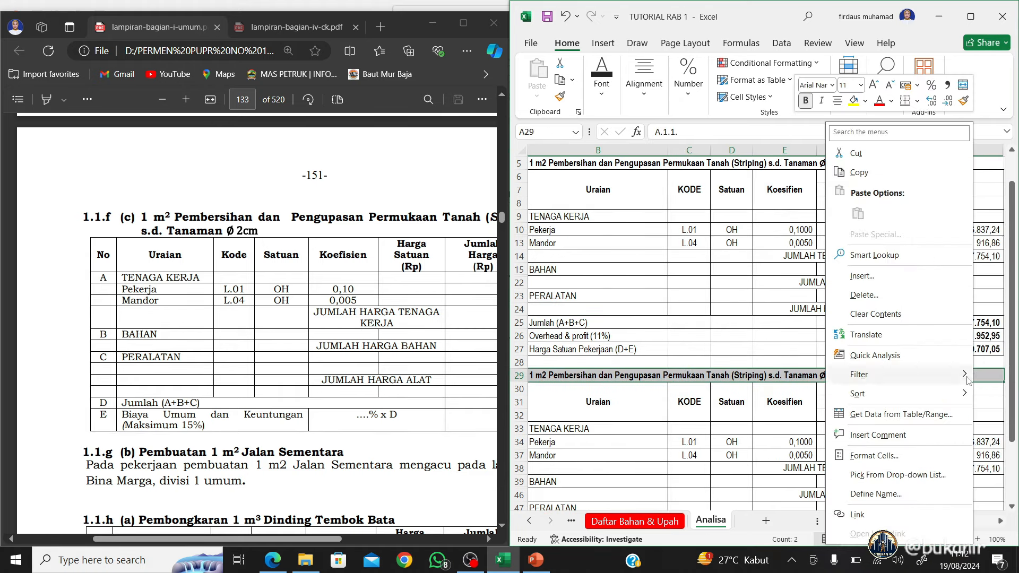
pyautogui.click(909, 455)
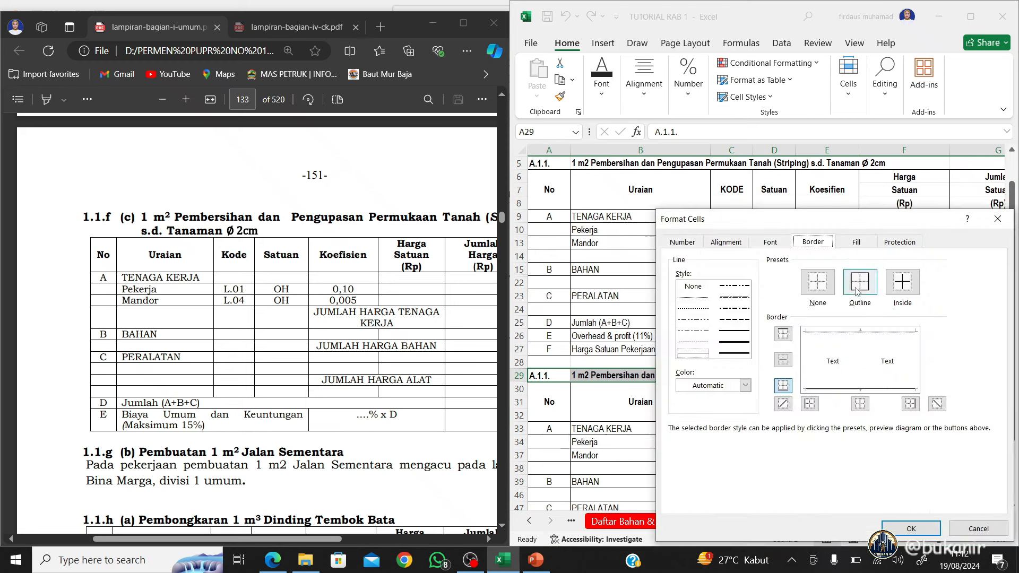
pyautogui.click(850, 331)
pyautogui.click(849, 331)
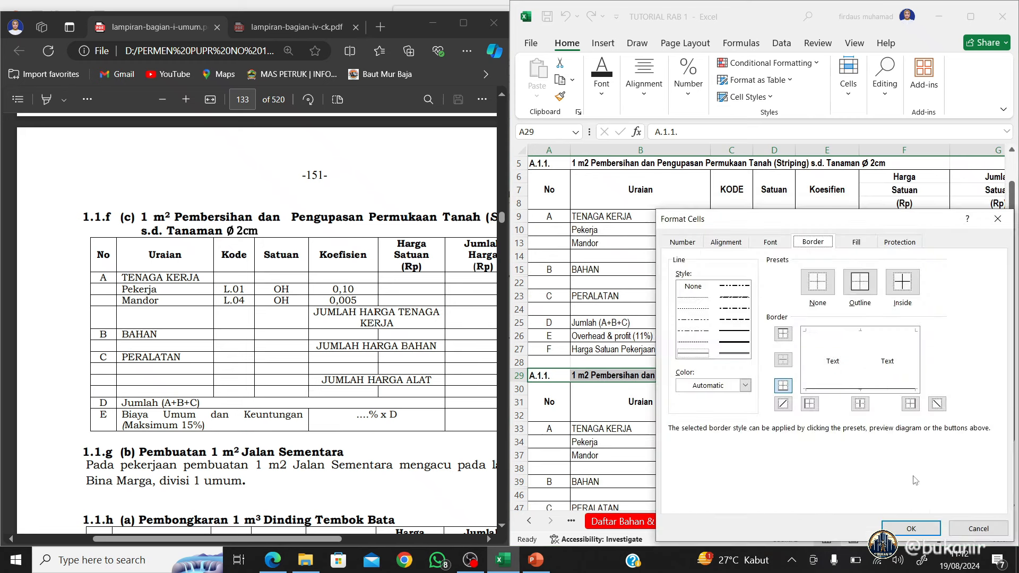
pyautogui.click(912, 529)
pyautogui.click(675, 427)
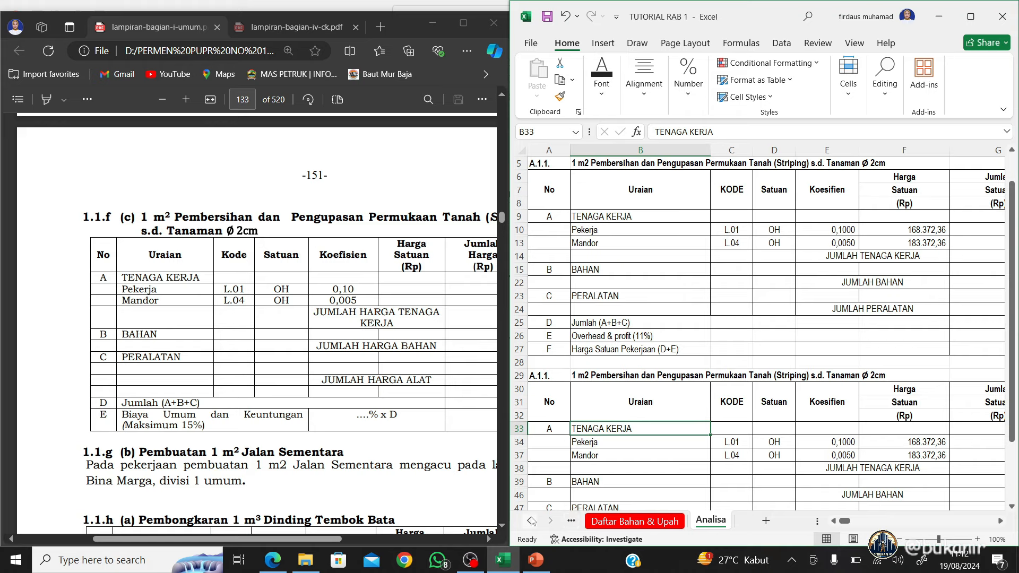
# Check the work item order in the RAB sheet and change the copied analysis number in A29 to A.1.2
pyautogui.click(571, 521)
pyautogui.click(594, 522)
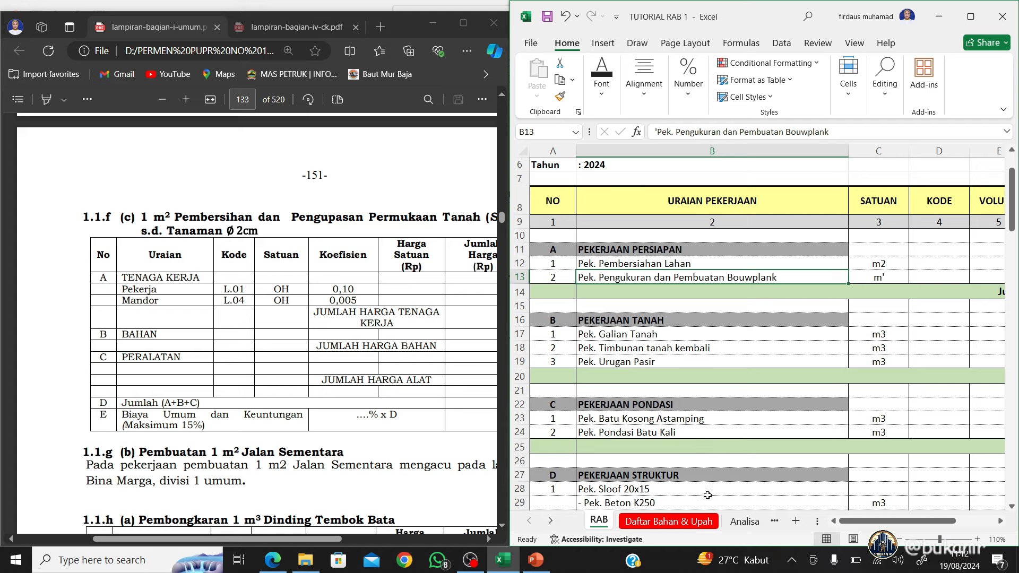
pyautogui.click(750, 523)
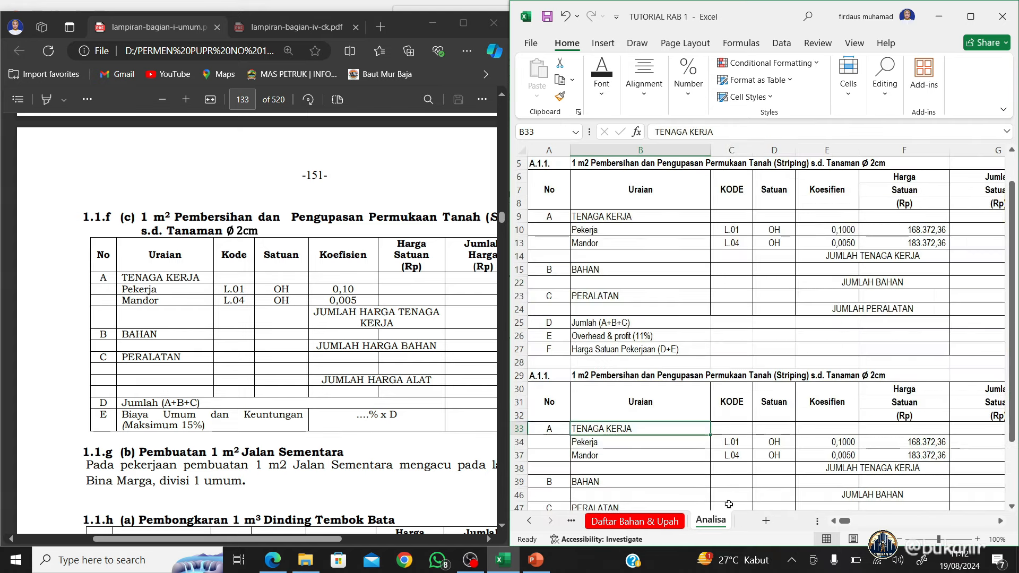
pyautogui.click(561, 378)
pyautogui.click(680, 131)
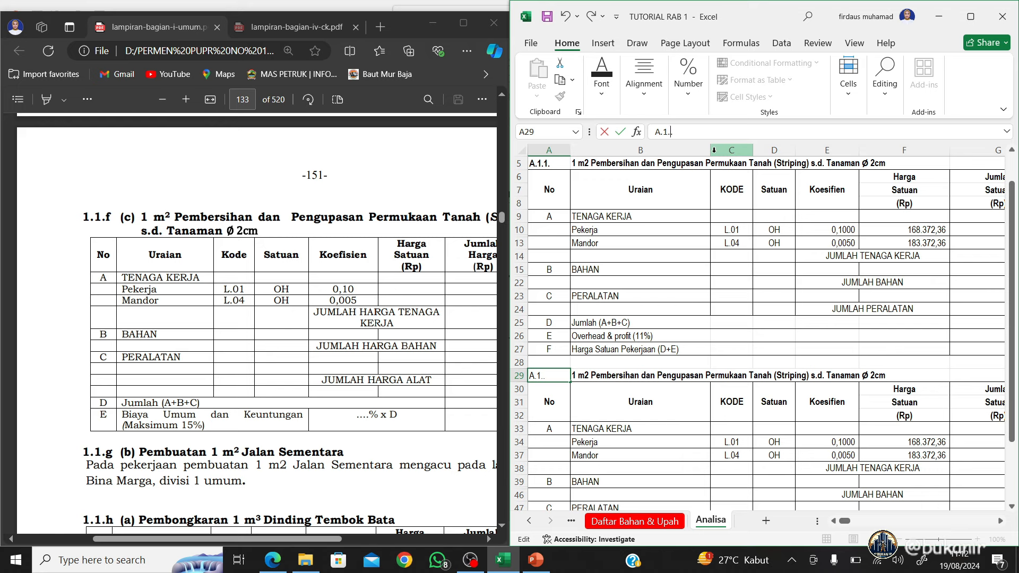
pyautogui.write('2.')
pyautogui.press('Return')
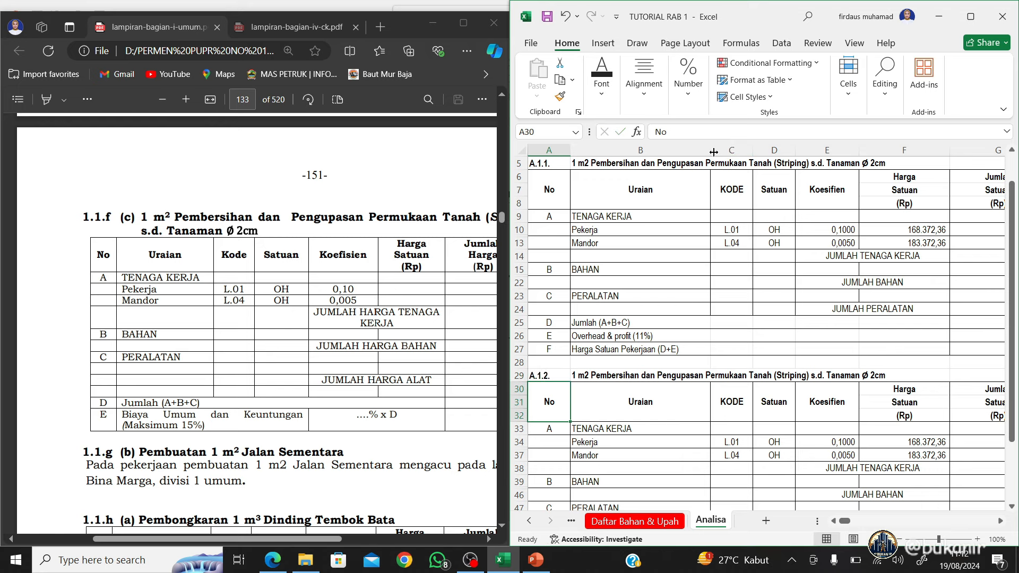
# Look up the bouwplank analysis in the regulation PDF and retitle B29 as "Pengukuran dan Pemasangan 1m' Bouwplank"
pyautogui.press('Up')
pyautogui.press('Right')
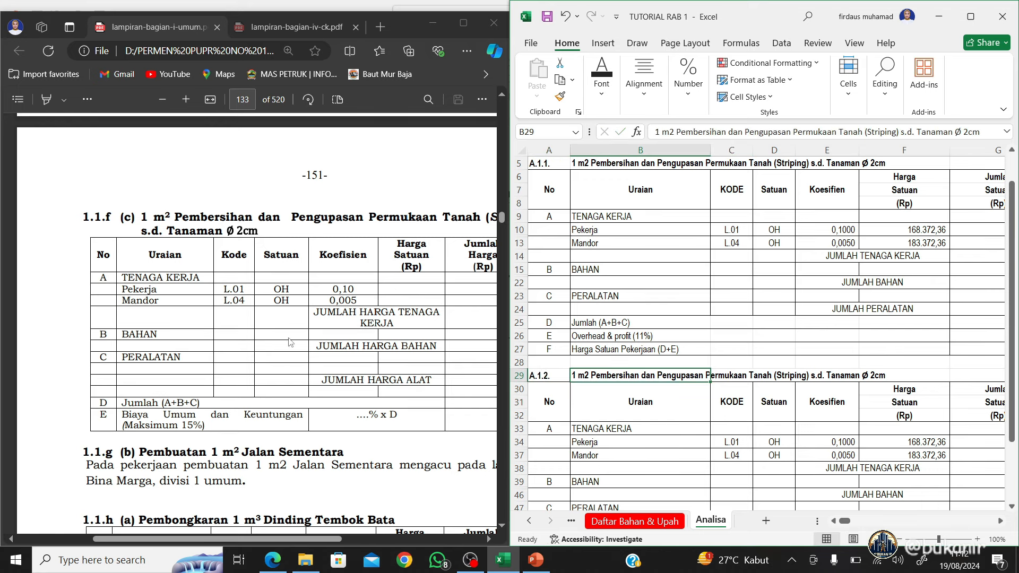
pyautogui.scroll(15, 224, 375)
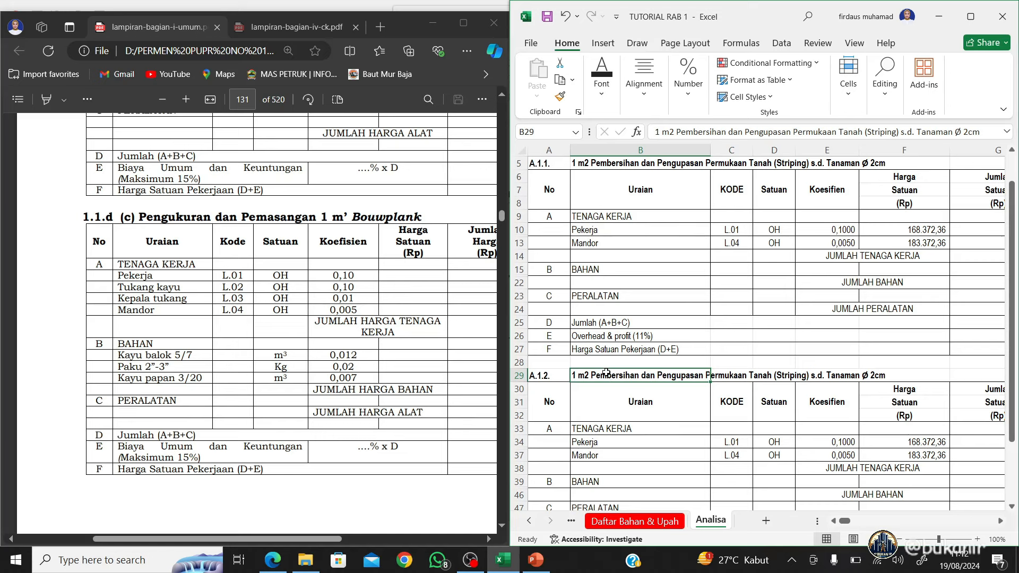
pyautogui.write('Penguku')
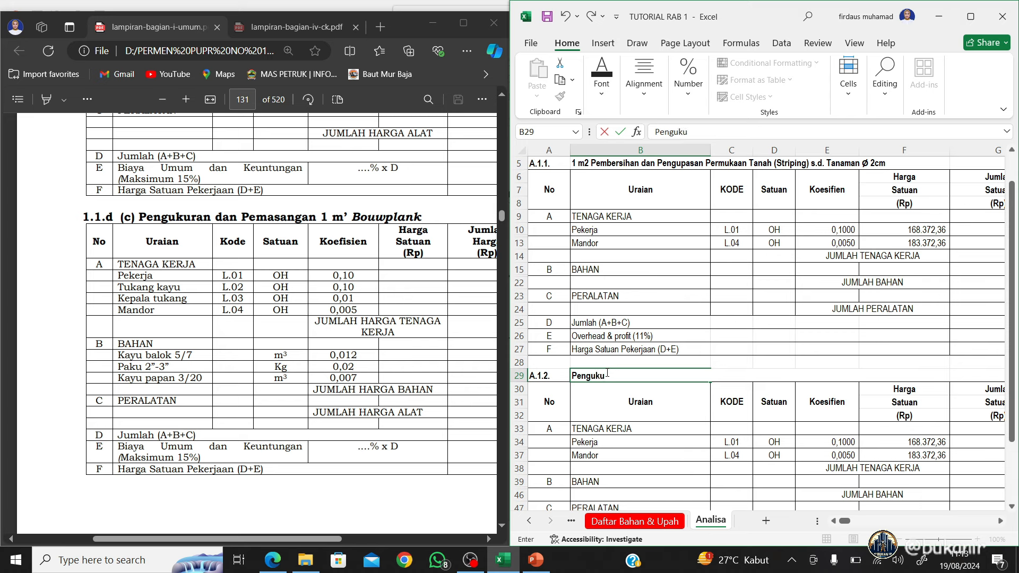
pyautogui.write('ran dan Pemasan')
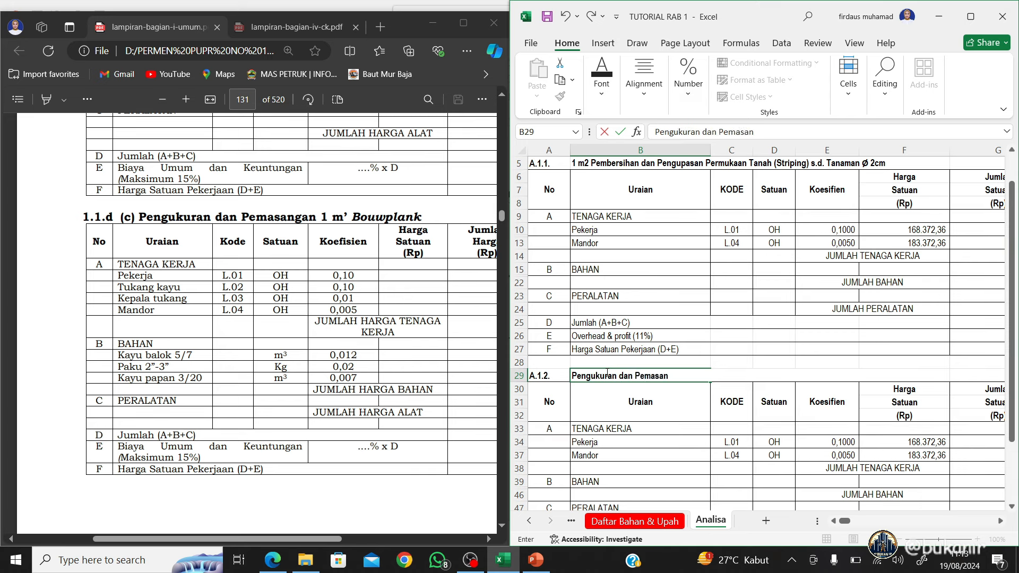
pyautogui.write("gan 1m'")
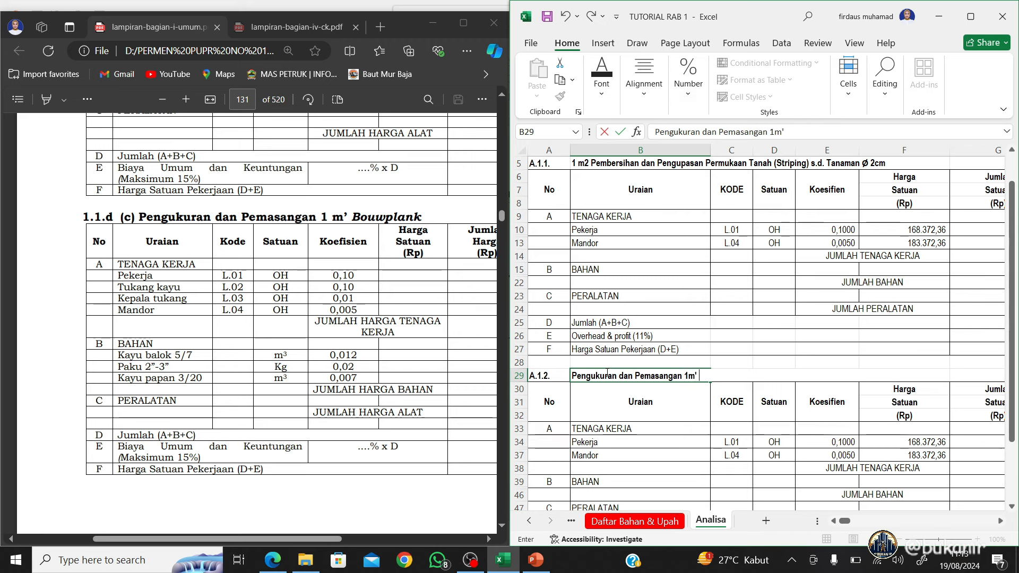
pyautogui.write(' Bouwp')
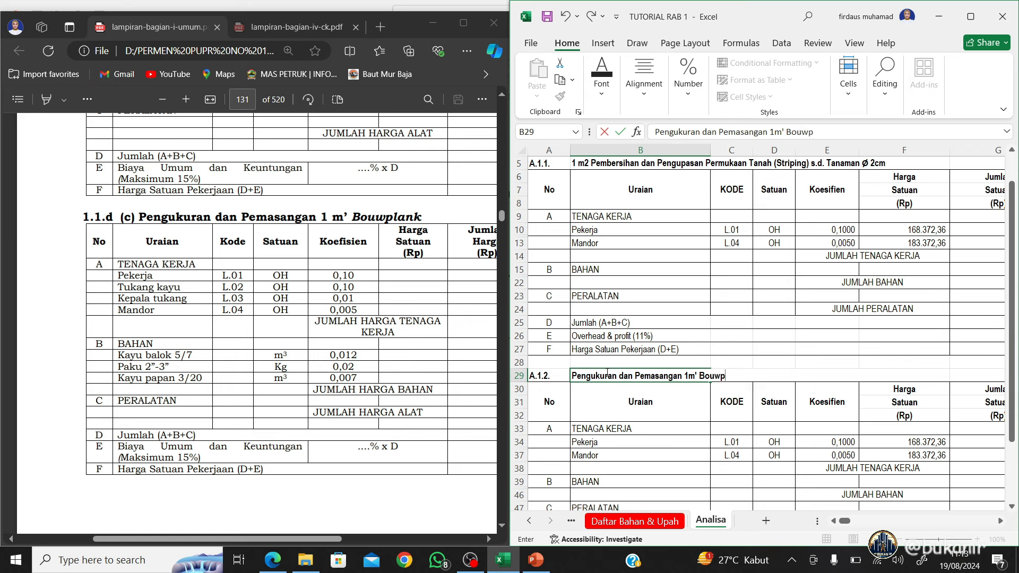
pyautogui.write('nk')
pyautogui.press('Return')
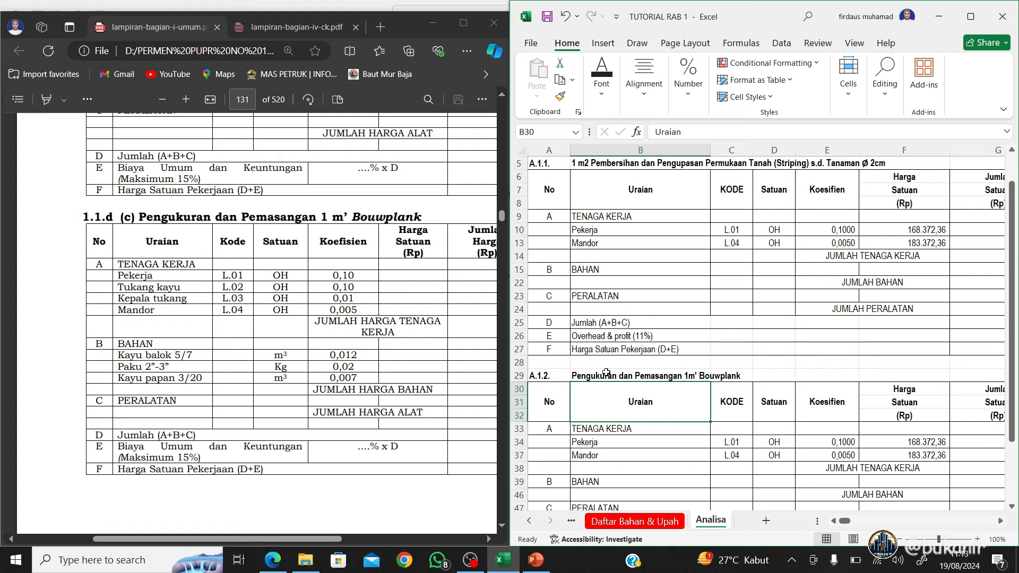
# Unhide the rows between Pekerja (row 34) and Mandor (row 37) in the A.1.2. labour section
pyautogui.scroll(-2, 606, 373)
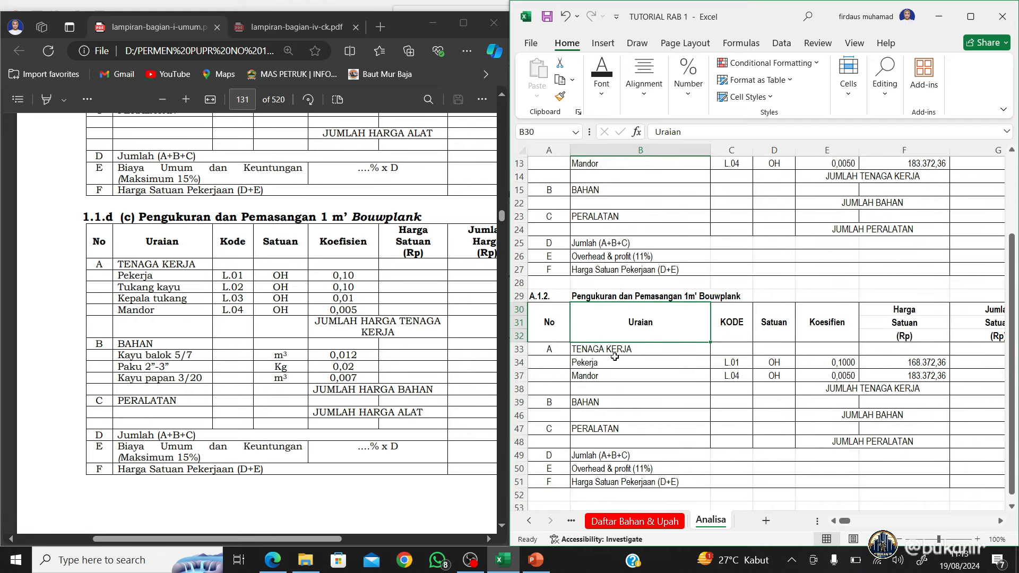
pyautogui.scroll(-1, 615, 357)
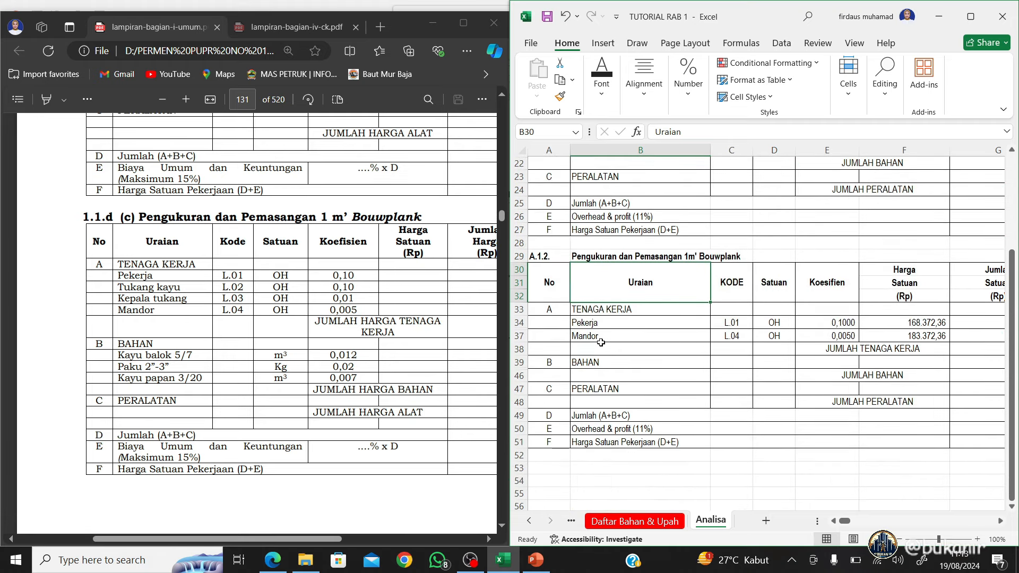
pyautogui.moveTo(522, 326); pyautogui.dragTo(523, 338)
pyautogui.rightClick(524, 338)
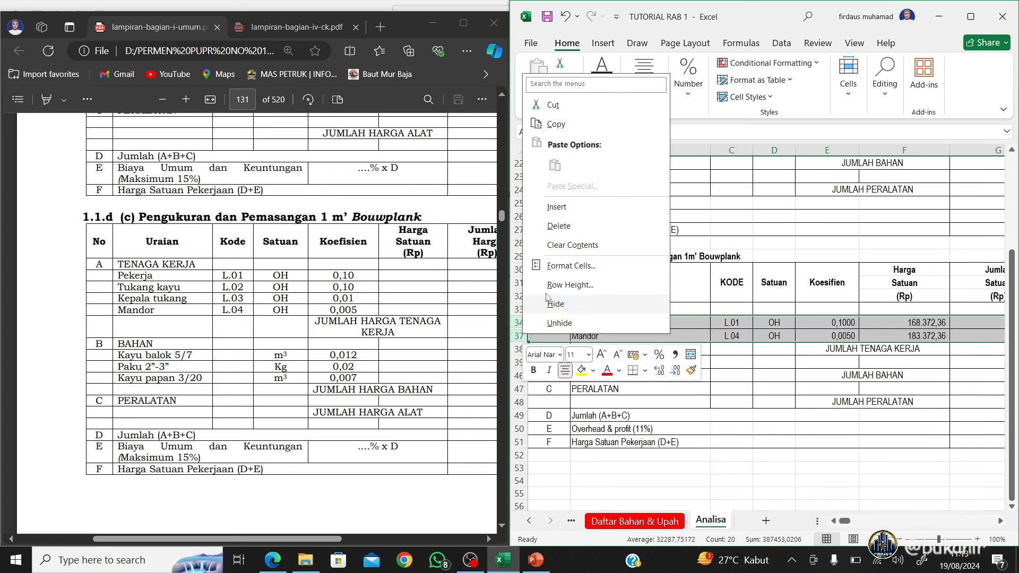
pyautogui.click(560, 323)
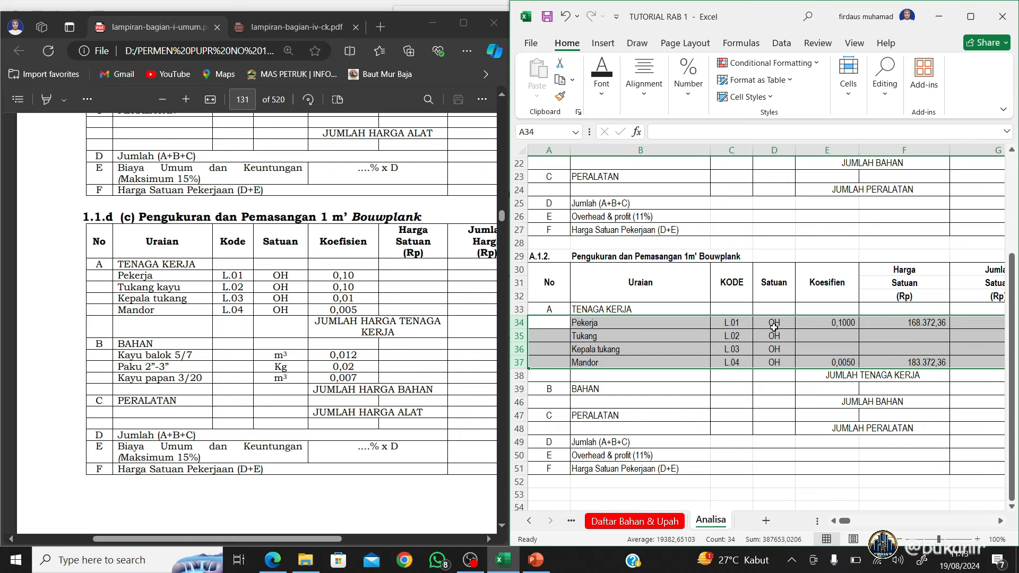
# Enter the A.1.2. labour coefficients 0,1 for Tukang in E35 and 0,01 for Kepala tukang in E36
pyautogui.click(827, 323)
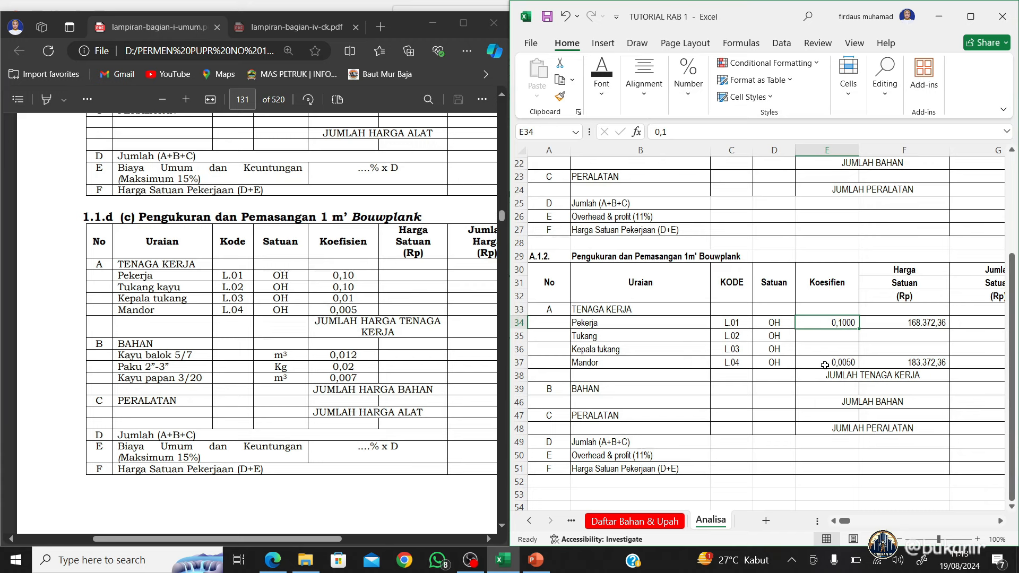
pyautogui.click(831, 335)
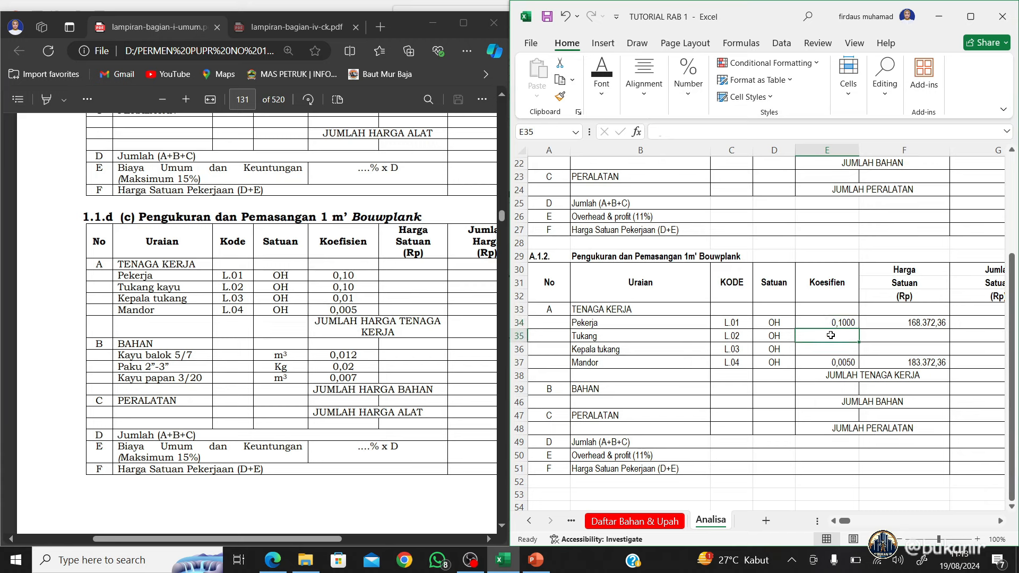
pyautogui.write('0,1')
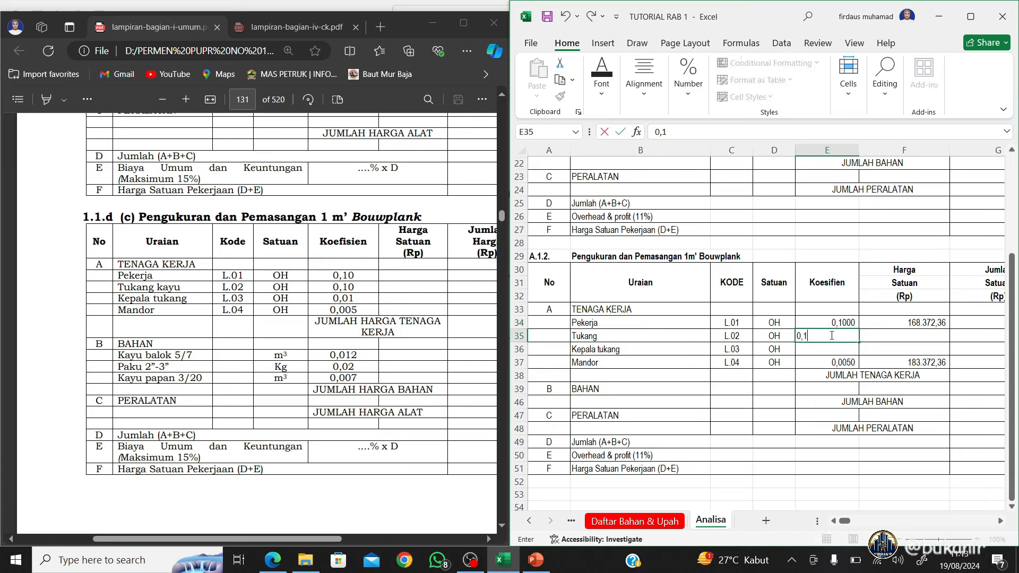
pyautogui.press('Return')
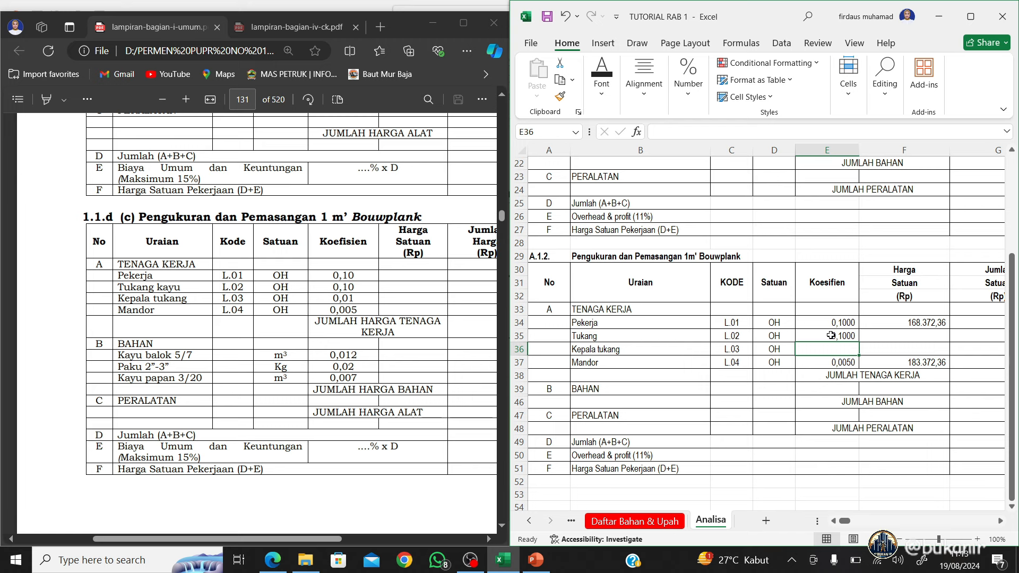
pyautogui.write('0,01')
pyautogui.press('Return')
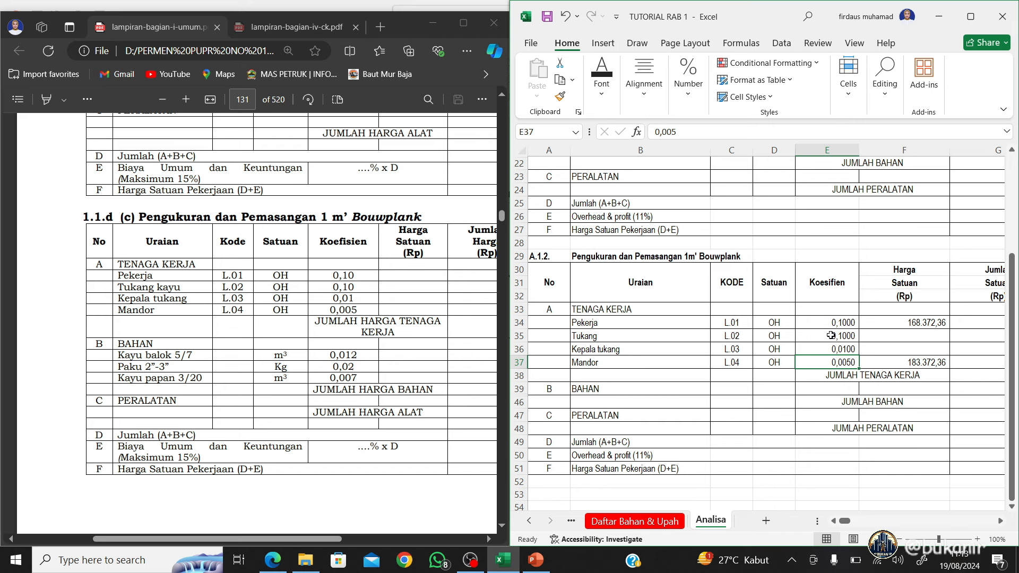
# Link the Tukang unit price in F35 to cell F28 of the Daftar Bahan & Upah sheet
pyautogui.press('Right')
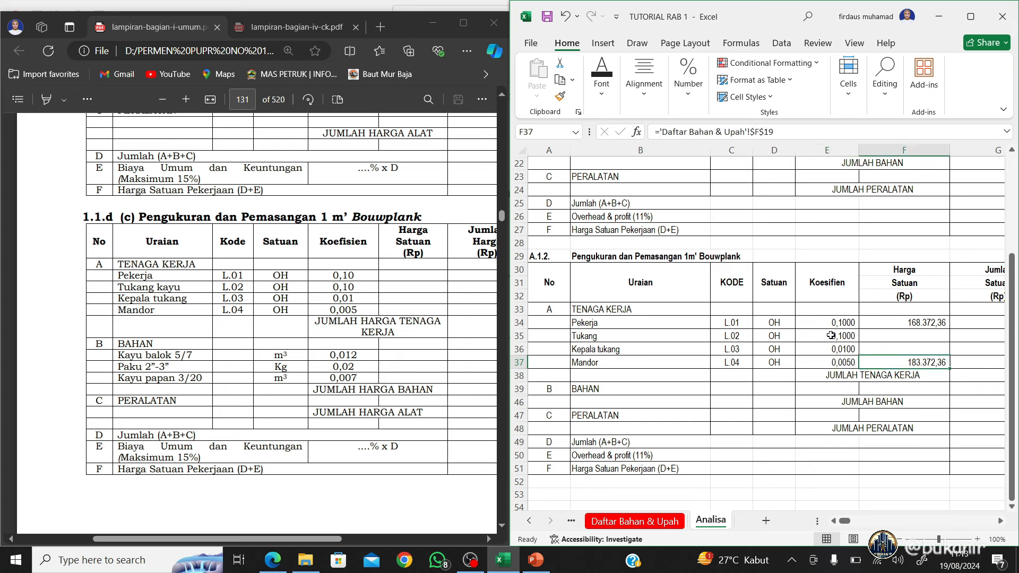
pyautogui.press('Up')
pyautogui.press('Up')
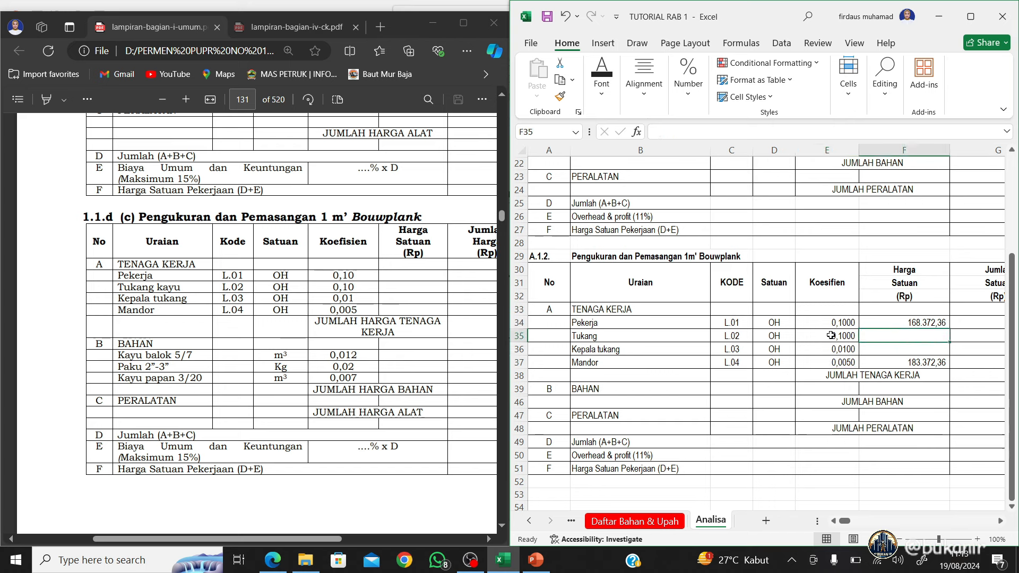
pyautogui.write('=')
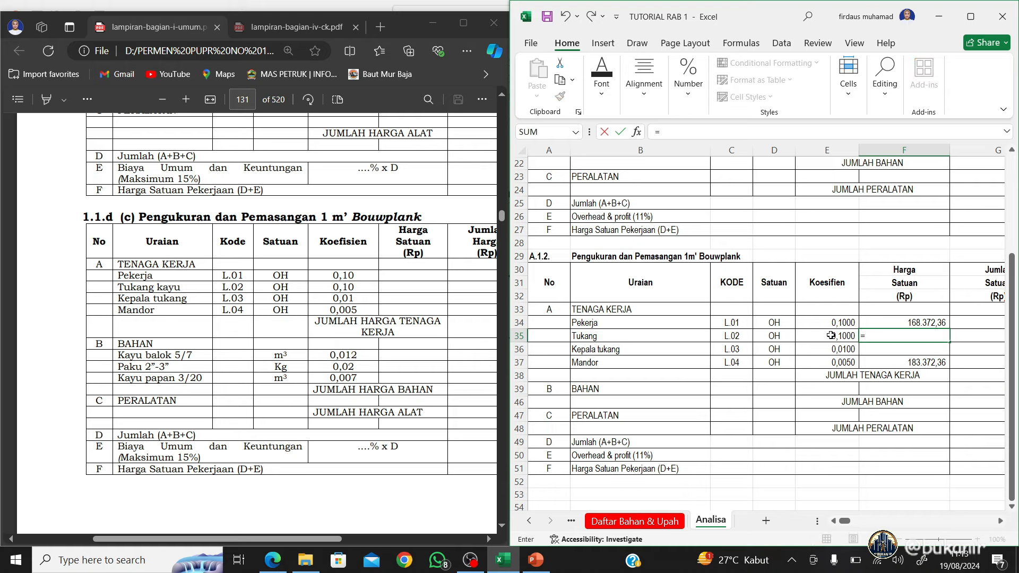
pyautogui.click(635, 521)
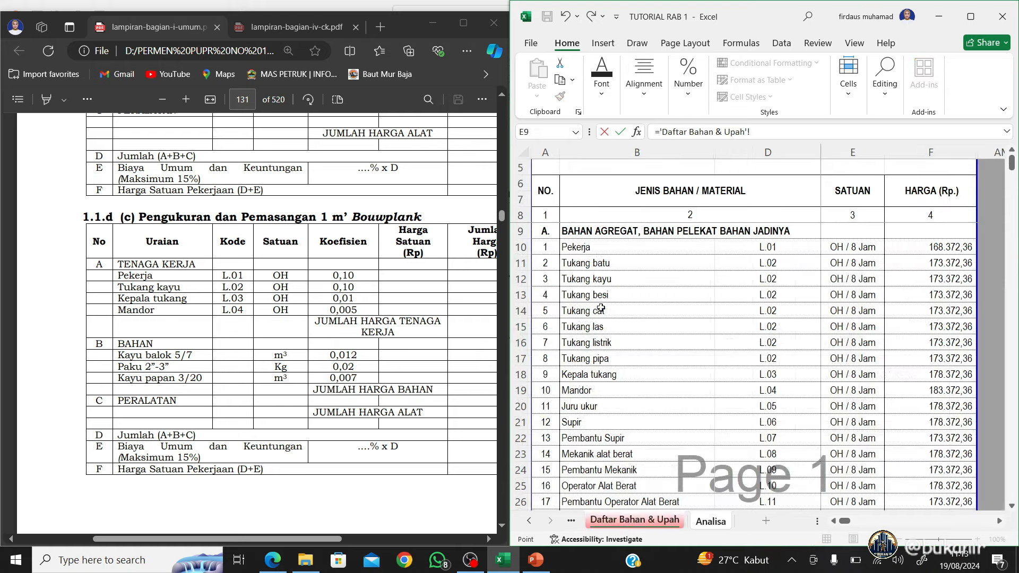
pyautogui.scroll(-3, 598, 382)
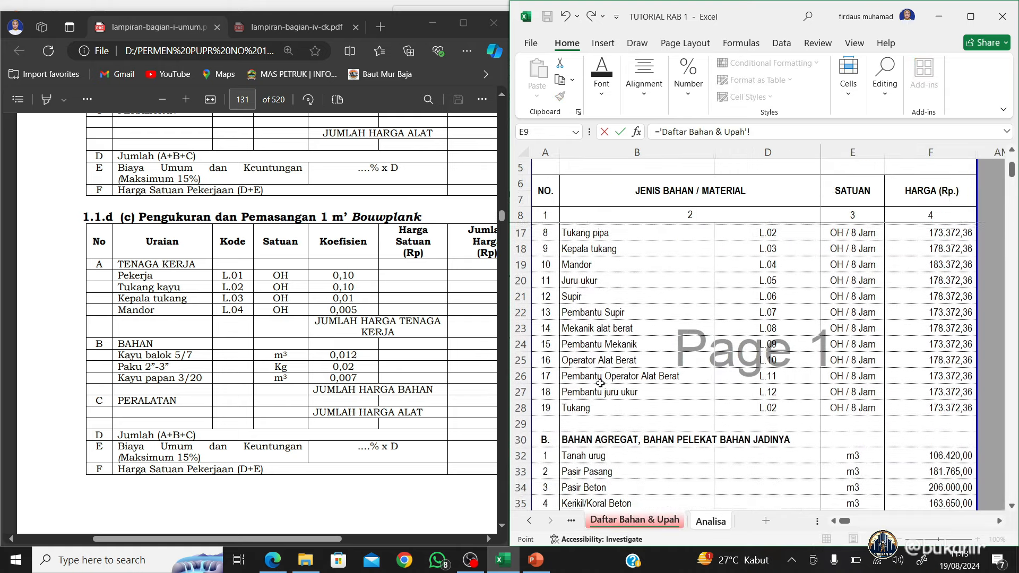
pyautogui.click(904, 406)
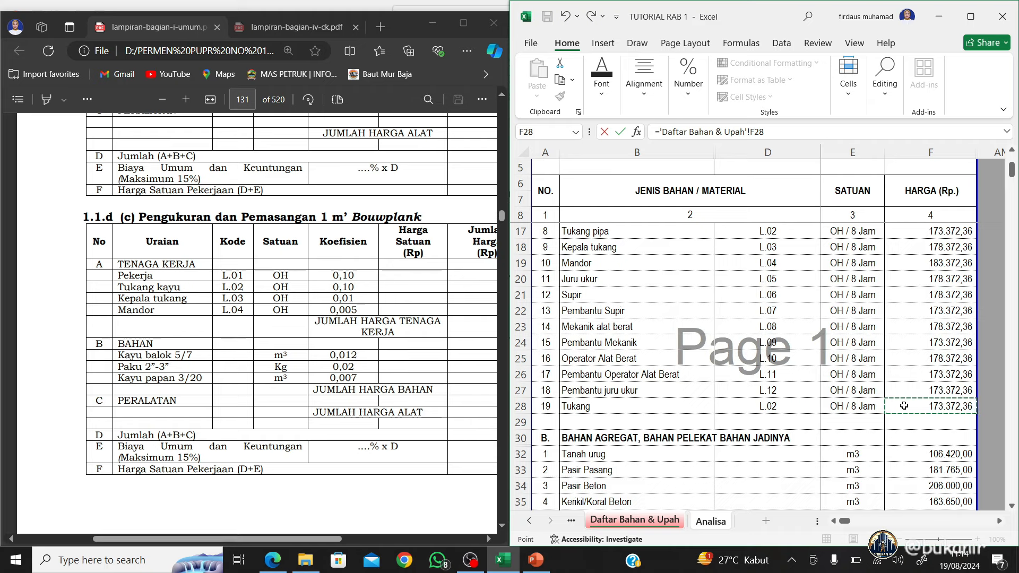
pyautogui.press('Return')
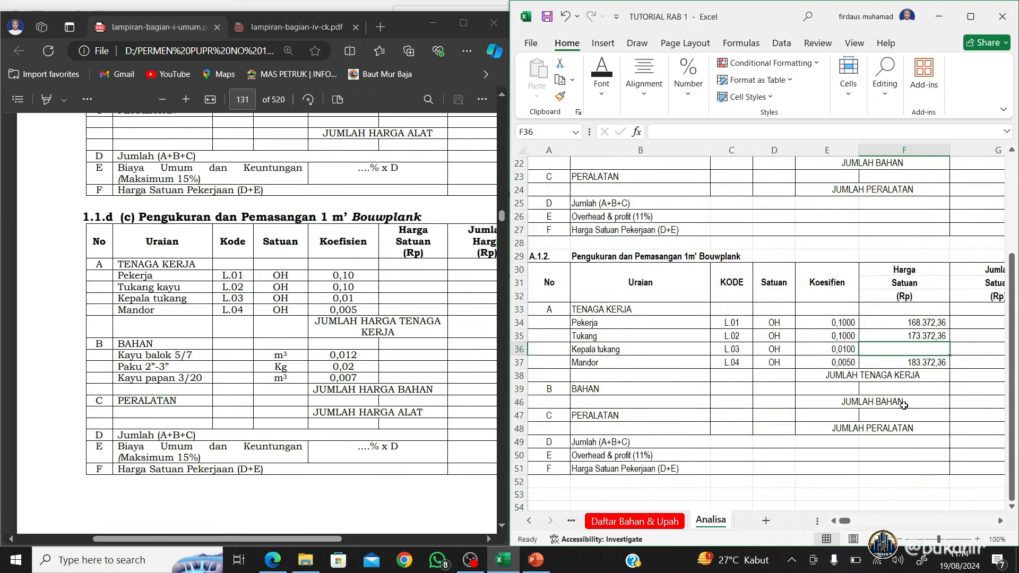
# Link the Kepala tukang unit price in F36 to cell F18 of the Daftar Bahan & Upah sheet
pyautogui.write('=')
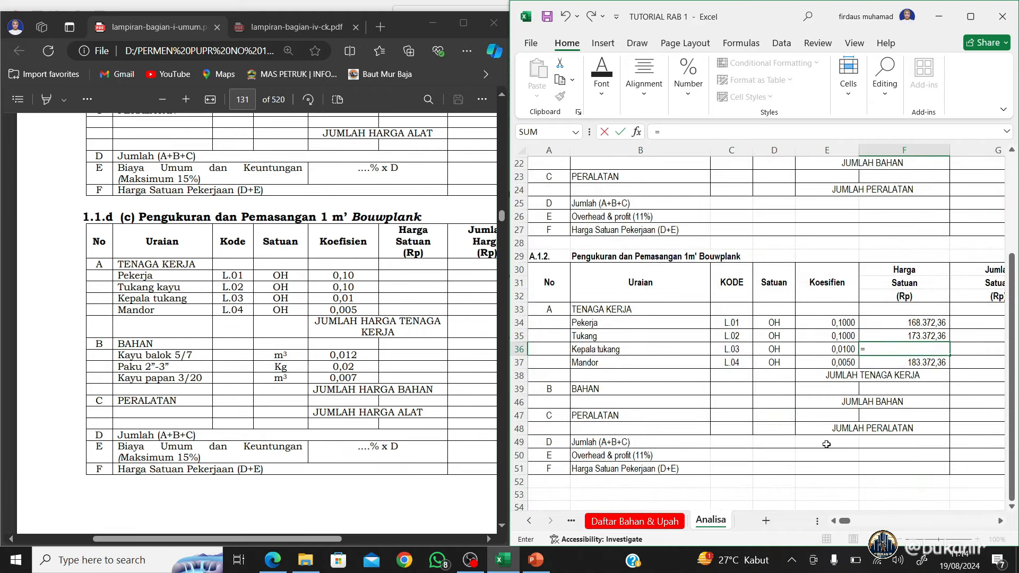
pyautogui.click(658, 522)
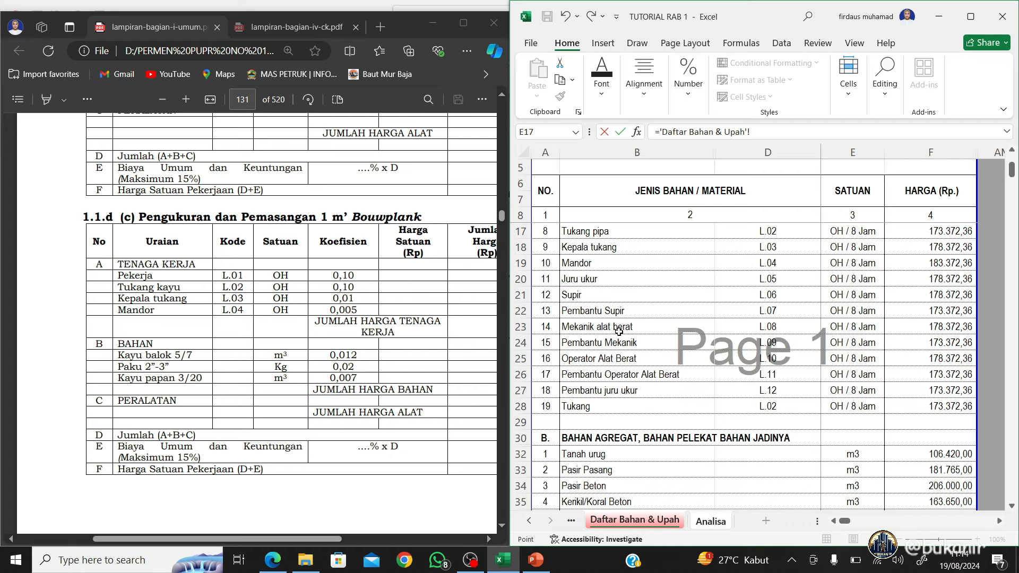
pyautogui.click(602, 248)
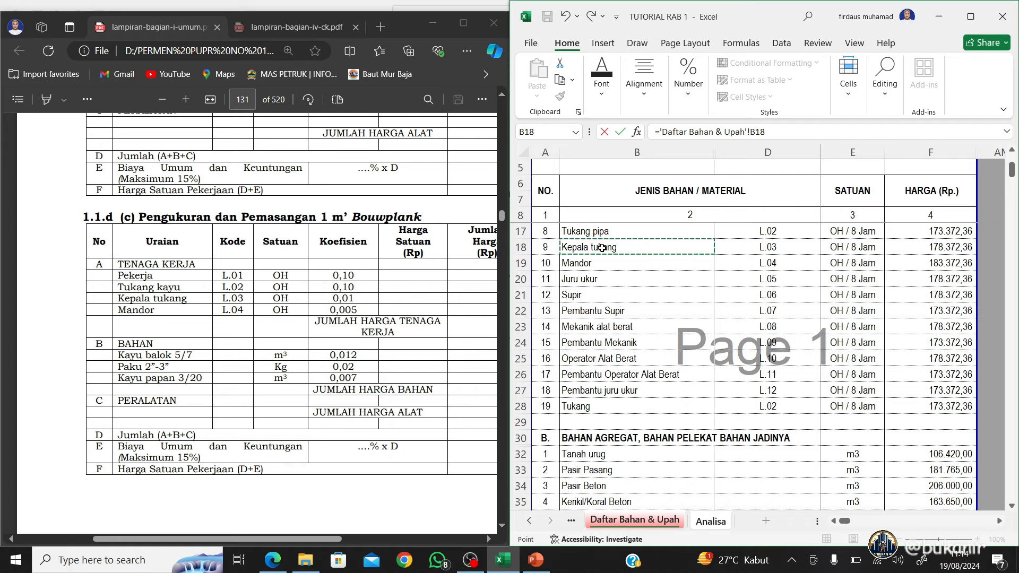
pyautogui.press('Right')
pyautogui.press('Right')
pyautogui.press('Right')
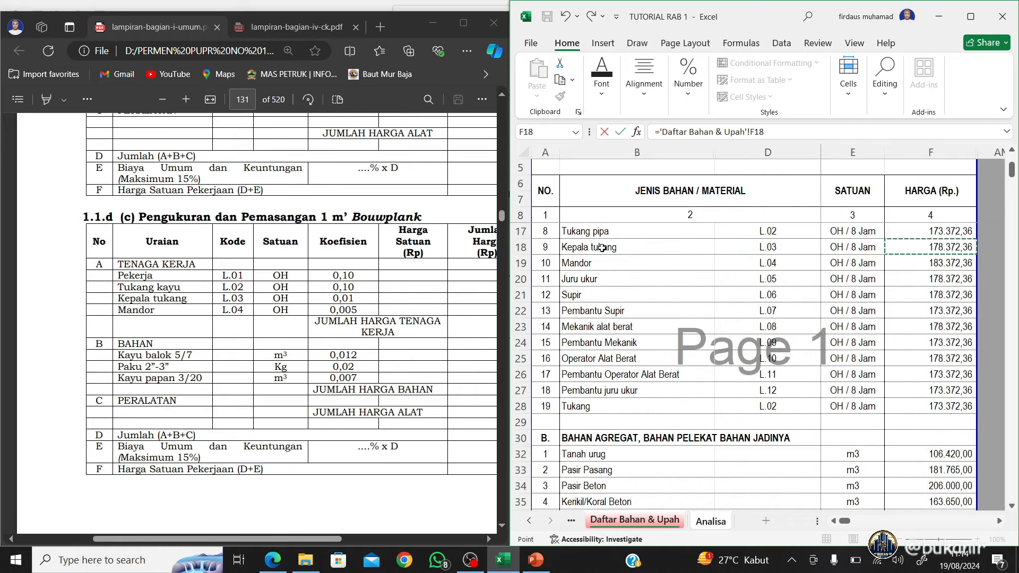
pyautogui.press('Return')
# Make the price references in F35 and F36 absolute, as $F$28 and $F$18
pyautogui.press('Up')
pyautogui.press('Up')
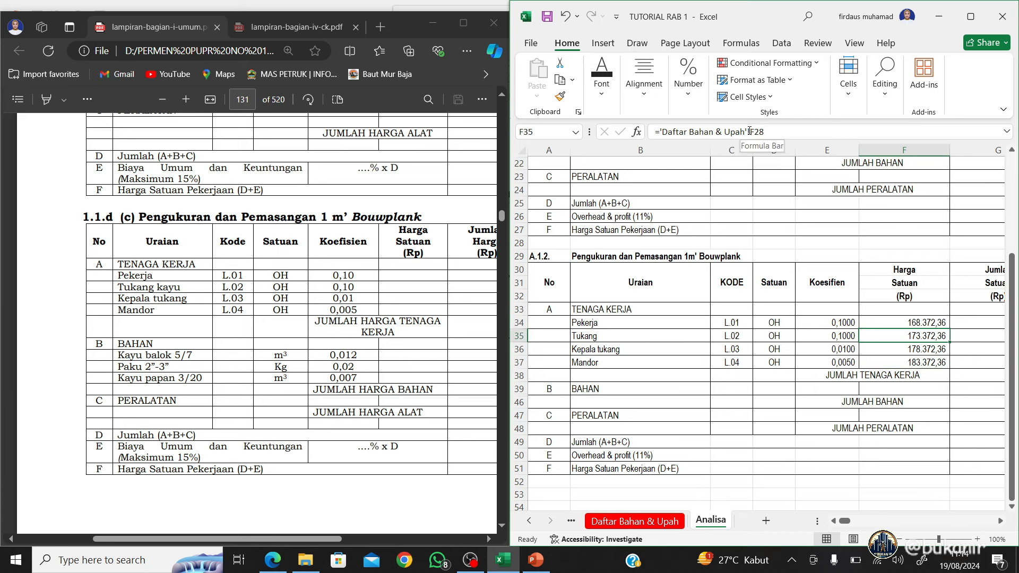
pyautogui.press('F2')
pyautogui.press('Left')
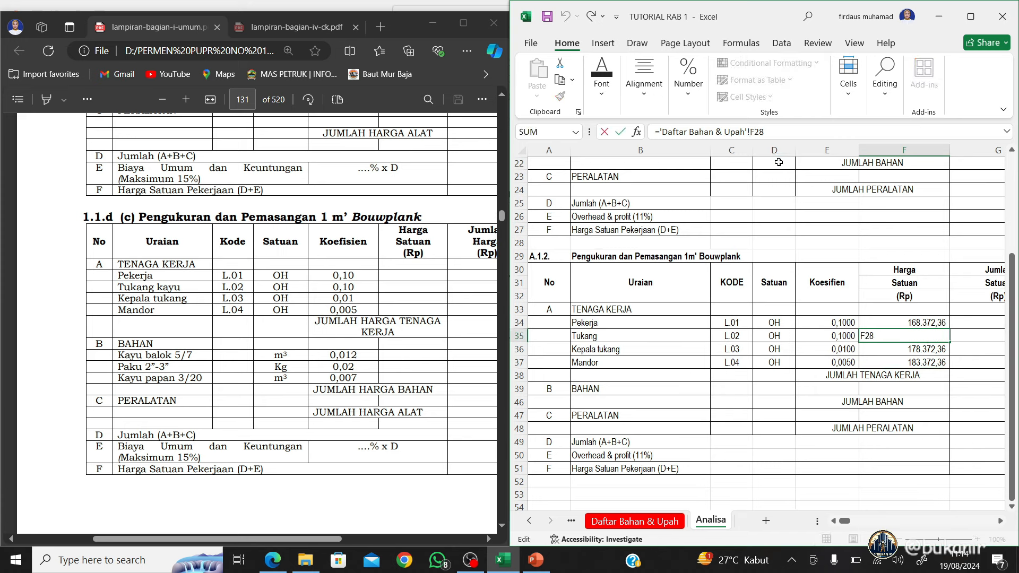
pyautogui.press('F4')
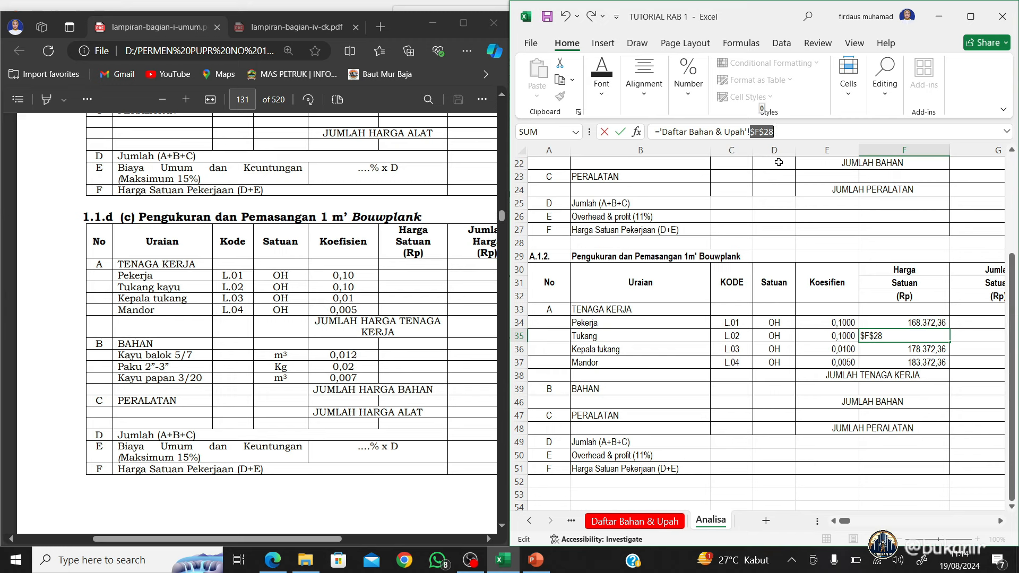
pyautogui.press('Return')
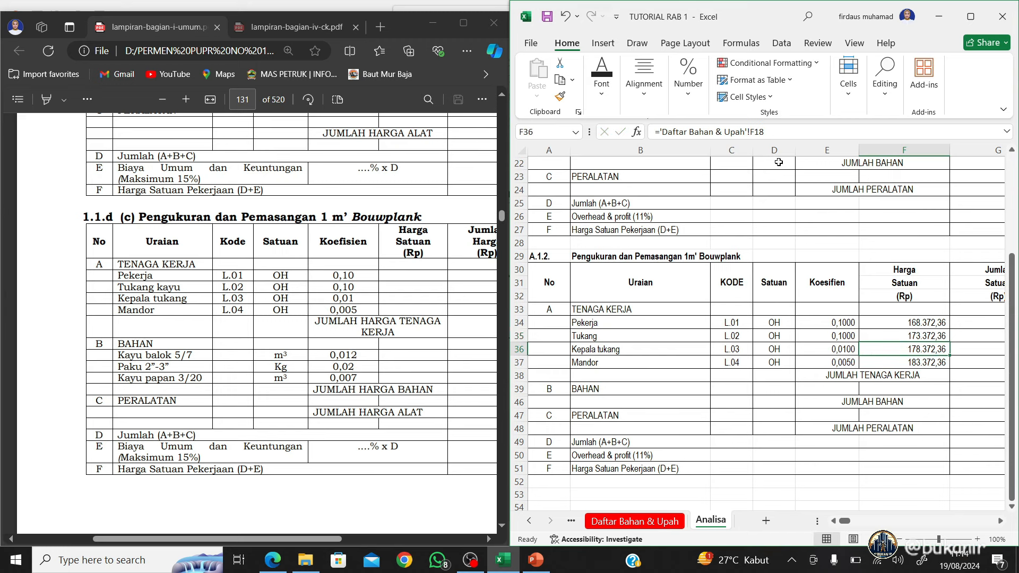
pyautogui.click(751, 134)
pyautogui.press('F4')
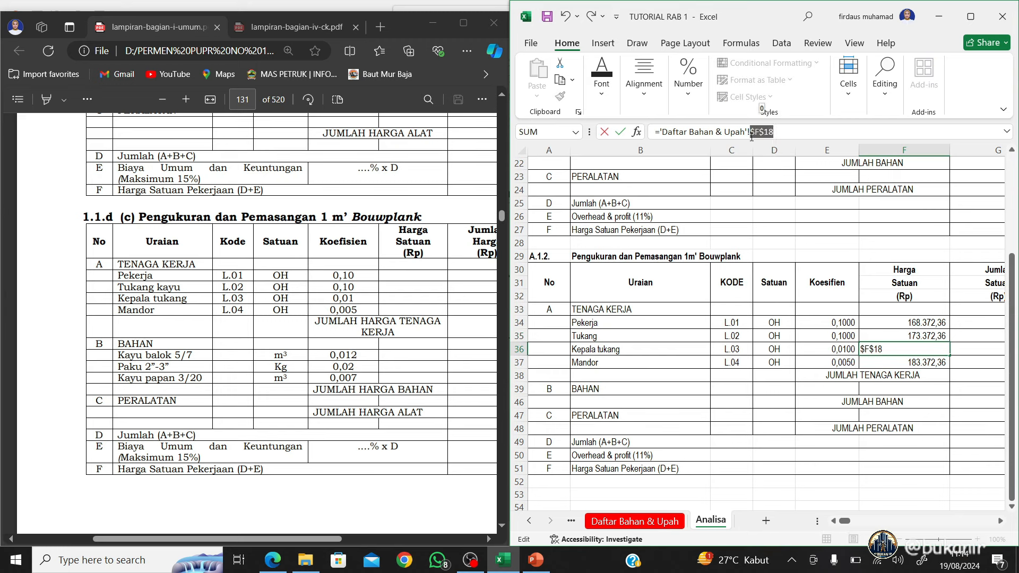
pyautogui.press('Return')
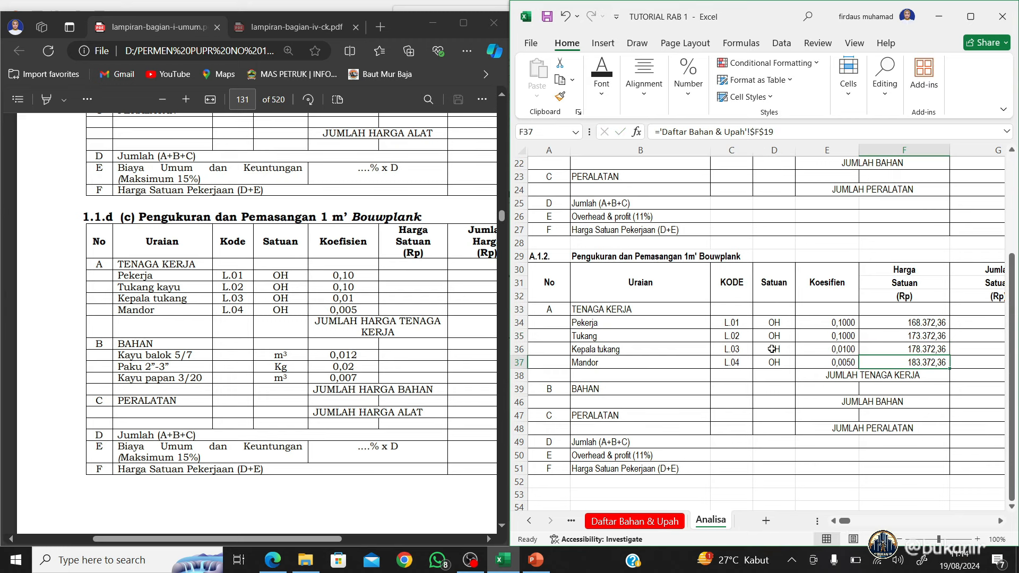
# Fill the labour amount formula from G34 down to G37 and check the formula in G36
pyautogui.click(1000, 521)
pyautogui.click(1001, 520)
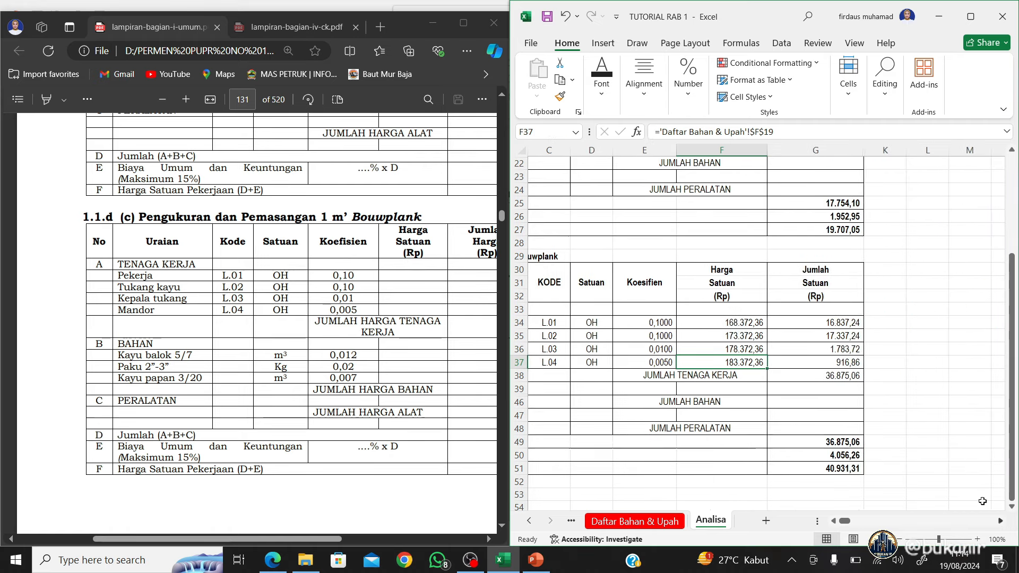
pyautogui.click(844, 324)
pyautogui.moveTo(867, 330); pyautogui.dragTo(863, 365)
pyautogui.click(837, 350)
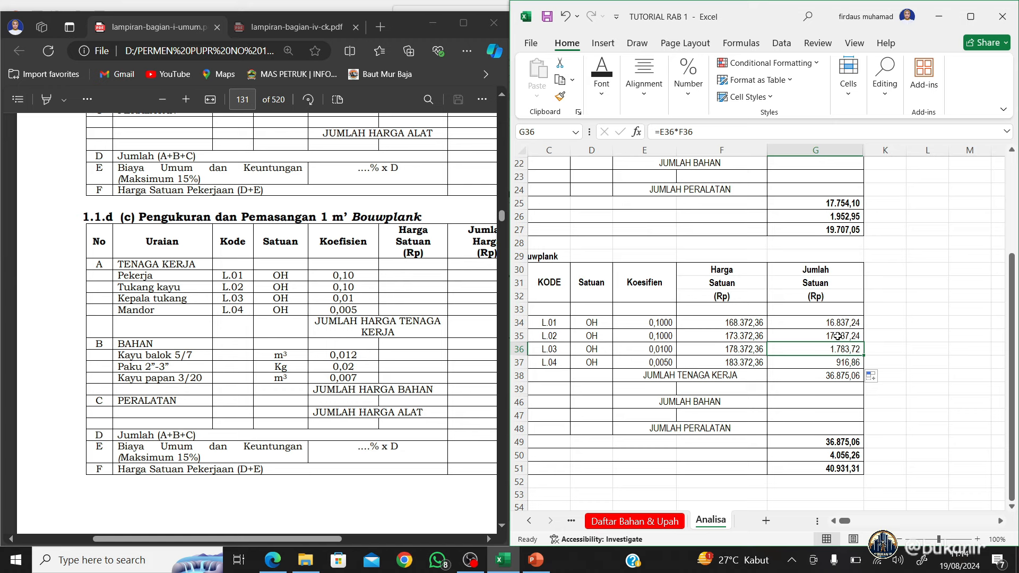
# Check the labour amount formulas in column G and the labour total formula in G38
pyautogui.click(838, 336)
pyautogui.click(843, 359)
pyautogui.doubleClick(842, 375)
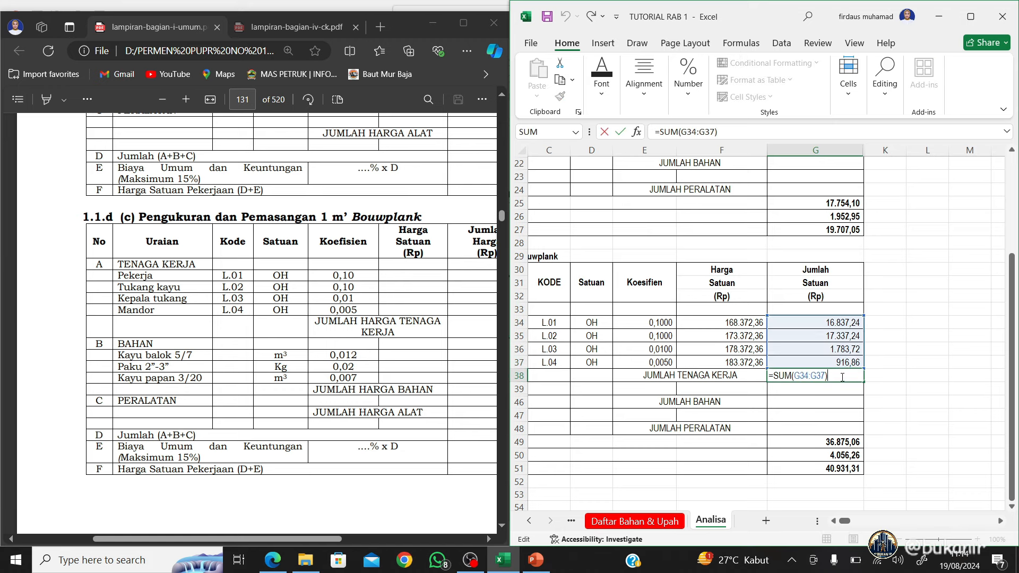
pyautogui.press('Escape')
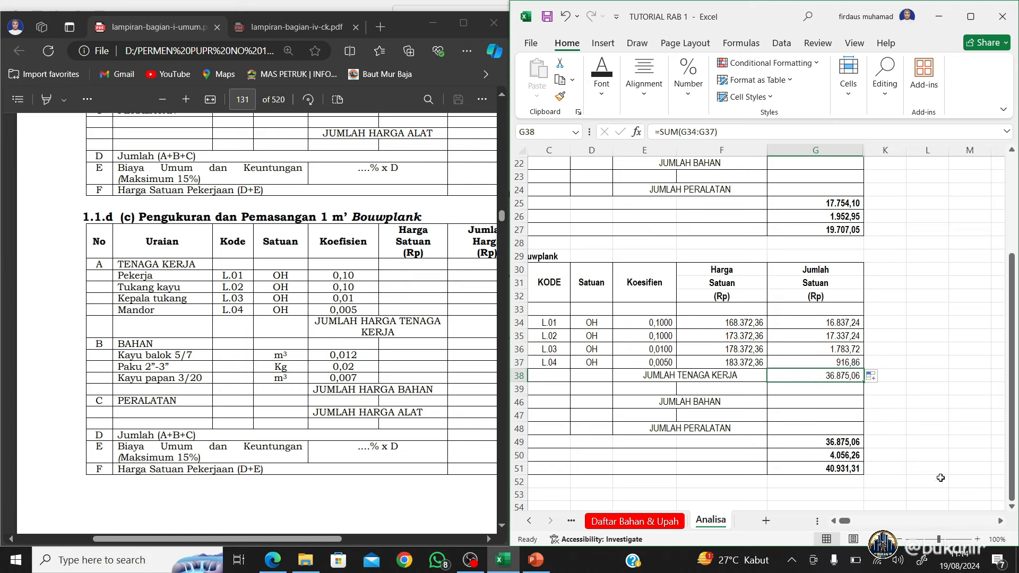
# Unhide rows 40 to 45 between the BAHAN and JUMLAH BAHAN rows of the bouwplank analysis
pyautogui.click(833, 521)
pyautogui.click(833, 521)
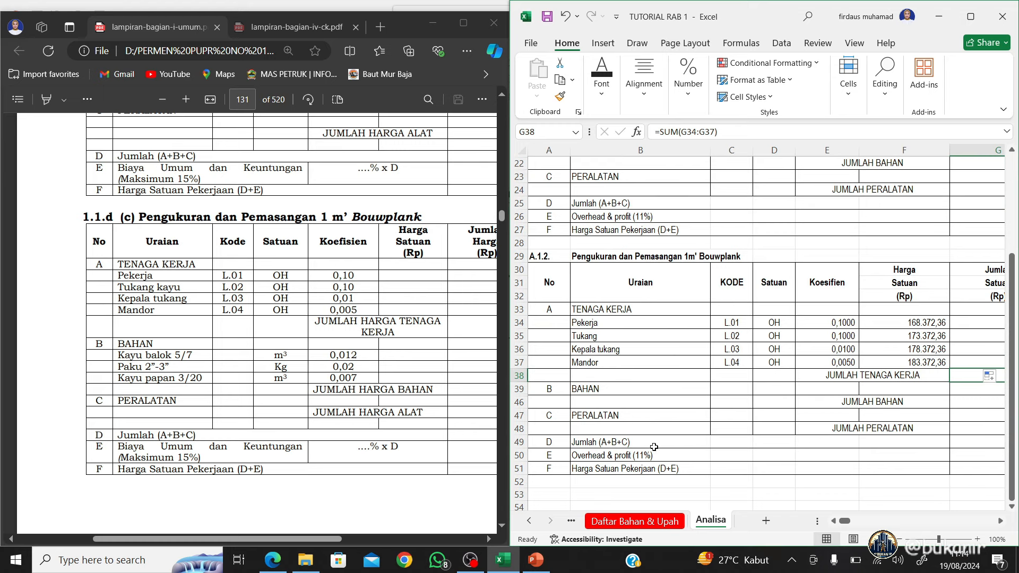
pyautogui.scroll(-2, 256, 376)
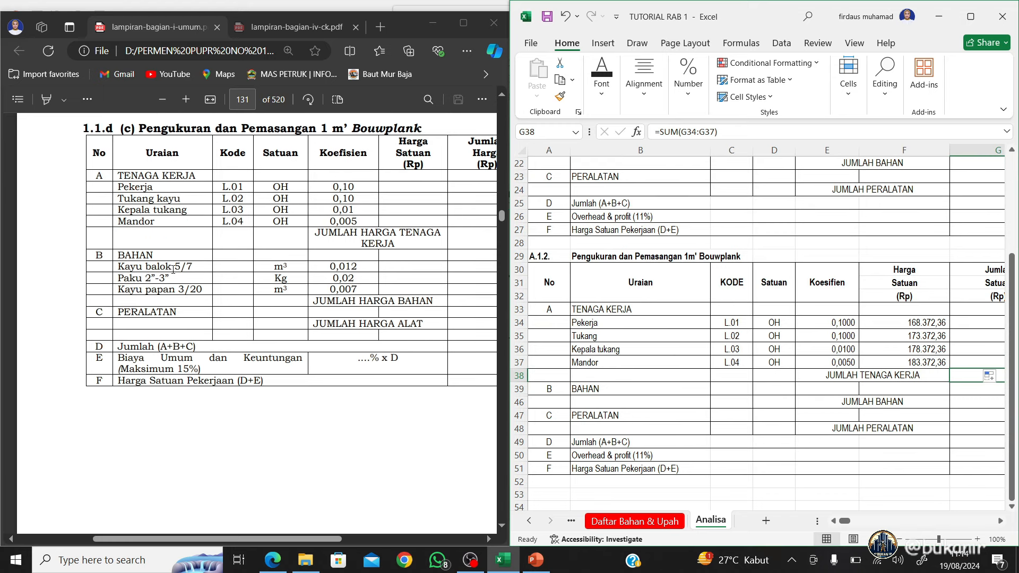
pyautogui.click(519, 403)
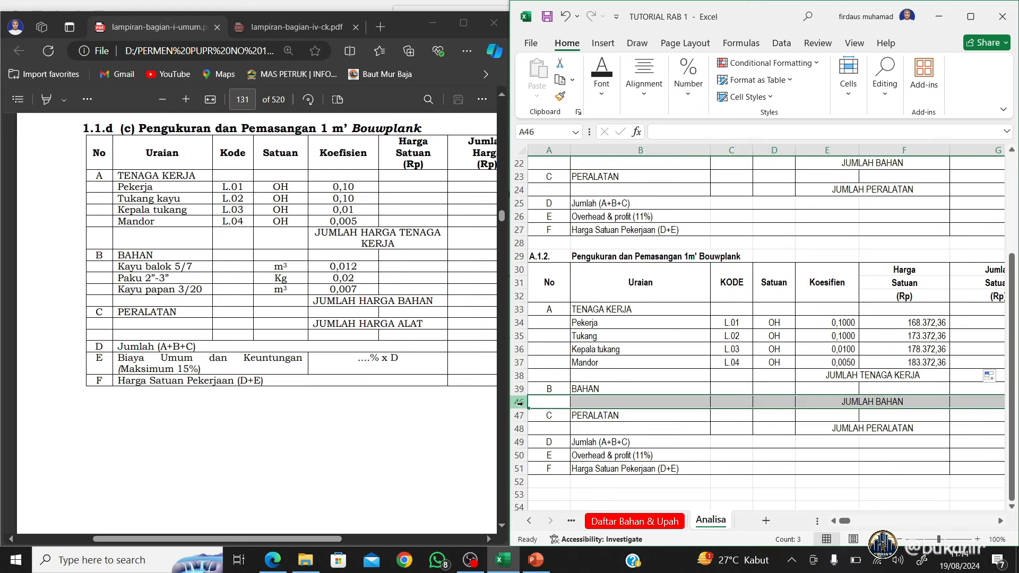
pyautogui.moveTo(520, 389); pyautogui.dragTo(518, 401)
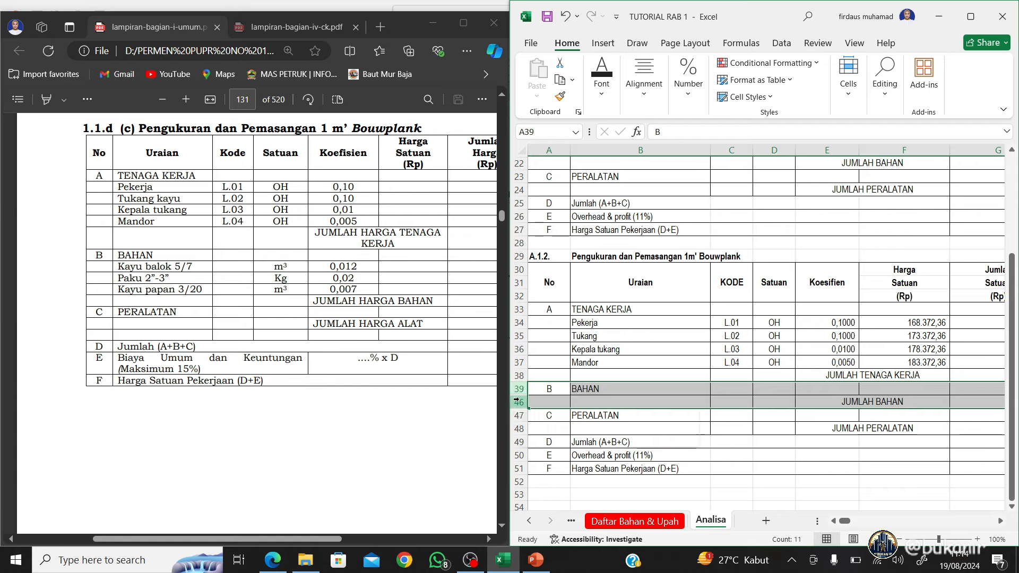
pyautogui.rightClick(518, 402)
pyautogui.click(585, 389)
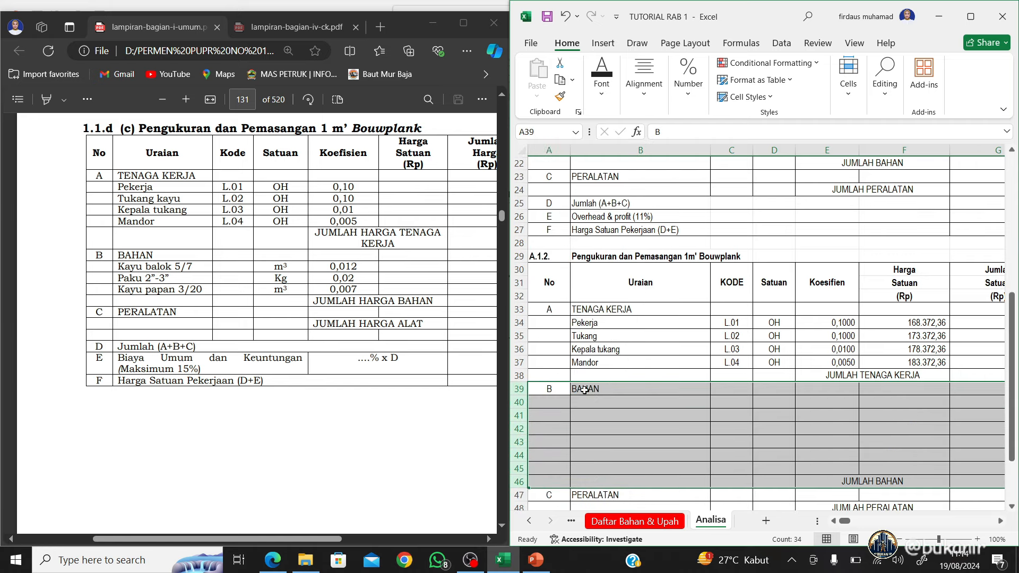
# List the bouwplank materials in B40:B42 as Kayu Balok 5/7, Paku 2" - 3" and Kayu Papan 3/20
pyautogui.scroll(-2, 639, 401)
pyautogui.click(645, 297)
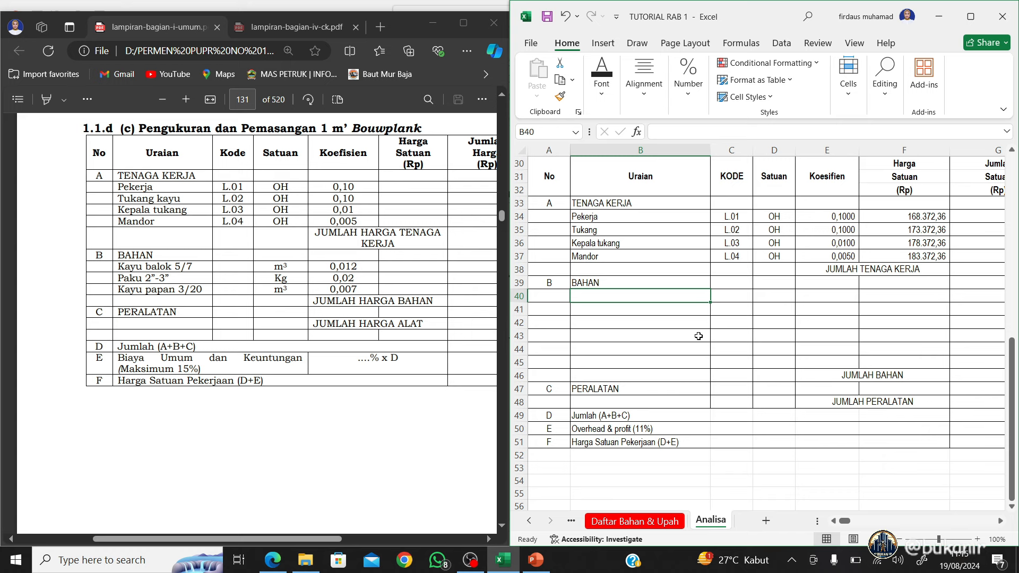
pyautogui.write('Kayu')
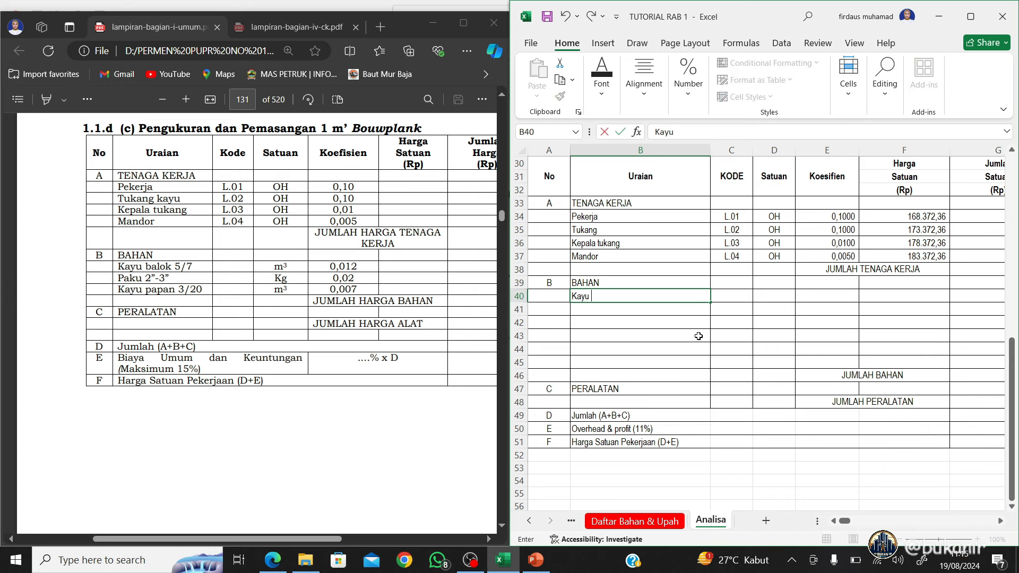
pyautogui.write(' Balok 5/7')
pyautogui.press('Return')
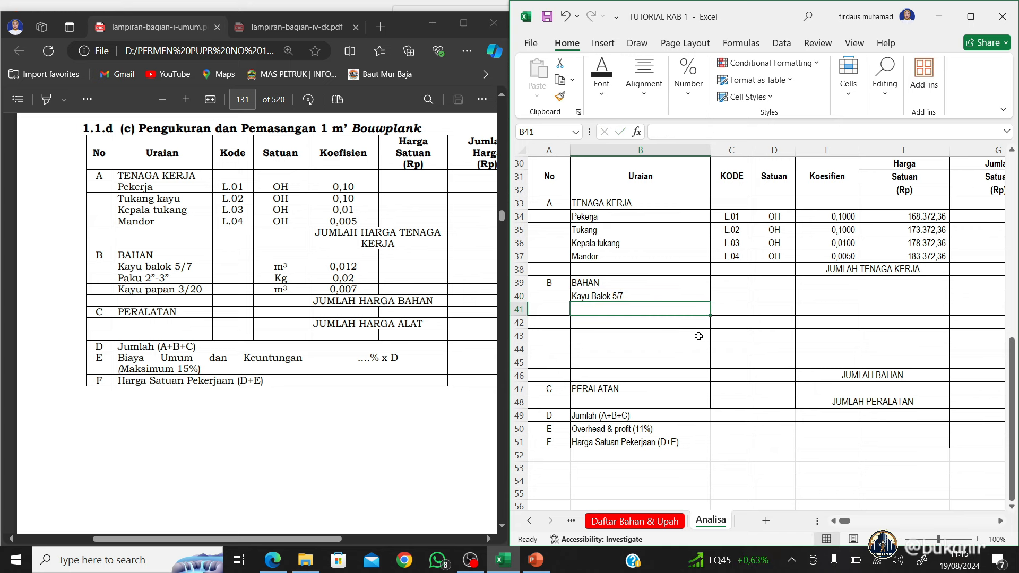
pyautogui.write('Paku 2" - 3')
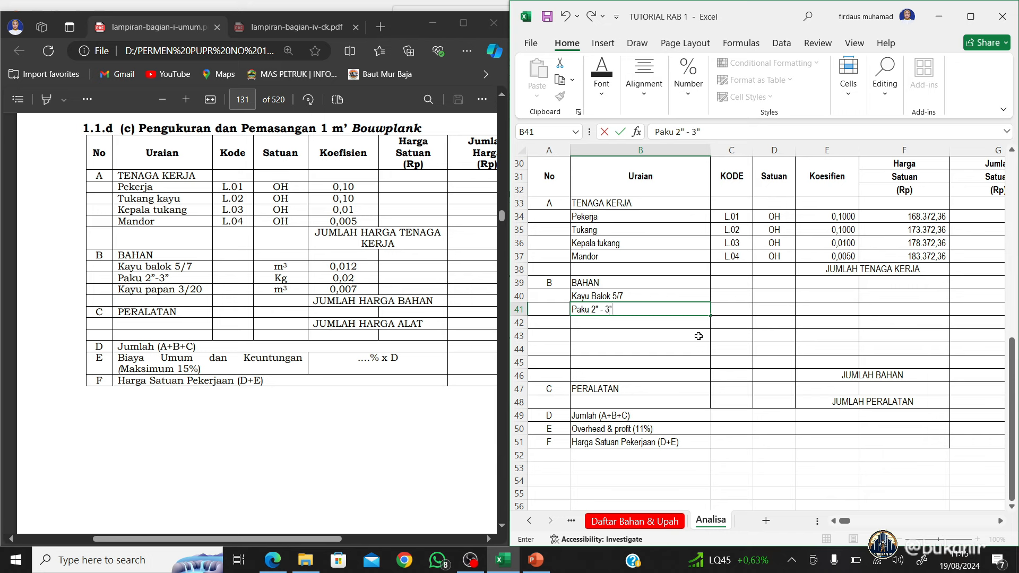
pyautogui.press('Return')
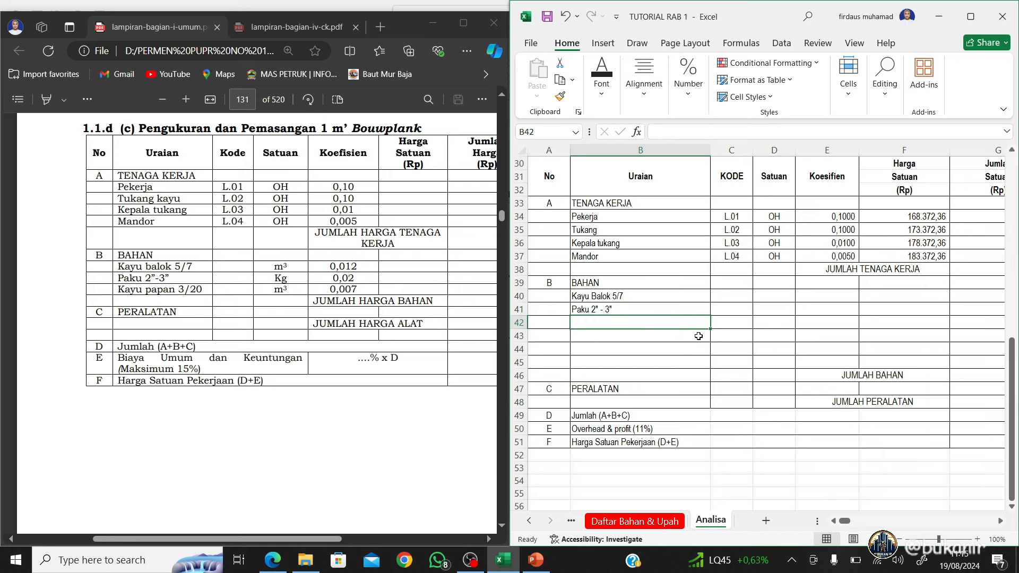
pyautogui.write('Kayu')
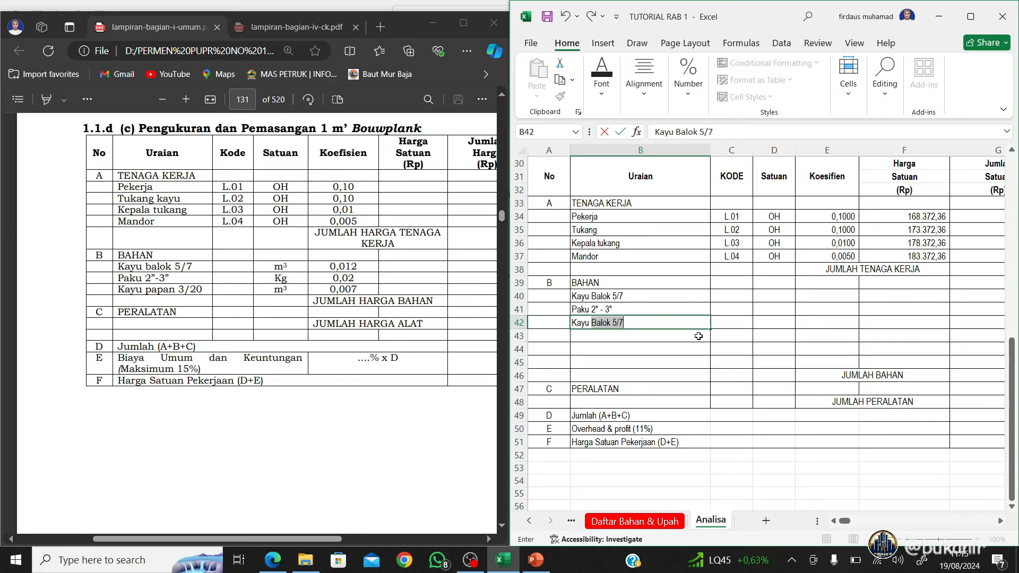
pyautogui.write(' Papan 3/2')
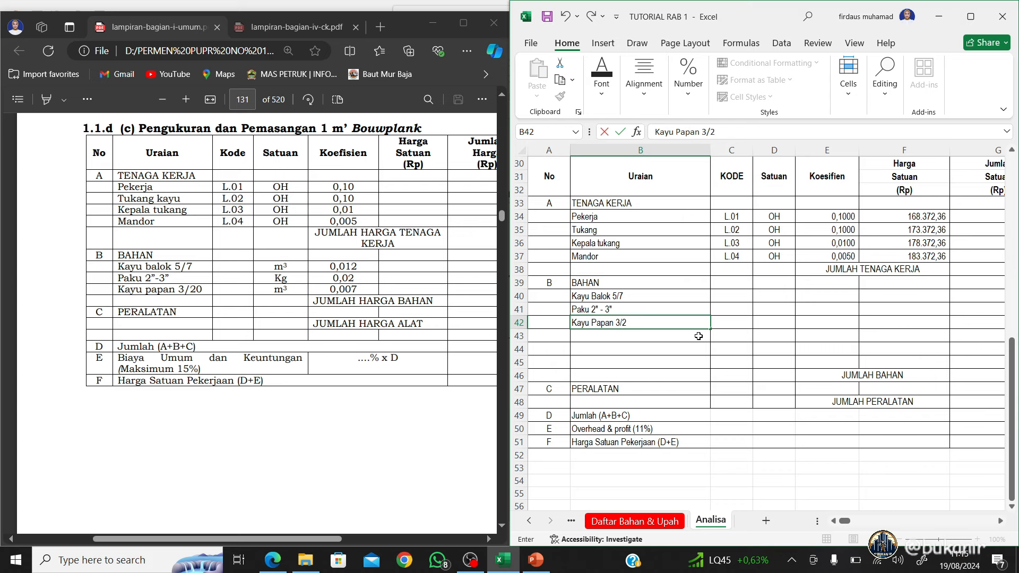
pyautogui.click(699, 336)
# Fill in the material units in D40:D42 as m3, kg and m3
pyautogui.press('Up')
pyautogui.press('Up')
pyautogui.press('Up')
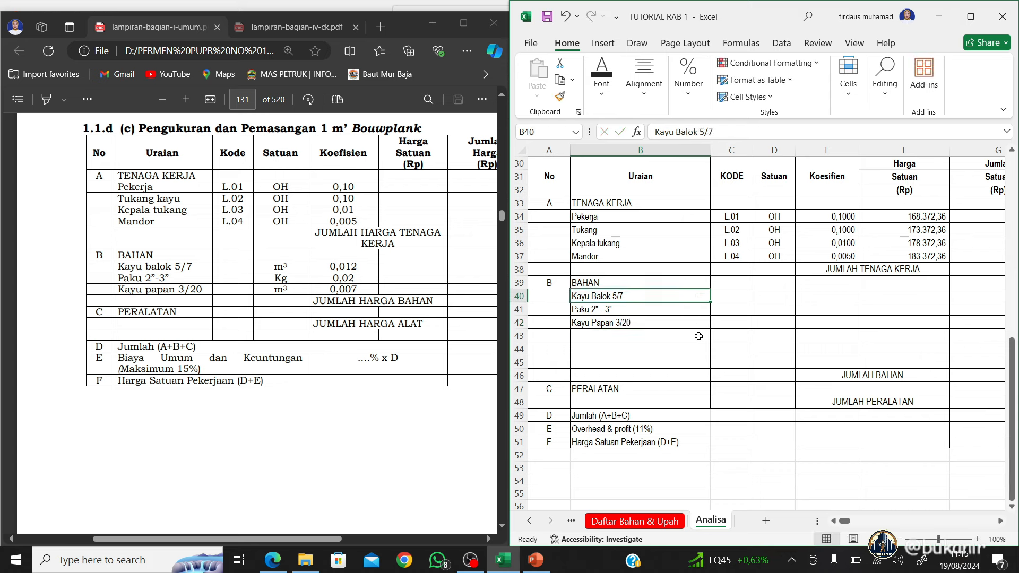
pyautogui.press('Right')
pyautogui.press('Right')
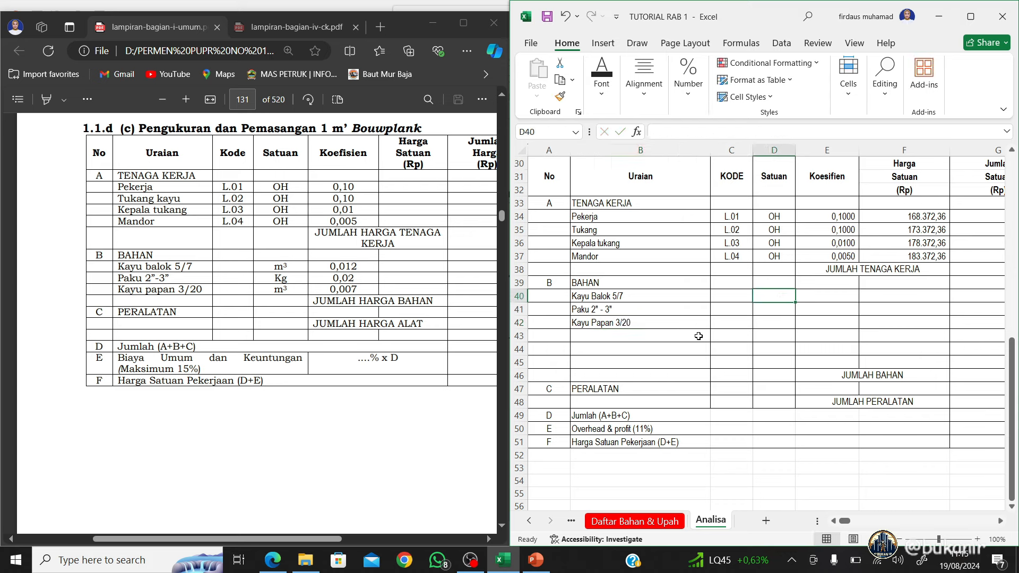
pyautogui.write('m3')
pyautogui.press('Return')
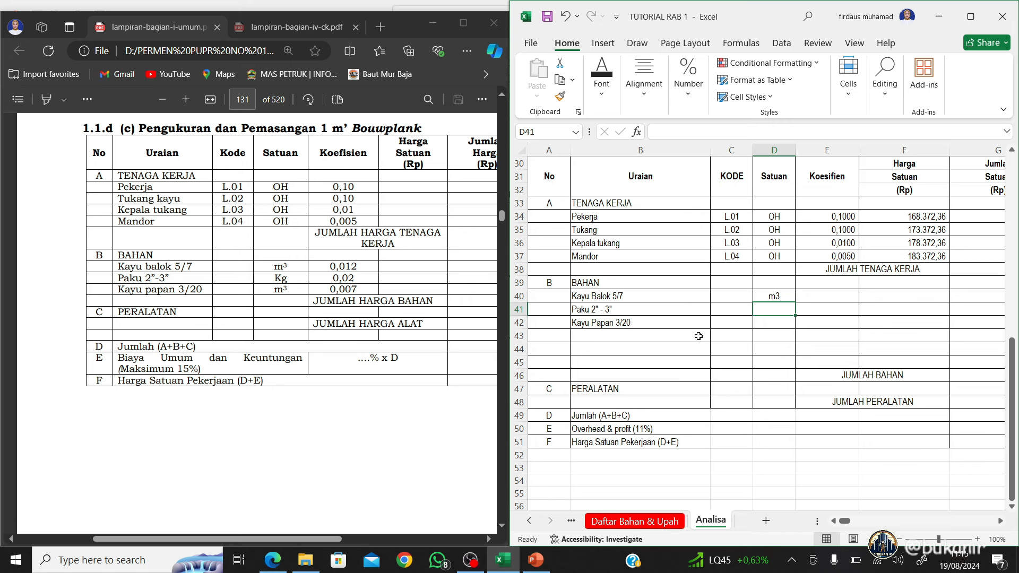
pyautogui.write('kg')
pyautogui.press('Return')
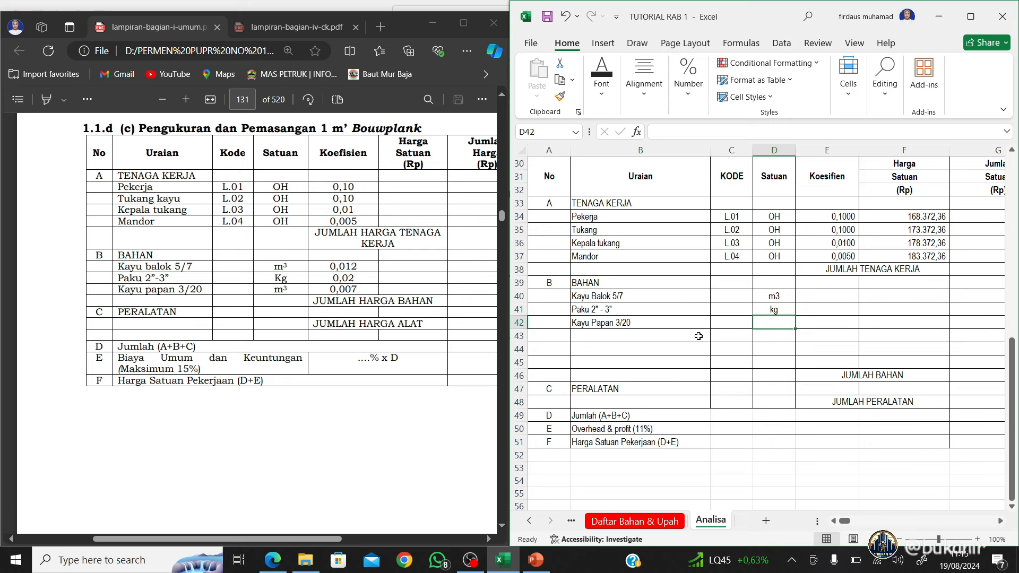
pyautogui.write('m3')
pyautogui.press('Return')
# Enter the material coefficients 0,012, 0,02 and 0,007 in E40:E42
pyautogui.press('Up')
pyautogui.press('Up')
pyautogui.press('Up')
pyautogui.press('Right')
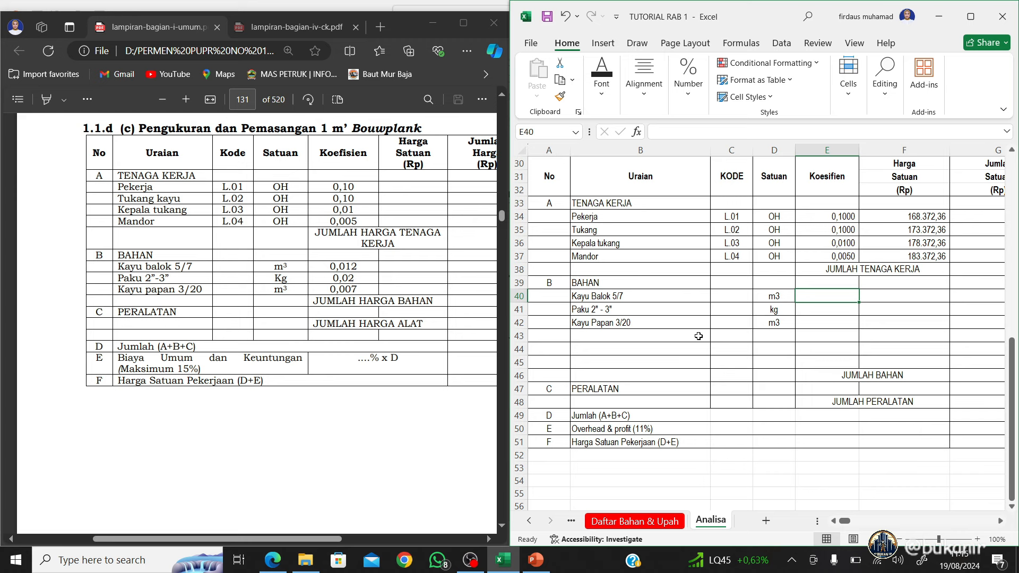
pyautogui.write('0,012')
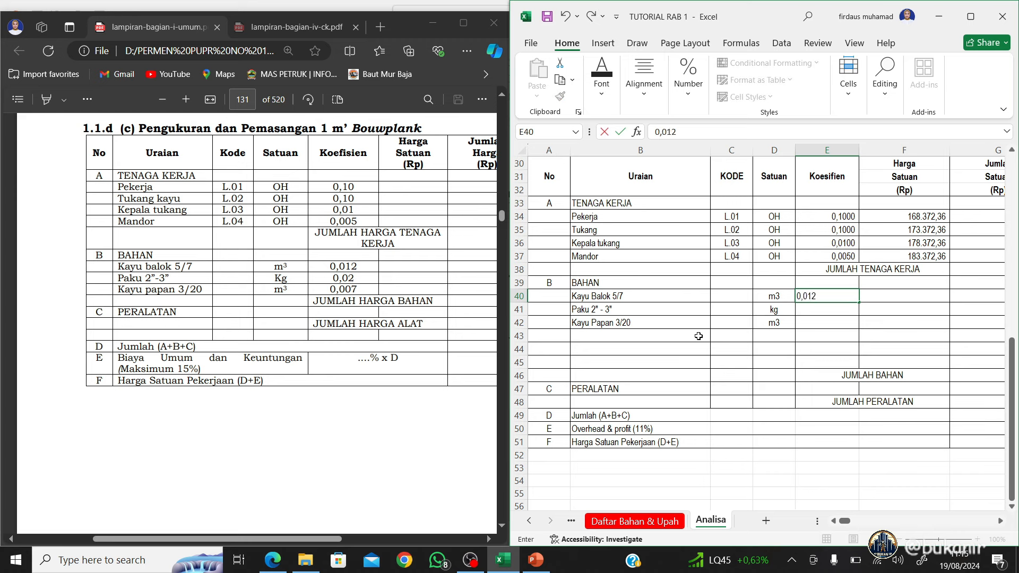
pyautogui.press('Return')
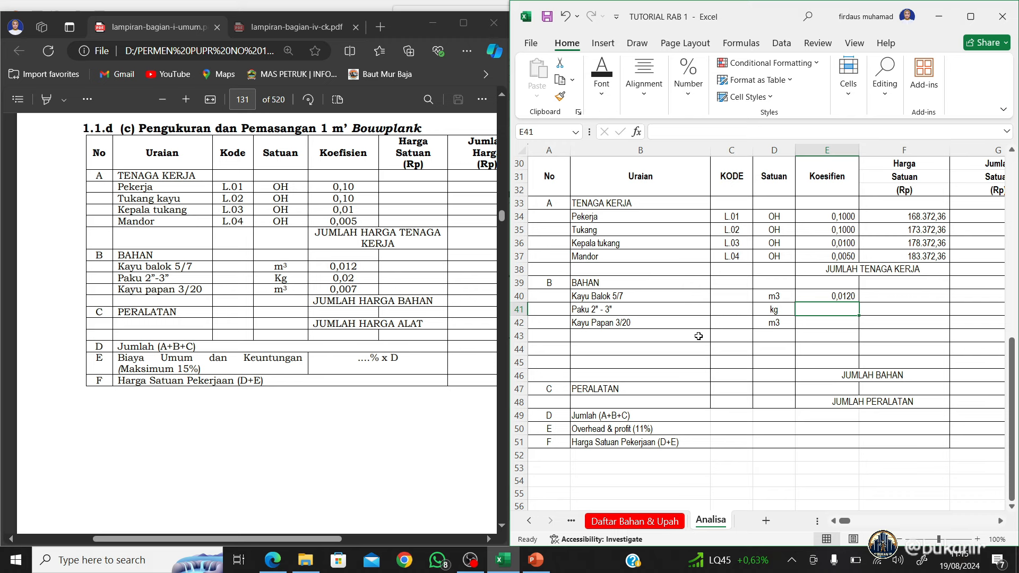
pyautogui.write('0,02')
pyautogui.press('Return')
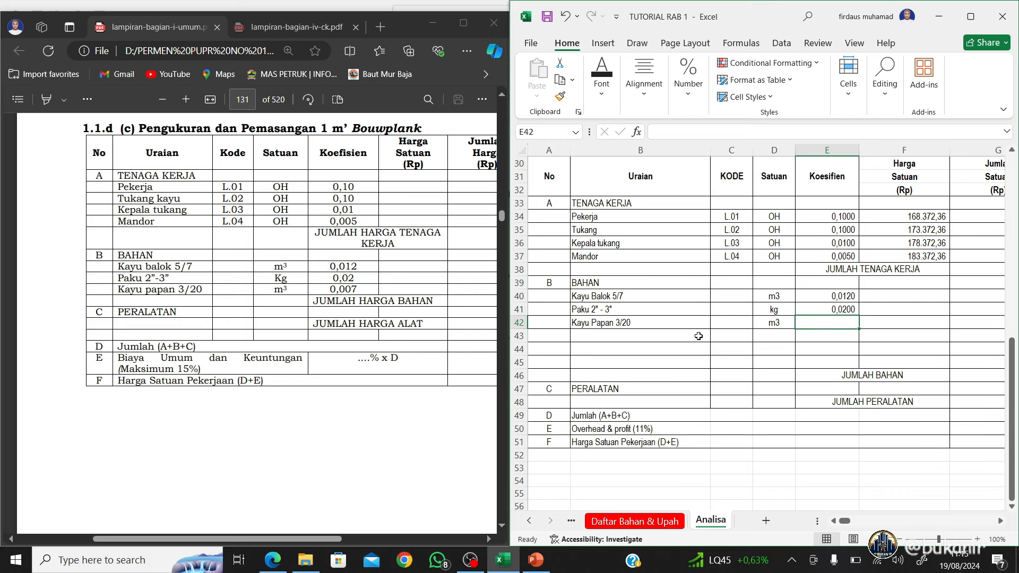
pyautogui.write('0,007')
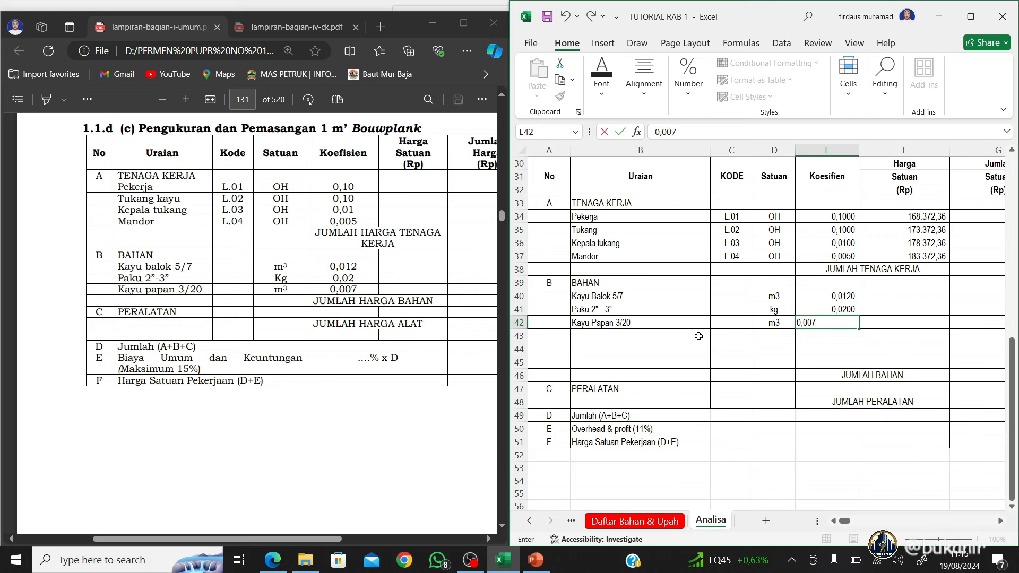
pyautogui.press('Return')
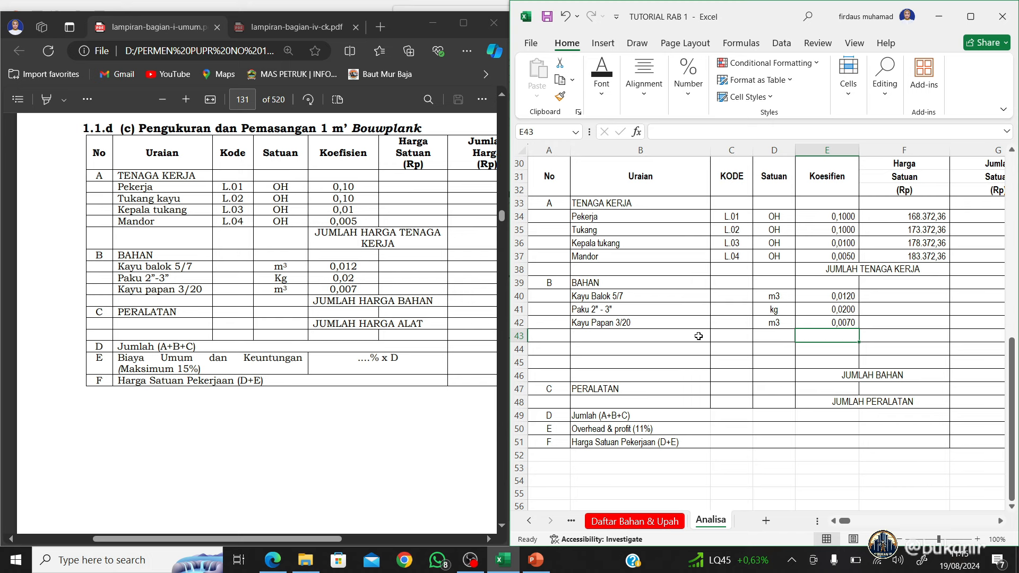
# Link the Kayu Balok 5/7 unit price in F40 to cell F59 of the Daftar Bahan & Upah sheet
pyautogui.press('Up')
pyautogui.press('Up')
pyautogui.press('Up')
pyautogui.press('Right')
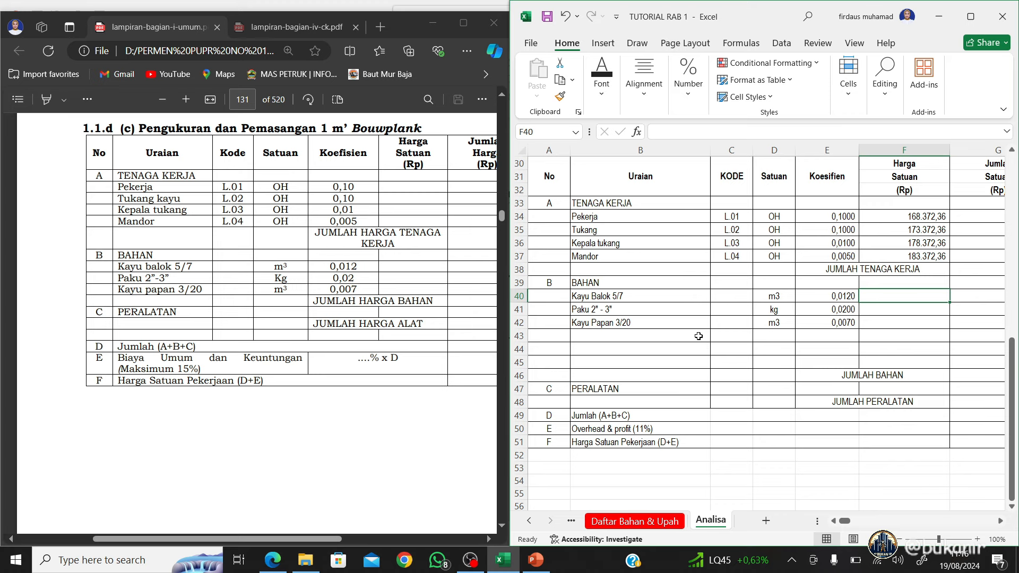
pyautogui.write('=')
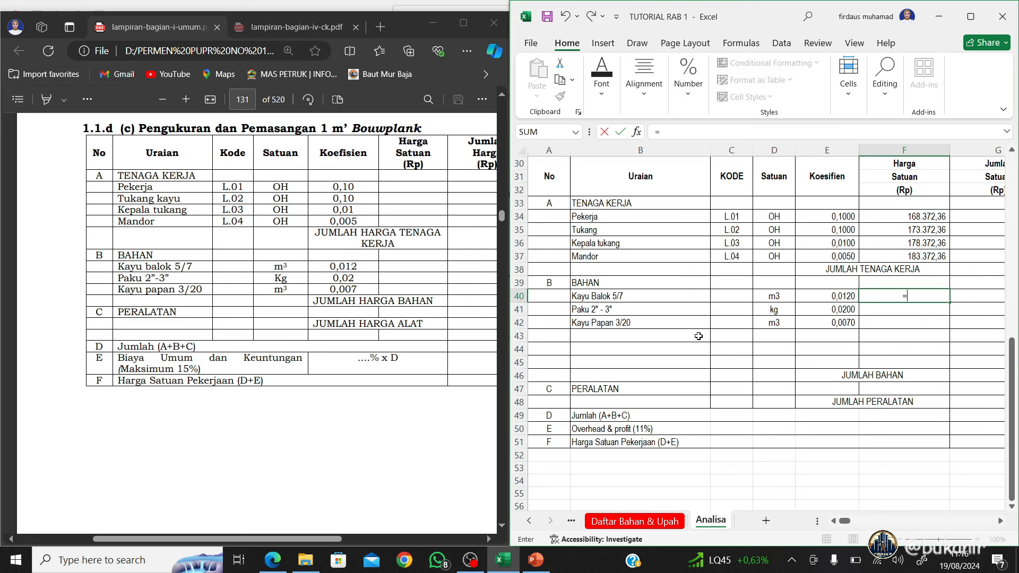
pyautogui.click(632, 522)
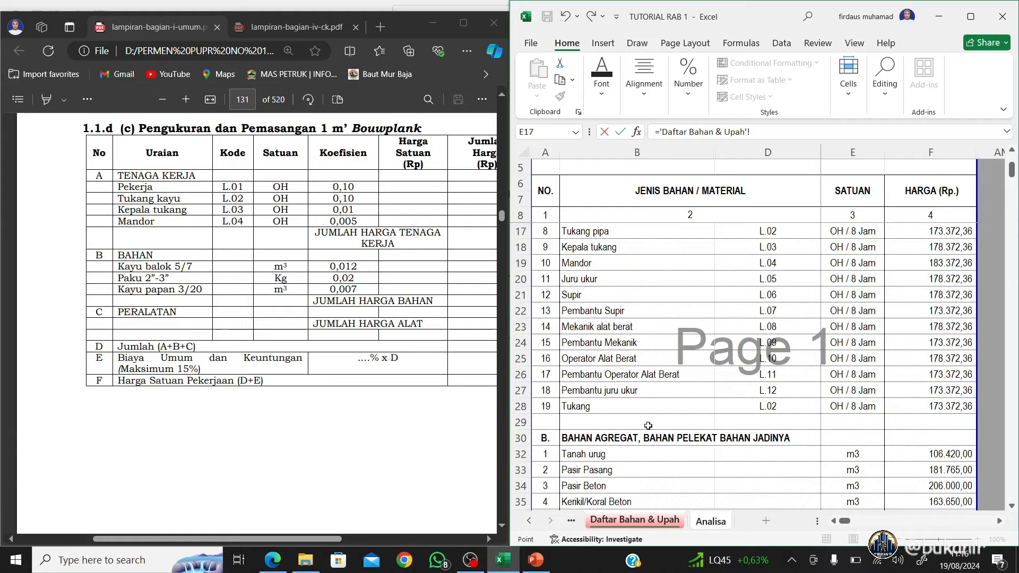
pyautogui.scroll(-5, 648, 425)
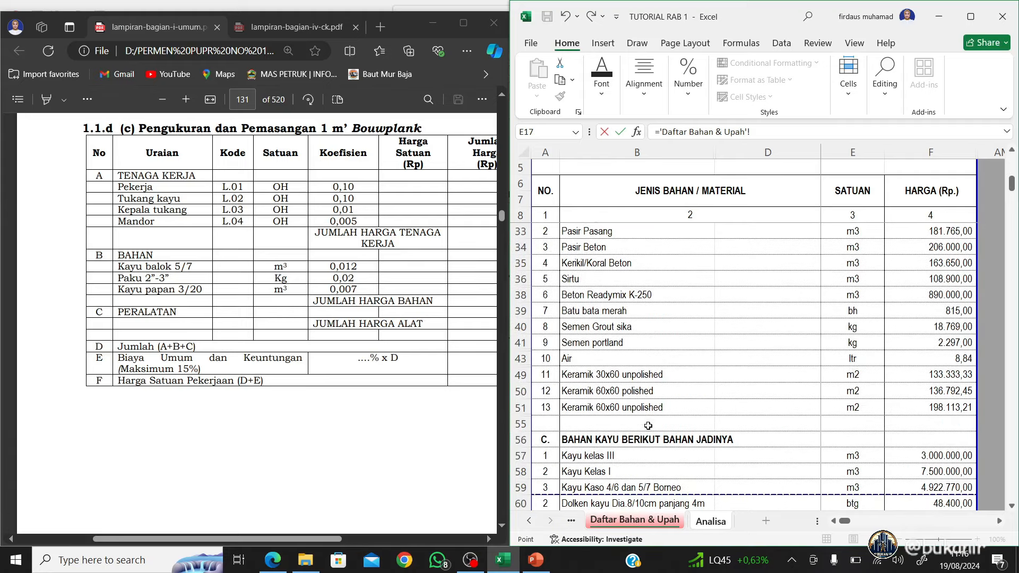
pyautogui.scroll(-3, 649, 425)
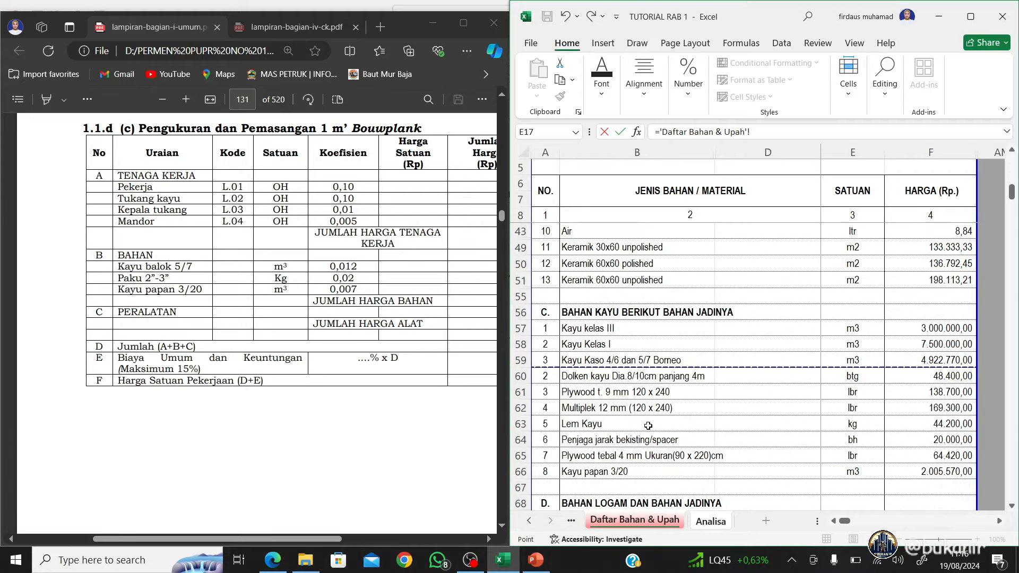
pyautogui.click(652, 363)
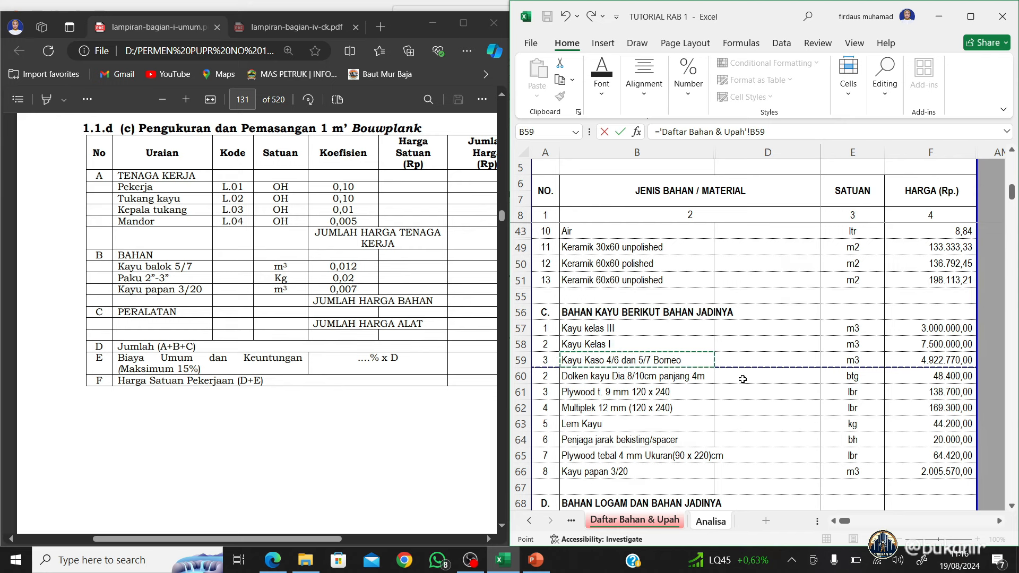
pyautogui.press('Right')
pyautogui.press('Right')
pyautogui.press('Right')
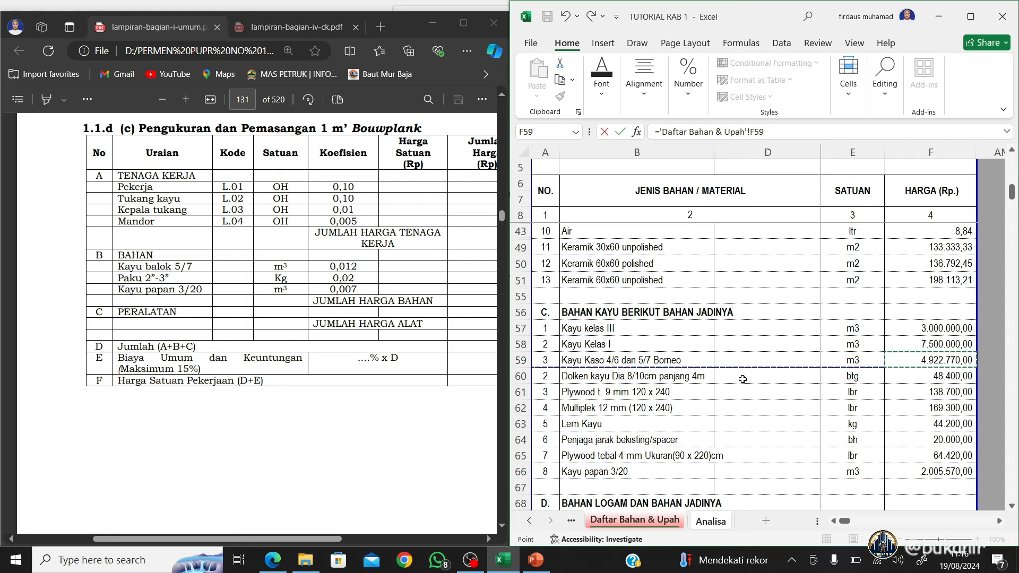
pyautogui.press('Return')
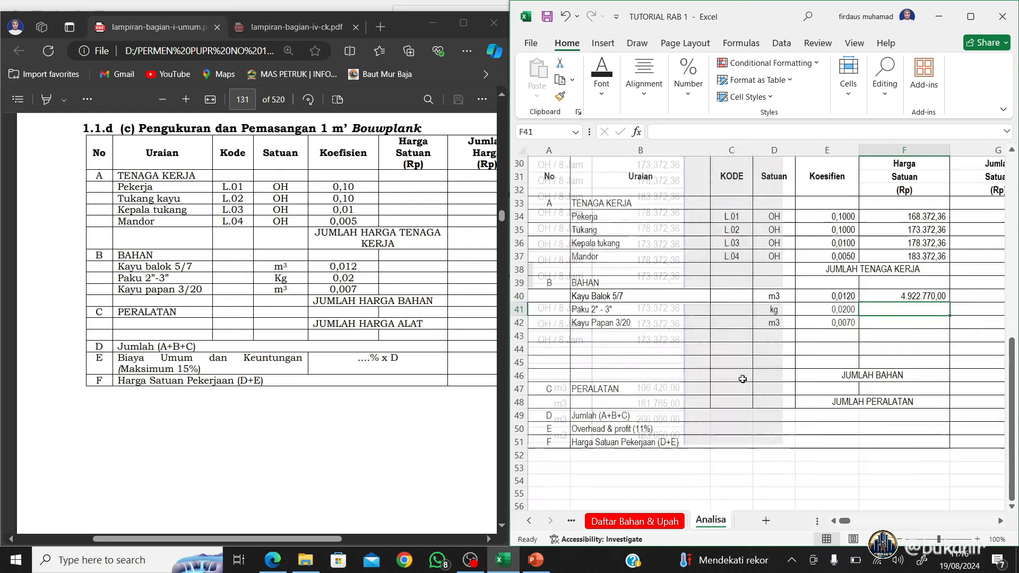
# Link the Paku 2" - 3" unit price in F41 to cell F79 of the Daftar Bahan & Upah sheet
pyautogui.write('=')
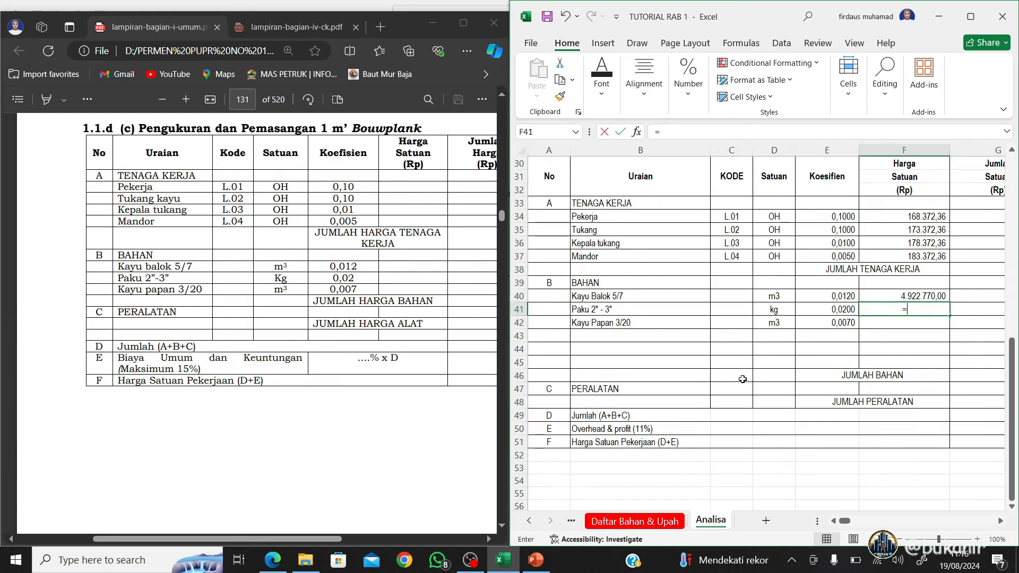
pyautogui.click(658, 520)
pyautogui.scroll(-3, 714, 391)
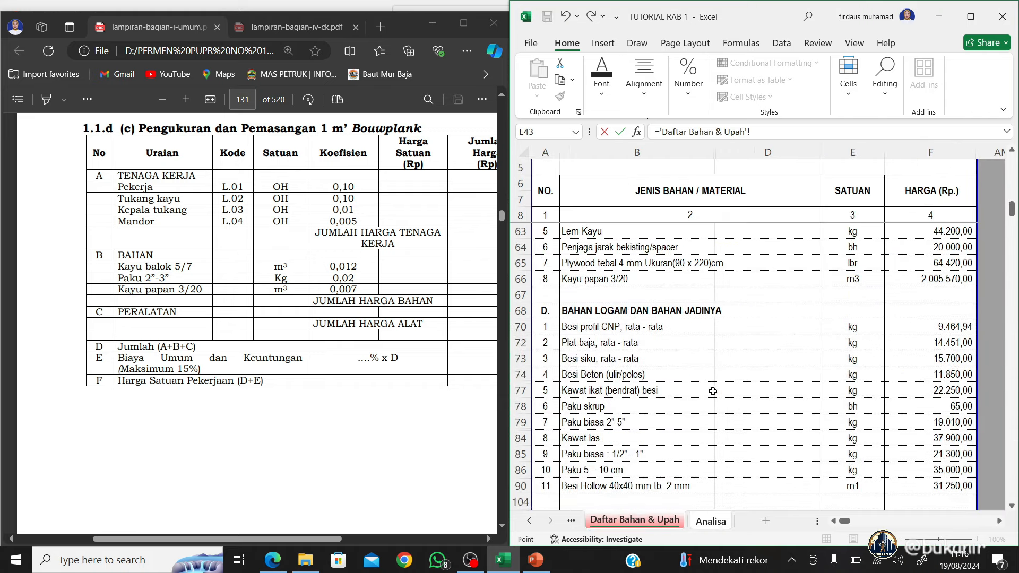
pyautogui.scroll(-2, 713, 392)
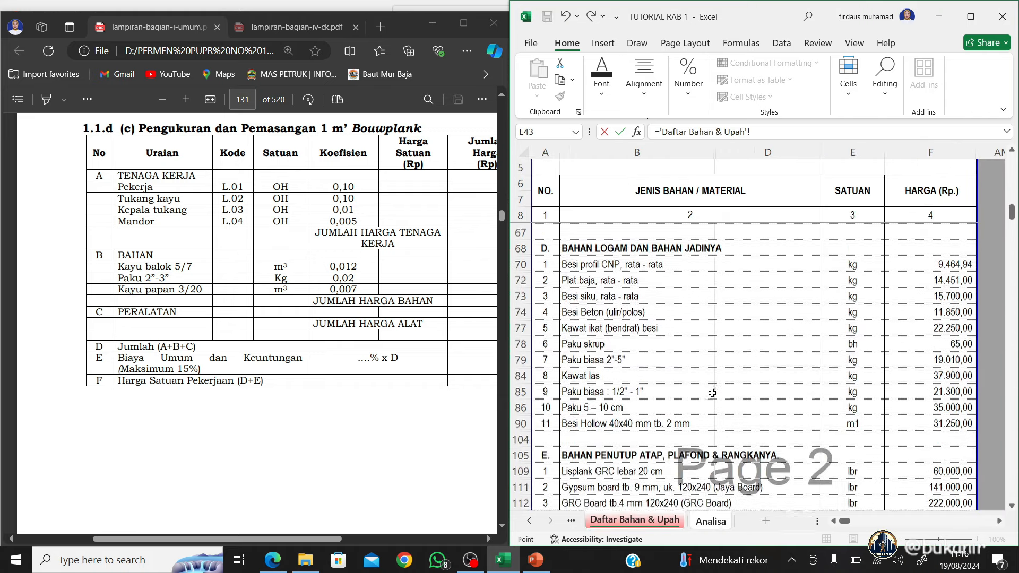
pyautogui.click(634, 358)
pyautogui.press('Right')
pyautogui.press('Right')
pyautogui.press('Right')
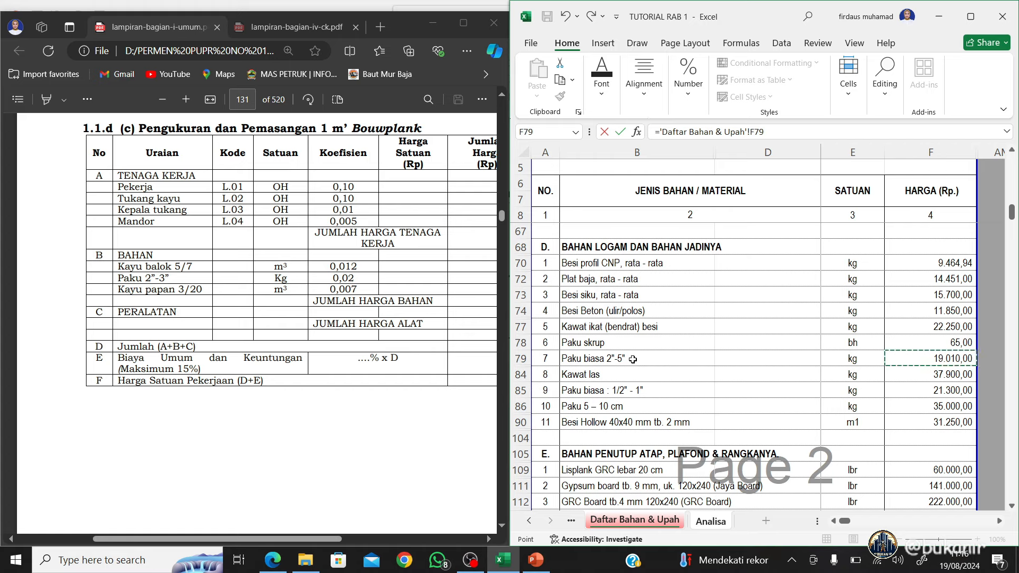
pyautogui.press('Return')
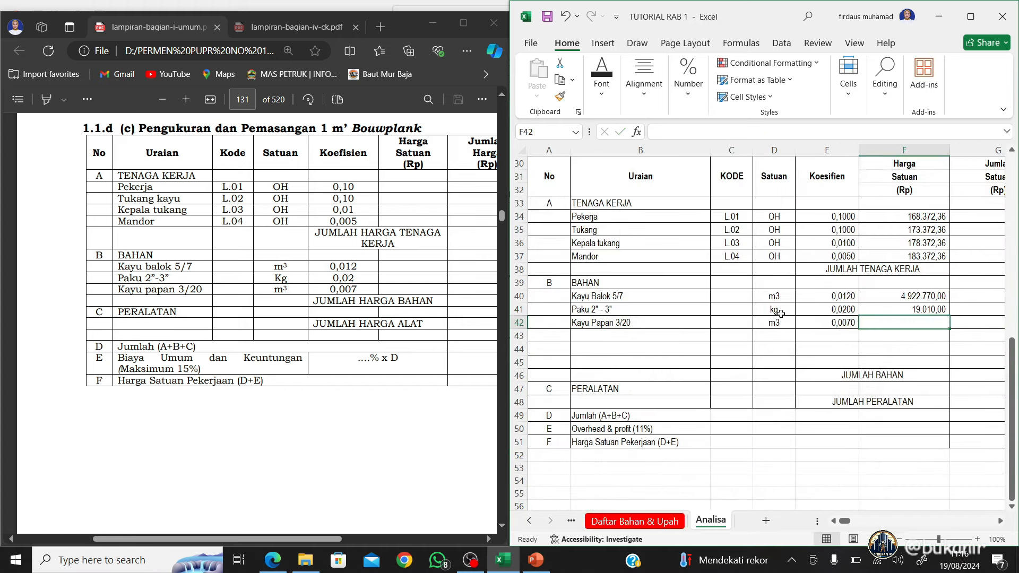
# Link the Kayu Papan 3/20 unit price in F42 to cell F66 of the Daftar Bahan & Upah sheet
pyautogui.click(776, 296)
pyautogui.click(776, 311)
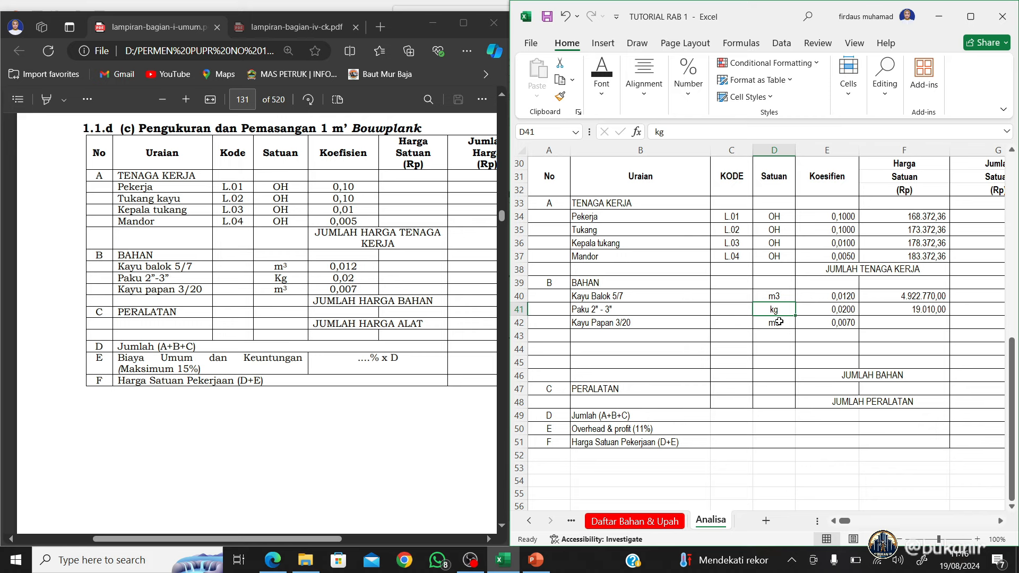
pyautogui.click(778, 322)
pyautogui.click(882, 326)
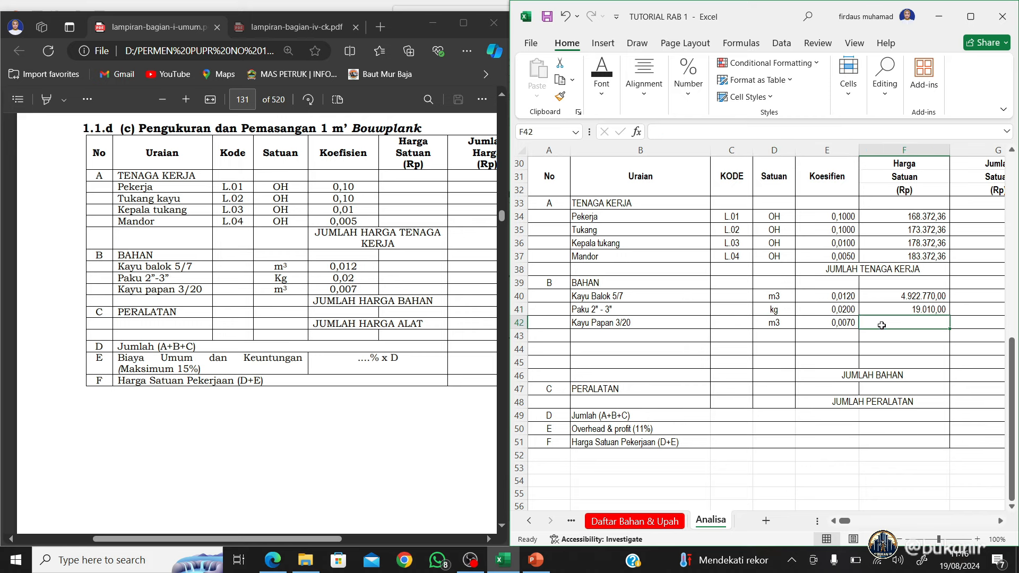
pyautogui.write('=')
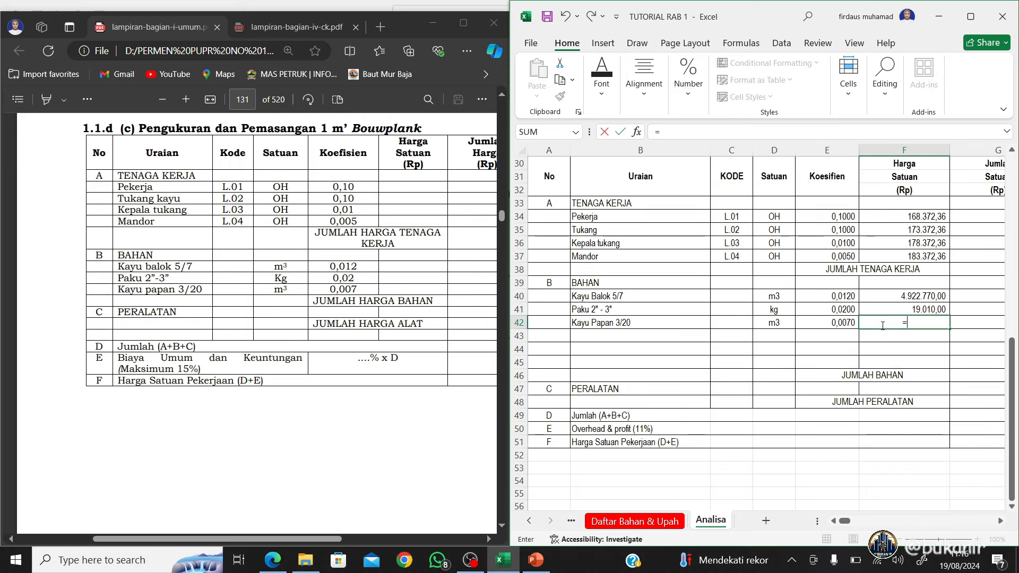
pyautogui.click(648, 521)
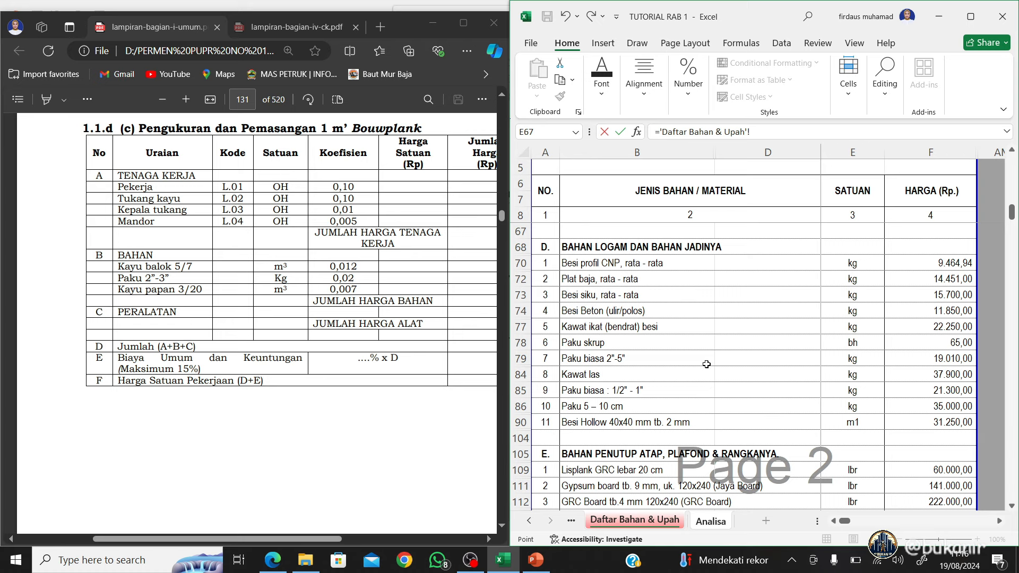
pyautogui.scroll(5, 690, 398)
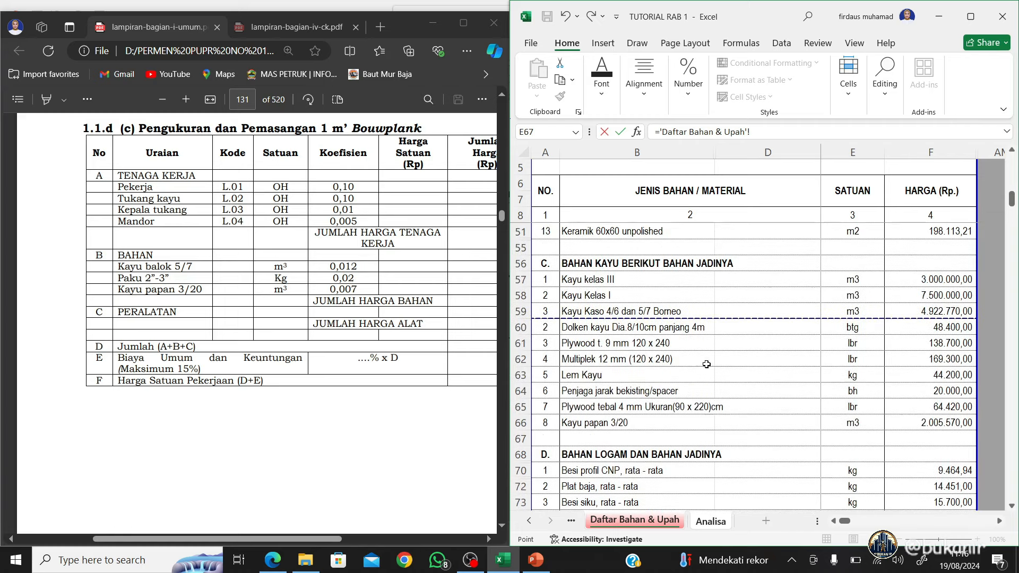
pyautogui.click(674, 421)
pyautogui.press('Right')
pyautogui.press('Right')
pyautogui.press('Right')
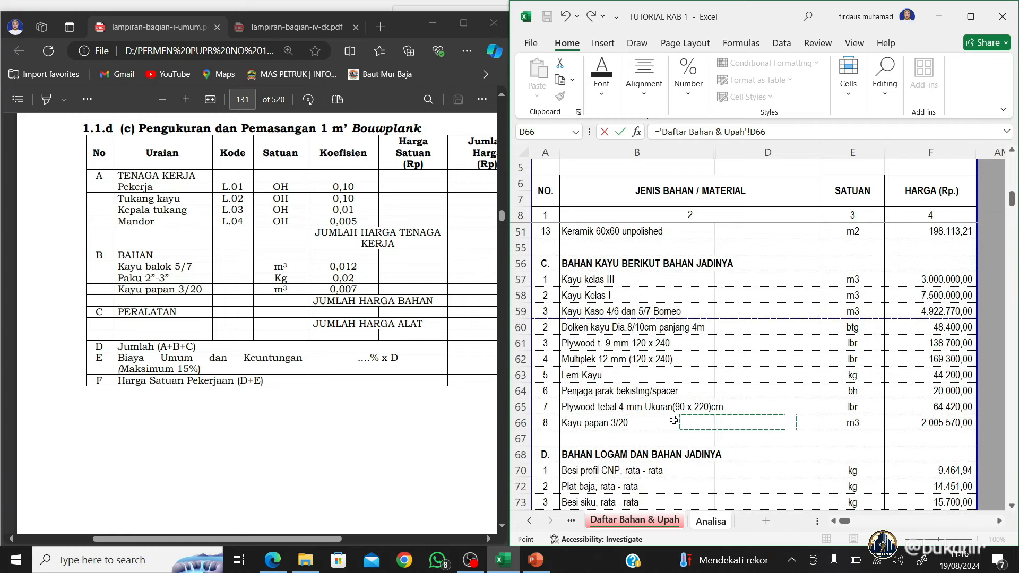
pyautogui.press('Return')
# Calculate the bouwplank material amounts in G40:G42 as coefficient times unit price, starting from =E40*F40
pyautogui.press('Up')
pyautogui.press('Up')
pyautogui.press('Up')
pyautogui.press('Right')
pyautogui.write('=')
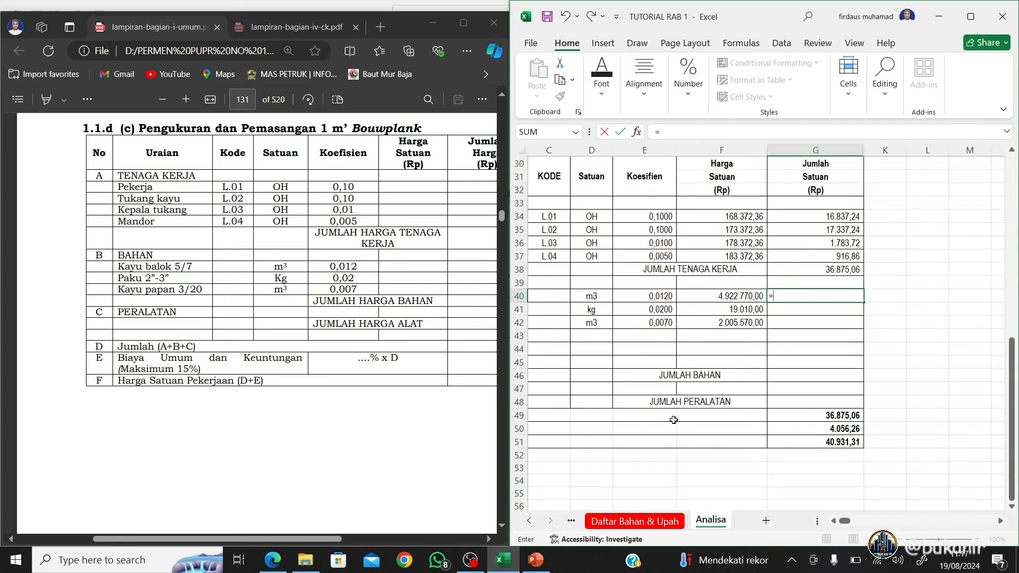
pyautogui.press('Left')
pyautogui.press('Left')
pyautogui.write('*')
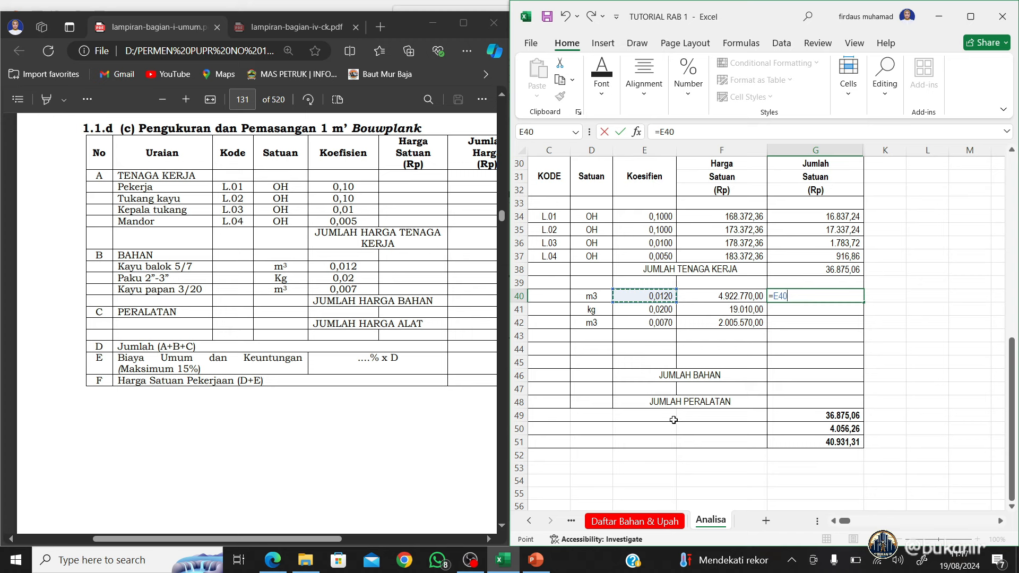
pyautogui.press('Left')
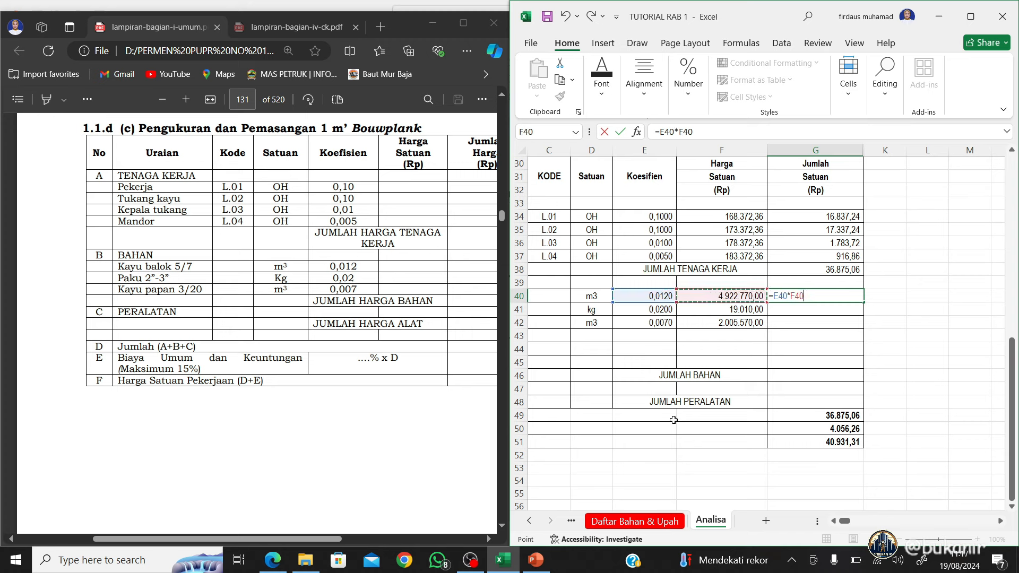
pyautogui.press('Return')
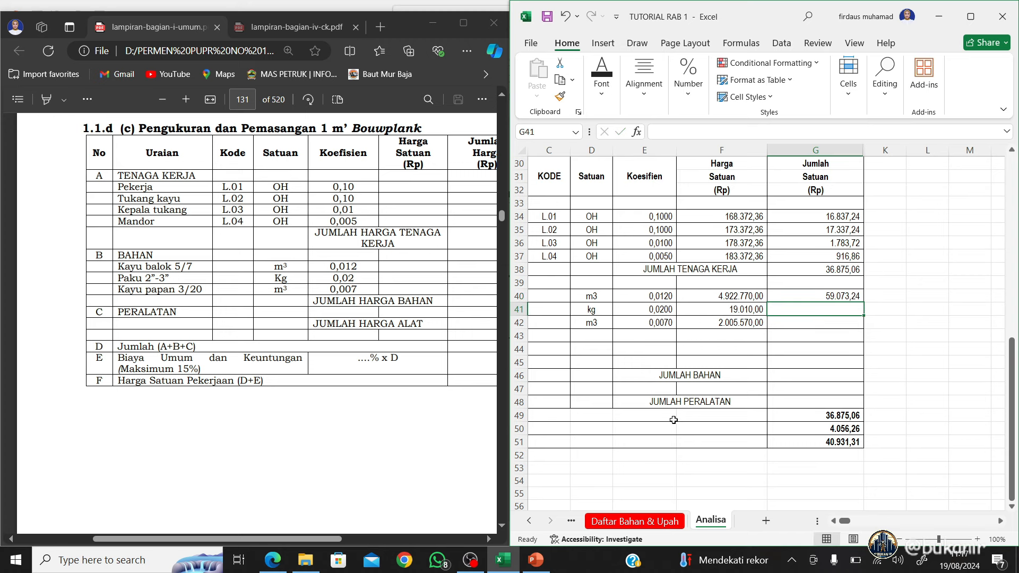
pyautogui.click(833, 297)
pyautogui.moveTo(864, 300); pyautogui.dragTo(862, 332)
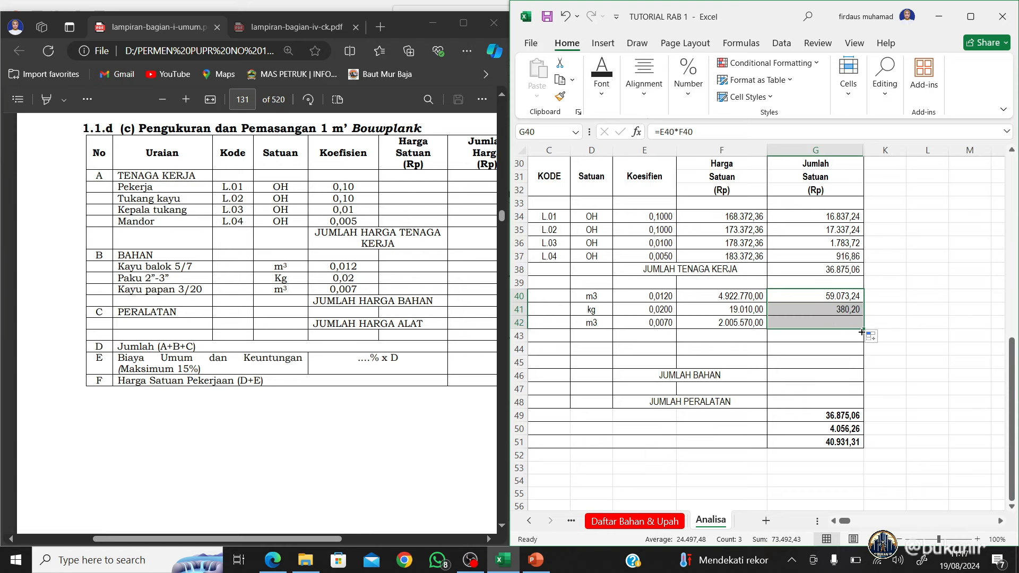
# Total the bouwplank material amounts for JUMLAH BAHAN in G46 with =SUM(G40:G45)
pyautogui.click(828, 376)
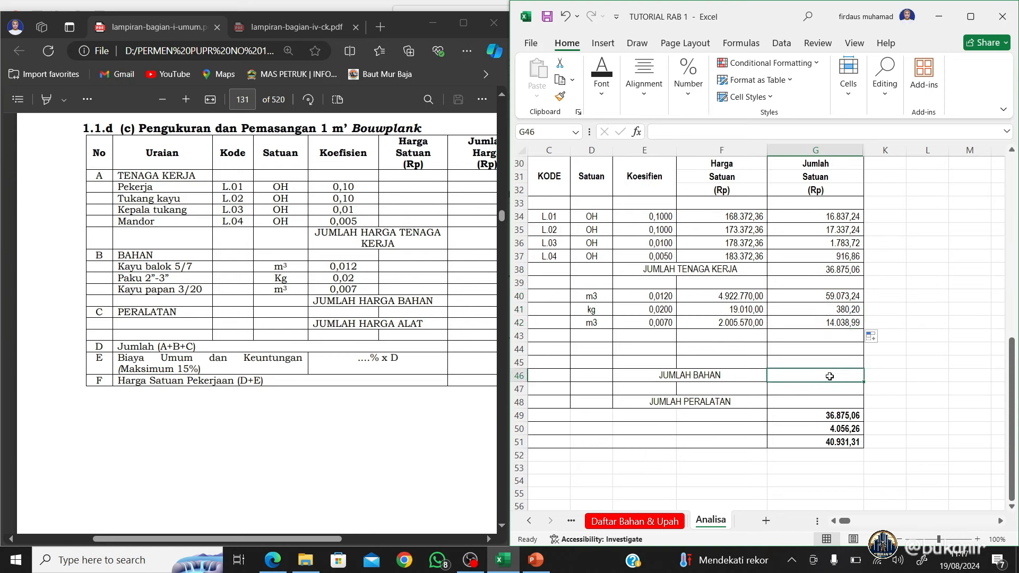
pyautogui.click(885, 80)
pyautogui.click(901, 128)
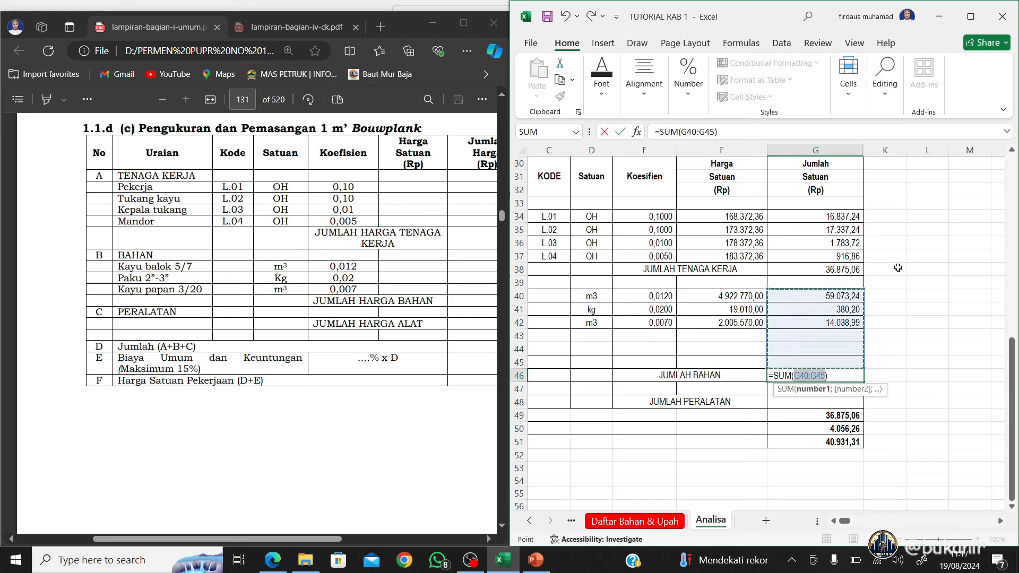
pyautogui.press('Return')
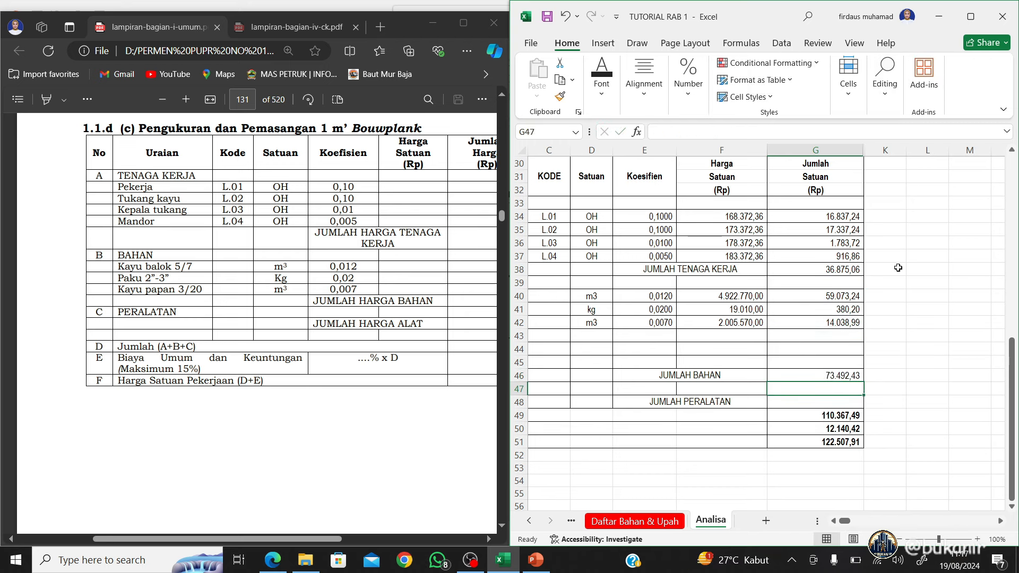
# Hide the empty material rows 43 to 45 of the bouwplank analysis
pyautogui.moveTo(519, 336); pyautogui.dragTo(519, 362)
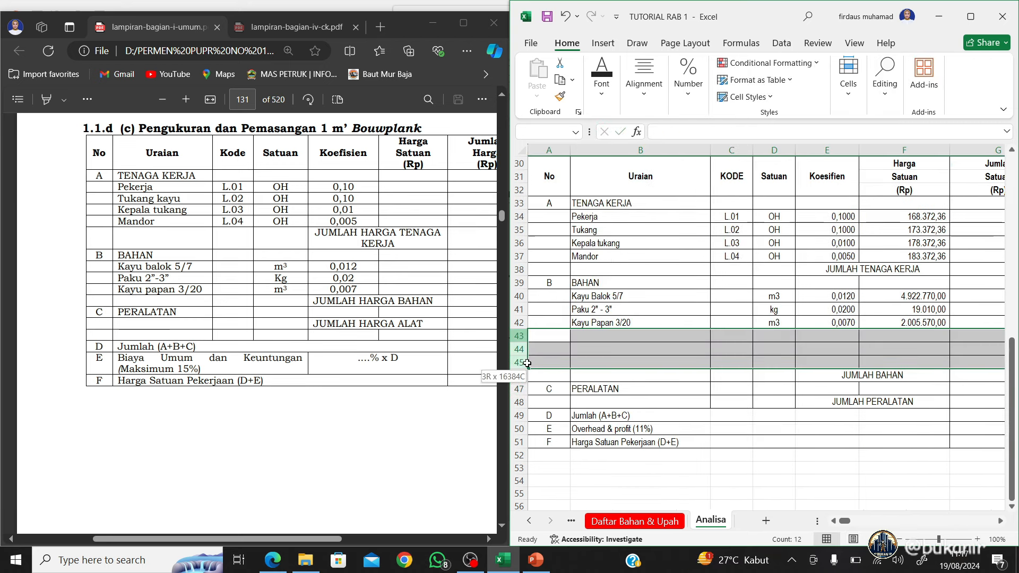
pyautogui.rightClick(520, 349)
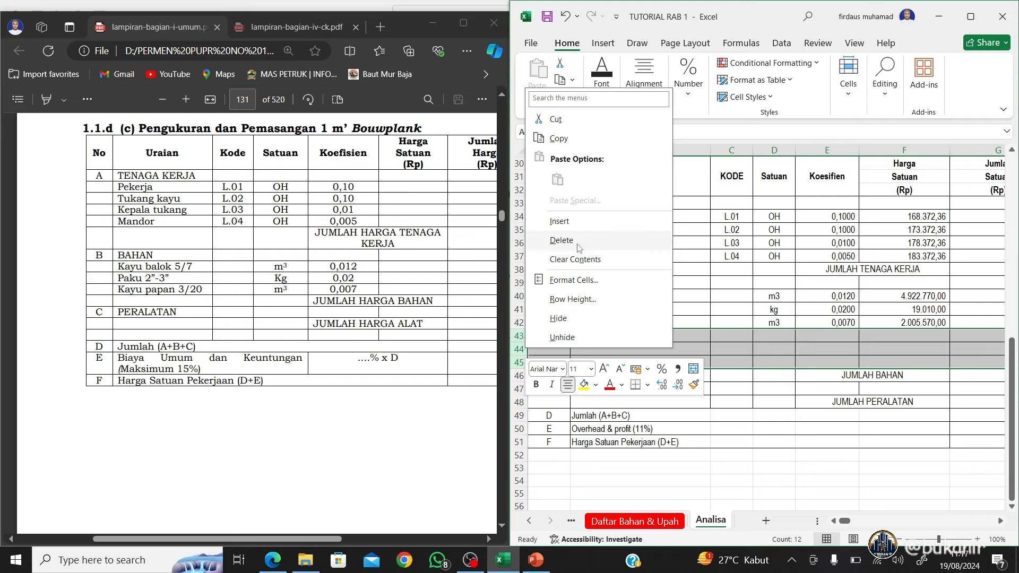
pyautogui.click(584, 318)
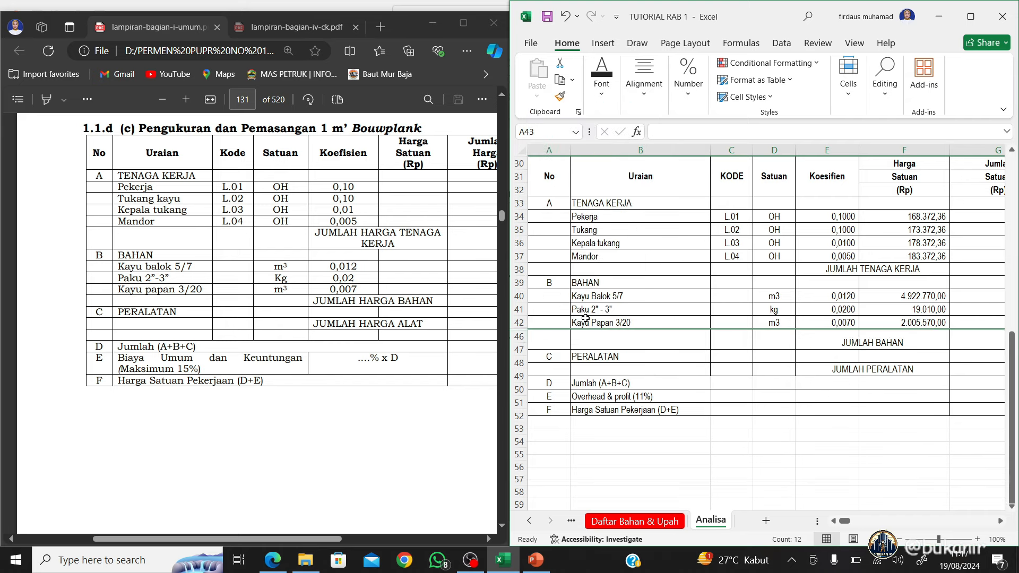
# Review the finished bouwplank analysis, including its Harga Satuan Pekerjaan (D+E) formula in G51
pyautogui.click(750, 430)
pyautogui.press('Right')
pyautogui.press('Right')
pyautogui.press('Right')
pyautogui.press('Right')
pyautogui.press('Right')
pyautogui.press('Right')
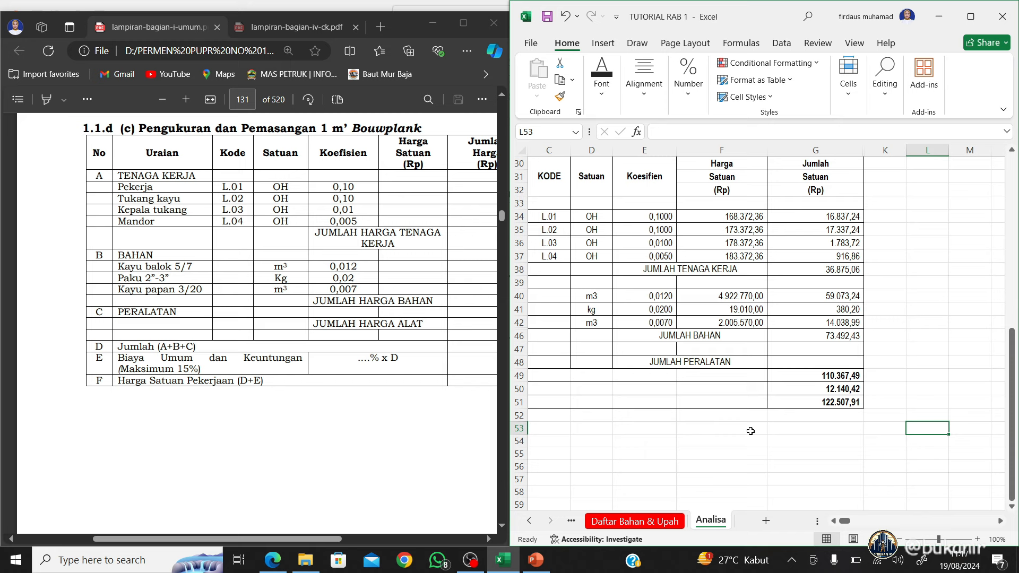
pyautogui.press('Left')
pyautogui.press('Up')
pyautogui.press('Up')
pyautogui.press('Left')
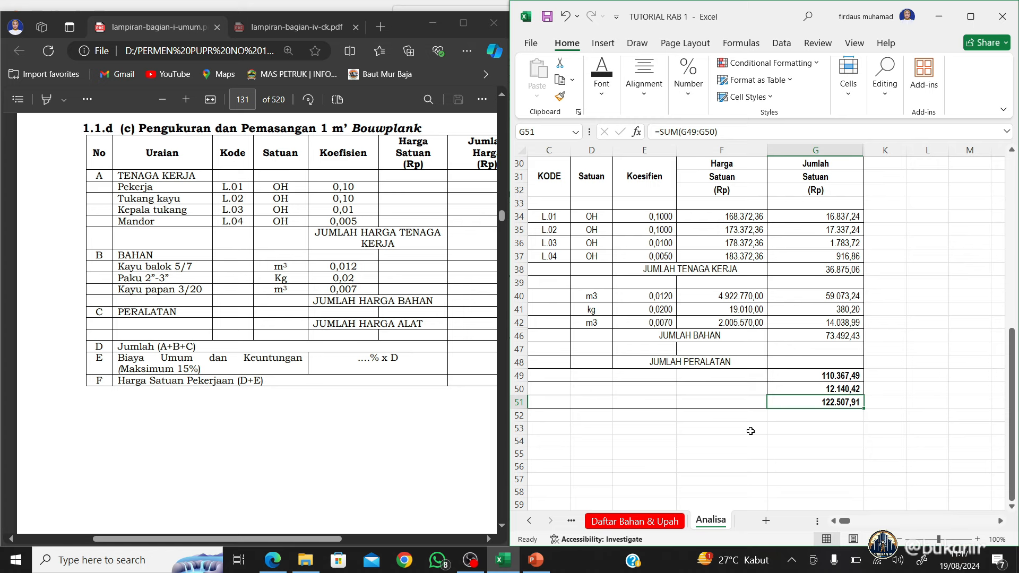
pyautogui.press('Left')
pyautogui.press('Left')
pyautogui.press('Left')
pyautogui.press('Left')
pyautogui.press('Left')
pyautogui.press('Left')
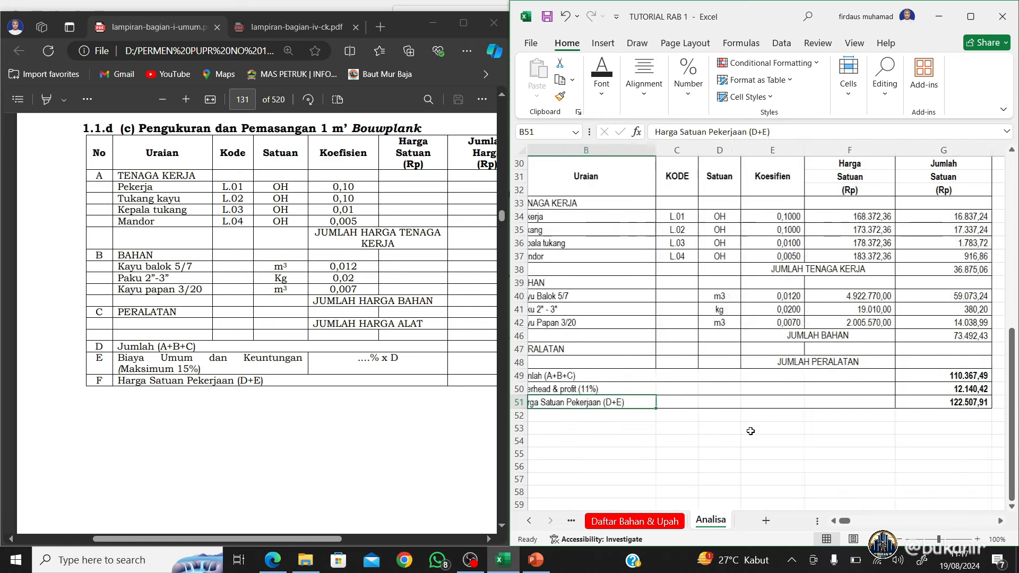
pyautogui.scroll(3, 751, 431)
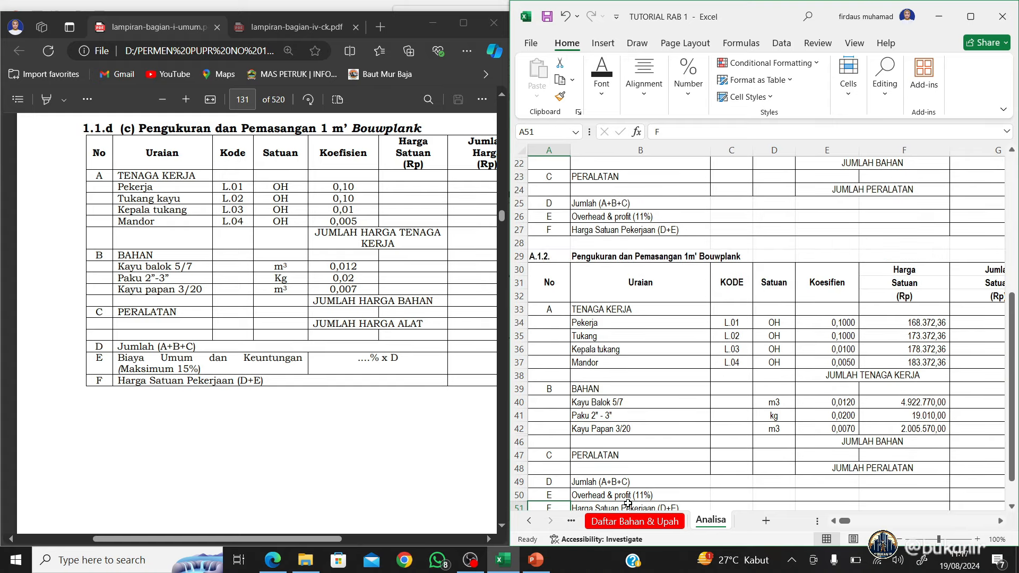
# Look up the first work item under PEKERJAAN TANAH on the RAB sheet
pyautogui.click(529, 522)
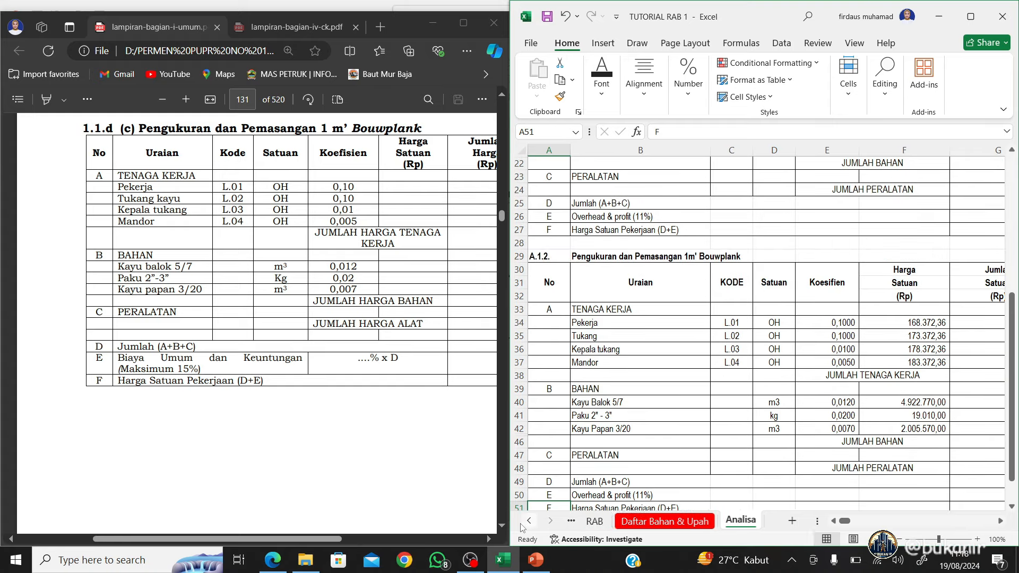
pyautogui.click(590, 525)
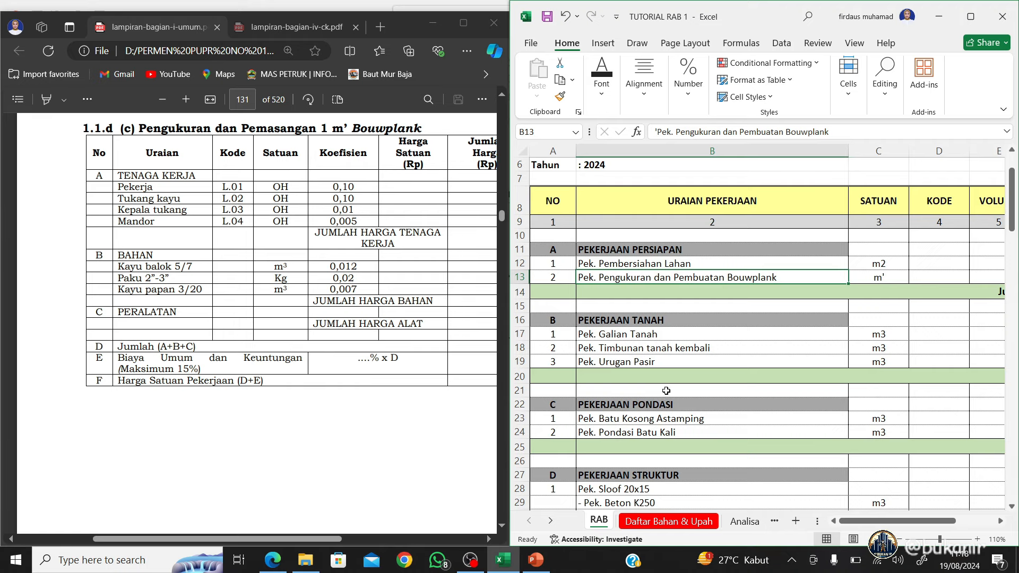
pyautogui.scroll(-2, 666, 391)
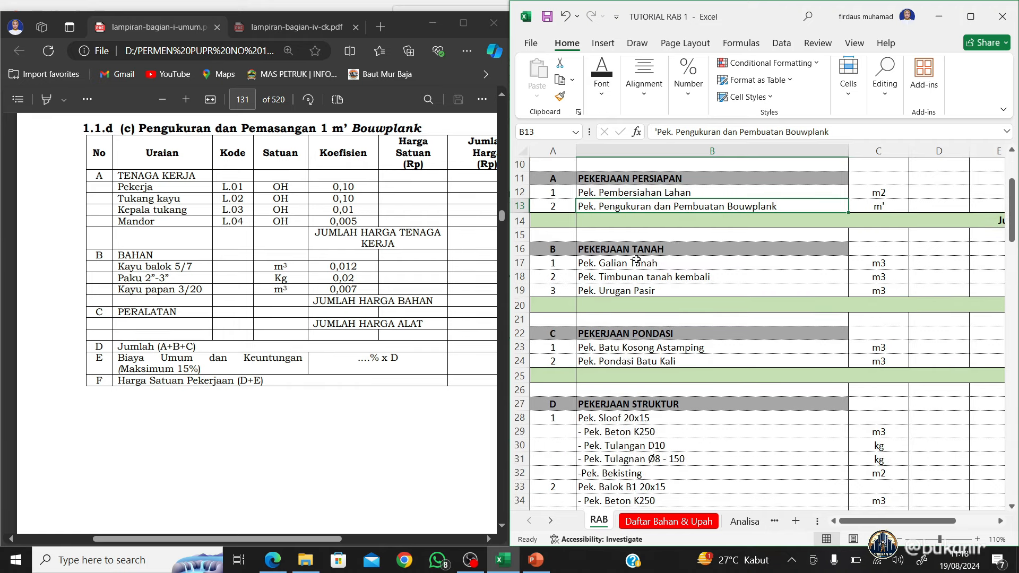
pyautogui.click(627, 260)
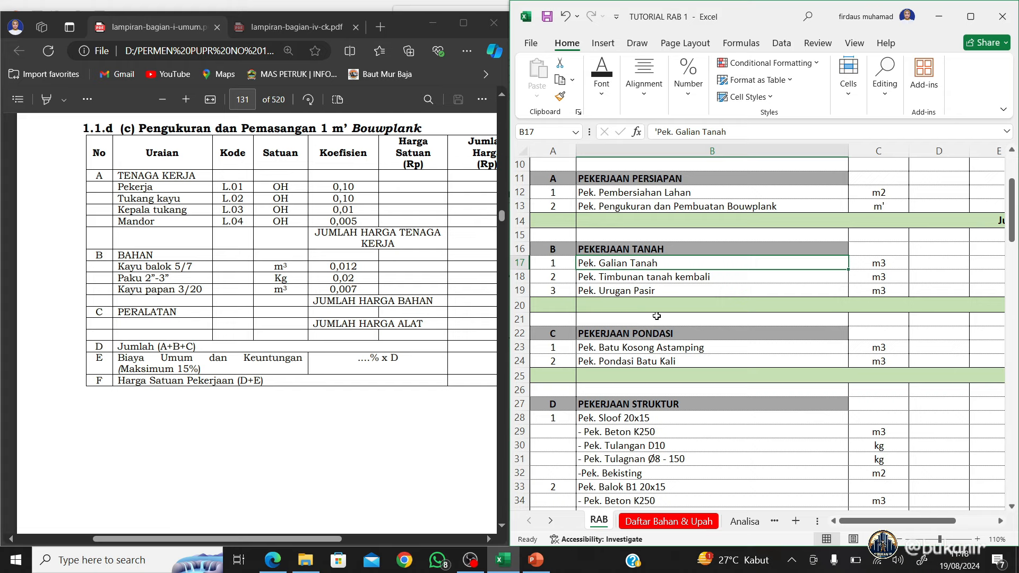
# Copy the bouwplank analysis in rows 29 to 51 of the Analisa sheet and insert the copied rows at row 53
pyautogui.click(750, 523)
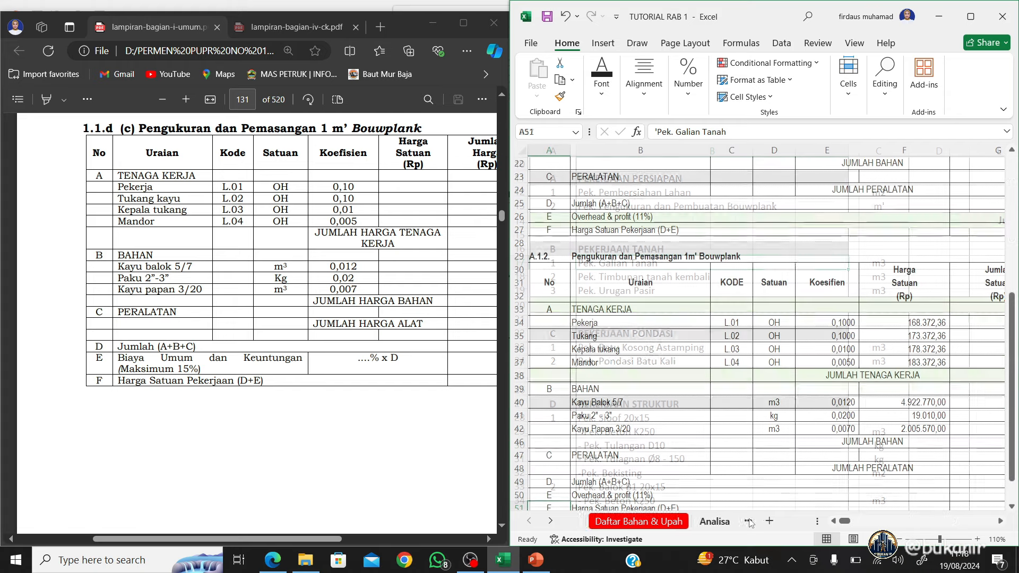
pyautogui.scroll(-2, 564, 237)
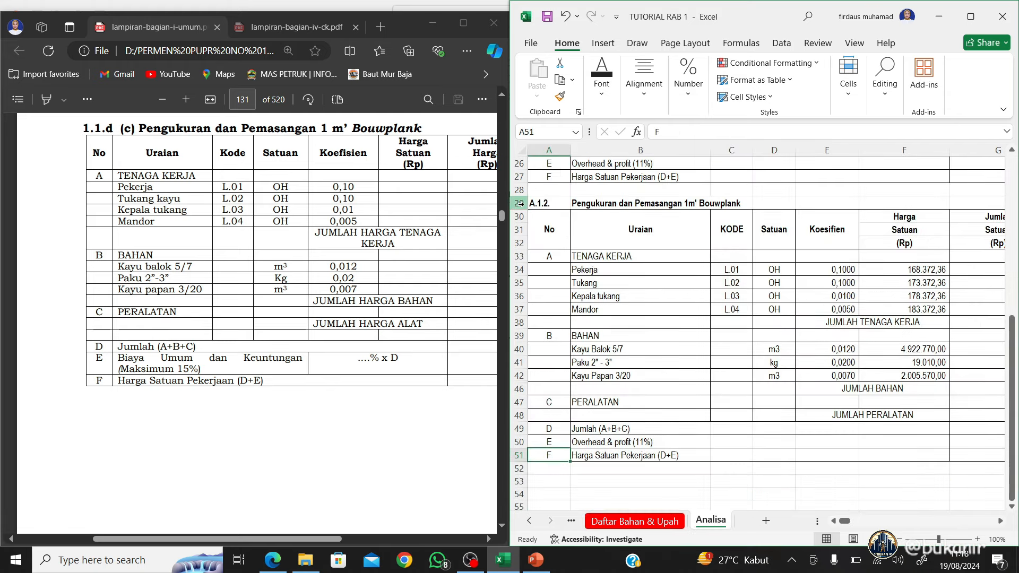
pyautogui.moveTo(519, 203); pyautogui.dragTo(565, 456)
pyautogui.hotkey('ctrl', 'c')
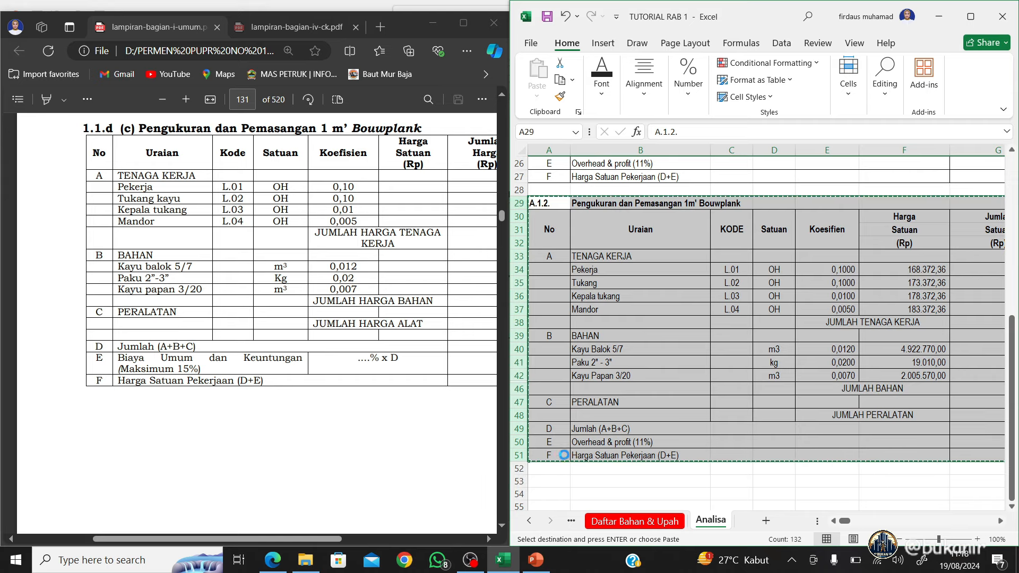
pyautogui.click(522, 480)
pyautogui.rightClick(521, 480)
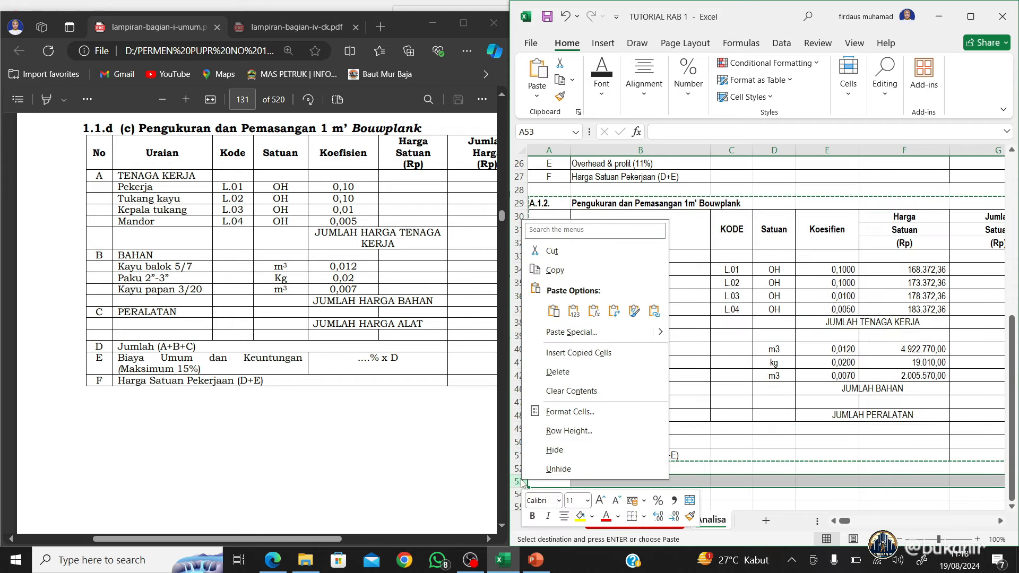
pyautogui.click(587, 351)
pyautogui.scroll(-5, 600, 319)
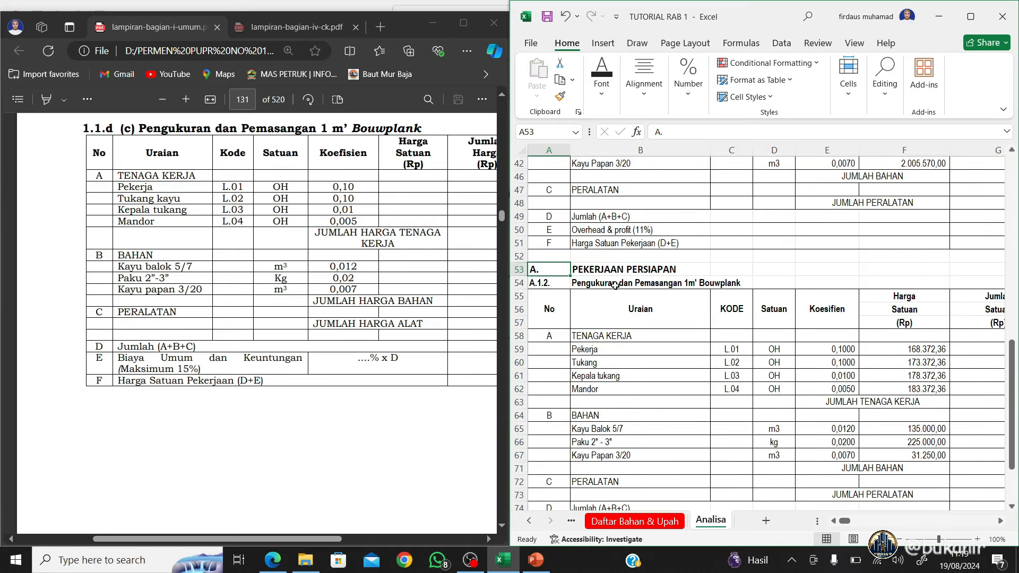
# Change the copied section heading in row 53 to B. PEKERJAAN TANAH and the item code below it to B.1.1
pyautogui.write('B')
pyautogui.press('Tab')
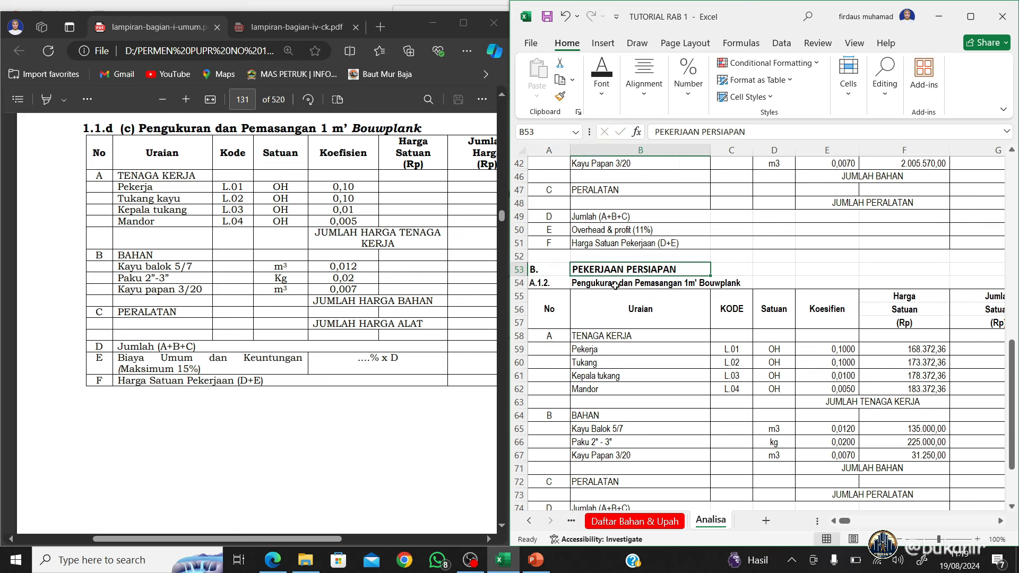
pyautogui.click(768, 135)
pyautogui.press('BackSpace')
pyautogui.press('BackSpace')
pyautogui.press('BackSpace')
pyautogui.press('BackSpace')
pyautogui.press('BackSpace')
pyautogui.press('BackSpace')
pyautogui.press('BackSpace')
pyautogui.press('BackSpace')
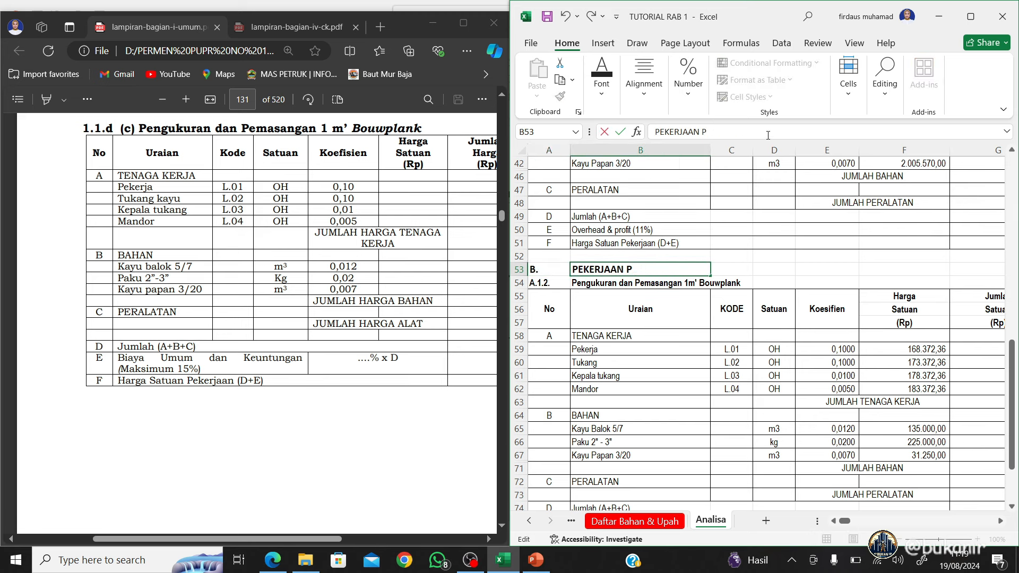
pyautogui.press('BackSpace')
pyautogui.write('t')
pyautogui.write('Tanah')
pyautogui.press('Return')
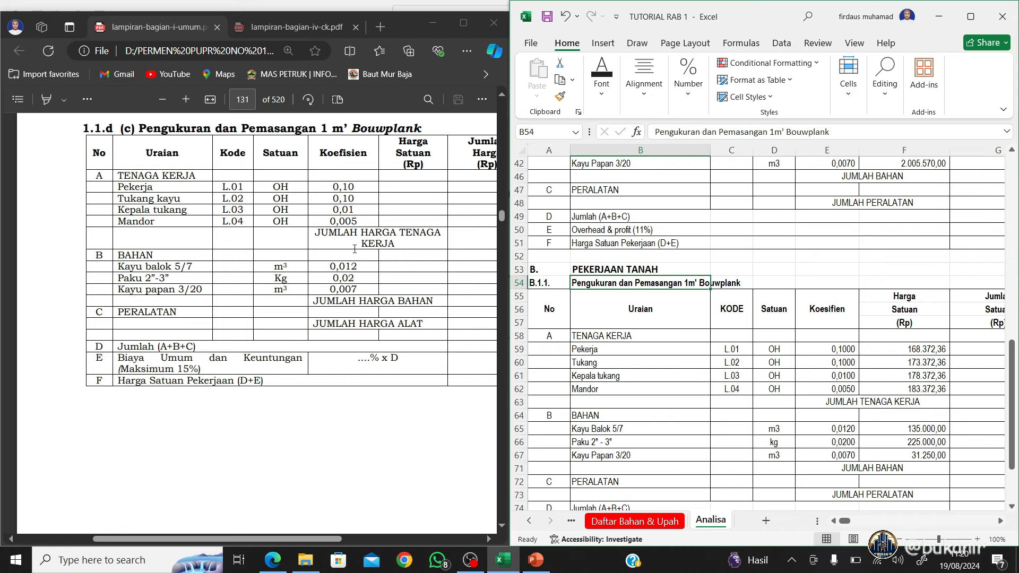
# Find section 1.7.1.a in the regulation PDF, covering excavation of 1 m³ of ordinary soil up to 1 m deep
pyautogui.scroll(-10, 322, 228)
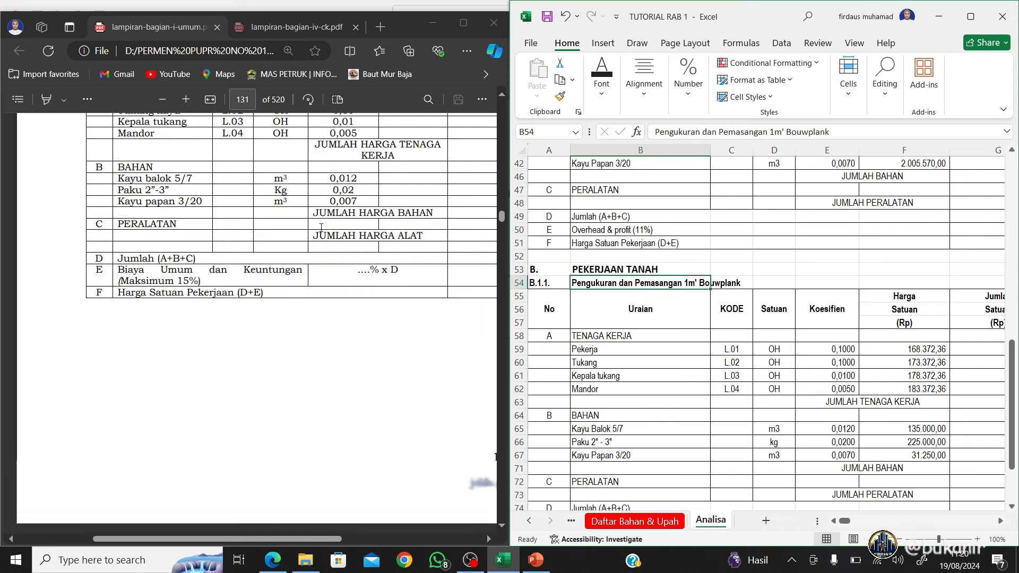
pyautogui.scroll(-10, 321, 227)
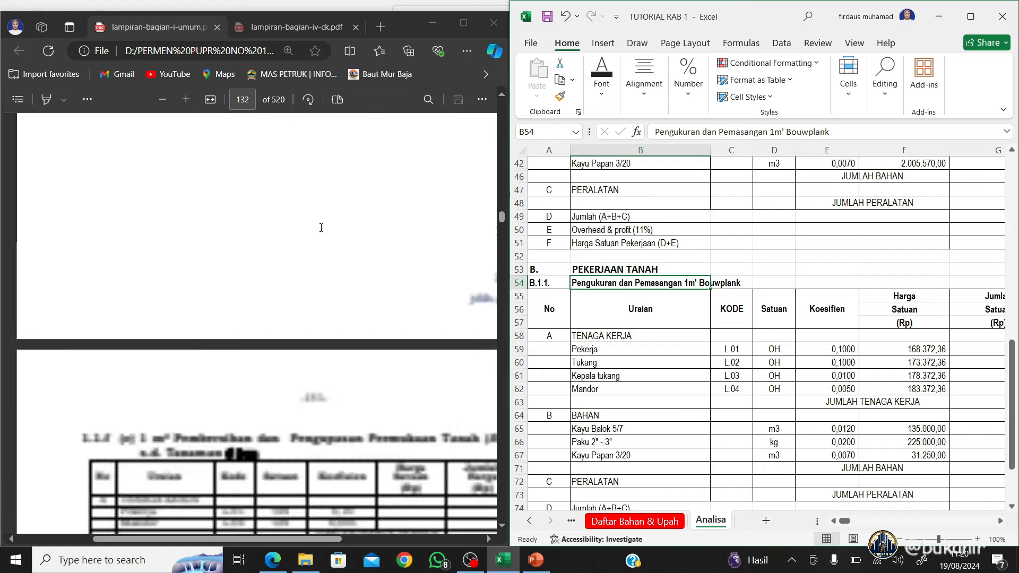
pyautogui.scroll(-10, 321, 227)
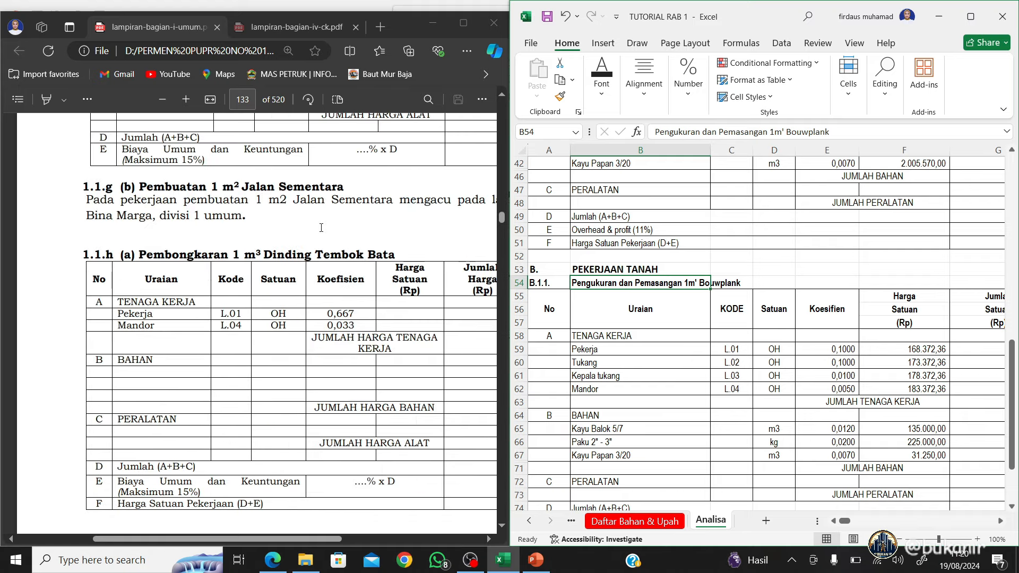
pyautogui.scroll(-5, 321, 228)
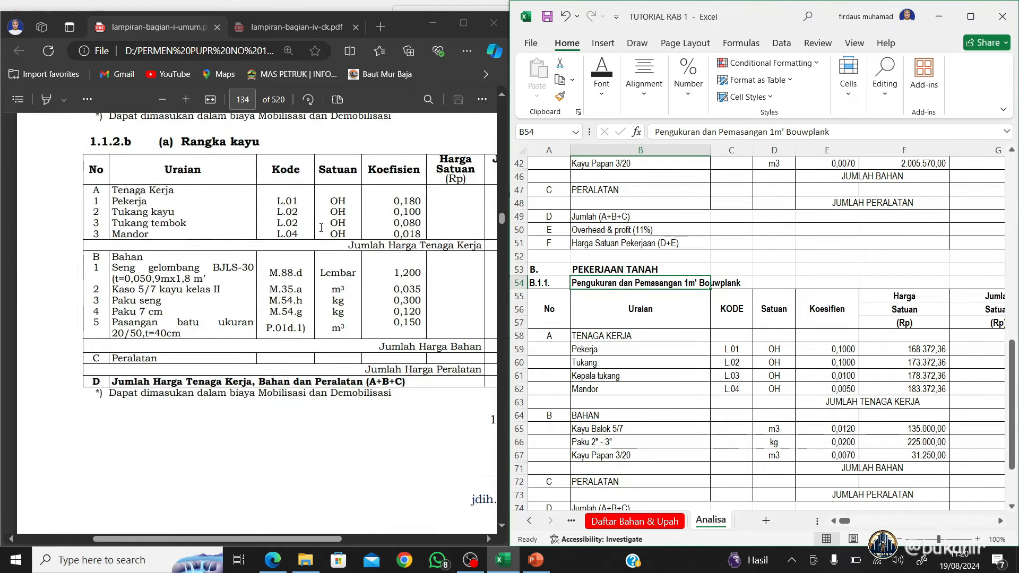
pyautogui.scroll(-3, 321, 228)
pyautogui.scroll(-5, 321, 227)
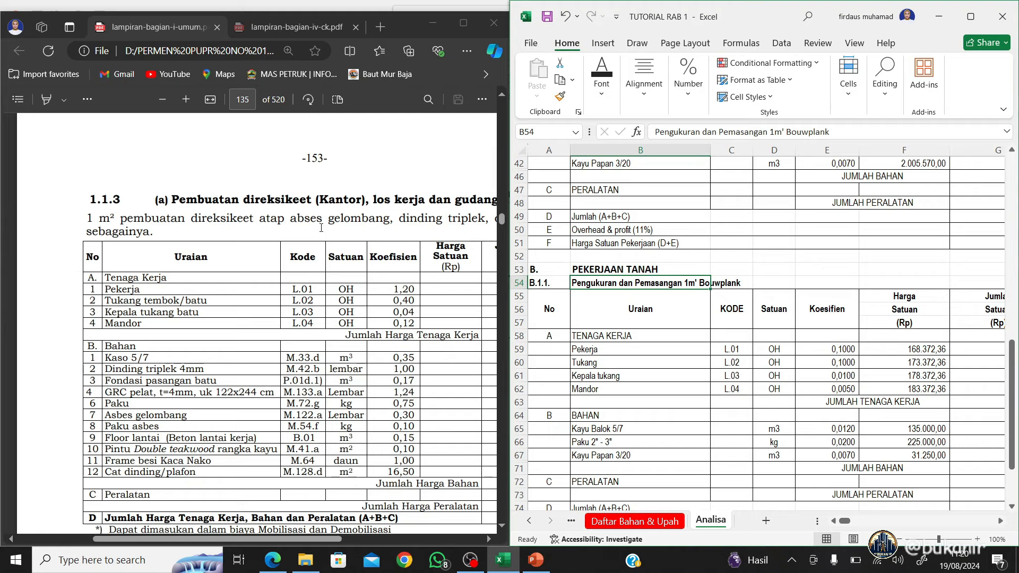
pyautogui.scroll(-5, 321, 228)
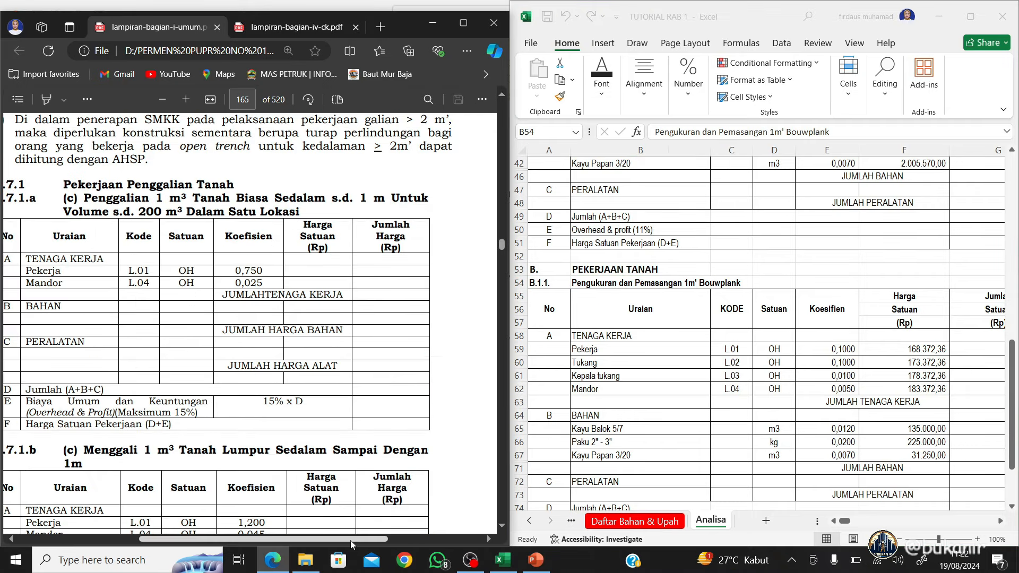
pyautogui.moveTo(351, 537); pyautogui.dragTo(344, 537)
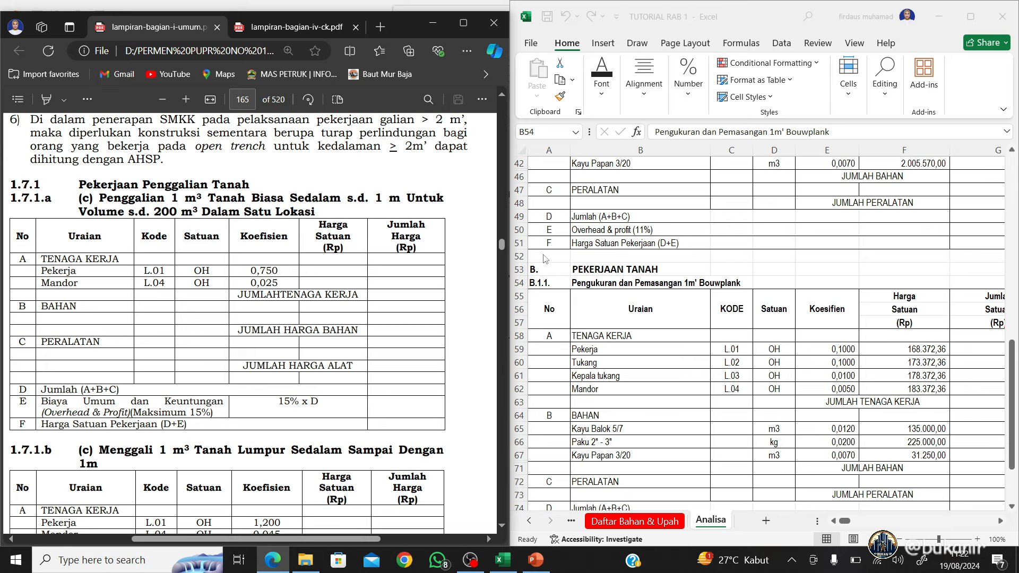
# Retitle item B.1.1. in B54 as "Penggalian 1 m3 Tanah Biasa Sedalam s.d. 1 m untuk Volume s.d. 200 m3 Dalam Satu Lokasi"
pyautogui.click(595, 281)
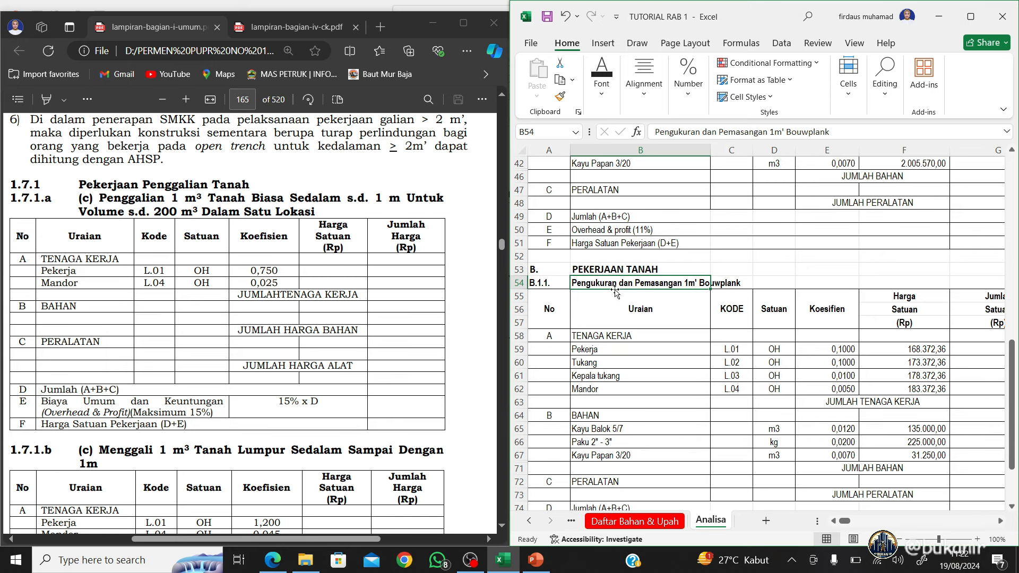
pyautogui.write('Peng')
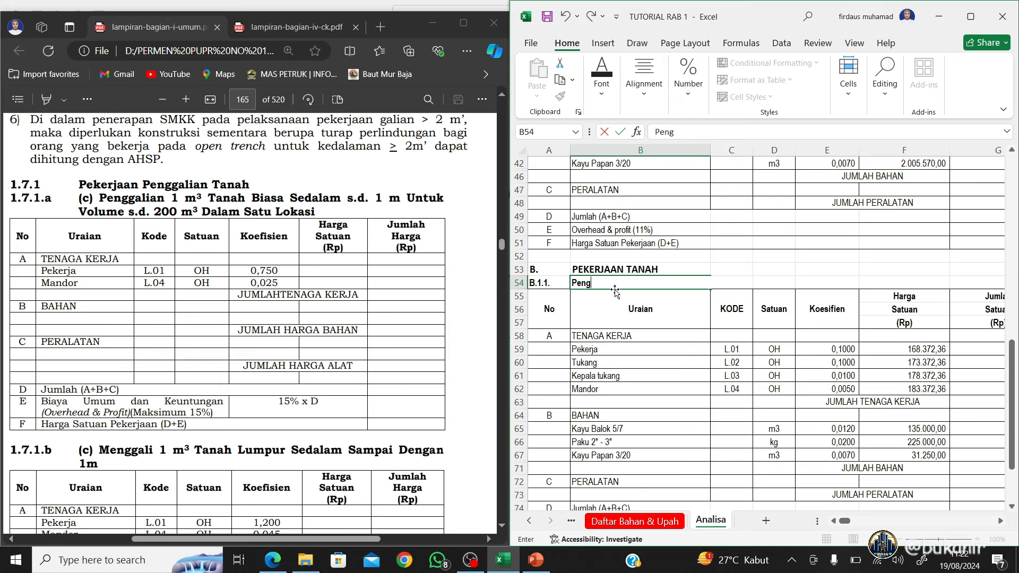
pyautogui.write('galian 1 m3 Tanah')
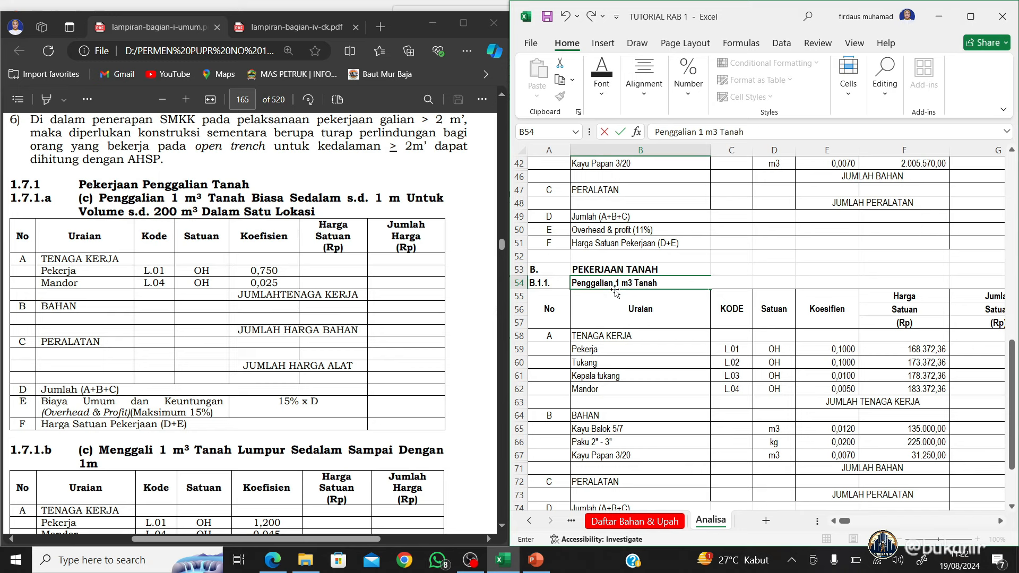
pyautogui.write(' Biasa Sedalam')
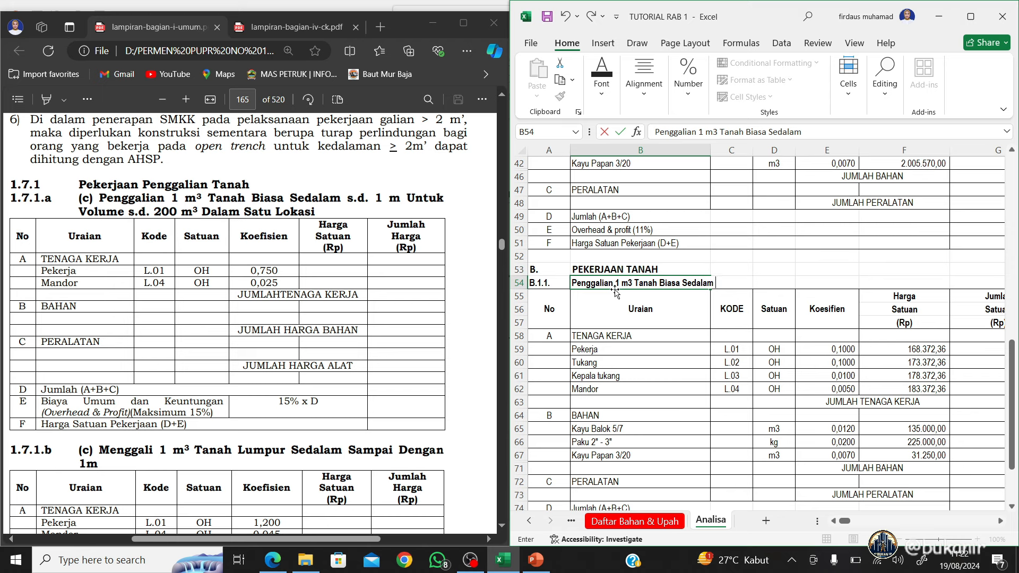
pyautogui.write(' s.d. 1 m untuk Volume')
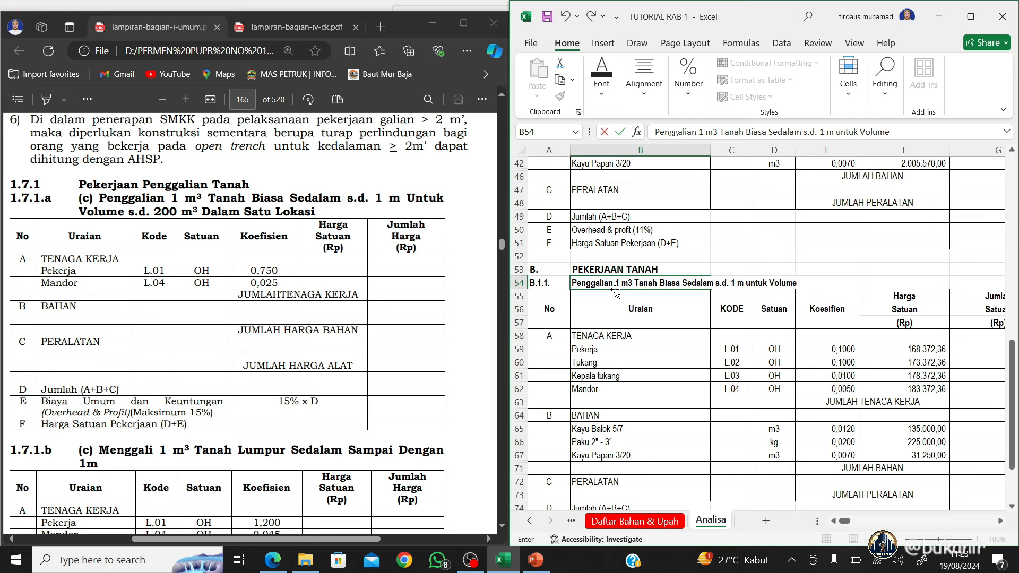
pyautogui.write(' s.d.')
pyautogui.write(' 200 m3 Dalam Sa')
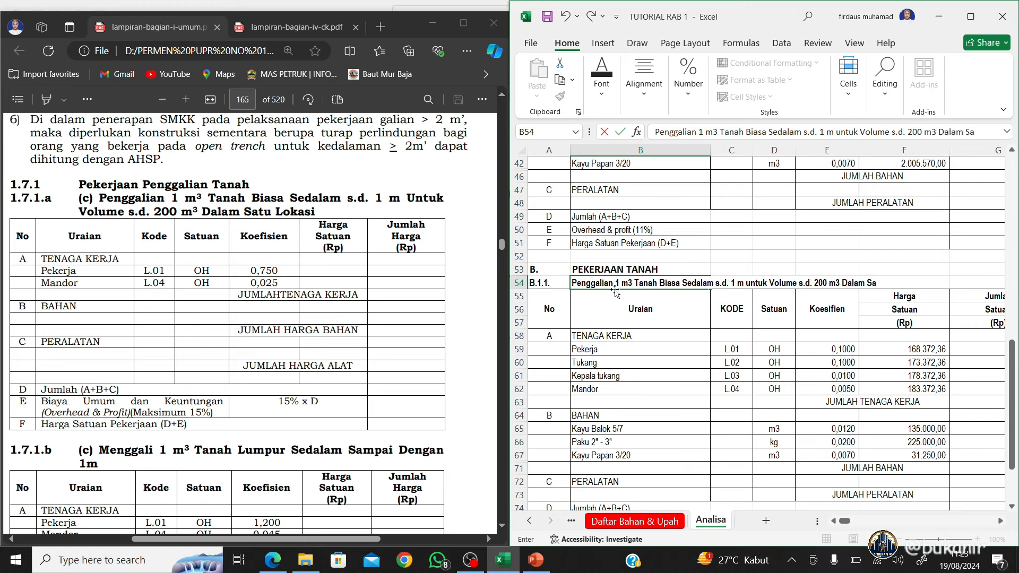
pyautogui.write('tu Lokasi')
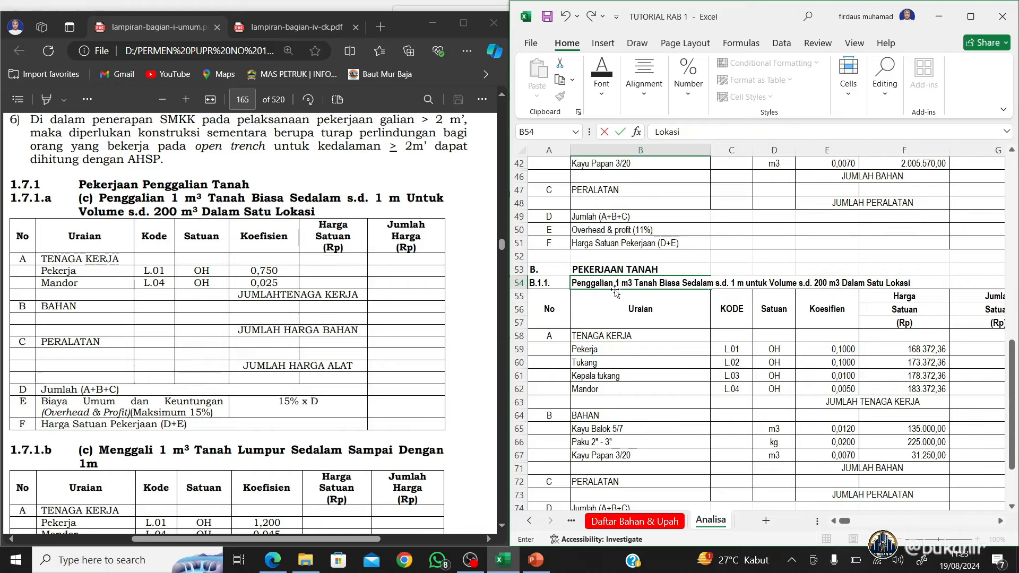
pyautogui.press('Return')
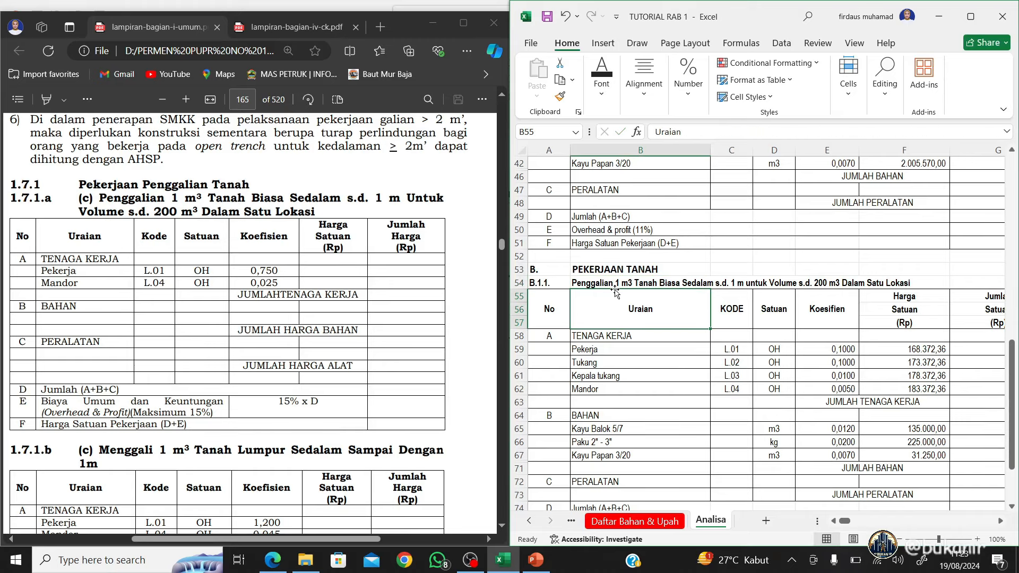
# Clear the Tukang and Kepala tukang coefficients in E60:E61 of the B.1.1. excavation analysis
pyautogui.scroll(-3, 615, 292)
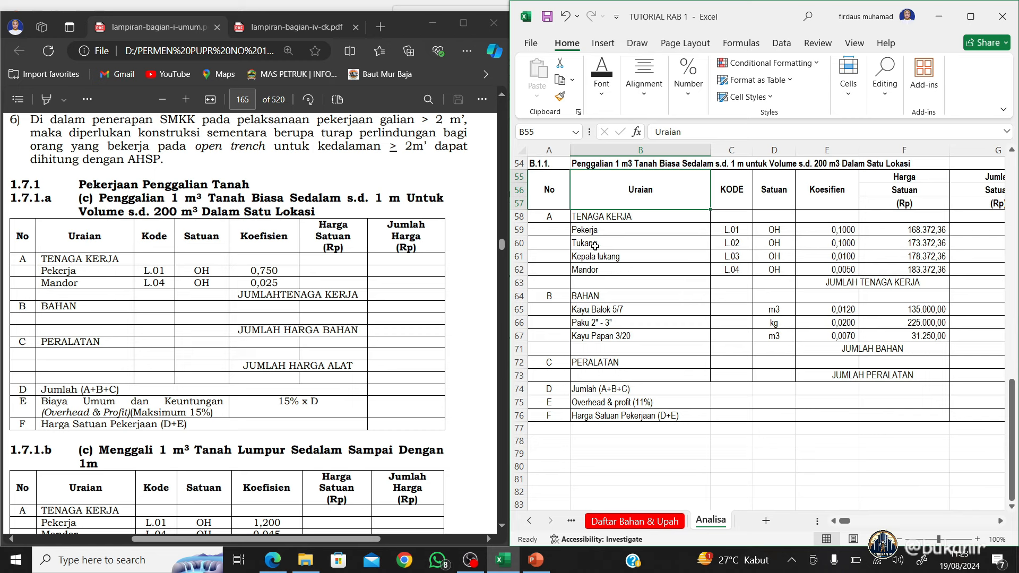
pyautogui.click(597, 231)
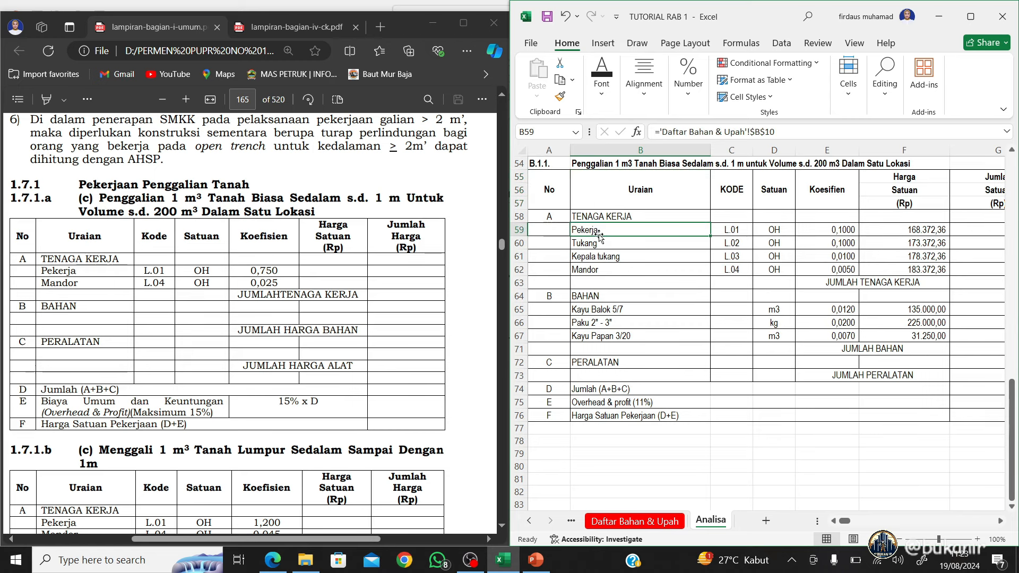
pyautogui.moveTo(835, 243); pyautogui.dragTo(830, 256)
pyautogui.press('Delete')
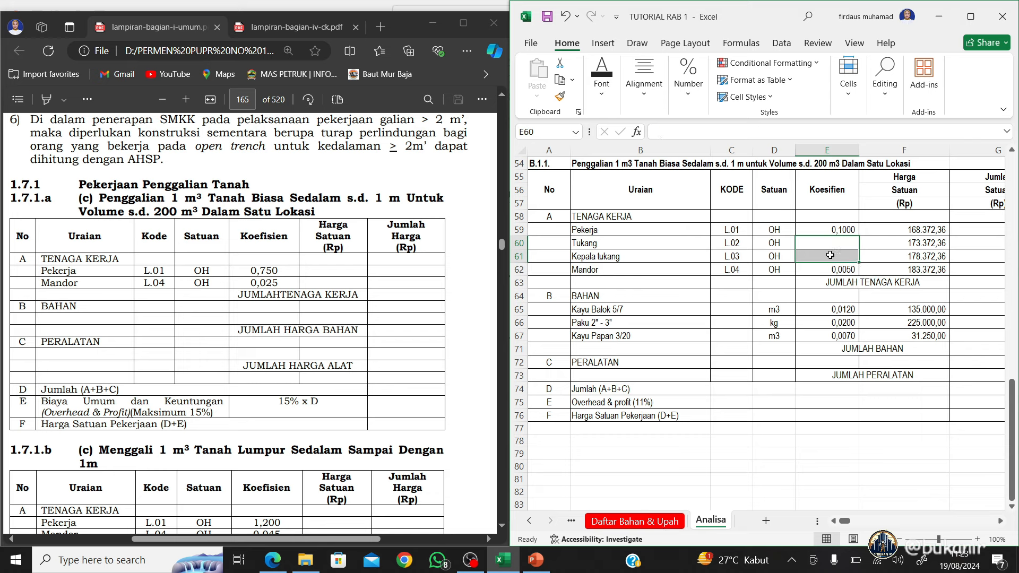
# Set the B.1.1. labour coefficients to 0,75 for Pekerja and 0,025 for Mandor
pyautogui.click(835, 230)
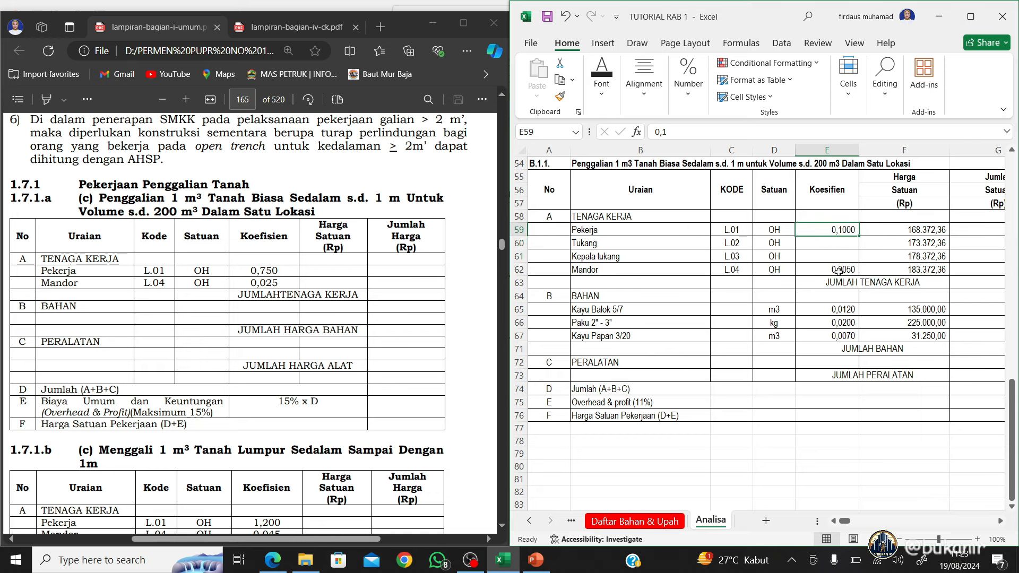
pyautogui.write('0')
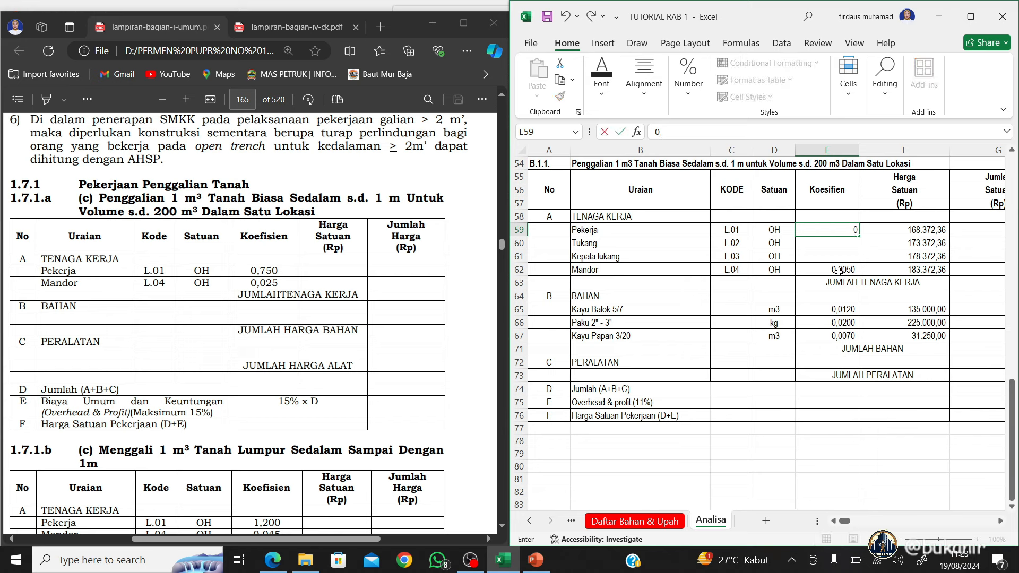
pyautogui.write(',75')
pyautogui.press('Return')
pyautogui.click(838, 271)
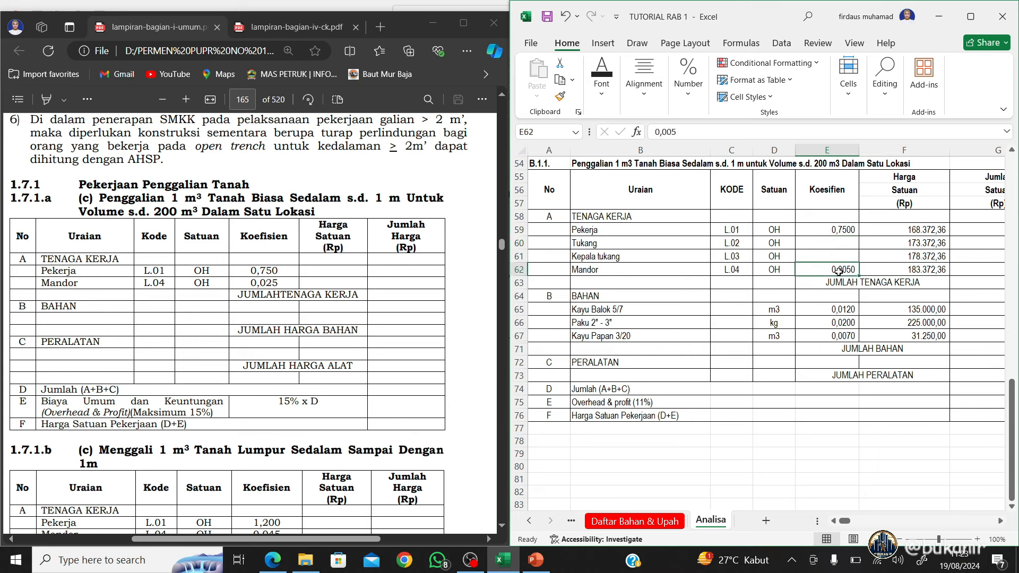
pyautogui.write('0,025')
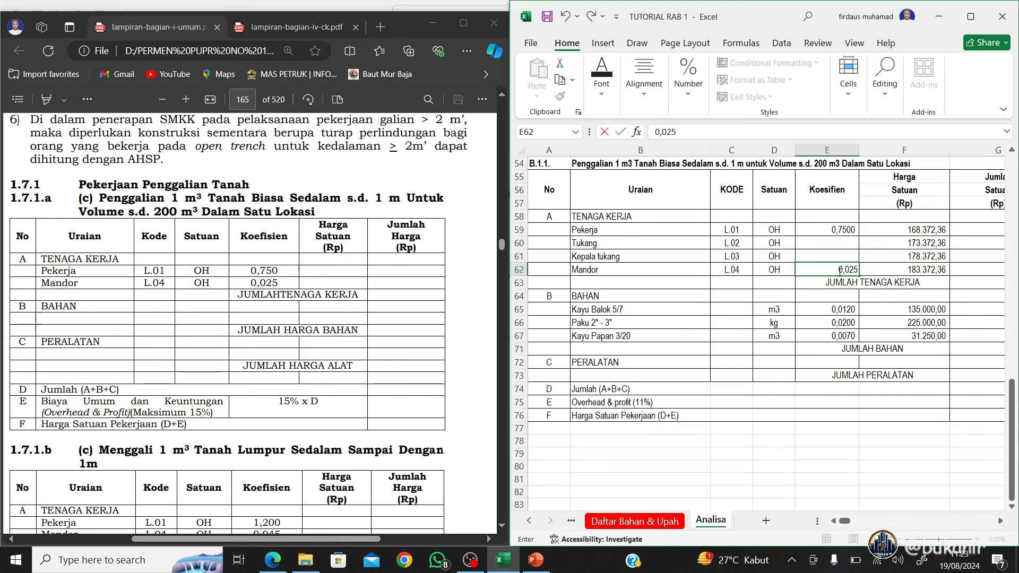
pyautogui.press('Return')
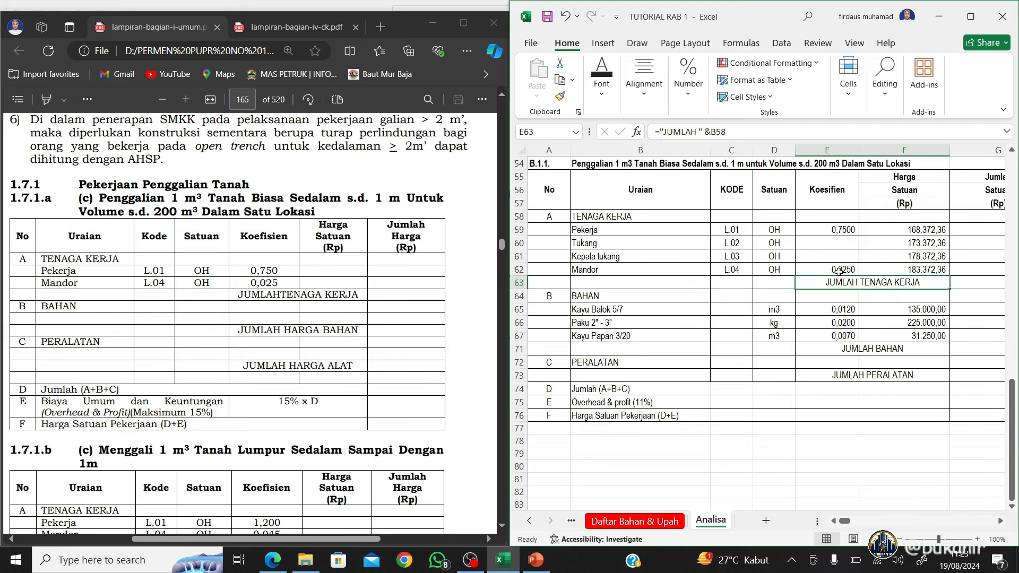
# Hide the unused Tukang and Kepala tukang rows 60 and 61
pyautogui.moveTo(518, 243); pyautogui.dragTo(516, 261)
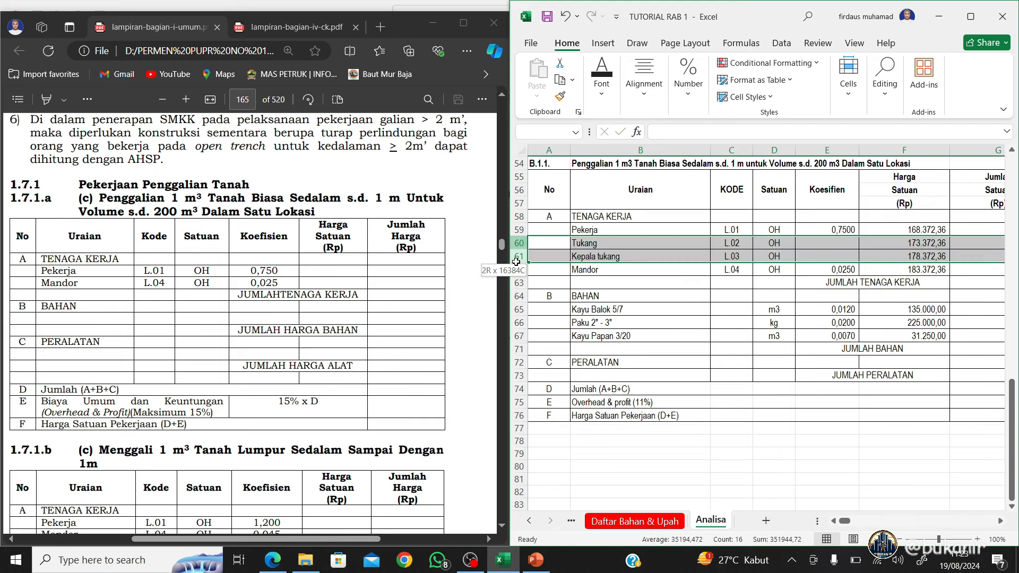
pyautogui.rightClick(519, 255)
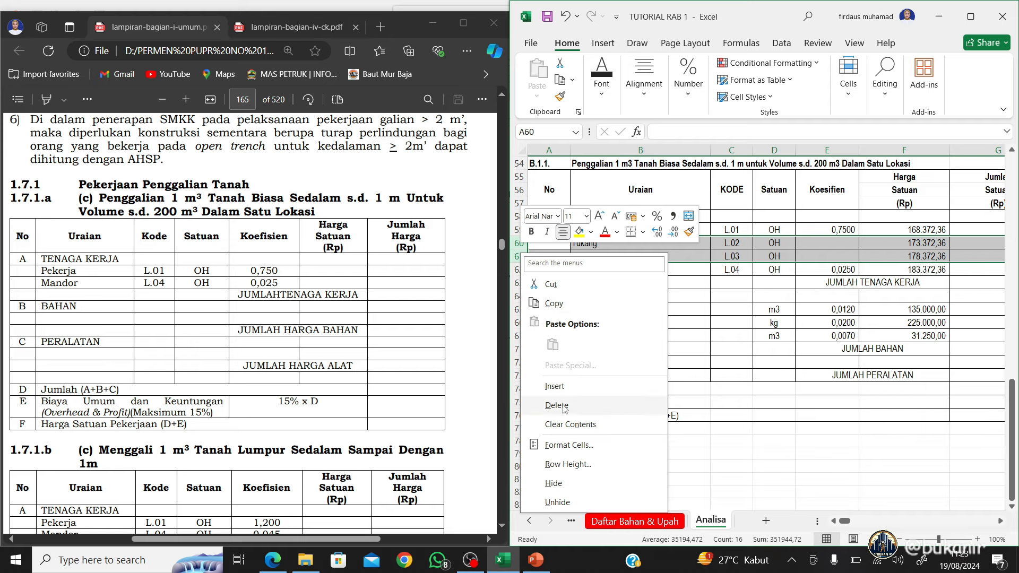
pyautogui.click(570, 483)
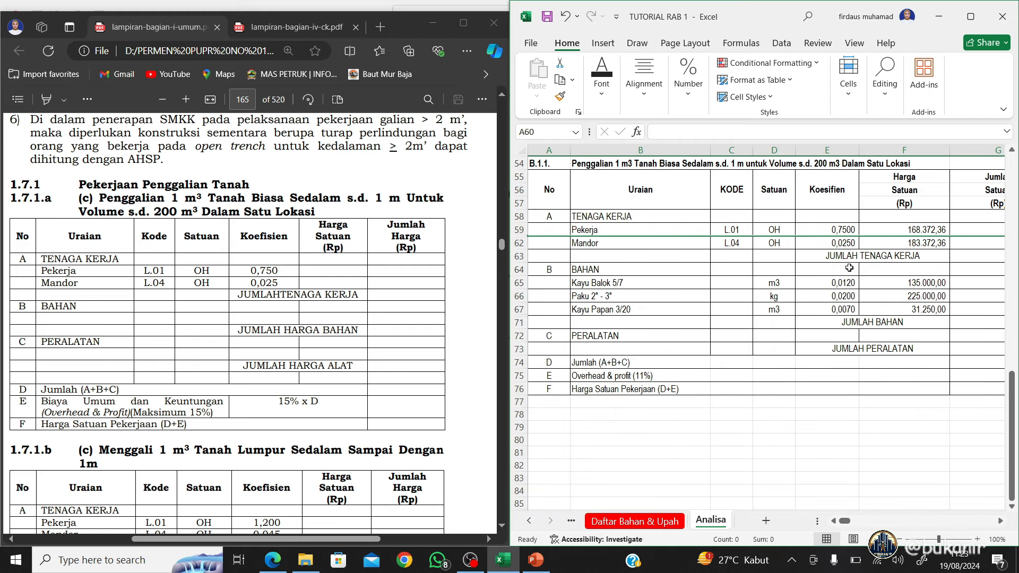
# Check the unit price and amount of the Pekerja row in the excavation analysis
pyautogui.click(882, 232)
pyautogui.press('Right')
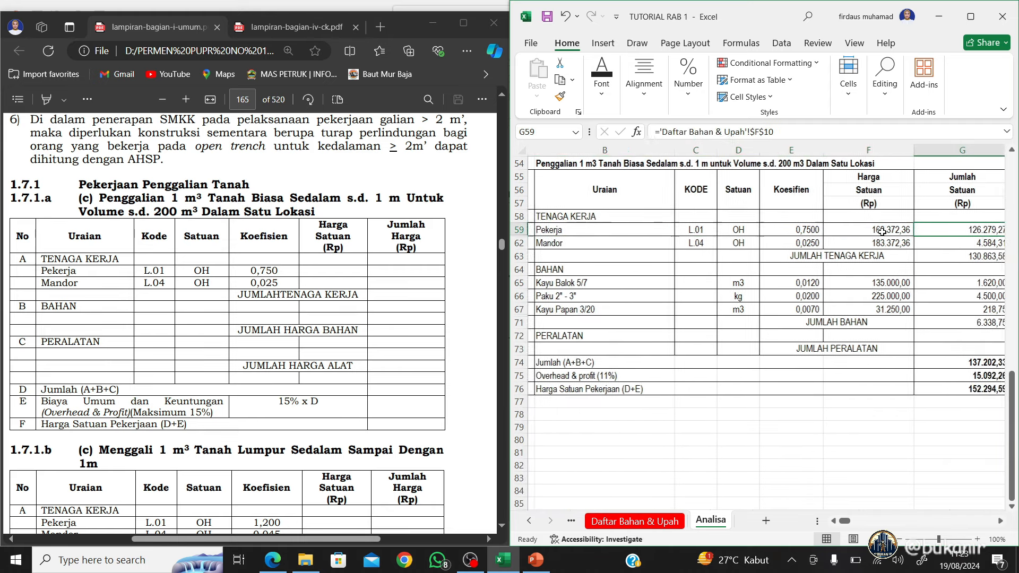
pyautogui.press('Left')
pyautogui.press('Left')
pyautogui.press('Left')
pyautogui.press('Left')
pyautogui.press('Left')
pyautogui.press('Left')
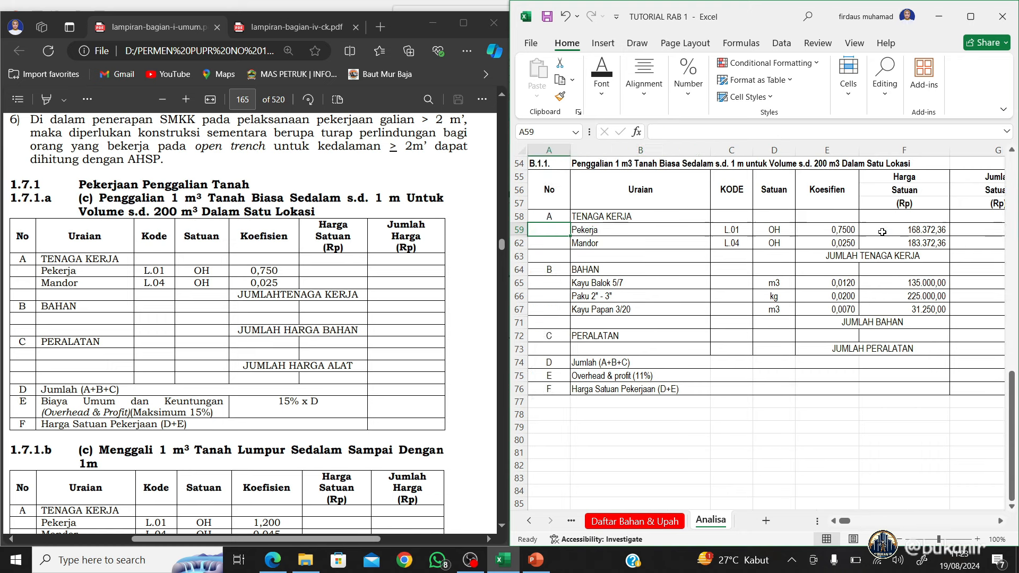
# Clear the coefficients of Kayu Balok 5/7, Paku 2" - 3" and Kayu Papan 3/20 in E65:E67
pyautogui.scroll(-1, 850, 287)
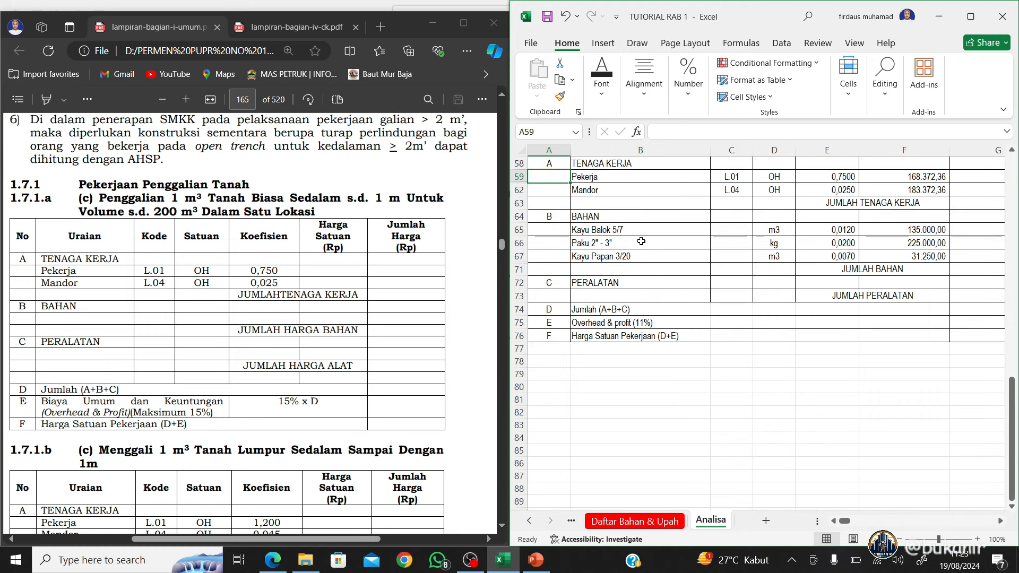
pyautogui.moveTo(827, 230); pyautogui.dragTo(831, 254)
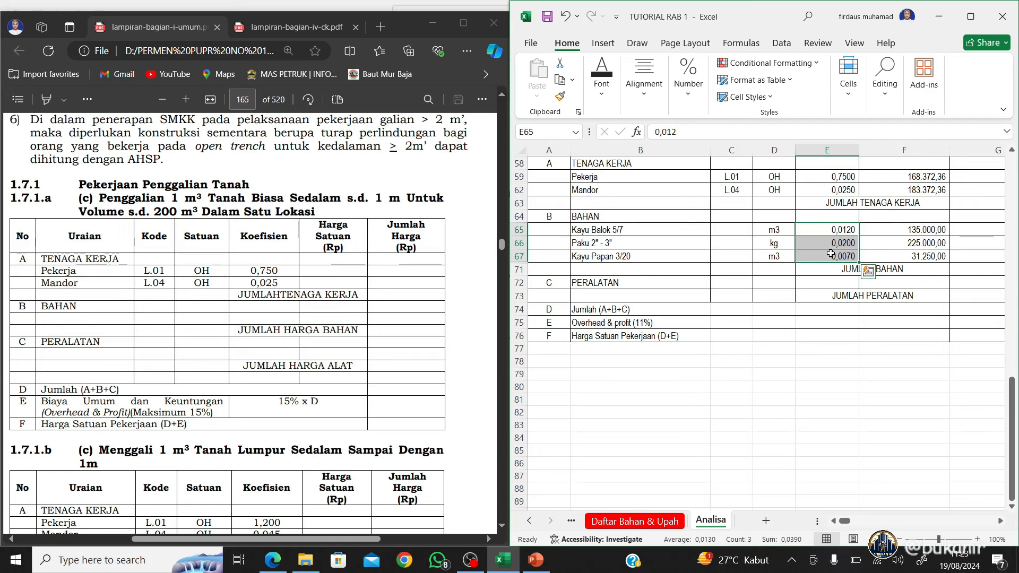
pyautogui.press('Delete')
# Hide the unused material rows 65 to 67 for Kayu Balok, Paku and Kayu Papan in the B.1.1. analysis
pyautogui.click(651, 248)
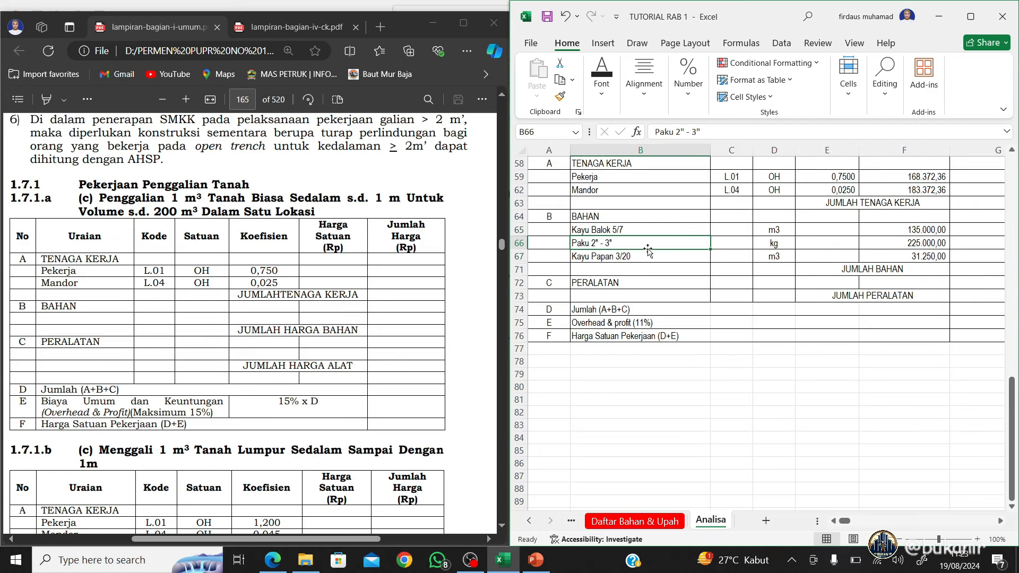
pyautogui.click(514, 230)
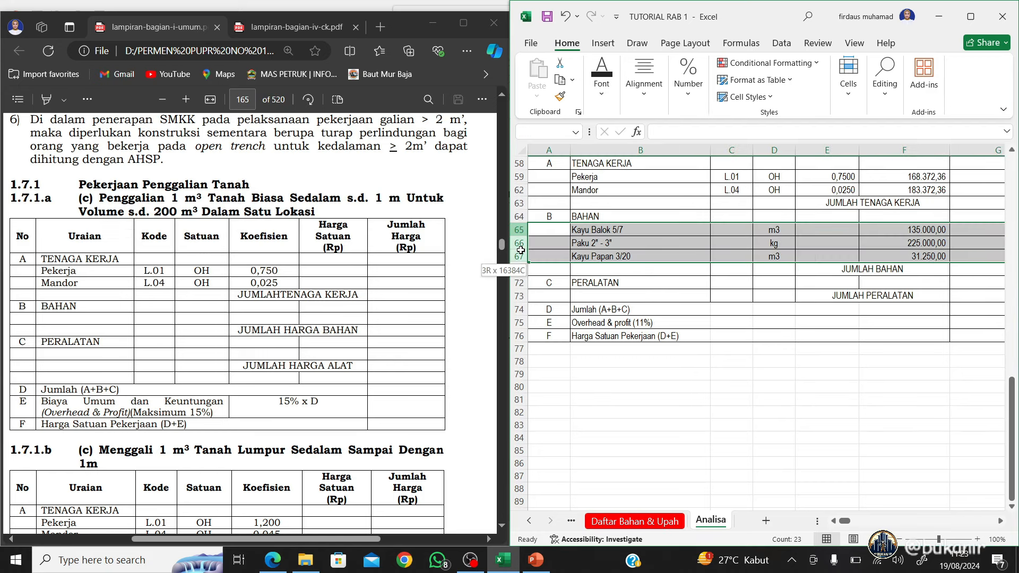
pyautogui.moveTo(521, 250); pyautogui.dragTo(519, 244)
pyautogui.rightClick(519, 242)
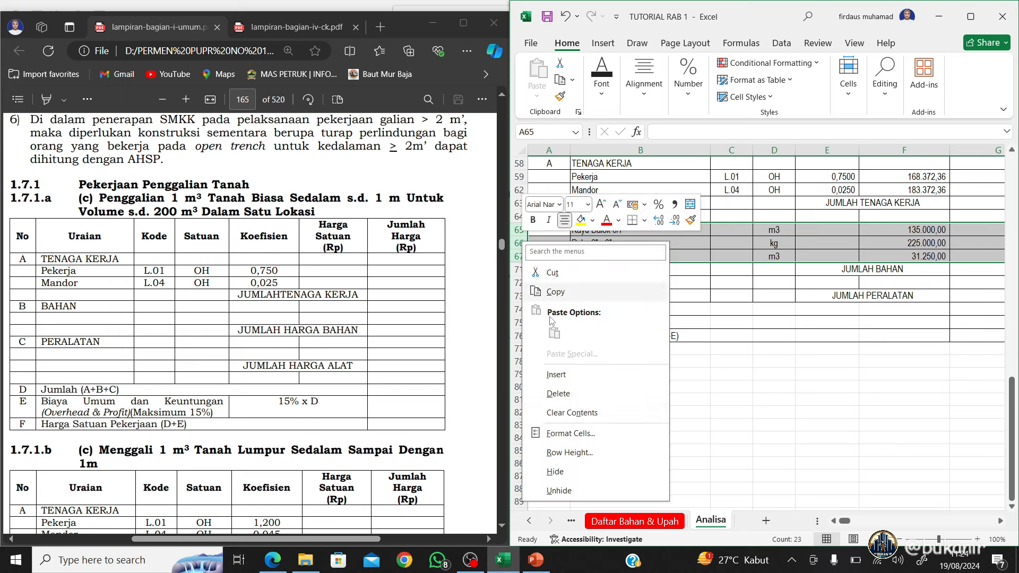
pyautogui.press('Escape')
pyautogui.click(589, 473)
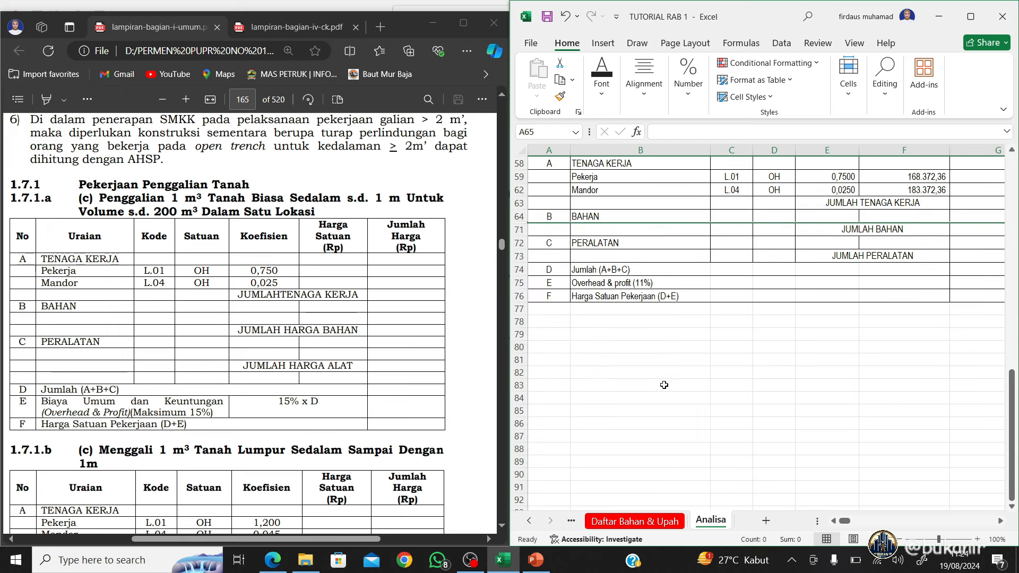
# Examine the column G subtotals, overhead and final Harga Satuan Pekerjaan of the B.1.1. excavation analysis
pyautogui.click(813, 247)
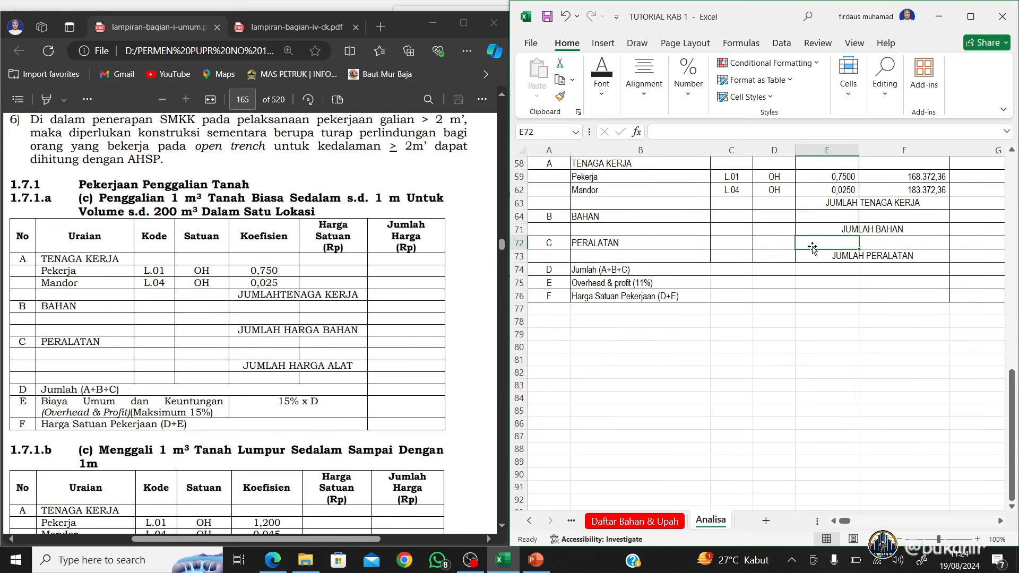
pyautogui.press('Right')
pyautogui.press('Right')
pyautogui.press('Right')
pyautogui.press('Right')
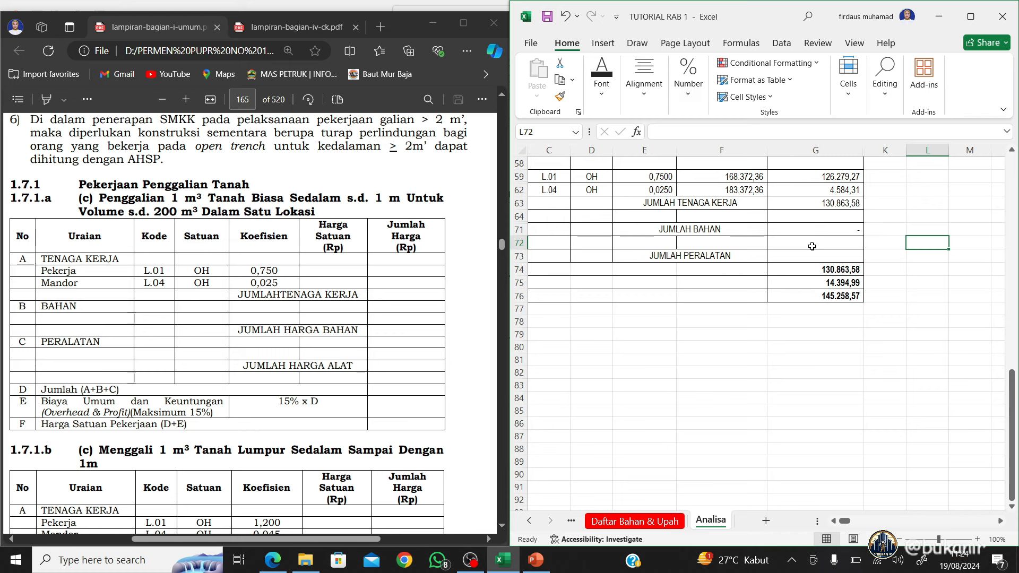
pyautogui.press('Left')
pyautogui.press('Left')
pyautogui.press('Down')
pyautogui.press('Down')
pyautogui.press('Down')
pyautogui.press('Down')
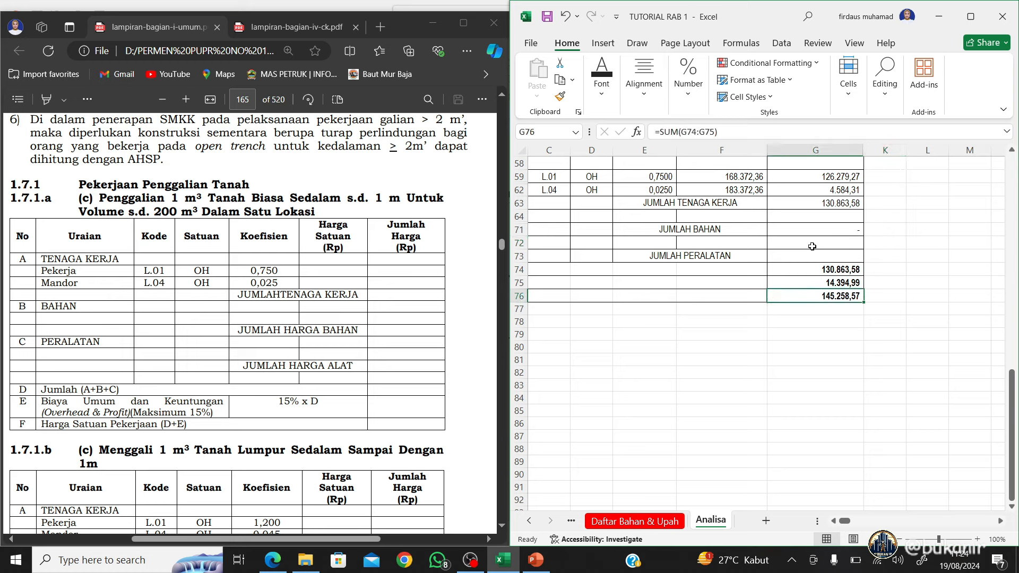
pyautogui.press('Left')
pyautogui.press('Left')
pyautogui.press('Left')
pyautogui.press('Left')
pyautogui.press('Left')
pyautogui.press('Left')
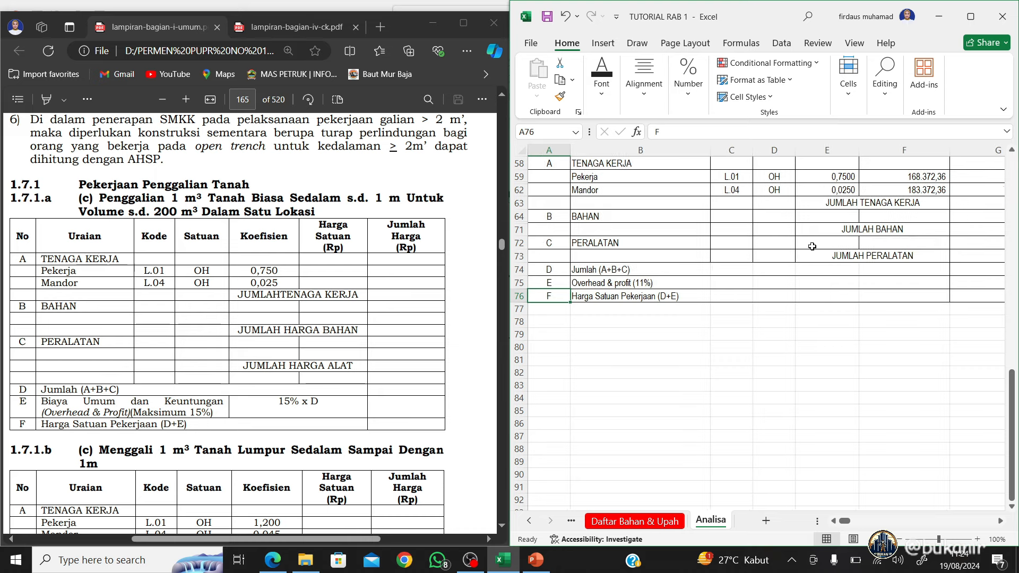
pyautogui.scroll(1, 728, 292)
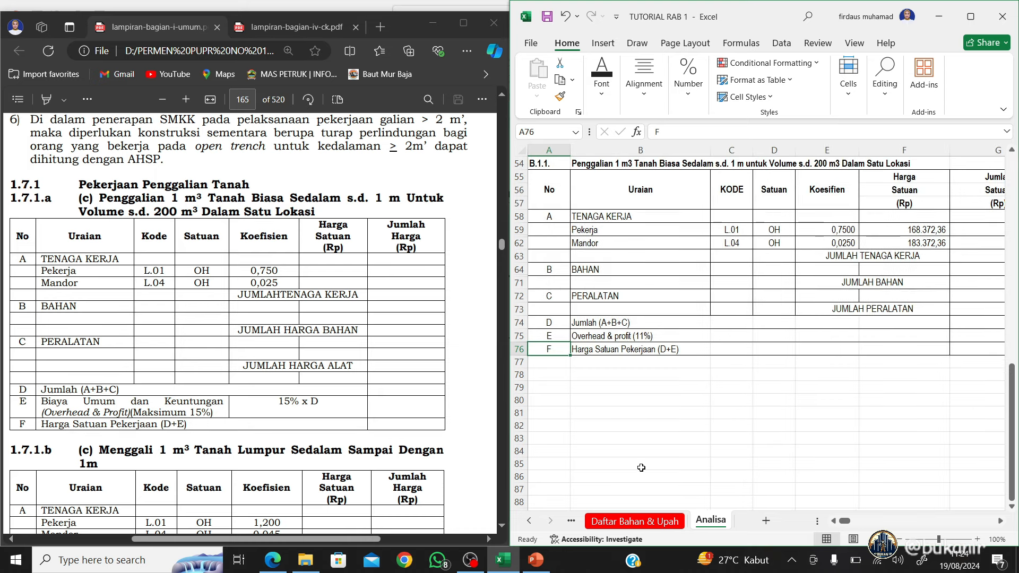
# Look up the backfill analysis for the RAB sheet's item Pek. Timbunan tanah kembali in the regulation PDF
pyautogui.click(530, 521)
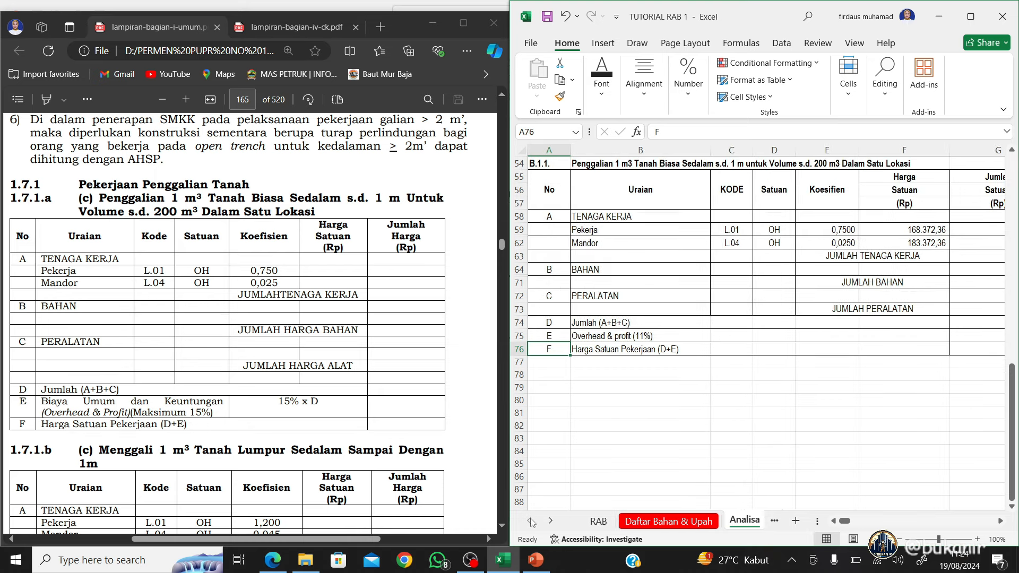
pyautogui.click(599, 521)
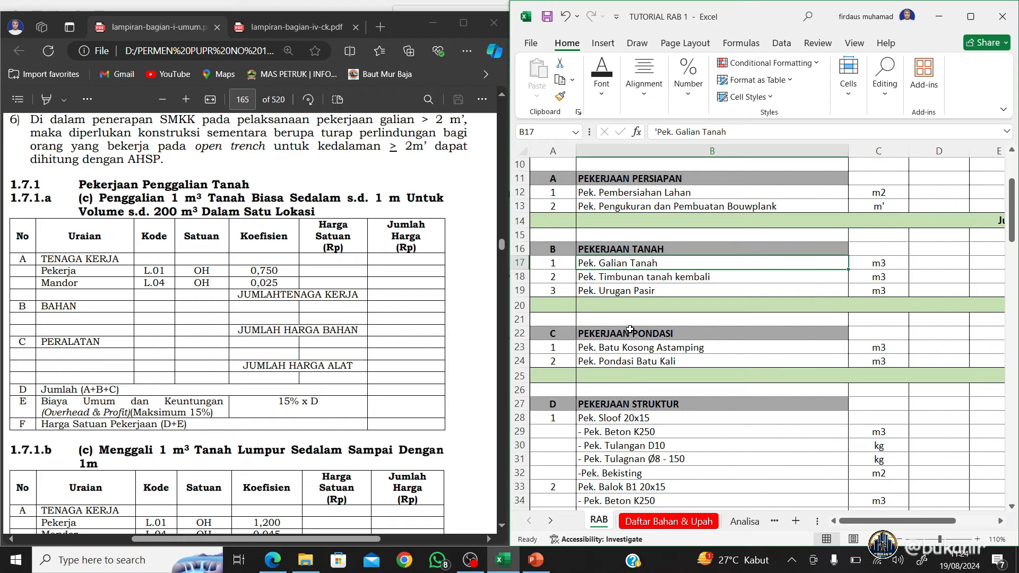
pyautogui.click(630, 279)
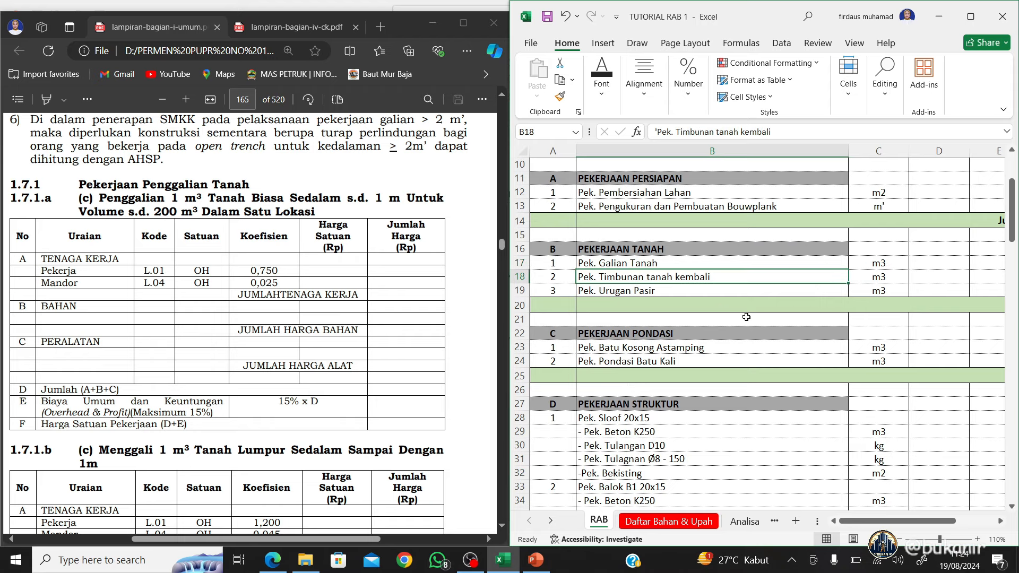
pyautogui.click(332, 303)
pyautogui.scroll(-10, 331, 303)
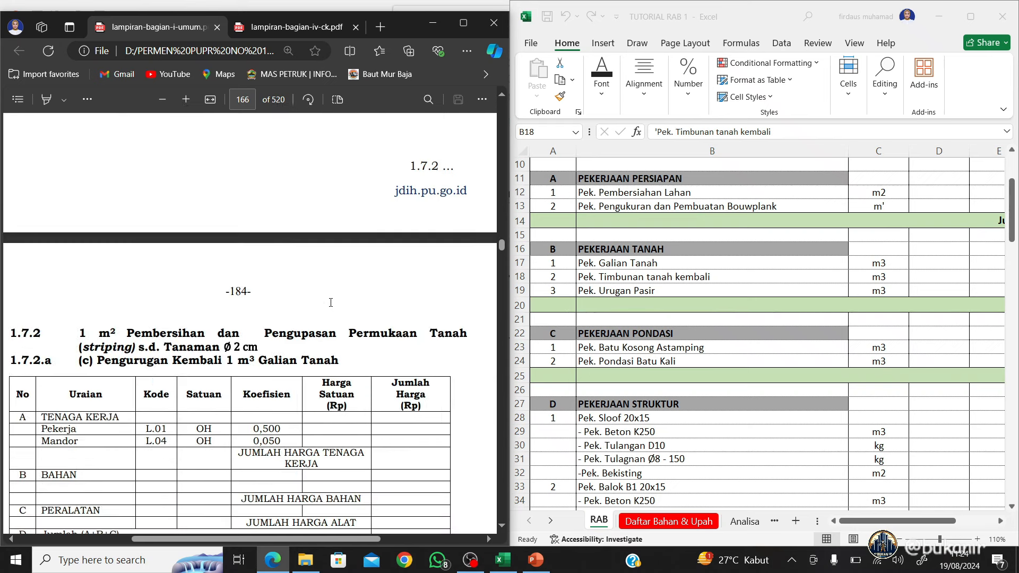
pyautogui.scroll(-3, 330, 302)
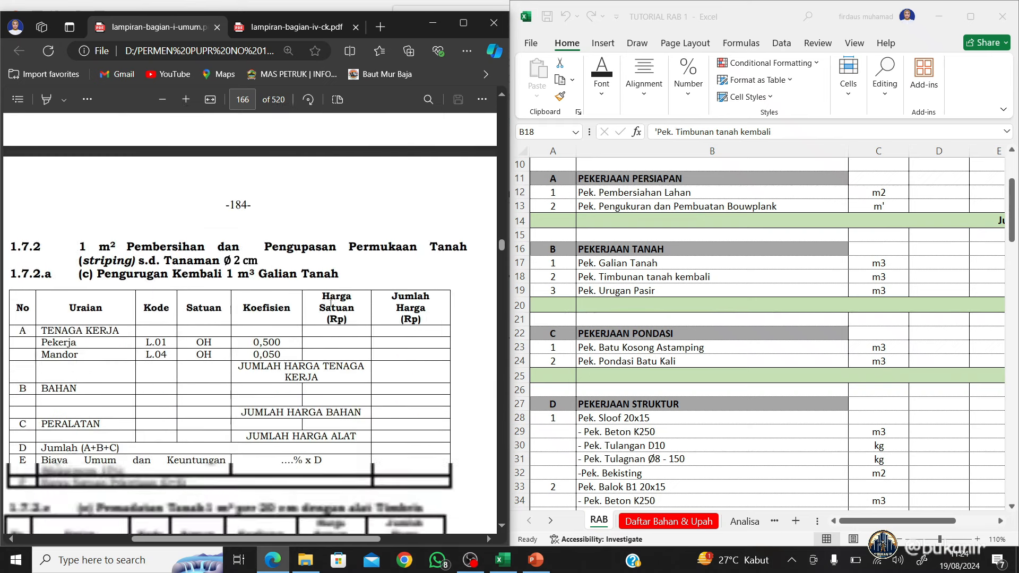
pyautogui.scroll(-2, 331, 304)
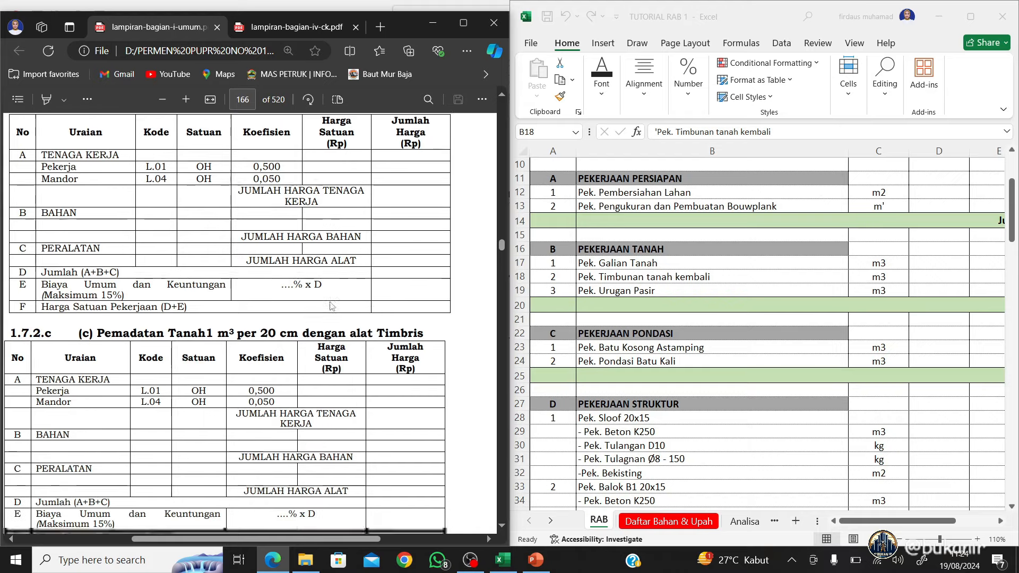
pyautogui.scroll(2, 331, 303)
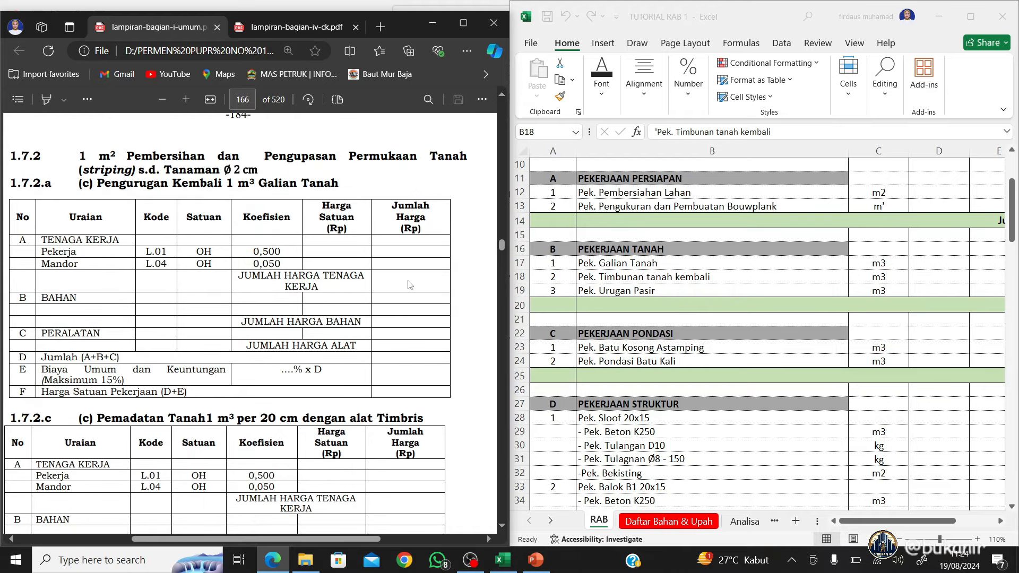
pyautogui.click(684, 274)
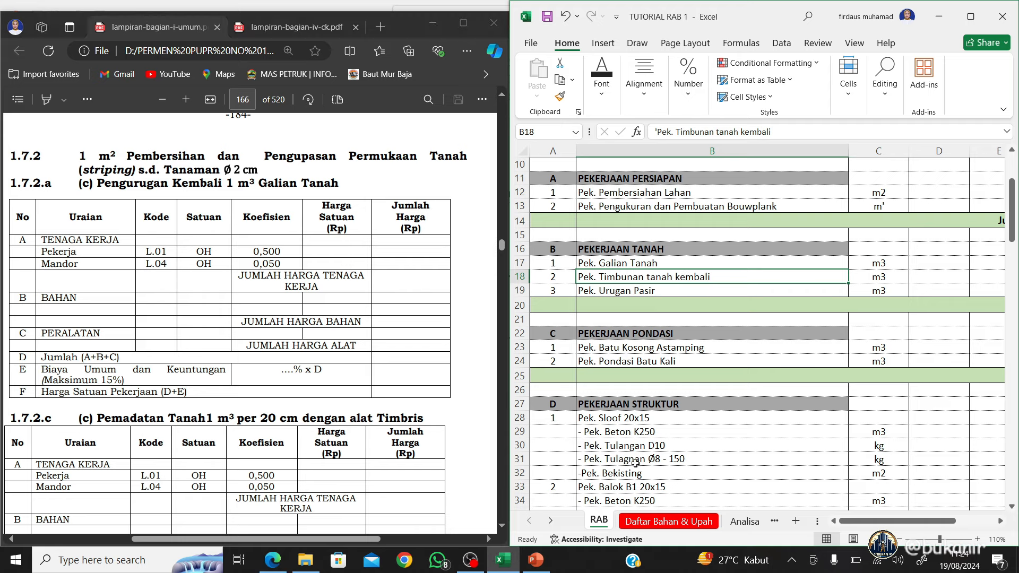
# Copy the B.1.1. analysis in rows 54 to 76 of the Analisa sheet and insert the copy at row 78
pyautogui.click(742, 523)
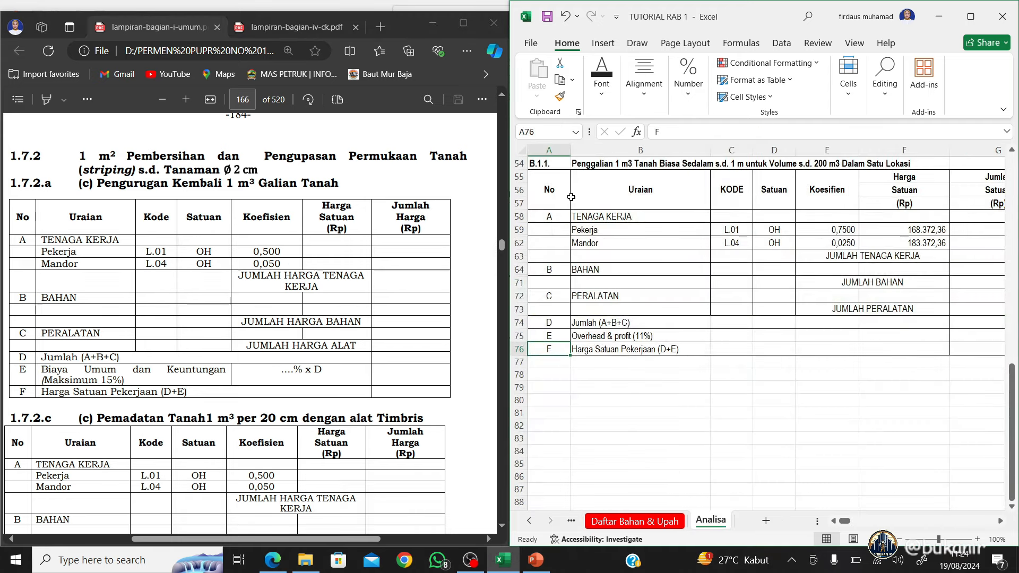
pyautogui.scroll(1, 548, 215)
pyautogui.moveTo(519, 216); pyautogui.dragTo(530, 409)
pyautogui.hotkey('ctrl', 'c')
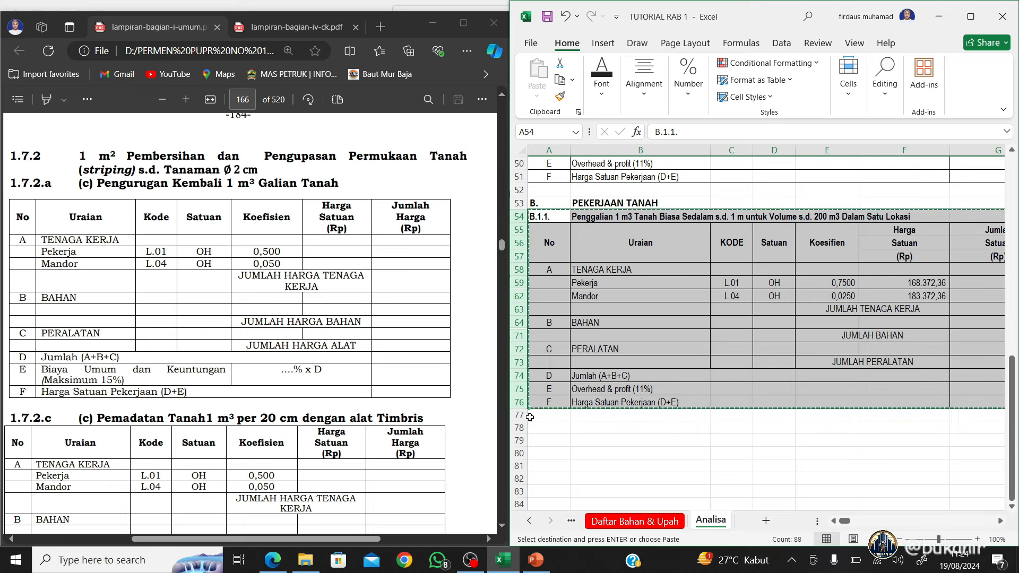
pyautogui.rightClick(519, 428)
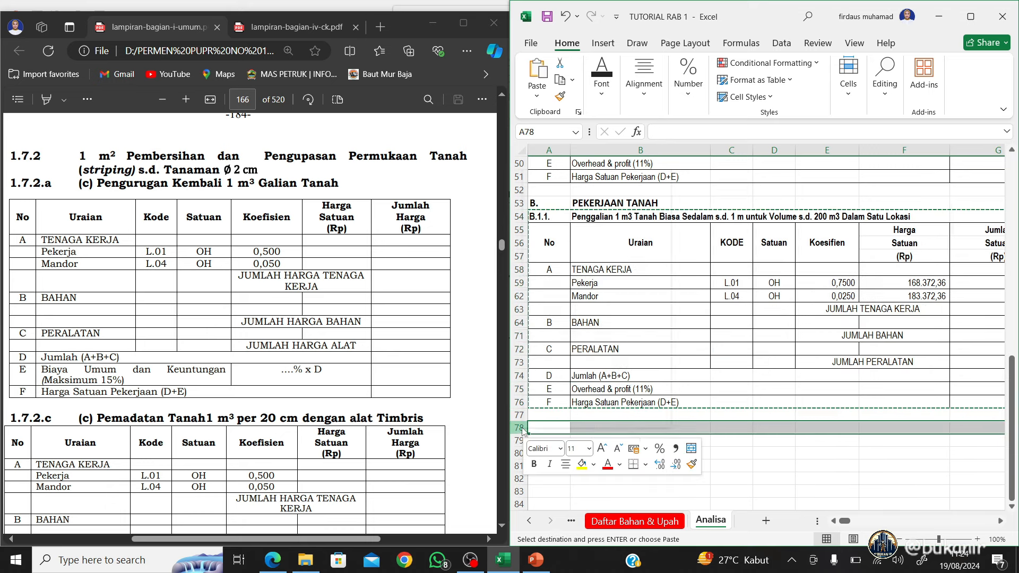
pyautogui.click(594, 298)
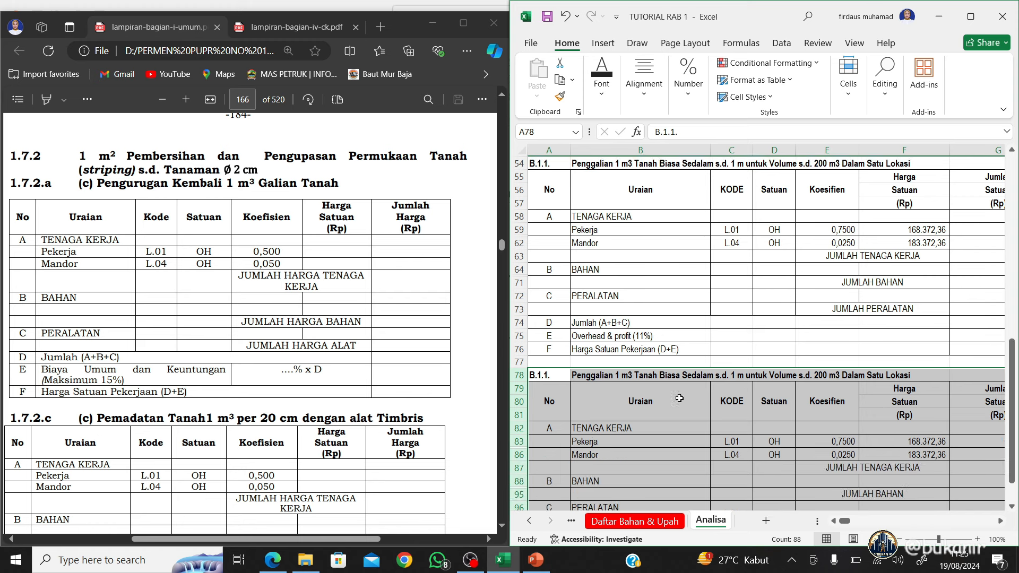
# Renumber the copied analysis in row 78 as B.1.2. and title it "Pengurugan Kembali 1 m3 Galian Tanah"
pyautogui.scroll(-1, 617, 386)
pyautogui.scroll(1, 617, 386)
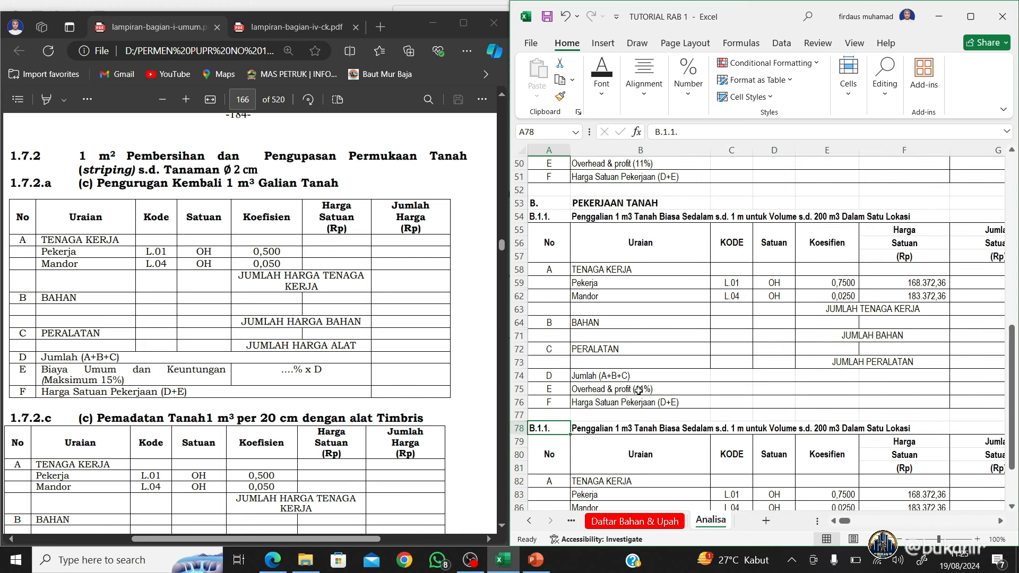
pyautogui.write('B.1.')
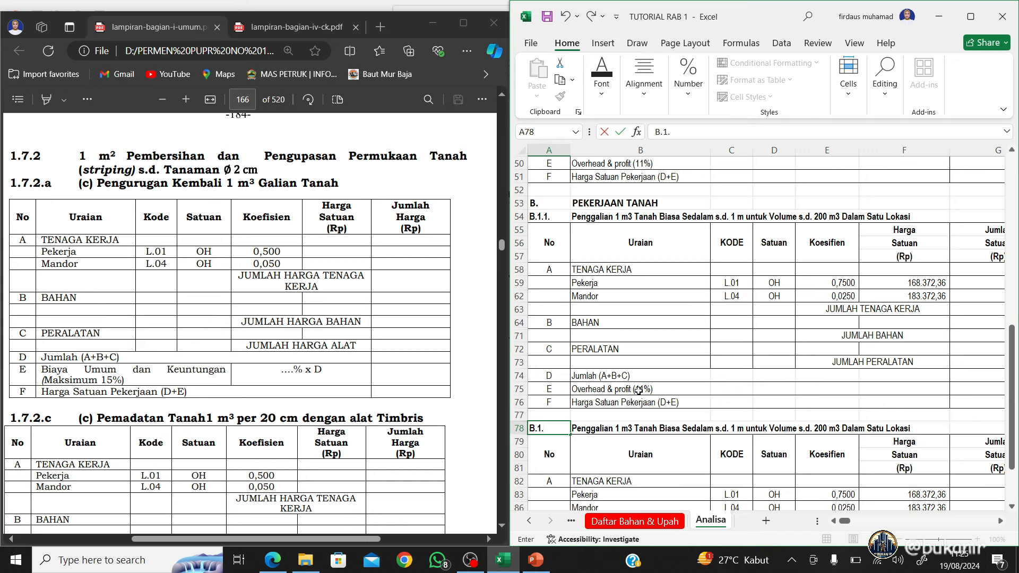
pyautogui.write('2.')
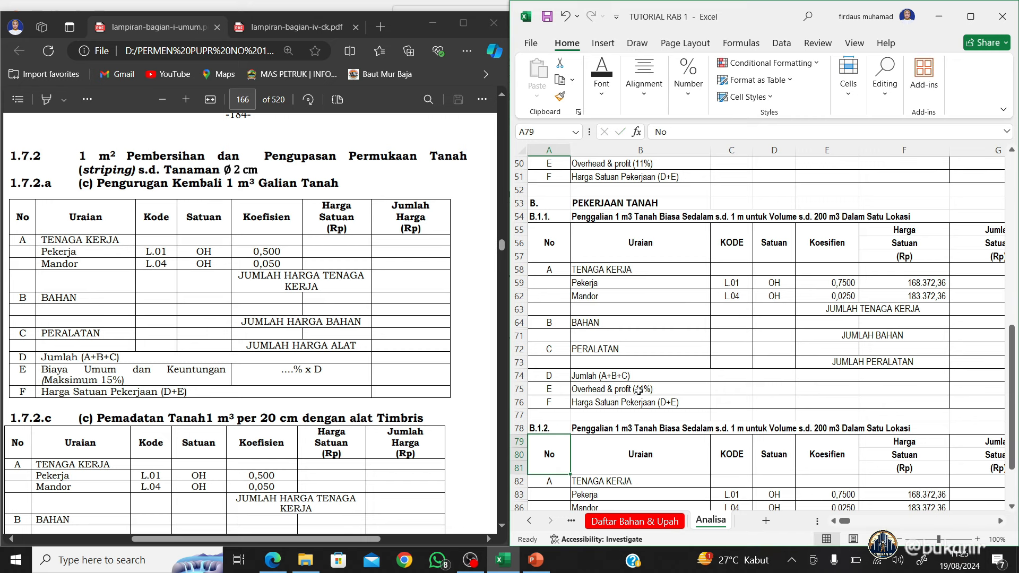
pyautogui.press('Tab')
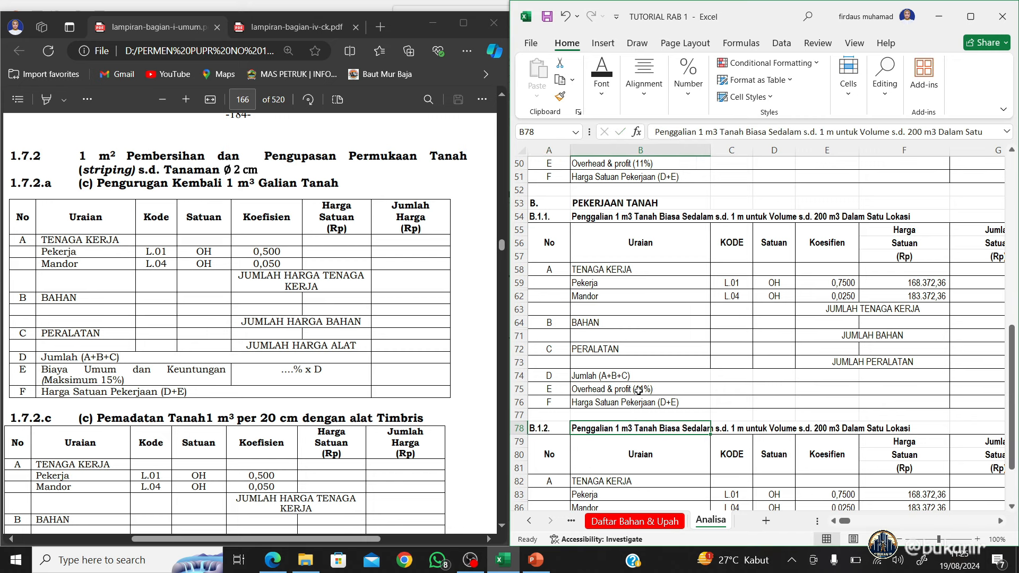
pyautogui.write('P')
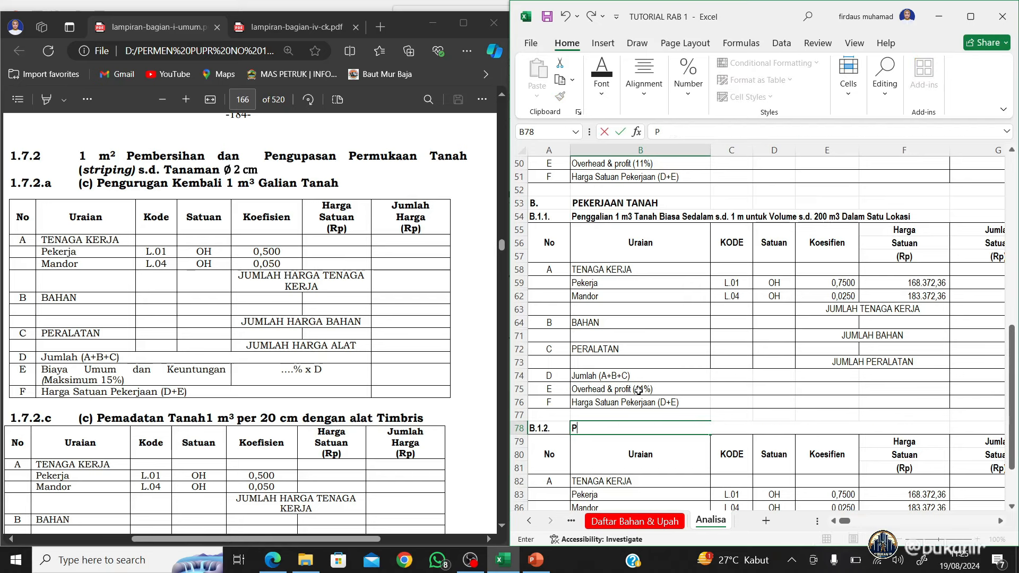
pyautogui.write('enguru')
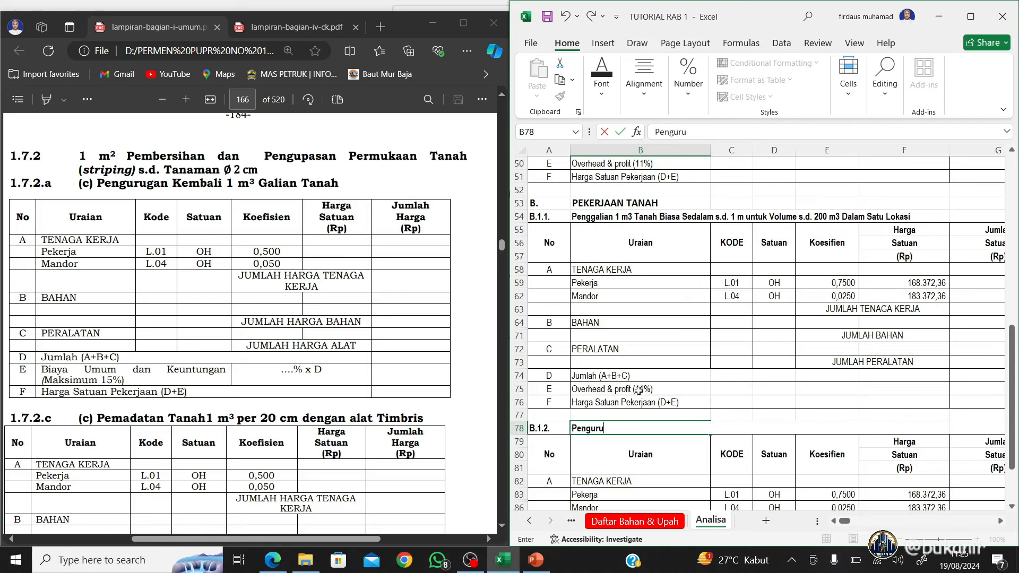
pyautogui.write('gan Kembali 1 m2')
pyautogui.press('BackSpace')
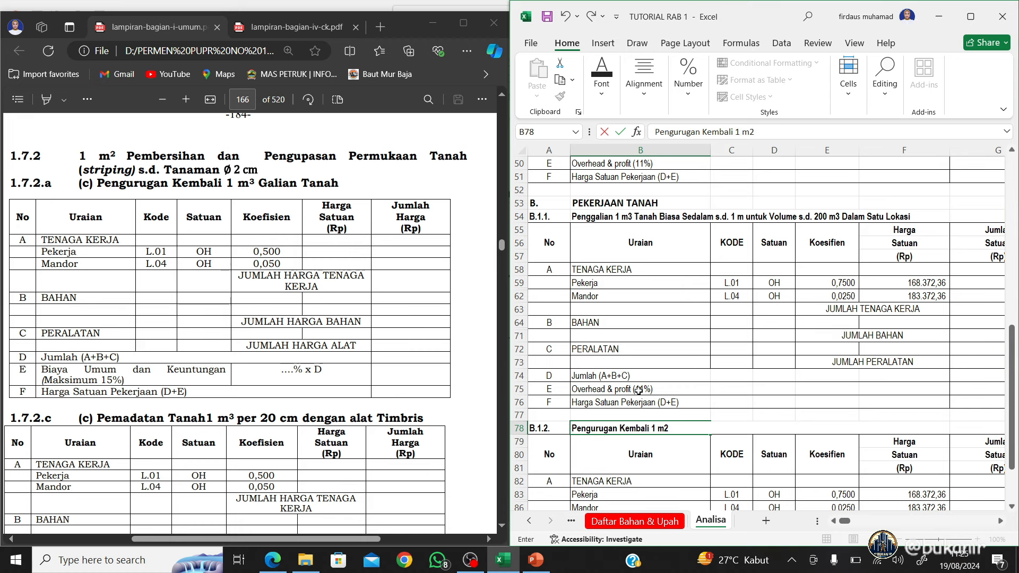
pyautogui.write('3 Galian Tanah')
pyautogui.press('Return')
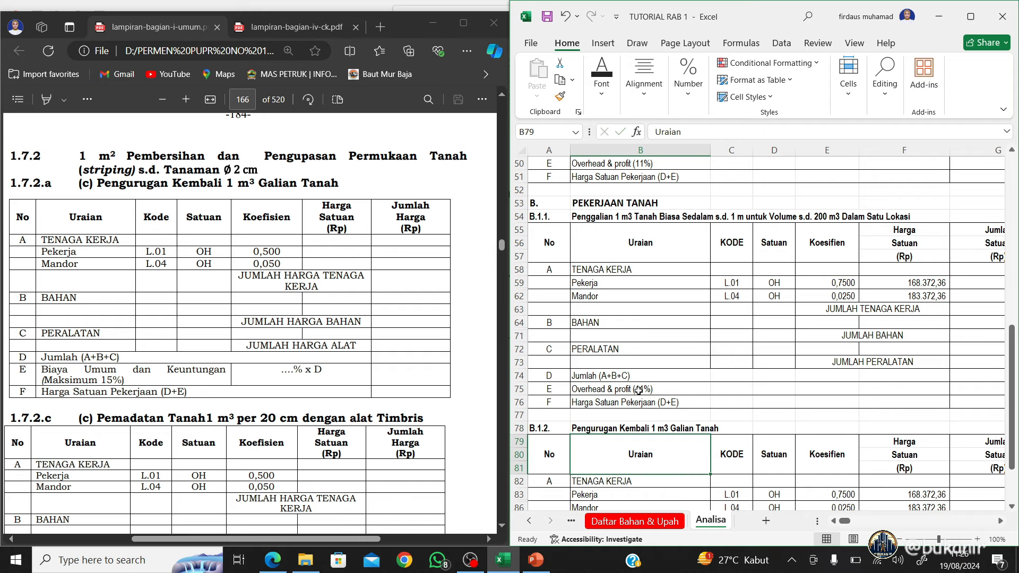
# Check the unit of Pek. Timbunan tanah kembali and the earthwork items on the RAB sheet
pyautogui.scroll(-2, 696, 412)
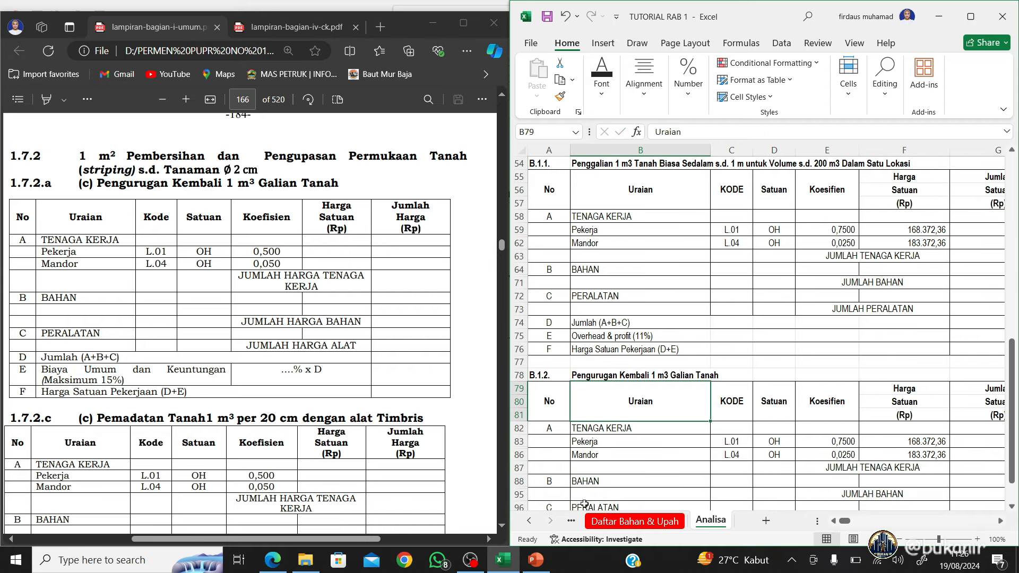
pyautogui.click(530, 521)
pyautogui.click(599, 521)
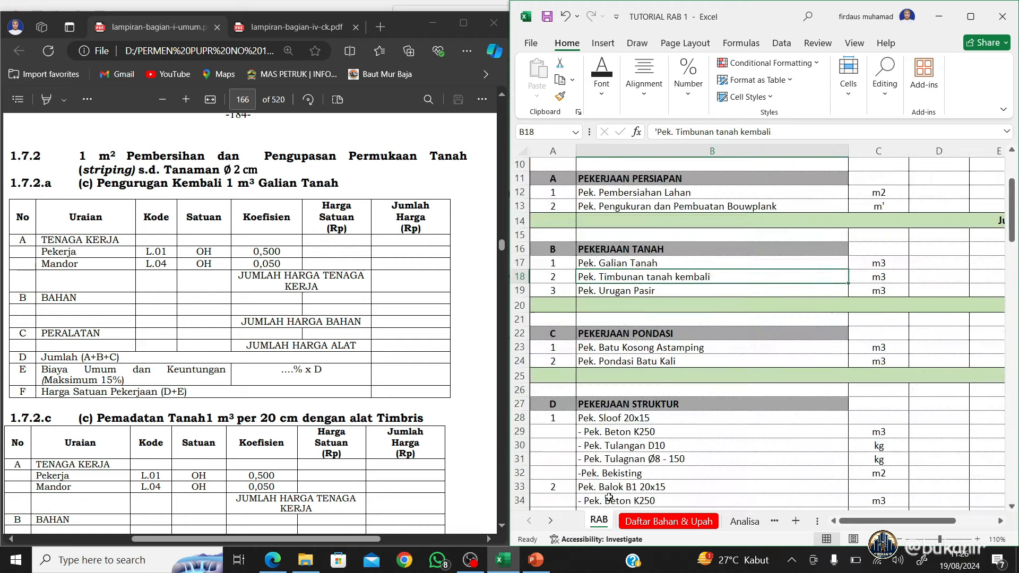
pyautogui.click(885, 277)
pyautogui.scroll(3, 890, 269)
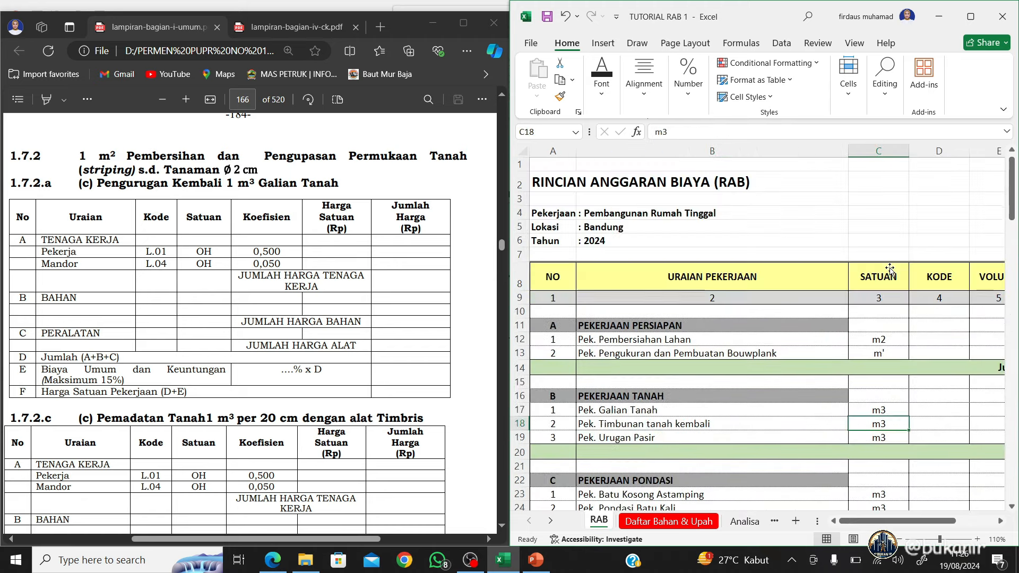
pyautogui.scroll(-3, 891, 270)
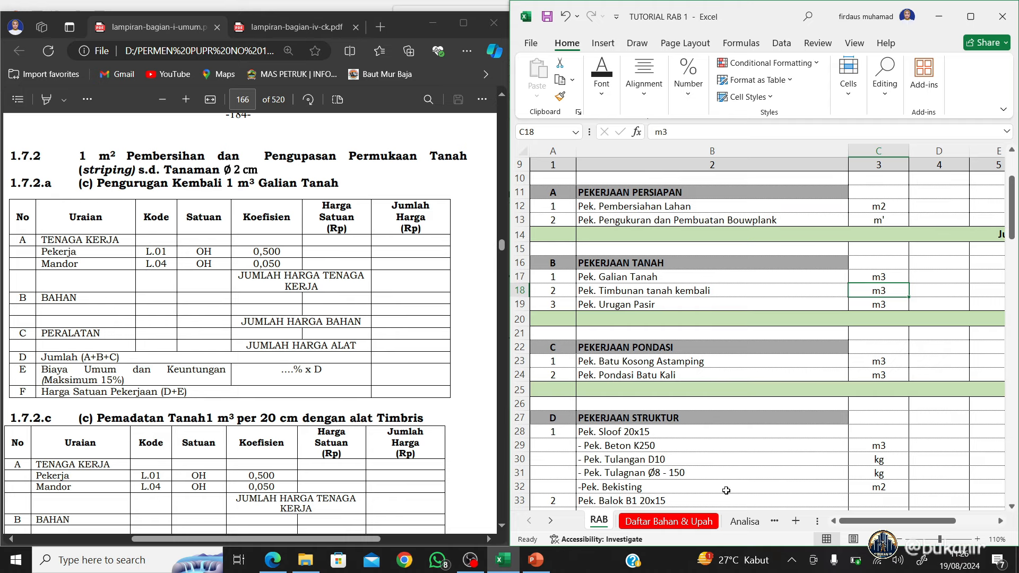
# On the Analisa sheet, set the B.1.2. labour coefficients to 0,5 for Pekerja and 0,05 for Mandor
pyautogui.click(741, 522)
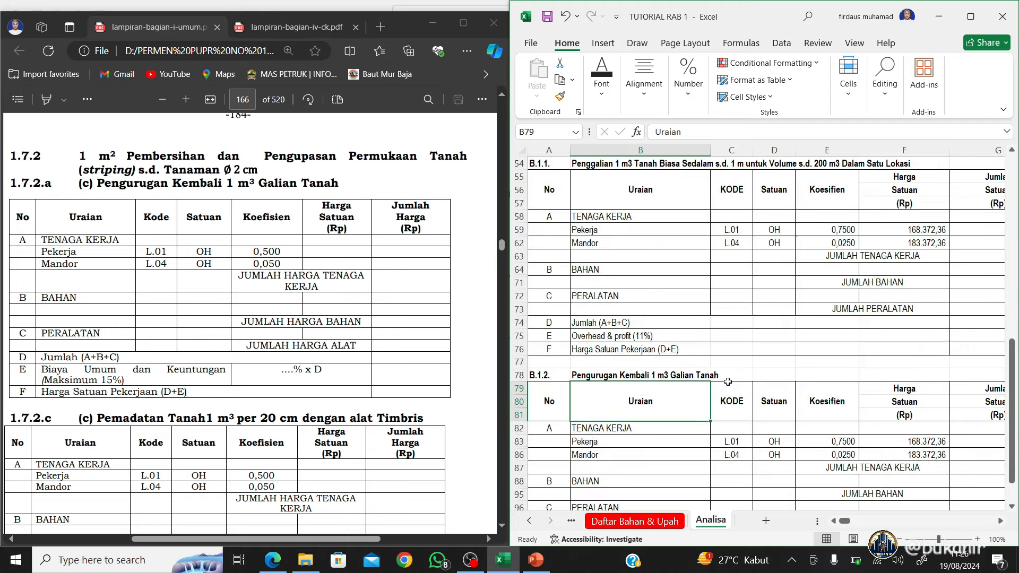
pyautogui.scroll(-3, 728, 382)
pyautogui.press('Down')
pyautogui.press('Down')
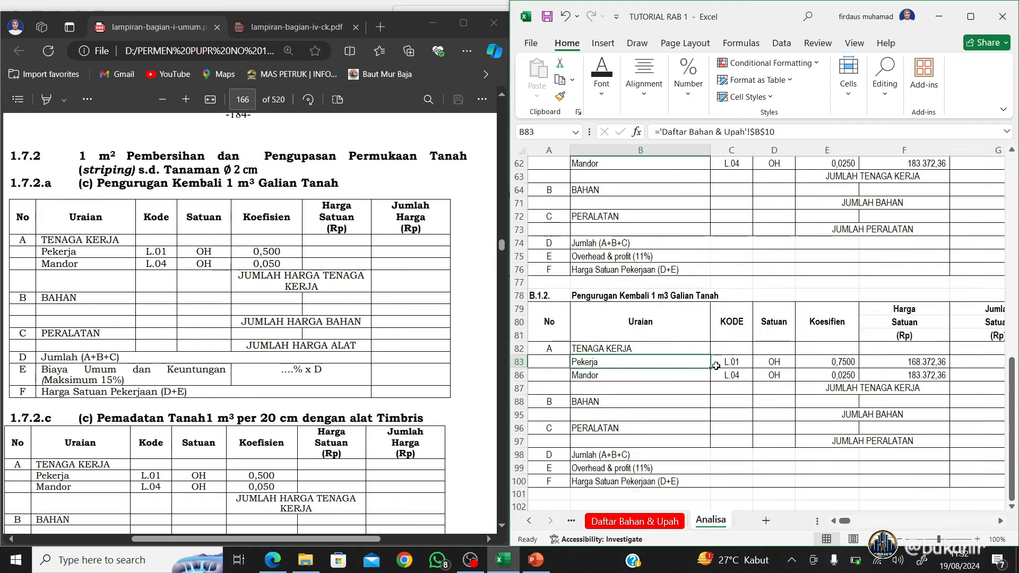
pyautogui.click(826, 363)
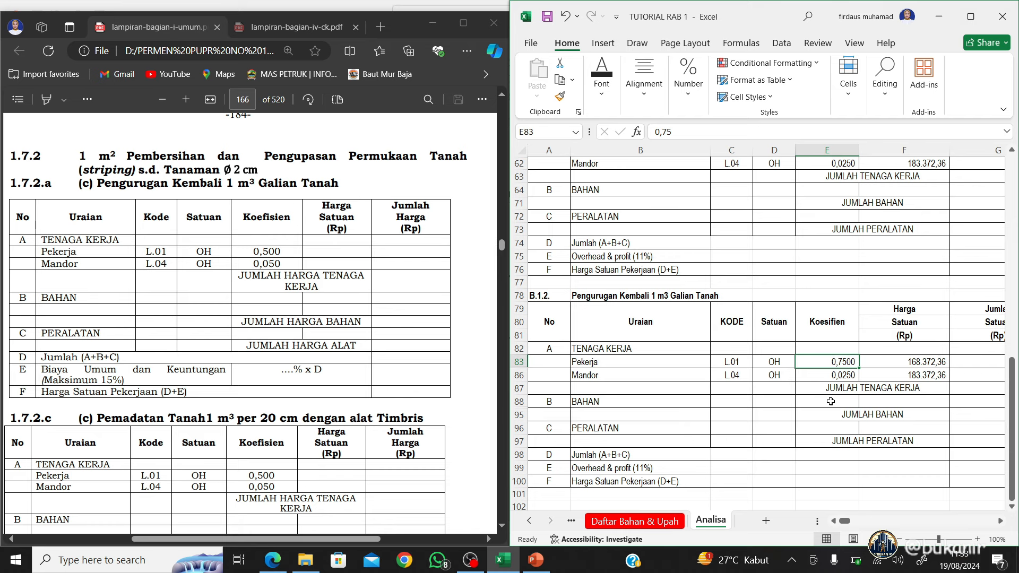
pyautogui.write('0,75')
pyautogui.press('BackSpace')
pyautogui.press('BackSpace')
pyautogui.write('5')
pyautogui.press('Return')
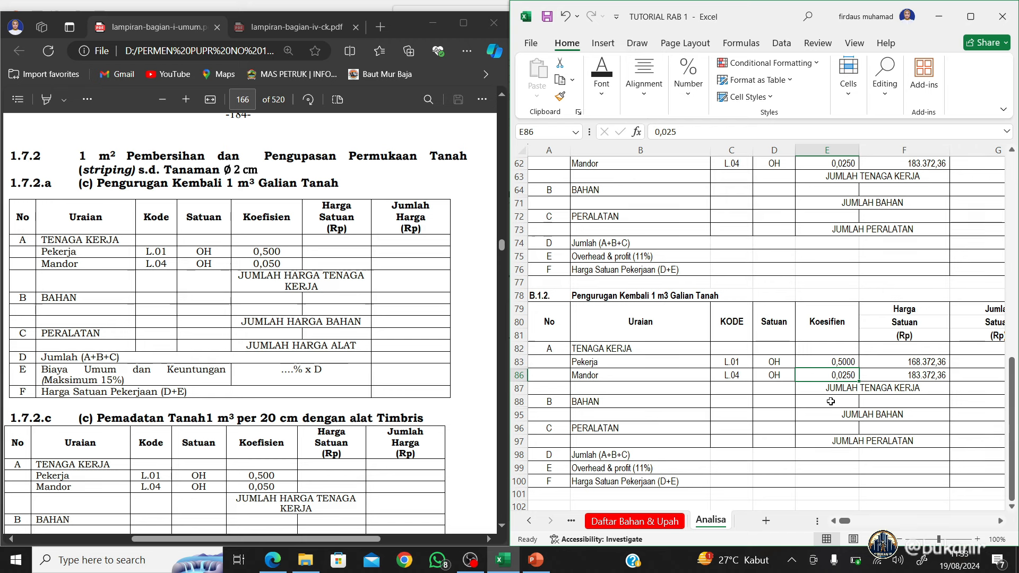
pyautogui.write('0,05')
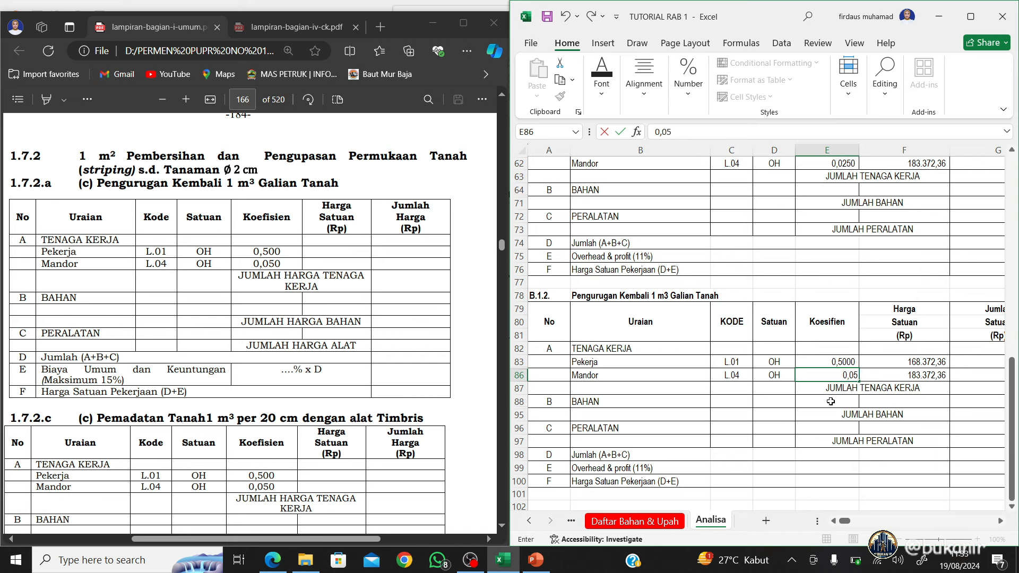
pyautogui.press('Return')
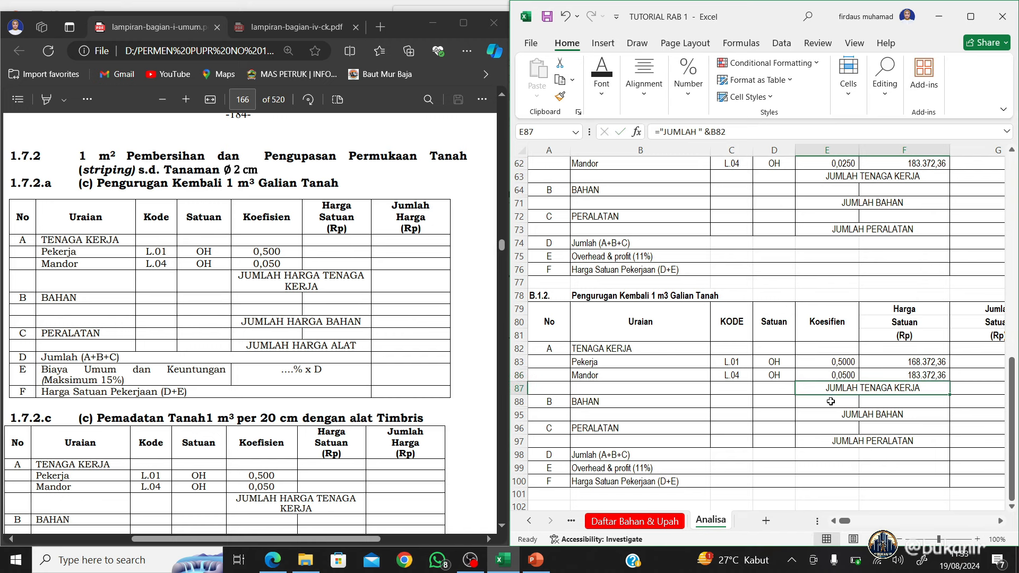
pyautogui.click(830, 401)
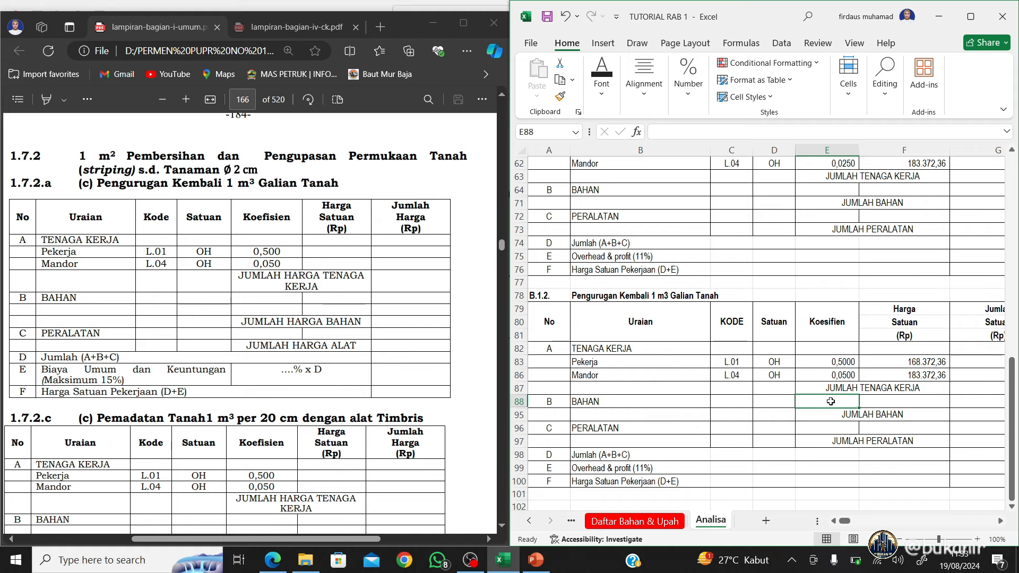
# Check the amounts and unit price of the B.1.2. analysis and the next earthwork item on the RAB sheet
pyautogui.scroll(-1, 727, 389)
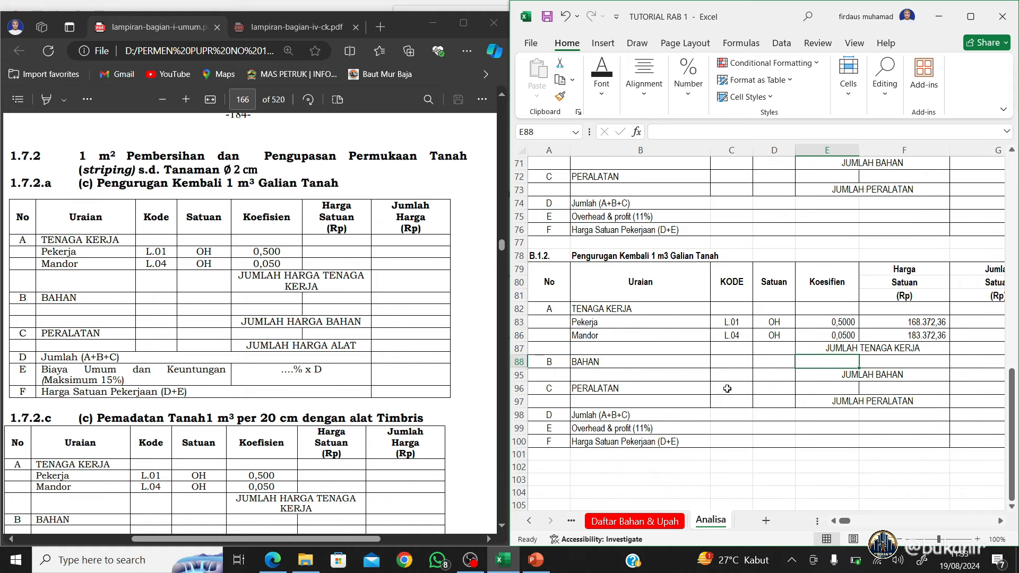
pyautogui.click(1001, 522)
pyautogui.click(1001, 521)
pyautogui.click(1001, 521)
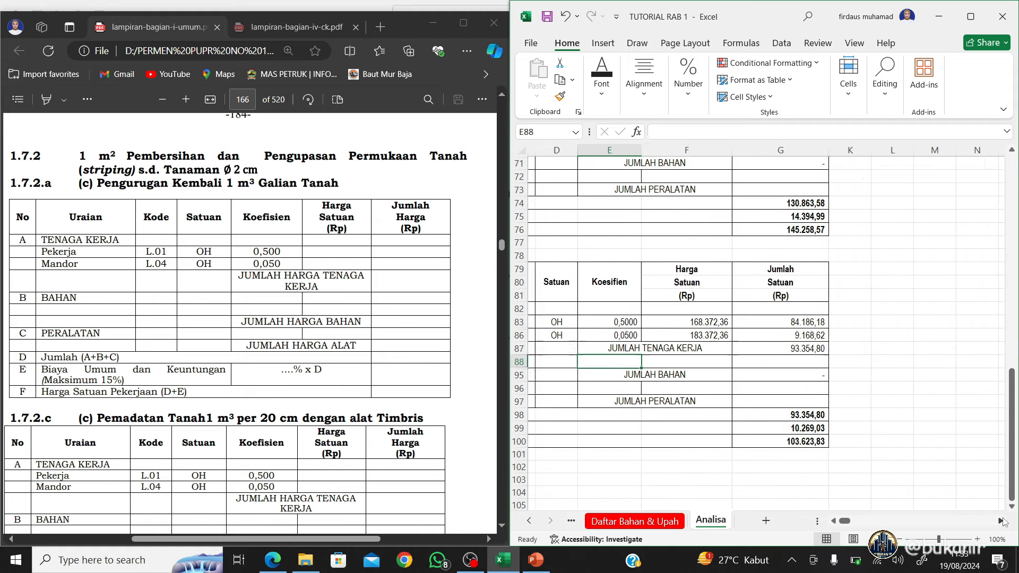
pyautogui.moveTo(846, 523); pyautogui.dragTo(844, 523)
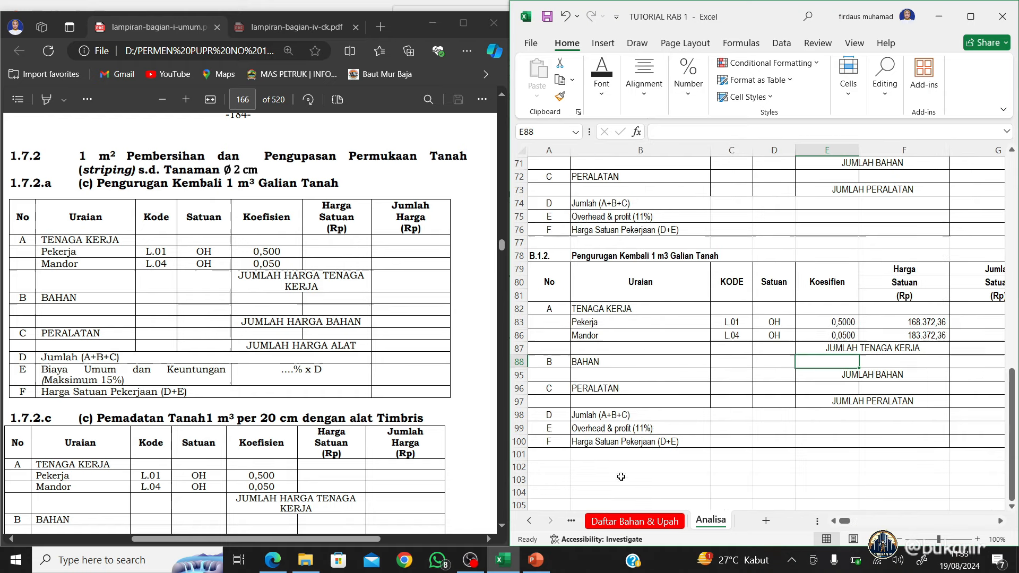
pyautogui.click(528, 522)
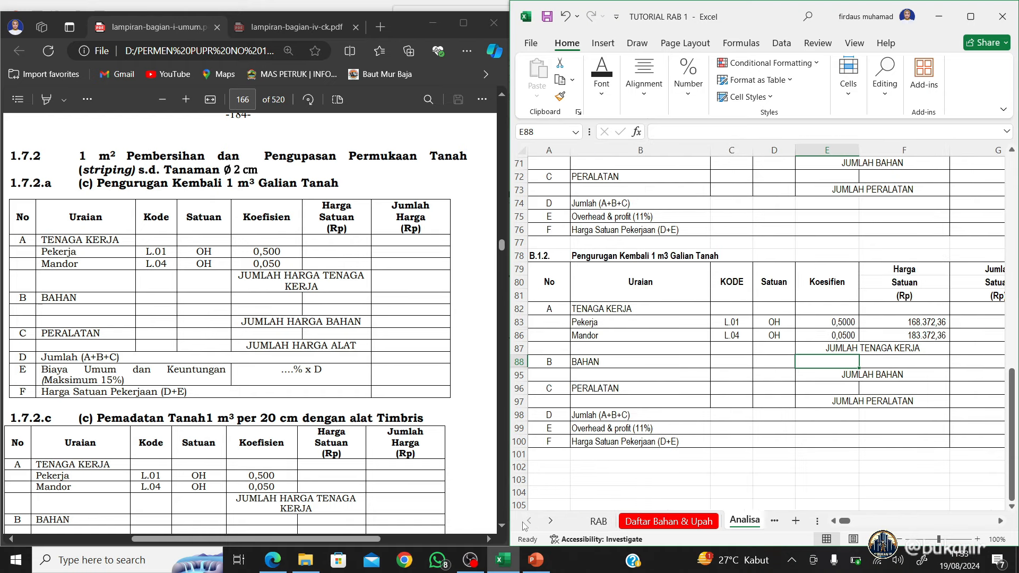
pyautogui.click(601, 523)
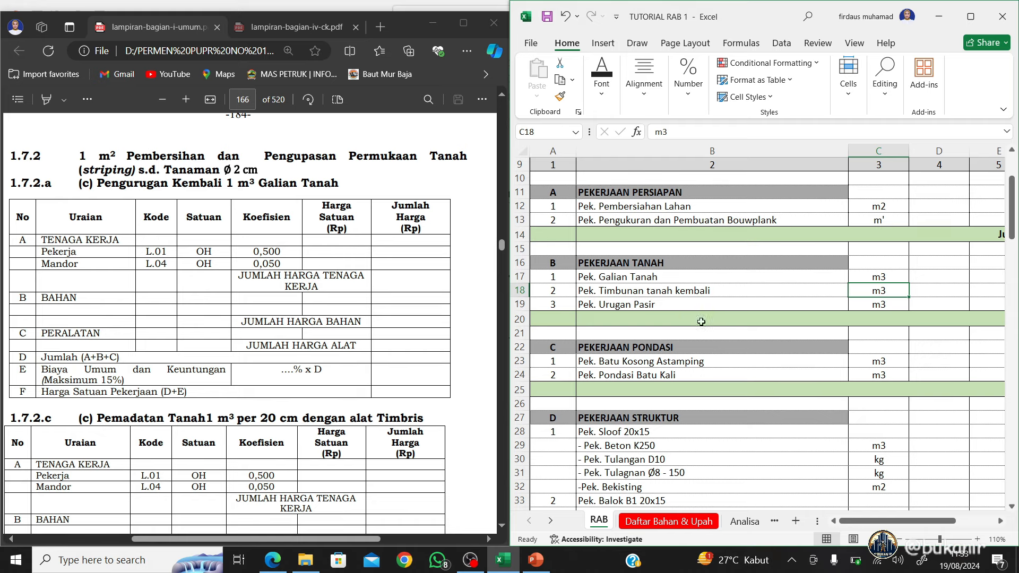
# Copy the B.1.2. analysis in rows 78 to 101 of the Analisa sheet and insert the copy at row 102
pyautogui.click(744, 521)
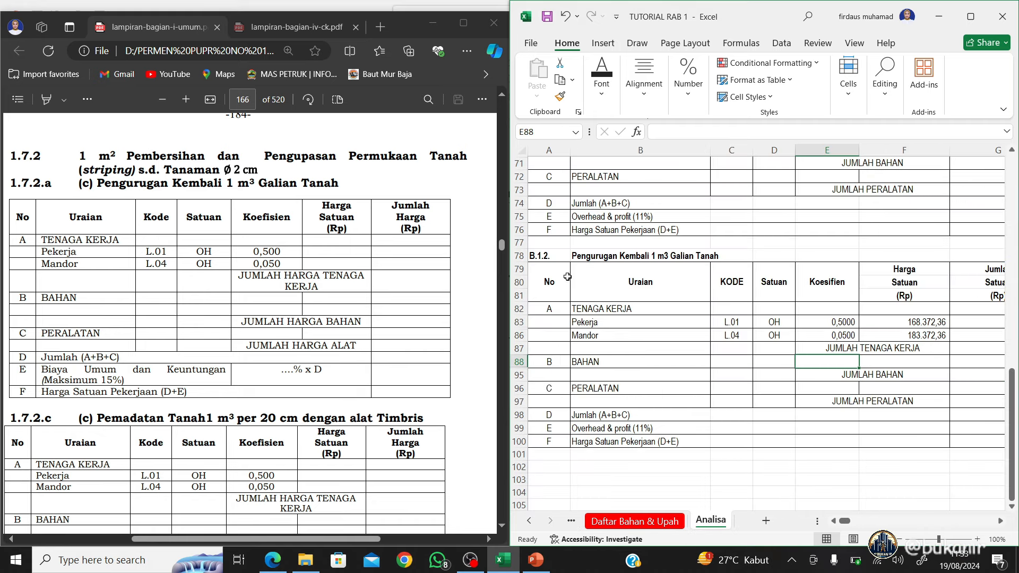
pyautogui.moveTo(532, 256); pyautogui.dragTo(544, 454)
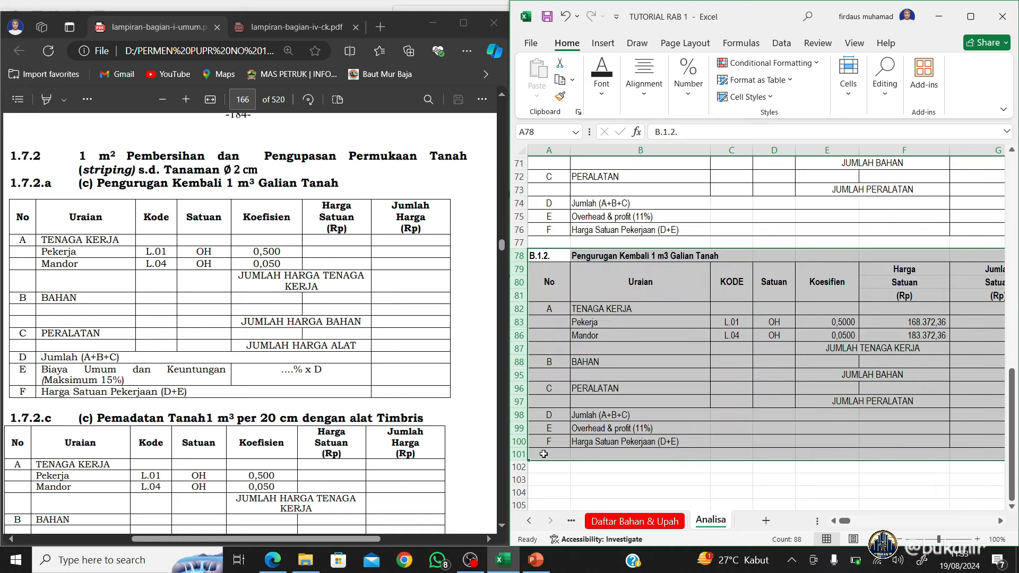
pyautogui.hotkey('ctrl', 'c')
pyautogui.click(523, 467)
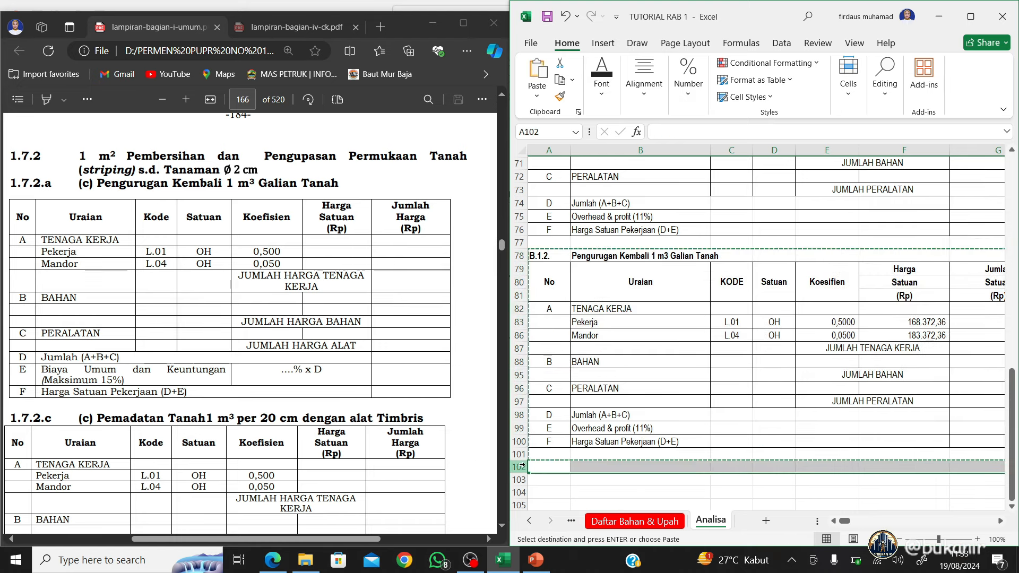
pyautogui.rightClick(525, 467)
pyautogui.click(583, 337)
# Renumber the copied analysis in row 102 as B.1.3
pyautogui.scroll(-4, 699, 409)
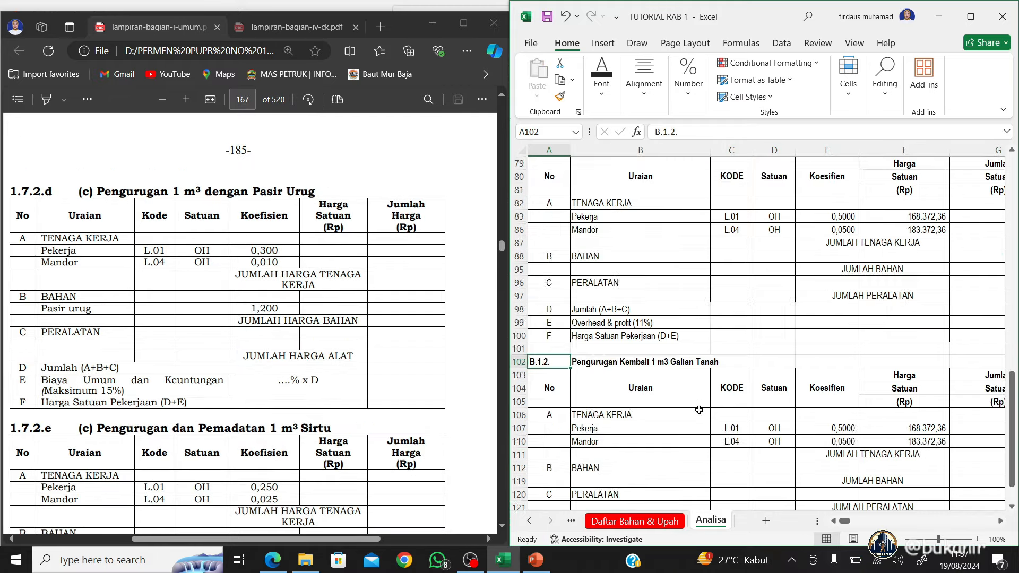
pyautogui.scroll(4, 700, 410)
pyautogui.scroll(-1, 700, 409)
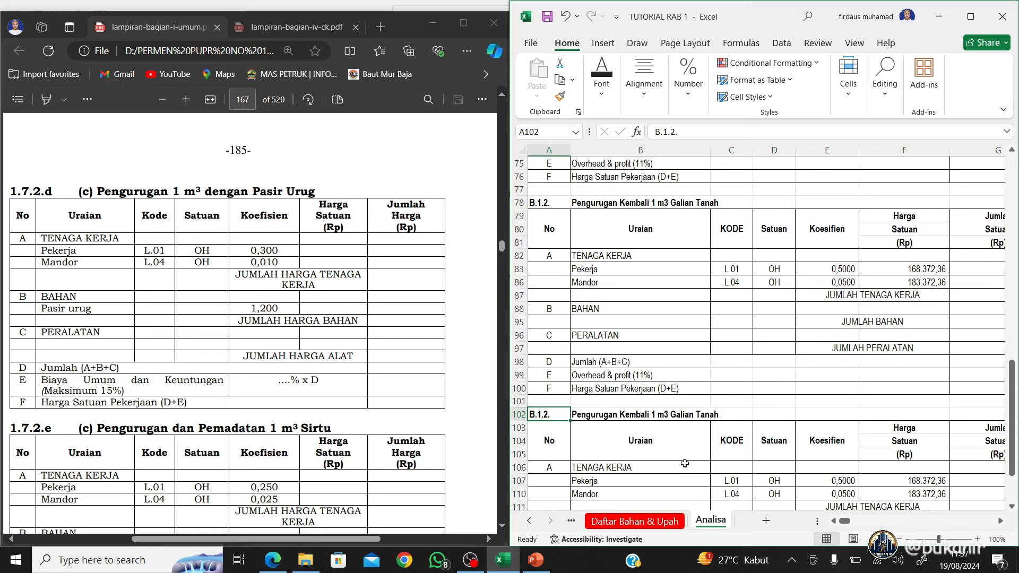
pyautogui.click(702, 135)
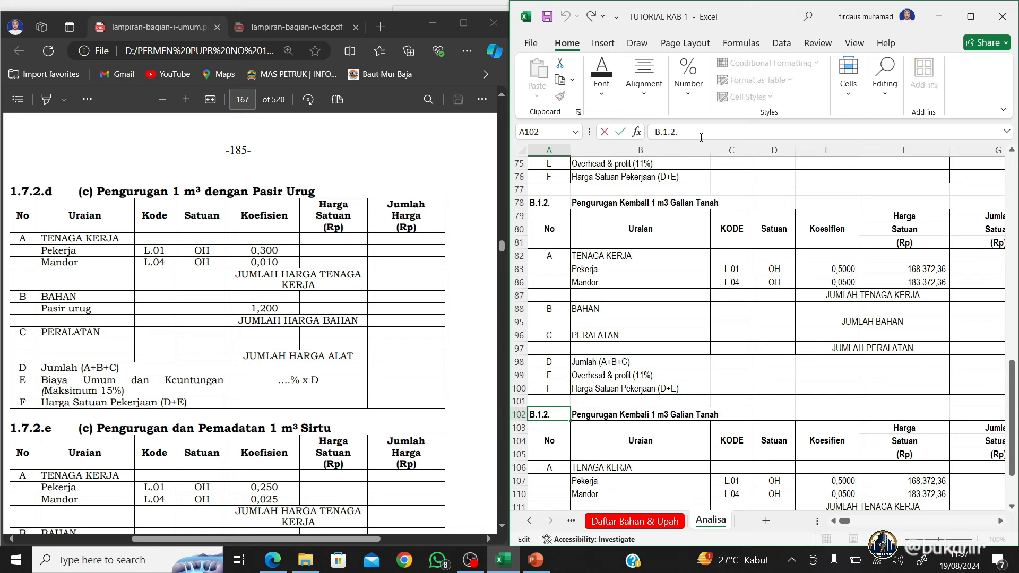
pyautogui.press('BackSpace')
pyautogui.press('BackSpace')
pyautogui.write('3.')
pyautogui.press('Return')
# Retitle the B.1.3. analysis as "Pengurugan 1 m3 Dengan Pasir Urug"
pyautogui.press('Right')
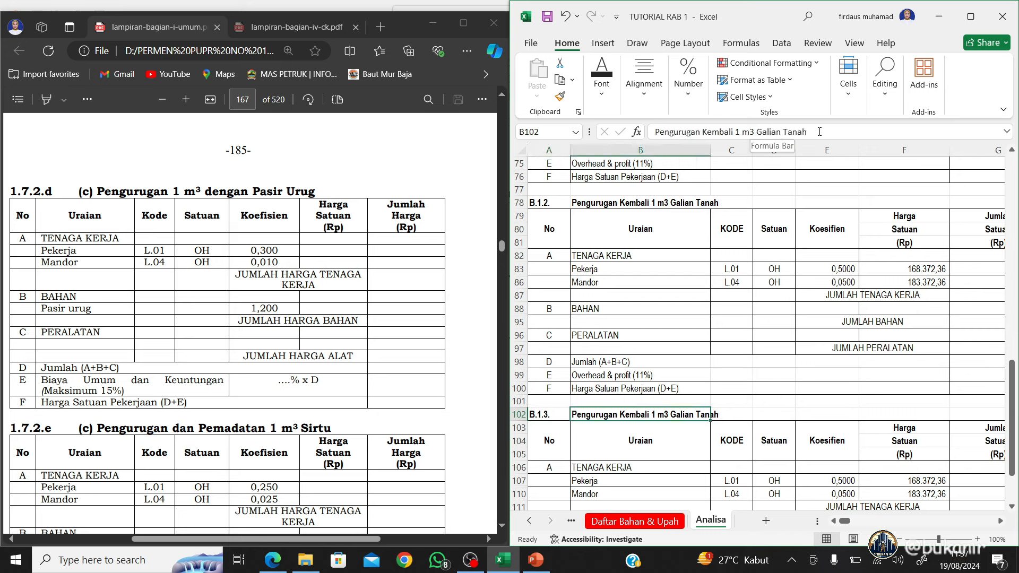
pyautogui.moveTo(820, 131); pyautogui.dragTo(658, 133)
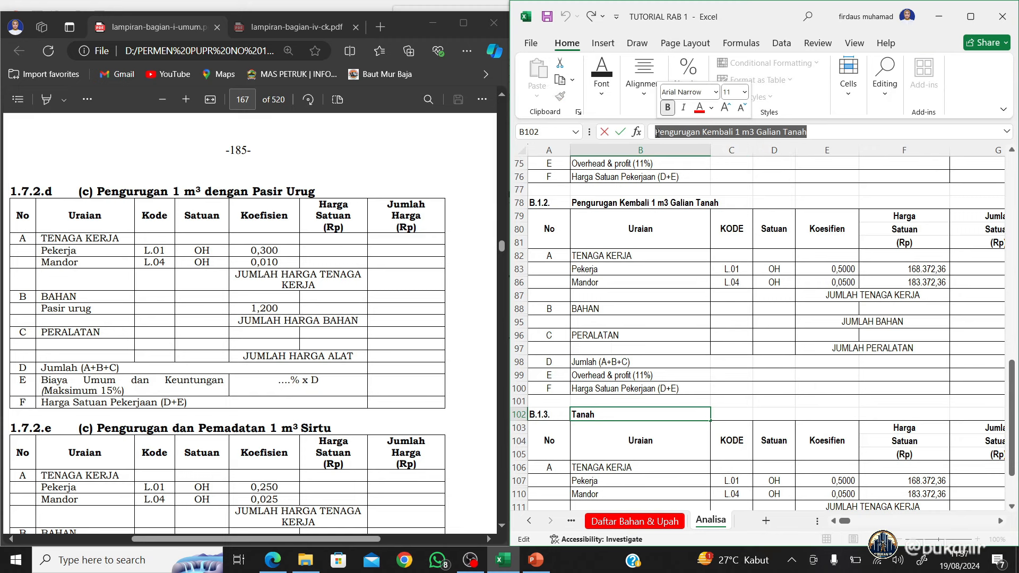
pyautogui.click(701, 132)
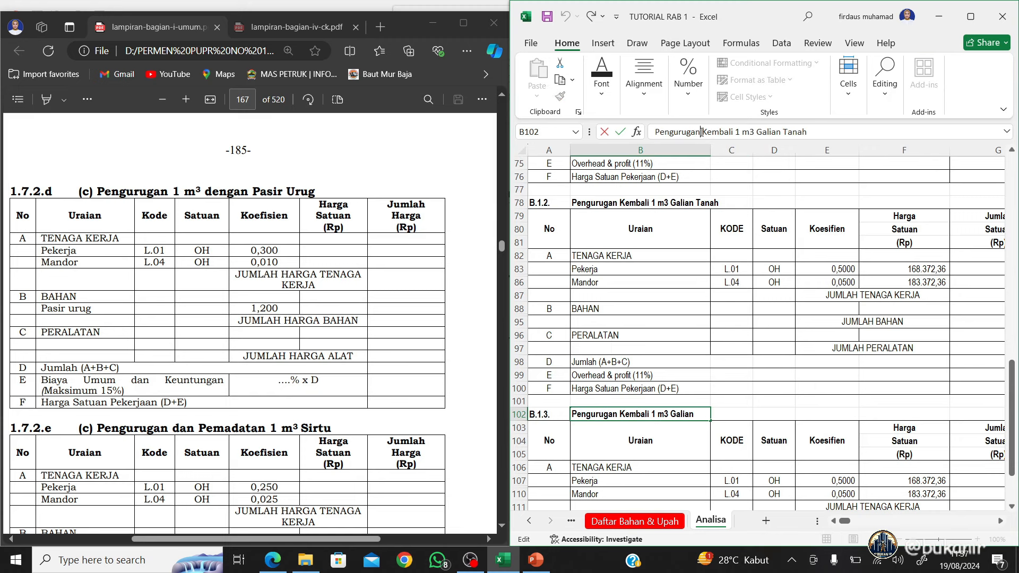
pyautogui.write('ga')
pyautogui.write('n Pa')
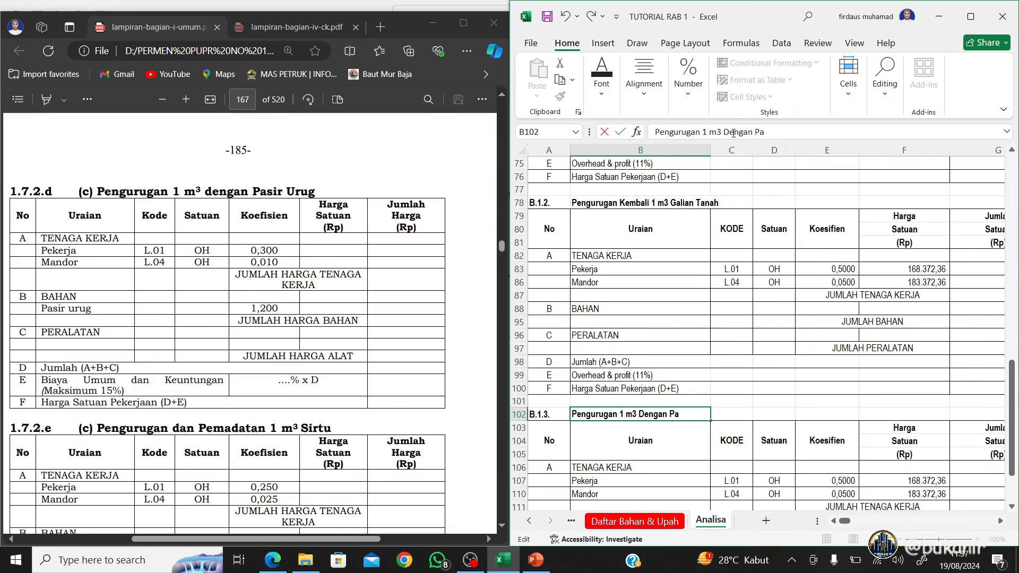
pyautogui.write('sir Urug')
pyautogui.press('Return')
# Set the B.1.3. labour coefficients to 0,3 for Pekerja and 0,01 for Mandor
pyautogui.scroll(-4, 827, 289)
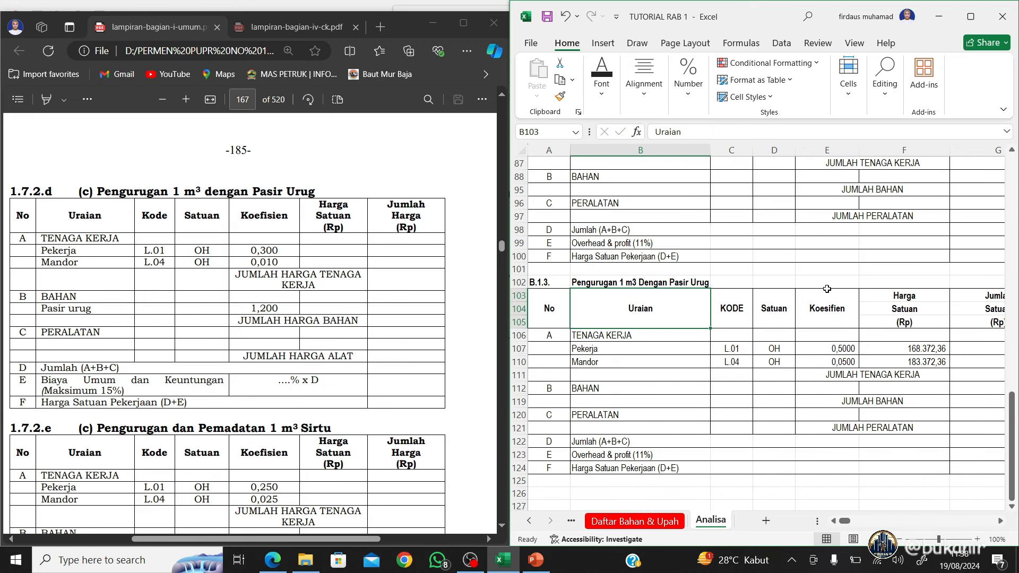
pyautogui.click(848, 347)
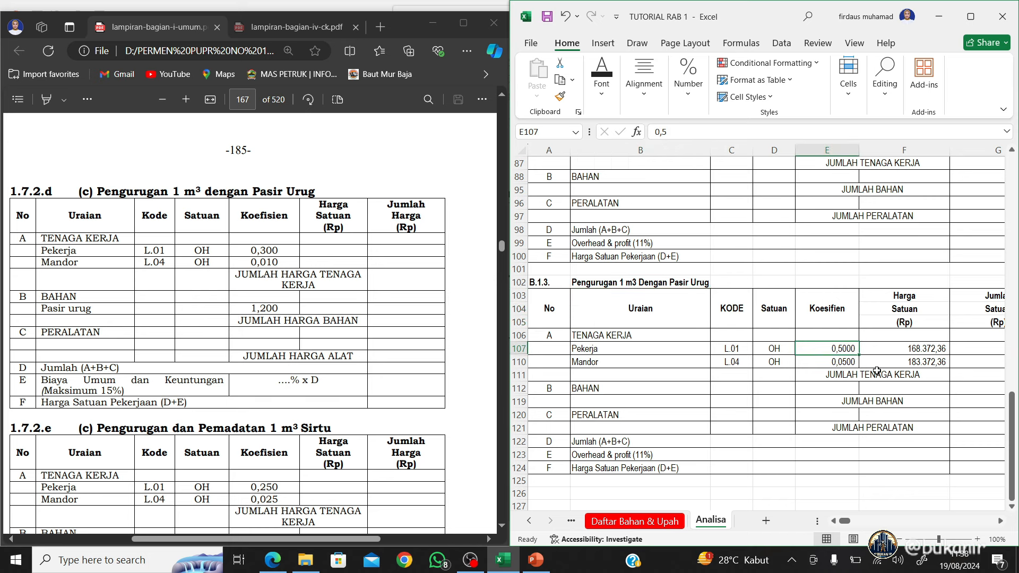
pyautogui.write('0,3')
pyautogui.press('Return')
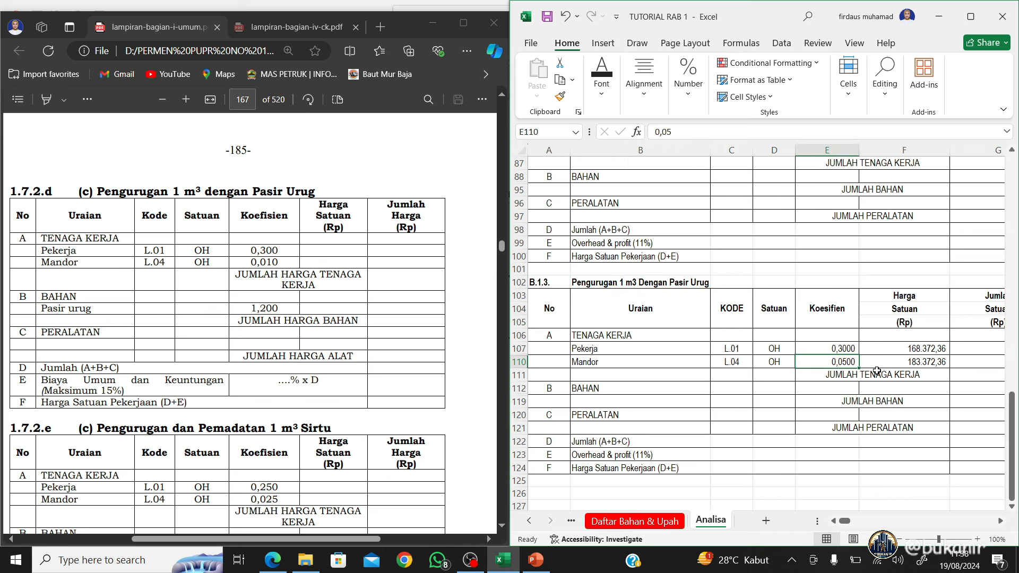
pyautogui.write('0,')
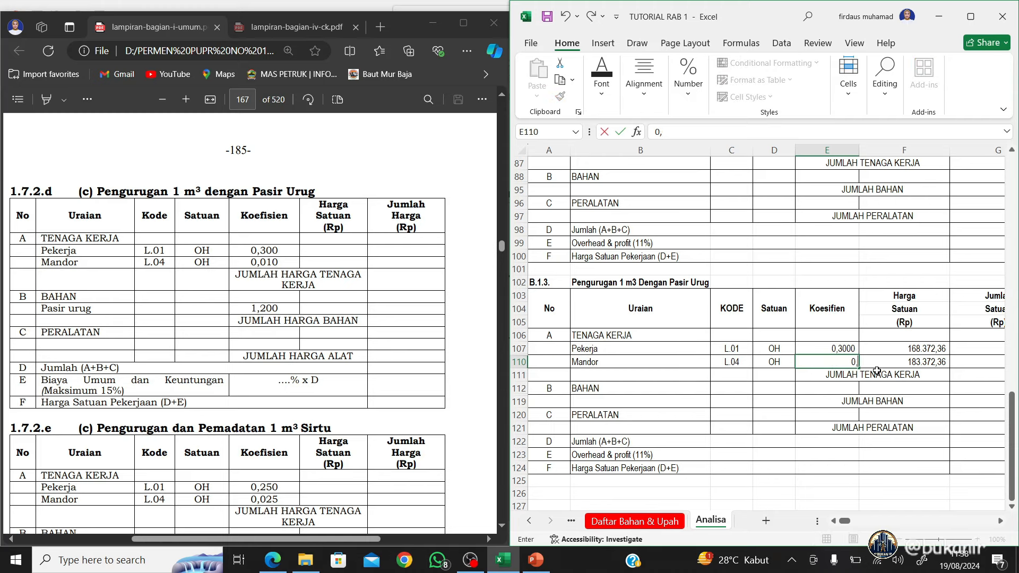
pyautogui.write('01')
pyautogui.press('Return')
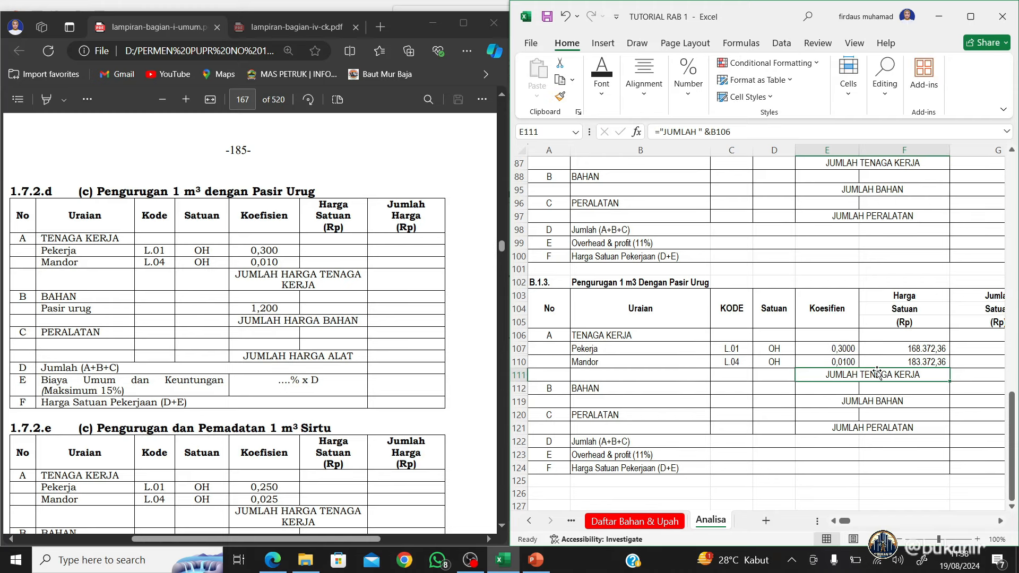
# Unhide the BAHAN rows between 112 and 119 in B.1.3. and rename the first material in row 113 as Pasir Urug
pyautogui.scroll(-1, 821, 406)
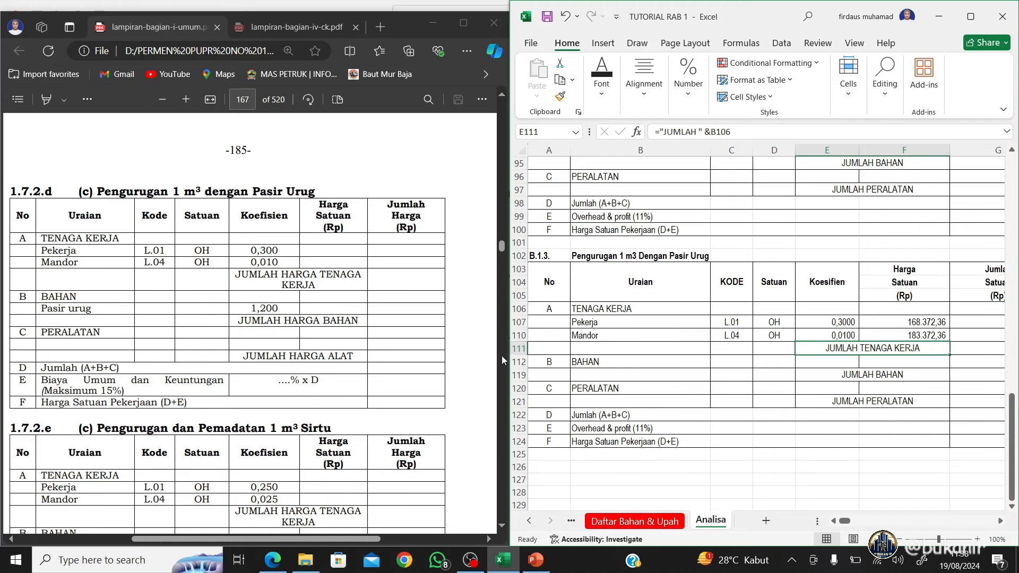
pyautogui.moveTo(514, 361); pyautogui.dragTo(517, 375)
pyautogui.rightClick(518, 375)
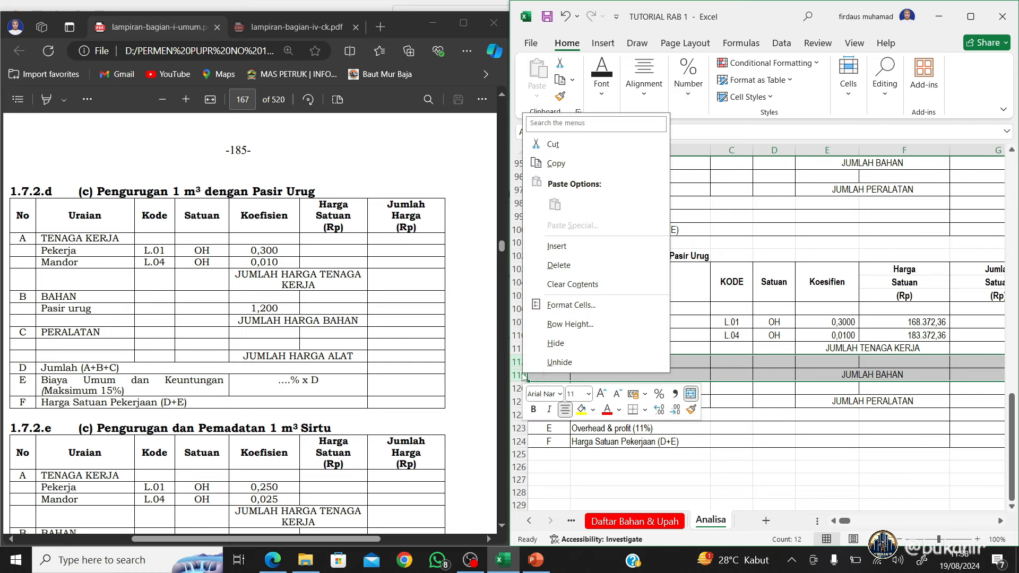
pyautogui.click(573, 360)
pyautogui.click(605, 377)
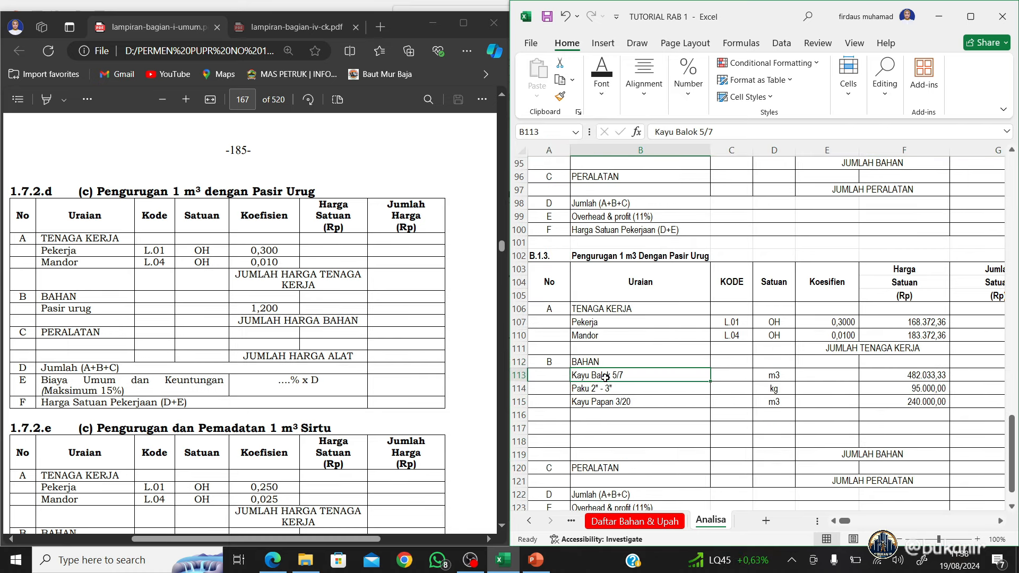
pyautogui.write('Pas')
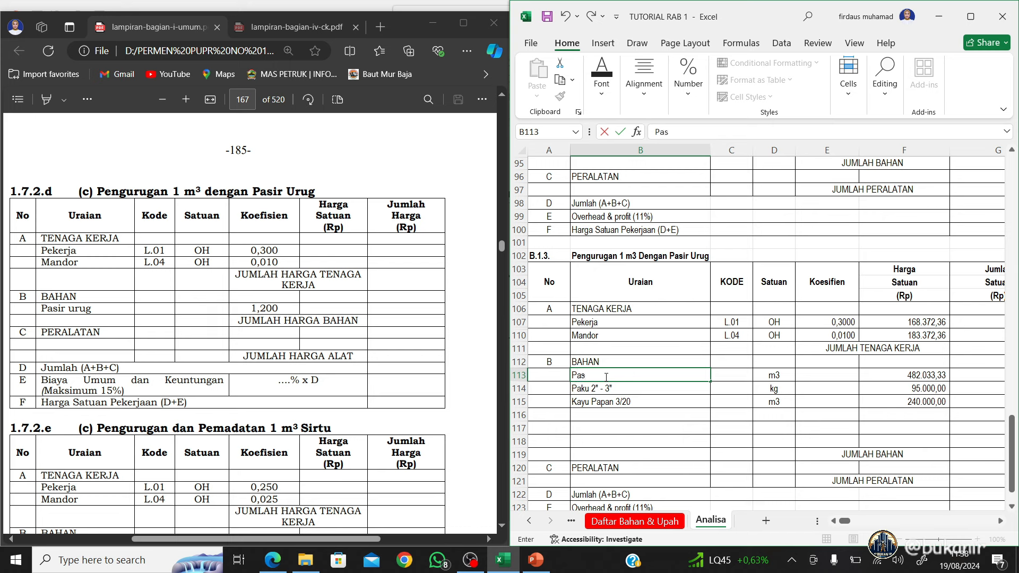
pyautogui.write('ir Urug')
pyautogui.press('Return')
# Clear the leftover Paku 2" - 3" and Kayu Papan 3/20 entries in rows 114 and 115, columns B to F
pyautogui.hotkey('shift', 'Right')
pyautogui.hotkey('shift', 'Right')
pyautogui.hotkey('shift', 'Right')
pyautogui.hotkey('shift', 'Right')
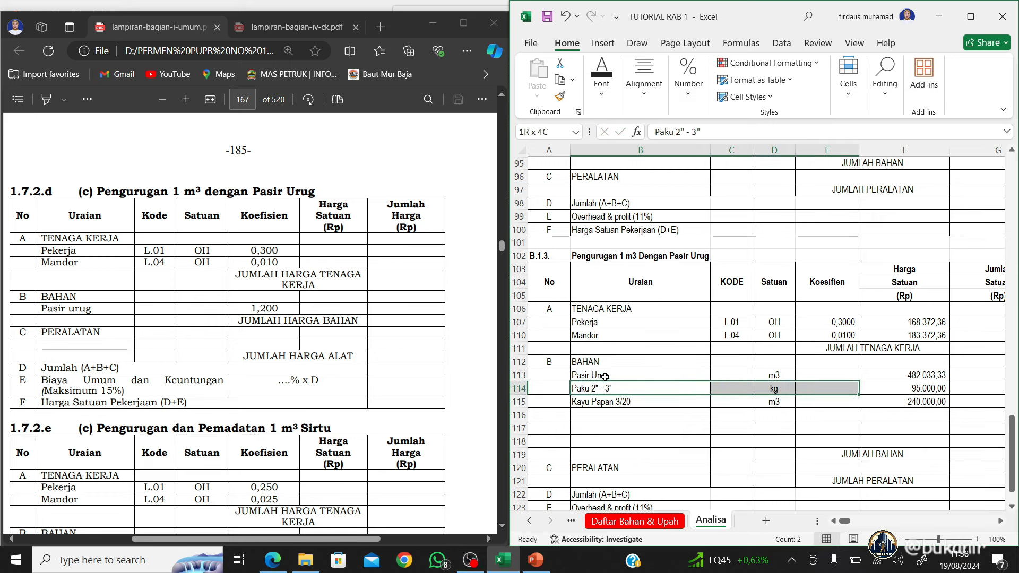
pyautogui.hotkey('shift', 'Down')
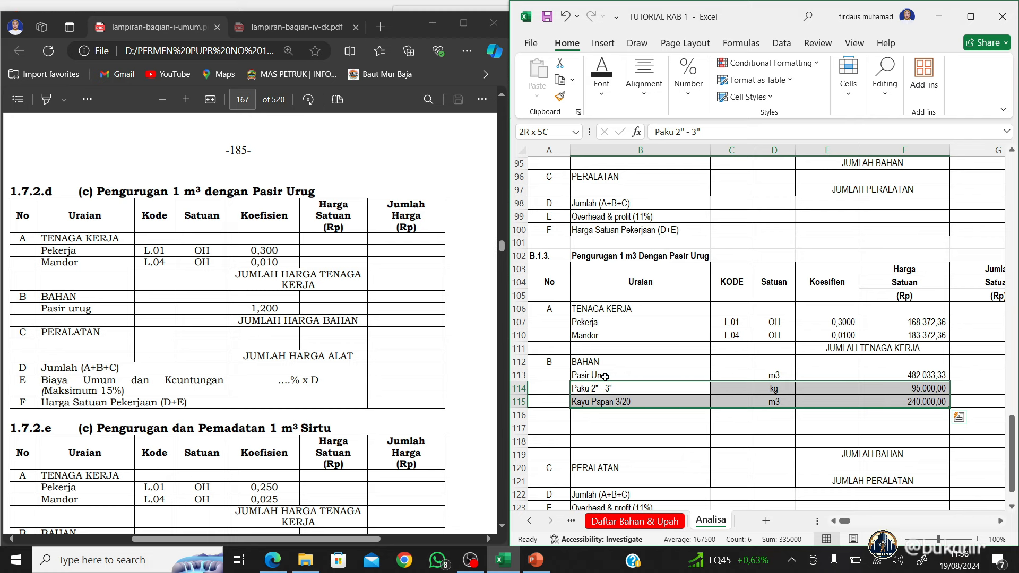
pyautogui.press('Delete')
# Link the Pasir Urug unit price in F113 to the Pasir Urug / Timbun price in F31 of the Daftar Bahan & Upah sheet
pyautogui.press('Up')
pyautogui.press('Right')
pyautogui.press('Right')
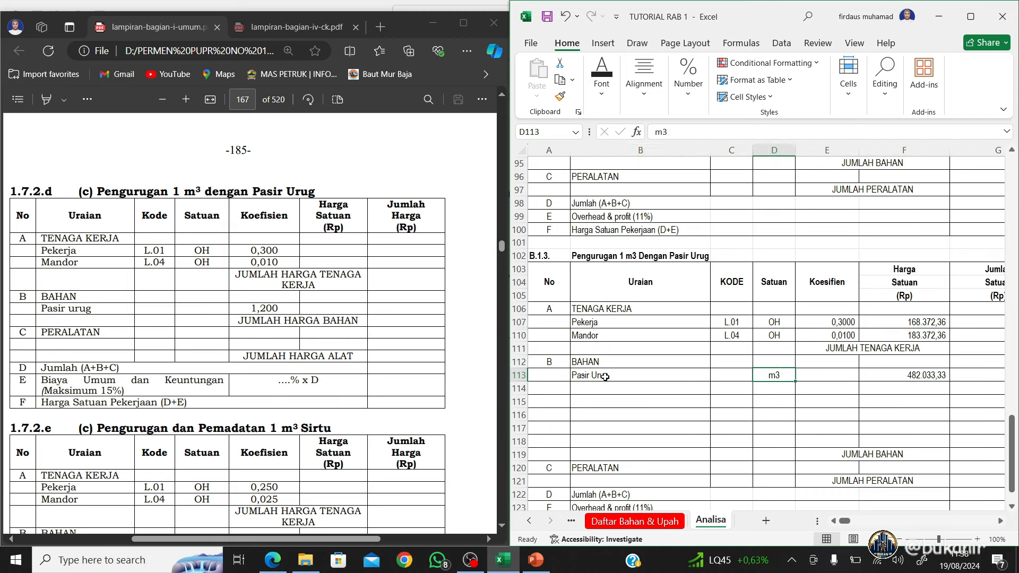
pyautogui.press('Right')
pyautogui.press('Right')
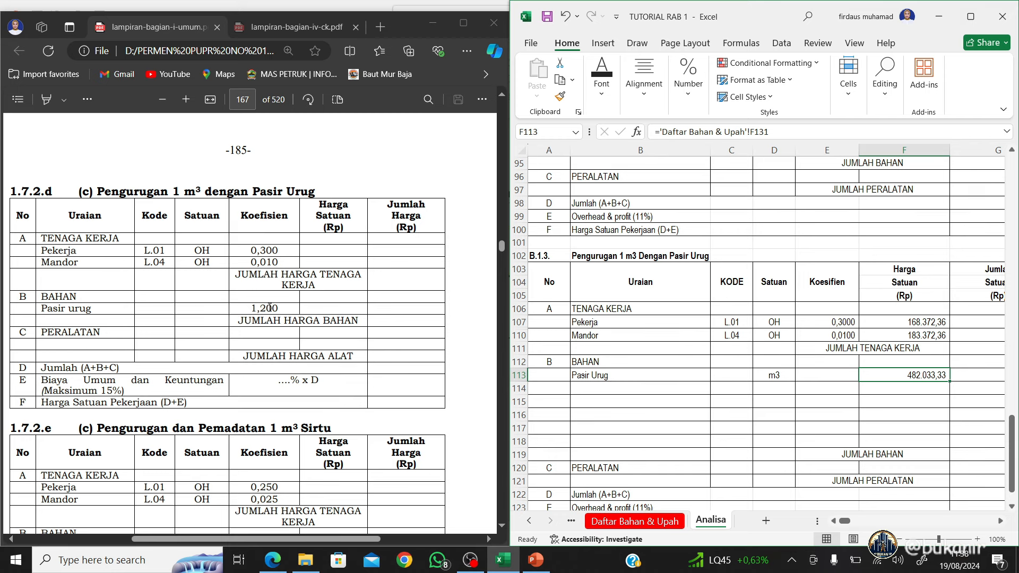
pyautogui.write('=')
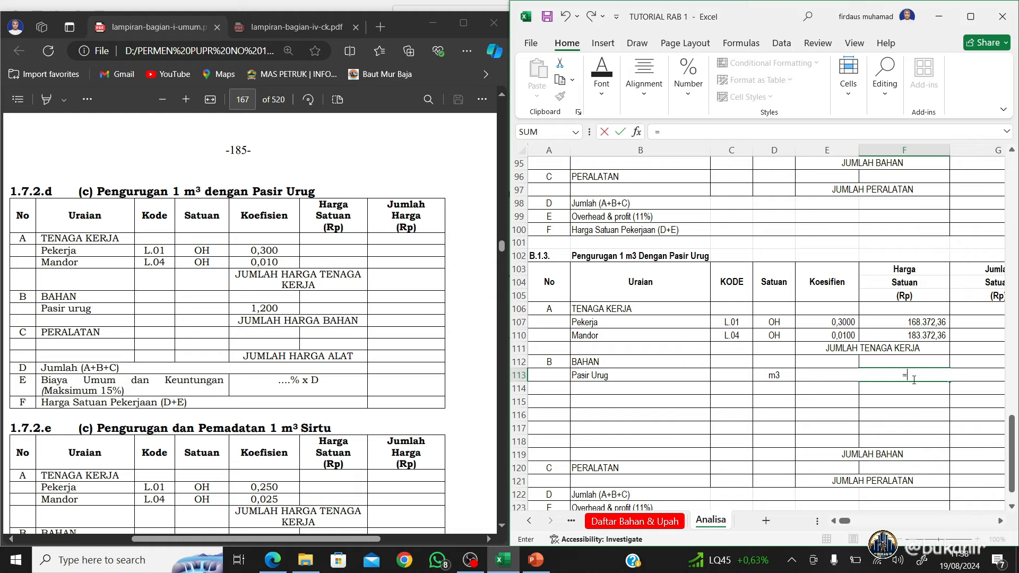
pyautogui.click(635, 522)
pyautogui.scroll(-7, 797, 345)
pyautogui.click(931, 247)
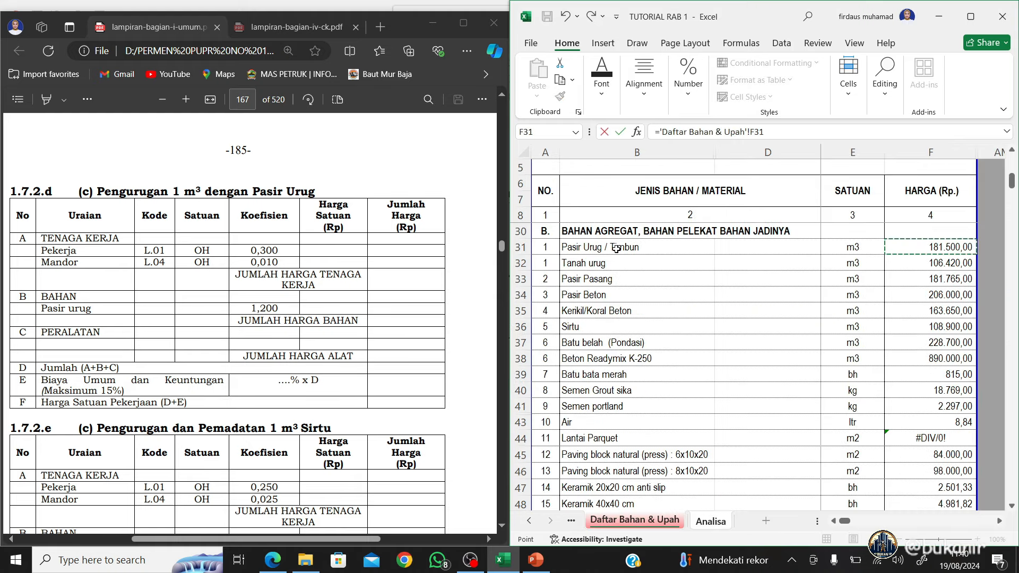
pyautogui.press('Return')
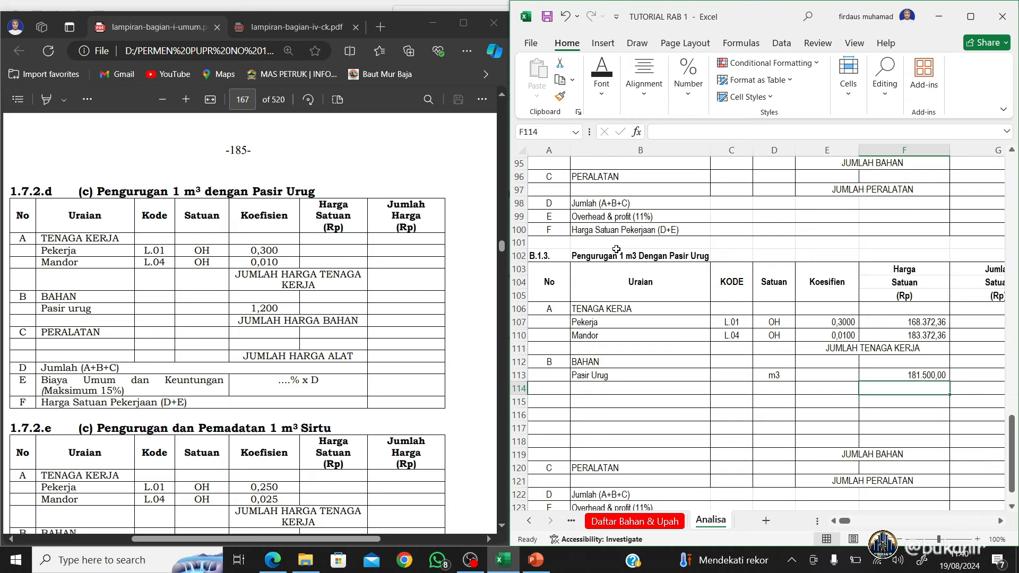
# Enter the coefficient 1,2 for Pasir Urug in the B.1.3. materials section
pyautogui.click(956, 375)
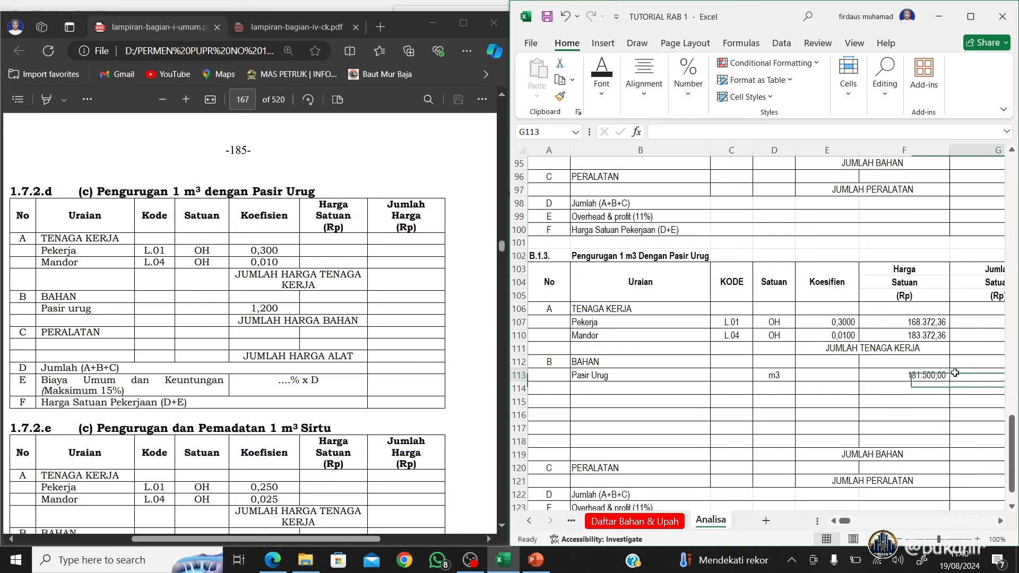
pyautogui.hscroll(2, 983, 391)
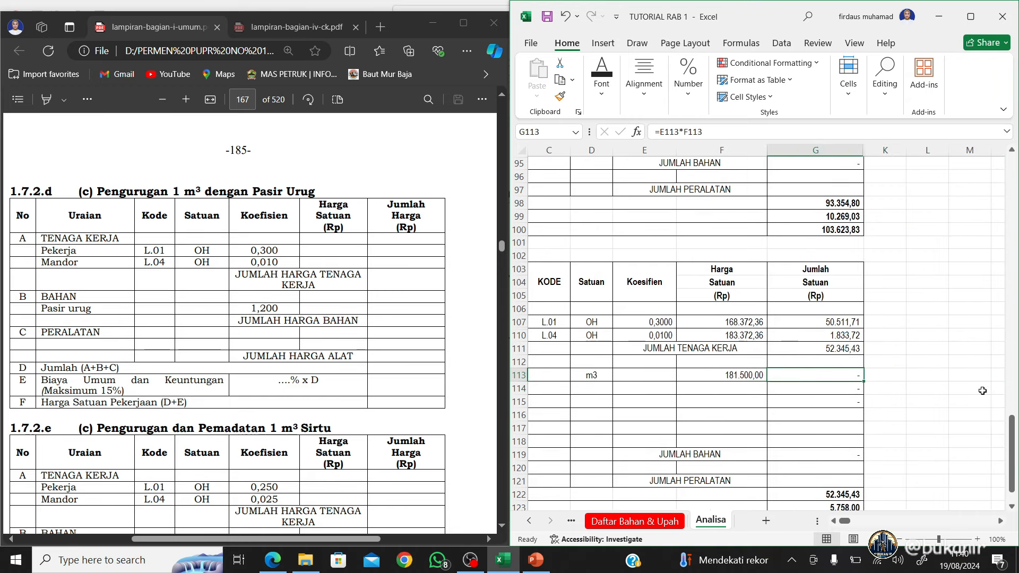
pyautogui.press('Left')
pyautogui.press('Left')
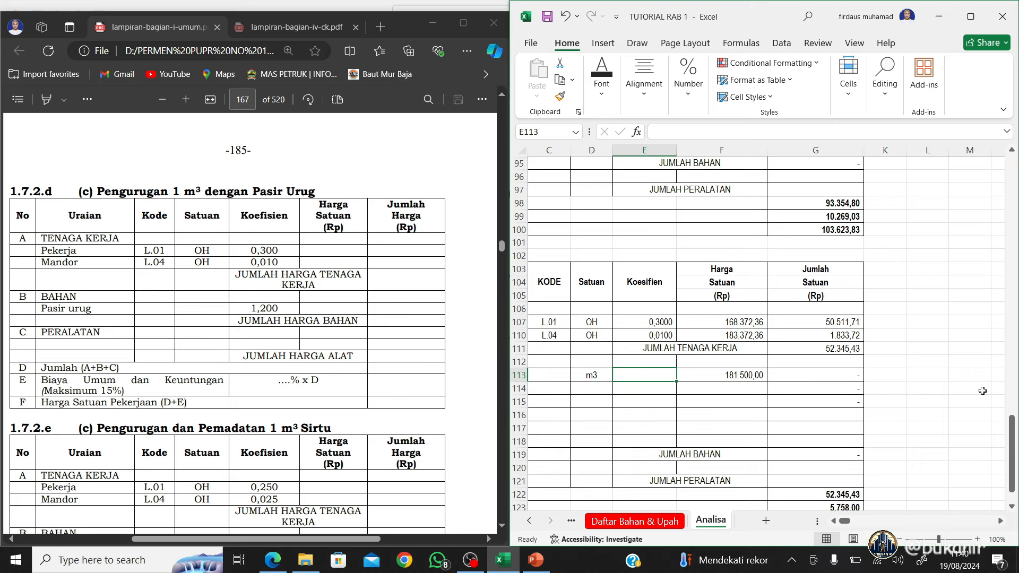
pyautogui.write('1,2')
pyautogui.press('Return')
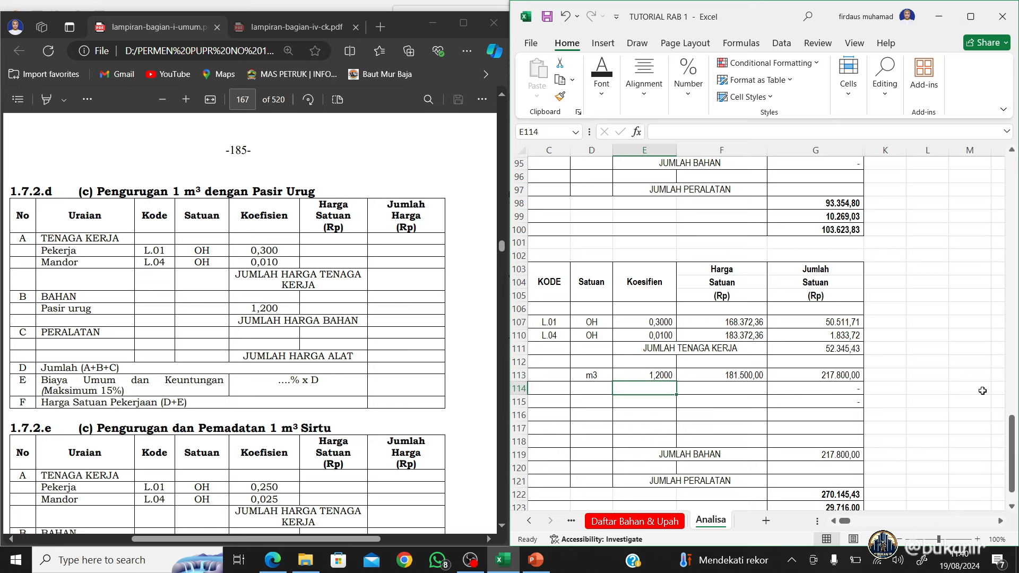
# Hide the empty material rows 114 to 118 below Pasir Urug
pyautogui.press('Left')
pyautogui.press('Left')
pyautogui.press('Left')
pyautogui.press('Left')
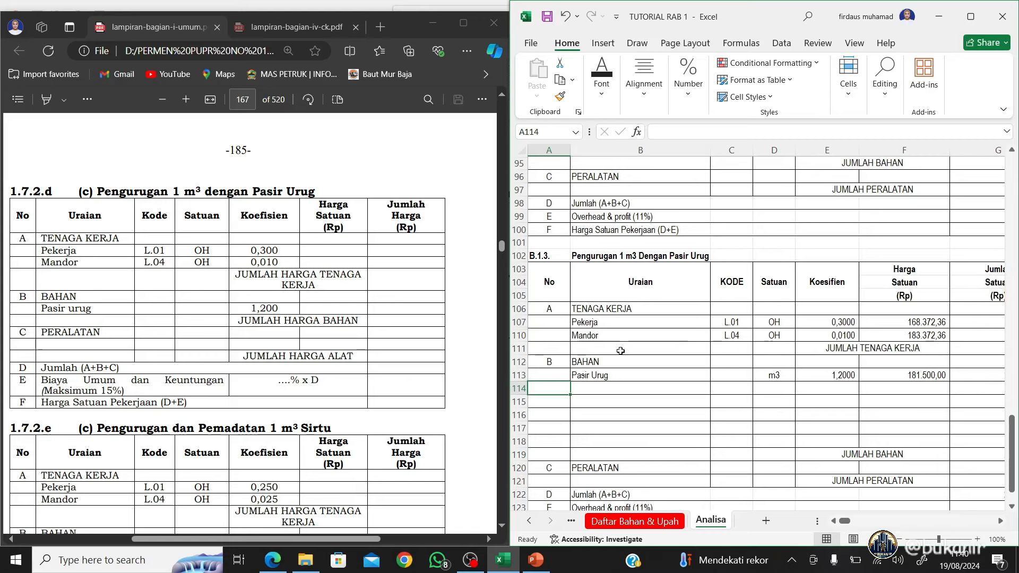
pyautogui.moveTo(519, 388); pyautogui.dragTo(524, 441)
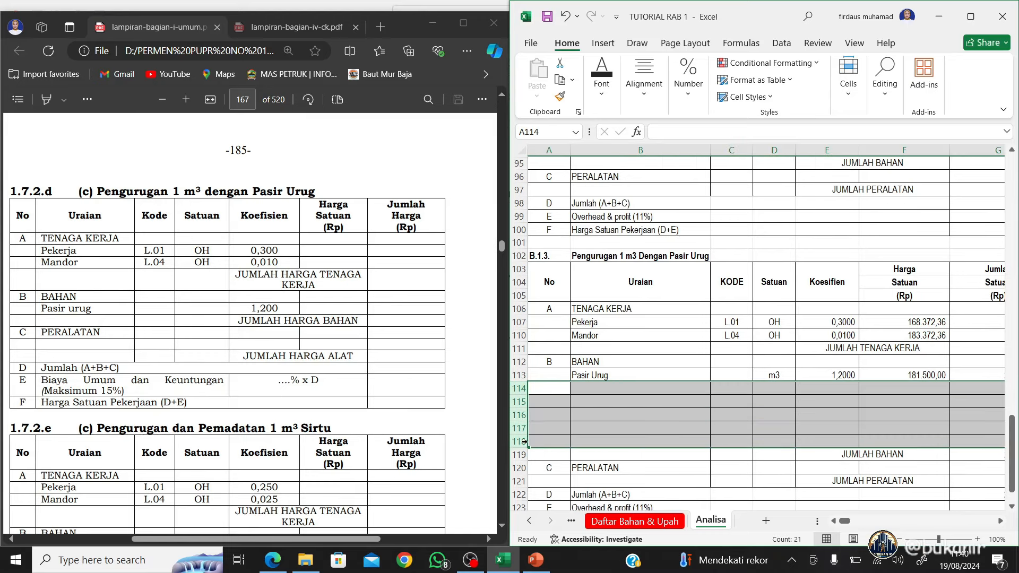
pyautogui.rightClick(524, 441)
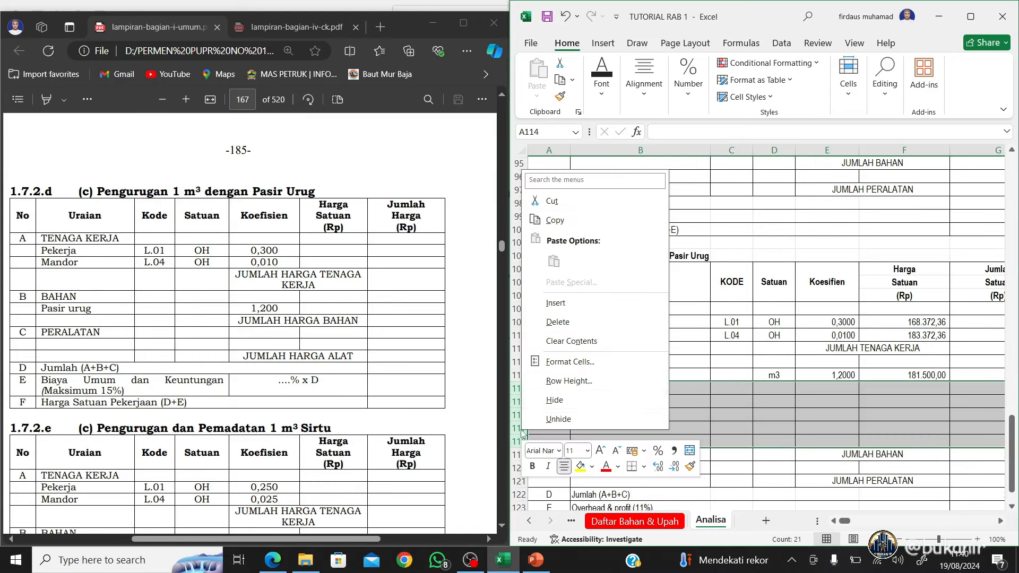
pyautogui.click(565, 398)
pyautogui.click(805, 419)
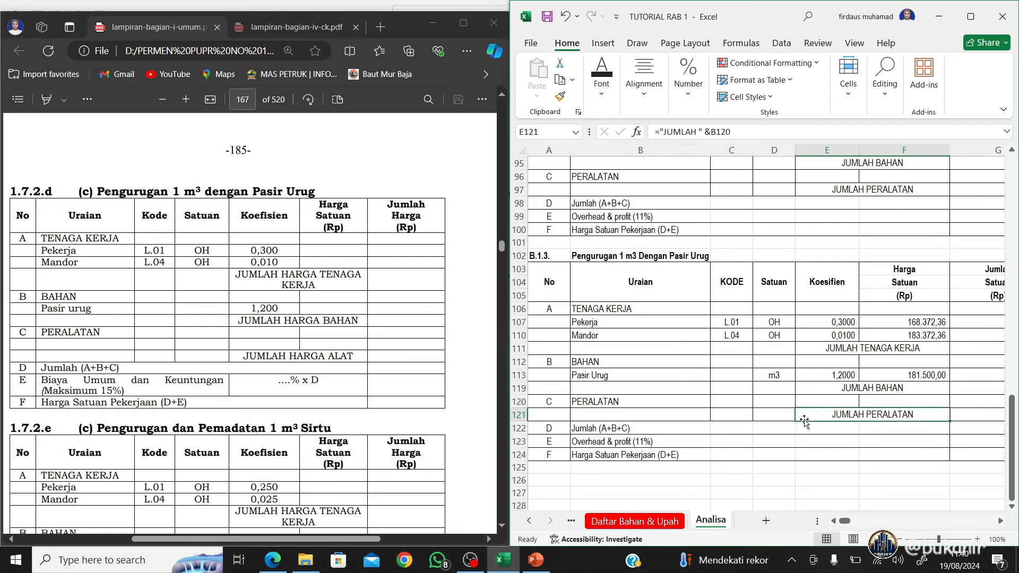
# Examine the B.1.3. analysis through to its Harga Satuan Pekerjaan amount, and look at the RAB sheet
pyautogui.press('Right')
pyautogui.press('Right')
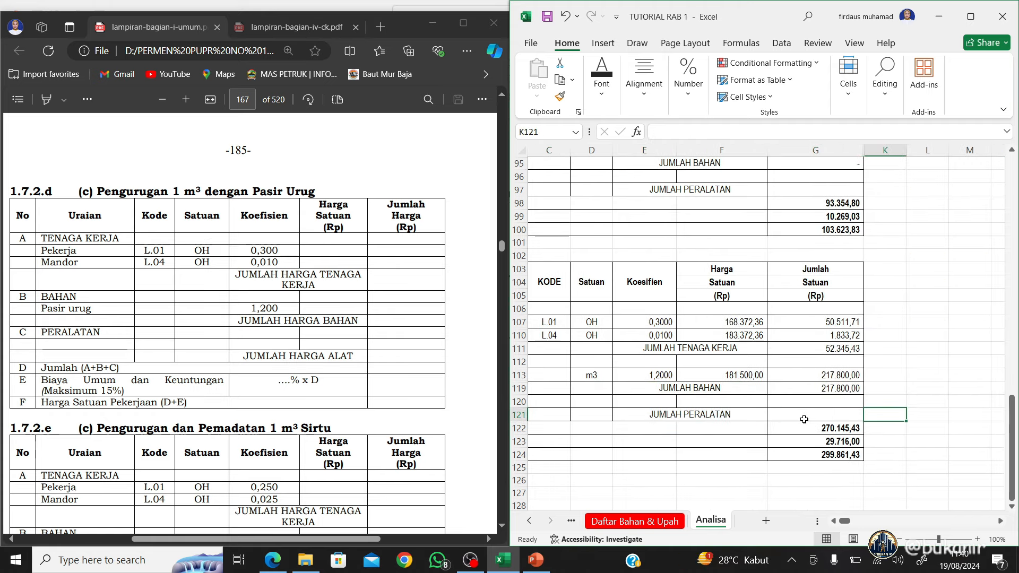
pyautogui.press('Left')
pyautogui.press('Left')
pyautogui.press('Left')
pyautogui.press('Left')
pyautogui.press('Left')
pyautogui.press('Left')
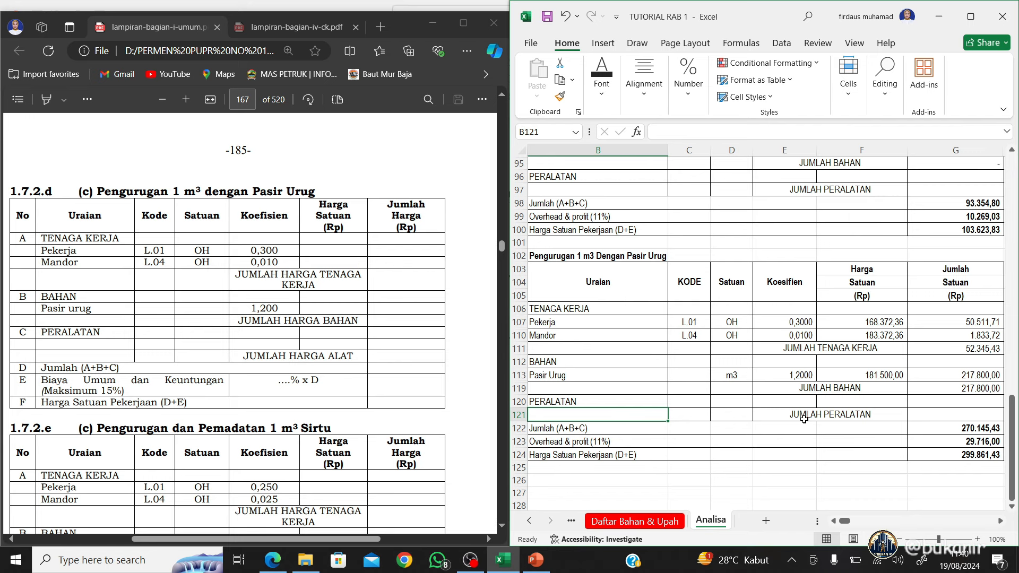
pyautogui.press('Down')
pyautogui.press('Down')
pyautogui.press('Down')
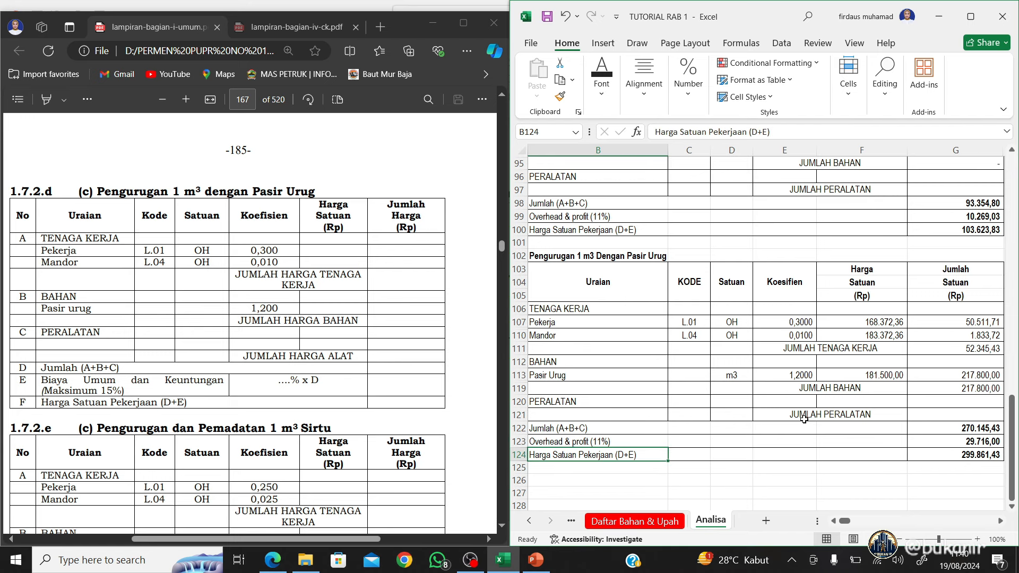
pyautogui.press('Right')
pyautogui.press('Right')
pyautogui.press('Right')
pyautogui.press('Right')
pyautogui.press('Right')
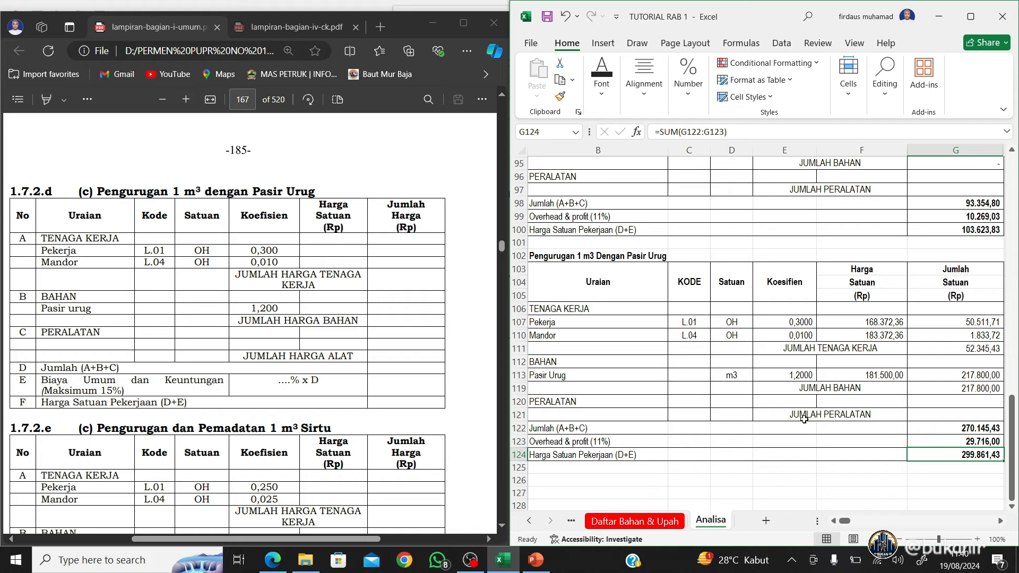
pyautogui.press('Left')
pyautogui.press('Left')
pyautogui.press('Left')
pyautogui.press('Left')
pyautogui.press('Left')
pyautogui.press('Left')
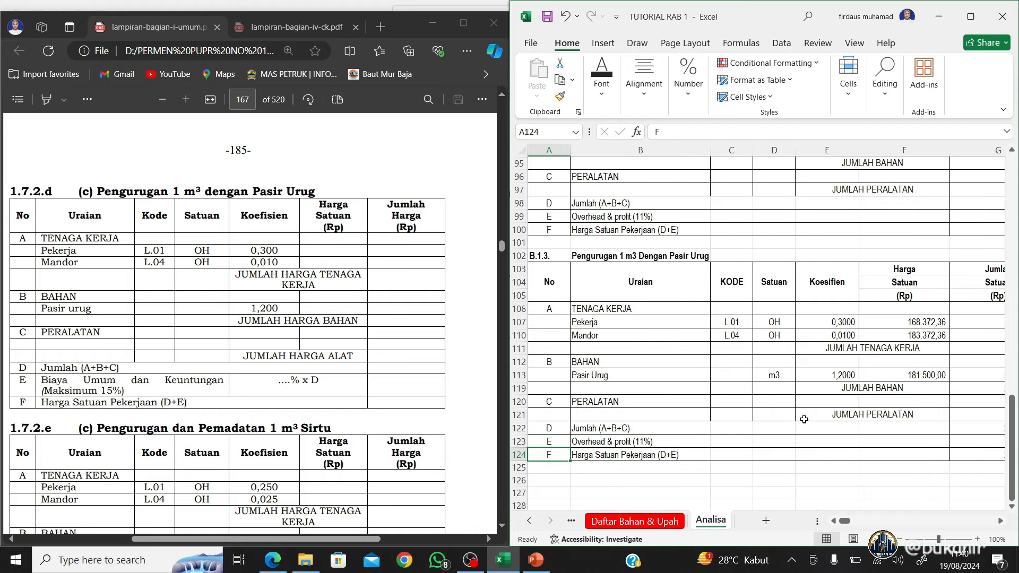
pyautogui.click(529, 520)
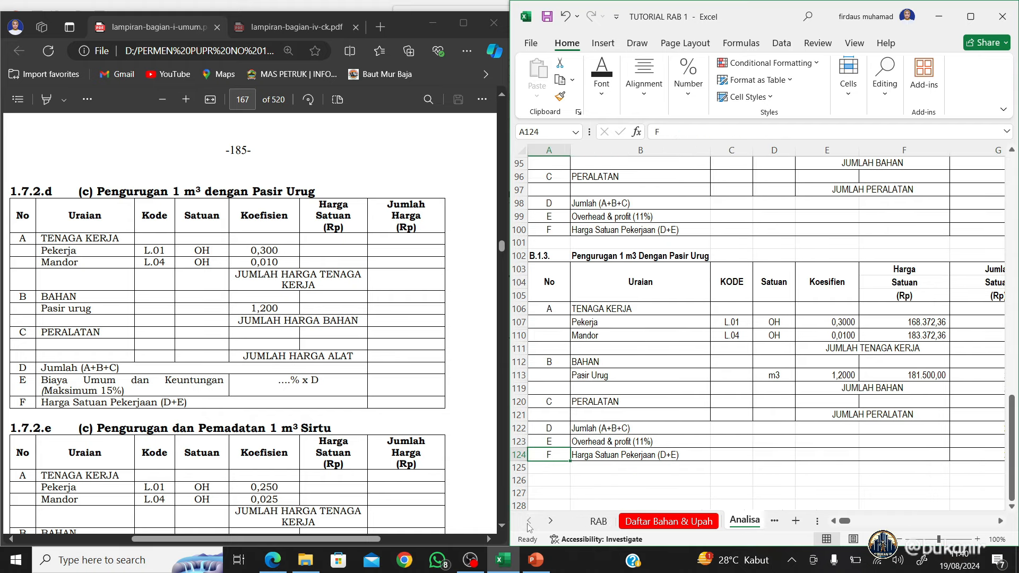
pyautogui.click(598, 522)
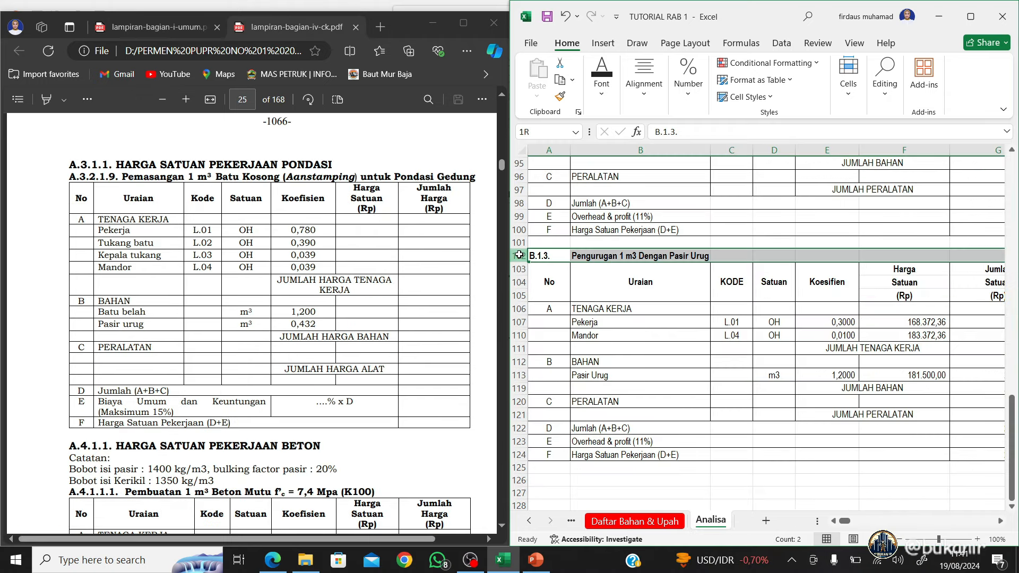
# Duplicate the whole B.1.3. analysis block, rows 102 to 125, starting at row 126
pyautogui.moveTo(519, 256); pyautogui.dragTo(573, 466)
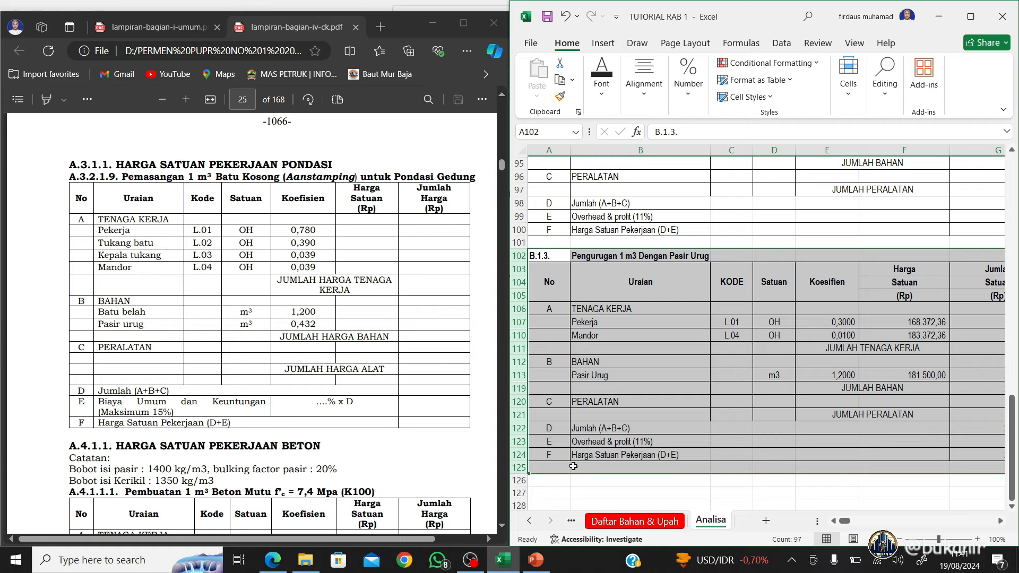
pyautogui.hotkey('ctrl', 'c')
pyautogui.click(517, 481)
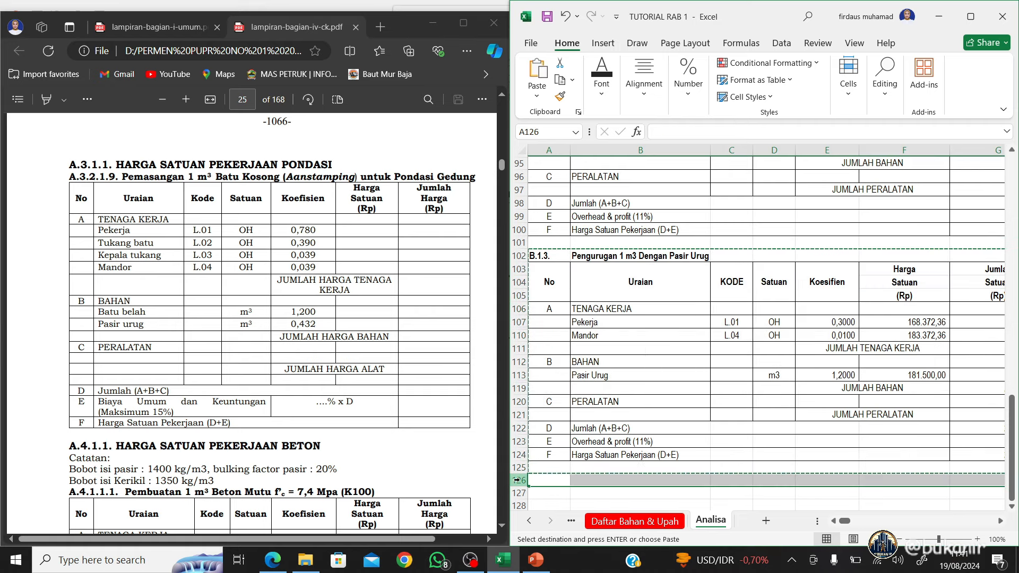
pyautogui.rightClick(517, 481)
pyautogui.click(605, 360)
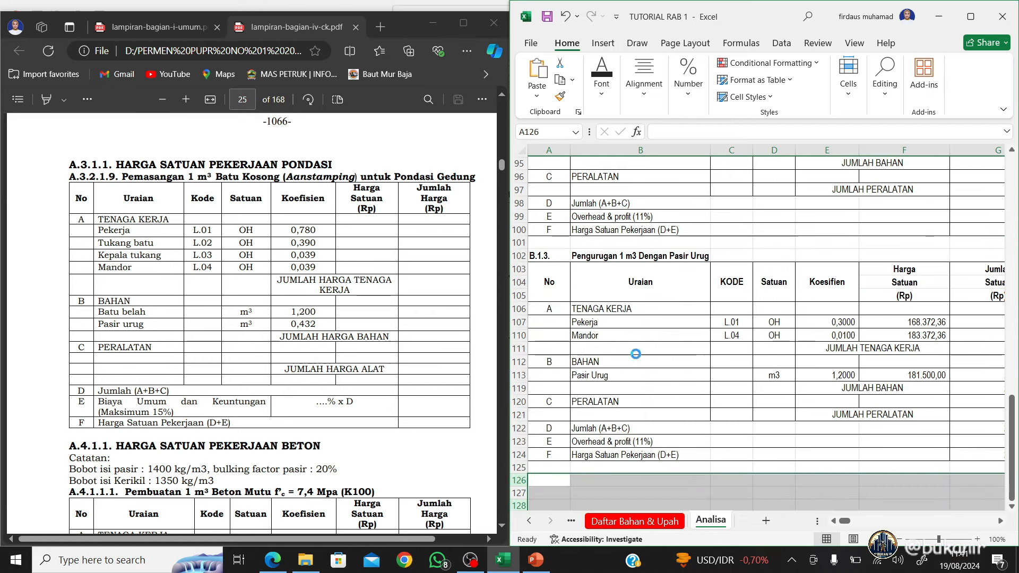
# Insert one more blank row between the B.1.3. analysis and its copy
pyautogui.rightClick(519, 415)
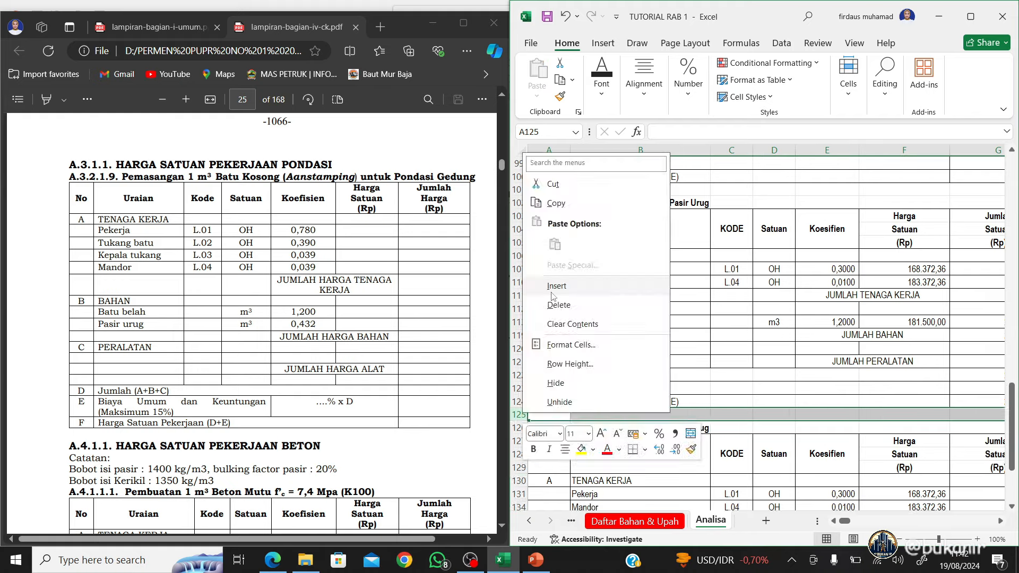
pyautogui.click(553, 293)
pyautogui.click(645, 431)
# Copy the section heading "B. PEKERJAAN TANAH" into row 126, above the duplicated analysis
pyautogui.scroll(5, 639, 414)
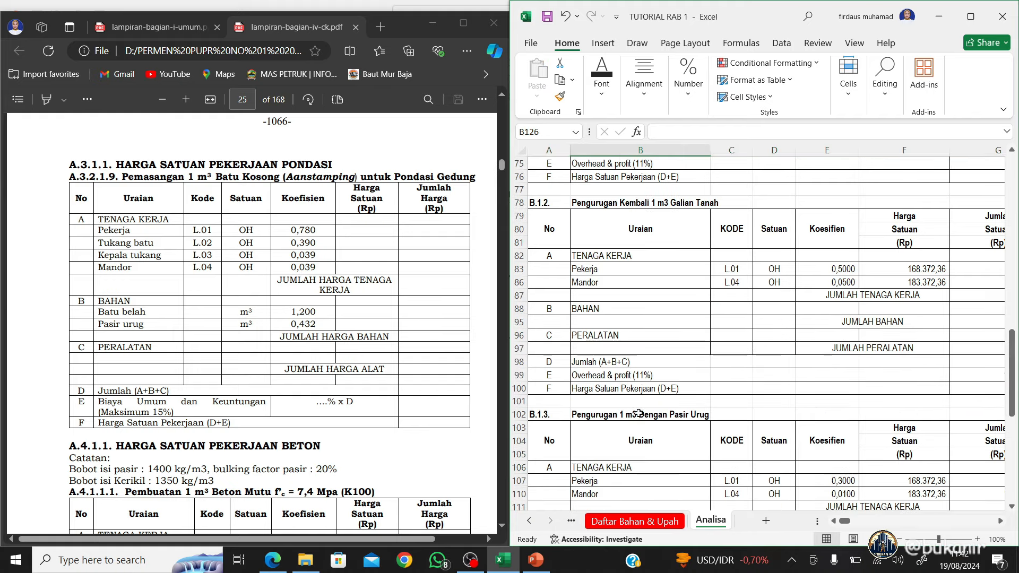
pyautogui.scroll(9, 639, 414)
pyautogui.moveTo(546, 244); pyautogui.dragTo(588, 249)
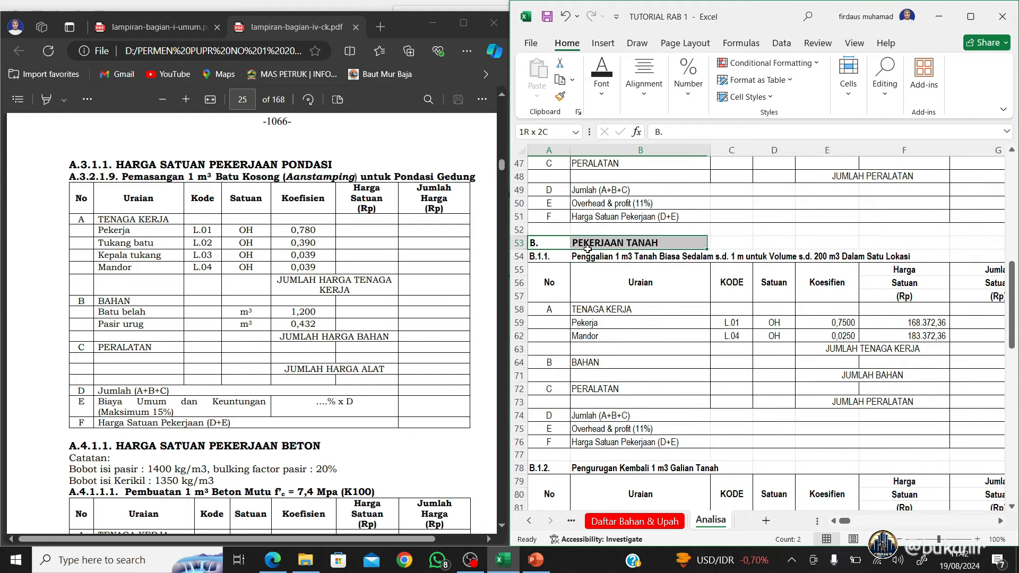
pyautogui.hotkey('ctrl', 'c')
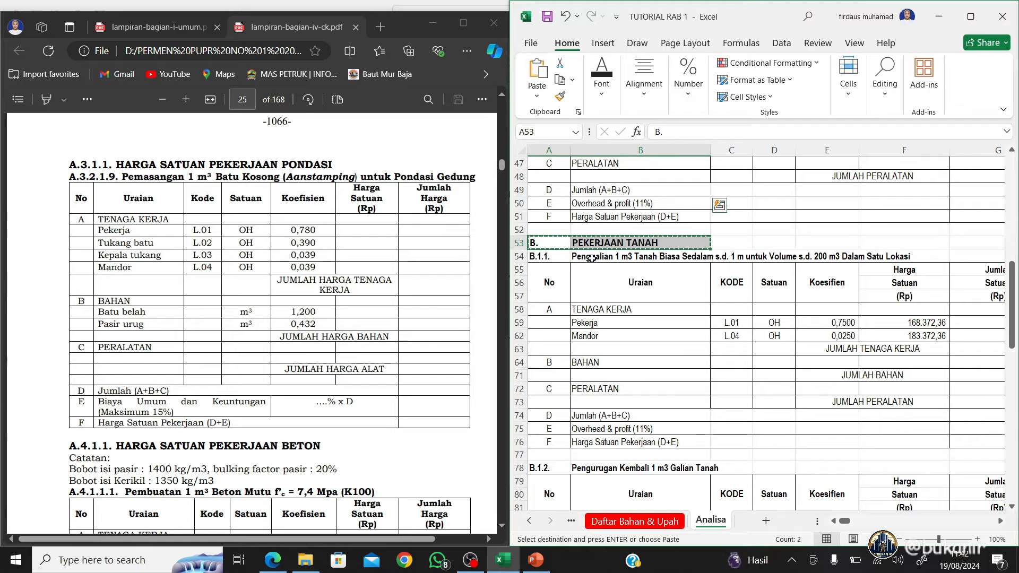
pyautogui.scroll(-15, 590, 258)
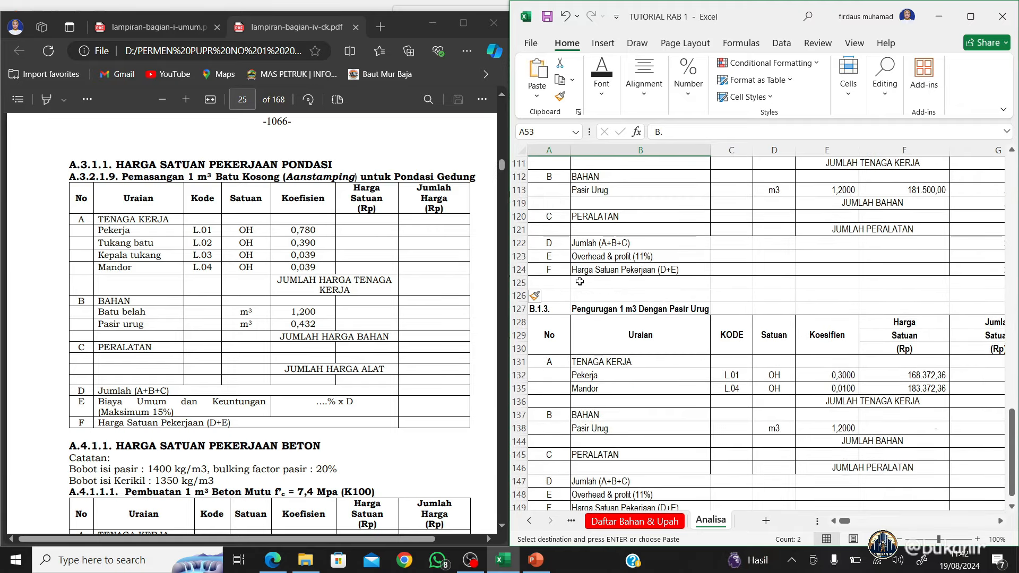
pyautogui.scroll(-1, 580, 281)
pyautogui.click(567, 258)
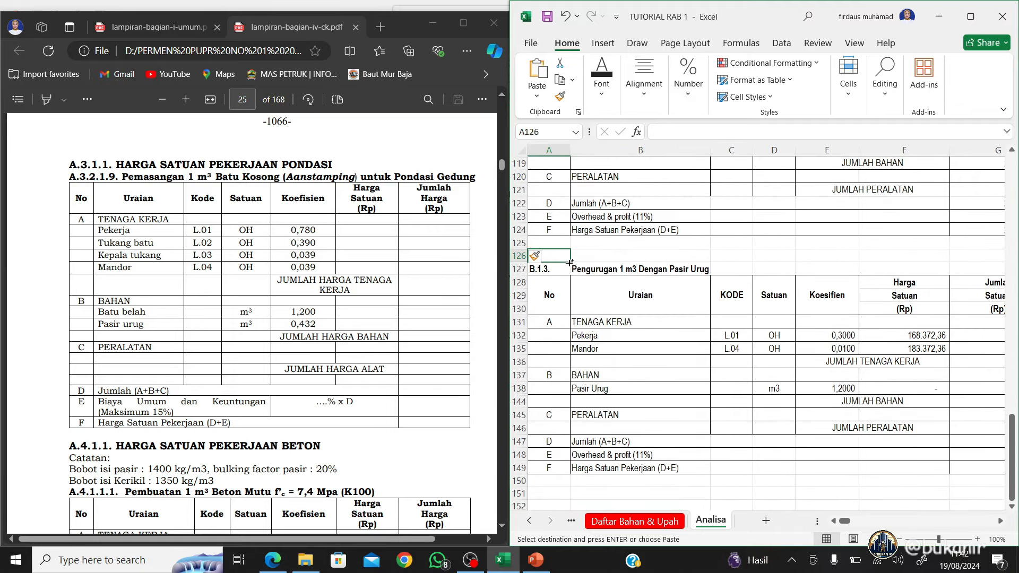
pyautogui.press('Return')
# Change the copied section heading in row 126 to "C." and "PEKERJAAN PONDASI"
pyautogui.click(557, 258)
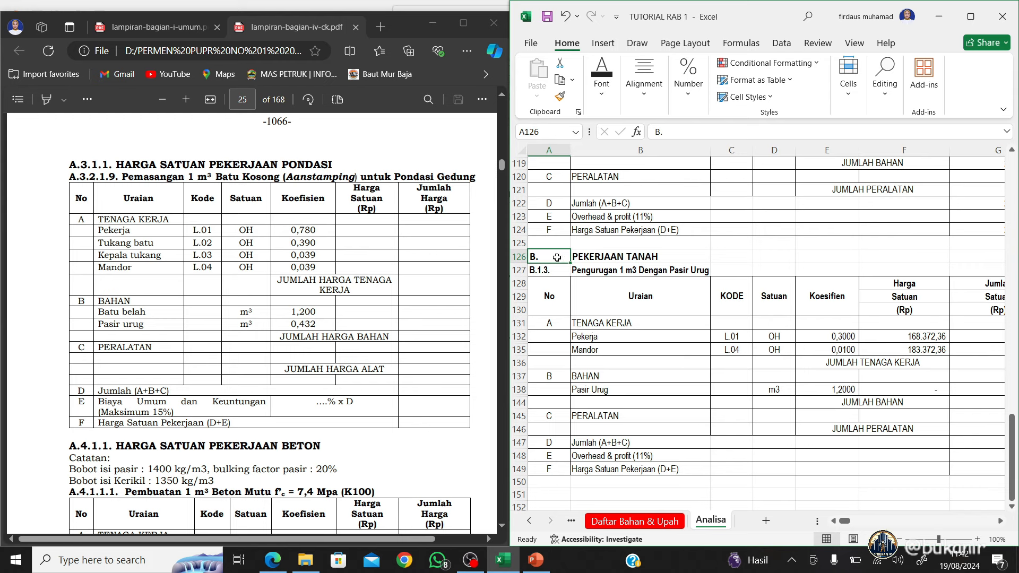
pyautogui.write('C.')
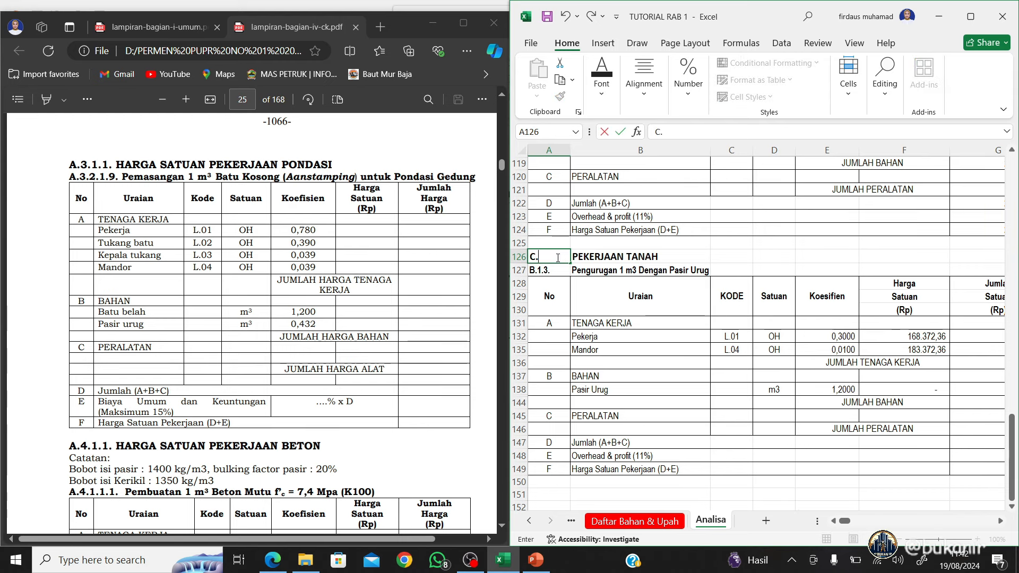
pyautogui.press('Tab')
pyautogui.click(742, 134)
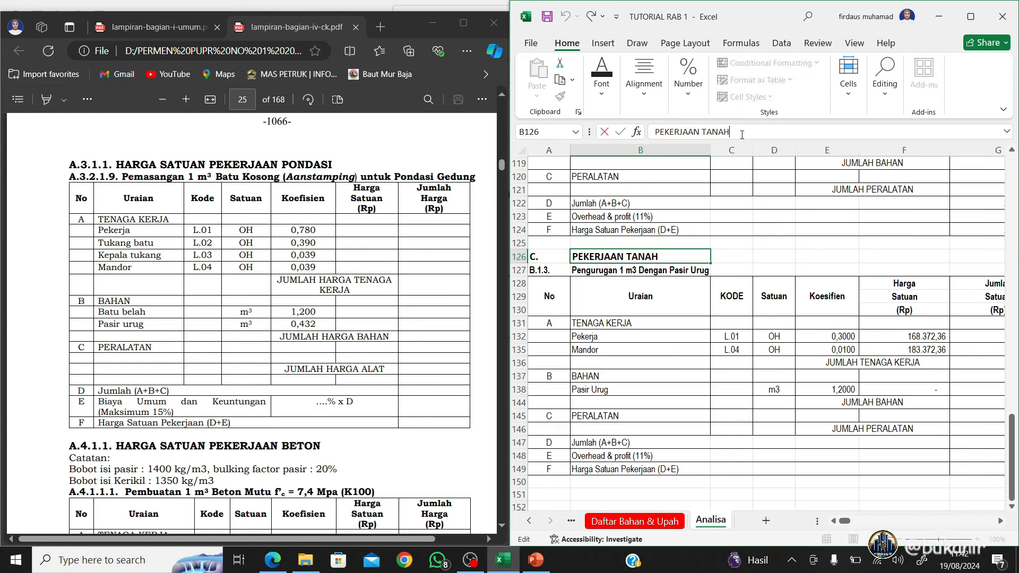
pyautogui.press('BackSpace')
pyautogui.press('BackSpace')
pyautogui.press('BackSpace')
pyautogui.press('BackSpace')
pyautogui.press('BackSpace')
pyautogui.write('P')
pyautogui.write('ONDASI')
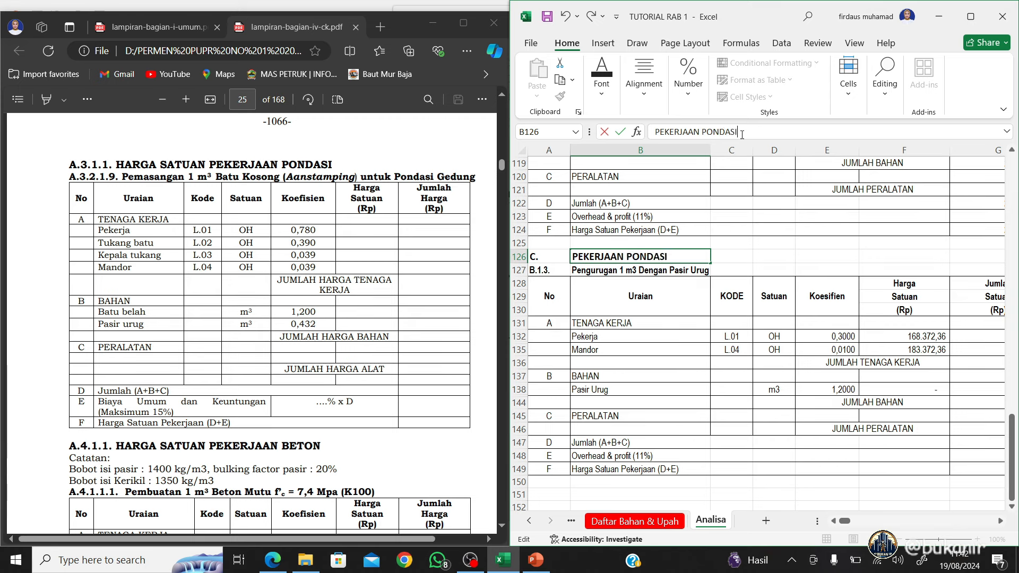
pyautogui.press('Return')
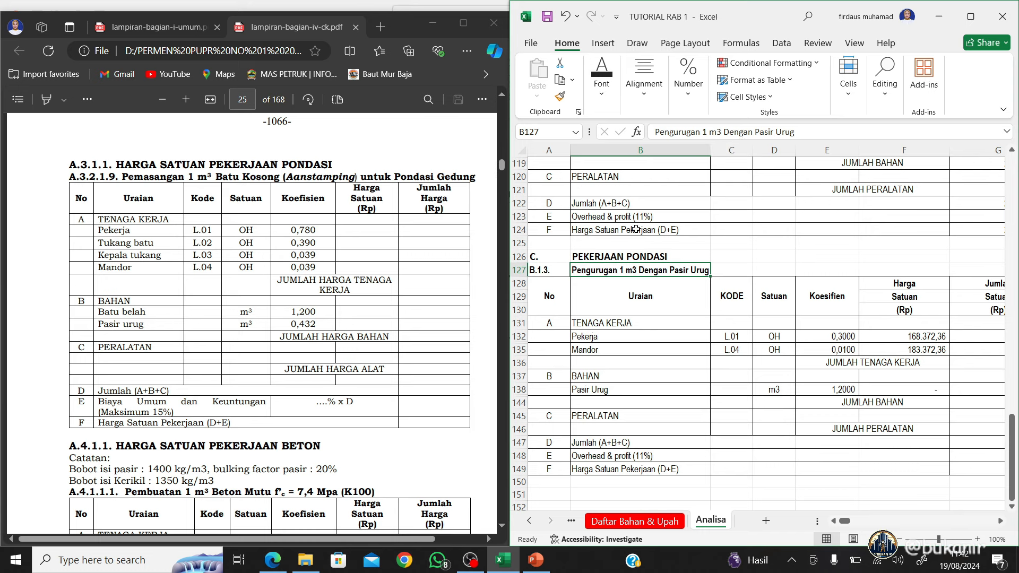
# Change the code in row 127 to "C.1.1." and the title to "Pemasangan 1 m3 Batu Kosong (Aanstamping) untuk Pondasi Gedung"
pyautogui.click(550, 269)
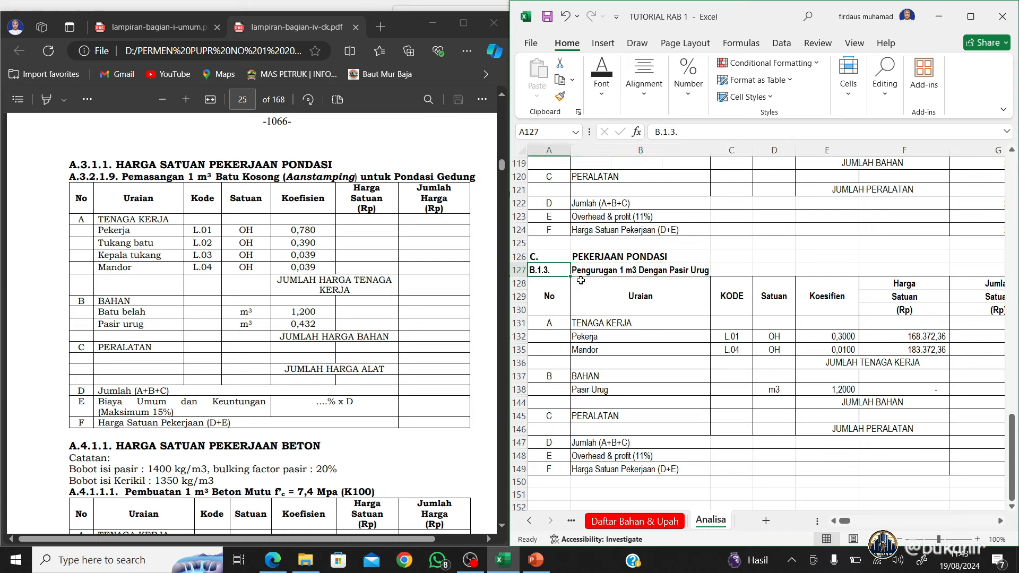
pyautogui.write('C')
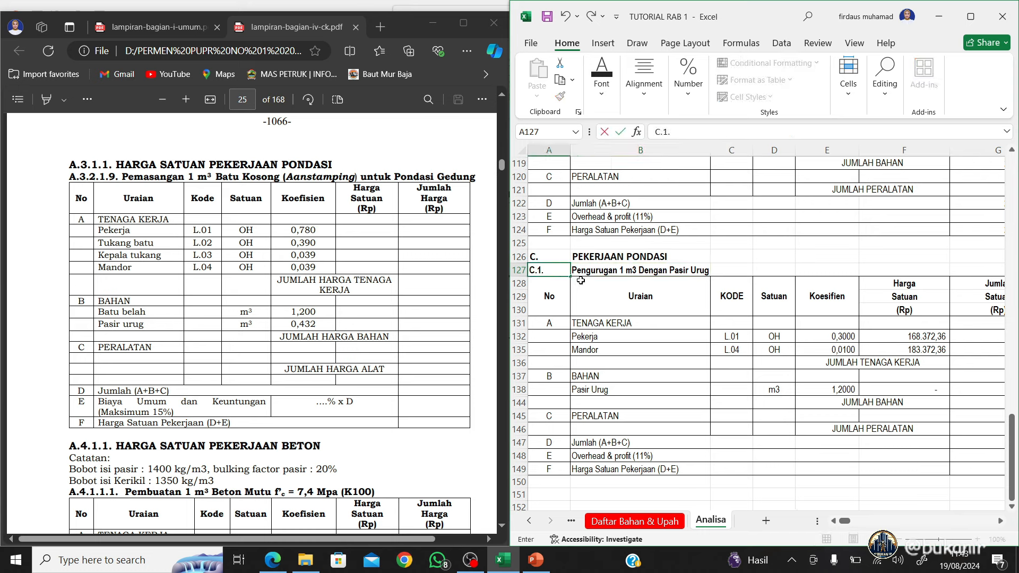
pyautogui.press('Tab')
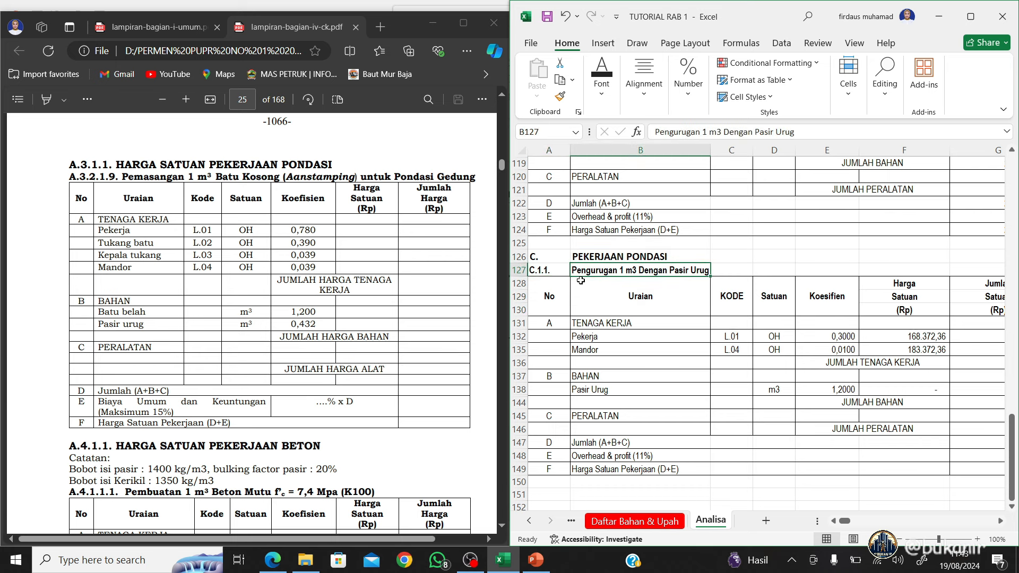
pyautogui.write('Pemasan')
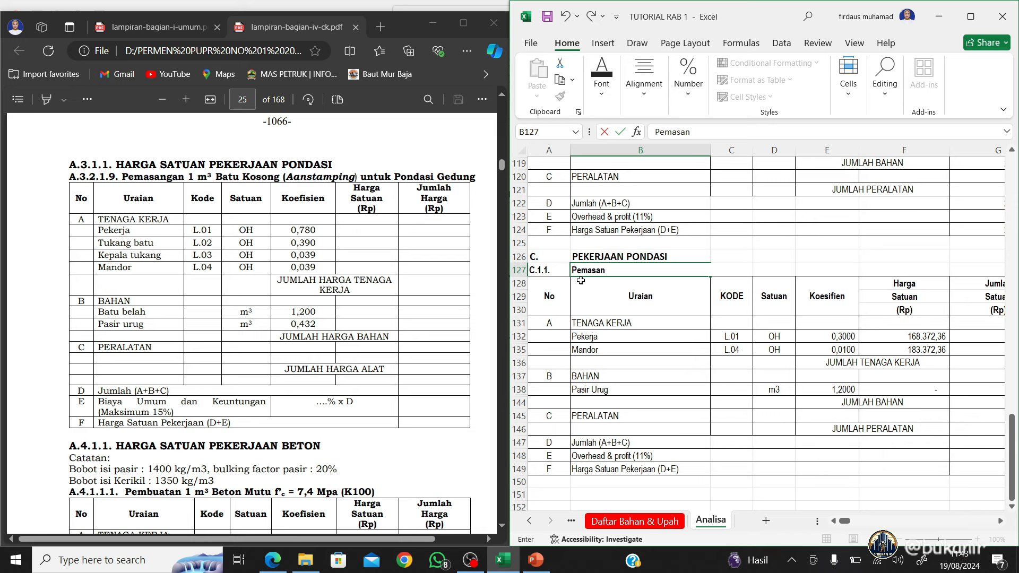
pyautogui.write('gan 1 m')
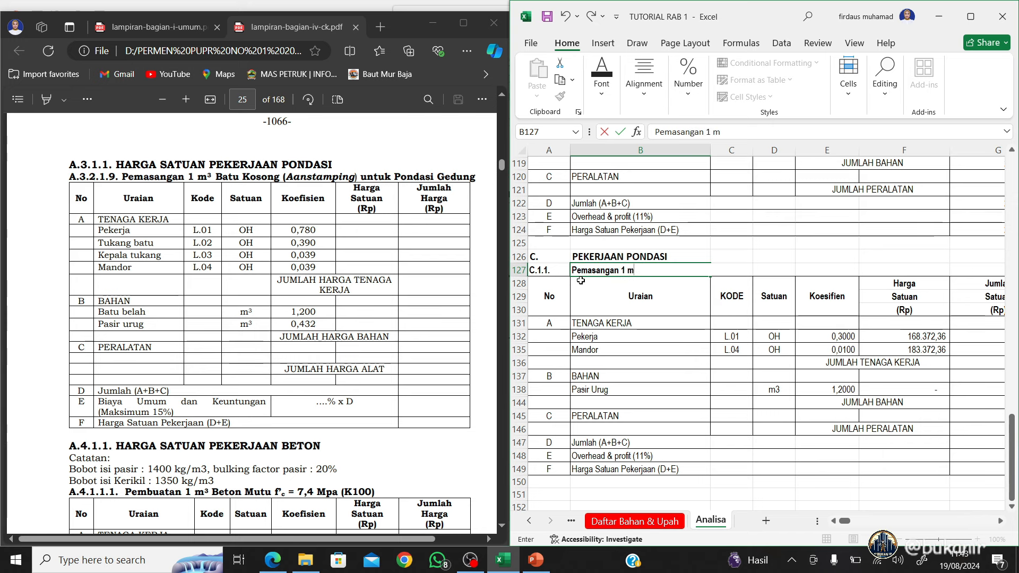
pyautogui.write('3 Ba')
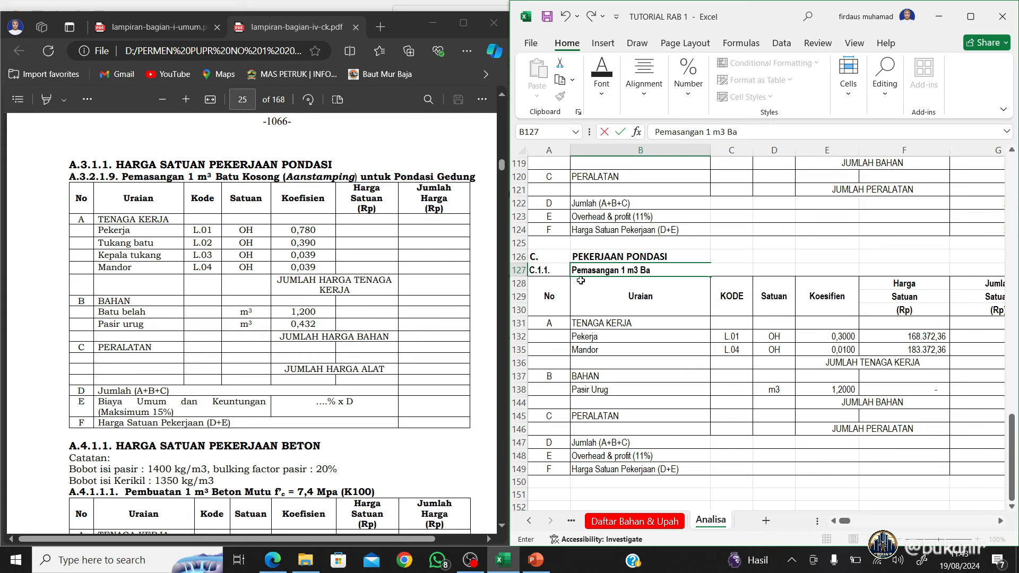
pyautogui.write('tu Kosong (Aans')
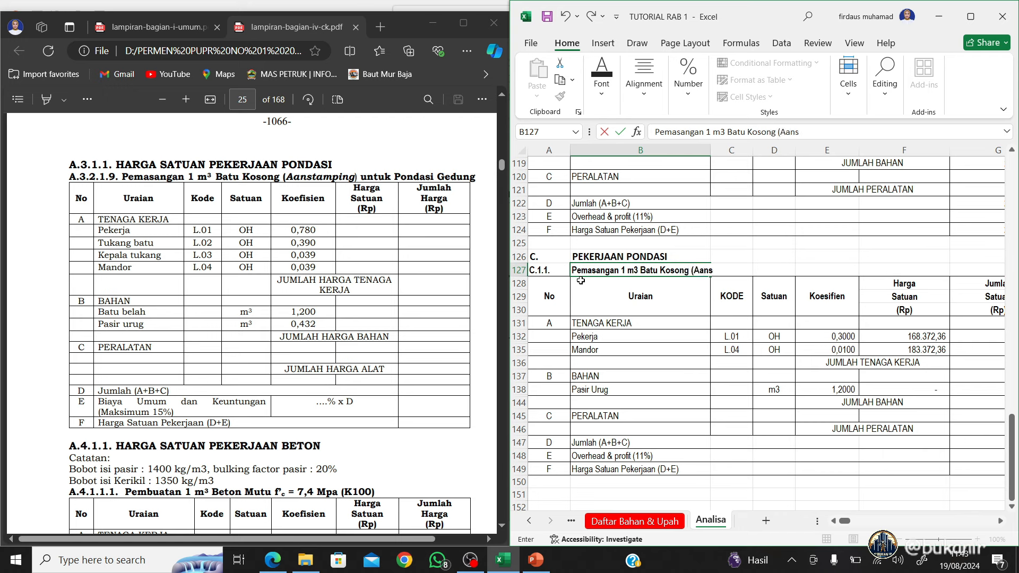
pyautogui.write('tamping) untuk')
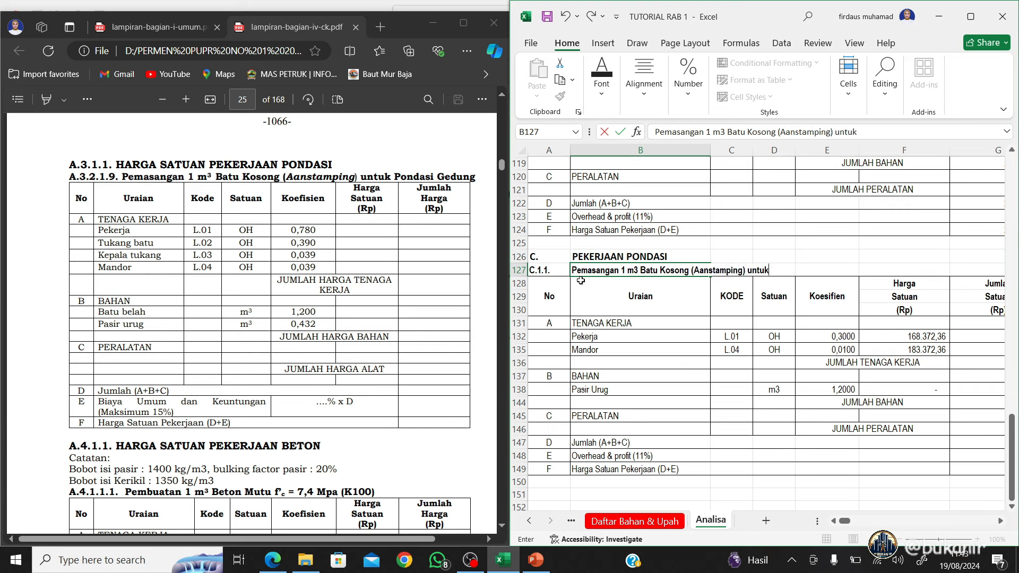
pyautogui.write(' Pondasi Gedung')
pyautogui.press('Return')
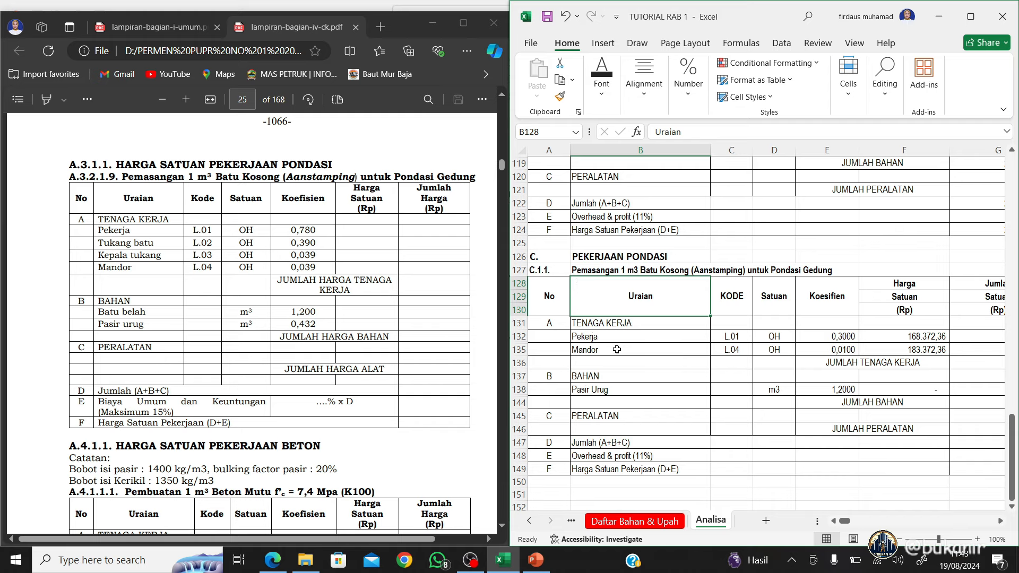
# Unhide rows 133 and 134 between Pekerja and Mandor in the C.1.1. analysis
pyautogui.scroll(-2, 579, 345)
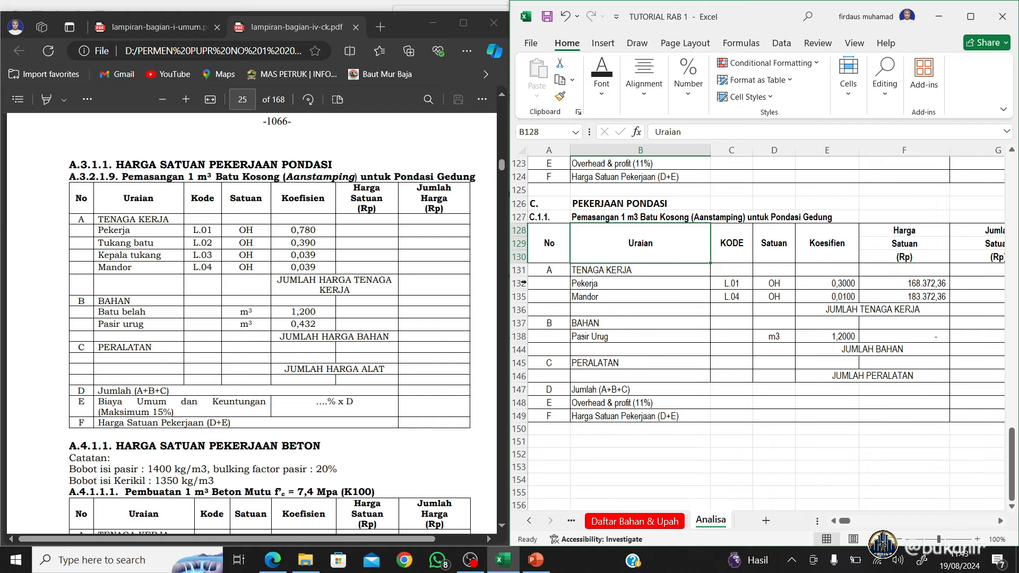
pyautogui.moveTo(519, 282); pyautogui.dragTo(530, 296)
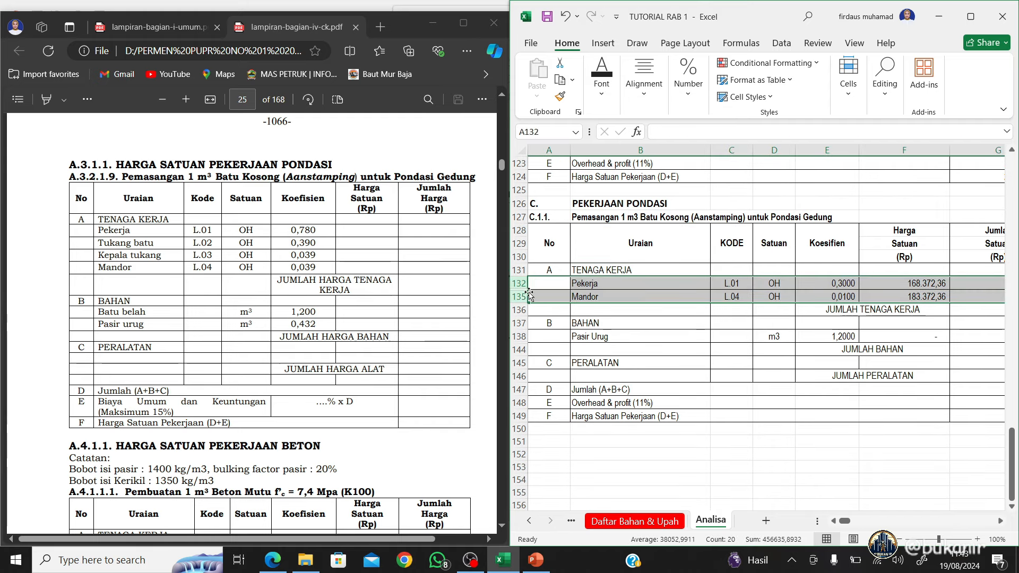
pyautogui.rightClick(522, 296)
pyautogui.click(563, 283)
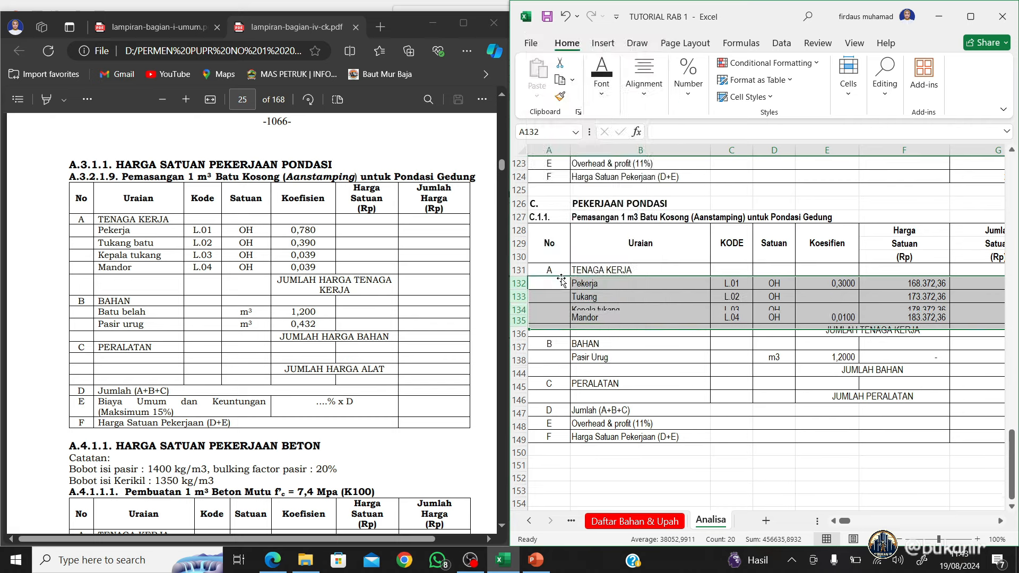
# Set the C.1.1. labour coefficients to 0,78 for Pekerja, 0,39 for Tukang, 0,039 for Kepala tukang and 0,039 for Mandor
pyautogui.click(625, 284)
pyautogui.click(838, 286)
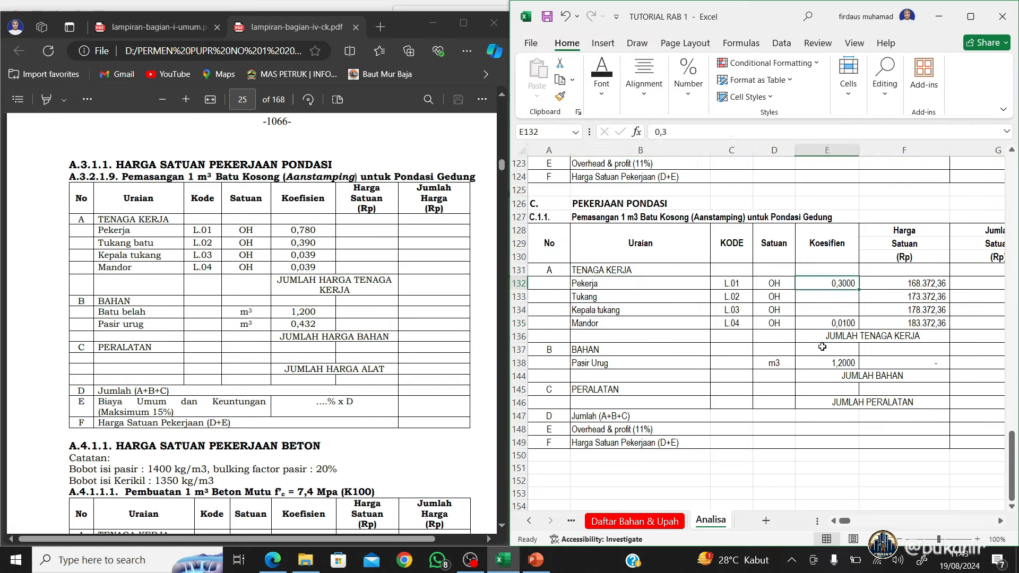
pyautogui.write('0,')
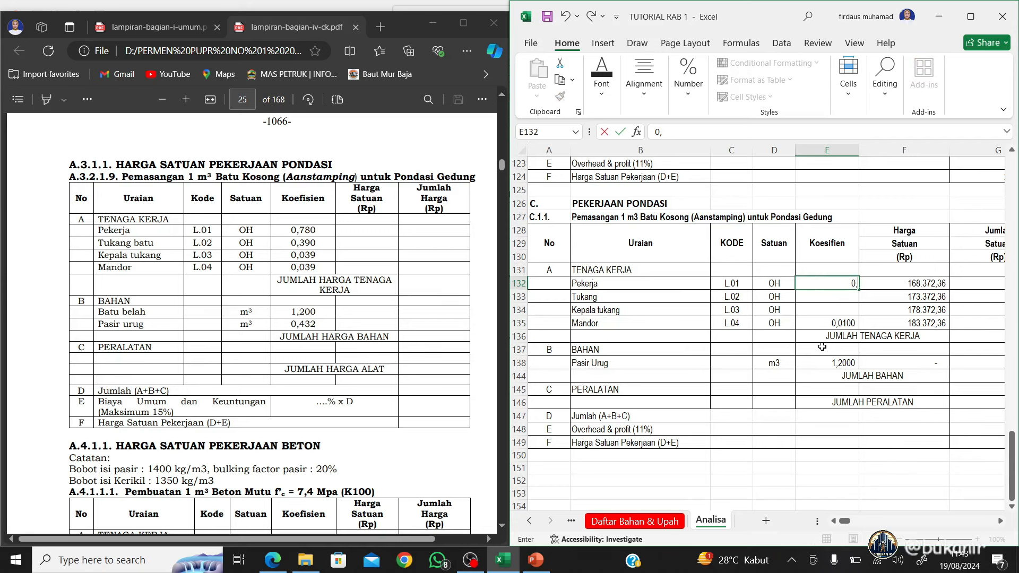
pyautogui.write('78')
pyautogui.press('Return')
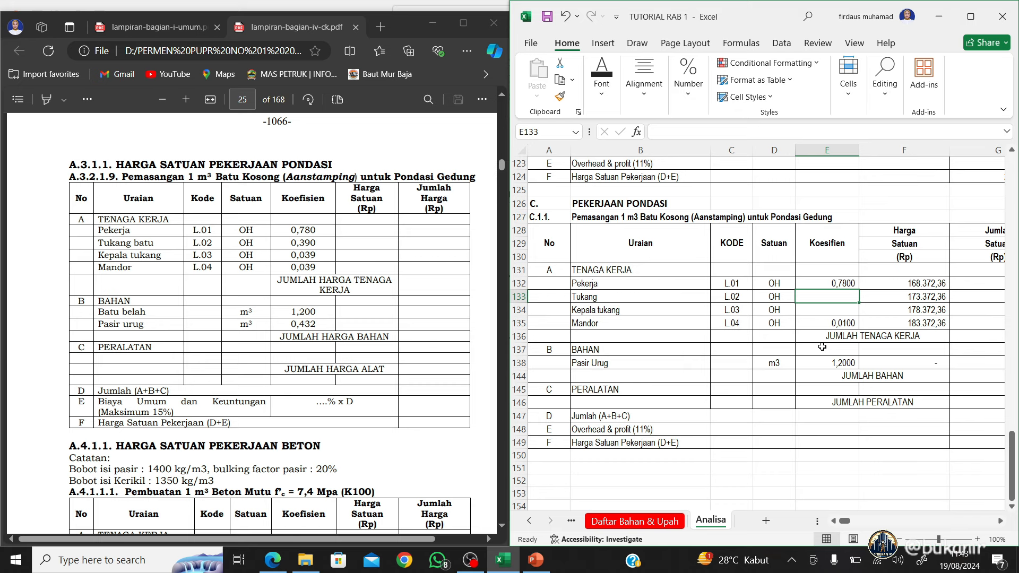
pyautogui.write('0,')
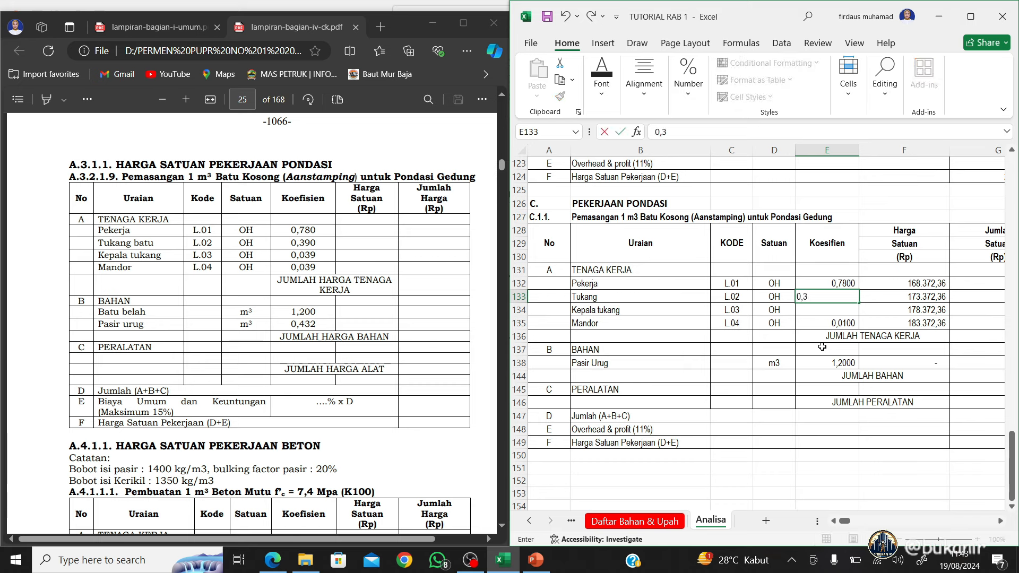
pyautogui.write('39')
pyautogui.press('Return')
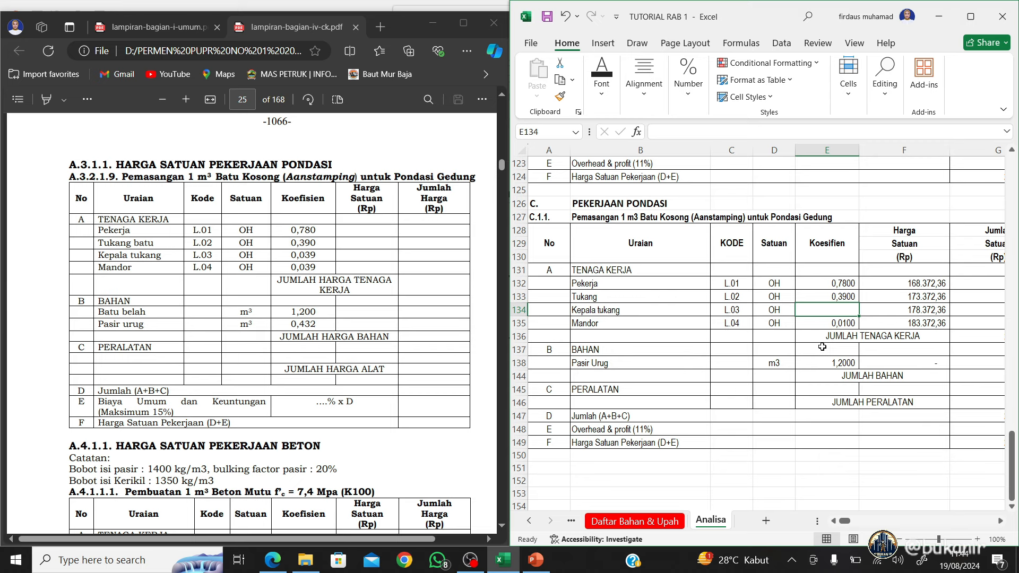
pyautogui.write('0,0')
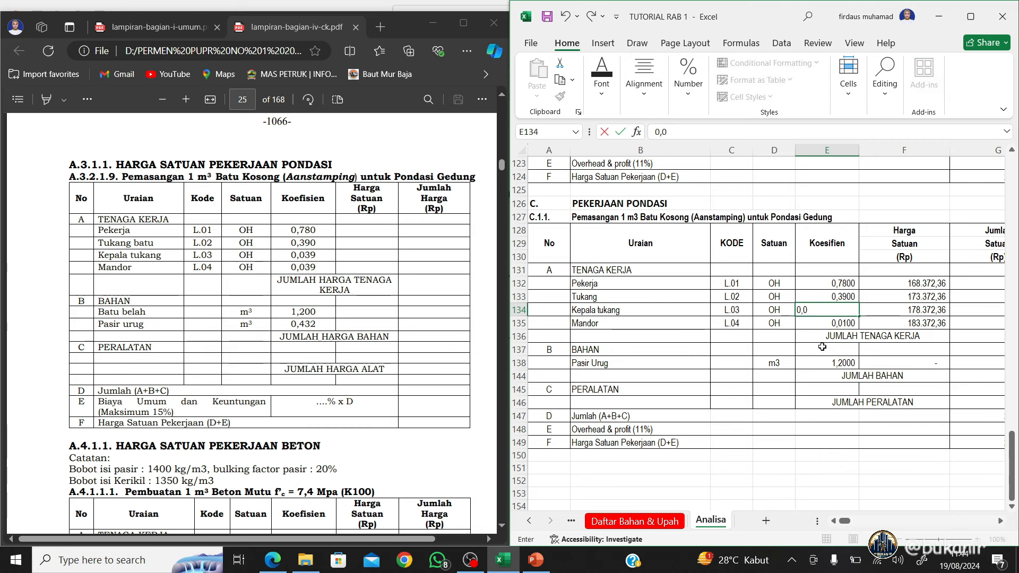
pyautogui.write('39')
pyautogui.press('Return')
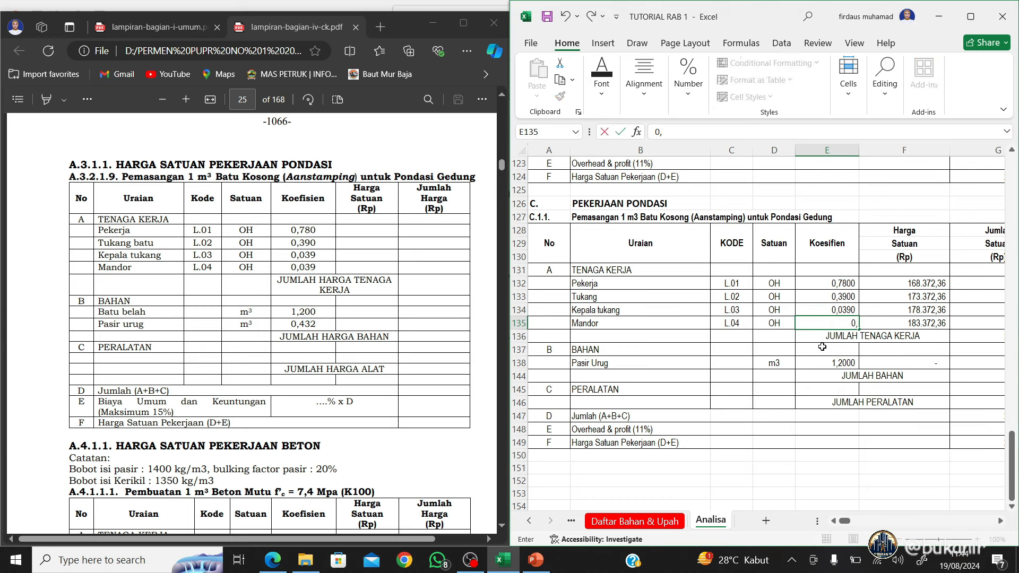
pyautogui.write('039')
pyautogui.press('Return')
# Unhide rows 139 to 143 below Pasir Urug in the BAHAN part of the C.1.1. analysis
pyautogui.press('Up')
pyautogui.press('Up')
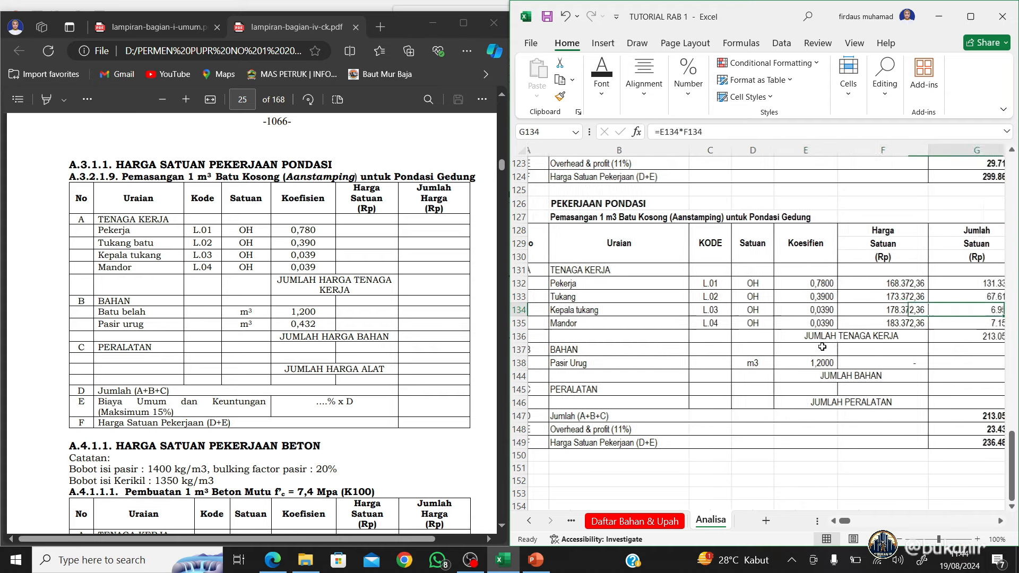
pyautogui.hscroll(5, 823, 347)
pyautogui.press('Right')
pyautogui.press('Home')
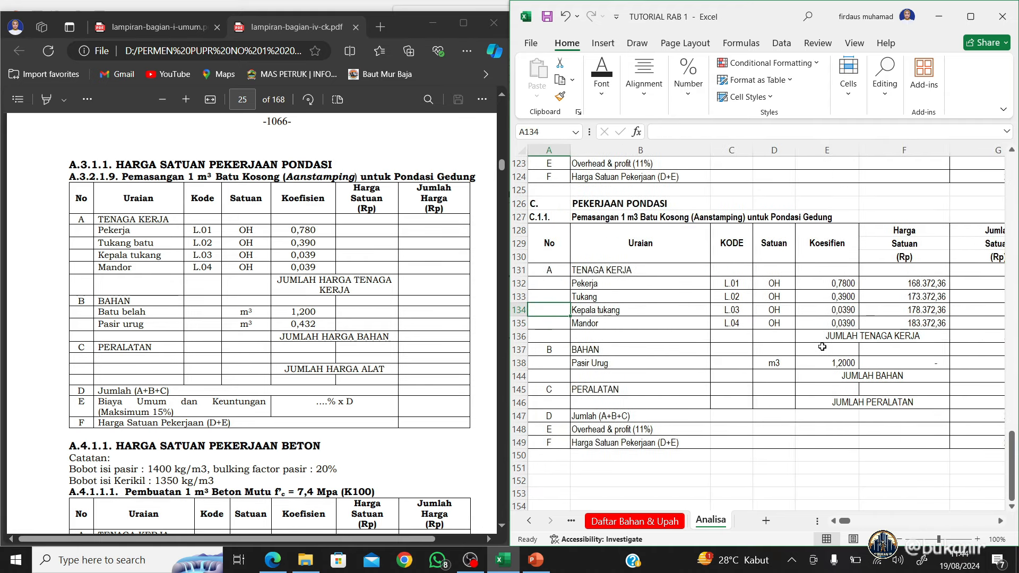
pyautogui.press('Down')
pyautogui.press('Down')
pyautogui.press('Down')
pyautogui.press('Down')
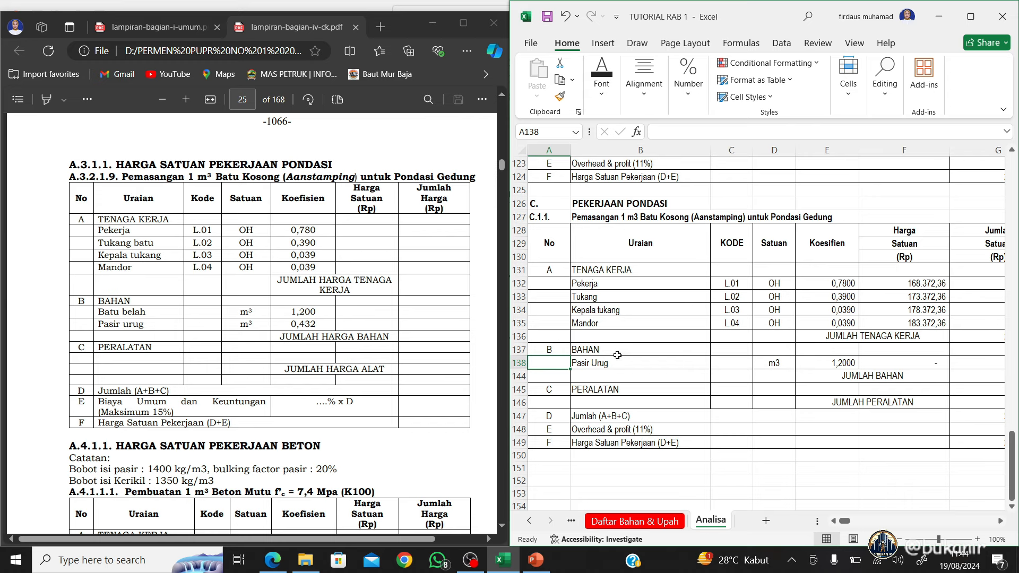
pyautogui.moveTo(519, 362)
pyautogui.mouseDown()
pyautogui.moveTo(519, 389)
pyautogui.moveTo(519, 376)
pyautogui.mouseUp()
pyautogui.rightClick(519, 376)
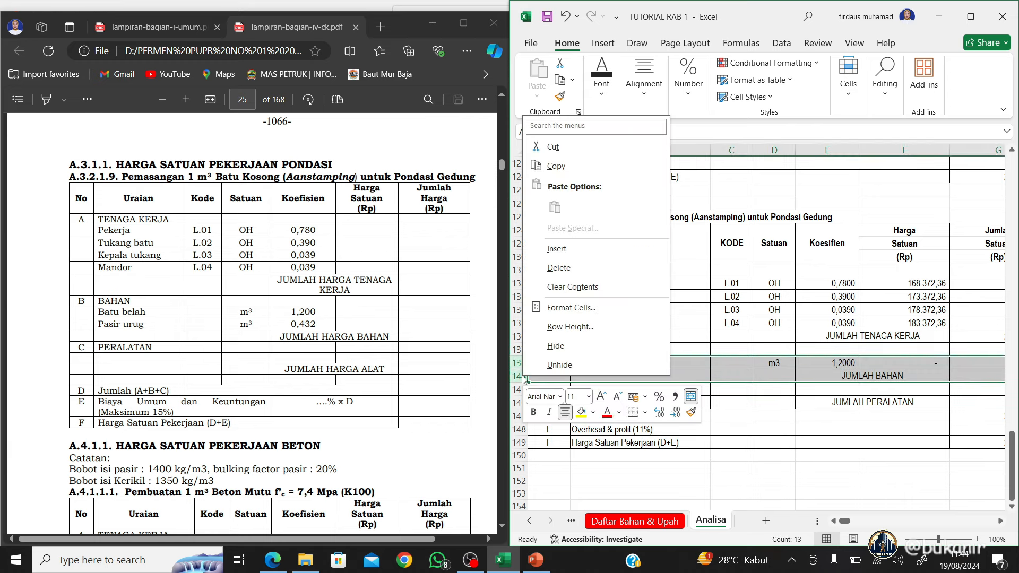
pyautogui.click(542, 370)
# Add the material "Batu belah" with the unit m3 in row 139, below Pasir Urug
pyautogui.click(602, 374)
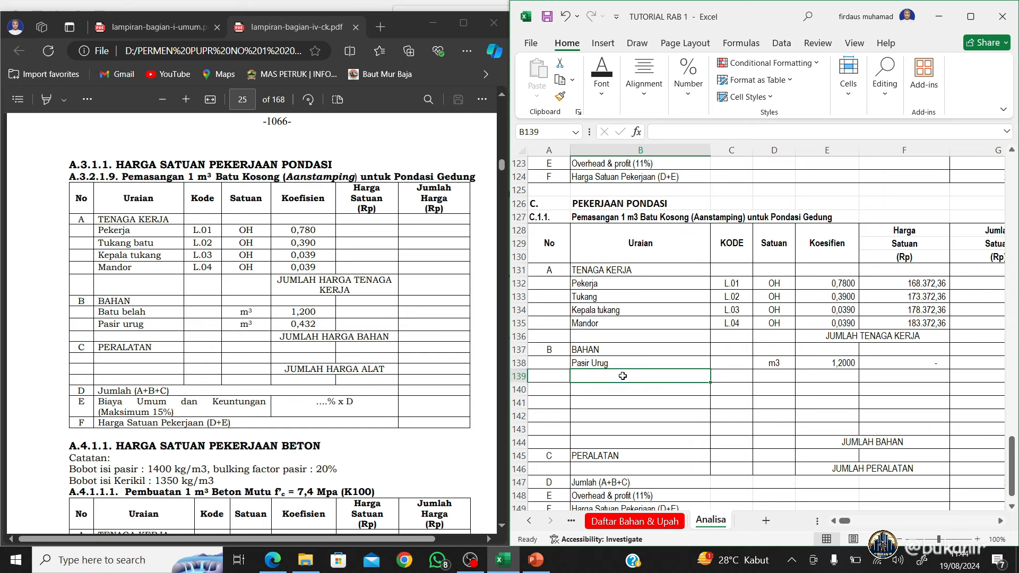
pyautogui.write('=')
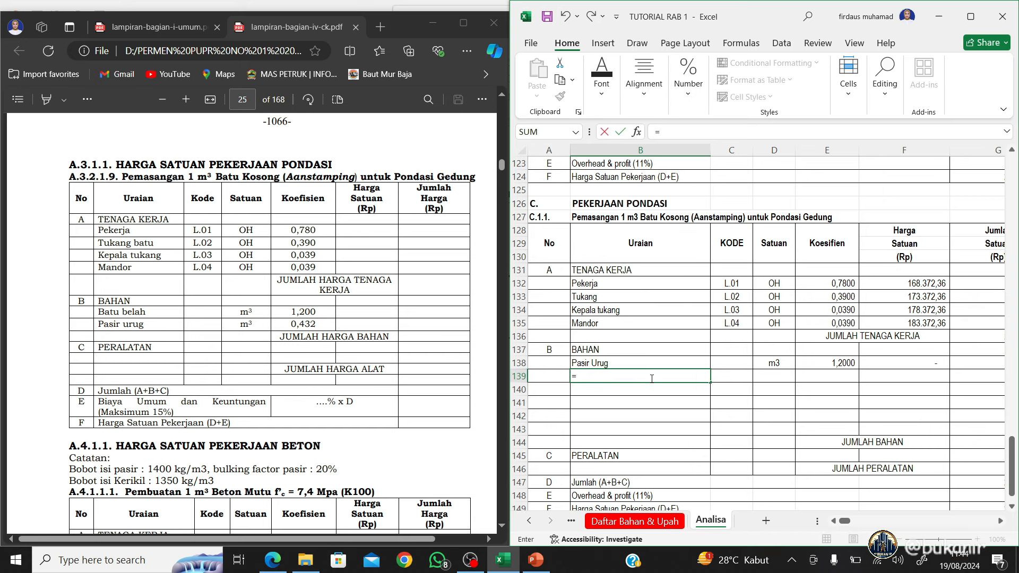
pyautogui.press('Escape')
pyautogui.write('Batu belah')
pyautogui.press('Return')
pyautogui.press('Up')
pyautogui.press('Right')
pyautogui.press('Right')
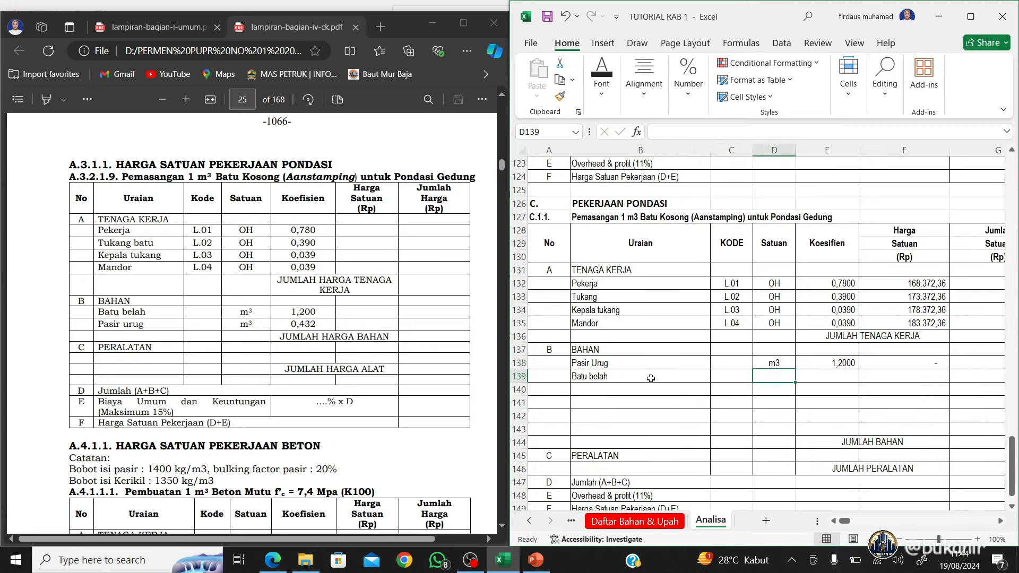
pyautogui.write('m3')
pyautogui.press('Tab')
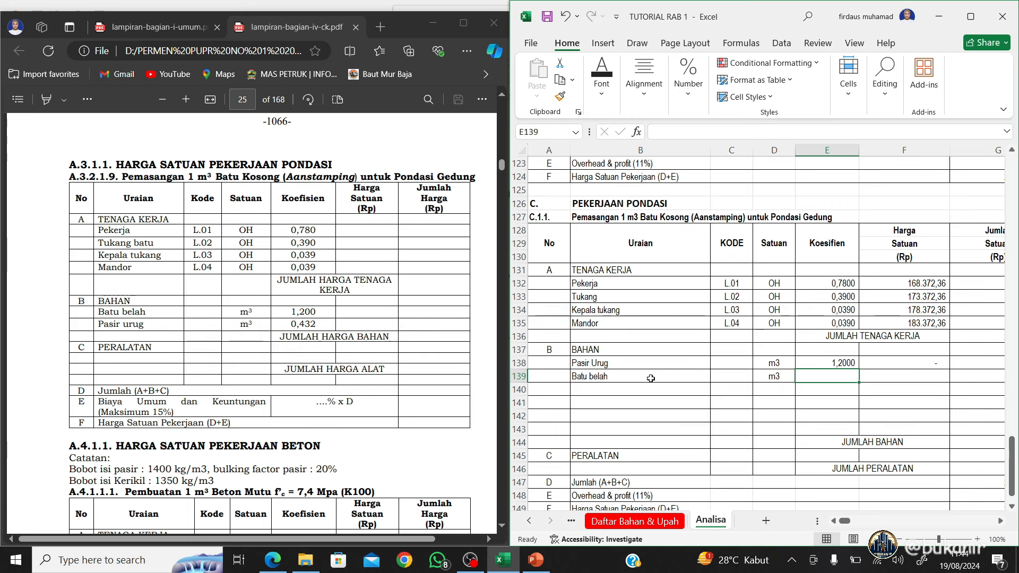
# Set the C.1.1. material coefficients to 0,432 for Pasir Urug and 1,2 for Batu belah
pyautogui.press('Up')
pyautogui.write('0,')
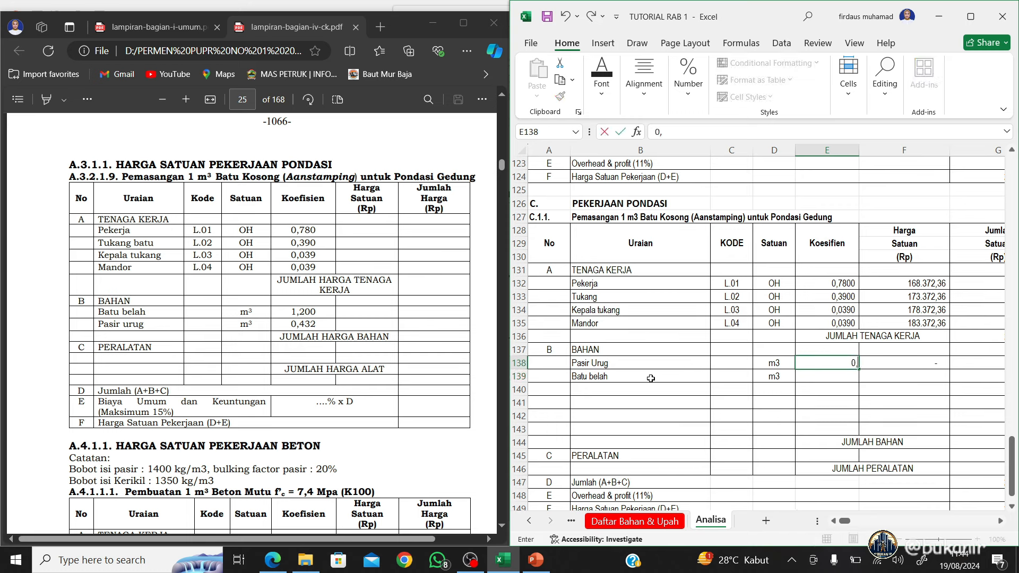
pyautogui.write('432')
pyautogui.press('Return')
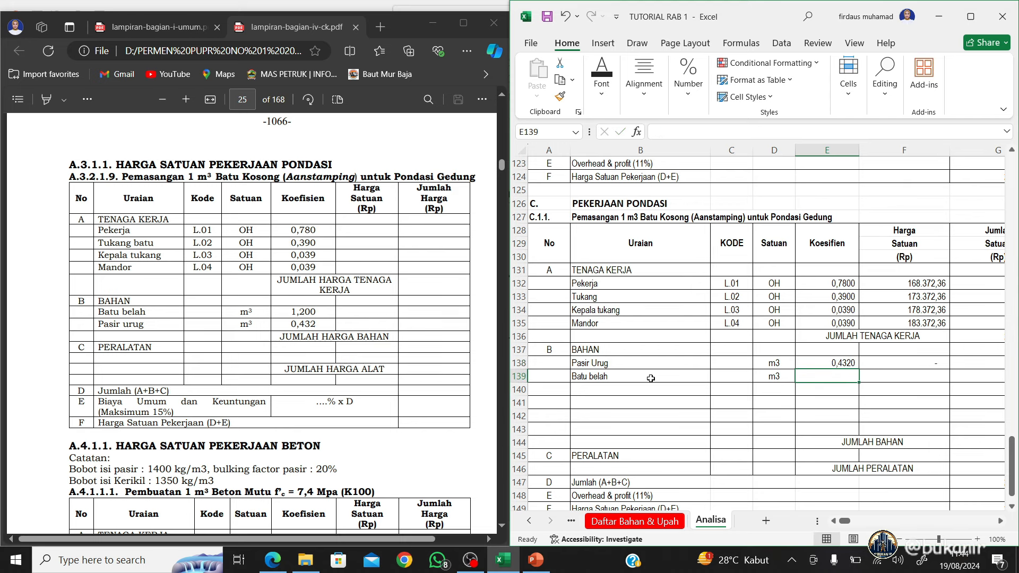
pyautogui.write('1,2')
pyautogui.press('Return')
# Link the Pasir Urug unit price in F138 to the Pasir Urug / Timbun price in the Daftar Bahan & Upah sheet
pyautogui.press('Up')
pyautogui.press('Up')
pyautogui.press('Right')
pyautogui.write('=')
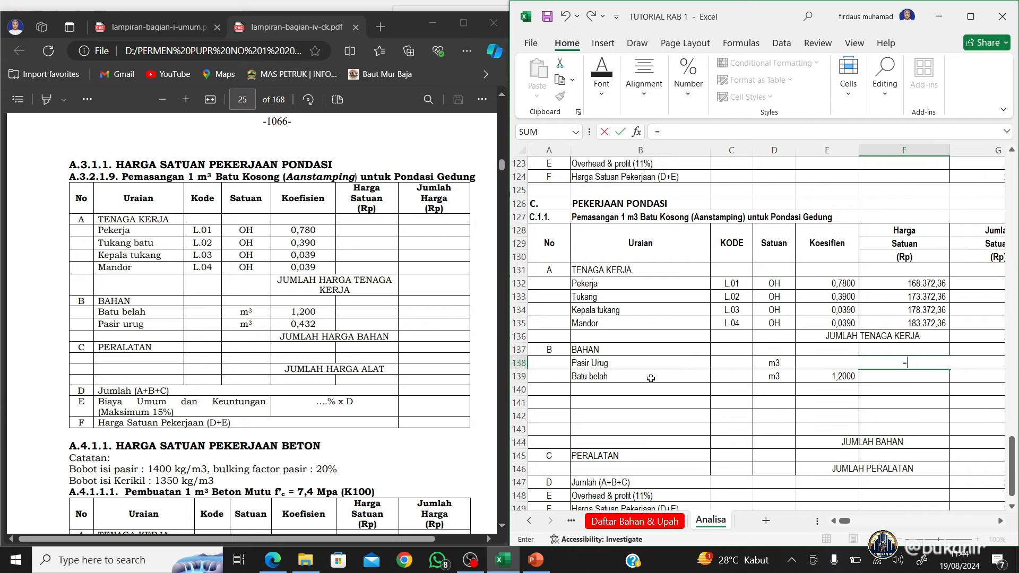
pyautogui.click(637, 522)
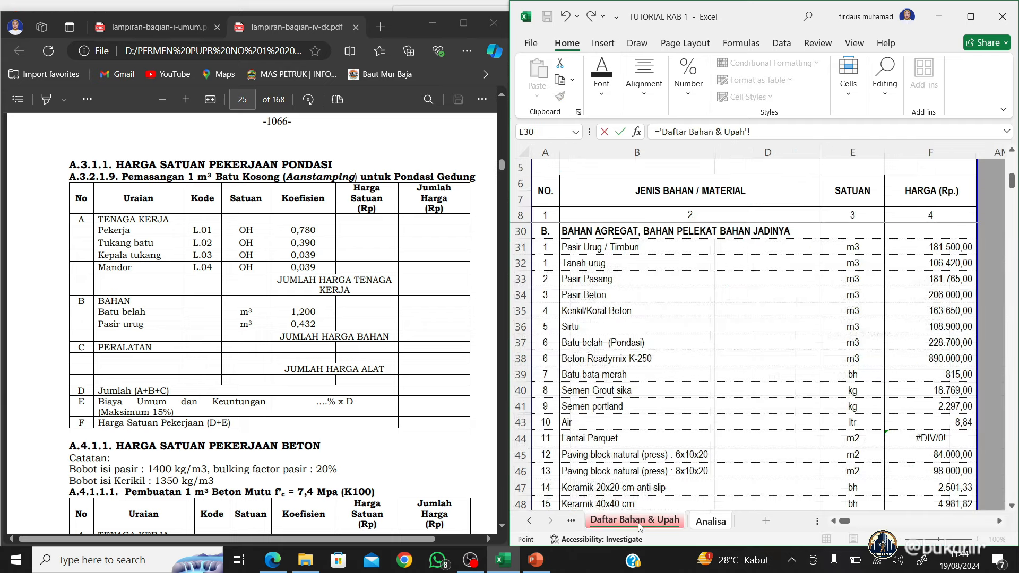
pyautogui.click(618, 251)
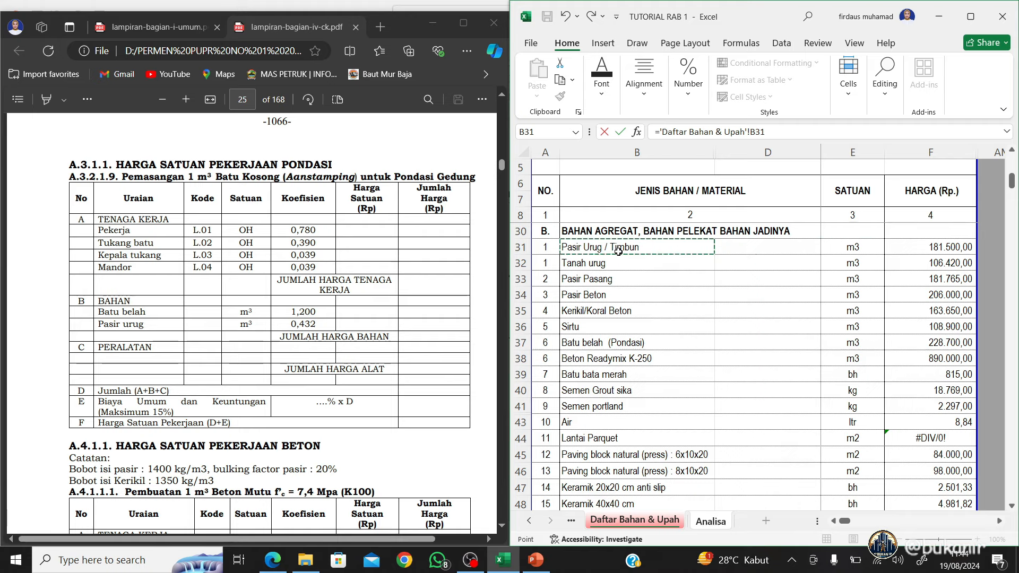
pyautogui.press('Right')
pyautogui.press('Right')
pyautogui.press('Return')
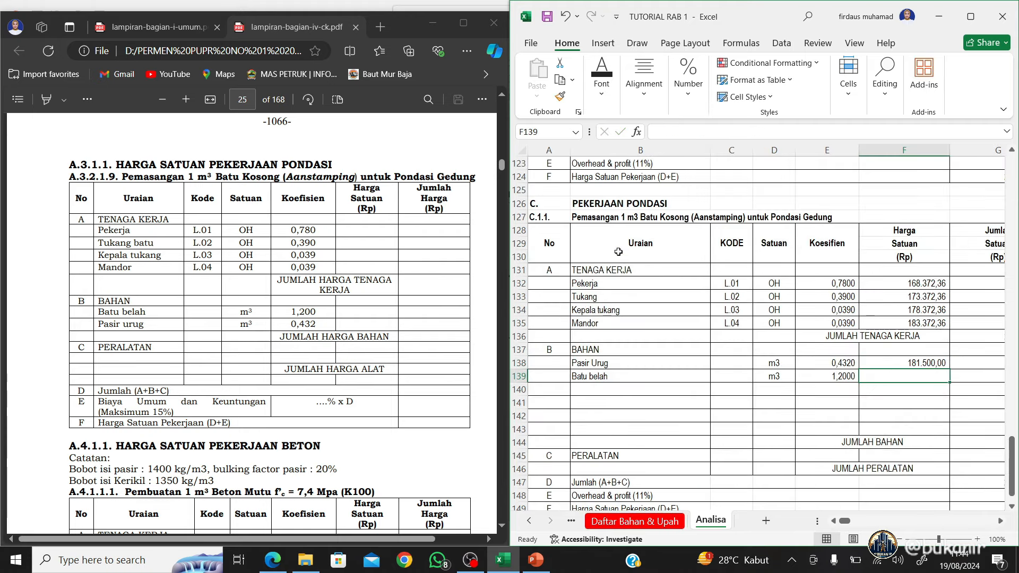
# Link the Batu belah unit price in F139 to the Batu belah (Pondasi) price in the Daftar Bahan & Upah sheet
pyautogui.write('=')
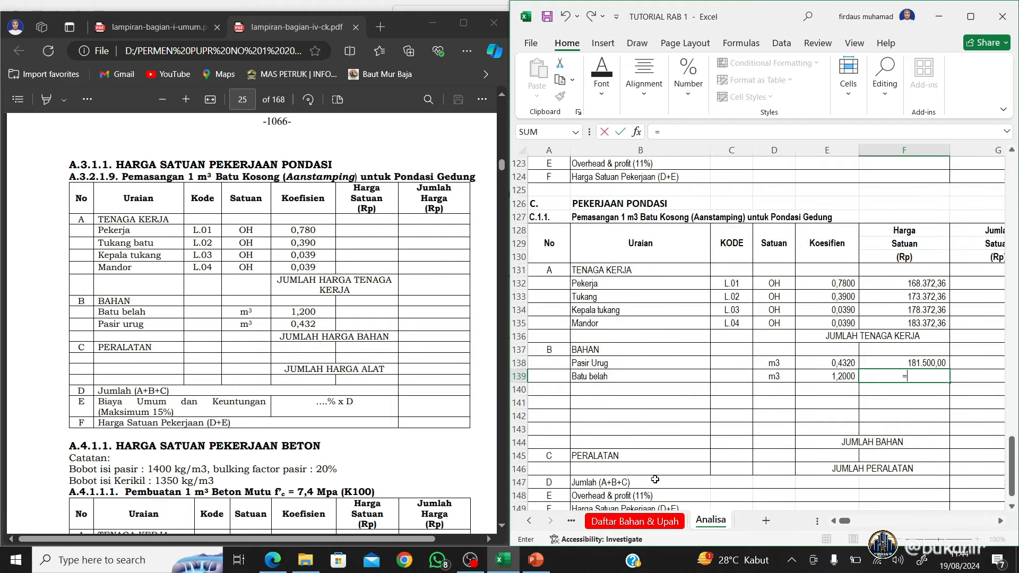
pyautogui.click(635, 521)
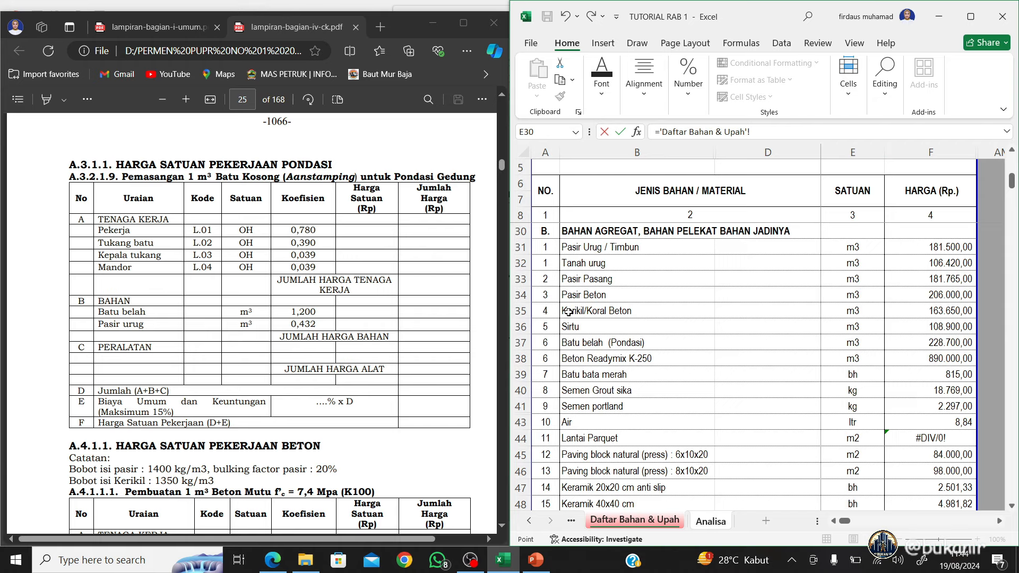
pyautogui.click(589, 343)
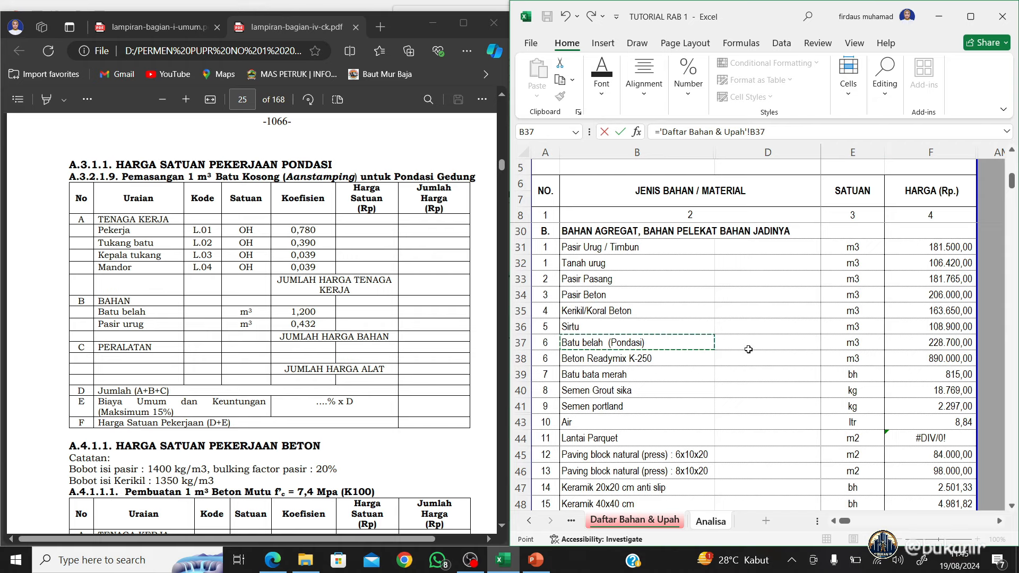
pyautogui.click(749, 350)
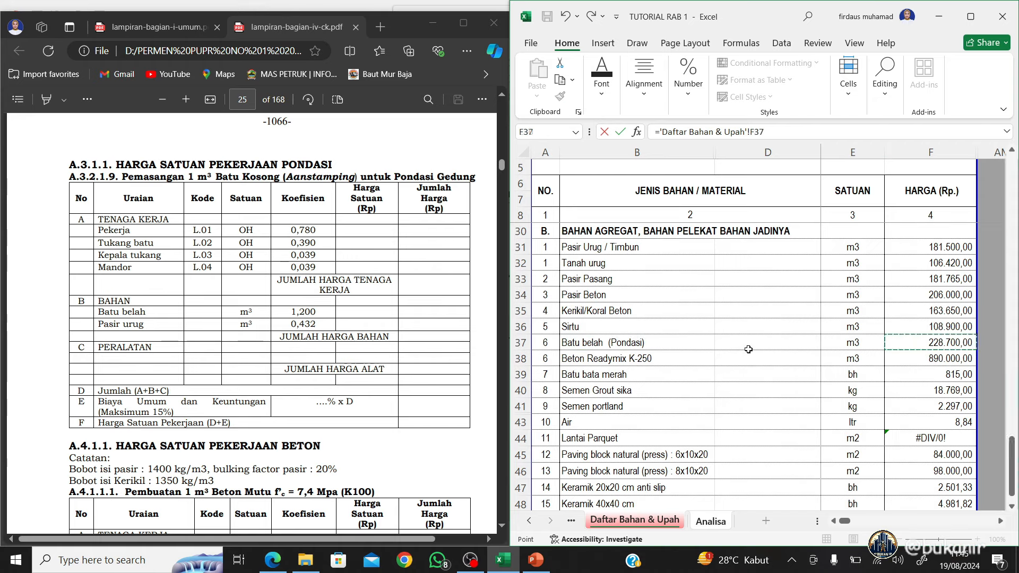
pyautogui.press('Return')
pyautogui.press('Right')
pyautogui.press('Right')
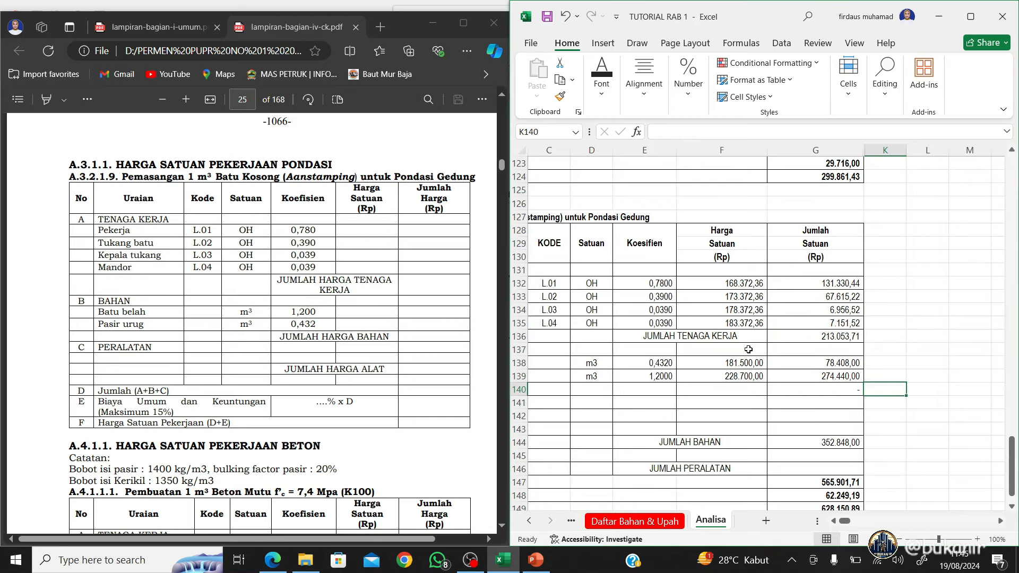
# Hide the empty material rows 140 to 143 below Batu belah in the C.1.1. analysis
pyautogui.press('Left')
pyautogui.press('Left')
pyautogui.press('Left')
pyautogui.press('Left')
pyautogui.press('Left')
pyautogui.press('Left')
pyautogui.press('Left')
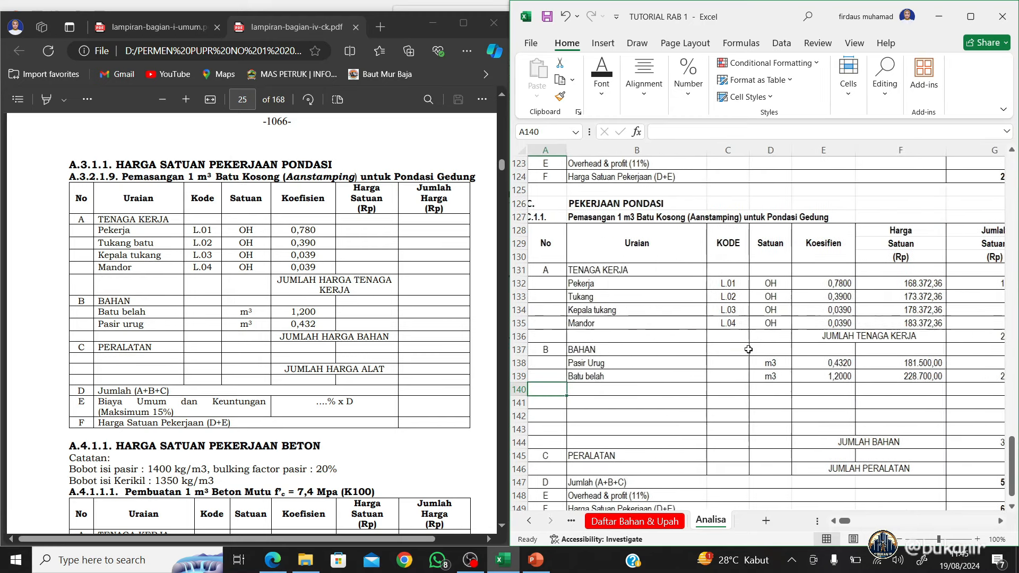
pyautogui.moveTo(519, 390); pyautogui.dragTo(529, 430)
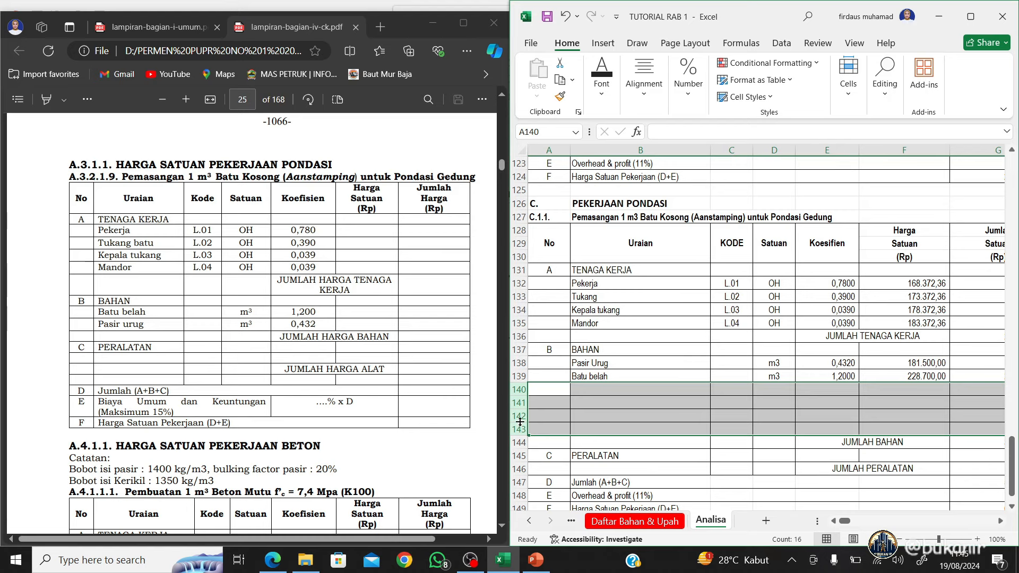
pyautogui.rightClick(517, 420)
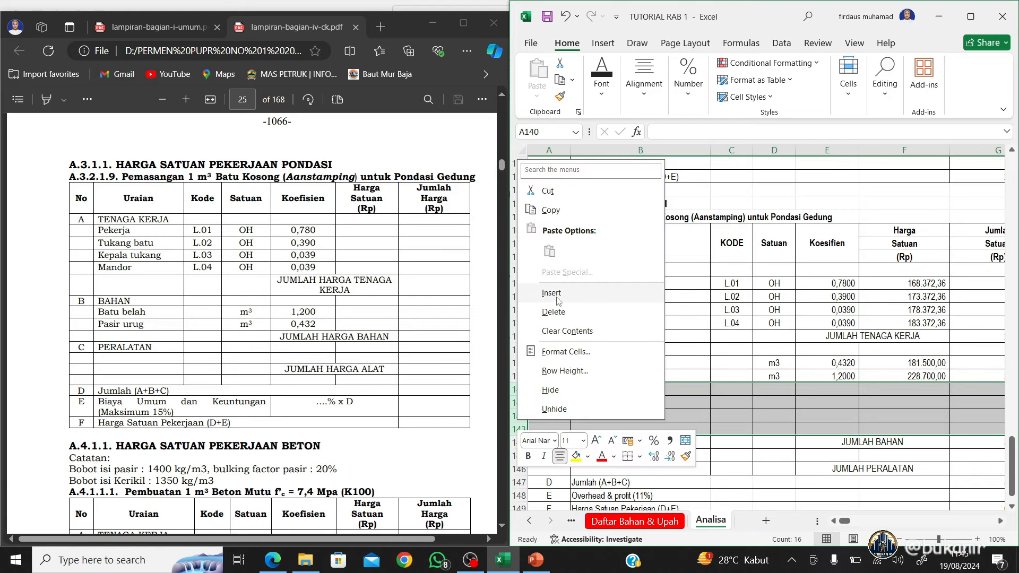
pyautogui.click(551, 389)
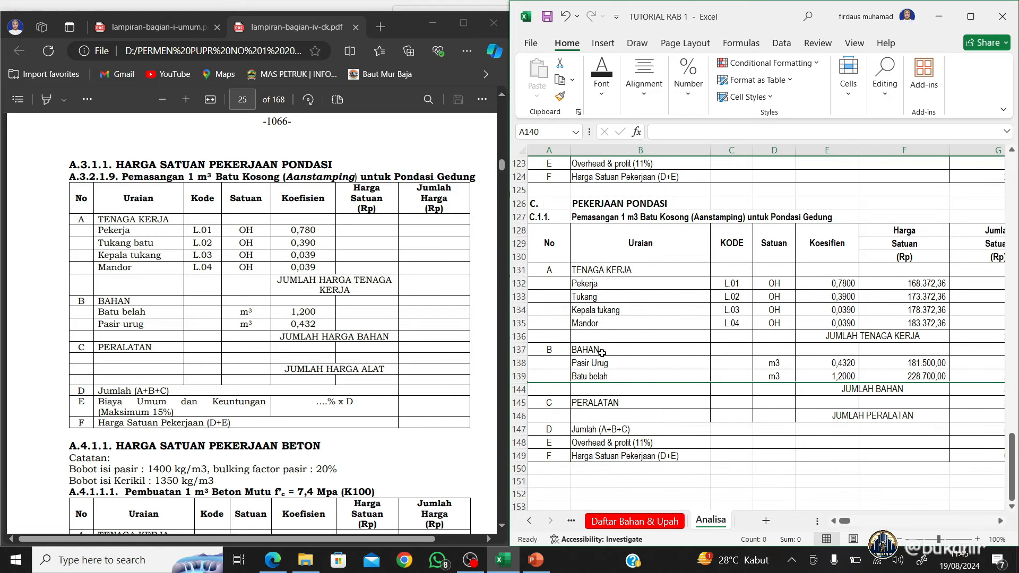
# Review the C.1.1. Jumlah column and look up the next item of PEKERJAAN PONDASI in the RAB sheet
pyautogui.click(1001, 521)
pyautogui.click(1002, 522)
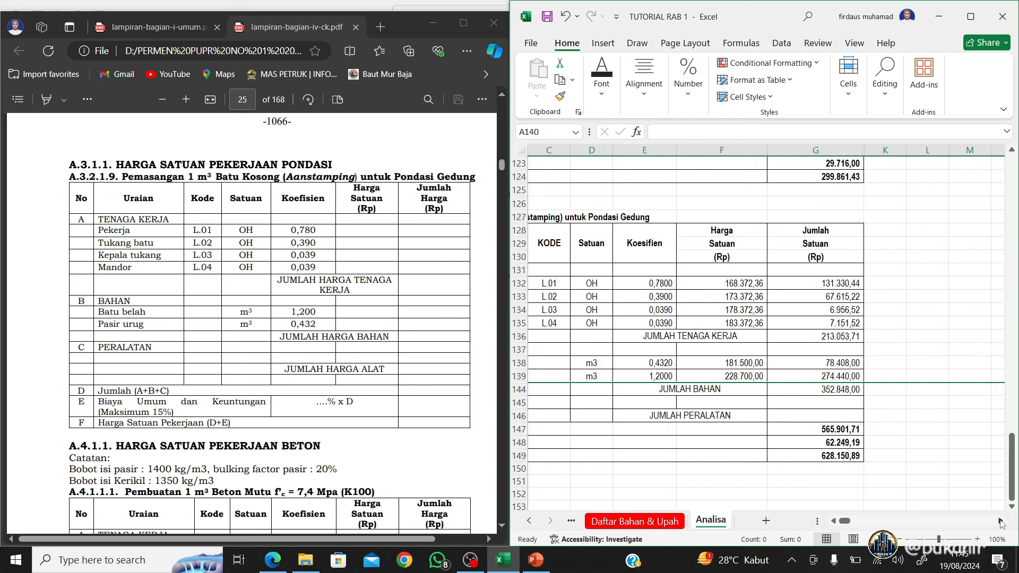
pyautogui.click(835, 521)
pyautogui.click(835, 522)
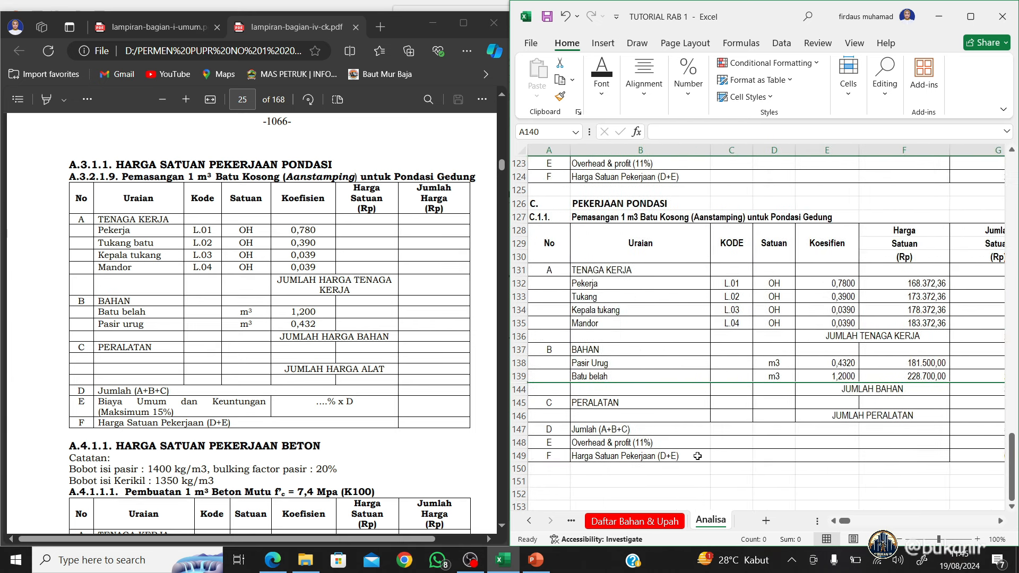
pyautogui.click(530, 521)
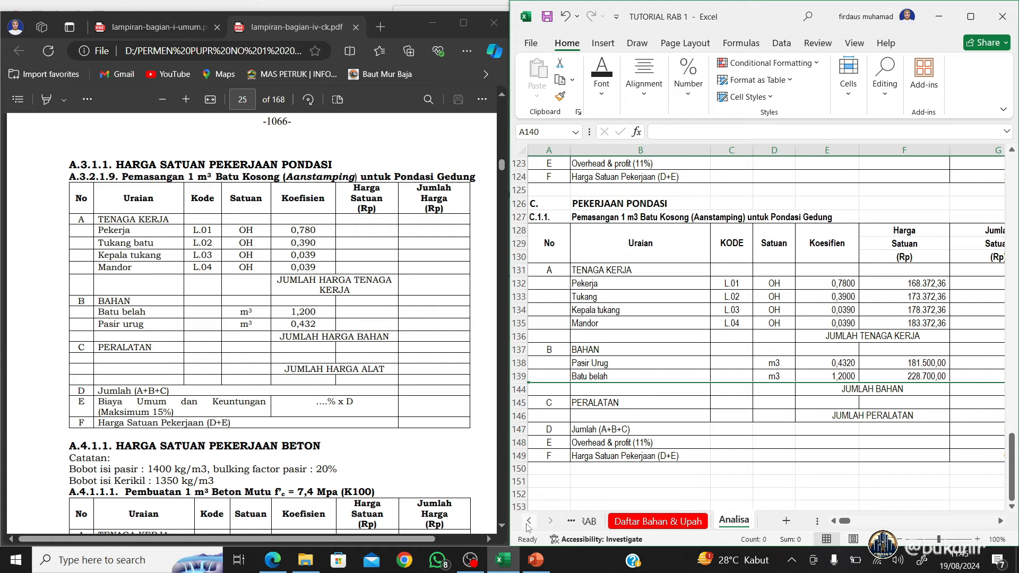
pyautogui.click(605, 523)
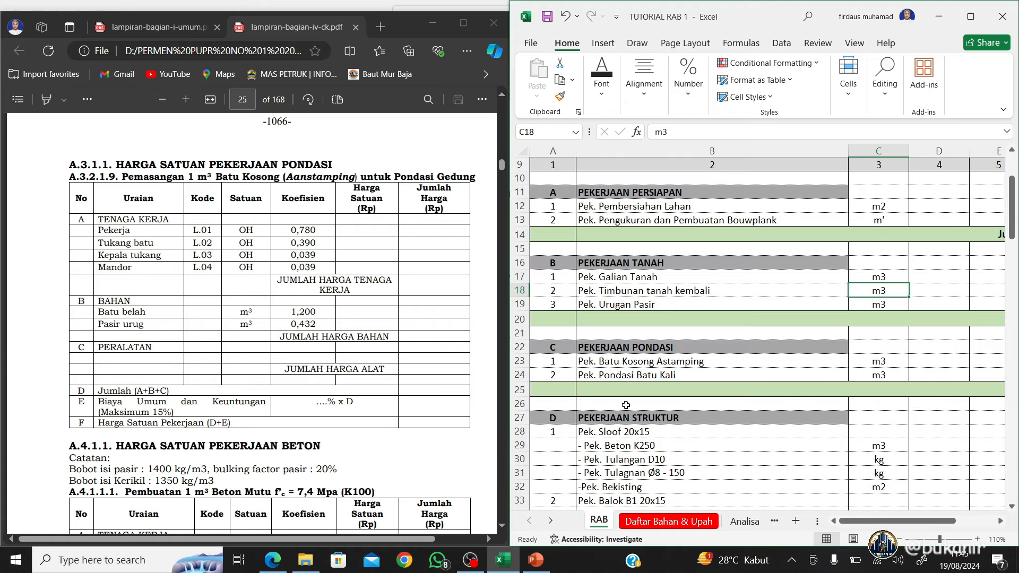
pyautogui.click(612, 376)
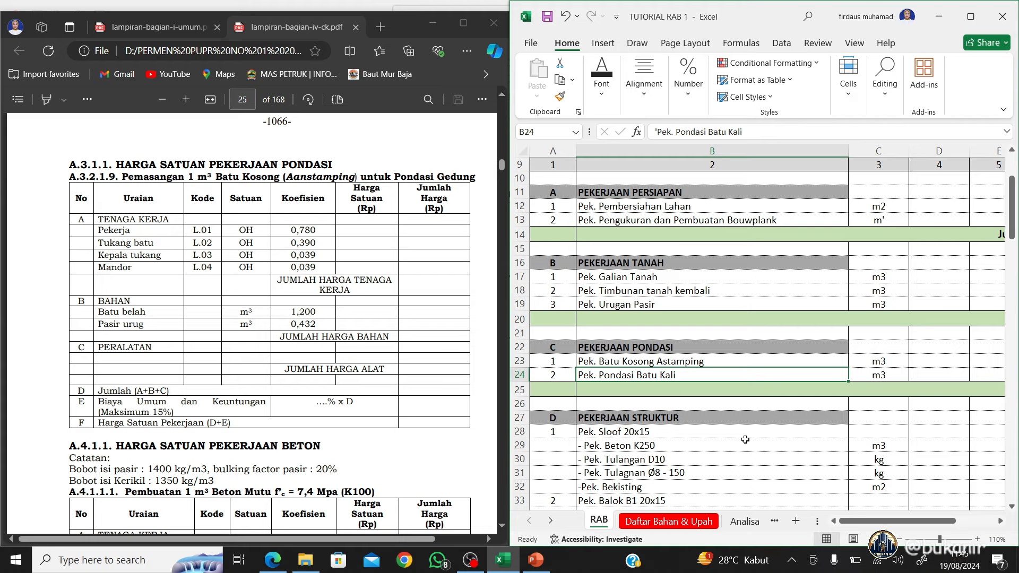
# Copy the C.1.1. analysis block in rows 127 to 150 of the Analisa sheet and insert the copy at row 151
pyautogui.click(745, 522)
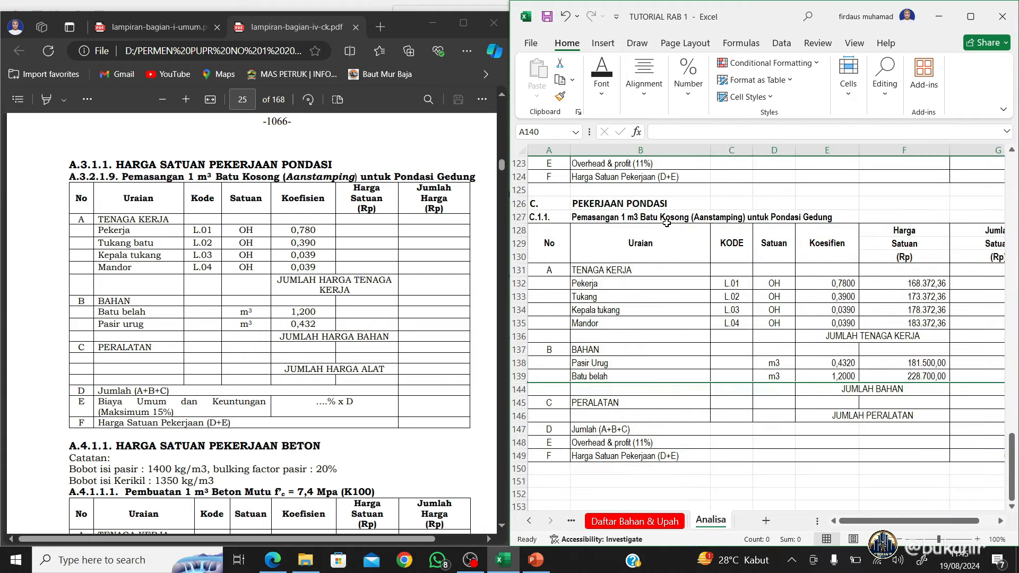
pyautogui.scroll(-2, 661, 327)
pyautogui.scroll(2, 661, 326)
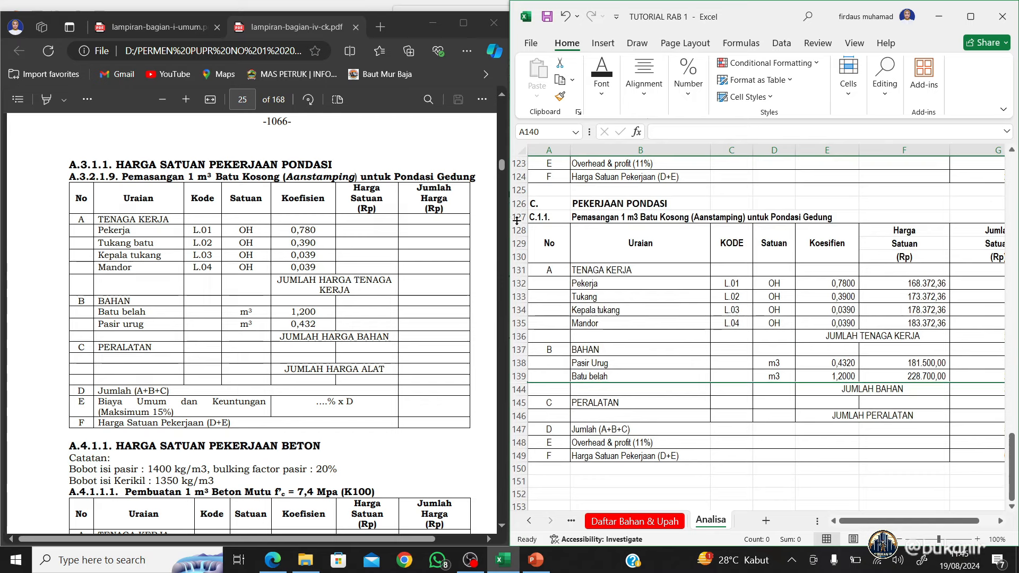
pyautogui.moveTo(517, 220); pyautogui.dragTo(552, 470)
pyautogui.hotkey('ctrl', 'c')
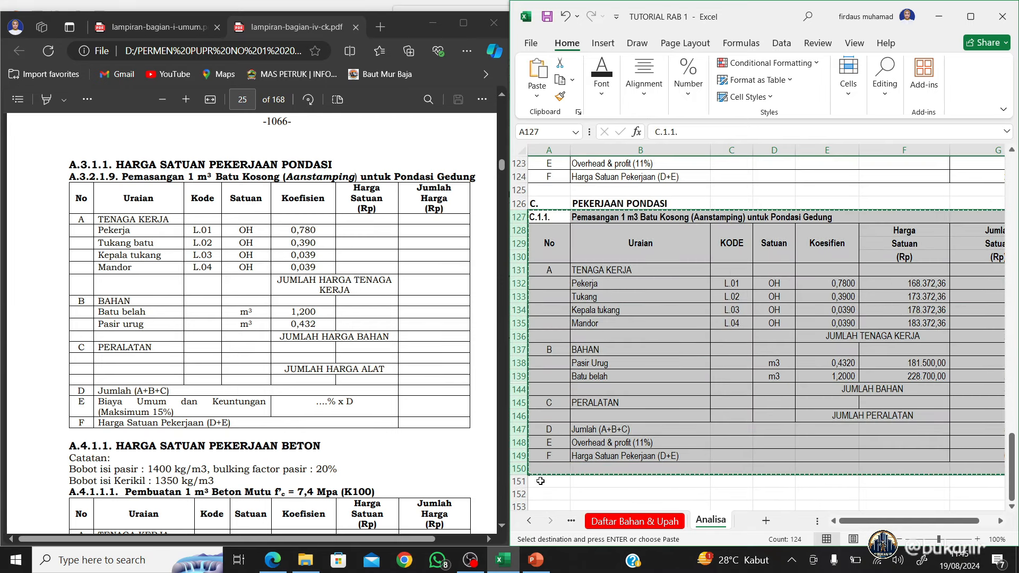
pyautogui.click(519, 481)
pyautogui.rightClick(521, 481)
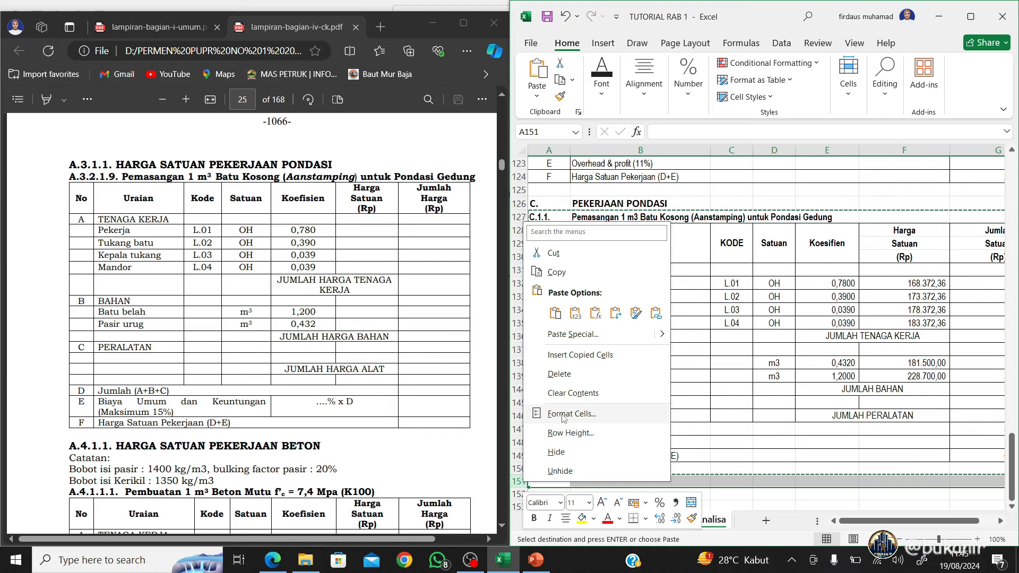
pyautogui.click(578, 360)
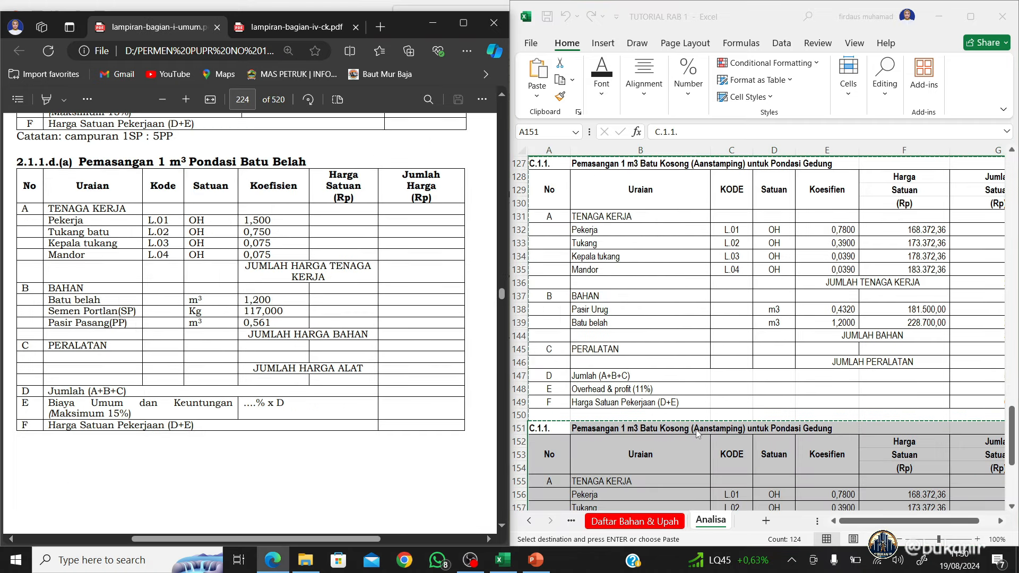
pyautogui.press('Escape')
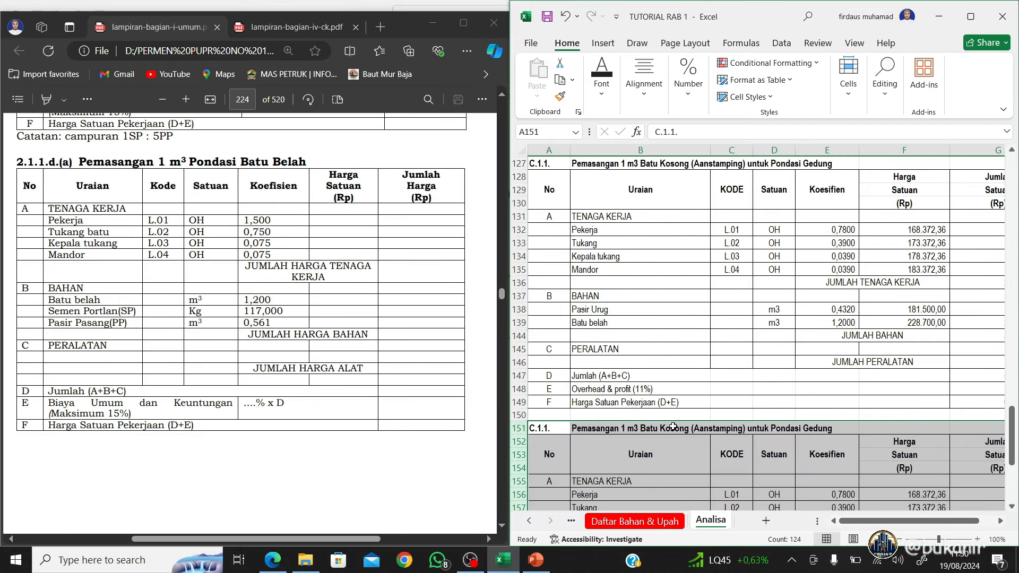
# Renumber the copied analysis in A151 as C.1.2
pyautogui.click(545, 425)
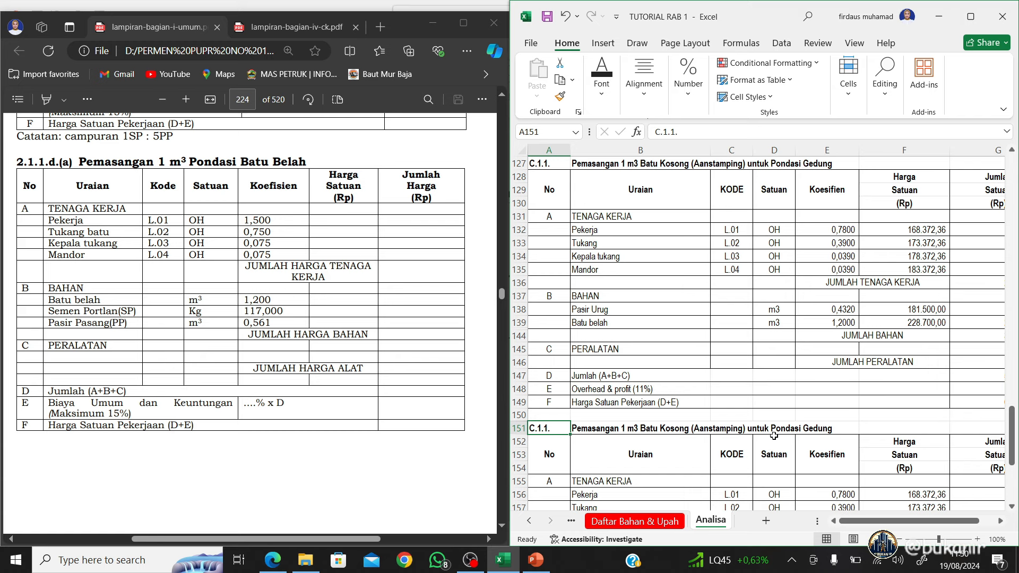
pyautogui.click(678, 133)
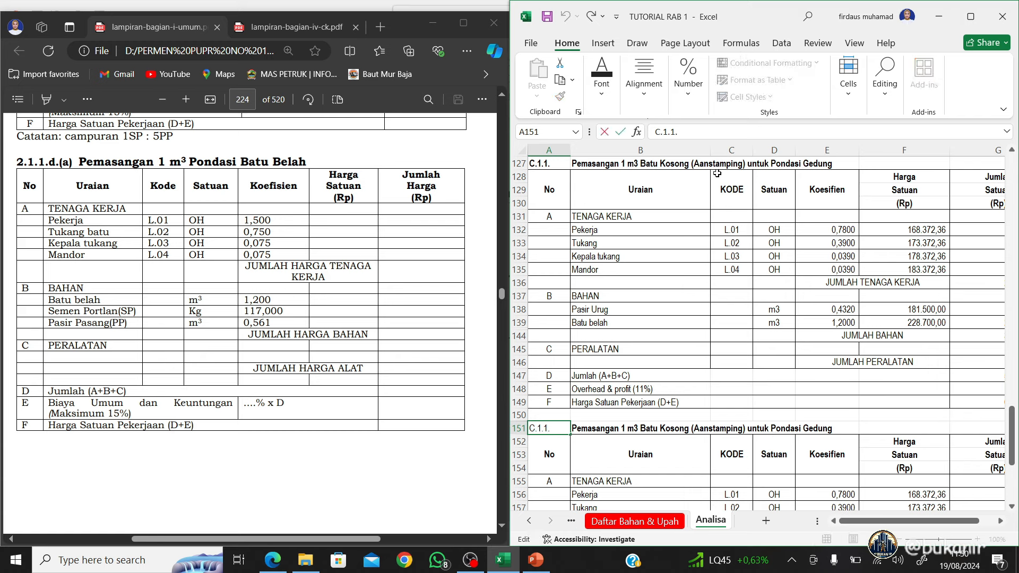
pyautogui.press('BackSpace')
pyautogui.write('2')
pyautogui.press('Return')
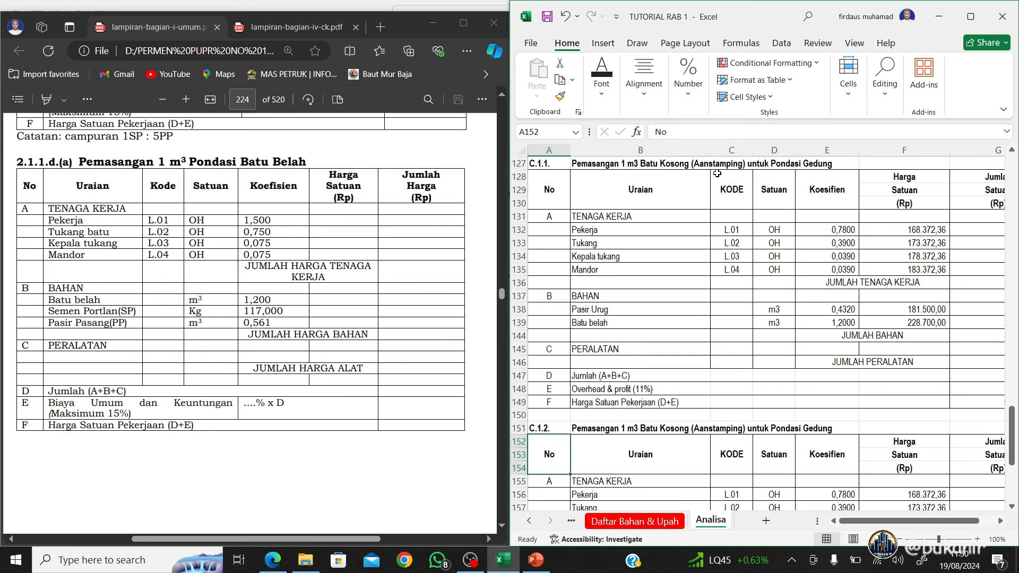
# Change the title of the C.1.2. analysis in B151 to "Pemasangan 1 m3 Pondasi Batu Belah"
pyautogui.click(587, 432)
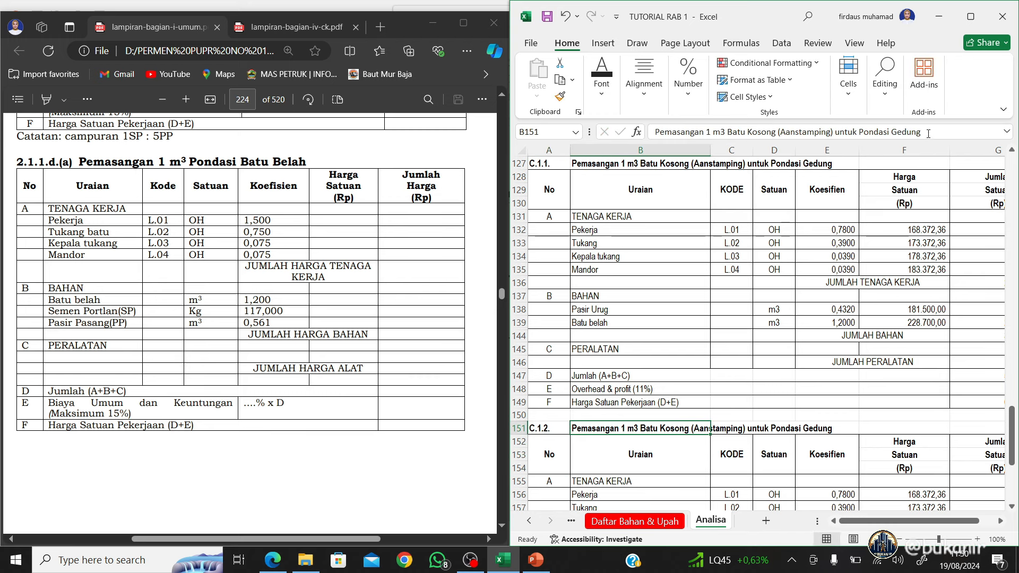
pyautogui.moveTo(924, 132); pyautogui.dragTo(748, 136)
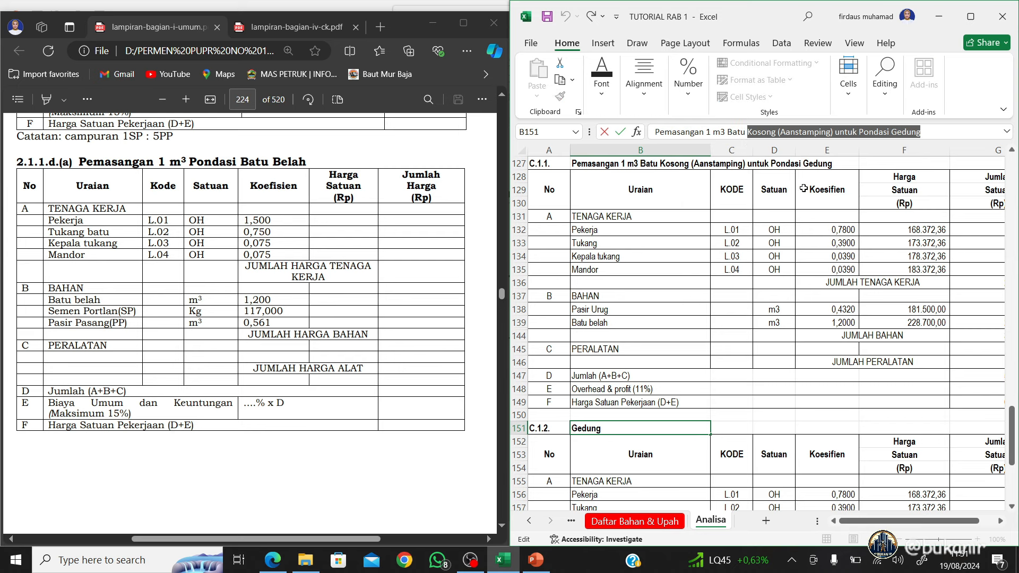
pyautogui.press('BackSpace')
pyautogui.press('BackSpace')
pyautogui.press('BackSpace')
pyautogui.press('BackSpace')
pyautogui.press('BackSpace')
pyautogui.press('BackSpace')
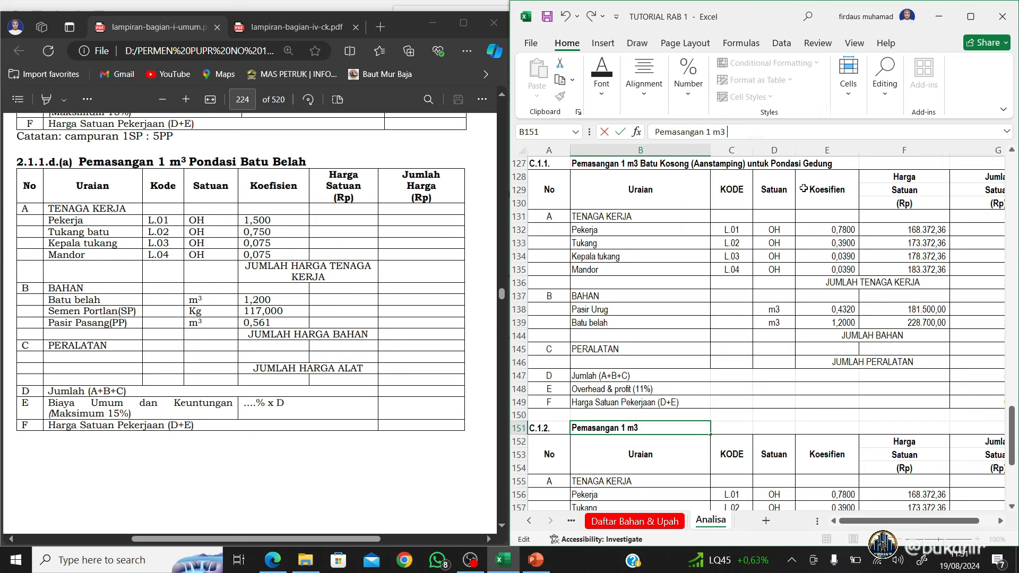
pyautogui.write('Pondasi Batu B')
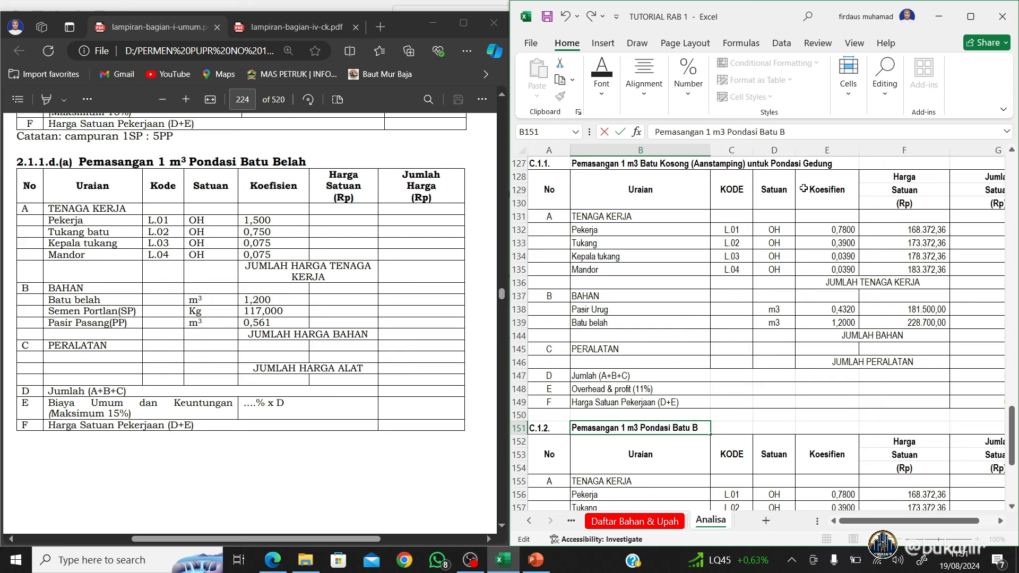
pyautogui.write('elah')
pyautogui.press('Return')
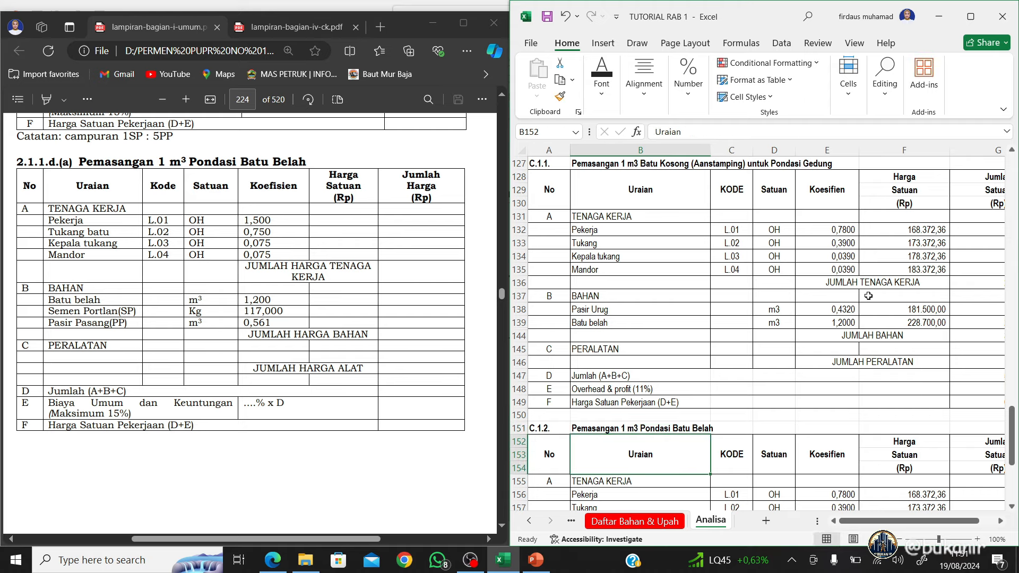
# Set the C.1.2. labour coefficients in E156:E159 to 1,5 for Pekerja, 0,75 for Tukang, and 0,075 for Kepala tukang and Mandor
pyautogui.scroll(-4, 869, 296)
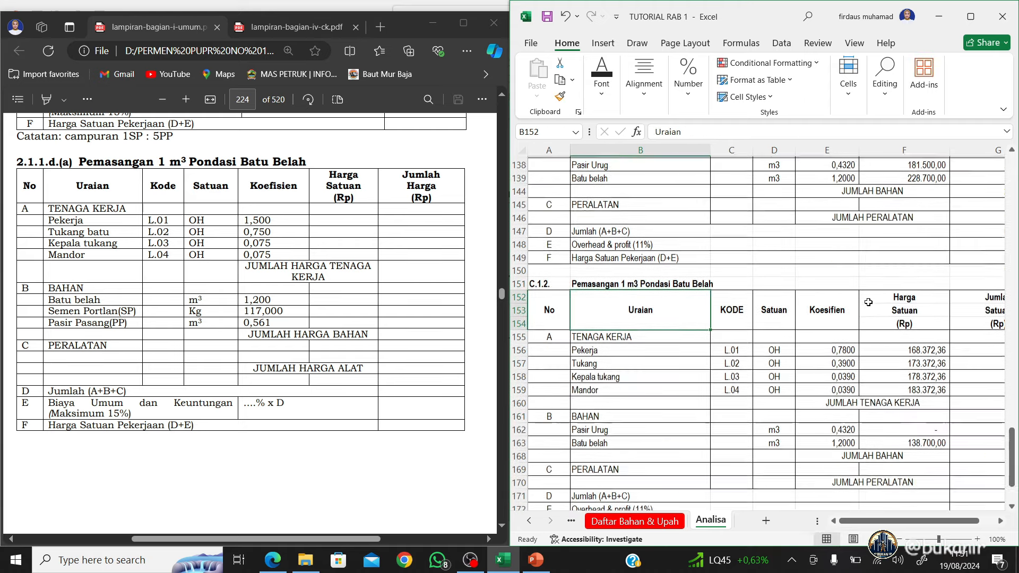
pyautogui.click(840, 335)
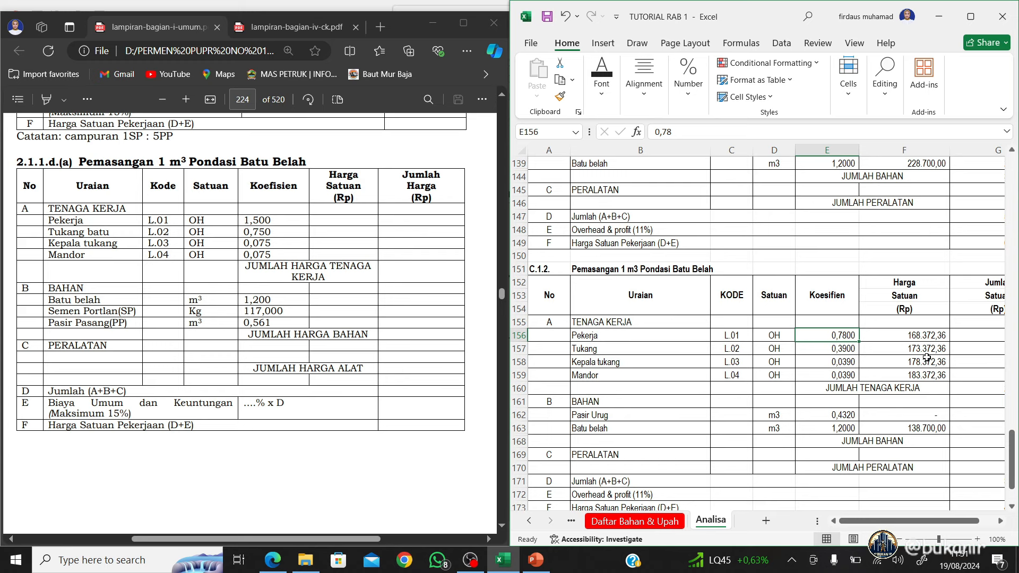
pyautogui.write('1,')
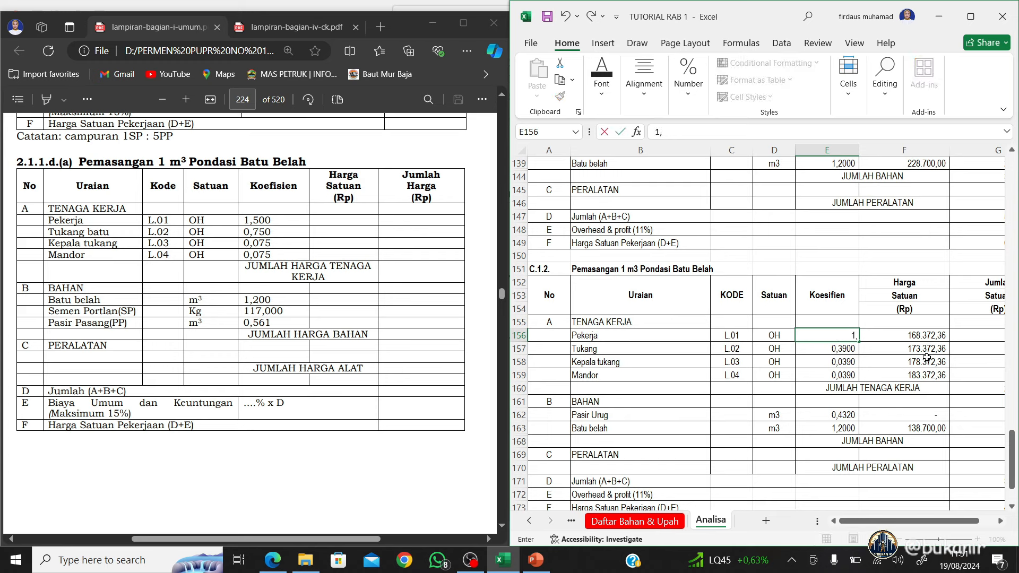
pyautogui.write('5')
pyautogui.press('Return')
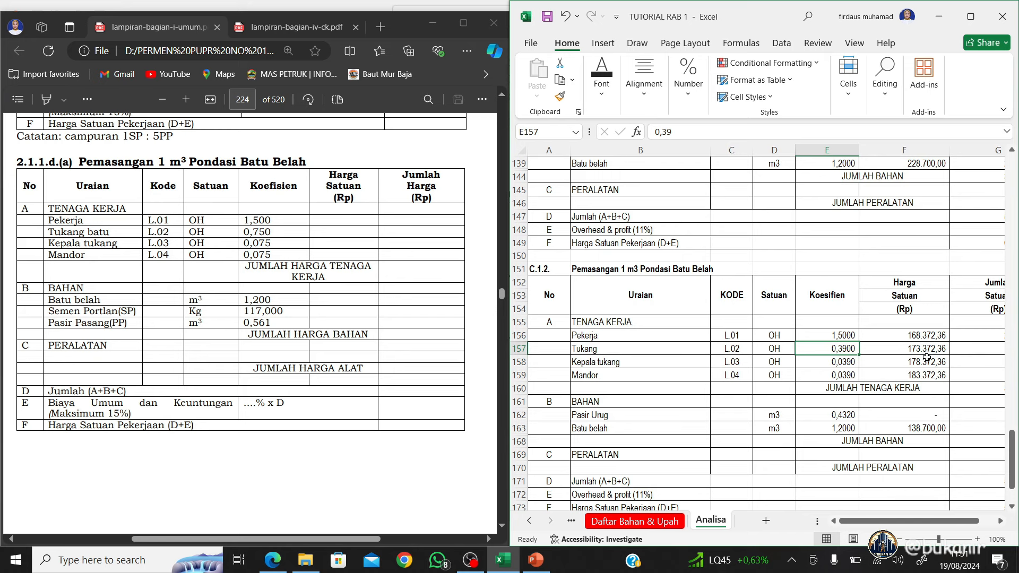
pyautogui.write('0,75')
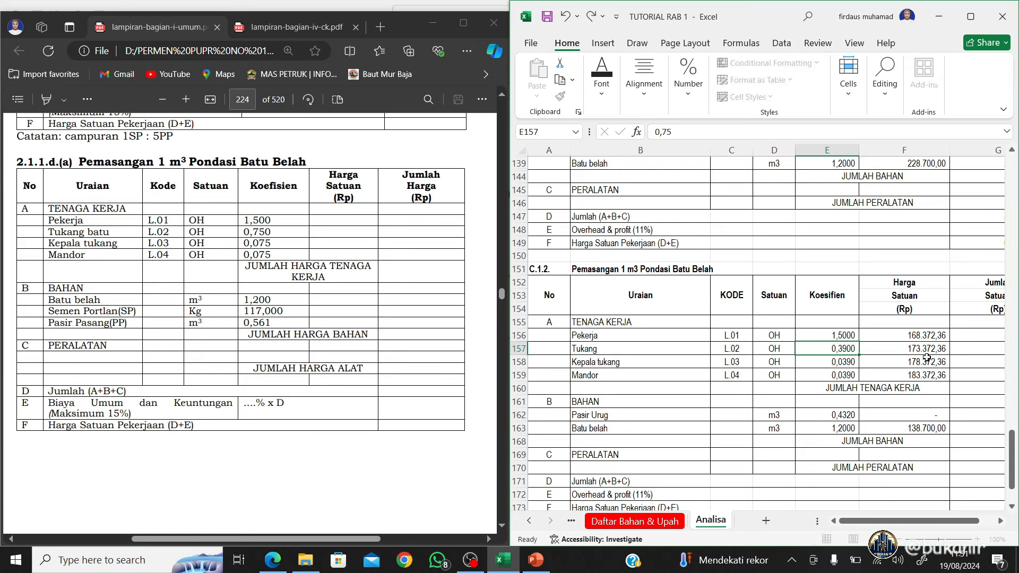
pyautogui.press('Return')
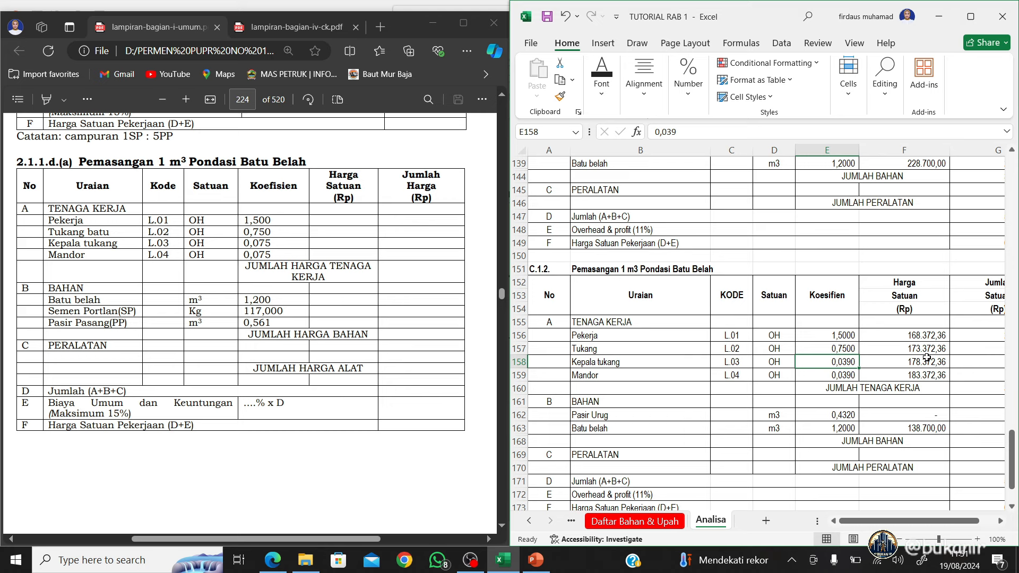
pyautogui.write('0,075')
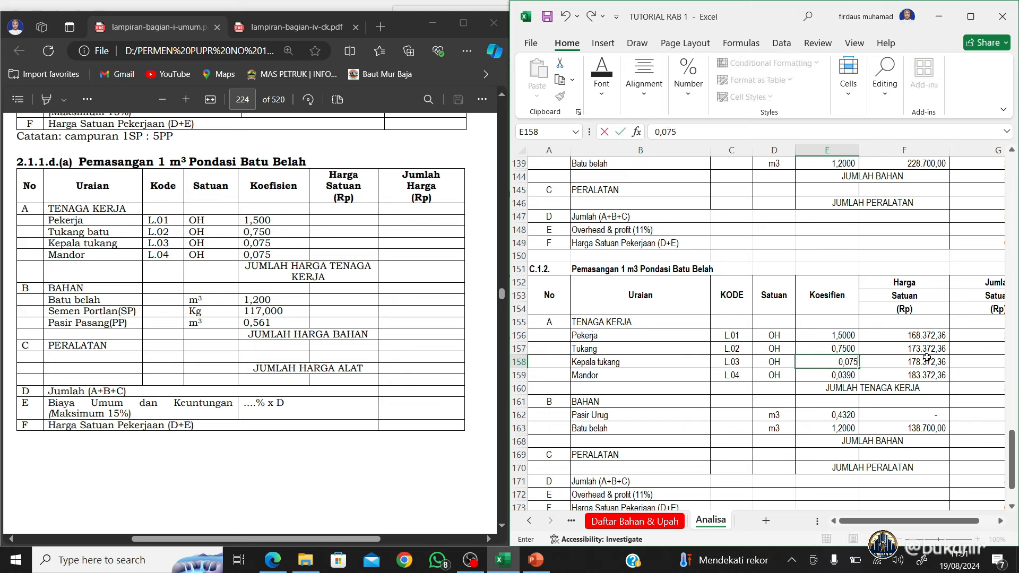
pyautogui.press('Return')
pyautogui.write('0,075')
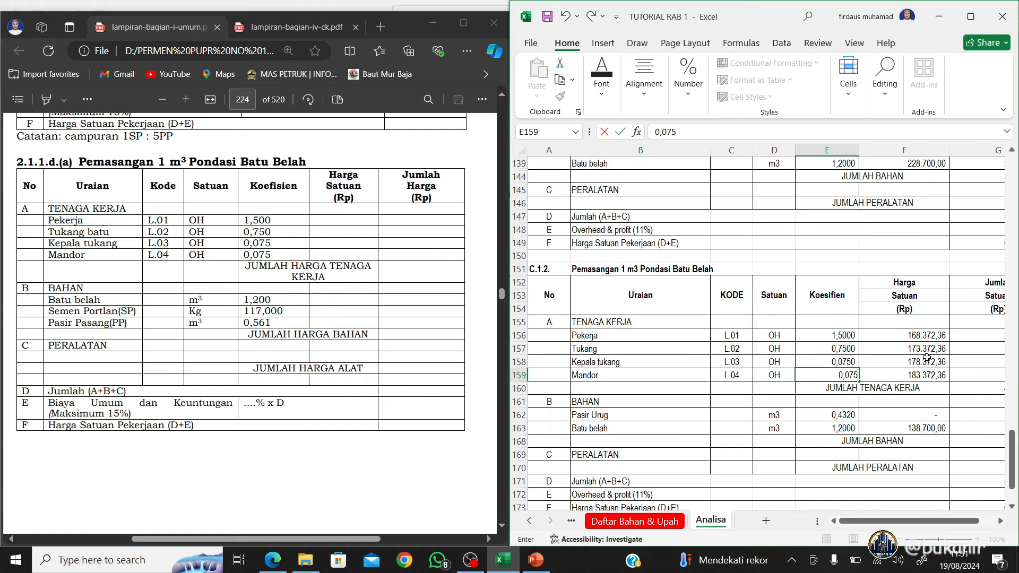
pyautogui.press('Return')
# Rename the first C.1.2. material in B162 as "Pasir pasang"
pyautogui.press('Right')
pyautogui.press('Left')
pyautogui.press('Left')
pyautogui.press('Left')
pyautogui.press('Left')
pyautogui.press('Left')
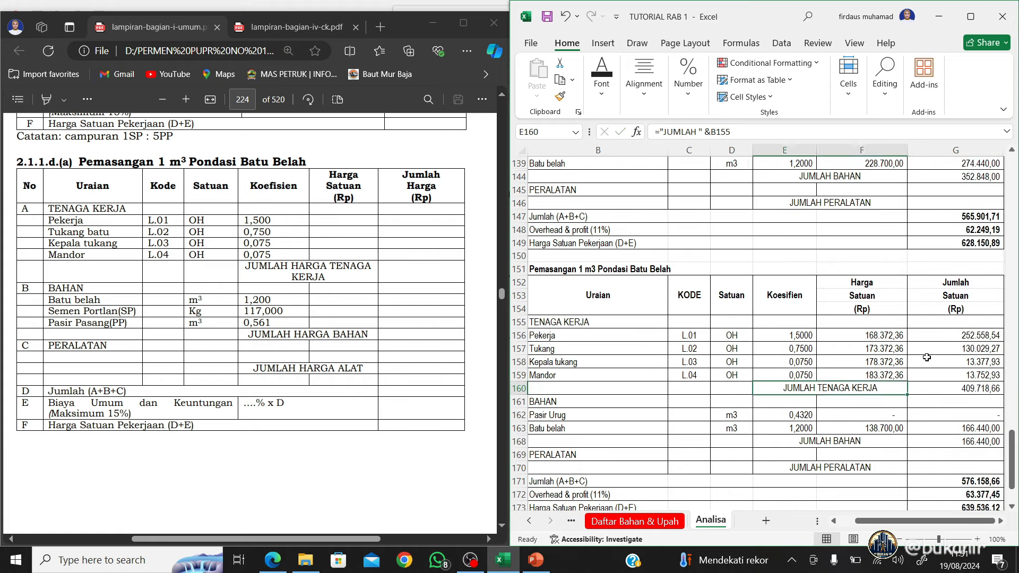
pyautogui.press('Down')
pyautogui.press('Down')
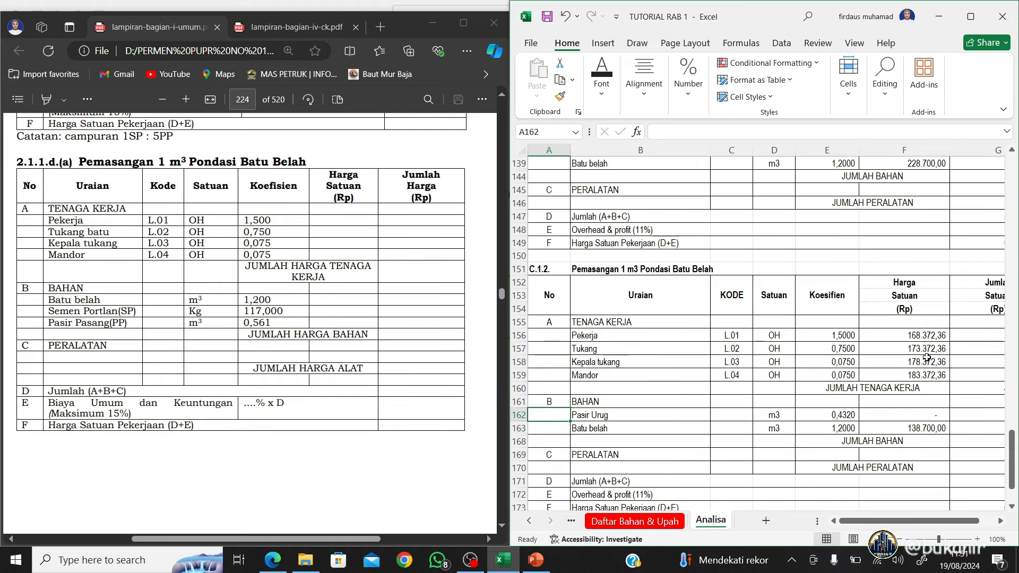
pyautogui.press('Right')
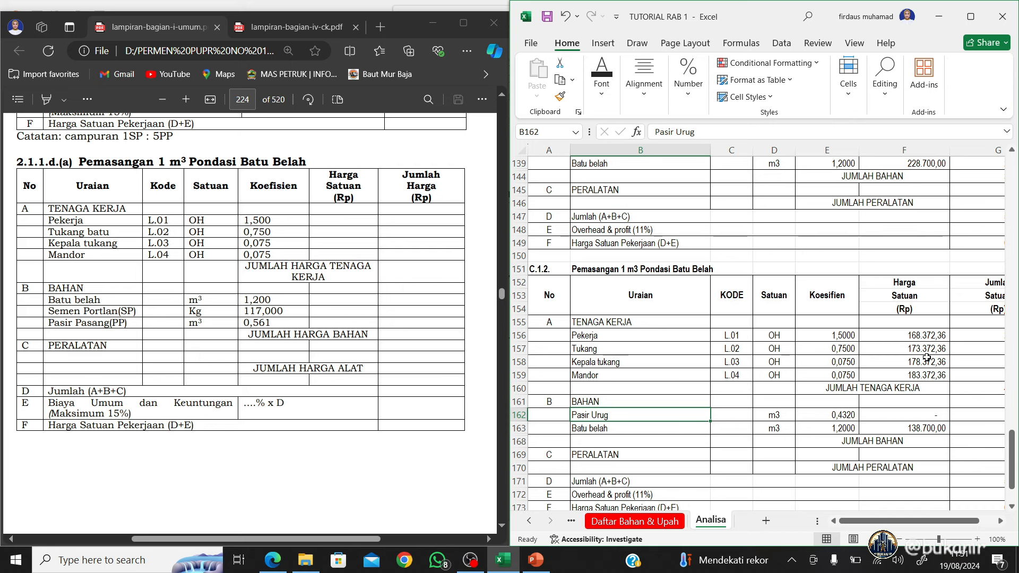
pyautogui.click(758, 132)
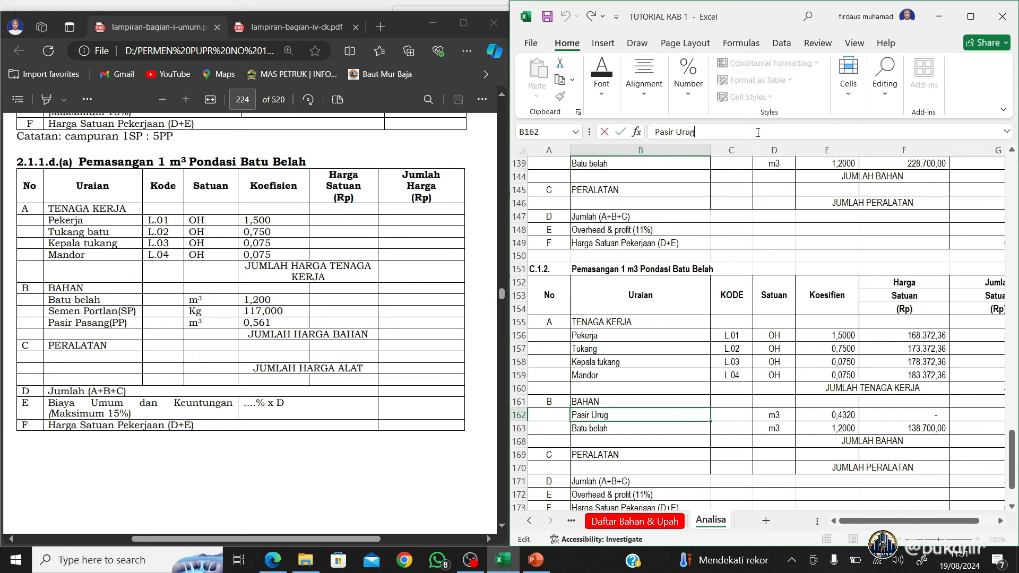
pyautogui.press('BackSpace')
pyautogui.press('BackSpace')
pyautogui.press('BackSpace')
pyautogui.press('BackSpace')
pyautogui.write('pasang')
pyautogui.press('Return')
# Set the Pasir pasang coefficient in E162 to 0,561
pyautogui.press('Up')
pyautogui.press('Right')
pyautogui.press('Right')
pyautogui.press('Right')
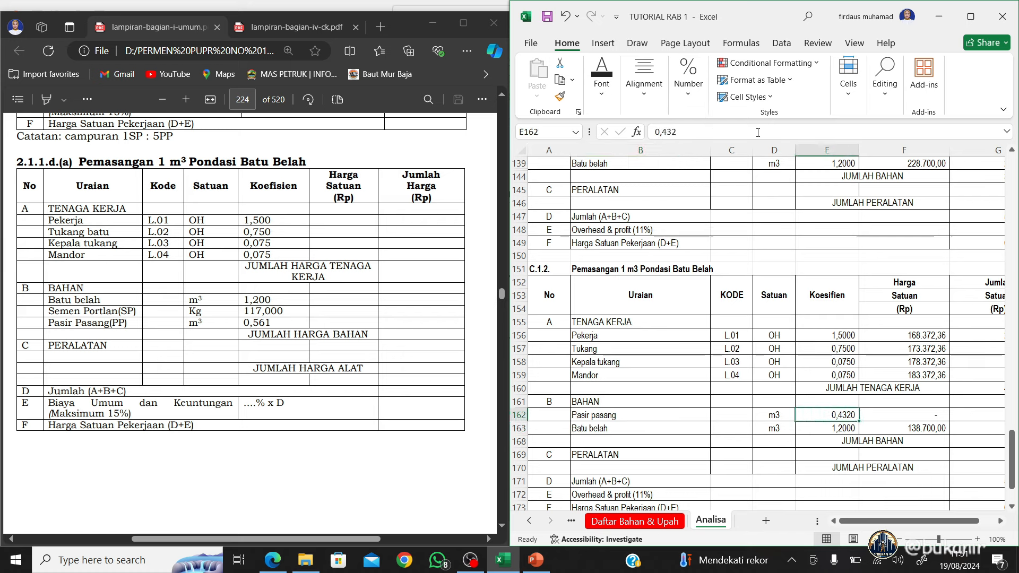
pyautogui.write('0,')
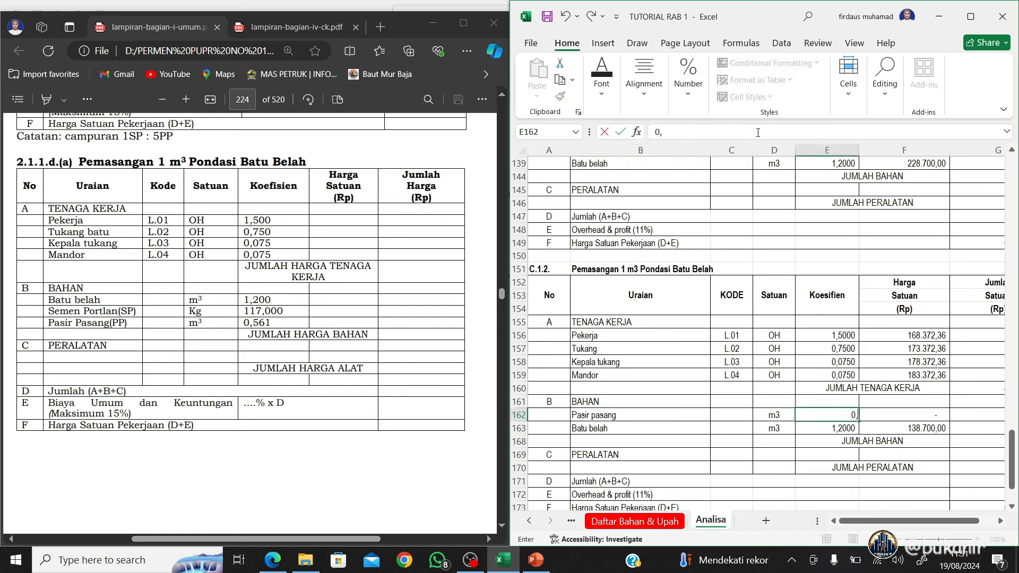
pyautogui.write('561')
pyautogui.press('Return')
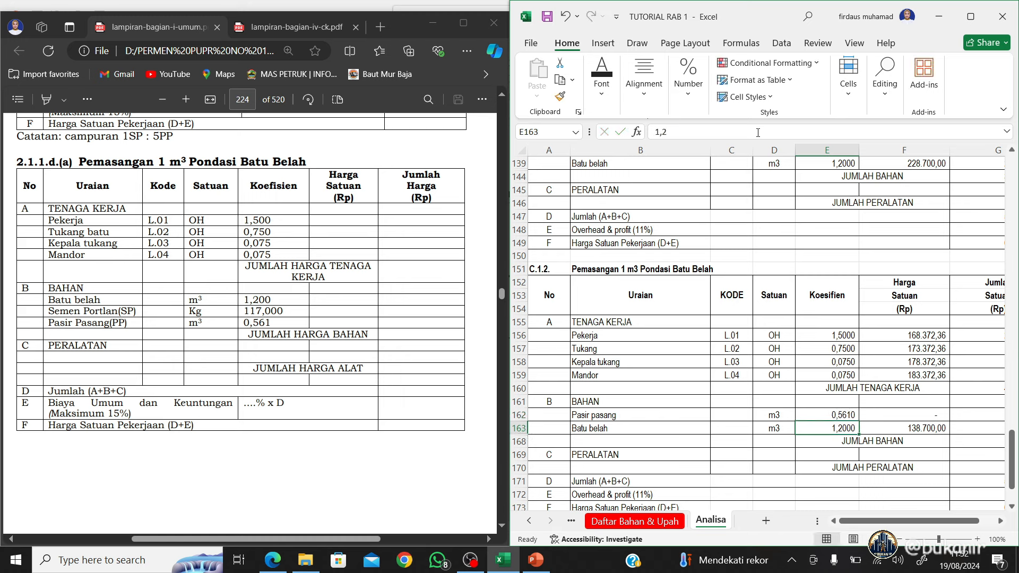
# Unhide the spare material rows 164 to 167 below Batu belah in the C.1.2. analysis
pyautogui.press('Up')
pyautogui.press('Left')
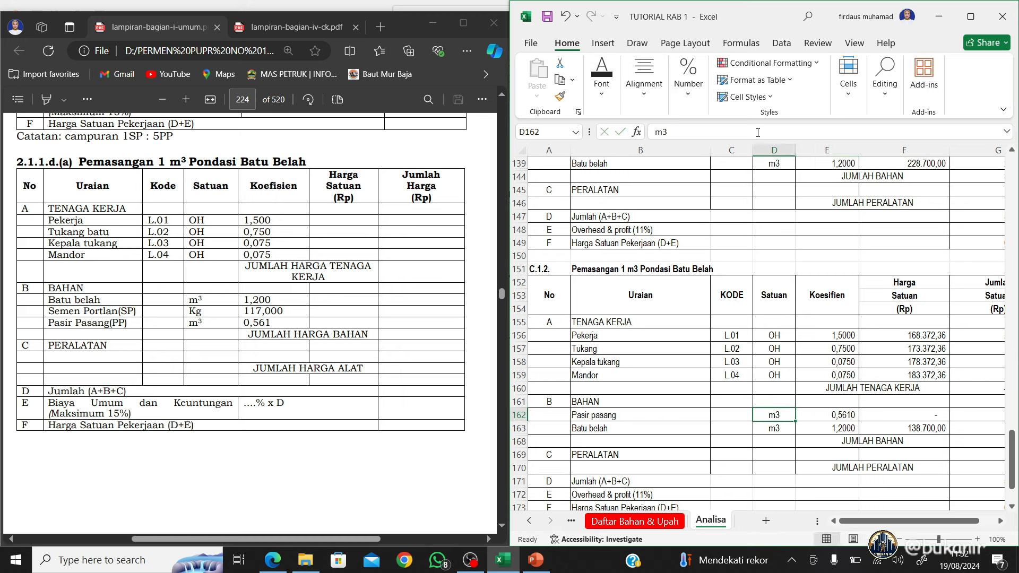
pyautogui.press('Left')
pyautogui.press('Left')
pyautogui.press('Down')
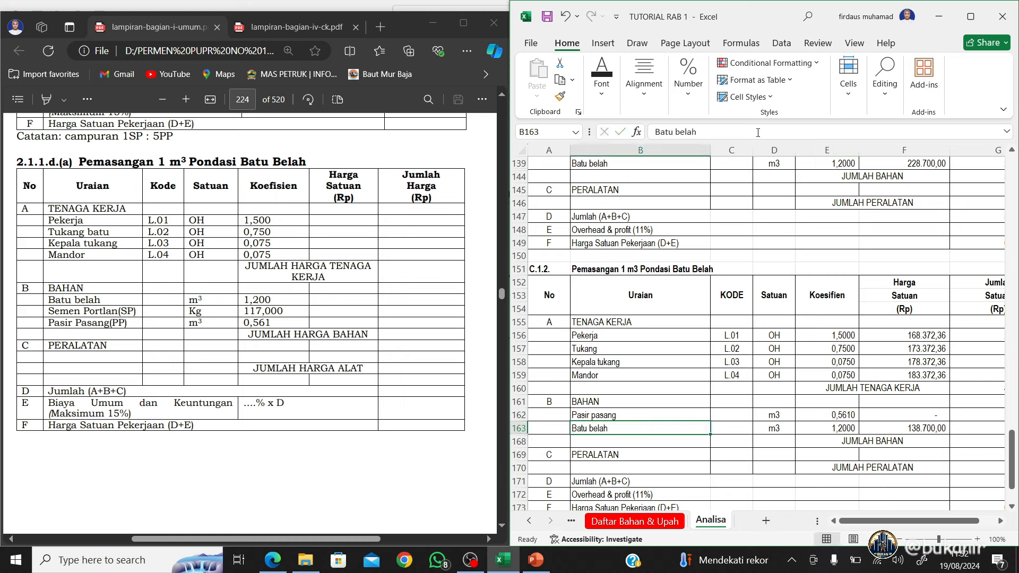
pyautogui.press('Right')
pyautogui.press('Right')
pyautogui.moveTo(518, 428); pyautogui.dragTo(518, 442)
pyautogui.rightClick(519, 442)
pyautogui.click(555, 431)
# Add the material "Semen Portland" in row 164 with unit kg and coefficient 117
pyautogui.click(584, 444)
pyautogui.write('Semen Po')
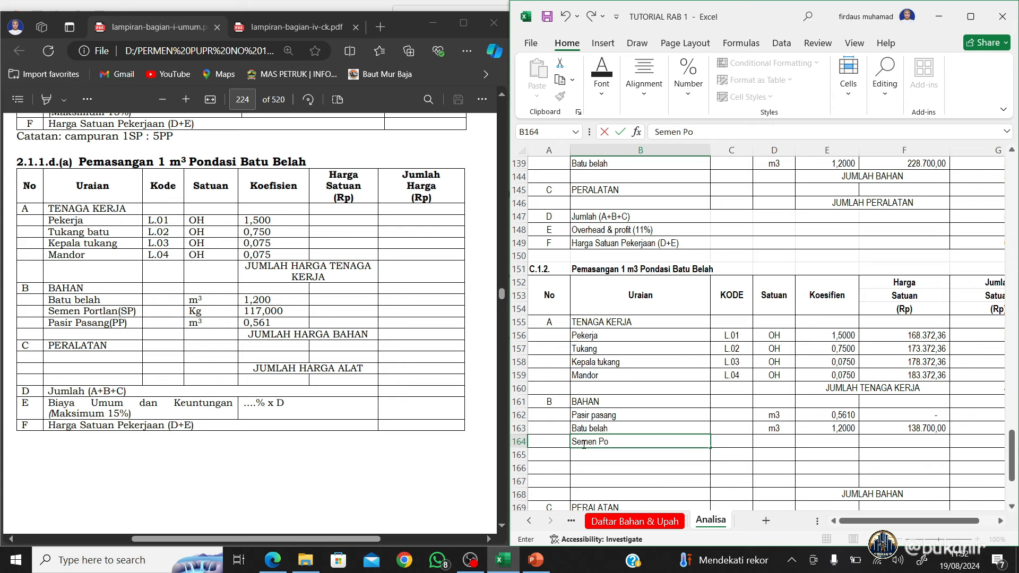
pyautogui.write('rtland')
pyautogui.press('Tab')
pyautogui.press('Tab')
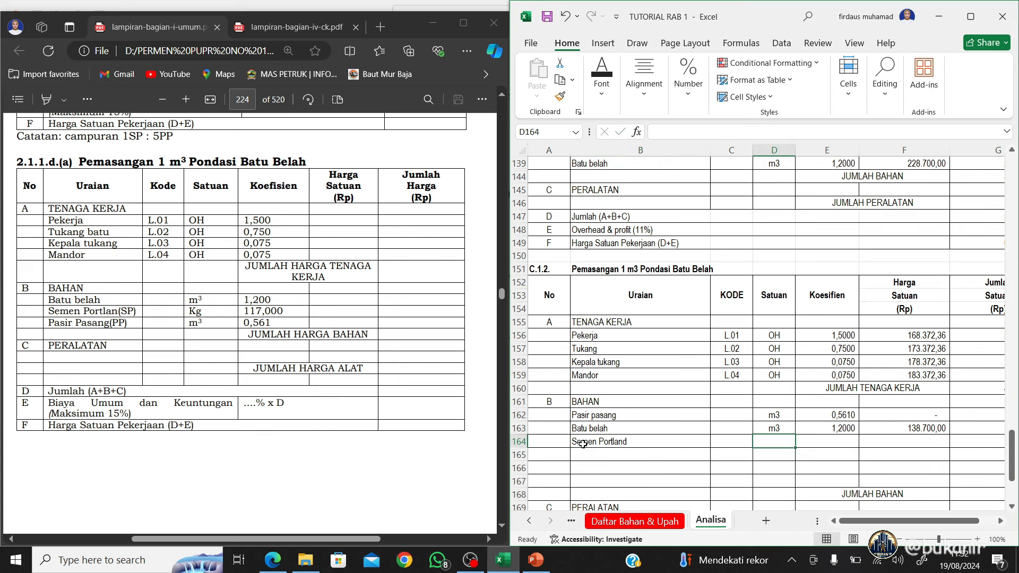
pyautogui.write('kg')
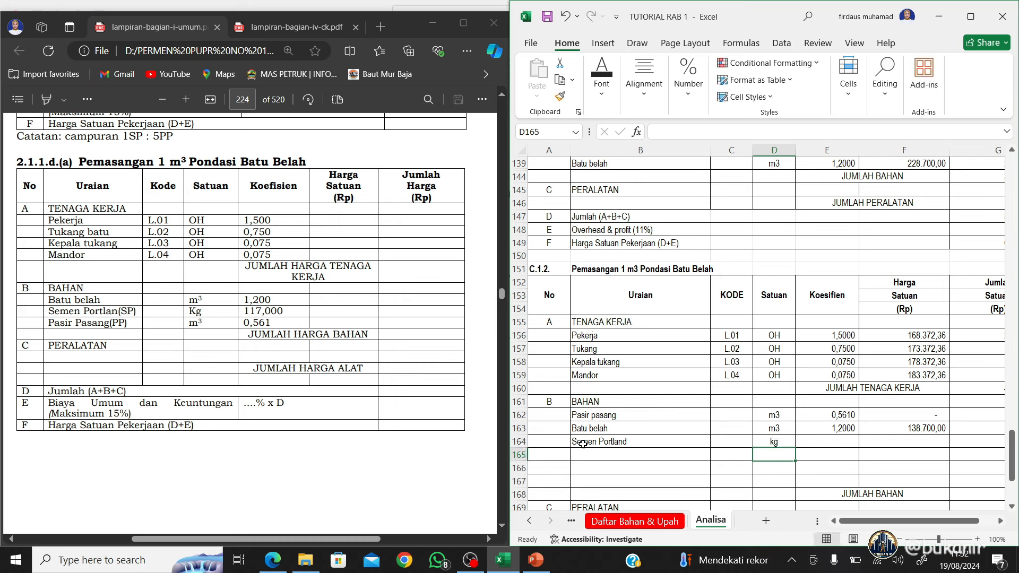
pyautogui.press('Tab')
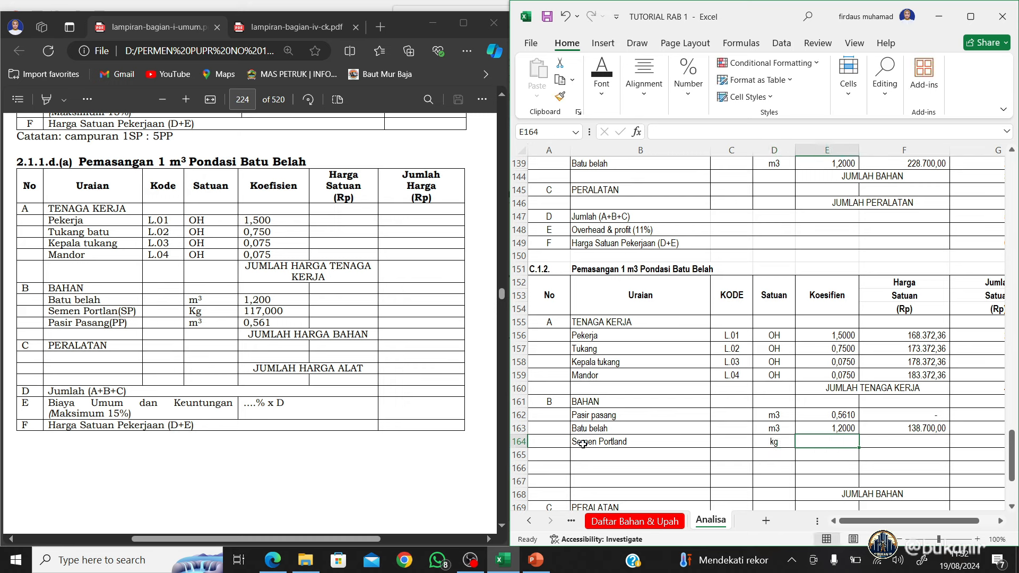
pyautogui.write('117')
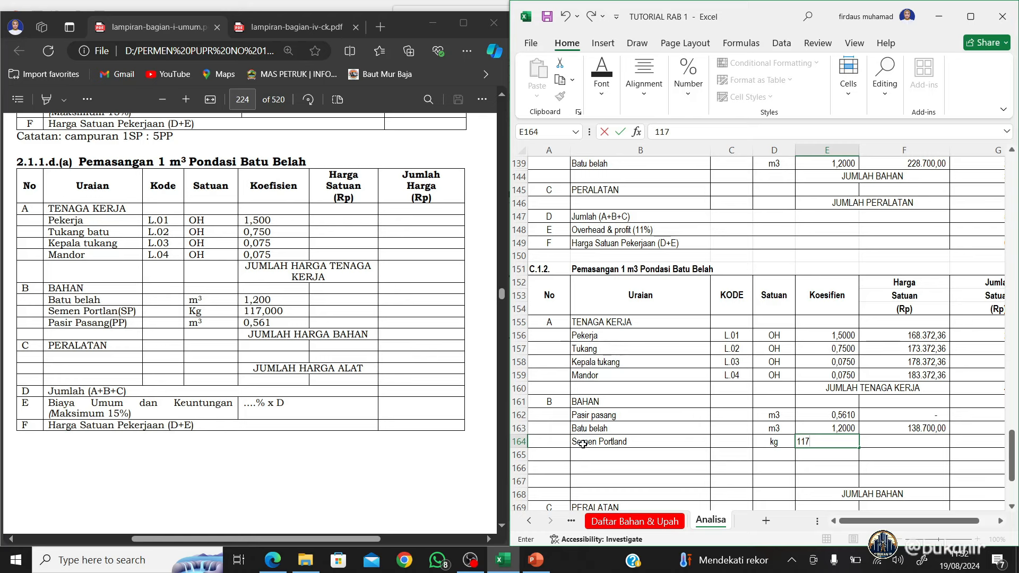
pyautogui.hotkey('ctrl', 'Return')
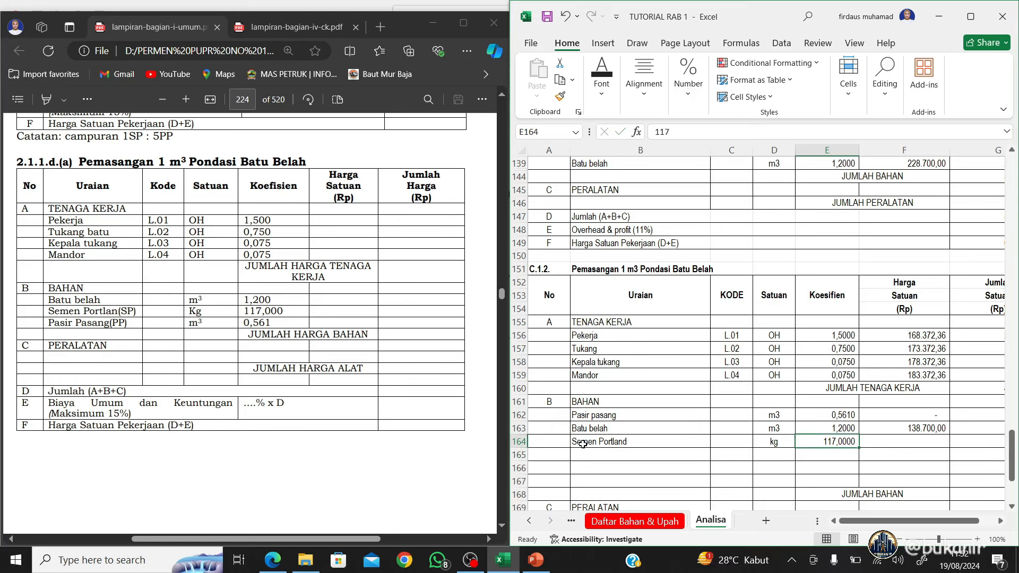
# Hide the unused material rows 165 to 167 of the C.1.2. analysis
pyautogui.moveTo(519, 455); pyautogui.dragTo(521, 481)
pyautogui.rightClick(521, 480)
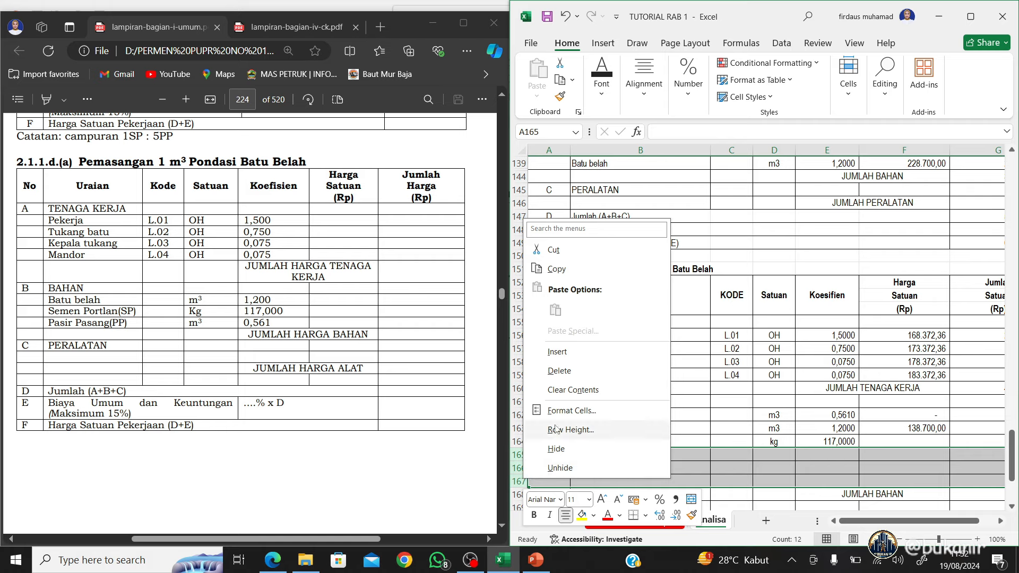
pyautogui.press('d')
# Link the Pasir pasang unit price in F162 to the Pasir Pasang price in F33 of the Daftar Bahan & Upah sheet
pyautogui.click(883, 442)
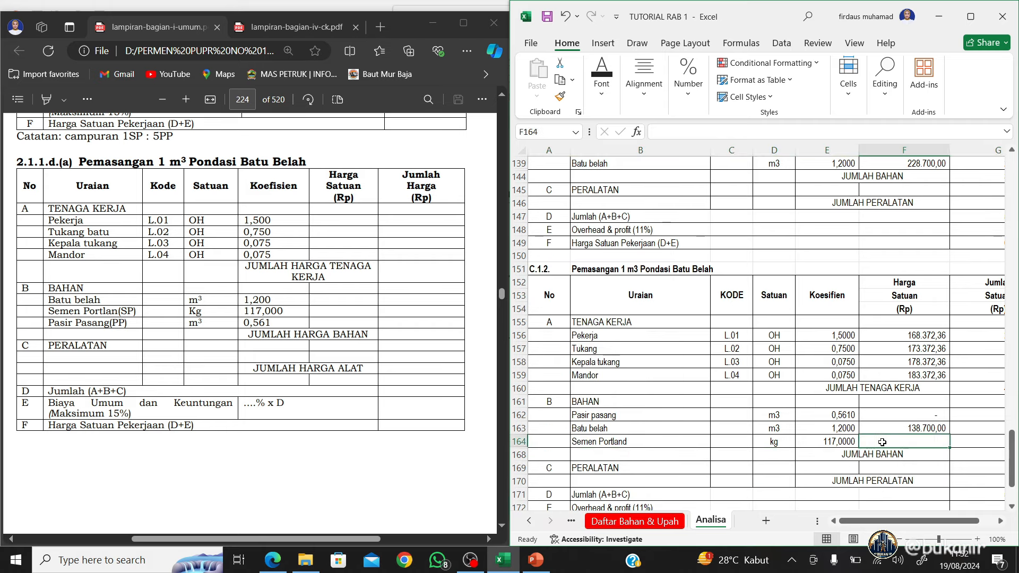
pyautogui.press('Right')
pyautogui.press('Right')
pyautogui.press('Left')
pyautogui.press('Left')
pyautogui.press('Left')
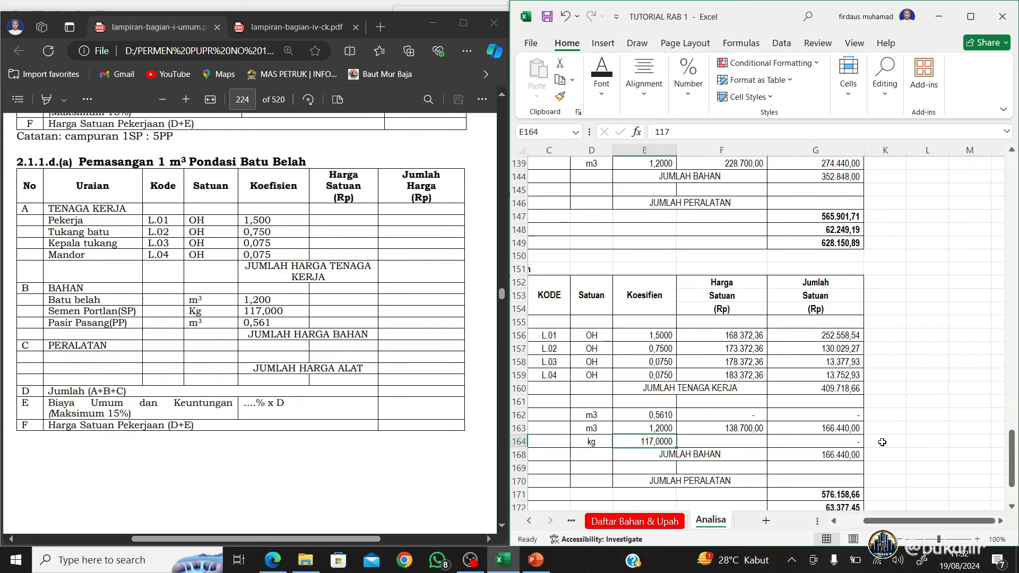
pyautogui.press('Up')
pyautogui.press('Up')
pyautogui.press('Up')
pyautogui.press('Down')
pyautogui.press('Left')
pyautogui.press('Left')
pyautogui.press('Left')
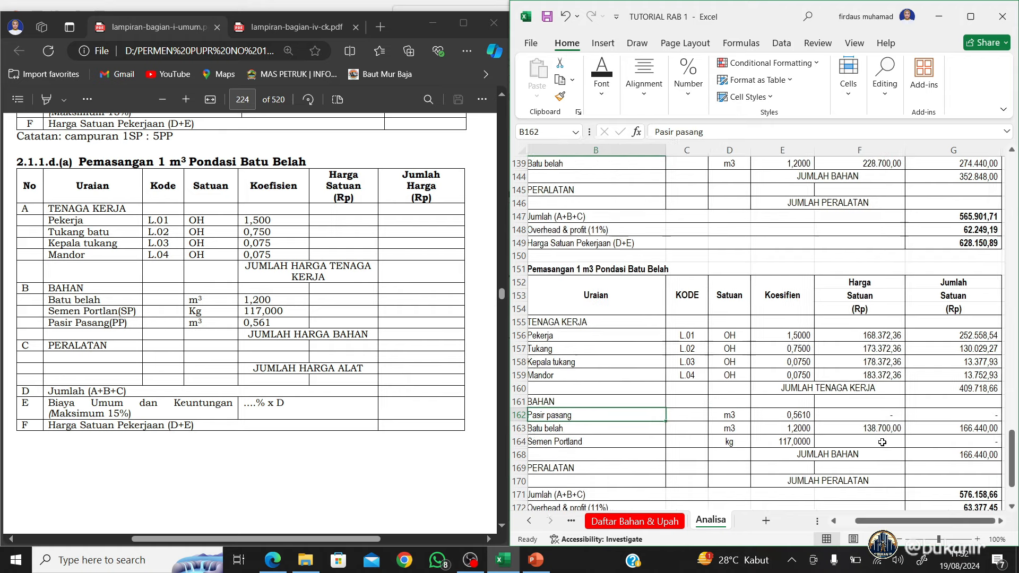
pyautogui.press('Right')
pyautogui.press('Right')
pyautogui.press('Right')
pyautogui.press('Right')
pyautogui.write('=')
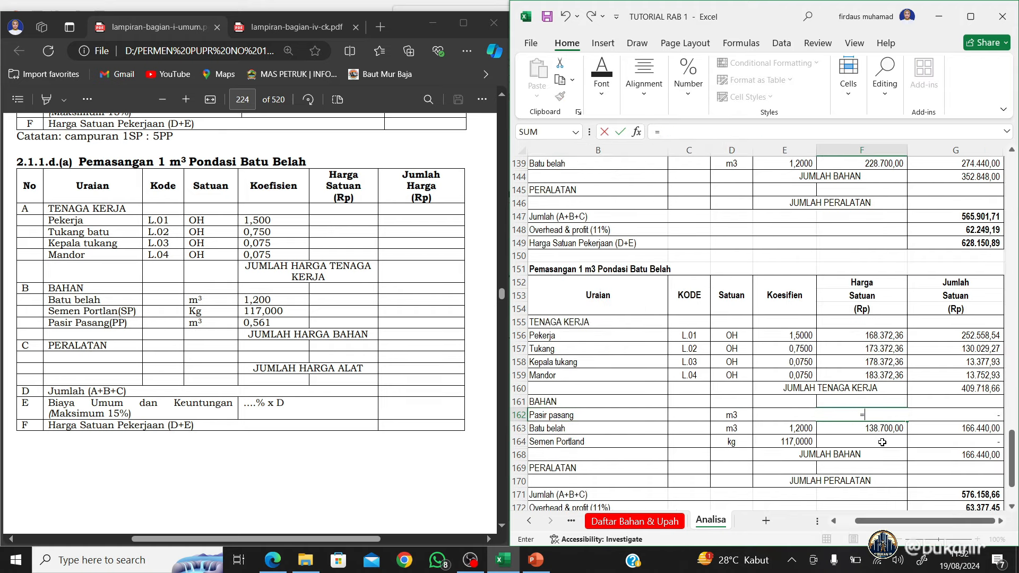
pyautogui.click(657, 523)
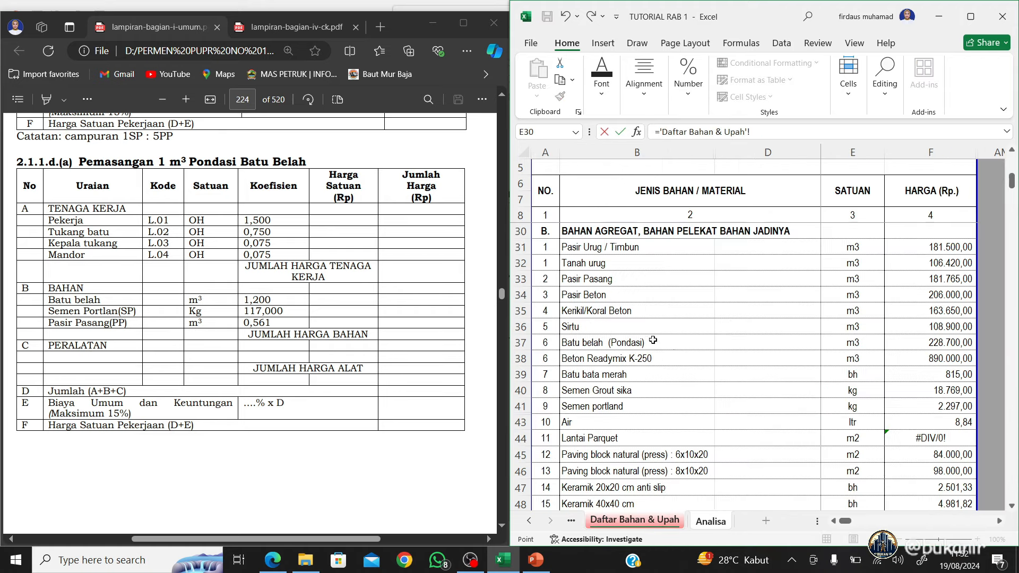
pyautogui.click(623, 277)
pyautogui.press('Right')
pyautogui.press('Right')
pyautogui.press('Right')
pyautogui.press('Return')
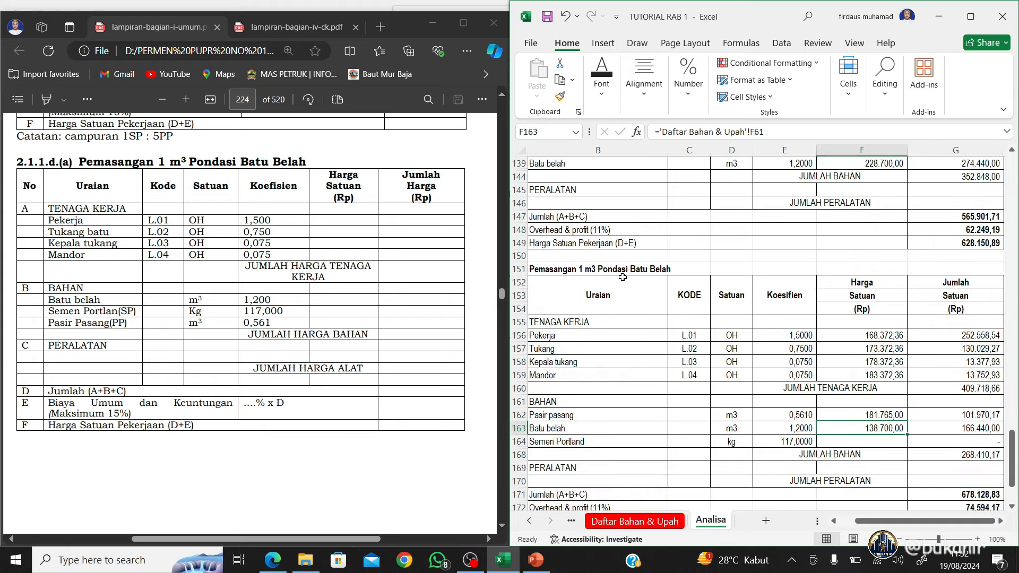
# Relink the Batu belah unit price in F163 to the Batu belah (Pondasi) price in F37 of the Daftar Bahan & Upah sheet
pyautogui.write('=')
pyautogui.click(657, 520)
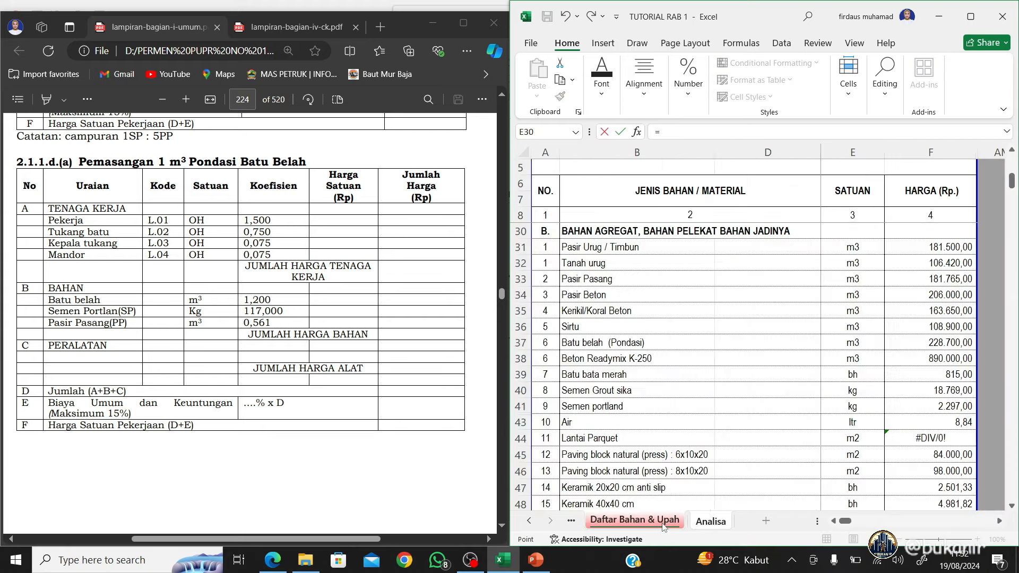
pyautogui.click(587, 341)
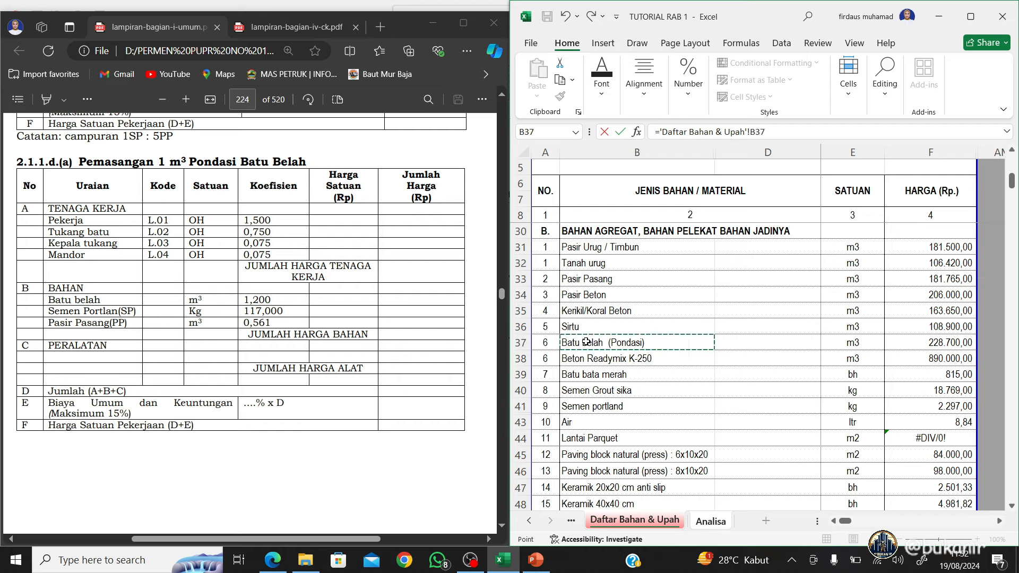
pyautogui.press('Right')
pyautogui.press('Right')
pyautogui.press('Right')
pyautogui.press('Return')
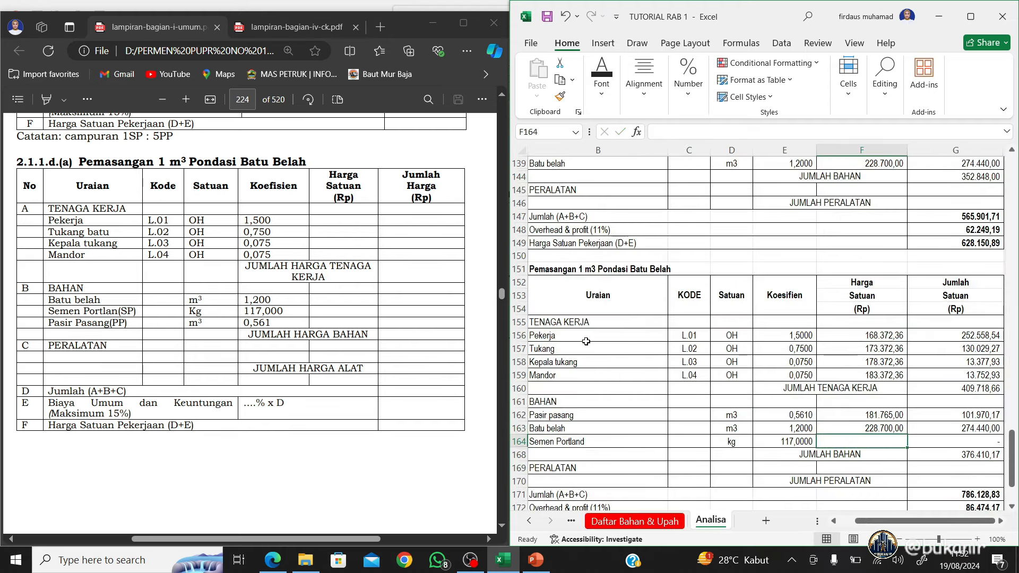
# Link the Semen Portland unit price in F164 to the Semen portland price in F41 of the Daftar Bahan & Upah sheet
pyautogui.write('=')
pyautogui.click(631, 521)
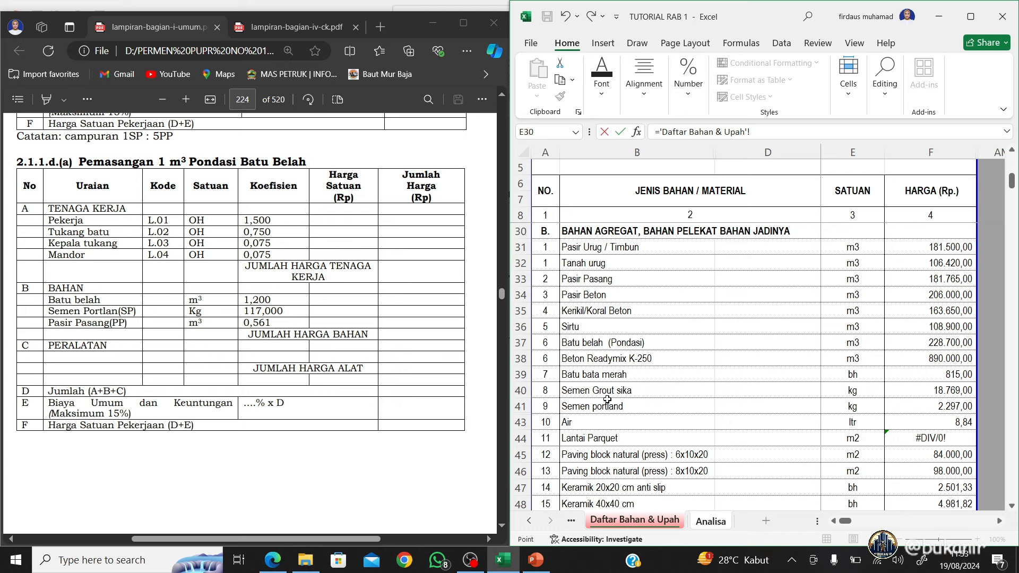
pyautogui.click(610, 406)
pyautogui.press('Right')
pyautogui.press('Right')
pyautogui.press('Right')
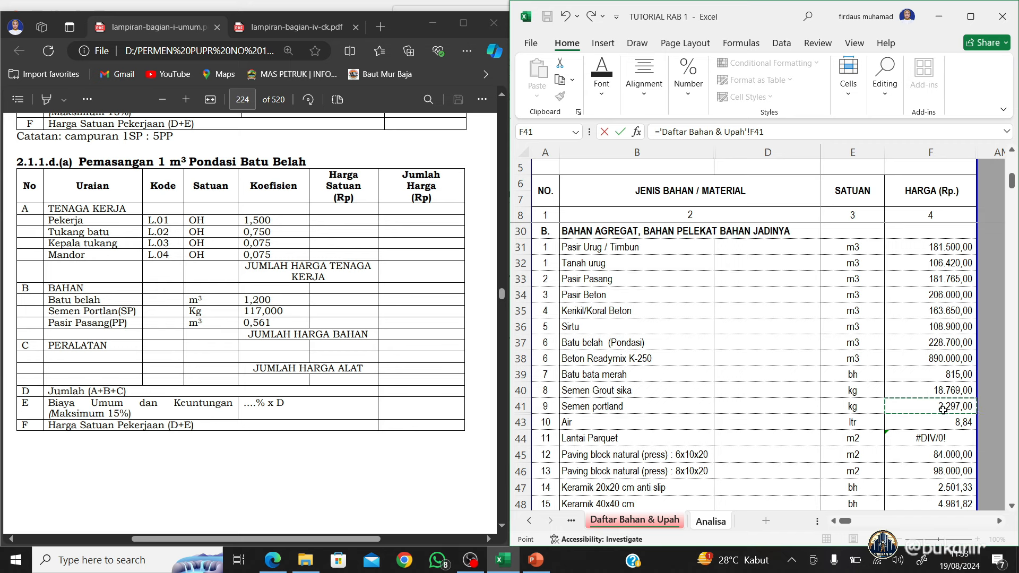
pyautogui.press('Return')
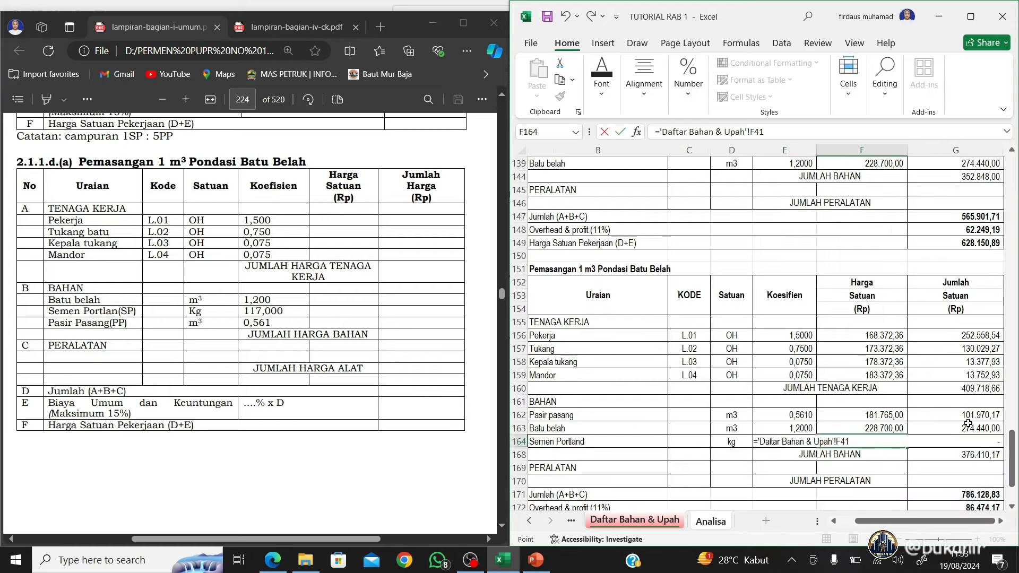
pyautogui.scroll(-3, 971, 428)
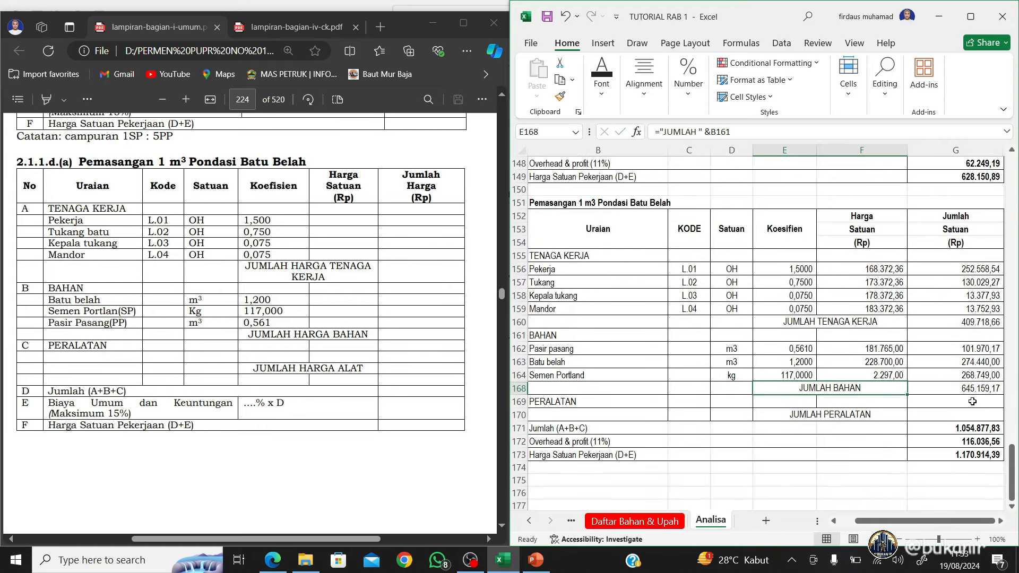
pyautogui.click(989, 455)
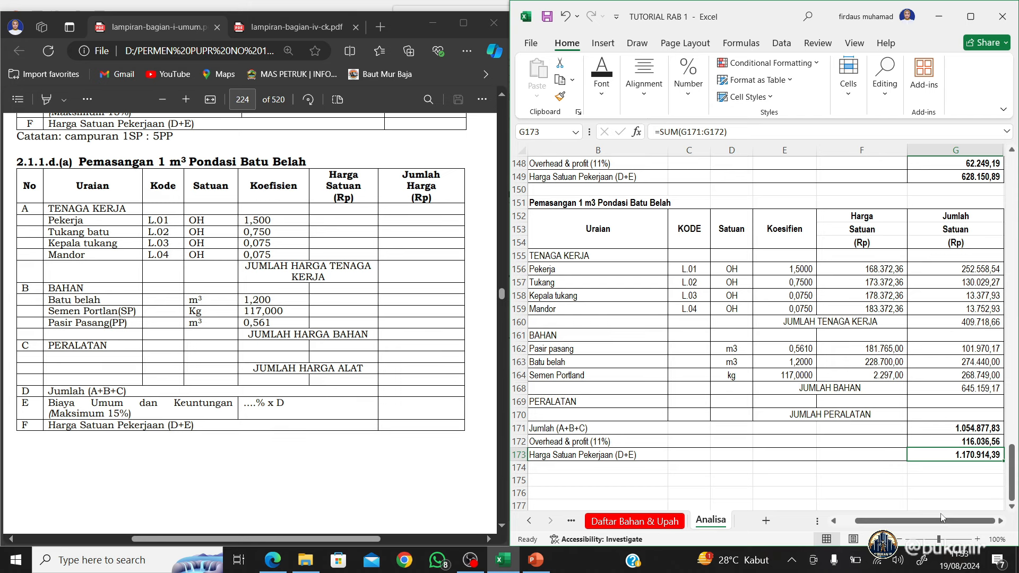
# Review the work items under Pekerjaan Struktur in the RAB sheet to find which analysis is needed after the foundation work
pyautogui.moveTo(943, 517); pyautogui.dragTo(920, 525)
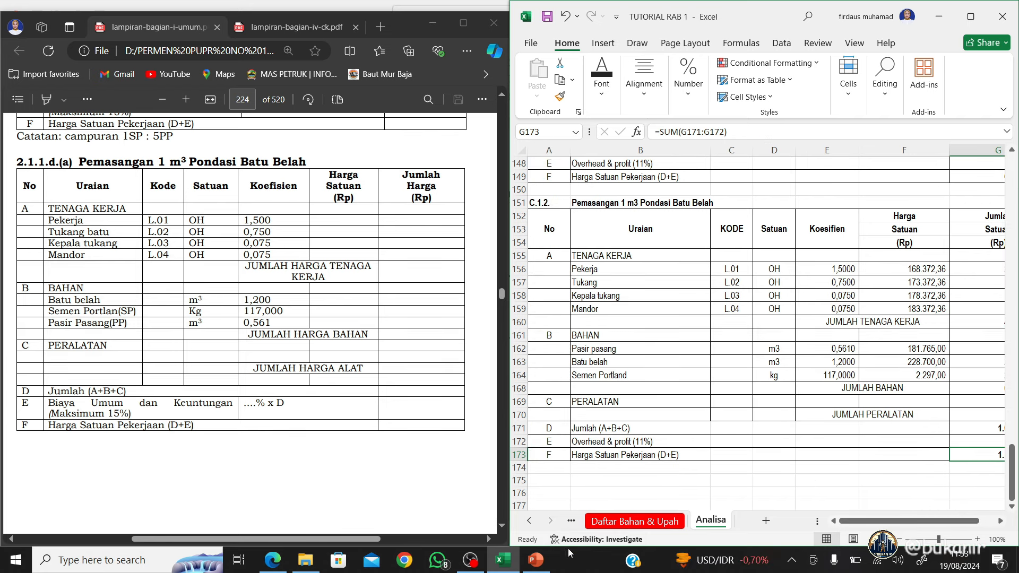
pyautogui.click(529, 521)
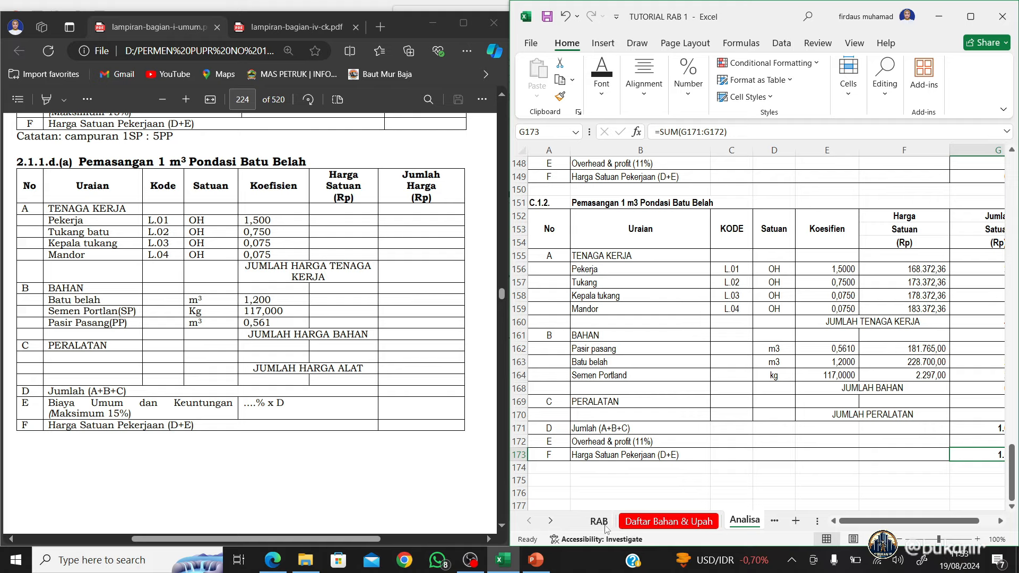
pyautogui.click(604, 525)
pyautogui.scroll(-3, 627, 392)
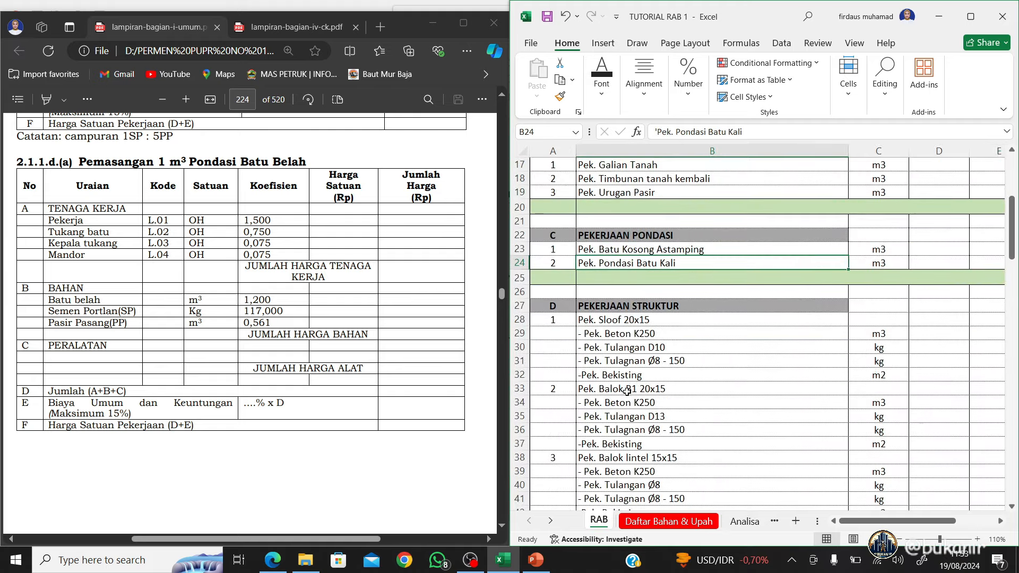
pyautogui.scroll(-2, 627, 392)
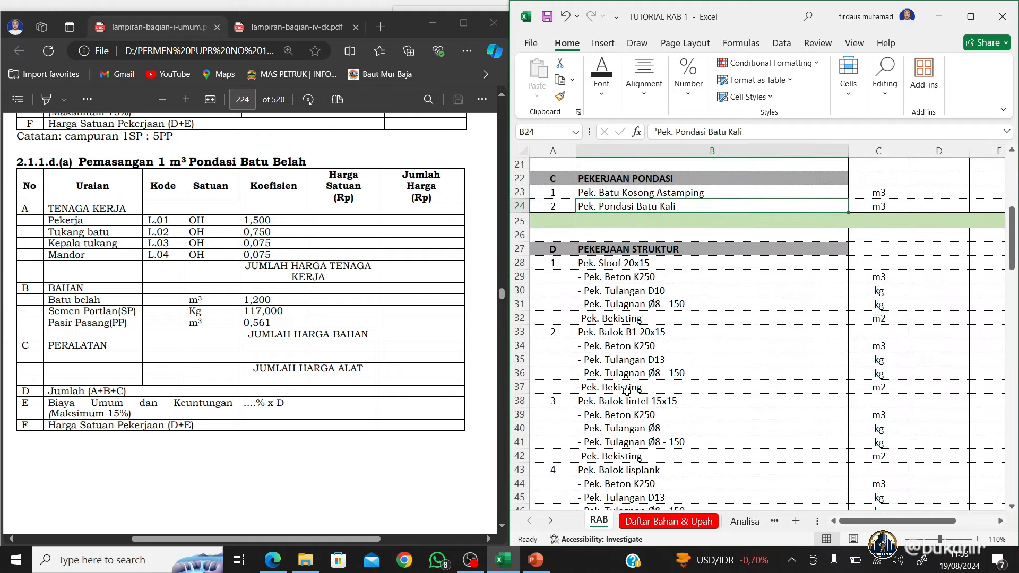
pyautogui.scroll(-7, 626, 392)
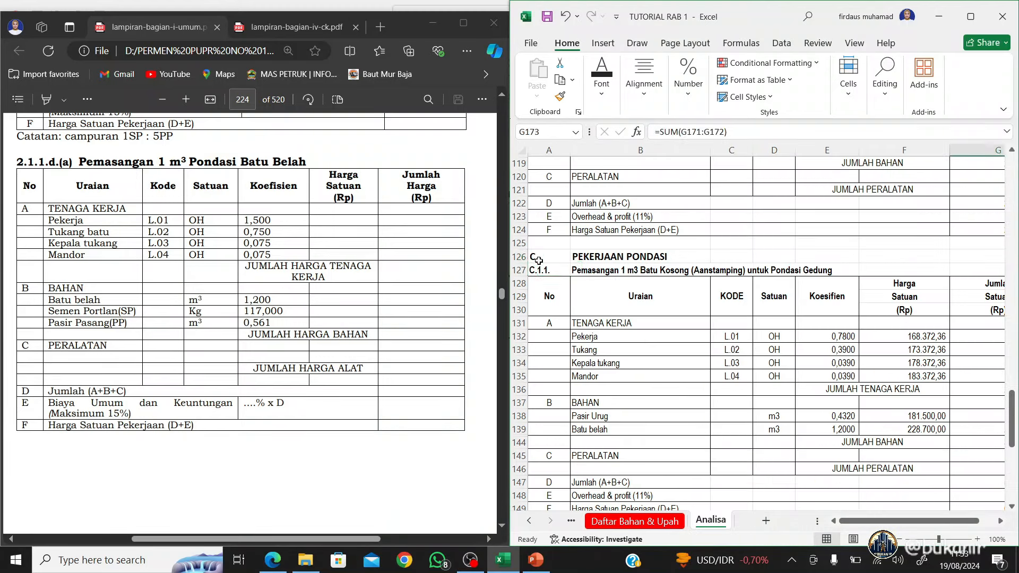
# Copy the Pekerjaan Pondasi heading and C.1.1. analysis block in rows 126 to 150 of the Analisa sheet and select row 175 as destination
pyautogui.moveTo(536, 258); pyautogui.dragTo(841, 490)
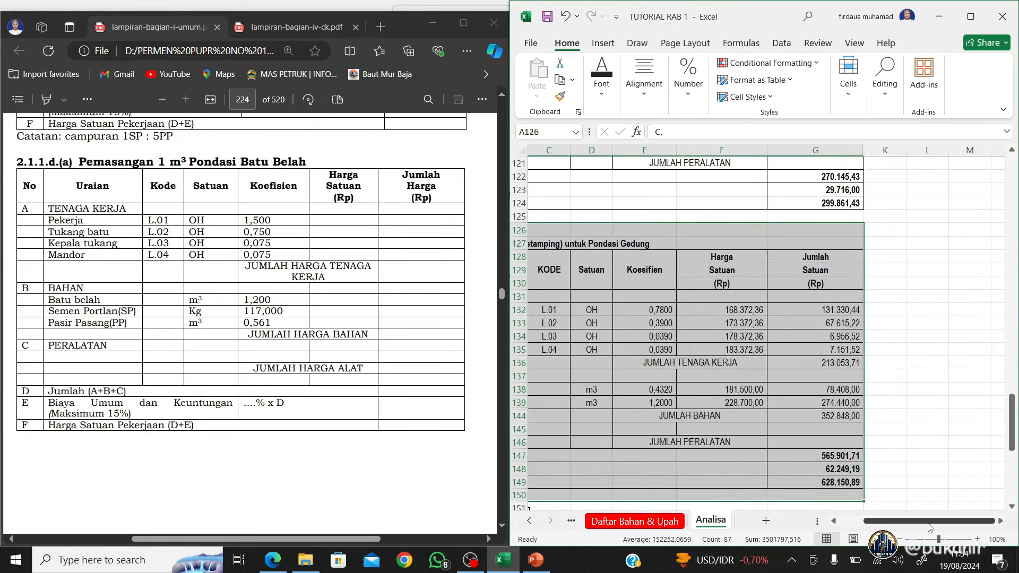
pyautogui.moveTo(932, 521); pyautogui.dragTo(830, 507)
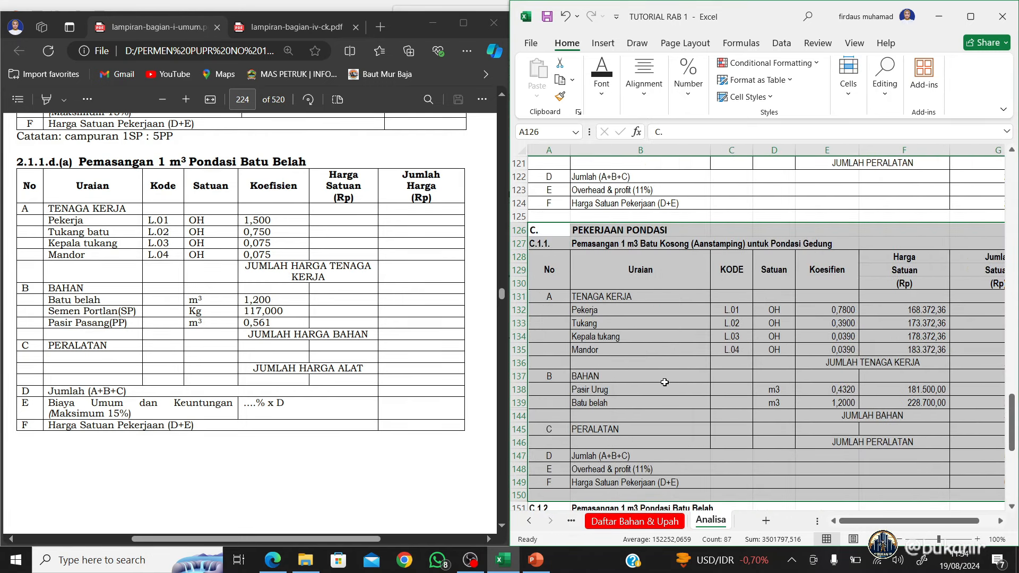
pyautogui.hotkey('ctrl', 'c')
pyautogui.scroll(-11, 663, 388)
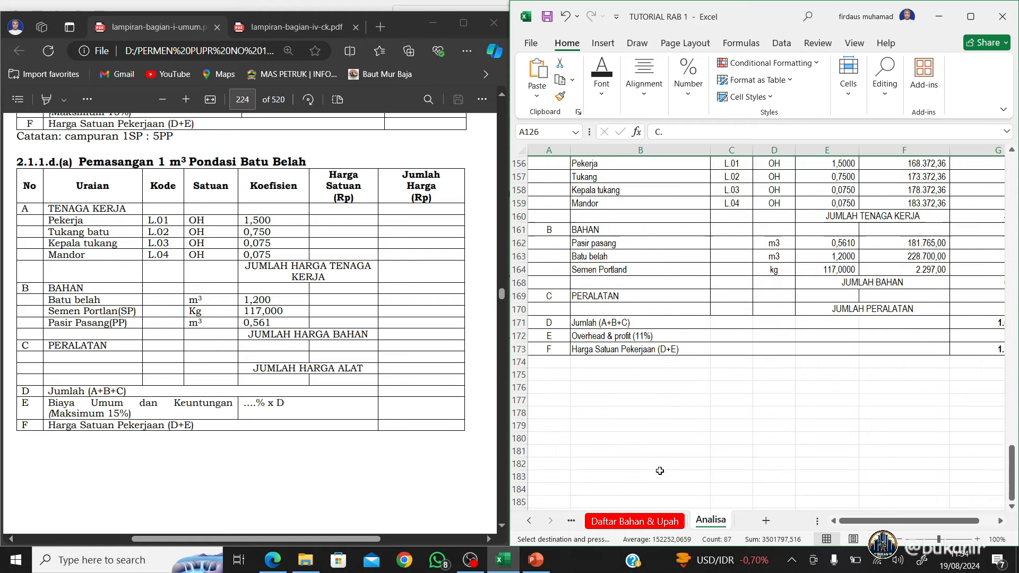
pyautogui.click(517, 375)
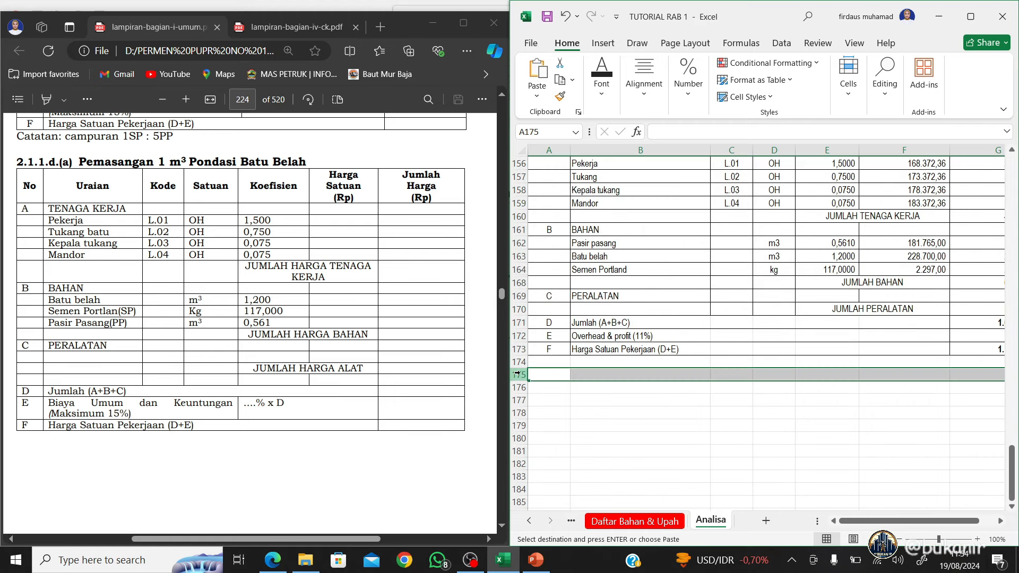
pyautogui.rightClick(518, 374)
pyautogui.click(581, 206)
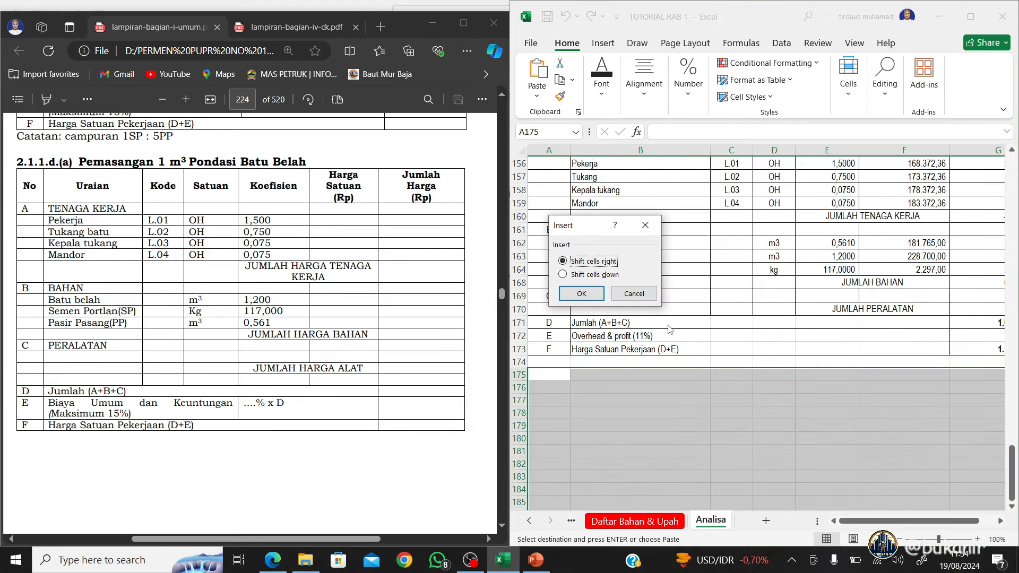
pyautogui.click(594, 296)
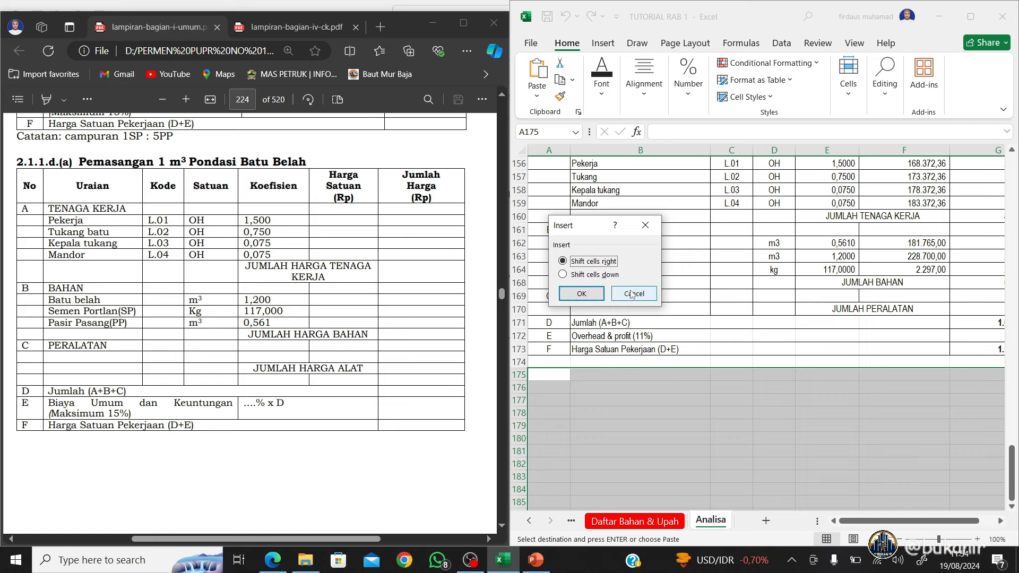
# Insert the copied heading and analysis block at row 175, below the C.1.2. analysis
pyautogui.rightClick(521, 375)
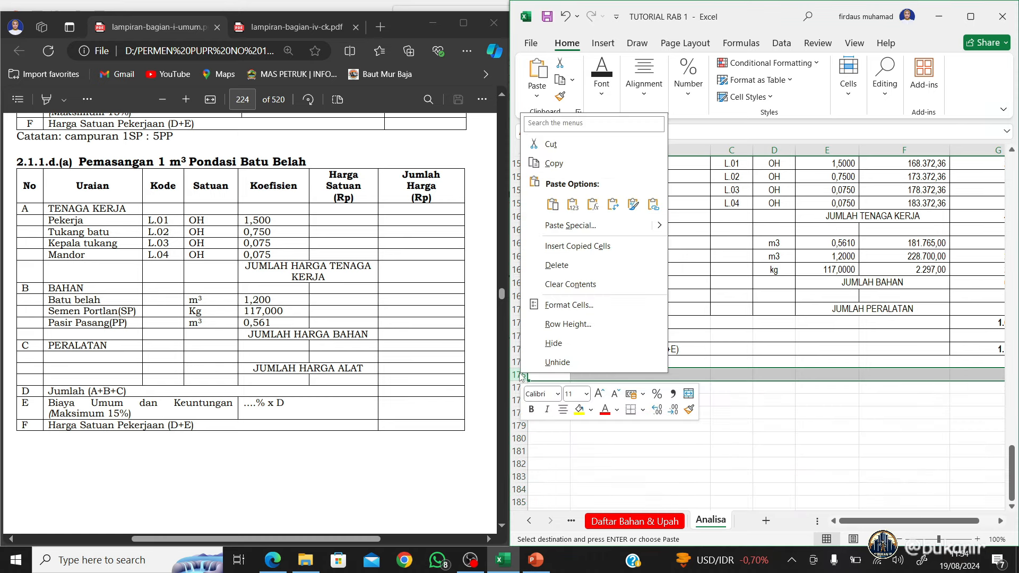
pyautogui.click(577, 246)
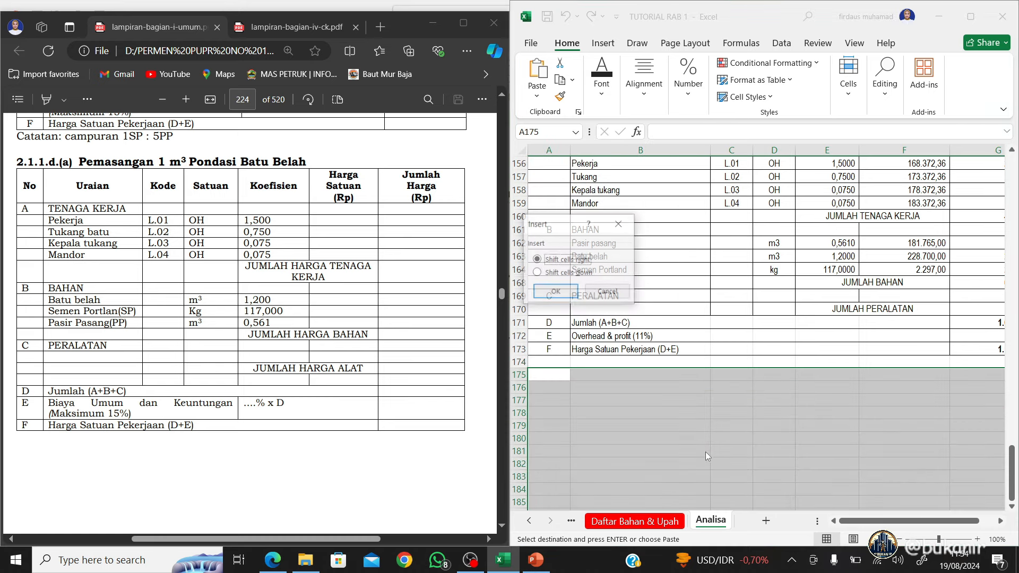
pyautogui.click(571, 296)
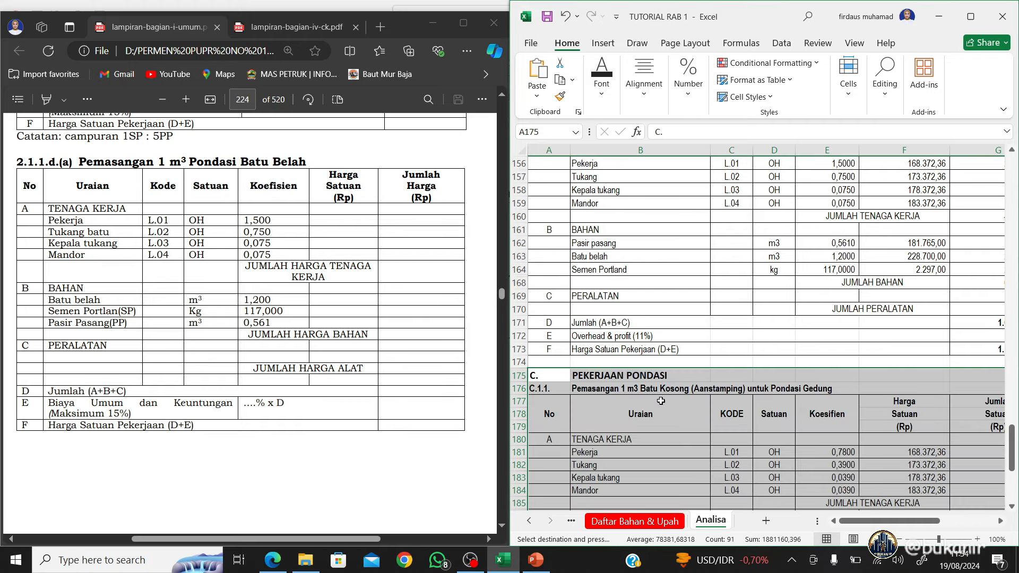
pyautogui.scroll(-7, 661, 402)
pyautogui.scroll(3, 661, 401)
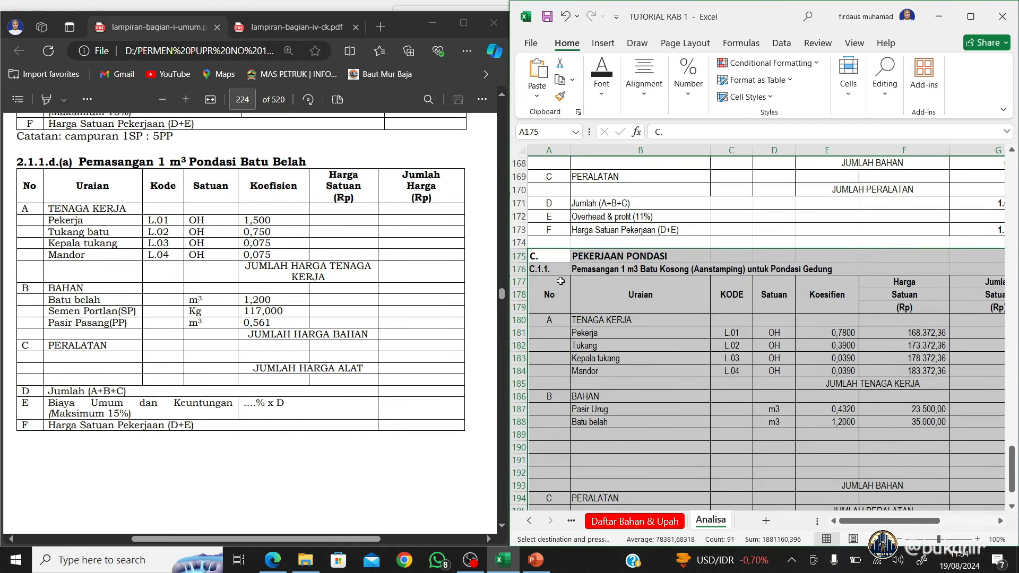
# Change the copied section heading in row 175 to letter D and title "PEKERJAAN STRUKTUR BETON"
pyautogui.click(554, 259)
pyautogui.scroll(14, 597, 300)
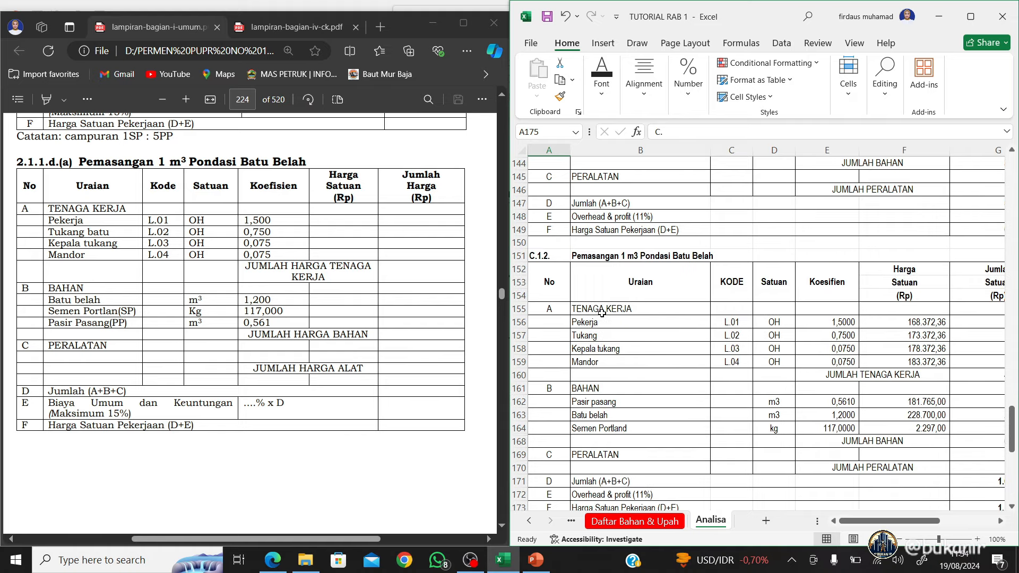
pyautogui.scroll(-6, 602, 313)
pyautogui.scroll(-7, 602, 314)
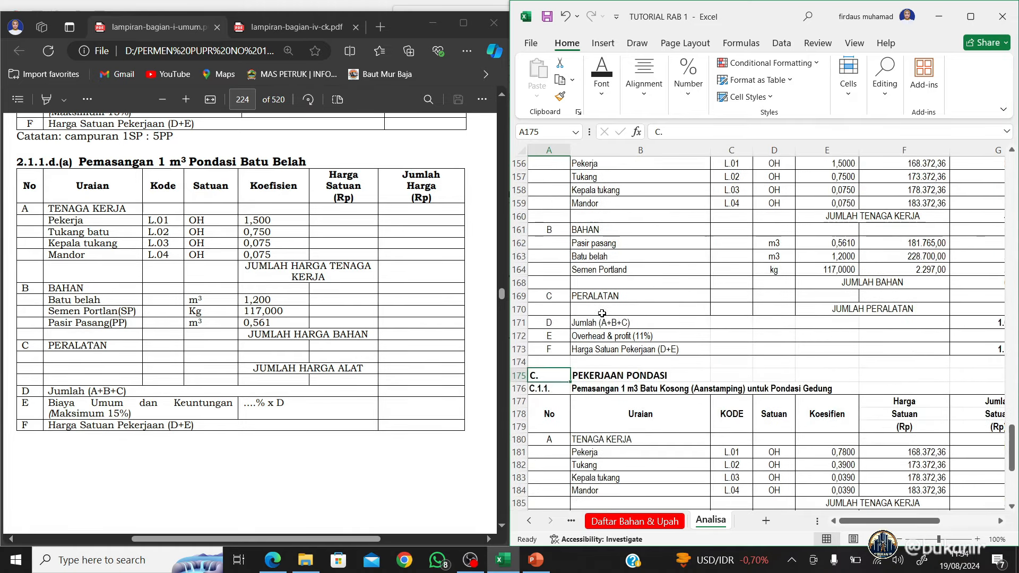
pyautogui.write('D')
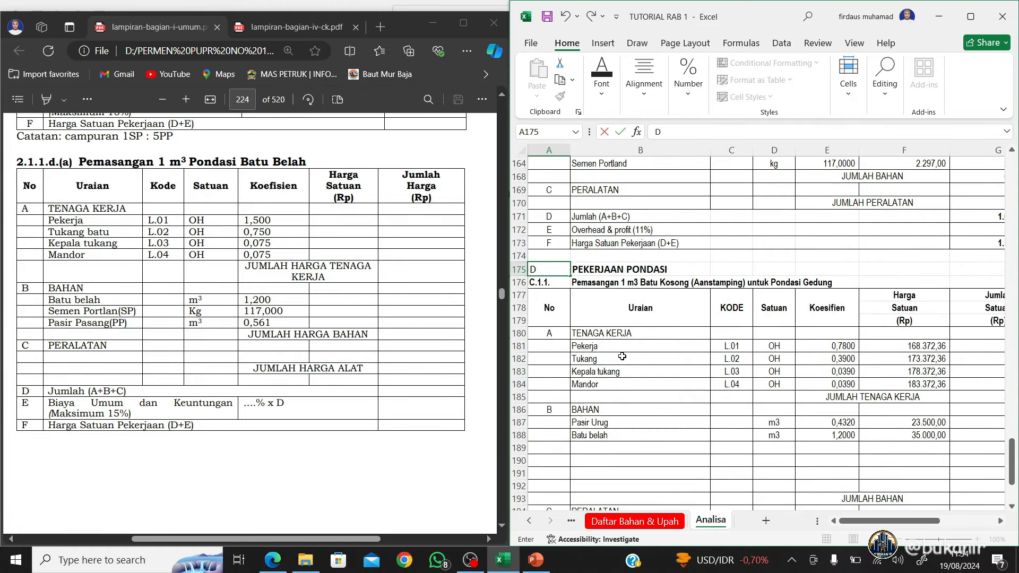
pyautogui.press('Tab')
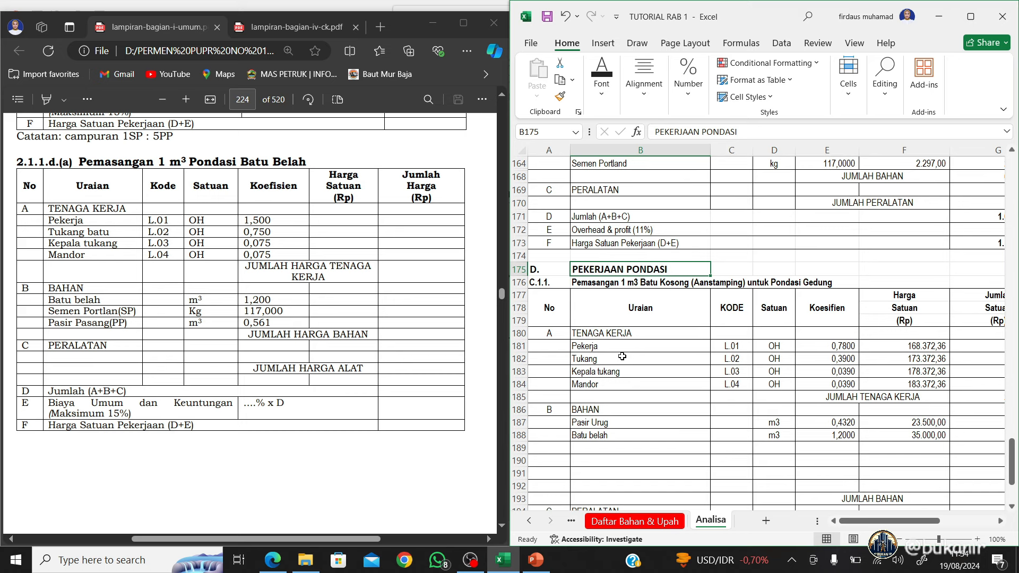
pyautogui.moveTo(739, 131); pyautogui.dragTo(702, 132)
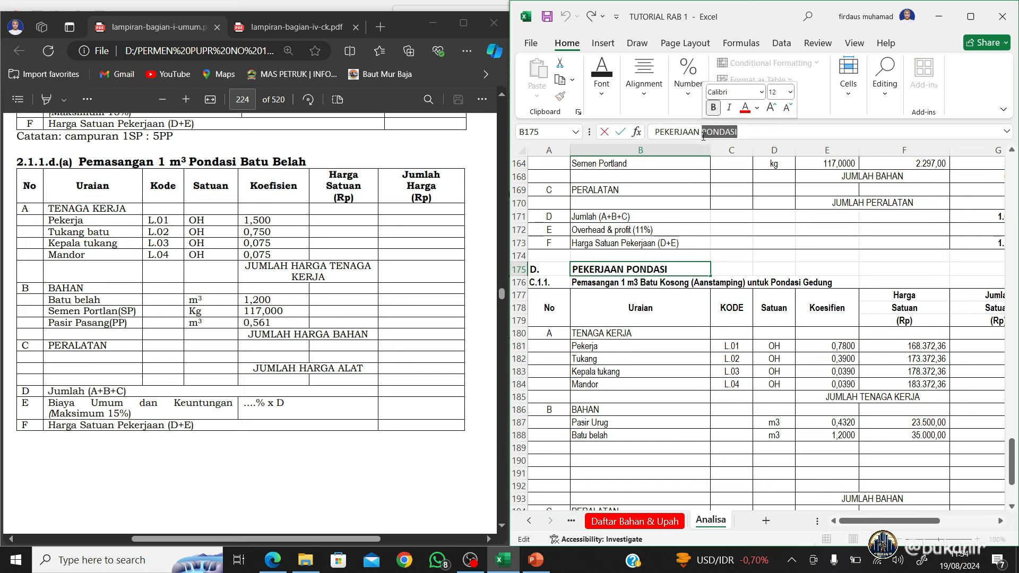
pyautogui.write('S')
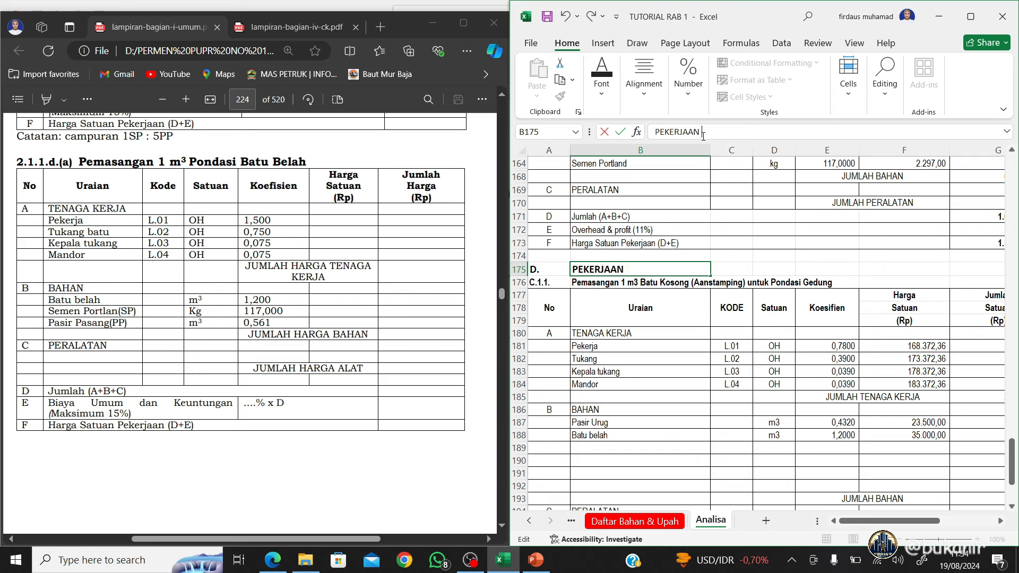
pyautogui.write('TRUKTUR BETON')
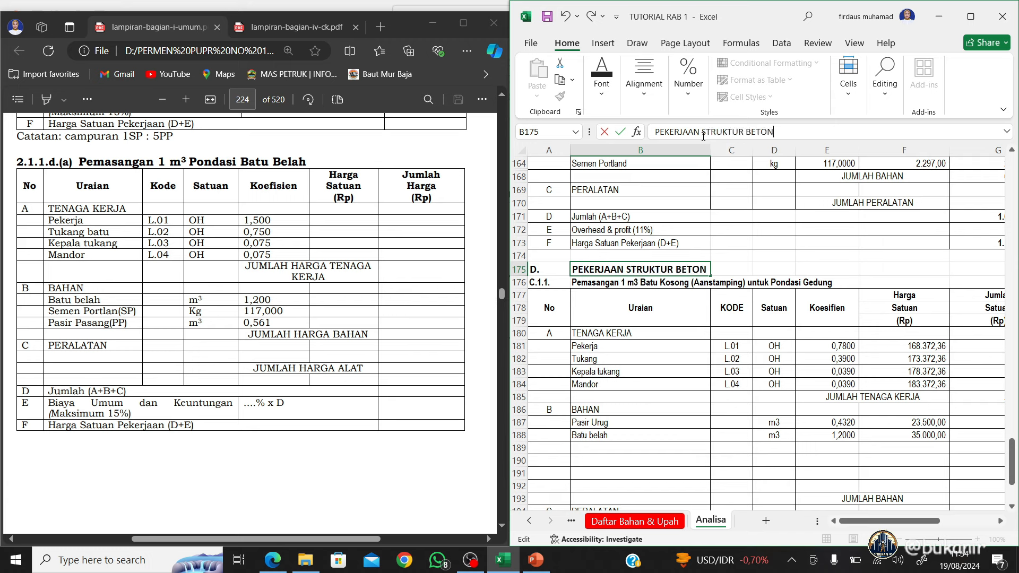
pyautogui.press('Return')
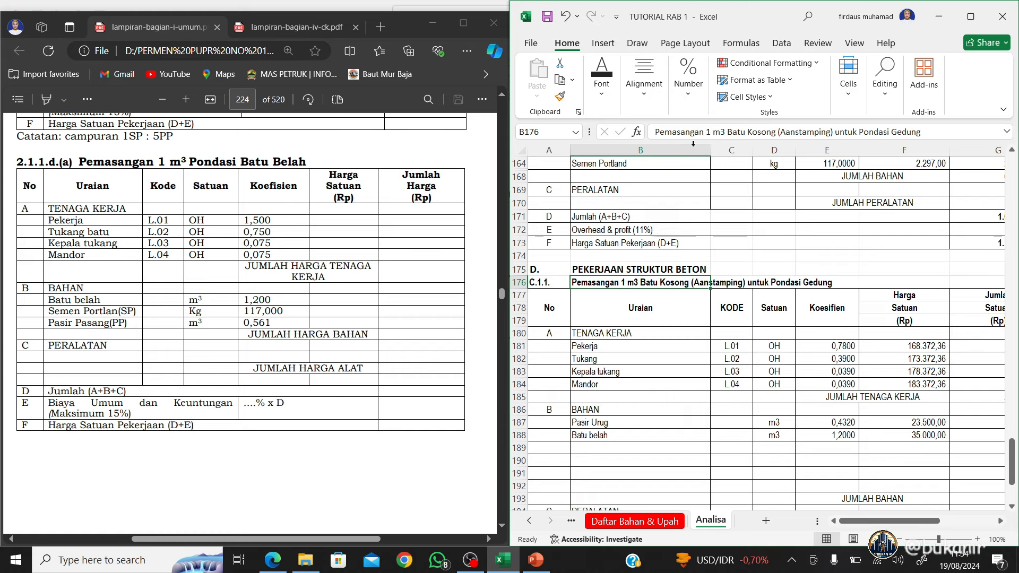
# Examine the concrete mix analyses under A.4.1.1. Harga Satuan Pekerjaan Beton in the lampiran-bagian-iv-ck PDF
pyautogui.click(552, 283)
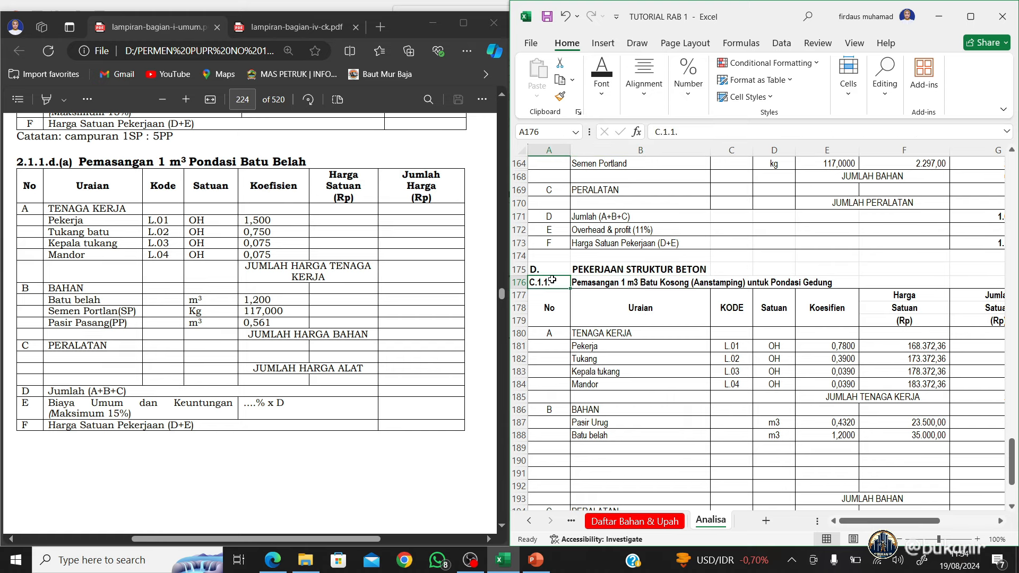
pyautogui.click(304, 33)
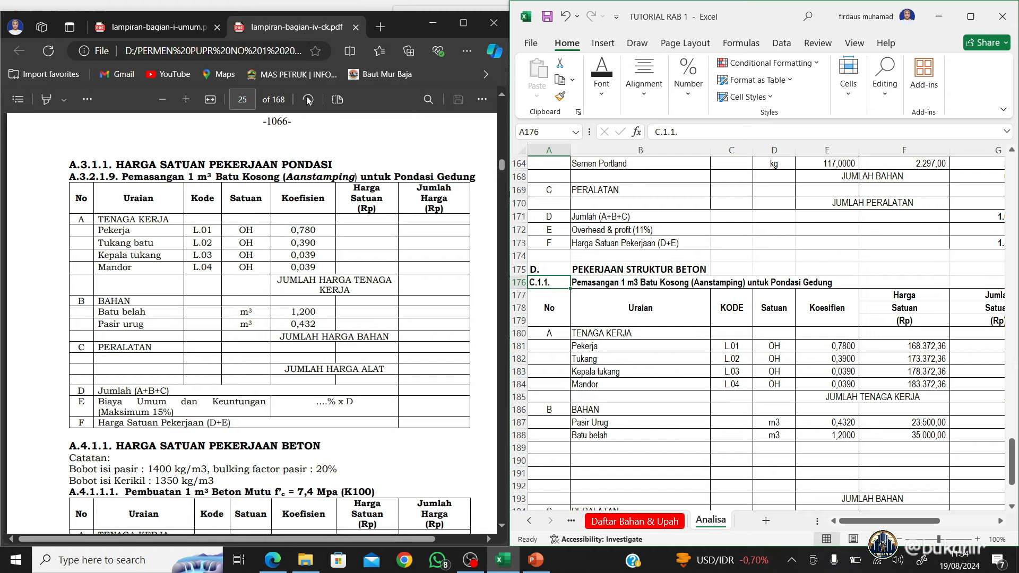
pyautogui.scroll(-5, 332, 288)
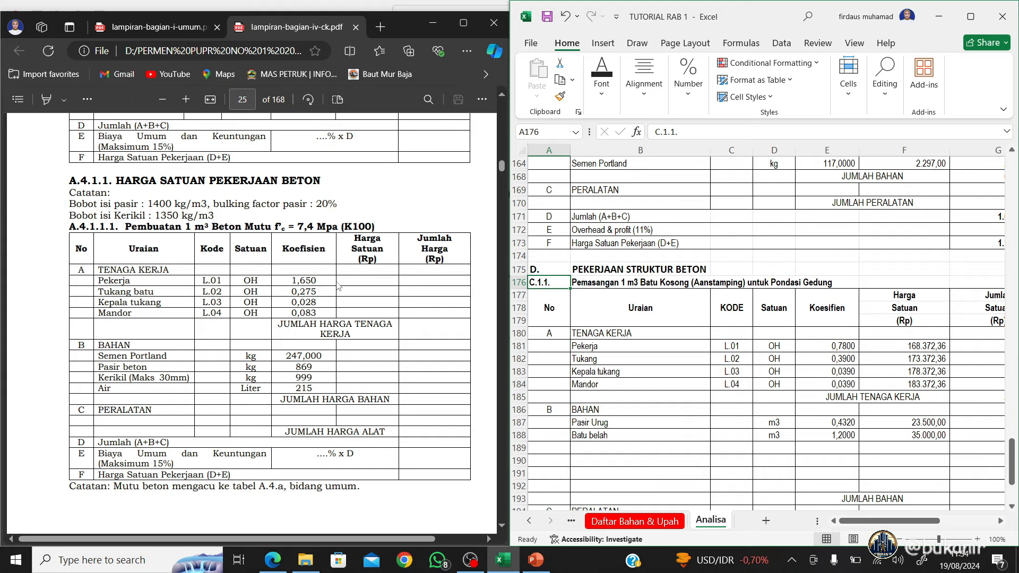
pyautogui.scroll(-8, 338, 286)
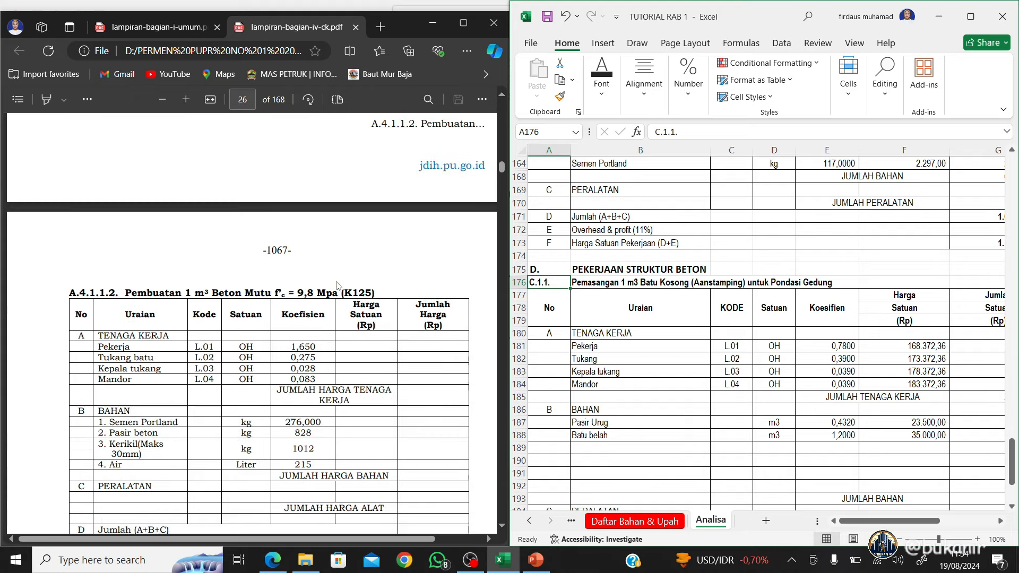
pyautogui.scroll(-7, 338, 287)
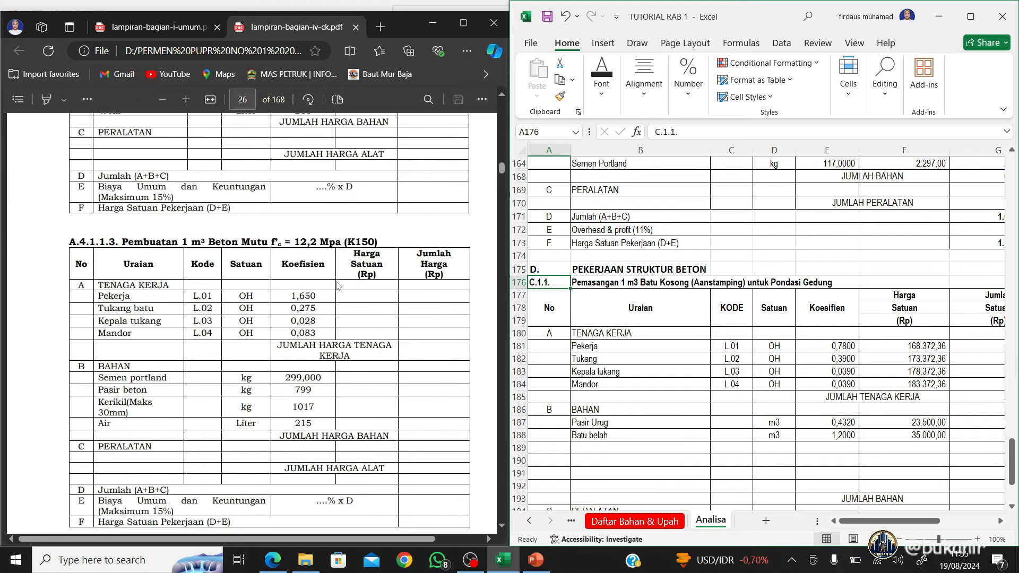
pyautogui.scroll(-5, 337, 285)
pyautogui.scroll(5, 338, 287)
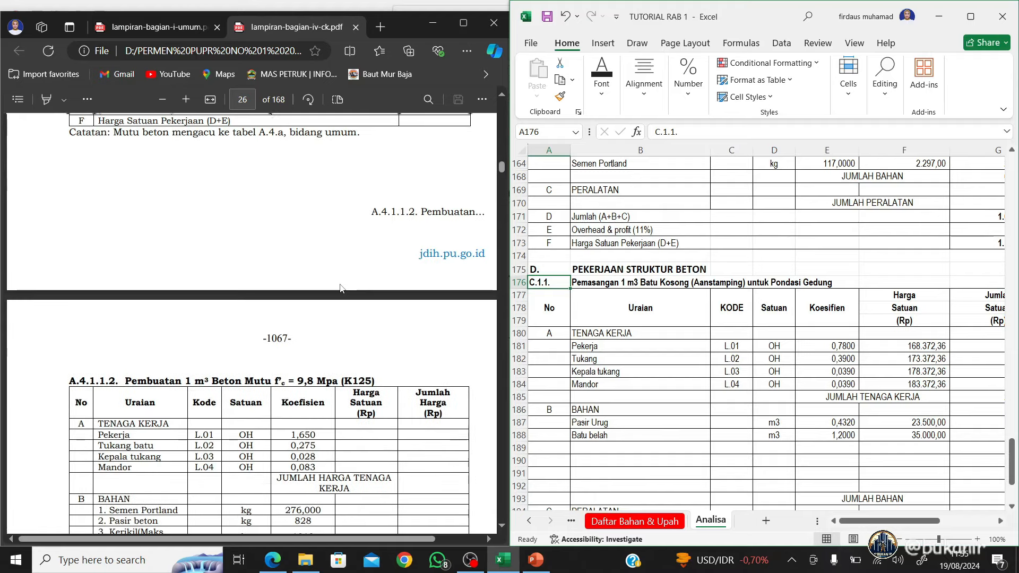
# Review the RAB sheet's work items to find which concrete grades need an analysis
pyautogui.click(529, 522)
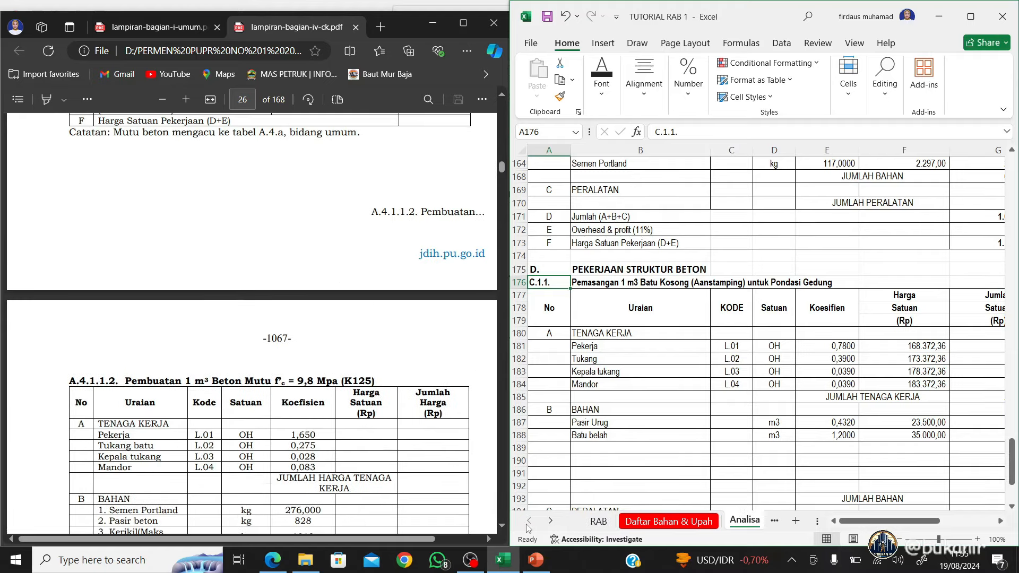
pyautogui.click(599, 520)
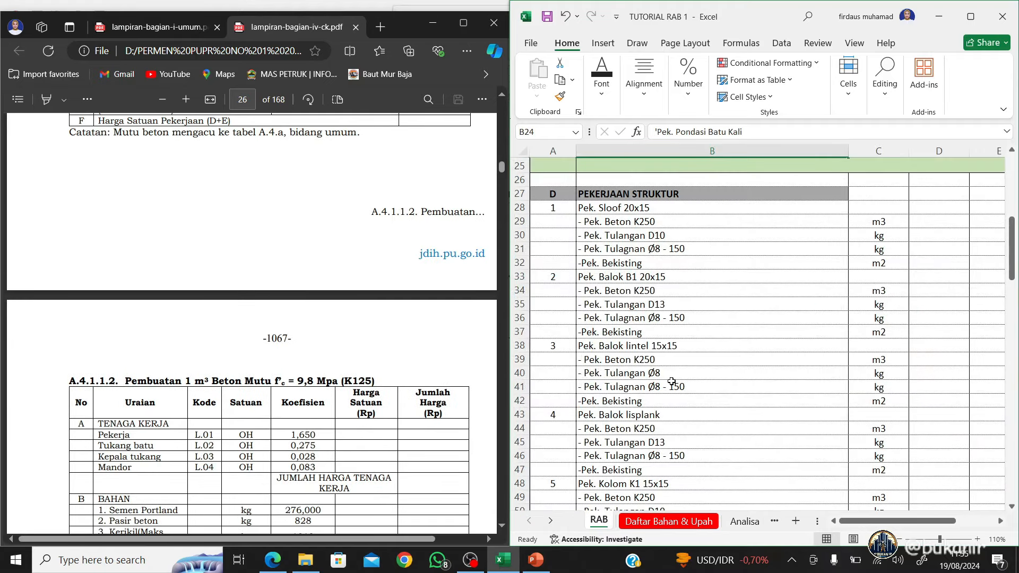
pyautogui.click(663, 221)
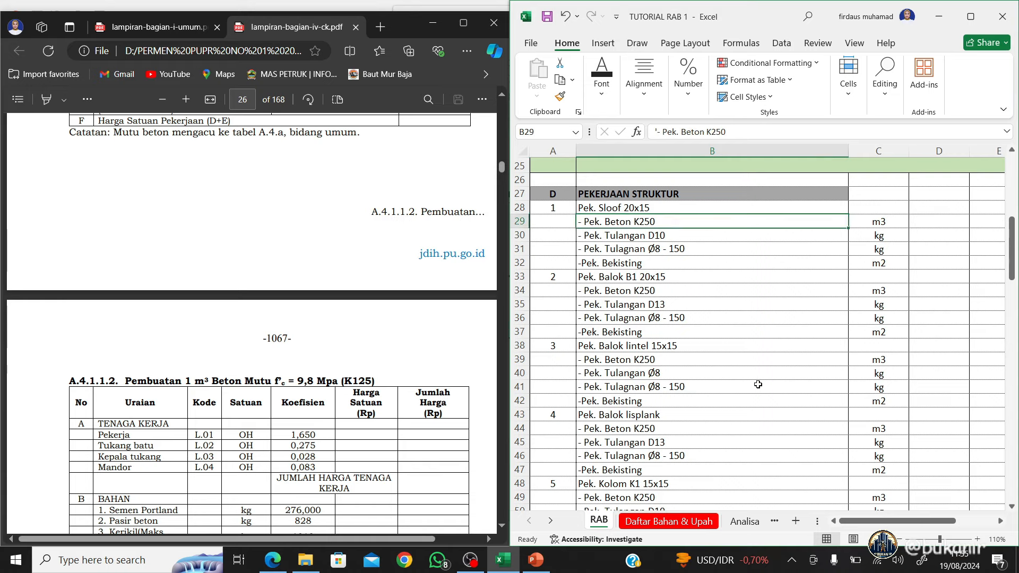
pyautogui.scroll(-7, 758, 385)
pyautogui.scroll(-4, 758, 384)
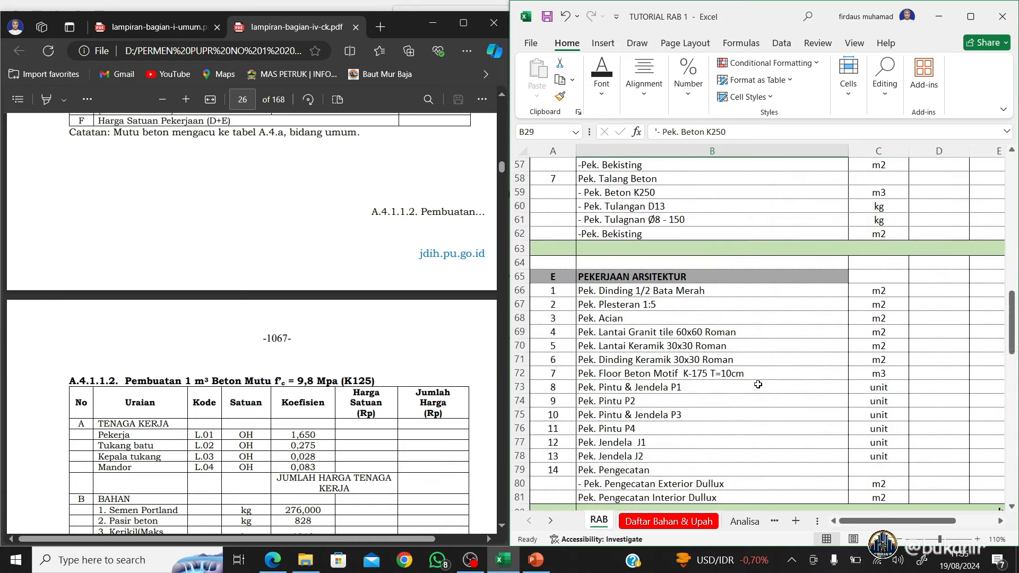
pyautogui.scroll(-1, 758, 385)
pyautogui.scroll(-1, 758, 384)
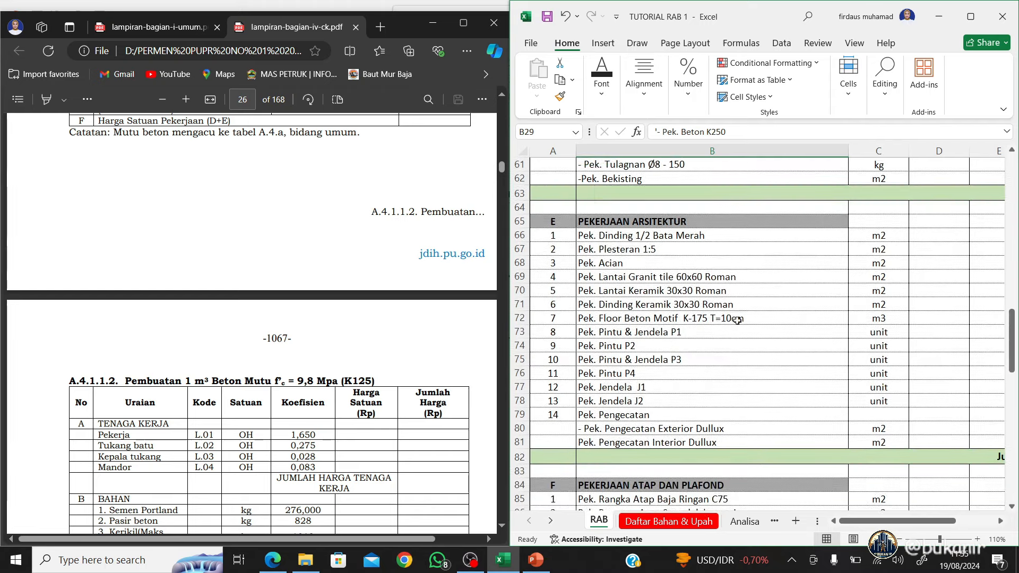
pyautogui.click(737, 320)
pyautogui.scroll(-12, 742, 389)
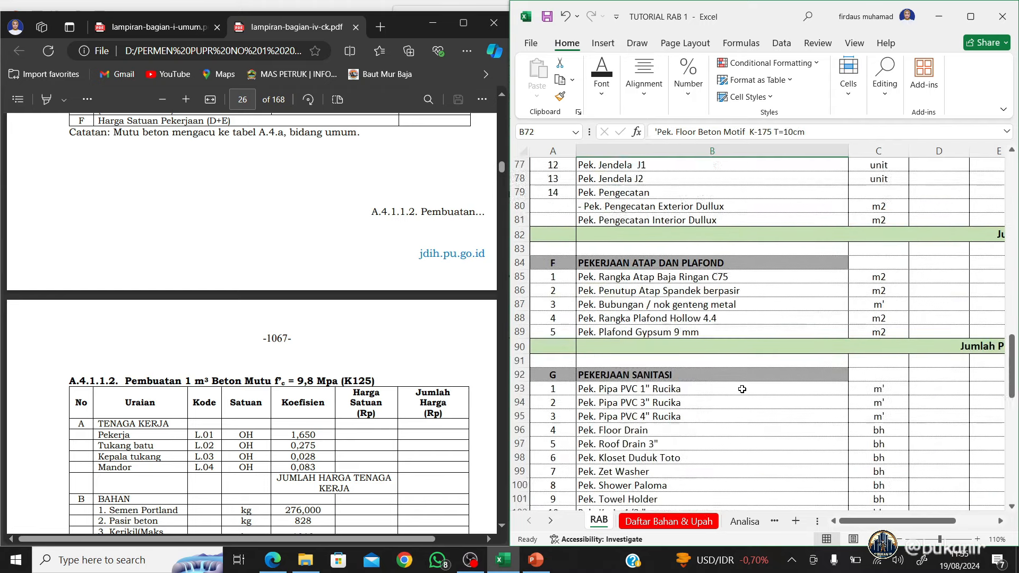
pyautogui.scroll(-5, 742, 389)
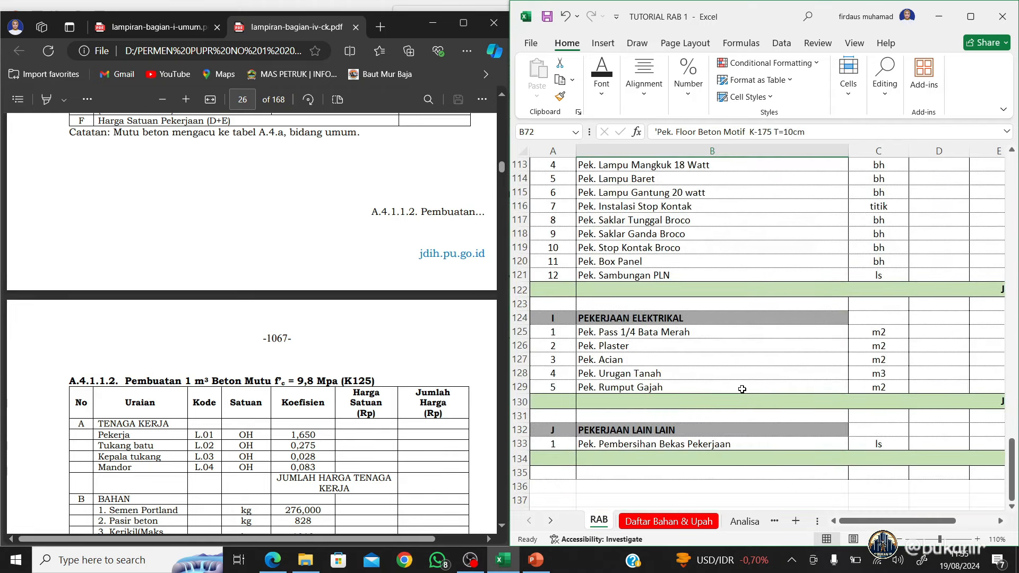
pyautogui.scroll(20, 743, 389)
pyautogui.scroll(9, 742, 389)
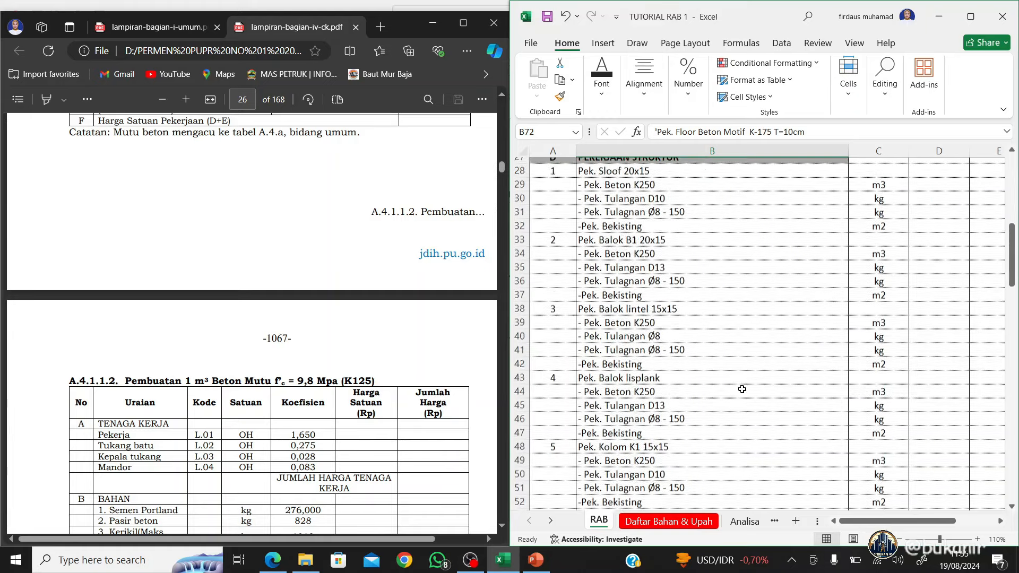
# Return to the Analisa sheet and locate analysis A.4.1.1.5. for K175 concrete in the regulation PDF
pyautogui.hotkey('ctrl', 'pagedown')
pyautogui.hotkey('ctrl', 'pagedown')
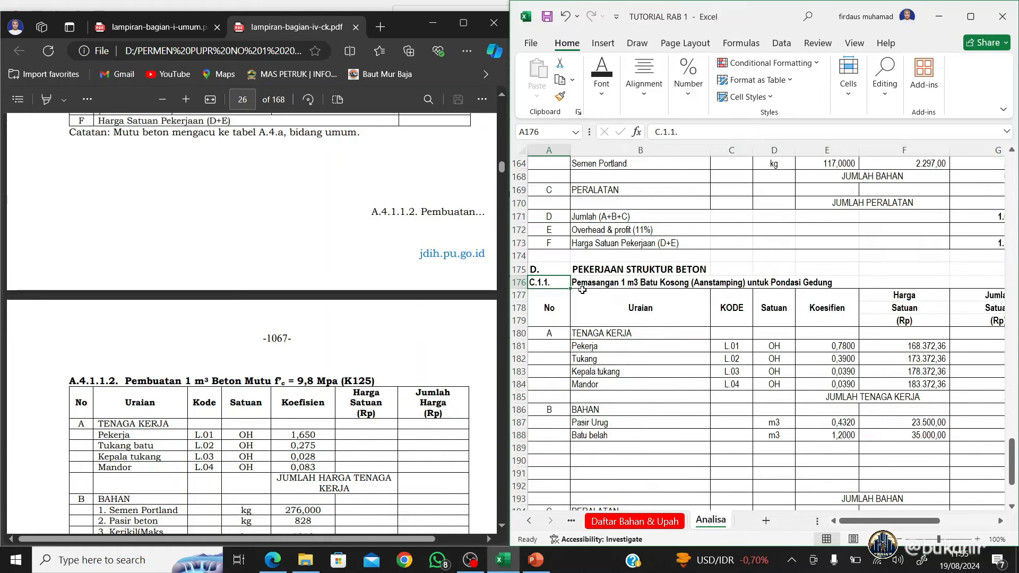
pyautogui.scroll(-15, 407, 361)
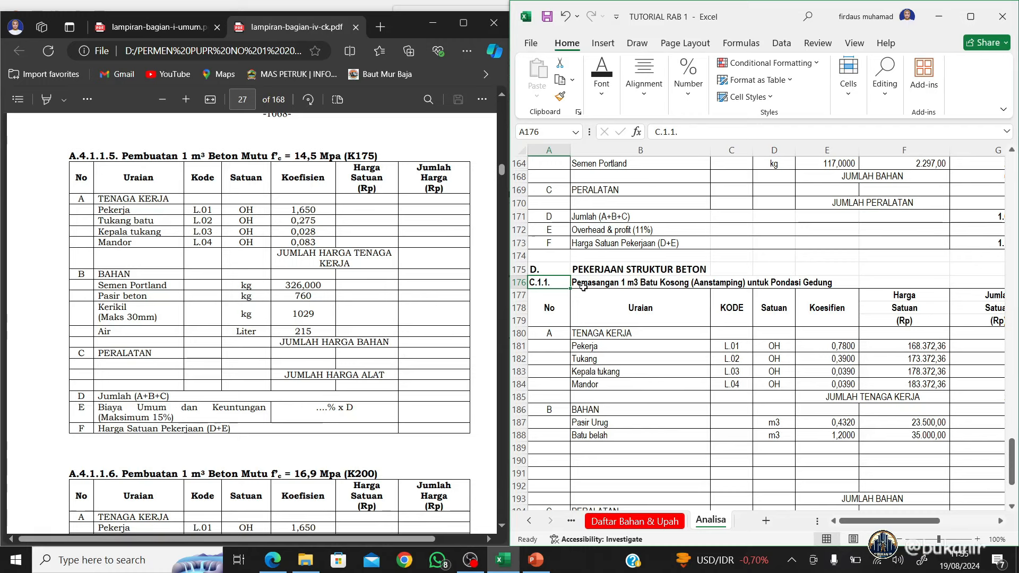
# Change the analysis number in cell A176, below the Pekerjaan Struktur Beton heading, to "D.1.1."
pyautogui.click(661, 132)
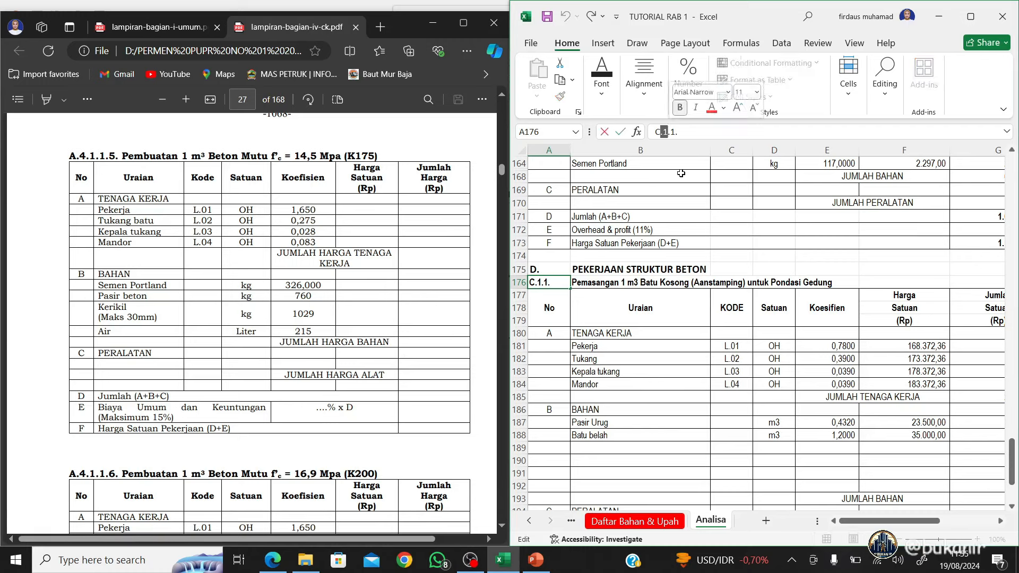
pyautogui.press('BackSpace')
pyautogui.write('d')
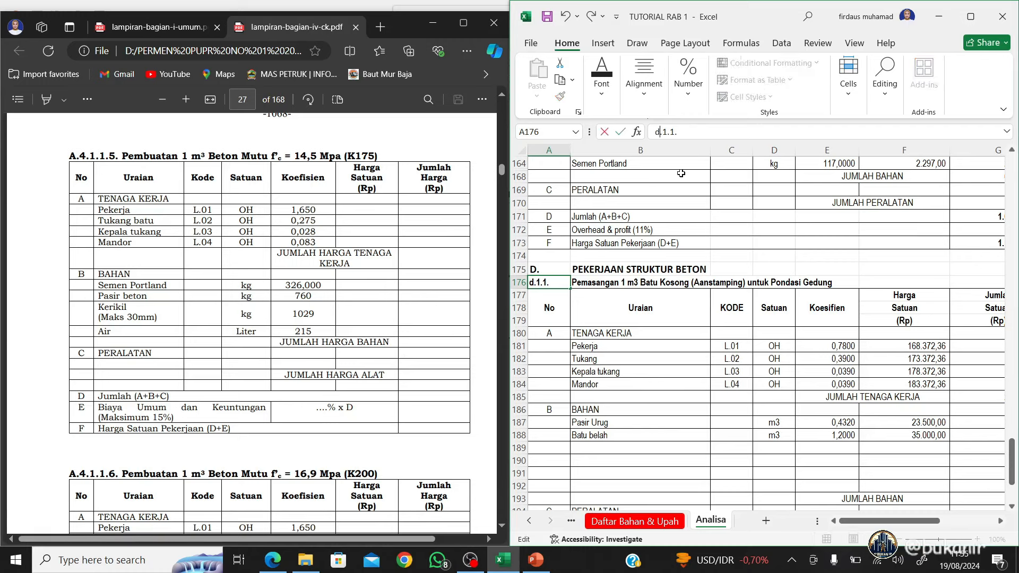
pyautogui.press('Return')
pyautogui.press('Up')
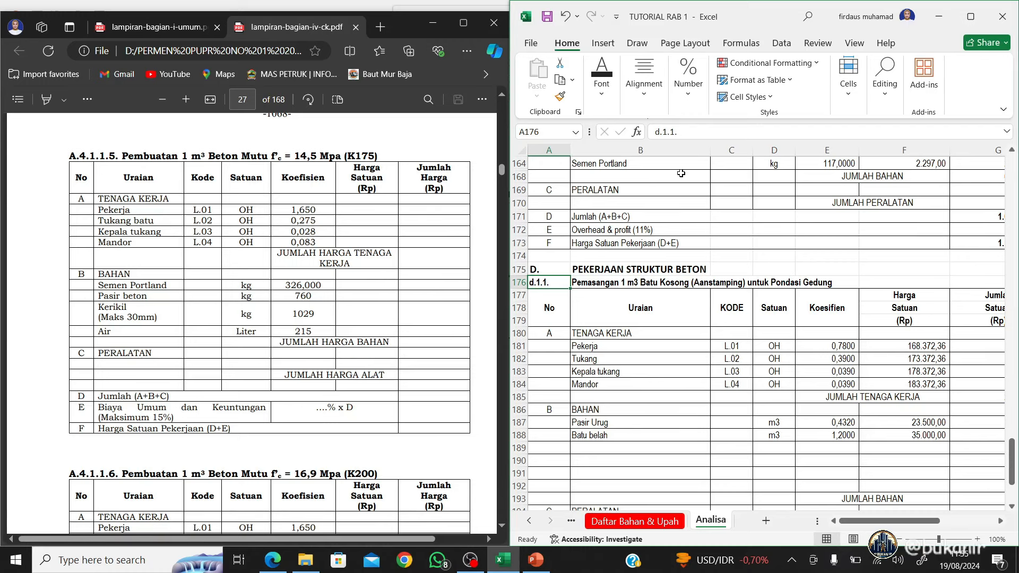
pyautogui.click(659, 134)
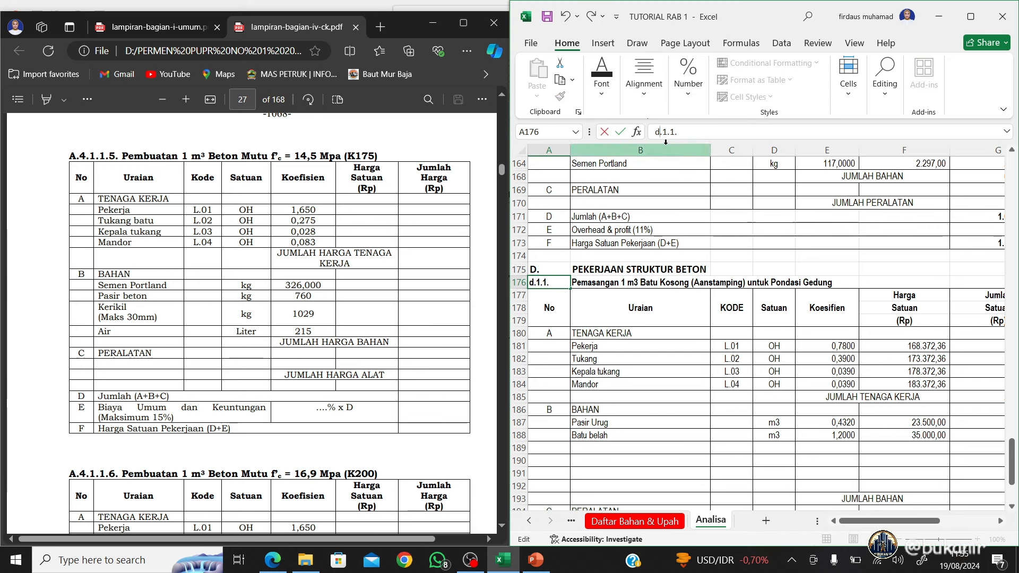
pyautogui.press('BackSpace')
pyautogui.write('D')
pyautogui.press('Return')
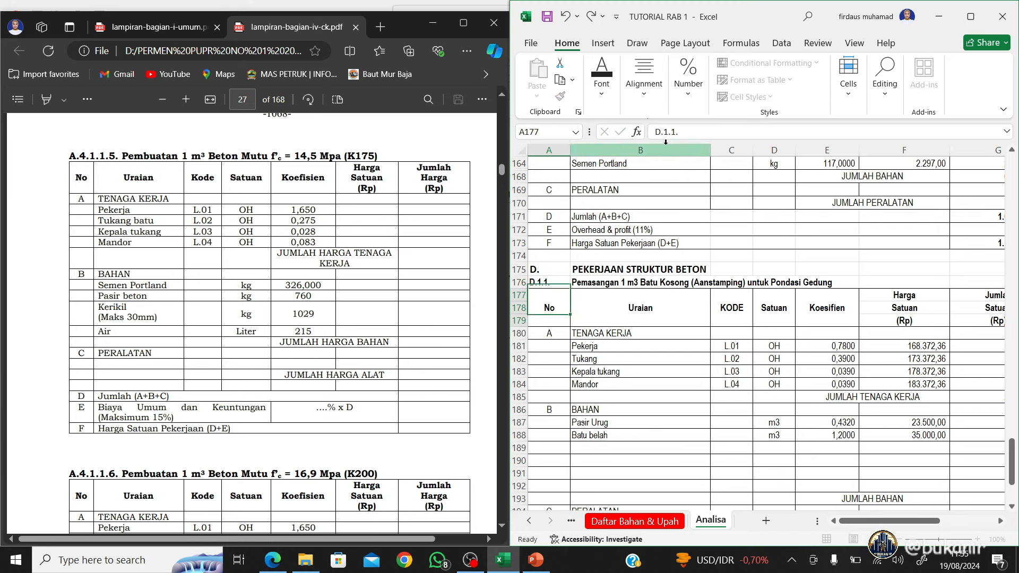
# Replace the analysis title in cell B176 with "Pembuatan 1 m3 Beton Mutu fc = 14,5 Mpa (K175)"
pyautogui.press('Up')
pyautogui.press('Right')
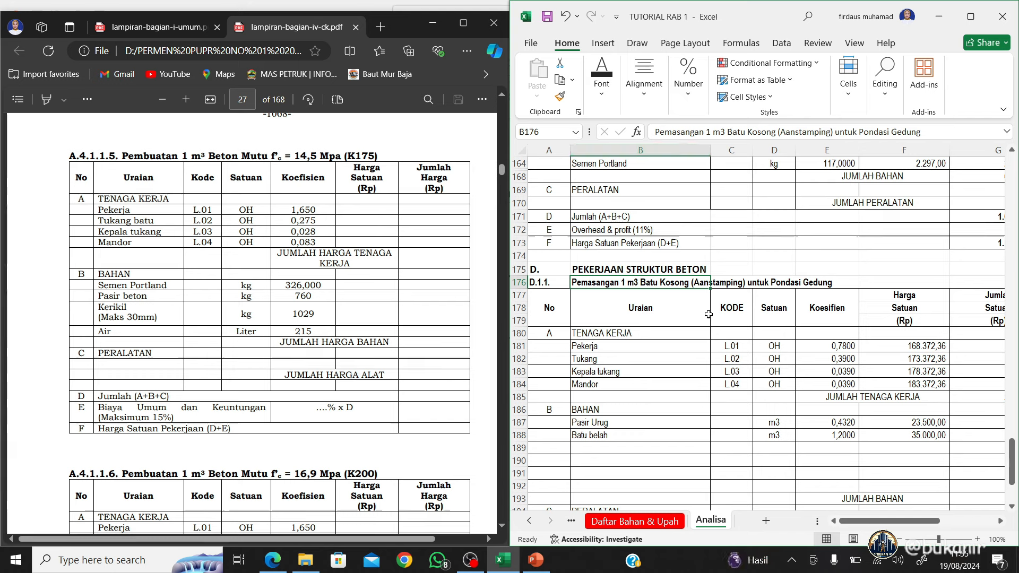
pyautogui.write('Pembuatan 1 m3')
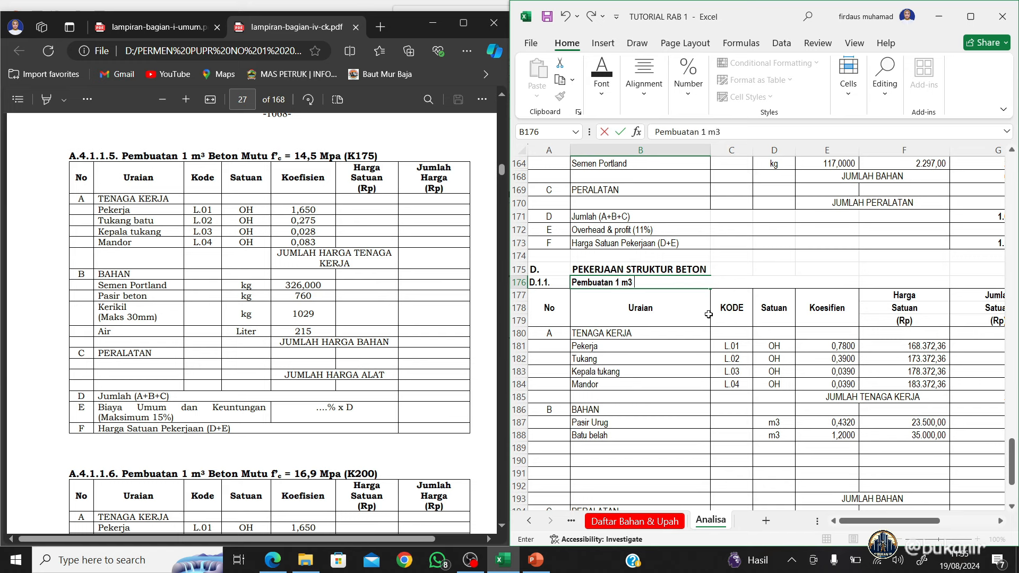
pyautogui.write('Beton Mutu')
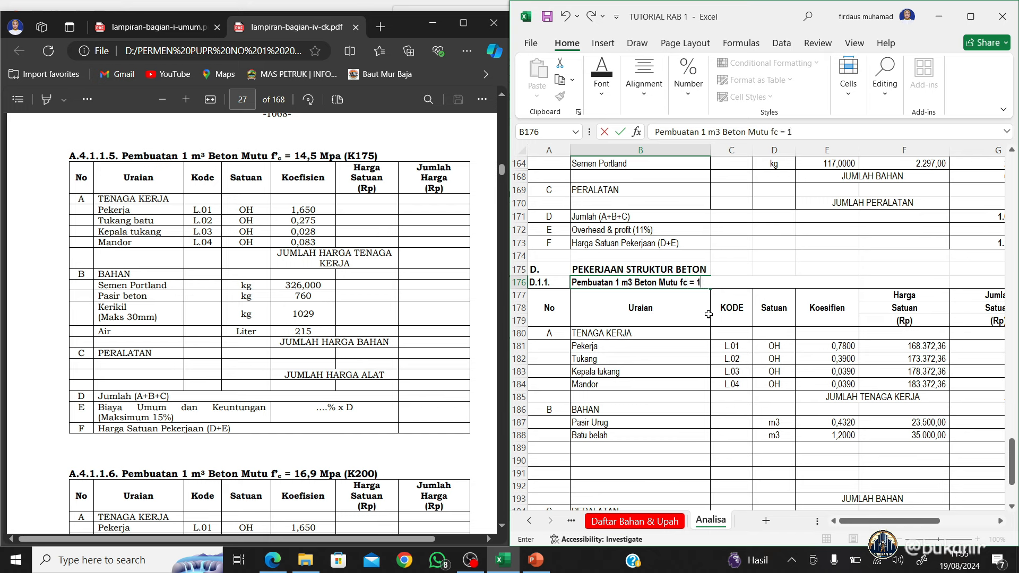
pyautogui.write('fc = 14,5 Mpa (K175')
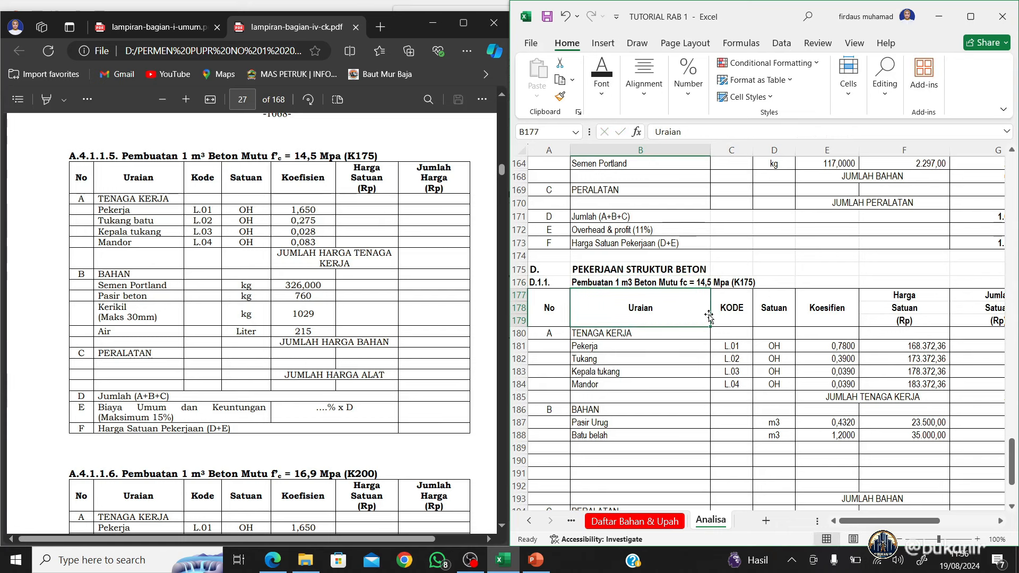
pyautogui.press('Return')
# Set the D.1.1. labour coefficients to 1,65 for Pekerja and 0,275 for Tukang
pyautogui.press('Down')
pyautogui.press('Down')
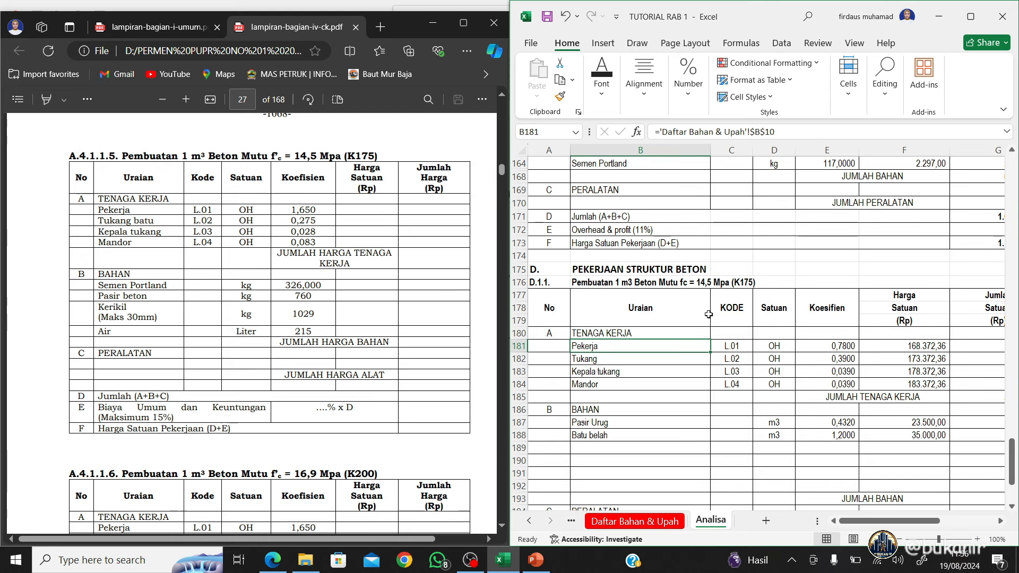
pyautogui.press('Down')
pyautogui.press('Up')
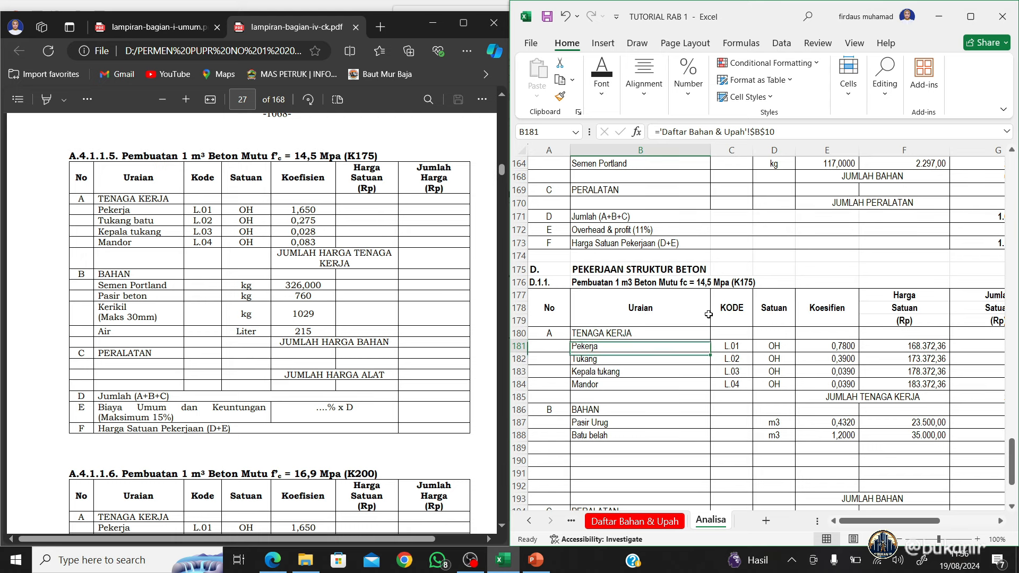
pyautogui.press('Right')
pyautogui.press('Right')
pyautogui.press('Right')
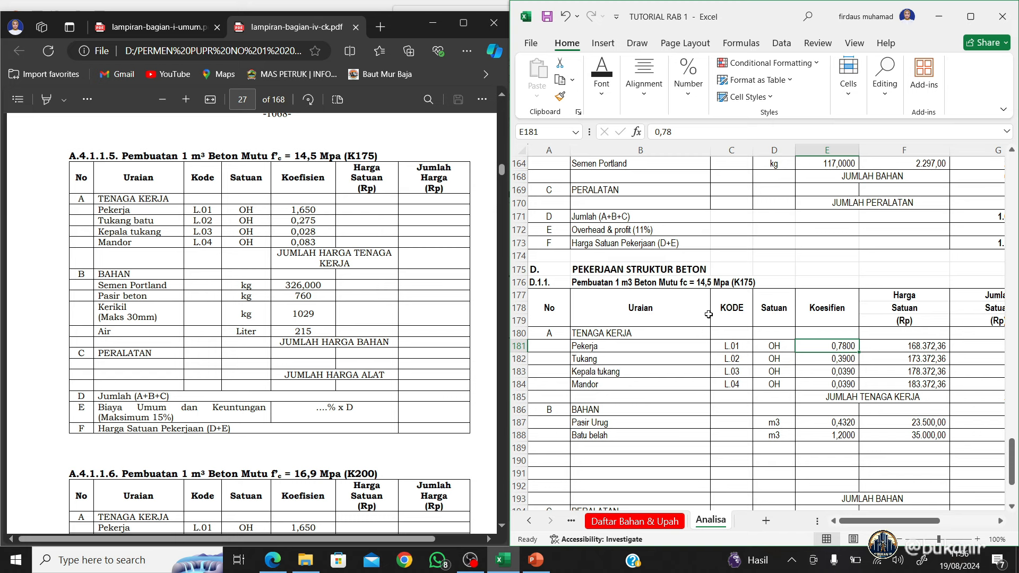
pyautogui.write('1,65')
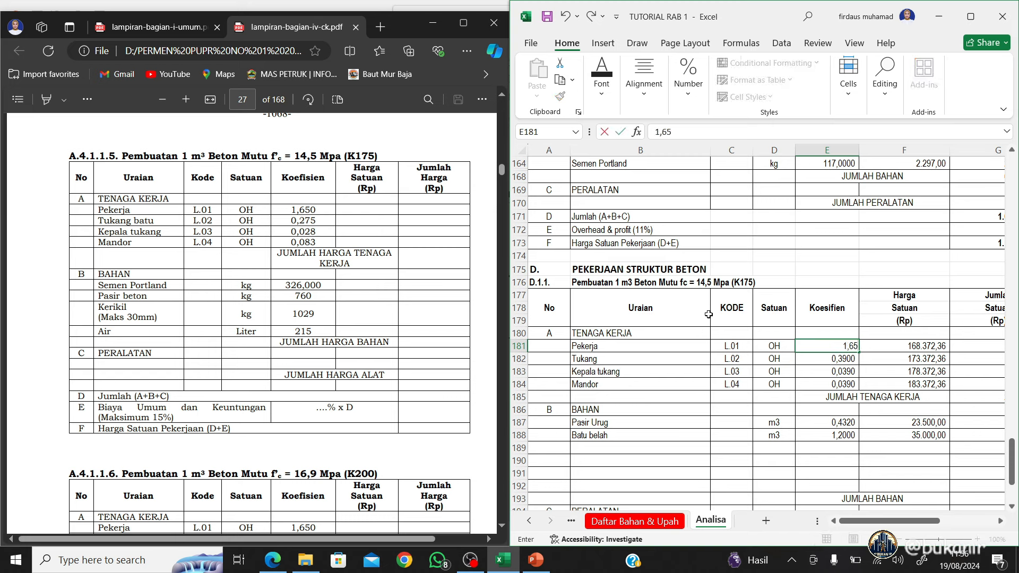
pyautogui.press('Return')
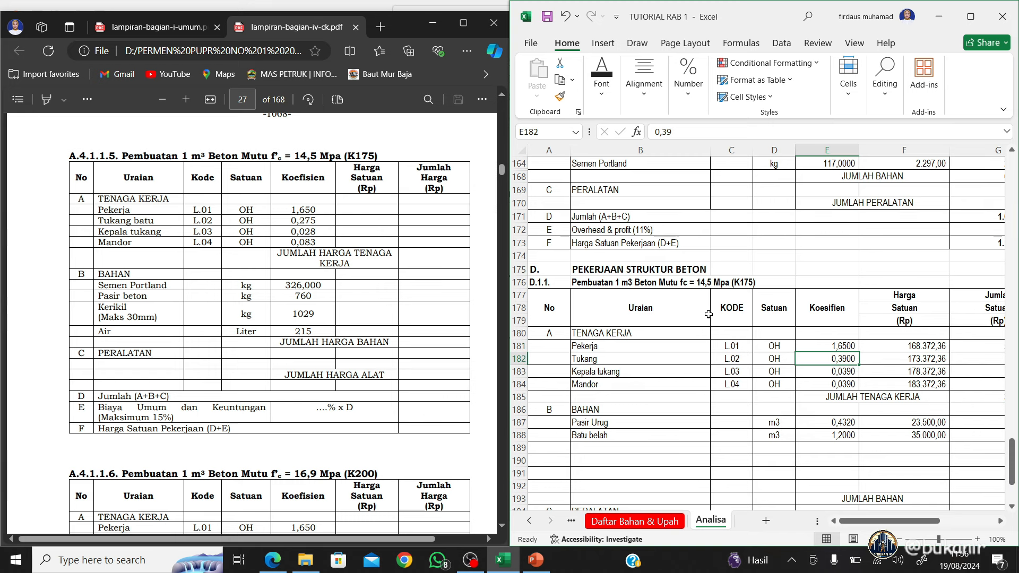
pyautogui.write('0,')
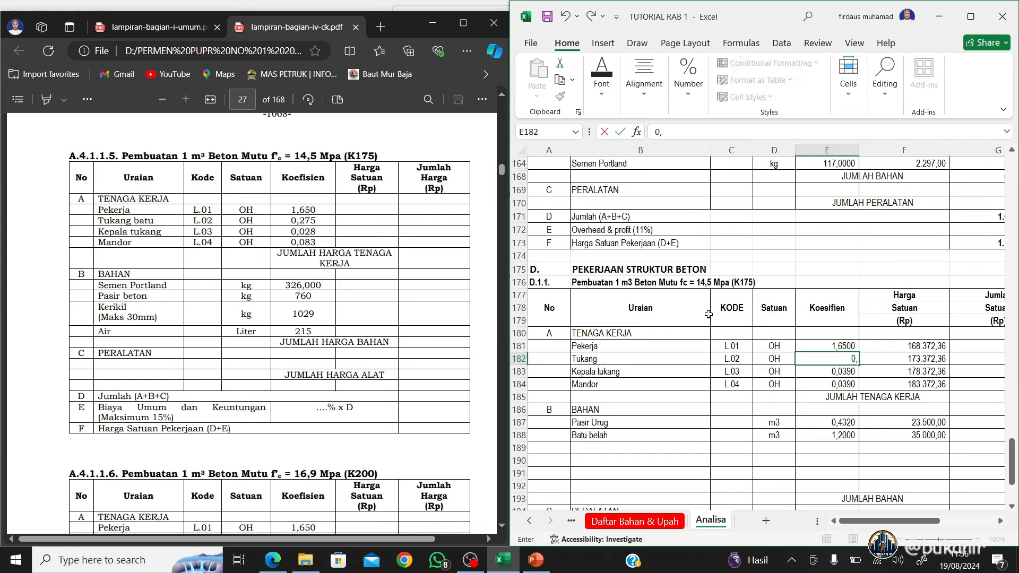
pyautogui.write('275')
pyautogui.press('Return')
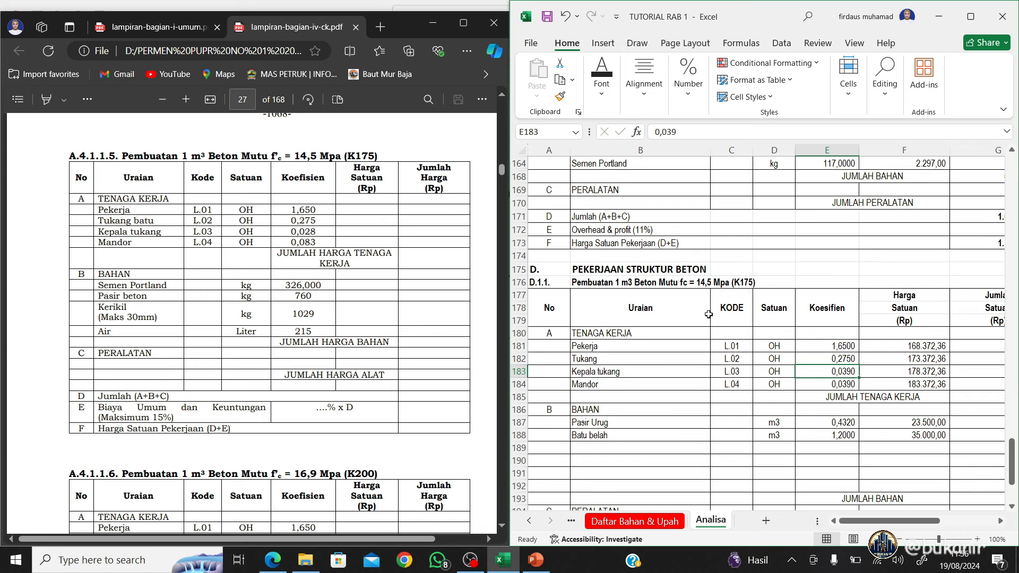
# Set the D.1.1. labour coefficients to 0,028 for Kepala tukang and 0,083 for Mandor
pyautogui.write('0,')
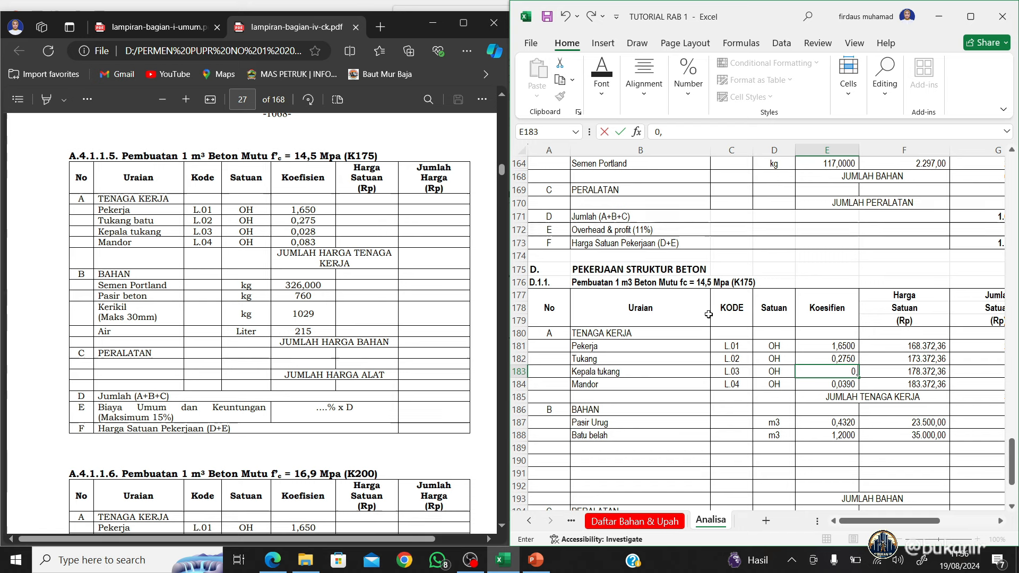
pyautogui.write('028')
pyautogui.press('Return')
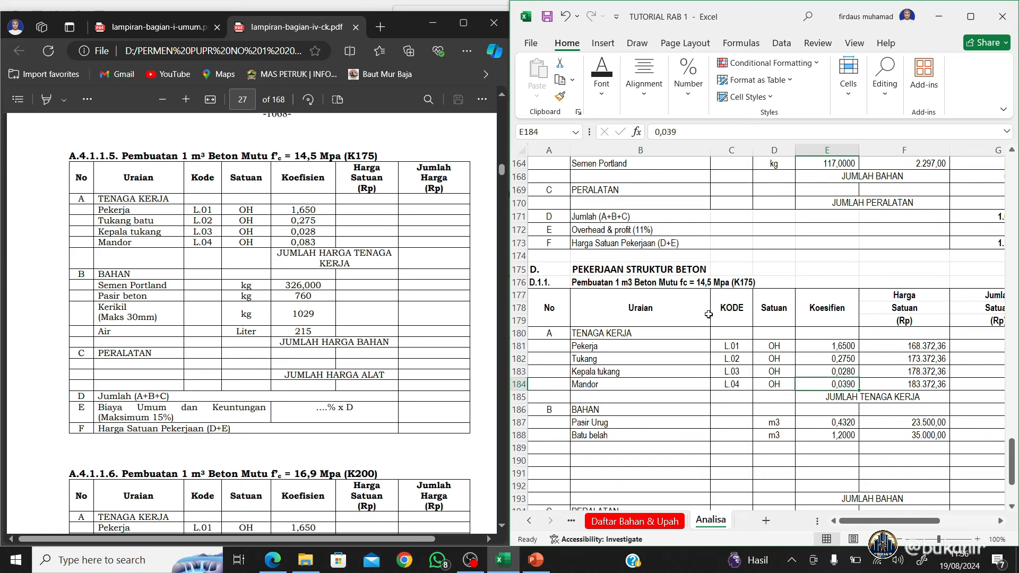
pyautogui.write('0,083')
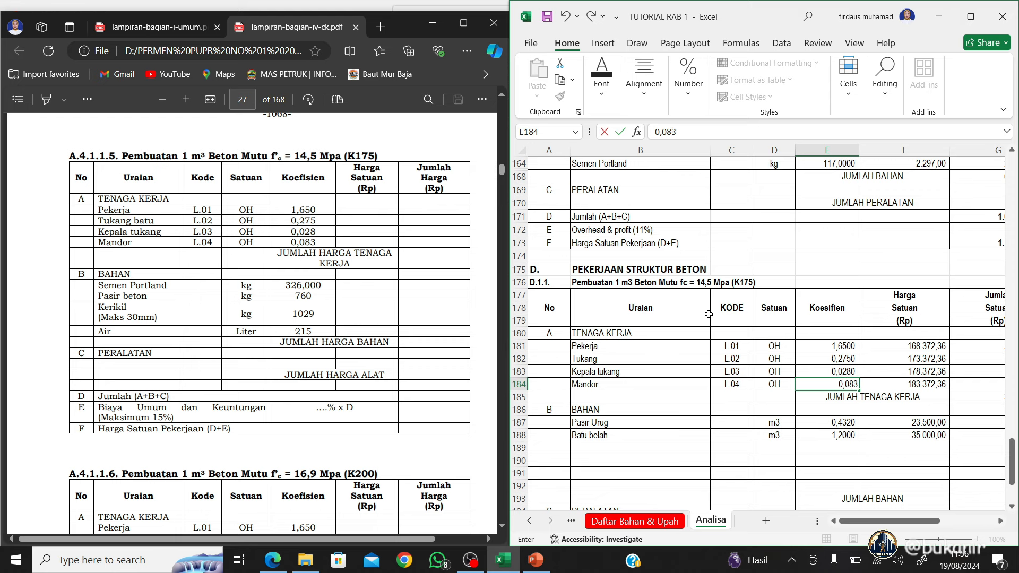
pyautogui.press('Return')
# Replace the first material name in the D.1.1. Bahan section, cell B187, with "Semen Portland"
pyautogui.press('Return')
pyautogui.press('Return')
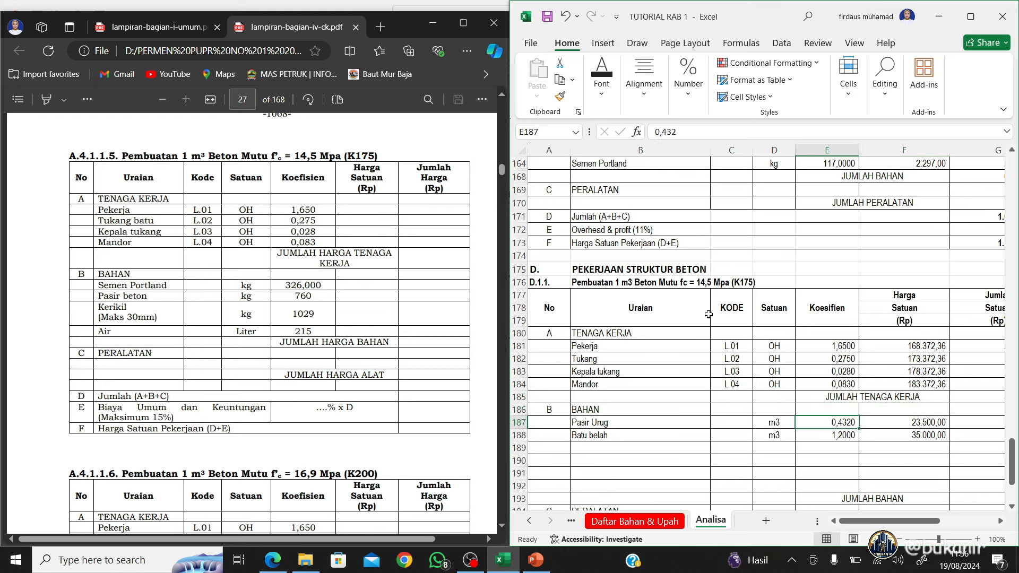
pyautogui.press('Left')
pyautogui.press('Left')
pyautogui.press('Left')
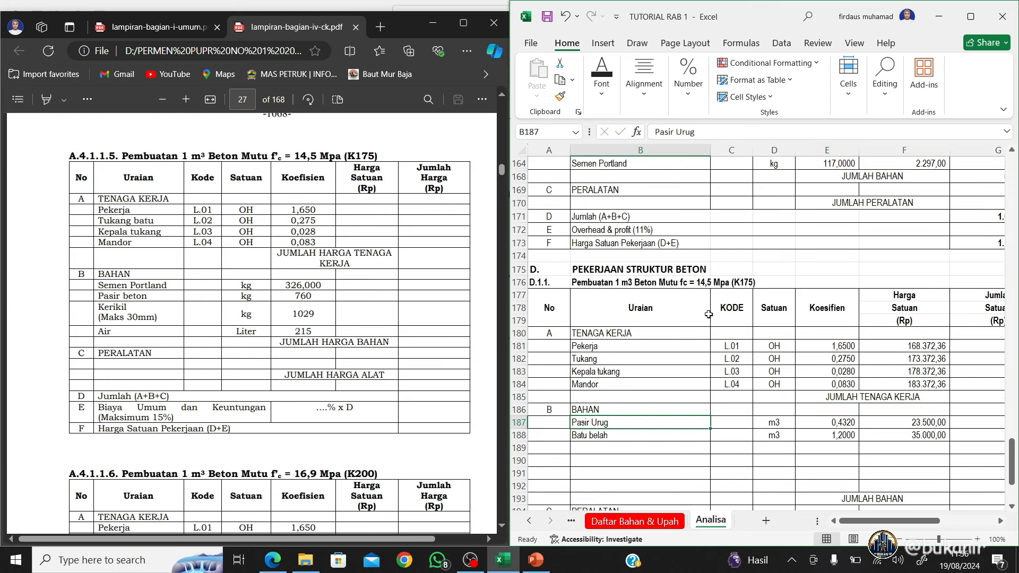
pyautogui.write('Semen ')
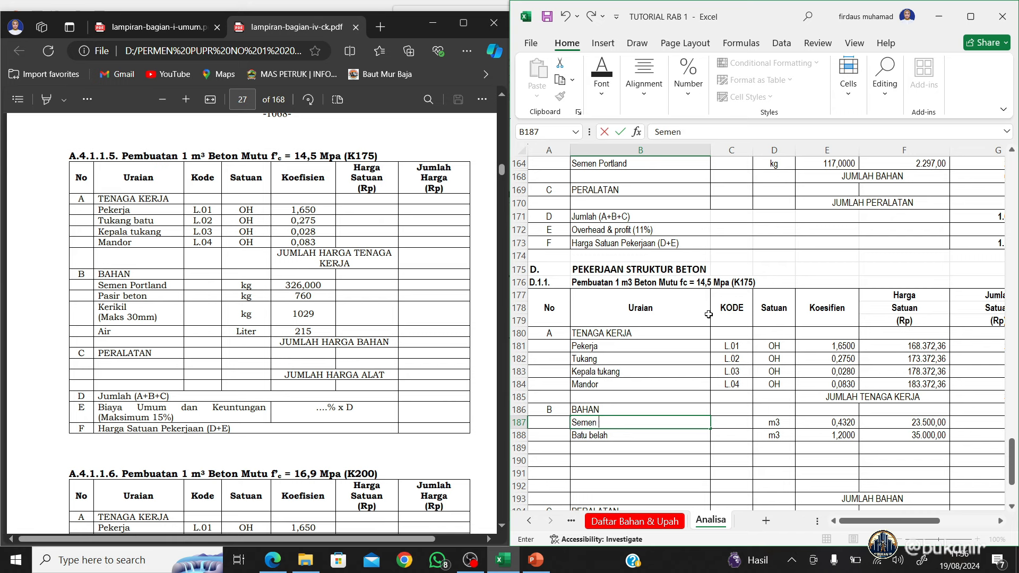
pyautogui.write('Portlan')
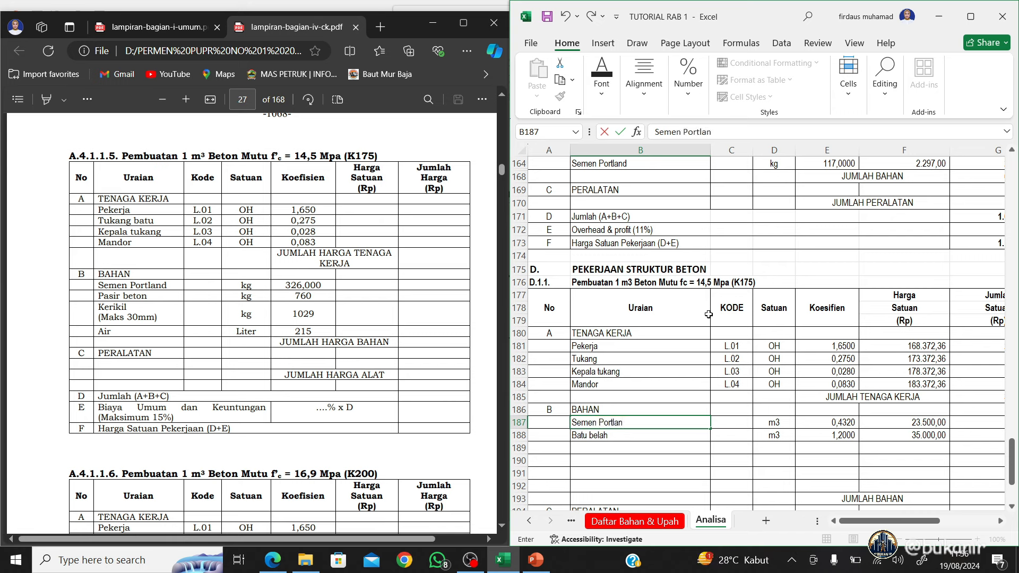
# Give the D.1.1. Semen Portland row the unit kg and the coefficient 326
pyautogui.press('Right')
pyautogui.press('Right')
pyautogui.write('kg')
pyautogui.press('Right')
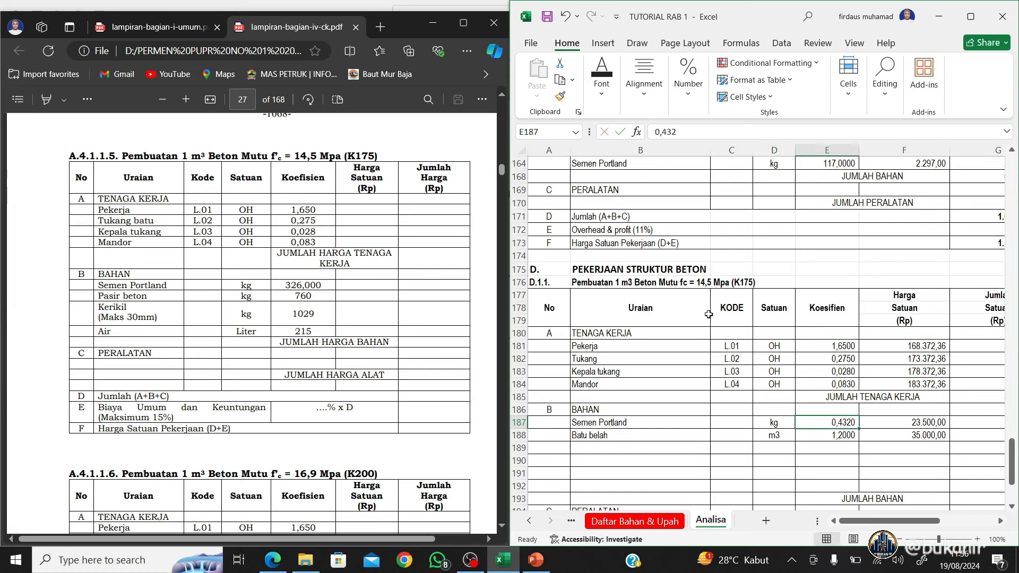
pyautogui.write('326')
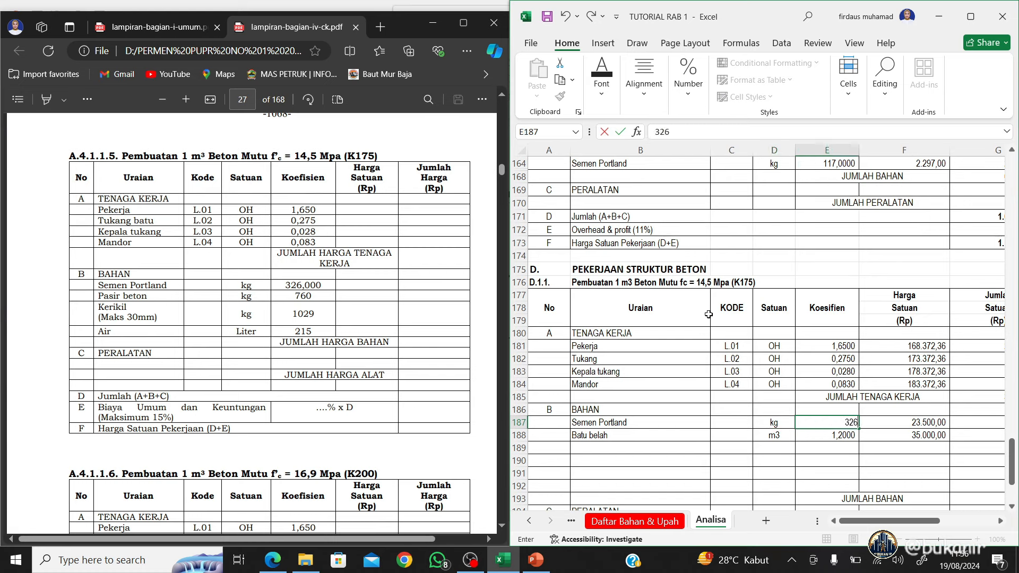
pyautogui.press('Return')
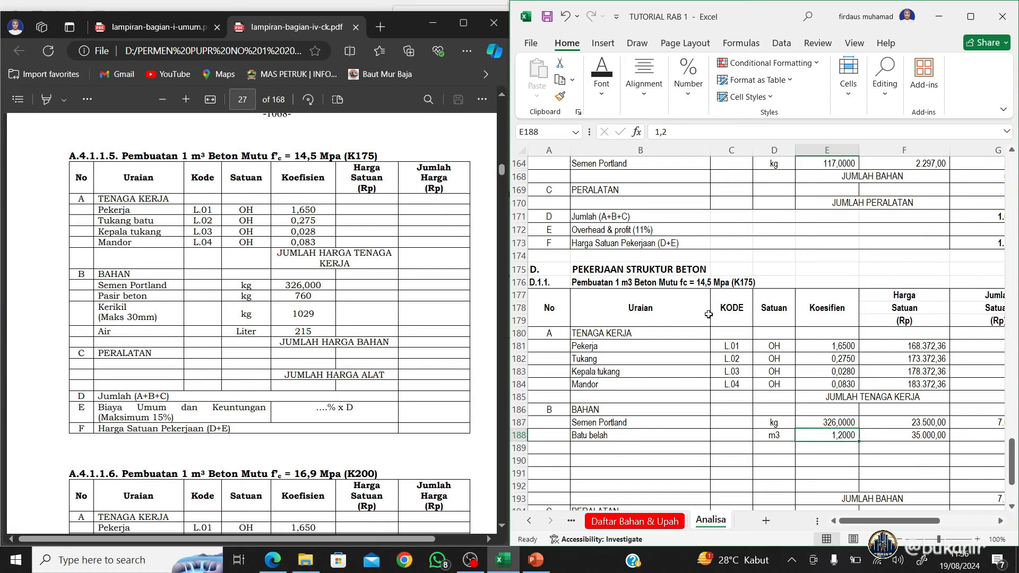
# Replace the second material name, Batu belah in cell B188, with "Pasir Beton"
pyautogui.press('Left')
pyautogui.press('Left')
pyautogui.press('Left')
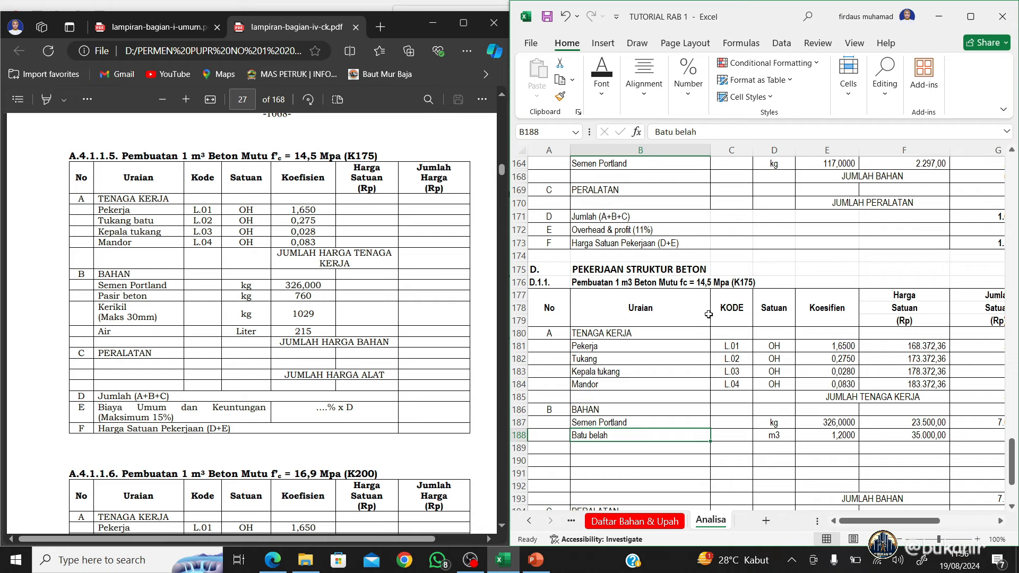
pyautogui.write('Pasir Beton')
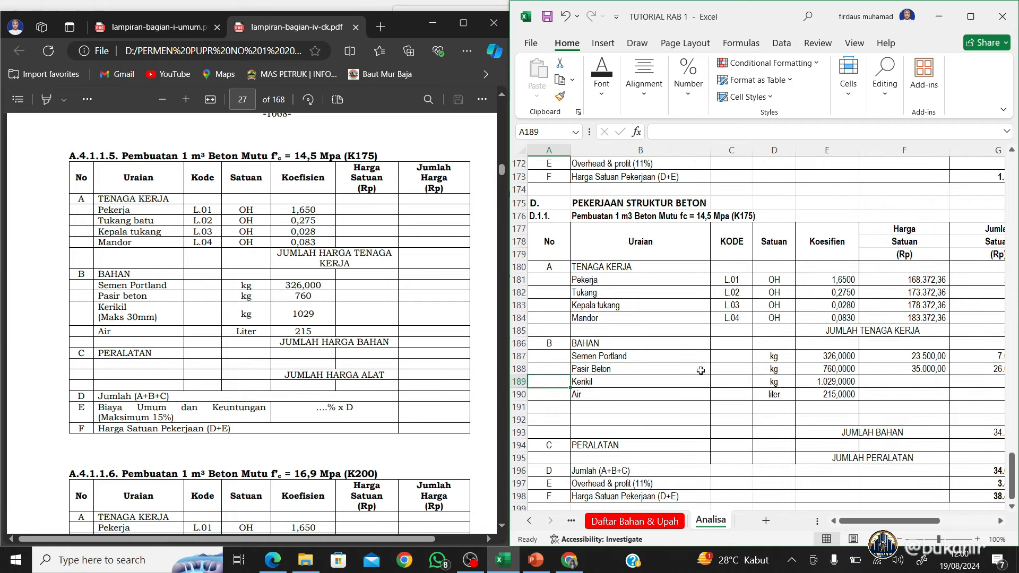
# Link the Semen Portland unit price in cell F187 to its price in cell F43 of the Daftar Bahan & Upah sheet
pyautogui.scroll(-2, 701, 370)
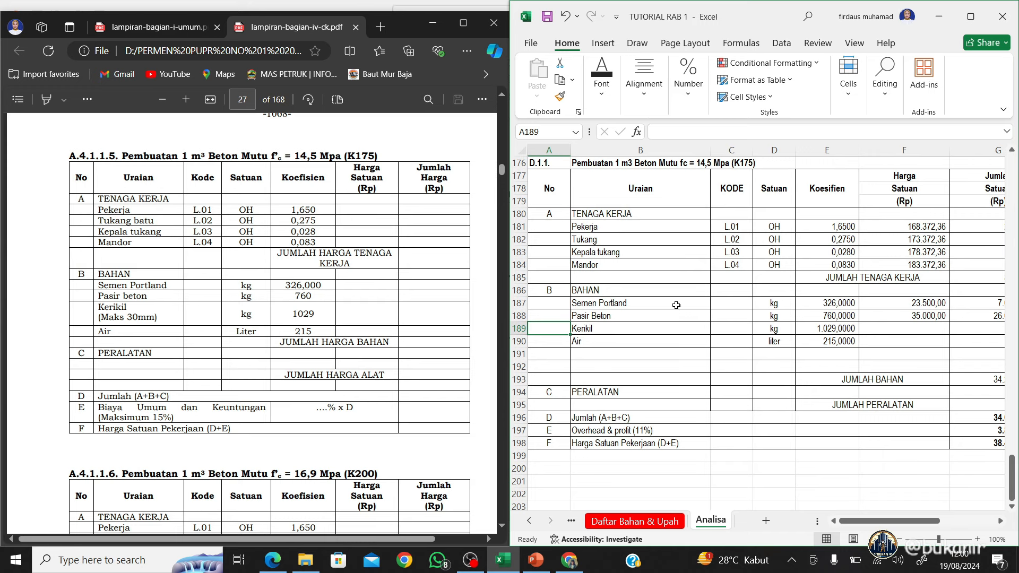
pyautogui.click(890, 301)
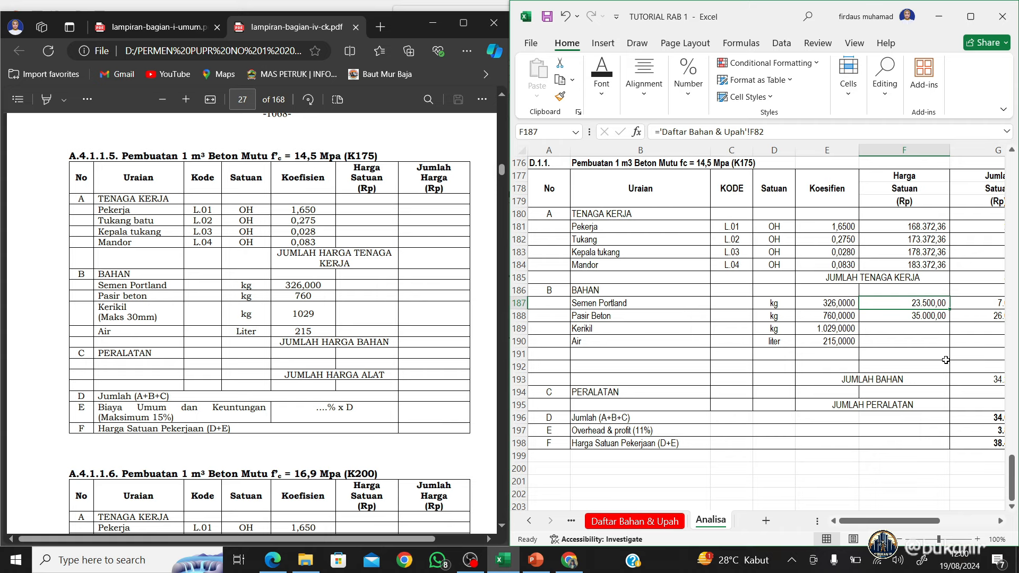
pyautogui.write('=')
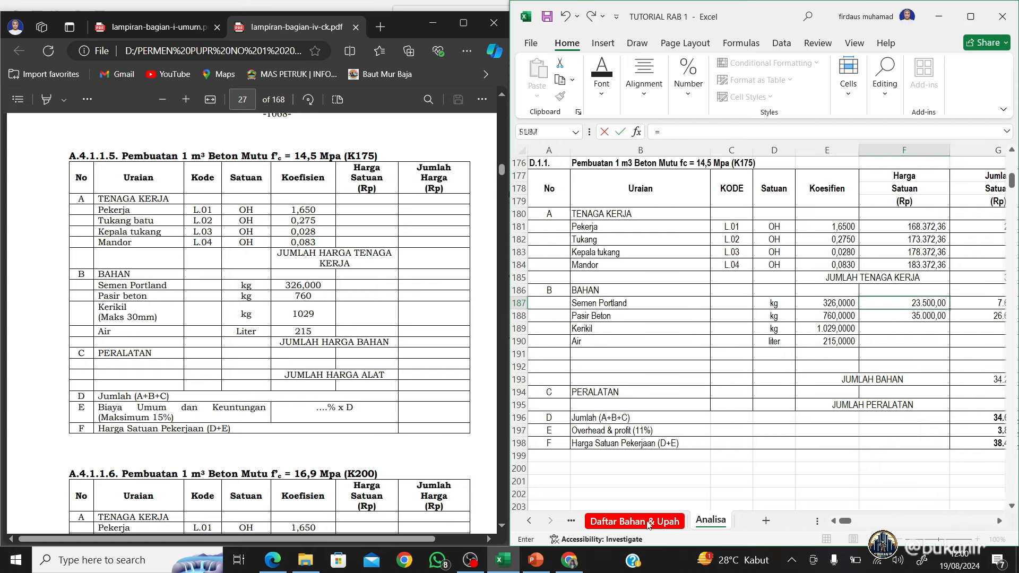
pyautogui.click(632, 522)
pyautogui.click(631, 422)
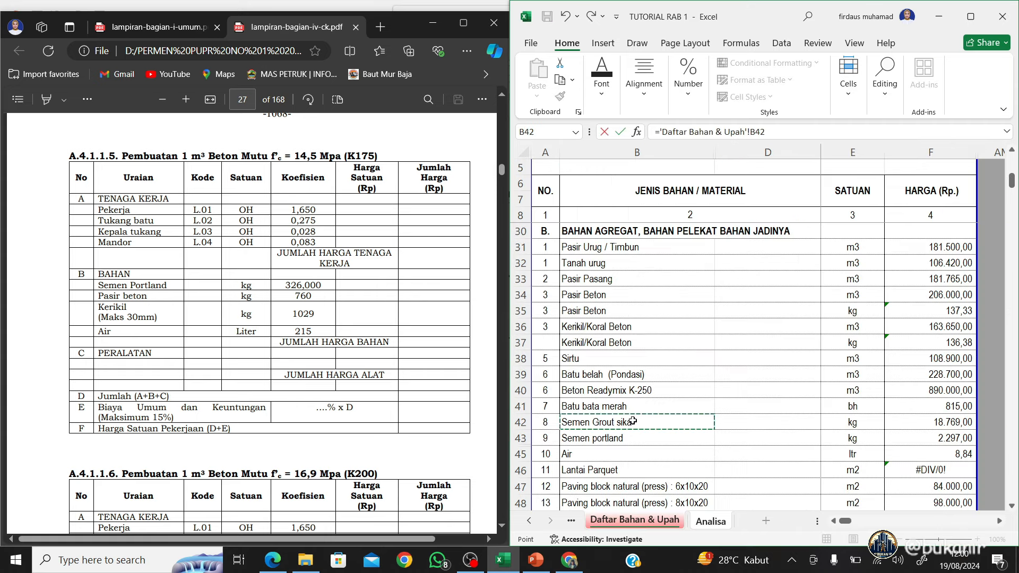
pyautogui.click(642, 440)
pyautogui.press('Right')
pyautogui.press('Right')
pyautogui.press('Right')
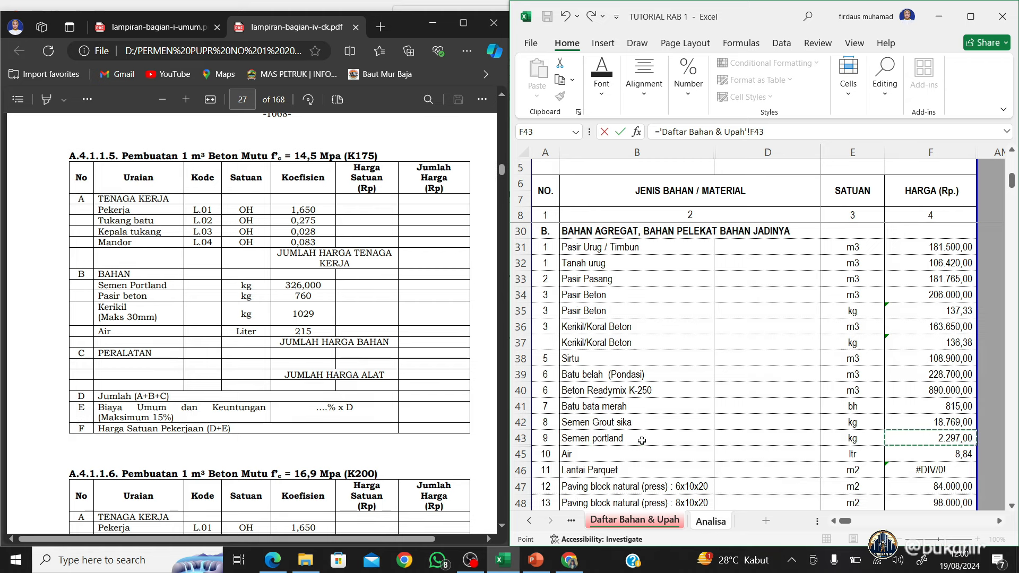
pyautogui.press('Return')
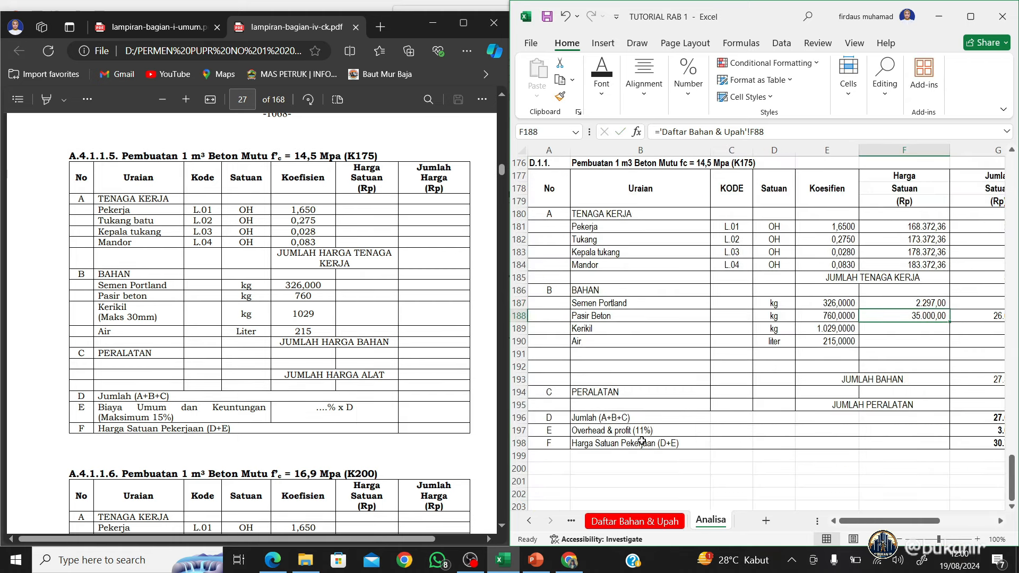
# Link the Pasir Beton unit price in cell F188 to the per-kg Pasir Beton price in cell F35 of Daftar Bahan & Upah
pyautogui.write('=')
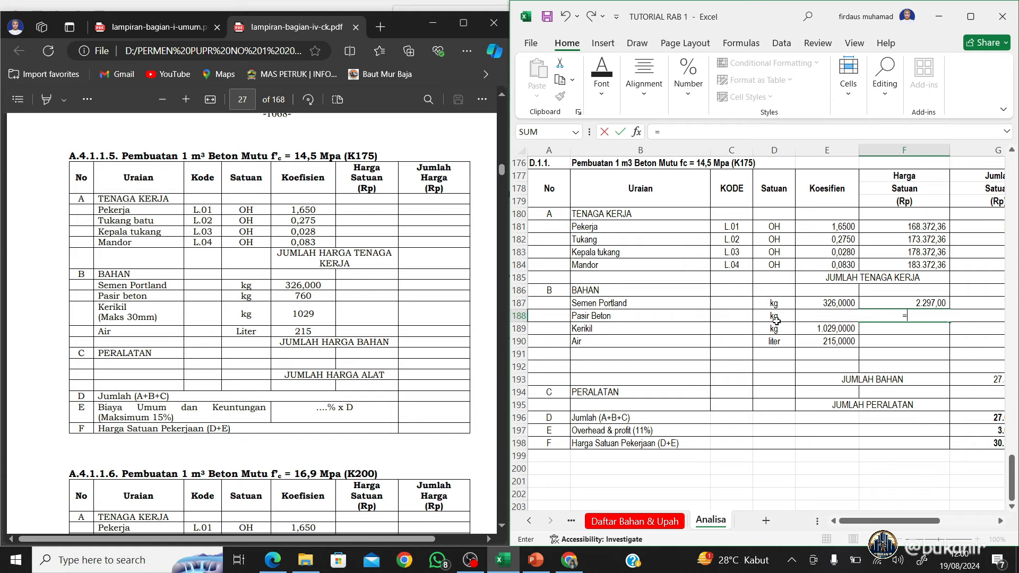
pyautogui.click(670, 519)
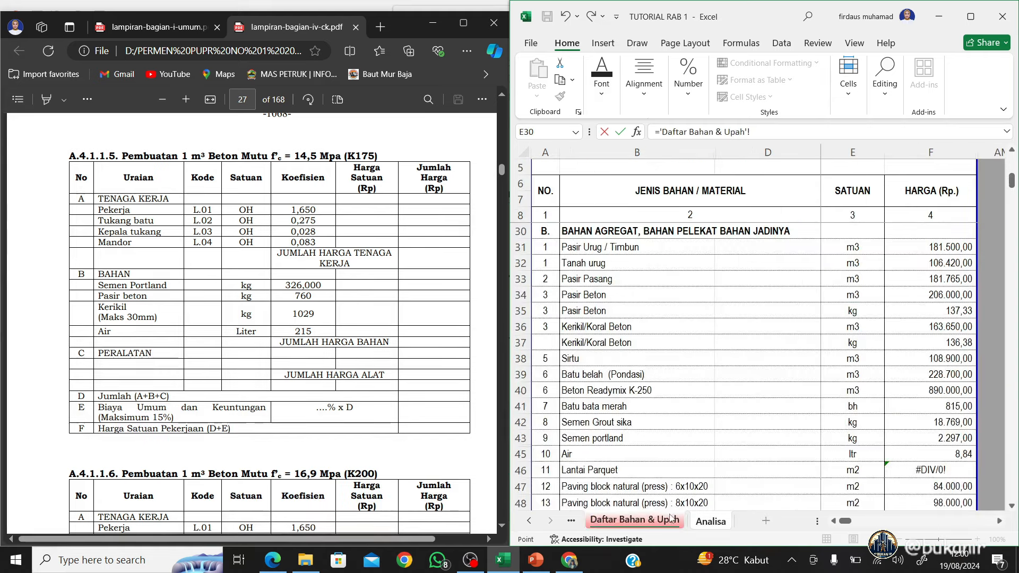
pyautogui.click(616, 299)
pyautogui.click(878, 296)
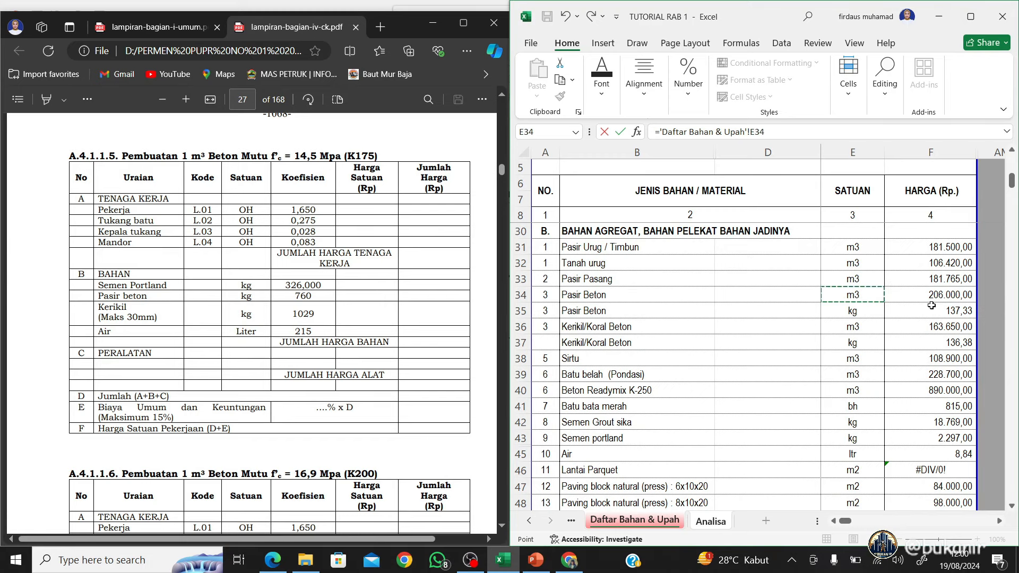
pyautogui.press('Down')
pyautogui.press('Up')
pyautogui.press('Right')
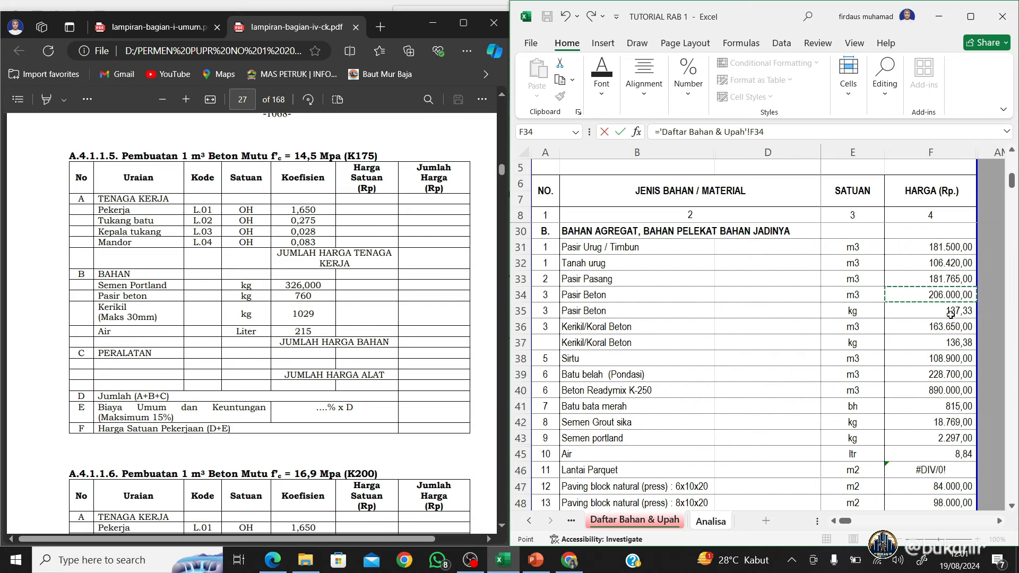
pyautogui.click(951, 314)
pyautogui.hotkey('ctrl', 'c')
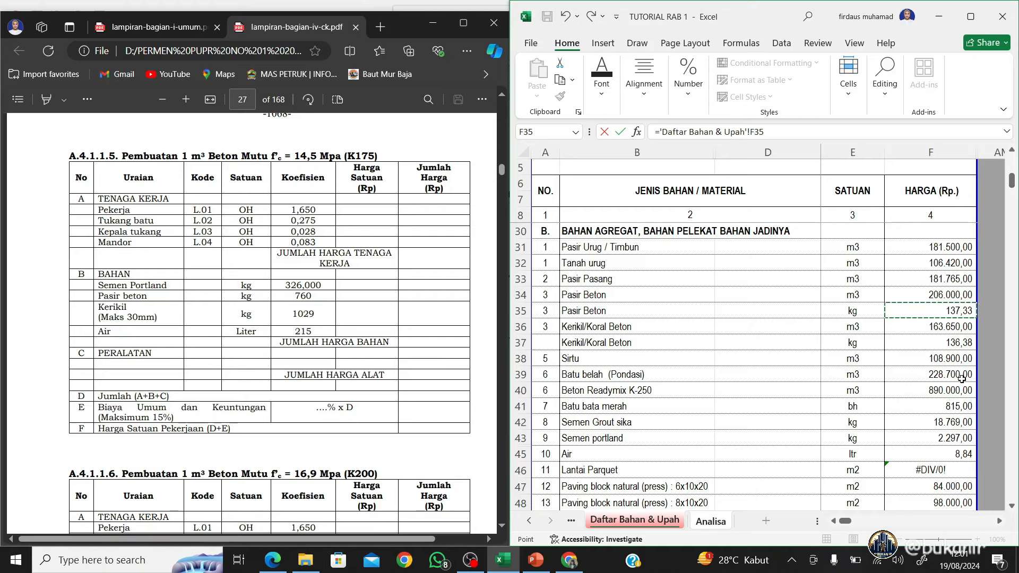
pyautogui.hotkey('ctrl', 'pagedown')
pyautogui.hotkey('ctrl', 'v')
pyautogui.press('Return')
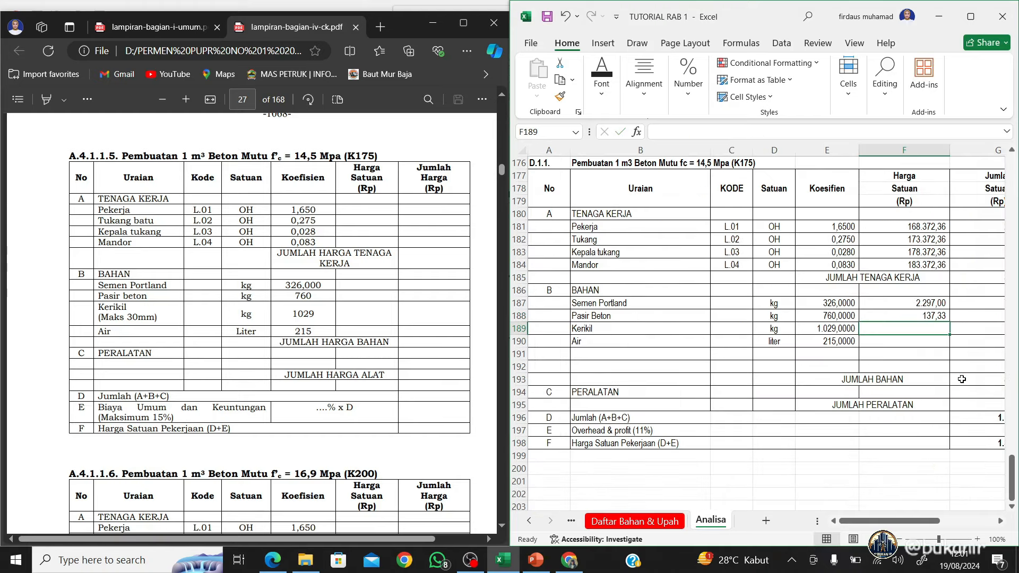
# Link the Kerikil unit price in cell F189 to the per-kg Kerikil/Koral Beton price in cell F37 of Daftar Bahan & Upah
pyautogui.write('=')
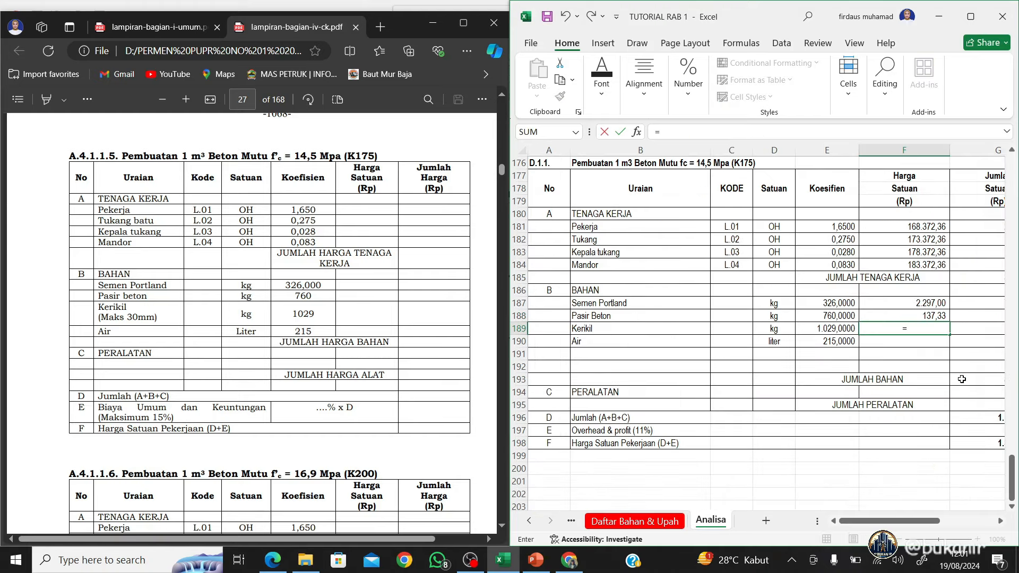
pyautogui.click(636, 521)
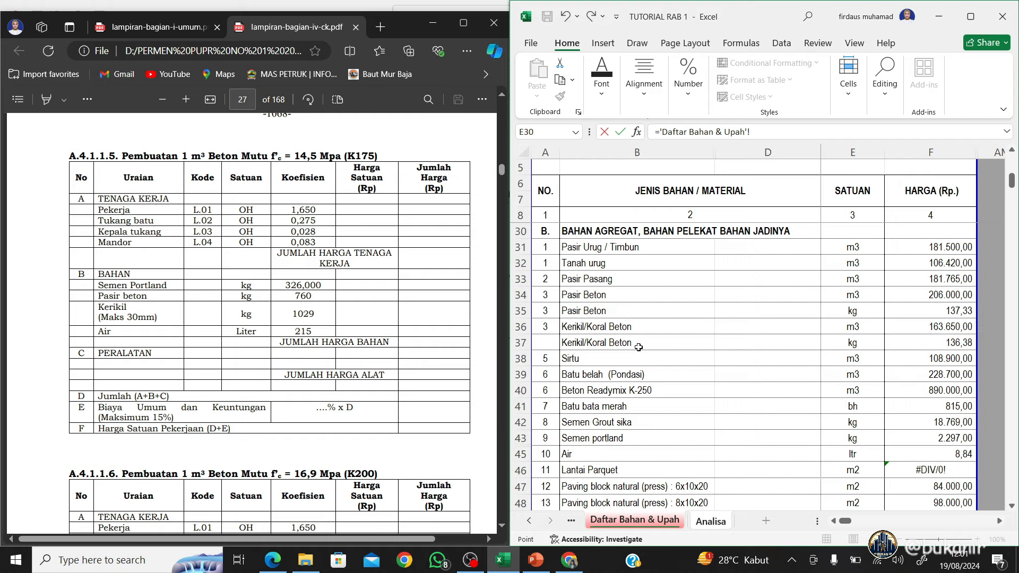
pyautogui.click(639, 345)
pyautogui.press('Right')
pyautogui.press('Right')
pyautogui.press('Right')
pyautogui.press('Right')
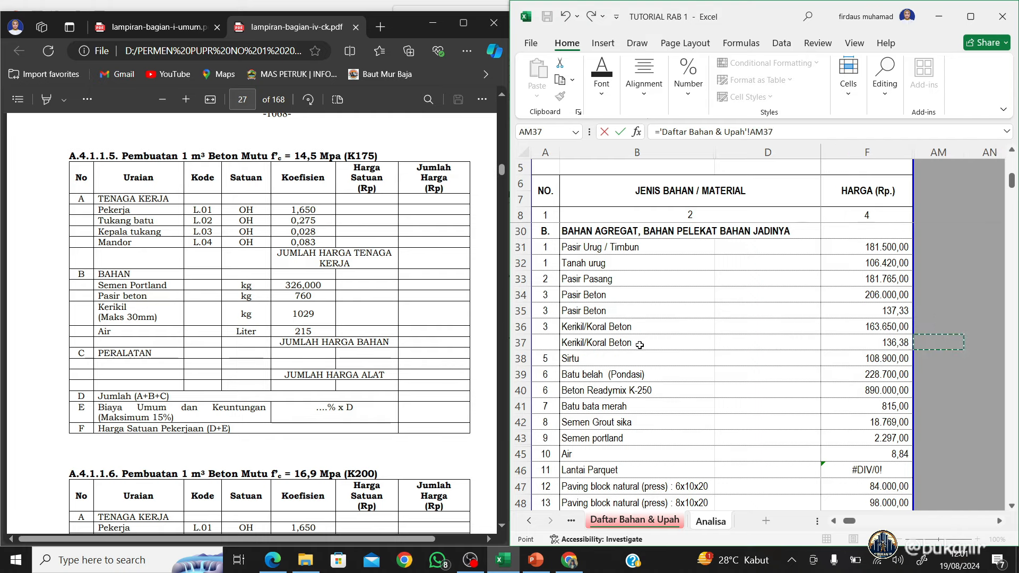
pyautogui.press('Left')
pyautogui.press('Return')
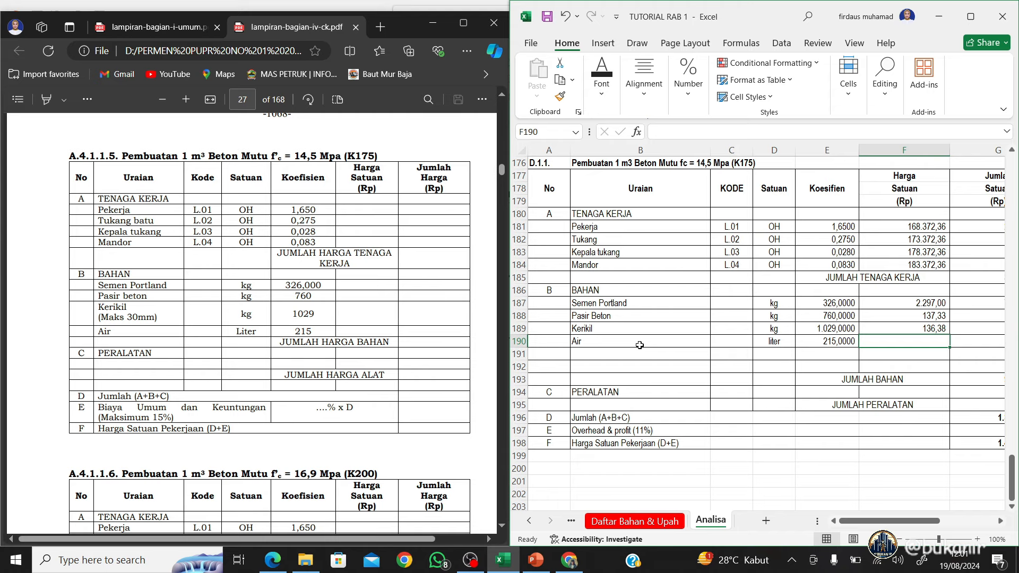
# Link the Air unit price in cell F190 to the Air price in cell F45 of Daftar Bahan & Upah
pyautogui.write('=')
pyautogui.click(634, 521)
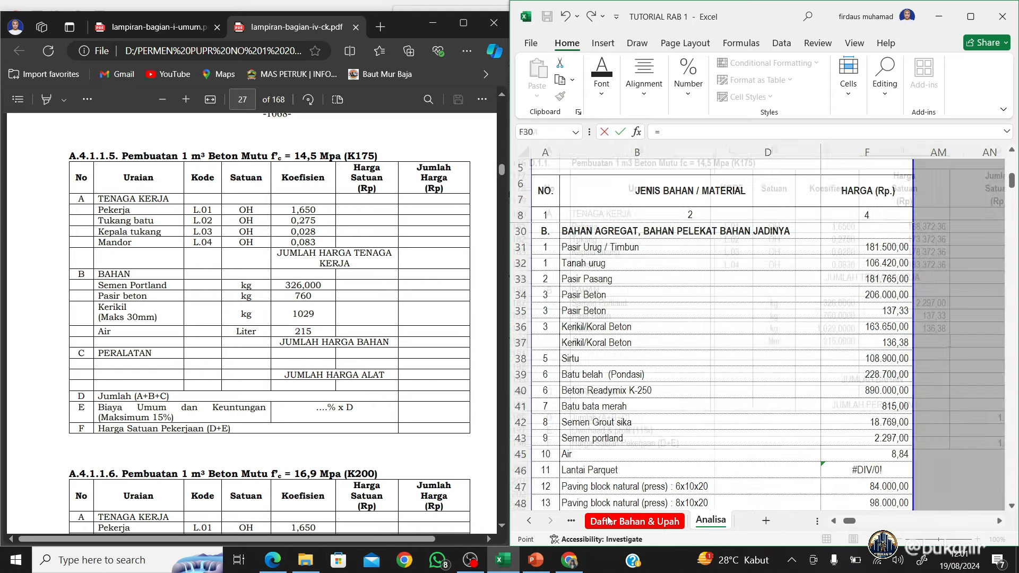
pyautogui.click(576, 457)
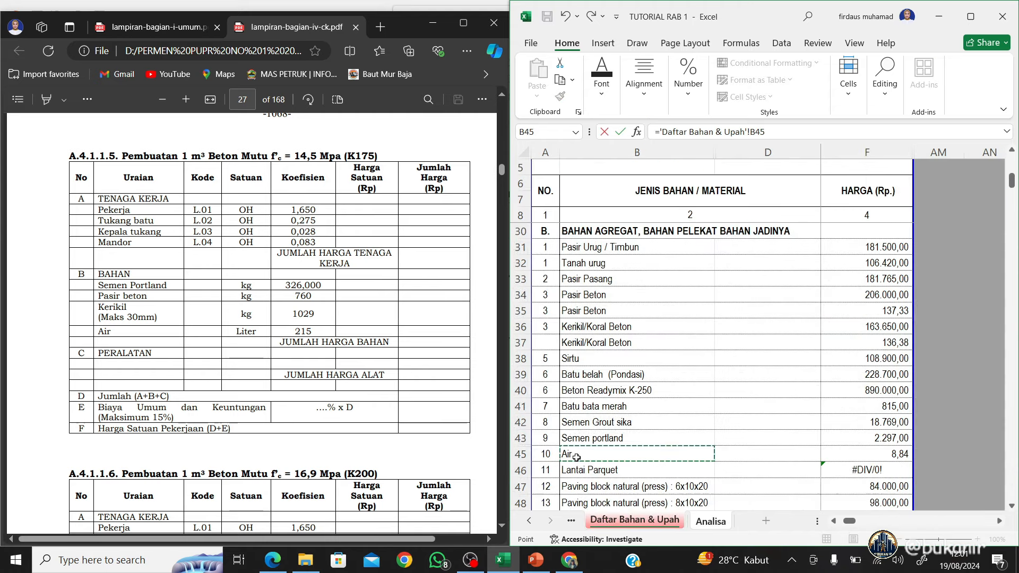
pyautogui.press('Right')
pyautogui.press('Right')
pyautogui.press('Right')
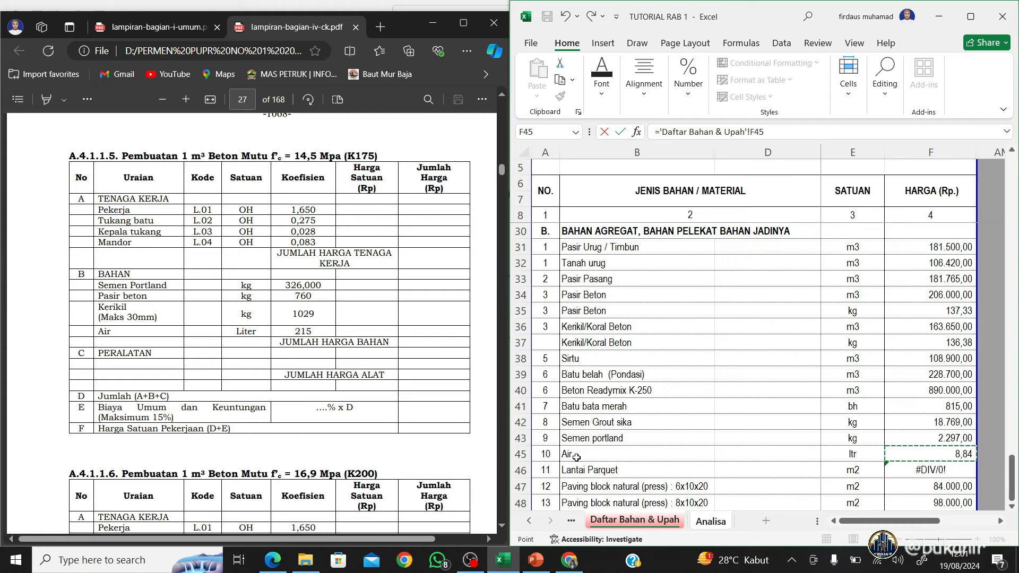
pyautogui.press('Return')
# Extend the line-total formula from the Kerikil row in G189 down to the Air row in G190
pyautogui.press('Up')
pyautogui.press('Right')
pyautogui.press('Right')
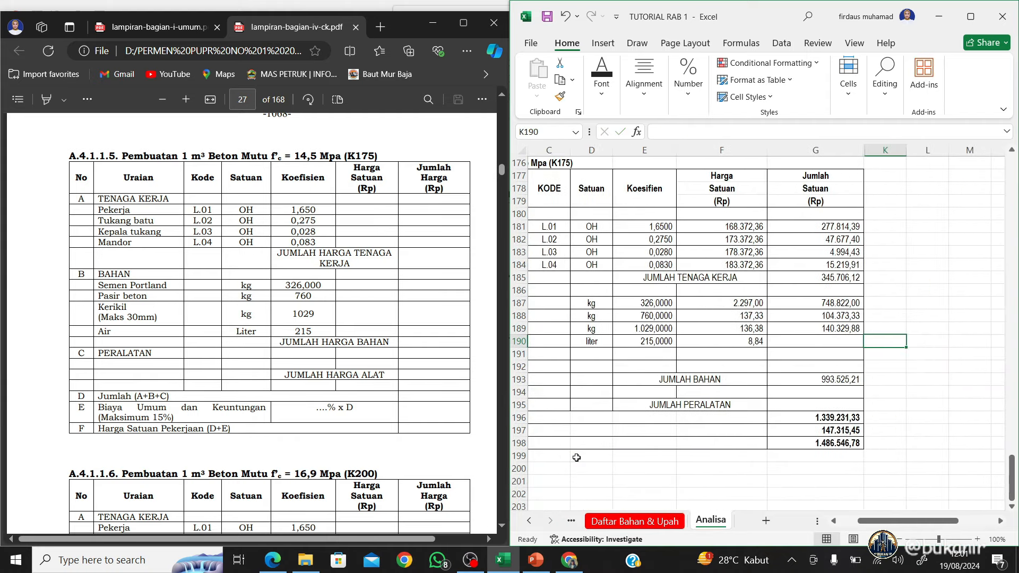
pyautogui.click(824, 327)
pyautogui.moveTo(864, 333); pyautogui.dragTo(861, 351)
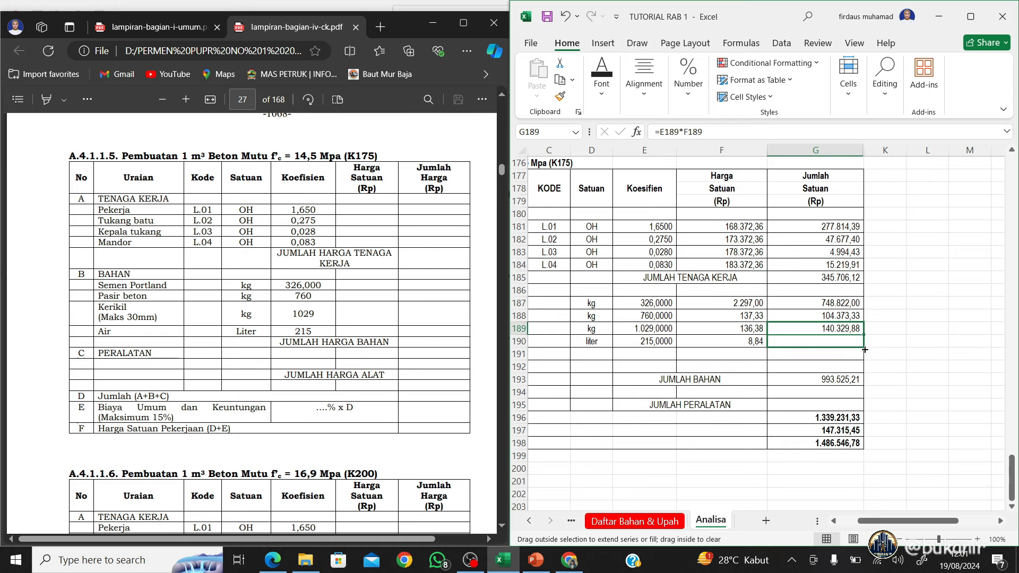
# Hide the empty material rows 191 and 192 below Air in the D.1.1. analysis
pyautogui.click(836, 355)
pyautogui.press('Left')
pyautogui.press('Left')
pyautogui.press('Left')
pyautogui.press('Left')
pyautogui.press('Left')
pyautogui.press('Left')
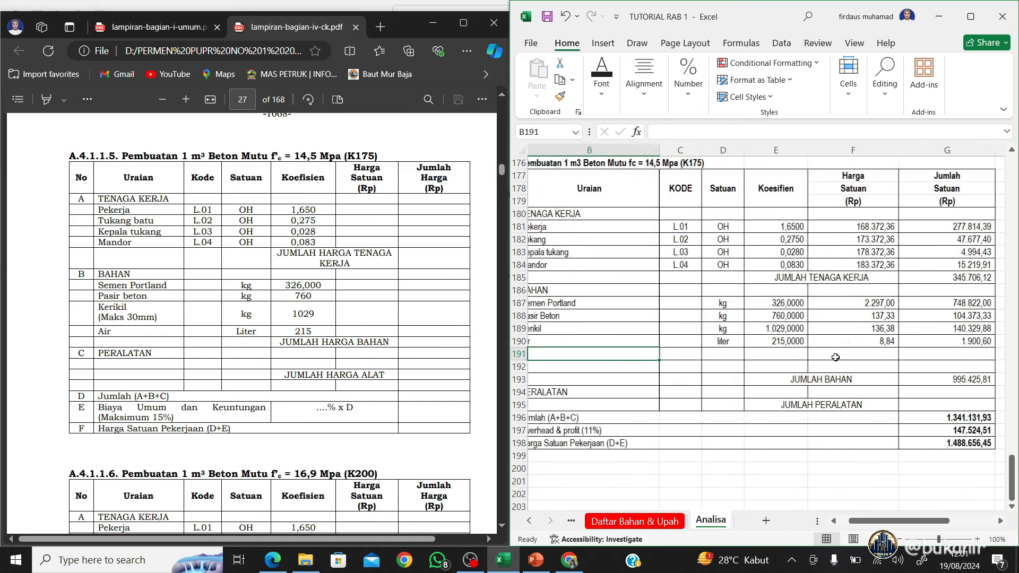
pyautogui.moveTo(520, 355); pyautogui.dragTo(522, 363)
pyautogui.rightClick(521, 362)
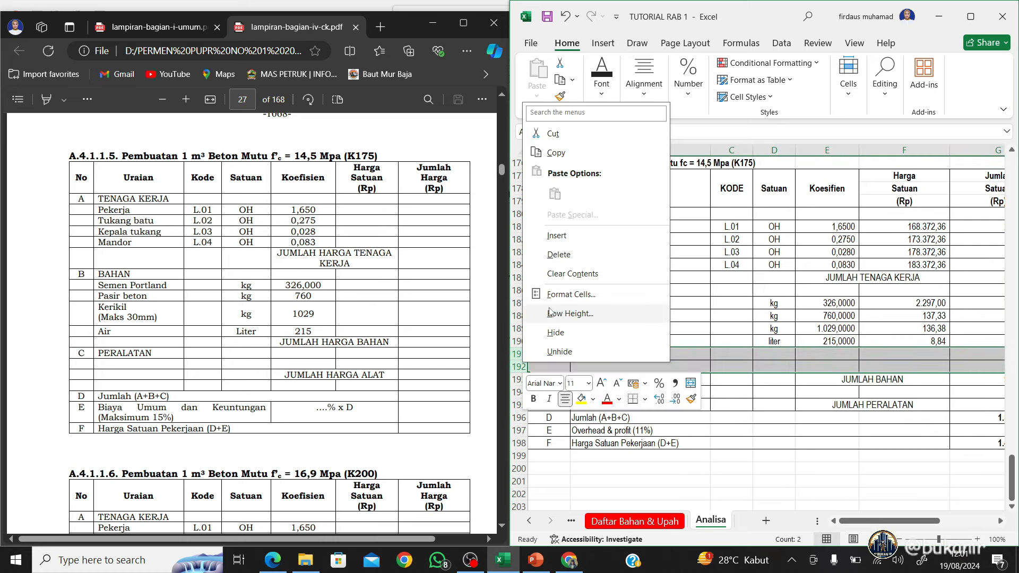
pyautogui.click(565, 332)
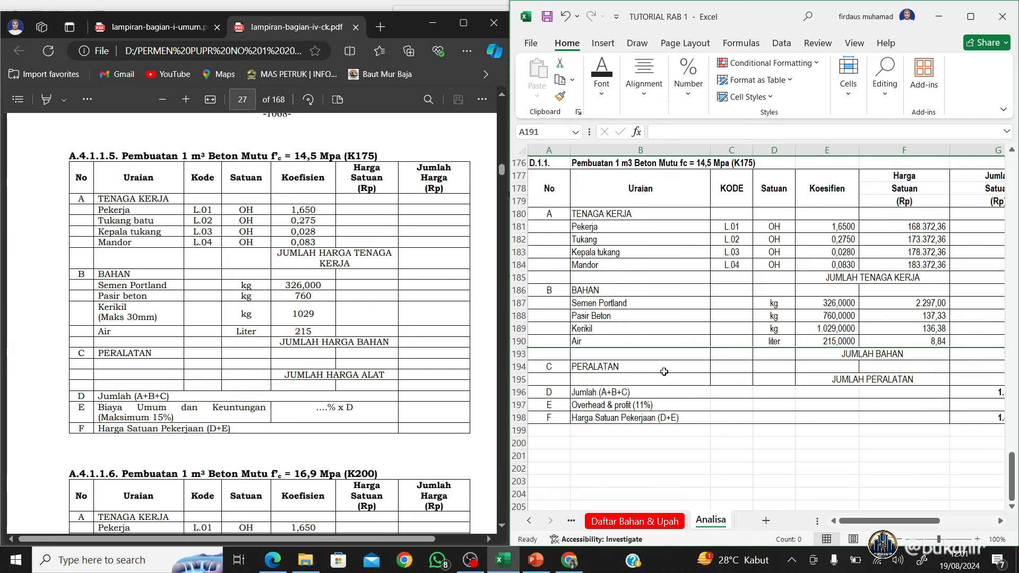
# Check the Harga Satuan Pekerjaan formula of the D.1.1. analysis in cell G198
pyautogui.click(767, 441)
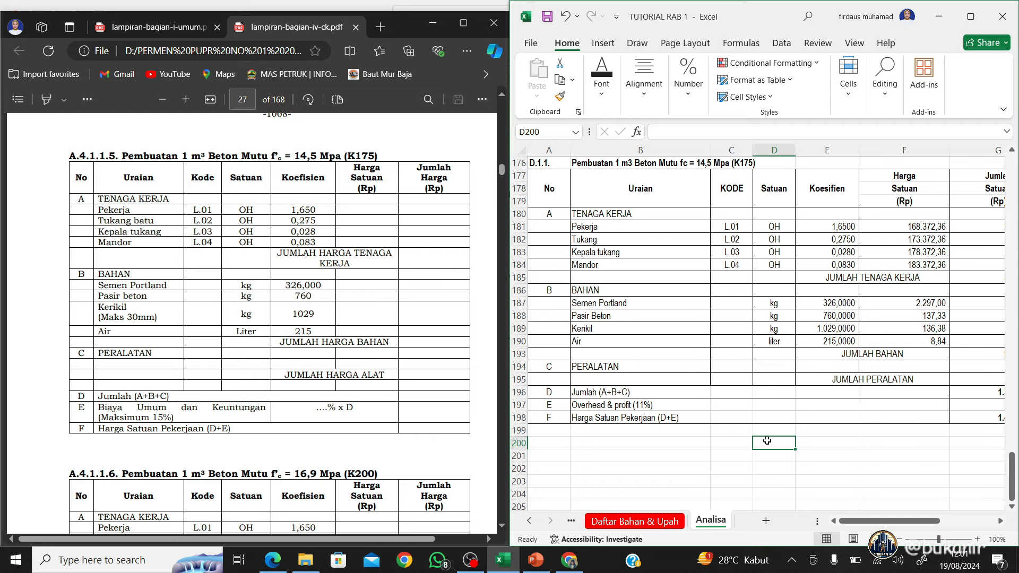
pyautogui.press('Right')
pyautogui.press('Right')
pyautogui.press('Right')
pyautogui.press('Up')
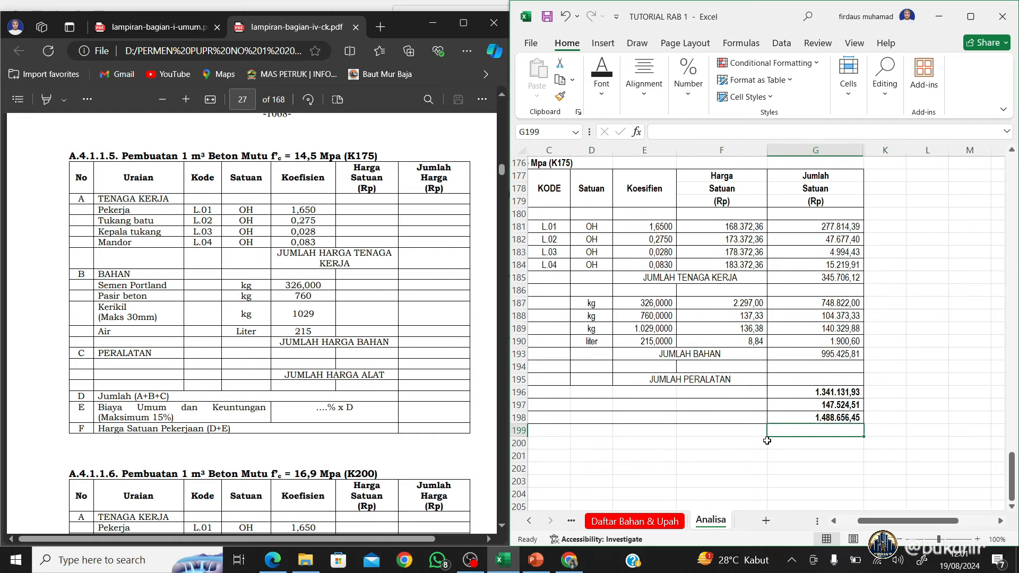
pyautogui.press('Up')
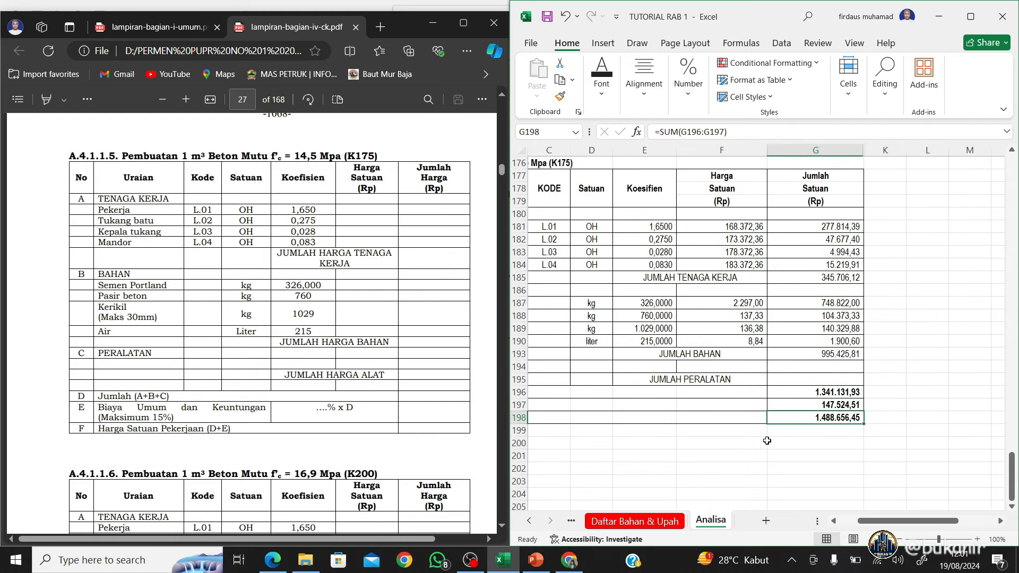
# Make the Daftar Bahan & Upah references of the D.1.1. material unit prices absolute, such as $F$37 for Kerikil in F189
pyautogui.click(703, 301)
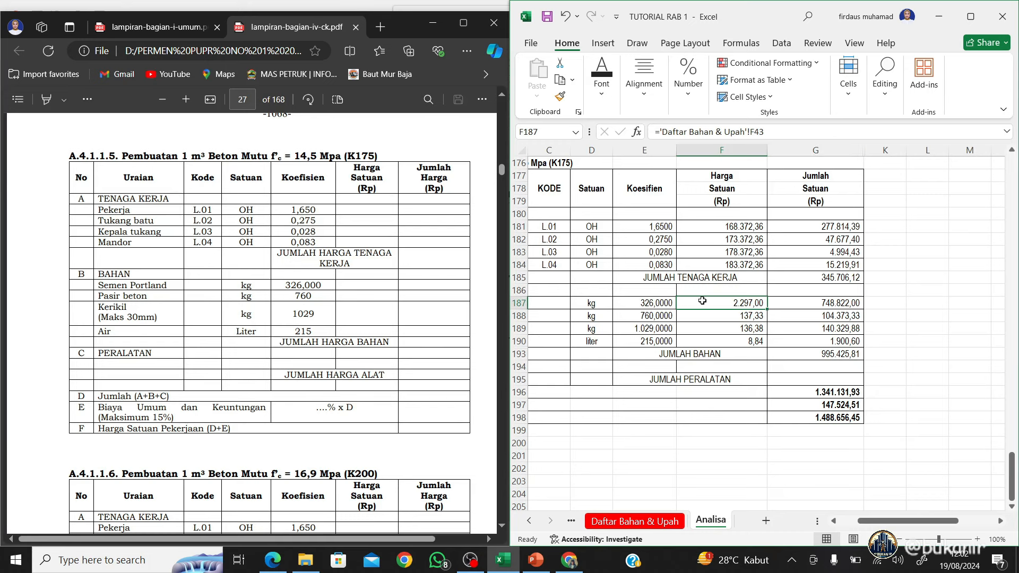
pyautogui.click(751, 131)
pyautogui.press('Return')
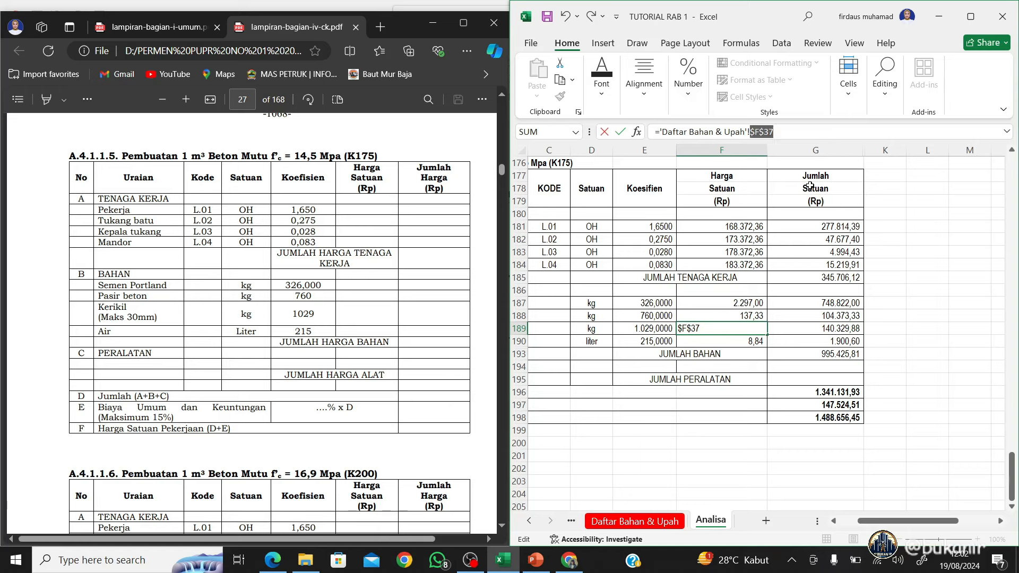
pyautogui.press('Return')
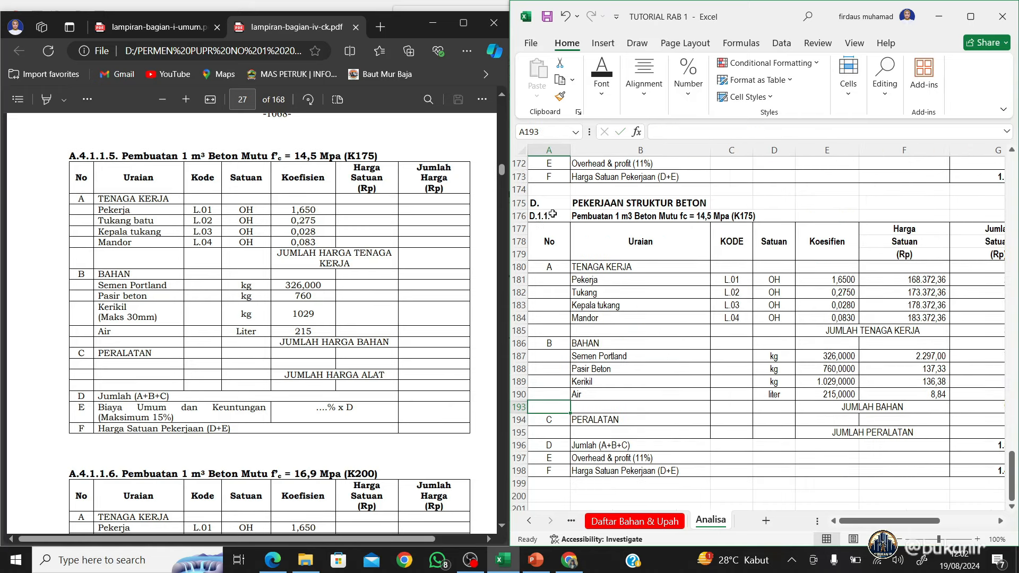
# Copy the D.1.1. analysis block in rows 176 to 199 and insert the copied rows at row 200
pyautogui.moveTo(513, 216); pyautogui.dragTo(557, 483)
pyautogui.hotkey('ctrl', 'c')
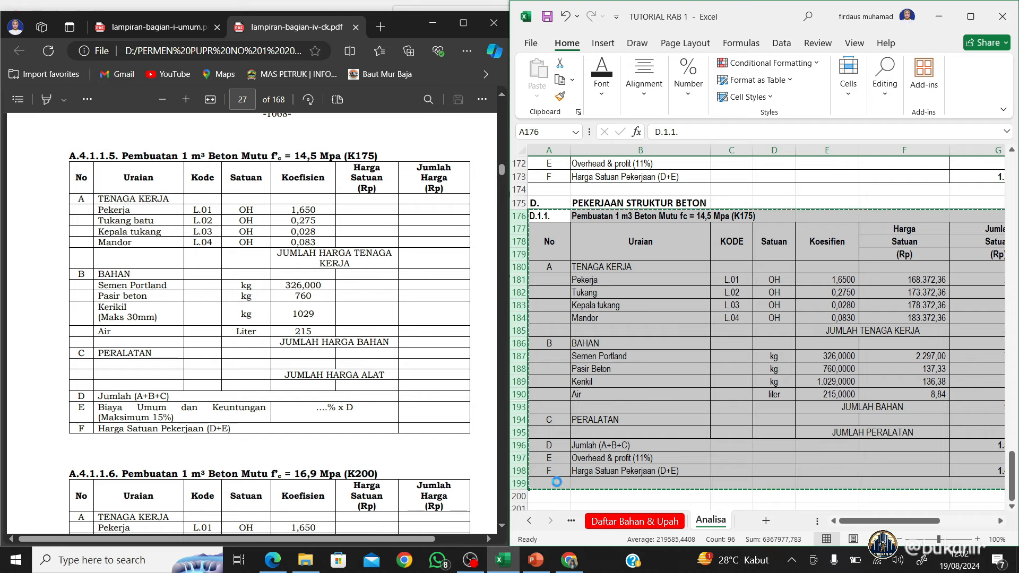
pyautogui.click(520, 496)
pyautogui.rightClick(520, 497)
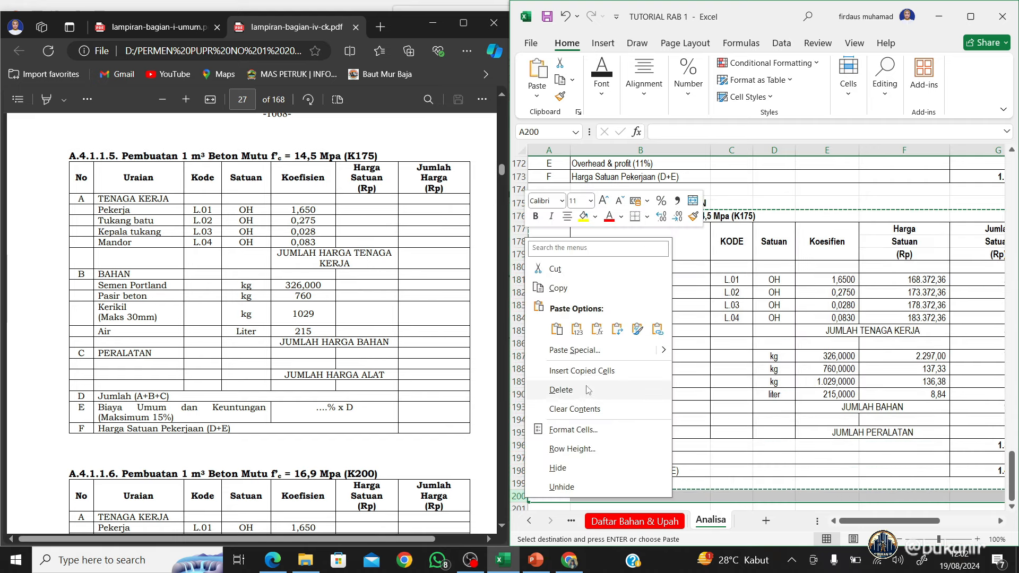
pyautogui.click(583, 370)
pyautogui.scroll(-5, 777, 344)
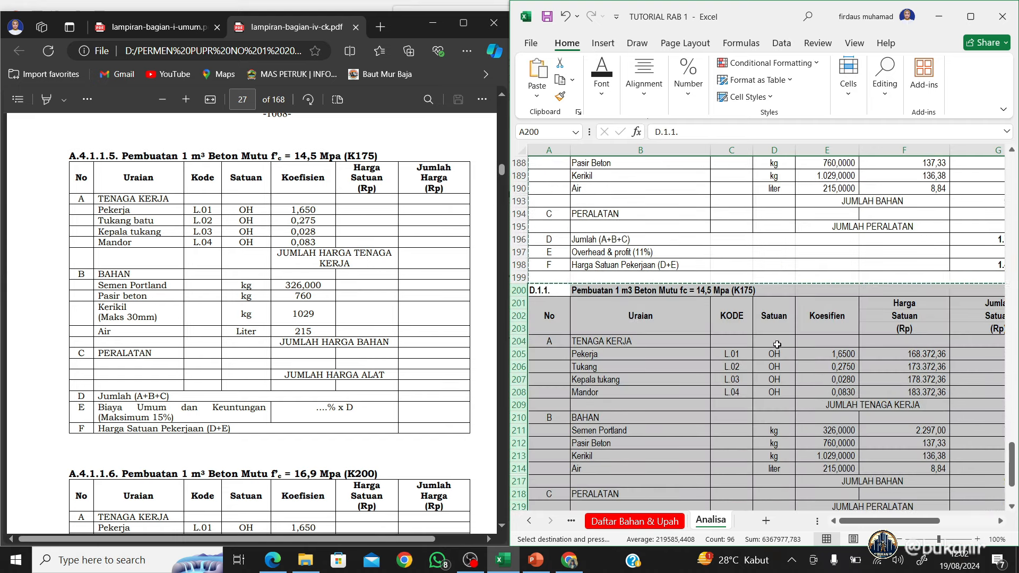
pyautogui.press('Escape')
# Change the analysis code of the copied block in cell A200 to D.1.2
pyautogui.click(550, 290)
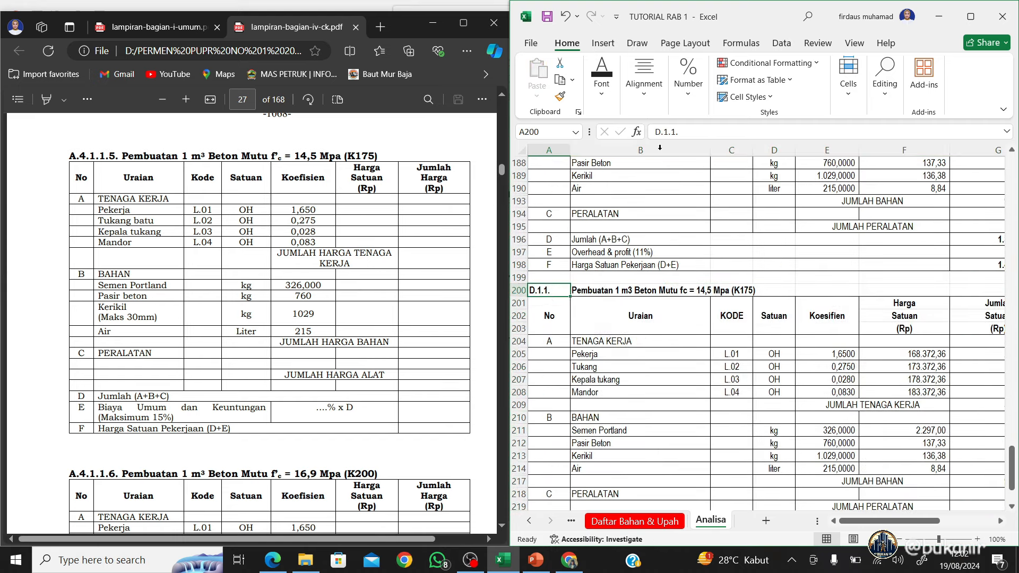
pyautogui.click(681, 130)
pyautogui.press('BackSpace')
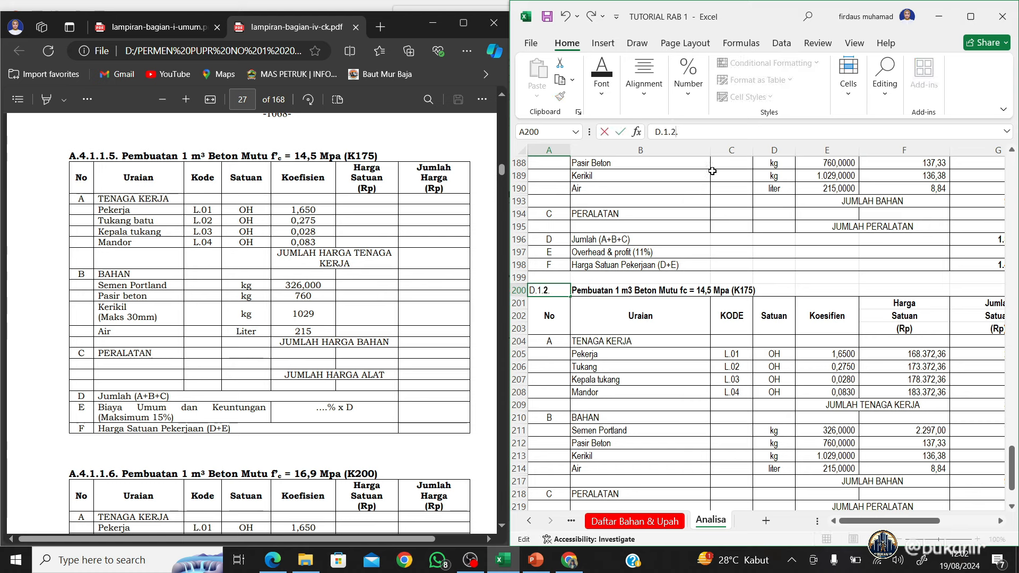
pyautogui.write('2')
pyautogui.press('Return')
pyautogui.press('Up')
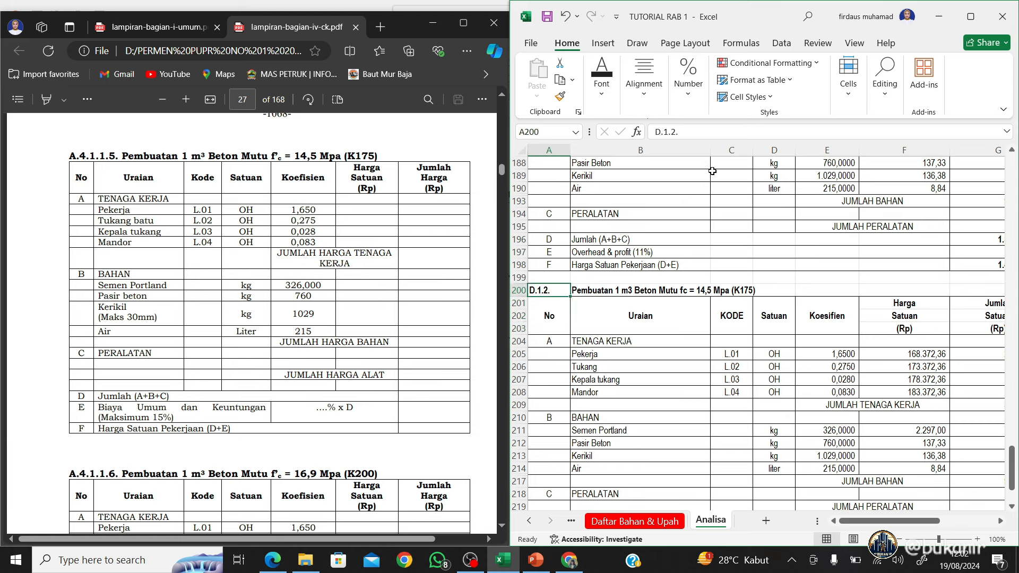
# Change the copied block's title in B200 to "Pembuatan 1 m3 Beton Mutu fc = 19,3 Mpa (K250)"
pyautogui.press('Right')
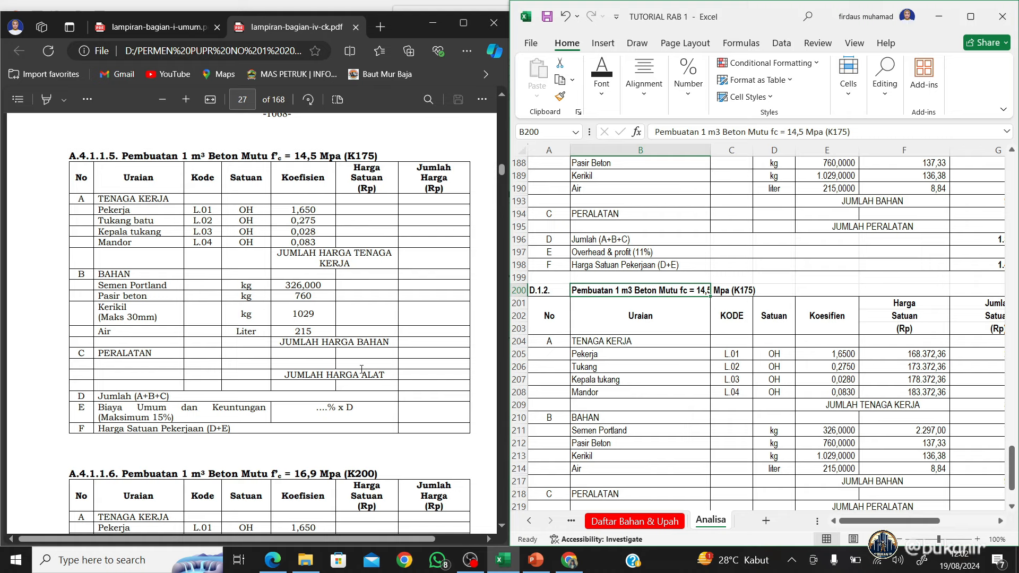
pyautogui.scroll(-10, 345, 379)
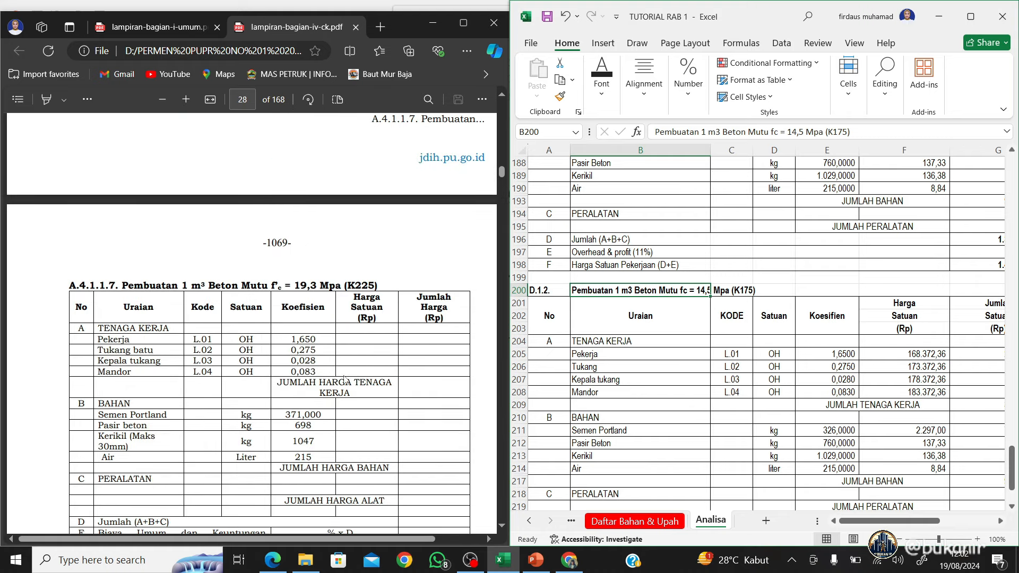
pyautogui.scroll(-3, 345, 379)
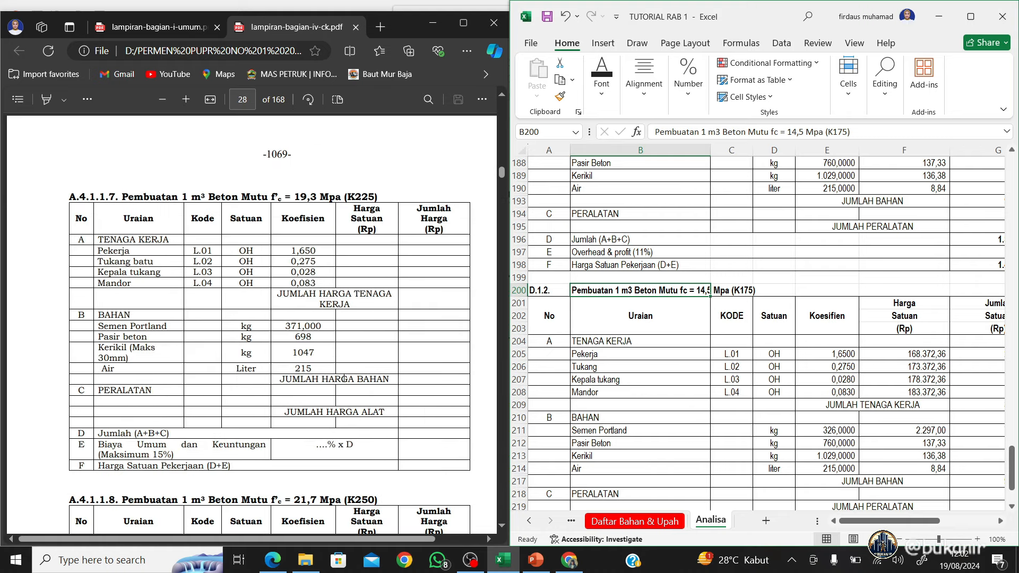
pyautogui.click(801, 131)
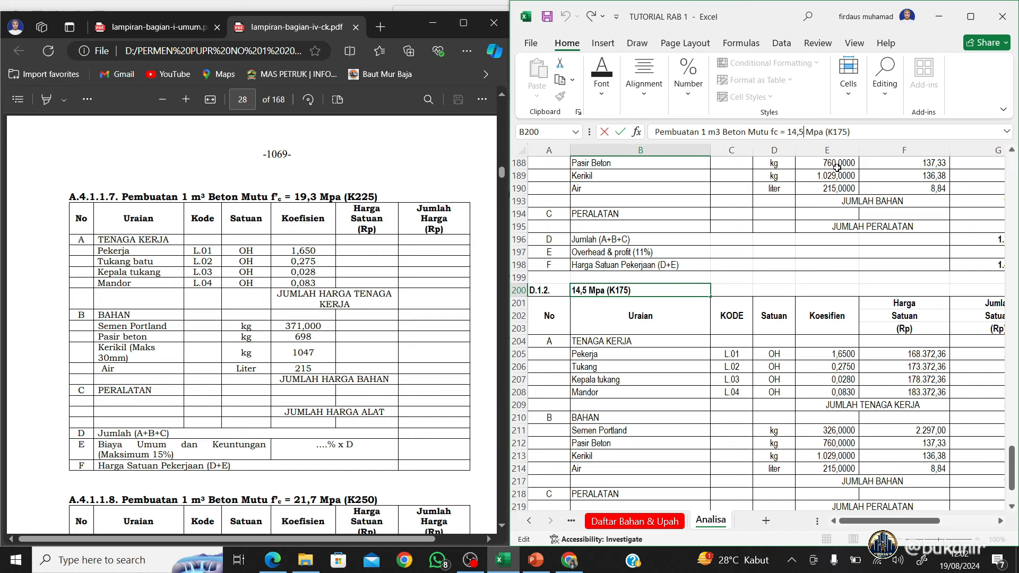
pyautogui.press('BackSpace')
pyautogui.press('BackSpace')
pyautogui.press('BackSpace')
pyautogui.write('9,3')
pyautogui.press('BackSpace')
pyautogui.press('BackSpace')
pyautogui.press('BackSpace')
pyautogui.write('250')
pyautogui.press('Return')
pyautogui.press('Return')
pyautogui.press('Return')
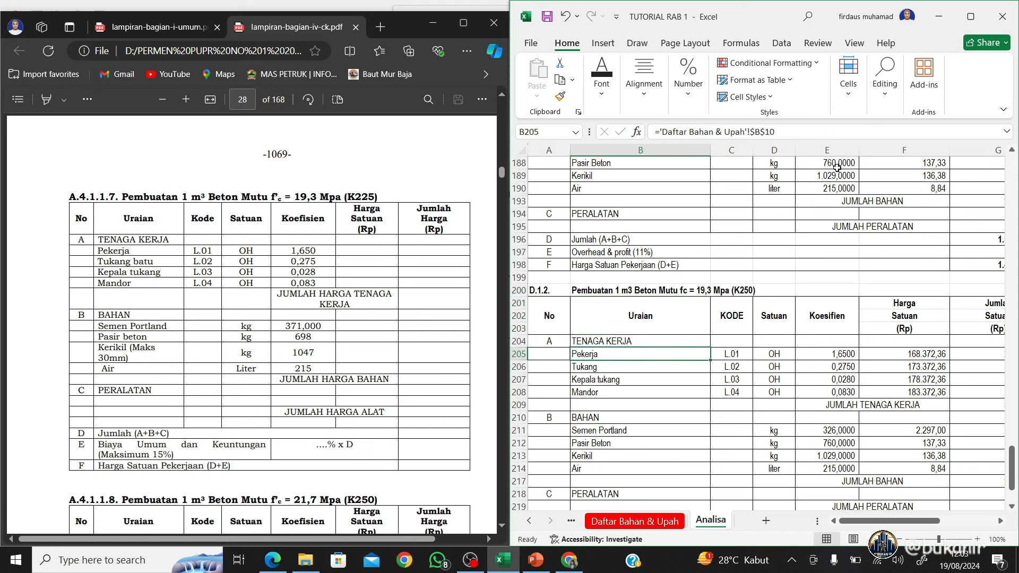
# Correct the concrete strength in the B200 title to 21,7 Mpa, following table A.4.1.1.8. for K250 in the PDF
pyautogui.press('Right')
pyautogui.press('Right')
pyautogui.press('Right')
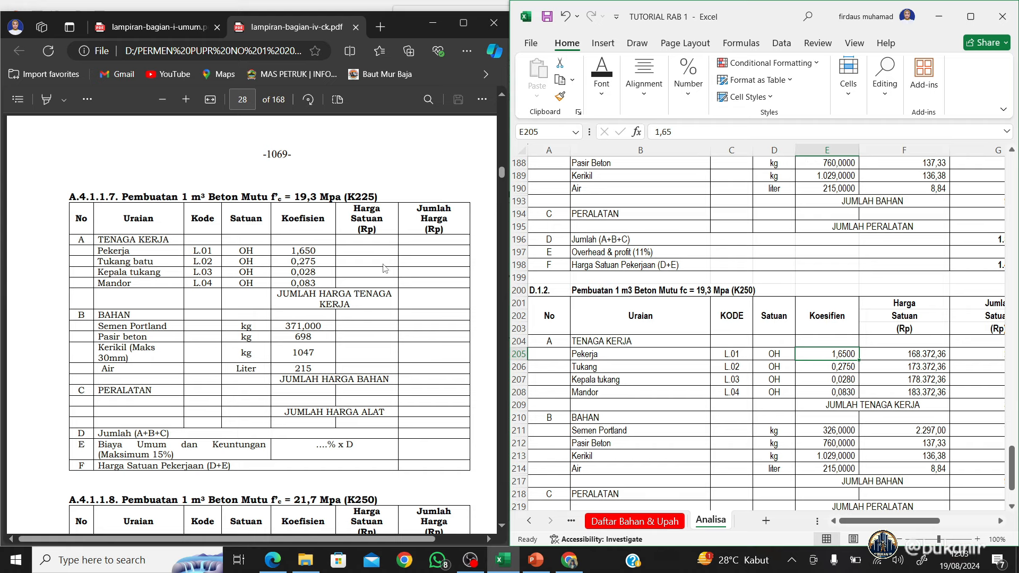
pyautogui.scroll(-5, 386, 283)
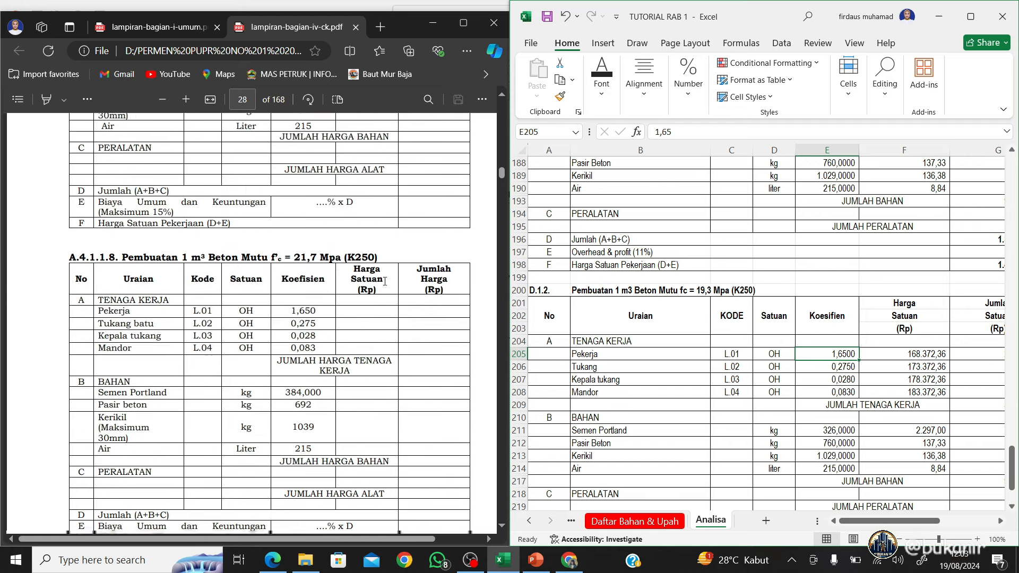
pyautogui.scroll(-2, 331, 278)
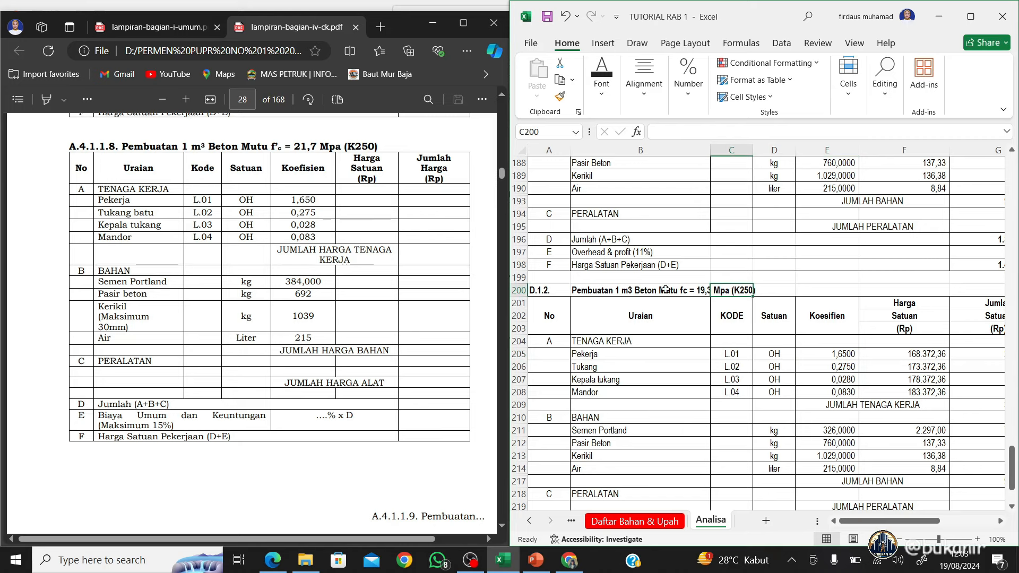
pyautogui.click(589, 291)
pyautogui.click(797, 130)
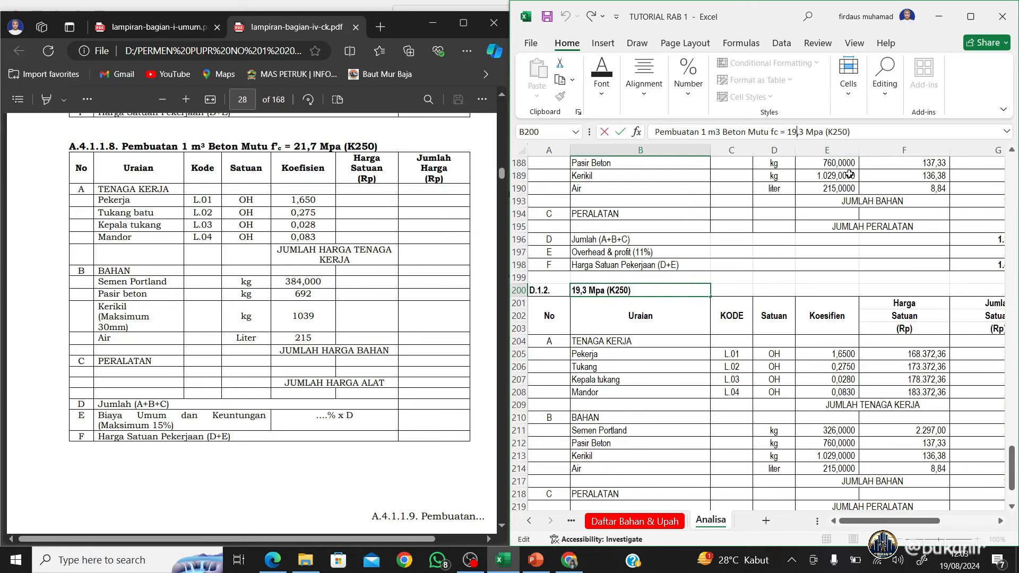
pyautogui.press('BackSpace')
pyautogui.press('BackSpace')
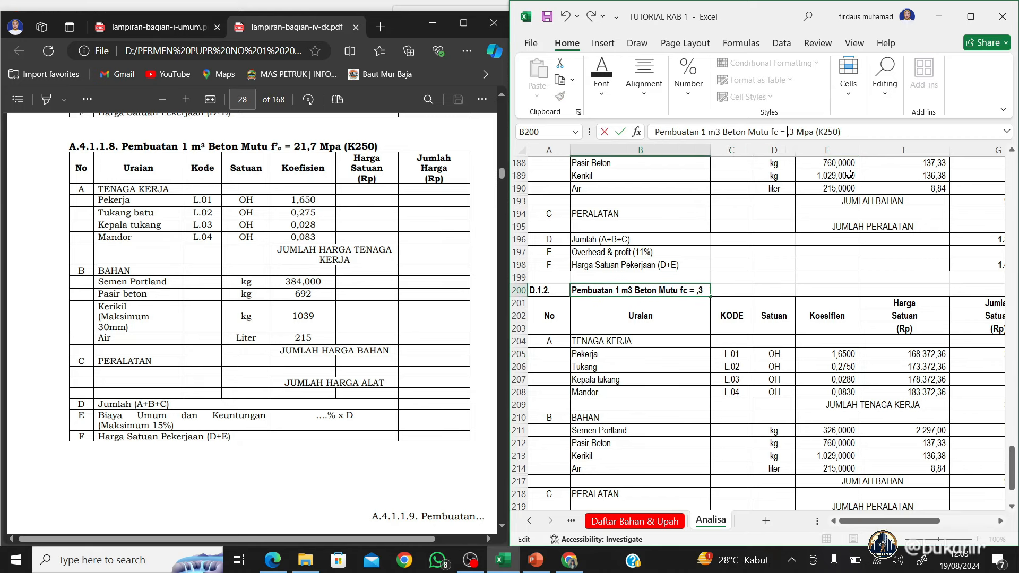
pyautogui.write('21')
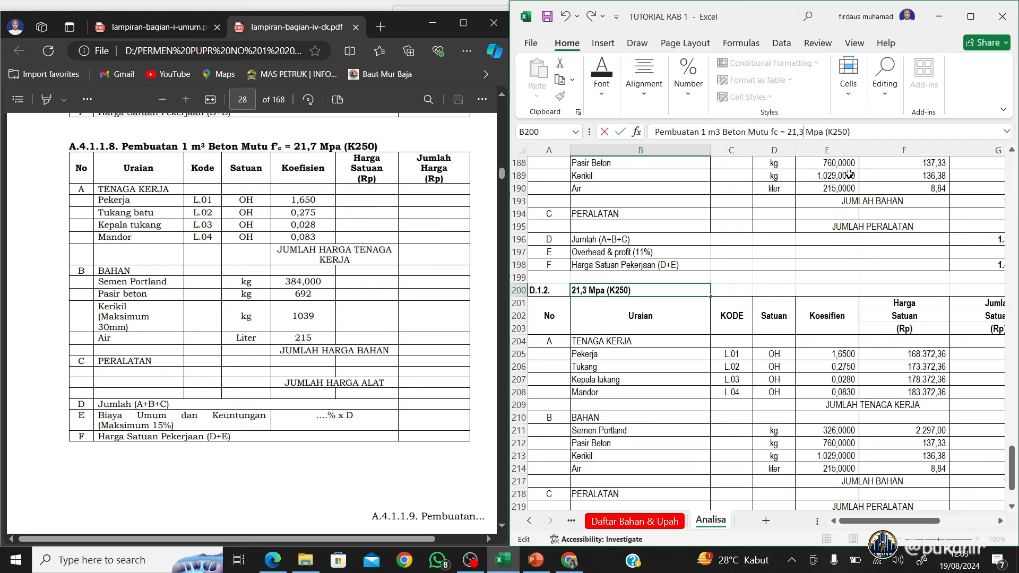
pyautogui.press('BackSpace')
pyautogui.write('7')
pyautogui.press('Return')
pyautogui.press('Return')
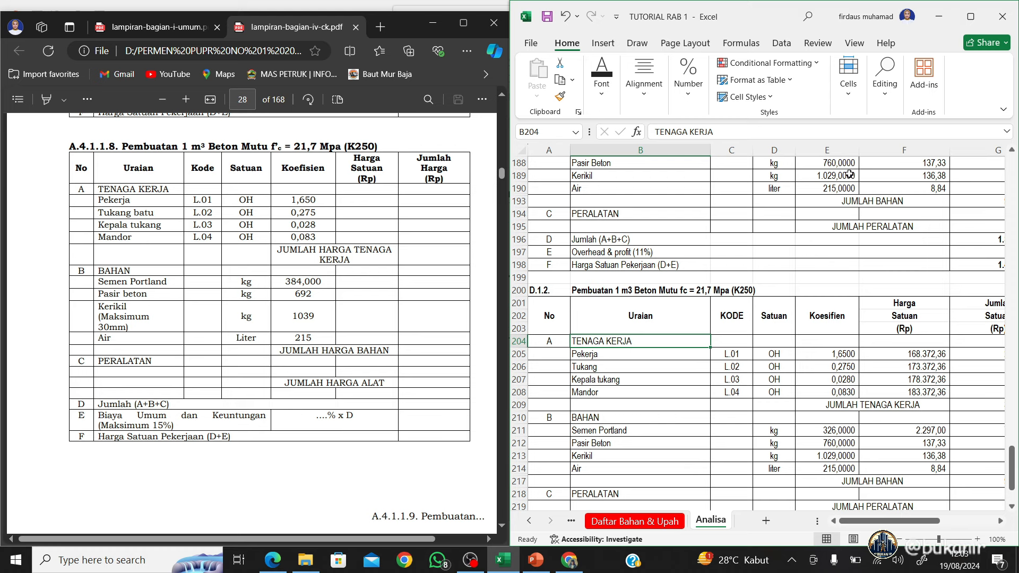
# Set the Semen Portland coefficient of the D.1.2. analysis in cell E211 to 384
pyautogui.press('Down')
pyautogui.press('Down')
pyautogui.press('Down')
pyautogui.press('Down')
pyautogui.press('Down')
pyautogui.press('Down')
pyautogui.press('Down')
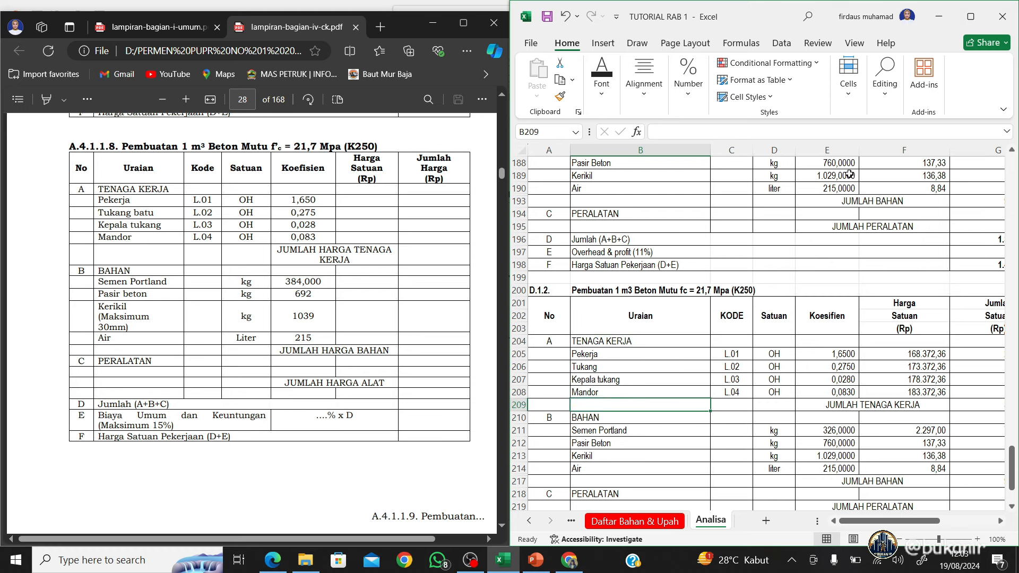
pyautogui.press('Right')
pyautogui.press('Right')
pyautogui.press('Right')
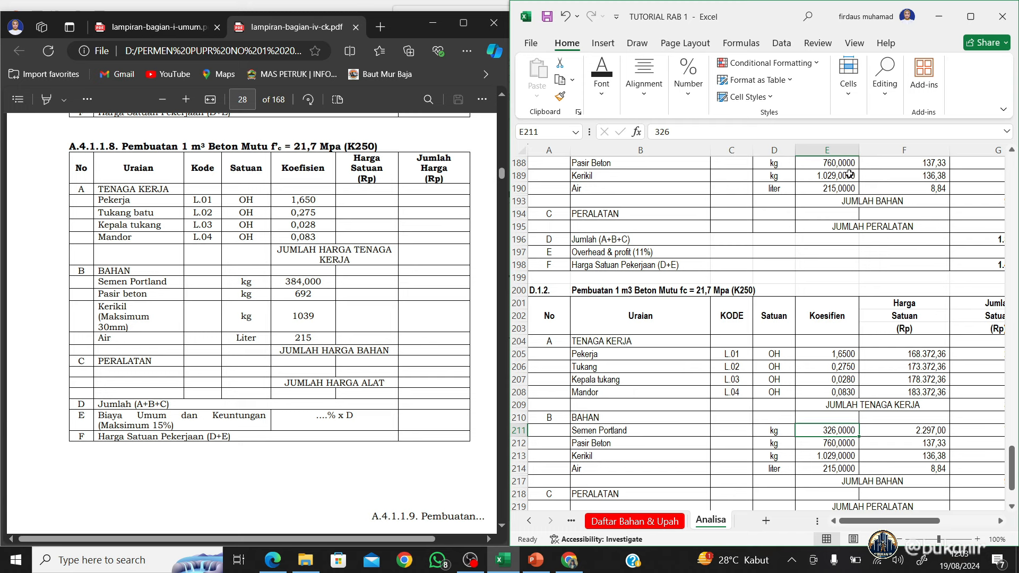
pyautogui.write('384')
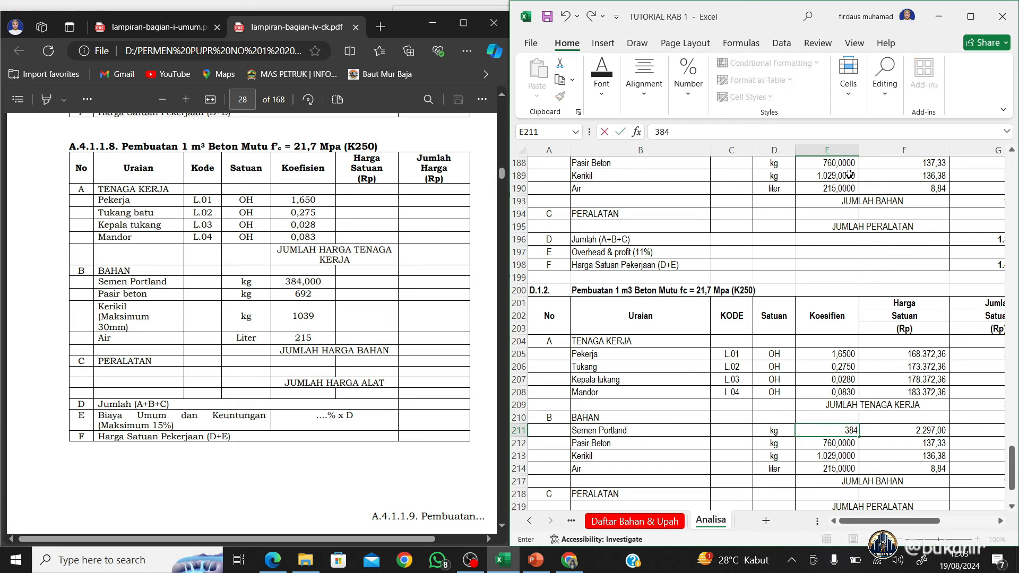
pyautogui.press('Return')
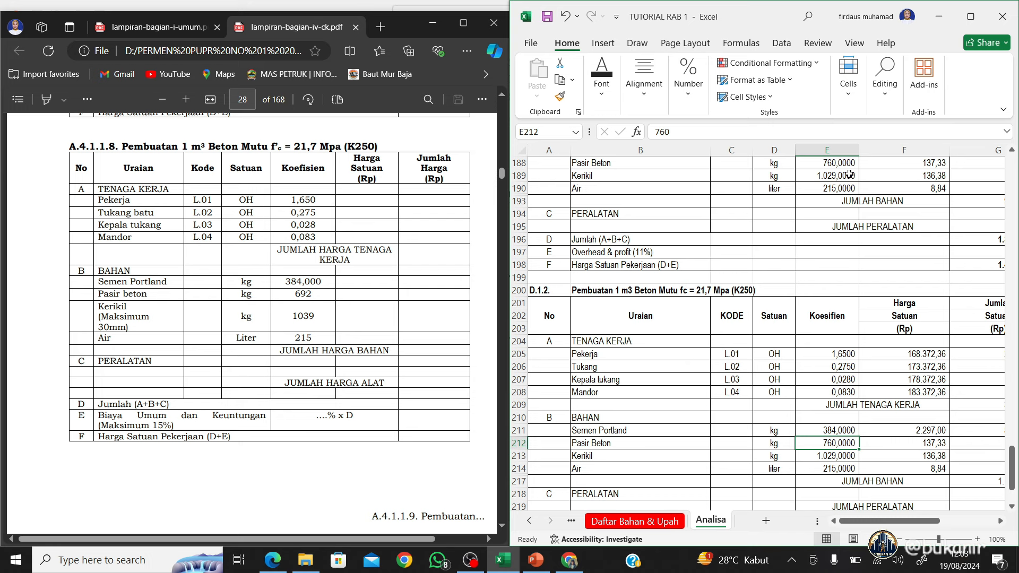
# Set the D.1.2. coefficients to 692 for Pasir Beton in E212 and 1039 for Kerikil in E213
pyautogui.write('692')
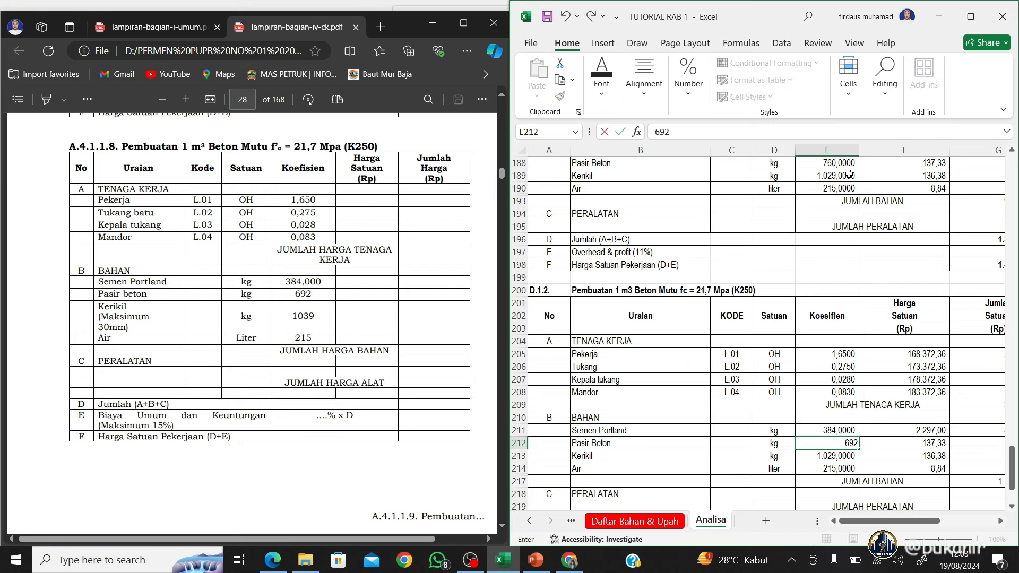
pyautogui.press('Return')
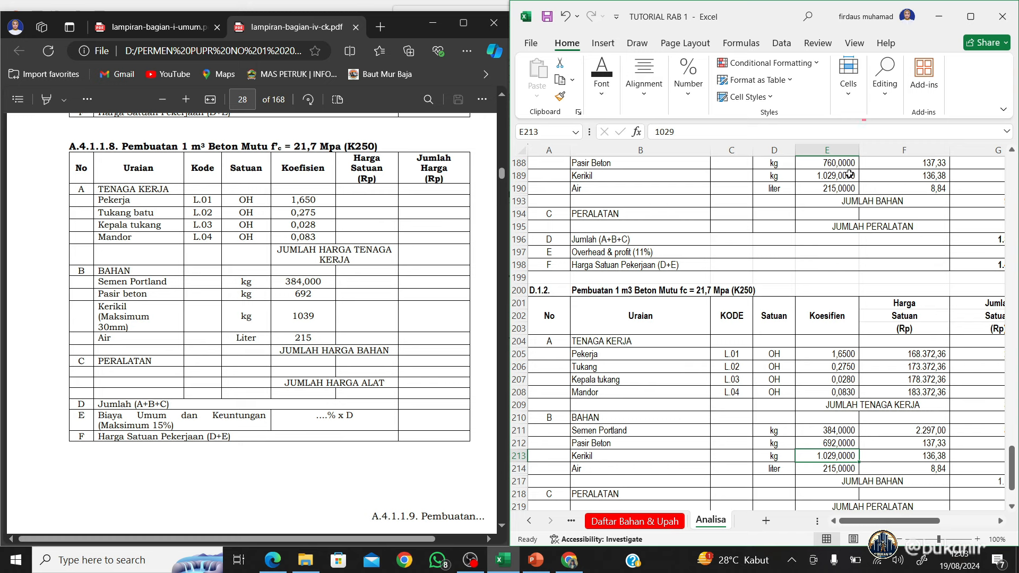
pyautogui.write('1039')
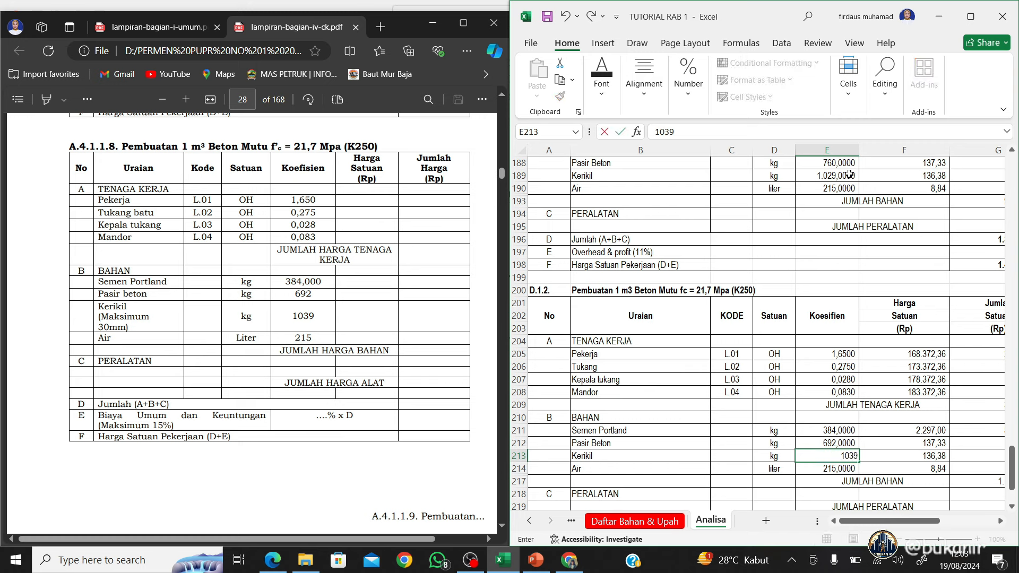
pyautogui.press('Return')
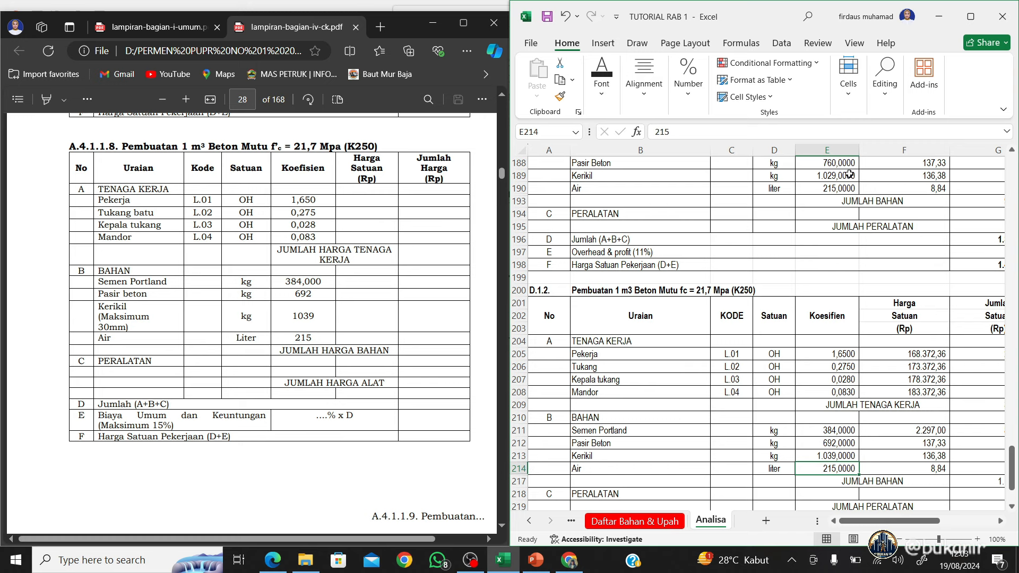
# Review the amounts and totals of the D.1.2. analysis in the Analisa sheet, down to Harga Satuan Pekerjaan
pyautogui.press('Right')
pyautogui.hscroll(2, 850, 174)
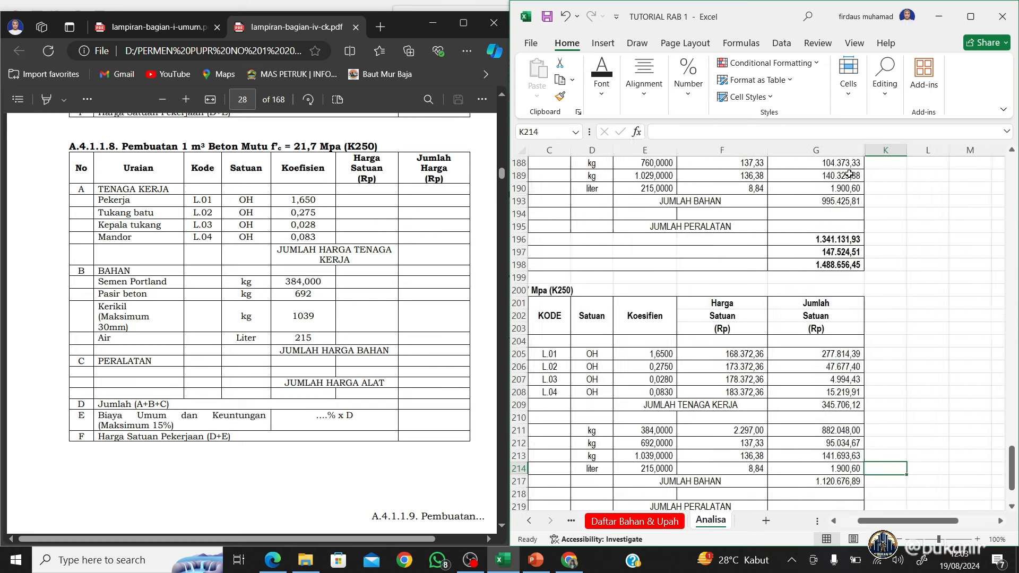
pyautogui.press('Right')
pyautogui.scroll(-3, 849, 174)
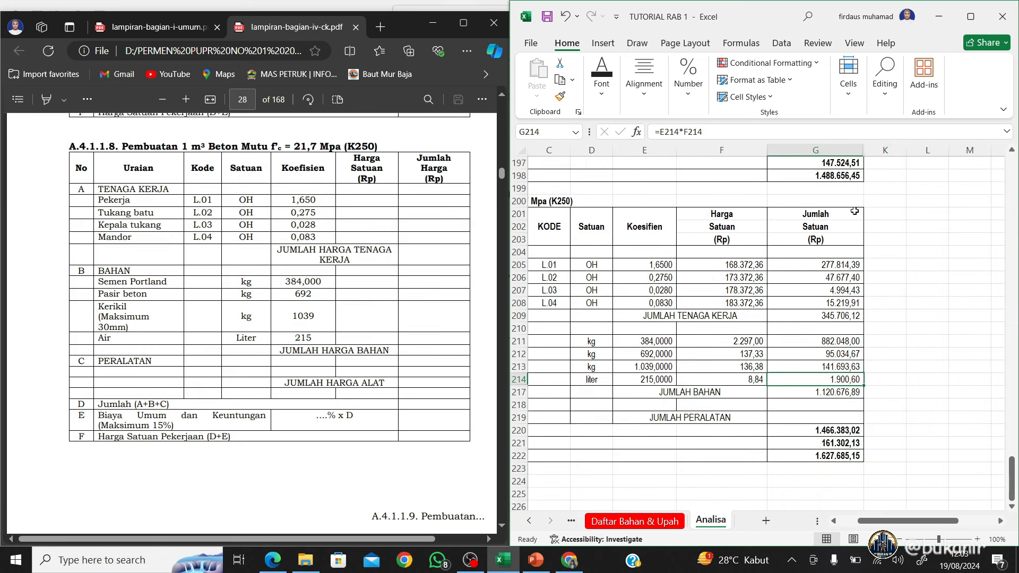
pyautogui.click(733, 428)
pyautogui.press('Left')
pyautogui.press('Left')
pyautogui.press('Left')
pyautogui.press('Left')
pyautogui.press('Left')
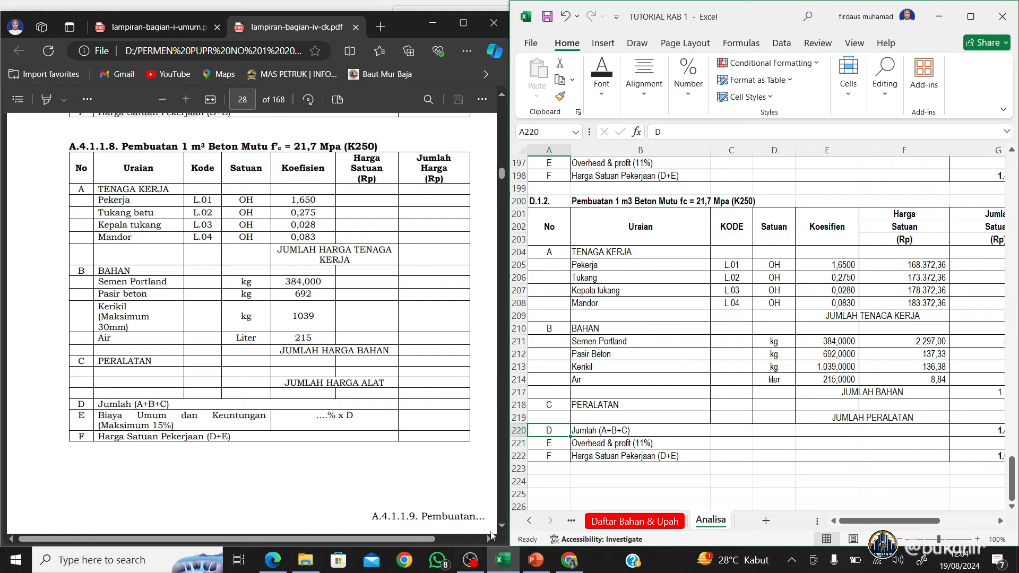
# Check which reinforcement work items are listed under PEKERJAAN STRUKTUR in the RAB sheet
pyautogui.click(525, 523)
pyautogui.click(610, 524)
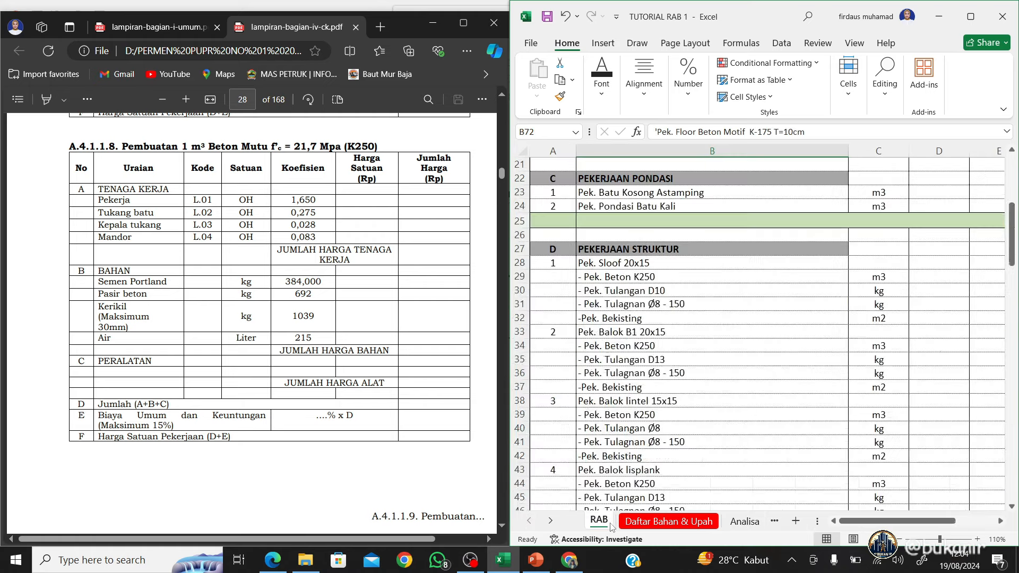
pyautogui.click(682, 280)
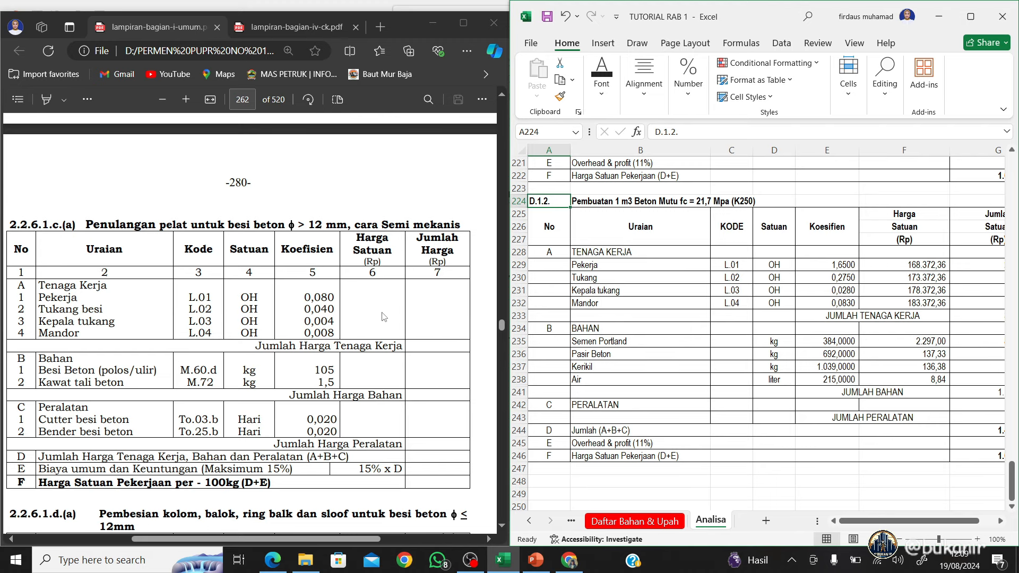
pyautogui.scroll(3, 373, 329)
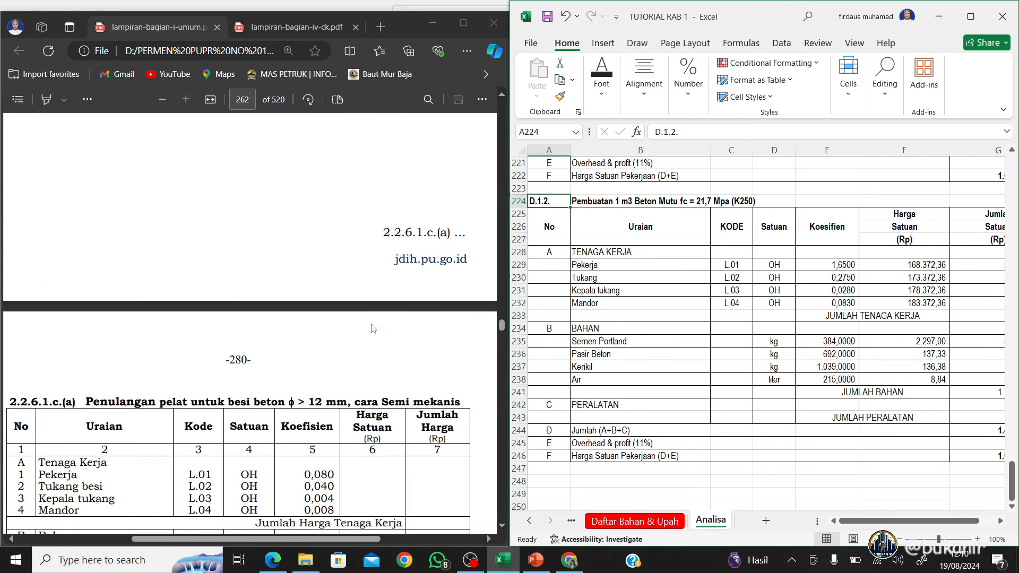
pyautogui.click(529, 521)
pyautogui.click(599, 521)
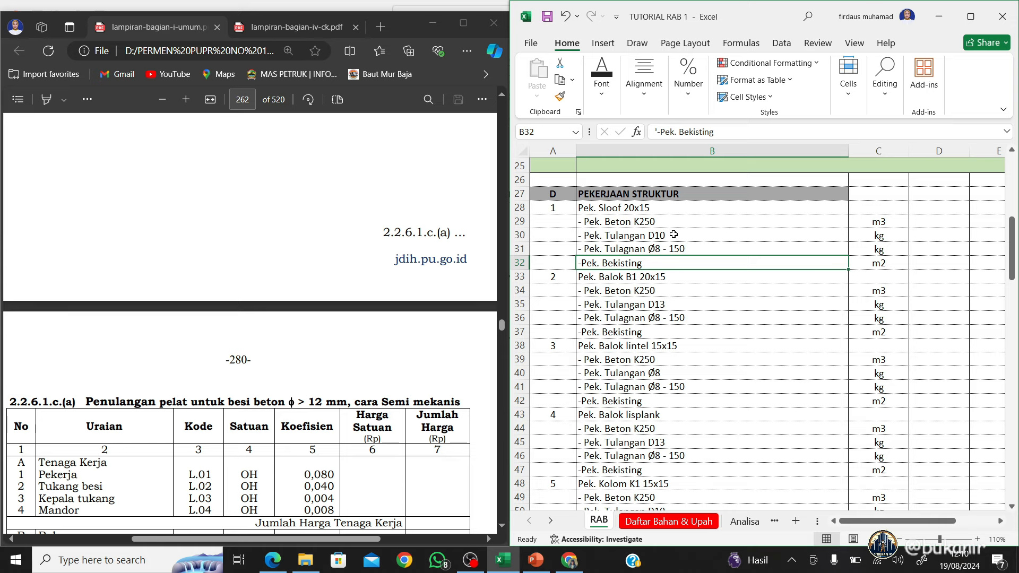
# Examine the Penulangan beton section 2.2.6. in the lampiran-bagian-i-umum PDF, including the full heading of 2.2.6.1.(a)
pyautogui.click(385, 396)
pyautogui.scroll(5, 385, 396)
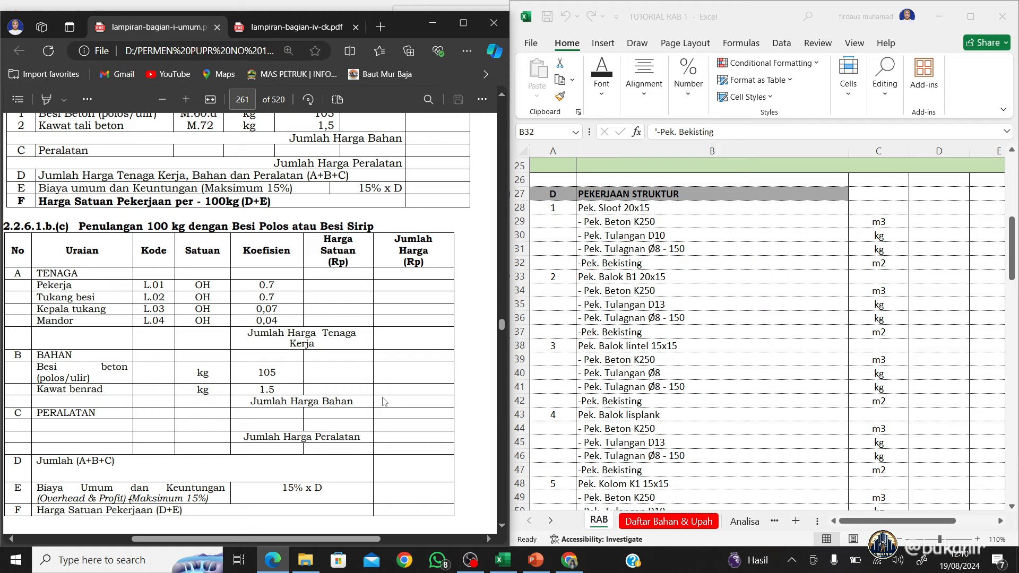
pyautogui.scroll(-3, 384, 402)
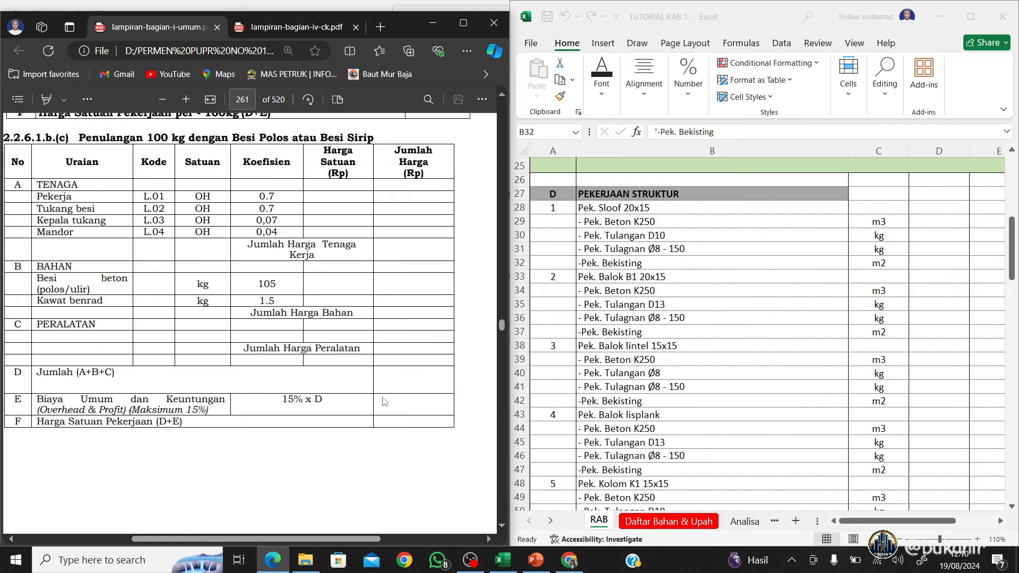
pyautogui.scroll(12, 385, 402)
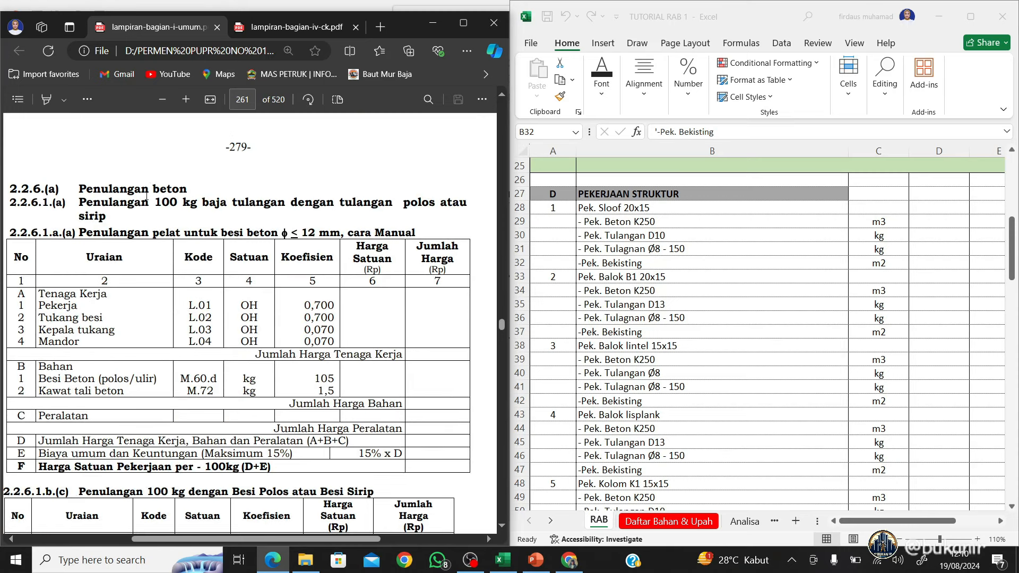
pyautogui.moveTo(79, 188); pyautogui.dragTo(178, 205)
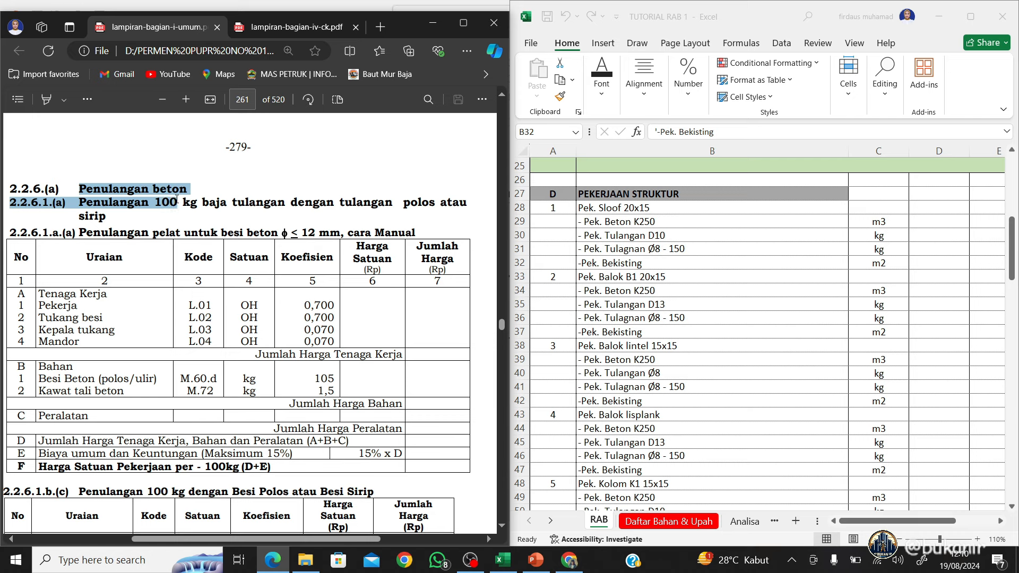
pyautogui.click(219, 213)
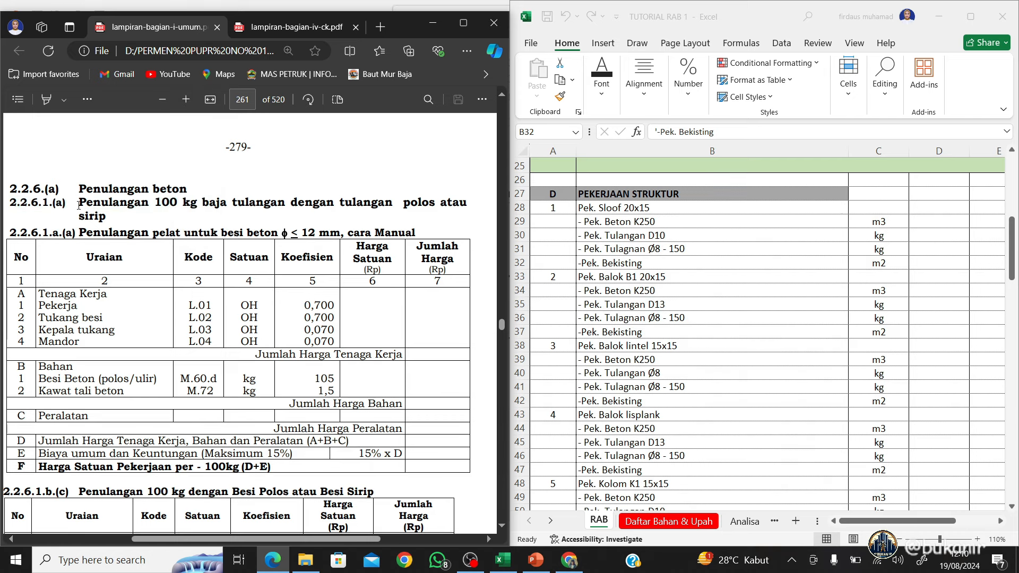
pyautogui.moveTo(79, 205); pyautogui.dragTo(121, 219)
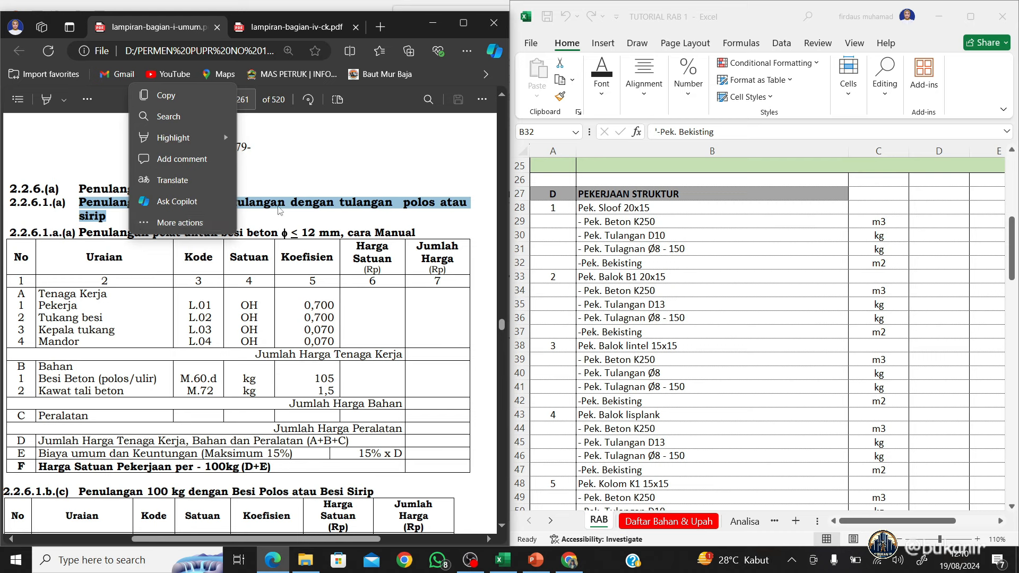
pyautogui.click(348, 429)
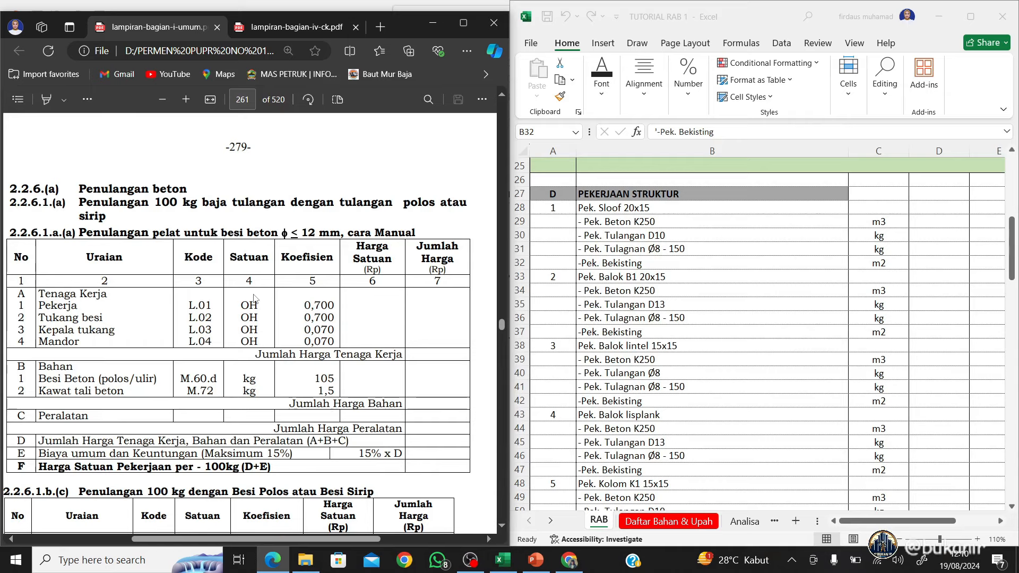
# Compare the PDF's reinforcement tables 2.2.6.1.a.(a) through 2.2.6.1.e.(a), then return to table 2.2.6.1.b.(c)
pyautogui.scroll(-6, 254, 296)
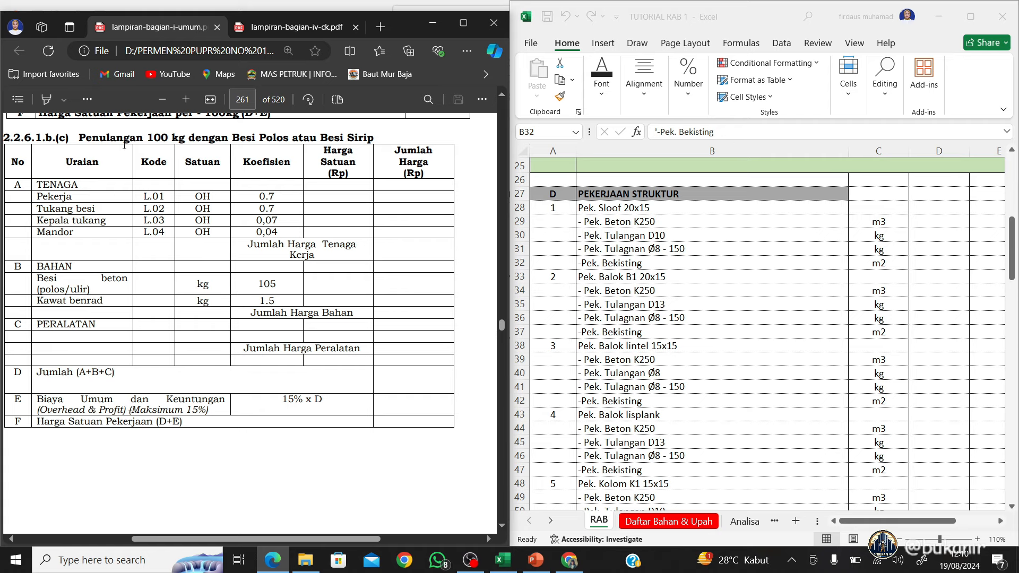
pyautogui.scroll(5, 119, 146)
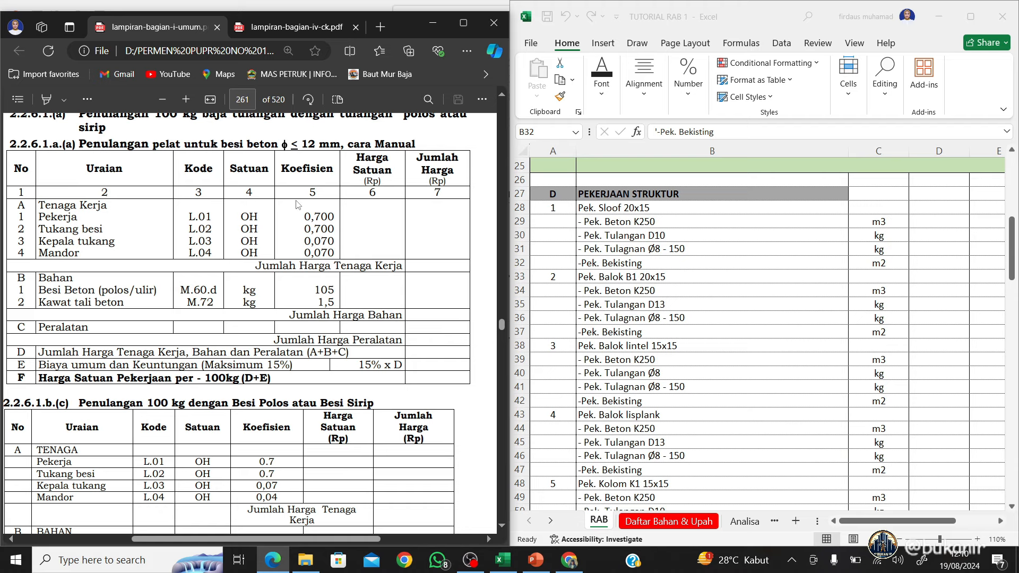
pyautogui.scroll(-3, 297, 204)
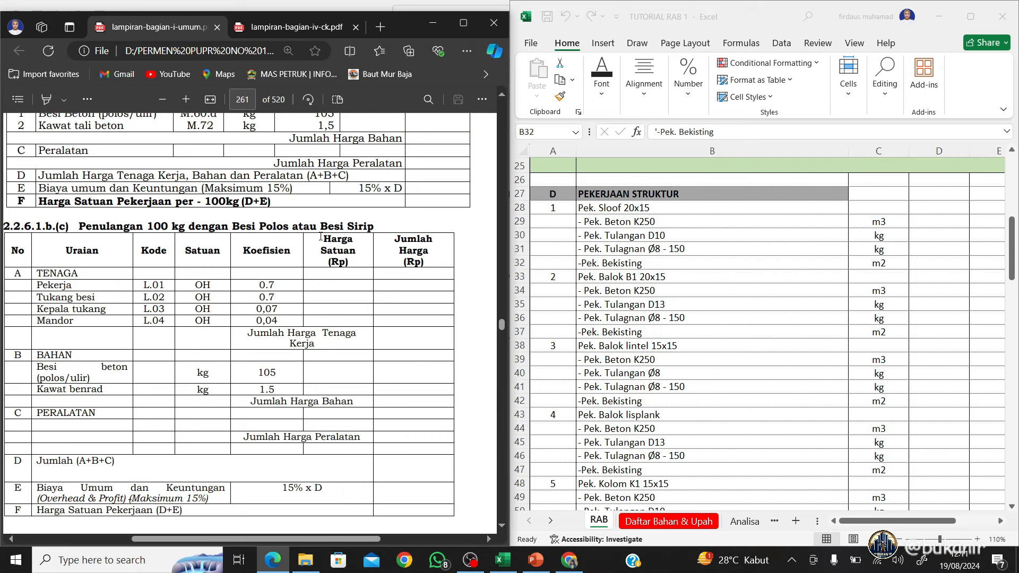
pyautogui.scroll(-2, 374, 280)
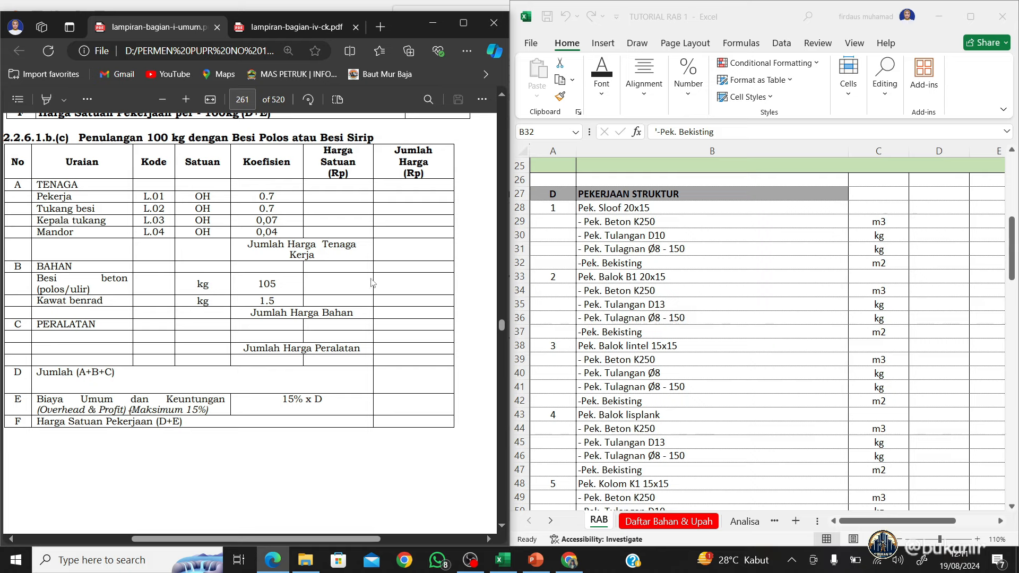
pyautogui.scroll(2, 374, 280)
pyautogui.scroll(-9, 282, 373)
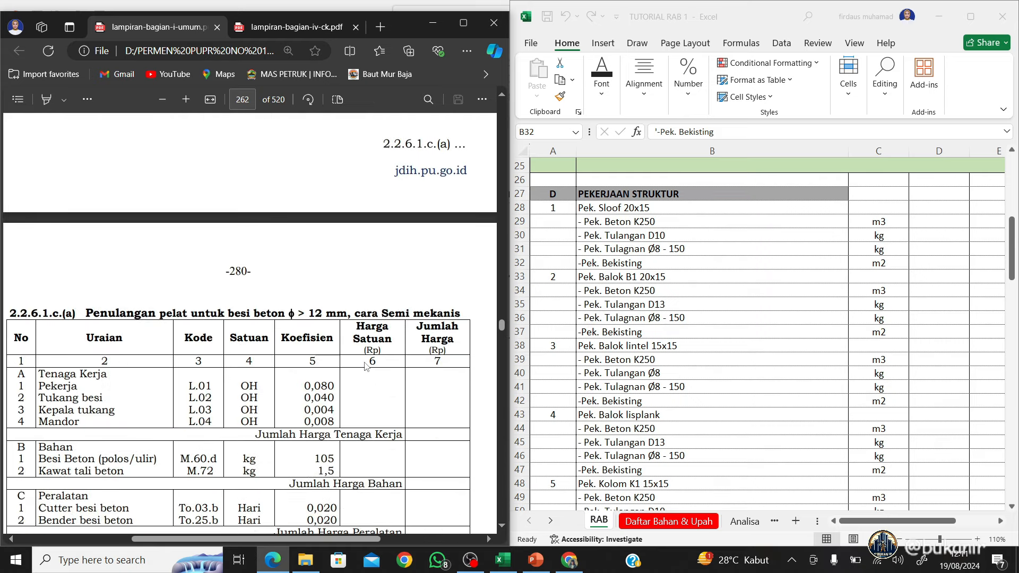
pyautogui.scroll(-6, 365, 366)
pyautogui.scroll(-2, 367, 368)
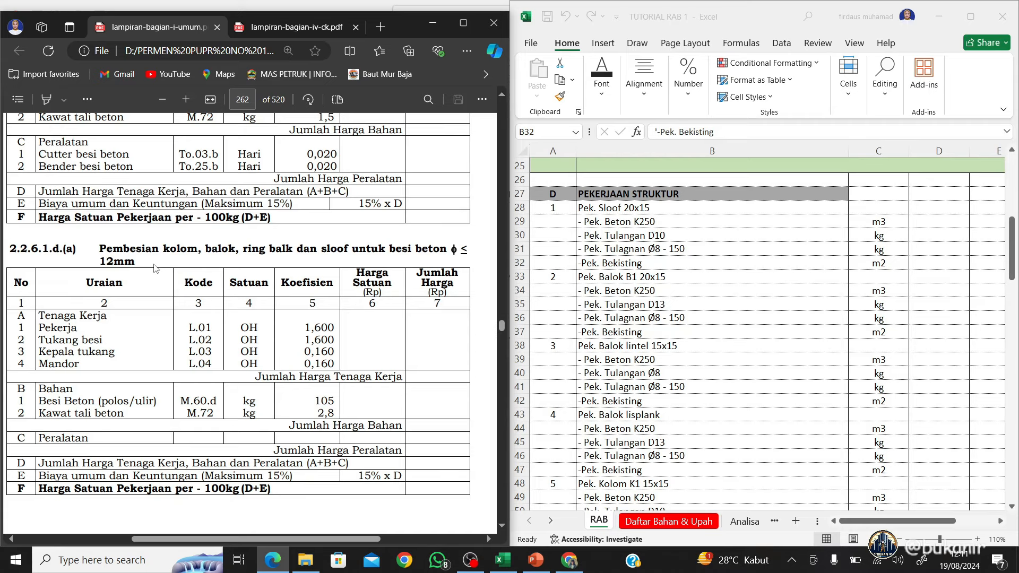
pyautogui.scroll(-10, 155, 268)
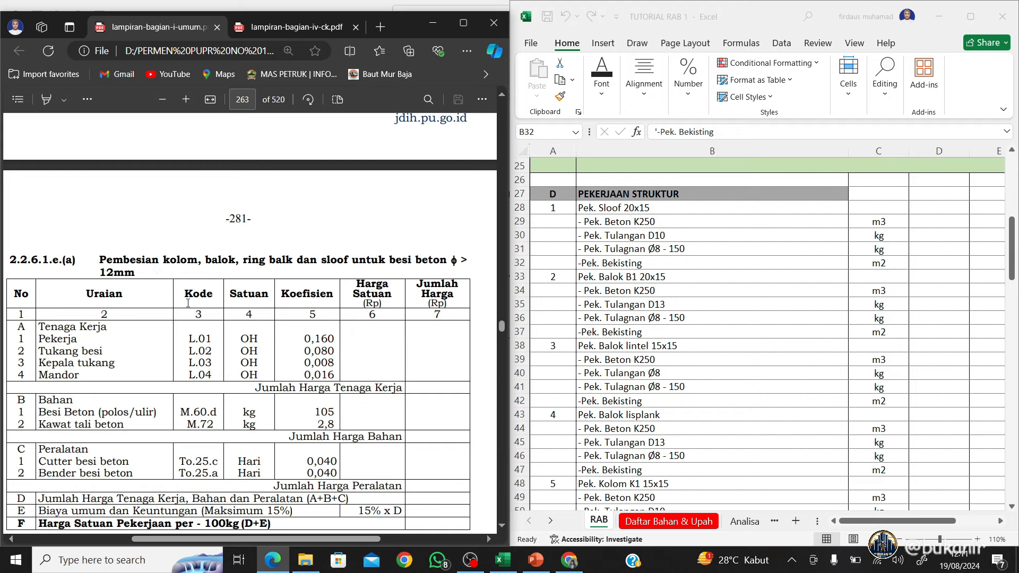
pyautogui.scroll(10, 245, 333)
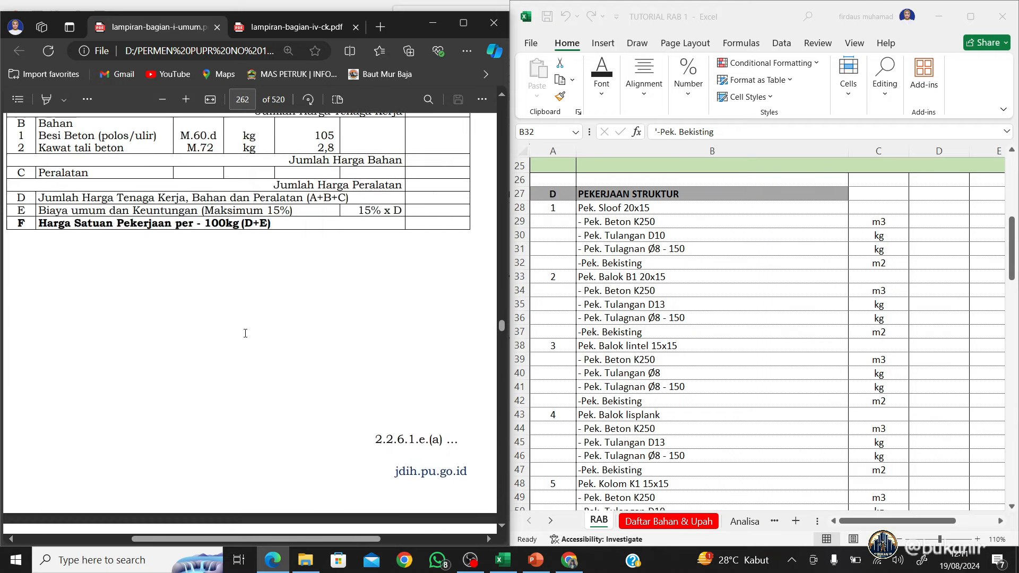
pyautogui.scroll(-2, 245, 337)
pyautogui.scroll(8, 246, 337)
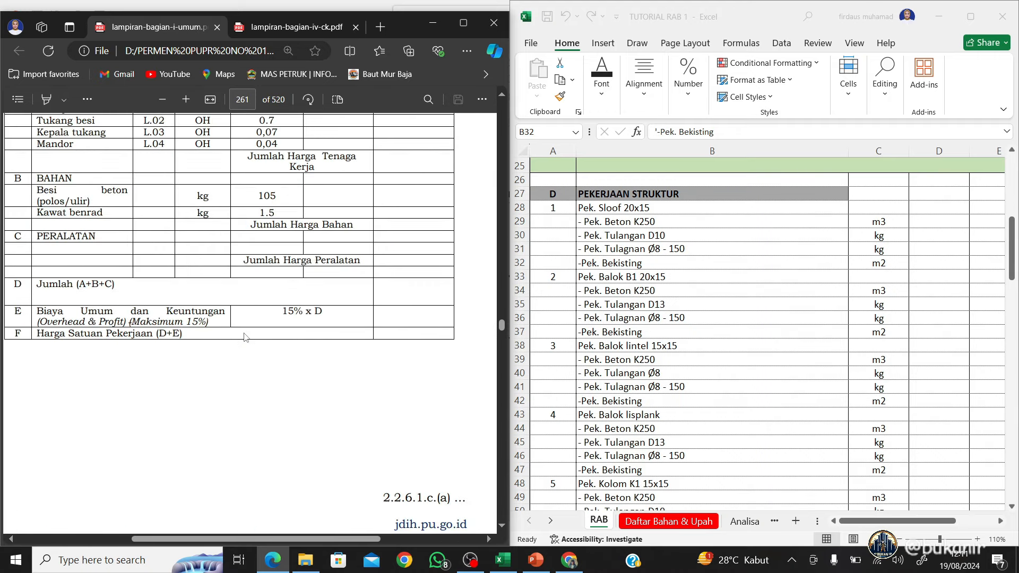
pyautogui.scroll(-2, 246, 338)
# Title the D.1.3. block in B224 of the Analisa sheet "Penulangan 100kg dengan besi Polos atau besi Sirip"
pyautogui.click(745, 521)
pyautogui.write('P')
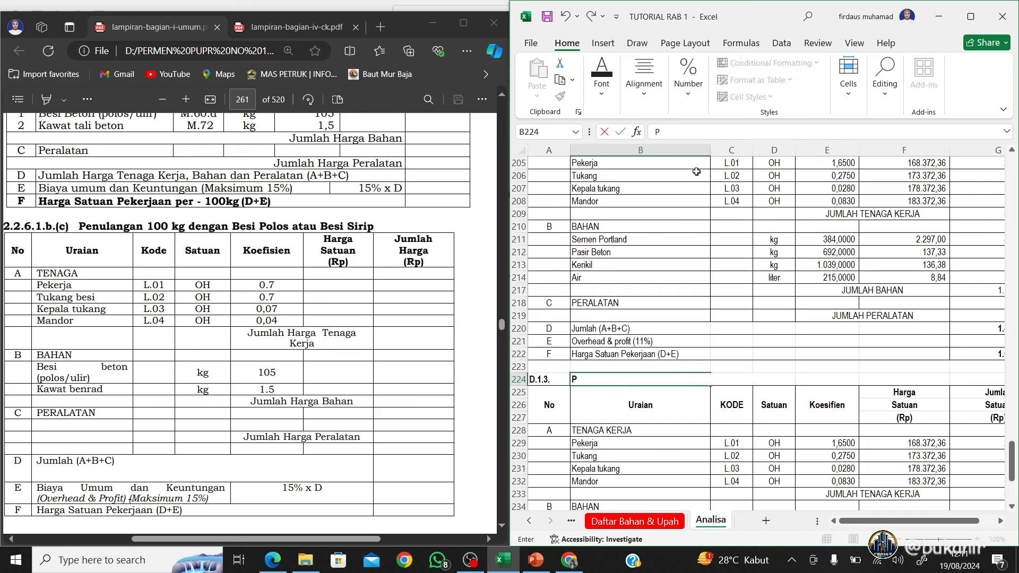
pyautogui.write('enulangan ')
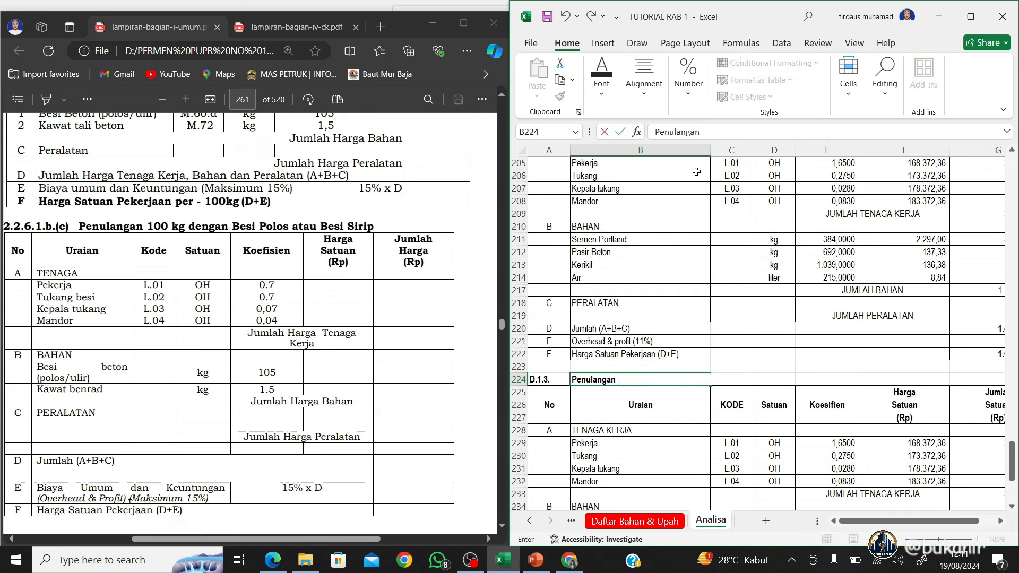
pyautogui.write('100kg')
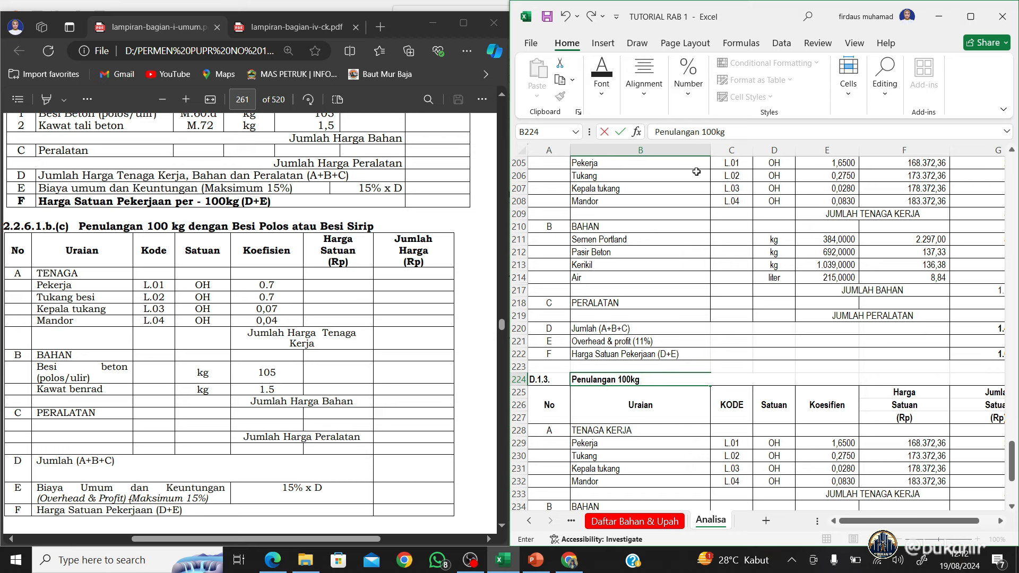
pyautogui.write(' dengan besi Polos')
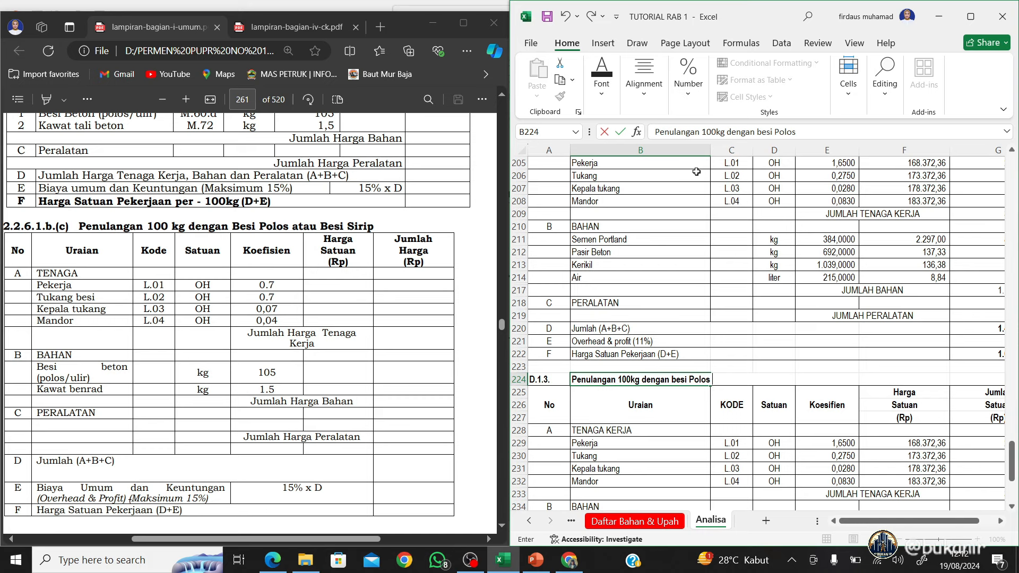
pyautogui.write(' atau besi S')
pyautogui.write('irip')
pyautogui.press('Return')
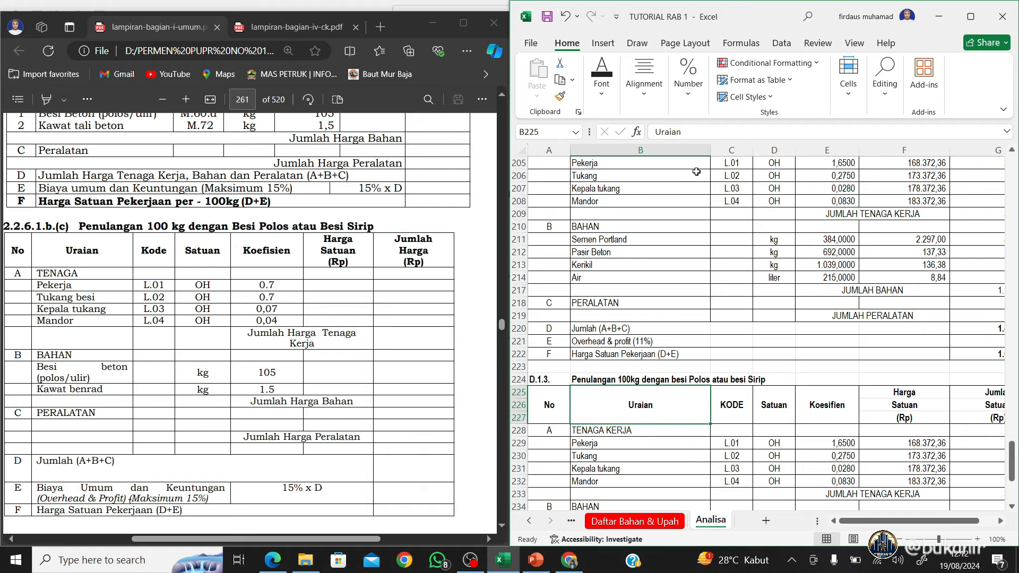
# Set the D.1.3. labour coefficients for Pekerja in E229 and Tukang in E230 to 0,7 each
pyautogui.press('Down')
pyautogui.press('Down')
pyautogui.press('Down')
pyautogui.press('Down')
pyautogui.press('Down')
pyautogui.press('Down')
pyautogui.press('Down')
pyautogui.press('Down')
pyautogui.press('Down')
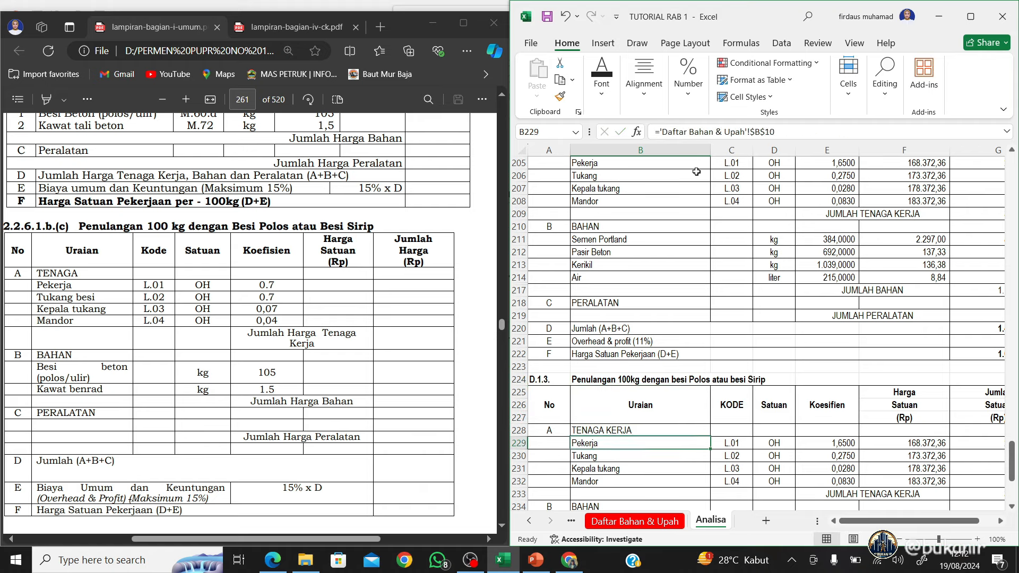
pyautogui.press('Up')
pyautogui.press('Up')
pyautogui.press('Up')
pyautogui.press('Up')
pyautogui.press('Up')
pyautogui.press('Up')
pyautogui.press('Up')
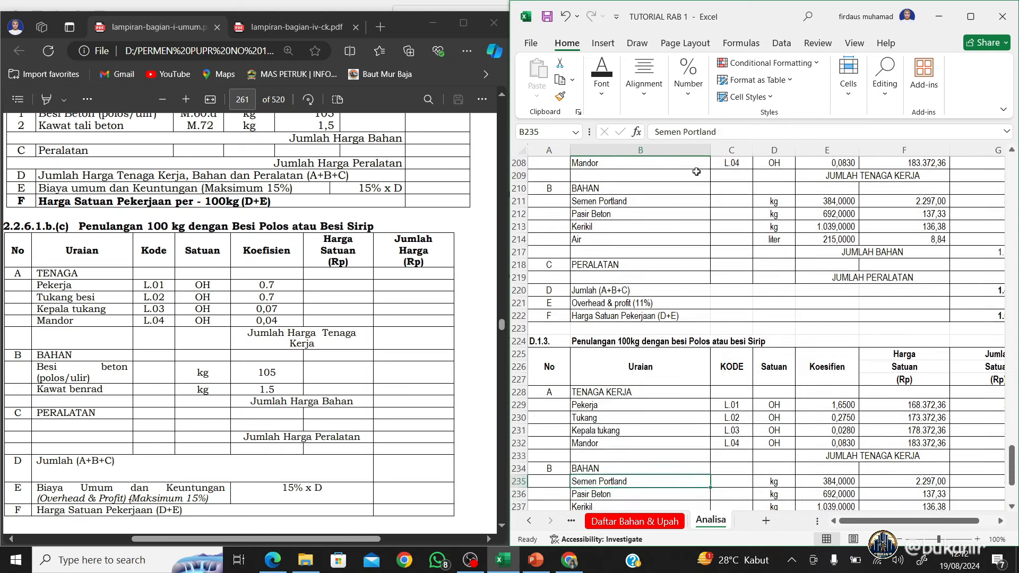
pyautogui.press('Right')
pyautogui.press('Right')
pyautogui.press('Right')
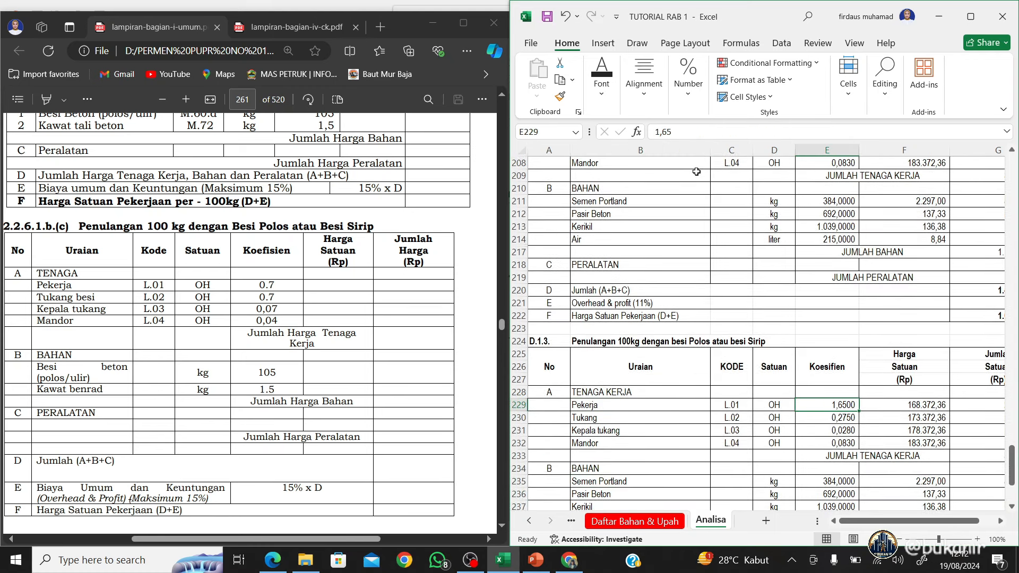
pyautogui.write('0,7')
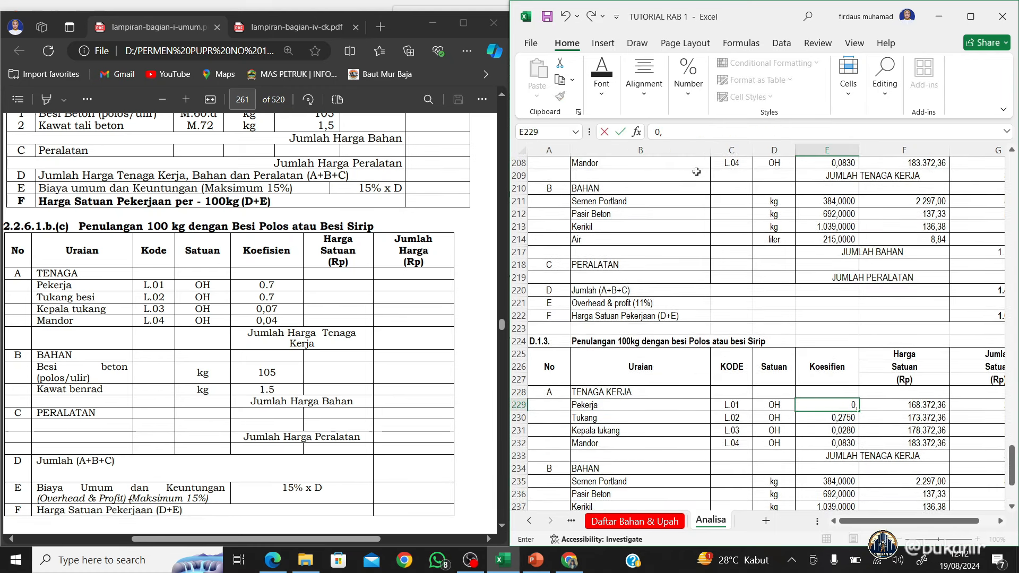
pyautogui.press('Return')
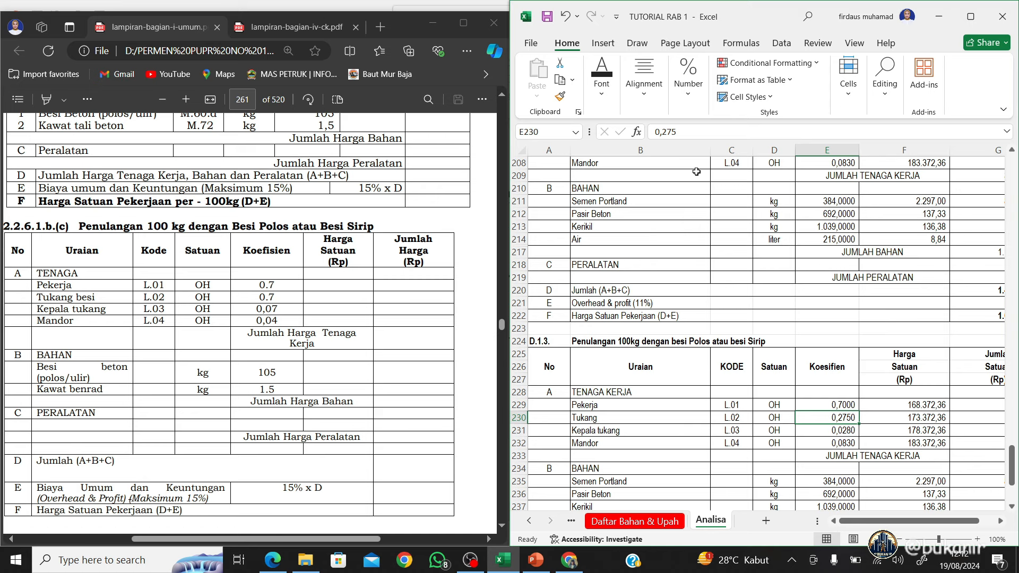
pyautogui.write('0,')
pyautogui.press('Return')
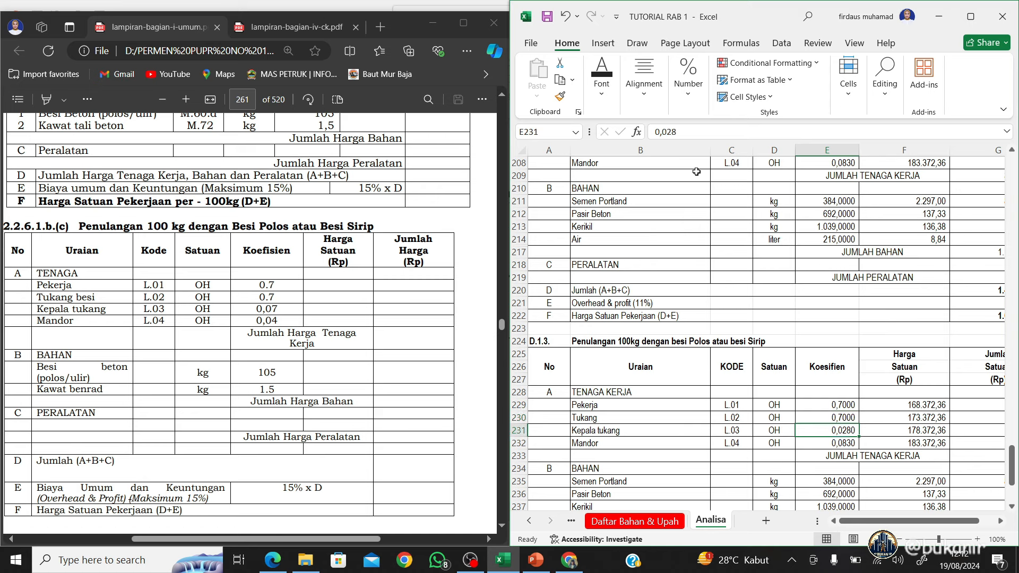
# Set the D.1.3. coefficients for Kepala tukang to 0,07 in E231 and Mandor to 0,04 in E232
pyautogui.write('0,07')
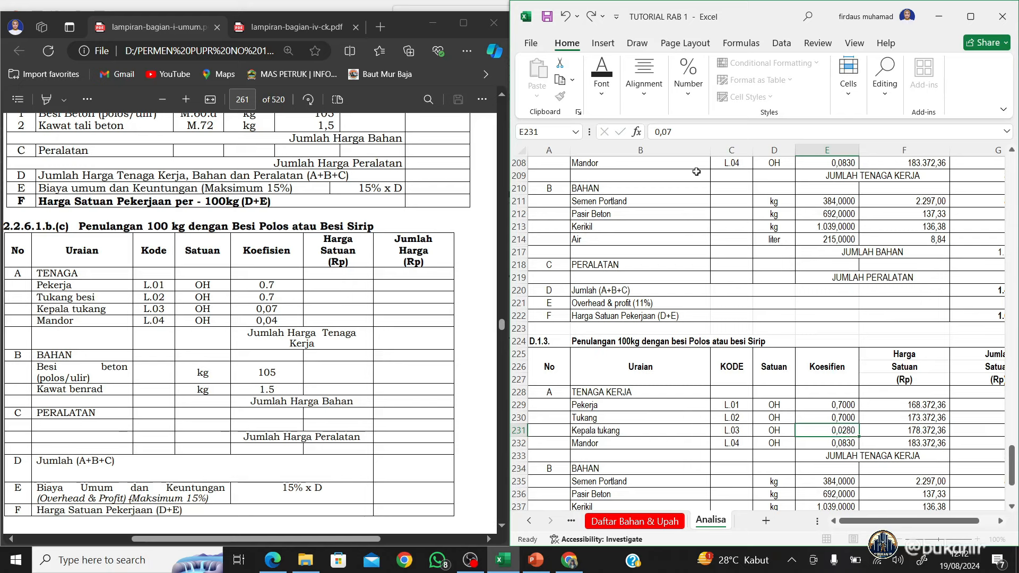
pyautogui.press('Return')
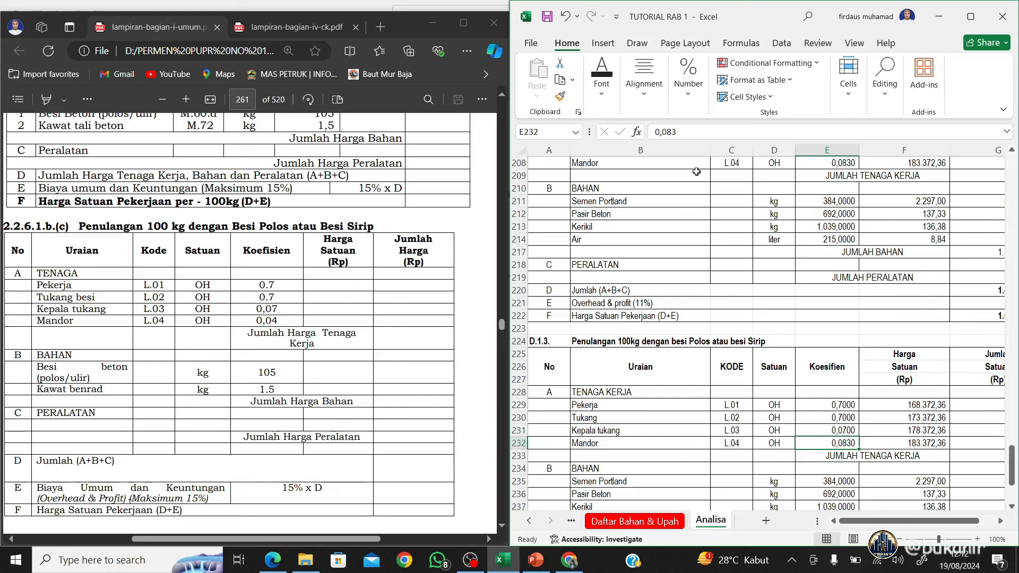
pyautogui.write('0,')
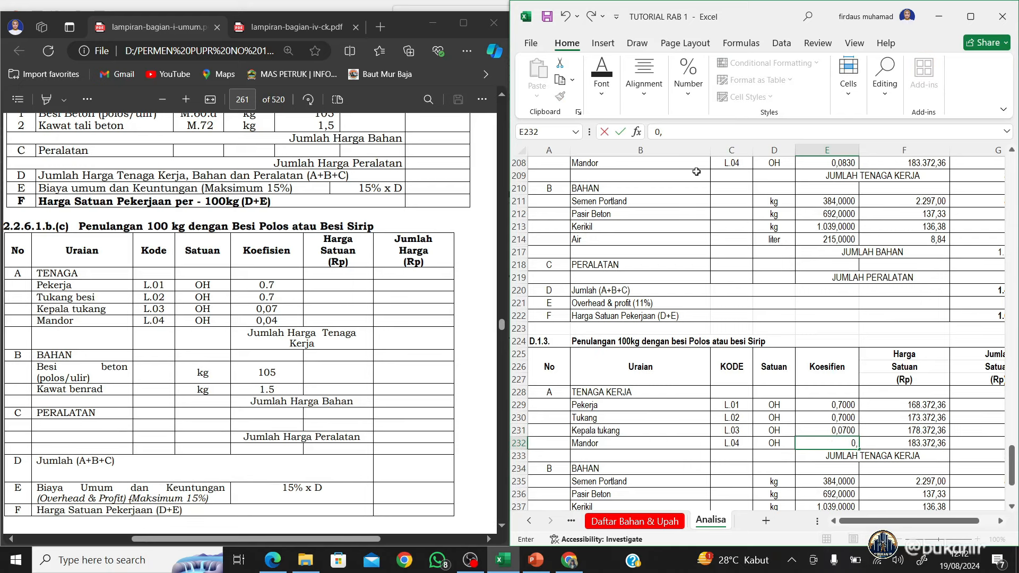
pyautogui.write('04')
pyautogui.press('Return')
# Replace the first BAHAN item of D.1.3. in B235 with "Besi polos / strip"
pyautogui.press('Right')
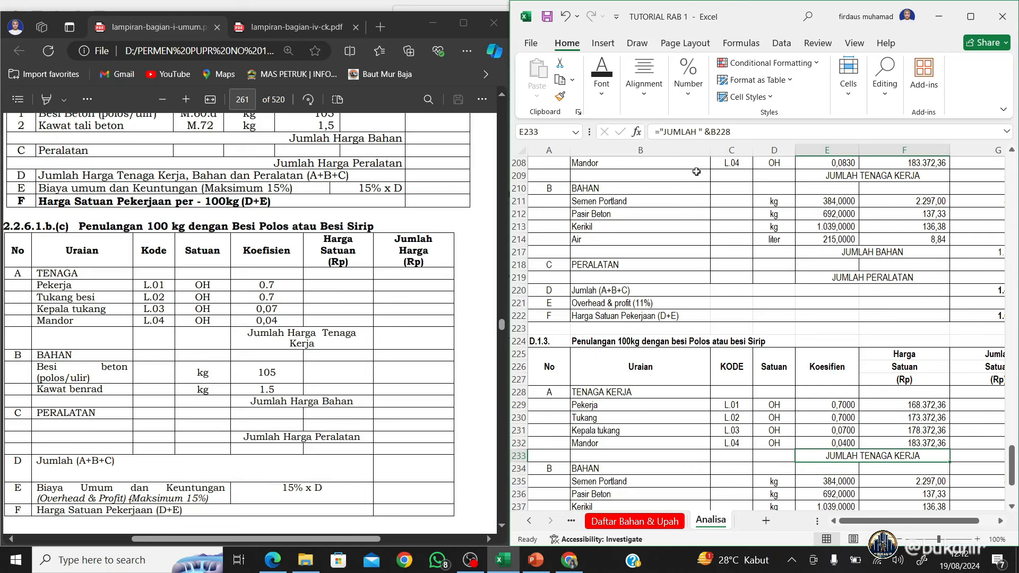
pyautogui.press('Left')
pyautogui.press('Left')
pyautogui.press('Left')
pyautogui.press('Left')
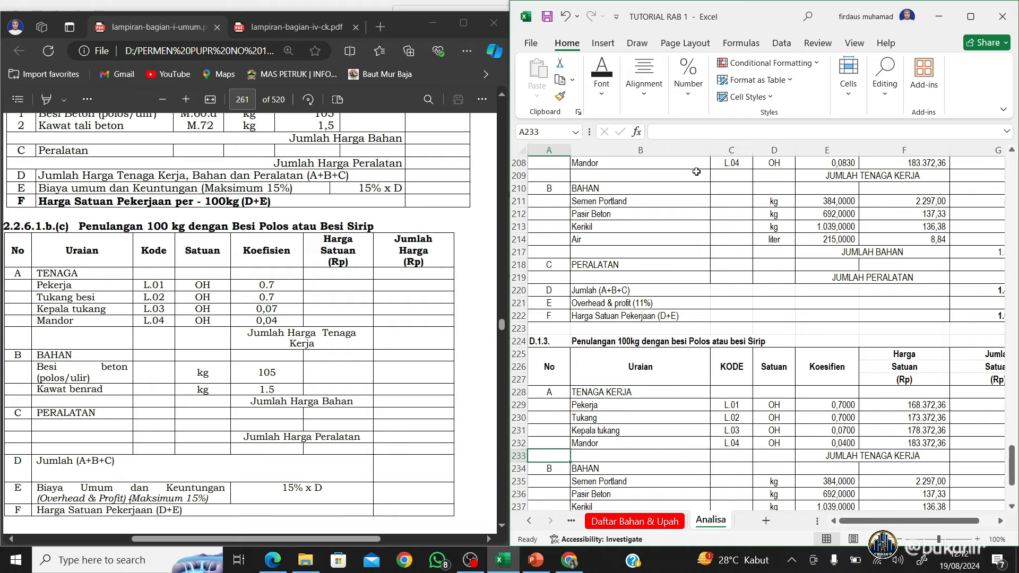
pyautogui.press('Down')
pyautogui.press('Down')
pyautogui.press('Down')
pyautogui.press('Down')
pyautogui.press('Down')
pyautogui.press('Down')
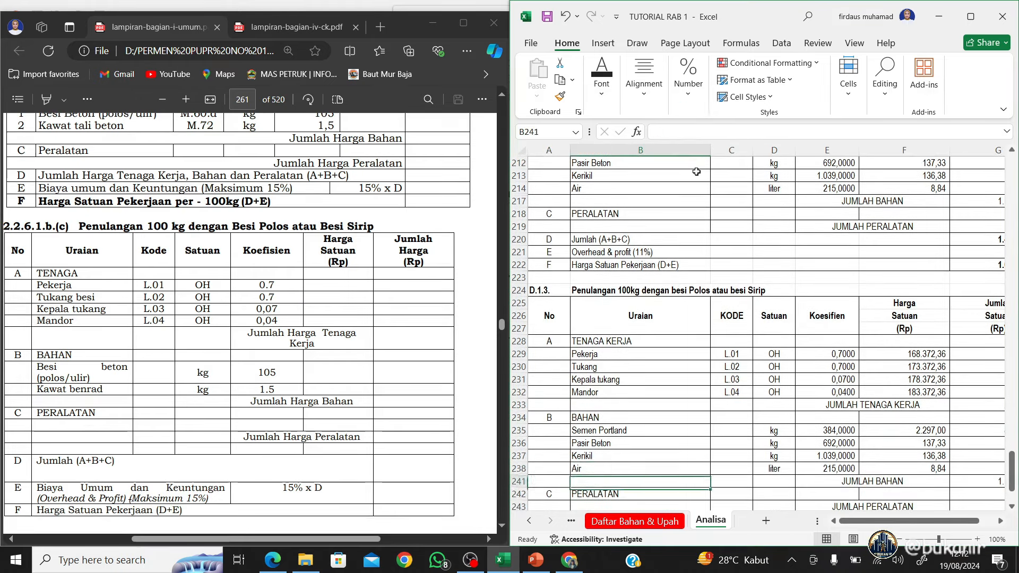
pyautogui.press('Up')
pyautogui.press('Up')
pyautogui.press('Up')
pyautogui.press('Up')
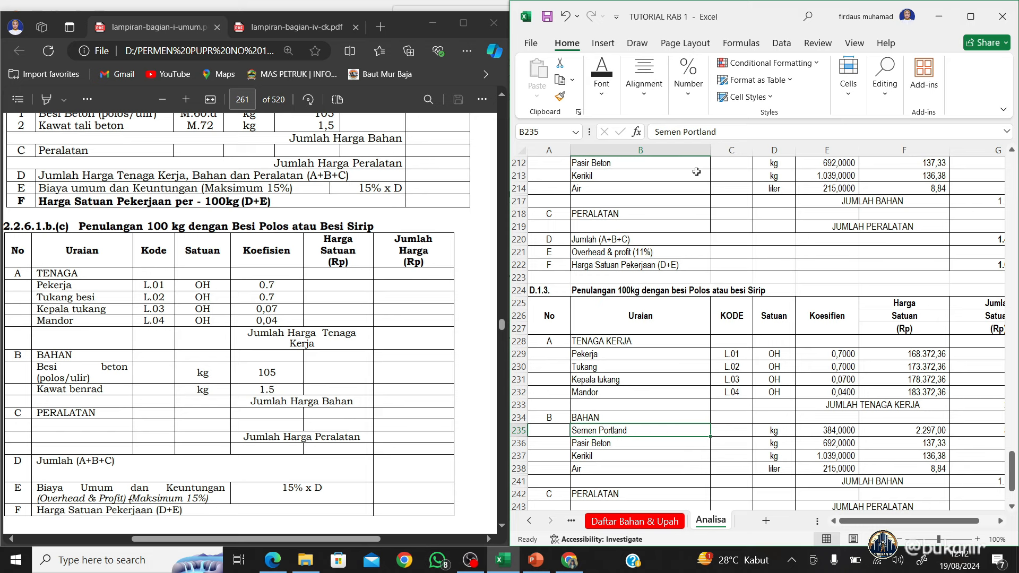
pyautogui.write('Besi [')
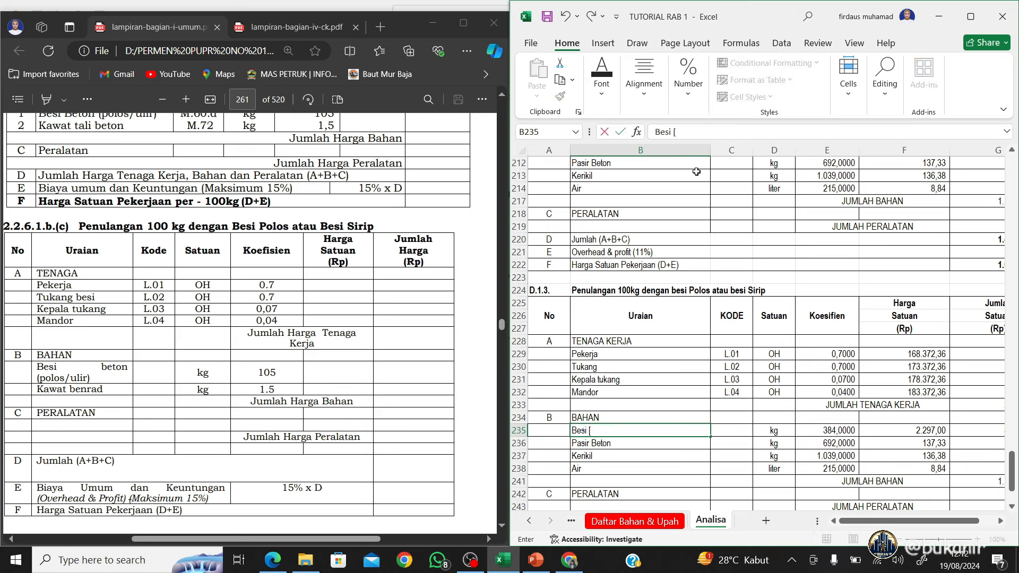
pyautogui.press('BackSpace')
pyautogui.write('polos / strip')
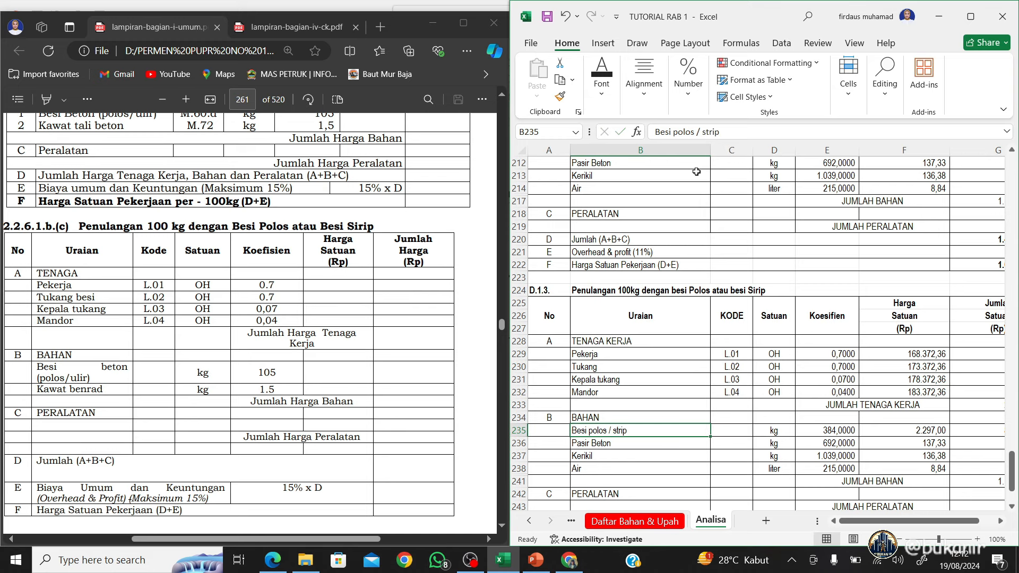
# Set the Besi polos / strip coefficient in E235 to 105
pyautogui.press('Tab')
pyautogui.press('Tab')
pyautogui.press('Tab')
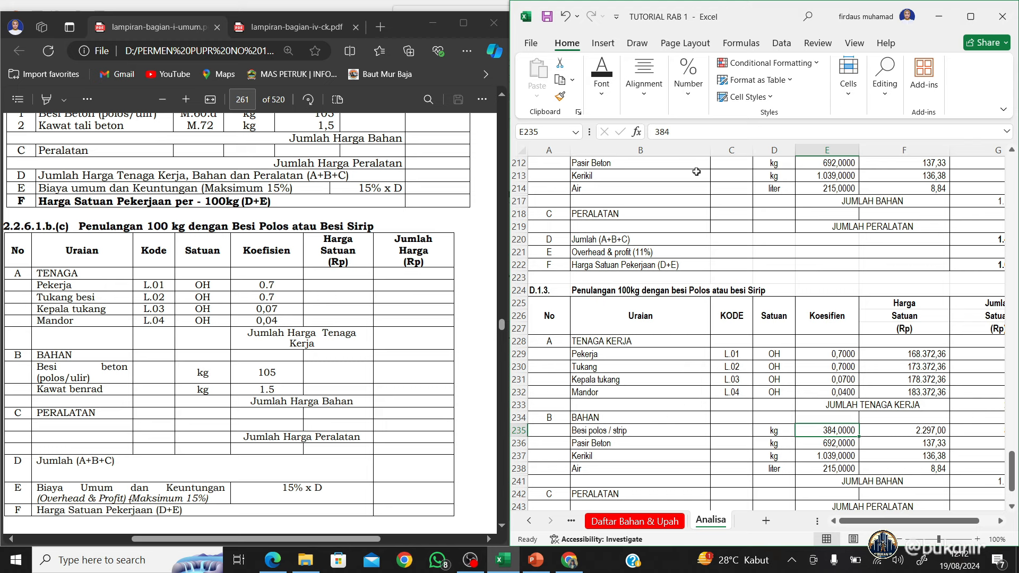
pyautogui.write('105')
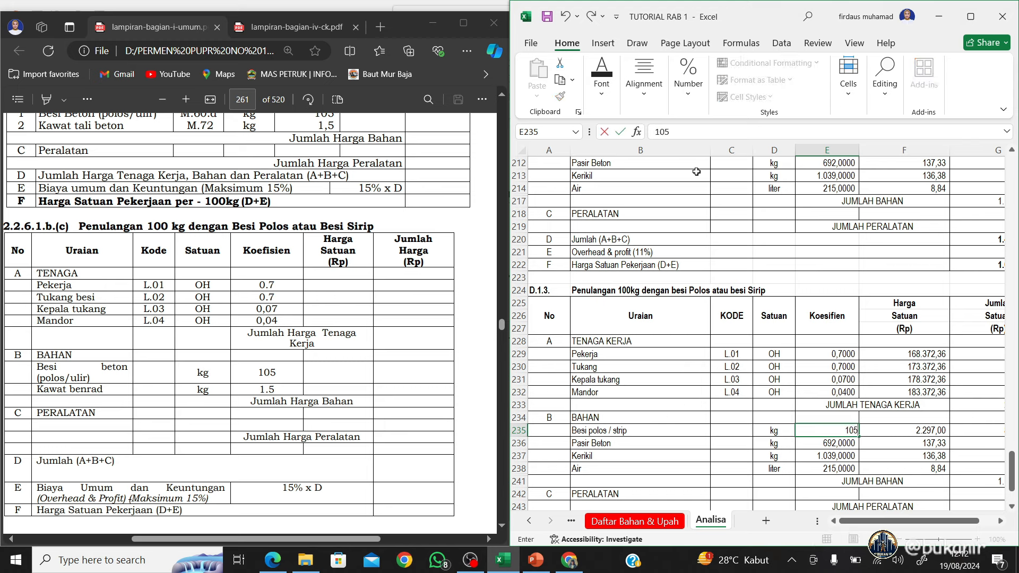
pyautogui.press('Return')
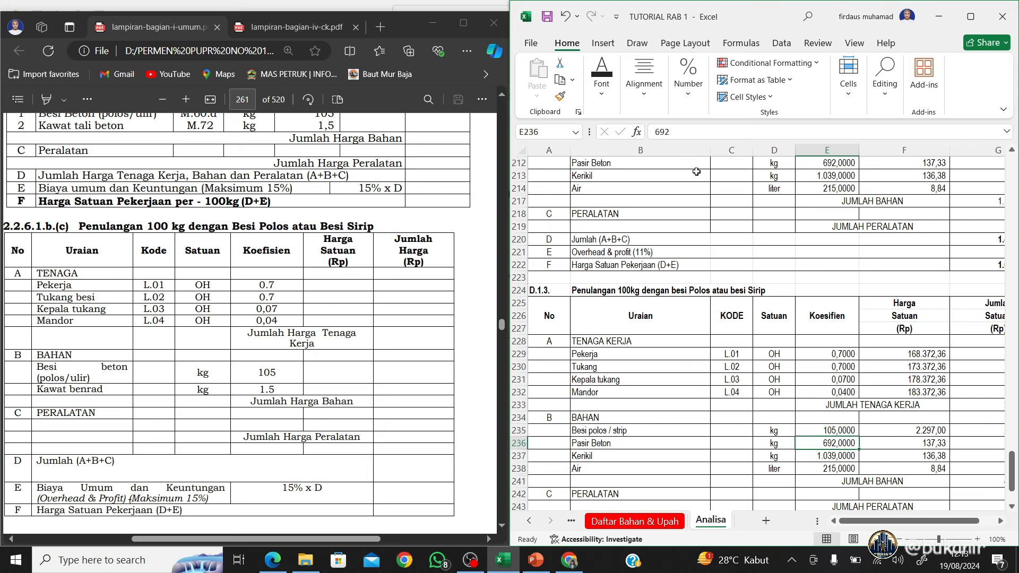
# Replace the second BAHAN item of D.1.3. in B236 with "Kawat benrad"
pyautogui.press('Left')
pyautogui.press('Left')
pyautogui.press('Left')
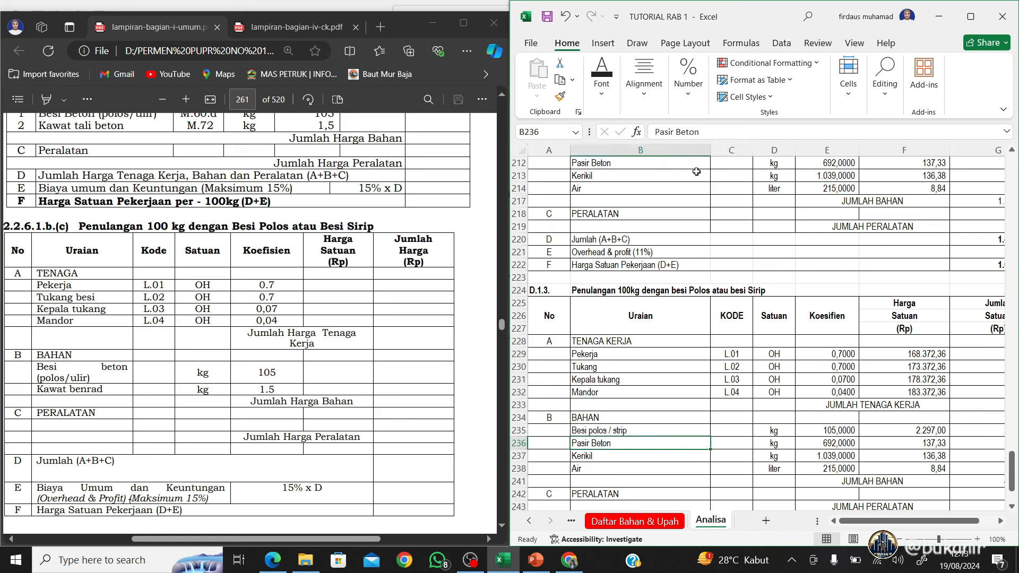
pyautogui.write('Kawat')
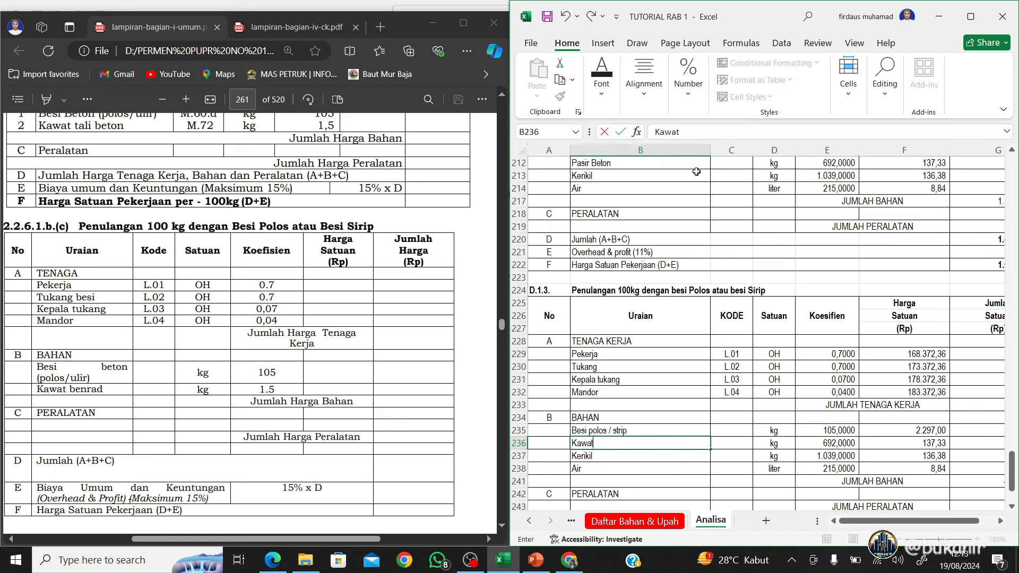
pyautogui.write(' benrad')
pyautogui.press('Return')
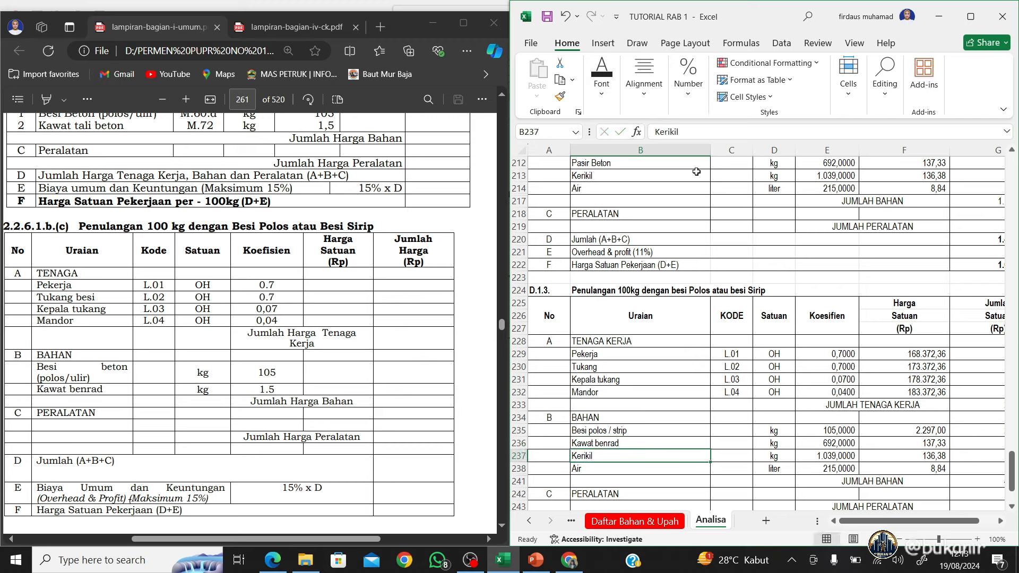
# Clear the leftover Kerikil and Air entries of D.1.3. from B237:F238
pyautogui.hotkey('shift', 'Right')
pyautogui.hotkey('shift', 'Right')
pyautogui.hotkey('shift', 'Right')
pyautogui.hotkey('shift', 'Right')
pyautogui.hotkey('shift', 'Down')
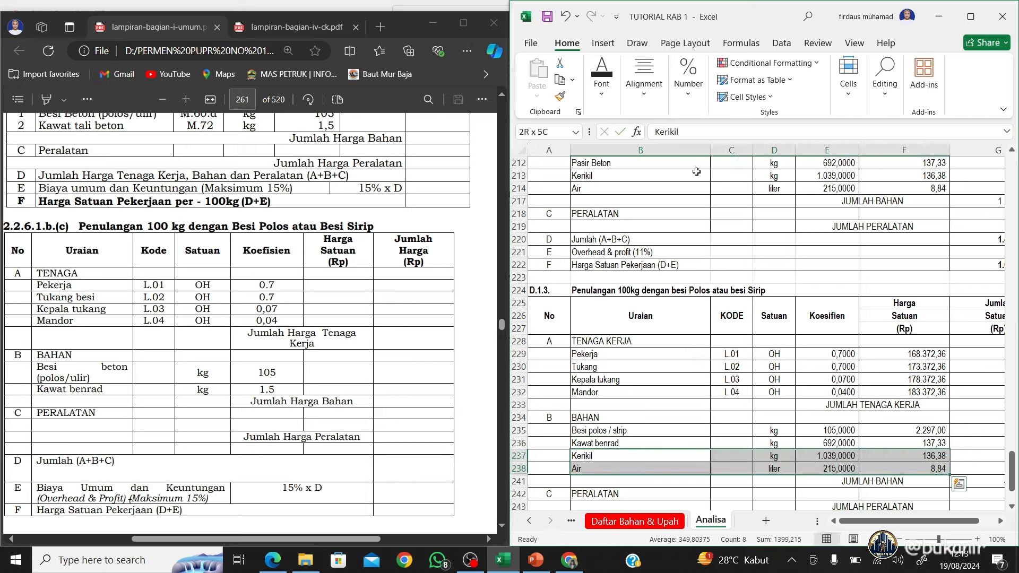
pyautogui.press('Delete')
# Set the Kawat benrad coefficient in E236 to 1,5
pyautogui.press('Up')
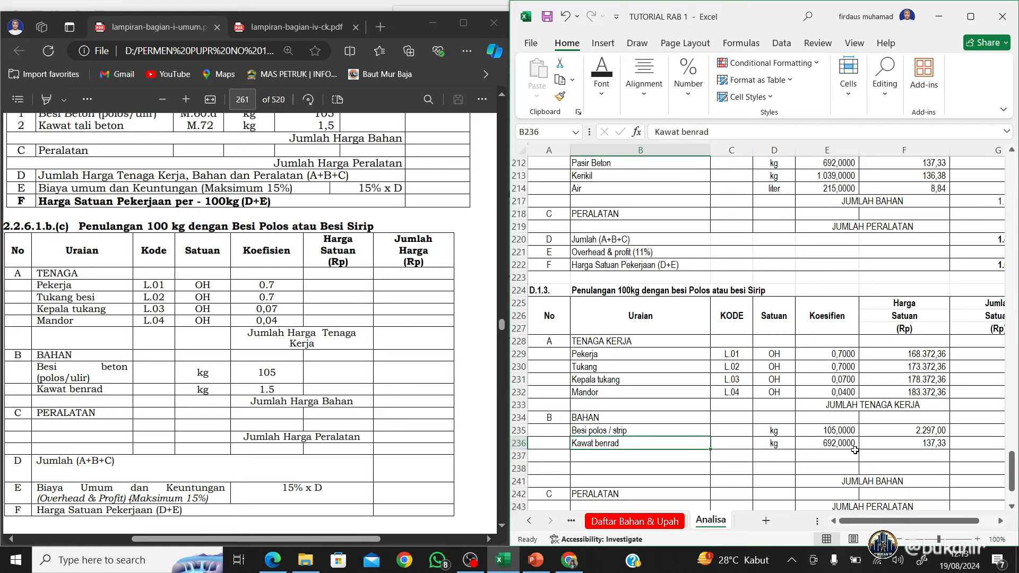
pyautogui.click(839, 444)
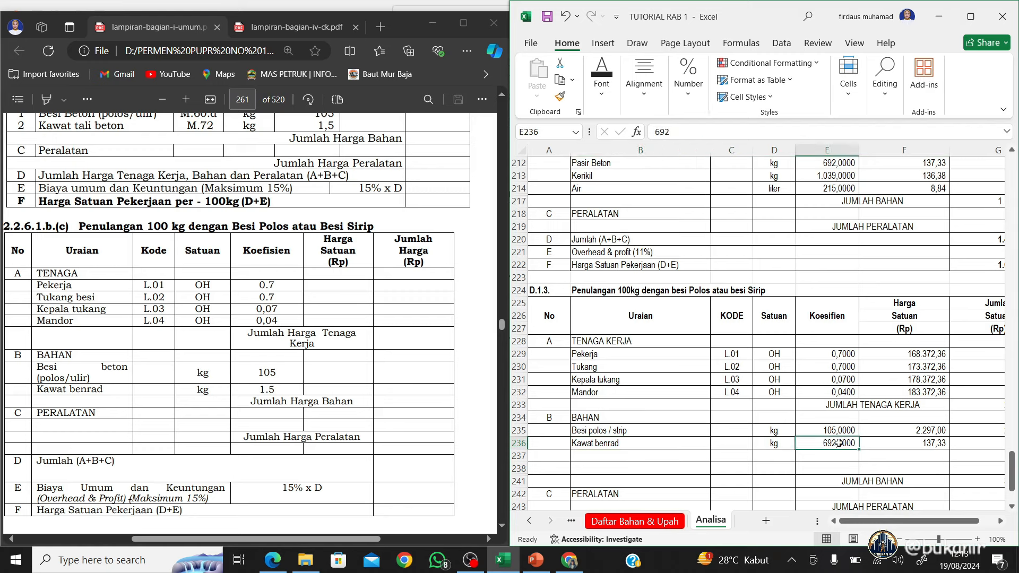
pyautogui.write('1,5')
pyautogui.press('Return')
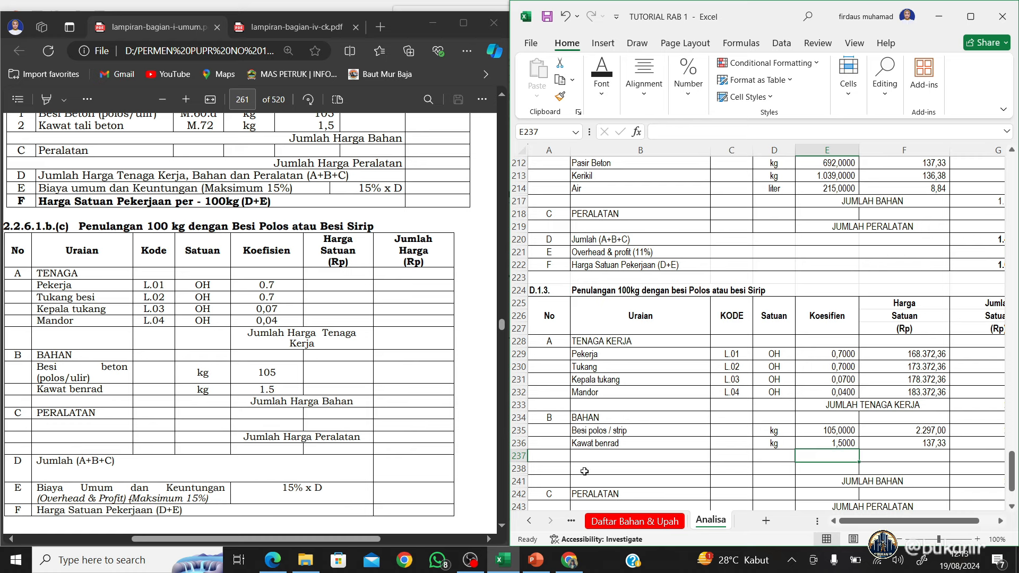
# Hide the empty rows 237 and 238 of the D.1.3. BAHAN section
pyautogui.moveTo(519, 456); pyautogui.dragTo(518, 470)
pyautogui.rightClick(531, 456)
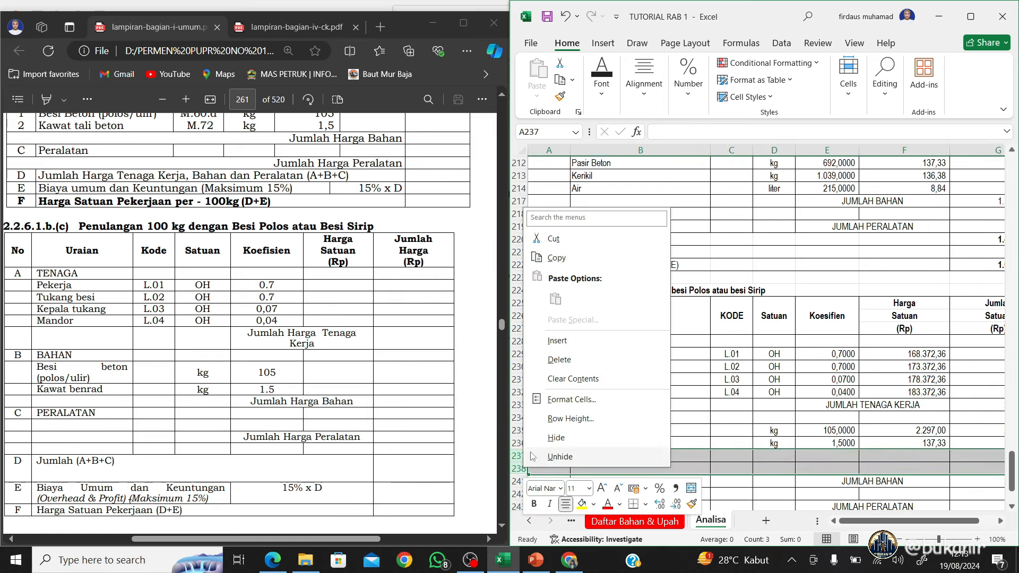
pyautogui.click(556, 438)
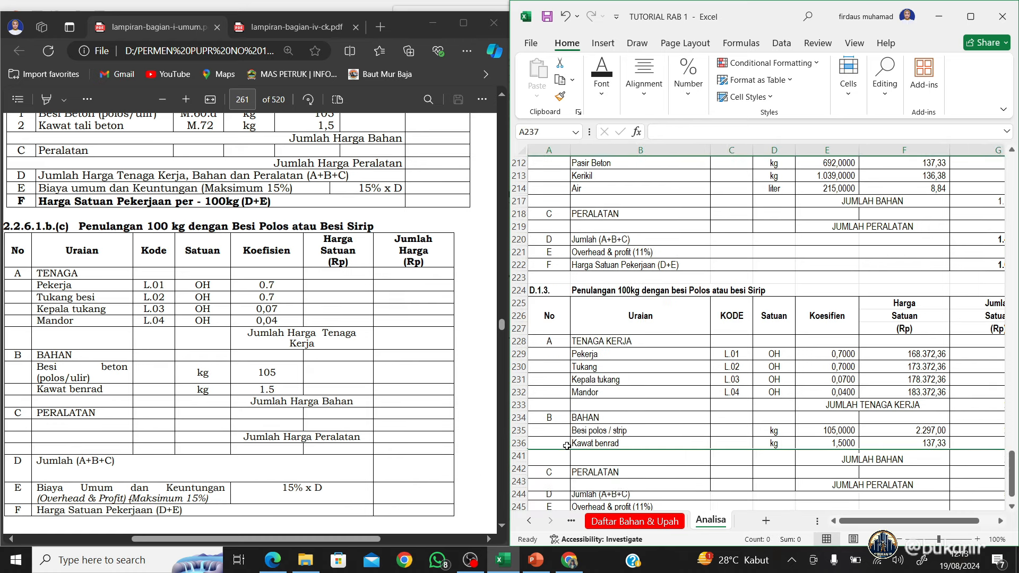
# Link the Besi polos / strip unit price in F235 to the Besi Beton (ulir/polos) price, F76 of the Daftar Bahan & Upah sheet
pyautogui.click(663, 432)
pyautogui.press('Right')
pyautogui.press('Right')
pyautogui.press('Right')
pyautogui.press('Right')
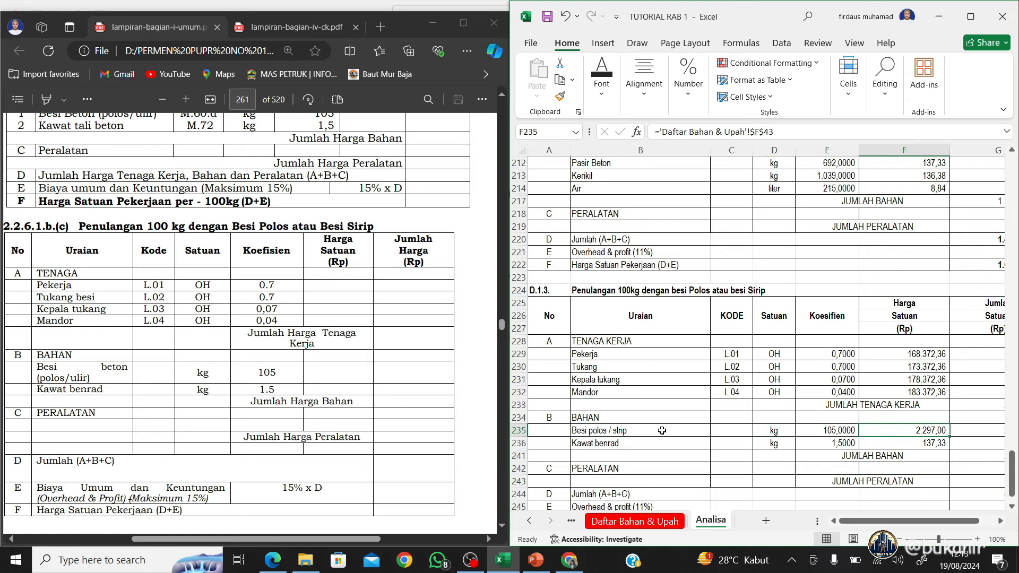
pyautogui.press('Right')
pyautogui.write('=')
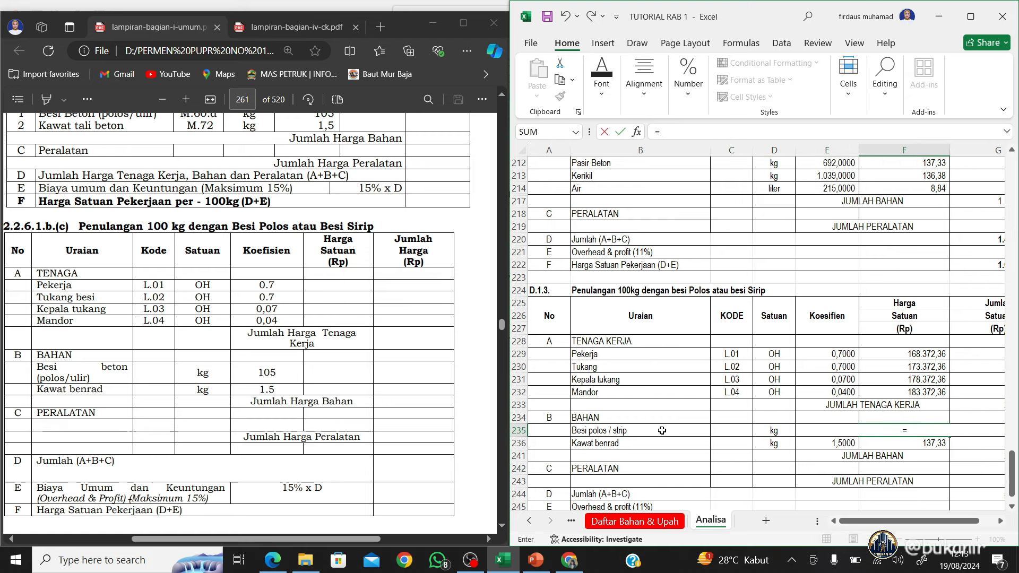
pyautogui.click(647, 527)
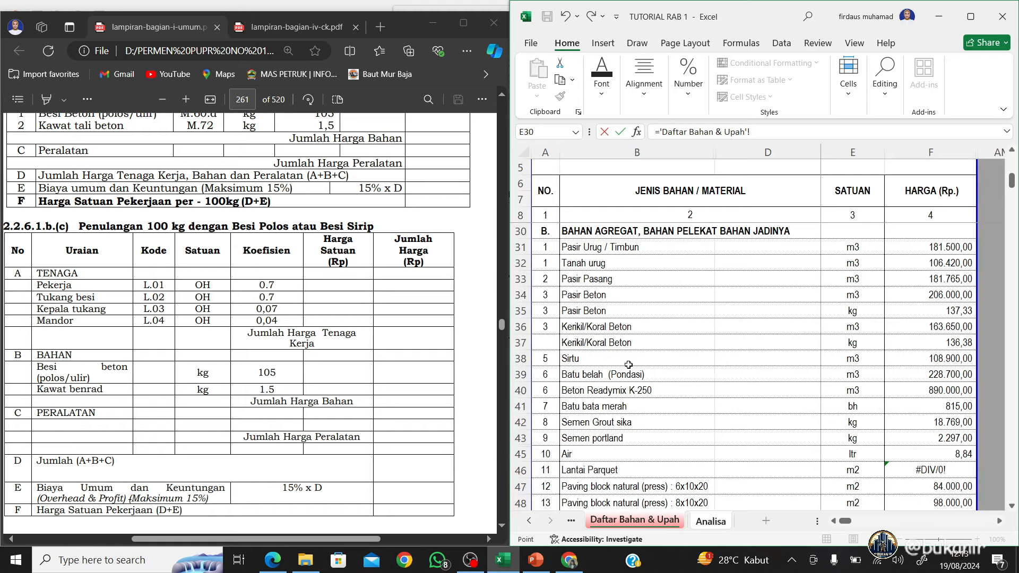
pyautogui.scroll(-4, 628, 380)
pyautogui.scroll(-4, 629, 381)
pyautogui.click(646, 436)
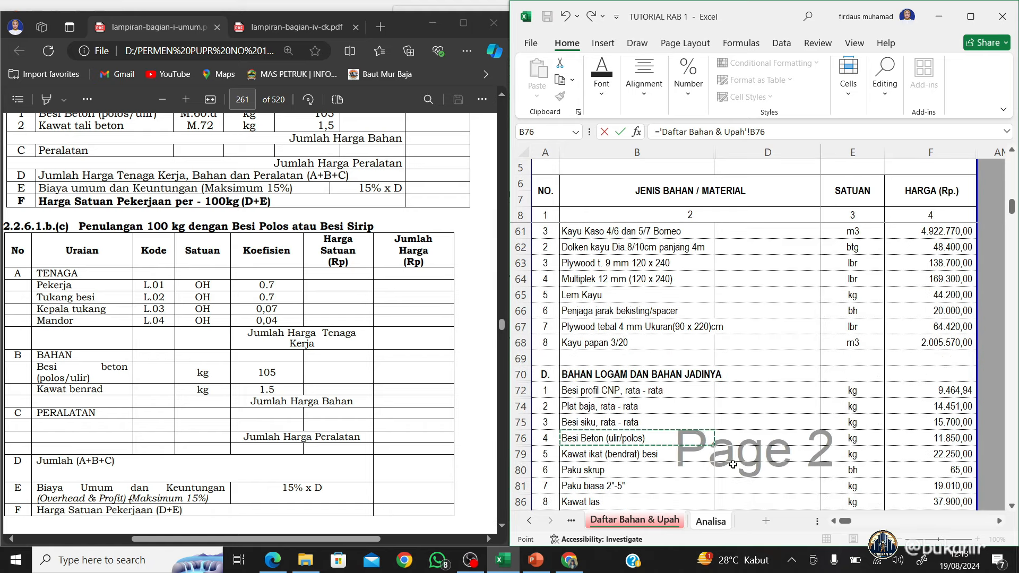
pyautogui.scroll(-1, 715, 428)
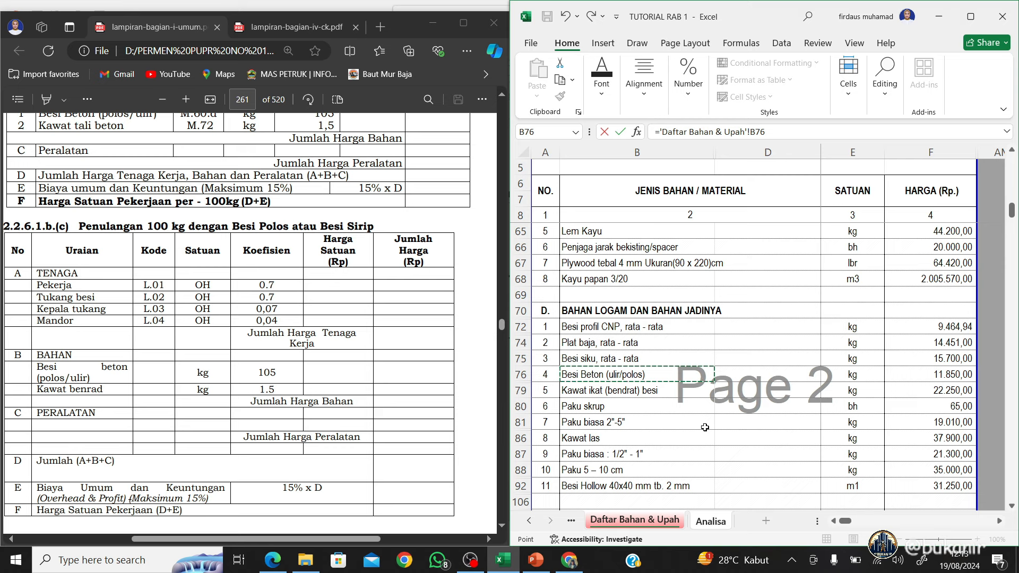
pyautogui.press('Right')
pyautogui.press('Right')
pyautogui.press('Right')
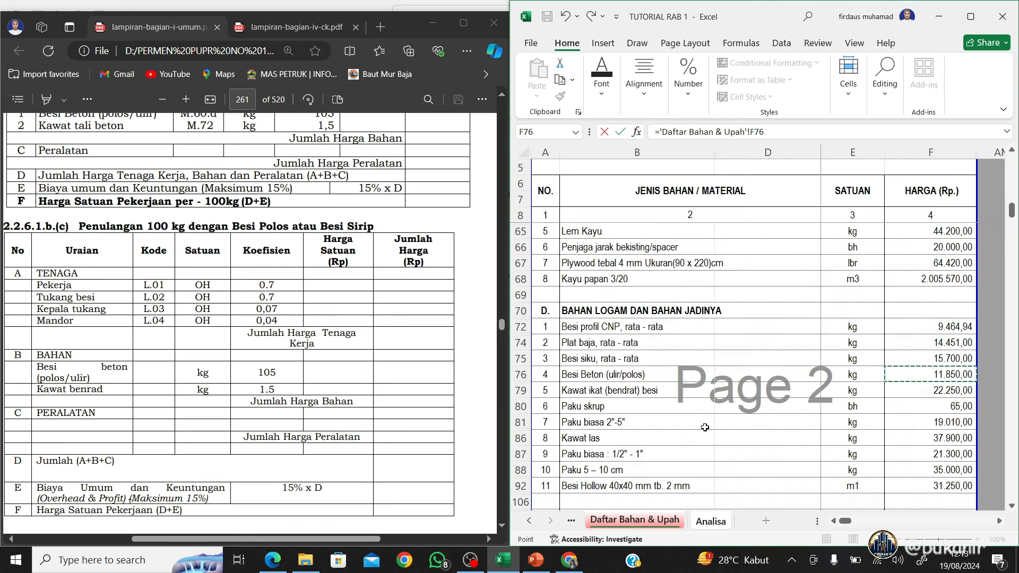
pyautogui.press('Return')
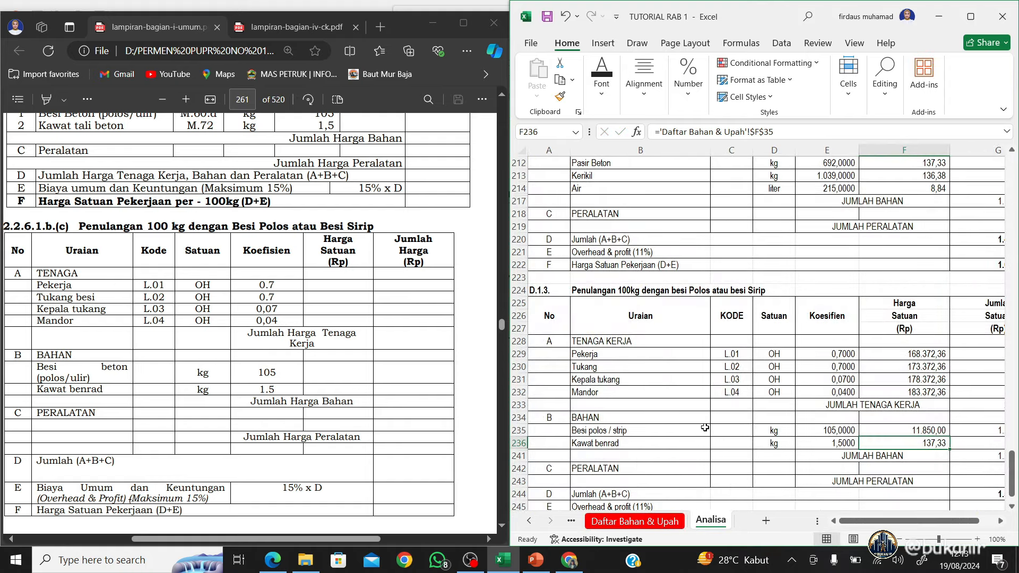
# Link the Kawat benrad unit price in F236 to the Kawat ikat (bendrat) besi price, F79 of the Daftar Bahan & Upah sheet
pyautogui.write('=')
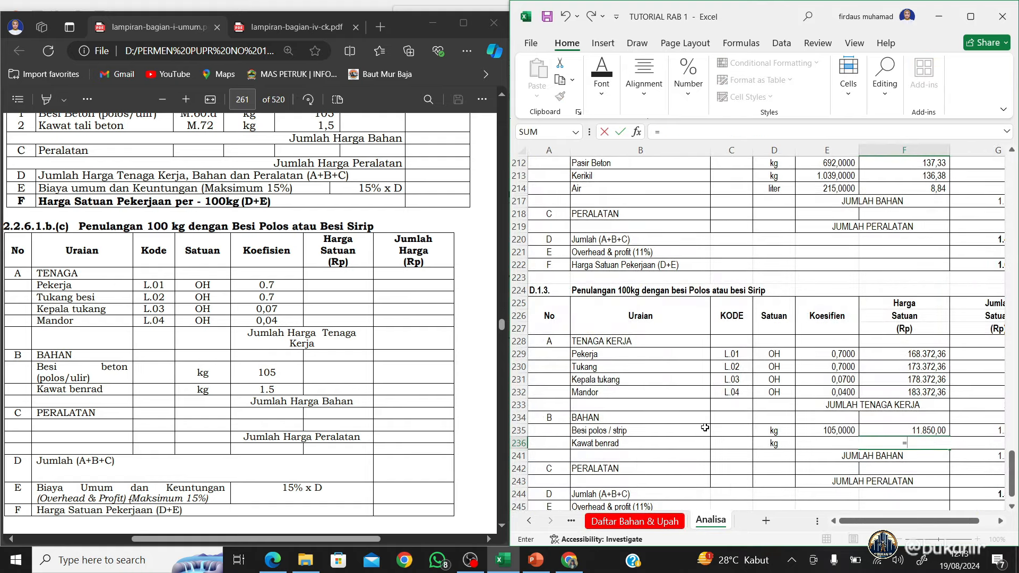
pyautogui.click(663, 520)
pyautogui.click(597, 391)
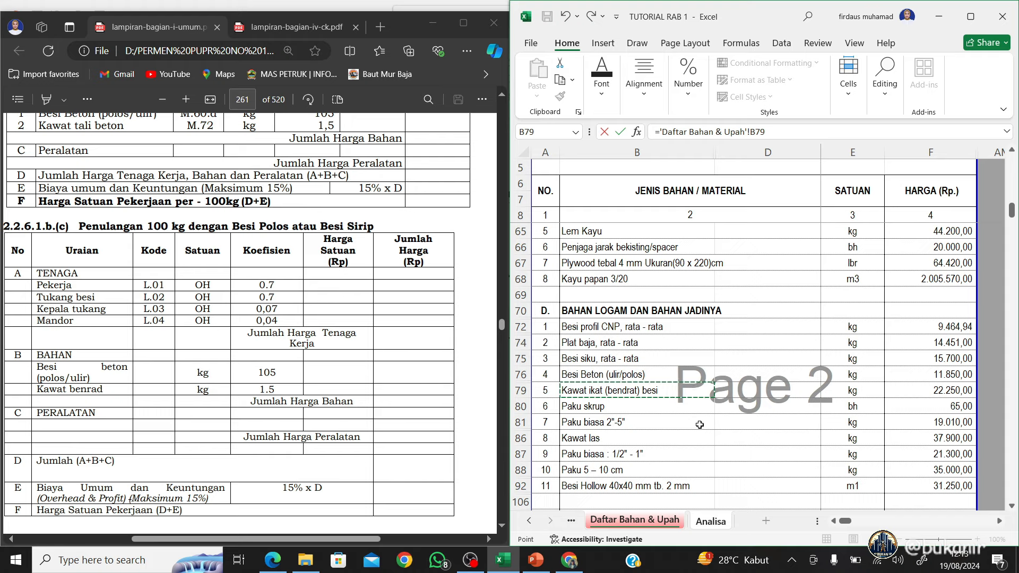
pyautogui.press('Right')
pyautogui.press('Right')
pyautogui.press('Right')
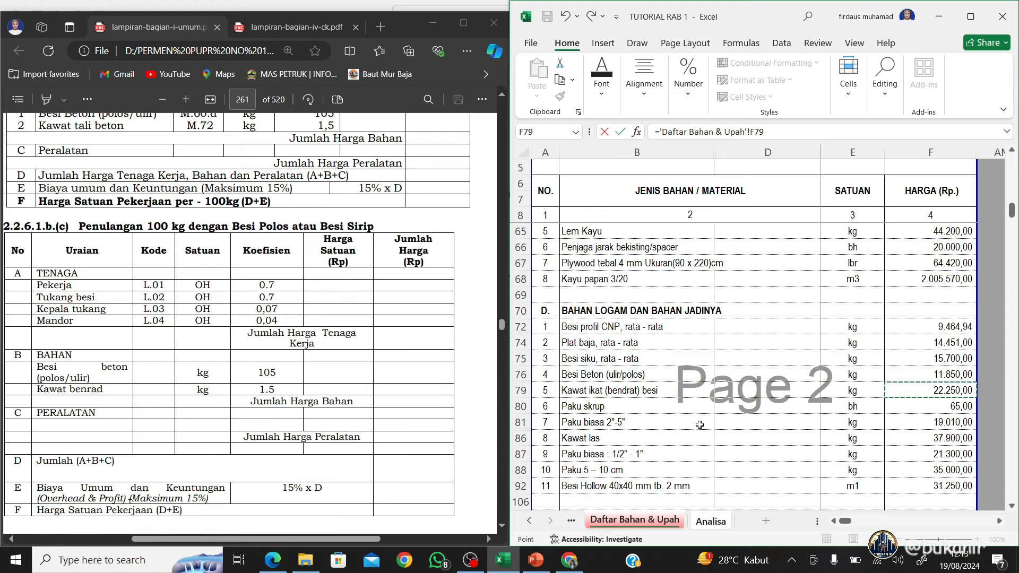
pyautogui.press('Return')
# Check the D.1.3. totals and compare them with the unit of the reinforcement items under PEKERJAAN STRUKTUR in the RAB sheet
pyautogui.press('Right')
pyautogui.press('Right')
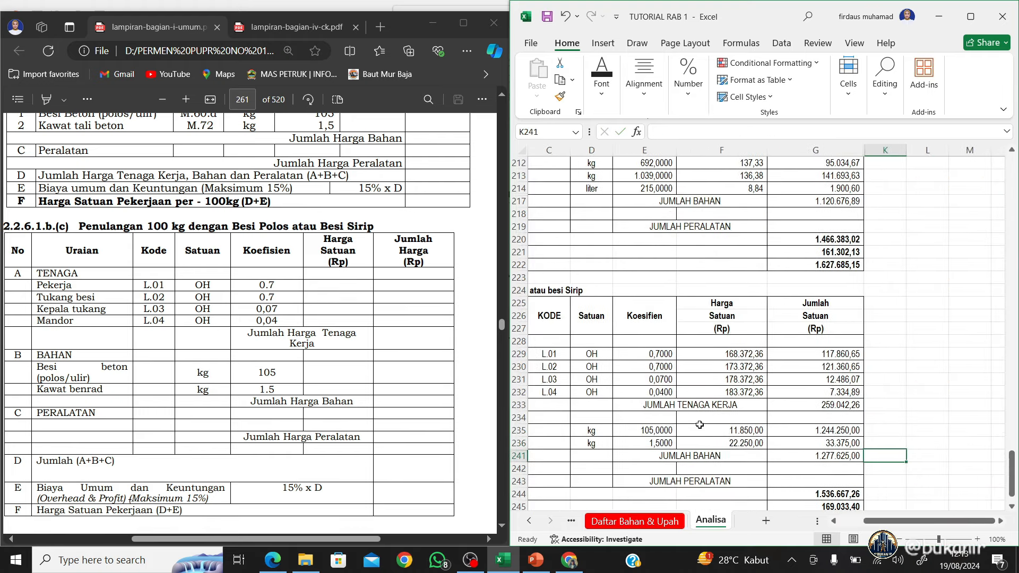
pyautogui.press('Down')
pyautogui.press('Down')
pyautogui.press('Down')
pyautogui.press('Down')
pyautogui.press('Down')
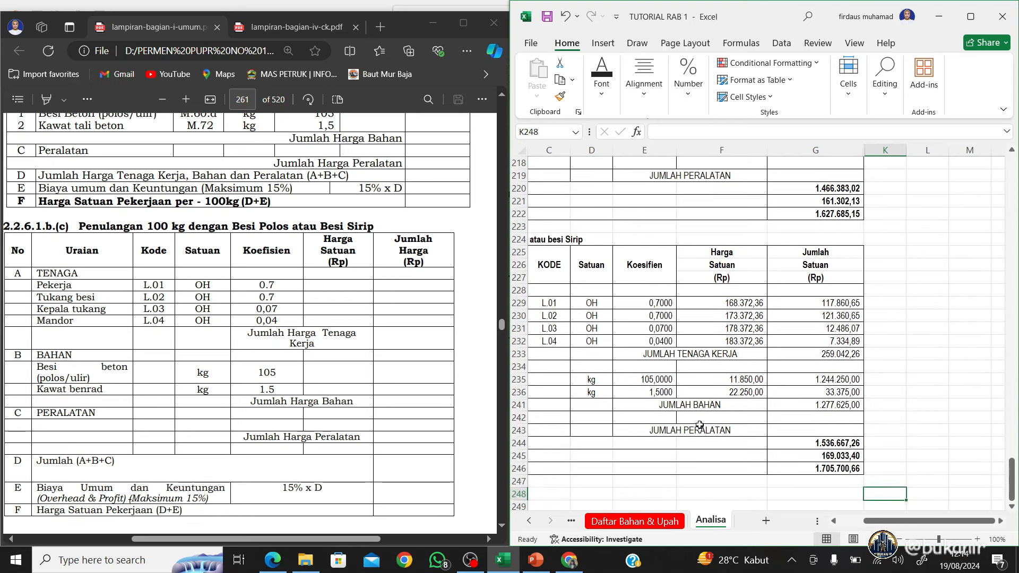
pyautogui.press('Right')
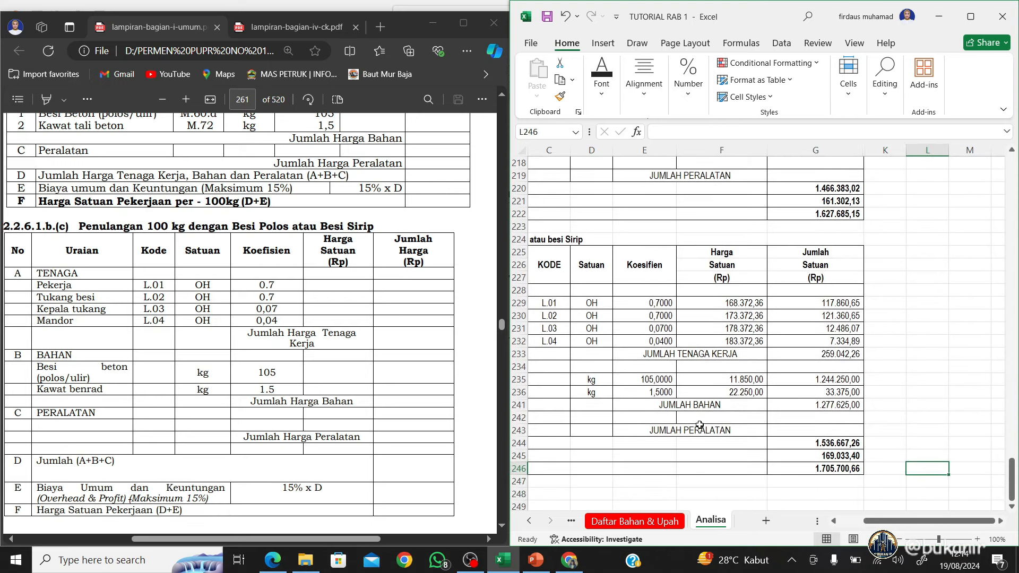
pyautogui.click(533, 524)
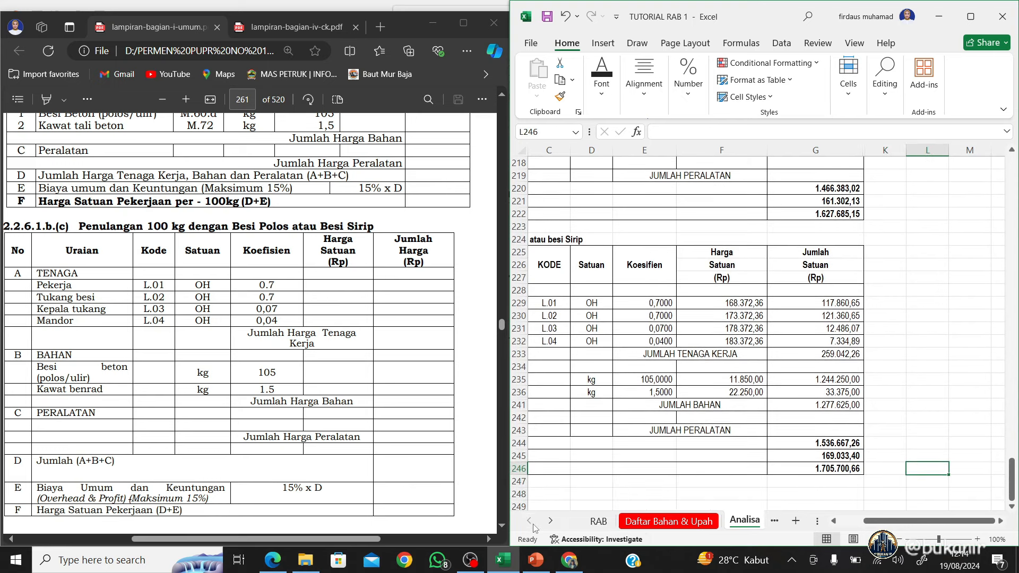
pyautogui.click(599, 522)
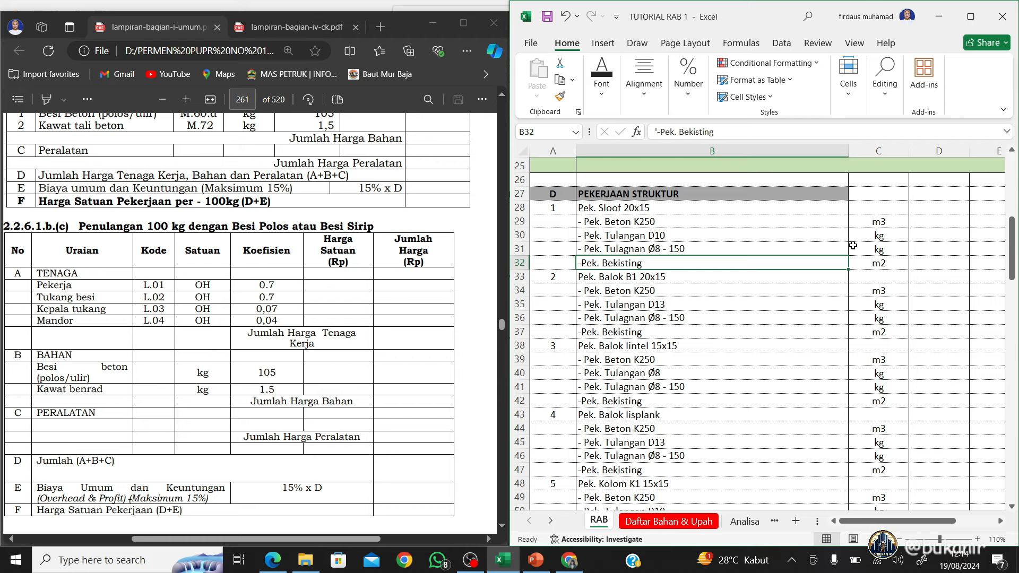
pyautogui.click(882, 246)
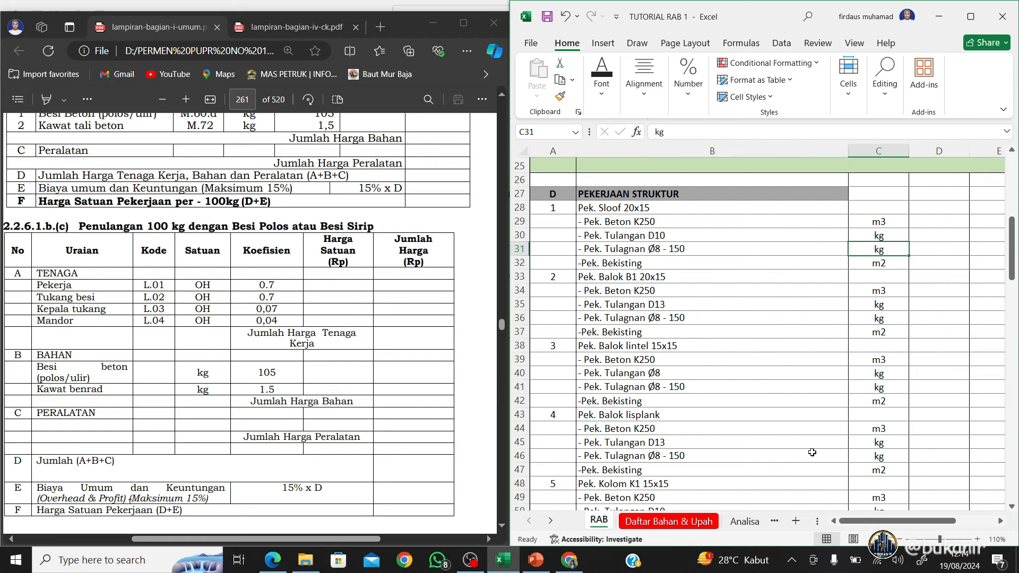
pyautogui.click(745, 521)
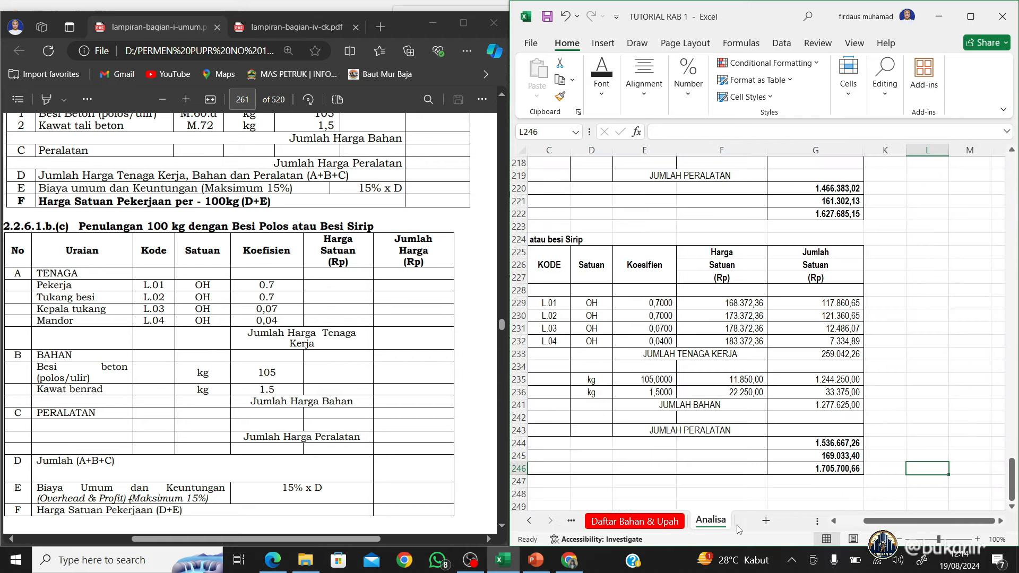
pyautogui.click(843, 469)
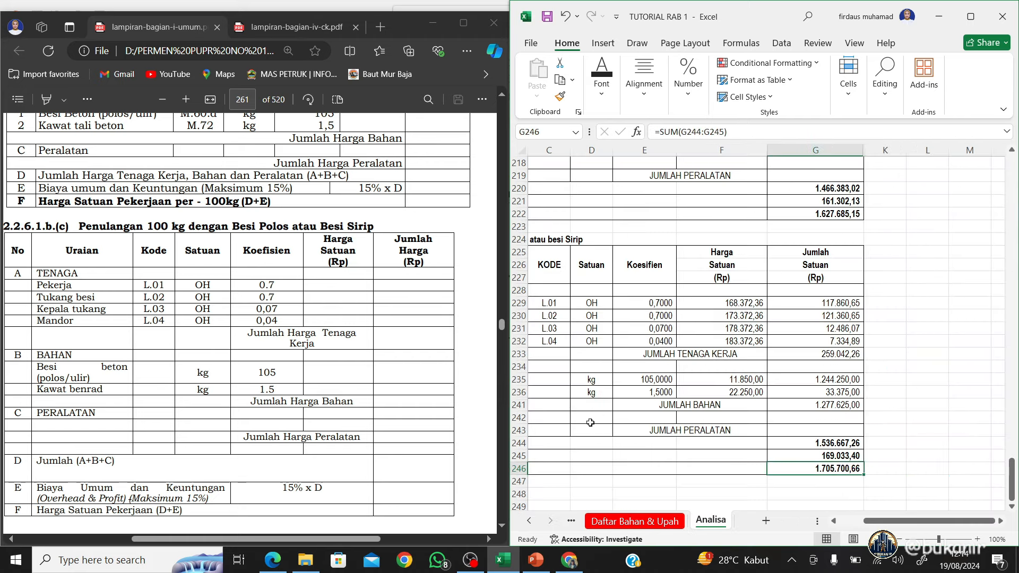
# Calculate the D.1.3. price per kilogram in L246 with =G246/100, and clear that trial cell
pyautogui.click(916, 467)
pyautogui.write('=')
pyautogui.press('Left')
pyautogui.press('Left')
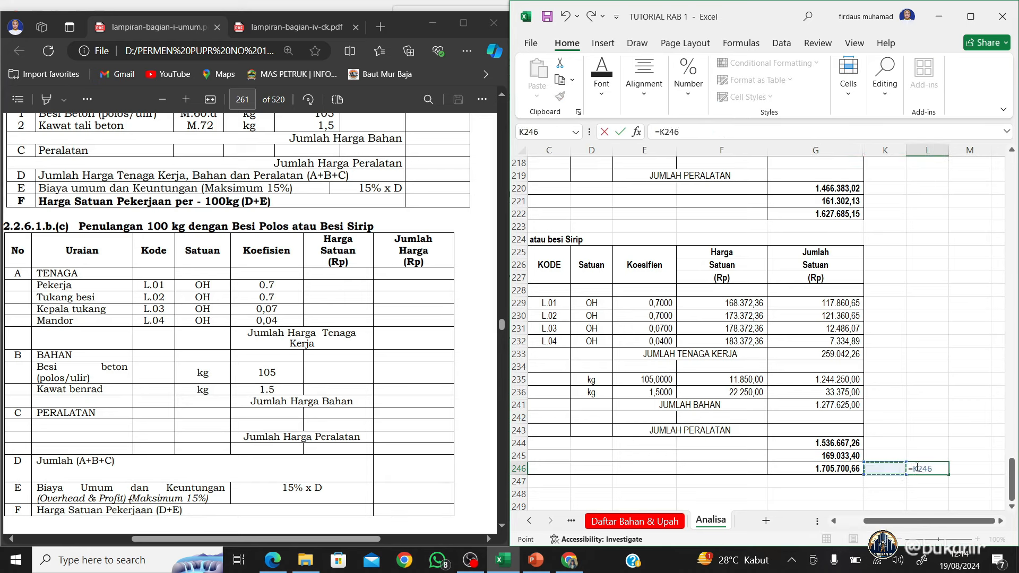
pyautogui.write('/100')
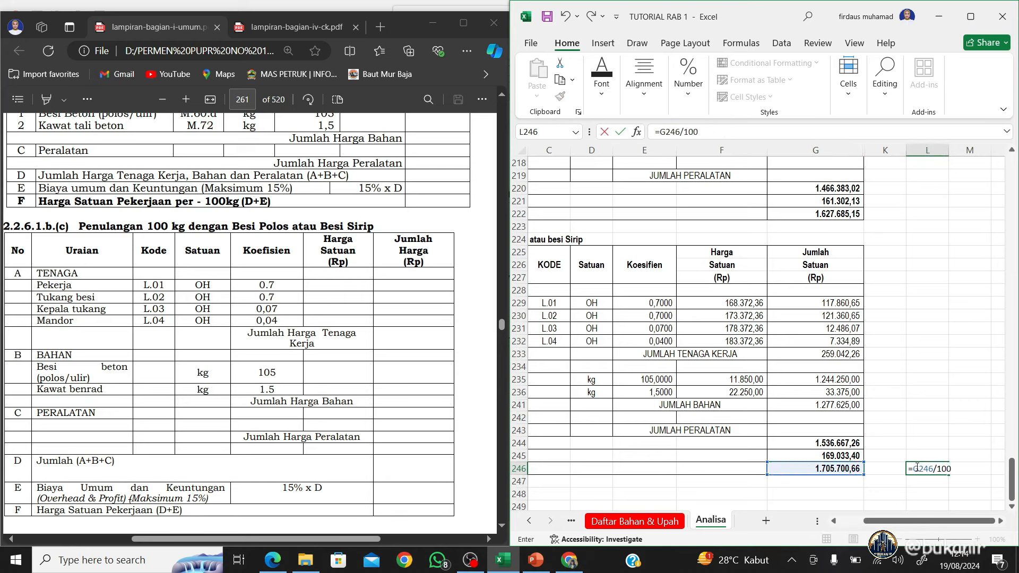
pyautogui.press('Return')
pyautogui.click(917, 467)
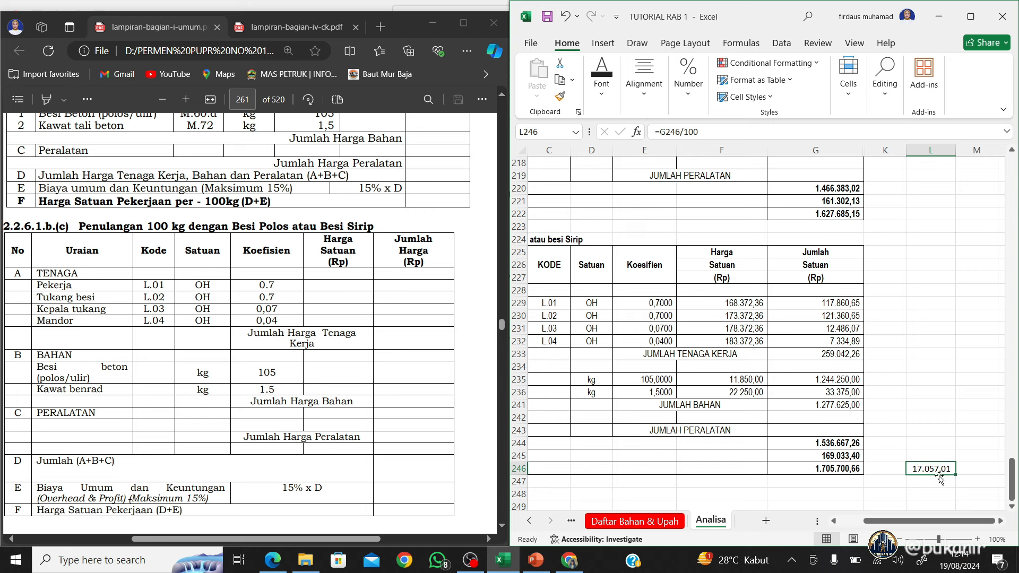
pyautogui.press('Delete')
pyautogui.press('Left')
pyautogui.press('Left')
pyautogui.press('Left')
pyautogui.press('Left')
pyautogui.press('Left')
pyautogui.press('Left')
pyautogui.press('Left')
pyautogui.press('Left')
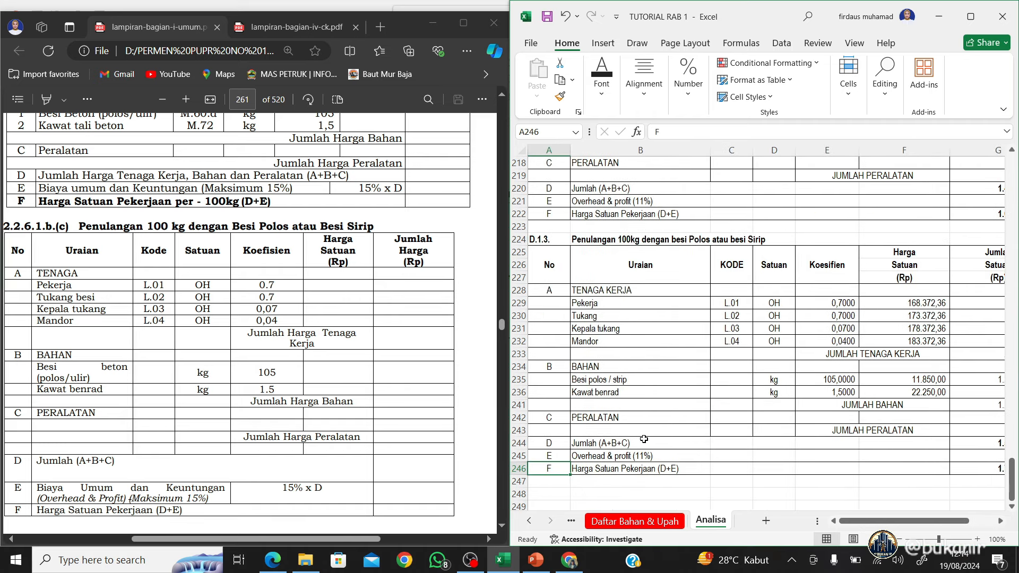
# Look through the reinforcement tables in both regulation PDFs for the 1 kg wiremesh installation analysis, A.4.1.1.17
pyautogui.scroll(6, 445, 398)
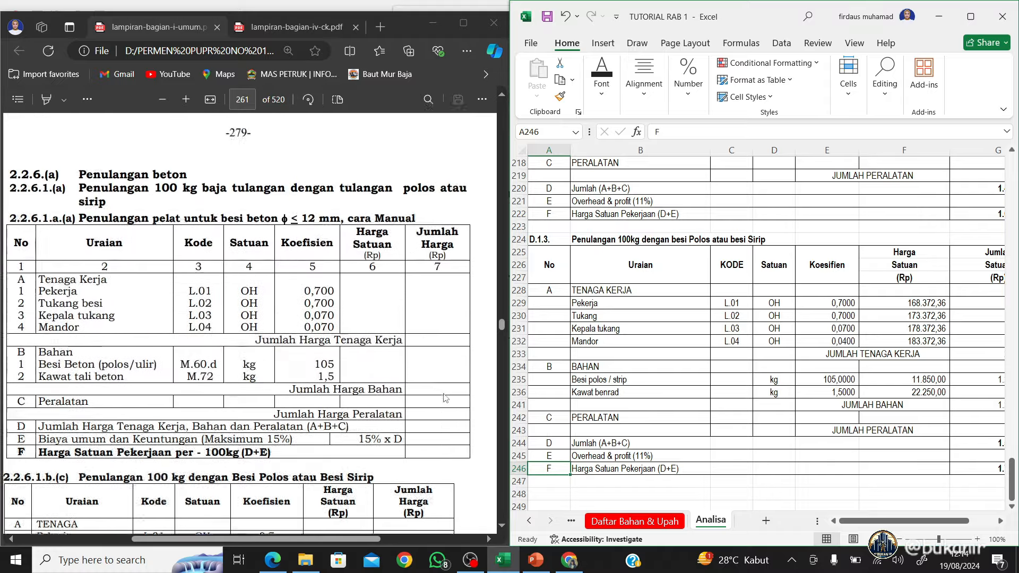
pyautogui.scroll(-2, 445, 398)
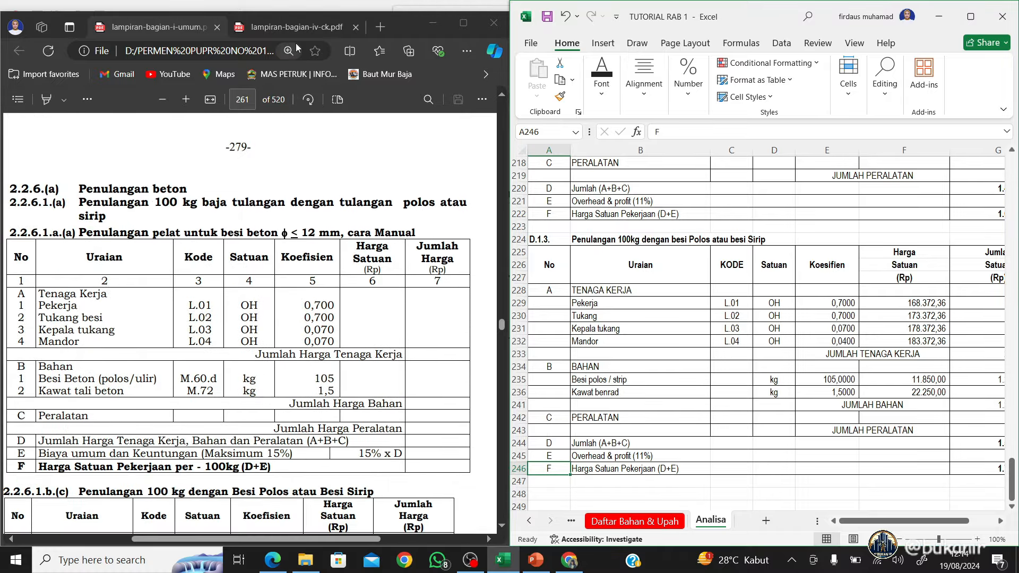
pyautogui.scroll(-10, 379, 341)
pyautogui.scroll(10, 379, 341)
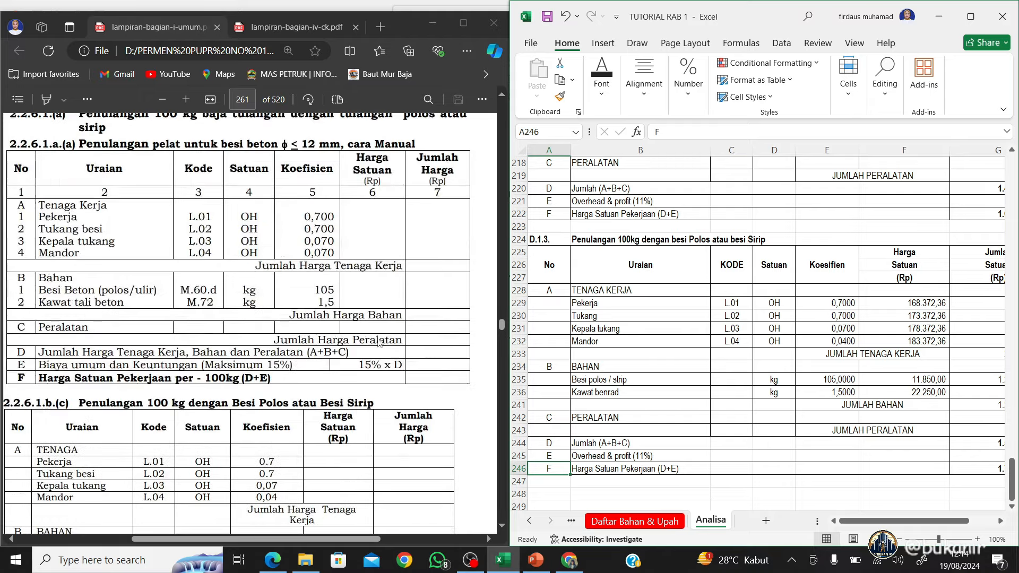
pyautogui.click(295, 23)
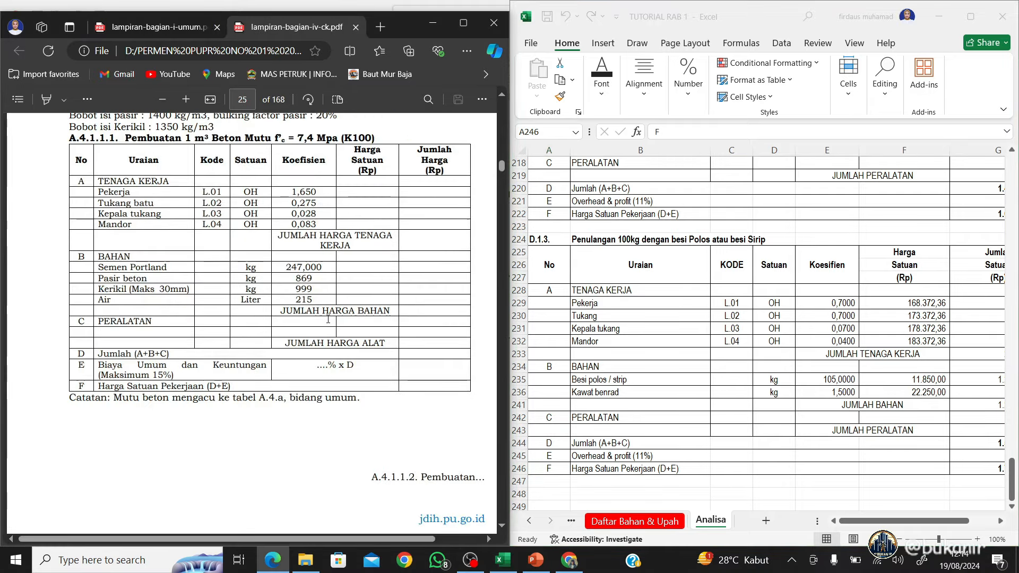
pyautogui.scroll(-5, 328, 319)
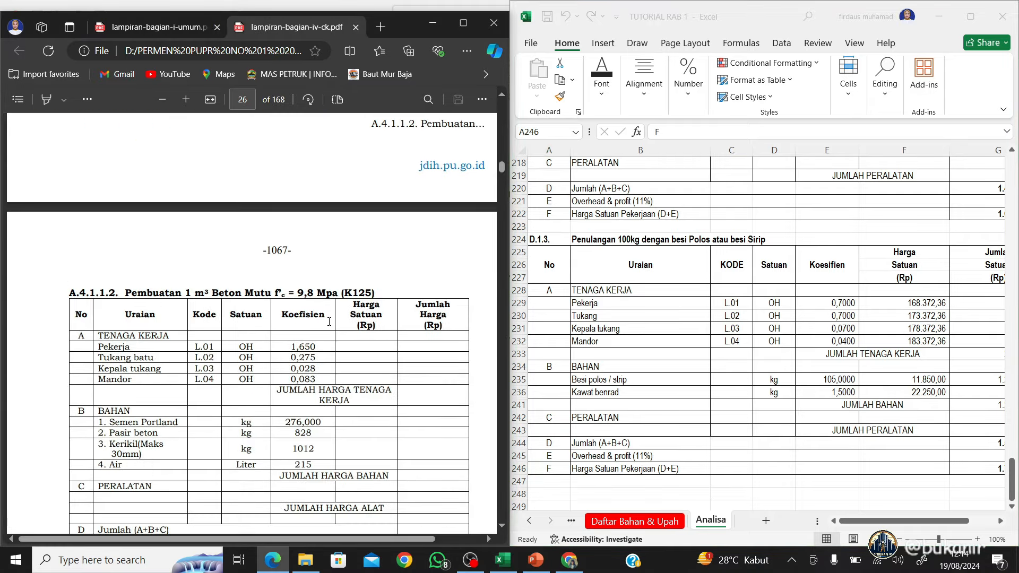
pyautogui.scroll(-15, 329, 322)
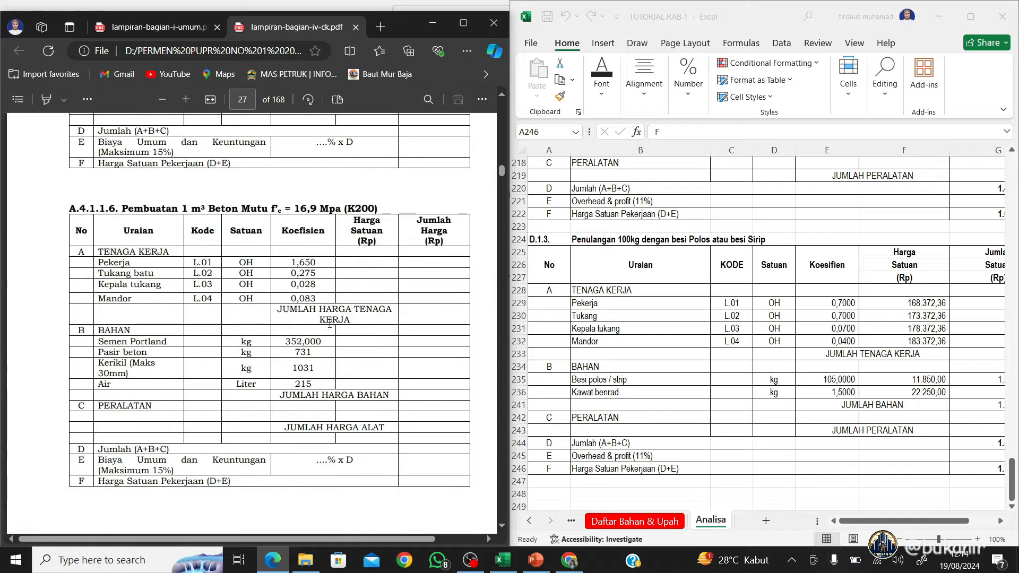
pyautogui.scroll(-15, 329, 324)
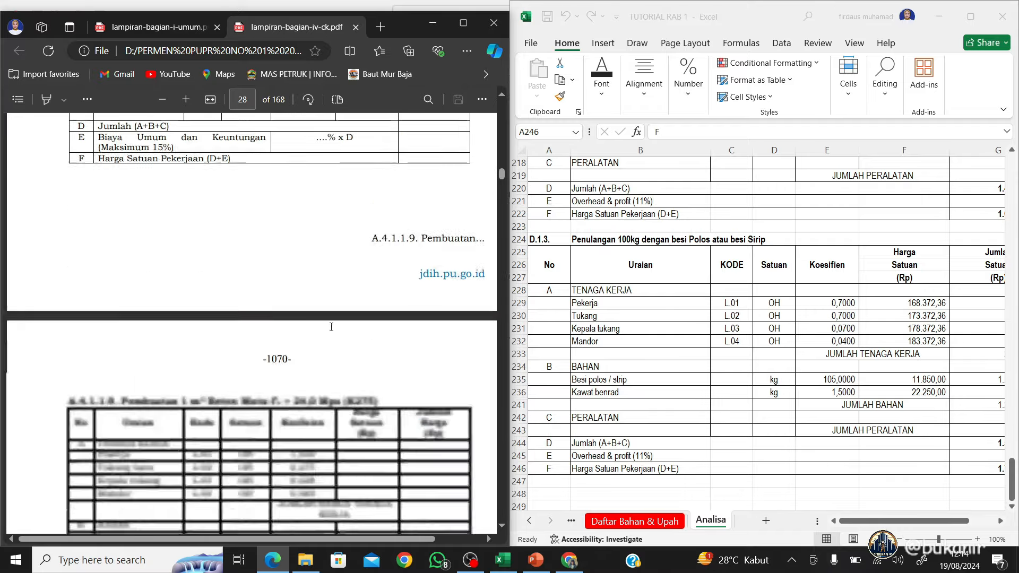
pyautogui.scroll(-15, 331, 328)
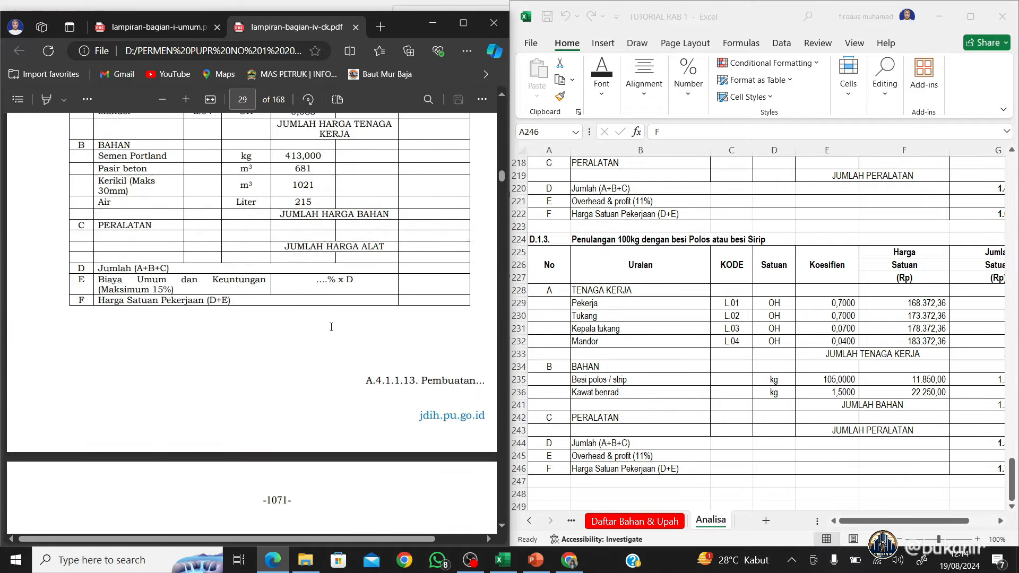
pyautogui.scroll(-15, 331, 328)
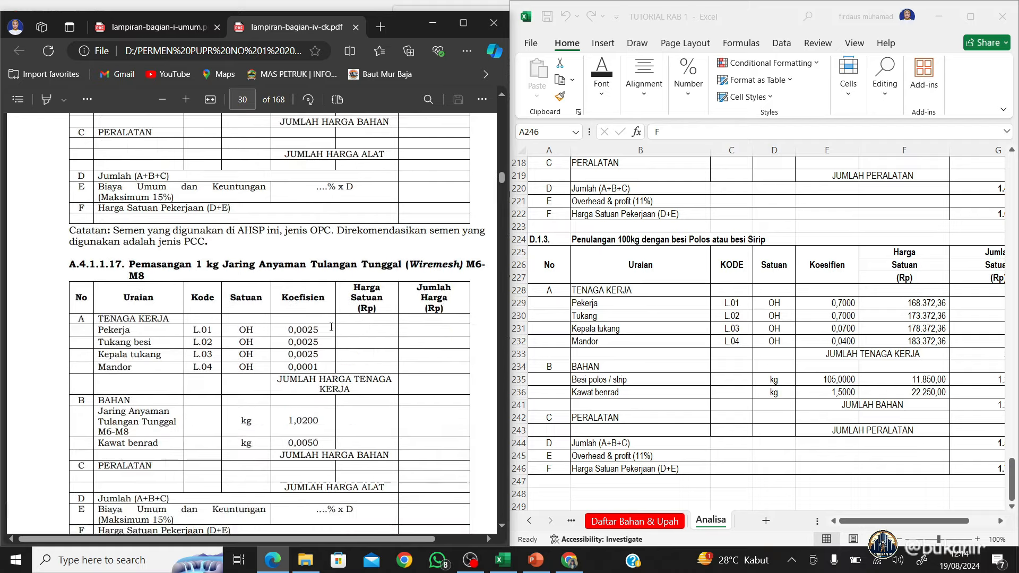
pyautogui.scroll(-3, 332, 327)
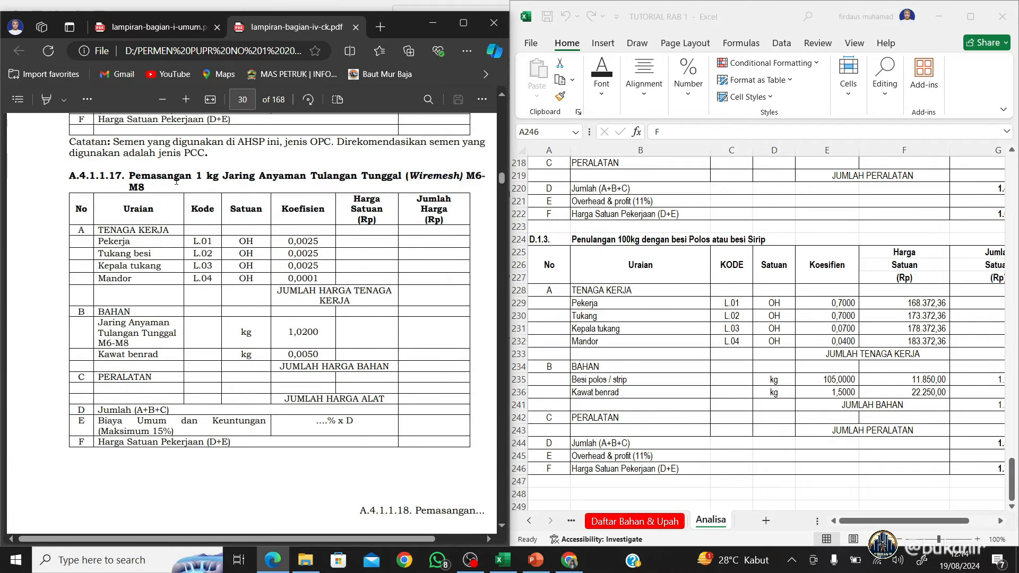
pyautogui.moveTo(225, 178); pyautogui.dragTo(366, 174)
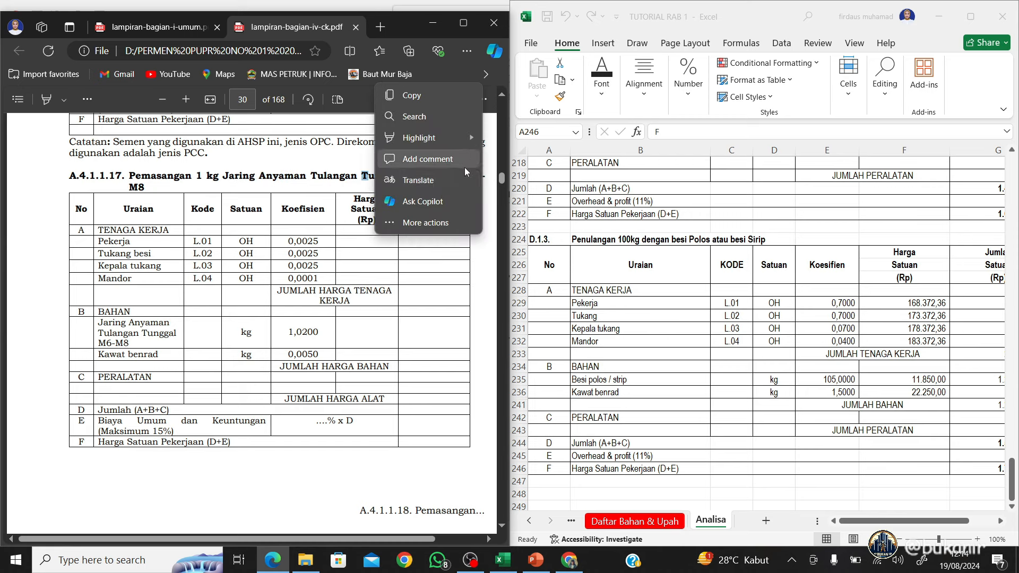
pyautogui.click(259, 169)
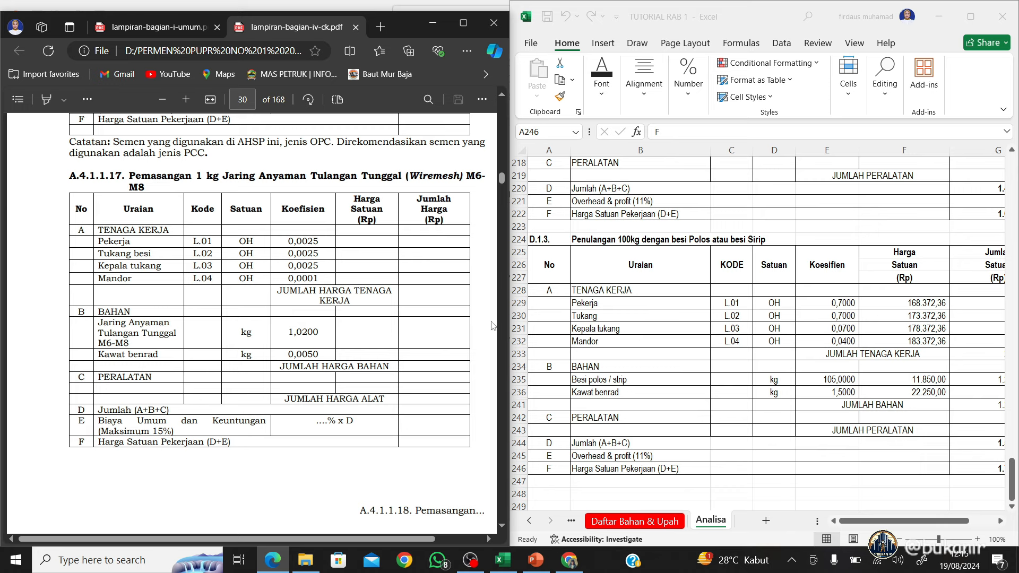
# Copy the D.1.3. analysis, rows 224 to 247 of the Analisa sheet, and insert the copied rows at row 248
pyautogui.click(535, 244)
pyautogui.moveTo(519, 240); pyautogui.dragTo(544, 481)
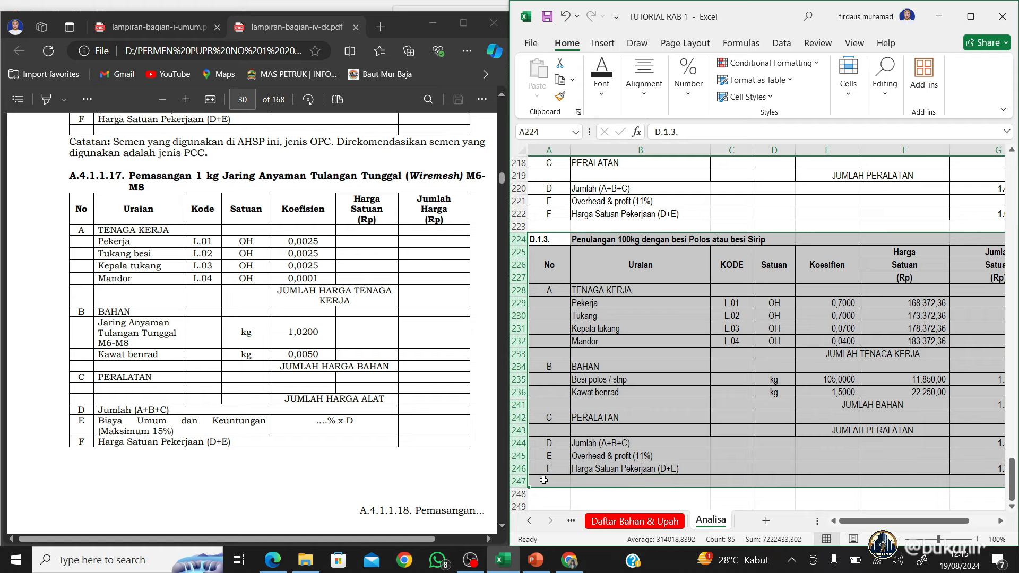
pyautogui.hotkey('ctrl', 'c')
pyautogui.click(520, 494)
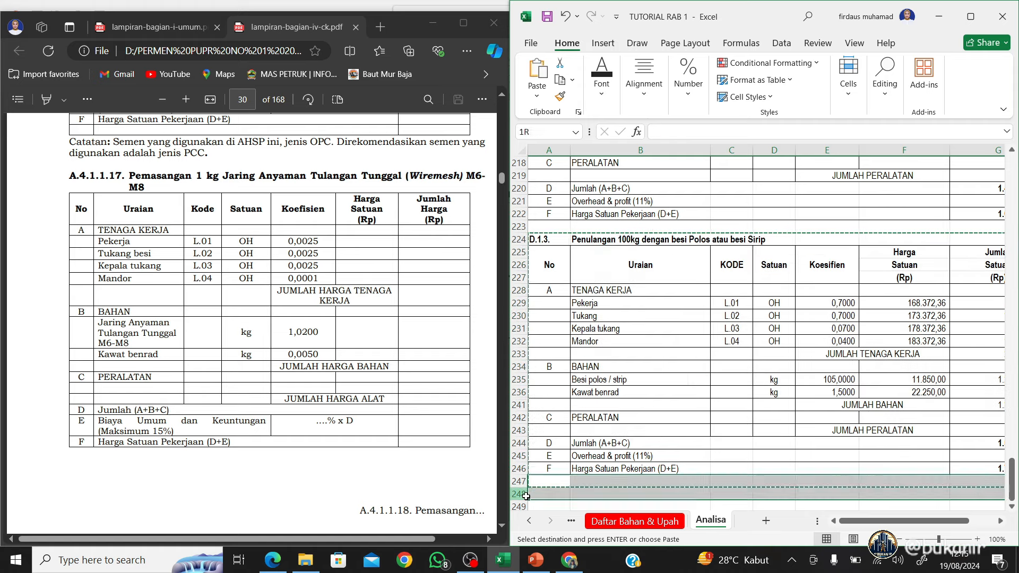
pyautogui.rightClick(522, 495)
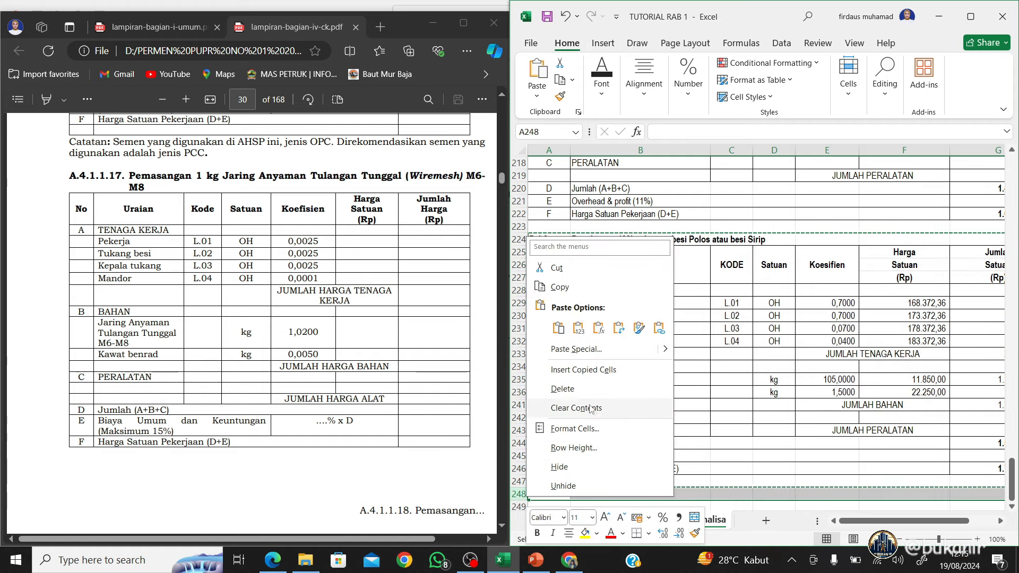
pyautogui.click(601, 370)
pyautogui.scroll(-3, 568, 392)
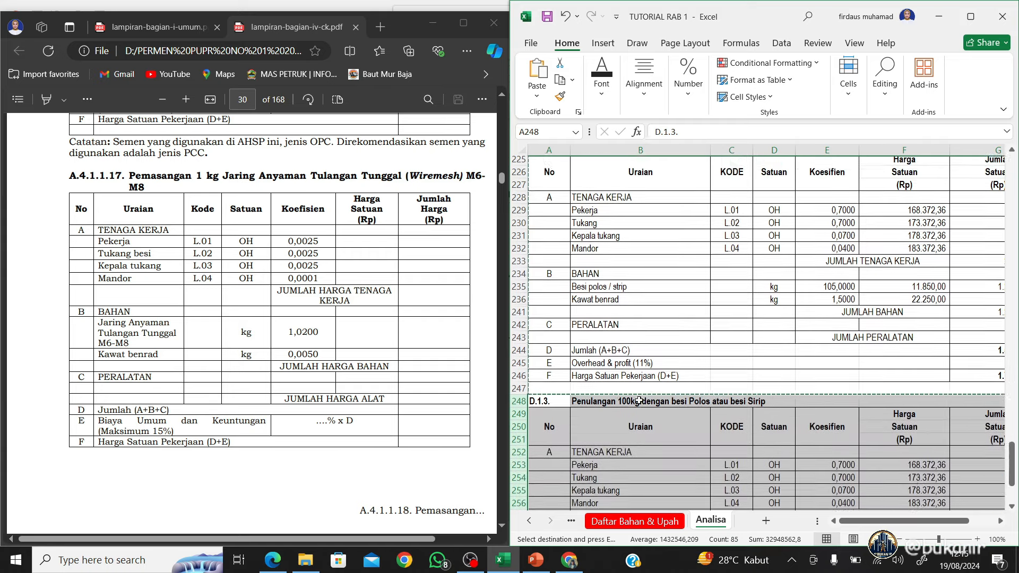
# Renumber the copied analysis in row 248 as D.1.4. and title it "Pemasangan 1 kg Jaring Anyaman Tulangan Tulanggal (Wiremesh) M6-M8"
pyautogui.click(569, 392)
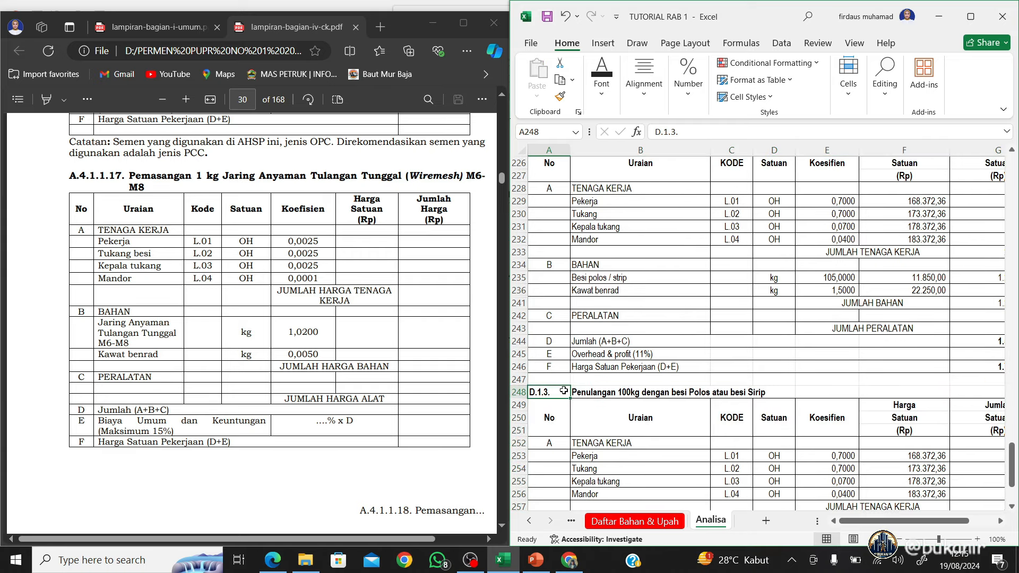
pyautogui.click(679, 131)
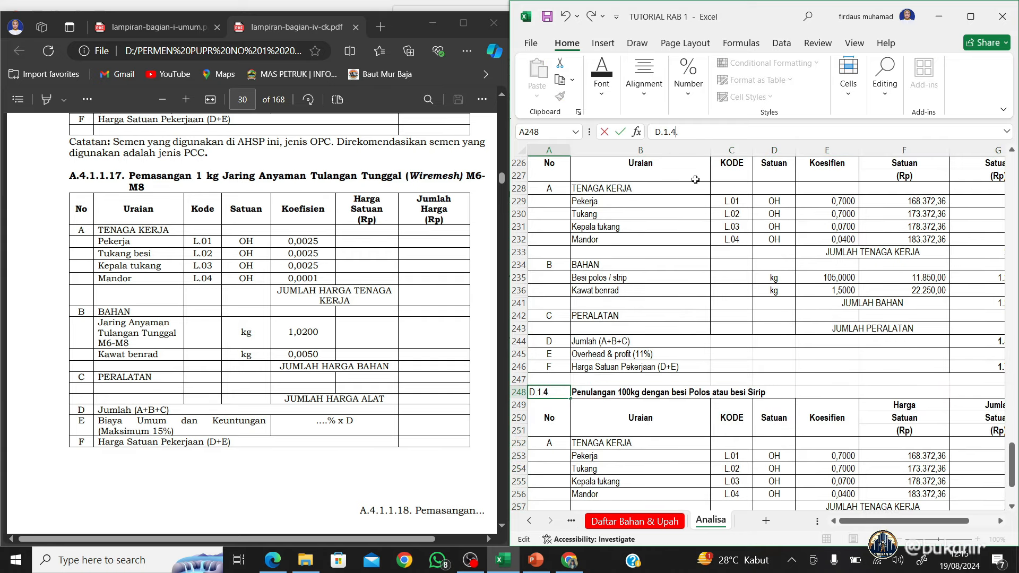
pyautogui.press('Tab')
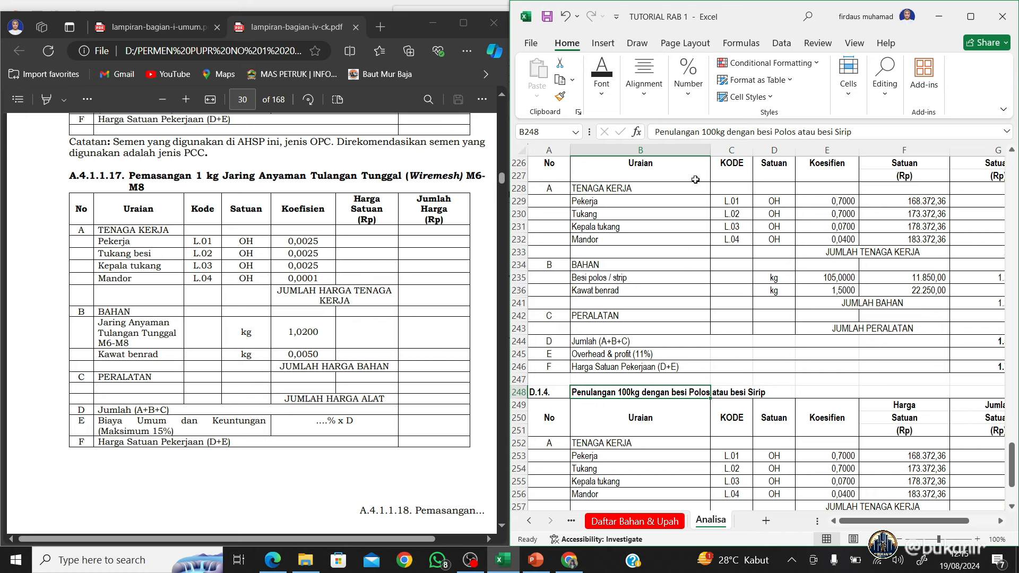
pyautogui.write('P')
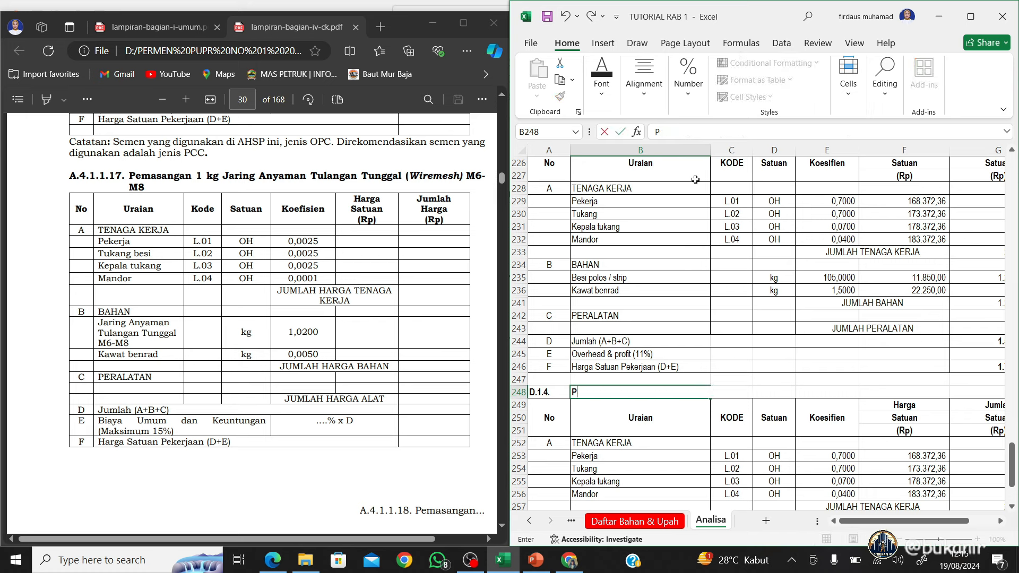
pyautogui.write('emasangan 1 kg J')
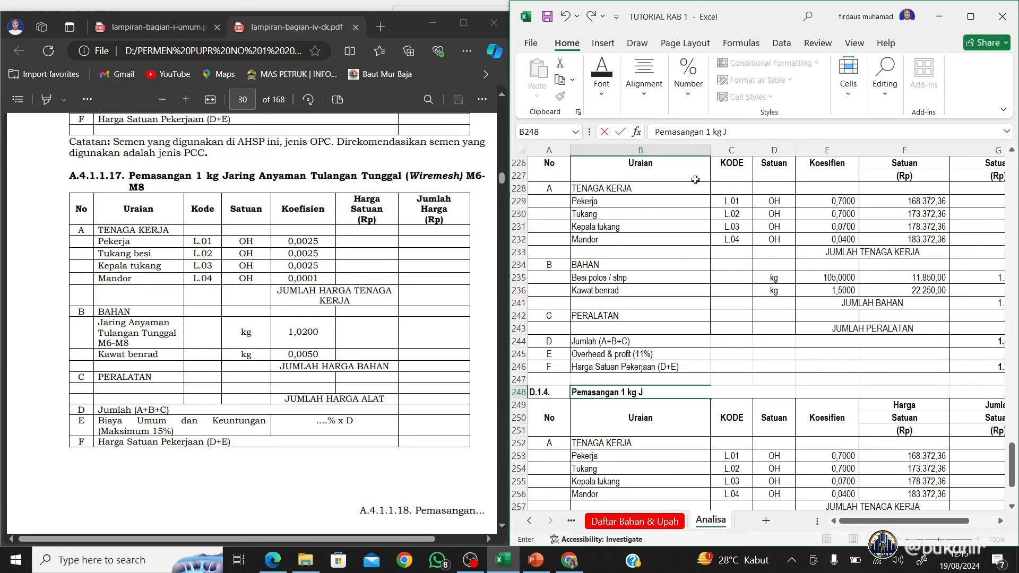
pyautogui.write('aring Anyaman T')
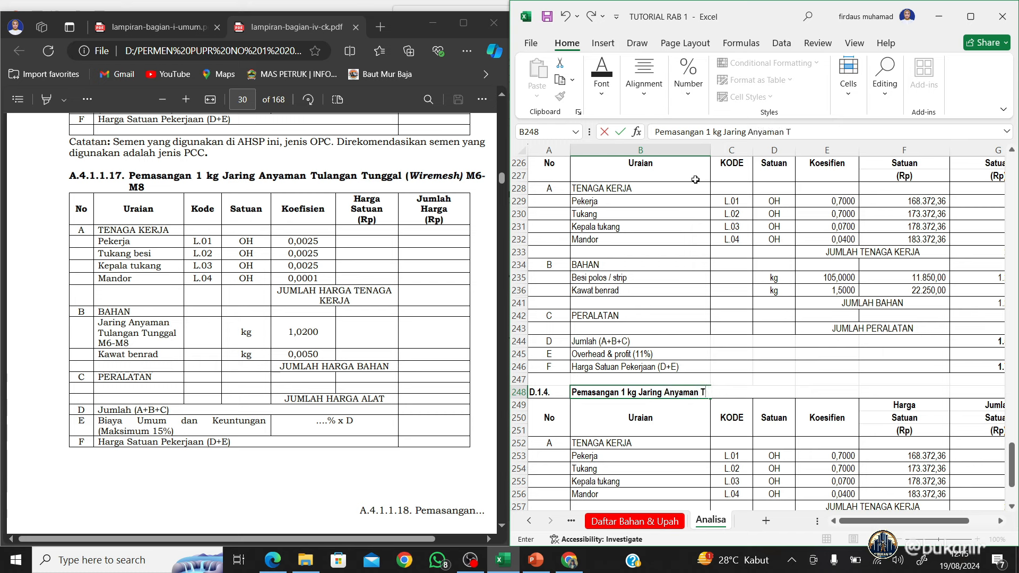
pyautogui.write('ulangan Tulanggal (')
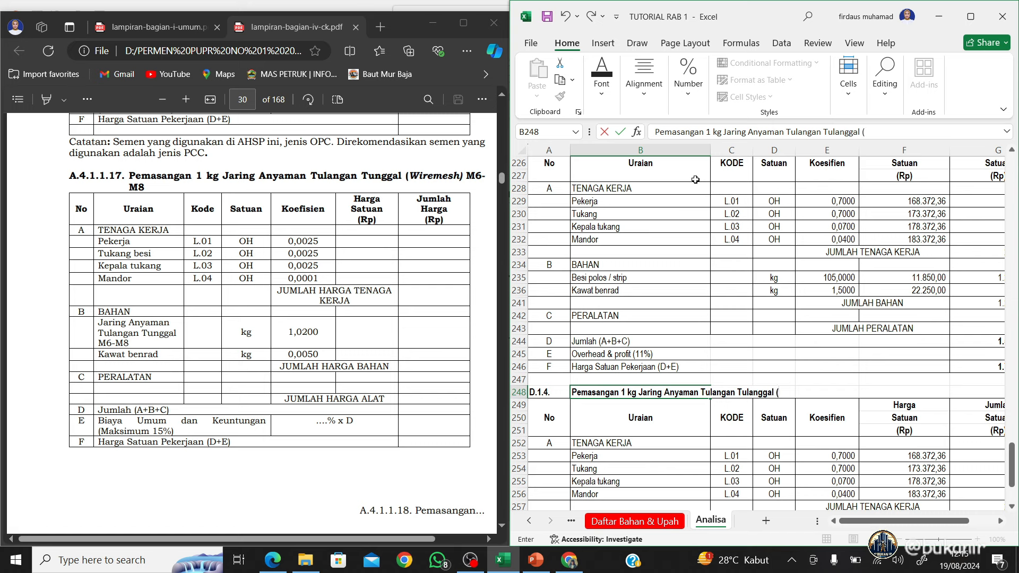
pyautogui.write('Wiremesh) M6')
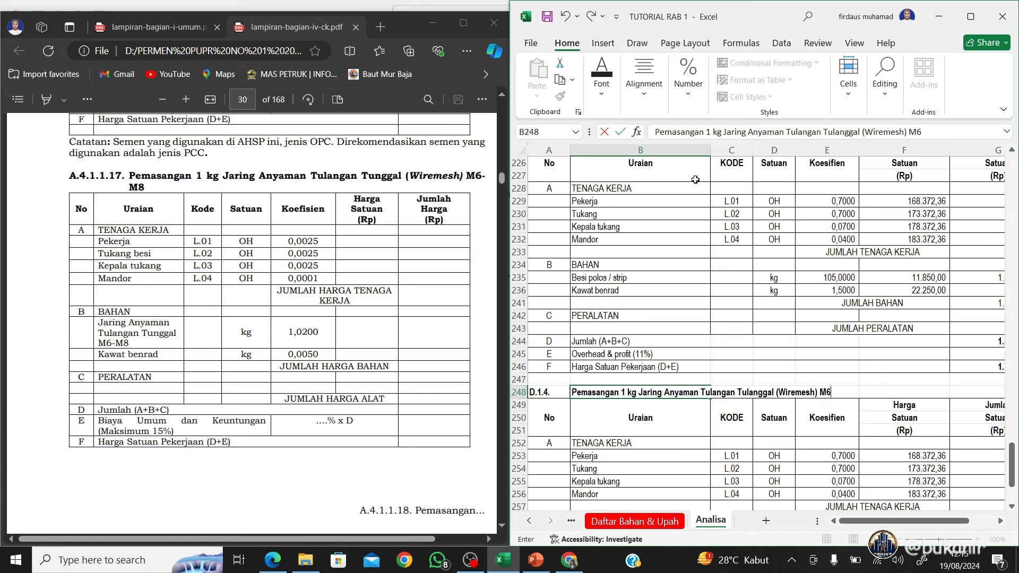
pyautogui.write('-M8')
pyautogui.press('Return')
# Set the D.1.4. labour coefficients to 0,0025 for Pekerja, Tukang and Kepala tukang, and 0,0001 for Mandor
pyautogui.scroll(-3, 725, 285)
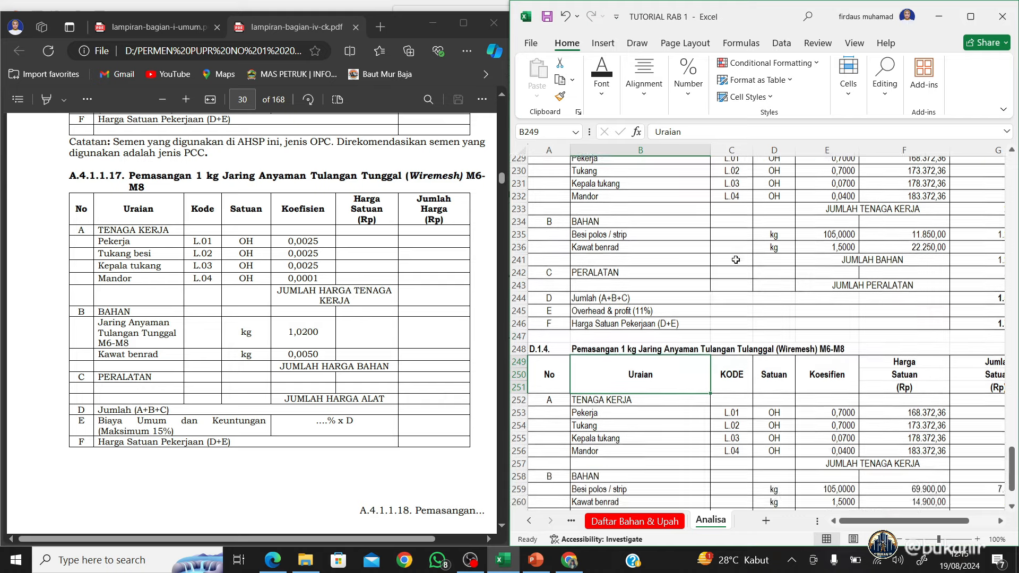
pyautogui.click(668, 360)
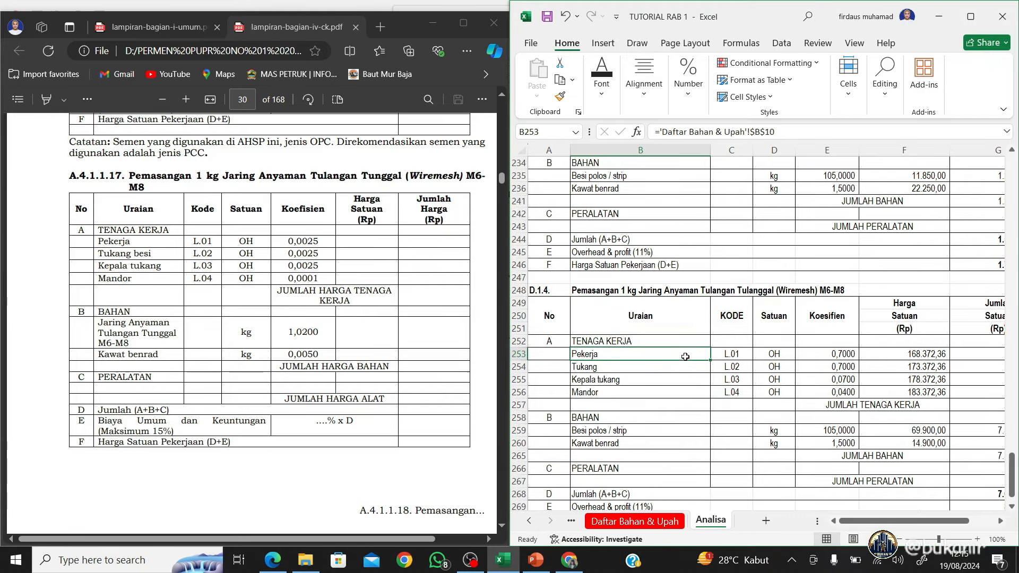
pyautogui.click(845, 355)
pyautogui.write('0,')
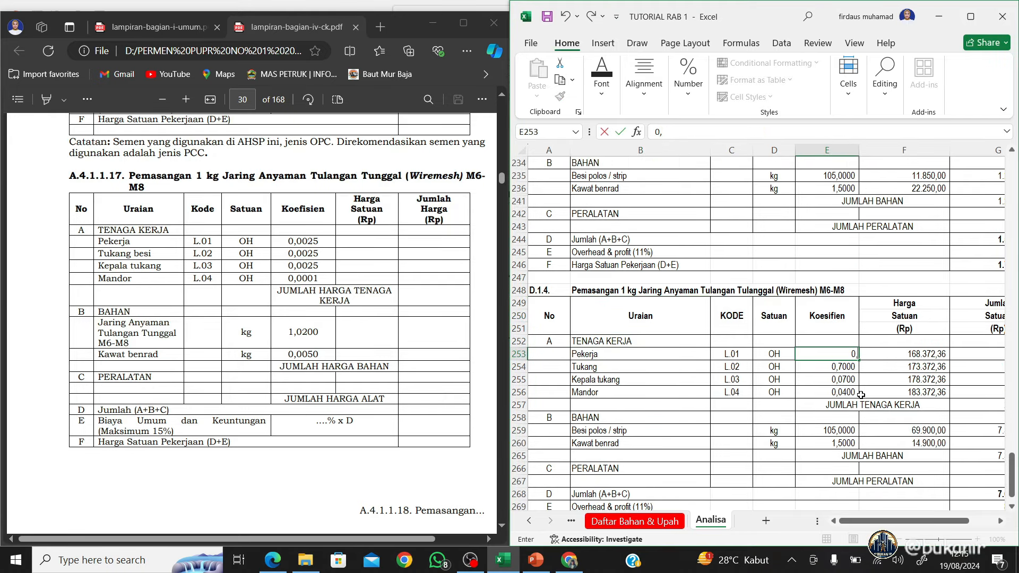
pyautogui.write('0025')
pyautogui.press('Return')
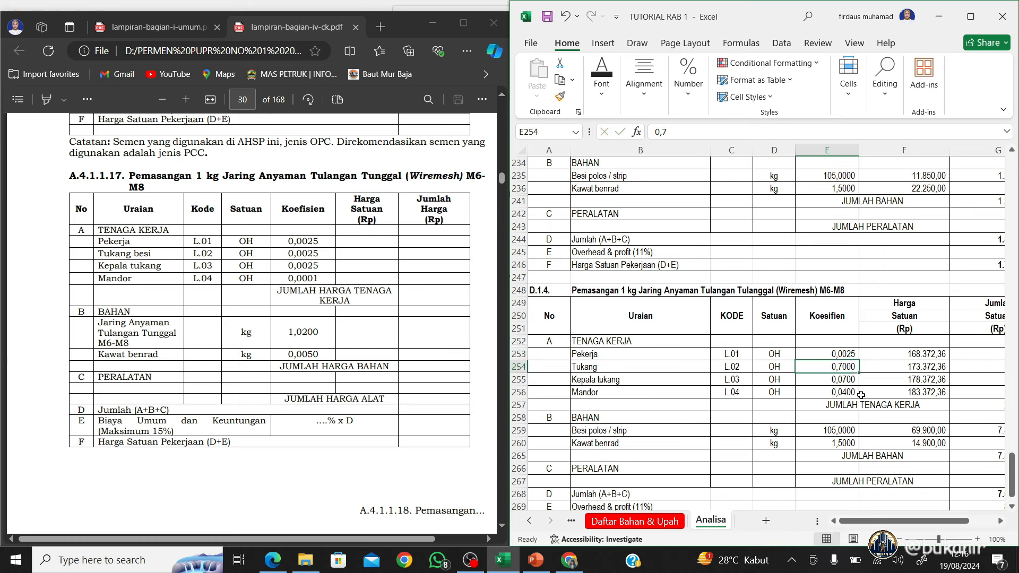
pyautogui.write('0,')
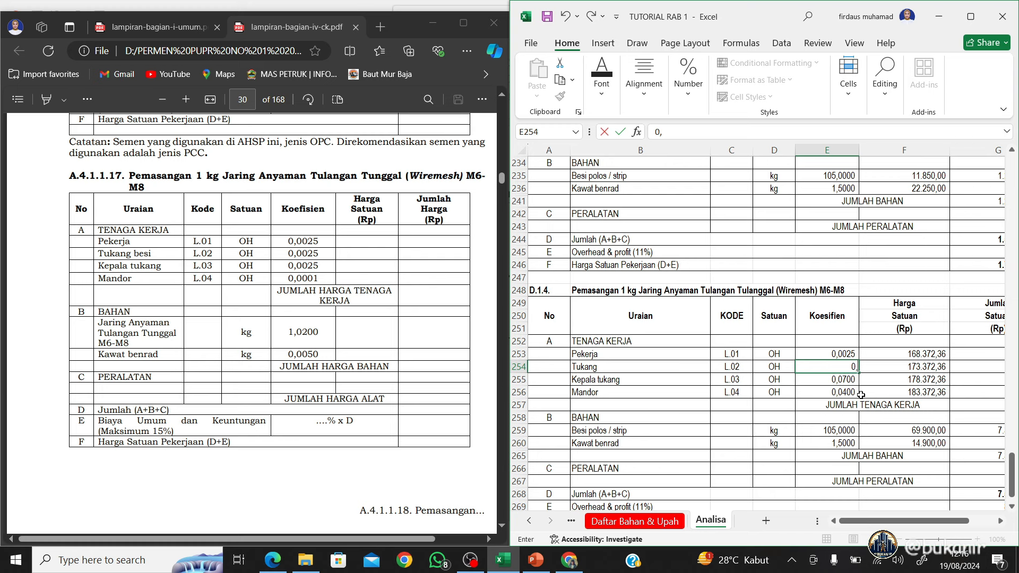
pyautogui.write('0025')
pyautogui.press('Return')
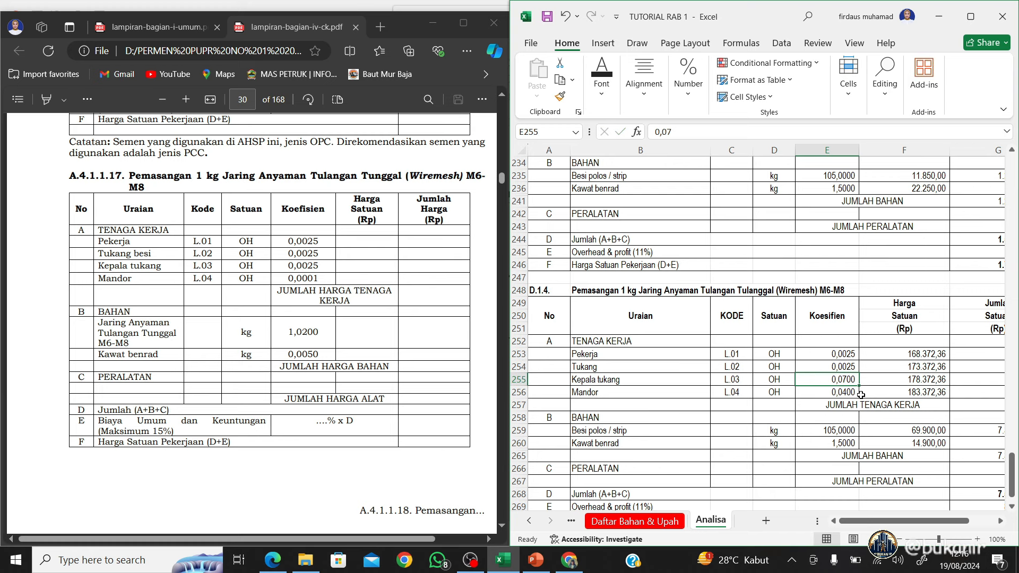
pyautogui.write('0,0')
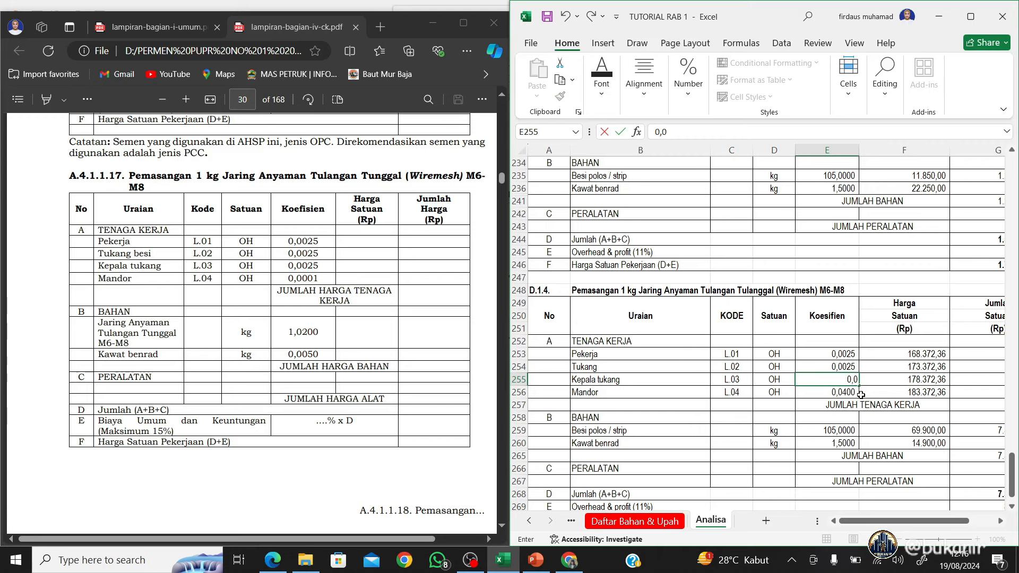
pyautogui.write('025')
pyautogui.press('Return')
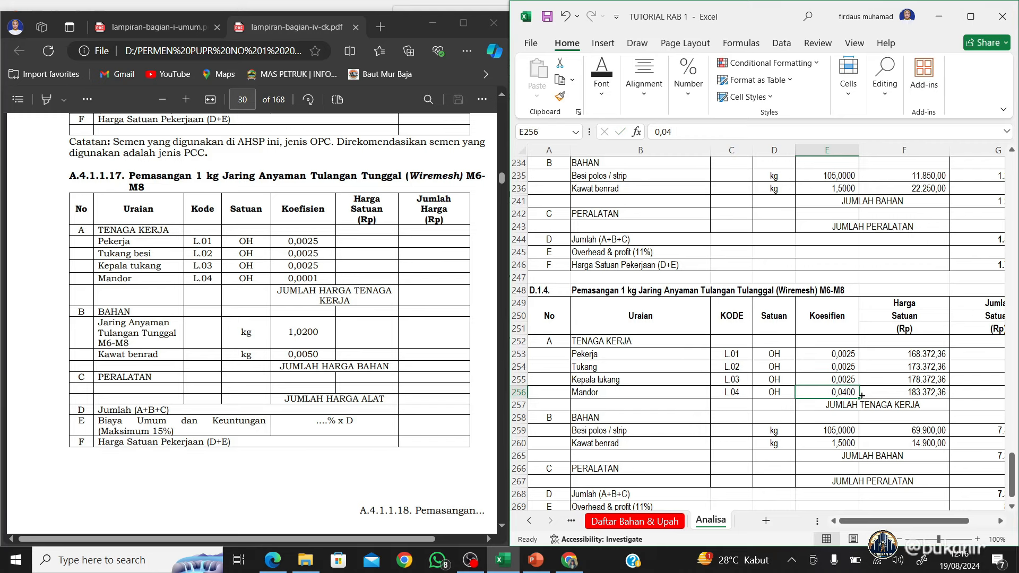
pyautogui.write('0,00')
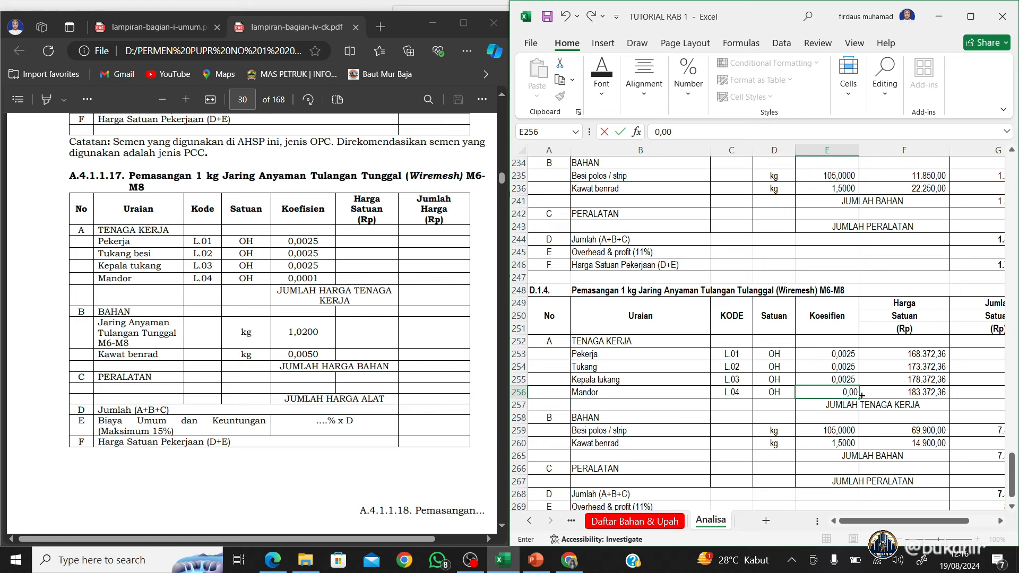
pyautogui.write('01')
pyautogui.press('Return')
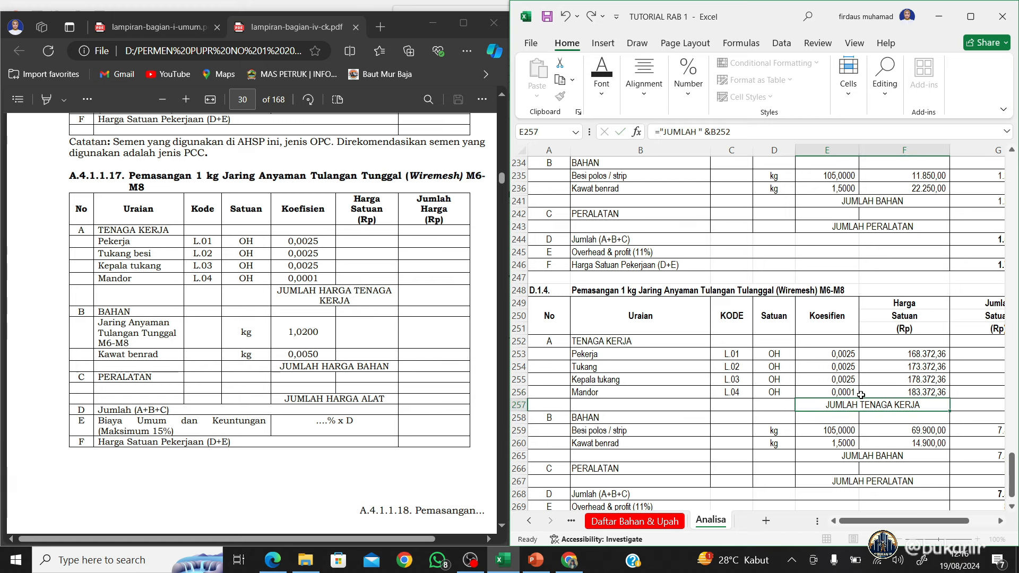
# Replace the first D.1.4. material description in B259 with "Wiremesh M6-M8" and go to its coefficient
pyautogui.press('Return')
pyautogui.press('Return')
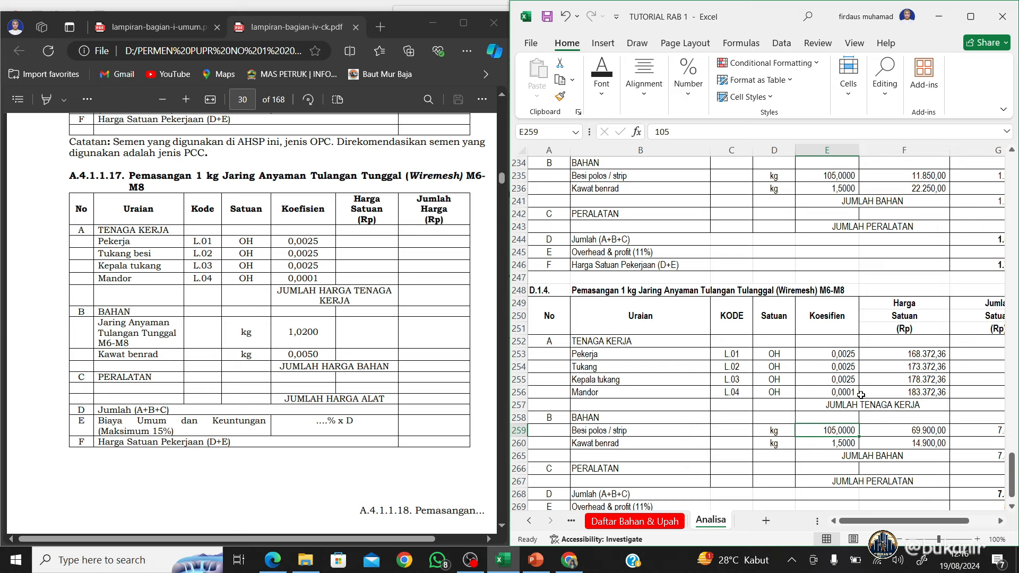
pyautogui.press('Left')
pyautogui.press('Left')
pyautogui.press('Left')
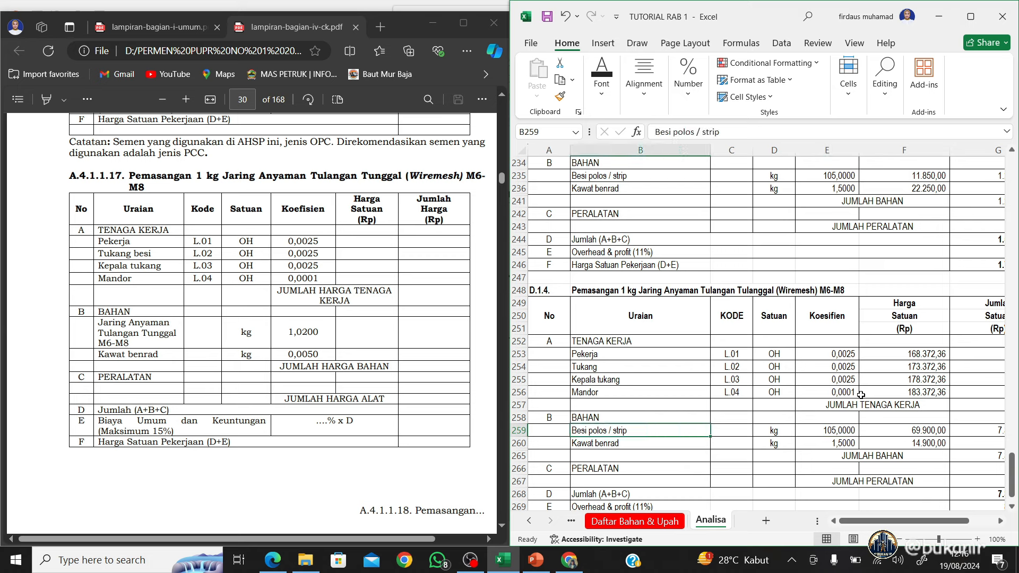
pyautogui.write('WI')
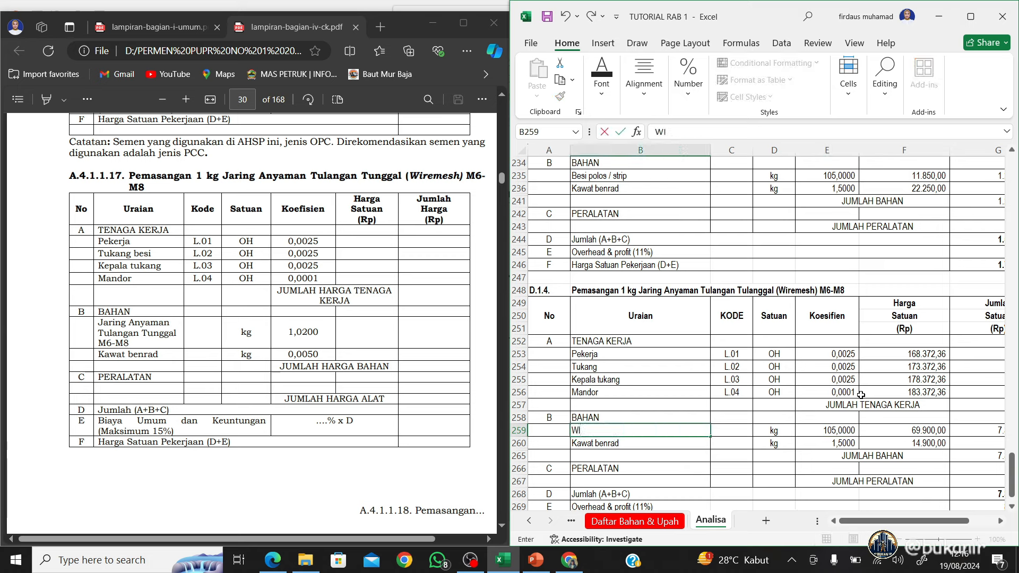
pyautogui.write('remesh M6')
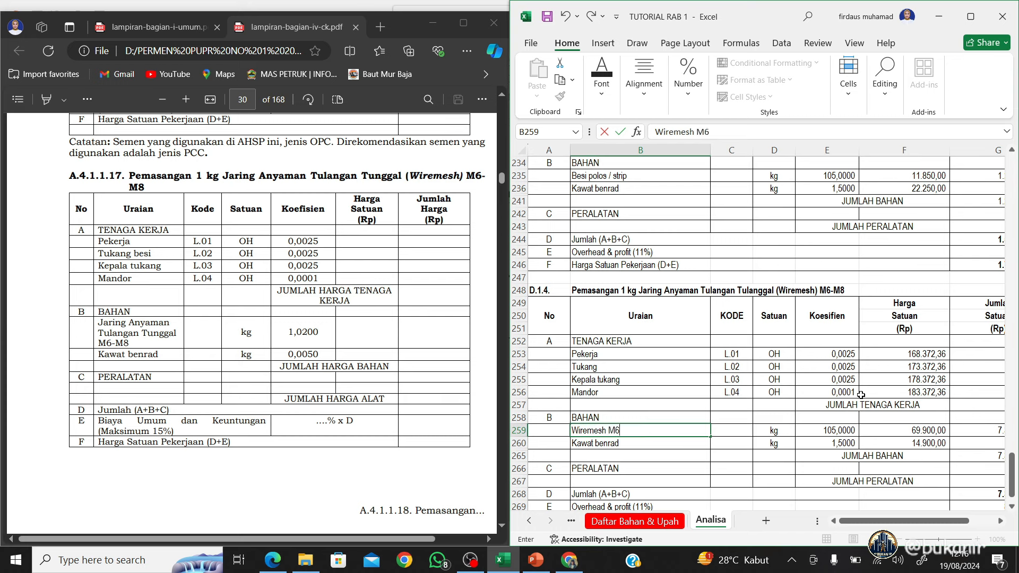
pyautogui.write('-M8')
pyautogui.press('Tab')
pyautogui.press('Tab')
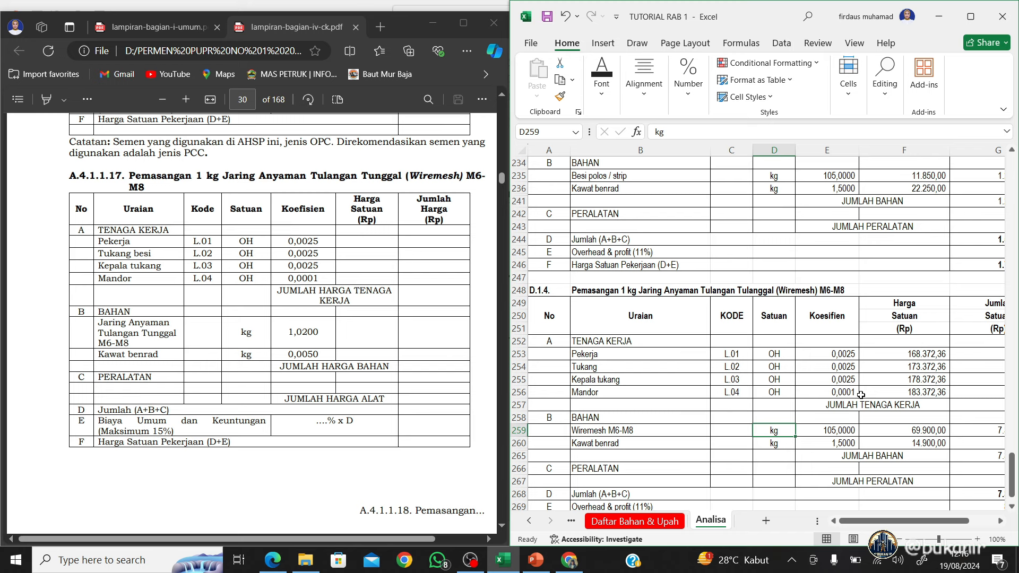
pyautogui.press('Tab')
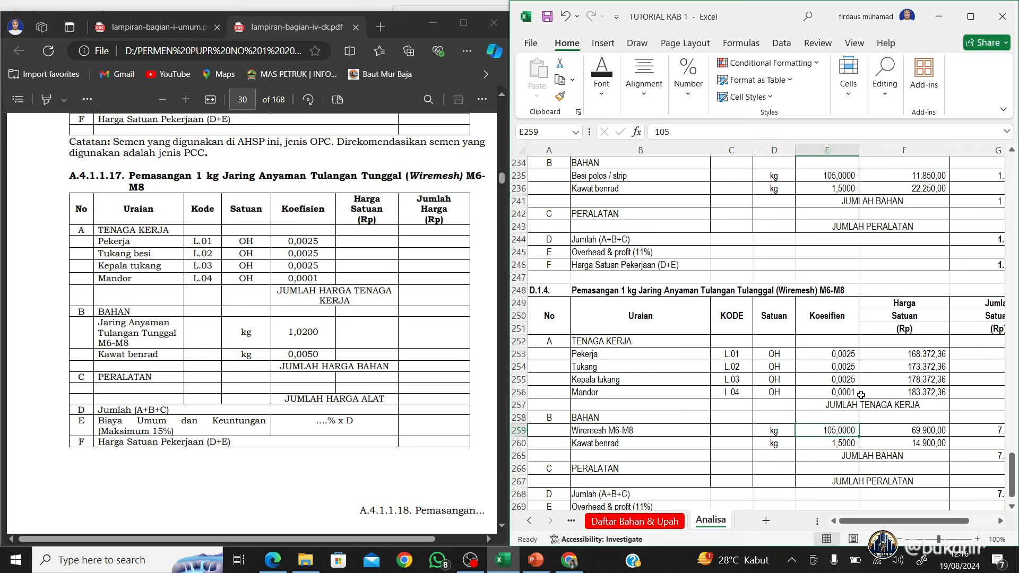
# In analysis D.1.4, set the coefficients to 1,02 for Wiremesh M6-M8 and 0,0050 for Kawat benrad
pyautogui.write('1,')
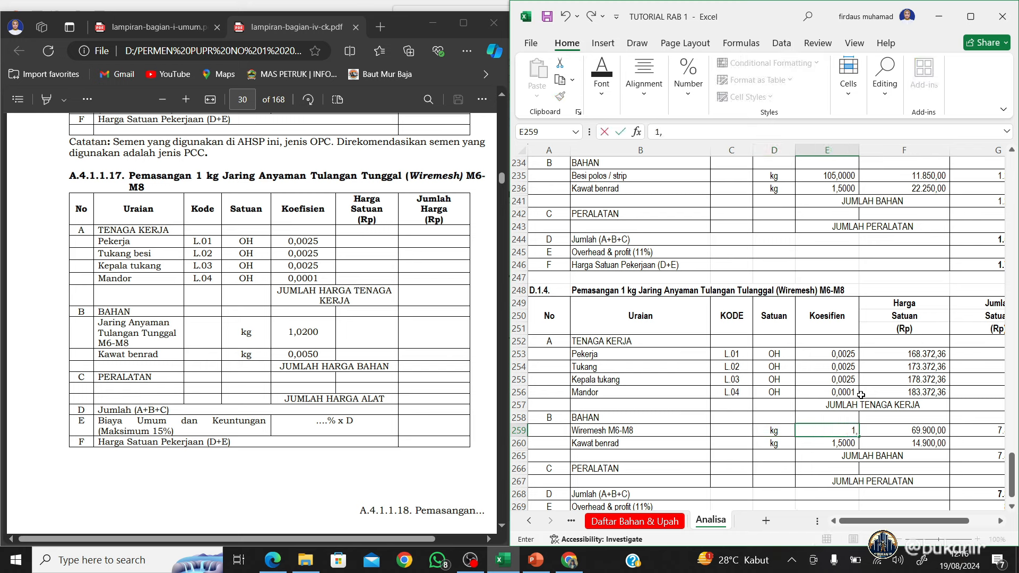
pyautogui.write('02')
pyautogui.press('Return')
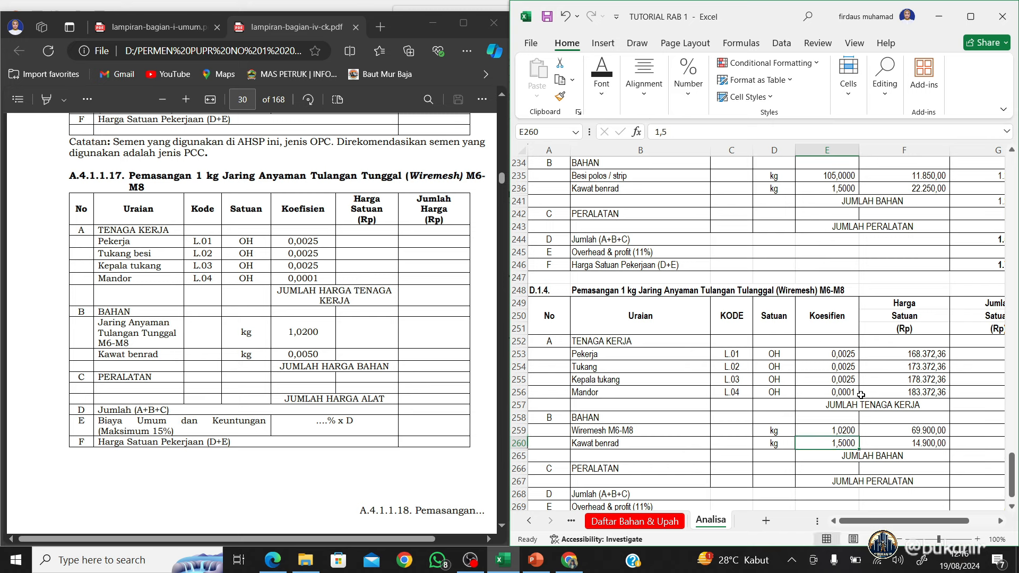
pyautogui.write('0,00')
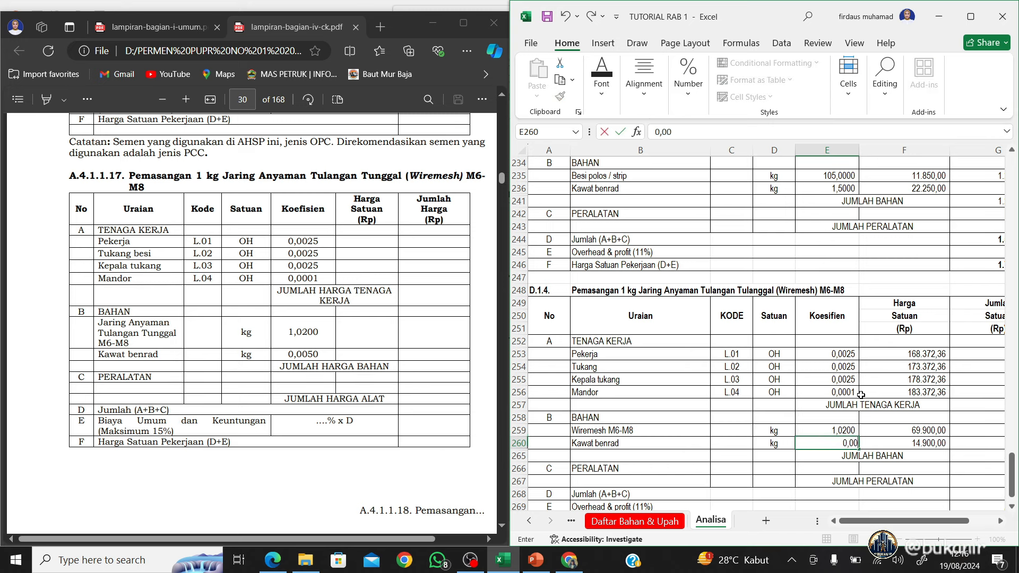
pyautogui.write('50')
pyautogui.press('Return')
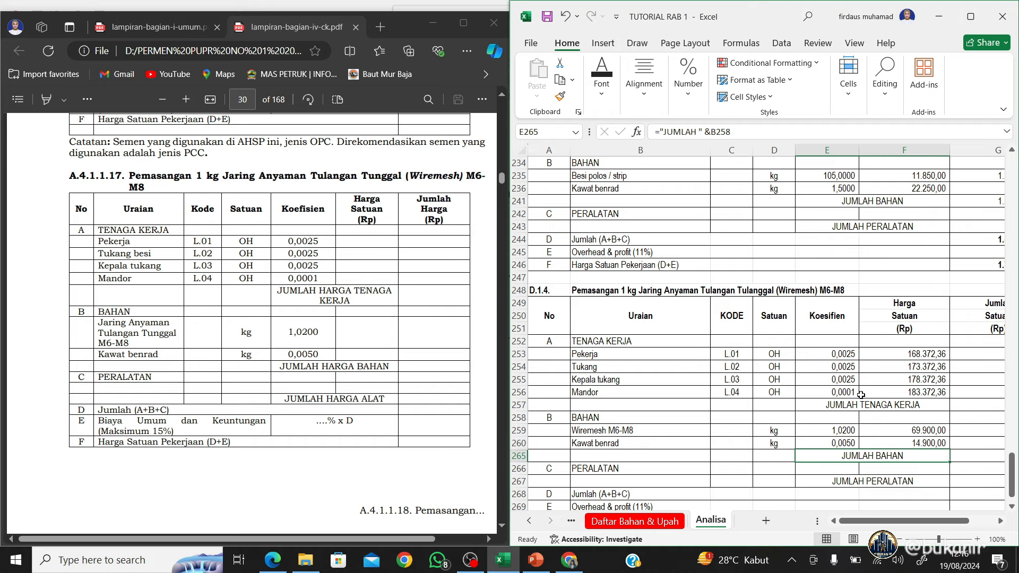
# Link the Kawat benrad unit price in D.1.4 to the Kawat ikat (bendrat) besi price in Daftar Bahan & Upah
pyautogui.press('Up')
pyautogui.press('Right')
pyautogui.write('=')
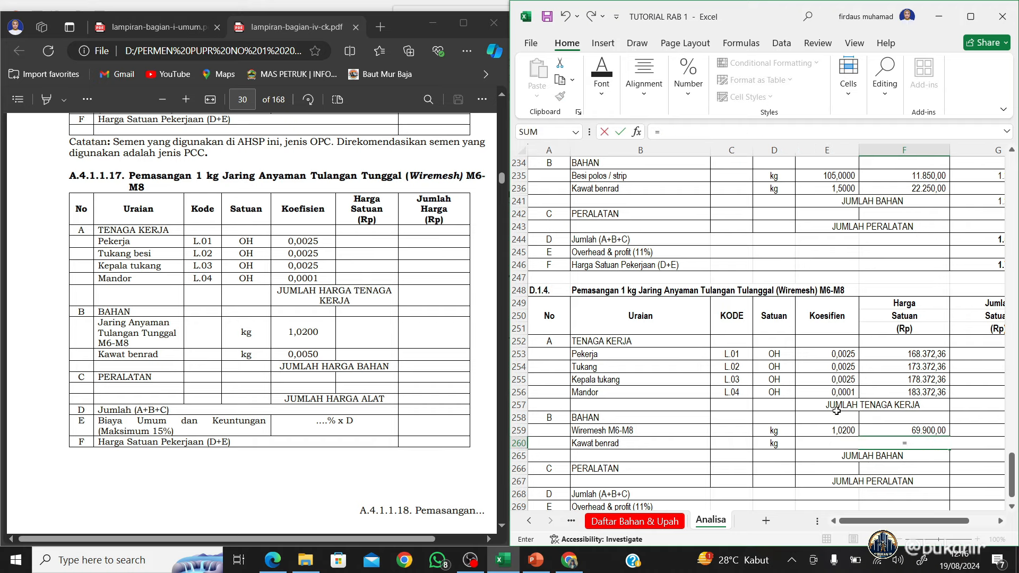
pyautogui.click(633, 525)
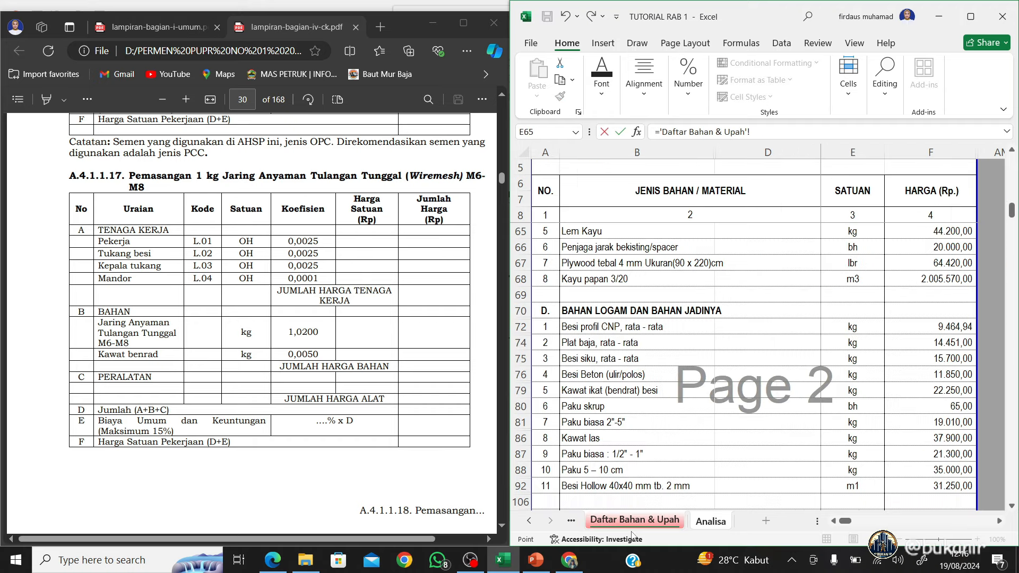
pyautogui.click(621, 393)
pyautogui.press('Right')
pyautogui.press('Right')
pyautogui.press('Right')
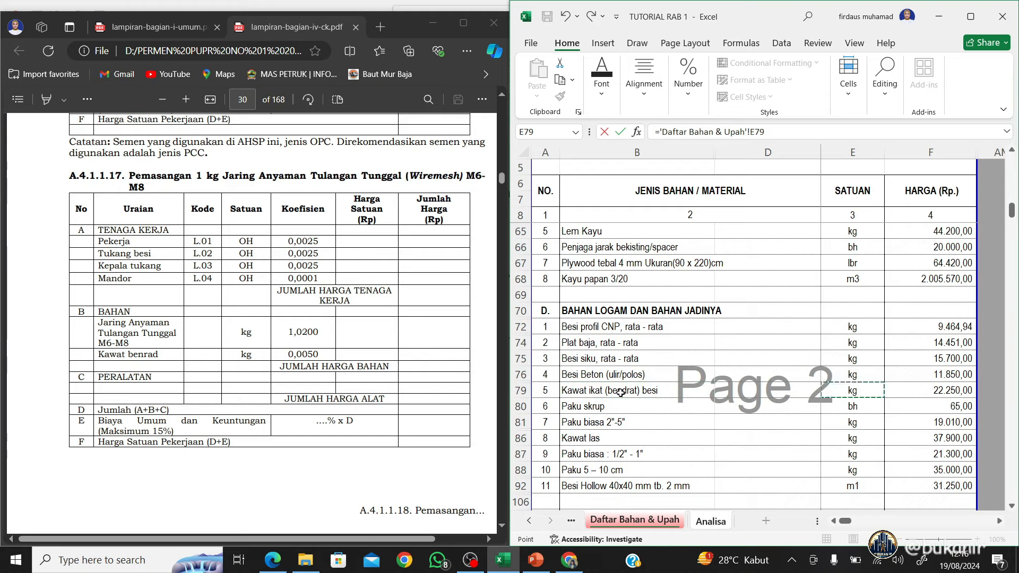
pyautogui.press('Return')
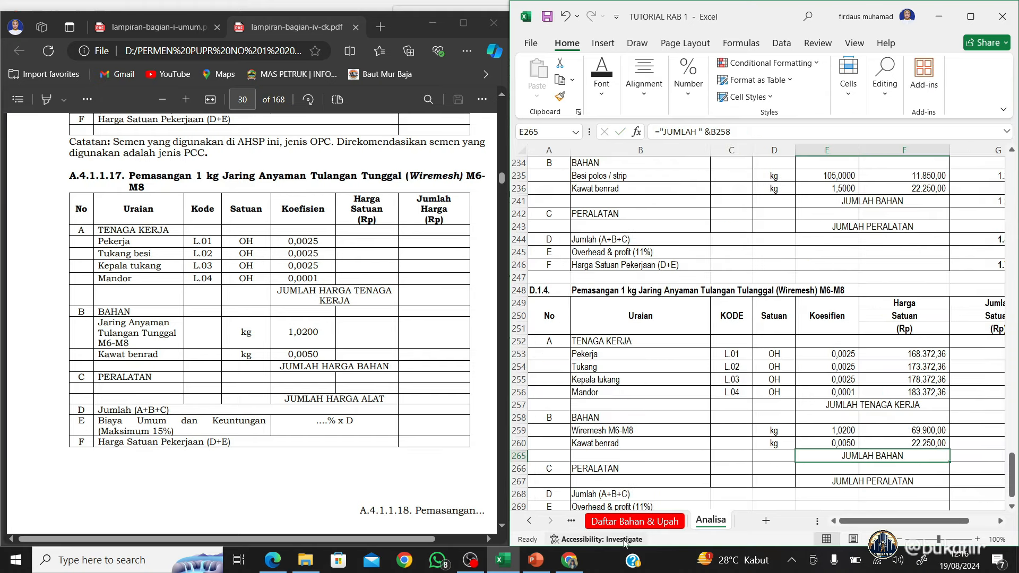
# Enter "Wiremesh M8" as item 6 under section E, Bahan Penutup Atap, in Daftar Bahan & Upah
pyautogui.click(643, 521)
pyautogui.scroll(-3, 643, 374)
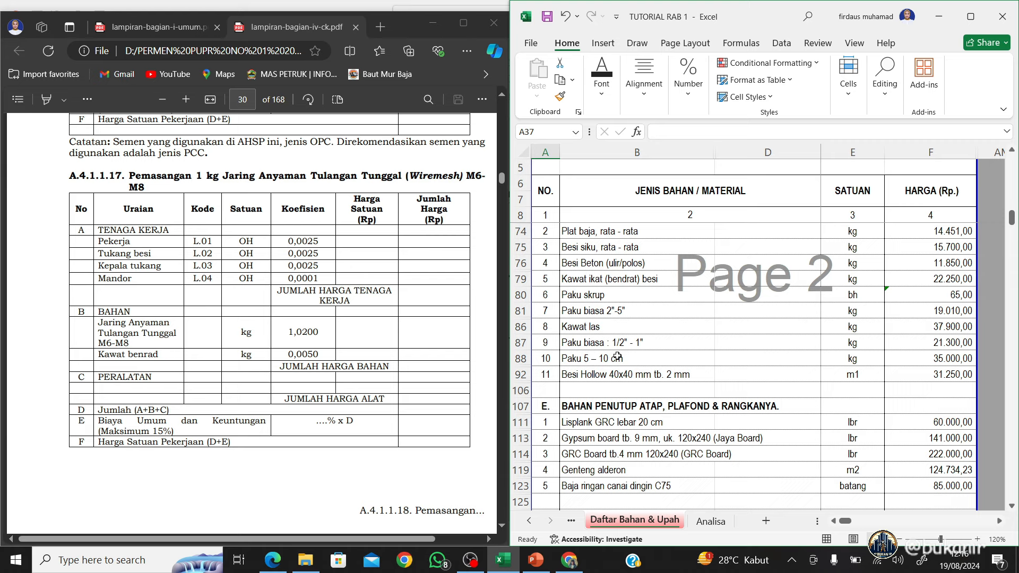
pyautogui.scroll(2, 618, 357)
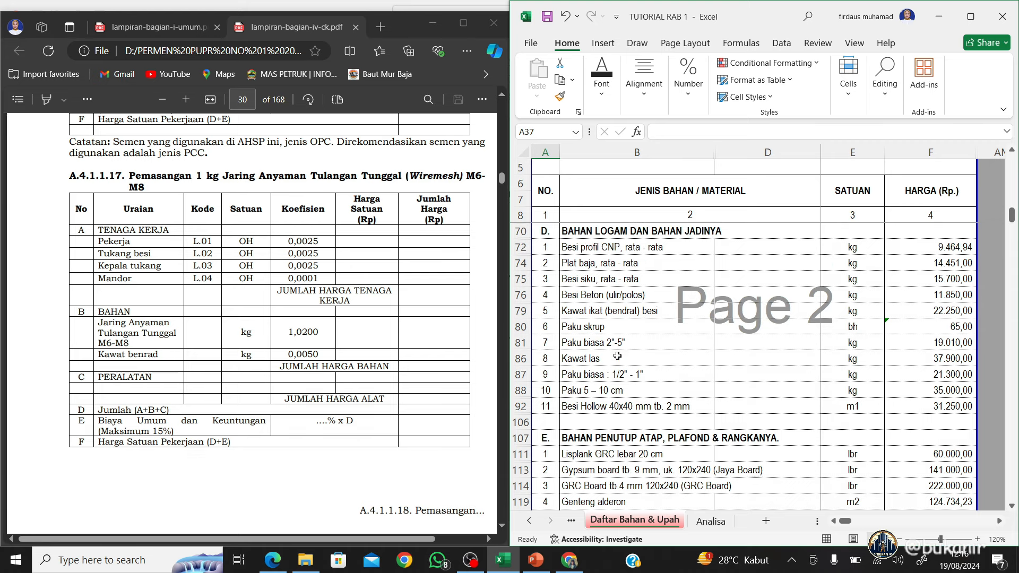
pyautogui.scroll(-1, 618, 357)
pyautogui.scroll(-3, 538, 399)
pyautogui.click(564, 374)
pyautogui.write('Wire')
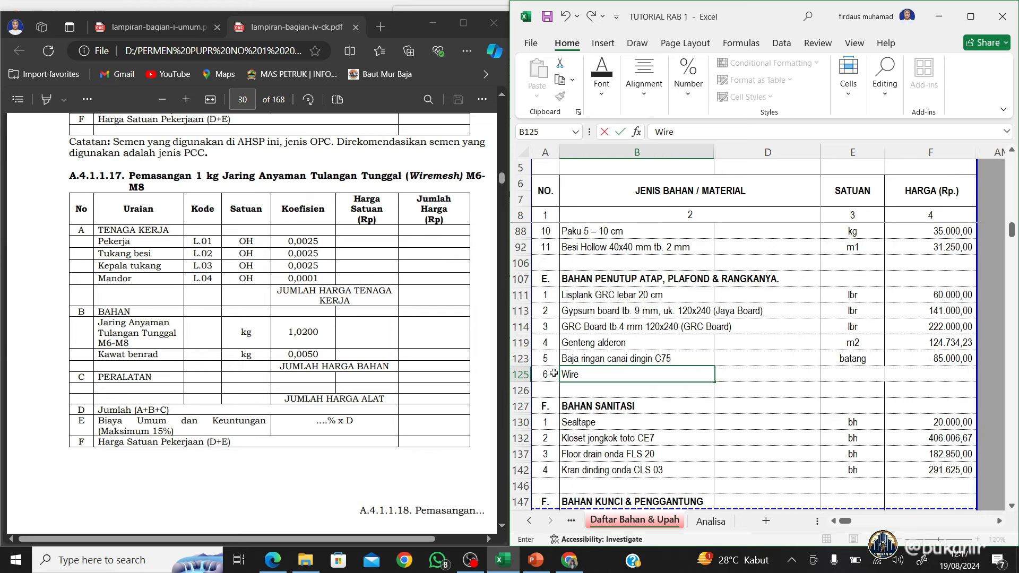
pyautogui.write('mesh M6')
pyautogui.hotkey('ctrl', 'Return')
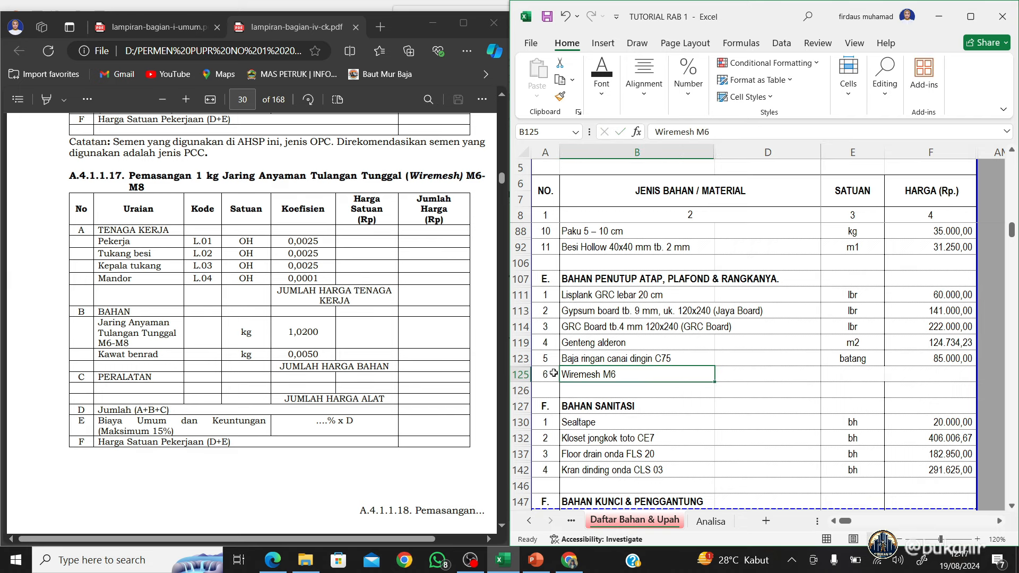
pyautogui.click(724, 130)
pyautogui.press('BackSpace')
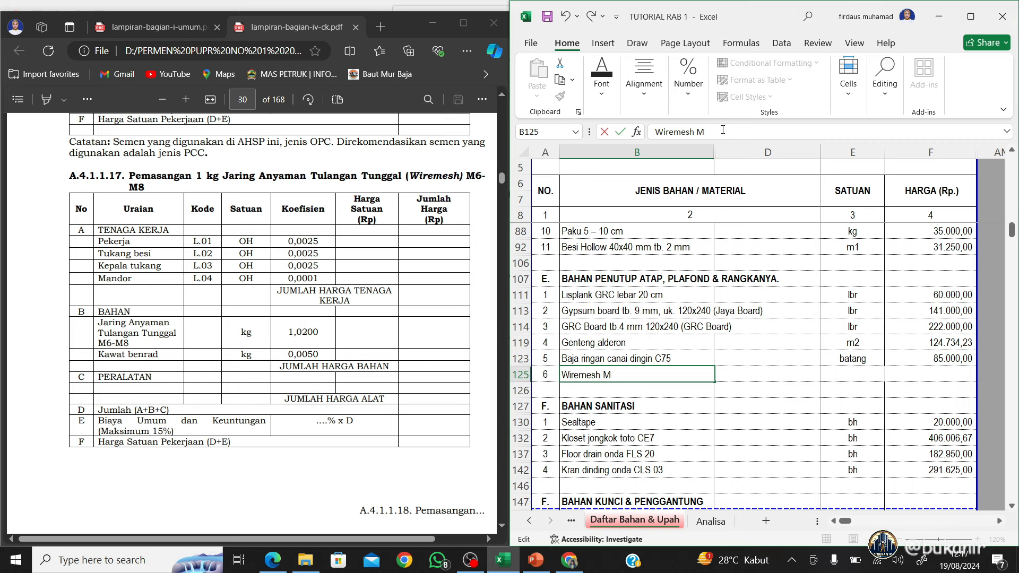
pyautogui.write('8')
pyautogui.press('Return')
# Set the unit of the Wiremesh M8 material to lbr
pyautogui.press('Up')
pyautogui.press('Right')
pyautogui.press('Right')
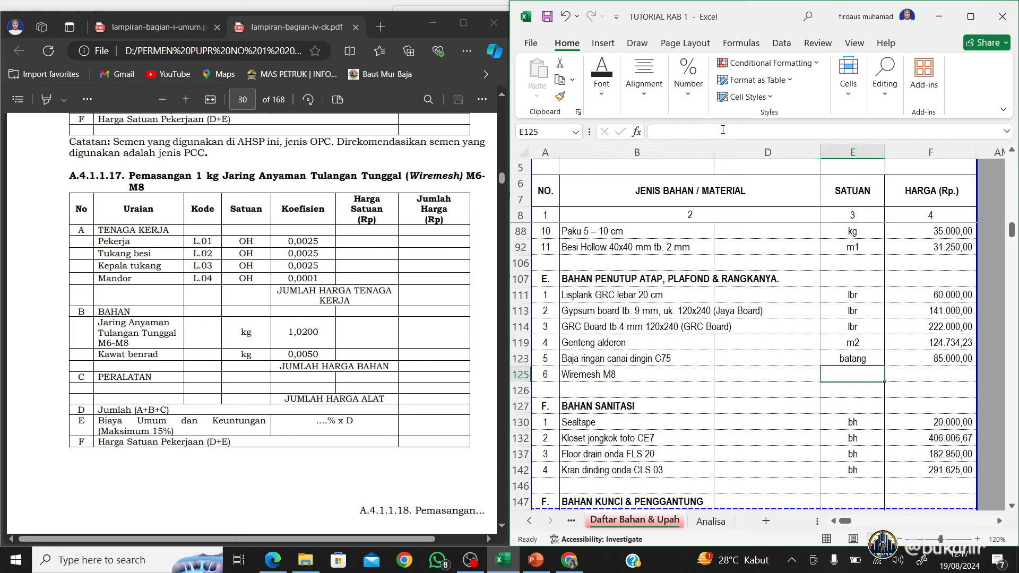
pyautogui.write('lbr')
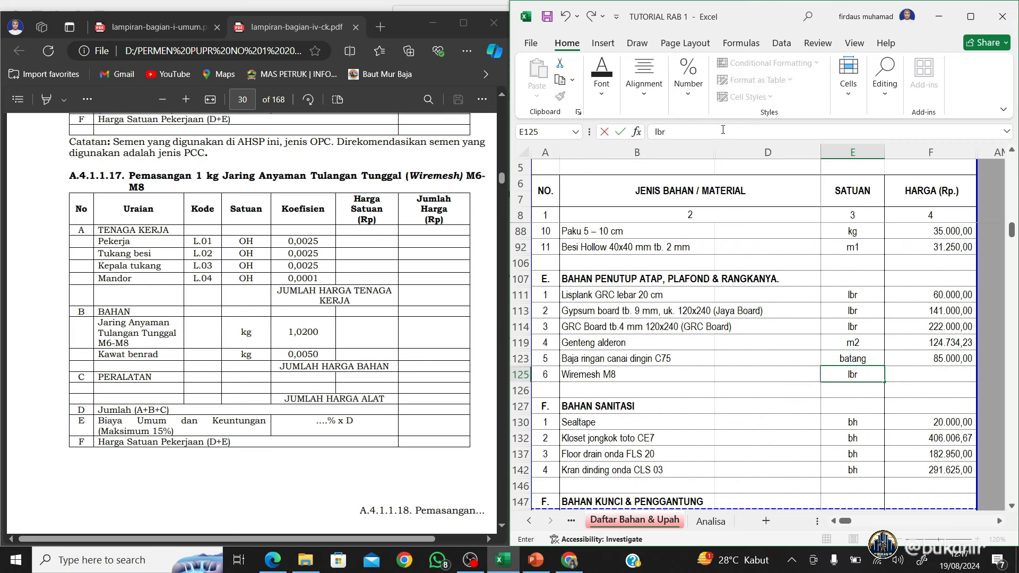
pyautogui.press('Return')
pyautogui.press('Up')
pyautogui.press('Right')
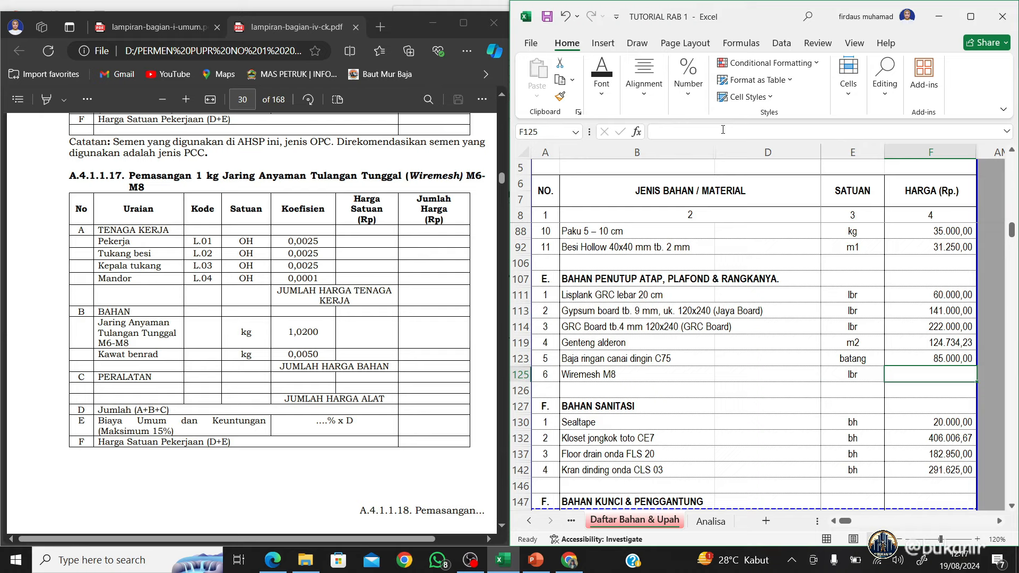
# Switch to Chrome and search Google for "harga wiremesh m8 bandung"
pyautogui.click(569, 559)
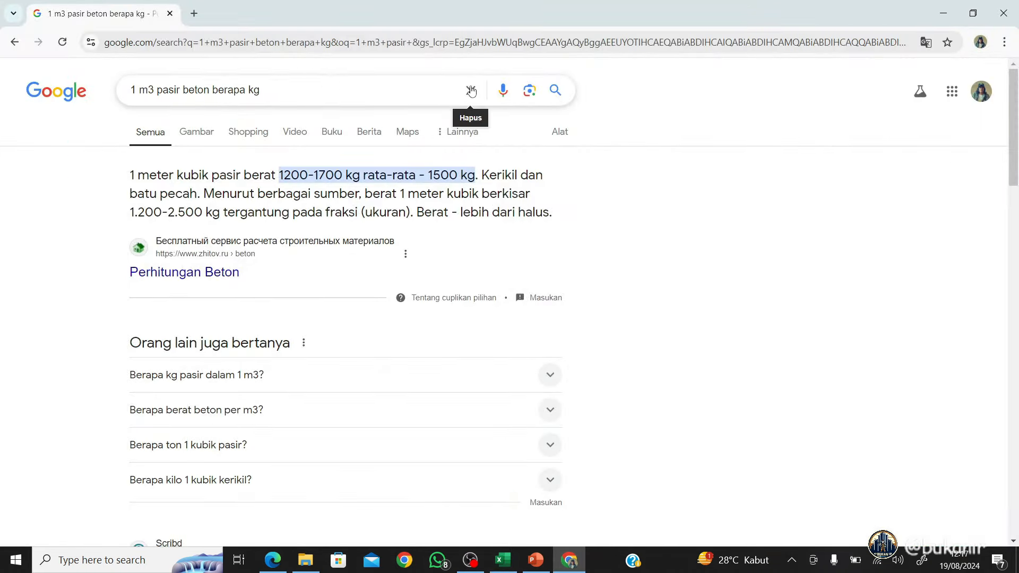
pyautogui.click(471, 92)
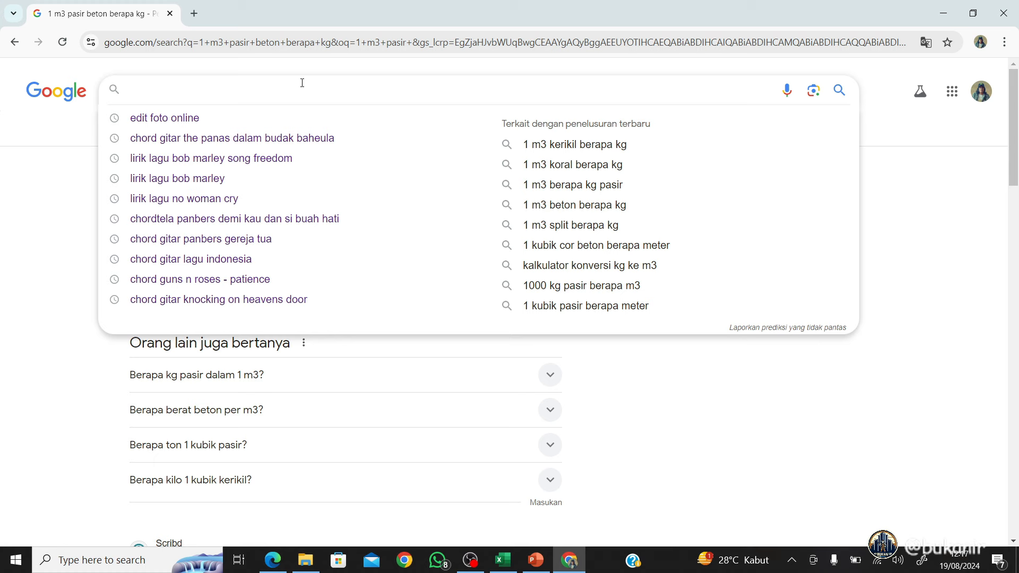
pyautogui.write('harga wiremesh m8')
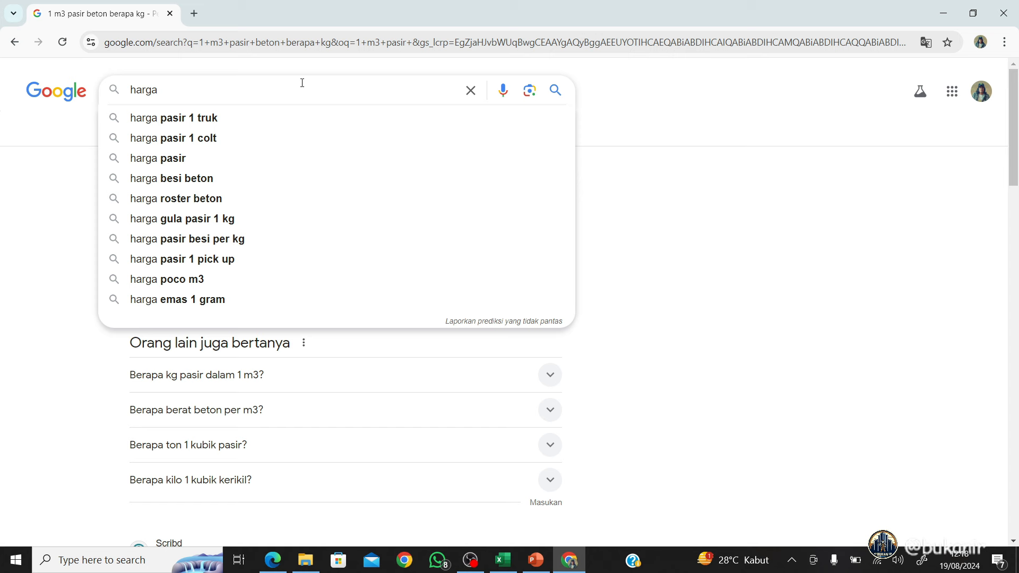
pyautogui.write('wirem')
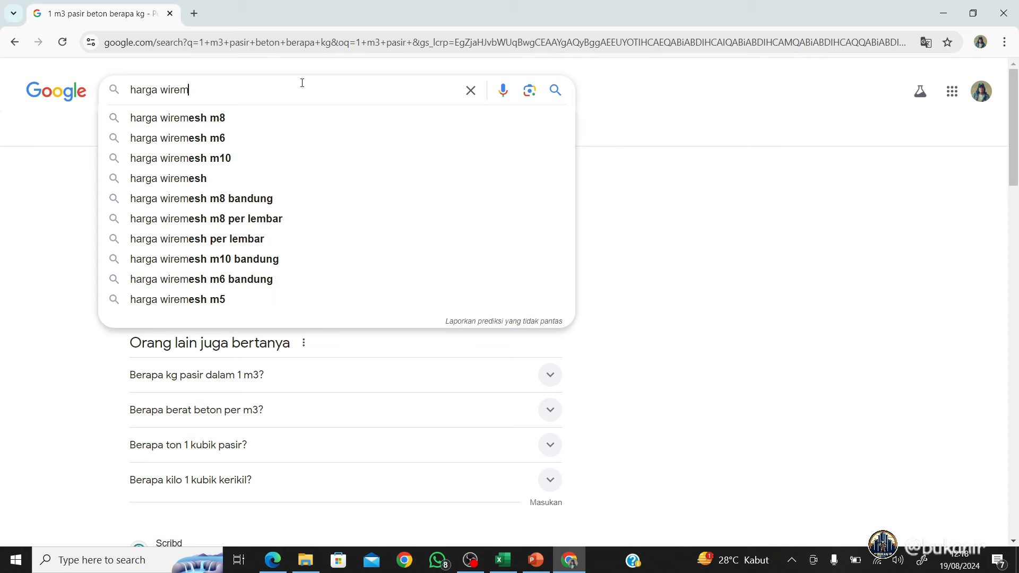
pyautogui.write('esh m8')
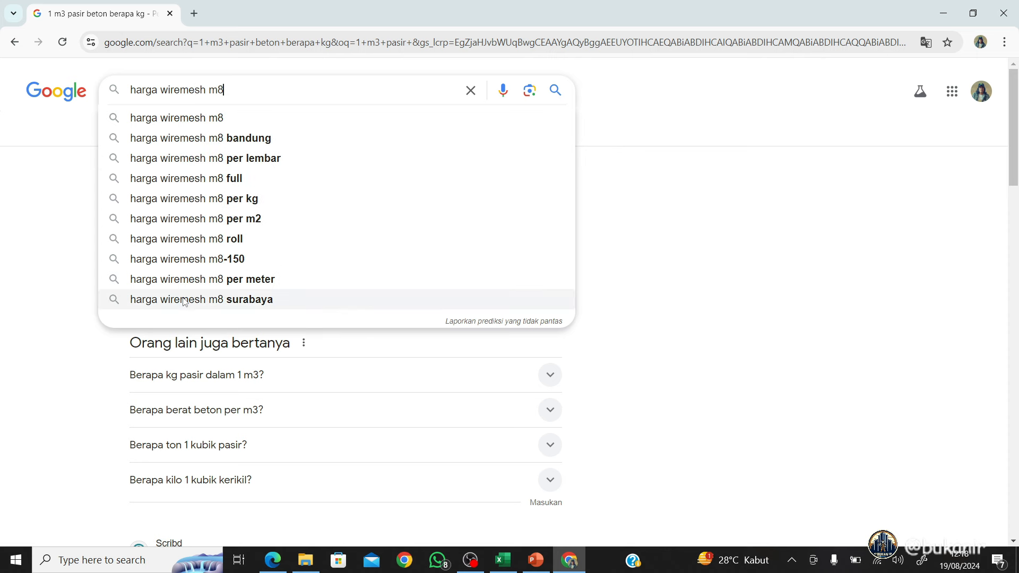
pyautogui.click(319, 138)
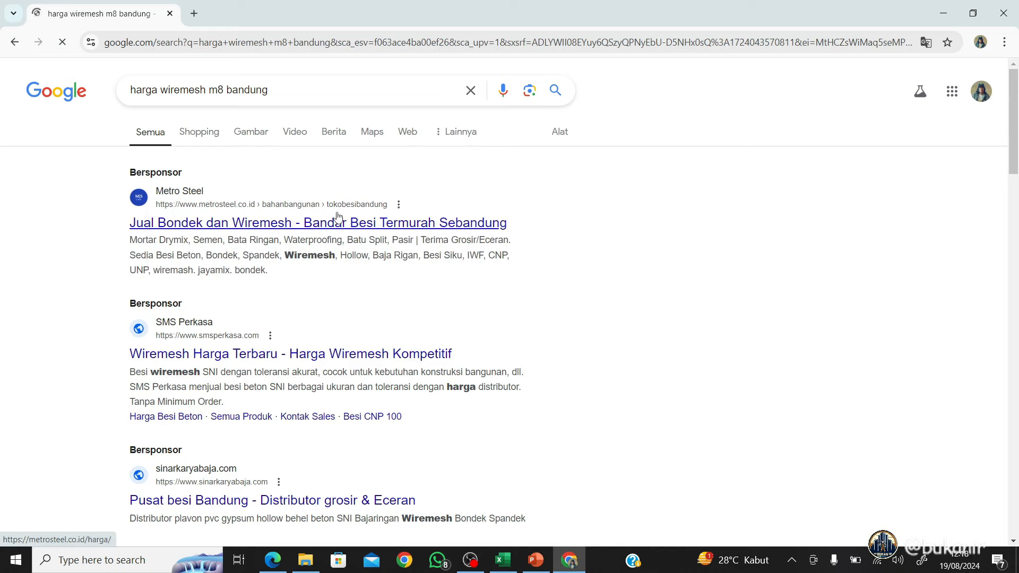
# Open the Tokopedia result for 8 mm wiremesh in a new tab and view it
pyautogui.scroll(-8, 319, 181)
pyautogui.rightClick(300, 145)
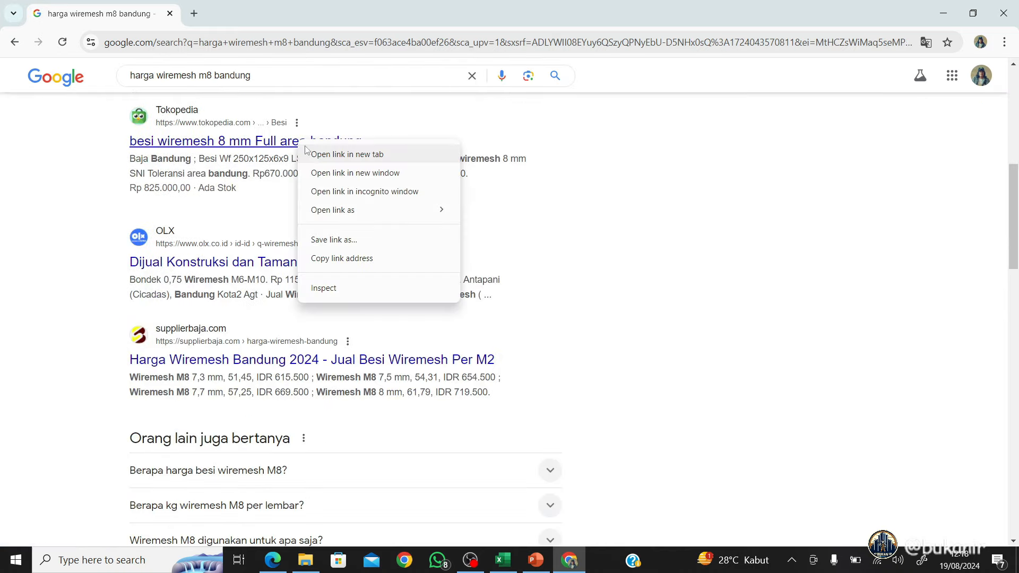
pyautogui.click(317, 155)
pyautogui.click(255, 11)
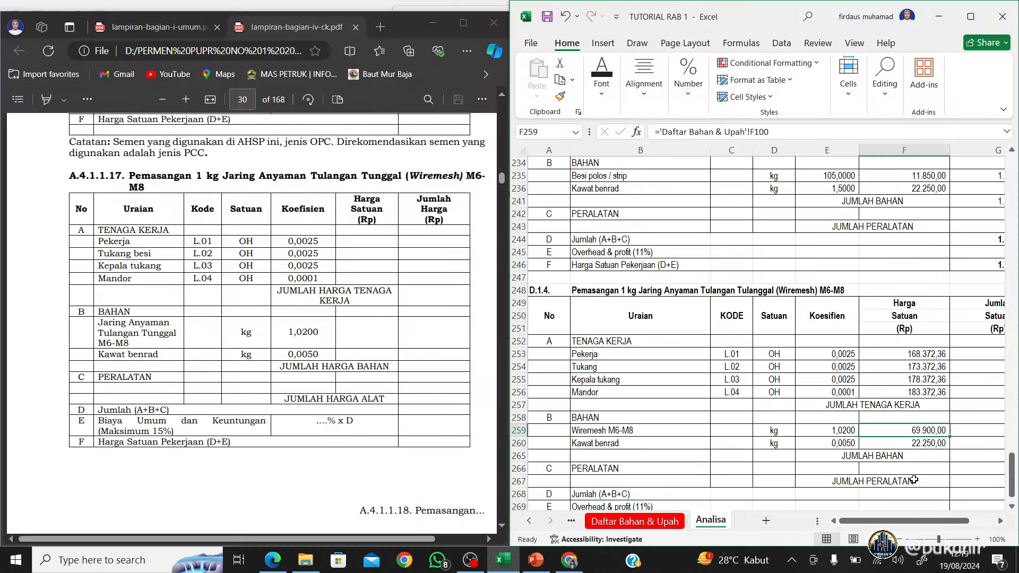
# Link the Wiremesh M6-M8 unit price in D.1.4 to the per-kg Wiremesh M8 price, cell F126 of Daftar Bahan & Upah
pyautogui.write('=')
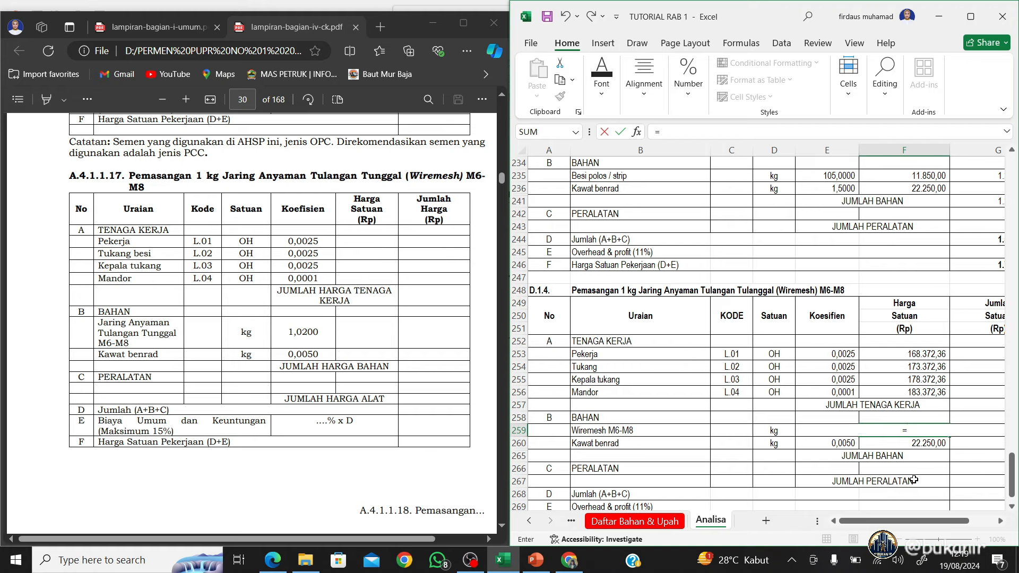
pyautogui.click(635, 521)
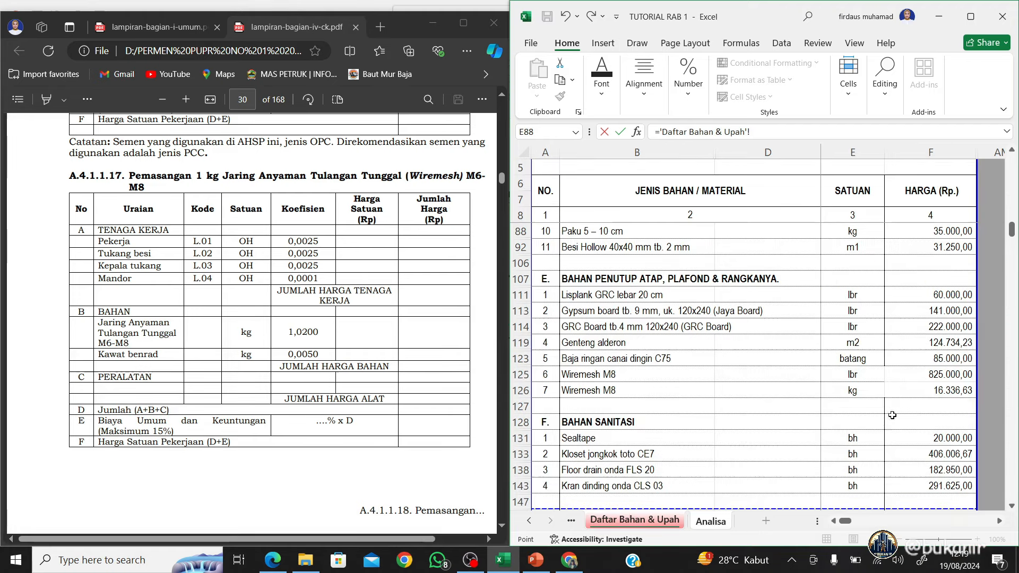
pyautogui.click(907, 393)
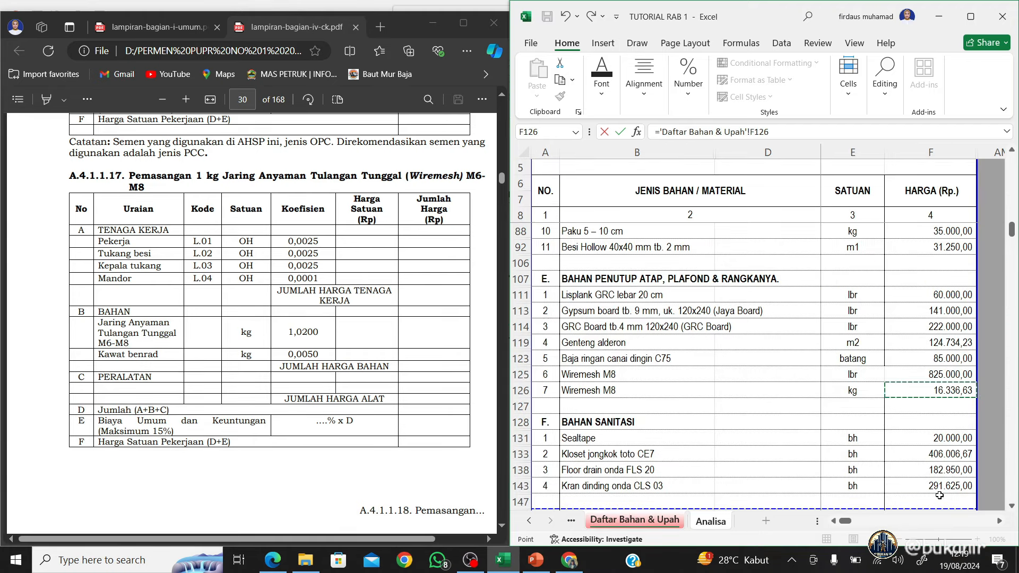
pyautogui.press('Return')
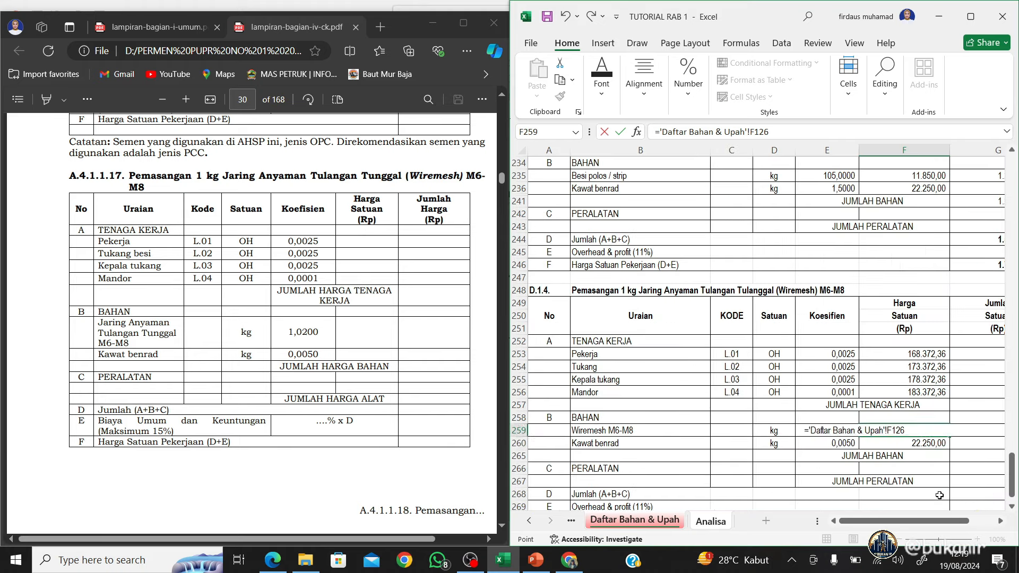
# Check the amounts and totals of wiremesh analysis D.1.4 down to its last row
pyautogui.press('Up')
pyautogui.press('Right')
pyautogui.press('Right')
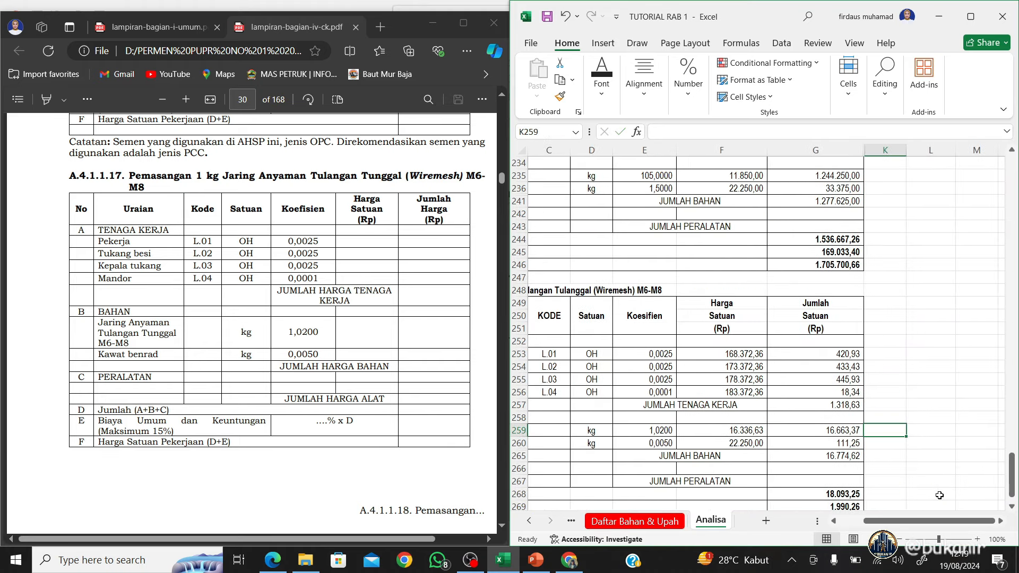
pyautogui.press('Left')
pyautogui.press('Left')
pyautogui.press('Left')
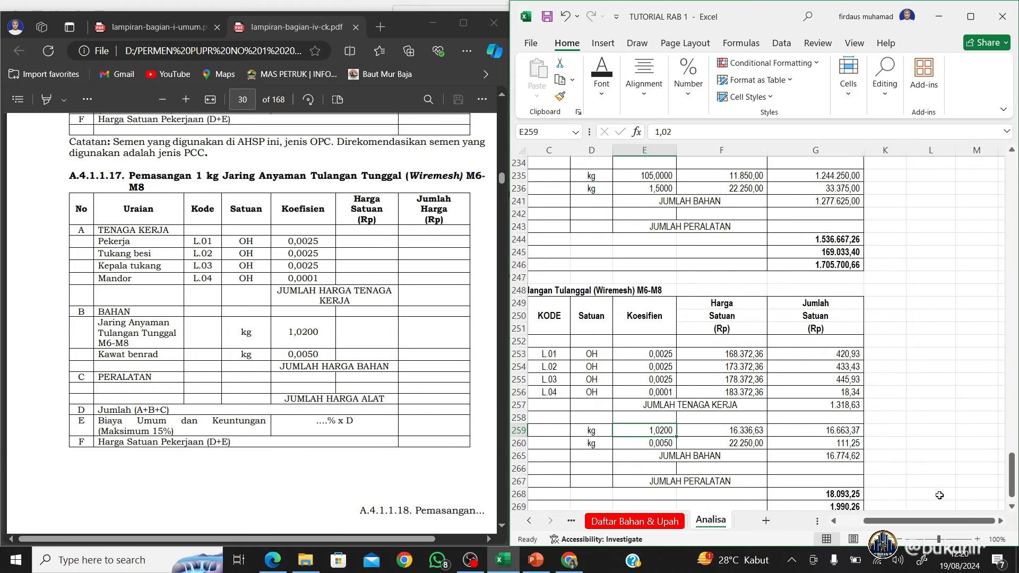
pyautogui.press('Down')
pyautogui.press('Down')
pyautogui.press('Down')
pyautogui.press('Down')
pyautogui.press('Down')
pyautogui.press('Down')
pyautogui.press('Down')
pyautogui.press('Down')
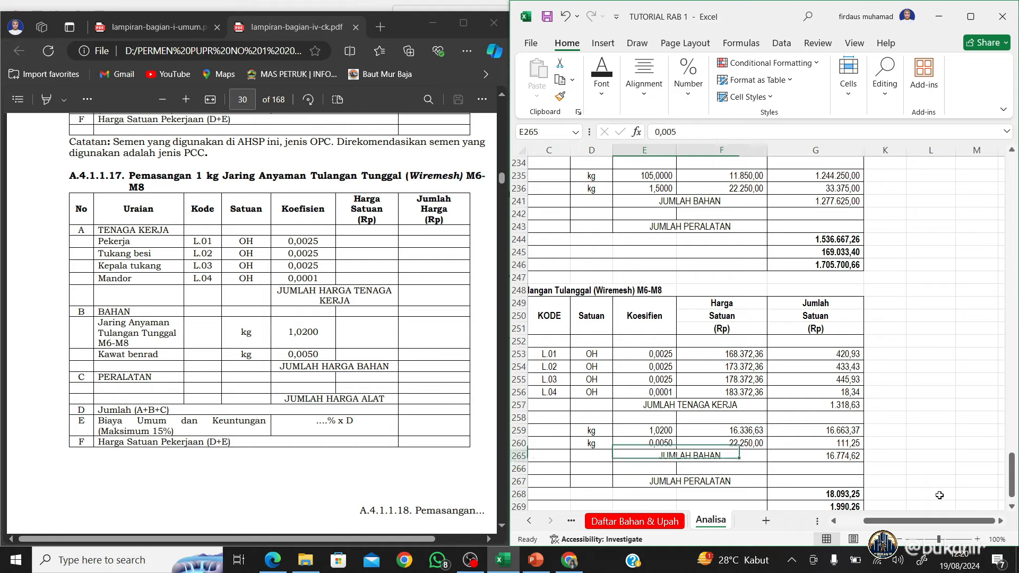
pyautogui.press('Left')
pyautogui.press('Left')
pyautogui.press('Left')
pyautogui.press('Left')
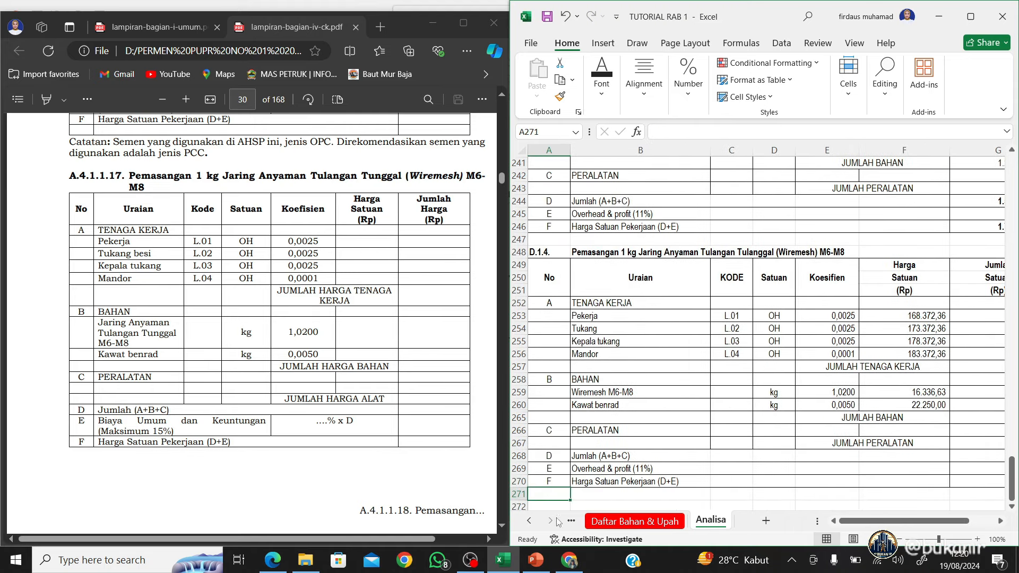
# Open the RAB sheet and review the work items under Pekerjaan Struktur
pyautogui.click(533, 521)
pyautogui.click(599, 521)
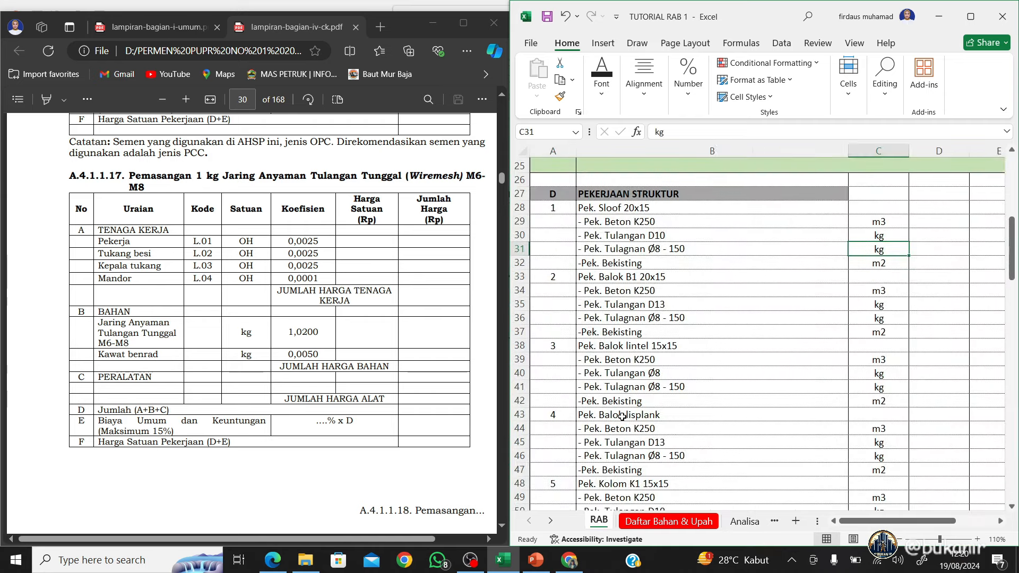
pyautogui.scroll(-1, 622, 417)
pyautogui.scroll(1, 622, 416)
pyautogui.scroll(-1, 622, 417)
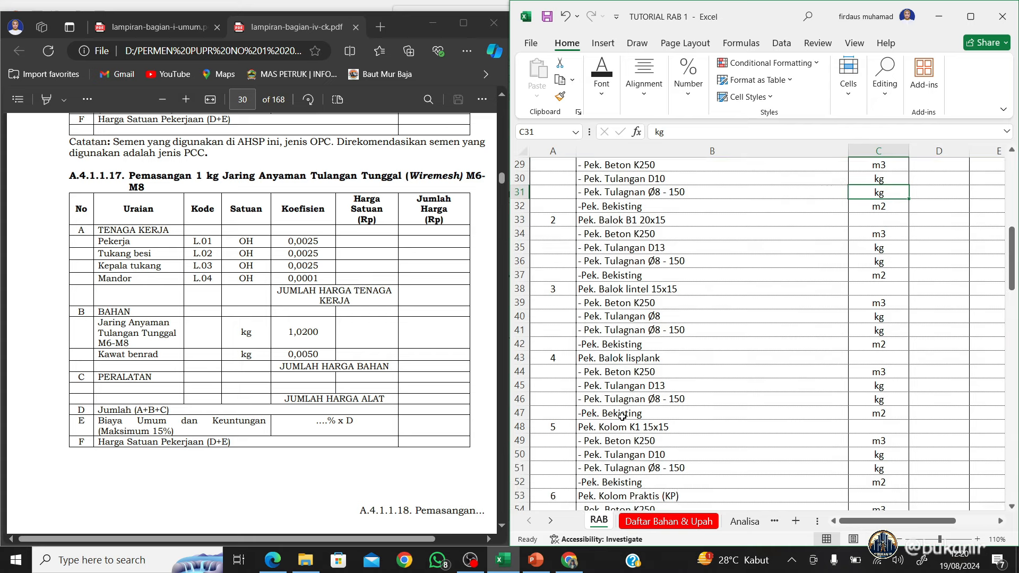
pyautogui.scroll(1, 623, 416)
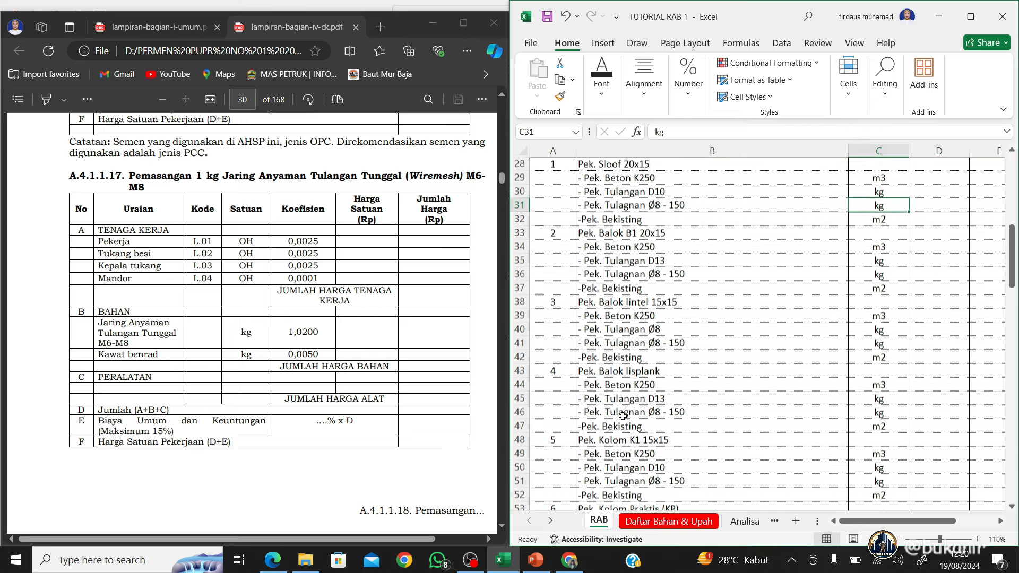
# Review the Bekisting items under each element of Pekerjaan Struktur in the RAB sheet
pyautogui.click(637, 264)
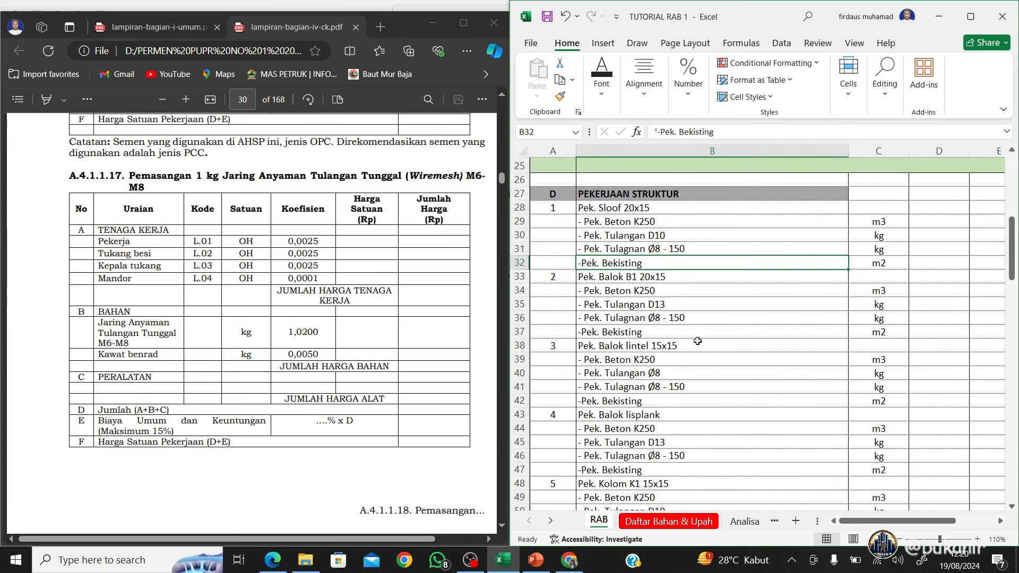
pyautogui.click(694, 338)
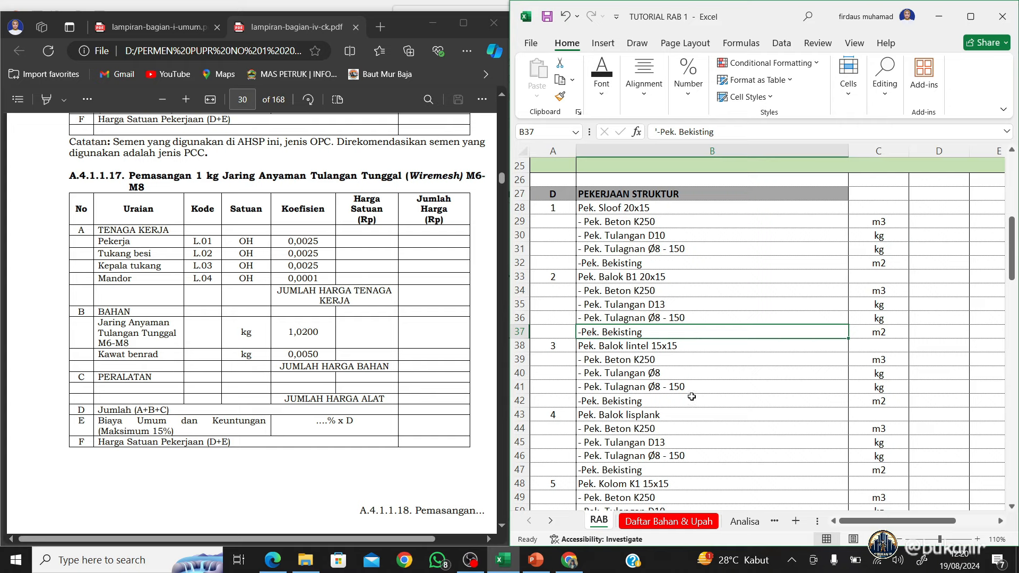
pyautogui.scroll(-2, 690, 397)
pyautogui.scroll(-3, 690, 398)
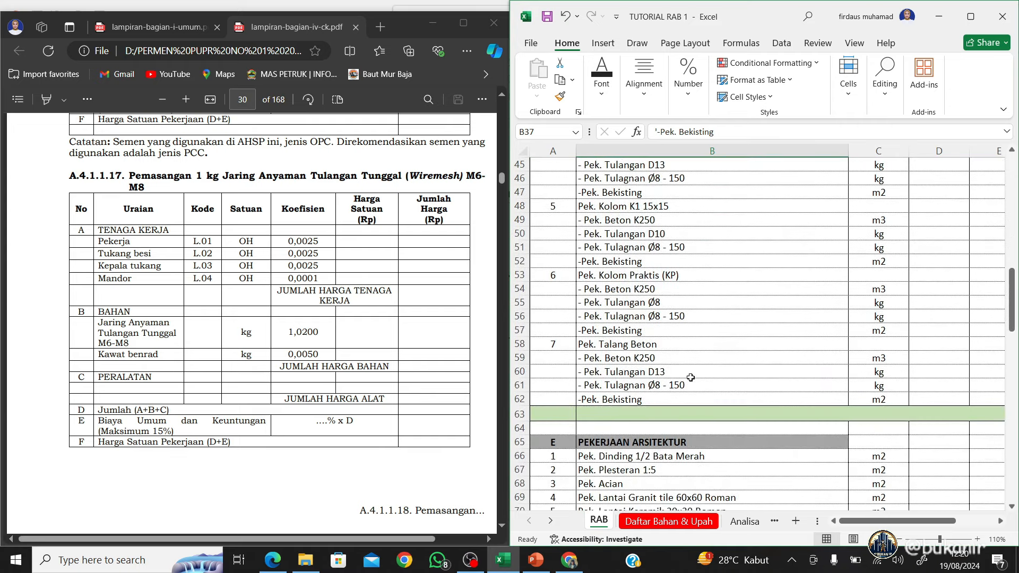
pyautogui.scroll(6, 691, 377)
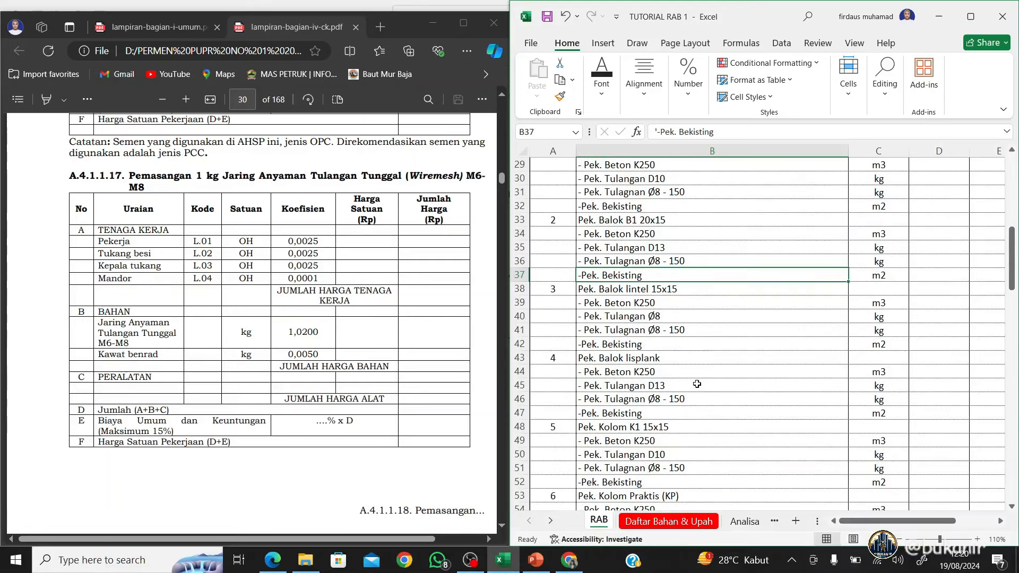
# Find the AHSP analysis A.4.1.1.20 for column formwork in the lampiran-bagian-iv-ck PDF
pyautogui.click(417, 430)
pyautogui.scroll(-5, 417, 430)
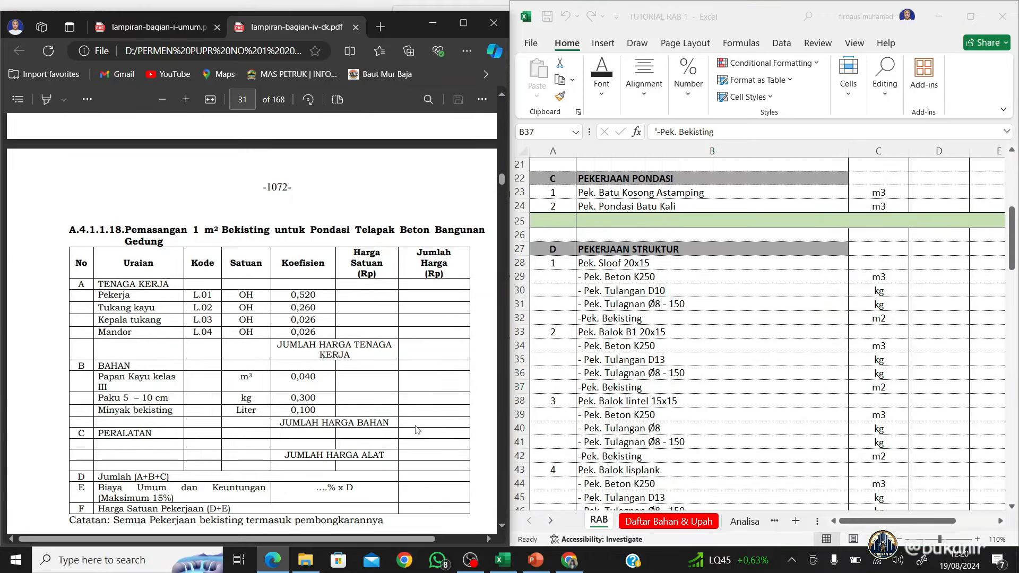
pyautogui.scroll(-3, 417, 430)
pyautogui.scroll(-5, 416, 430)
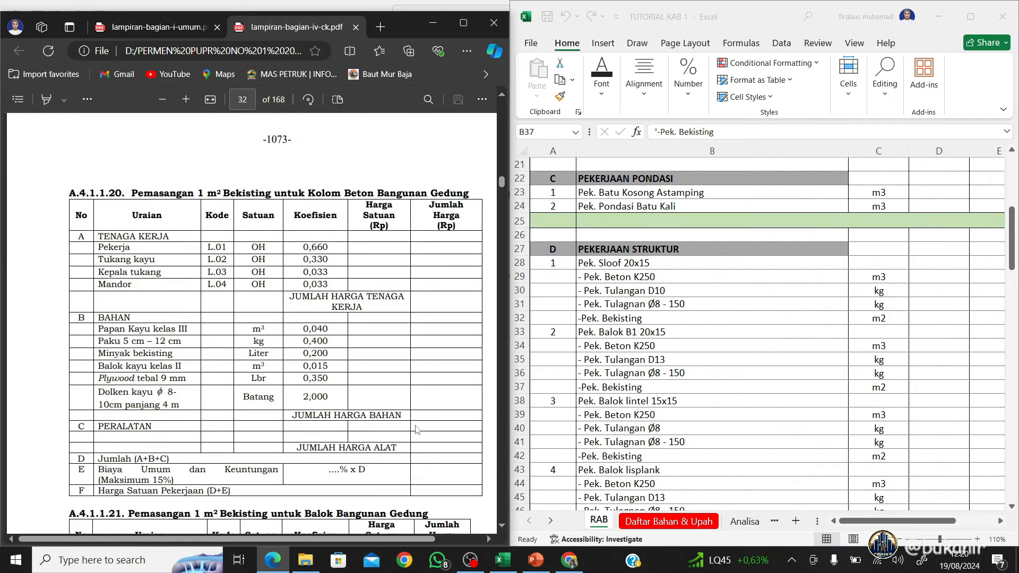
pyautogui.scroll(-3, 417, 430)
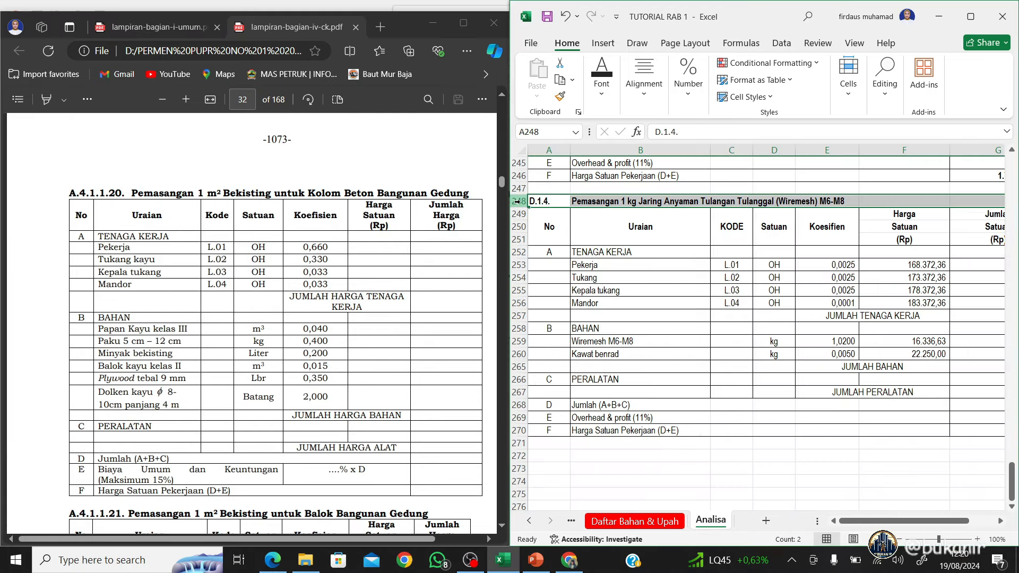
# Duplicate the D.1.4 wiremesh analysis block in the Analisa sheet, rows 248 to 271, starting at row 272
pyautogui.click(520, 202)
pyautogui.moveTo(520, 202); pyautogui.dragTo(581, 441)
pyautogui.hotkey('ctrl', 'c')
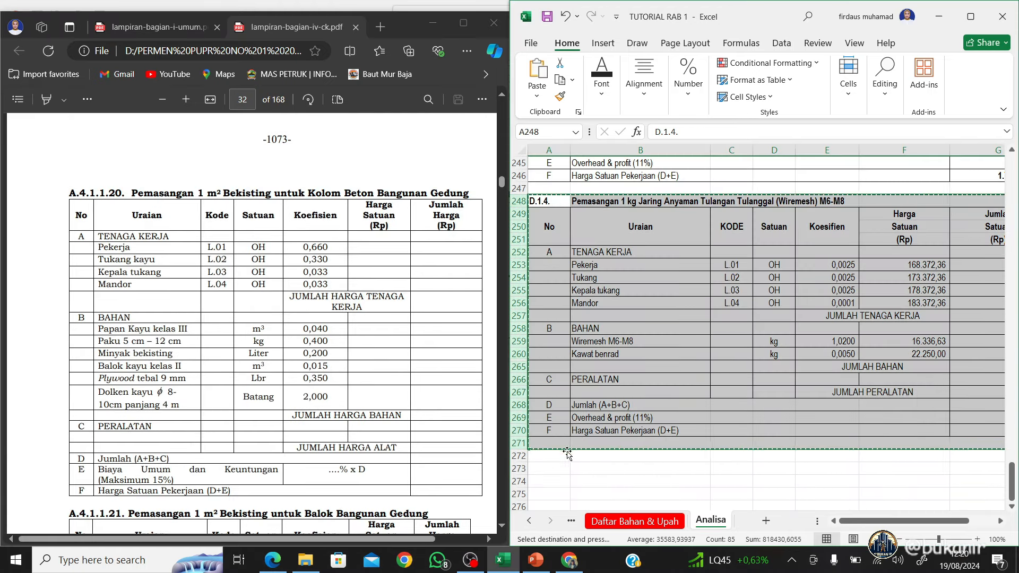
pyautogui.click(520, 456)
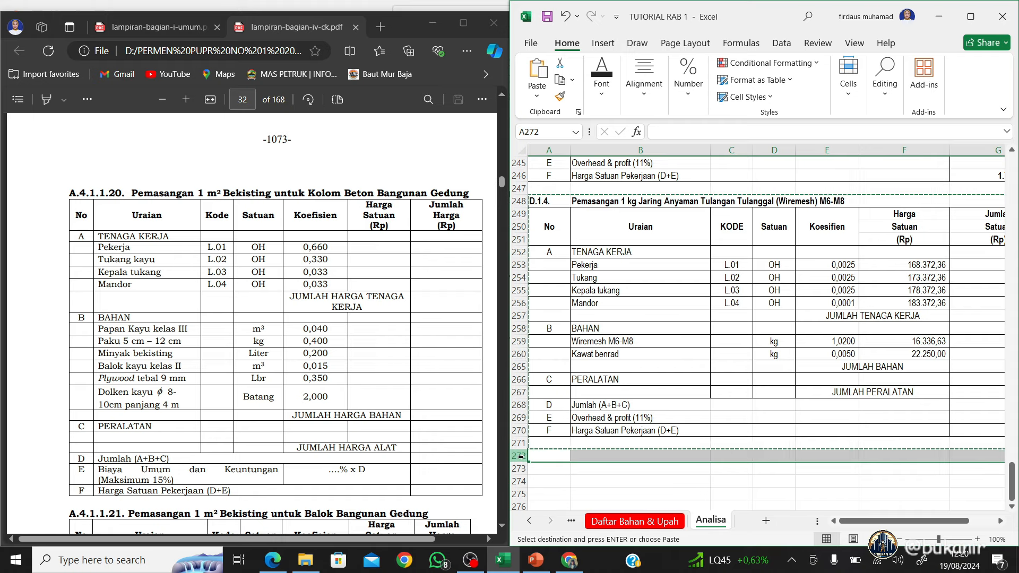
pyautogui.hotkey('ctrl', 'v')
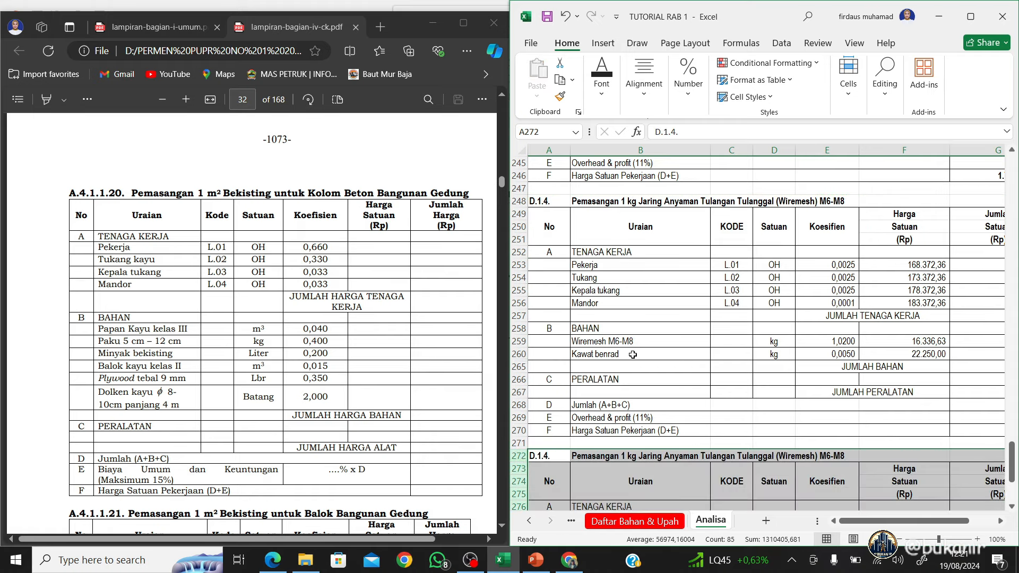
pyautogui.scroll(-2, 636, 361)
pyautogui.press('Escape')
# Renumber the copied analysis in cell A272 as D.1.5
pyautogui.click(551, 350)
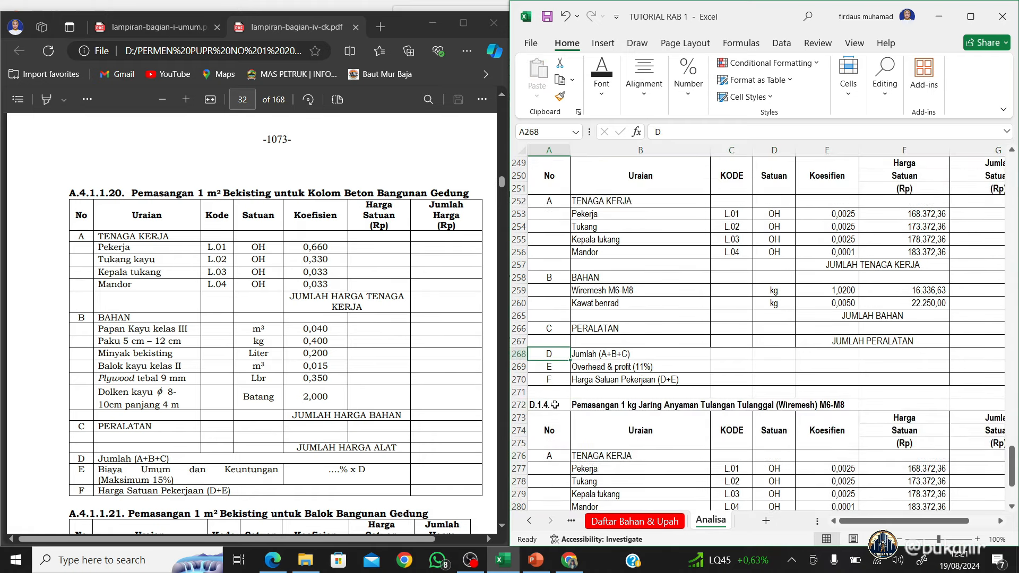
pyautogui.click(547, 404)
pyautogui.click(673, 132)
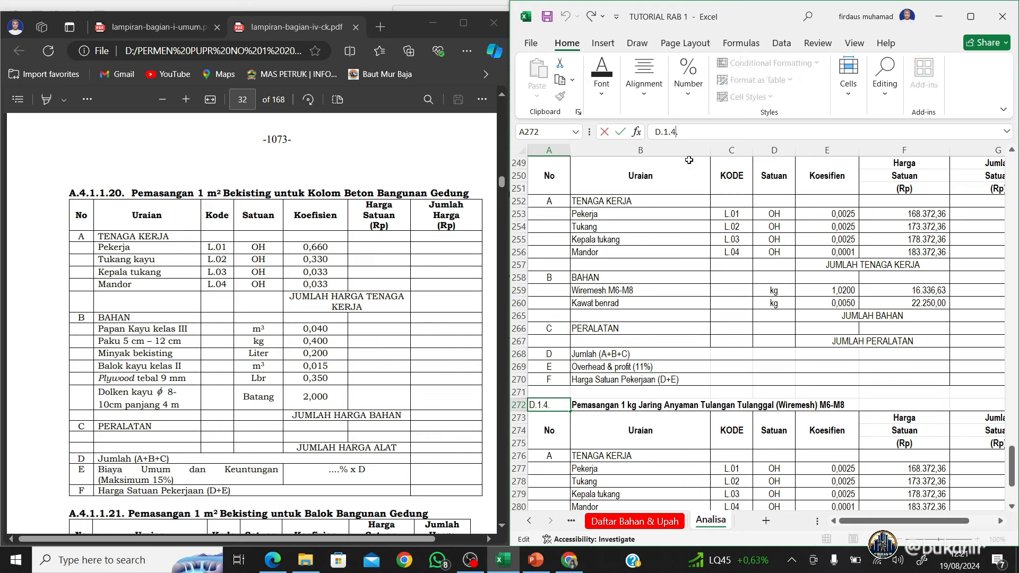
pyautogui.press('BackSpace')
pyautogui.write('5')
pyautogui.press('Up')
# Retitle analysis D.1.5 as "Pemasangan 1 m2 Bekisting untuk Kolom Beton Bangunan Gedung"
pyautogui.press('Right')
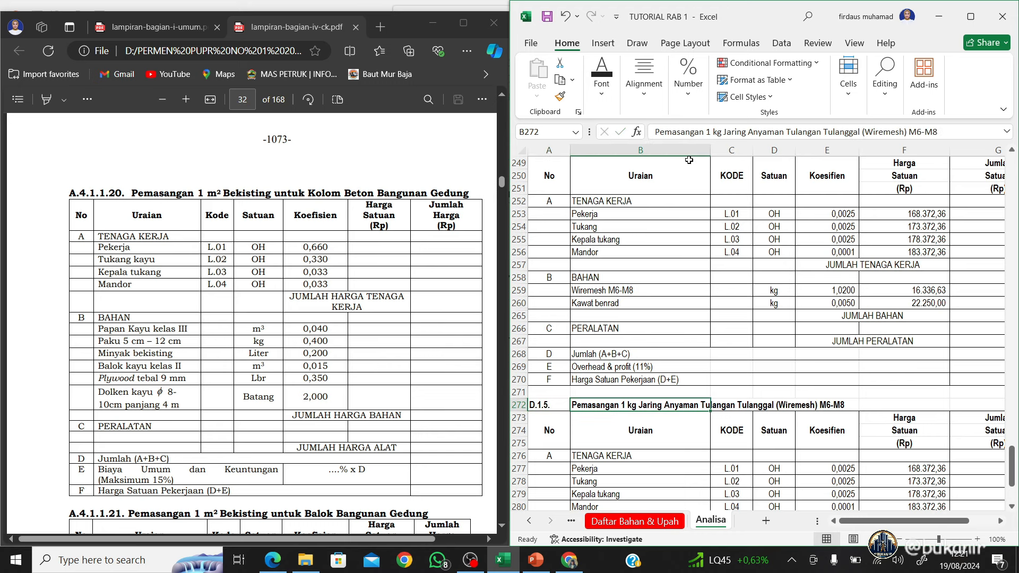
pyautogui.write('Pem')
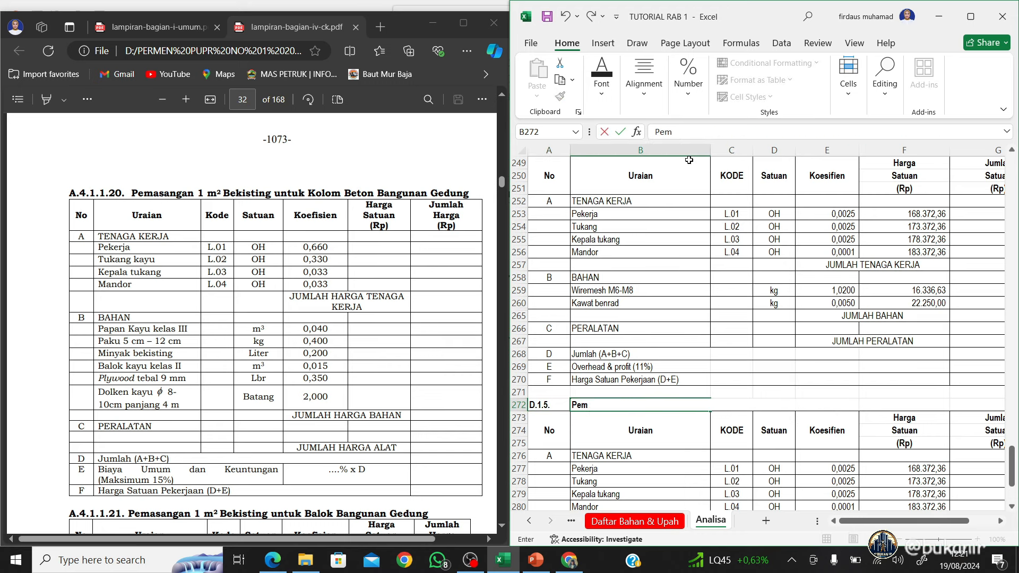
pyautogui.write('asangan 1 m2 Be')
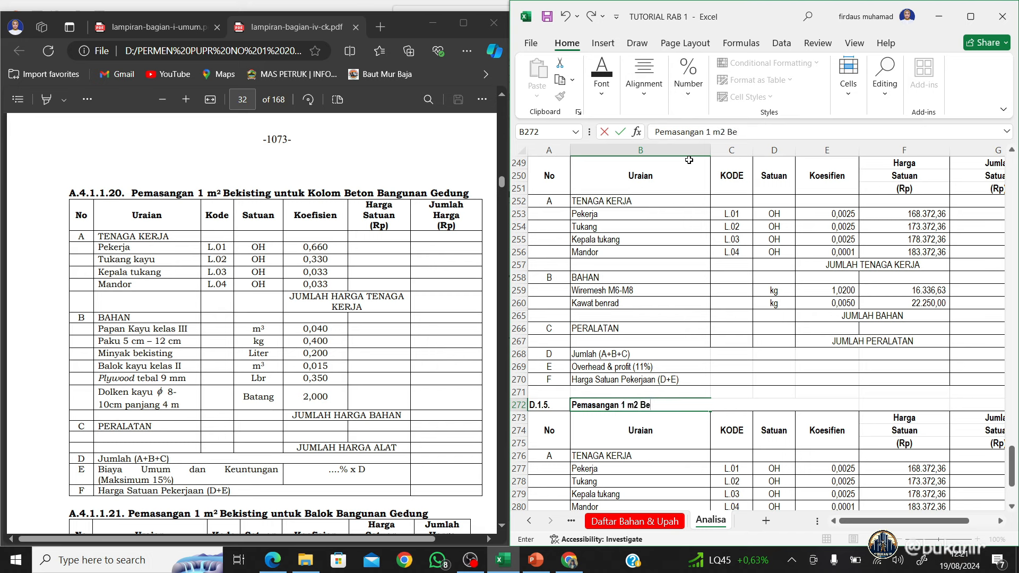
pyautogui.write('kisting untuk ')
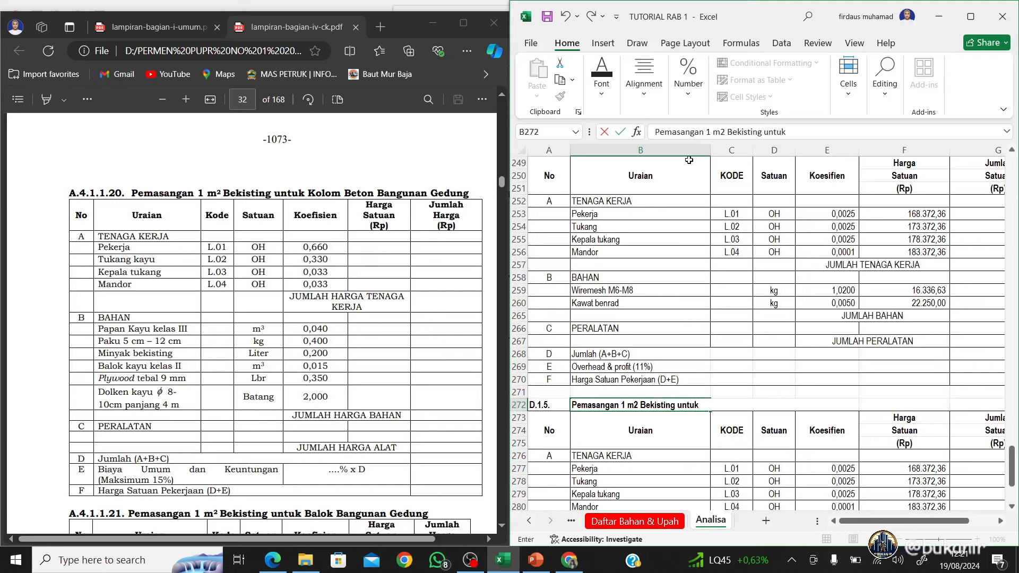
pyautogui.write('kolom')
pyautogui.press('BackSpace')
pyautogui.press('BackSpace')
pyautogui.press('BackSpace')
pyautogui.press('BackSpace')
pyautogui.write('Kolom Beton Bangunan')
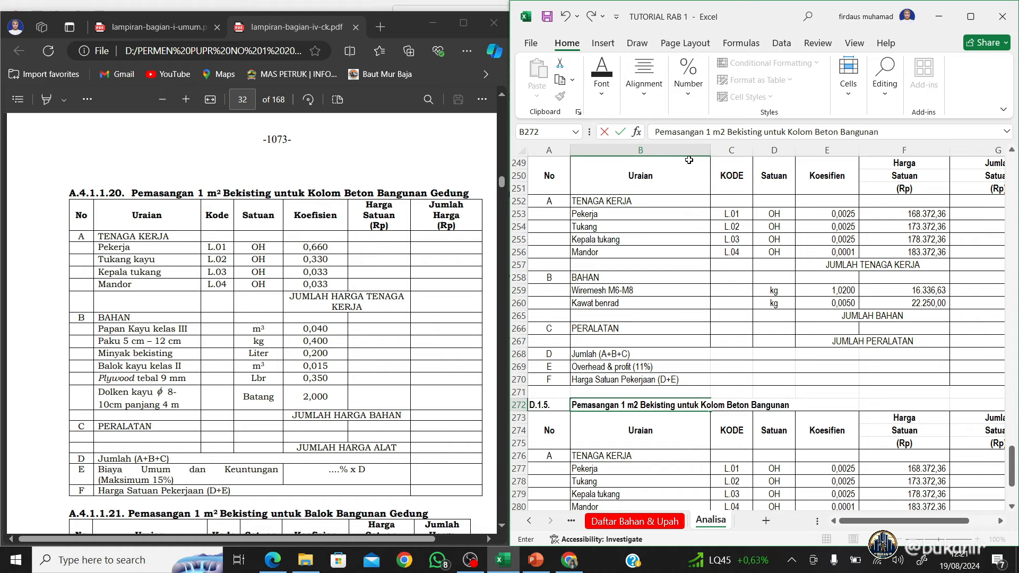
pyautogui.write(' Gedung')
pyautogui.press('Return')
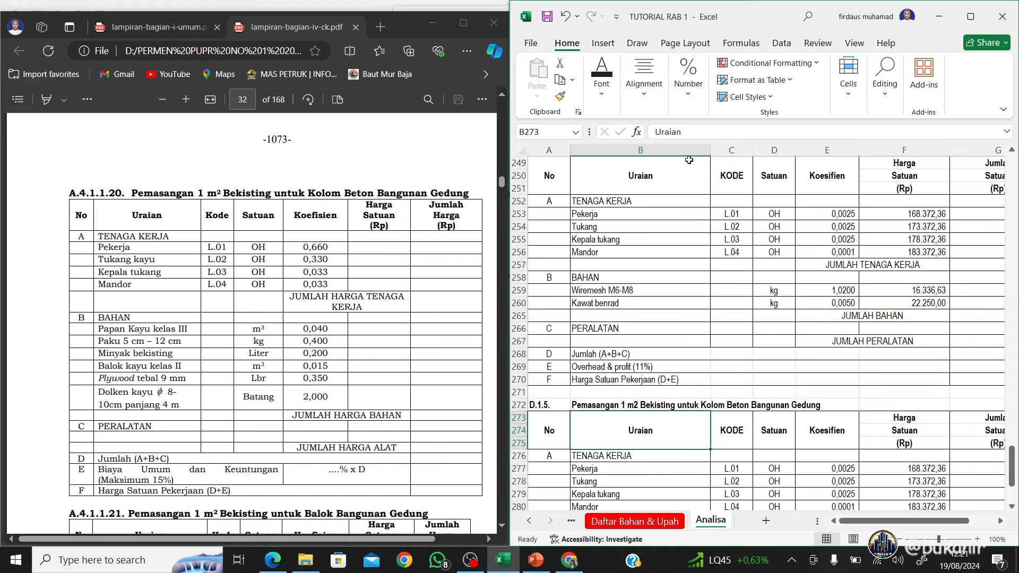
# Set the labour coefficients in D.1.5 to 0,66 for Pekerja, 0,33 for Tukang, and 0,03 for both Kepala tukang and Mandor
pyautogui.scroll(-6, 689, 160)
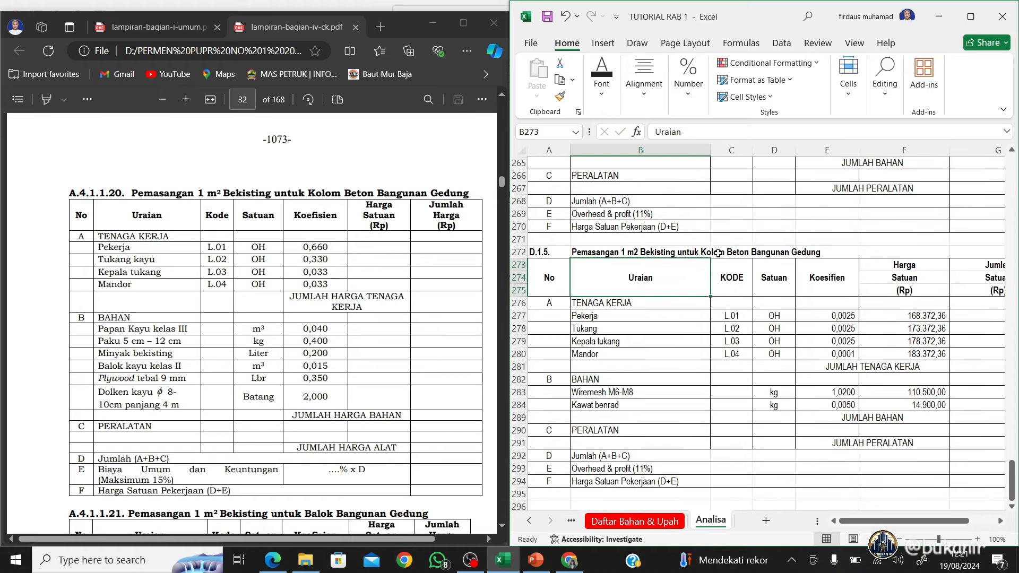
pyautogui.scroll(-1, 729, 315)
pyautogui.click(845, 266)
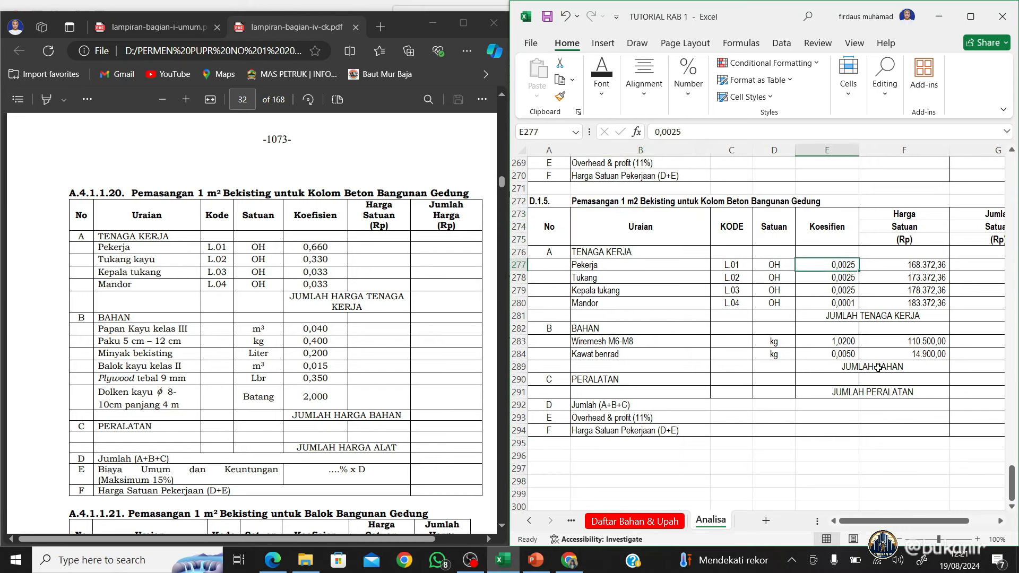
pyautogui.write('0,66')
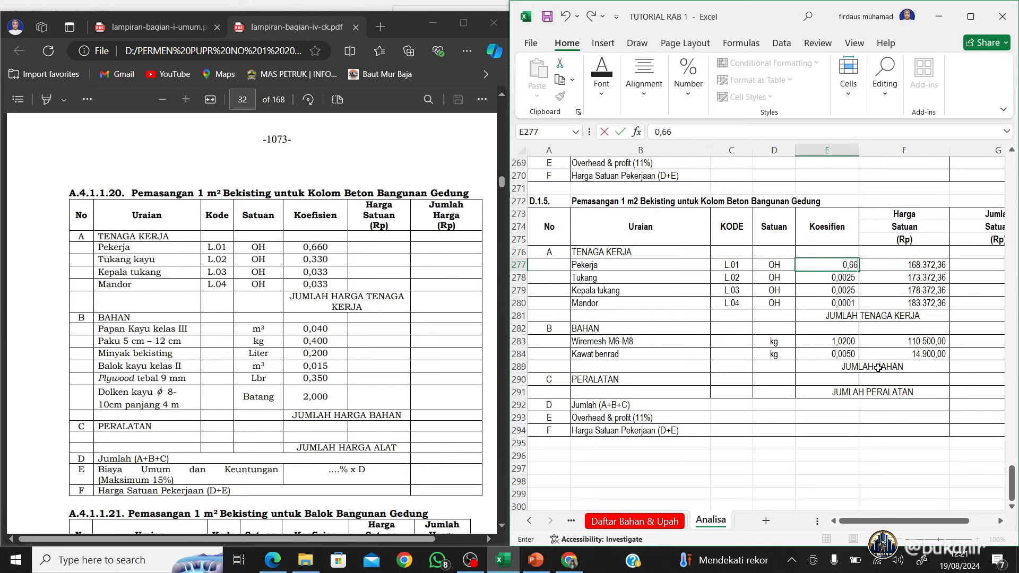
pyautogui.press('Return')
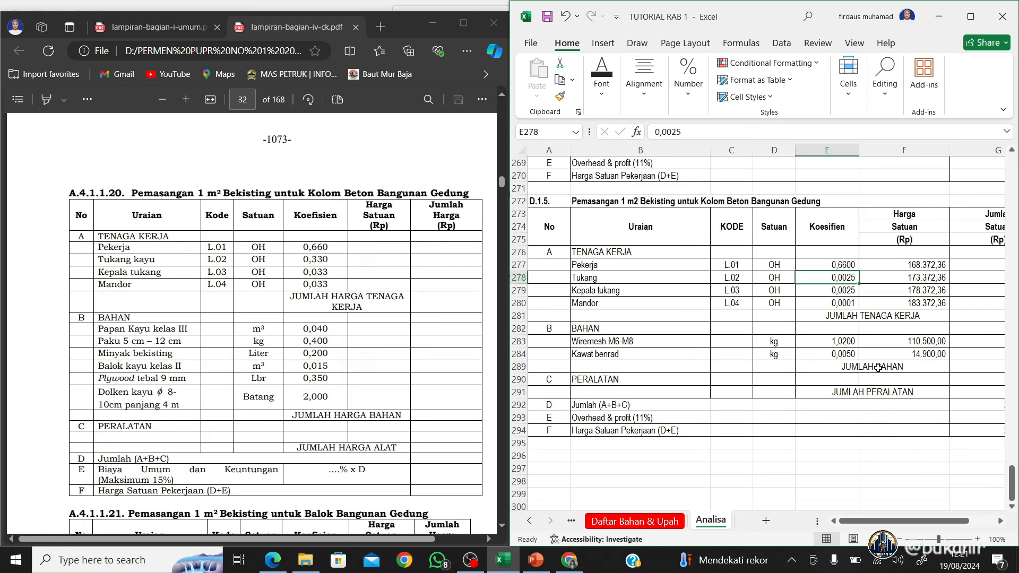
pyautogui.write('0,33')
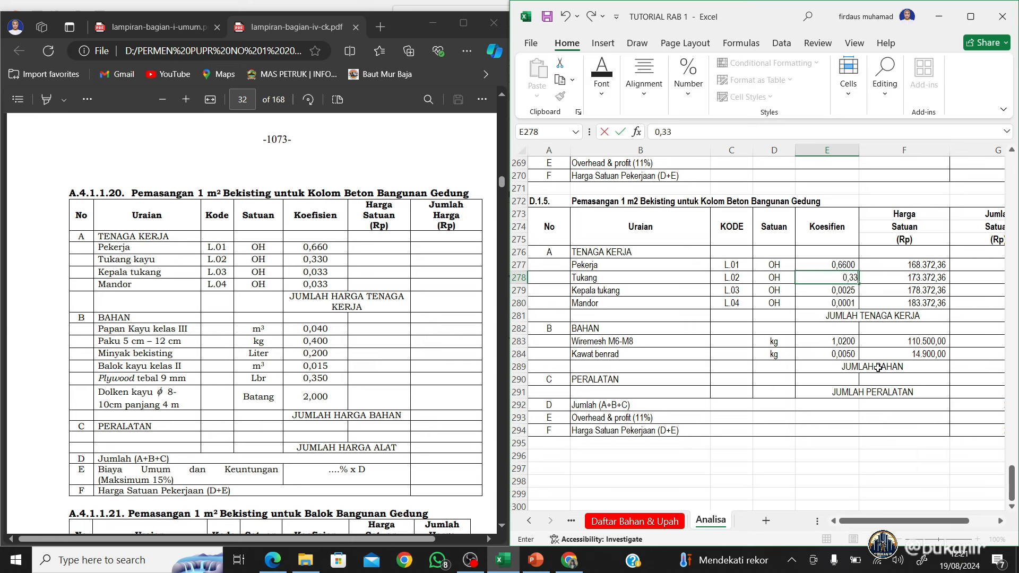
pyautogui.press('Return')
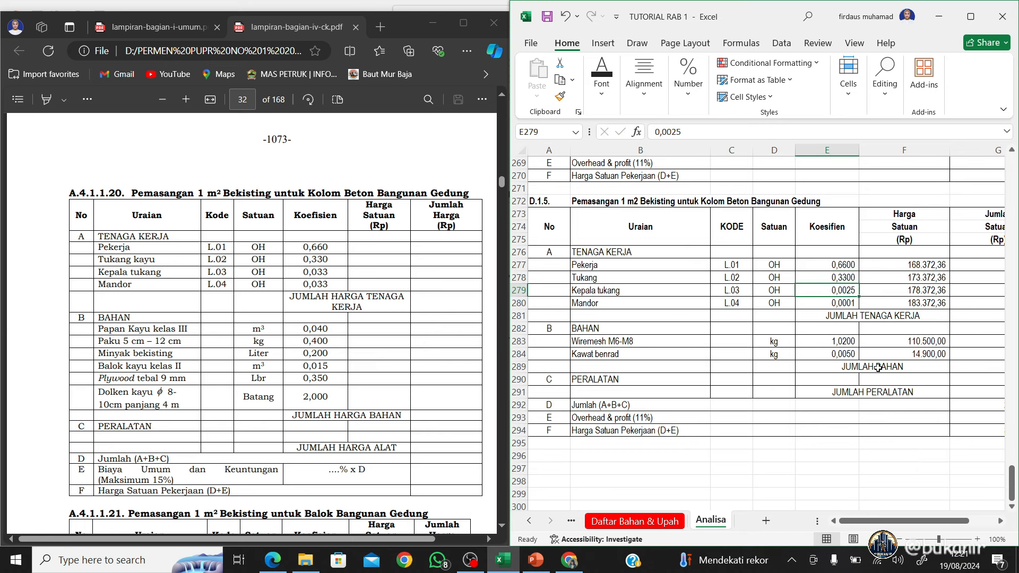
pyautogui.write('0,')
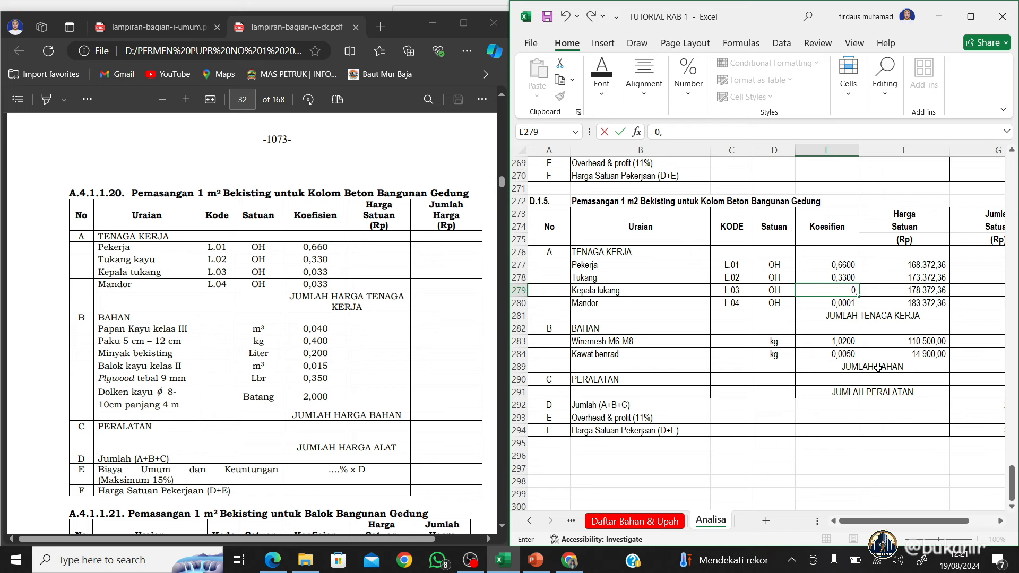
pyautogui.write('03')
pyautogui.press('Return')
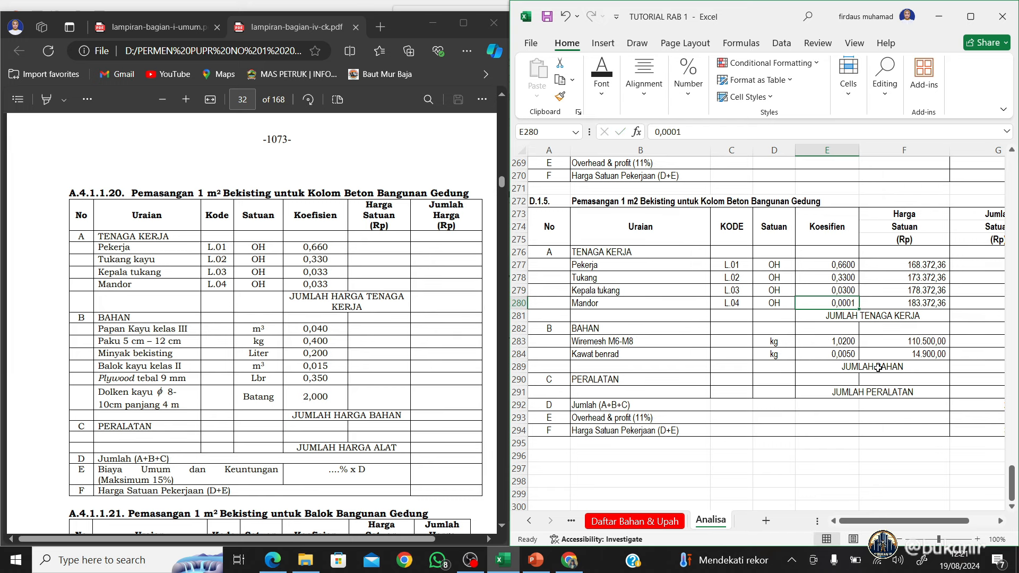
pyautogui.write('0,03')
pyautogui.press('Return')
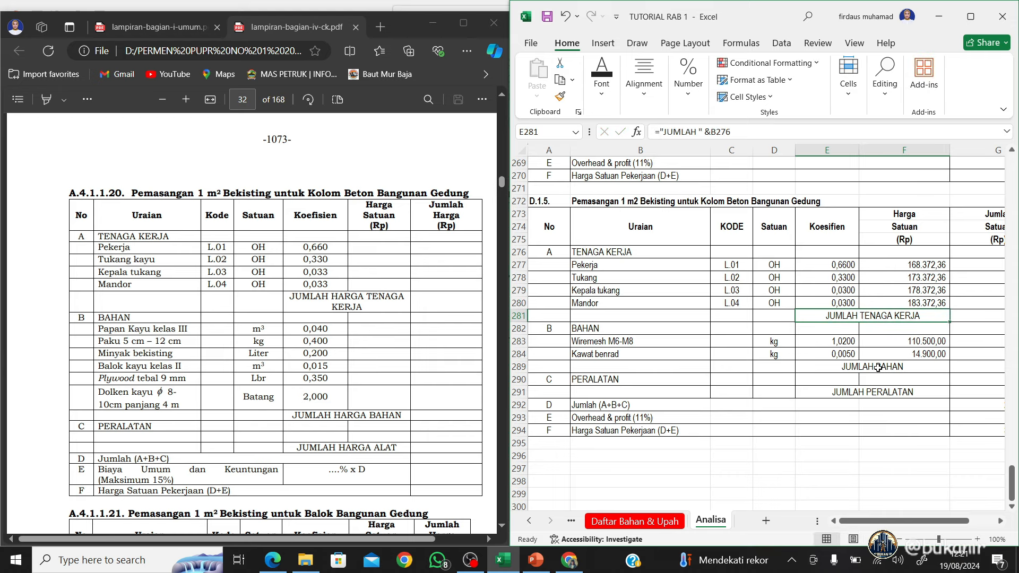
# Check the Jumlah amounts of analysis D.1.5 for labour, materials and totals
pyautogui.press('Right')
pyautogui.press('Right')
pyautogui.press('Left')
pyautogui.press('Left')
pyautogui.press('Left')
pyautogui.press('Left')
pyautogui.press('Left')
pyautogui.press('Left')
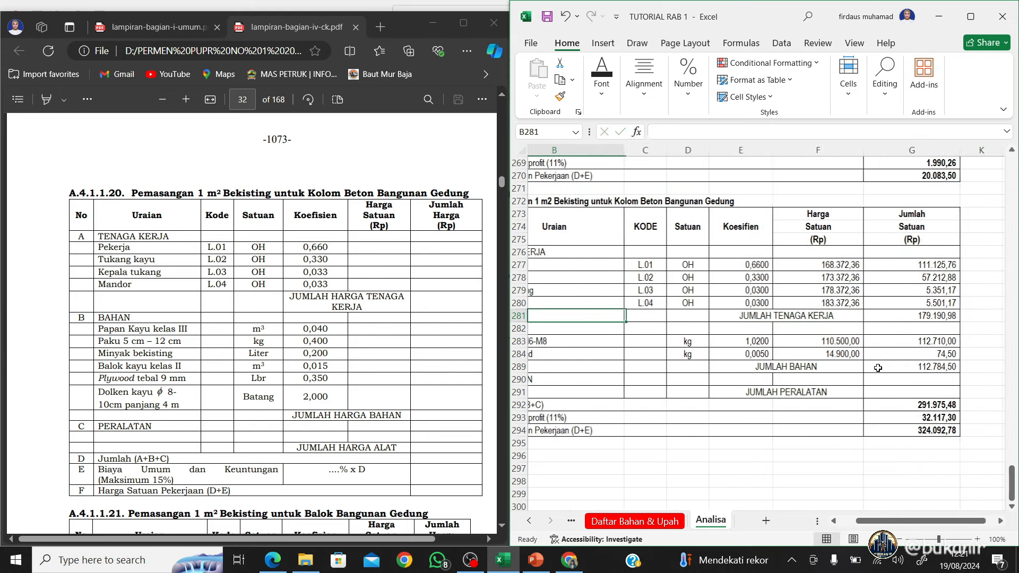
# Unhide rows 285 to 288 in the BAHAN section of D.1.5 for extra material lines
pyautogui.press('Down')
pyautogui.press('Down')
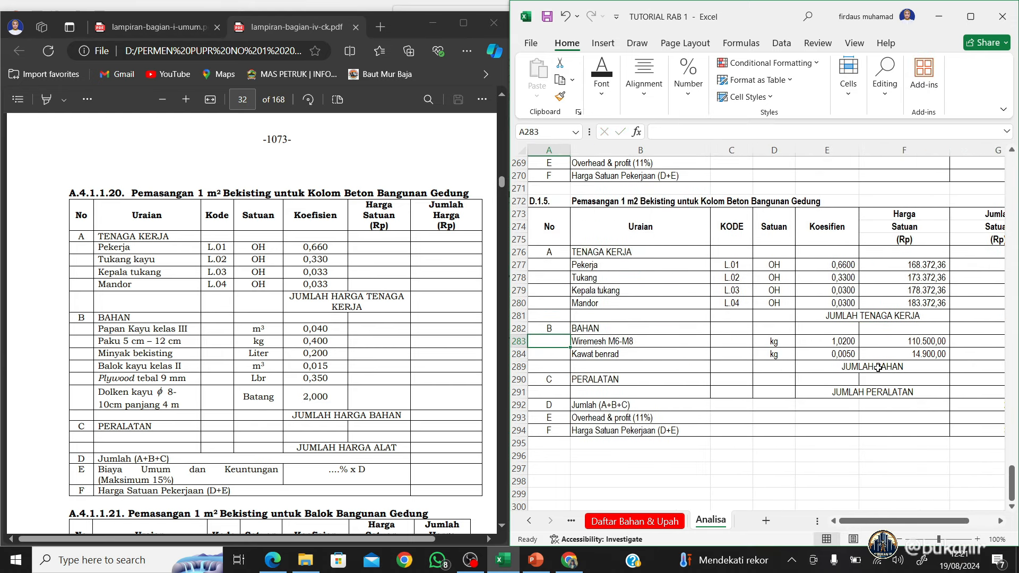
pyautogui.press('Right')
pyautogui.scroll(-2, 642, 356)
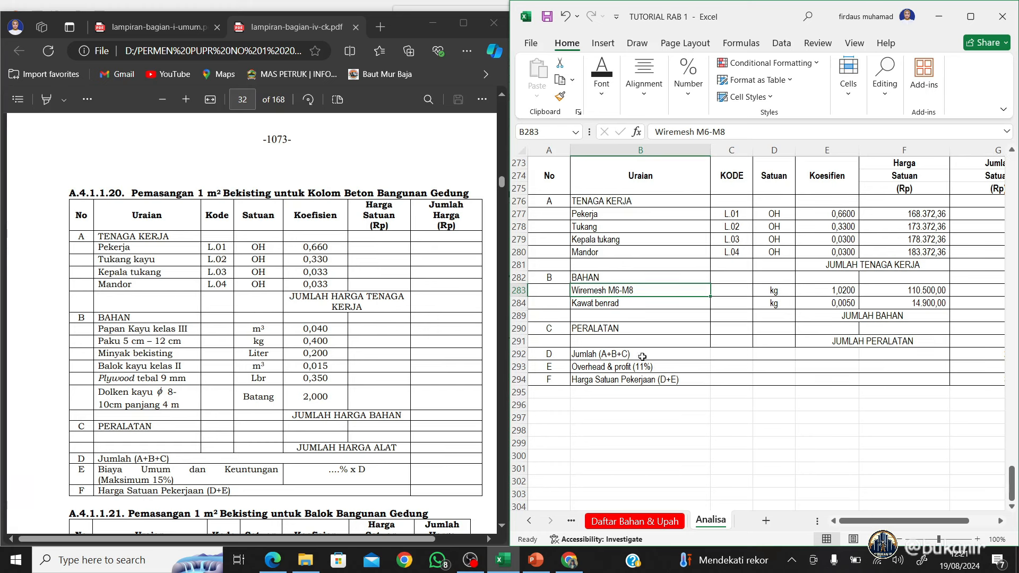
pyautogui.moveTo(518, 303); pyautogui.dragTo(520, 316)
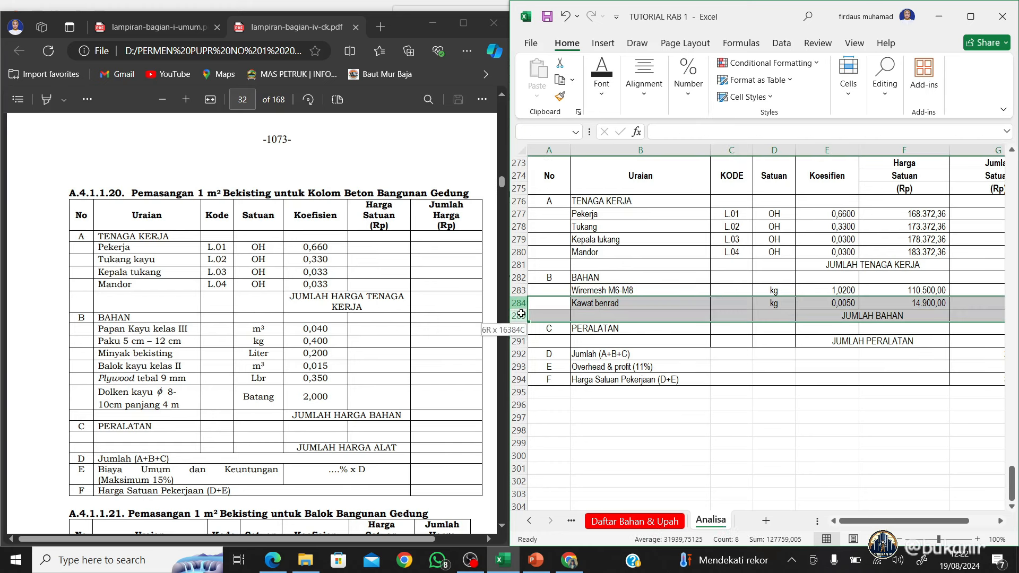
pyautogui.rightClick(523, 318)
pyautogui.click(559, 303)
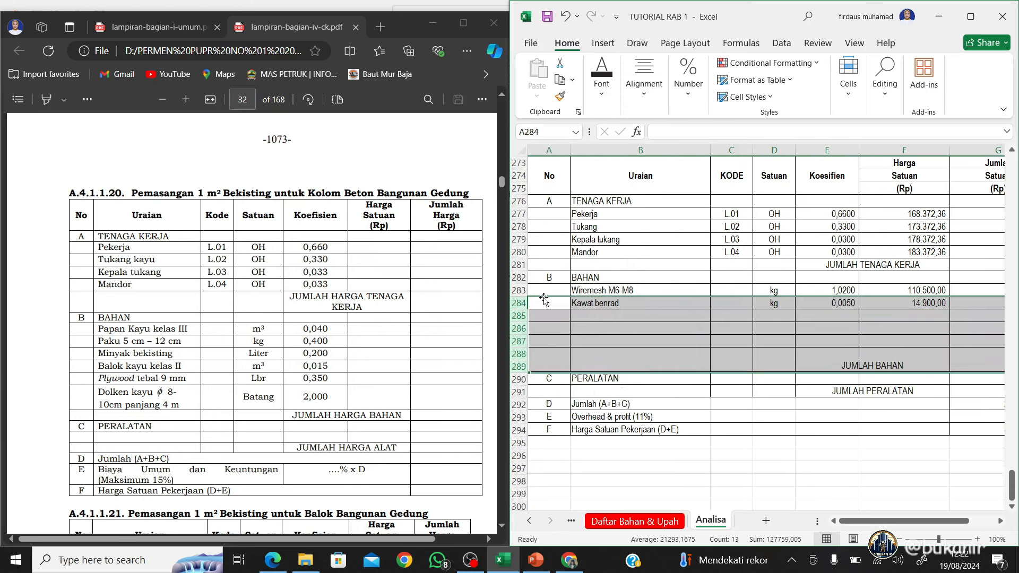
# Enter the first three BAHAN materials of D.1.5 from row 283: "Papan Kayu Kelas III", "Paku 5cm - 12cm" and "Minyak Bekisting"
pyautogui.click(591, 294)
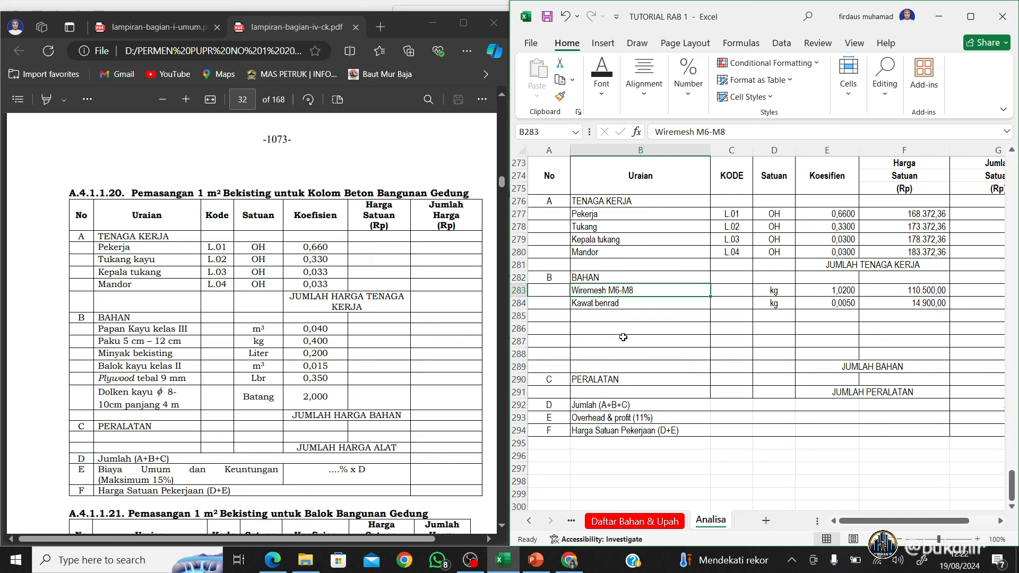
pyautogui.write('P')
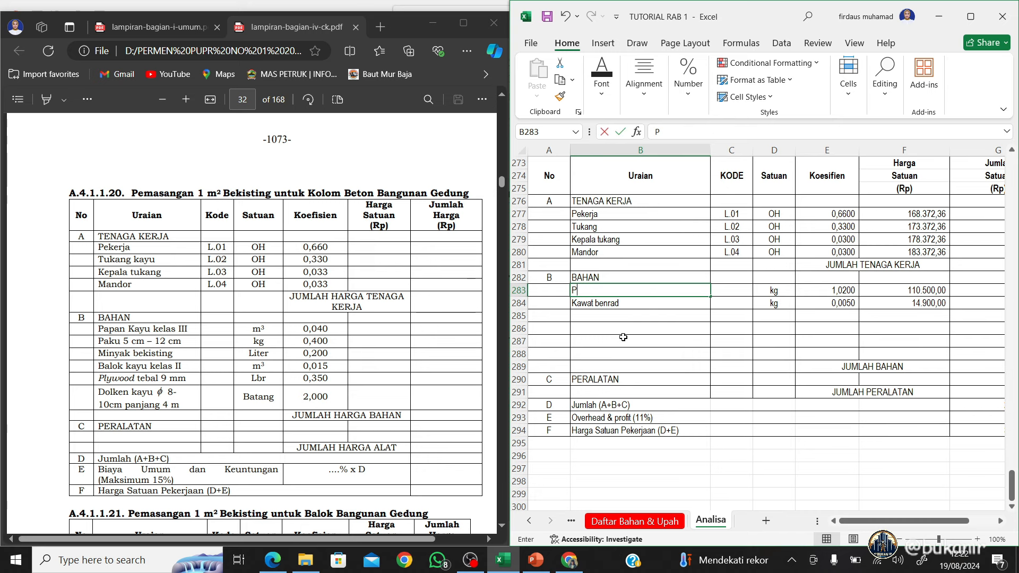
pyautogui.write('a')
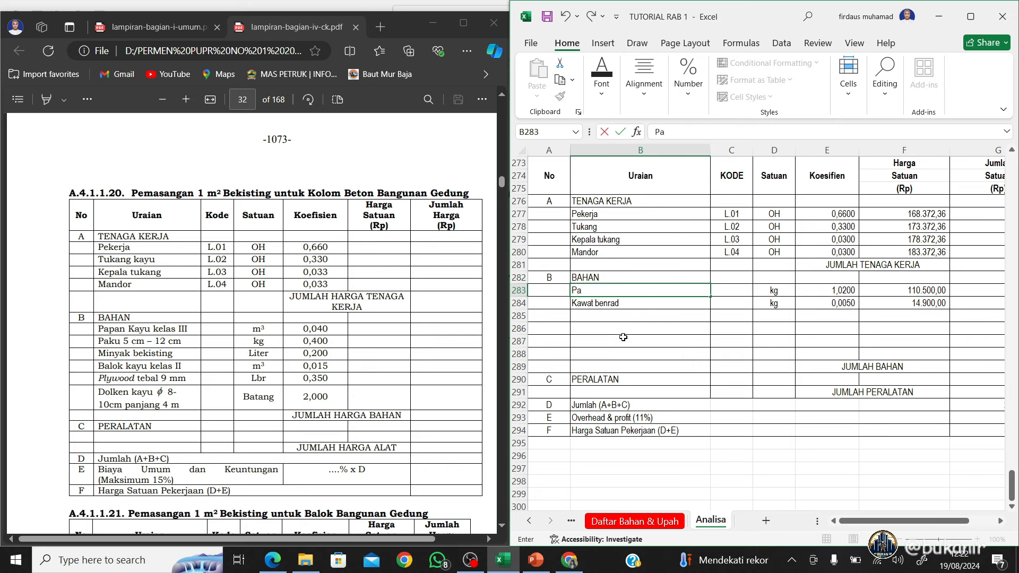
pyautogui.write('pan Kayu Kelas III')
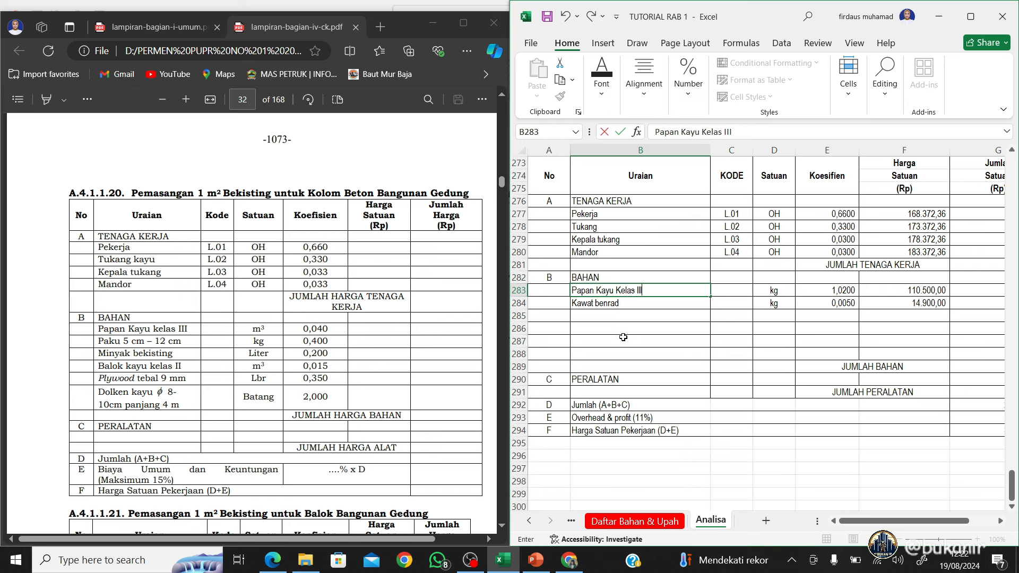
pyautogui.press('Return')
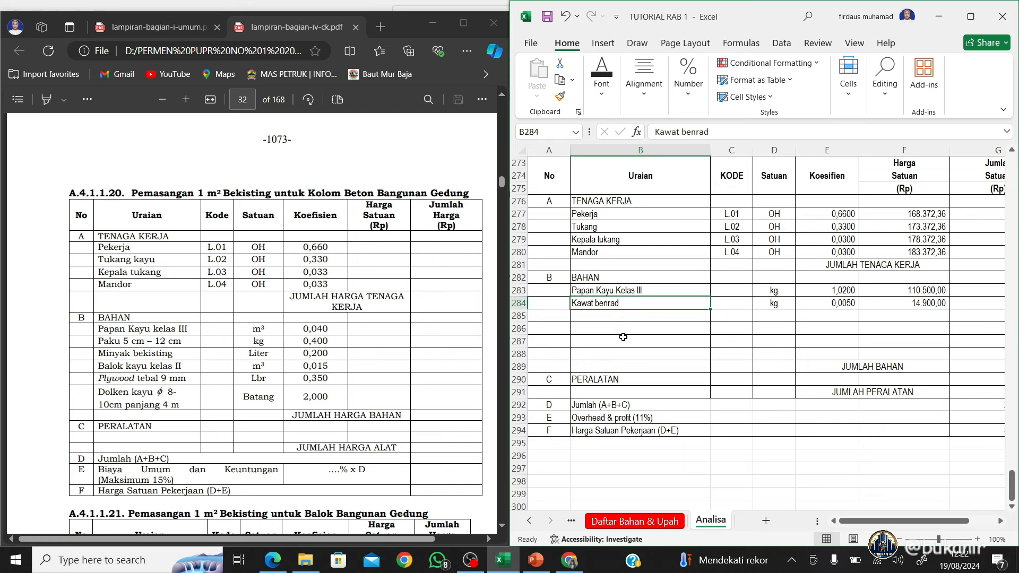
pyautogui.write('Paku')
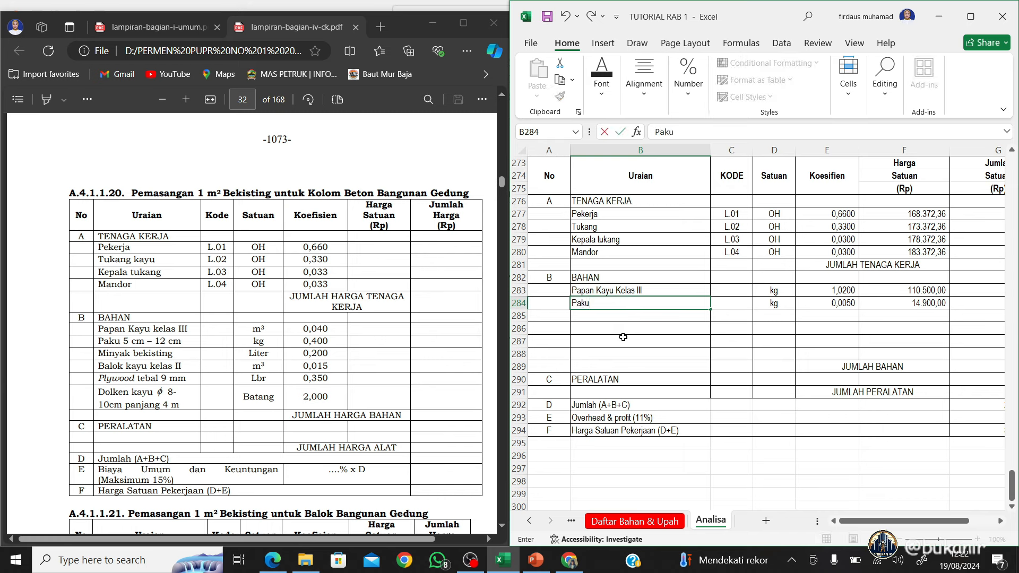
pyautogui.write(' 5cm - 12cm')
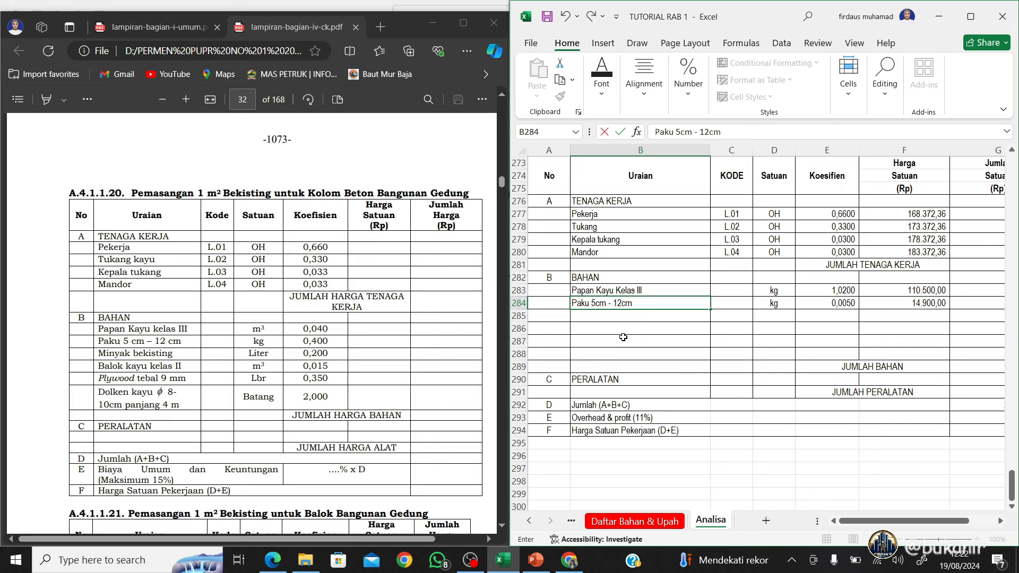
pyautogui.press('Return')
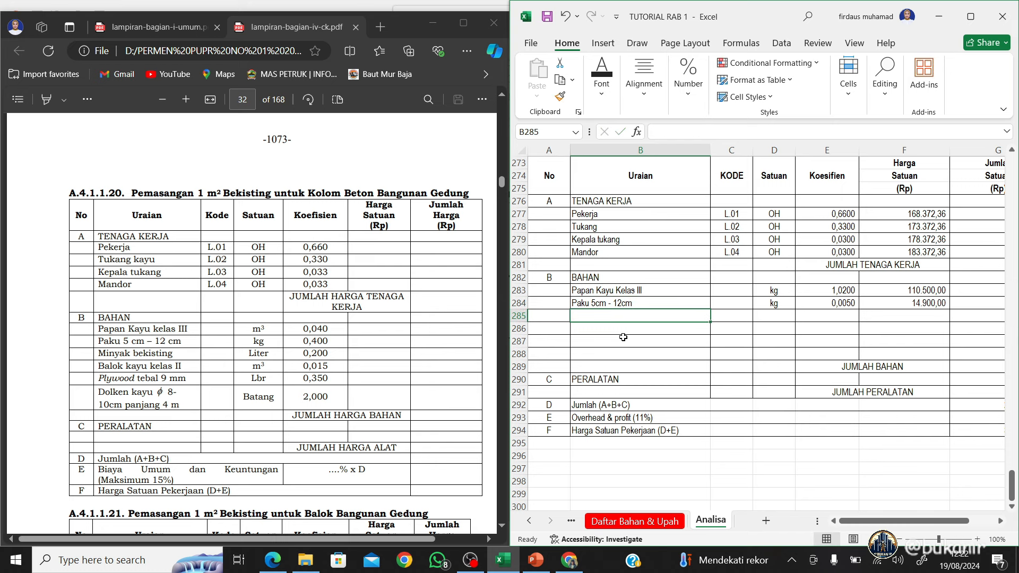
pyautogui.write('Miny')
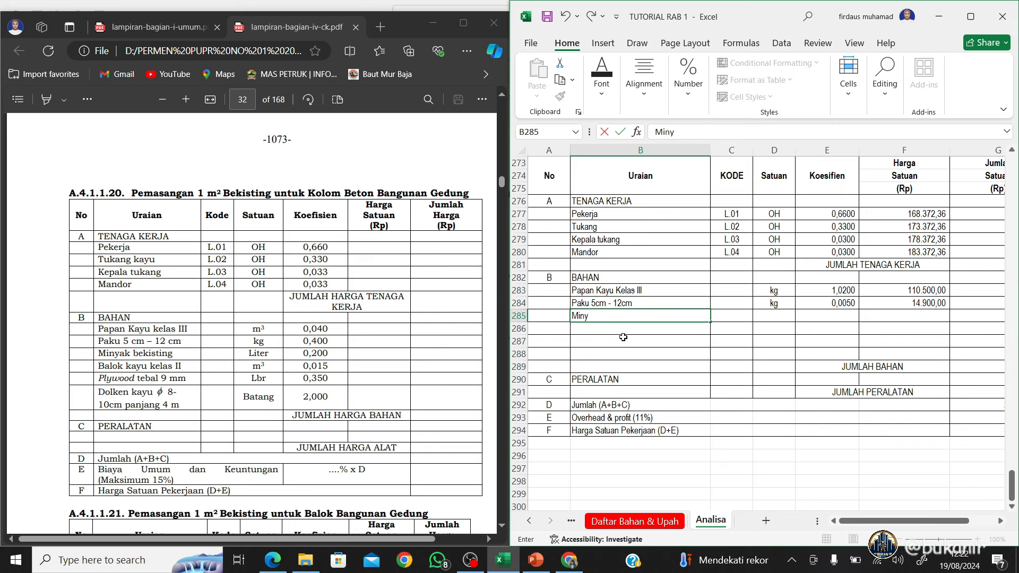
pyautogui.write('ak Bekisting')
pyautogui.press('Return')
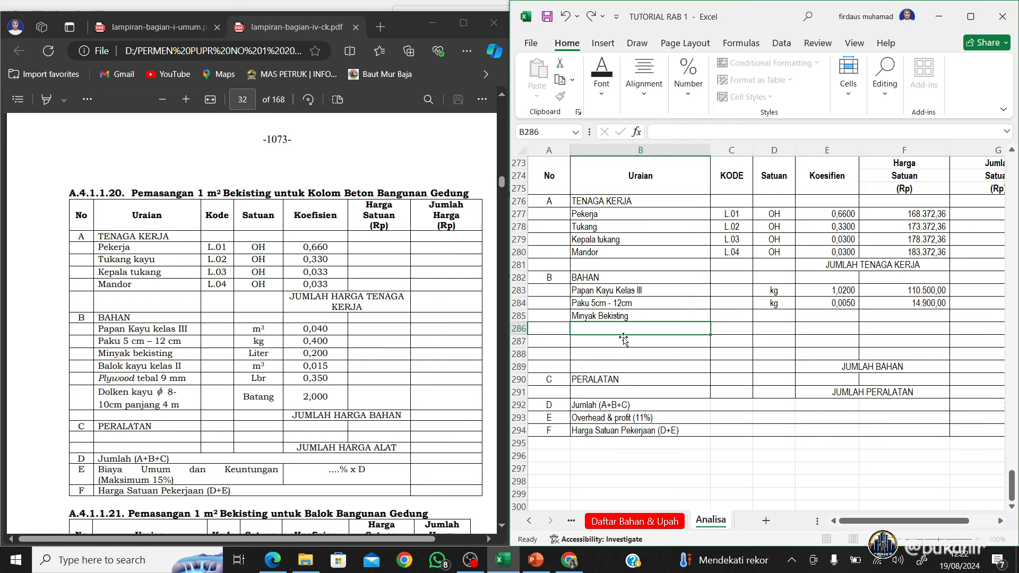
# Add "Balok Kayu Kelas II" and "Plywood tebal 9 mm" as materials in rows 286 and 287
pyautogui.write('Balok Kayu Kelas II')
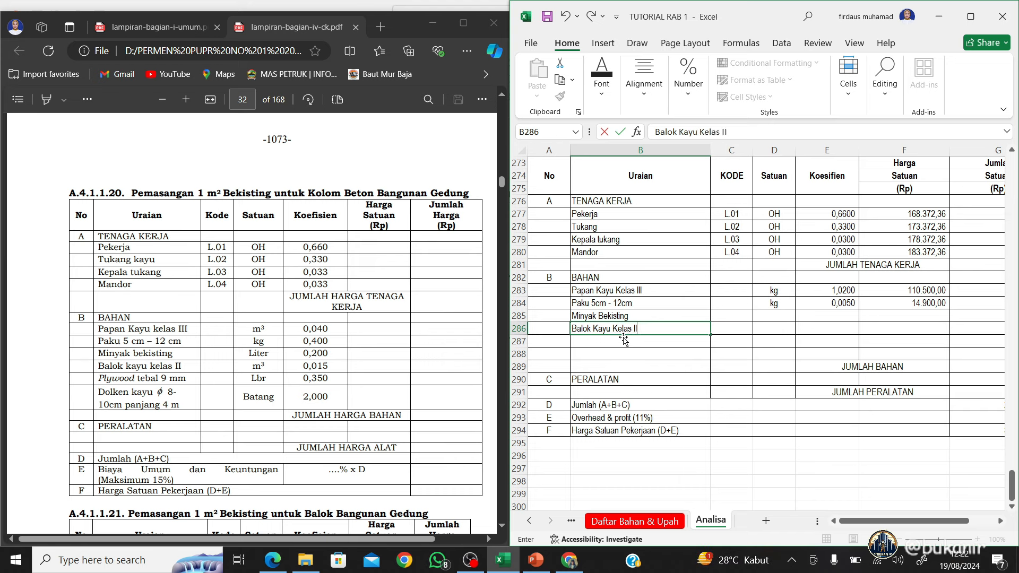
pyautogui.press('Return')
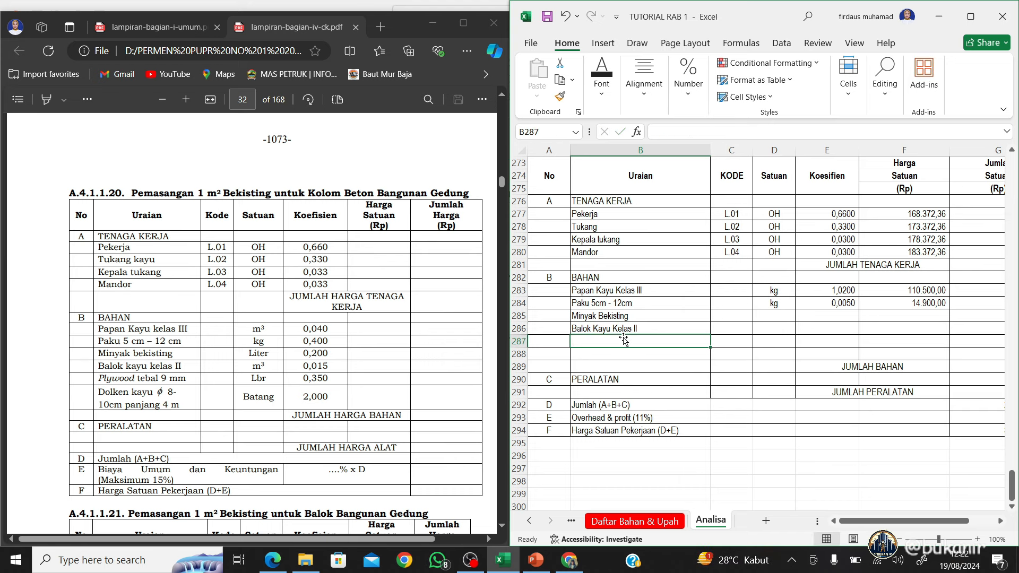
pyautogui.write('Pl')
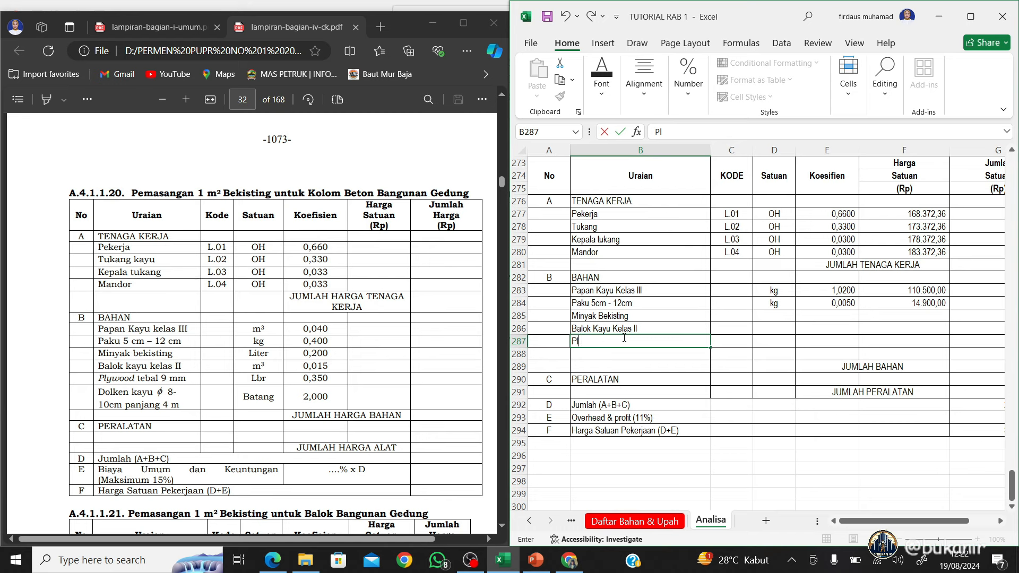
pyautogui.write('ywood tebal 9 mm')
pyautogui.press('Return')
# Enter "Dolken Ø8" as the material in row 288, inserting the Ø character from the symbol set
pyautogui.write('Dolk')
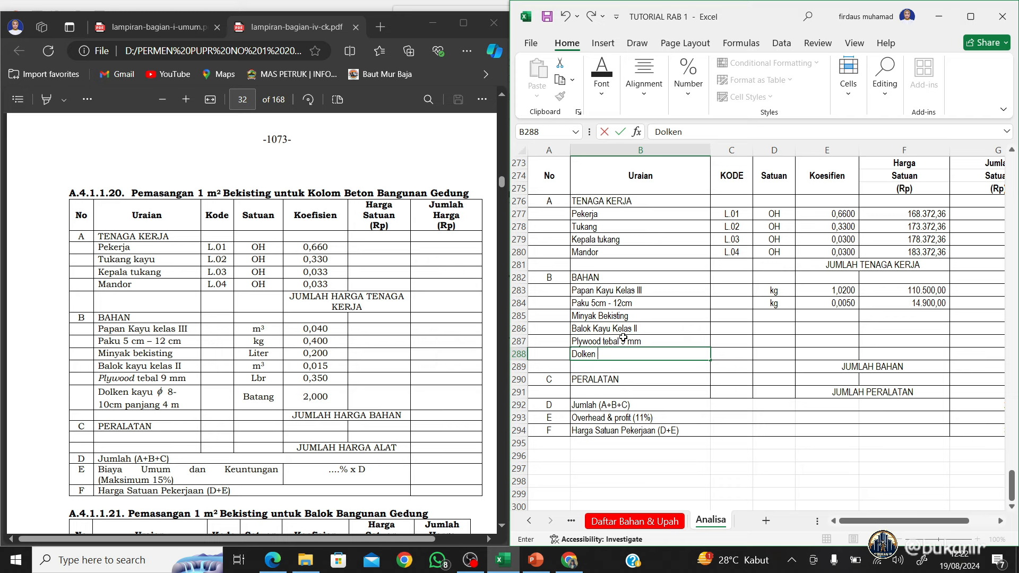
pyautogui.write('en')
pyautogui.click(605, 44)
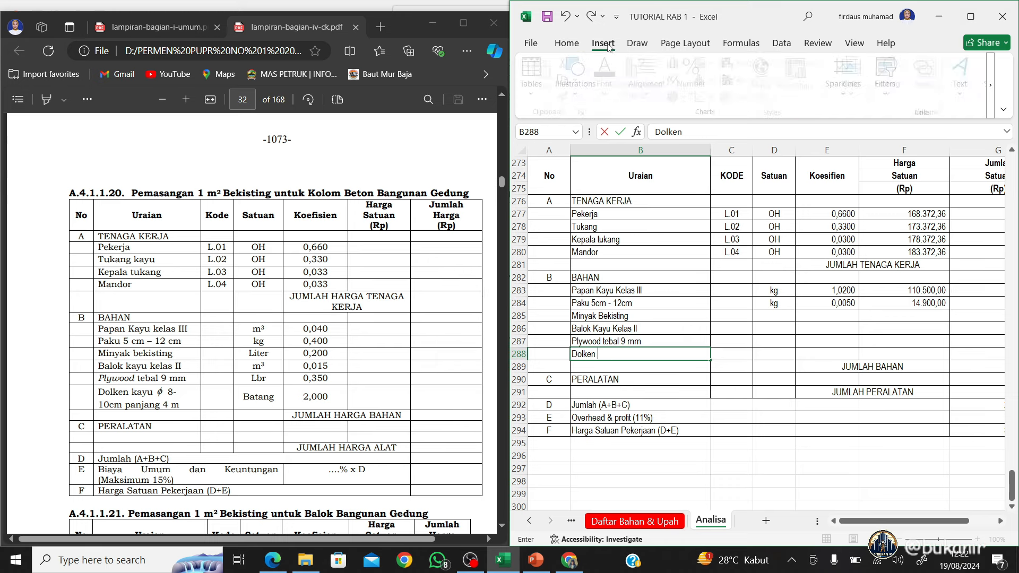
pyautogui.click(987, 95)
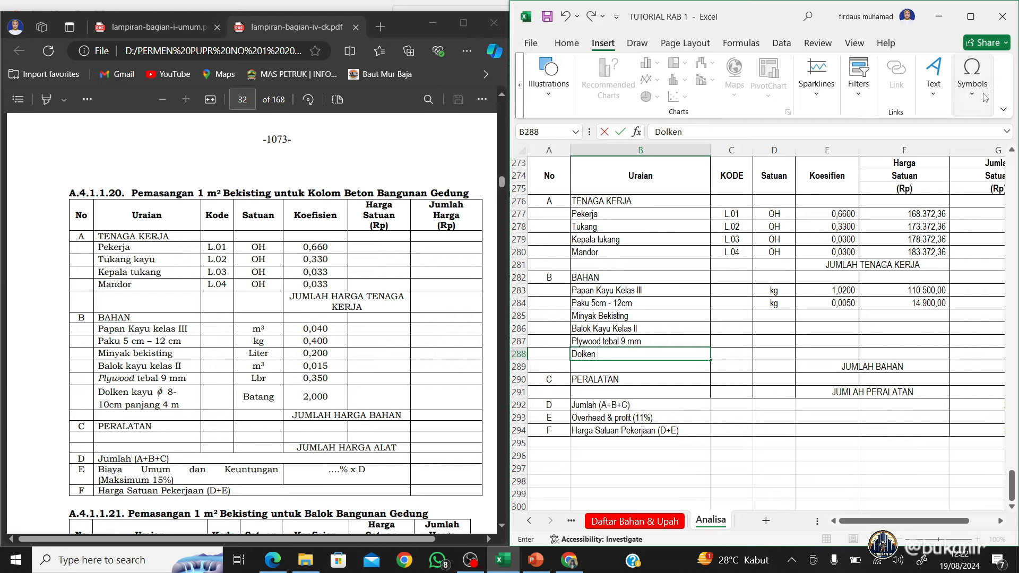
pyautogui.click(985, 97)
pyautogui.click(983, 132)
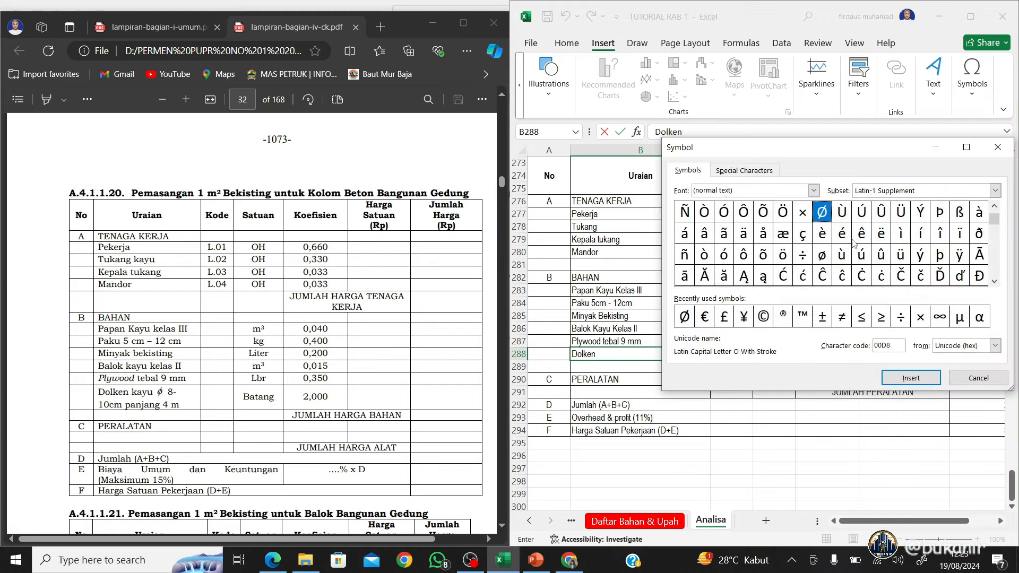
pyautogui.click(912, 378)
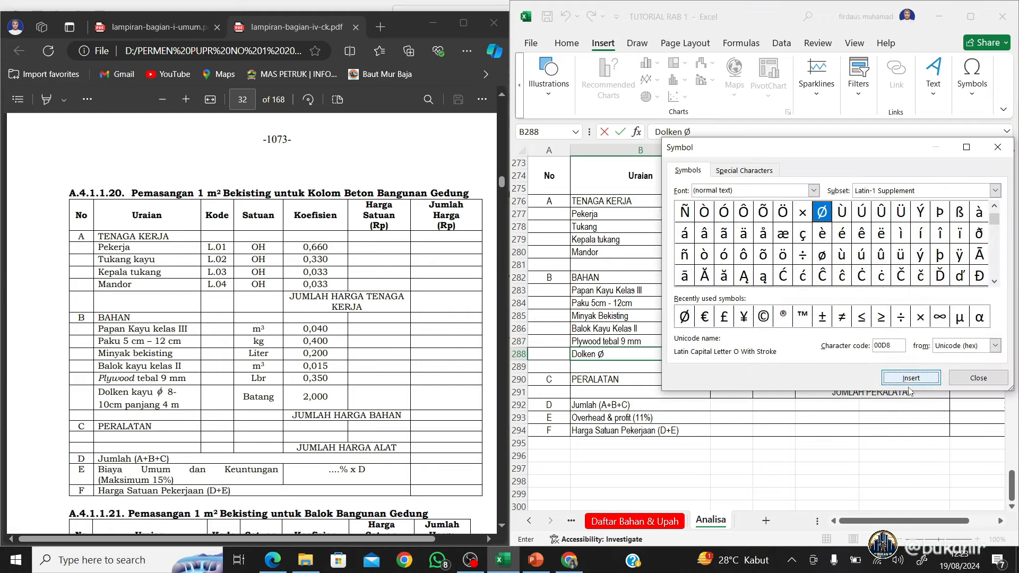
pyautogui.click(980, 378)
pyautogui.write('8')
pyautogui.press('Return')
# Set the Satuan to m3 for Papan Kayu Kelas III, liter for Minyak Bekisting and m3 for Balok Kayu Kelas II
pyautogui.press('Up')
pyautogui.press('Up')
pyautogui.press('Up')
pyautogui.press('Up')
pyautogui.press('Up')
pyautogui.press('Up')
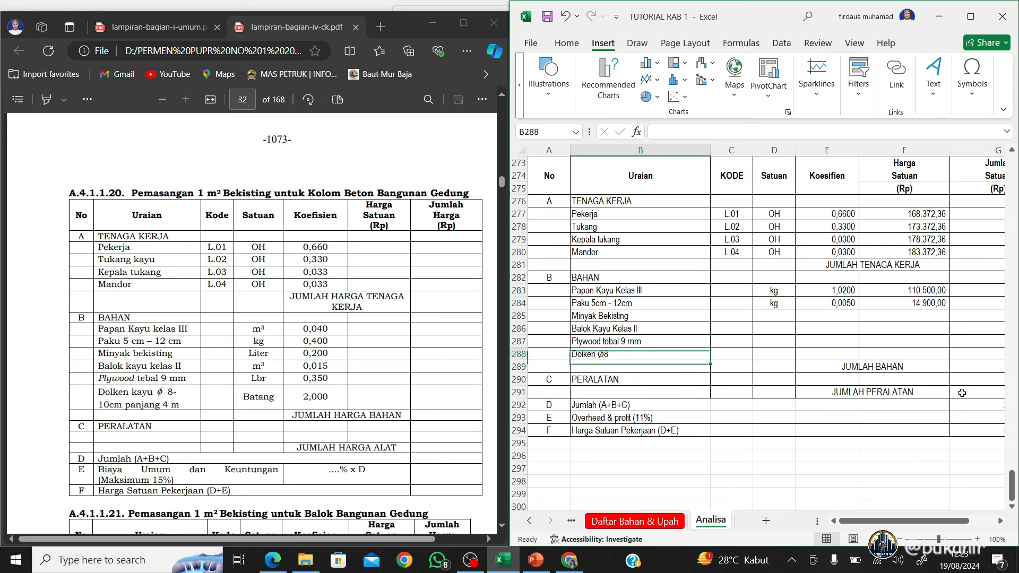
pyautogui.press('Right')
pyautogui.press('Right')
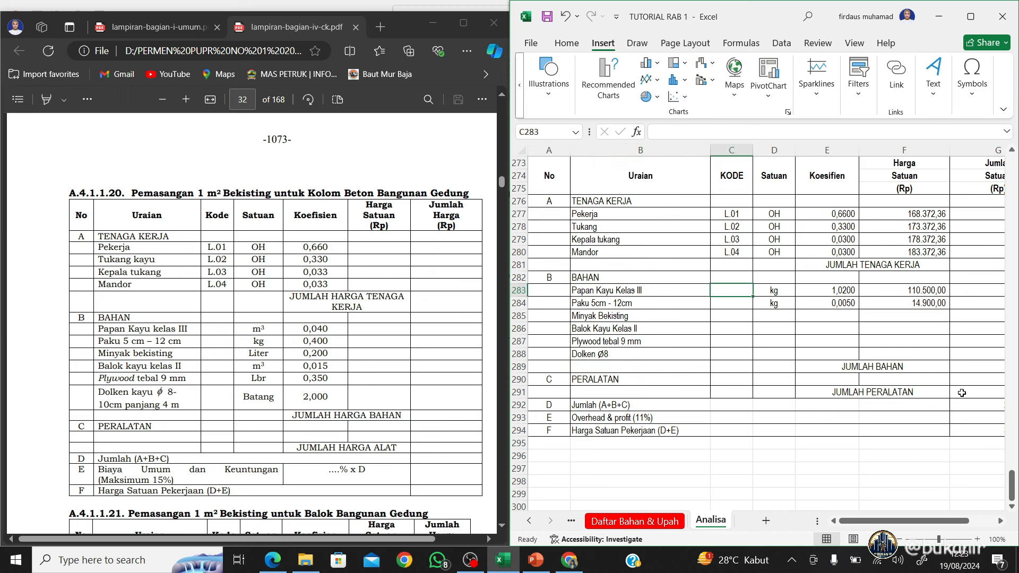
pyautogui.write('m3')
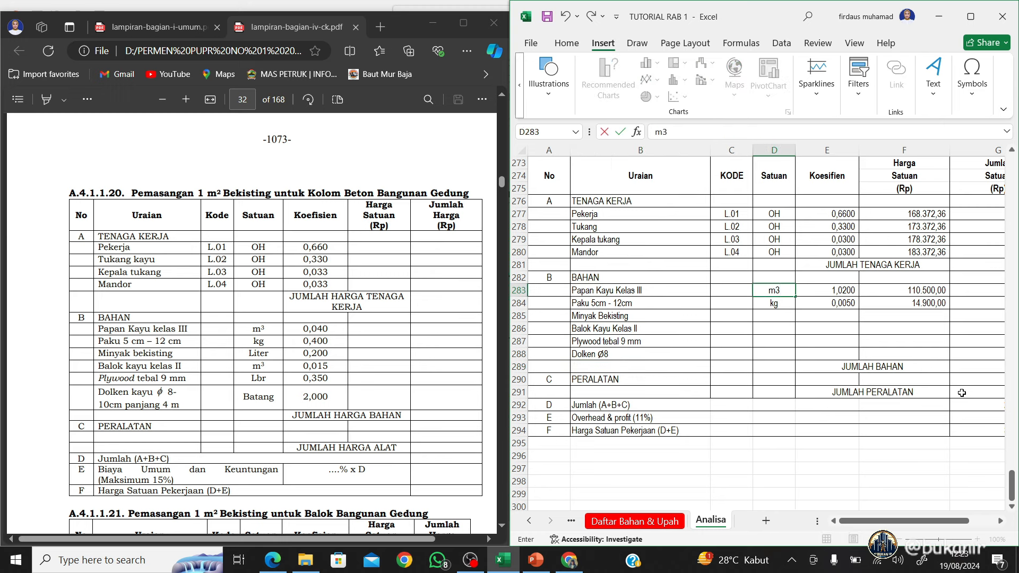
pyautogui.press('Return')
pyautogui.press('Return')
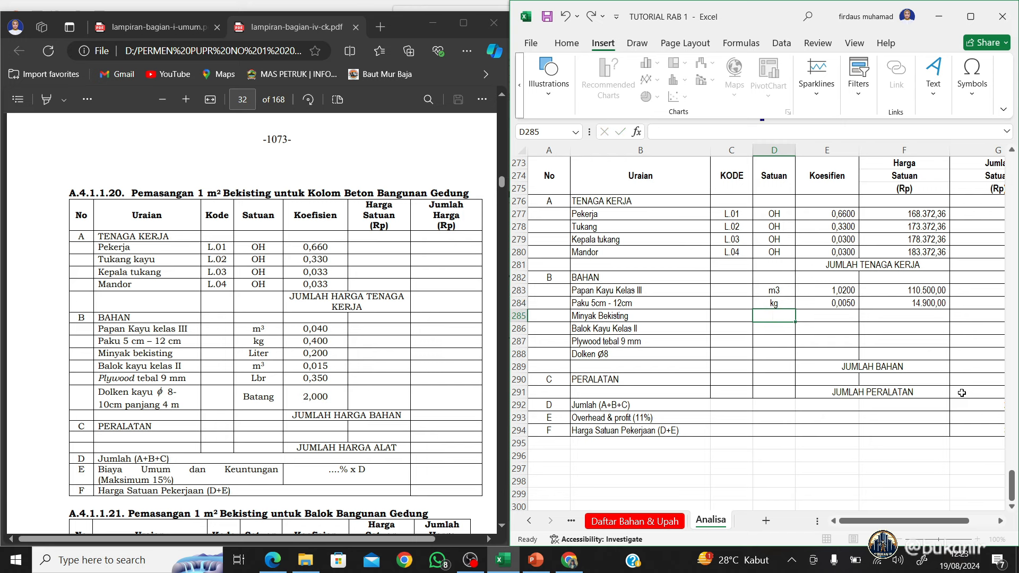
pyautogui.write('liter')
pyautogui.press('Return')
pyautogui.write('m3')
pyautogui.press('Return')
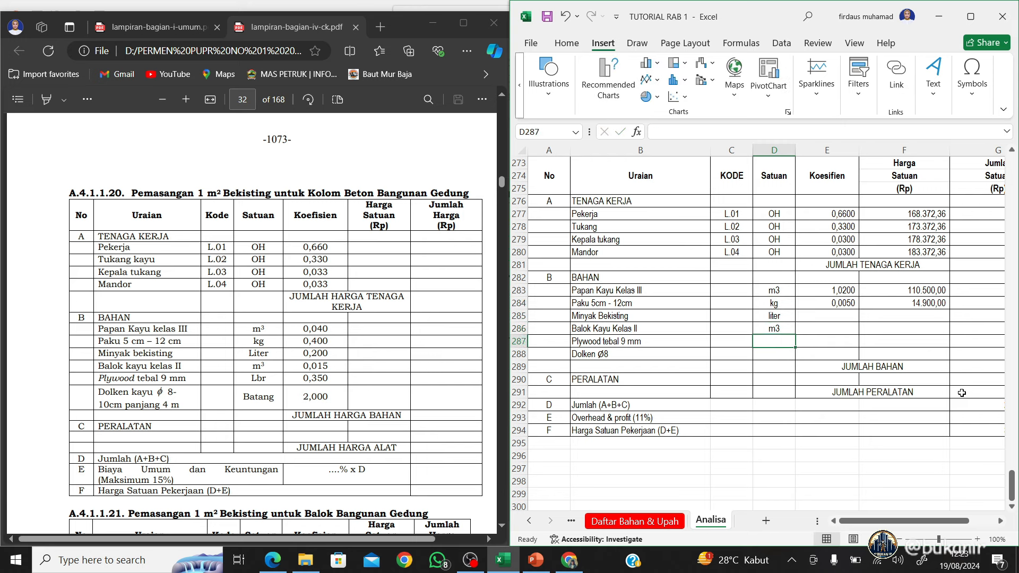
# Set the Satuan to lbr for Plywood tebal 9 mm and batang for Dolken Ø8
pyautogui.write('lbr')
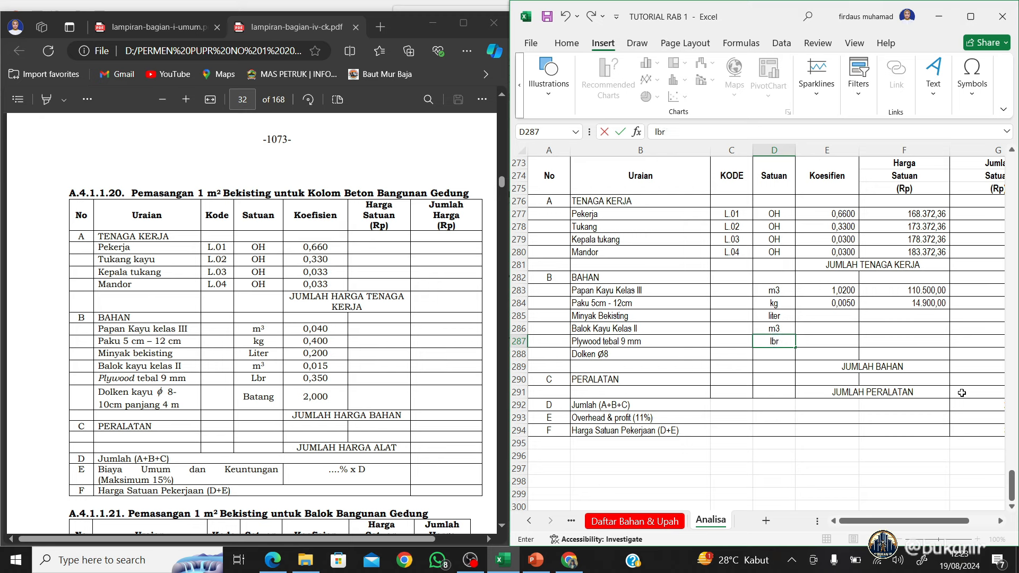
pyautogui.press('Return')
pyautogui.write('batang')
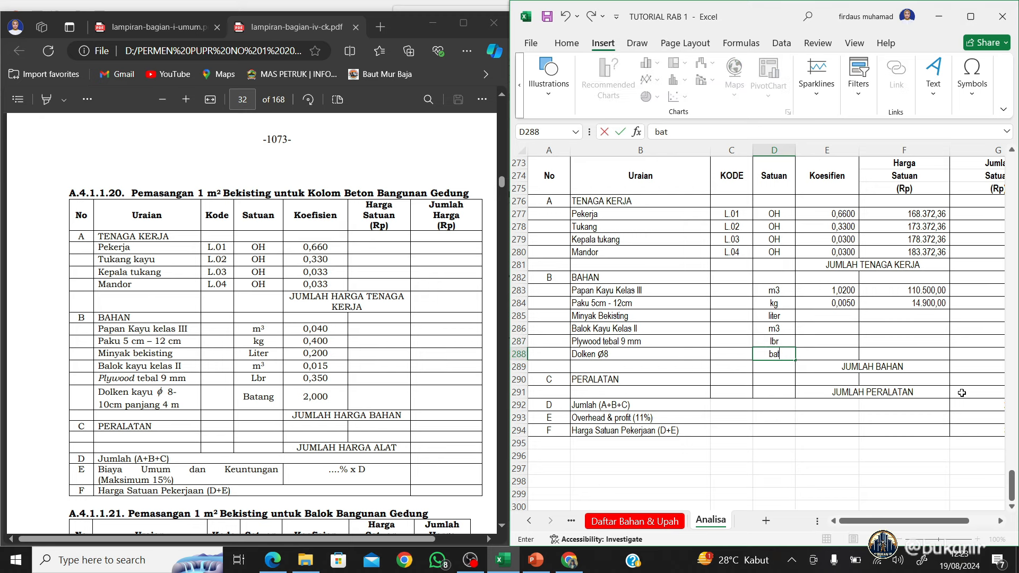
pyautogui.press('Return')
# Set the material coefficients to 0,04 for Papan Kayu Kelas III, 0,4 for Paku and 0,2 for Minyak Bekisting
pyautogui.press('Up')
pyautogui.press('Up')
pyautogui.press('Up')
pyautogui.press('Up')
pyautogui.press('Up')
pyautogui.press('Up')
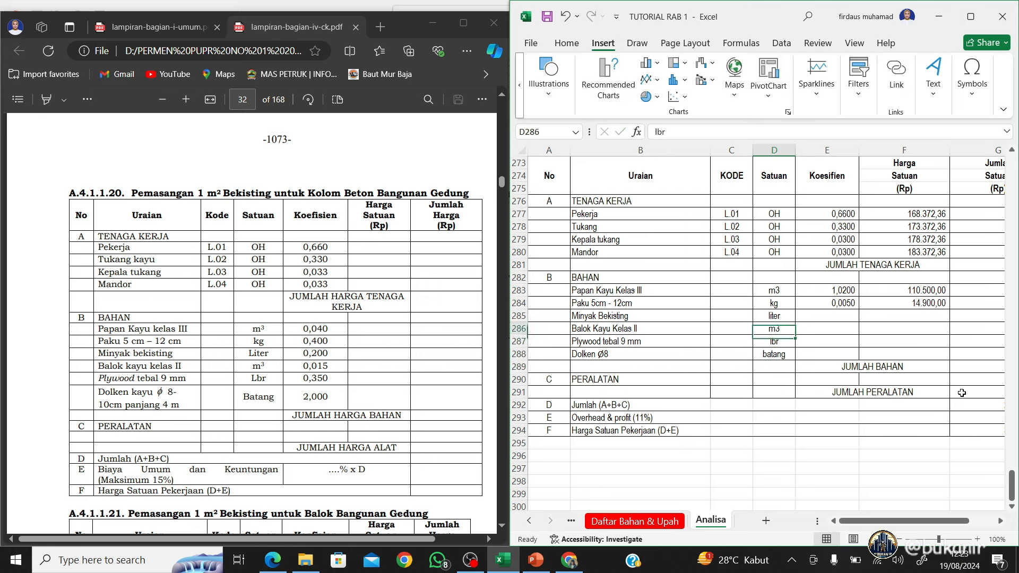
pyautogui.press('Right')
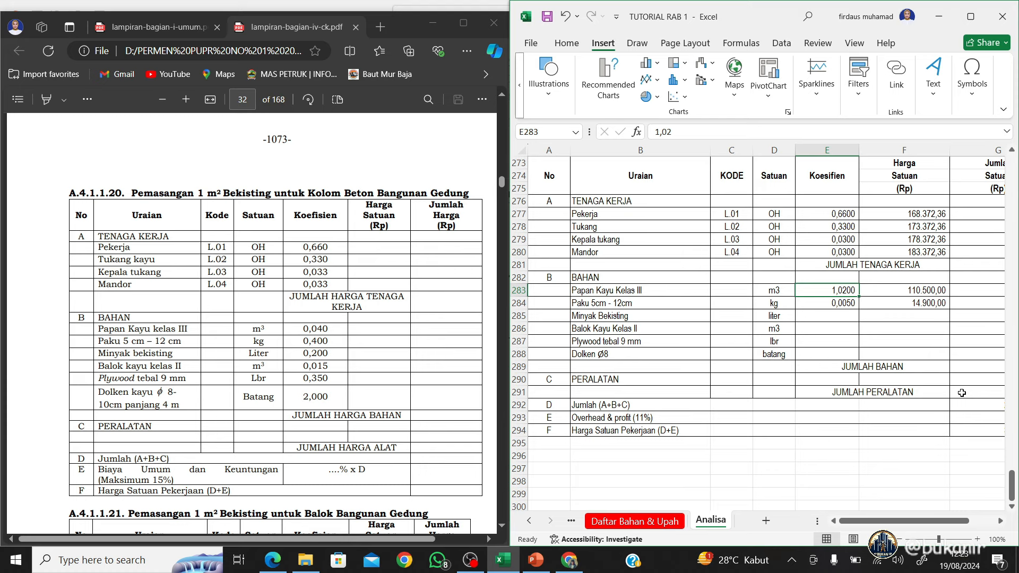
pyautogui.write('0,04')
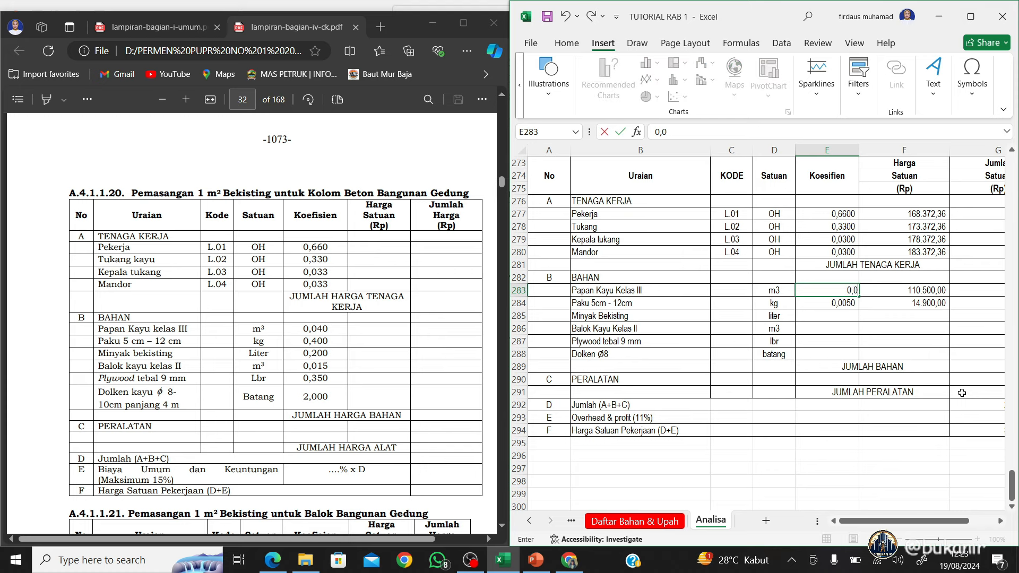
pyautogui.press('Return')
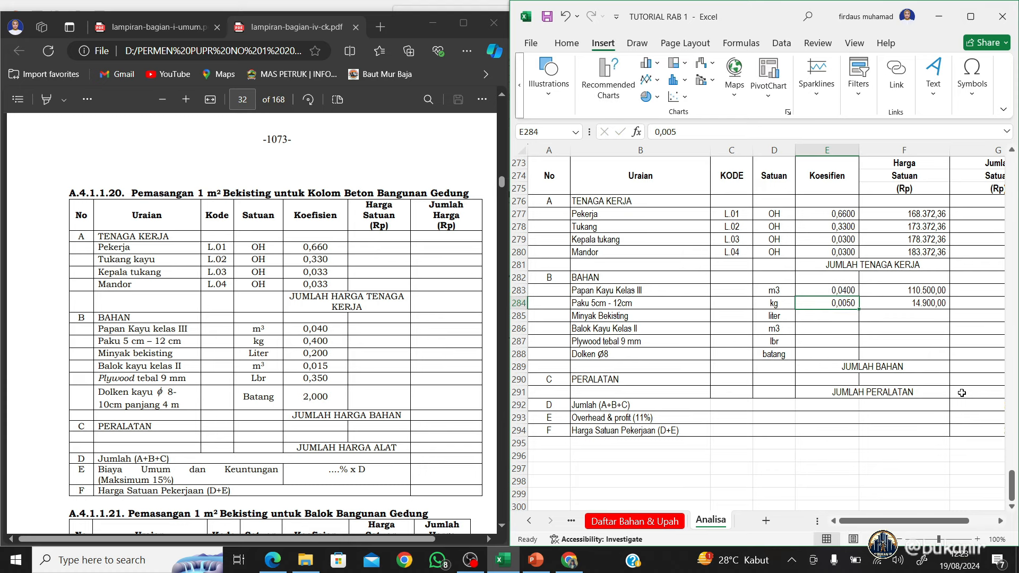
pyautogui.write('0,4')
pyautogui.press('Return')
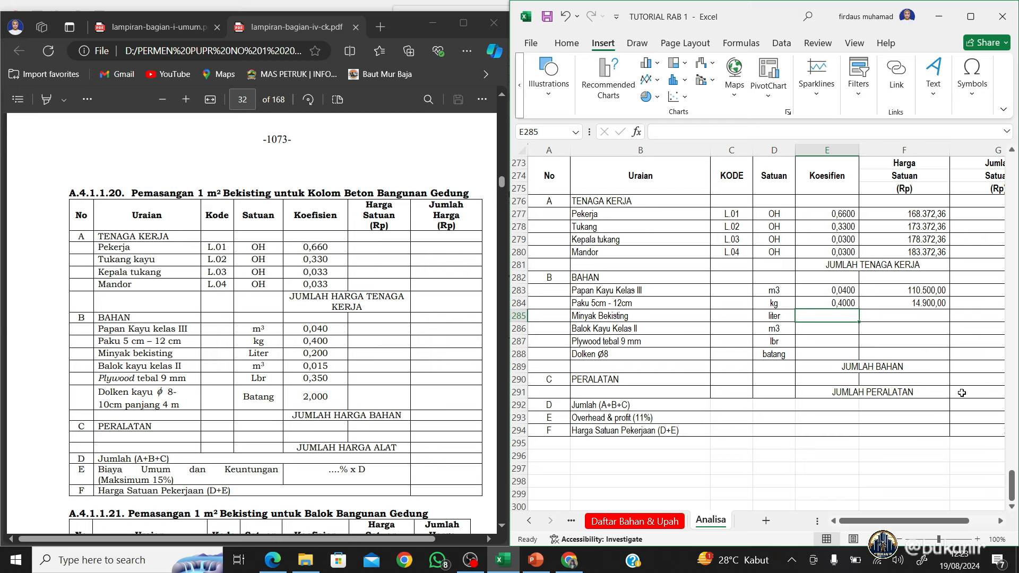
pyautogui.write('0,2')
pyautogui.press('Return')
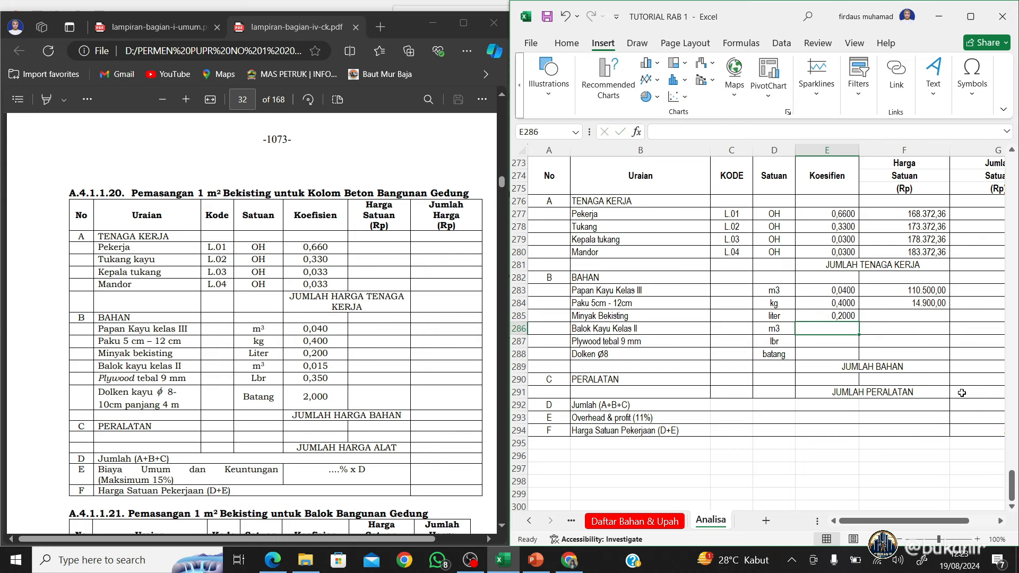
# Set the material coefficients to 0,015 for Balok Kayu Kelas II, 0,35 for Plywood tebal 9 mm and 2 for Dolken Ø8
pyautogui.write('0,015')
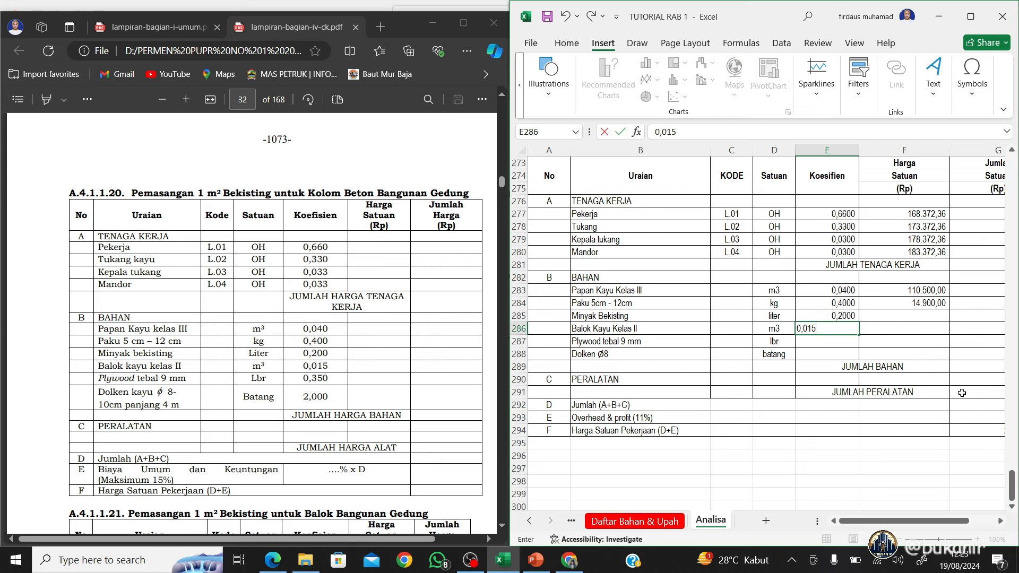
pyautogui.press('Return')
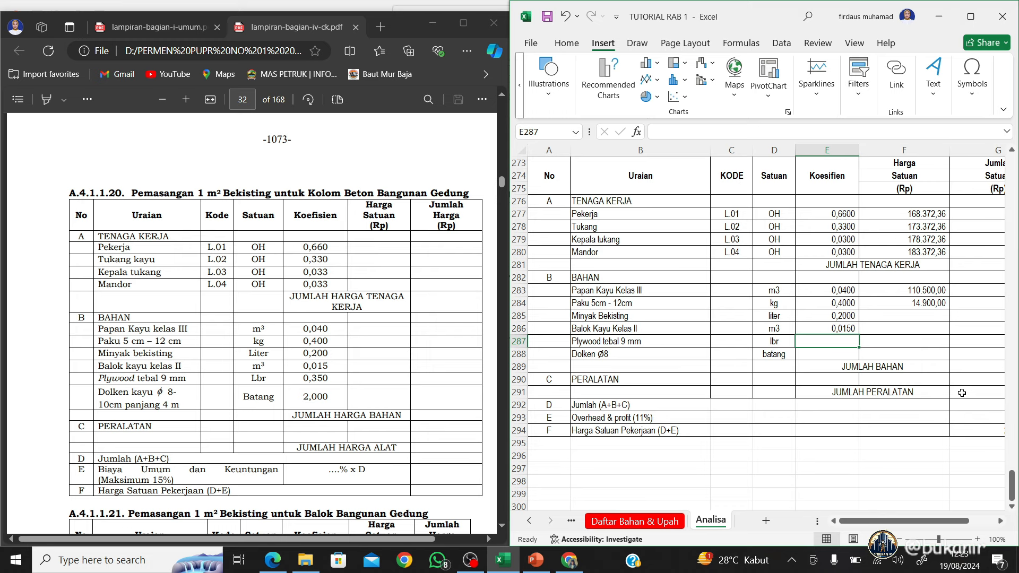
pyautogui.write('0,35')
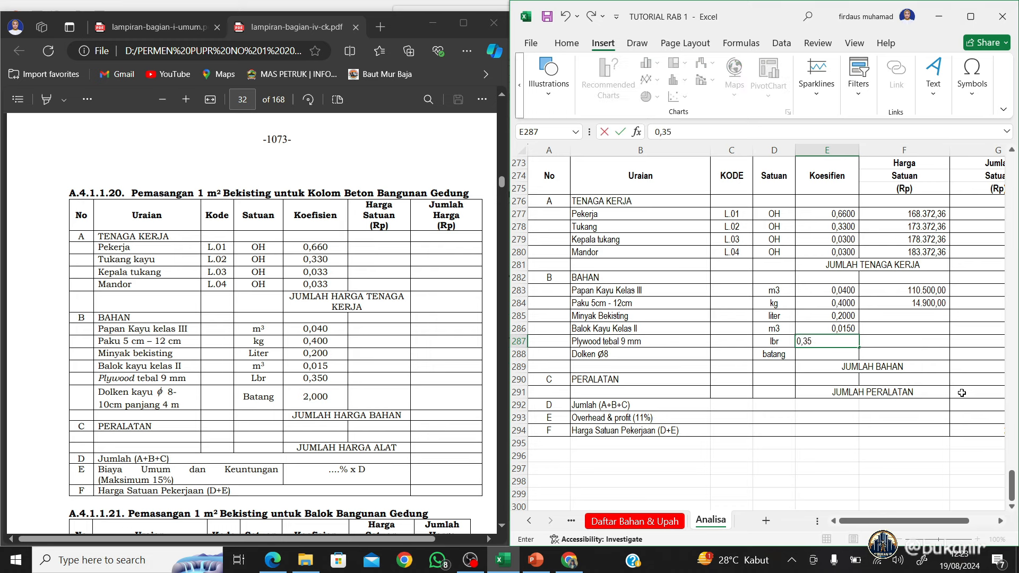
pyautogui.press('Return')
pyautogui.write('2')
pyautogui.press('Return')
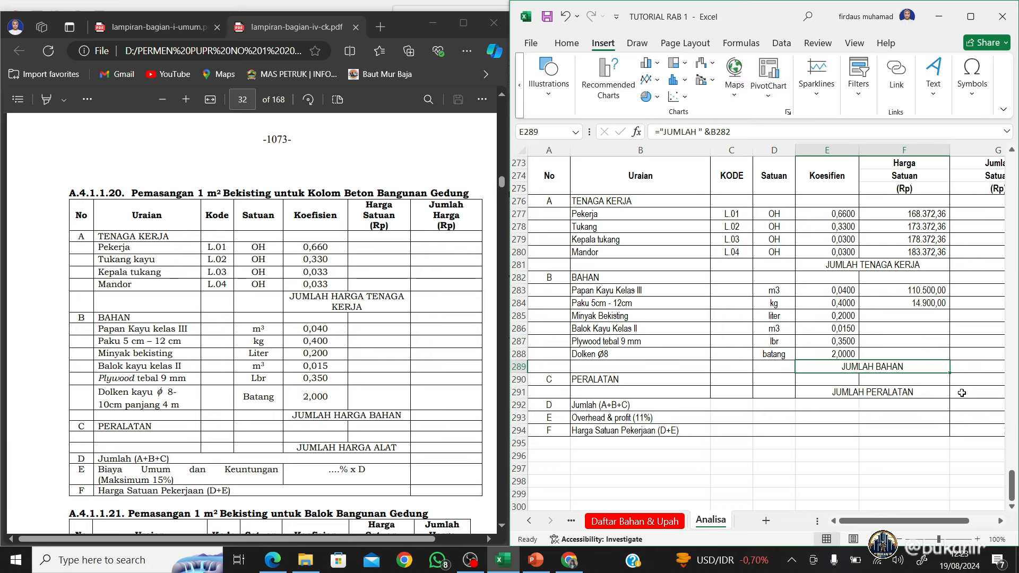
# Link the Harga Satuan of Papan Kayu Kelas III to the Kayu papan 3/20 price in Daftar Bahan & Upah
pyautogui.press('Up')
pyautogui.press('Up')
pyautogui.press('Up')
pyautogui.press('Up')
pyautogui.press('Up')
pyautogui.press('Up')
pyautogui.press('Right')
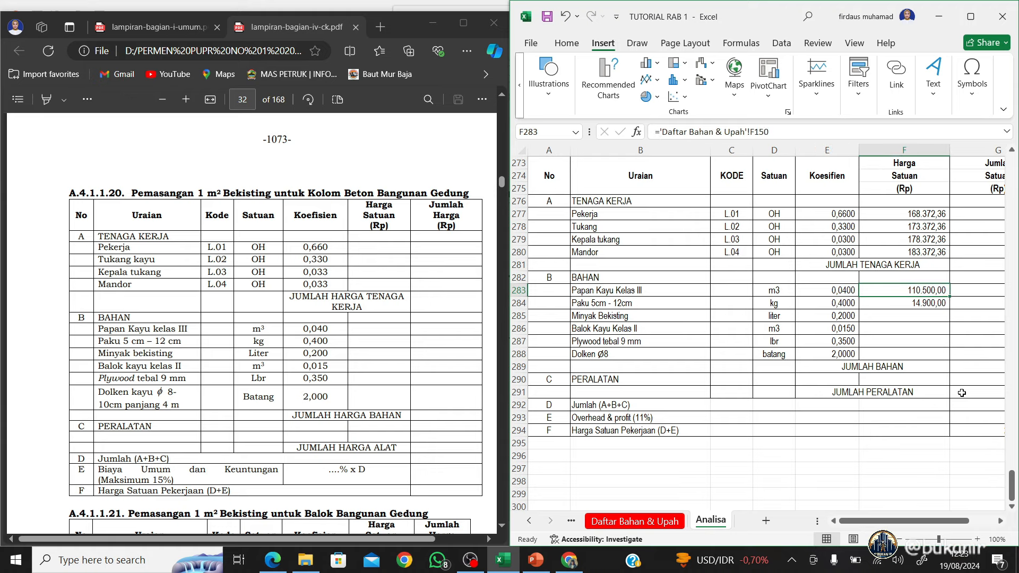
pyautogui.write('=')
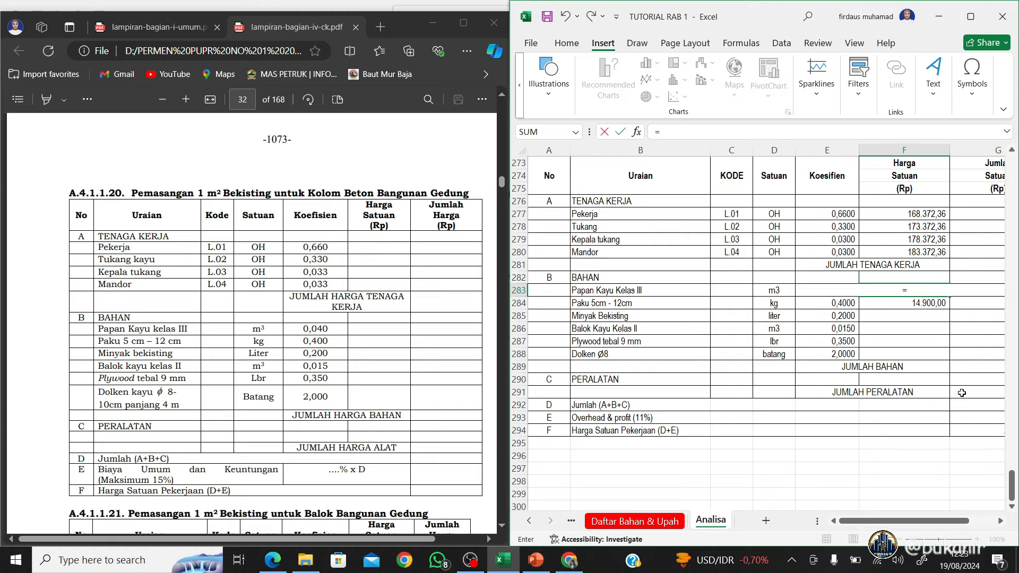
pyautogui.click(664, 521)
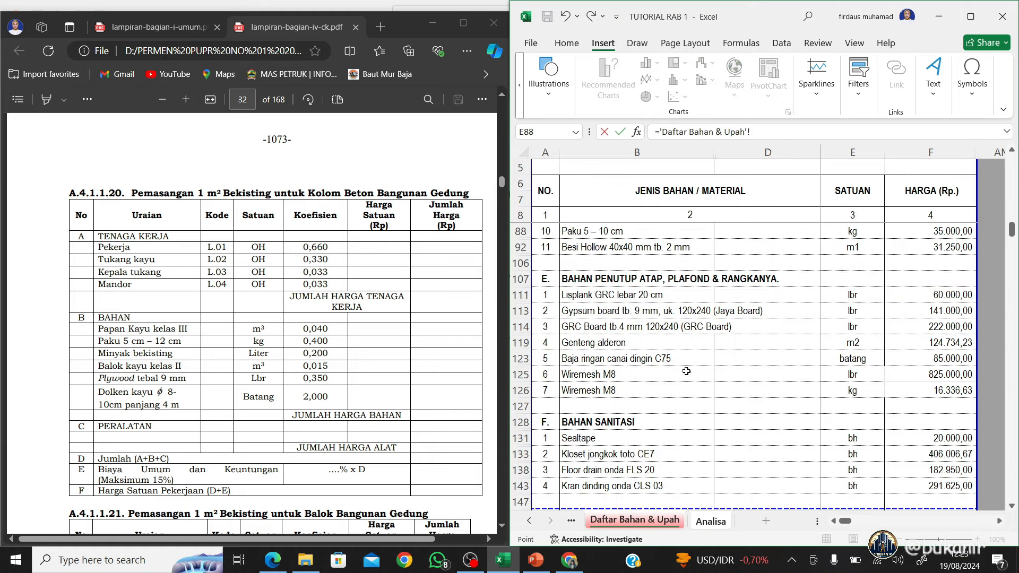
pyautogui.scroll(5, 686, 371)
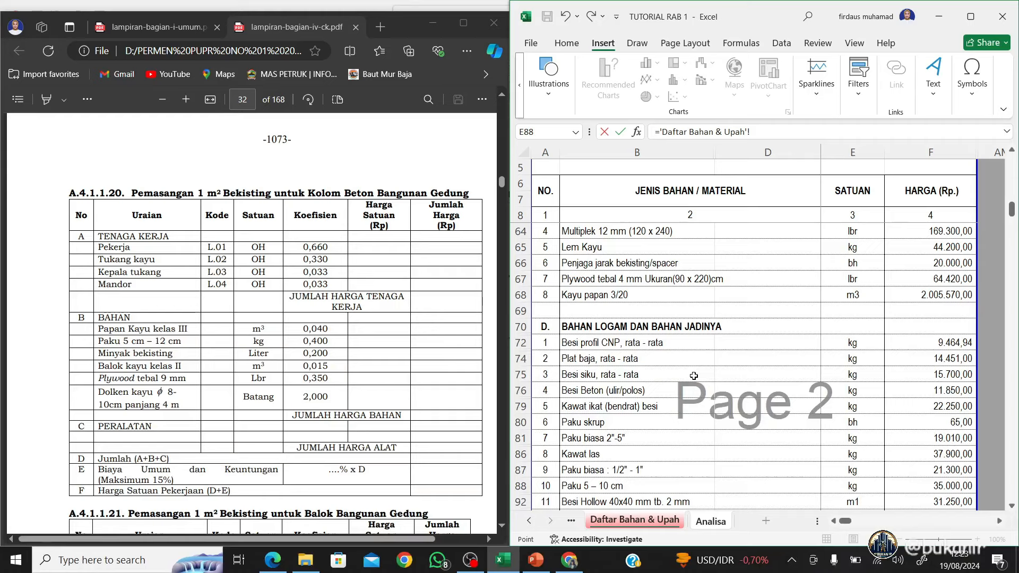
pyautogui.scroll(3, 694, 376)
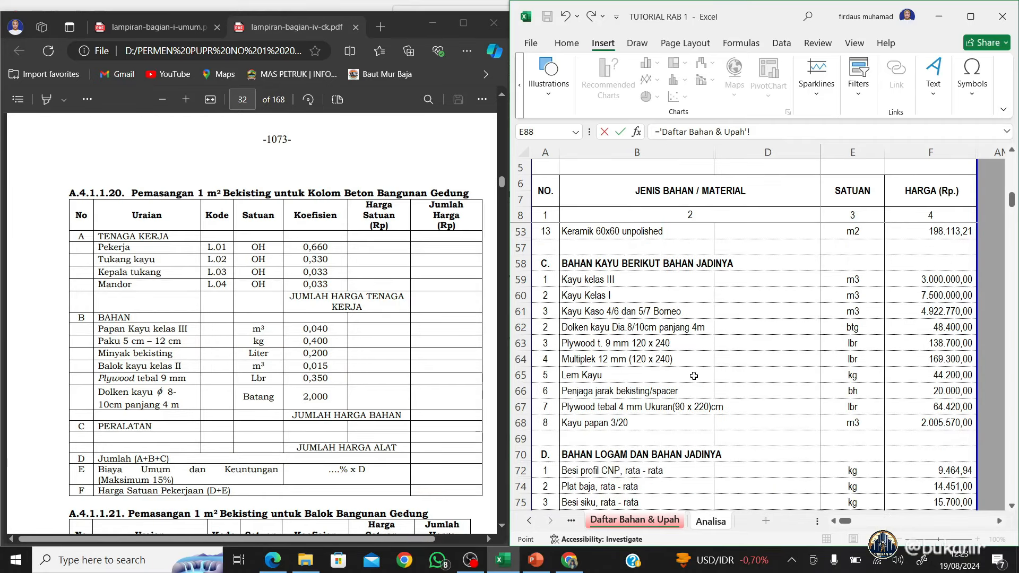
pyautogui.click(692, 420)
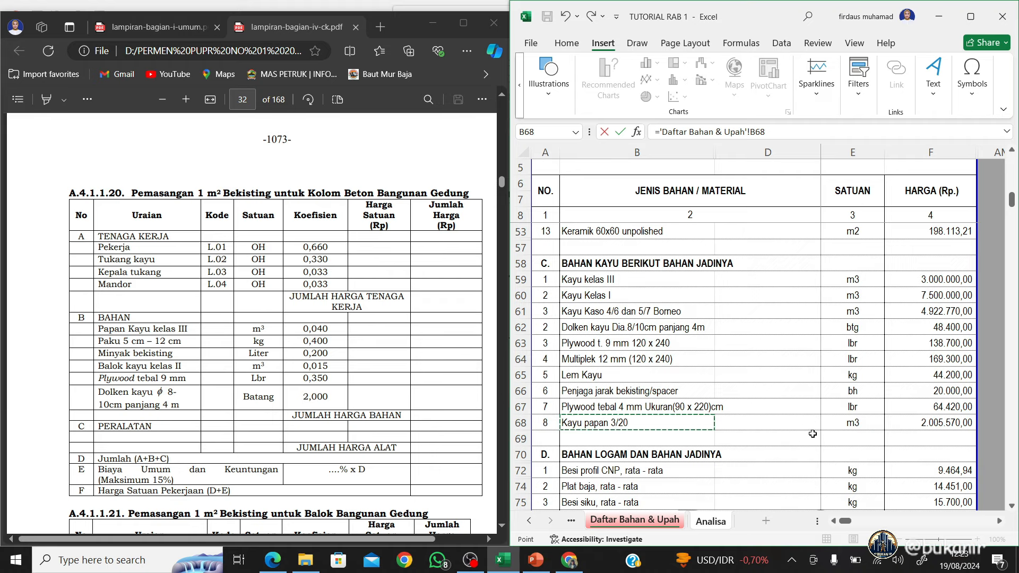
pyautogui.click(905, 423)
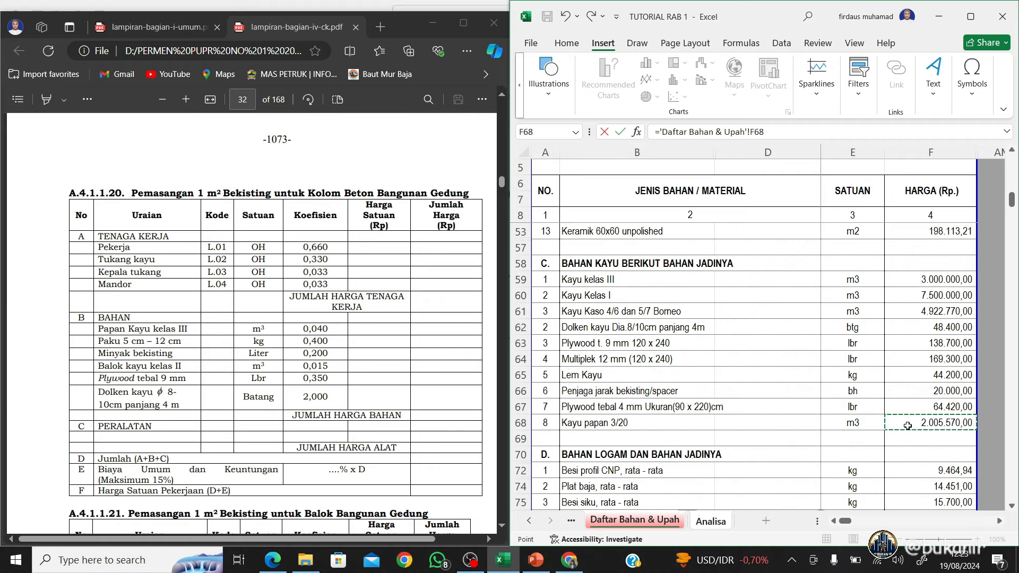
pyautogui.press('Return')
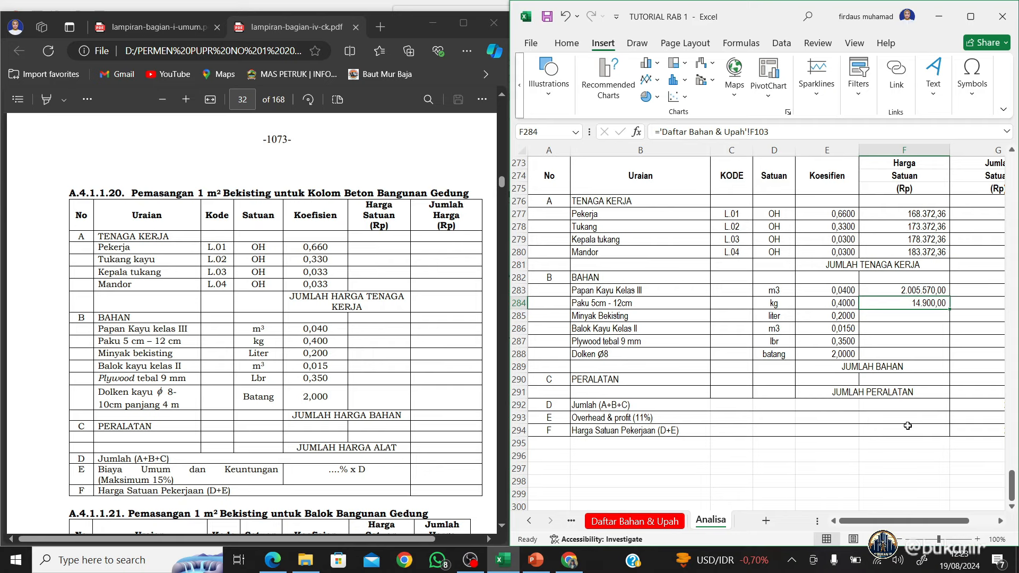
# Link the Harga Satuan of Paku 5cm - 12cm to the Paku 5 – 10 cm price in Daftar Bahan & Upah
pyautogui.write('=')
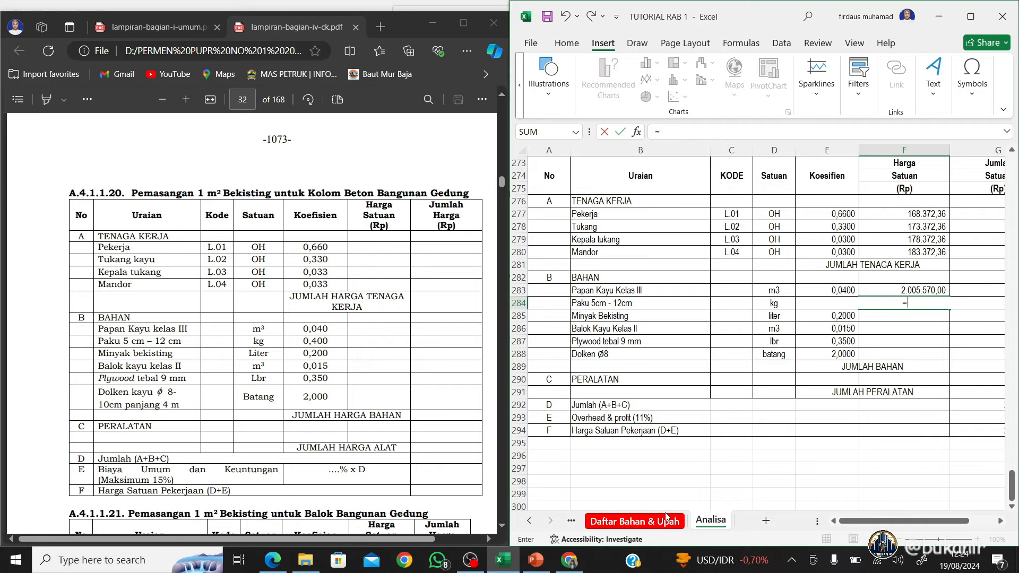
pyautogui.click(667, 516)
pyautogui.scroll(-6, 649, 419)
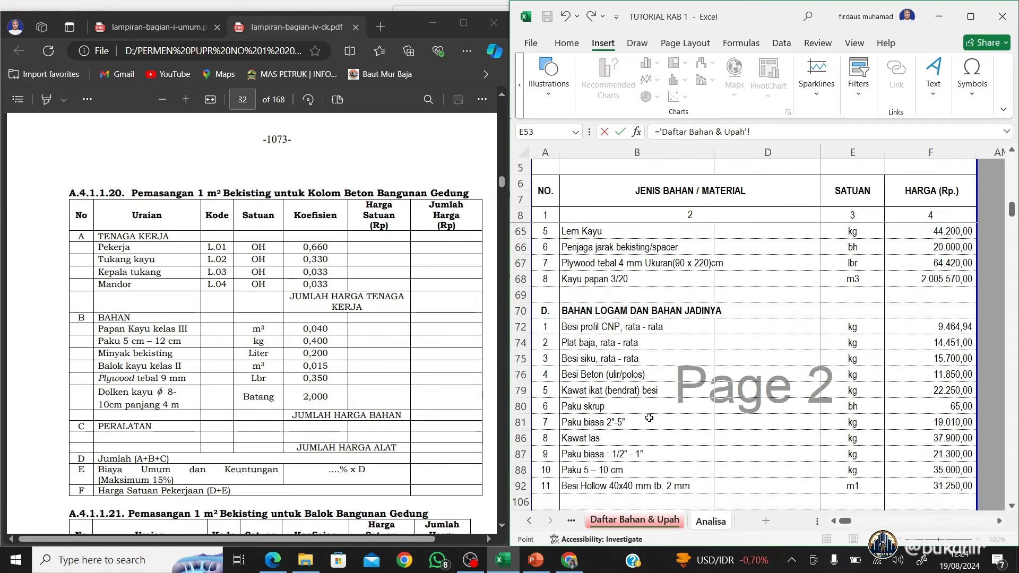
pyautogui.click(649, 420)
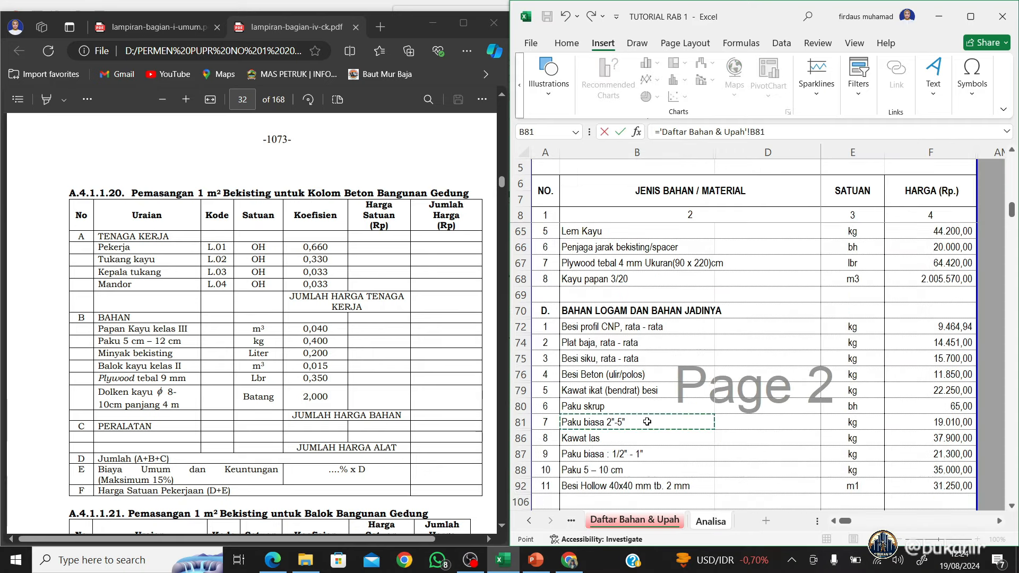
pyautogui.click(668, 470)
pyautogui.click(958, 470)
pyautogui.press('Return')
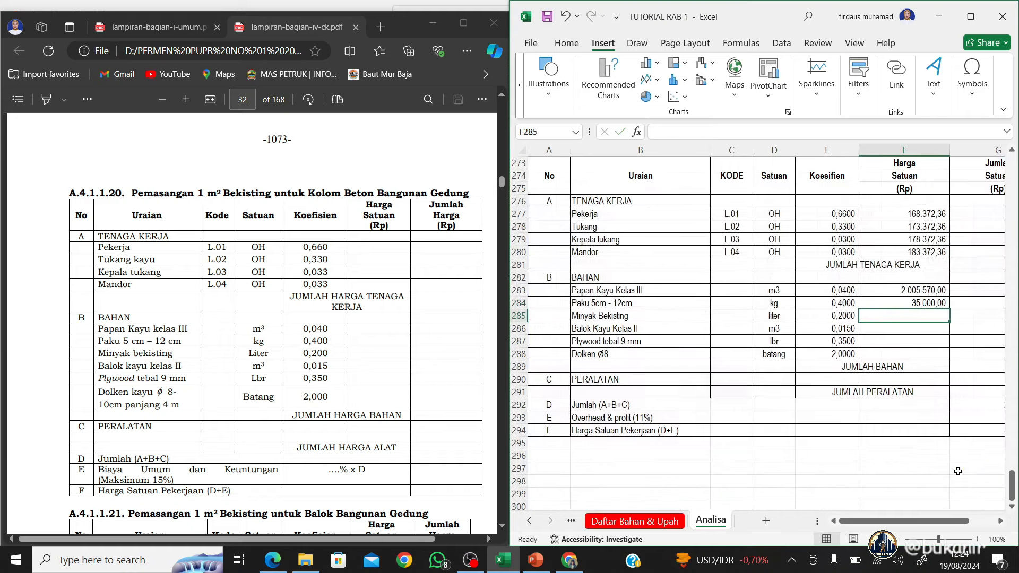
# Link the Harga Satuan of Minyak Bekisting to the Minyak bekisting price in Daftar Bahan & Upah
pyautogui.write('=')
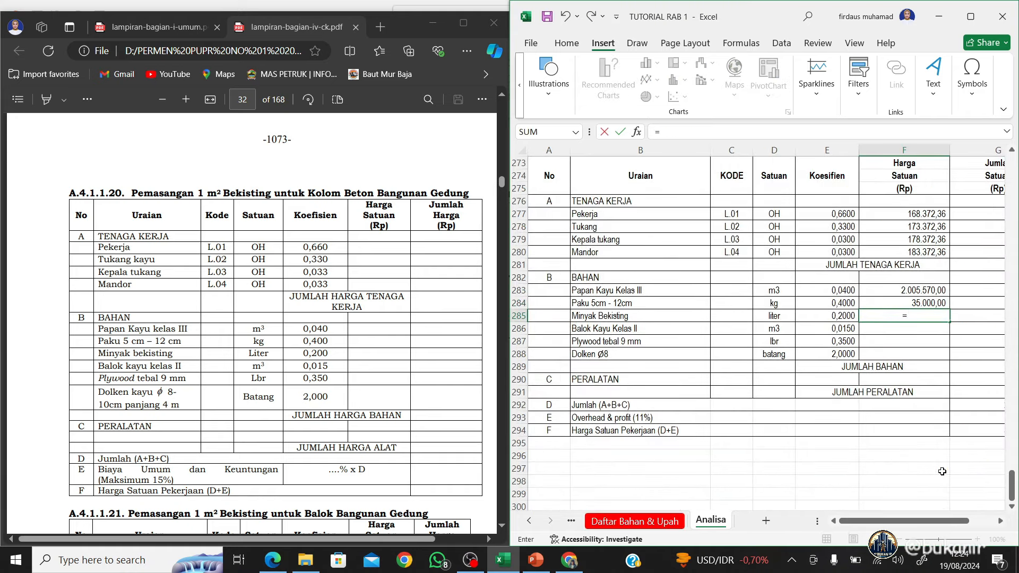
pyautogui.click(635, 522)
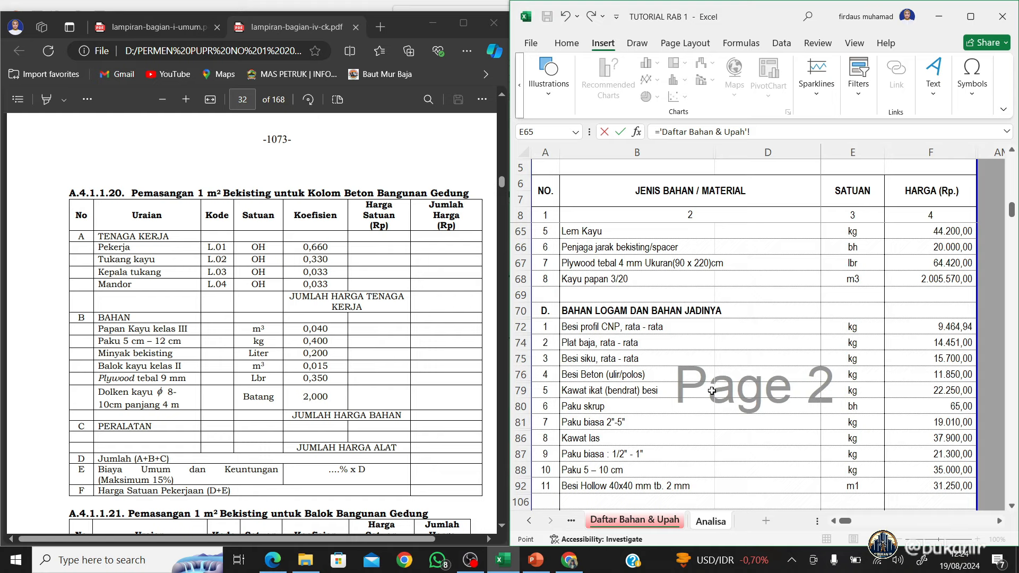
pyautogui.scroll(-7, 713, 392)
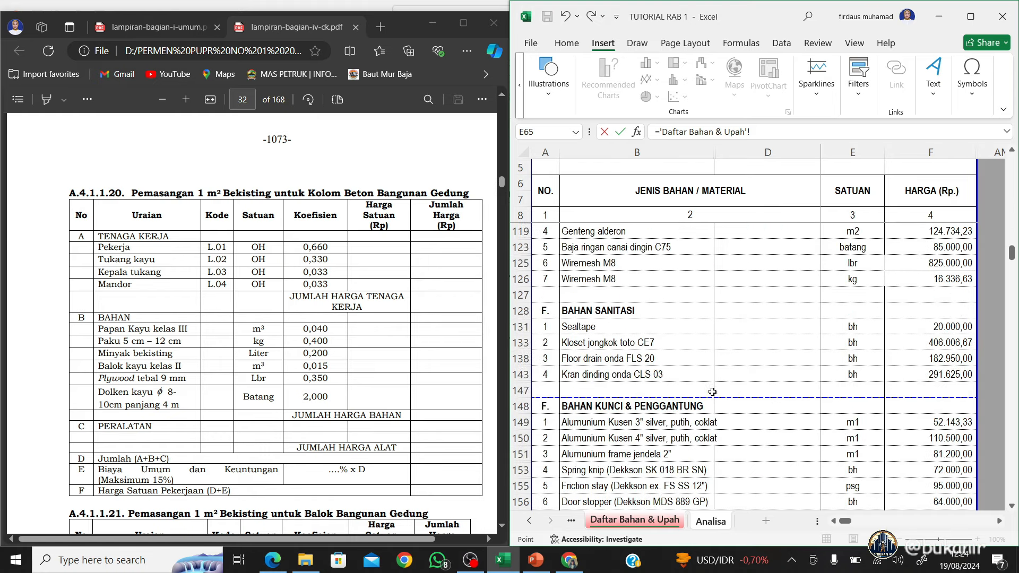
pyautogui.scroll(-5, 713, 391)
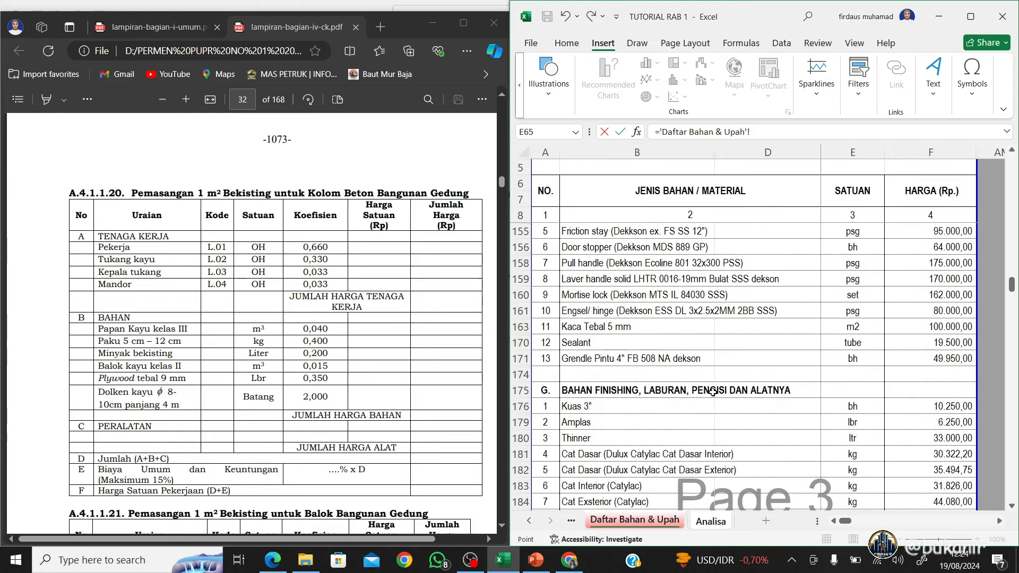
pyautogui.scroll(-7, 712, 391)
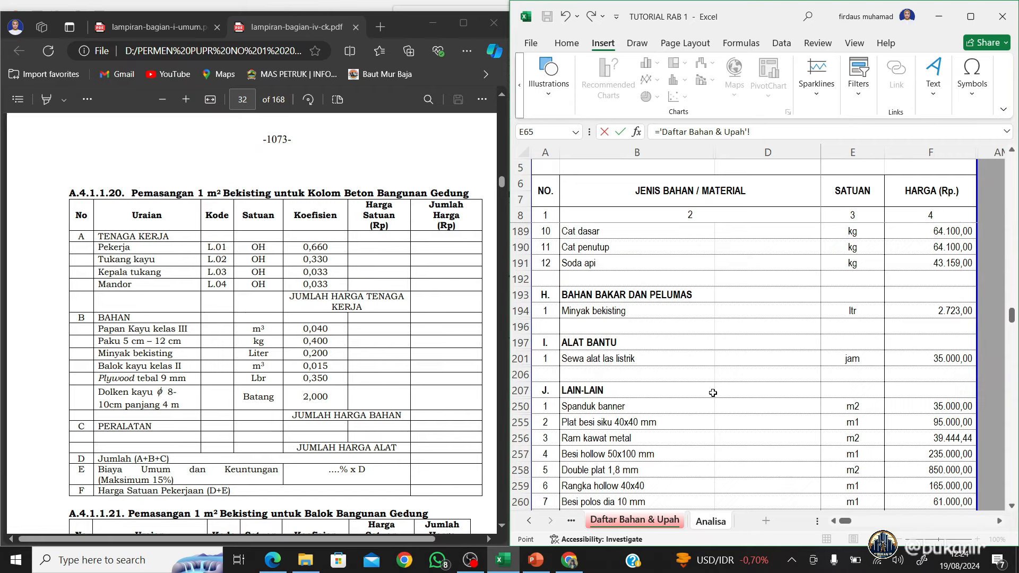
pyautogui.click(918, 315)
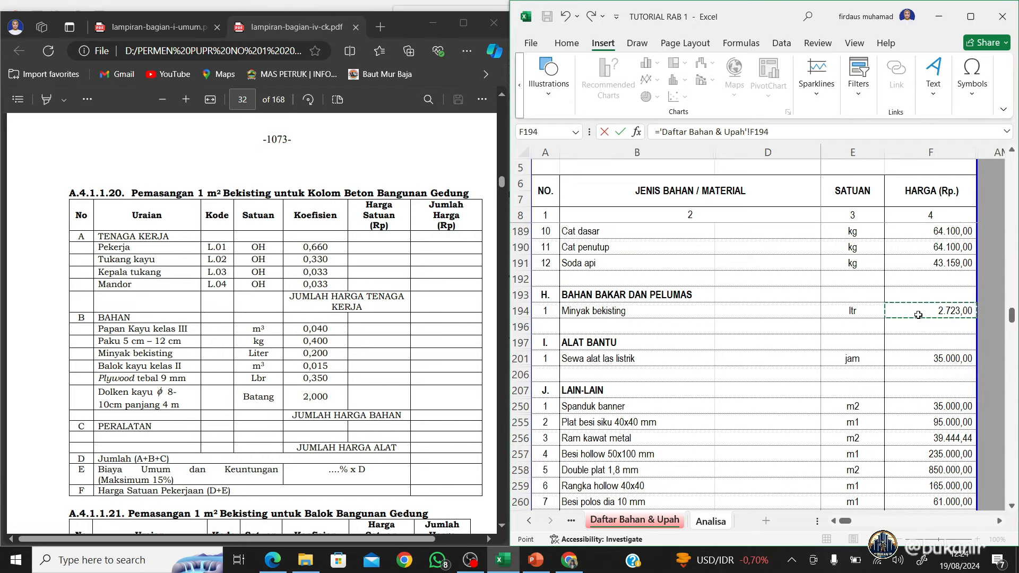
pyautogui.press('Return')
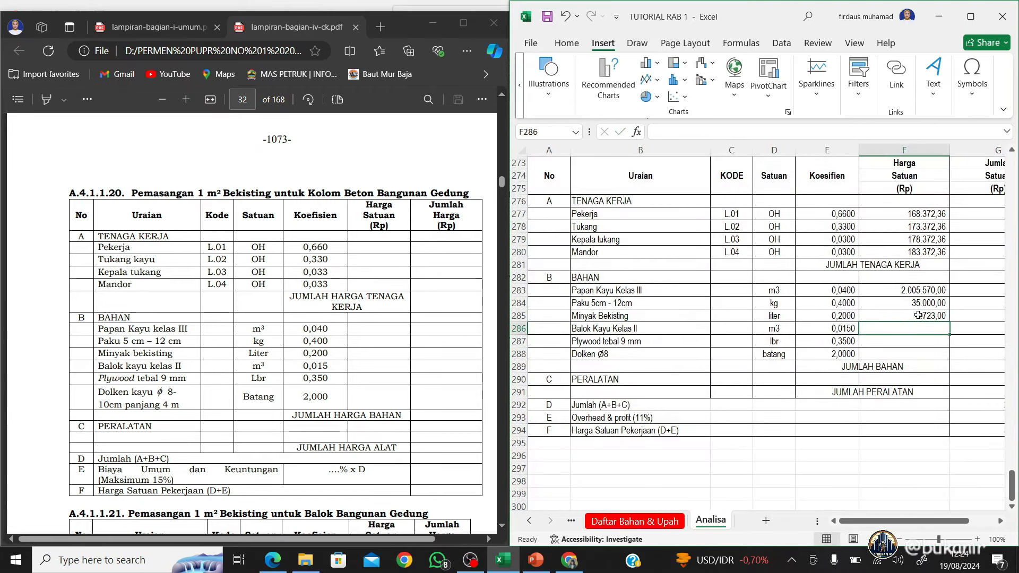
# Link the Harga Satuan of Balok Kayu Kelas II to the Kayu kelas III price in Daftar Bahan & Upah
pyautogui.write('=')
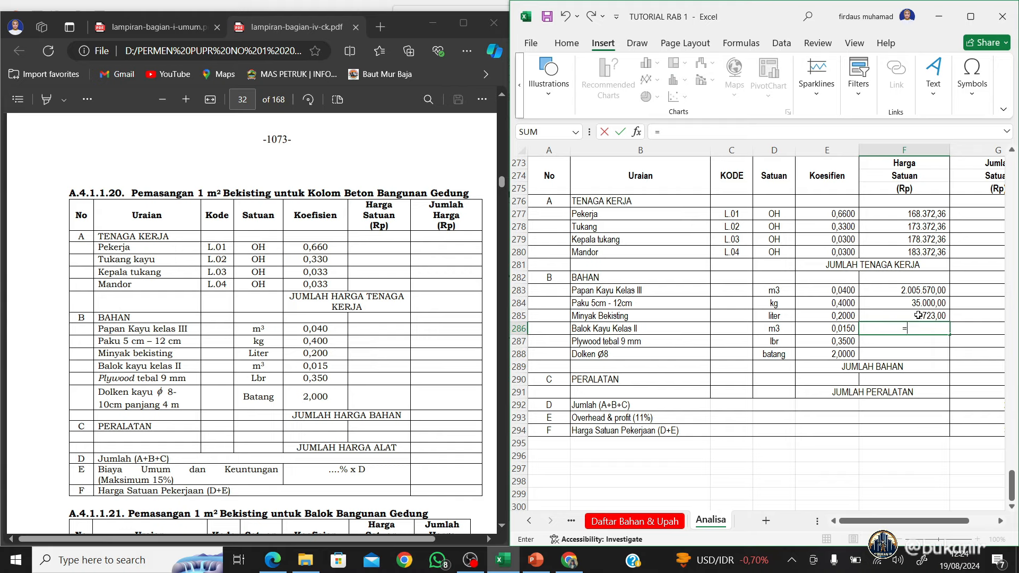
pyautogui.click(658, 521)
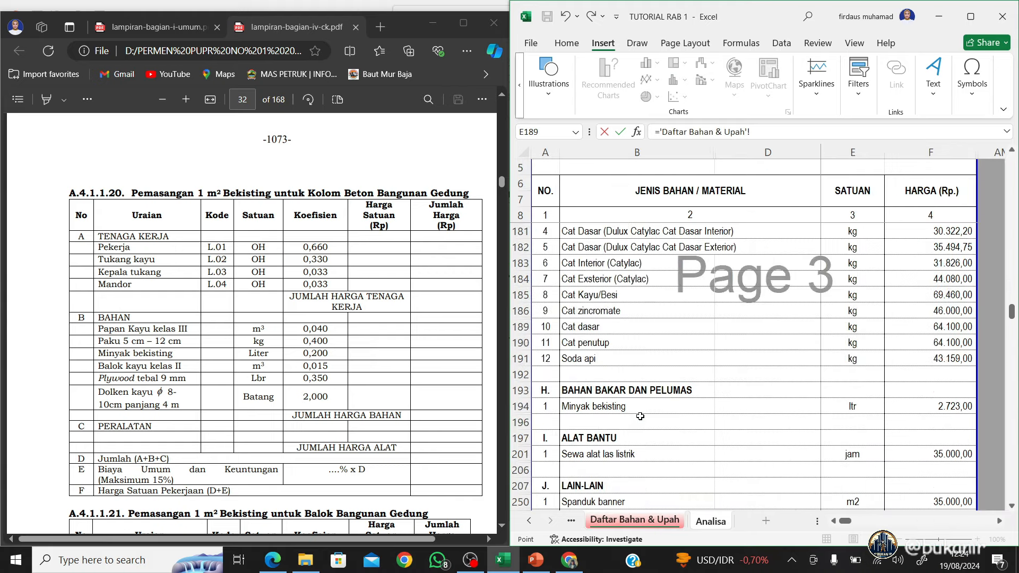
pyautogui.scroll(8, 640, 416)
pyautogui.scroll(3, 641, 416)
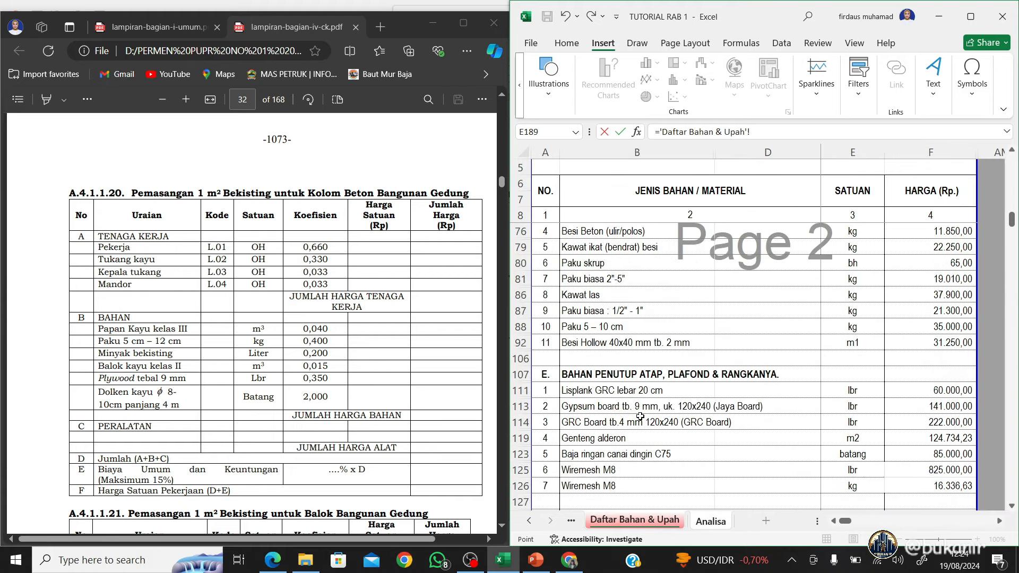
pyautogui.scroll(5, 641, 417)
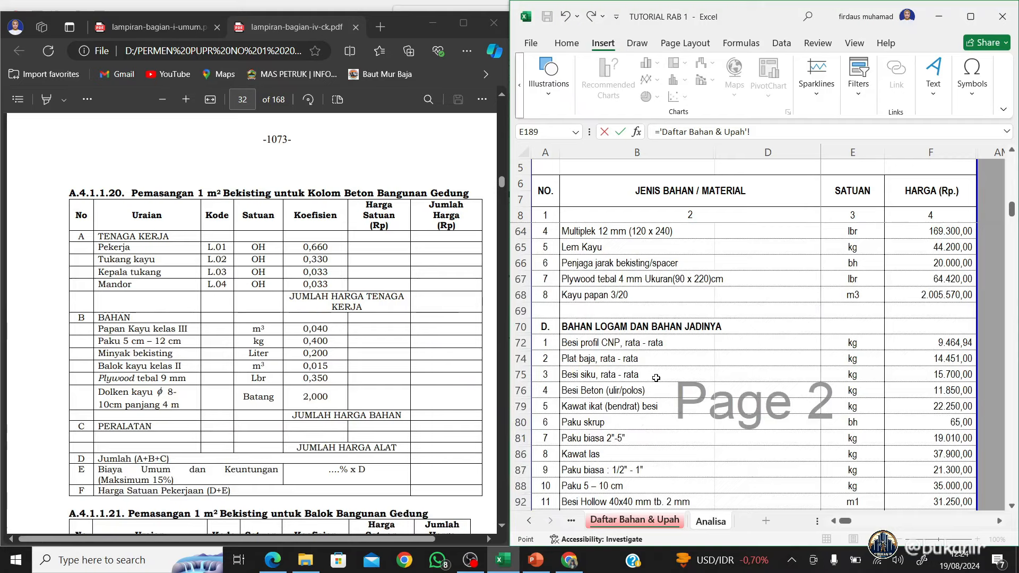
pyautogui.scroll(5, 658, 361)
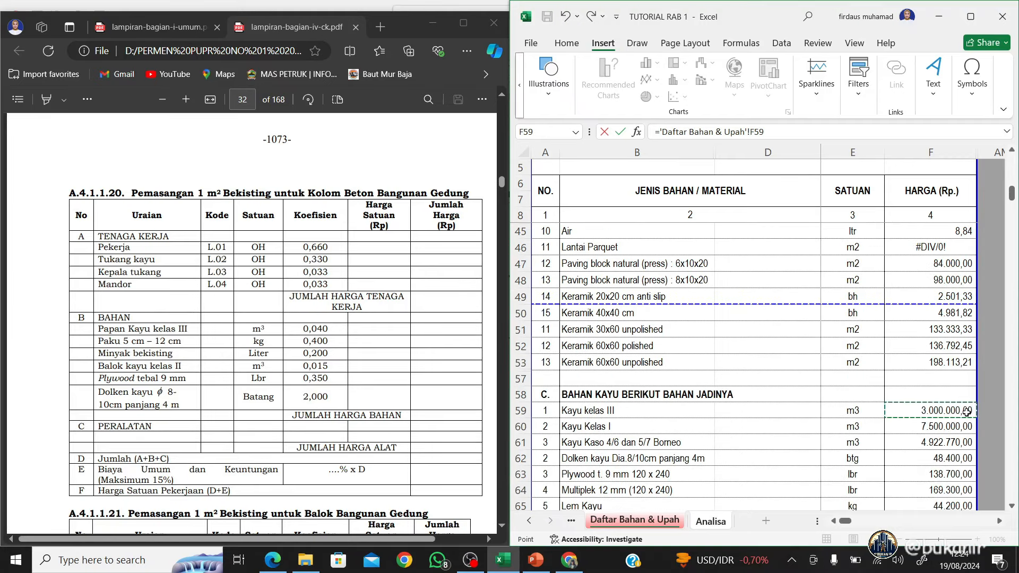
pyautogui.press('Return')
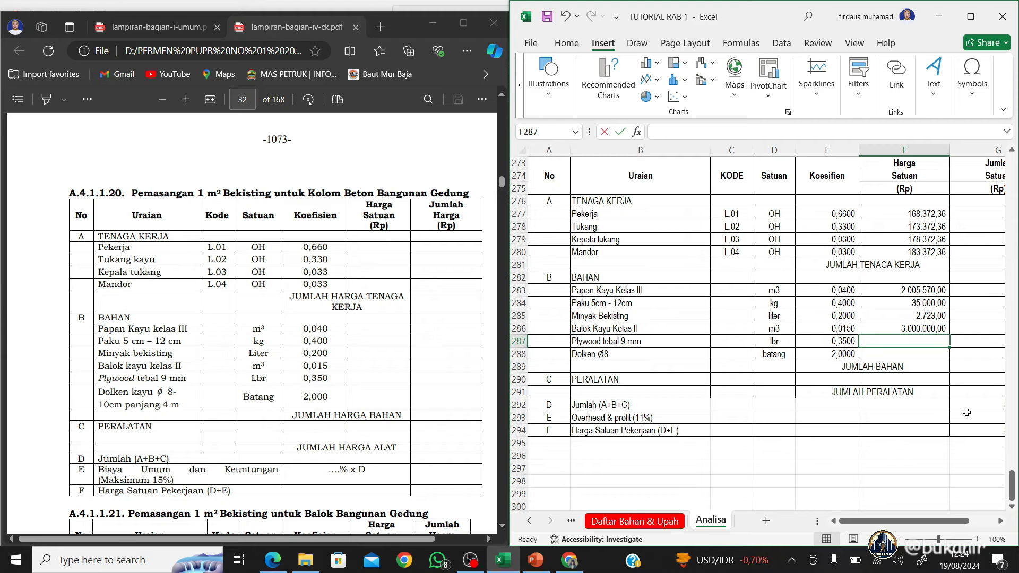
# Link the Harga Satuan of Plywood tebal 9 mm to the Plywood t. 9 mm 120 x 240 price in Daftar Bahan & Upah
pyautogui.write('=')
pyautogui.click(675, 522)
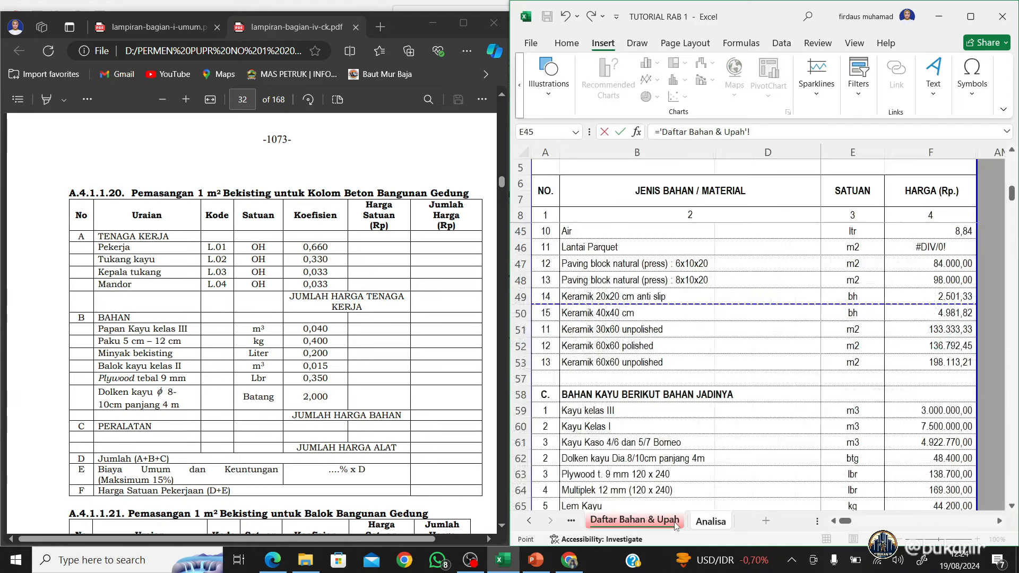
pyautogui.scroll(-1, 625, 472)
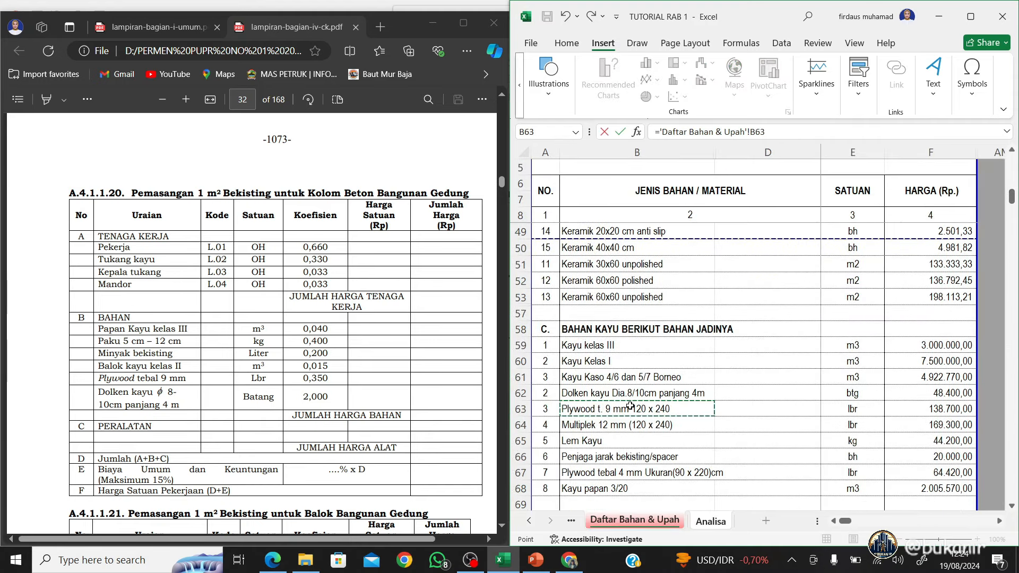
pyautogui.press('Right')
pyautogui.press('Right')
pyautogui.press('Right')
pyautogui.press('Return')
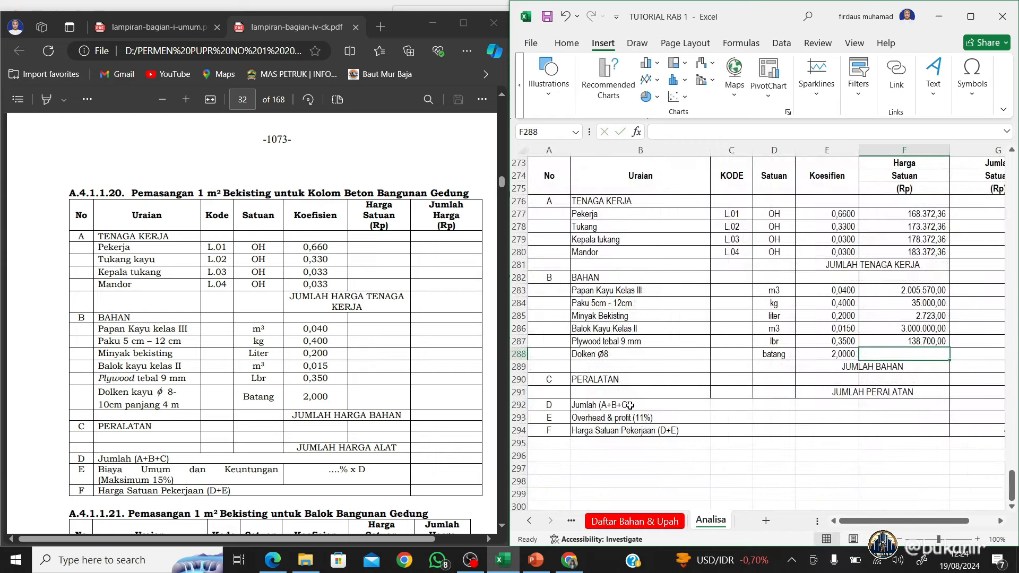
# Link the Harga Satuan of Dolken Ø8 to the Dolken kayu Dia.8/10cm panjang 4m price in Daftar Bahan & Upah
pyautogui.write('=')
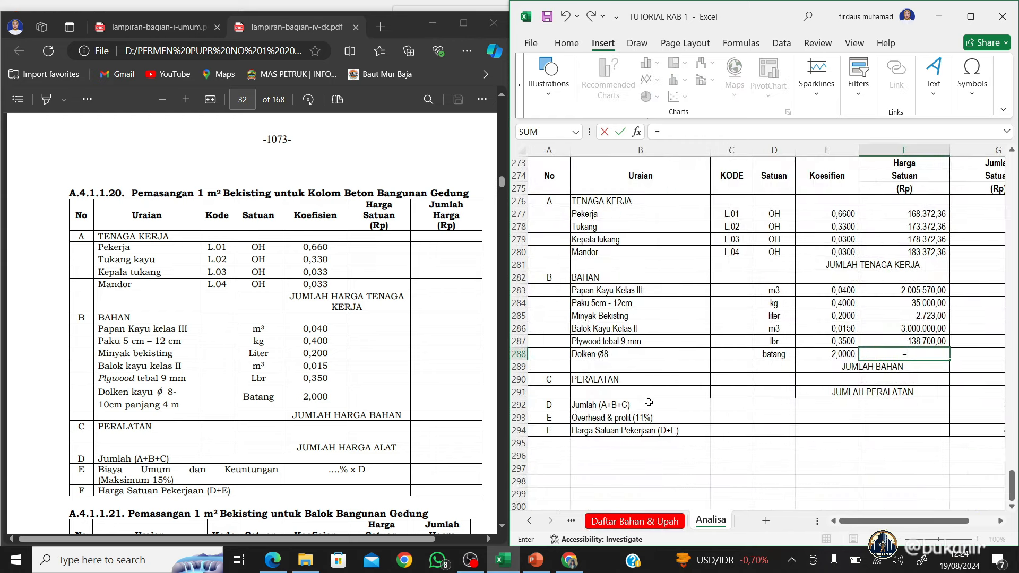
pyautogui.click(635, 521)
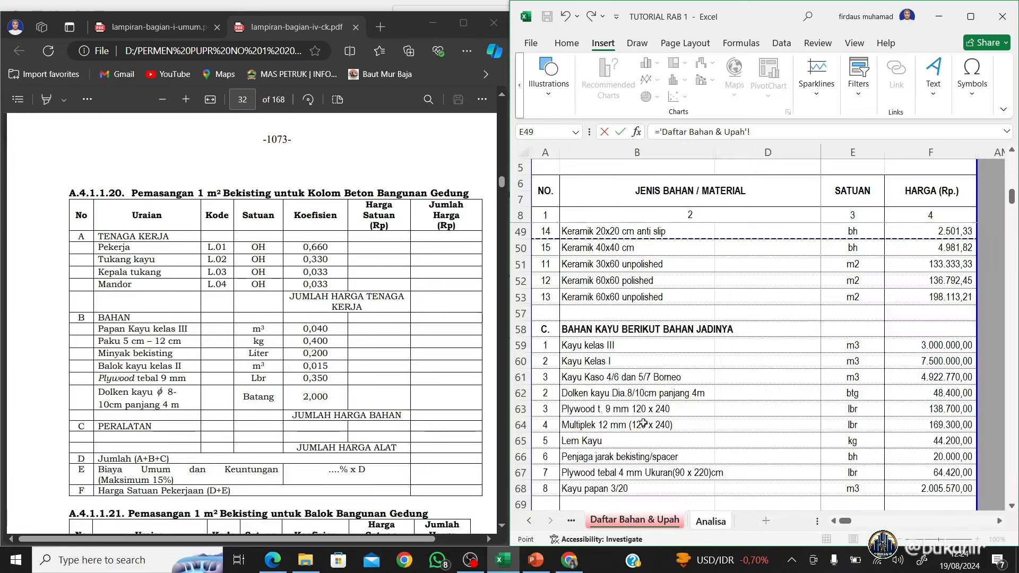
pyautogui.click(641, 379)
pyautogui.press('Down')
pyautogui.press('Down')
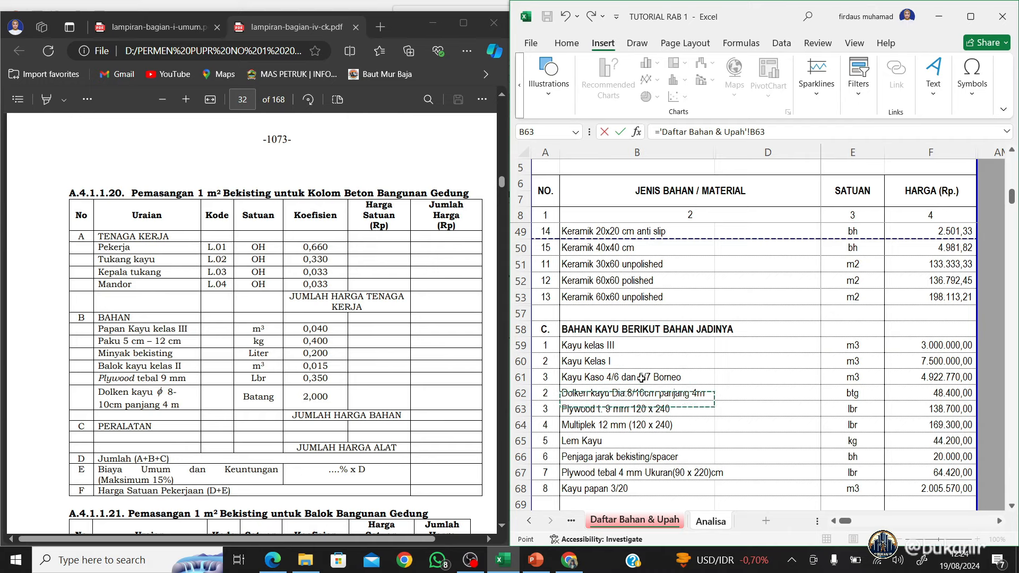
pyautogui.press('Up')
pyautogui.press('Right')
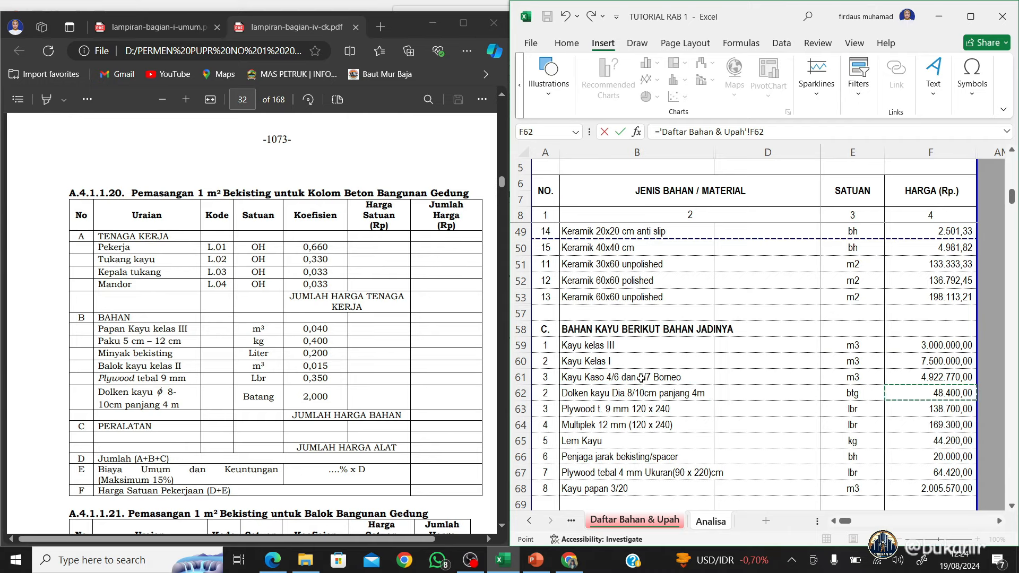
pyautogui.press('Return')
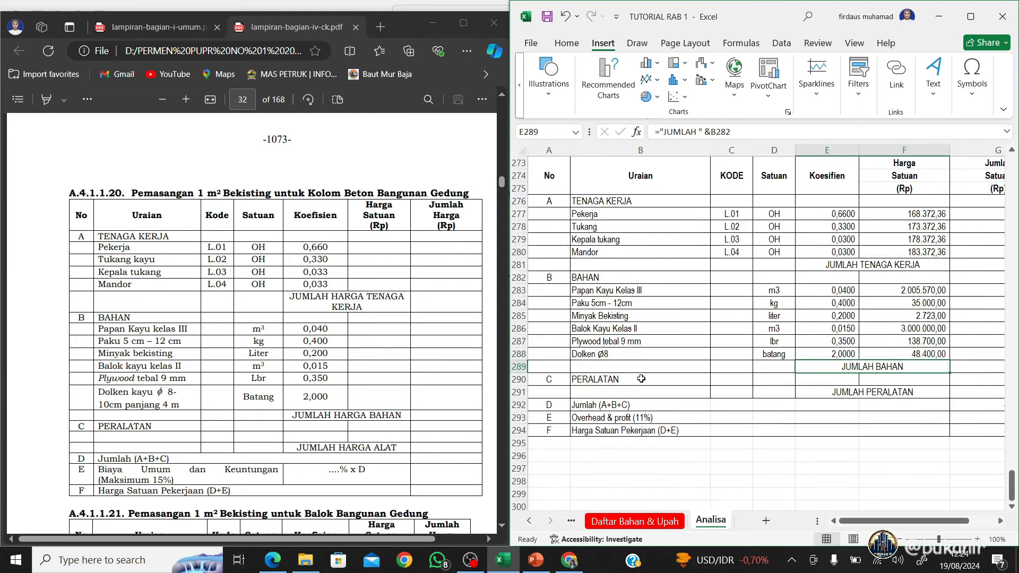
# Check the Jumlah Satuan amounts and the totals of the column formwork analysis
pyautogui.press('Up')
pyautogui.press('Right')
pyautogui.press('Right')
pyautogui.press('Right')
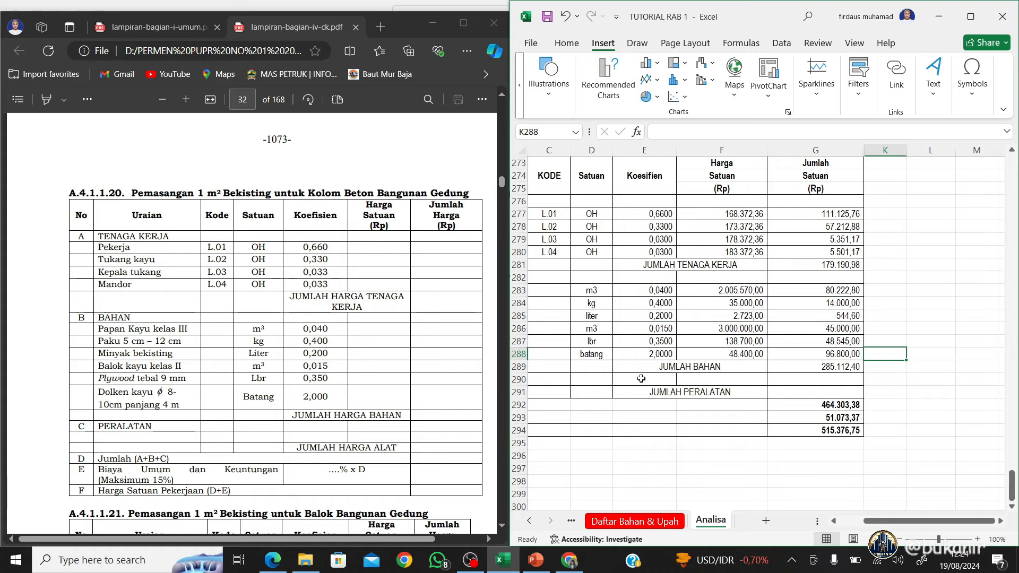
pyautogui.press('Left')
pyautogui.press('Left')
pyautogui.press('Left')
pyautogui.press('Left')
pyautogui.press('Left')
pyautogui.press('Left')
pyautogui.press('Left')
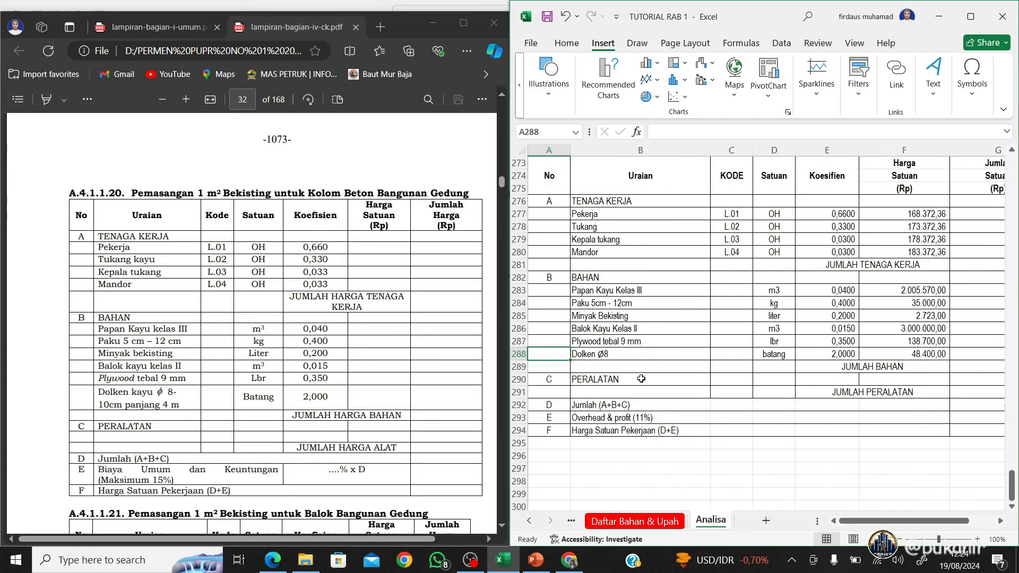
# Make the Daftar Bahan & Upah references absolute in the D.1.5 Harga Satuan cells, from Papan Kayu Kelas III through Dolken Ø8
pyautogui.scroll(1, 642, 379)
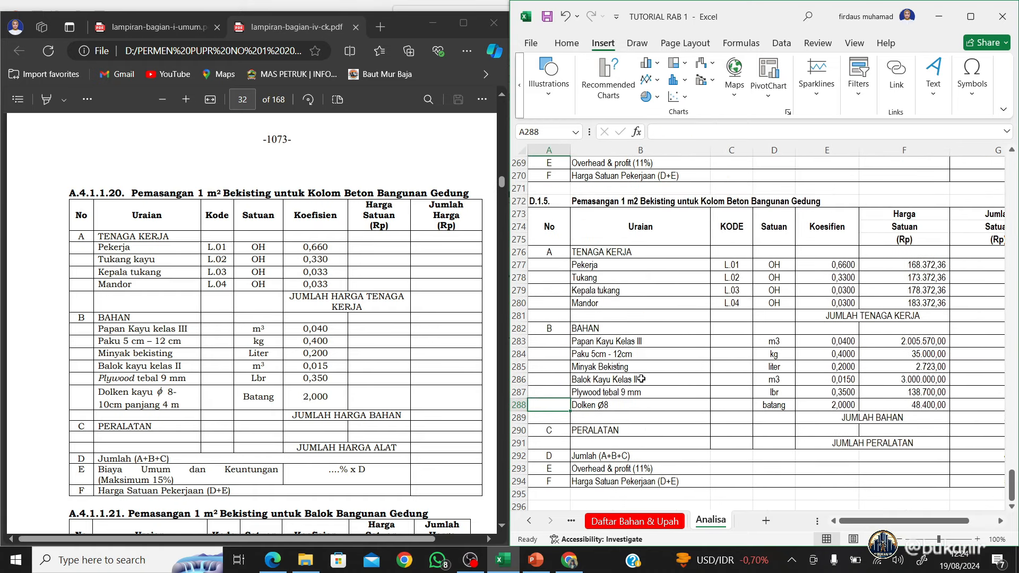
pyautogui.click(886, 343)
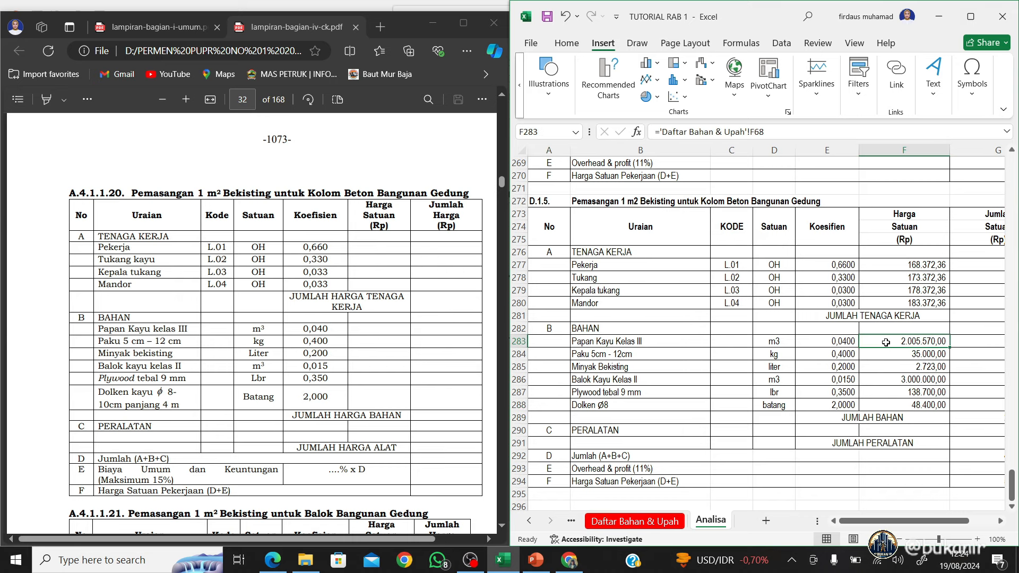
pyautogui.click(760, 132)
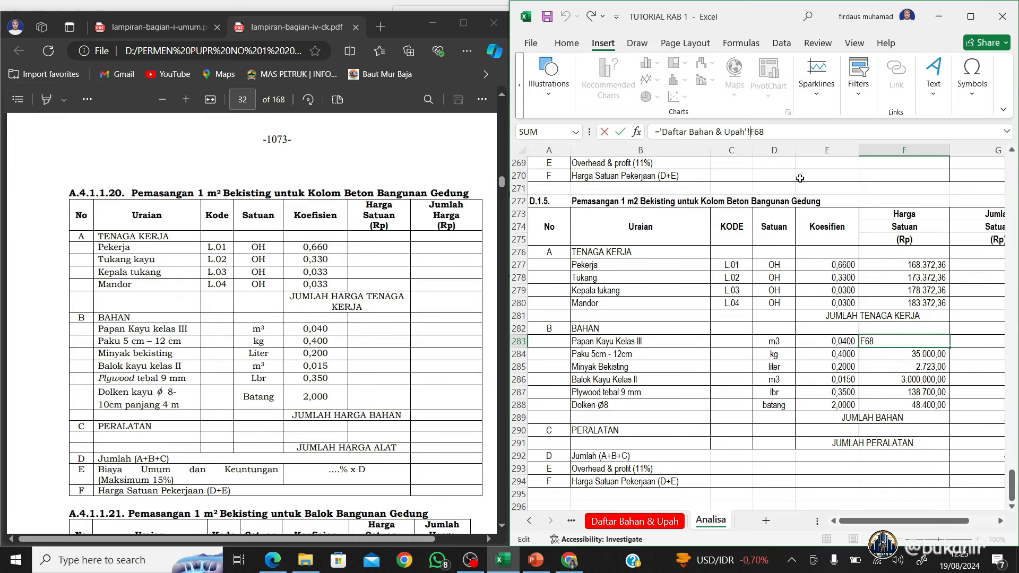
pyautogui.press('F4')
pyautogui.press('Return')
pyautogui.click(750, 132)
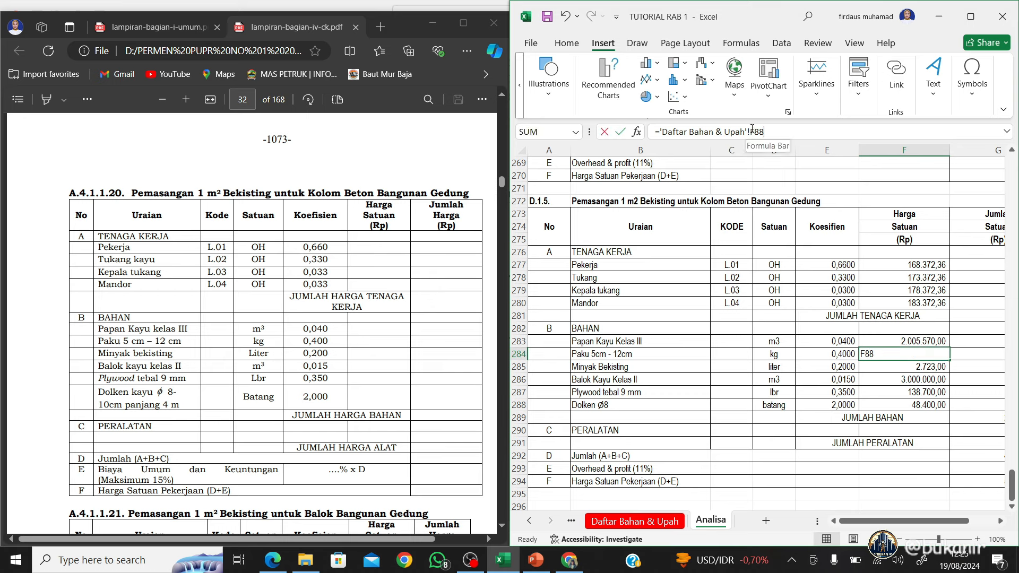
pyautogui.press('F4')
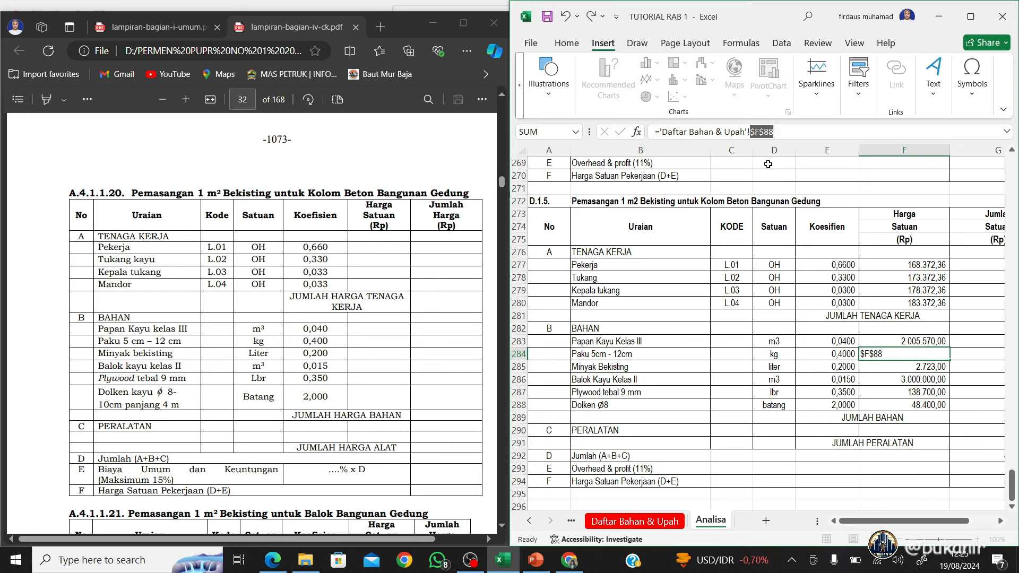
pyautogui.press('Return')
pyautogui.click(750, 131)
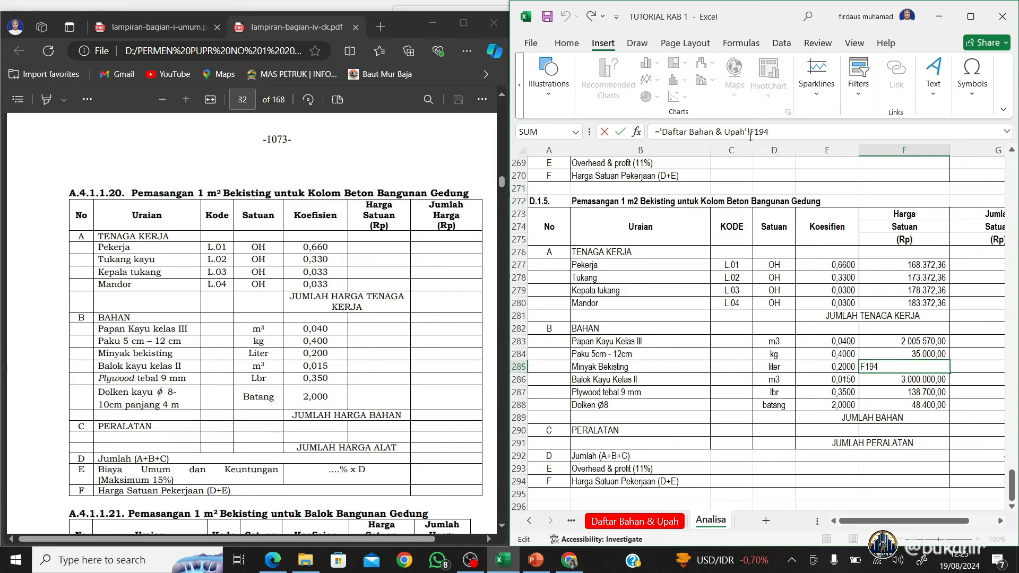
pyautogui.press('F4')
pyautogui.press('Return')
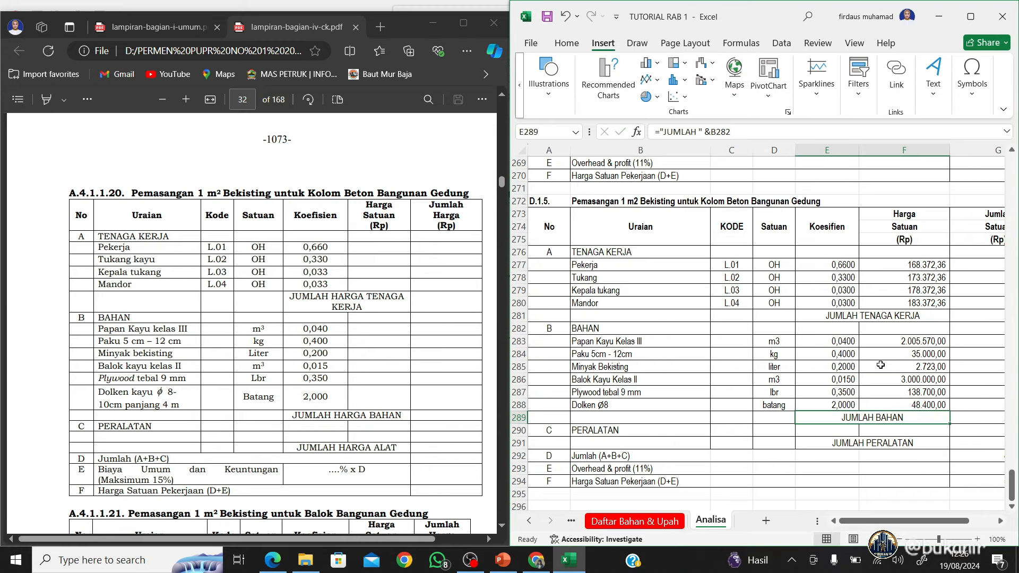
# Copy the whole D.1.5 column formwork analysis, rows 272 to 295, and insert the copy at row 296
pyautogui.scroll(-2, 881, 364)
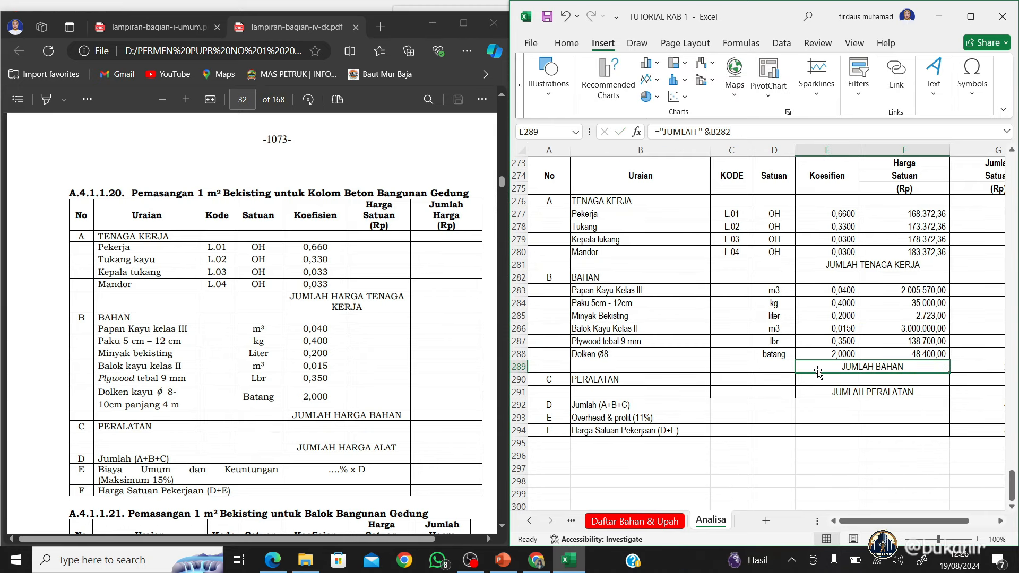
pyautogui.scroll(2, 818, 373)
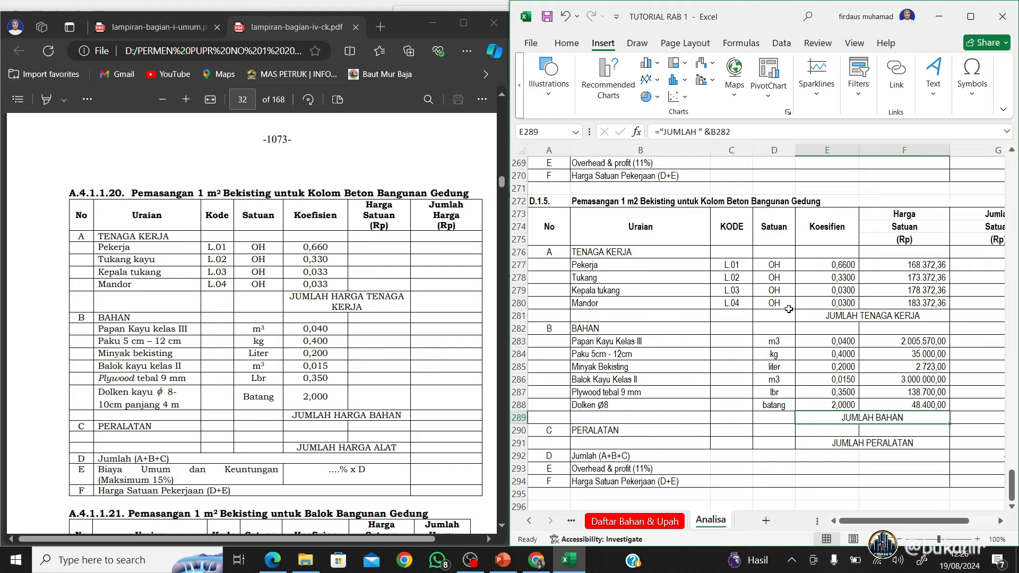
pyautogui.scroll(-2, 789, 309)
pyautogui.scroll(2, 789, 309)
pyautogui.moveTo(518, 204); pyautogui.dragTo(577, 494)
pyautogui.scroll(-5, 319, 417)
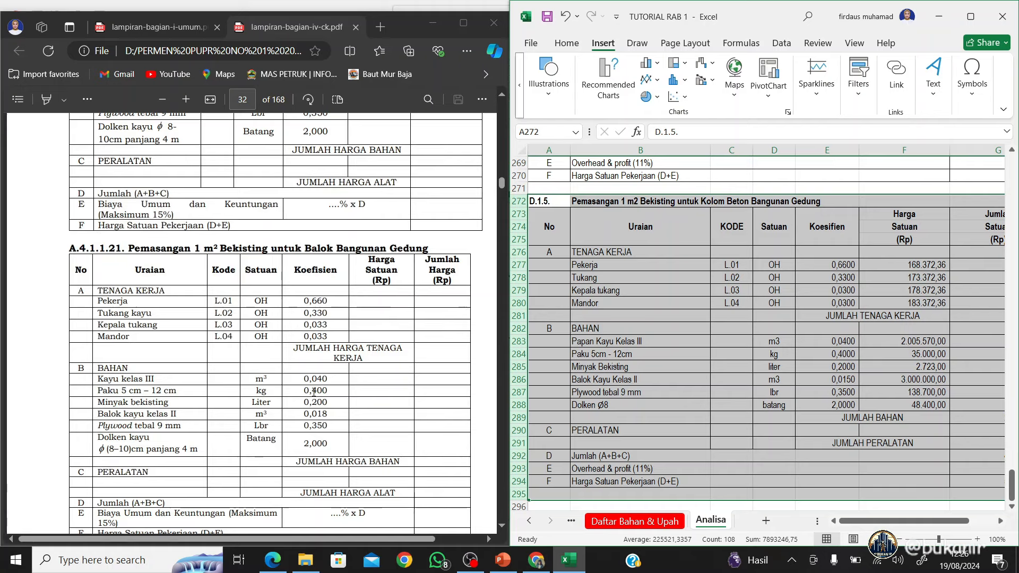
pyautogui.scroll(2, 316, 380)
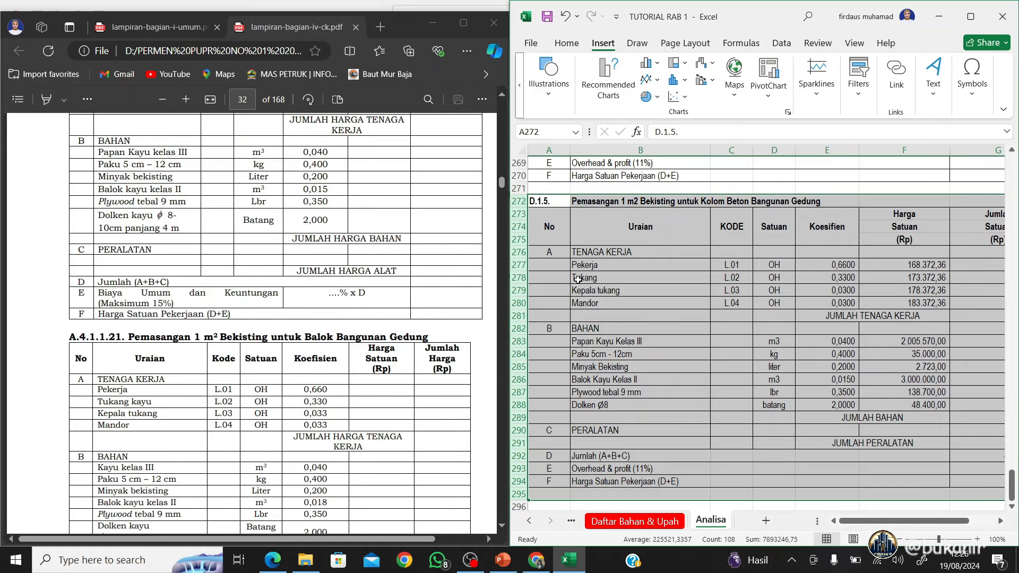
pyautogui.hotkey('ctrl', 'c')
pyautogui.scroll(-3, 698, 330)
pyautogui.rightClick(520, 405)
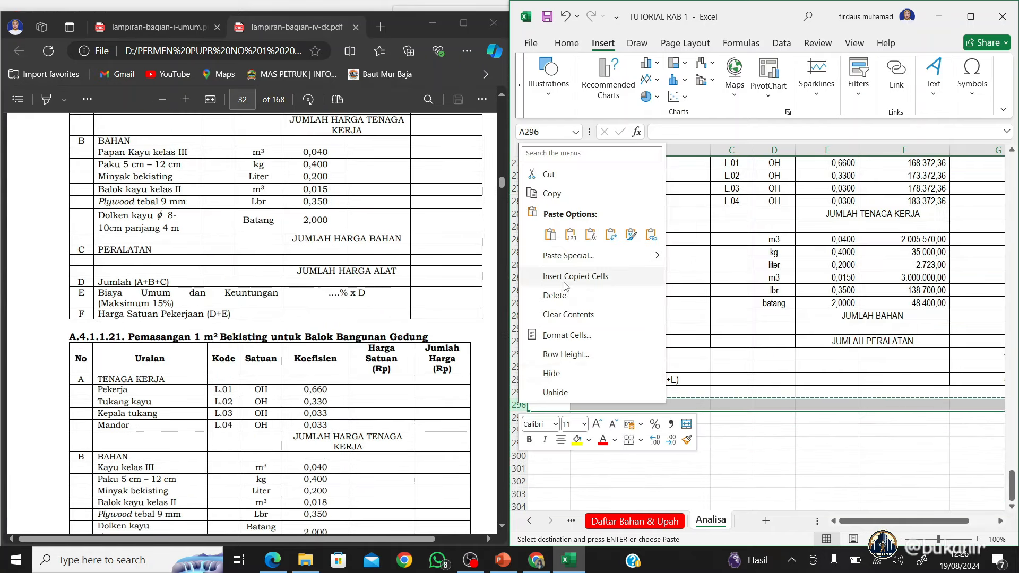
pyautogui.click(566, 277)
# Number the copied analysis D.1.6. and title it "Pemasangan 1 m2 Bekisting untuk Balok Beton Bangunan Gedung"
pyautogui.click(549, 405)
pyautogui.click(676, 131)
pyautogui.press('BackSpace')
pyautogui.write('6')
pyautogui.press('Tab')
pyautogui.scroll(-2, 340, 319)
pyautogui.click(814, 131)
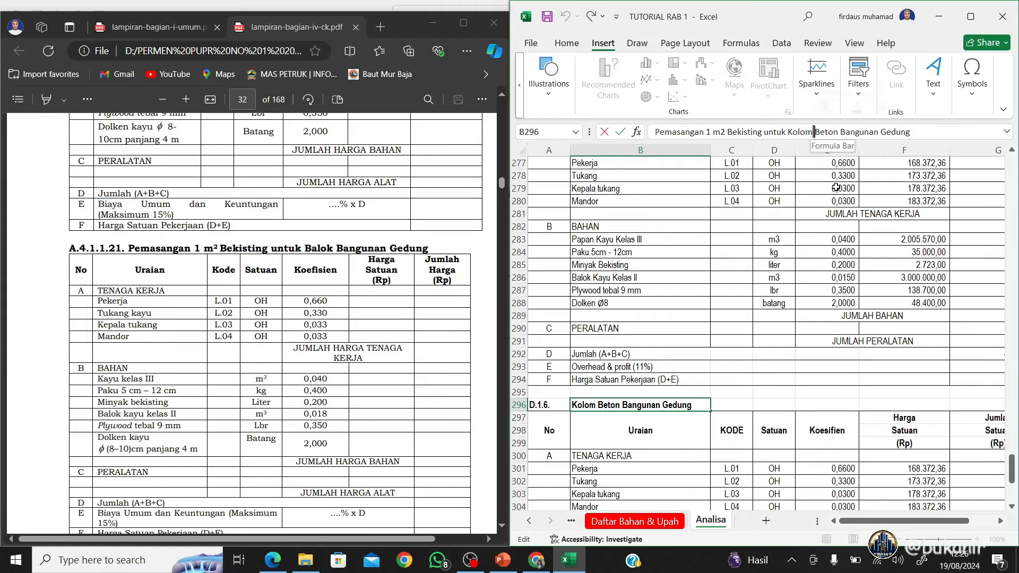
pyautogui.press('BackSpace')
pyautogui.press('BackSpace')
pyautogui.press('BackSpace')
pyautogui.press('BackSpace')
pyautogui.press('BackSpace')
pyautogui.write('Balok')
# Set the Balok Kayu Kelas II coefficient in the D.1.6 beam formwork analysis to 0,018
pyautogui.scroll(-5, 836, 265)
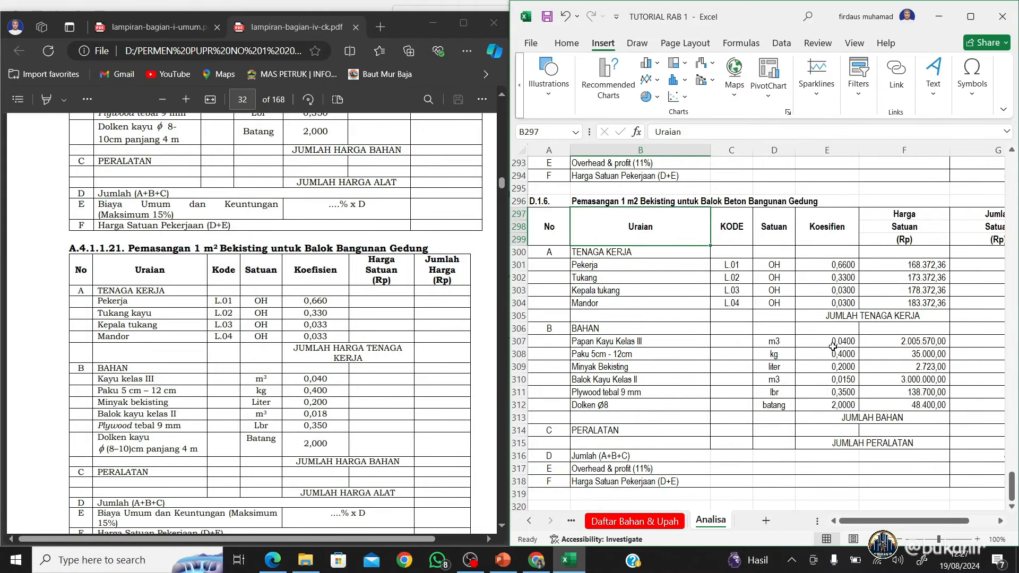
pyautogui.click(837, 342)
pyautogui.press('Down')
pyautogui.press('Down')
pyautogui.press('Down')
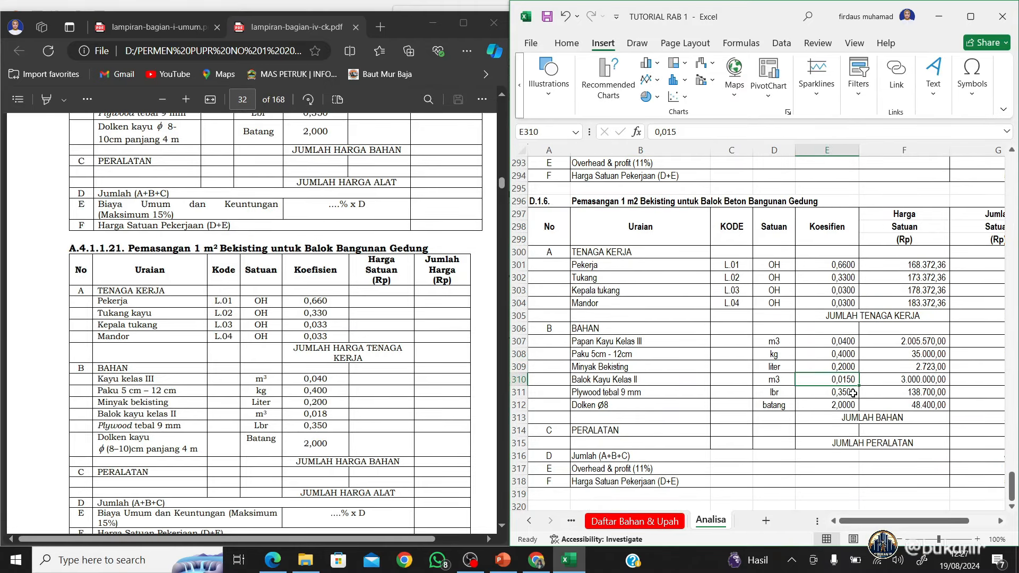
pyautogui.write('0,018')
pyautogui.press('Return')
pyautogui.press('Return')
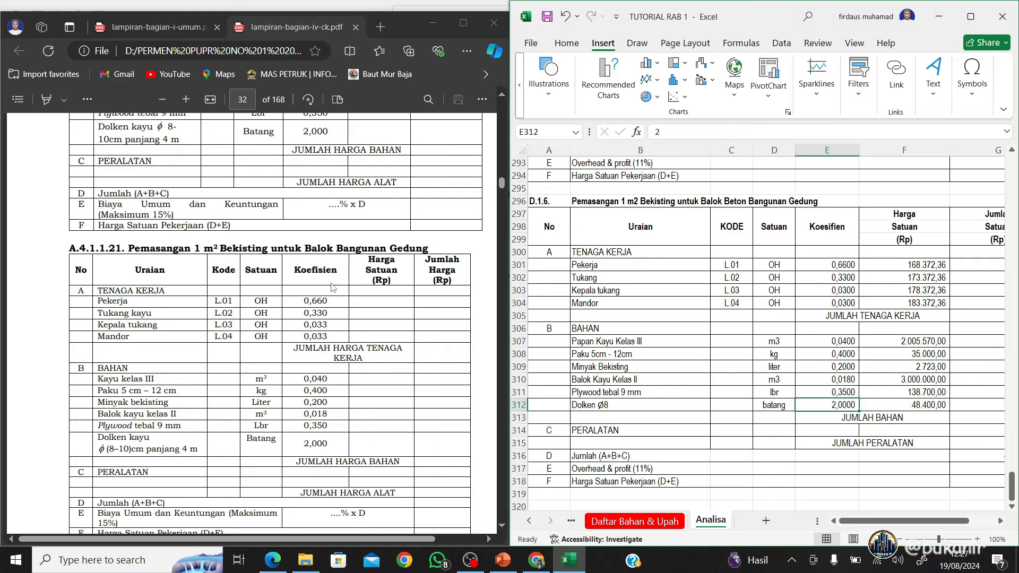
# Look through the formwork analyses in lampiran-bagian-iv-ck.pdf and the concrete analyses in the lampiran-bagian-i-umum PDF
pyautogui.click(332, 287)
pyautogui.scroll(-15, 332, 287)
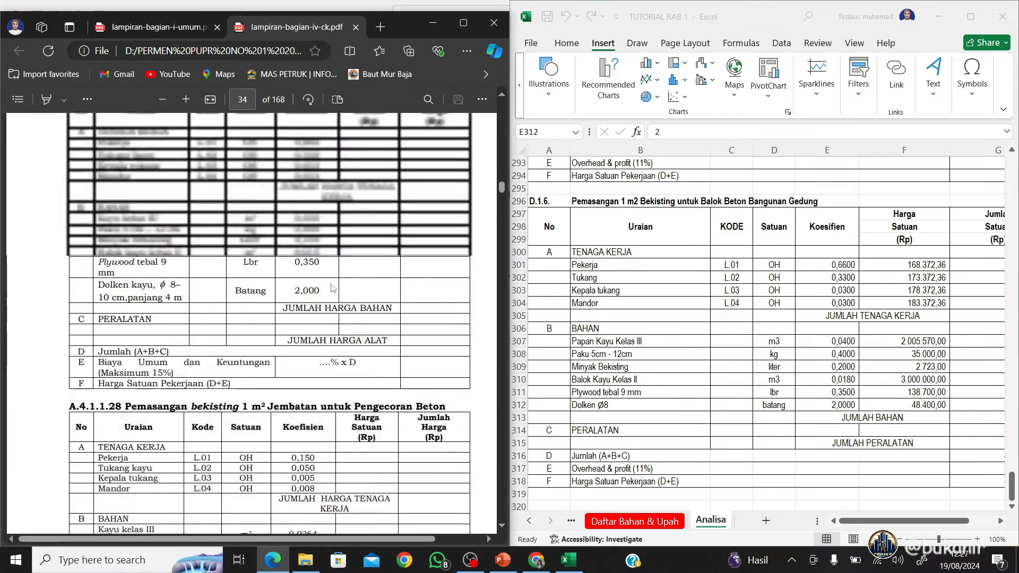
pyautogui.scroll(3, 332, 287)
pyautogui.scroll(12, 332, 287)
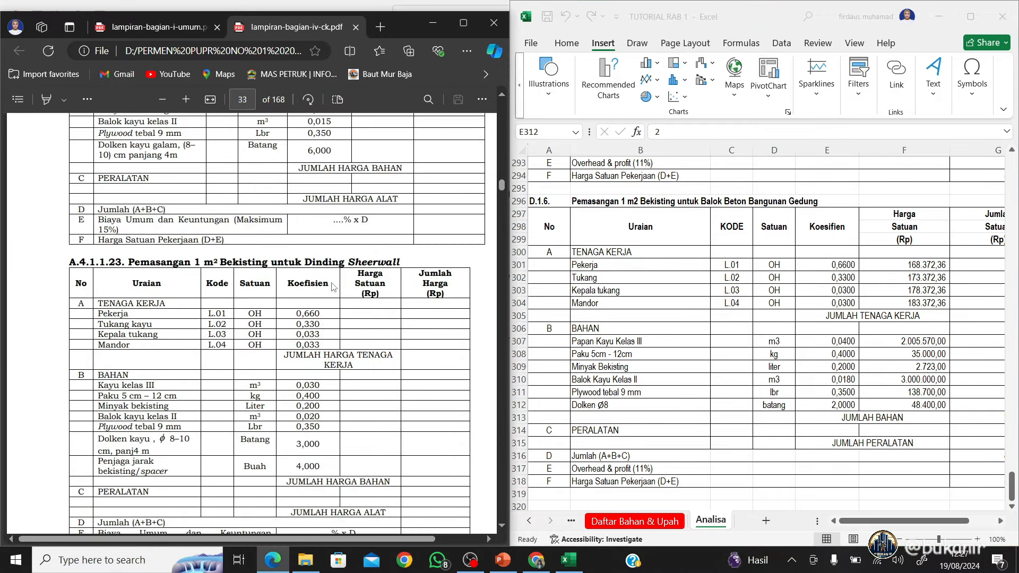
pyautogui.hotkey('alt', 'Tab')
pyautogui.scroll(-20, 409, 361)
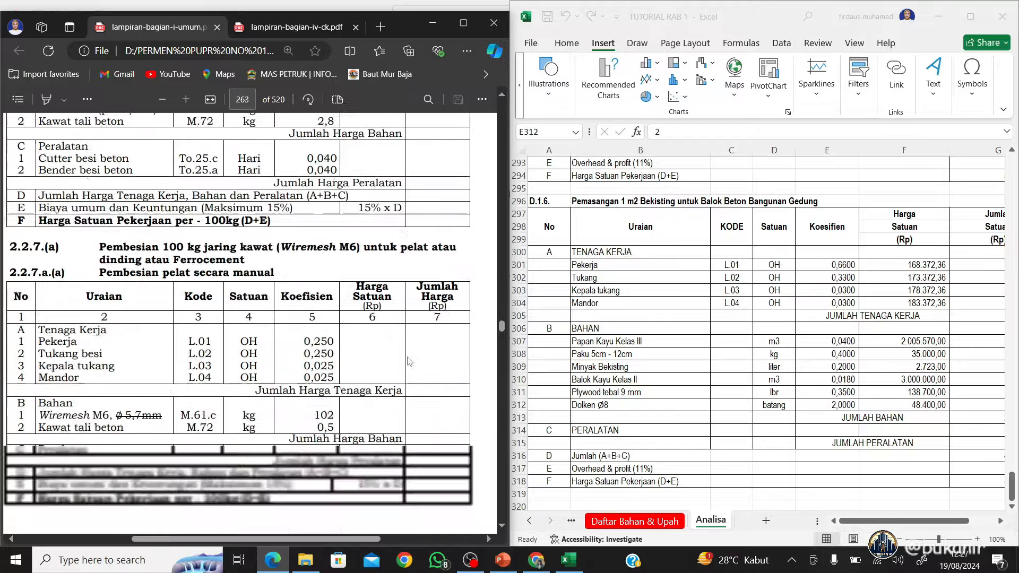
pyautogui.scroll(-20, 410, 361)
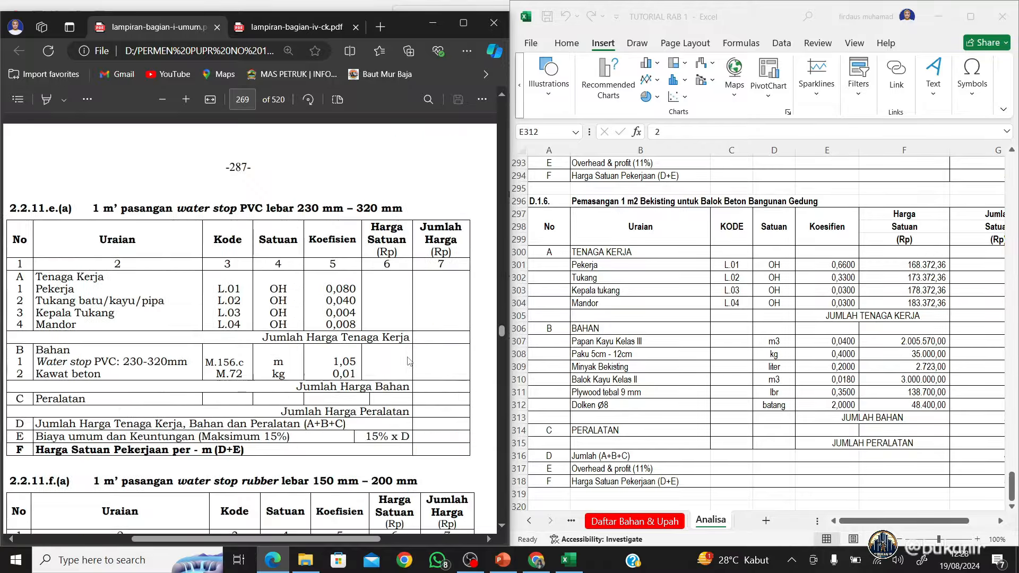
pyautogui.moveTo(504, 338); pyautogui.dragTo(511, 317)
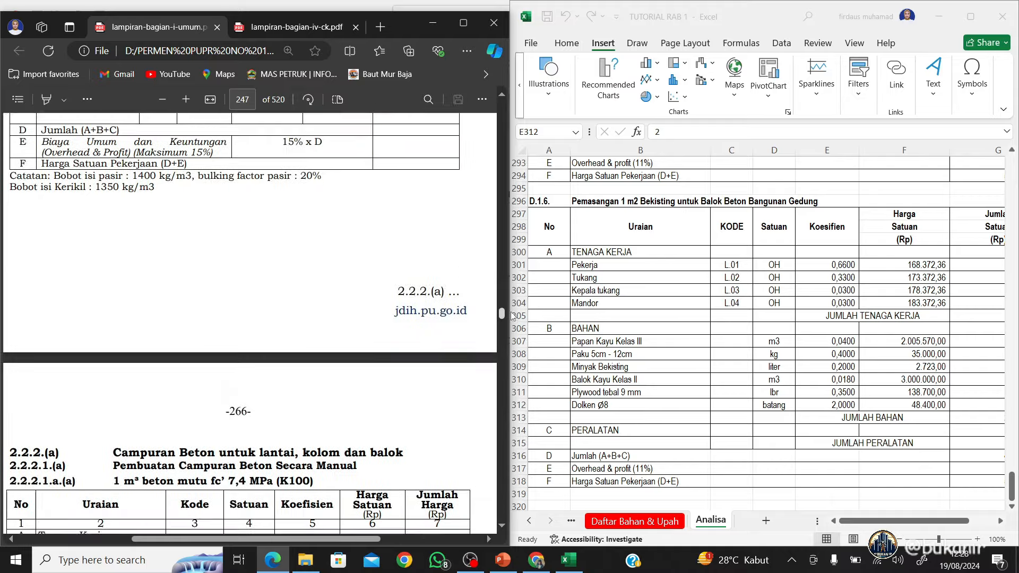
pyautogui.scroll(-20, 427, 336)
pyautogui.scroll(-20, 425, 327)
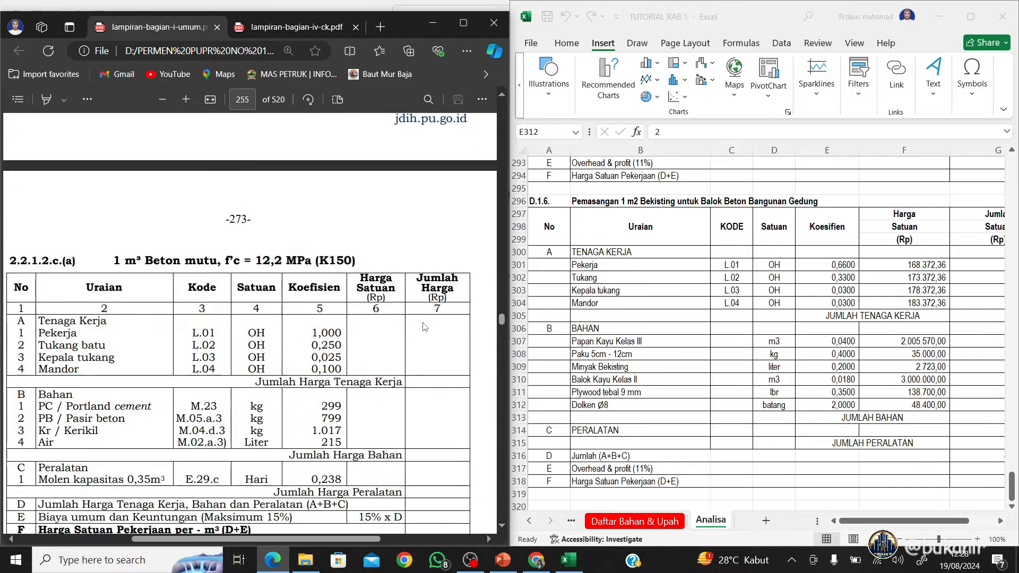
pyautogui.scroll(-5, 425, 321)
pyautogui.click(730, 376)
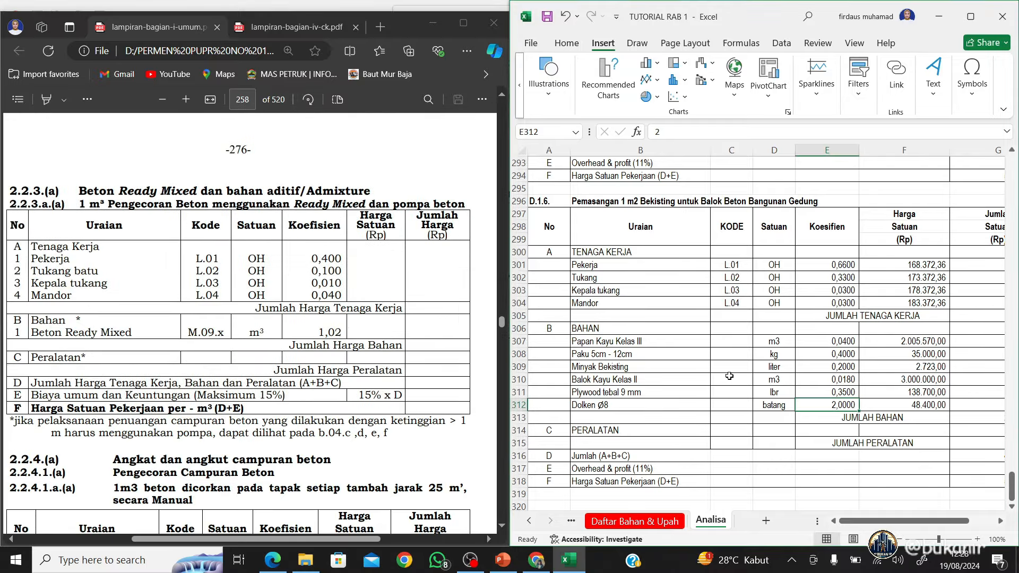
# Find the A.4.1.1.19 sloof formwork analysis in lampiran-bagian-iv-ck.pdf as the reference for the next analysis
pyautogui.click(300, 24)
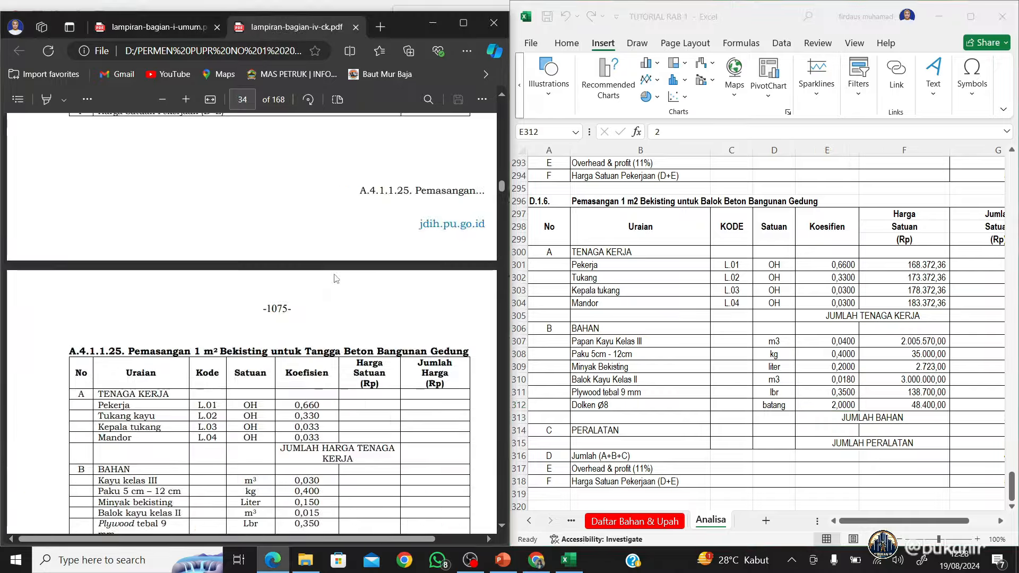
pyautogui.scroll(20, 336, 282)
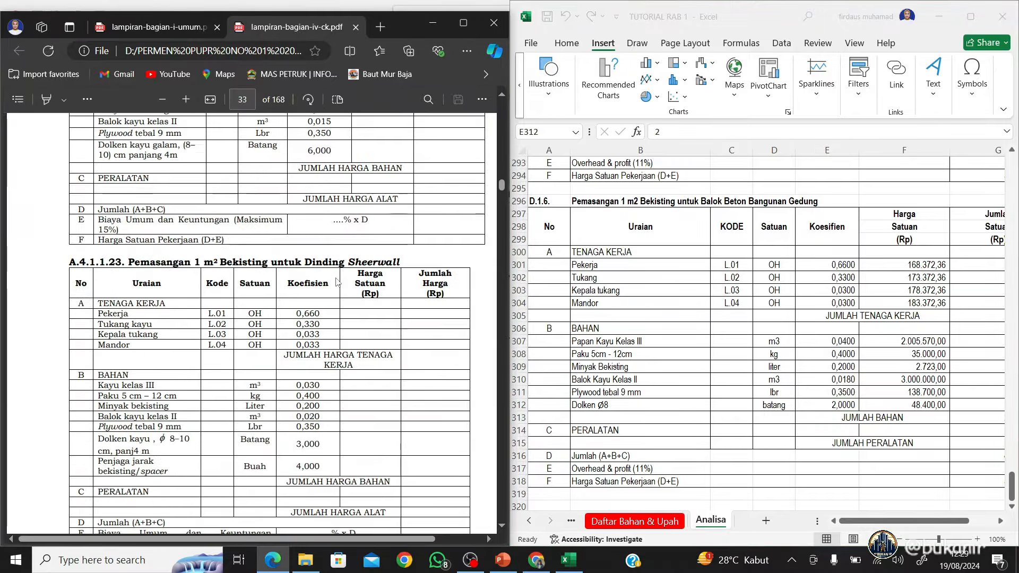
pyautogui.scroll(6, 338, 283)
pyautogui.click(743, 391)
pyautogui.scroll(-1, 703, 321)
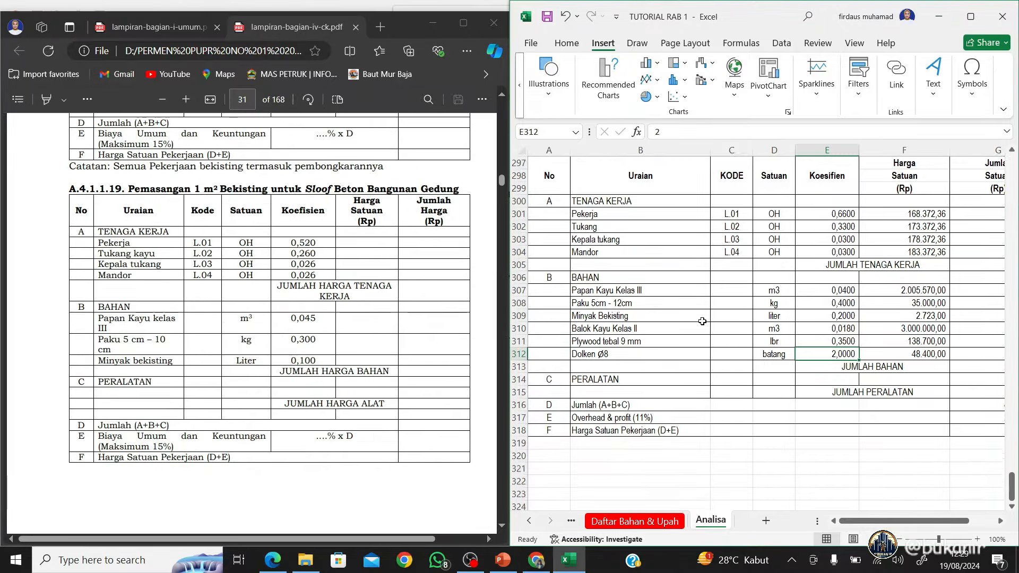
# Copy the whole D.1.6 beam formwork analysis and paste it at row 320
pyautogui.scroll(1, 702, 321)
pyautogui.moveTo(520, 202); pyautogui.dragTo(569, 494)
pyautogui.hotkey('ctrl', 'c')
pyautogui.scroll(-2, 552, 451)
pyautogui.click(522, 404)
pyautogui.press('Return')
# Number the copy at row 320 D.1.7. and change Balok to Sloof in its title
pyautogui.click(549, 405)
pyautogui.click(674, 131)
pyautogui.press('BackSpace')
pyautogui.write('7')
pyautogui.press('Return')
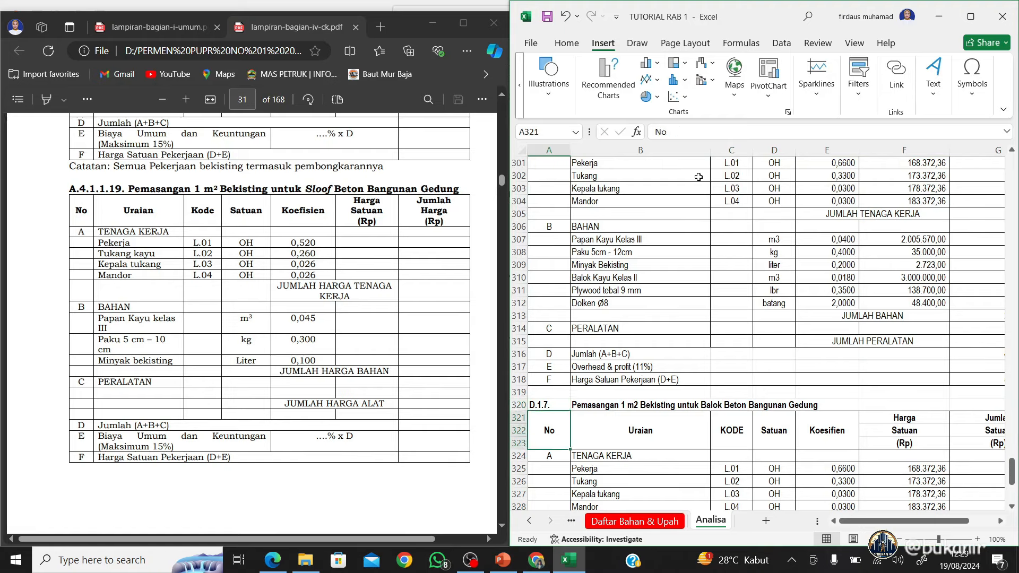
pyautogui.click(640, 405)
pyautogui.moveTo(788, 133); pyautogui.dragTo(808, 136)
pyautogui.write('Sloof')
pyautogui.press('Return')
# Set the D.1.7 labour coefficients to 0,52 for Pekerja, 0,26 for Tukang, and 0,026 for both Kepala tukang and Mandor
pyautogui.scroll(-3, 831, 329)
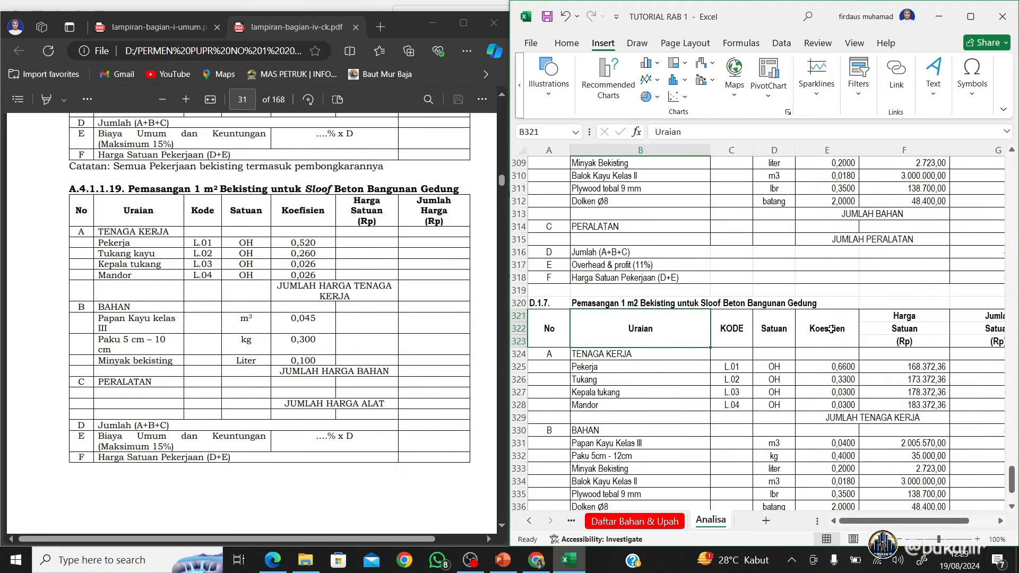
pyautogui.click(837, 367)
pyautogui.write('0,52')
pyautogui.press('Return')
pyautogui.write('0,26')
pyautogui.press('Return')
pyautogui.write('0,026')
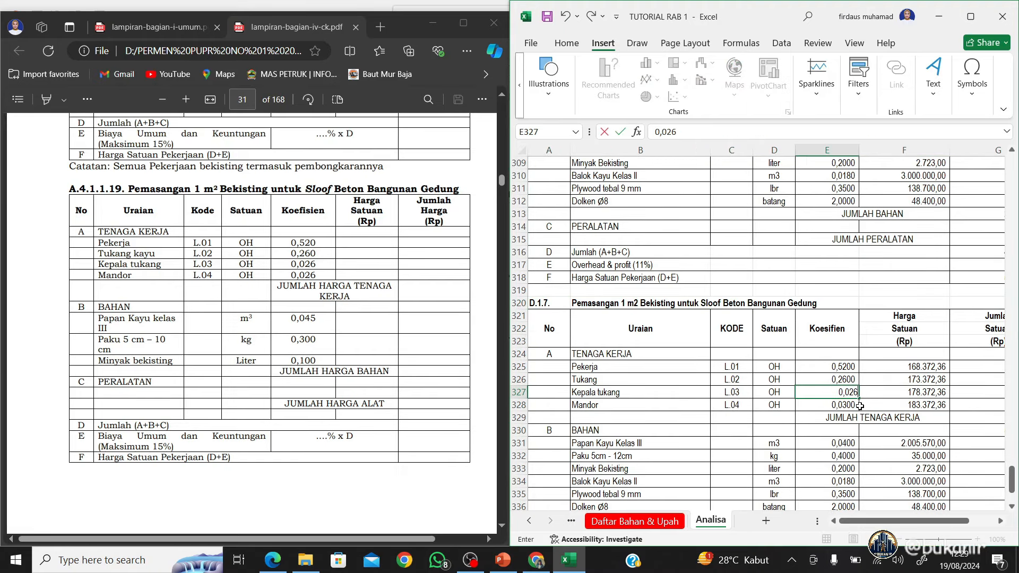
pyautogui.press('Return')
pyautogui.write('0,026')
pyautogui.press('Return')
# Set the D.1.7 material coefficients to 0,045 for Papan Kayu Kelas III, 0,3 for Paku and 0,1 for Minyak Bekisting
pyautogui.scroll(-3, 848, 393)
pyautogui.press('Return')
pyautogui.press('Return')
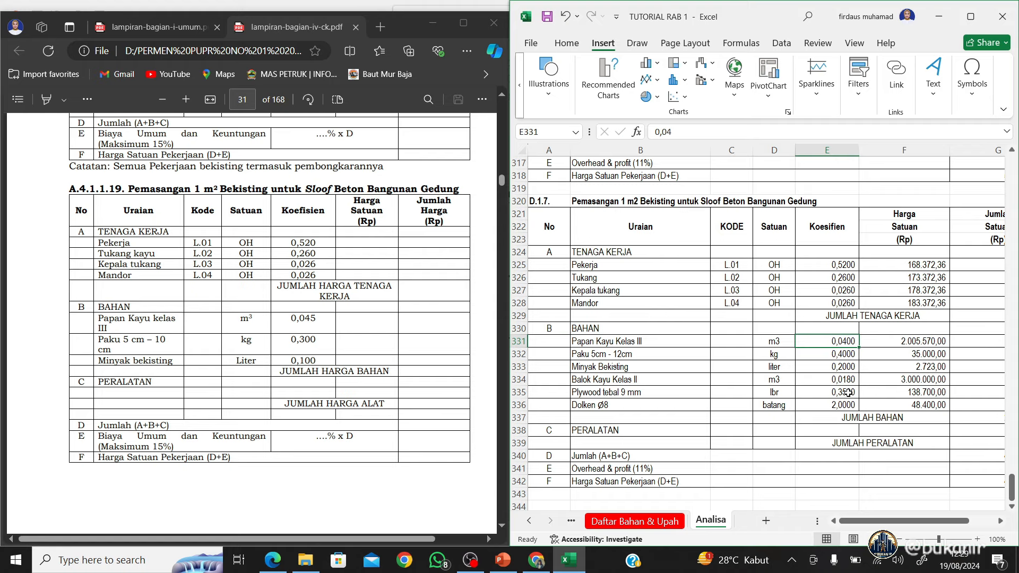
pyautogui.write('0,045')
pyautogui.press('Return')
pyautogui.write('0,3')
pyautogui.press('Return')
pyautogui.write('0,')
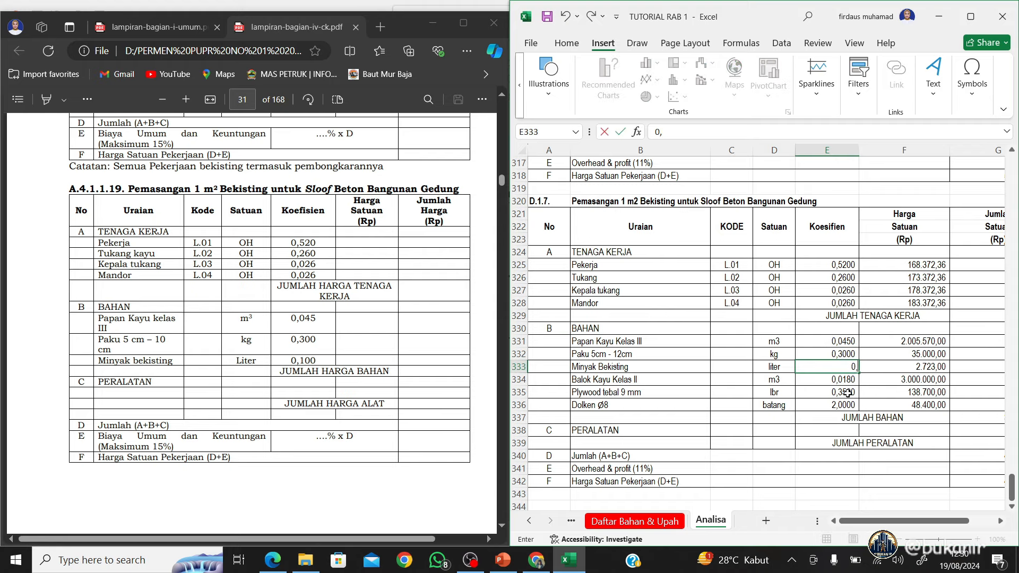
pyautogui.write('1')
pyautogui.press('Return')
# Clear the Balok Kayu Kelas II, Plywood tebal 9 mm and Dolken Ø8 entries from the D.1.7 materials and remove their emptied rows
pyautogui.moveTo(519, 379); pyautogui.dragTo(517, 403)
pyautogui.rightClick(517, 403)
pyautogui.moveTo(616, 380); pyautogui.dragTo(899, 411)
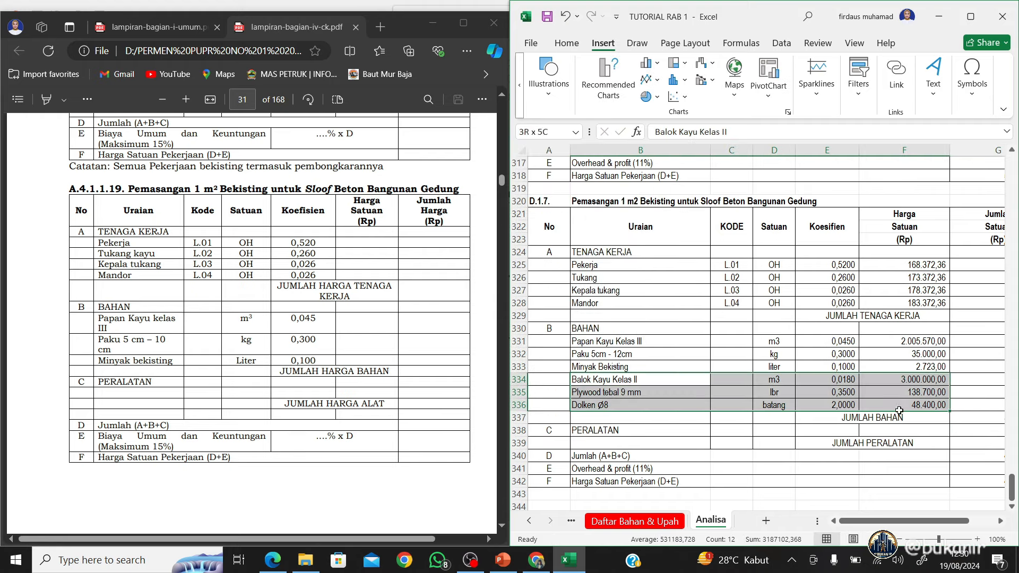
pyautogui.press('Delete')
pyautogui.press('Right')
pyautogui.press('Right')
pyautogui.press('Right')
pyautogui.press('Right')
pyautogui.press('Right')
pyautogui.press('Left')
pyautogui.press('Left')
pyautogui.press('Left')
pyautogui.press('Left')
pyautogui.press('Left')
pyautogui.press('Left')
pyautogui.click(516, 381)
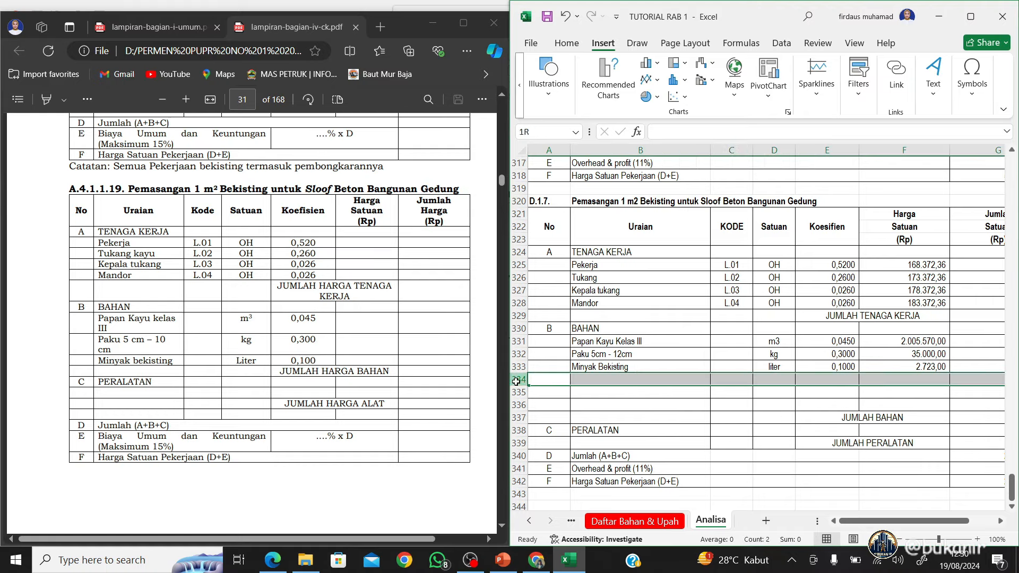
pyautogui.moveTo(516, 381); pyautogui.dragTo(517, 404)
pyautogui.rightClick(520, 399)
pyautogui.click(563, 282)
# Copy the D.1.6 beam formwork analysis again and paste it below D.1.7, starting at row 344
pyautogui.scroll(9, 660, 360)
pyautogui.moveTo(519, 252); pyautogui.dragTo(602, 506)
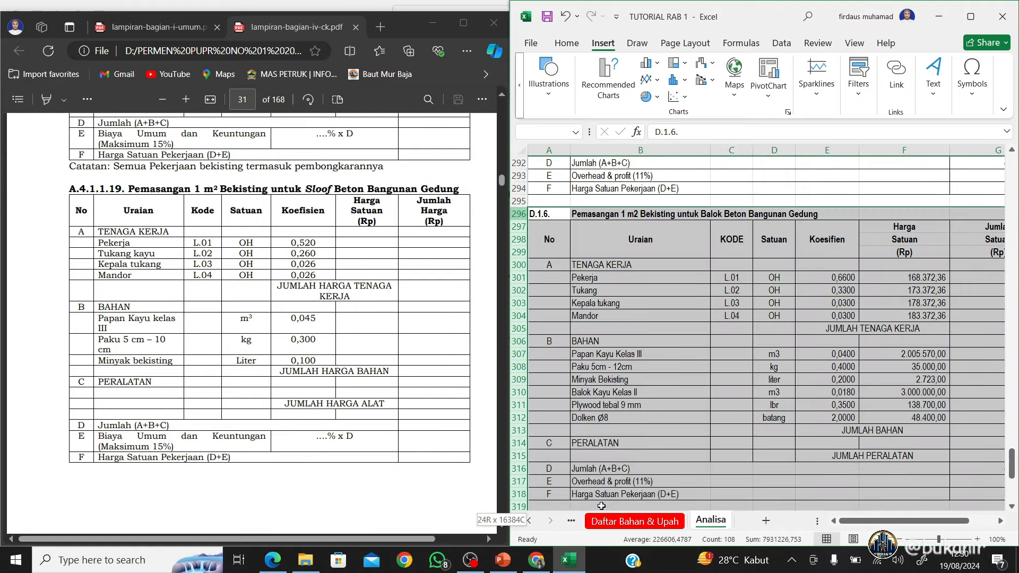
pyautogui.scroll(-3, 599, 378)
pyautogui.hotkey('ctrl', 'c')
pyautogui.scroll(-8, 599, 378)
pyautogui.click(520, 378)
pyautogui.hotkey('ctrl', 'v')
pyautogui.scroll(-7, 696, 401)
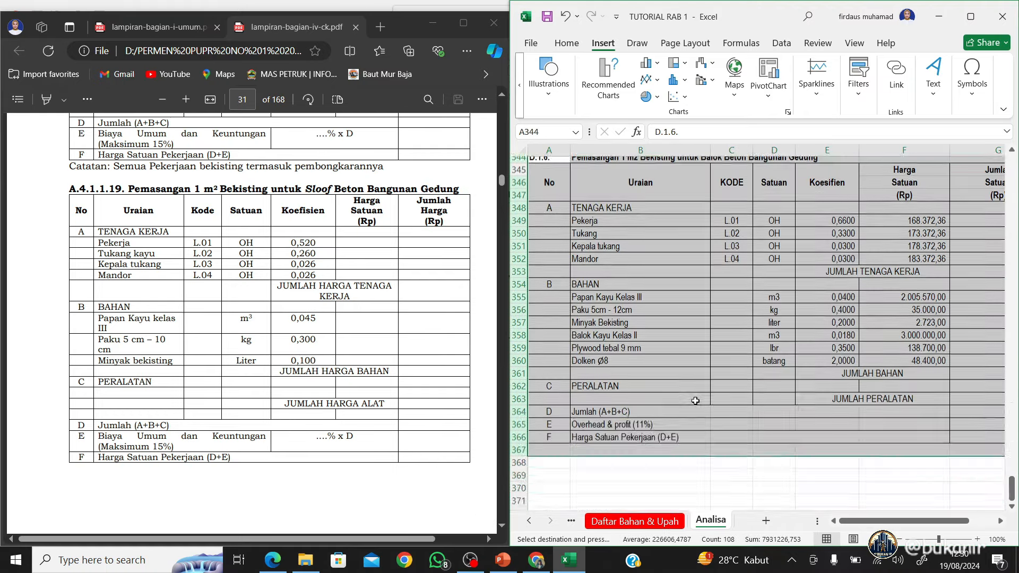
# Renumber the pasted beam formwork analysis heading in row 344 as D.1.7
pyautogui.press('Escape')
pyautogui.scroll(3, 696, 401)
pyautogui.click(550, 252)
pyautogui.click(684, 133)
pyautogui.press('BackSpace')
pyautogui.press('BackSpace')
pyautogui.write('7.')
pyautogui.press('Tab')
# Set the pasted analysis's coefficients from AHSP A.4.1.1.22: 0,015 for Balok Kayu Kelas II and 6 for Dolken Ø8
pyautogui.scroll(-12, 398, 274)
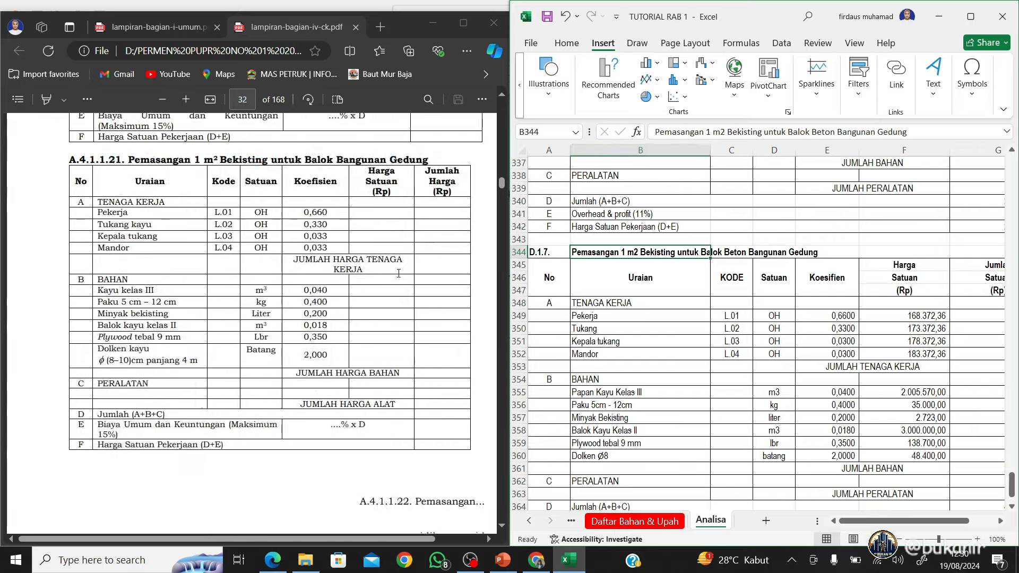
pyautogui.scroll(-5, 399, 273)
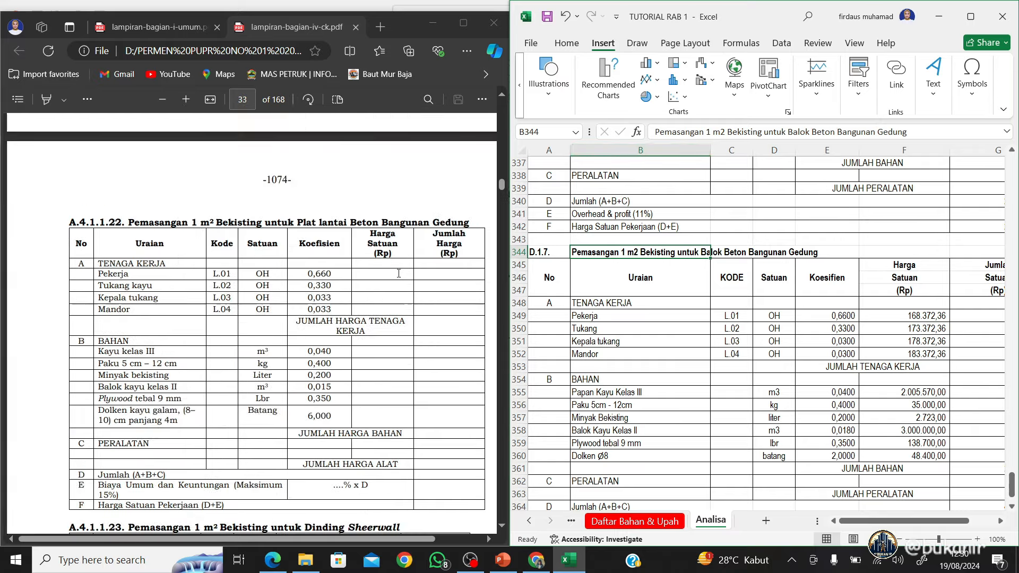
pyautogui.scroll(-2, 828, 371)
pyautogui.click(828, 379)
pyautogui.click(685, 131)
pyautogui.press('BackSpace')
pyautogui.write('5')
pyautogui.press('Return')
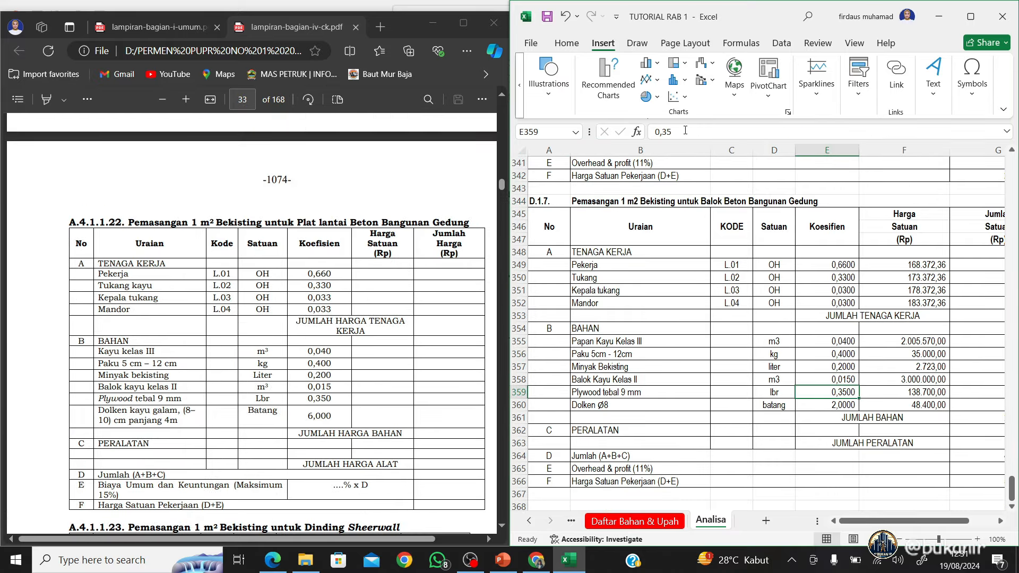
pyautogui.press('Down')
pyautogui.press('Down')
pyautogui.press('Right')
pyautogui.press('Home')
# Renumber the formwork analysis heading in row 344 as D.1.8
pyautogui.click(549, 201)
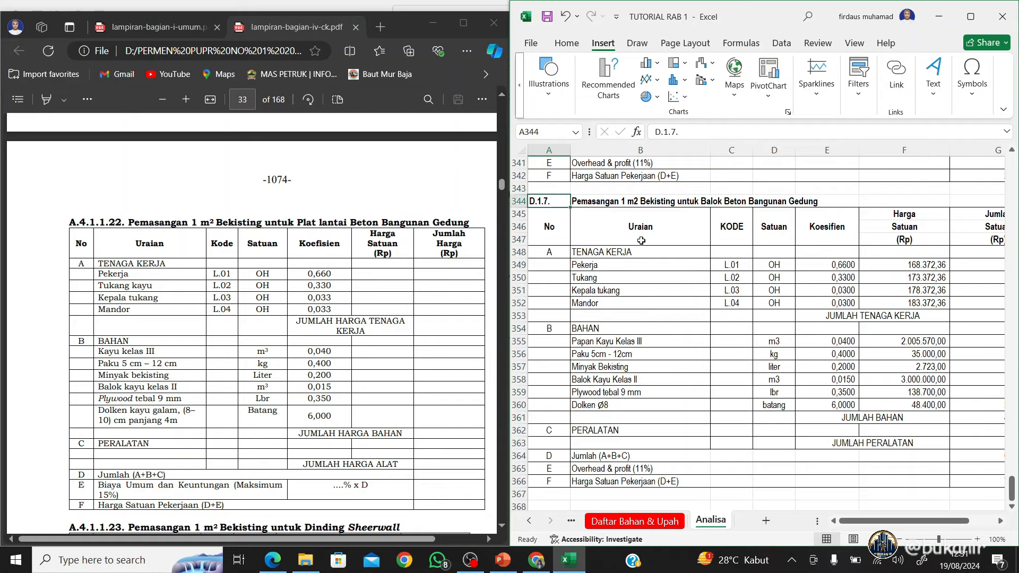
pyautogui.scroll(7, 642, 239)
pyautogui.click(678, 129)
pyautogui.press('BackSpace')
pyautogui.write('8')
pyautogui.press('Return')
# Review the architectural work items in the RAB sheet and find the wall masonry section A.4.4.1 in the AHSP PDF
pyautogui.scroll(-11, 823, 318)
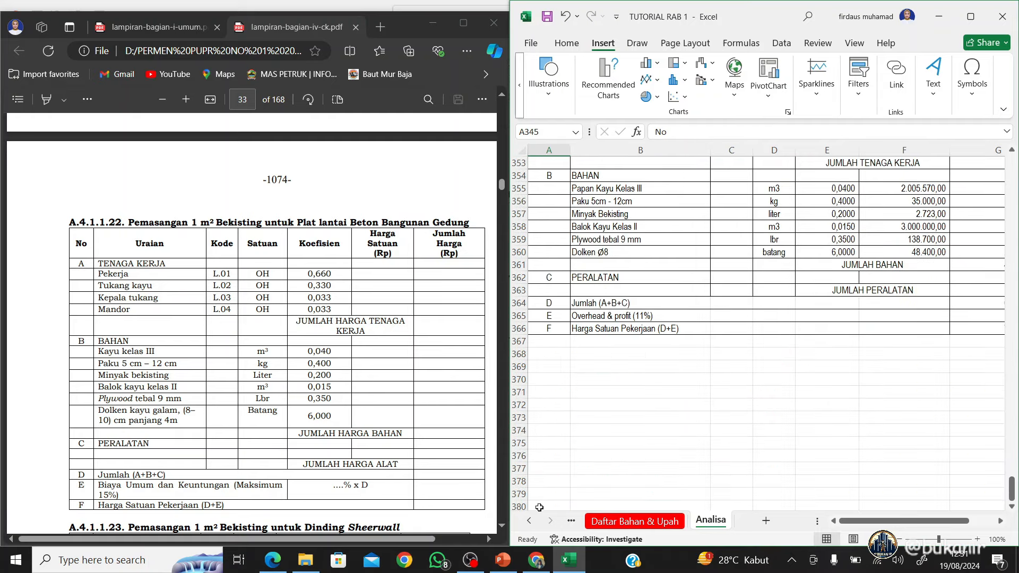
pyautogui.click(530, 521)
pyautogui.click(599, 521)
pyautogui.scroll(-13, 669, 435)
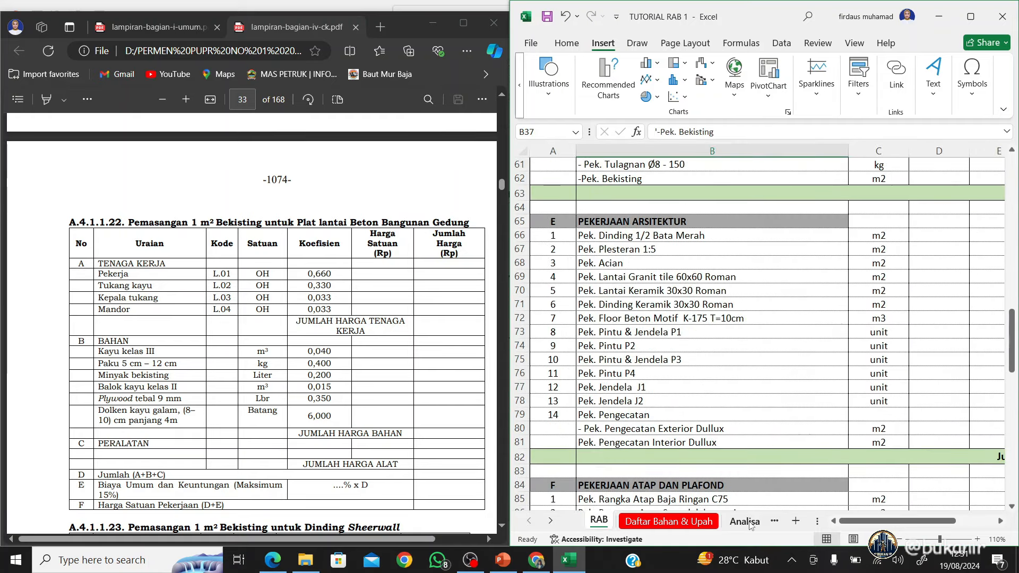
pyautogui.scroll(-20, 266, 335)
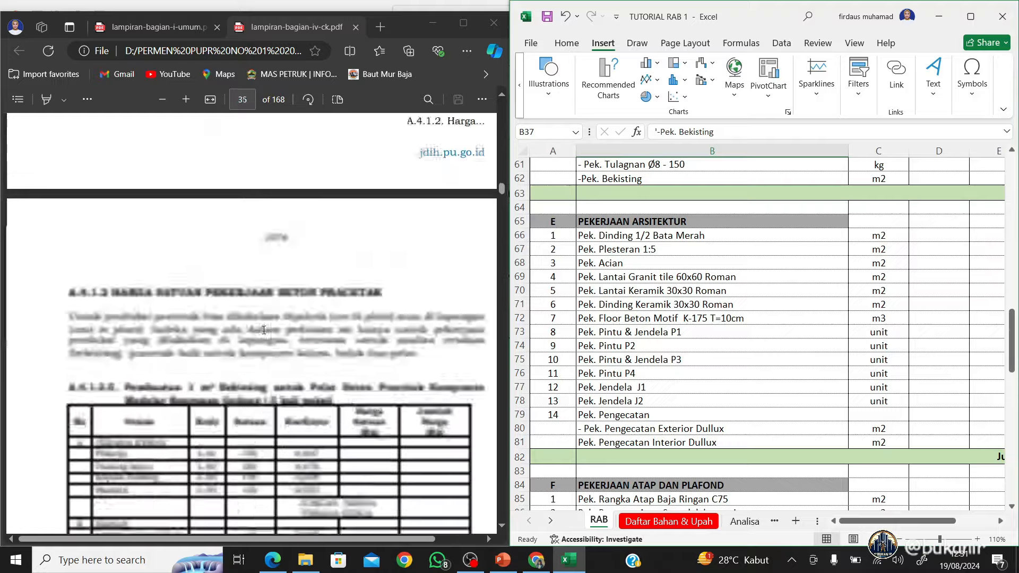
pyautogui.scroll(-20, 266, 335)
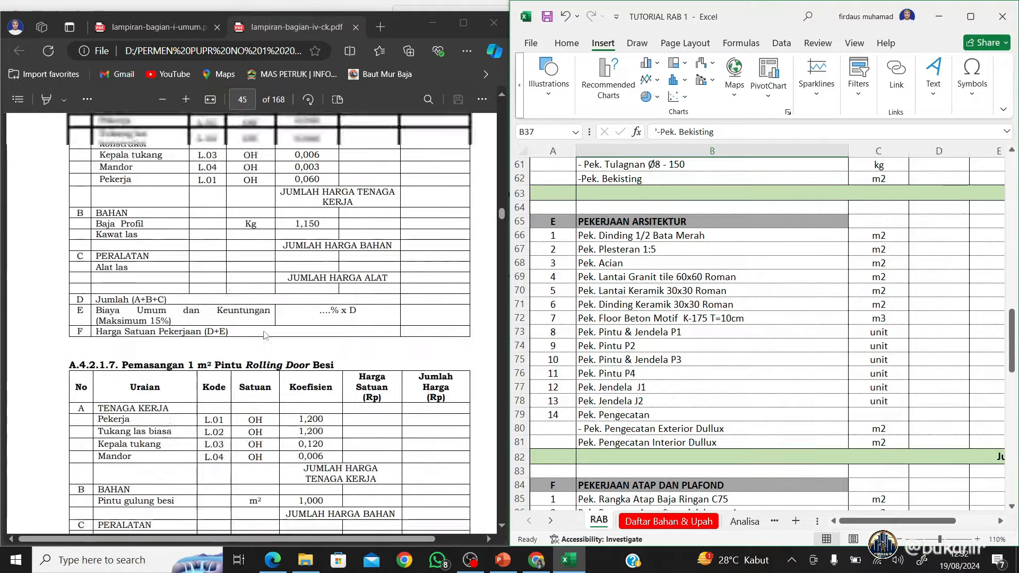
pyautogui.scroll(-12, 265, 336)
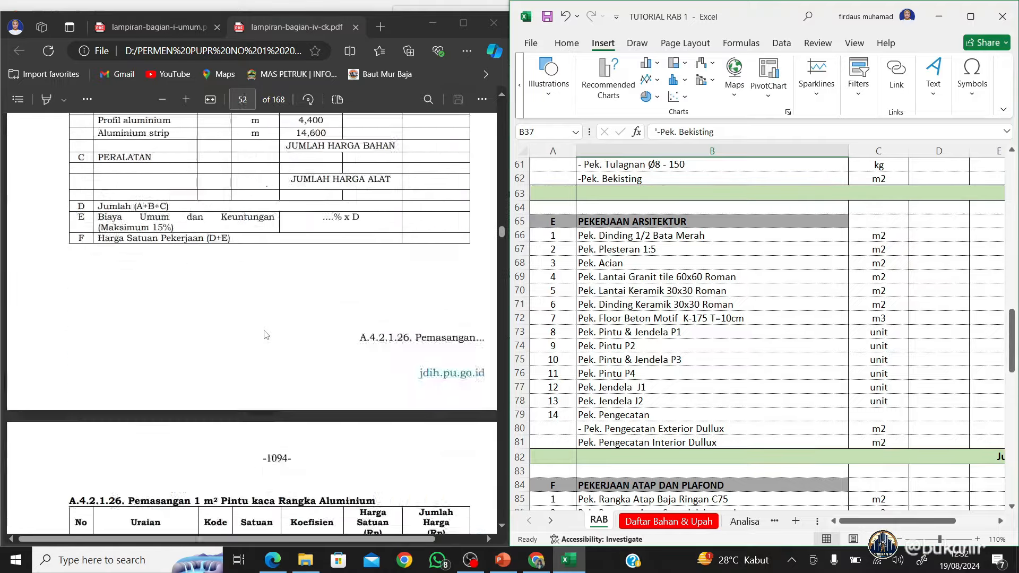
pyautogui.click(718, 411)
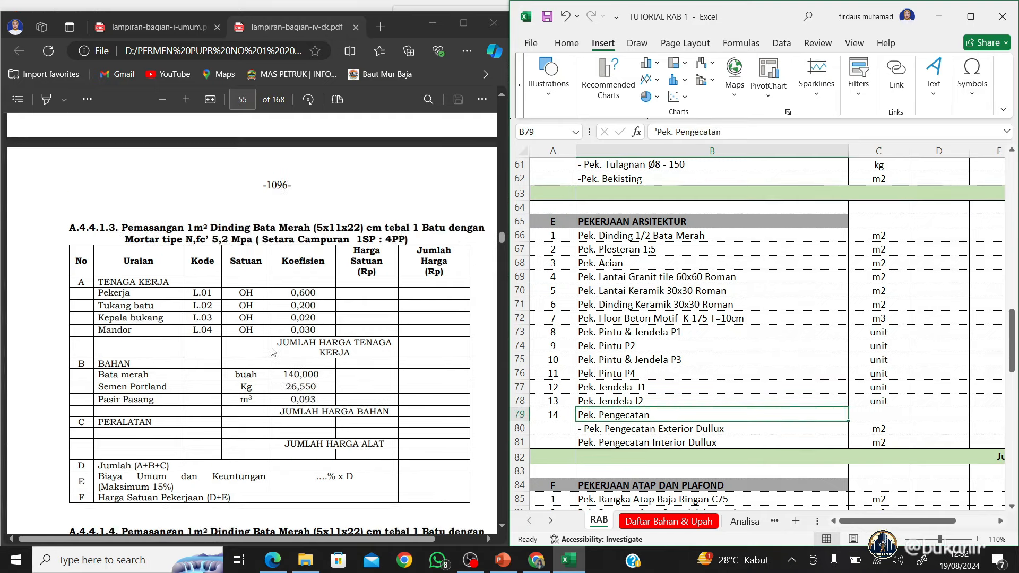
pyautogui.hotkey('ctrl', 'pagedown')
pyautogui.hotkey('ctrl', 'pagedown')
pyautogui.scroll(1, 668, 372)
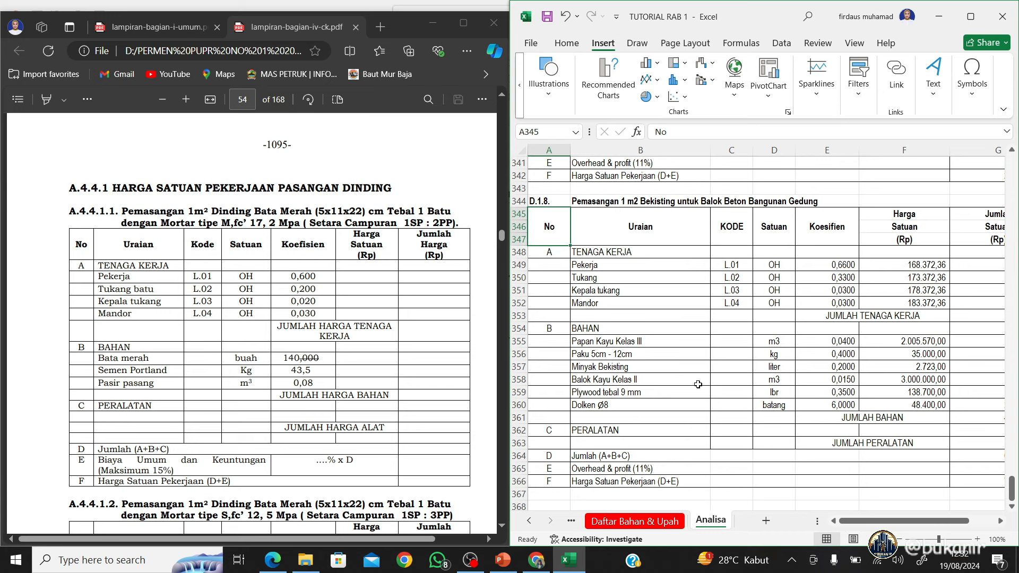
# Check the structural and architectural items in the RAB sheet and locate Pek. Dinding 1/2 Bata Merah
pyautogui.click(529, 521)
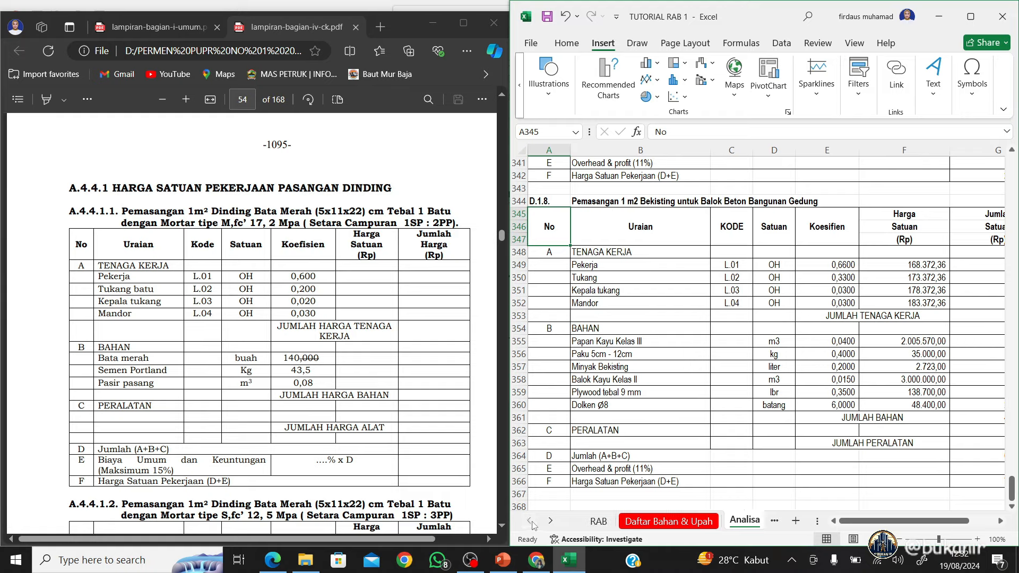
pyautogui.click(598, 522)
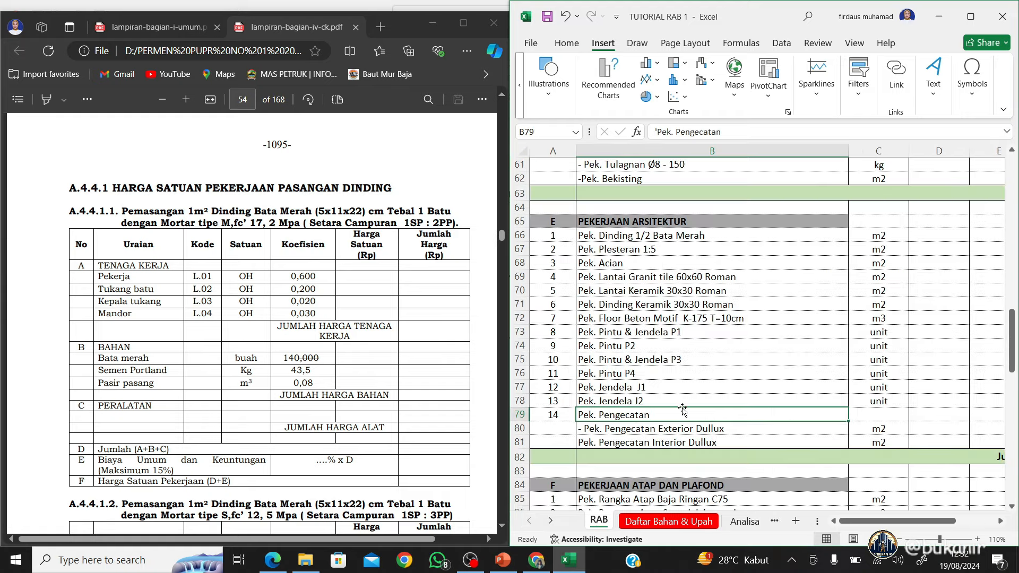
pyautogui.scroll(11, 679, 398)
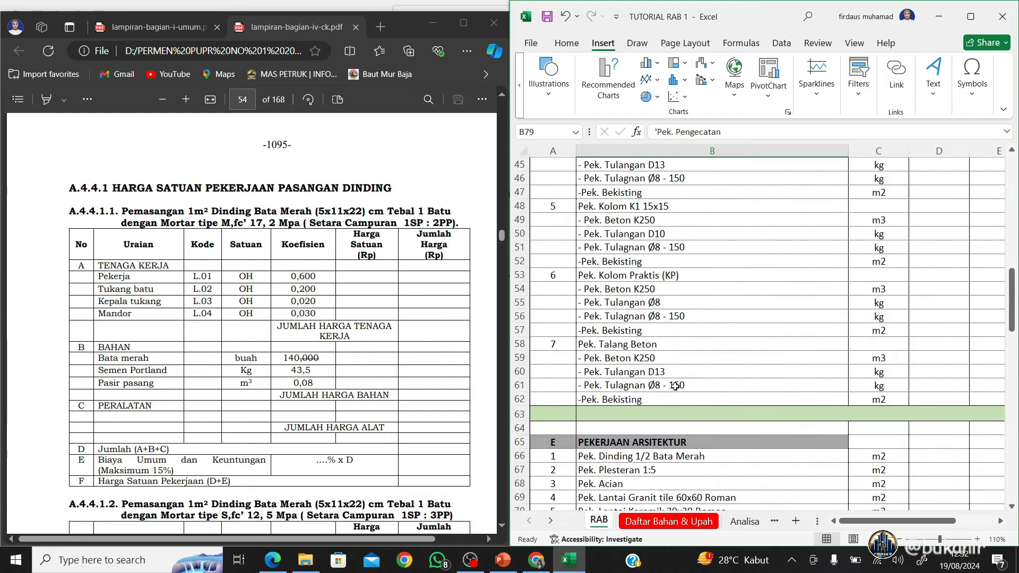
pyautogui.scroll(4, 675, 387)
pyautogui.scroll(-8, 673, 372)
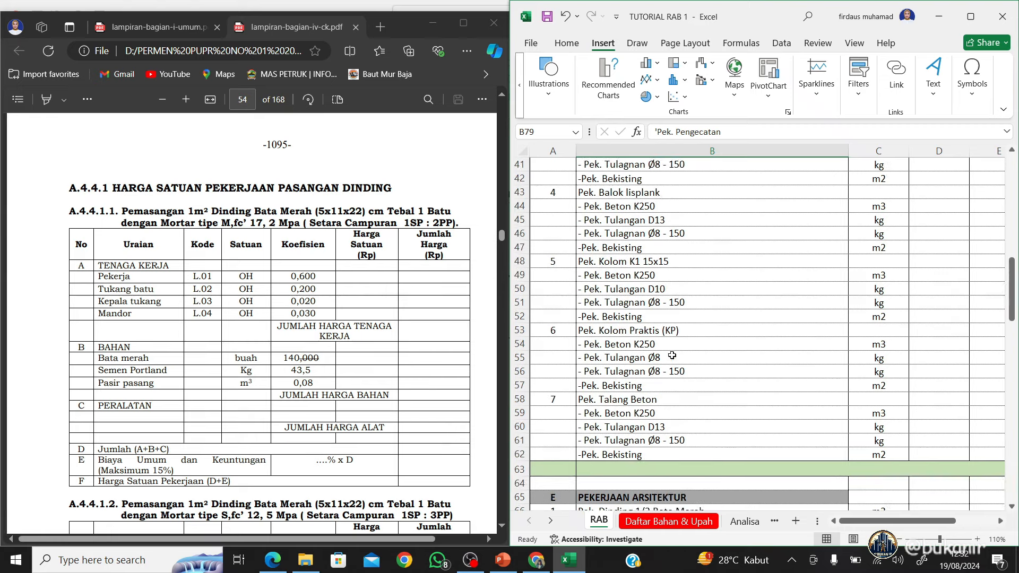
pyautogui.scroll(-8, 672, 355)
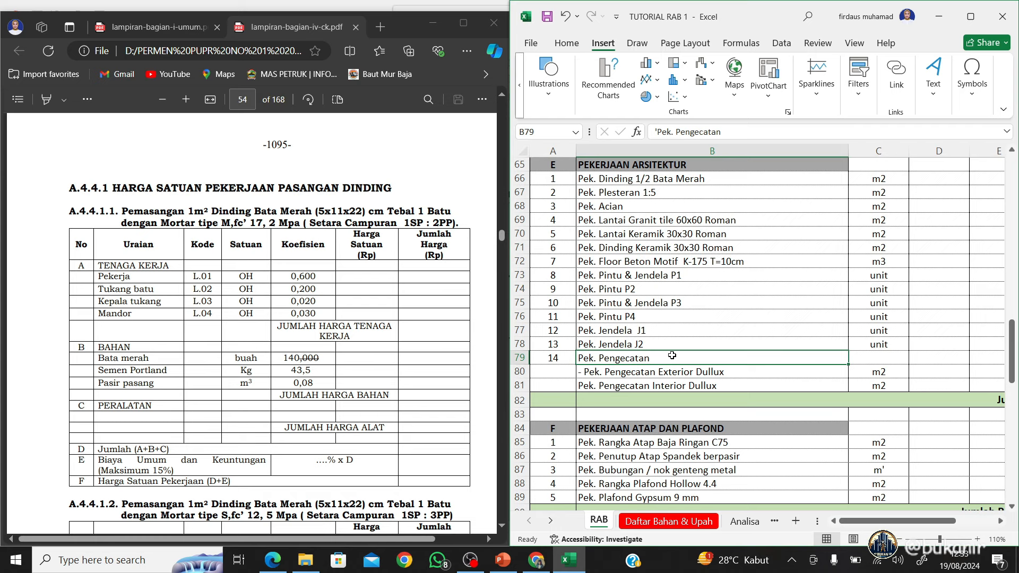
pyautogui.click(617, 178)
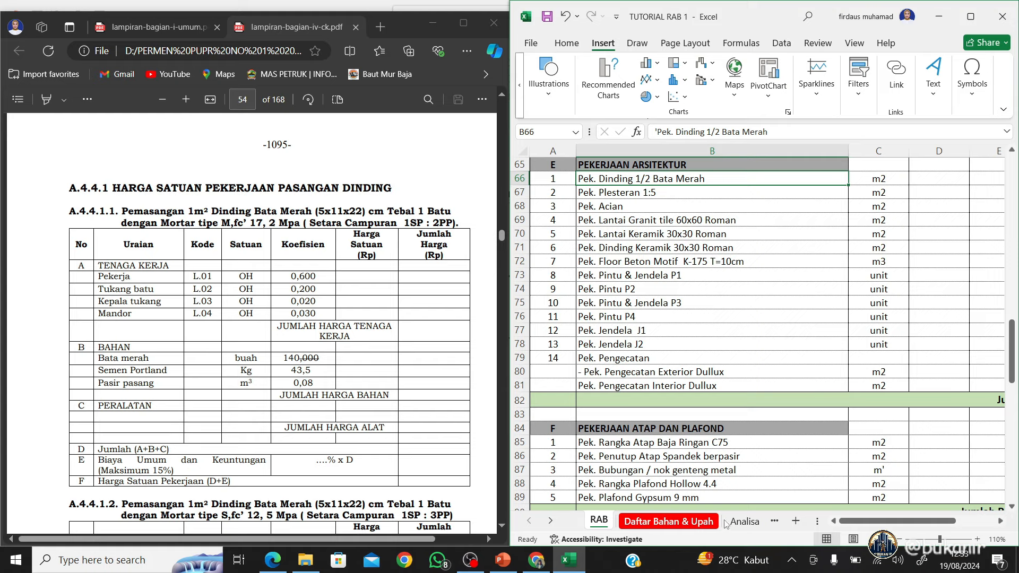
# Copy the section D heading with the D.1.1 analysis (rows 175–199) in the Analisa sheet and insert it at row 368
pyautogui.click(743, 522)
pyautogui.scroll(20, 589, 380)
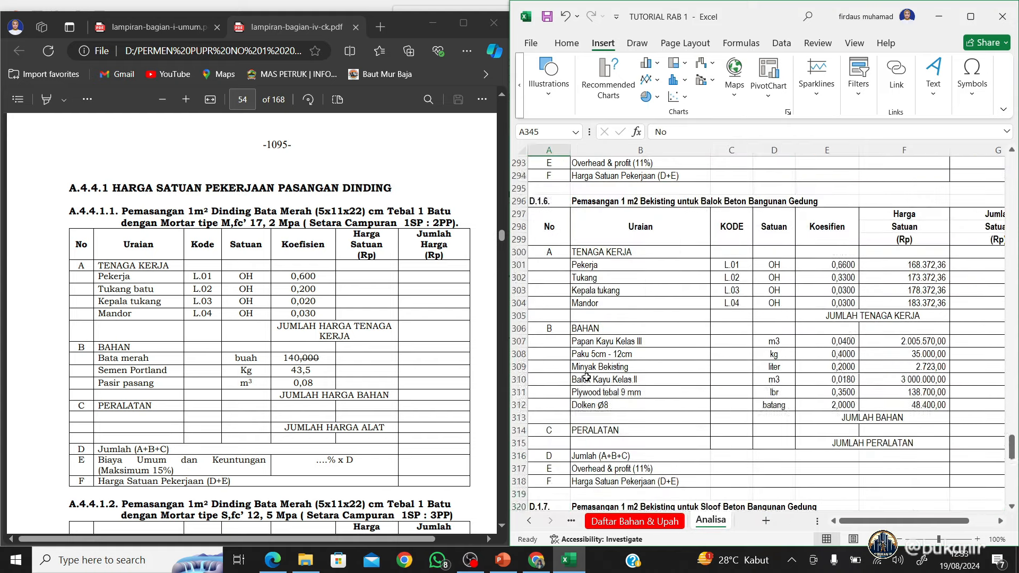
pyautogui.scroll(15, 586, 377)
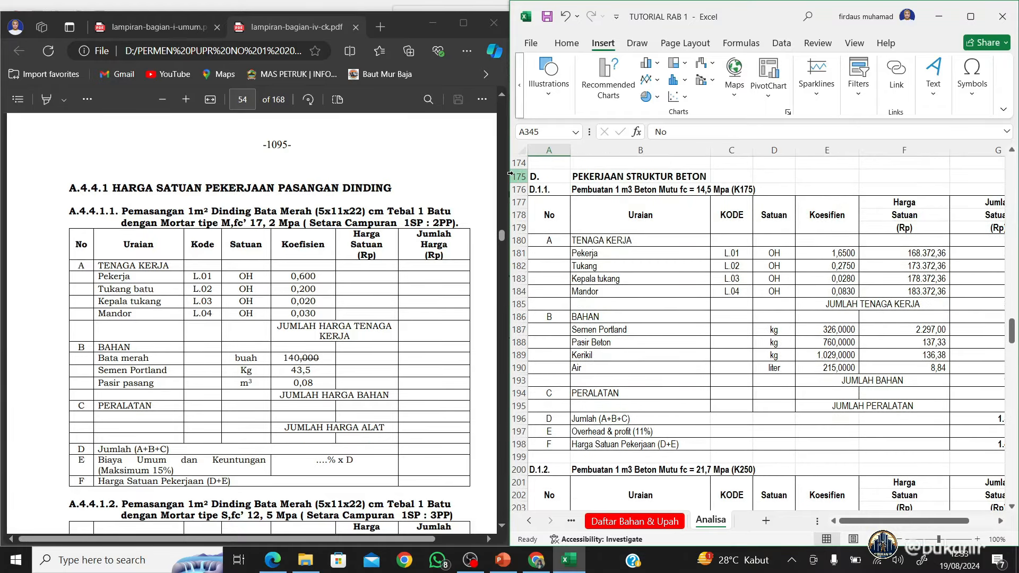
pyautogui.moveTo(518, 176); pyautogui.dragTo(620, 461)
pyautogui.hotkey('ctrl', 'c')
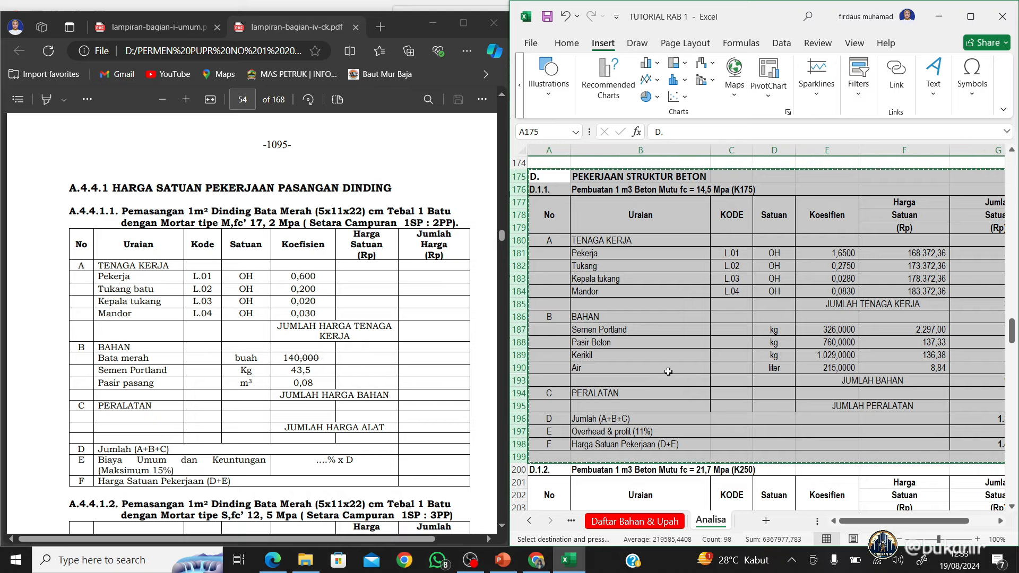
pyautogui.scroll(-20, 643, 378)
pyautogui.scroll(-16, 643, 378)
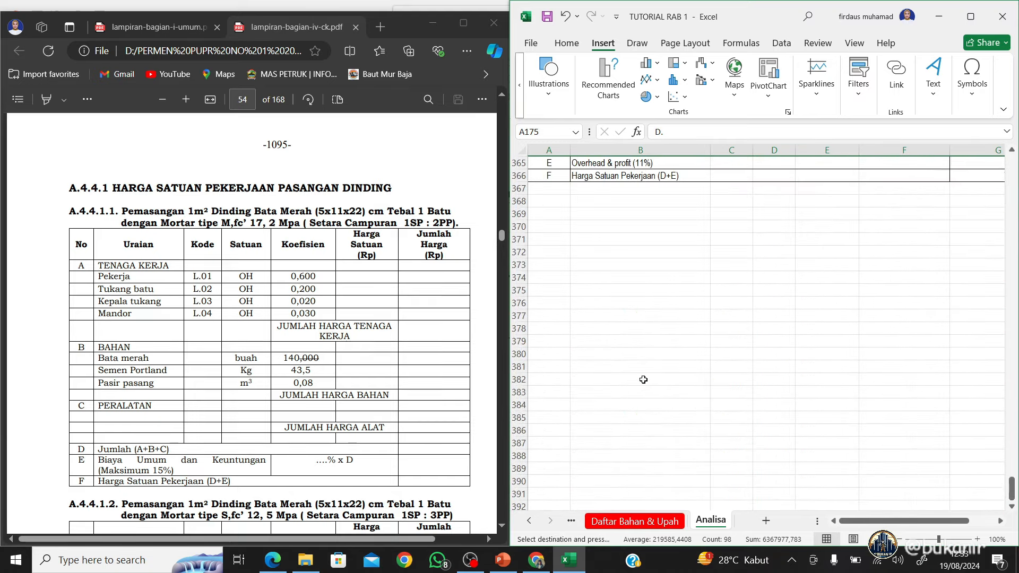
pyautogui.rightClick(519, 201)
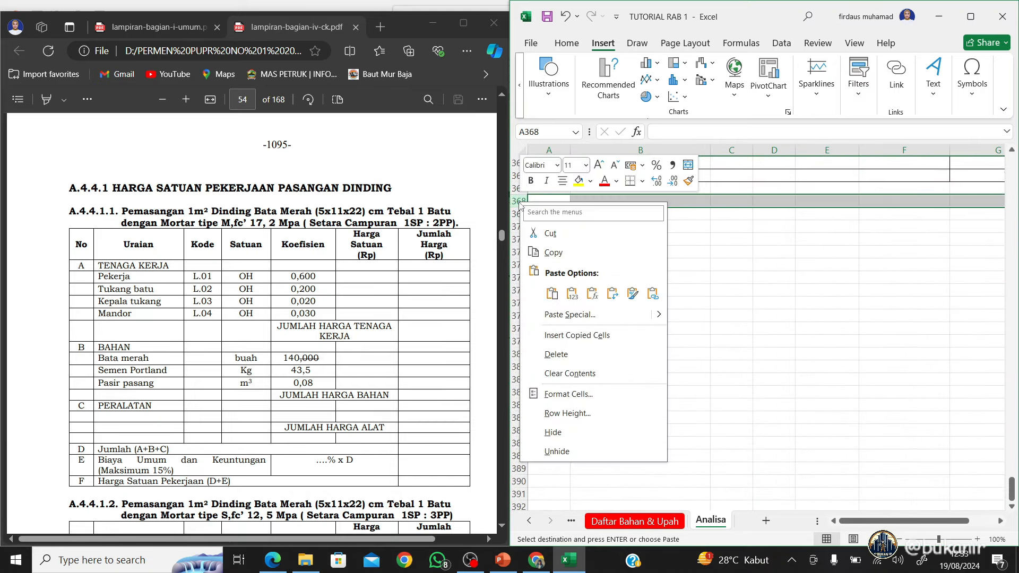
pyautogui.click(576, 336)
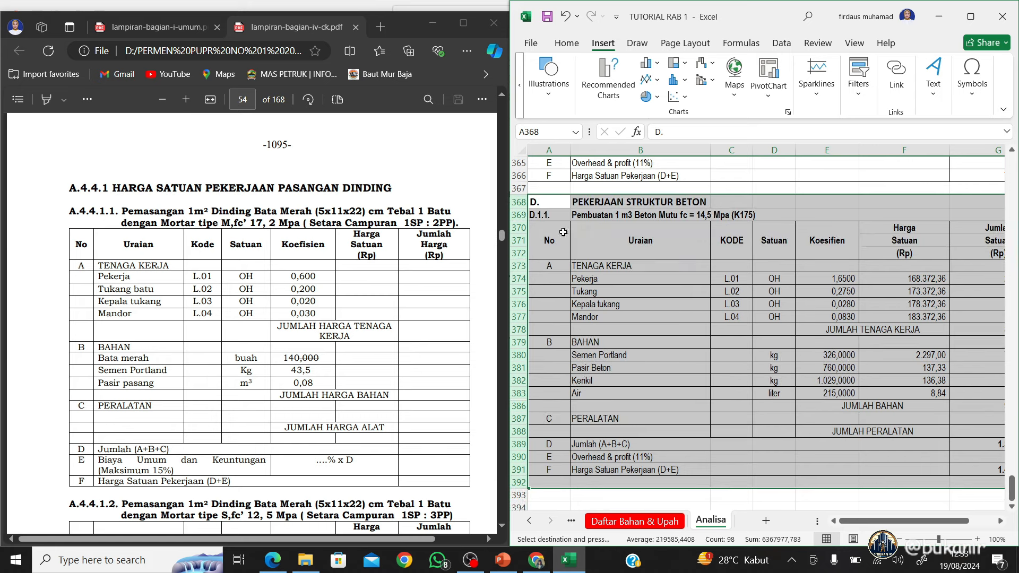
# Change the inserted section heading in row 368 to E. PEKERJAAN PASANGAN DINDING
pyautogui.click(547, 200)
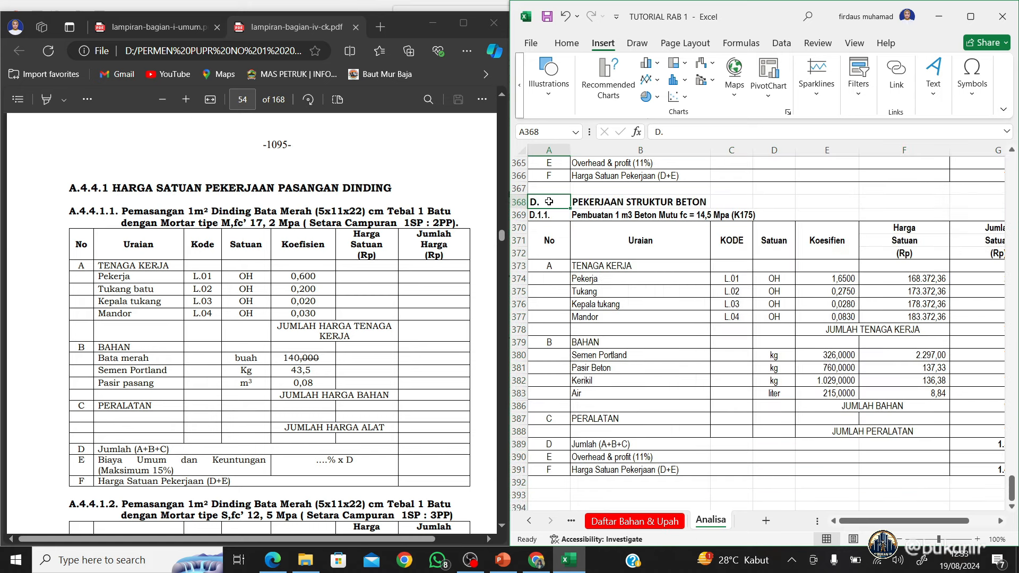
pyautogui.write('E.')
pyautogui.press('Tab')
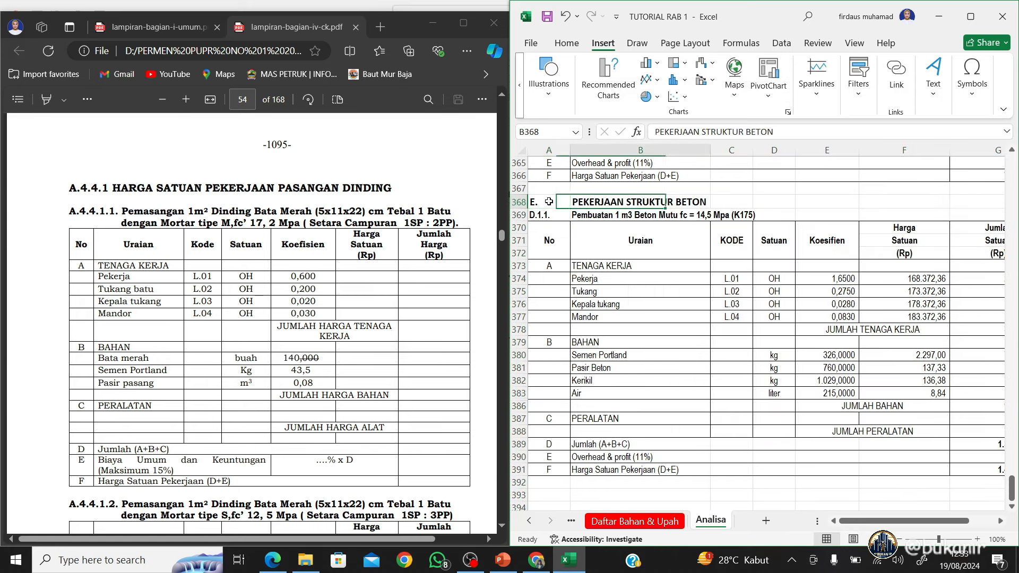
pyautogui.moveTo(789, 133); pyautogui.dragTo(724, 143)
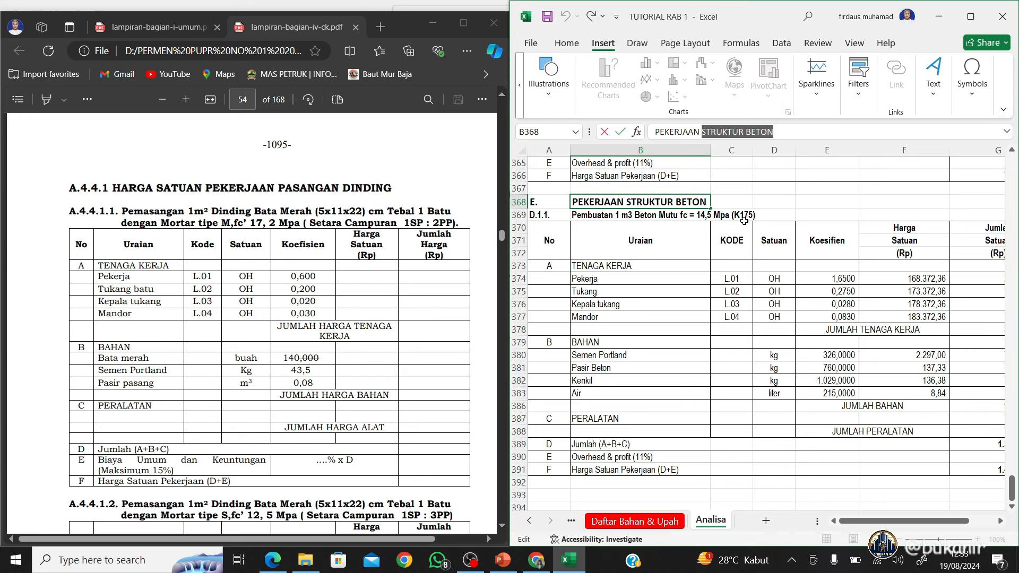
pyautogui.write('PEKERJAAN Pasangan')
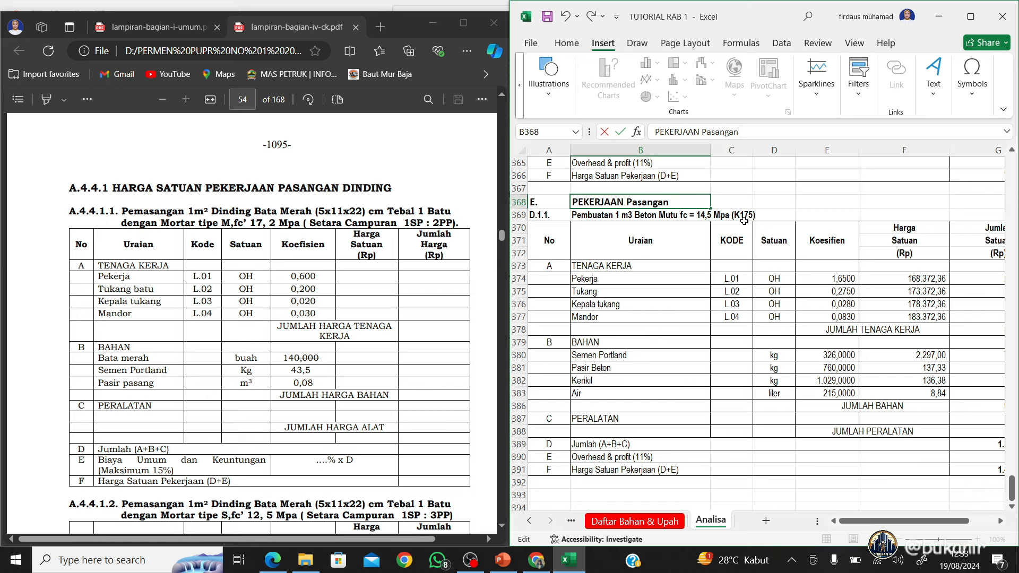
pyautogui.press('BackSpace')
pyautogui.press('BackSpace')
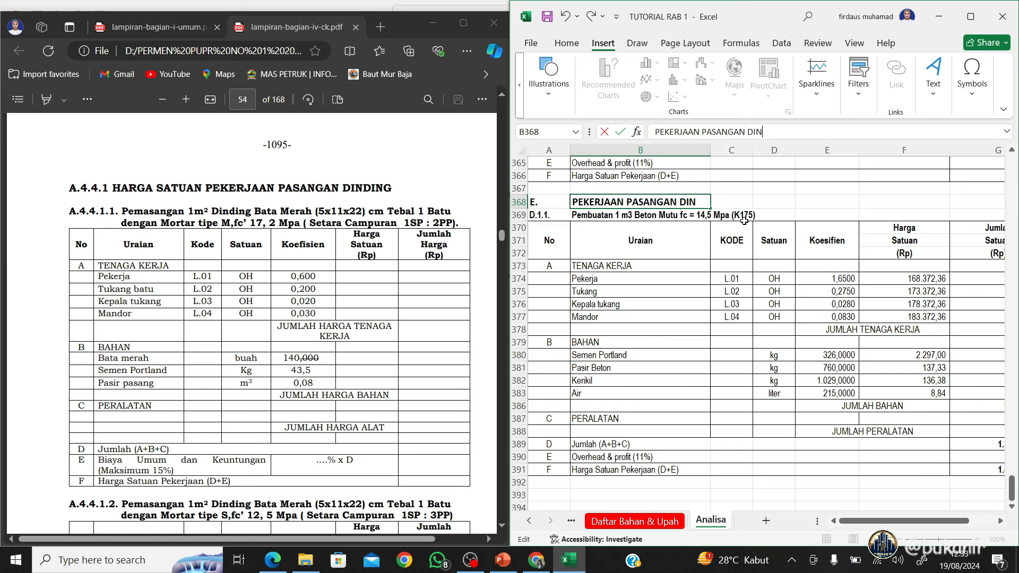
pyautogui.write('DING')
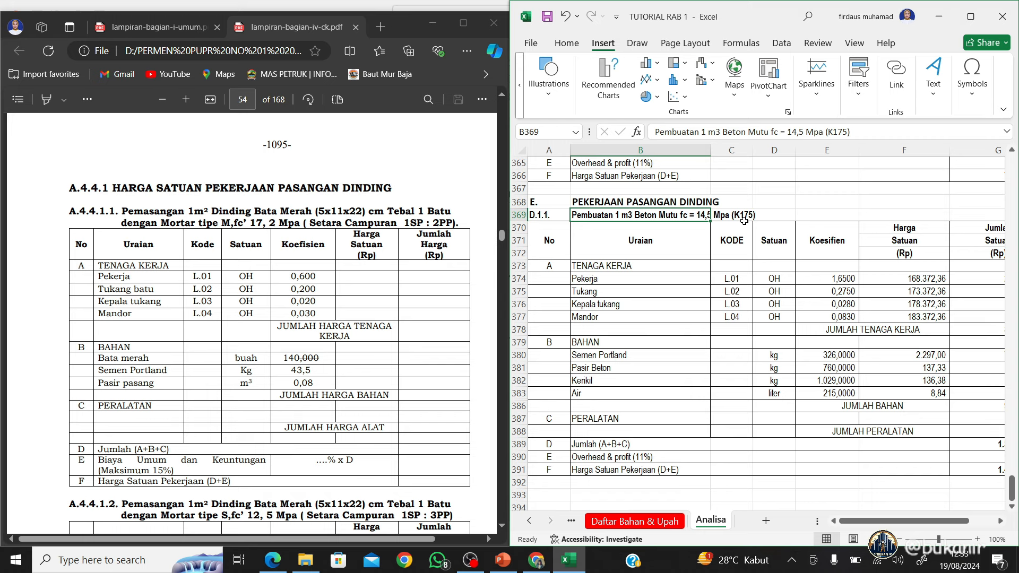
# Renumber the analysis heading in row 369 as E.1.1
pyautogui.press('Left')
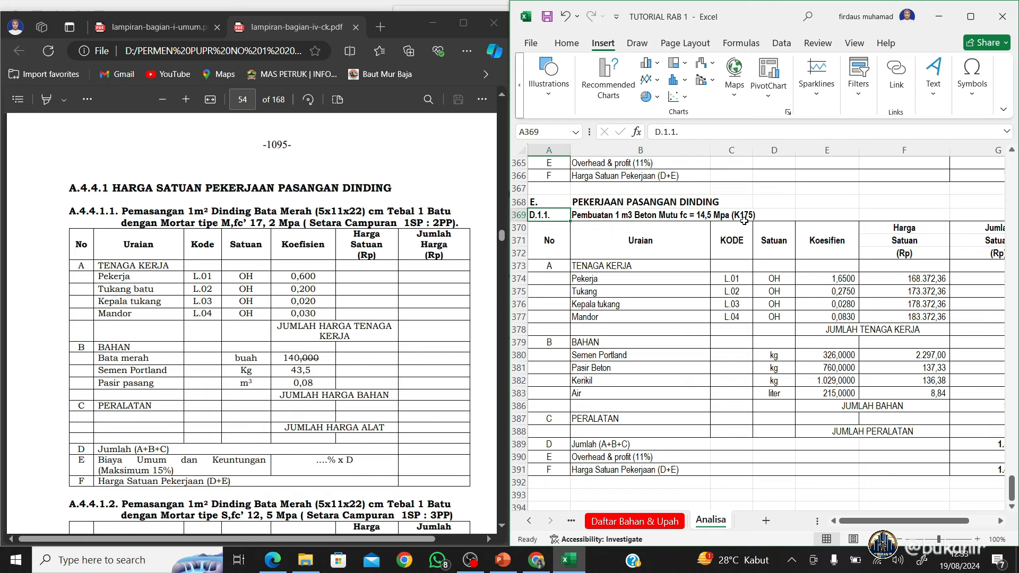
pyautogui.click(659, 132)
pyautogui.press('BackSpace')
pyautogui.write('E')
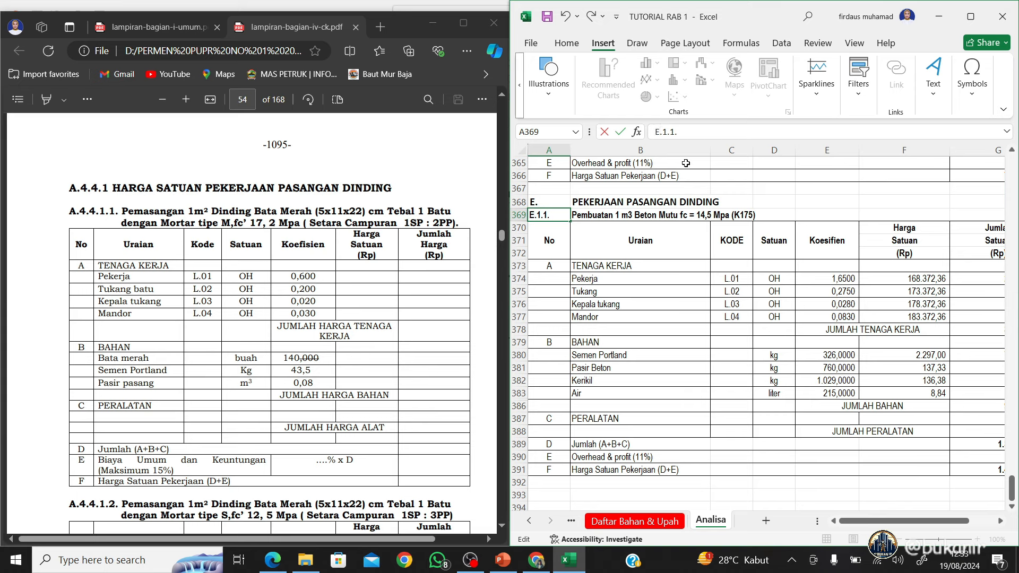
pyautogui.press('Return')
pyautogui.press('Up')
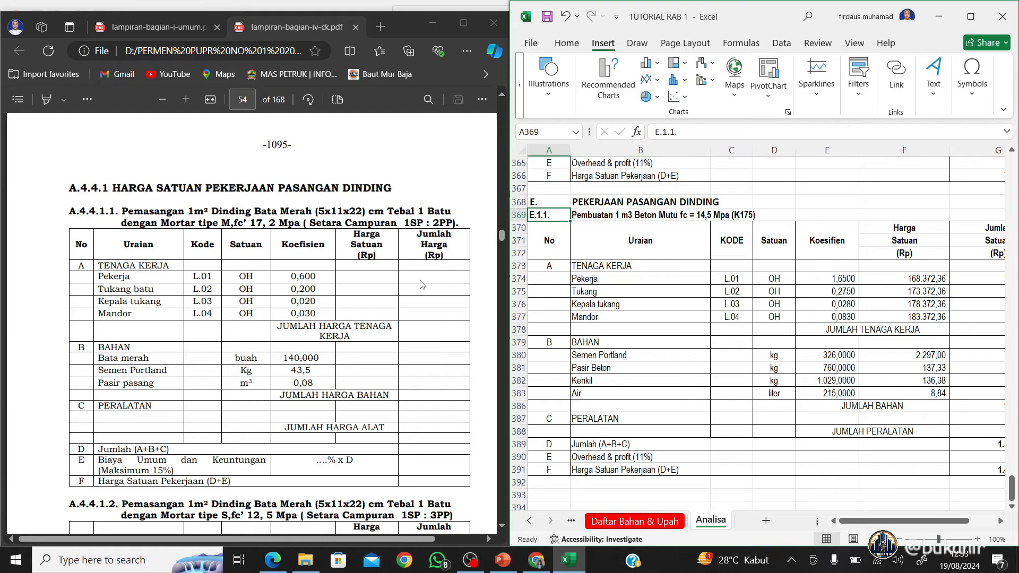
# Check the first architectural item's description in the RAB sheet and return to the Analisa sheet
pyautogui.click(530, 521)
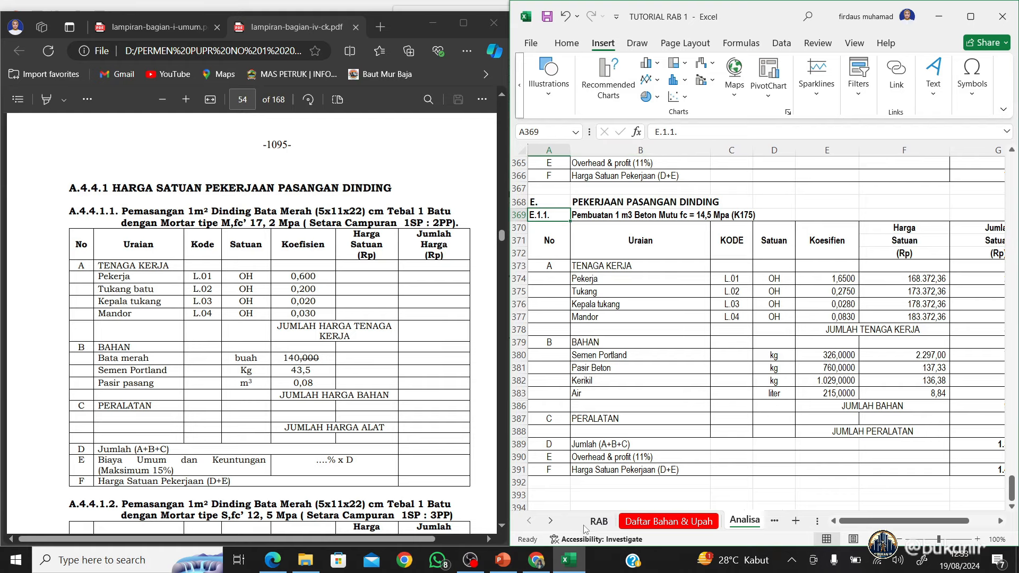
pyautogui.click(599, 522)
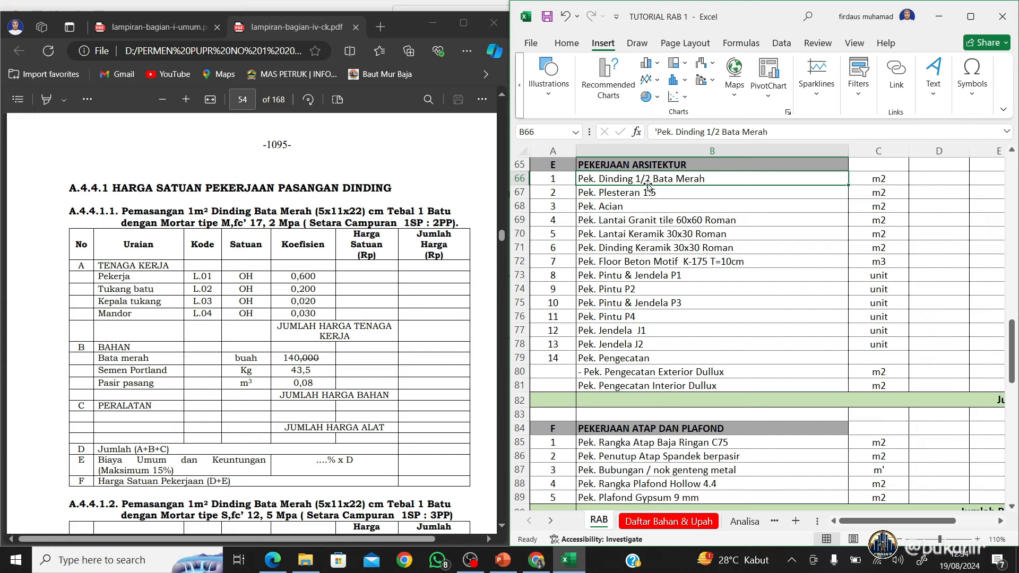
pyautogui.click(738, 524)
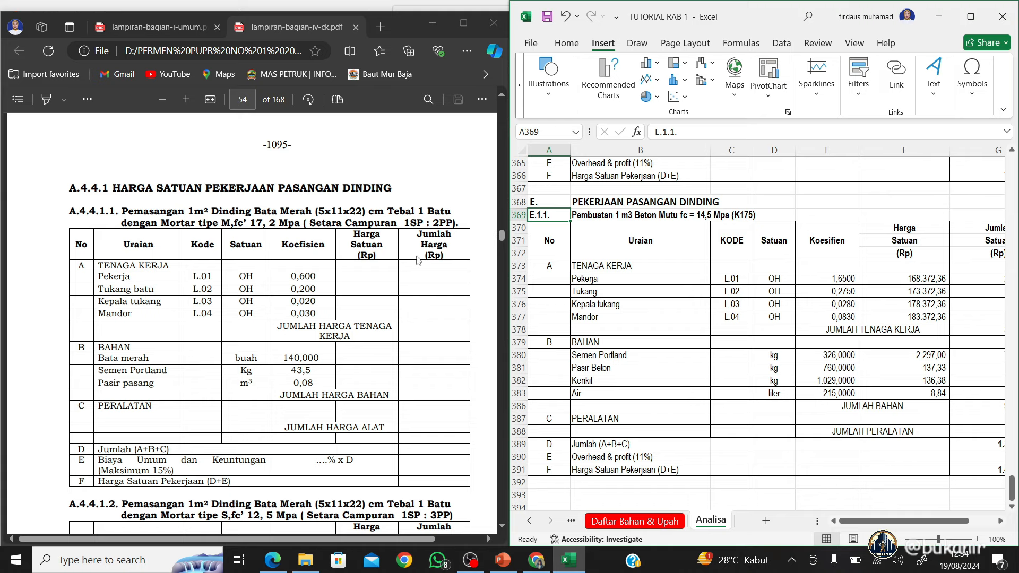
# Retitle analysis E.1.1. in row 369, following A.4.4.1.10 in the PDF, as "Pemasangan 1m2 Dinding Bata Merah Tebal 1/2 Bata campuran 1sp : 5pp"
pyautogui.scroll(-5, 420, 273)
pyautogui.scroll(-10, 420, 276)
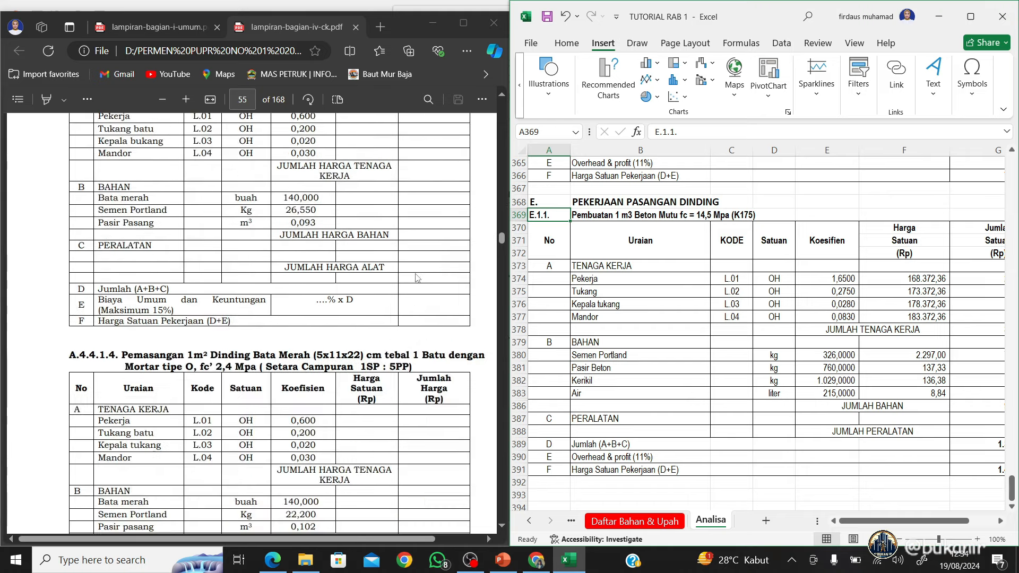
pyautogui.scroll(-10, 417, 273)
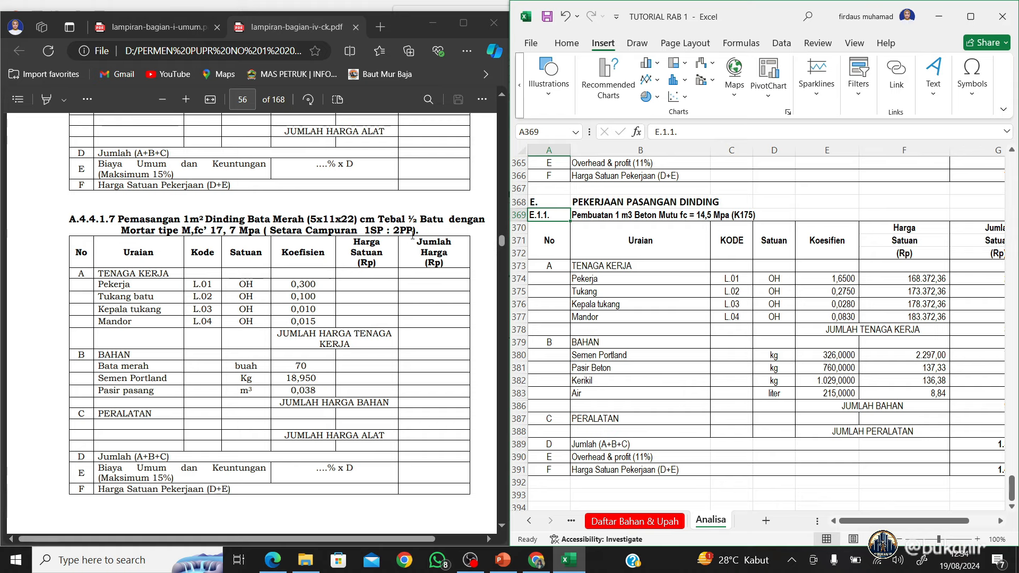
pyautogui.scroll(-10, 392, 242)
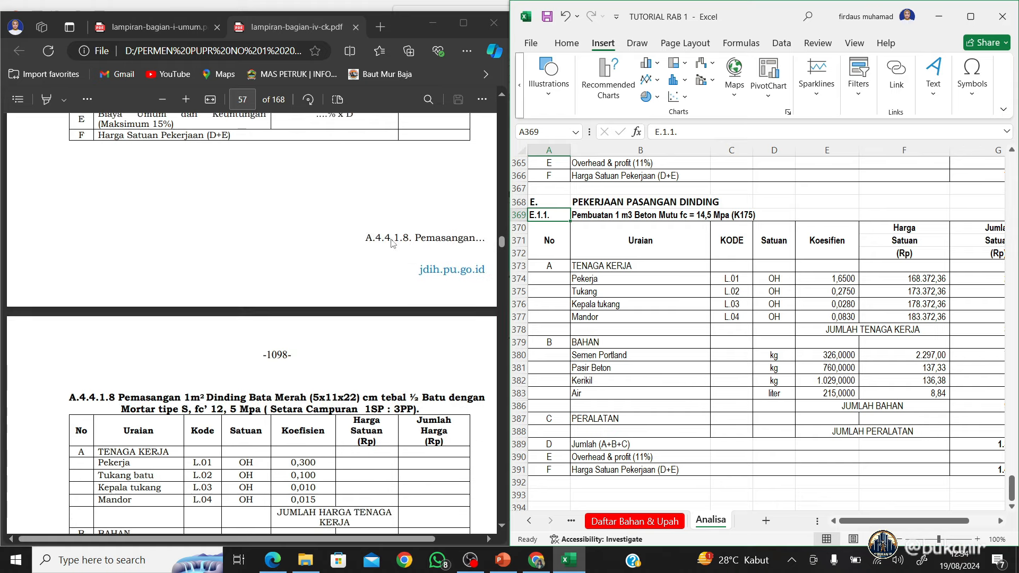
pyautogui.scroll(-10, 391, 242)
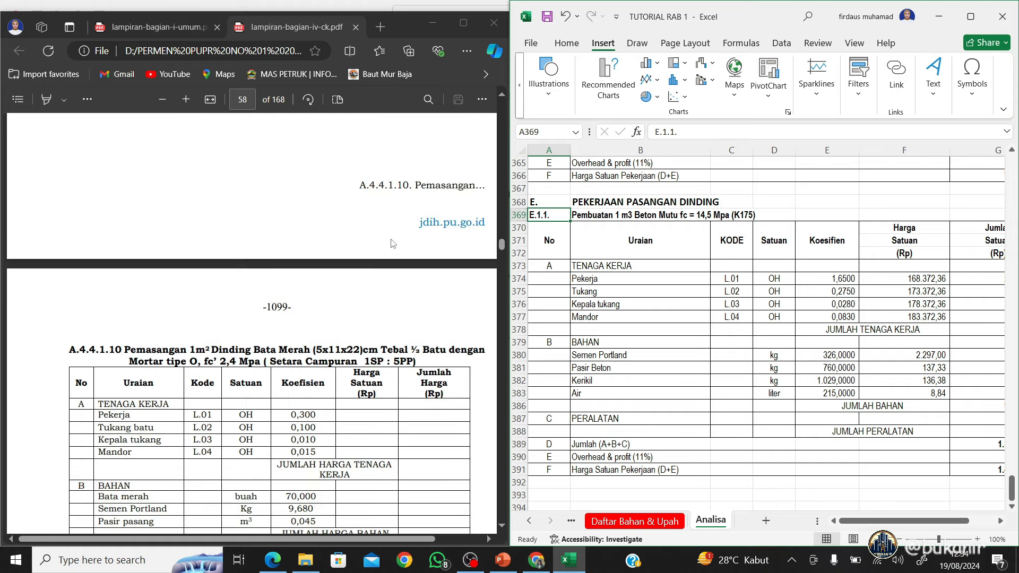
pyautogui.scroll(-3, 392, 243)
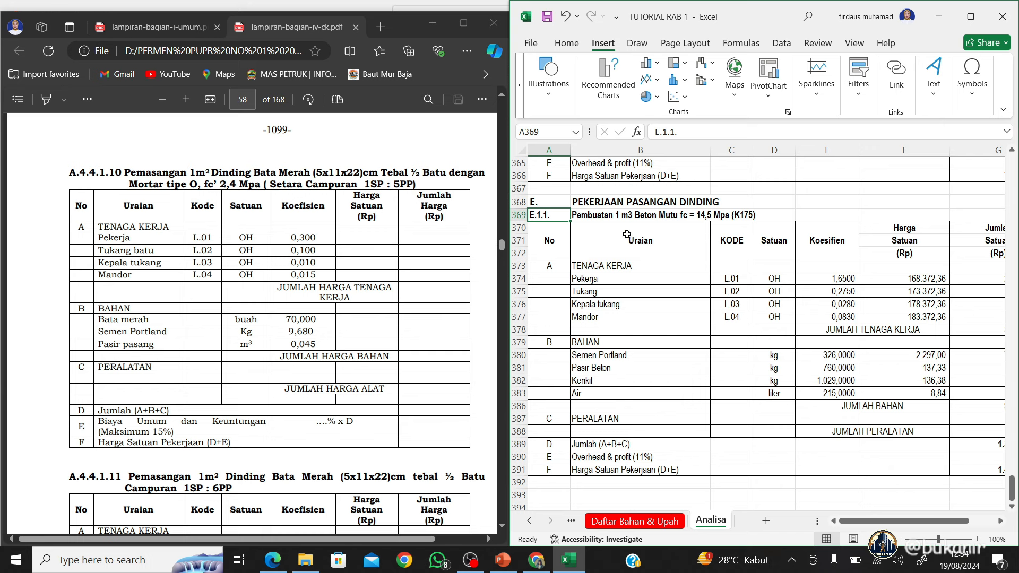
pyautogui.click(595, 215)
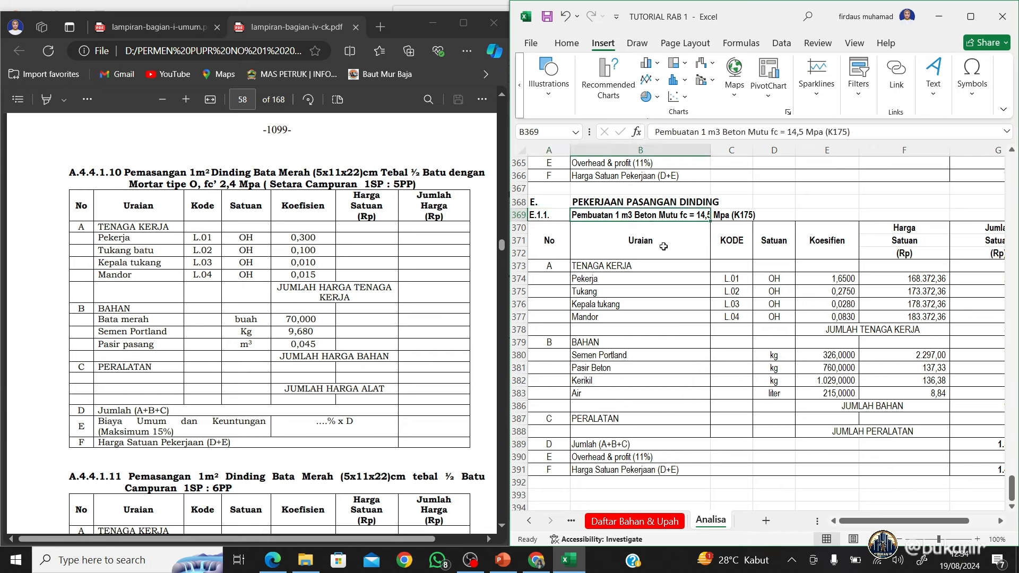
pyautogui.write('P')
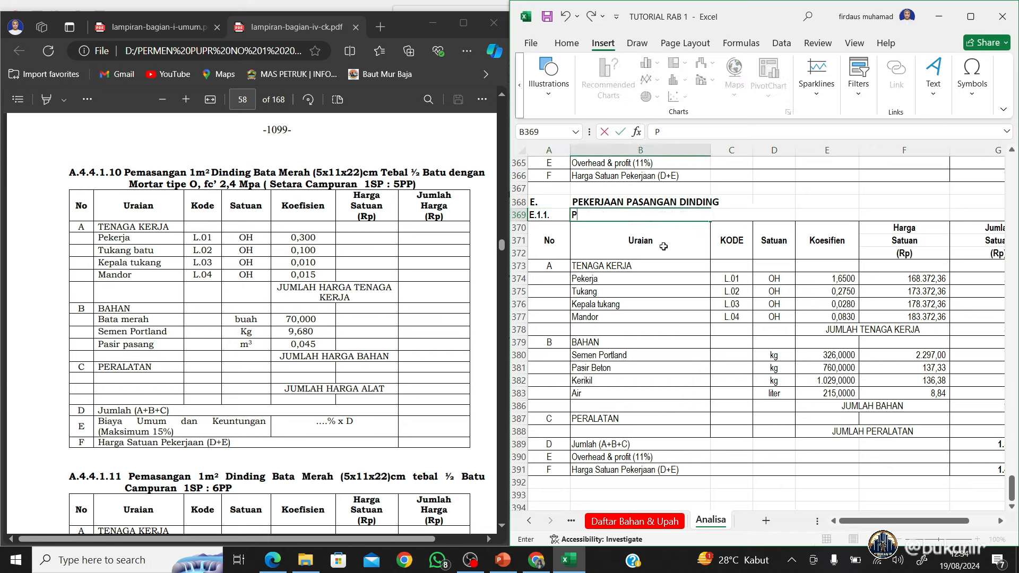
pyautogui.write('emasangan 1m2')
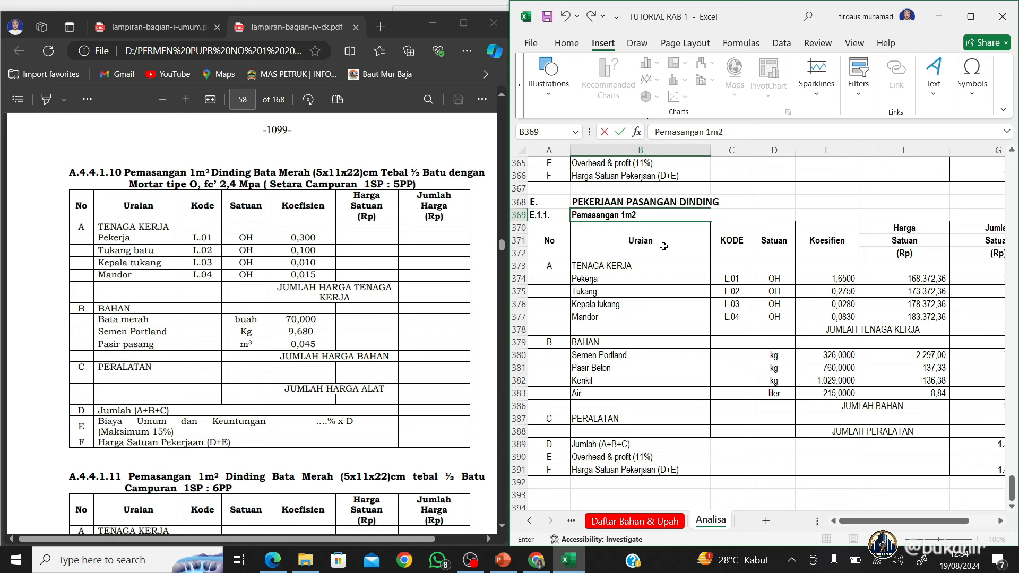
pyautogui.write(' Dinding Bata Mer')
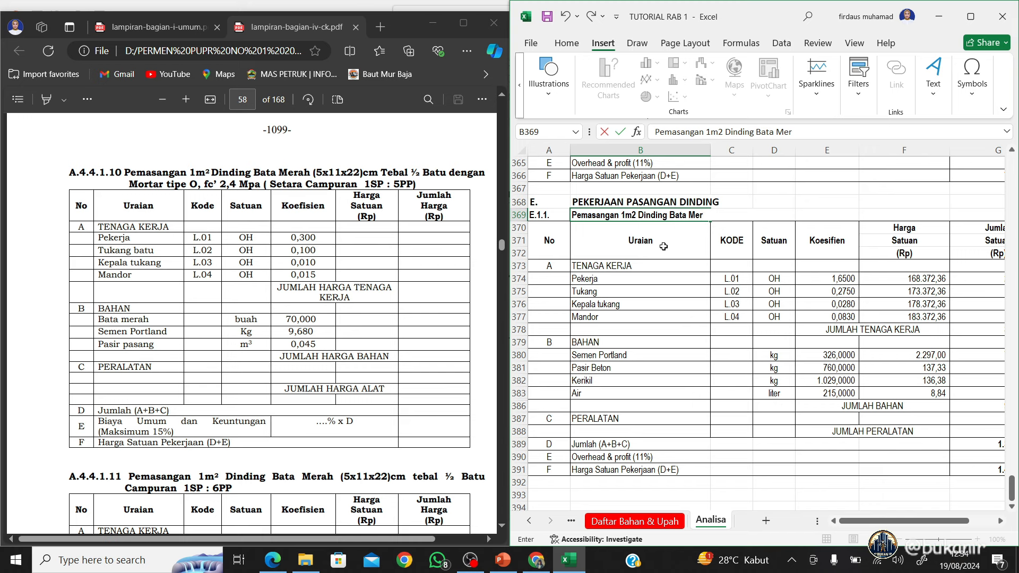
pyautogui.write('ah Tebal 1/2 Bata')
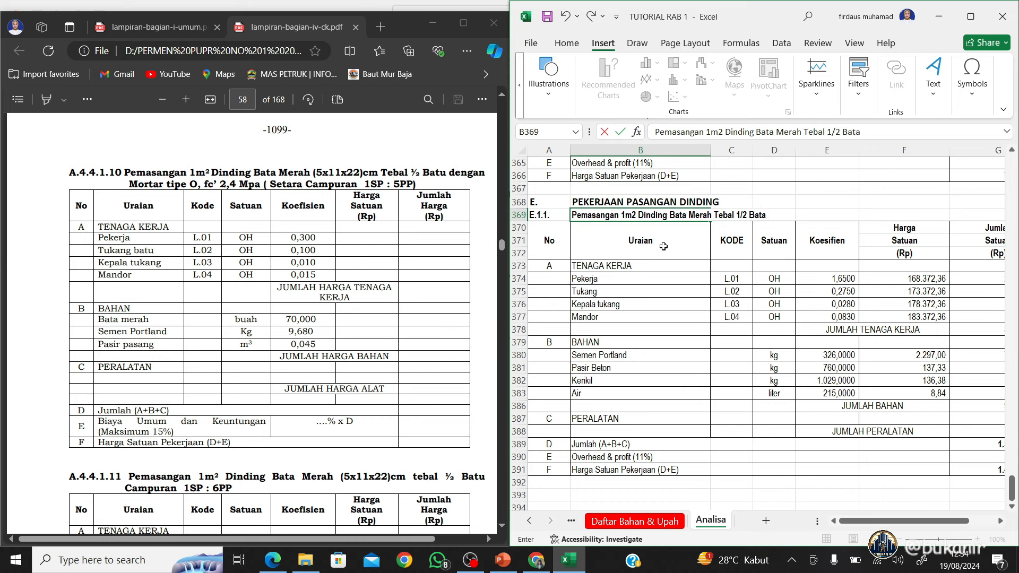
pyautogui.write(' campuran 1sp : 5')
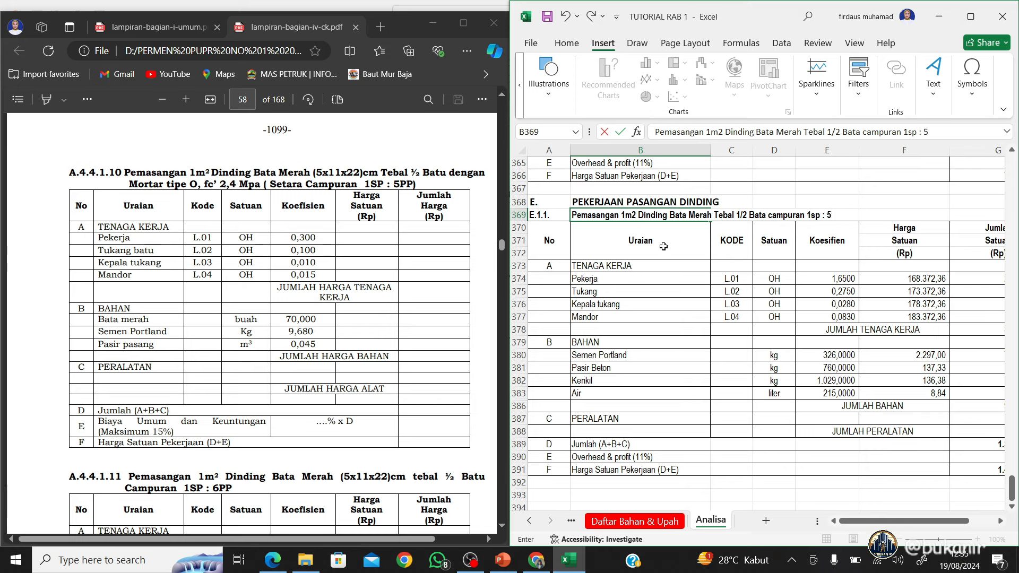
pyautogui.write('pp')
pyautogui.press('Return')
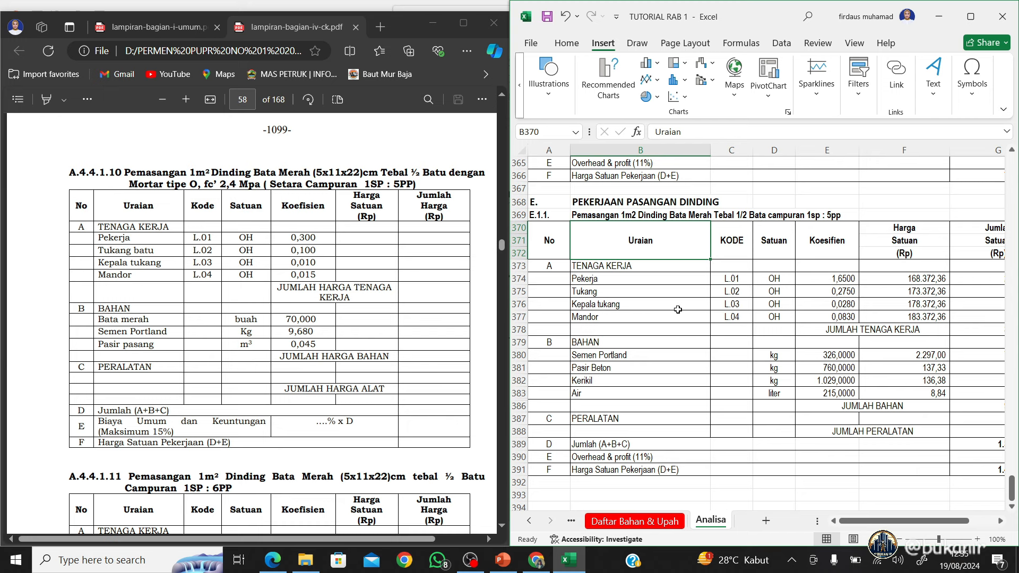
# Set the E.1.1. labour coefficients to 0,3 for Pekerja, 0,1 for Tukang, 0,01 for Kepala tukang and 0,015 for Mandor
pyautogui.click(822, 281)
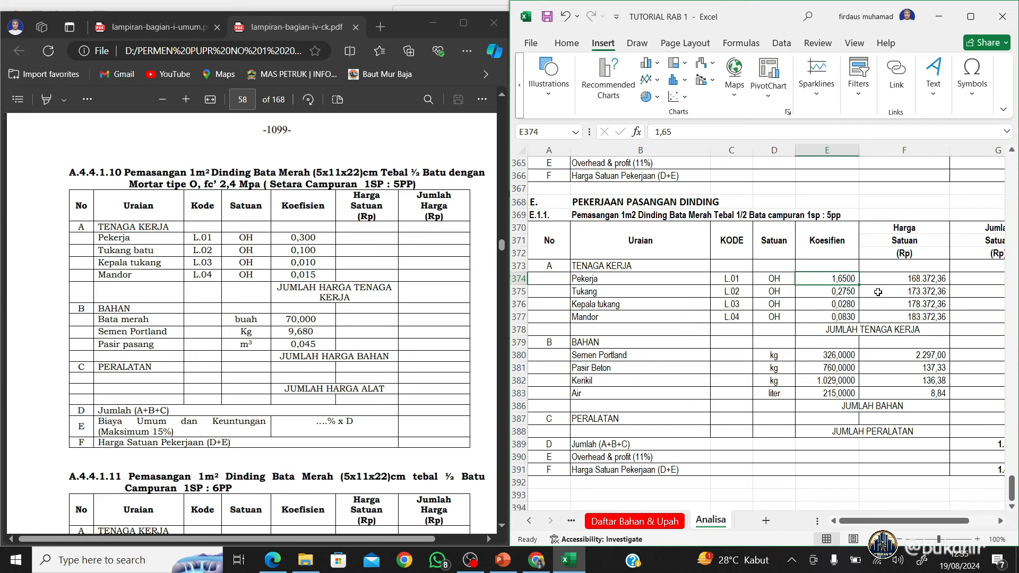
pyautogui.write('0,3')
pyautogui.press('Return')
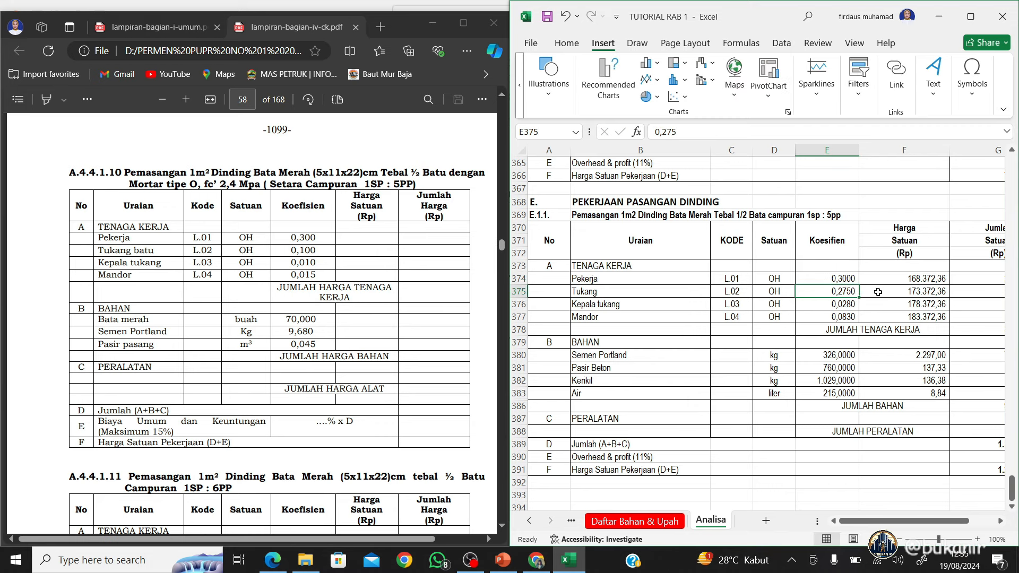
pyautogui.write('0,1')
pyautogui.press('Return')
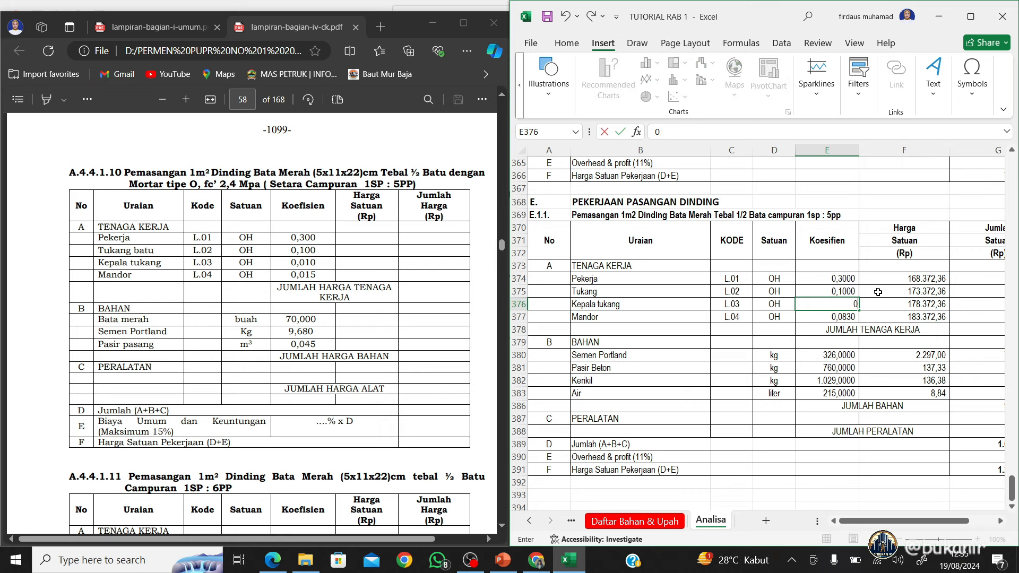
pyautogui.write('0,01')
pyautogui.press('Return')
pyautogui.write('0,')
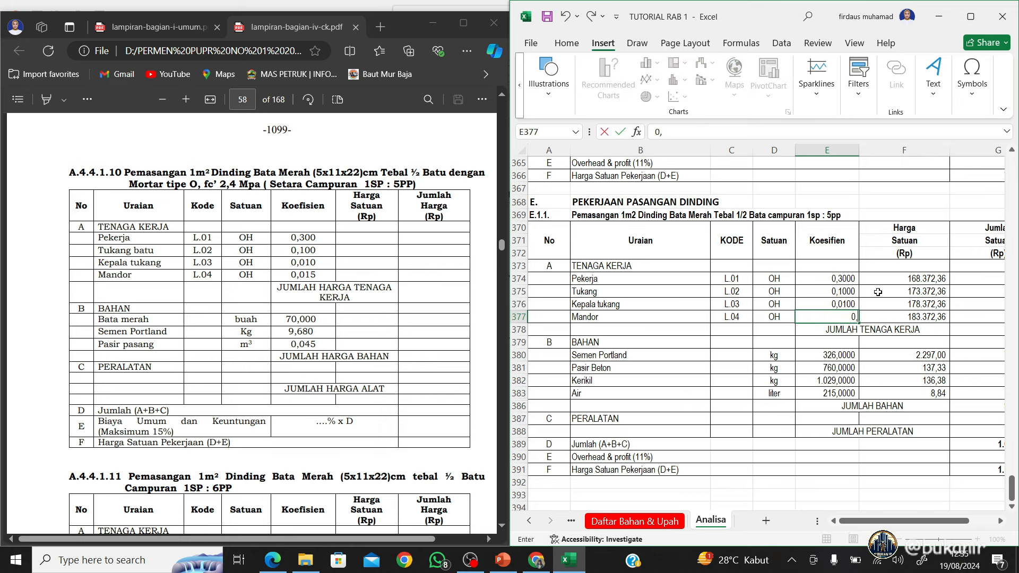
pyautogui.write('015')
pyautogui.press('Return')
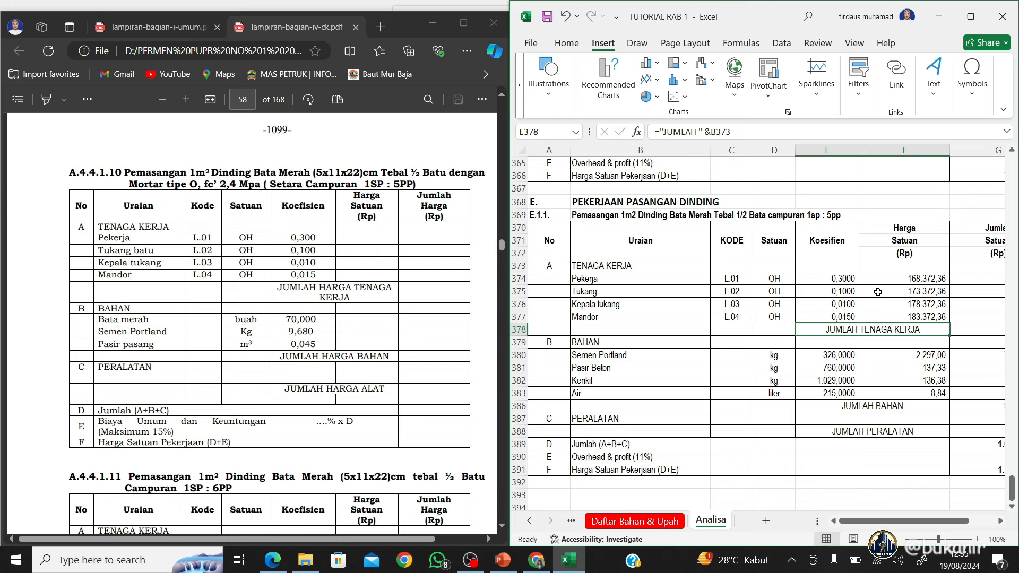
# Rename the E.1.1. materials in rows 380–382 as Bata merah, semen and pasir pasang
pyautogui.press('Down')
pyautogui.press('Down')
pyautogui.press('Left')
pyautogui.press('Left')
pyautogui.press('Left')
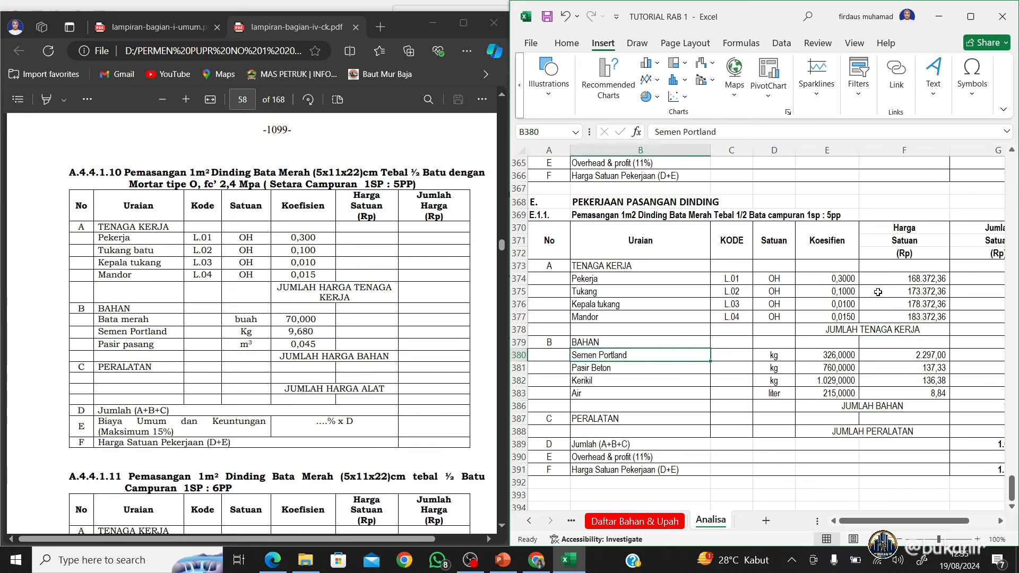
pyautogui.write('Bat')
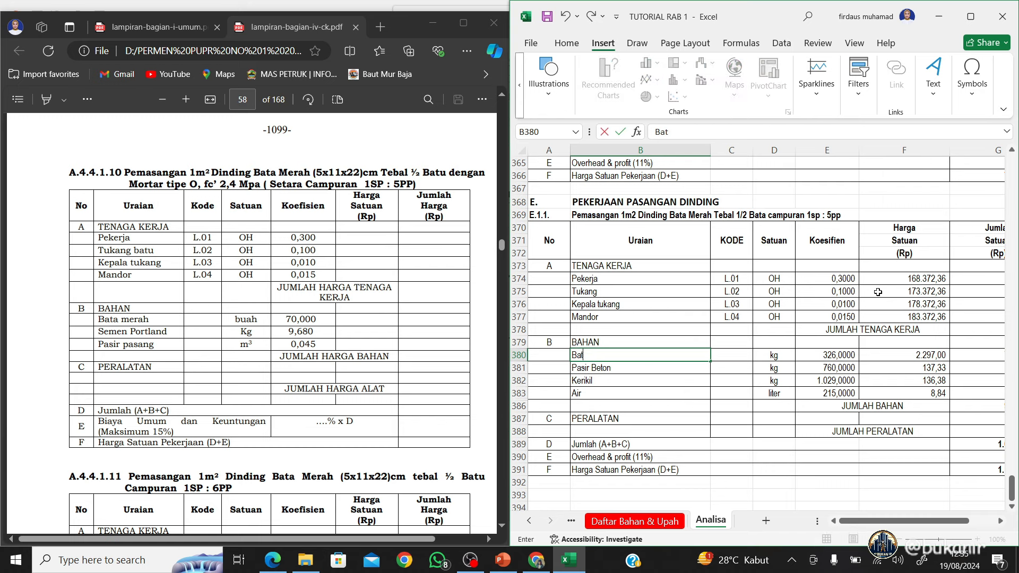
pyautogui.write('a merah')
pyautogui.press('Return')
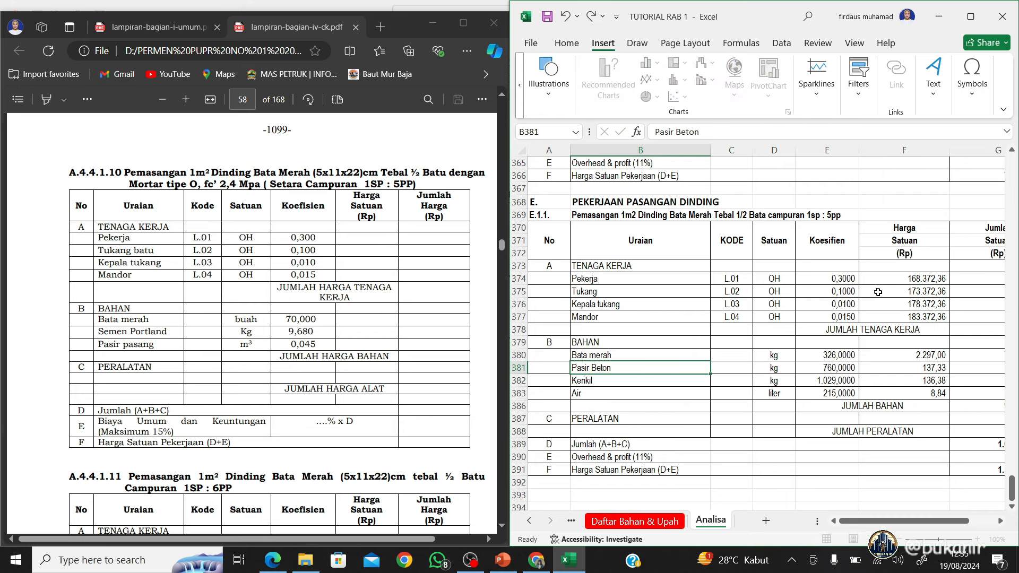
pyautogui.write('semen')
pyautogui.press('Return')
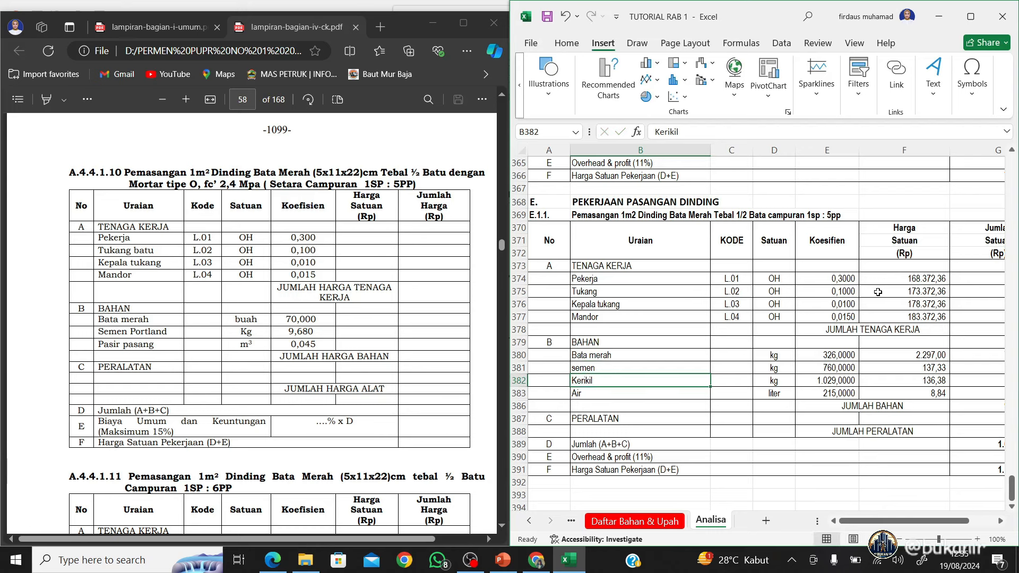
pyautogui.write('pasir')
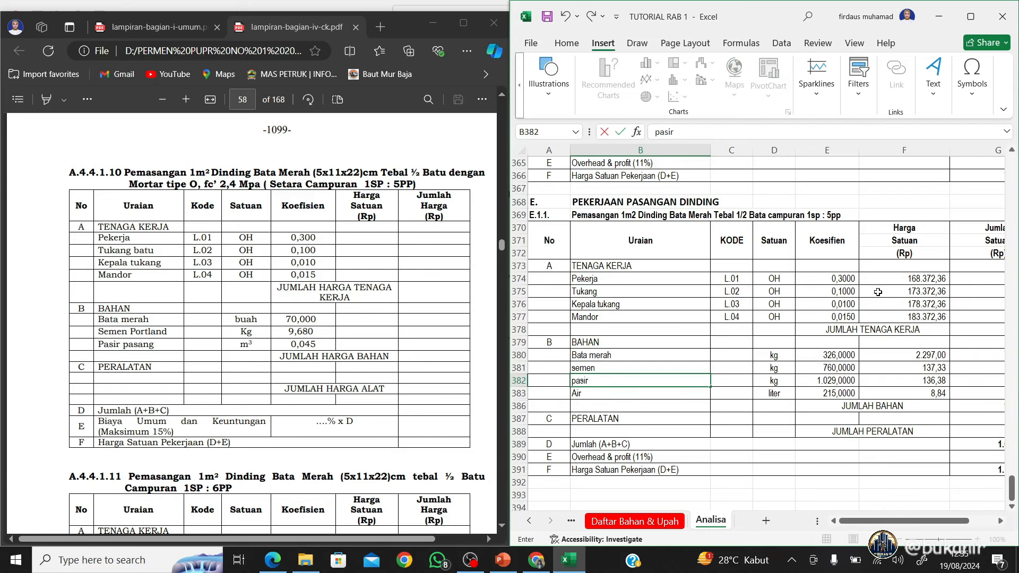
pyautogui.write(' pasang')
pyautogui.press('Return')
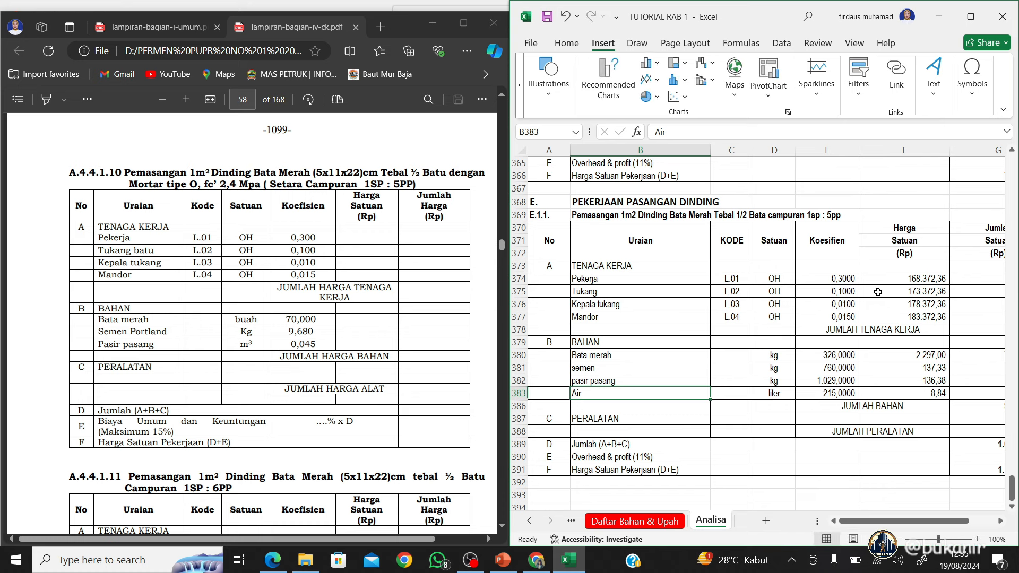
# Clear the leftover Air material entries in B383:F383
pyautogui.hotkey('shift', 'Right')
pyautogui.hotkey('shift', 'Right')
pyautogui.hotkey('shift', 'Right')
pyautogui.hotkey('shift', 'Right')
pyautogui.press('Delete')
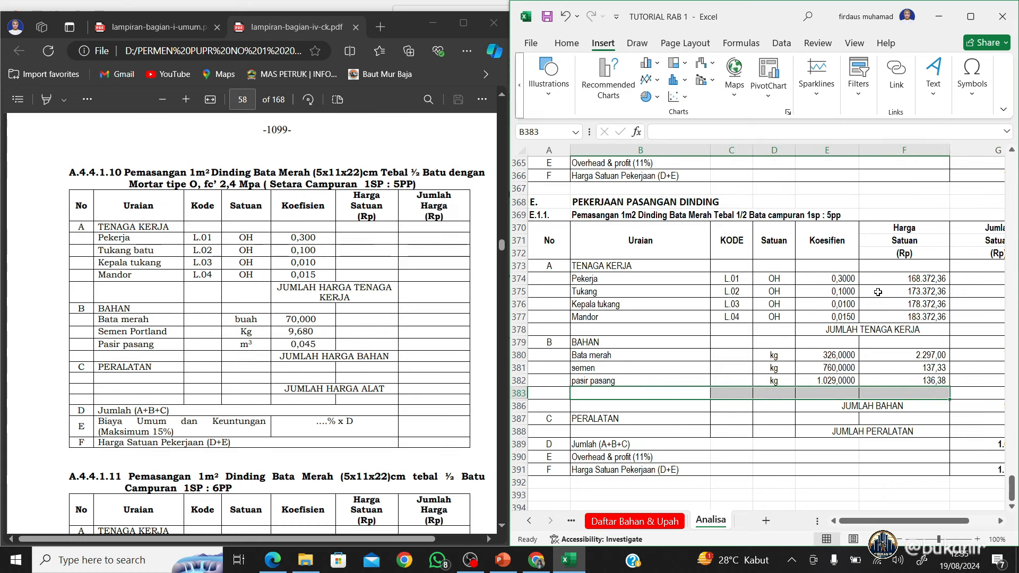
# Set the material units to buah for Bata merah and m3 for pasir pasang
pyautogui.press('Up')
pyautogui.press('Up')
pyautogui.press('Up')
pyautogui.press('Right')
pyautogui.press('Right')
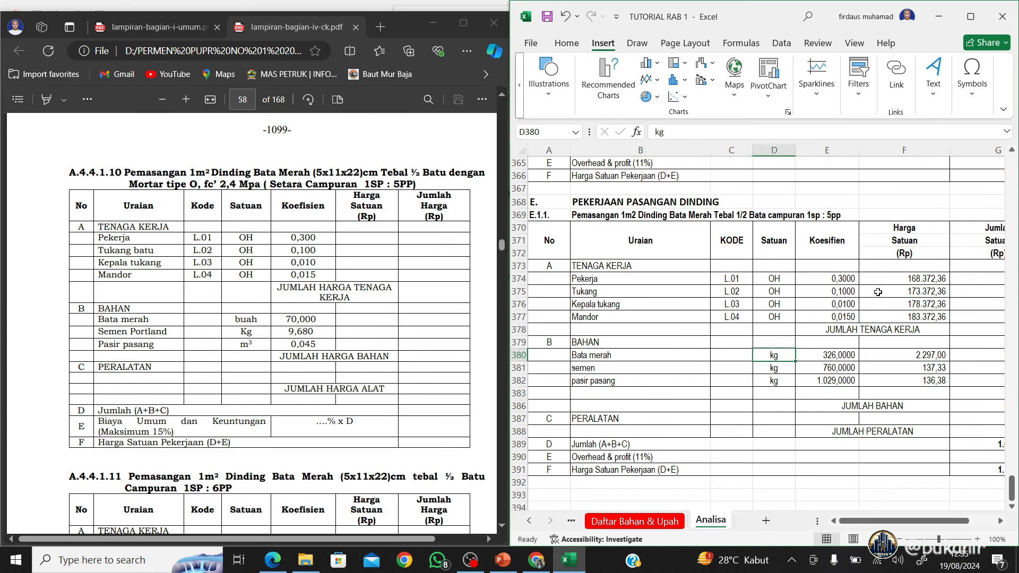
pyautogui.write('buah')
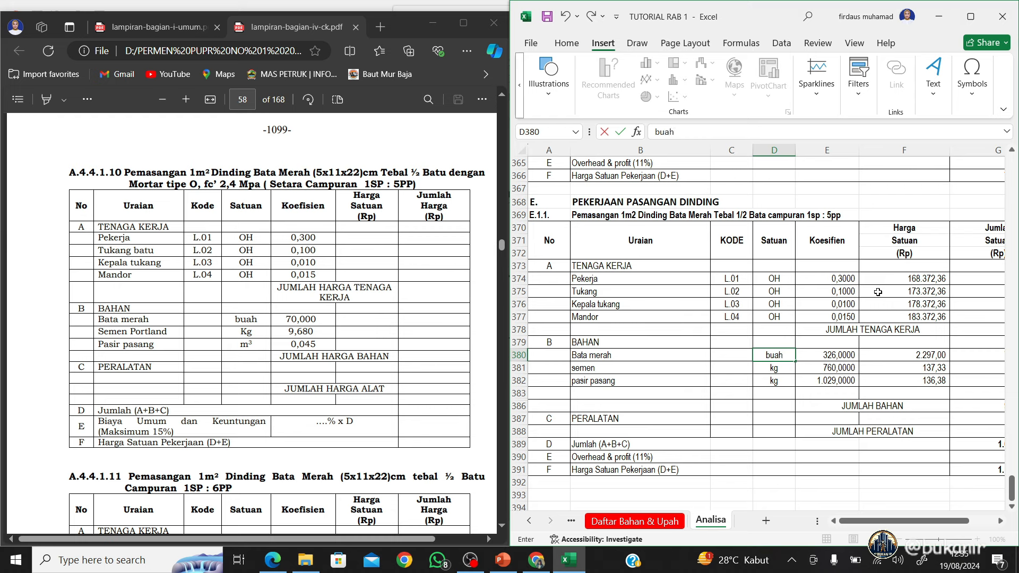
pyautogui.press('Return')
pyautogui.press('Down')
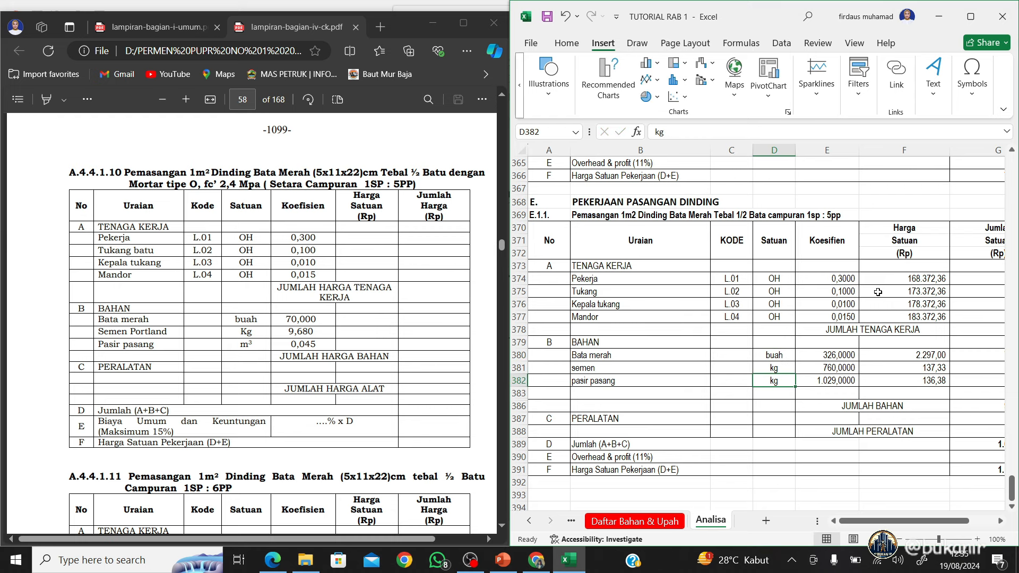
pyautogui.write('m3')
pyautogui.press('Return')
# Set the E.1.1. material coefficients to 70 for Bata merah, 9,680 for semen and 0,045 for pasir pasang
pyautogui.press('Up')
pyautogui.press('Up')
pyautogui.press('Up')
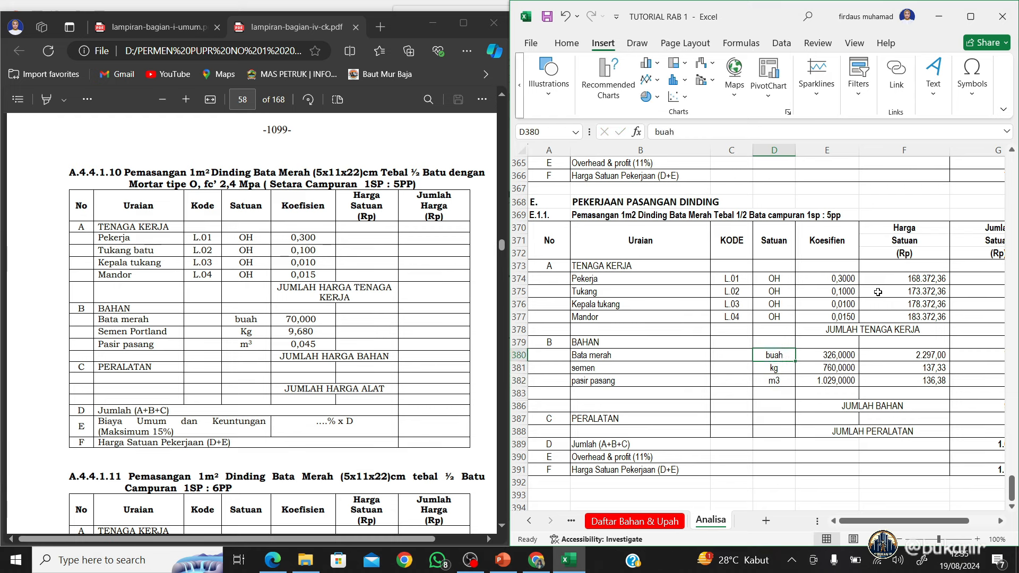
pyautogui.press('Right')
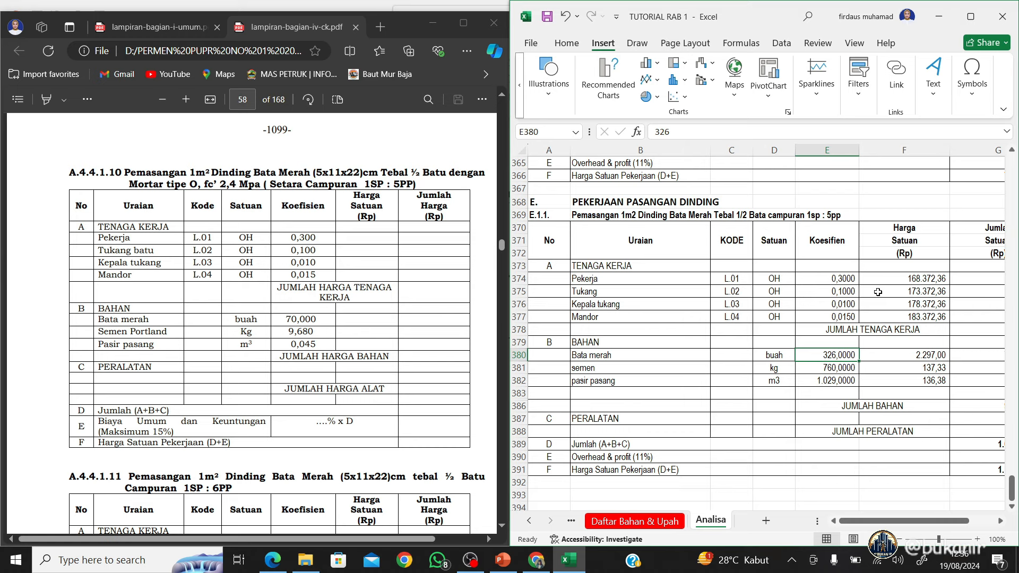
pyautogui.write('70')
pyautogui.press('Return')
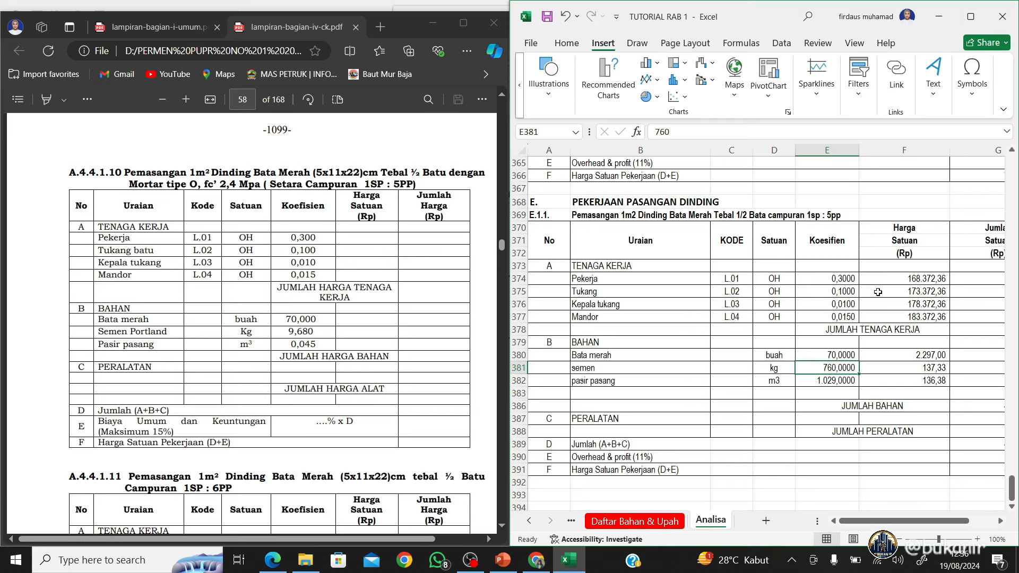
pyautogui.write('9')
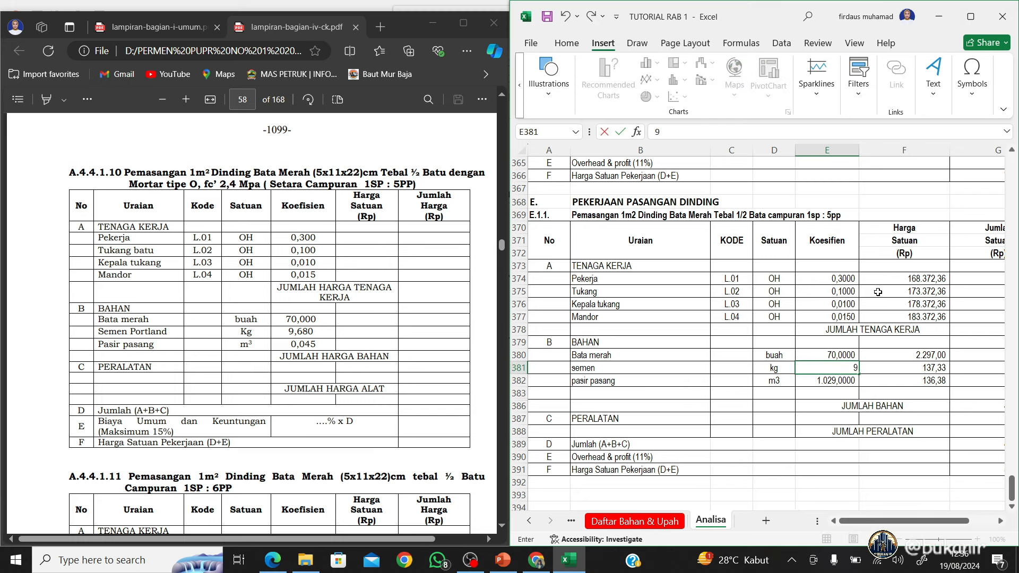
pyautogui.write(',680')
pyautogui.press('Return')
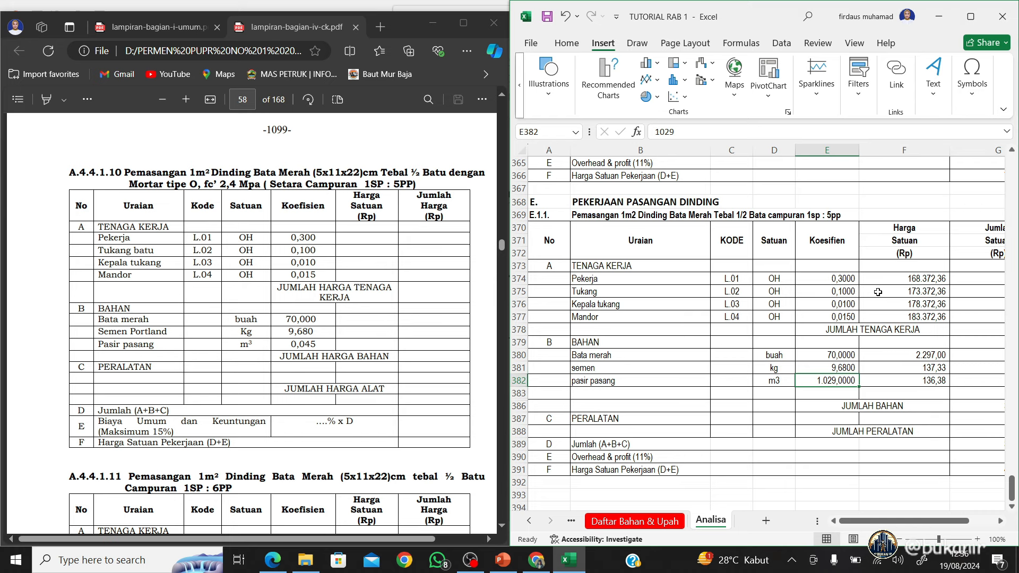
pyautogui.write('0,04')
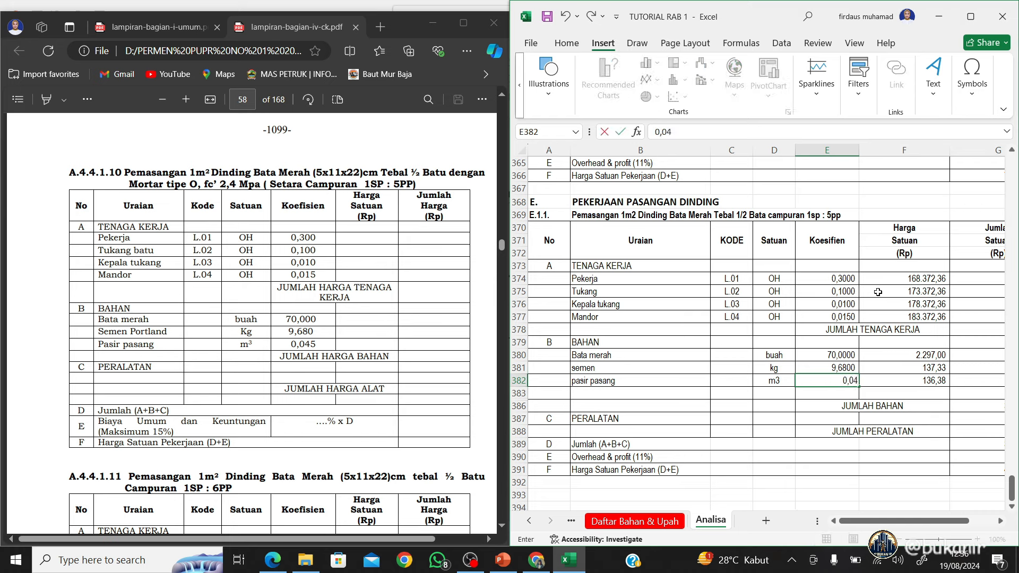
pyautogui.write('5')
pyautogui.press('Return')
# Link the E.1.1. Bata merah unit price in F380 to the Batu bata merah price in the Daftar Bahan & Upah sheet
pyautogui.press('Up')
pyautogui.press('Up')
pyautogui.press('Up')
pyautogui.press('Right')
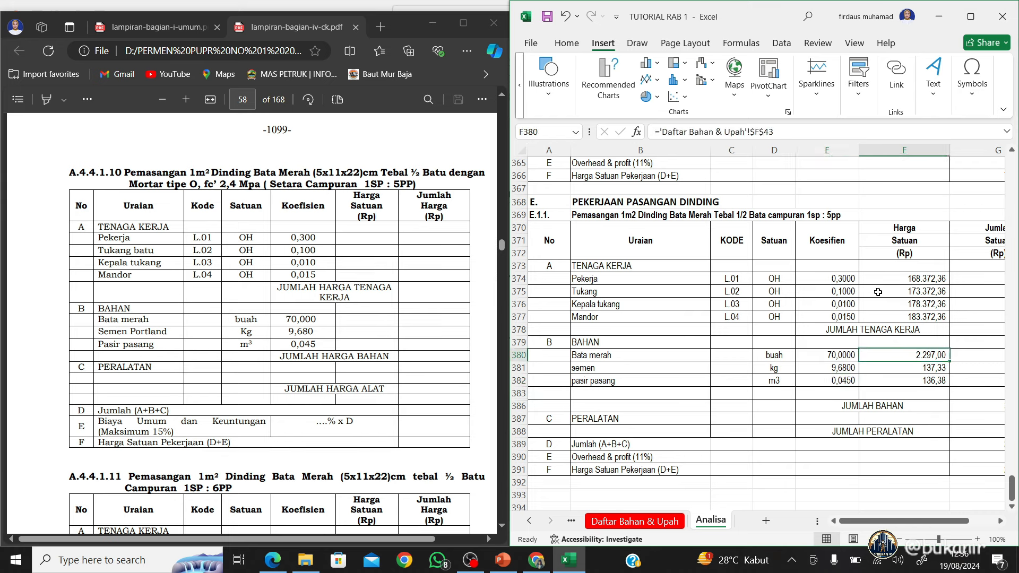
pyautogui.write('=')
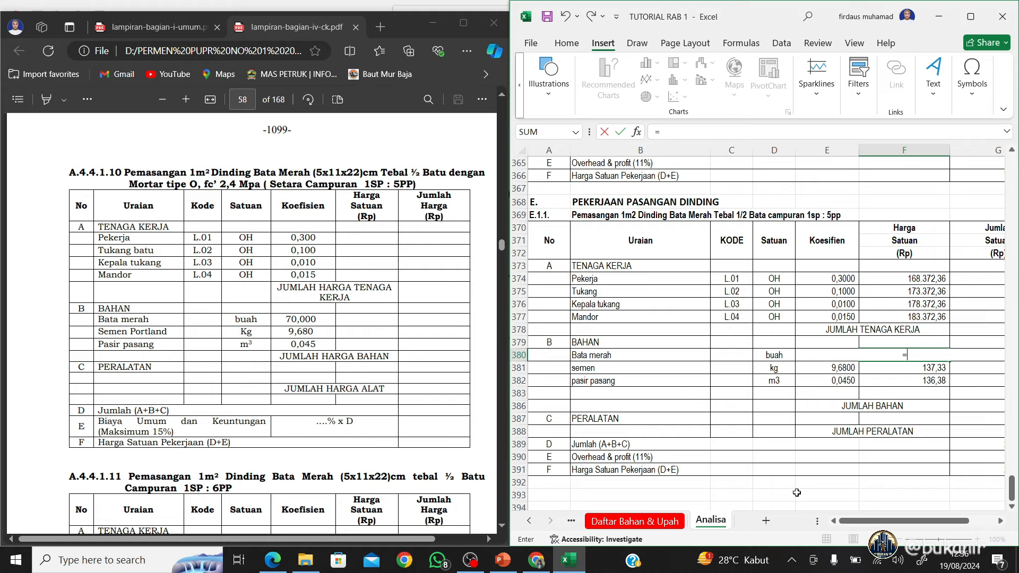
pyautogui.click(635, 521)
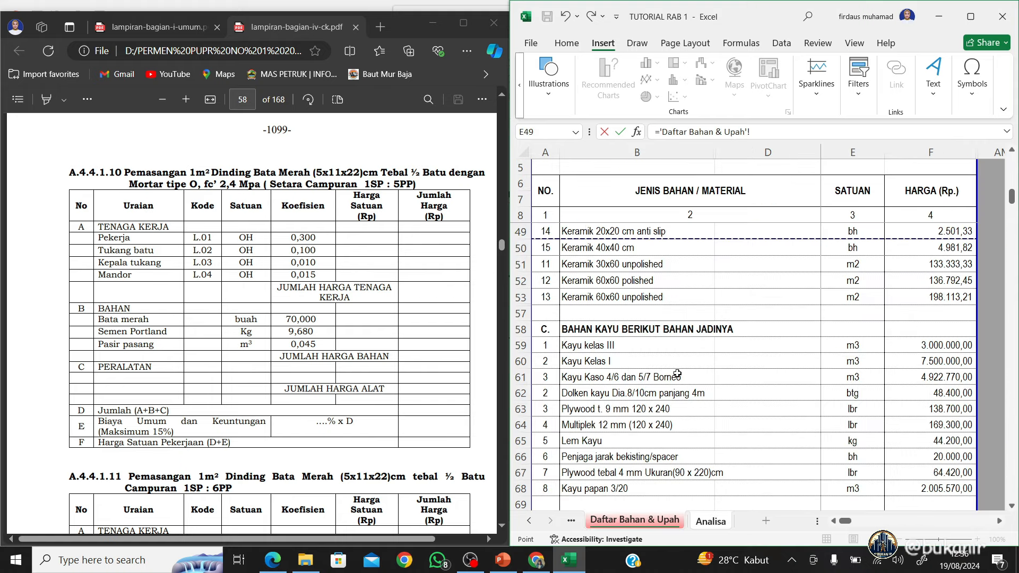
pyautogui.scroll(-3, 678, 374)
pyautogui.scroll(-3, 677, 374)
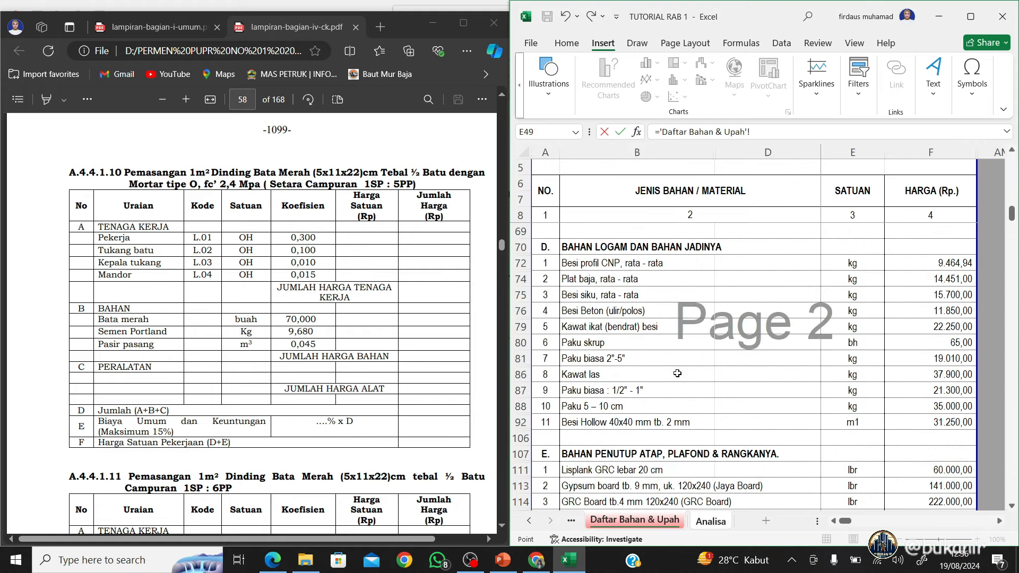
pyautogui.scroll(6, 678, 374)
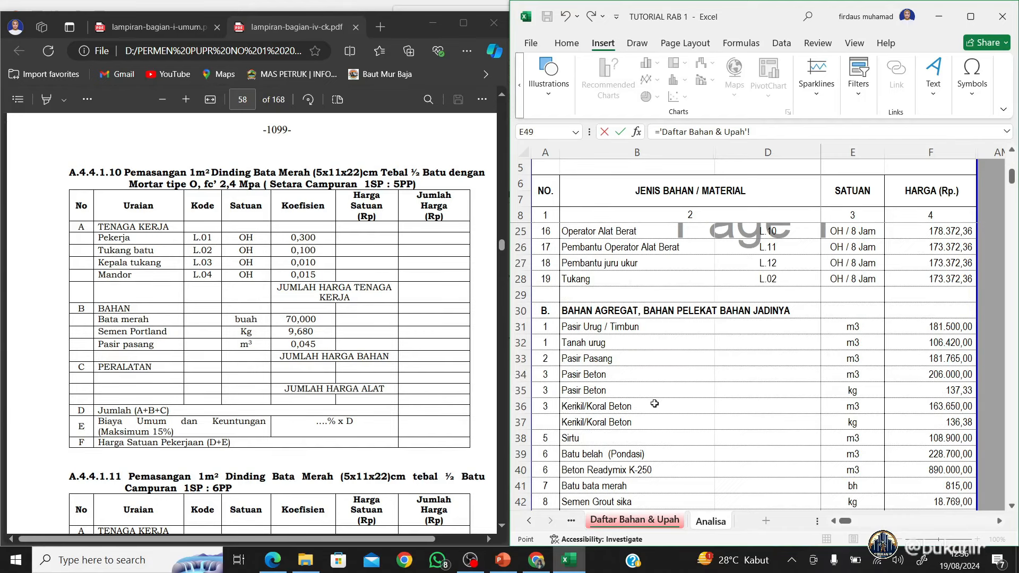
pyautogui.click(655, 446)
pyautogui.scroll(-1, 647, 437)
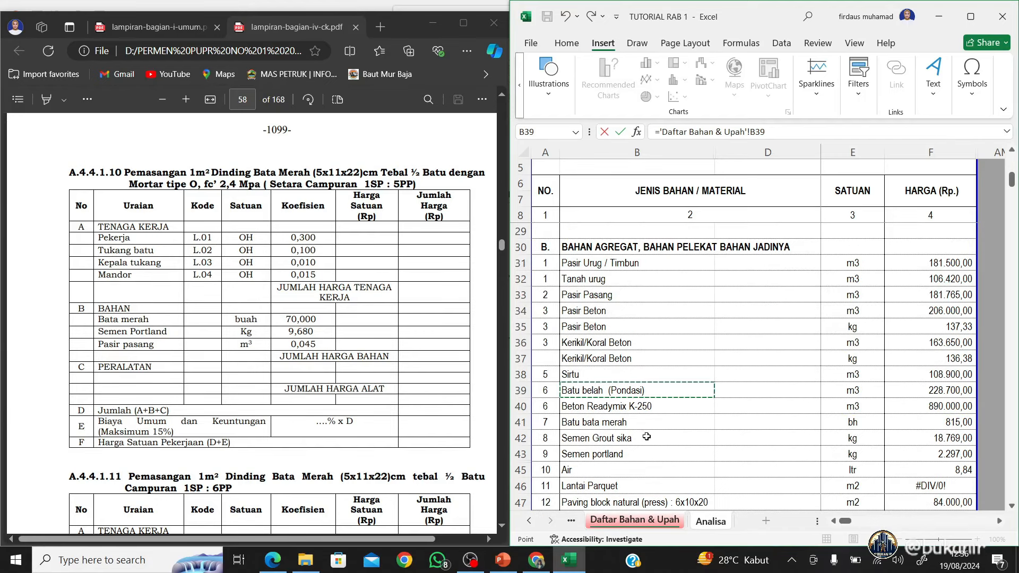
pyautogui.click(647, 424)
pyautogui.press('Right')
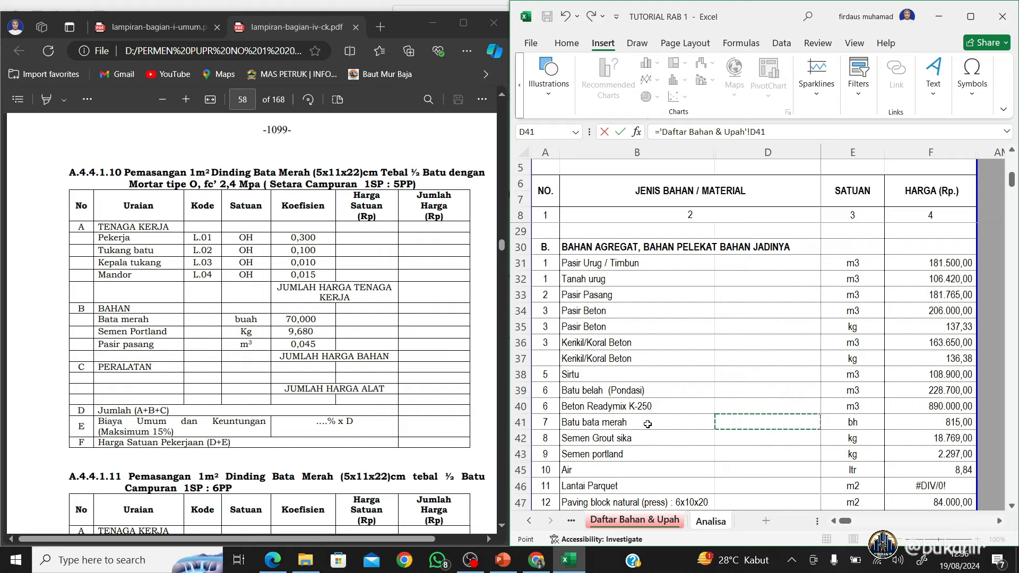
pyautogui.press('Right')
pyautogui.press('Right')
pyautogui.press('Return')
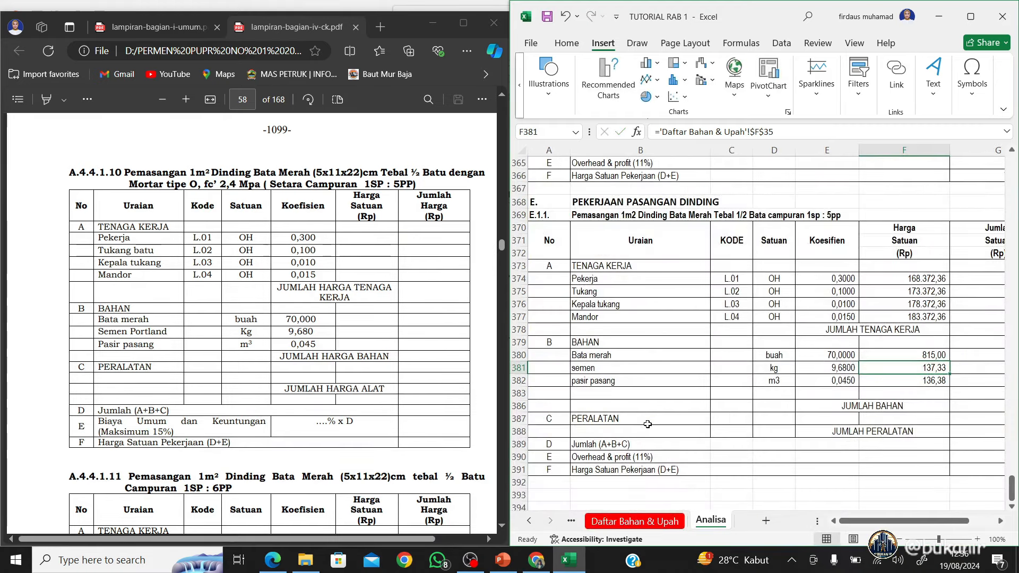
# Link the semen unit price in F381 to the Semen portland price in the Daftar Bahan & Upah sheet
pyautogui.write('=')
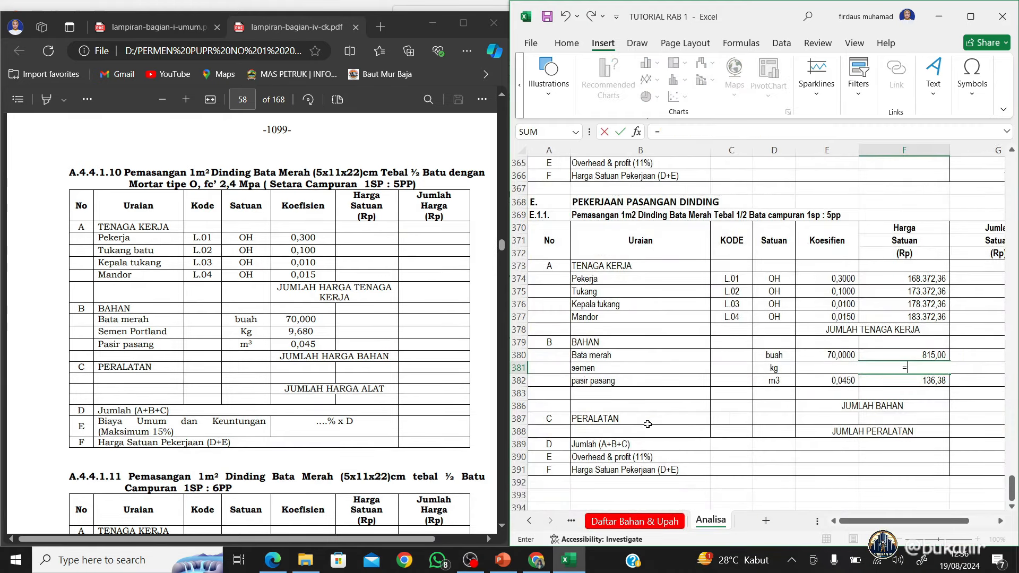
pyautogui.click(619, 523)
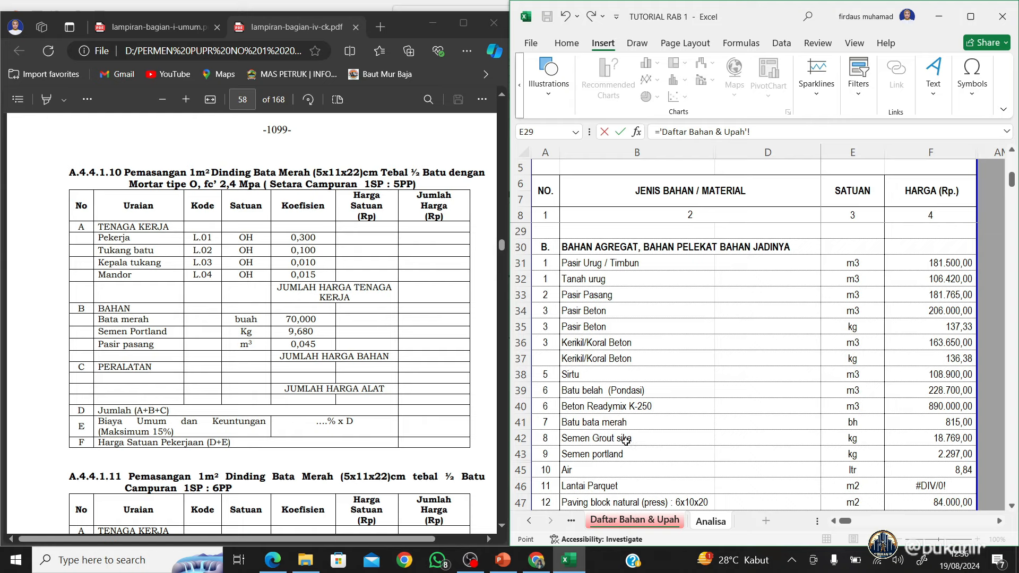
pyautogui.click(630, 454)
pyautogui.press('Right')
pyautogui.press('Right')
pyautogui.press('Right')
pyautogui.press('Return')
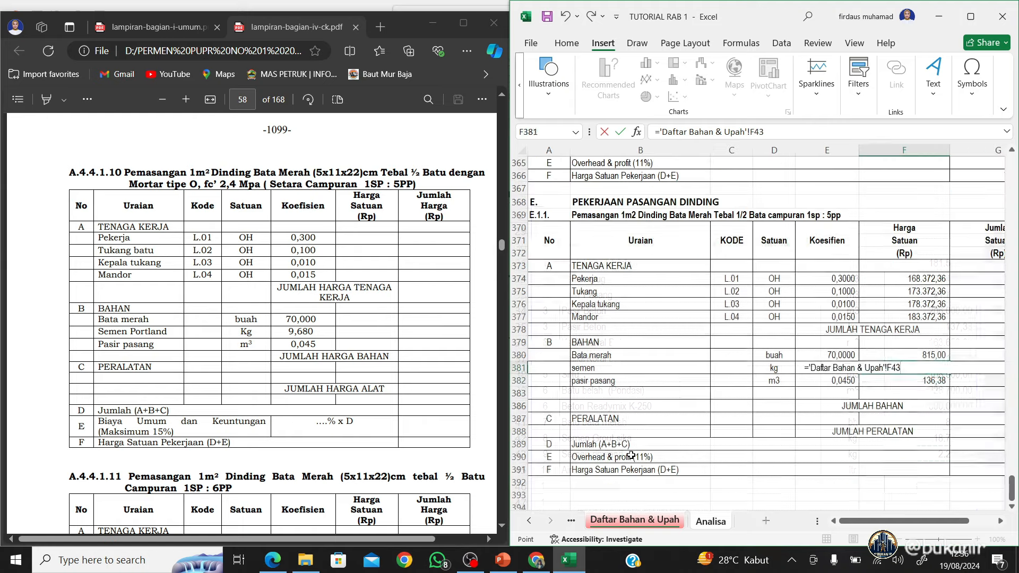
# Link the pasir pasang unit price in F382 to the Pasir Pasang price per m3 in the Daftar Bahan & Upah sheet
pyautogui.write('=')
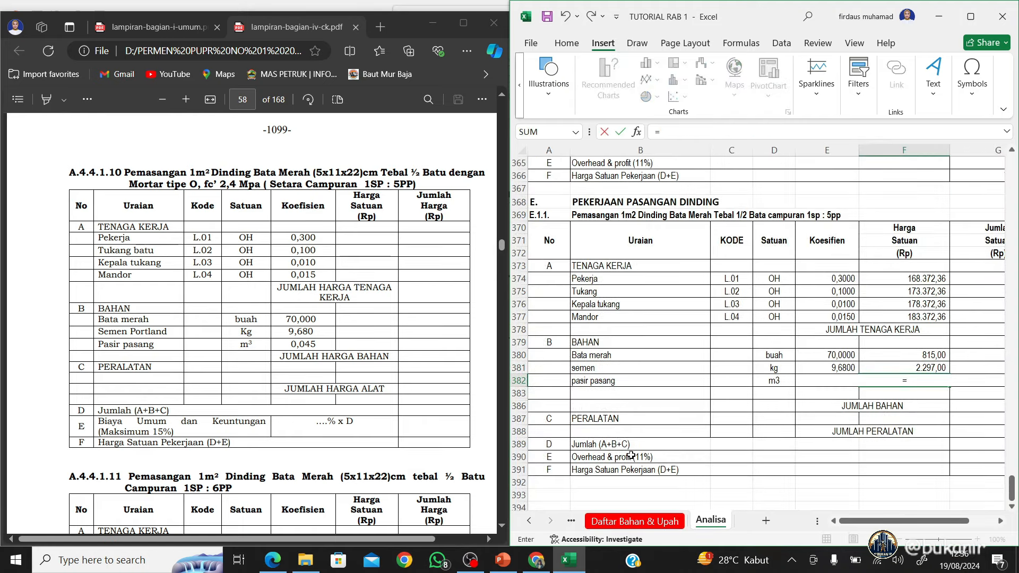
pyautogui.click(615, 523)
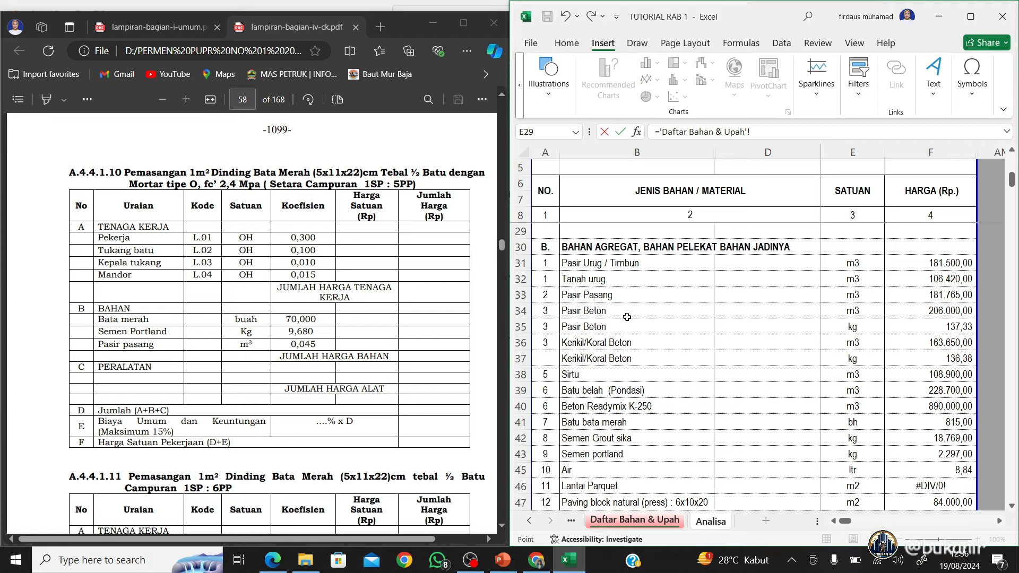
pyautogui.click(619, 295)
pyautogui.press('Right')
pyautogui.press('Right')
pyautogui.press('Right')
pyautogui.press('Return')
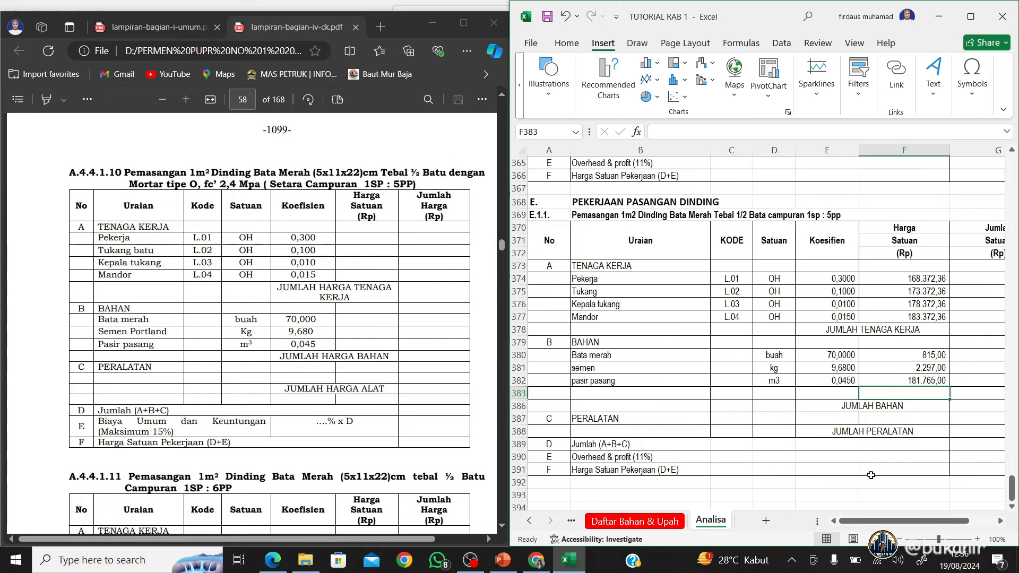
# Review the Pekerjaan Arsitektur items in the RAB sheet and look through the AHSP PDF past the wall masonry analyses
pyautogui.moveTo(907, 521); pyautogui.dragTo(885, 527)
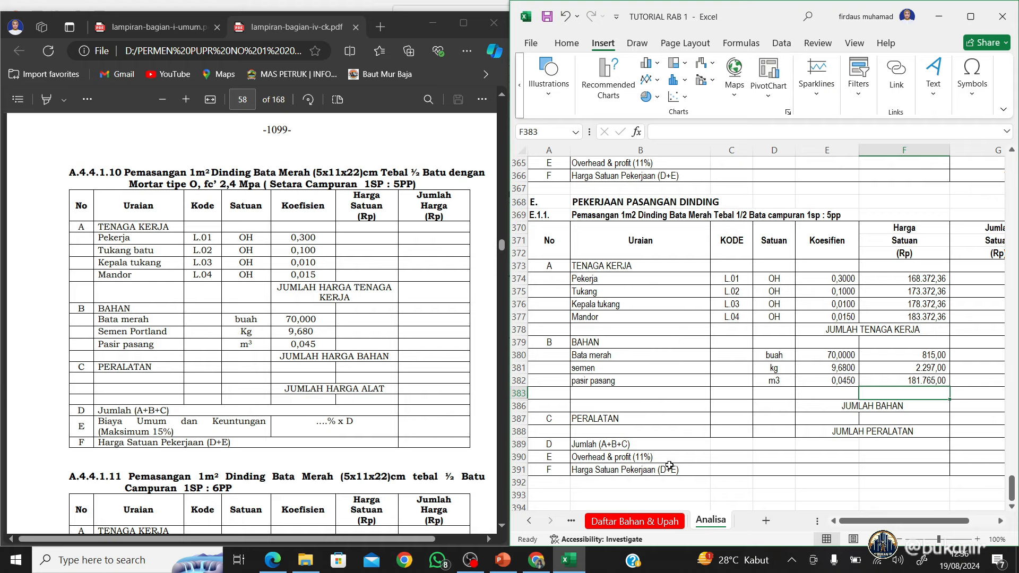
pyautogui.click(530, 521)
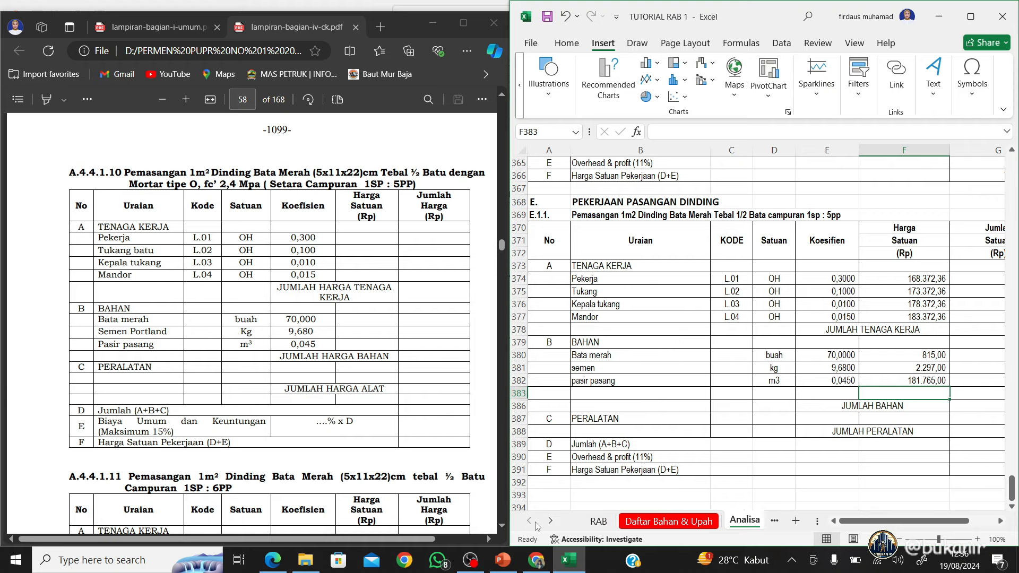
pyautogui.click(598, 521)
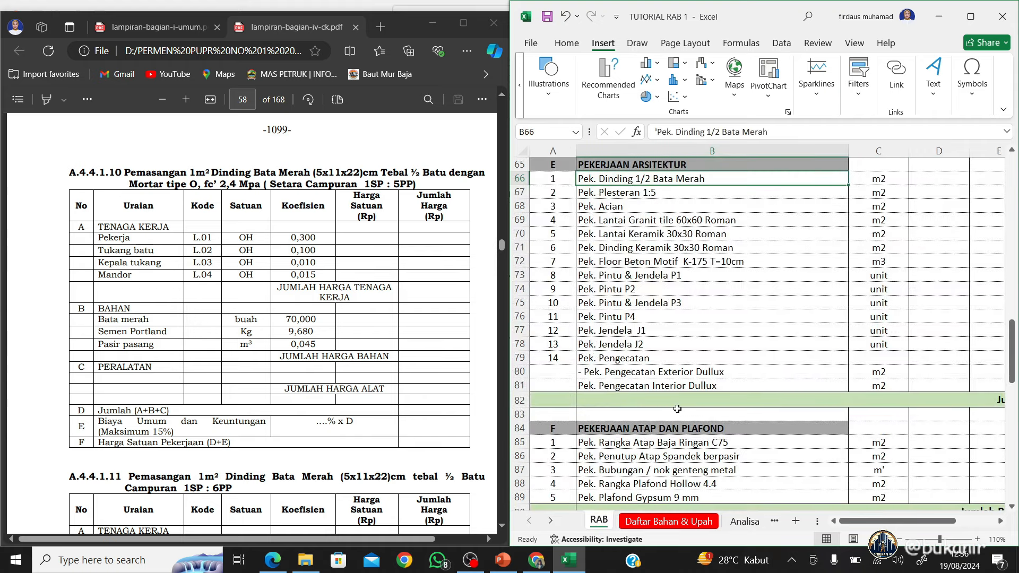
pyautogui.scroll(2, 677, 409)
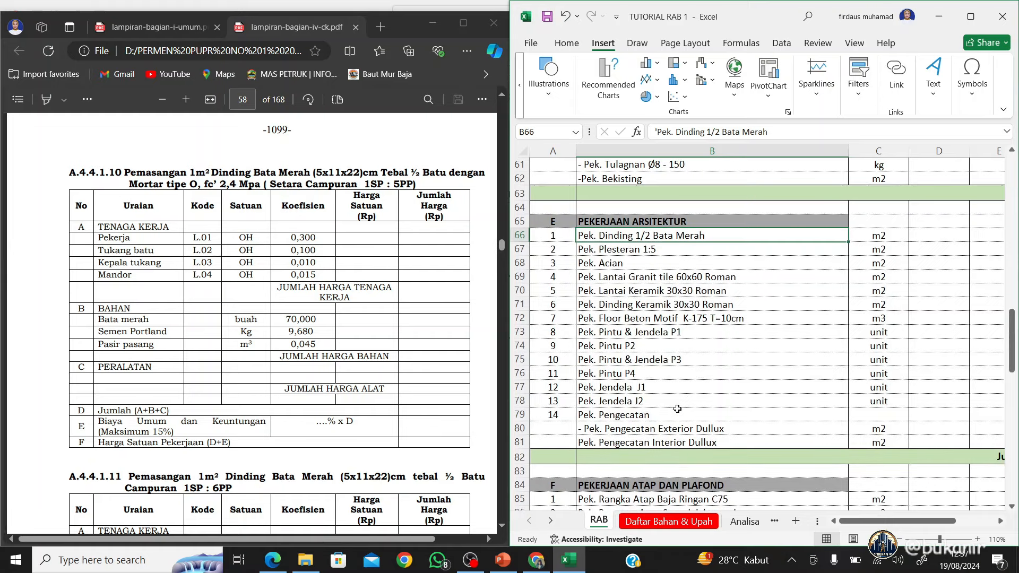
pyautogui.click(445, 276)
pyautogui.scroll(-10, 445, 278)
pyautogui.scroll(-15, 445, 278)
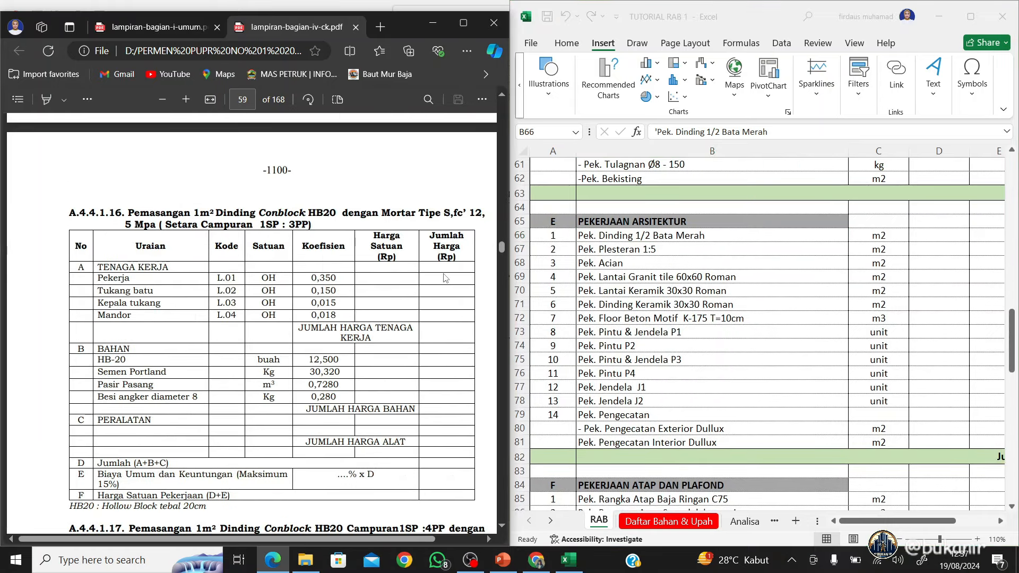
pyautogui.scroll(-12, 445, 280)
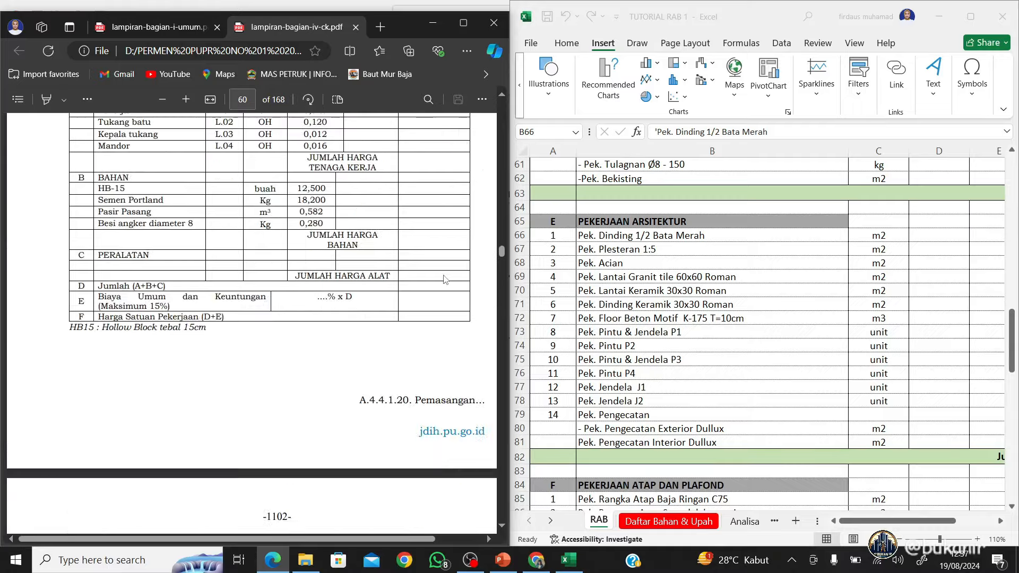
pyautogui.scroll(-12, 445, 280)
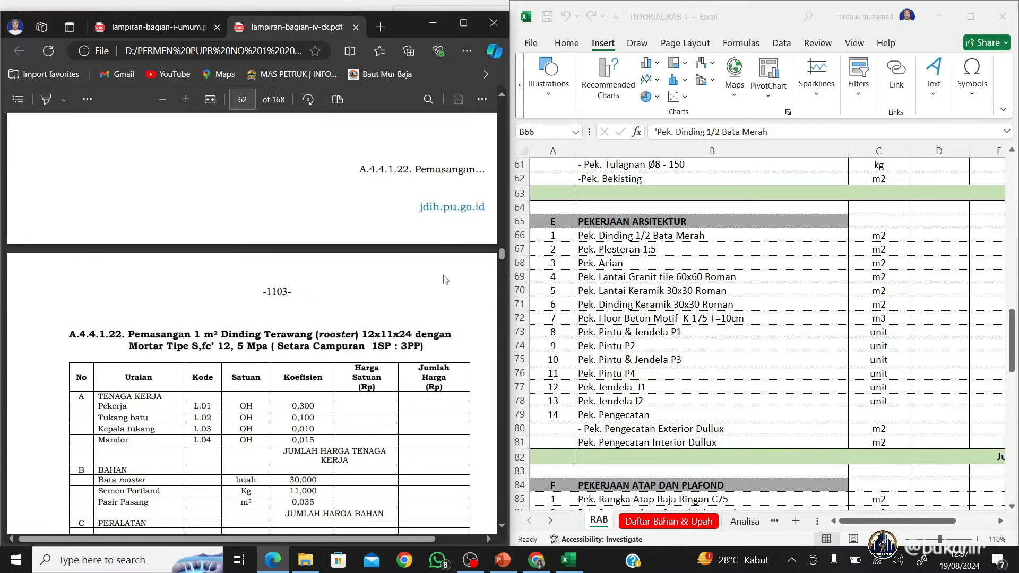
pyautogui.scroll(-6, 445, 280)
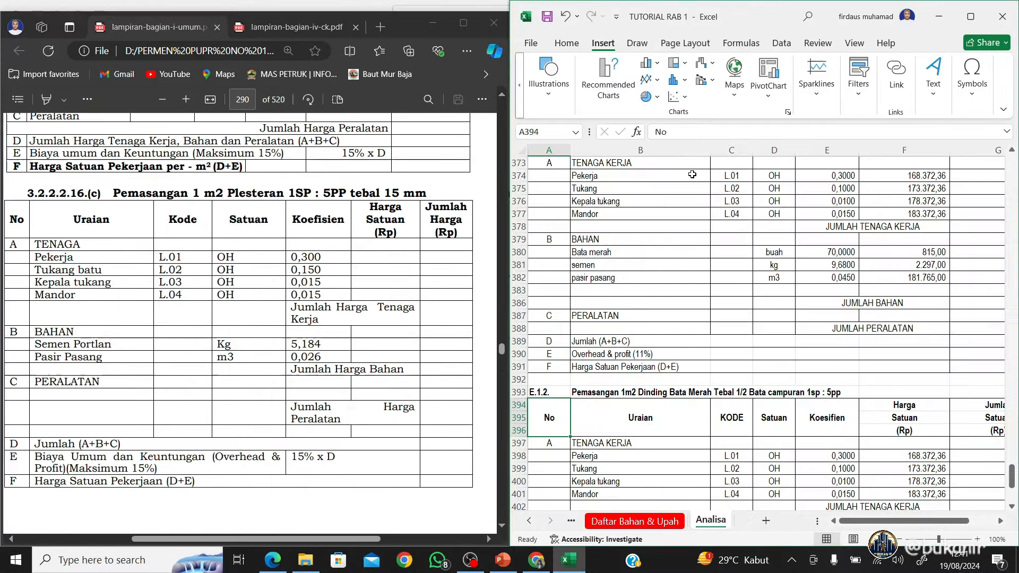
# Select the E.1.2. title in B393 and check the Pek. Plesteran 1:5 item in the RAB sheet
pyautogui.press('Up')
pyautogui.press('Right')
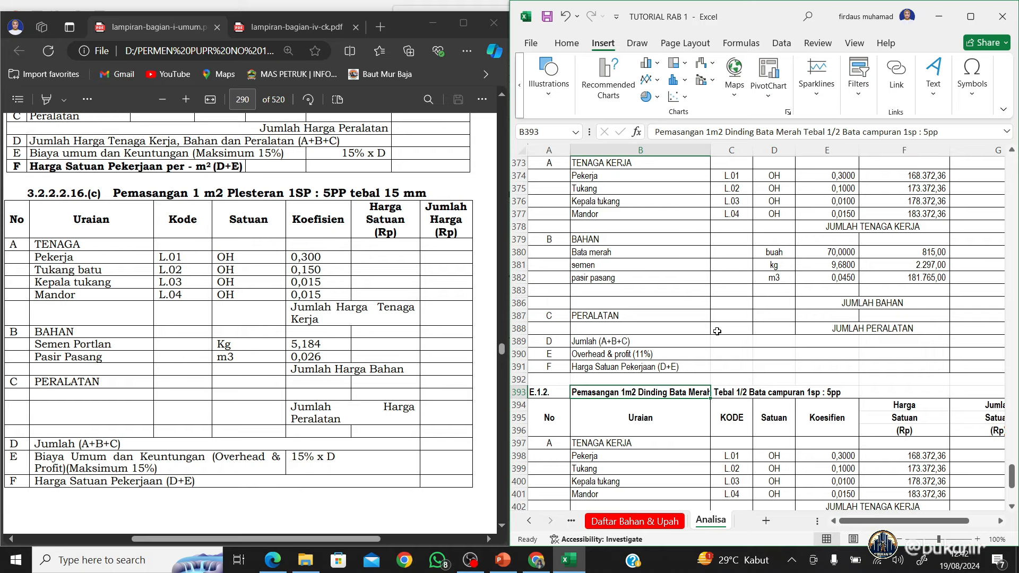
pyautogui.scroll(3, 713, 343)
pyautogui.scroll(-1, 712, 345)
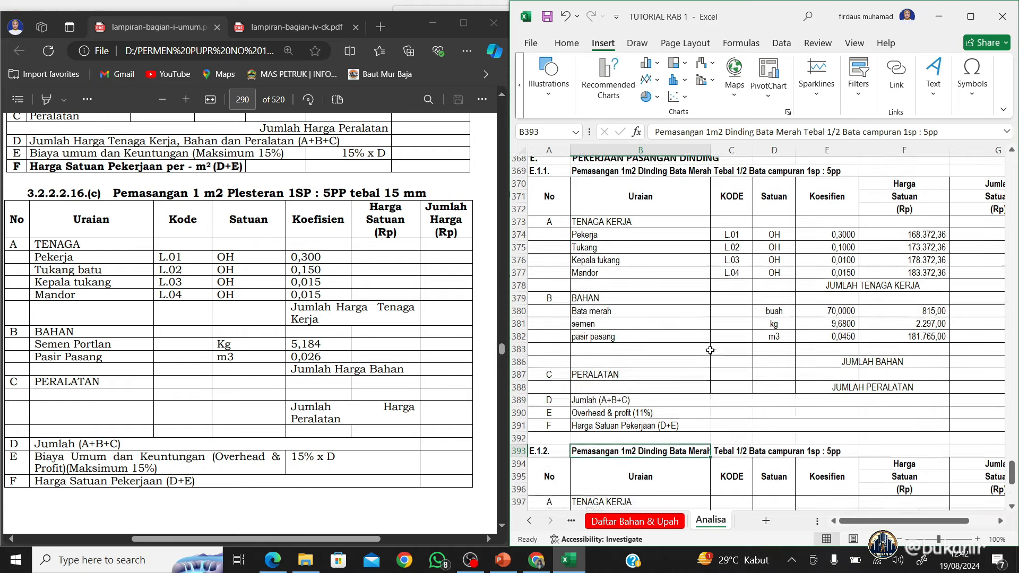
pyautogui.click(530, 522)
pyautogui.click(600, 522)
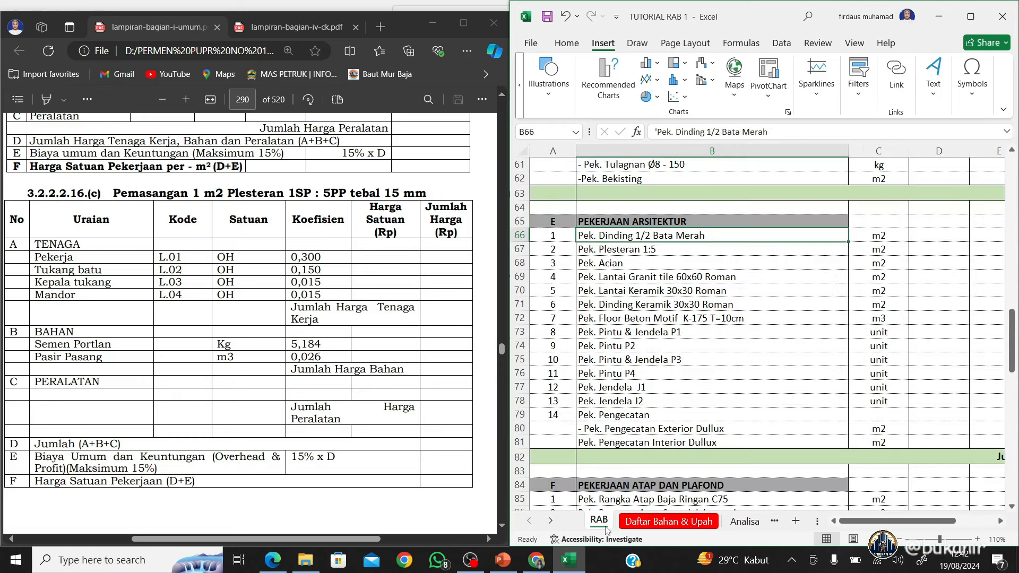
pyautogui.click(636, 249)
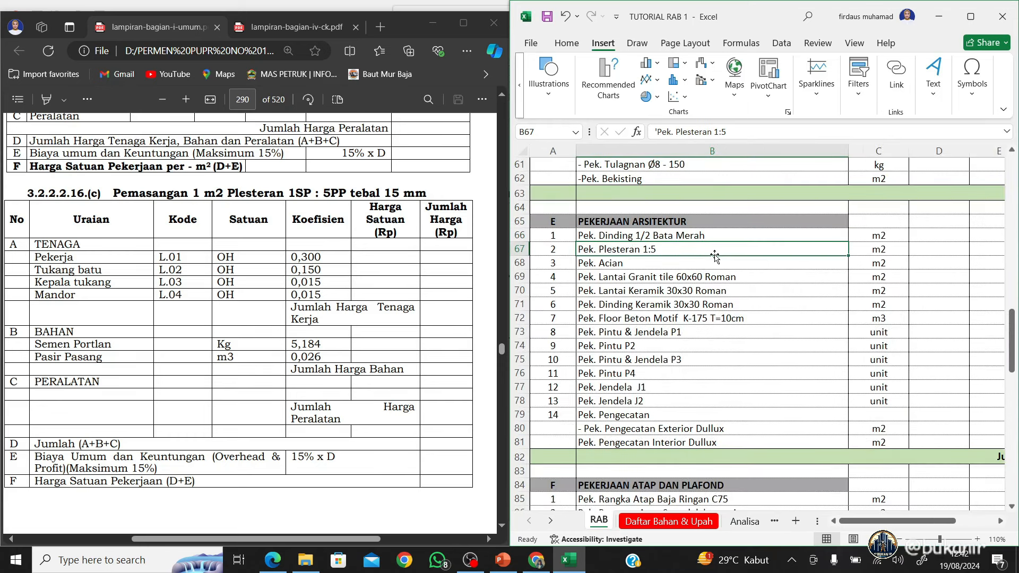
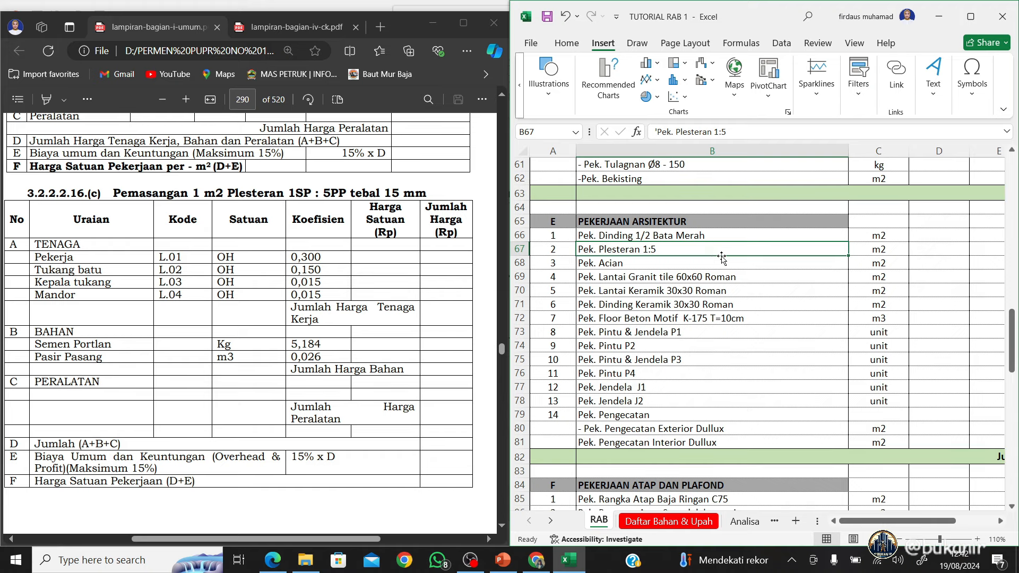
# Retitle the E.1.2. analysis in B393 of the Analisa sheet as "Pemasangan 1 m2 Plesteran 1sp : 5pp tebal 15mm"
pyautogui.click(745, 525)
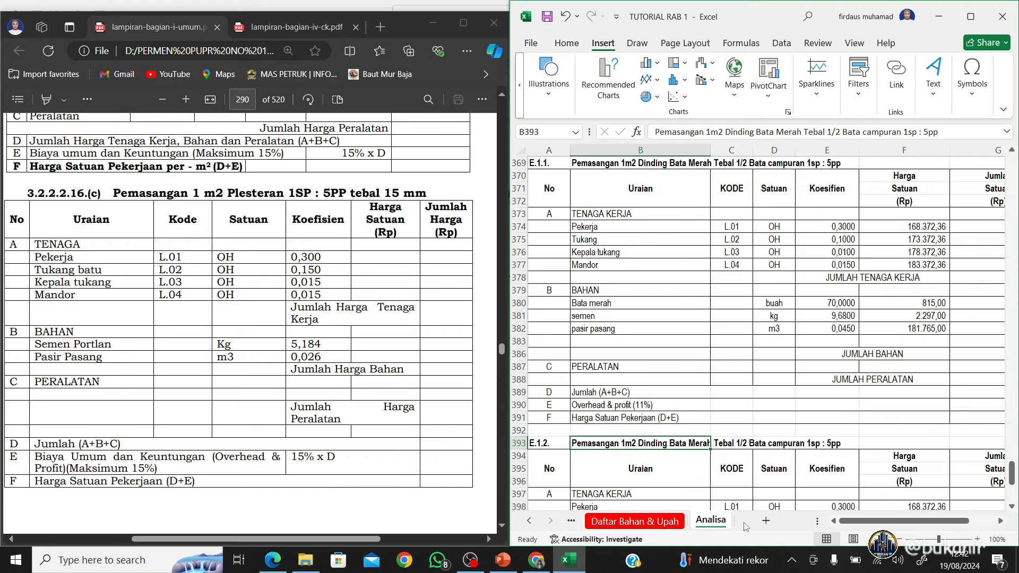
pyautogui.scroll(-2, 671, 401)
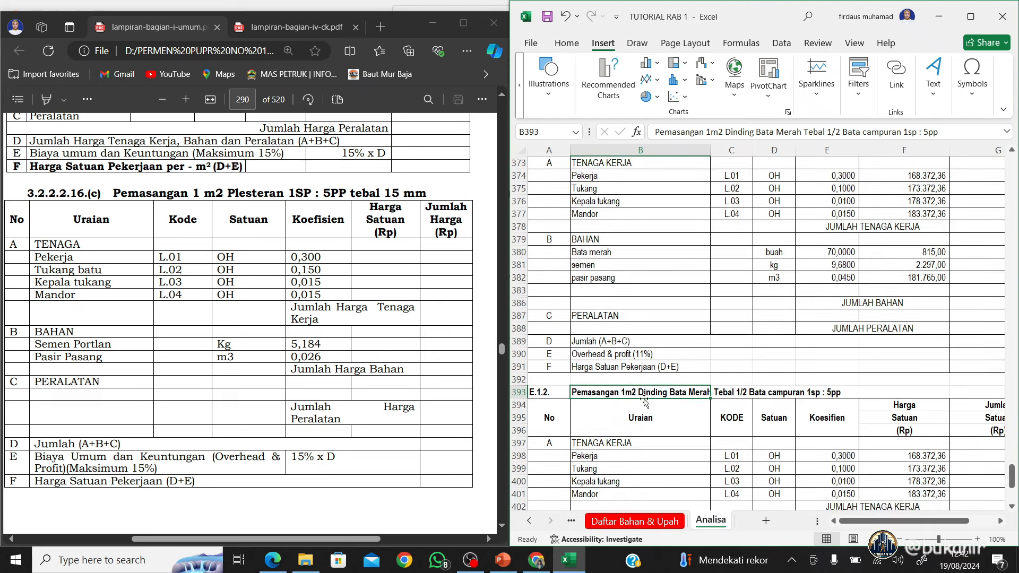
pyautogui.scroll(-1, 340, 281)
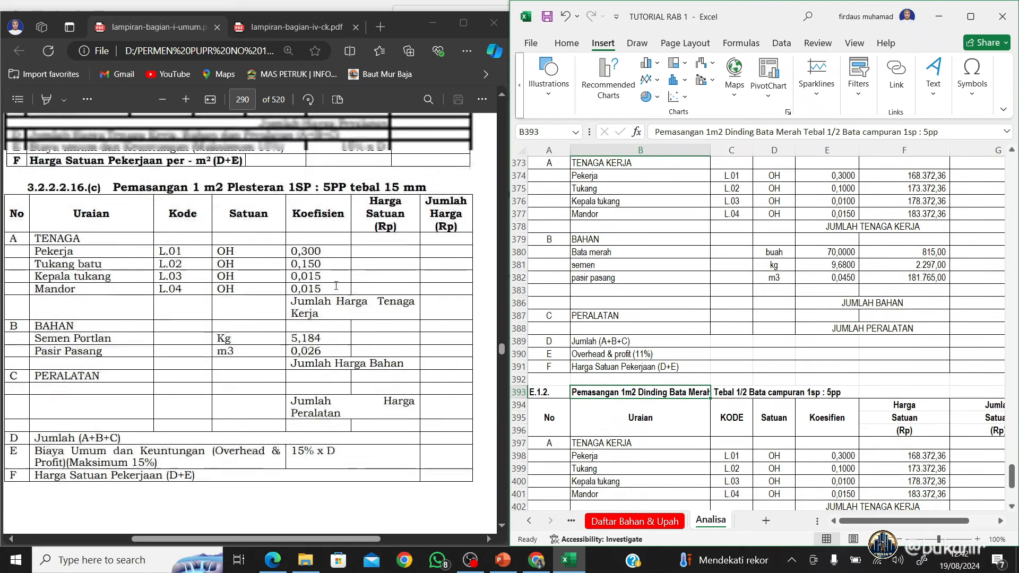
pyautogui.scroll(3, 336, 286)
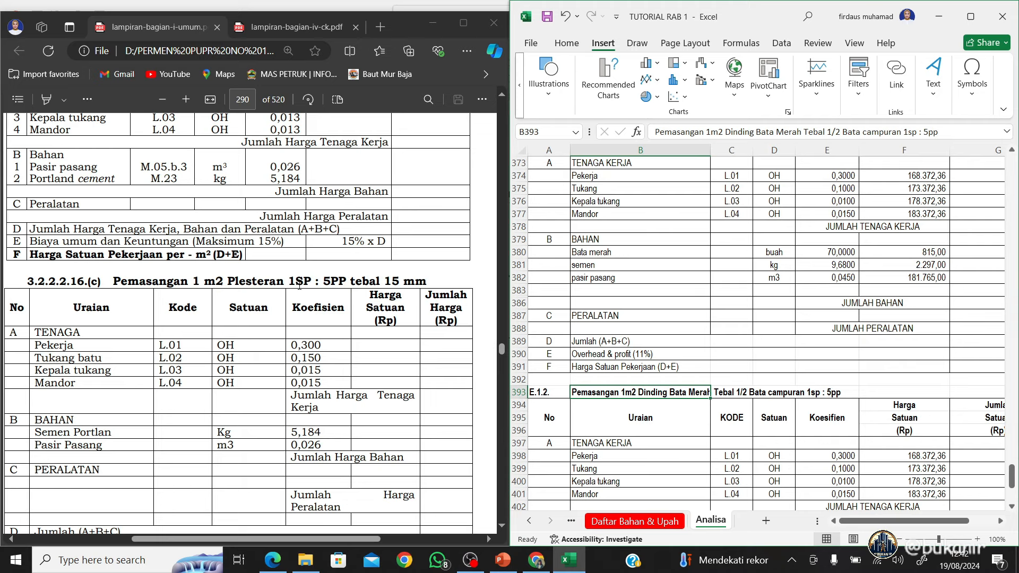
pyautogui.scroll(-3, 299, 286)
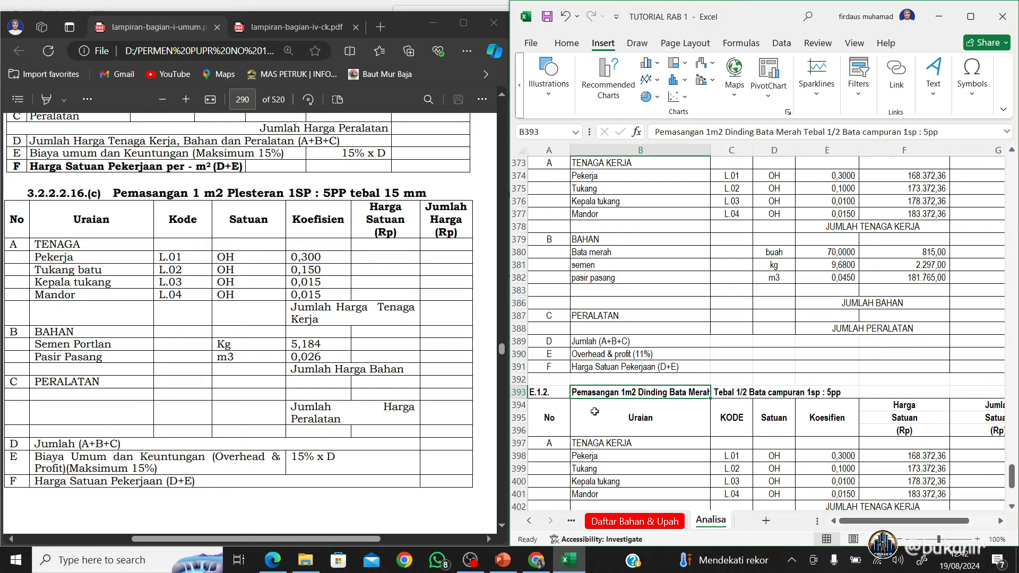
pyautogui.scroll(3, 594, 412)
pyautogui.scroll(-5, 601, 407)
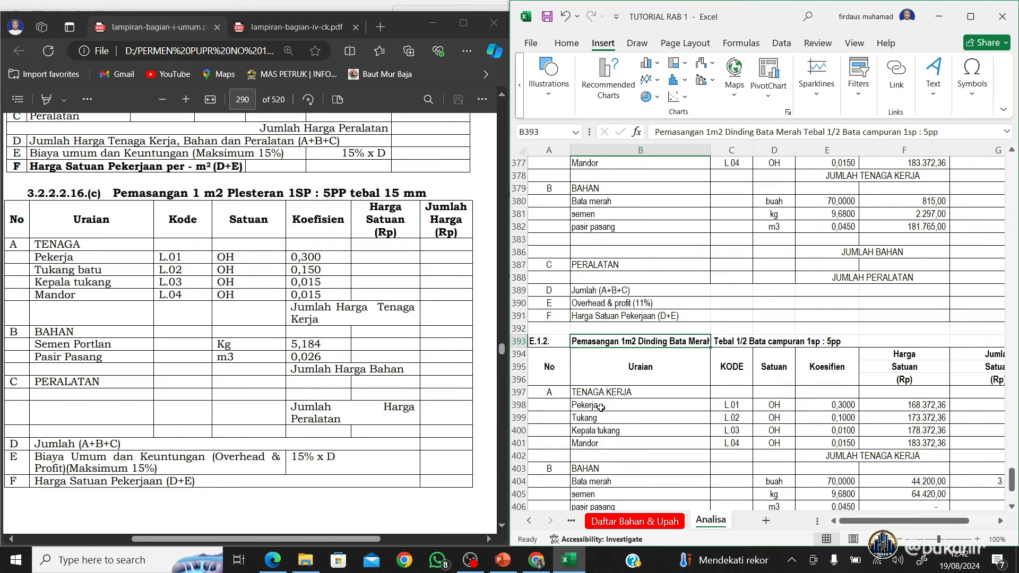
pyautogui.write('P')
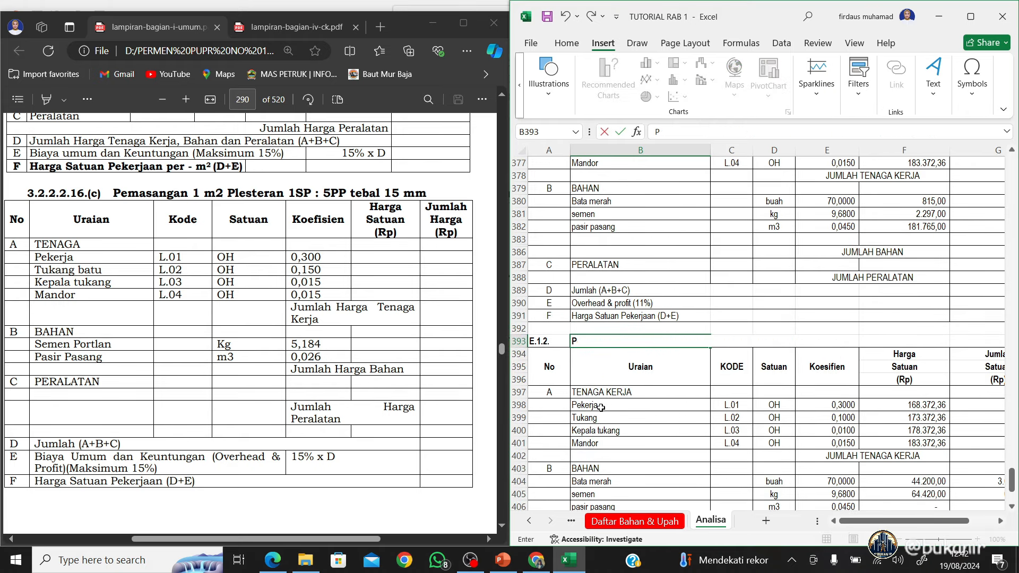
pyautogui.write('emasangan 1 m2')
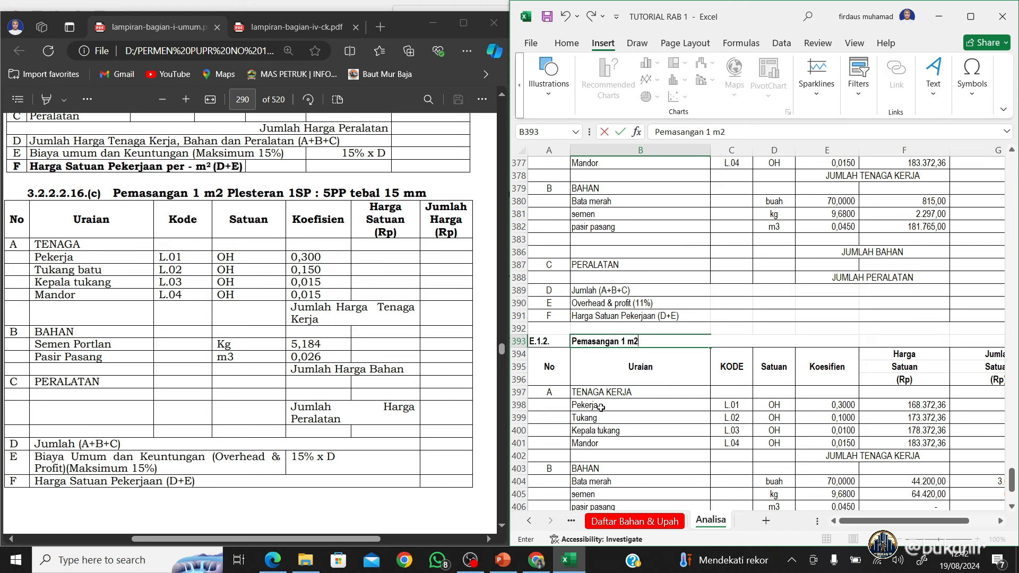
pyautogui.write(' Ples')
pyautogui.write('teran 1sp : 5pp')
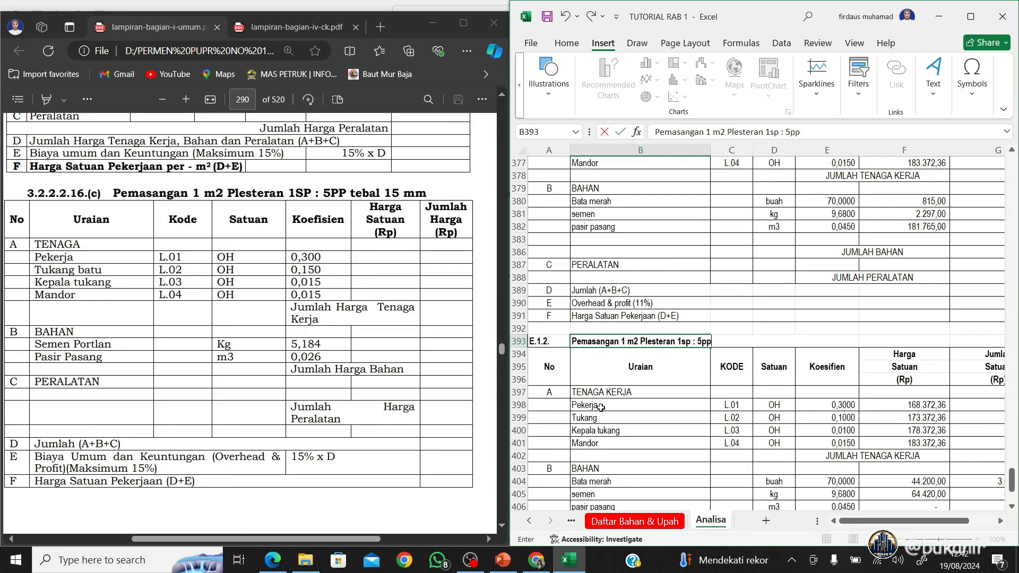
pyautogui.write(' tebal 15mm')
pyautogui.press('Return')
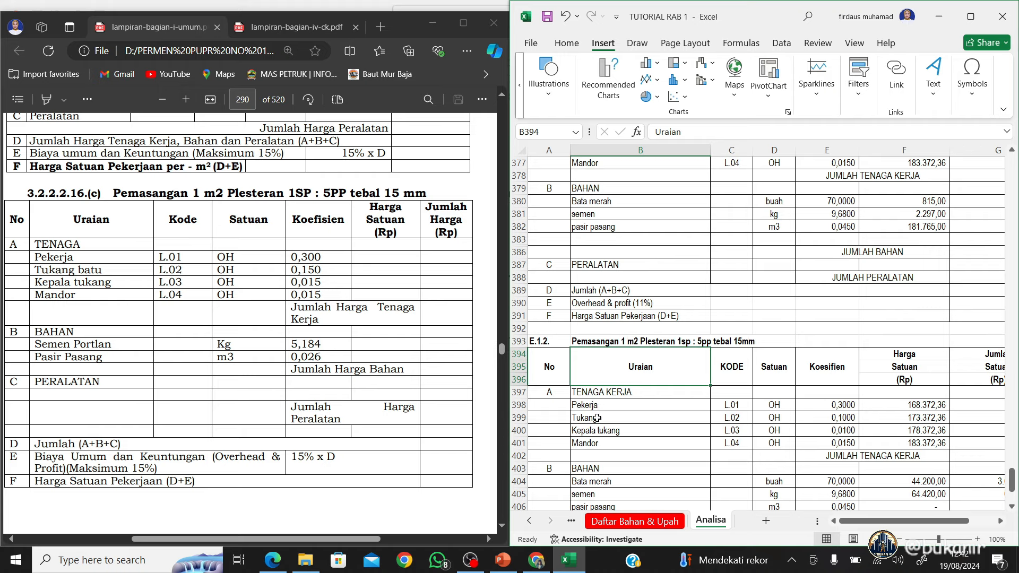
# Set the E.1.2. labour coefficients to 0,15 for Tukang, 0,015 for Kepala tukang and 0,0150 for Mandor
pyautogui.scroll(-2, 601, 407)
pyautogui.click(833, 354)
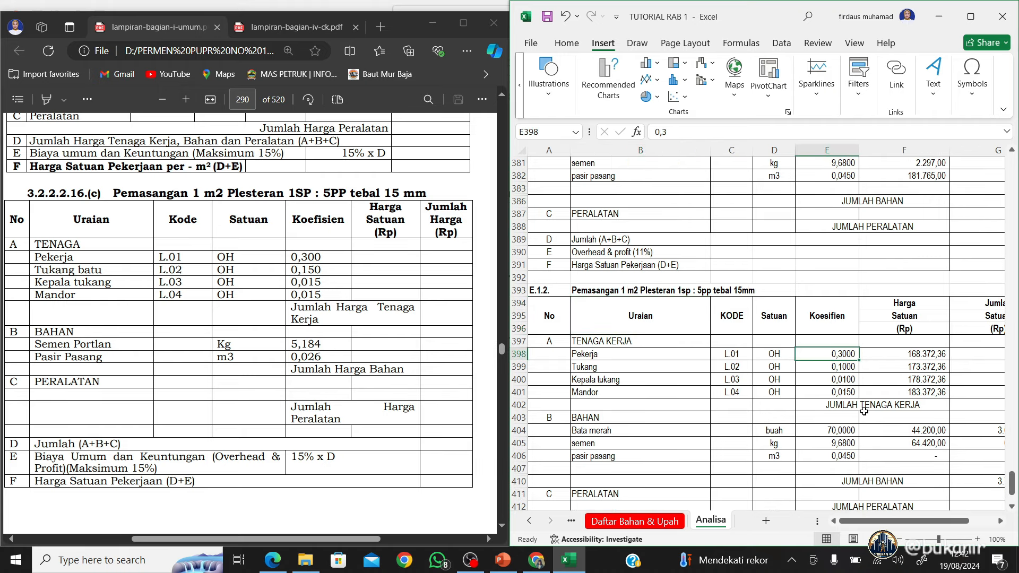
pyautogui.press('Down')
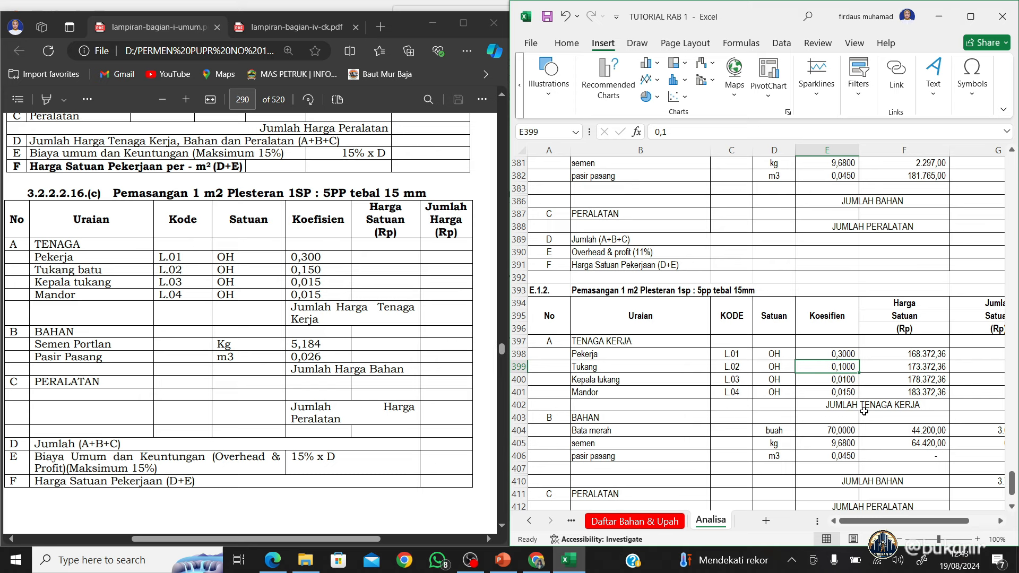
pyautogui.write('0,15')
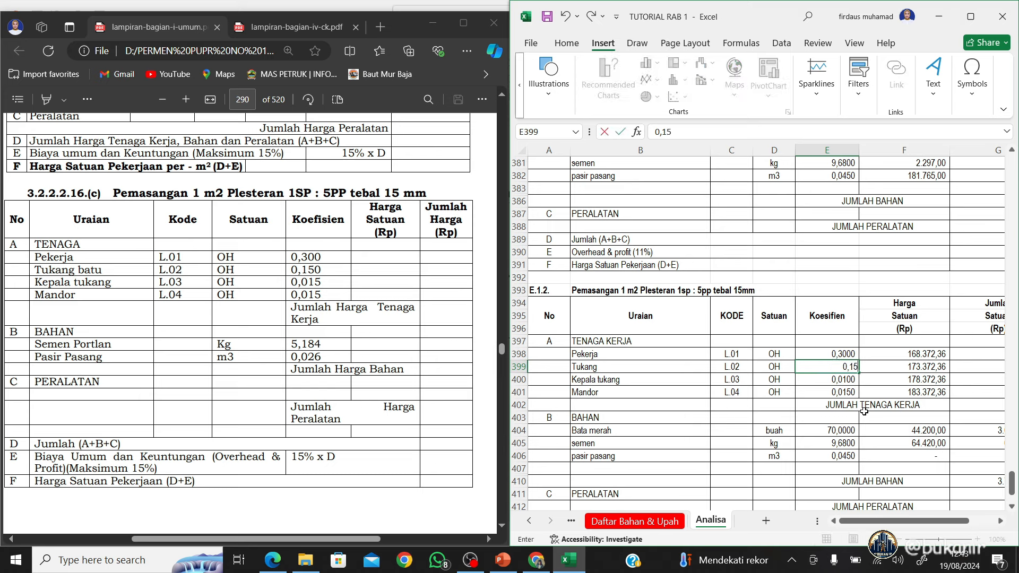
pyautogui.press('Return')
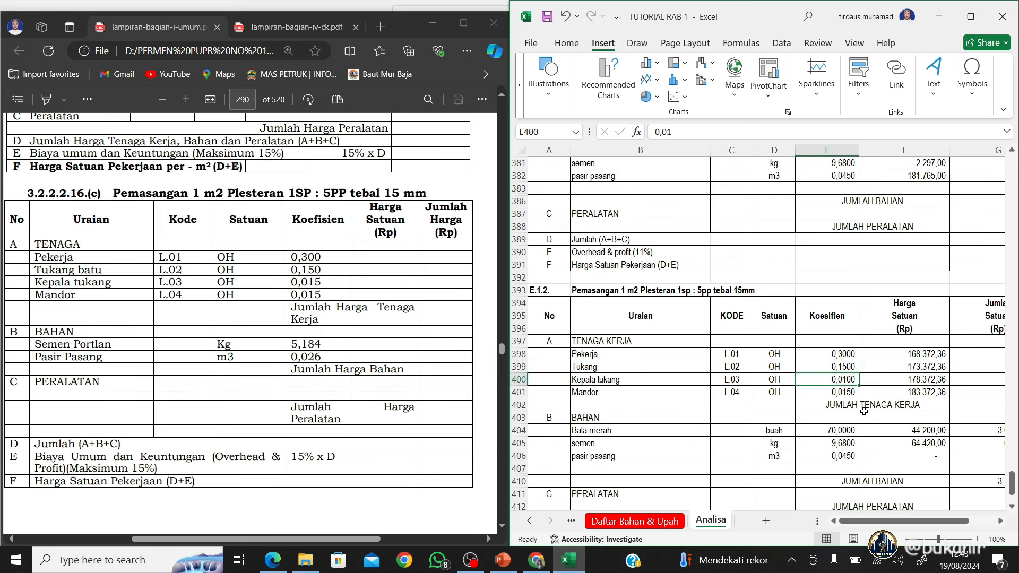
pyautogui.write('0,015')
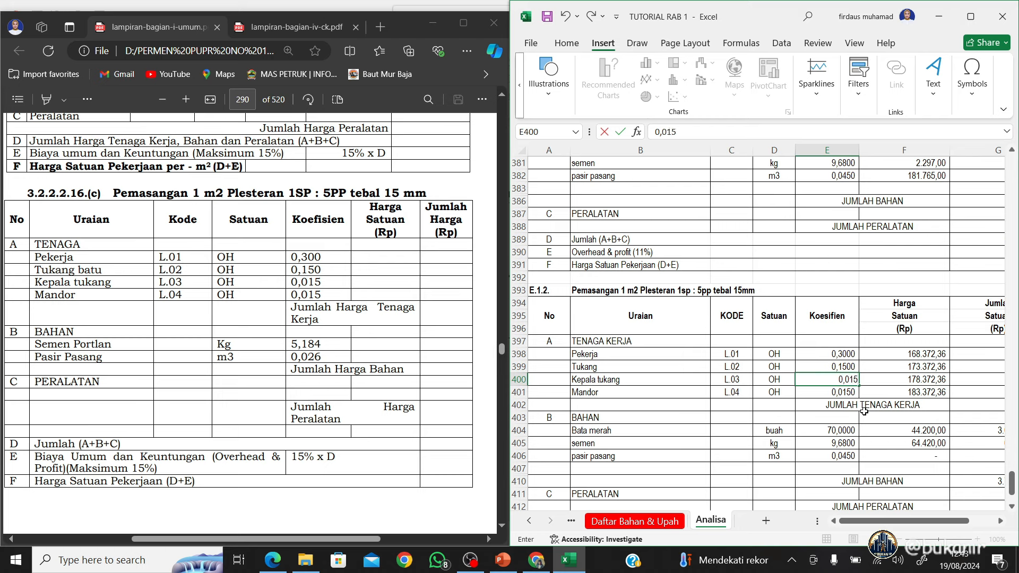
pyautogui.press('Return')
pyautogui.write('0,')
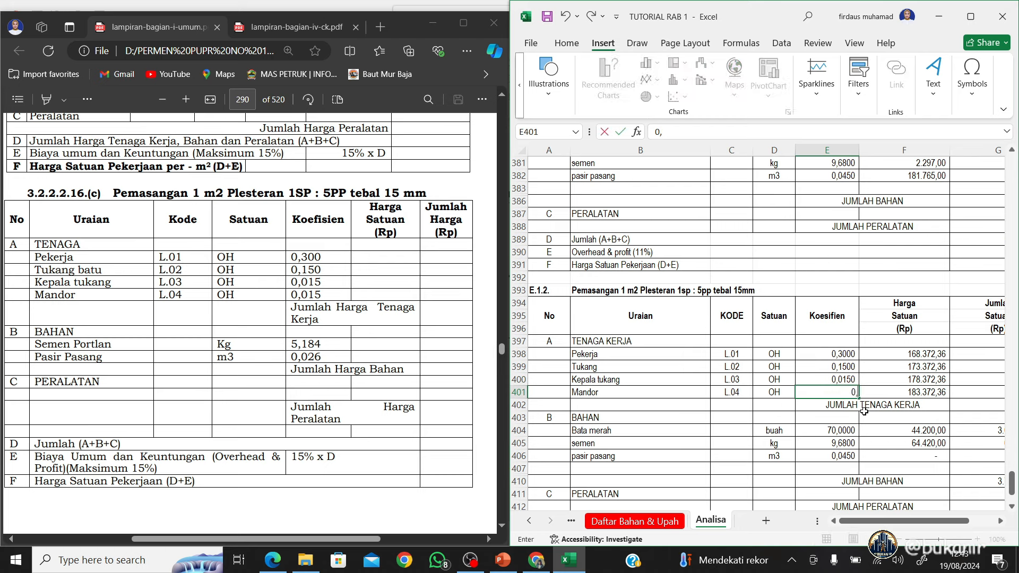
pyautogui.write('0150')
pyautogui.press('Return')
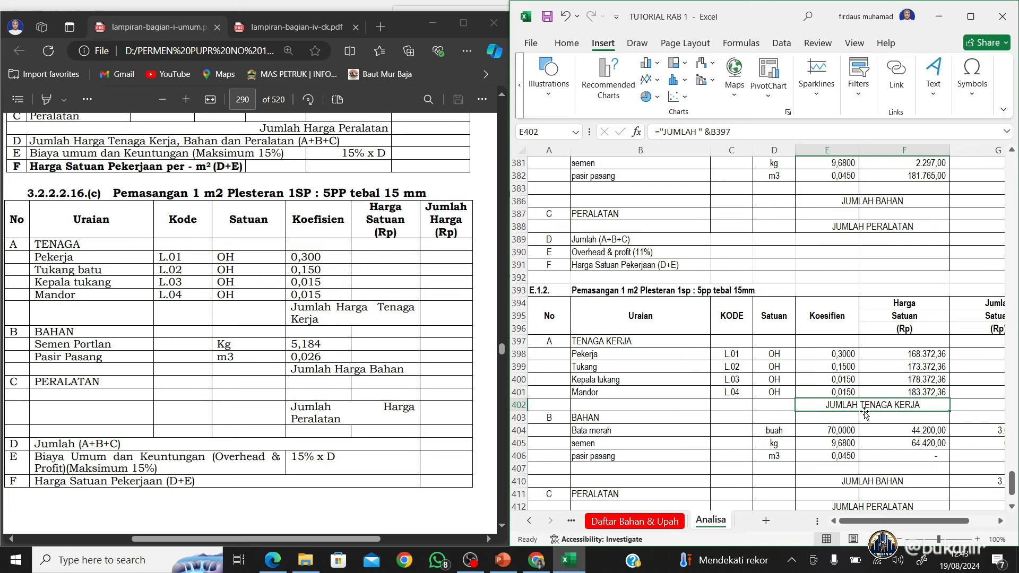
# Clear the Bata merah entries in B404:F404 from the E.1.2. materials
pyautogui.press('Return')
pyautogui.press('Return')
pyautogui.press('Left')
pyautogui.press('Left')
pyautogui.press('Left')
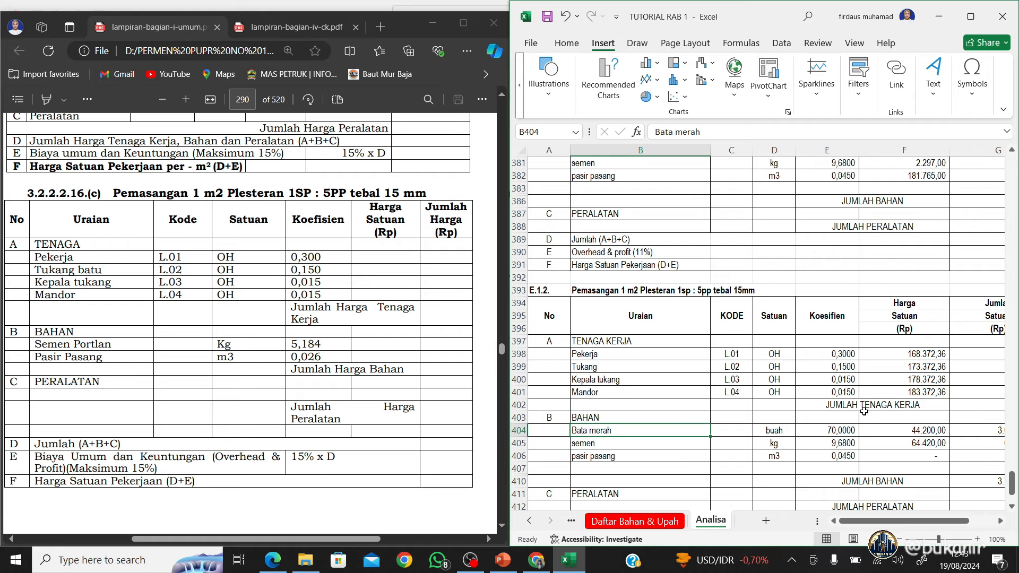
pyautogui.hotkey('shift', 'Right')
pyautogui.hotkey('shift', 'Right')
pyautogui.hotkey('shift', 'Right')
pyautogui.hotkey('shift', 'Right')
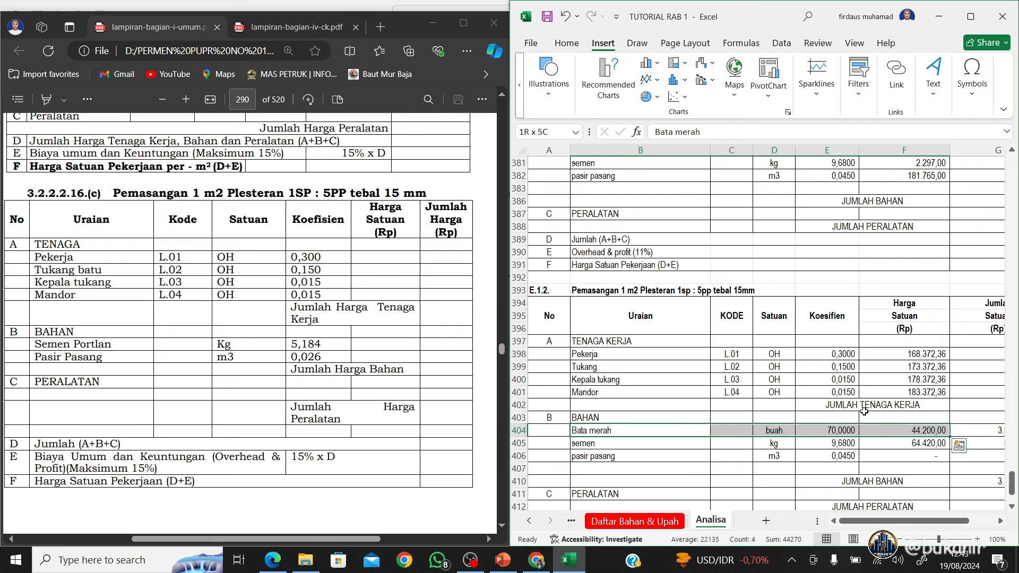
pyautogui.press('Delete')
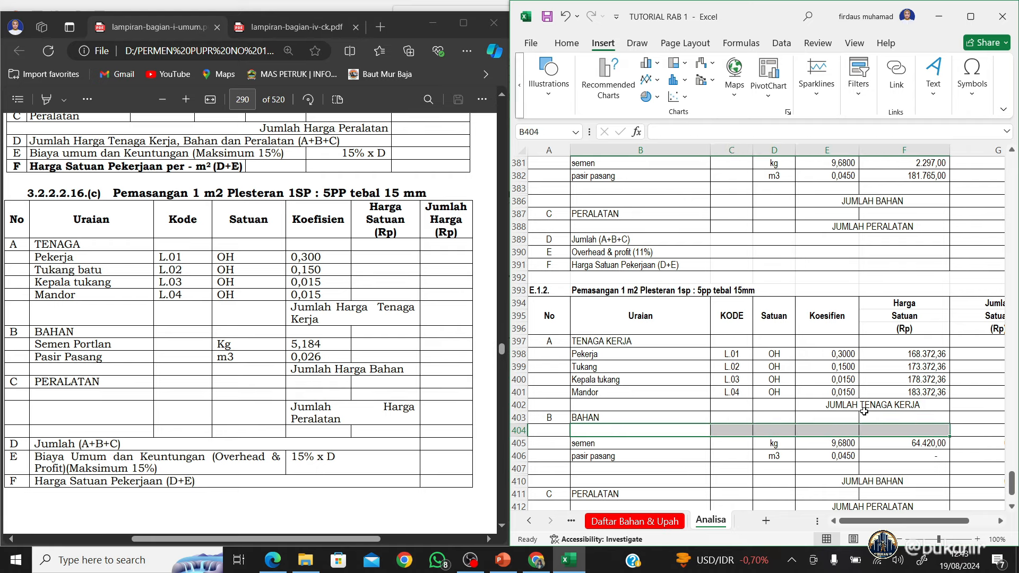
# Hide the emptied row 404 in the E.1.2. materials block
pyautogui.scroll(-1, 864, 412)
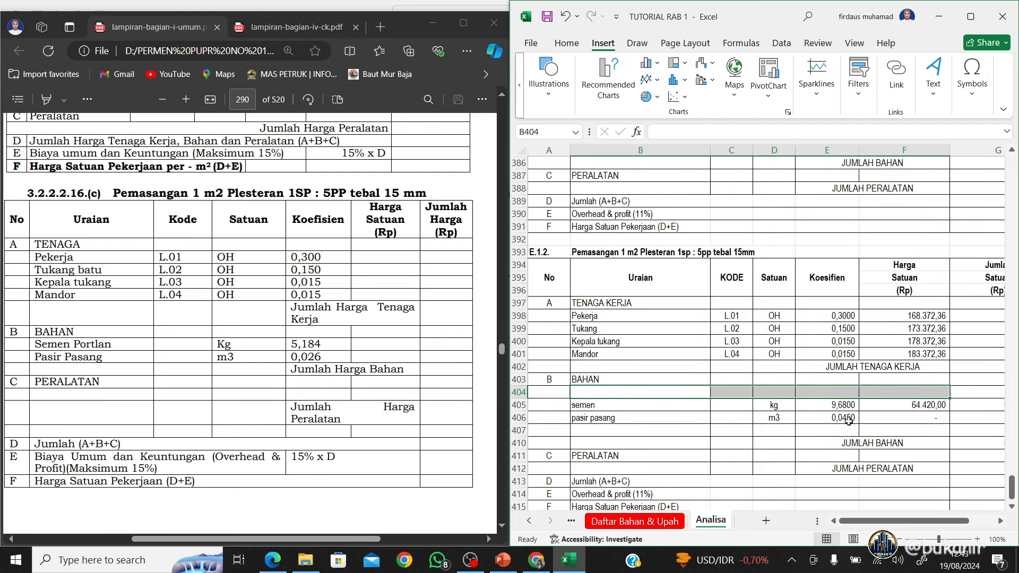
pyautogui.click(511, 394)
pyautogui.rightClick(513, 393)
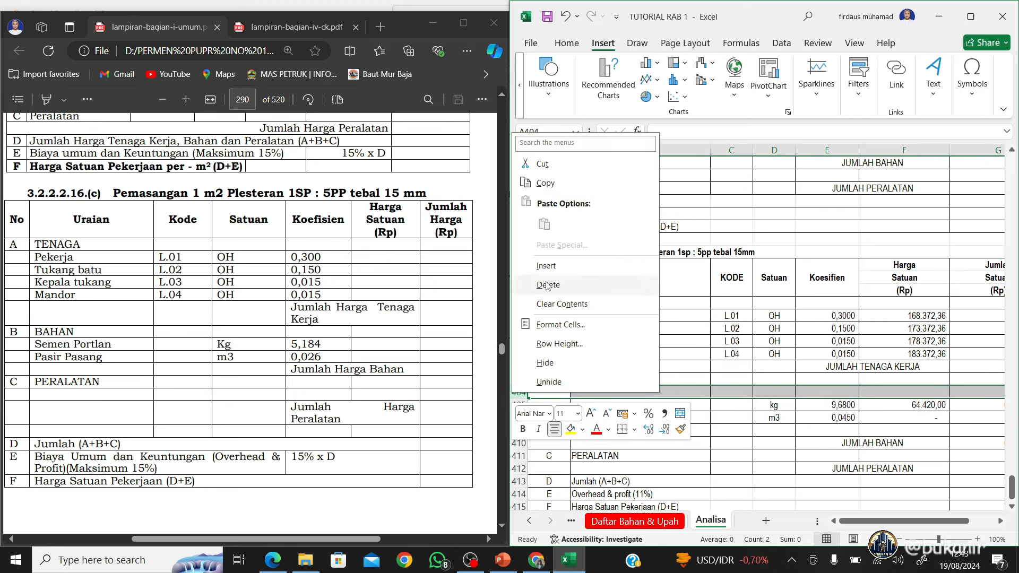
pyautogui.click(578, 364)
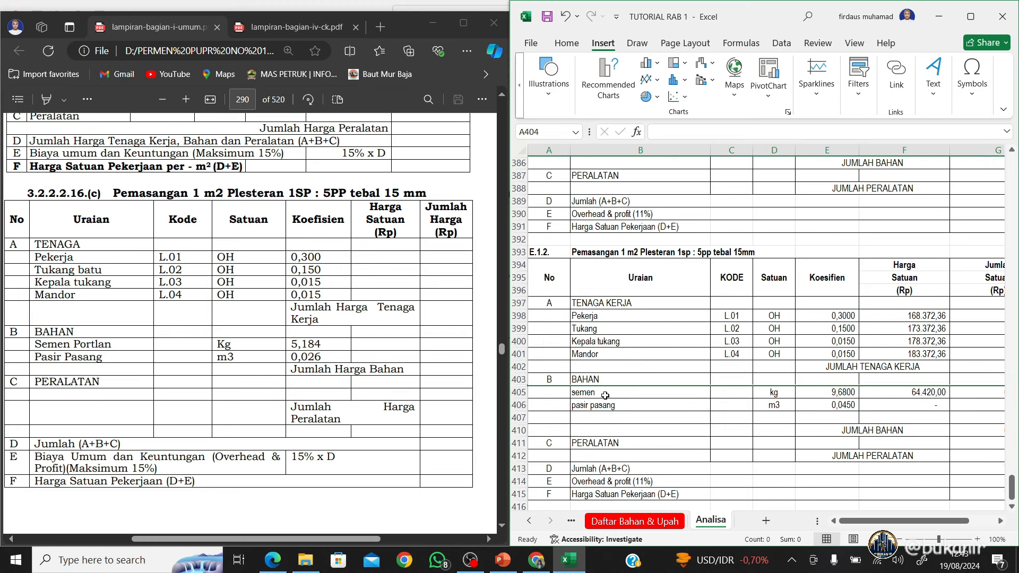
# Set the E.1.2. material coefficients to 5,184 for semen and 0,026 for pasir pasang
pyautogui.click(605, 397)
pyautogui.press('Right')
pyautogui.press('Right')
pyautogui.press('Right')
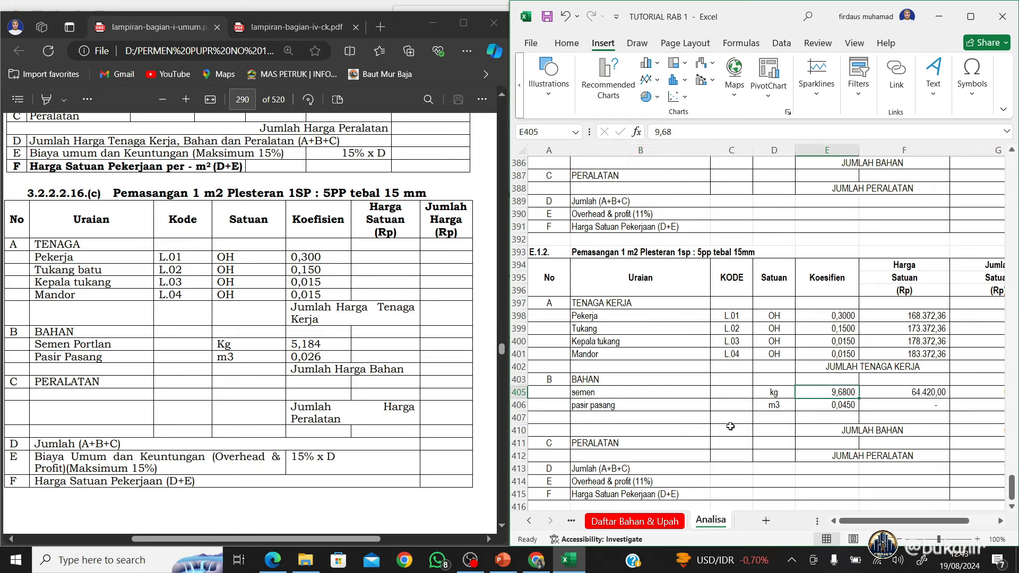
pyautogui.write('5')
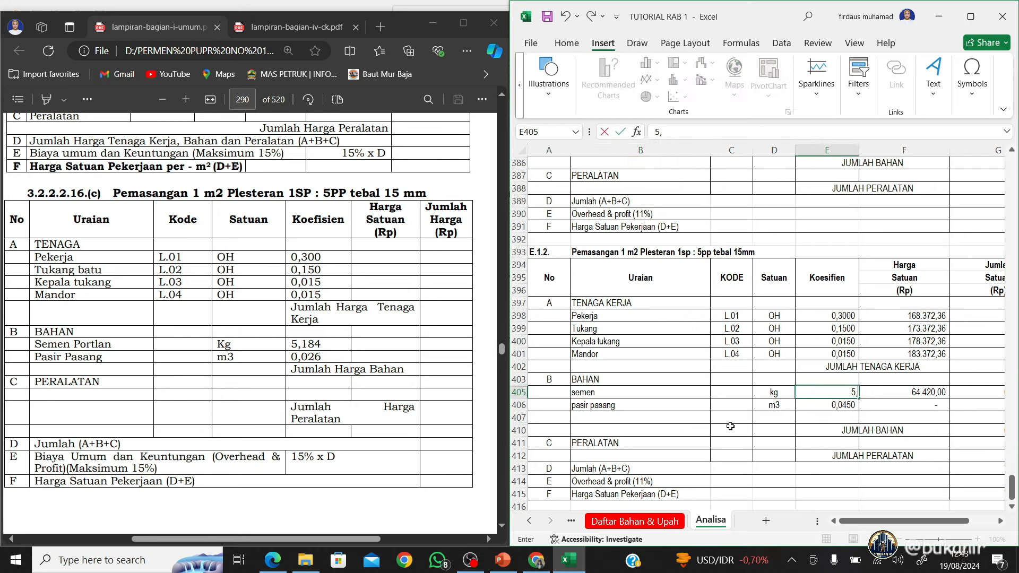
pyautogui.write(',184')
pyautogui.press('Return')
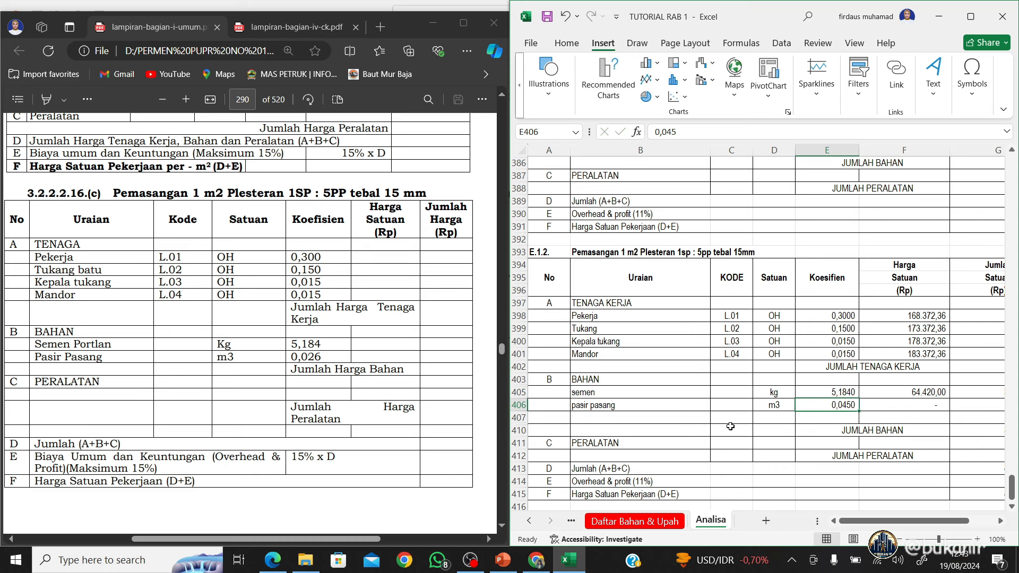
pyautogui.write('0,')
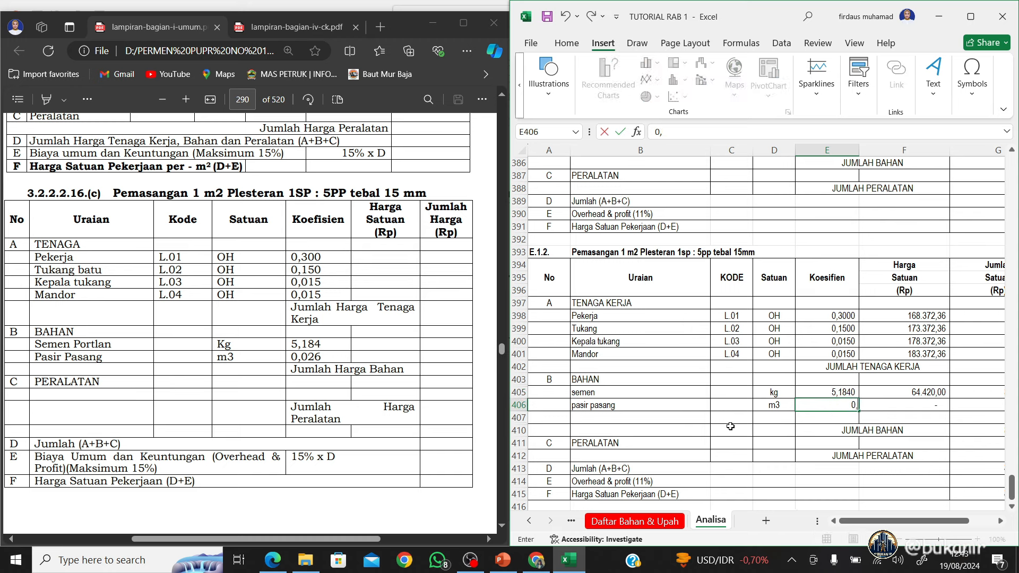
pyautogui.write('026')
pyautogui.press('Return')
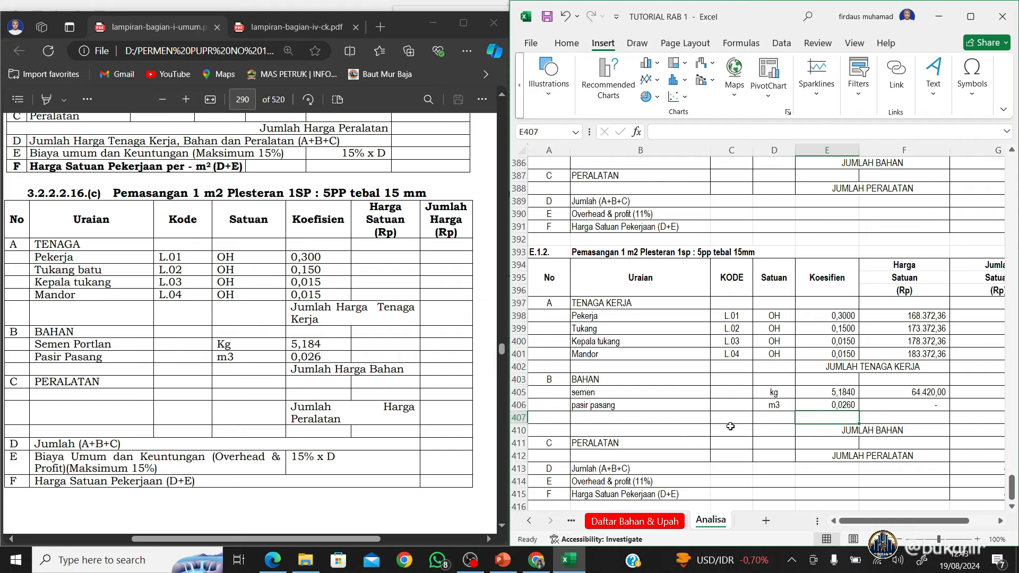
# Link the semen unit price in F405 to the Semen portland price in F43 of the Daftar Bahan & Upah sheet
pyautogui.scroll(3, 730, 426)
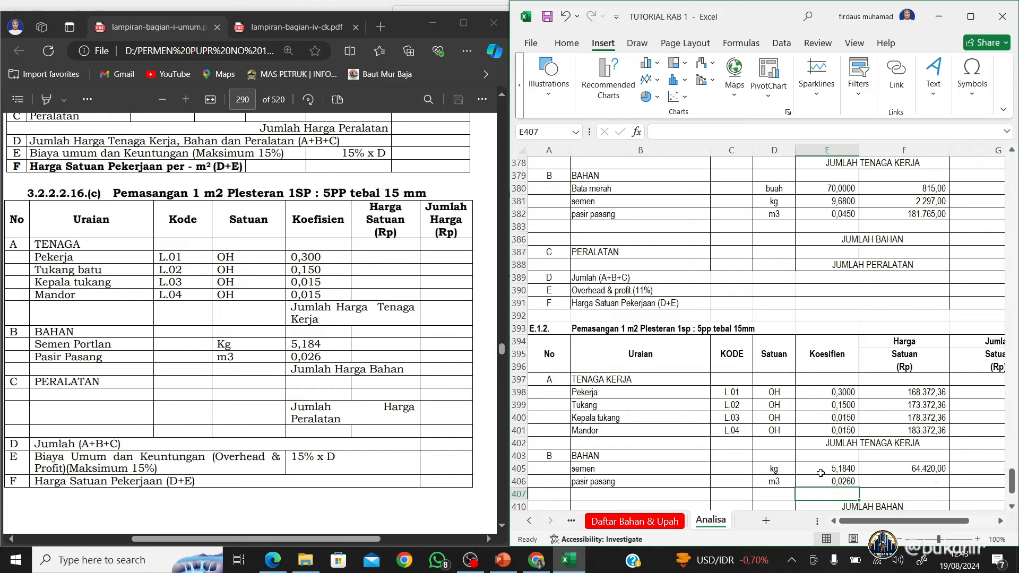
pyautogui.scroll(-2, 821, 473)
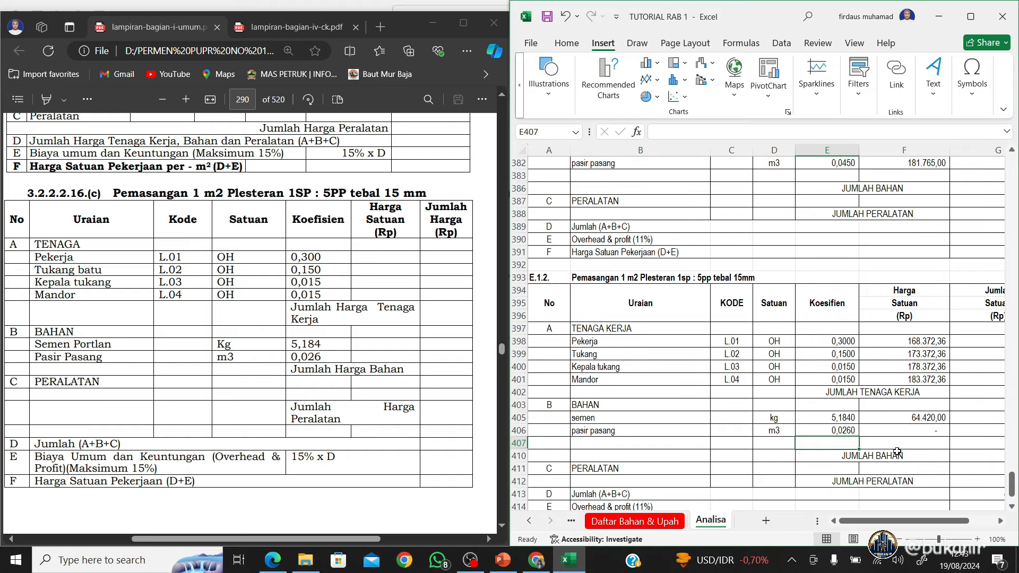
pyautogui.click(908, 418)
pyautogui.write('=')
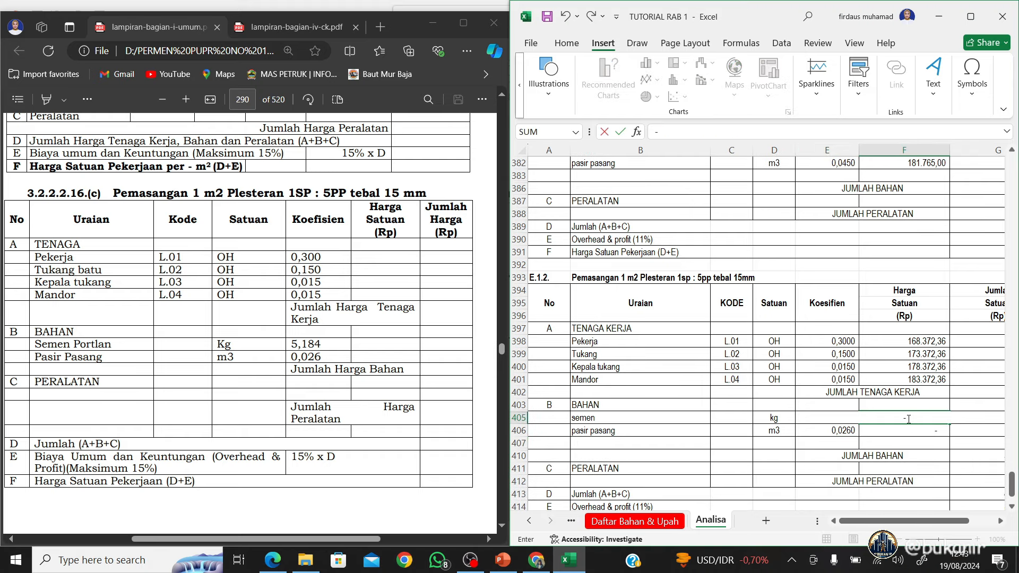
pyautogui.press('BackSpace')
pyautogui.write('=')
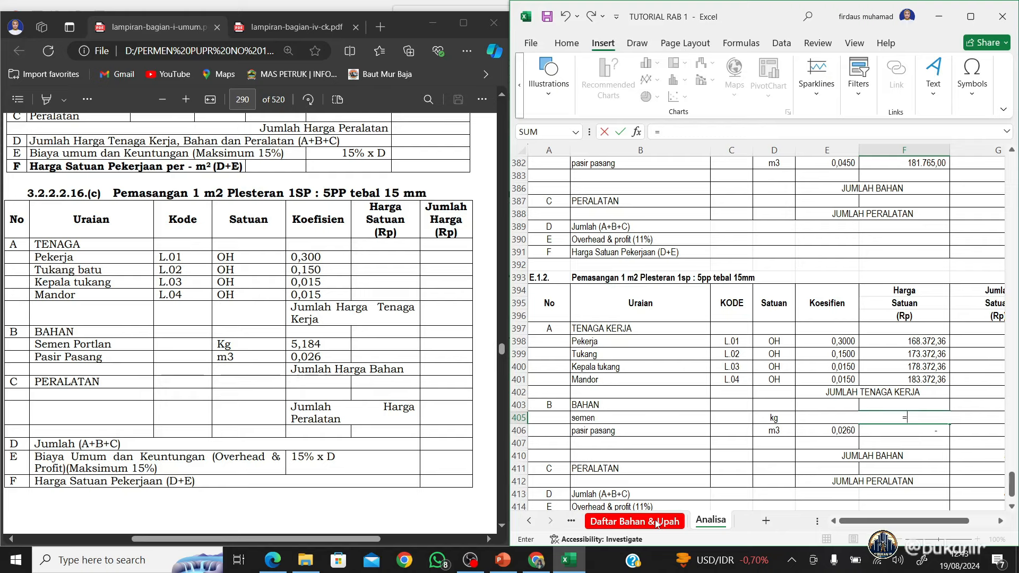
pyautogui.click(658, 523)
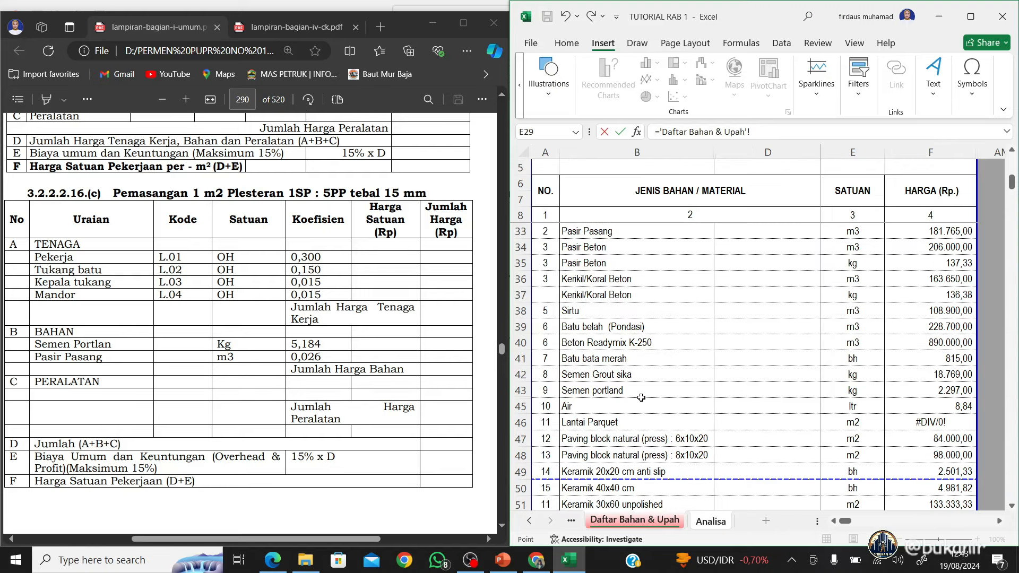
pyautogui.scroll(-1, 641, 387)
pyautogui.click(642, 391)
pyautogui.press('Right')
pyautogui.press('Right')
pyautogui.press('Right')
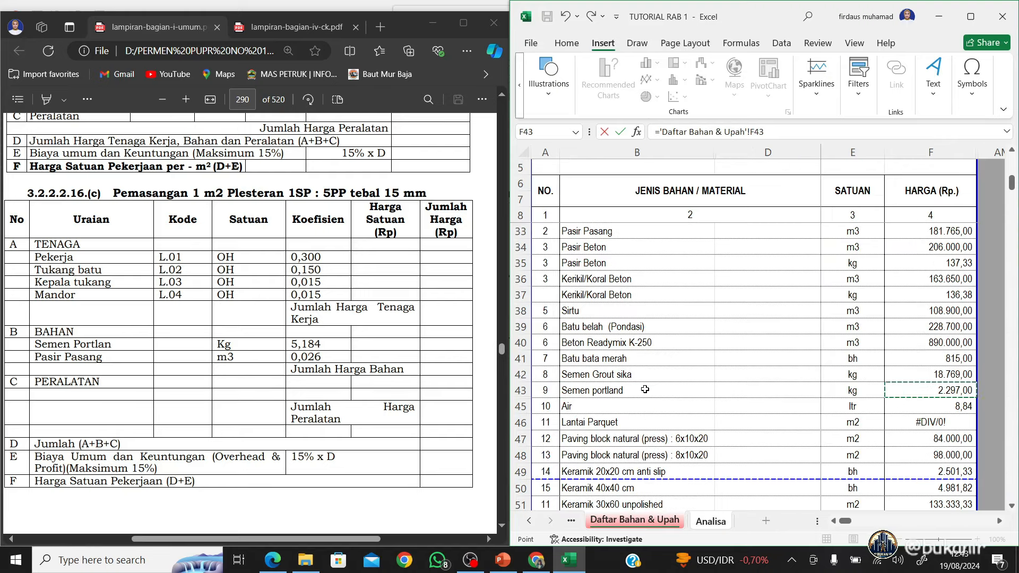
pyautogui.press('Return')
# Link the pasir pasang unit price in F406 to the Pasir Pasang m3 price in F33 of the Daftar Bahan & Upah sheet
pyautogui.write('=')
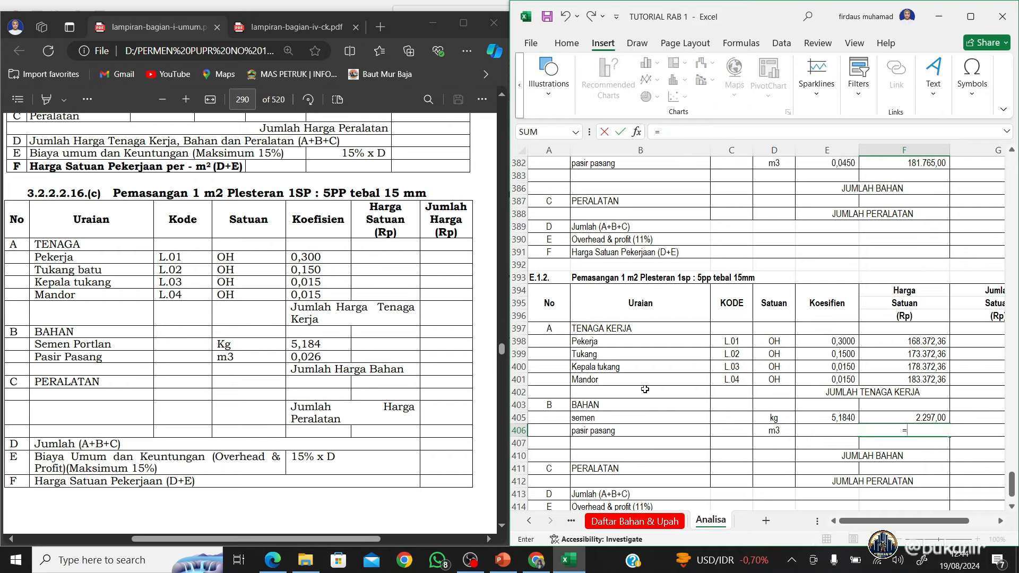
pyautogui.click(643, 525)
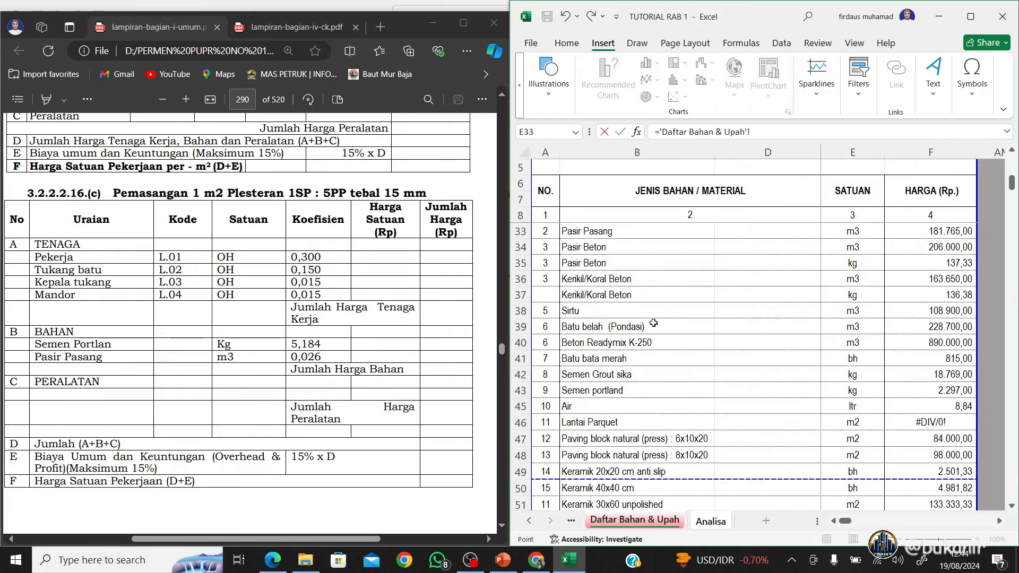
pyautogui.click(644, 232)
pyautogui.press('Right')
pyautogui.press('Right')
pyautogui.press('Right')
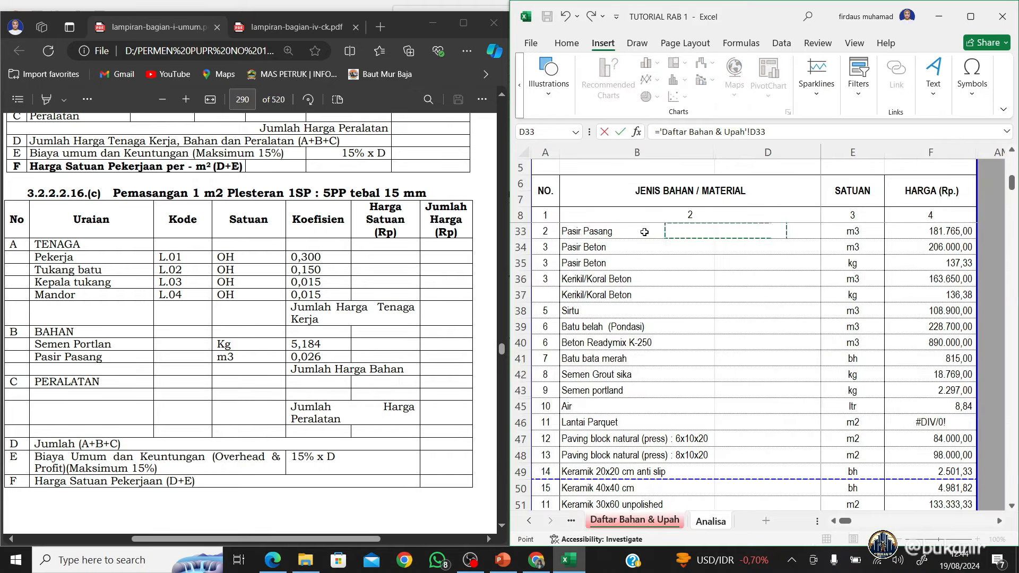
pyautogui.press('Return')
pyautogui.scroll(-2, 645, 232)
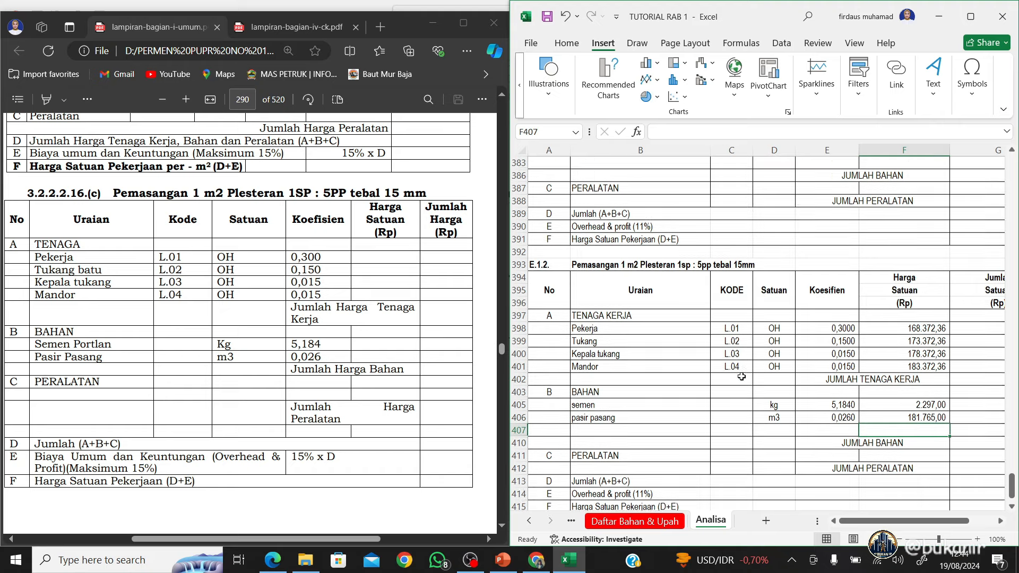
# Check the Pek. Acian item under PEKERJAAN ARSITEKTUR in the RAB sheet
pyautogui.moveTo(915, 522)
pyautogui.mouseDown()
pyautogui.moveTo(940, 533)
pyautogui.moveTo(911, 530)
pyautogui.mouseUp()
pyautogui.scroll(-2, 712, 384)
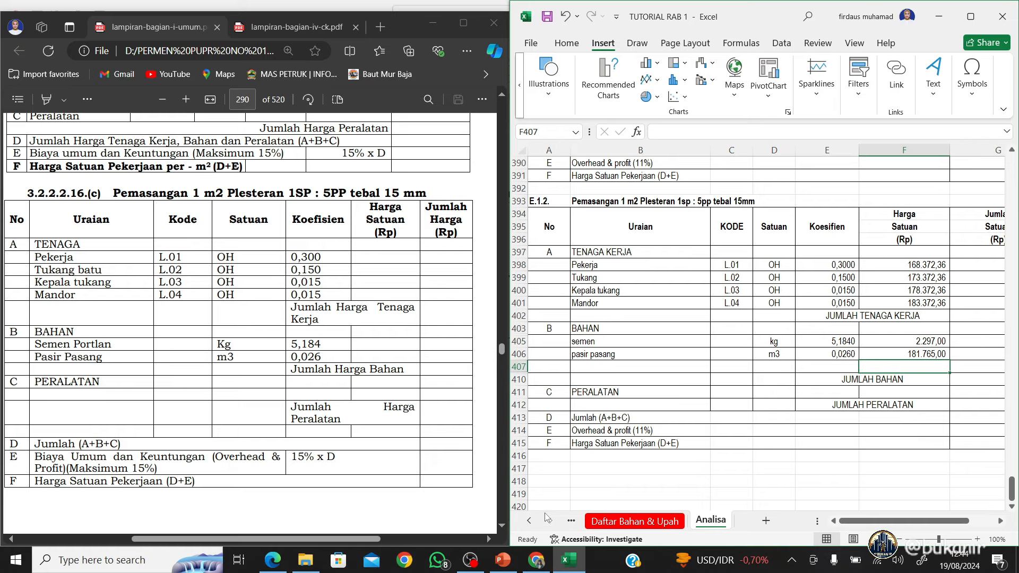
pyautogui.click(530, 522)
pyautogui.click(592, 522)
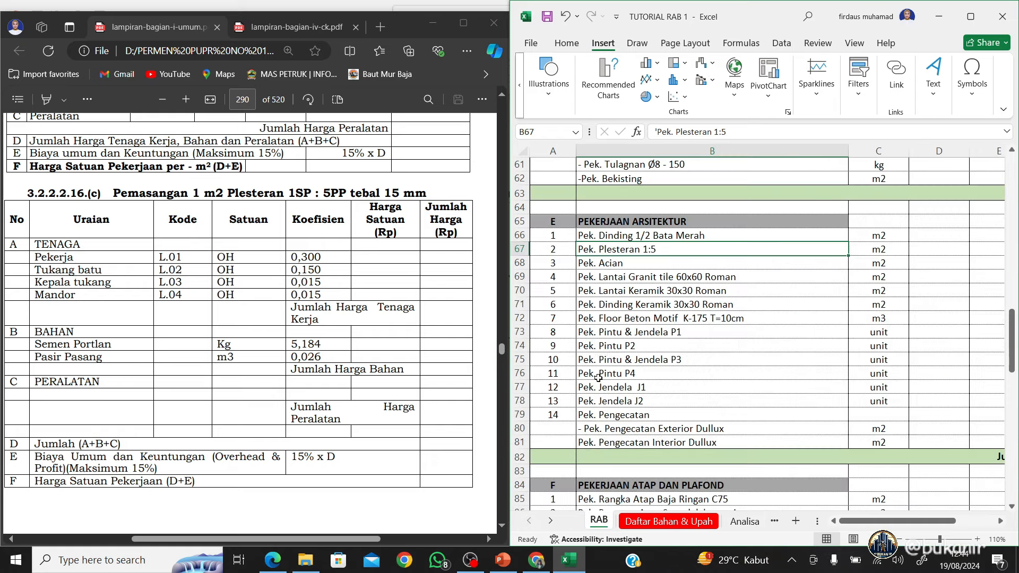
pyautogui.click(626, 274)
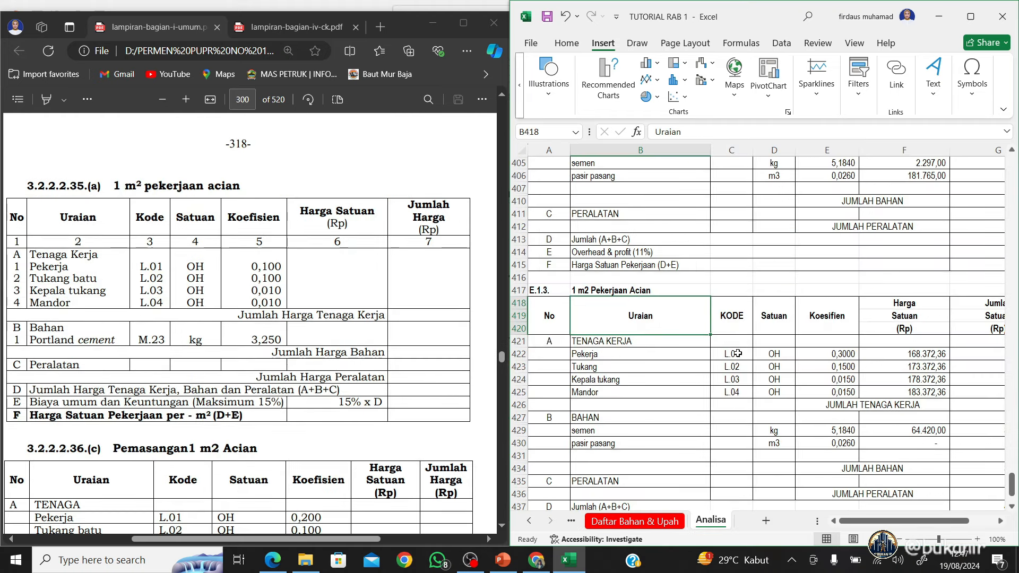
# Set the E.1.3. labour coefficients to 0,1 for Pekerja and Tukang, and 0,01 for Kepala tukang and Mandor
pyautogui.click(843, 354)
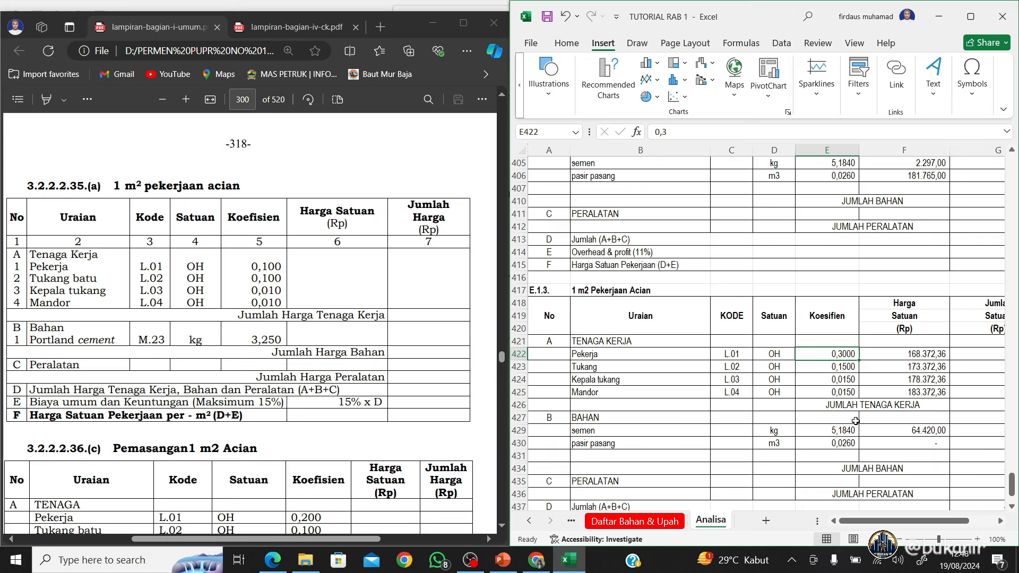
pyautogui.write('0,')
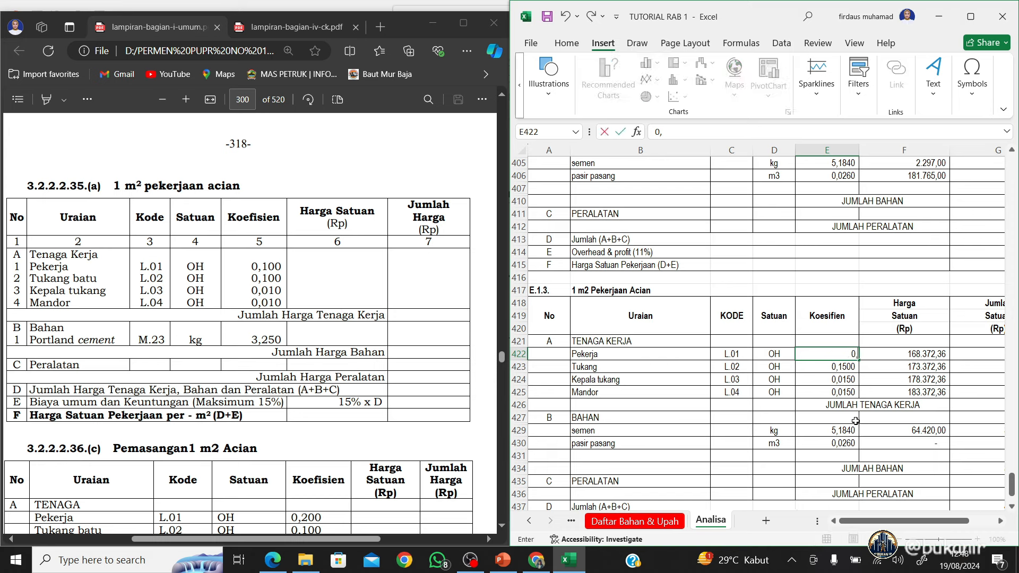
pyautogui.write('01')
pyautogui.press('Return')
pyautogui.write('0,1')
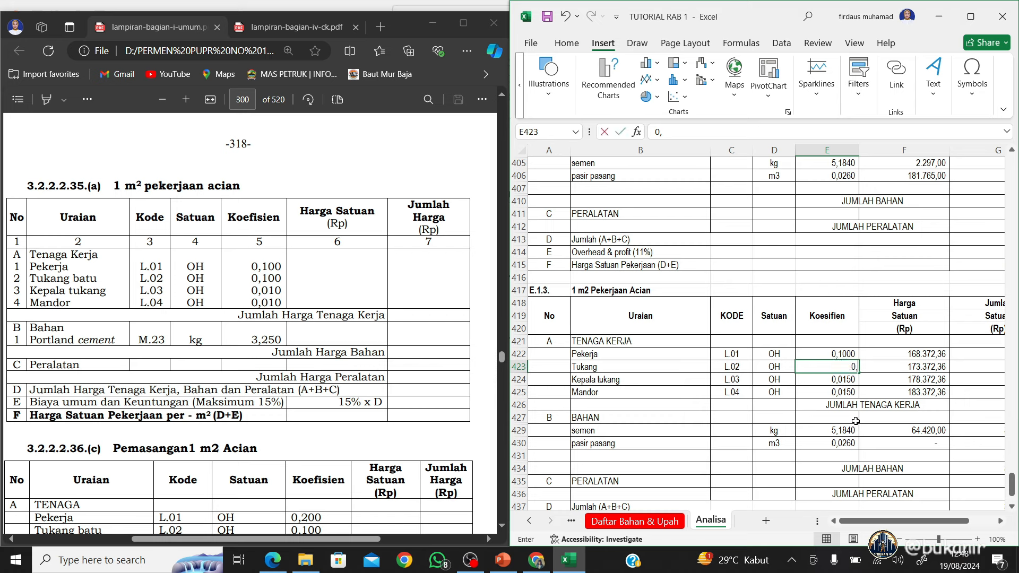
pyautogui.press('Return')
pyautogui.write('0,01')
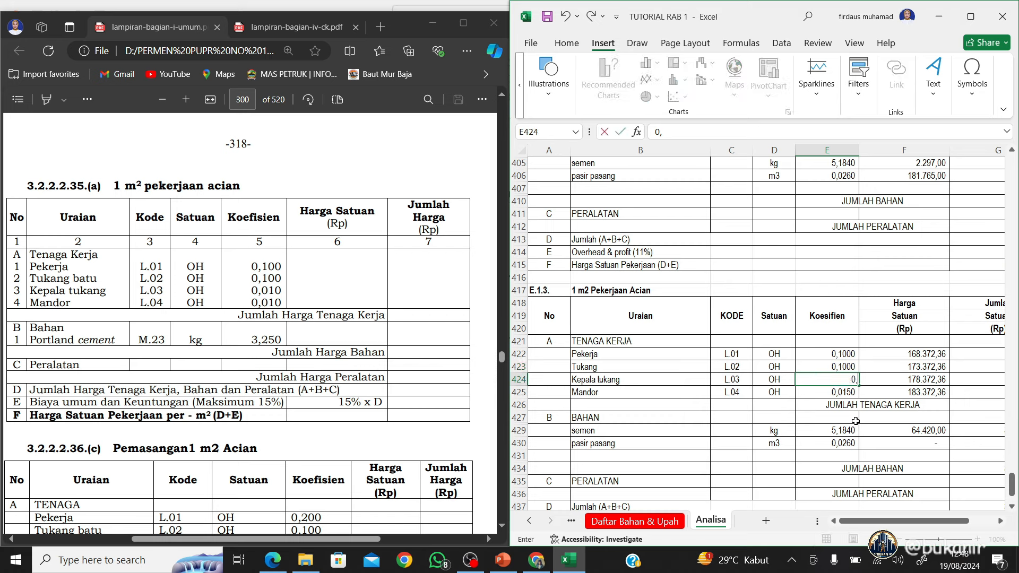
pyautogui.press('Return')
pyautogui.write('0,01')
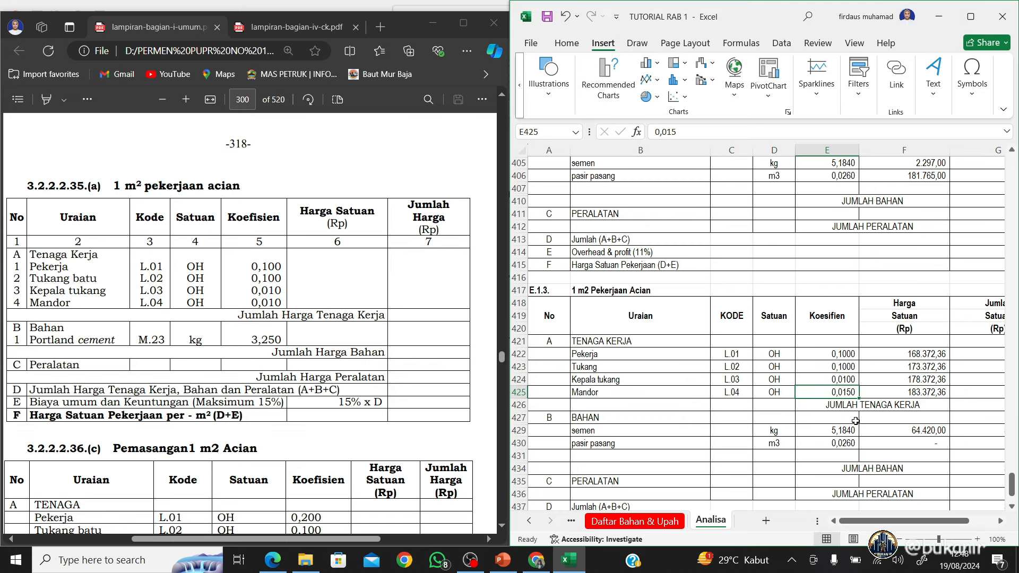
pyautogui.press('Return')
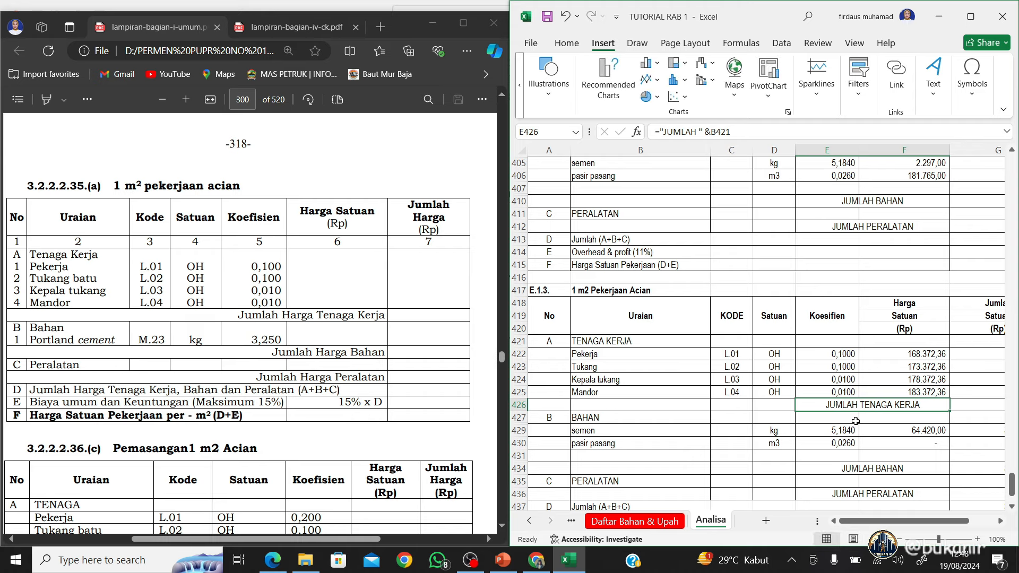
# Clear the pasir pasang name, unit and coefficient in B430:E430 of the E.1.3. materials
pyautogui.scroll(-3, 854, 418)
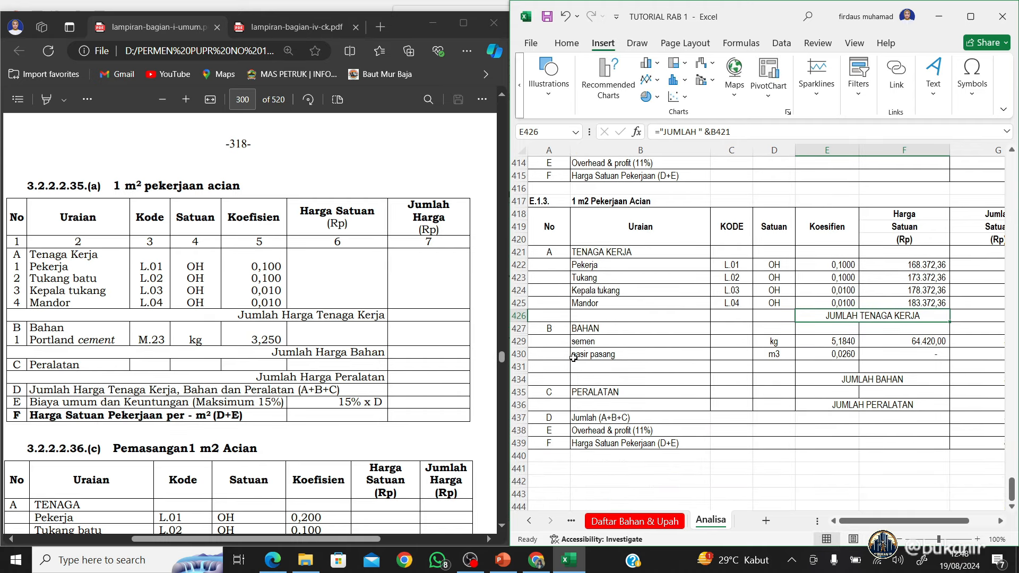
pyautogui.moveTo(578, 354); pyautogui.dragTo(825, 359)
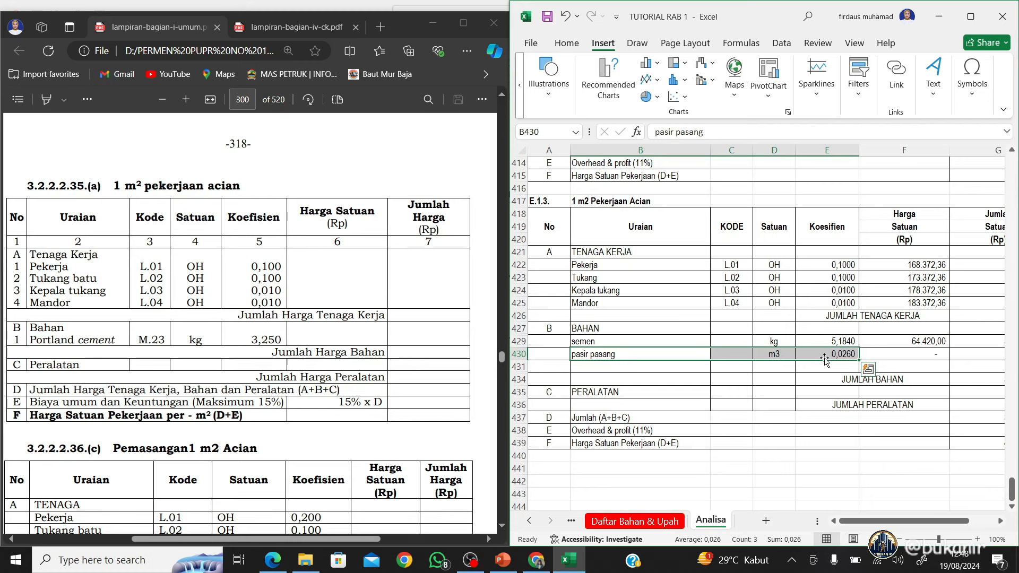
pyautogui.press('Delete')
# Set the semen coefficient in E429 of the E.1.3. materials to 3,250
pyautogui.press('Up')
pyautogui.press('Right')
pyautogui.press('Right')
pyautogui.press('Right')
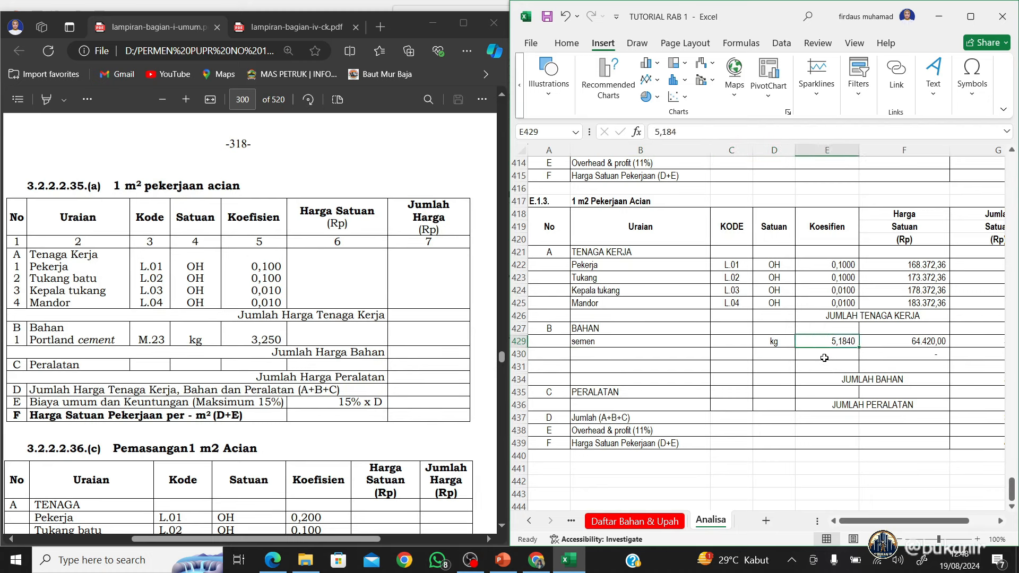
pyautogui.write('3,250')
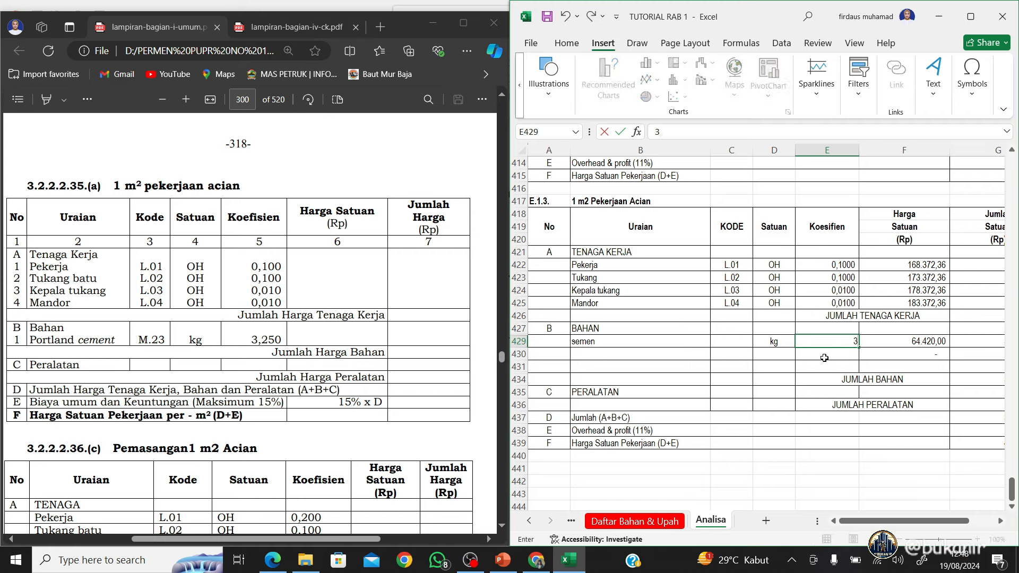
pyautogui.press('Return')
# Link the semen unit price in F429 to the Semen portland price in F43 of the Daftar Bahan & Upah sheet
pyautogui.press('Up')
pyautogui.press('Right')
pyautogui.write('=')
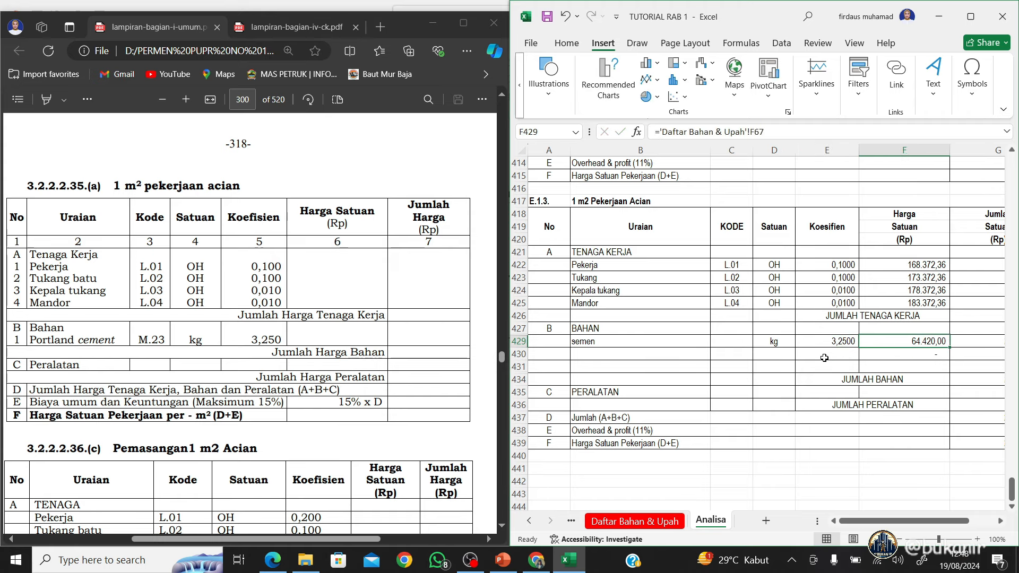
pyautogui.click(632, 522)
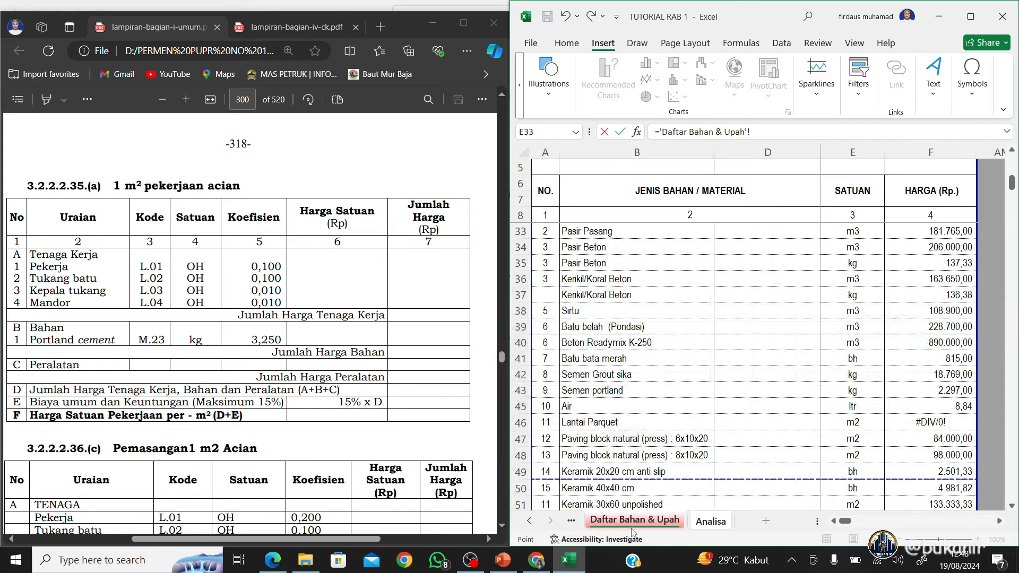
pyautogui.click(656, 397)
pyautogui.press('Right')
pyautogui.press('Right')
pyautogui.press('Right')
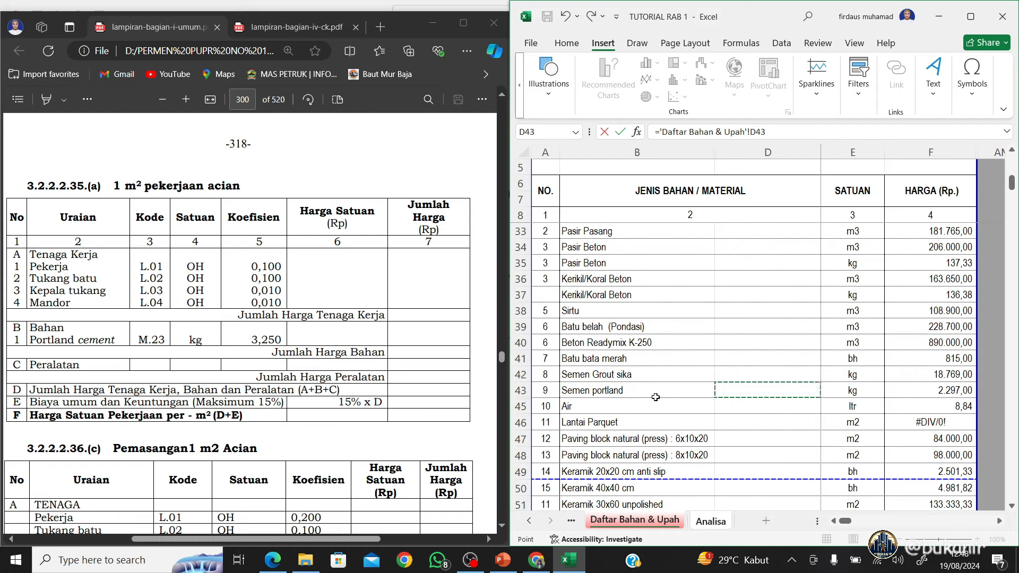
pyautogui.press('Return')
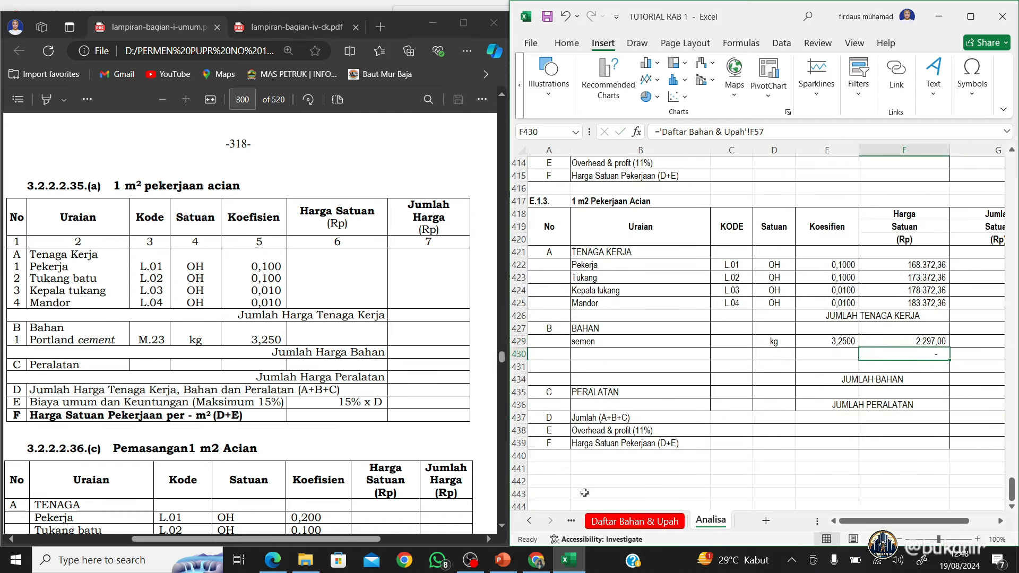
# Review the remaining work items in the RAB sheet, from Pek. Lantai Granit tile 60x60 Roman down to PEKERJAAN LAIN LAIN
pyautogui.click(529, 521)
pyautogui.click(599, 521)
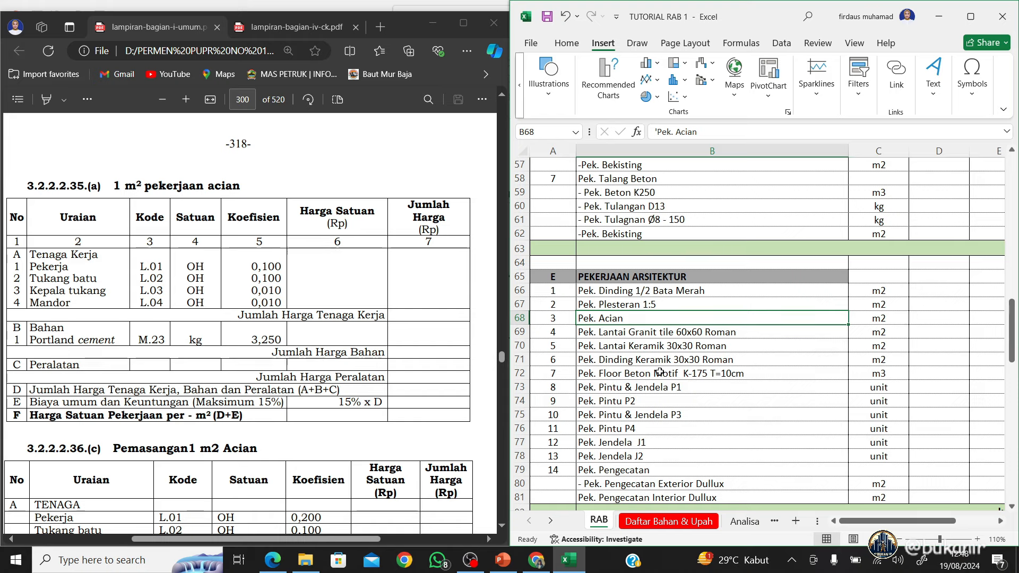
pyautogui.click(693, 333)
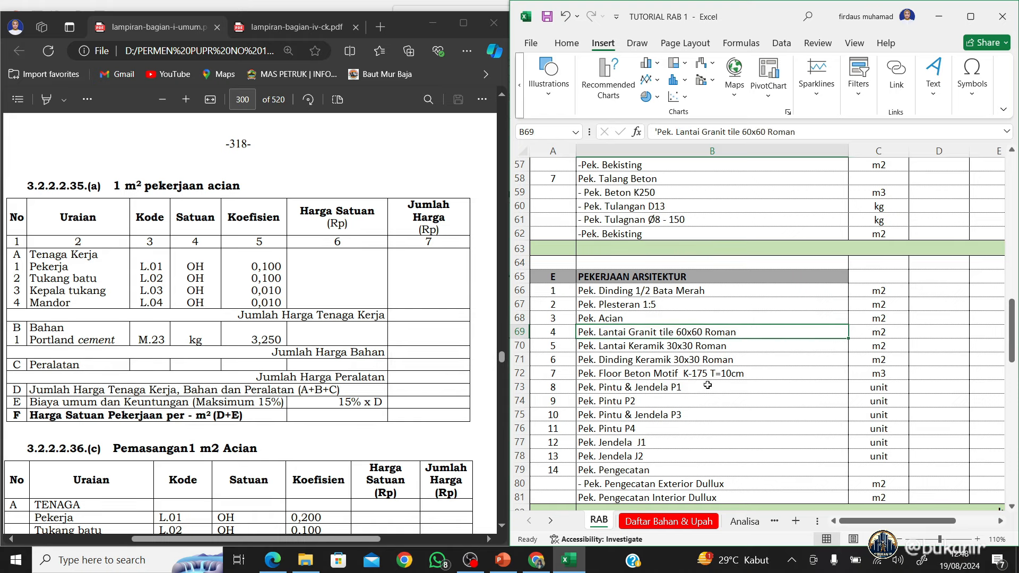
pyautogui.scroll(-13, 708, 385)
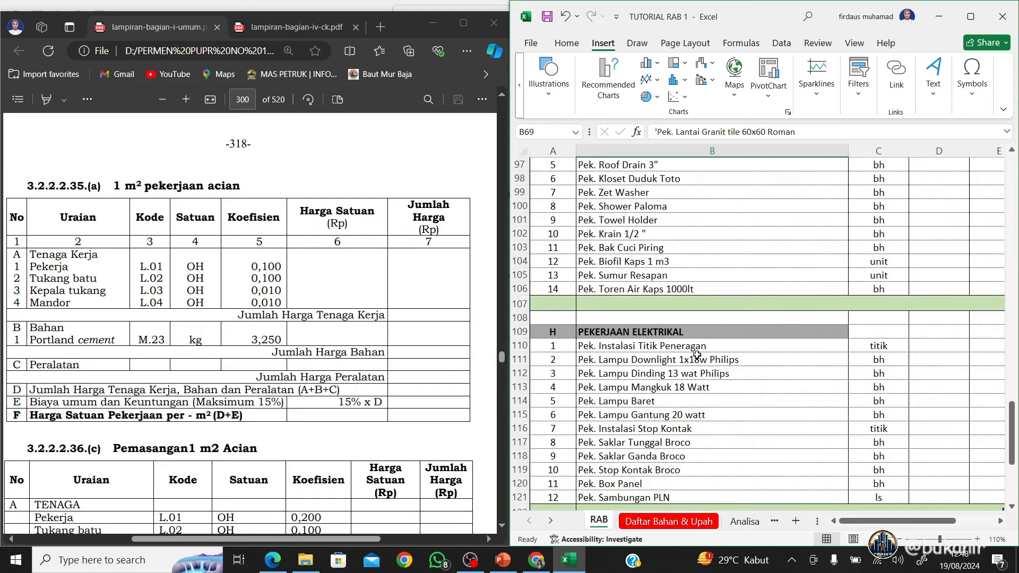
pyautogui.scroll(-5, 711, 418)
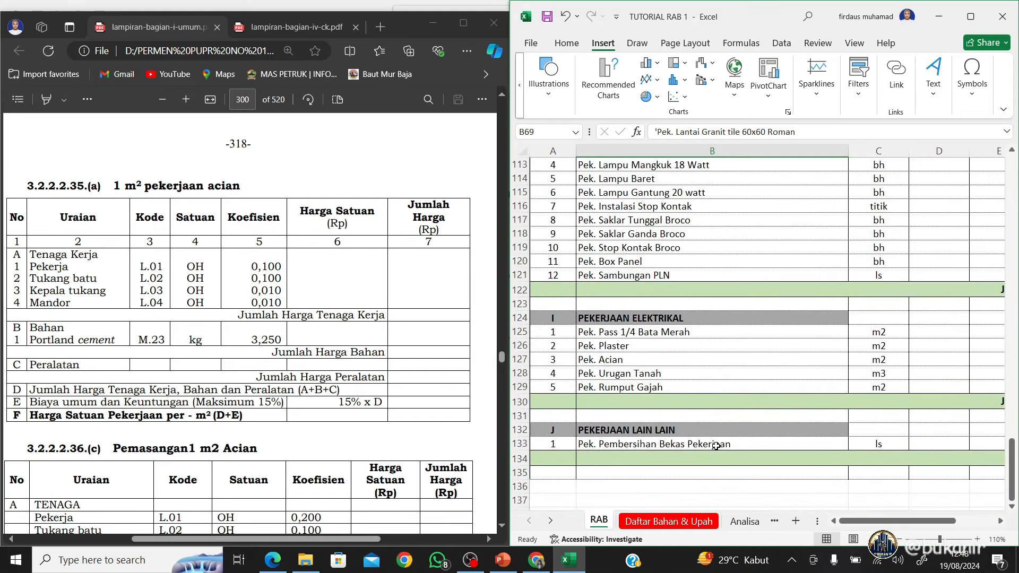
pyautogui.scroll(7, 716, 446)
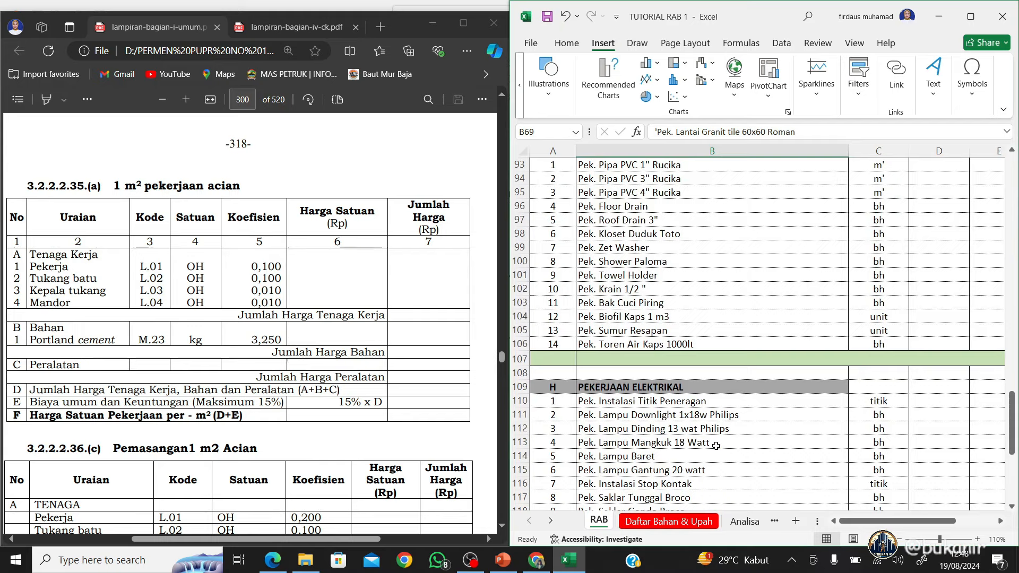
pyautogui.scroll(4, 716, 446)
pyautogui.scroll(7, 716, 446)
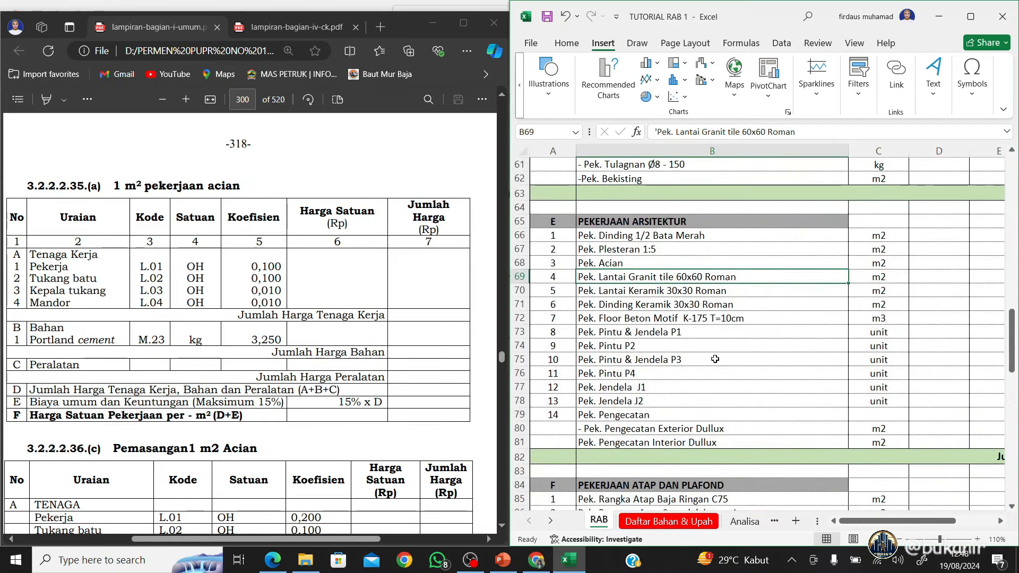
# Examine the door and window items P1 to J2 in section E of the RAB sheet, their units, and the sections below
pyautogui.click(710, 332)
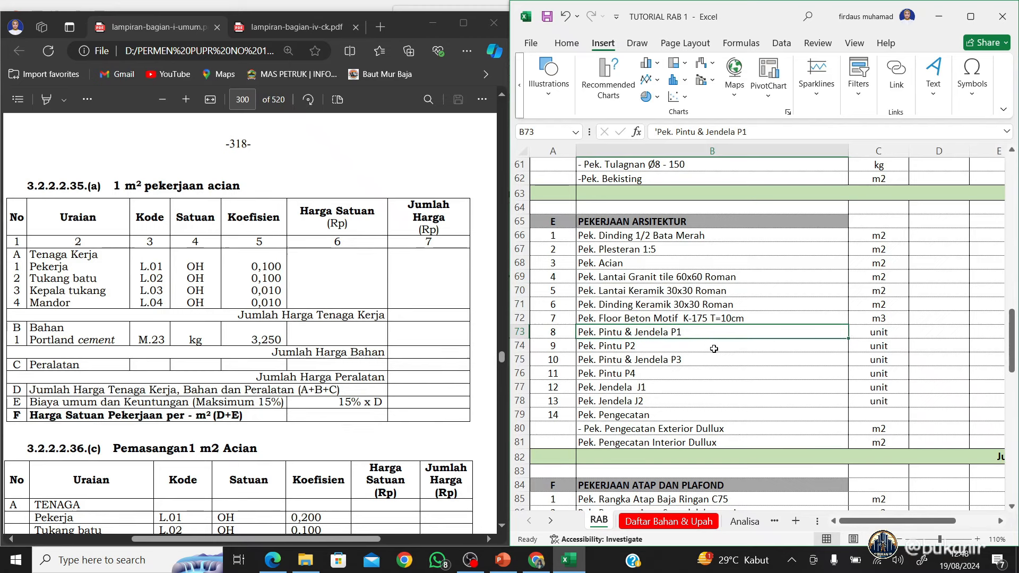
pyautogui.click(713, 345)
pyautogui.click(717, 373)
pyautogui.click(727, 390)
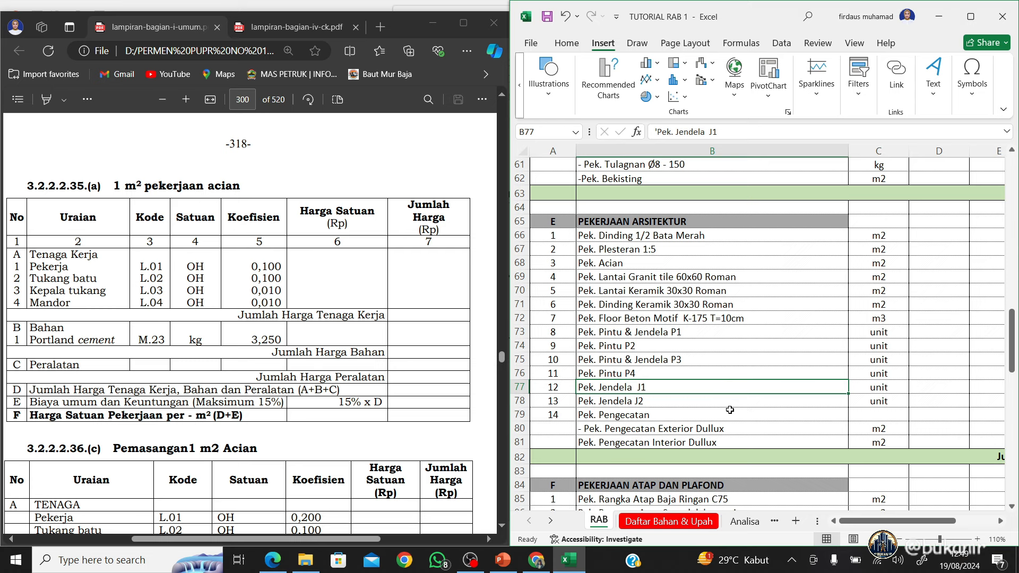
pyautogui.click(714, 334)
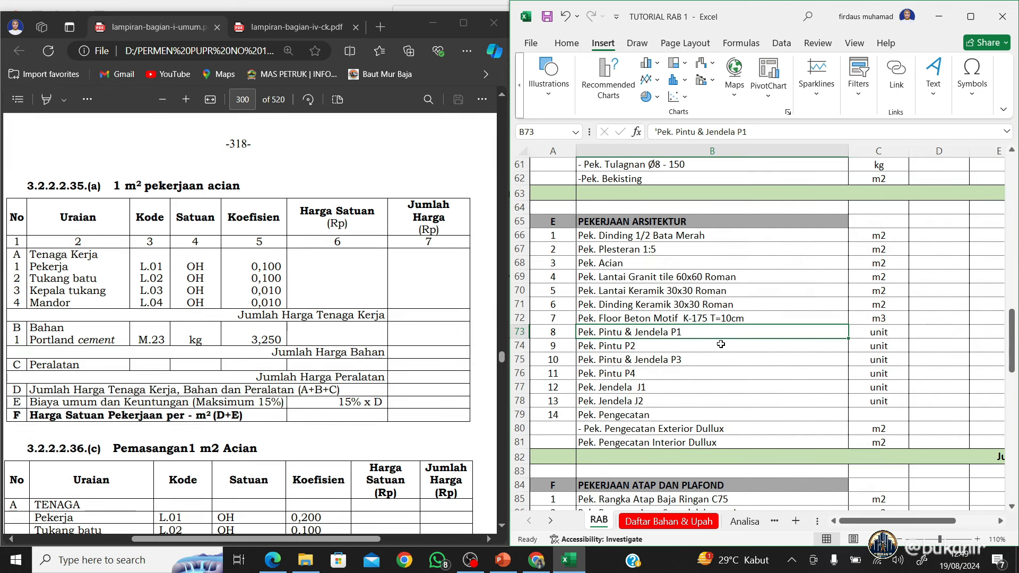
pyautogui.click(721, 345)
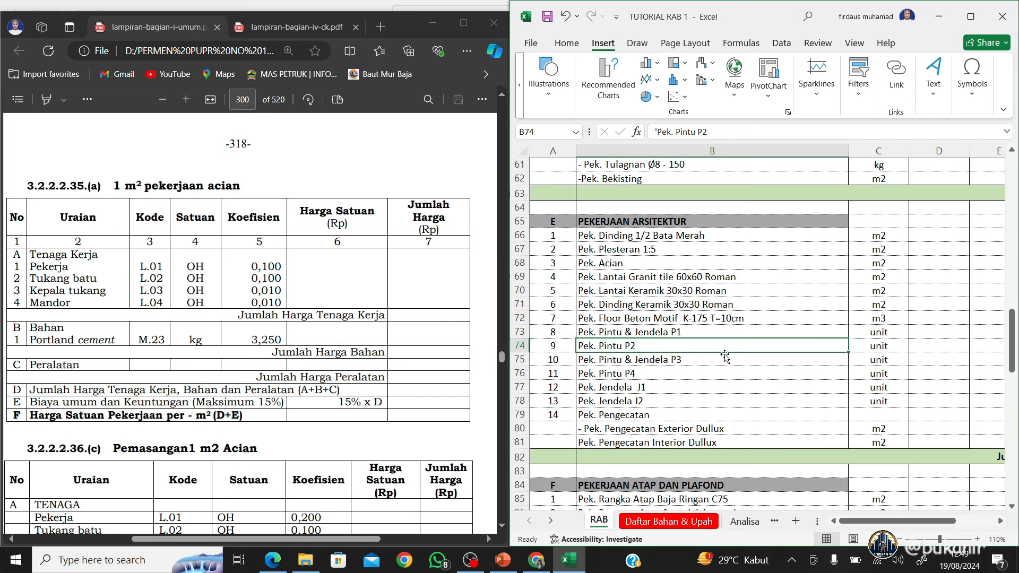
pyautogui.click(720, 333)
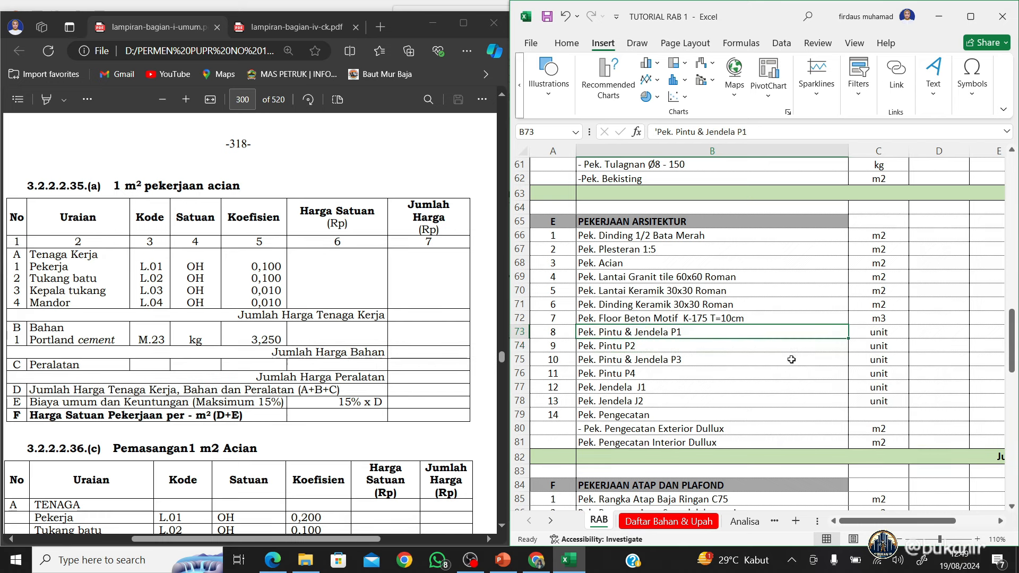
pyautogui.click(877, 330)
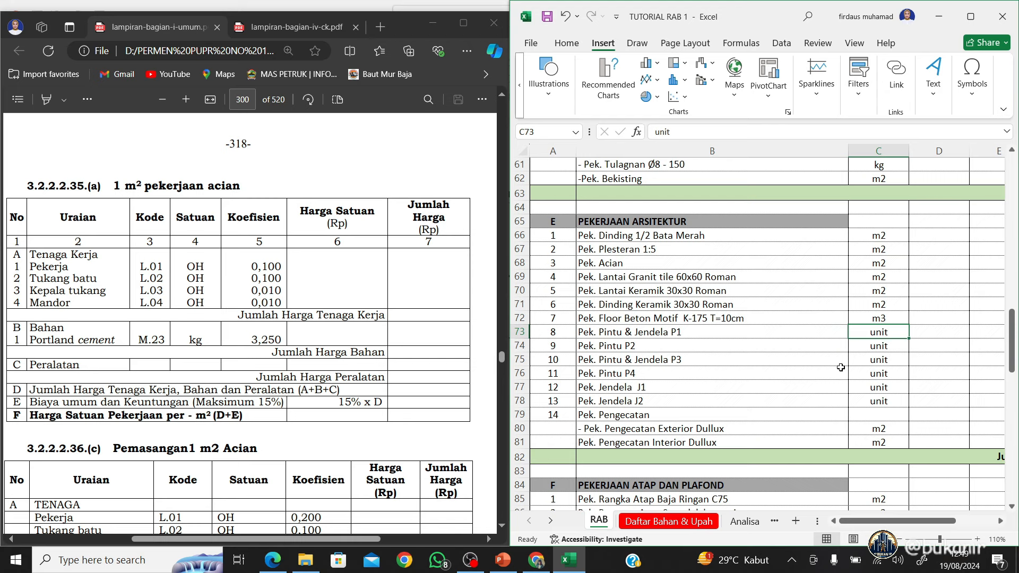
pyautogui.click(737, 332)
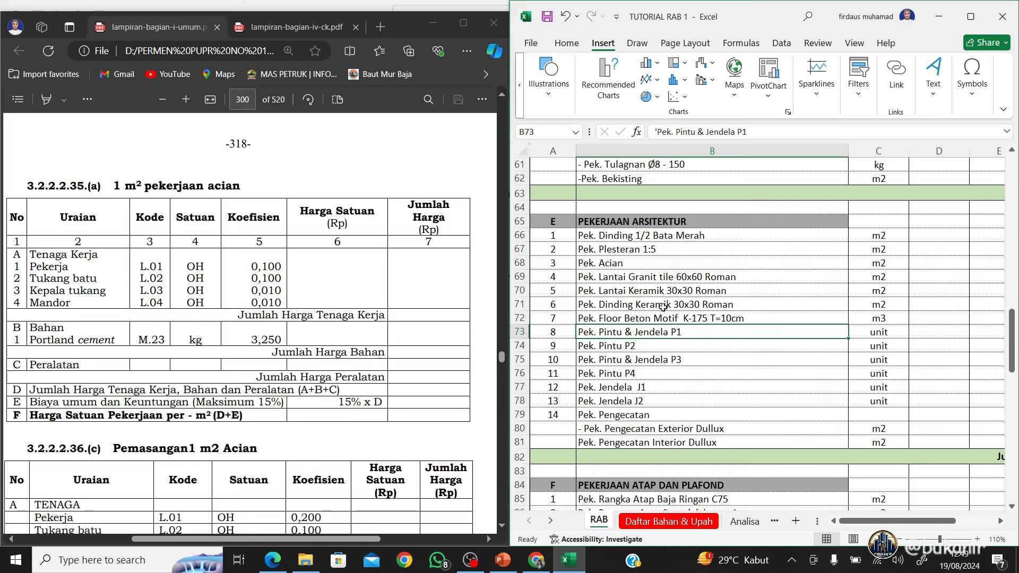
pyautogui.scroll(-8, 698, 329)
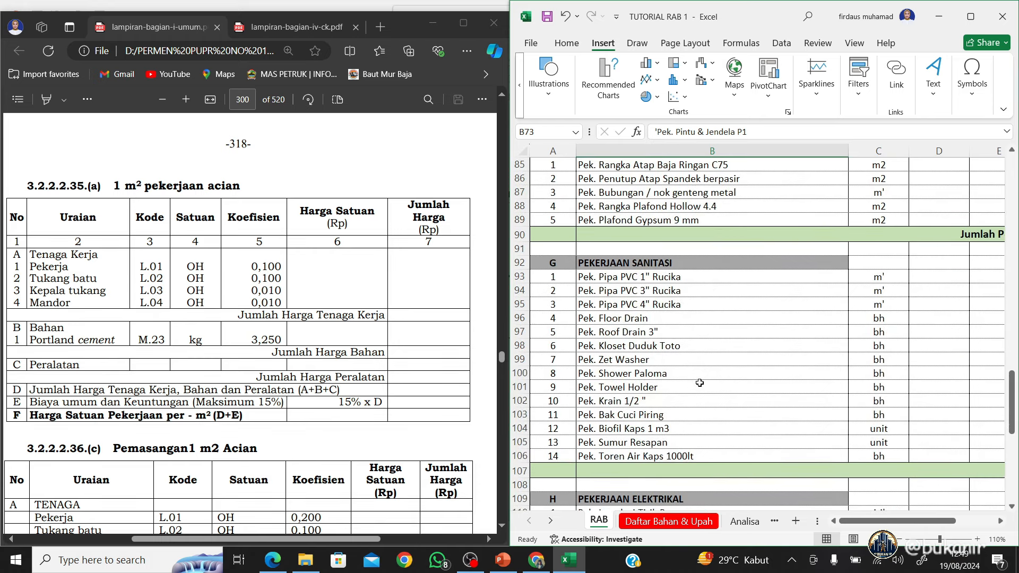
# Compare the E.1.3. acian analysis in the Analisa sheet with the acian coefficient tables in the AHSP PDF
pyautogui.scroll(5, 700, 383)
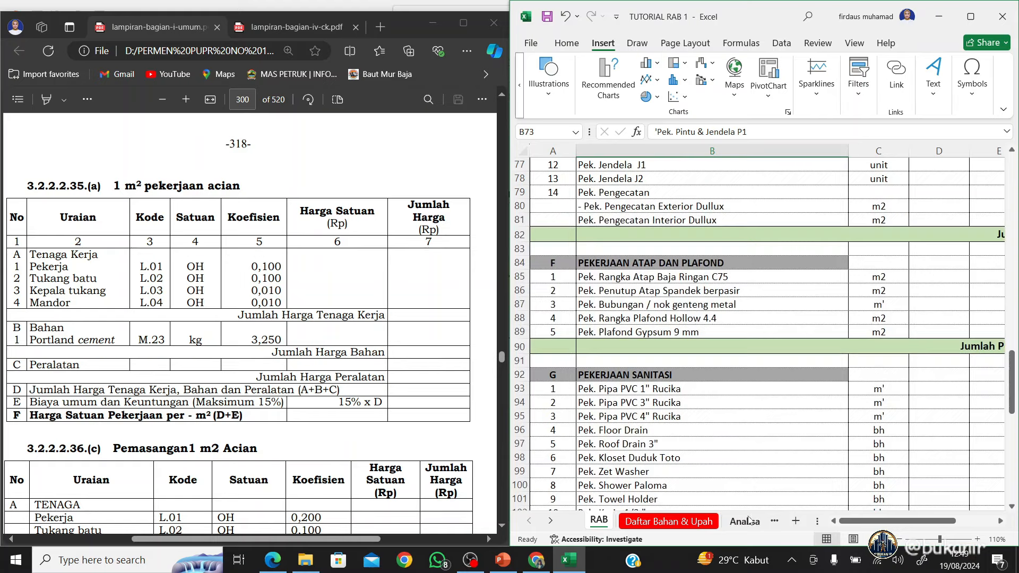
pyautogui.click(747, 521)
pyautogui.scroll(16, 705, 361)
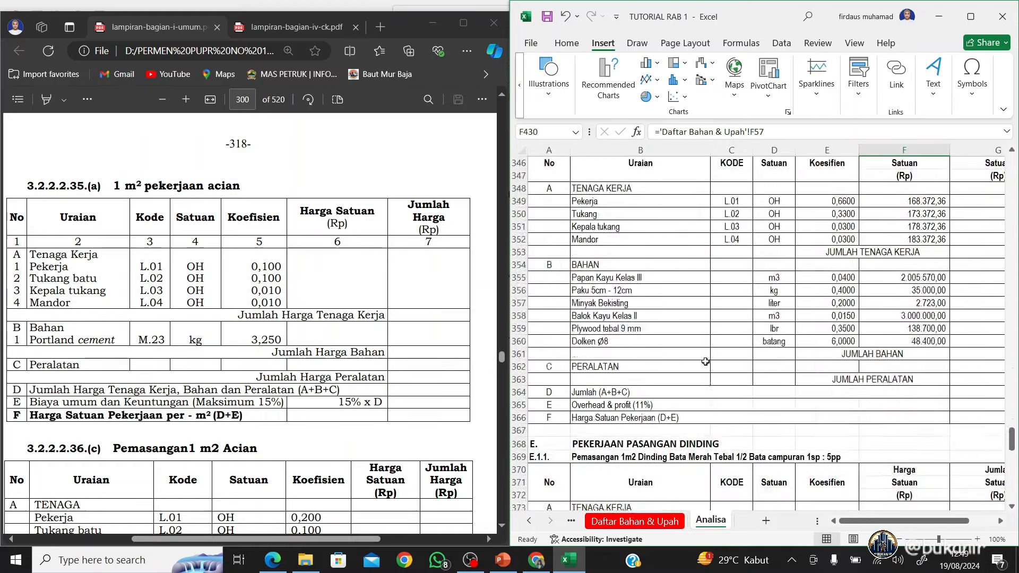
pyautogui.scroll(-12, 705, 361)
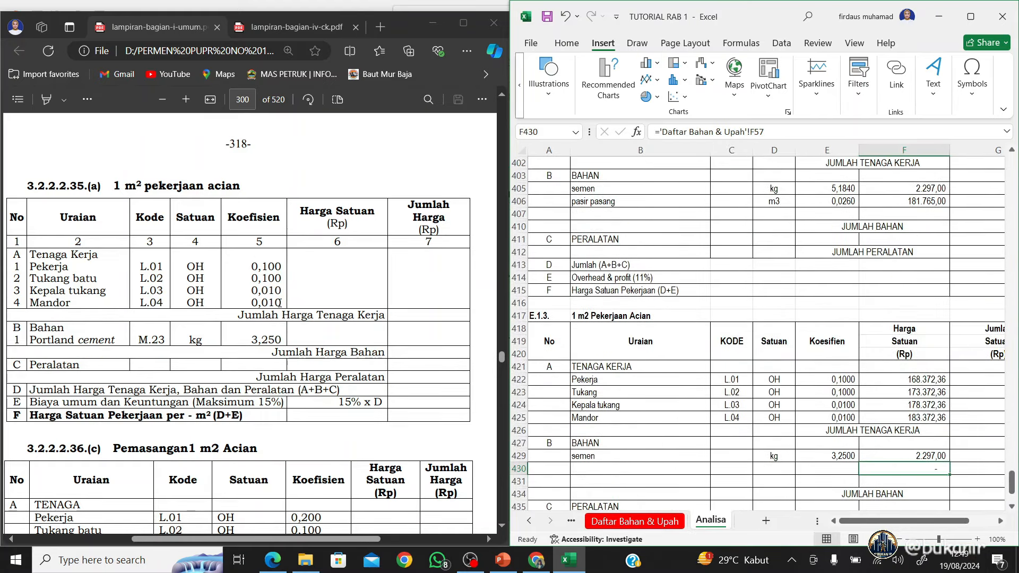
pyautogui.scroll(-1, 312, 368)
pyautogui.scroll(-4, 312, 368)
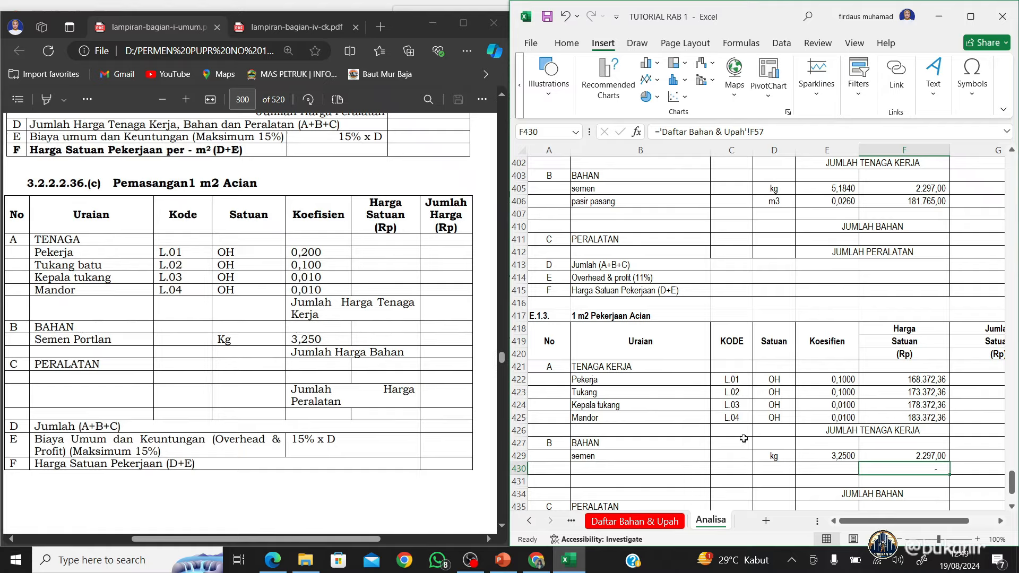
pyautogui.scroll(-2, 727, 436)
pyautogui.scroll(-2, 727, 436)
pyautogui.scroll(3, 726, 437)
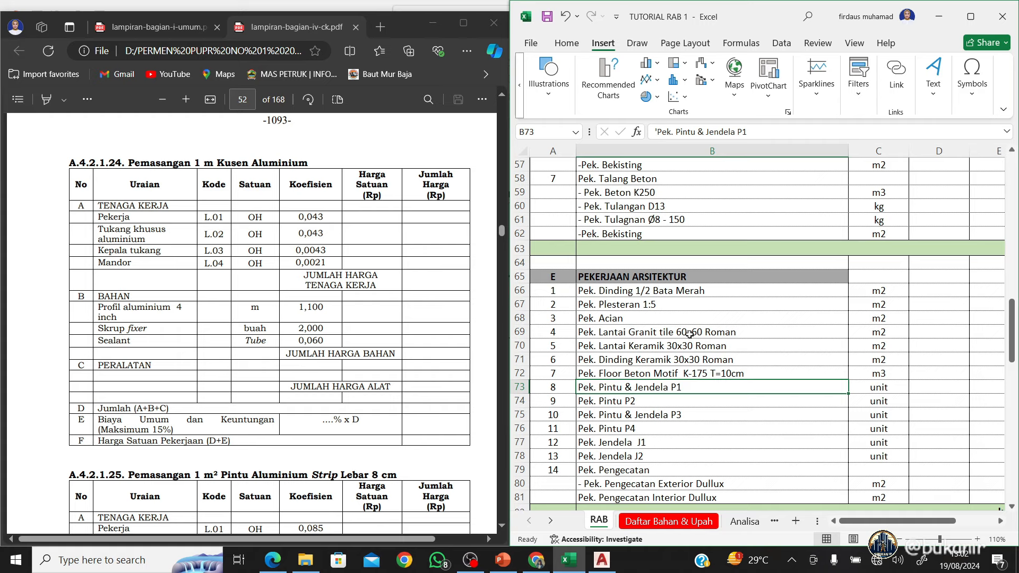
# Review the section E items in the RAB sheet from the granite floor tile down to Pek. Pintu & Jendela P1
pyautogui.click(693, 359)
pyautogui.click(690, 334)
pyautogui.click(697, 359)
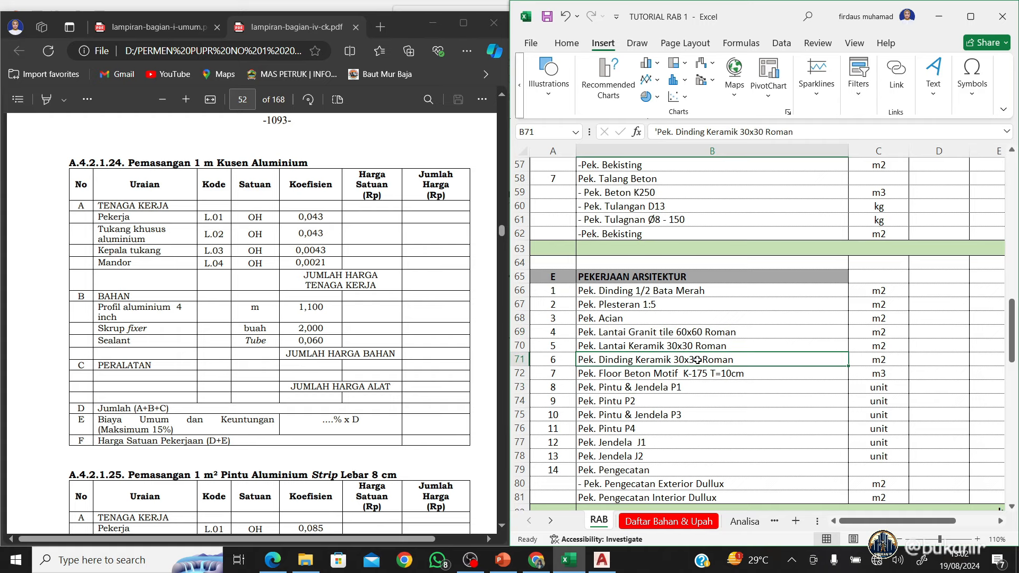
pyautogui.scroll(-2, 683, 376)
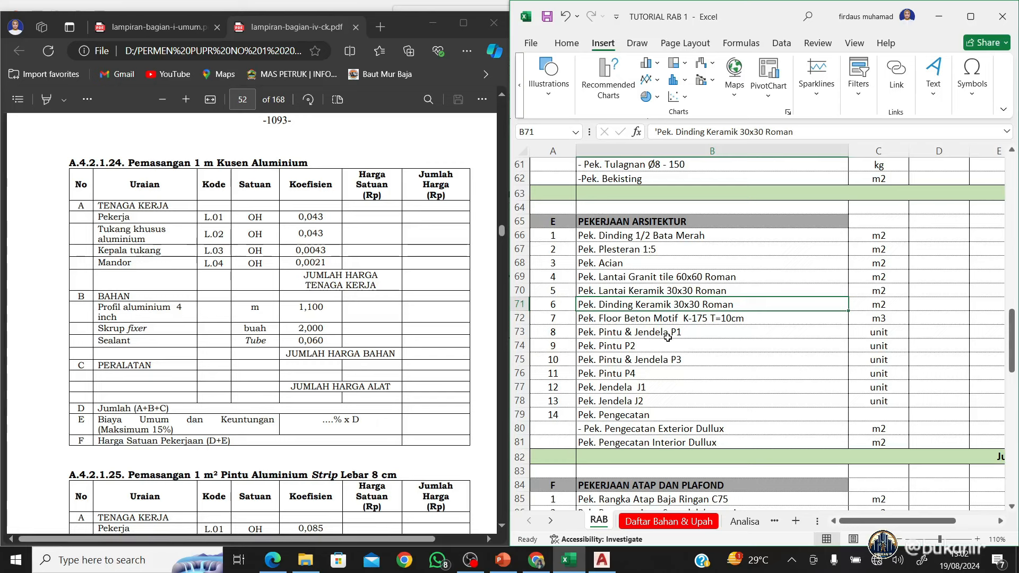
pyautogui.click(668, 338)
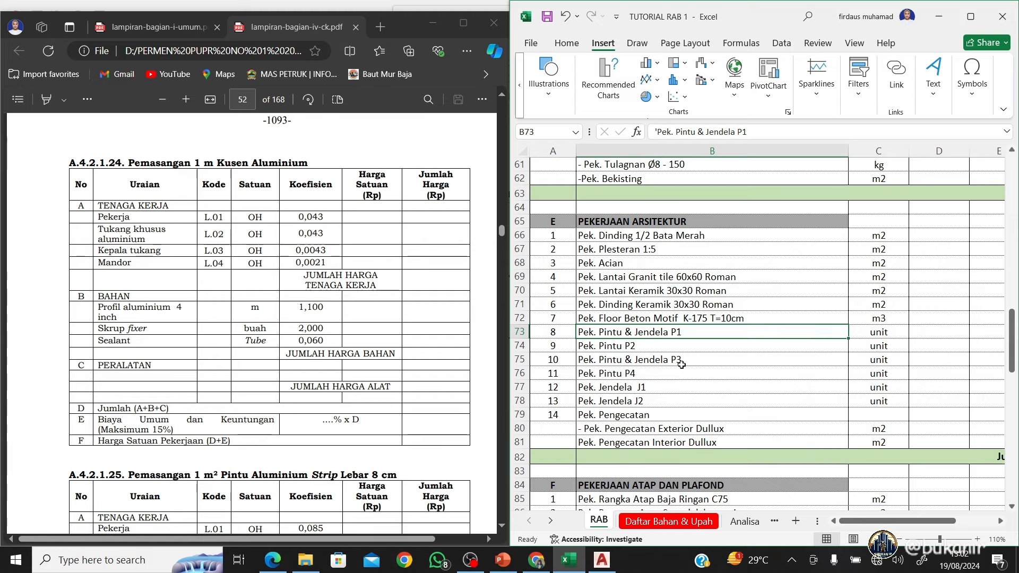
# Switch to AutoCAD and inspect the double-door and window detail with its specification table in the house plan drawing
pyautogui.click(611, 563)
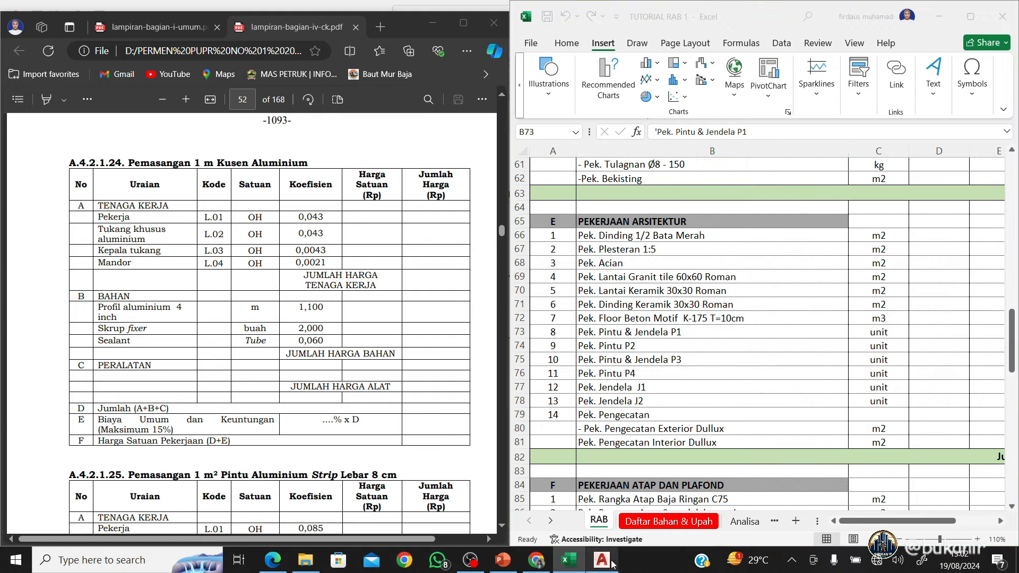
pyautogui.scroll(-2, 509, 409)
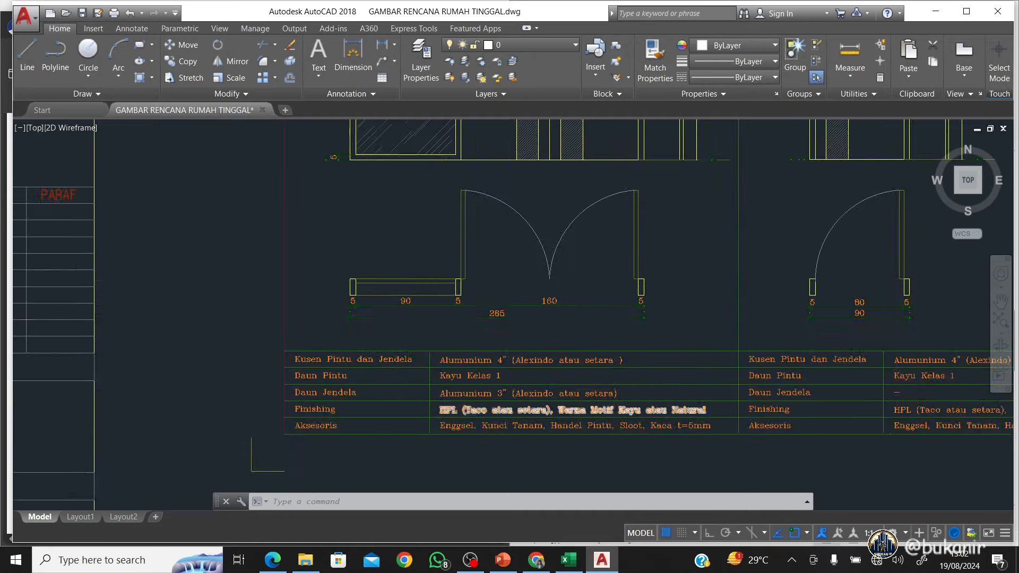
pyautogui.scroll(1, 521, 394)
pyautogui.moveTo(468, 394); pyautogui.dragTo(333, 429)
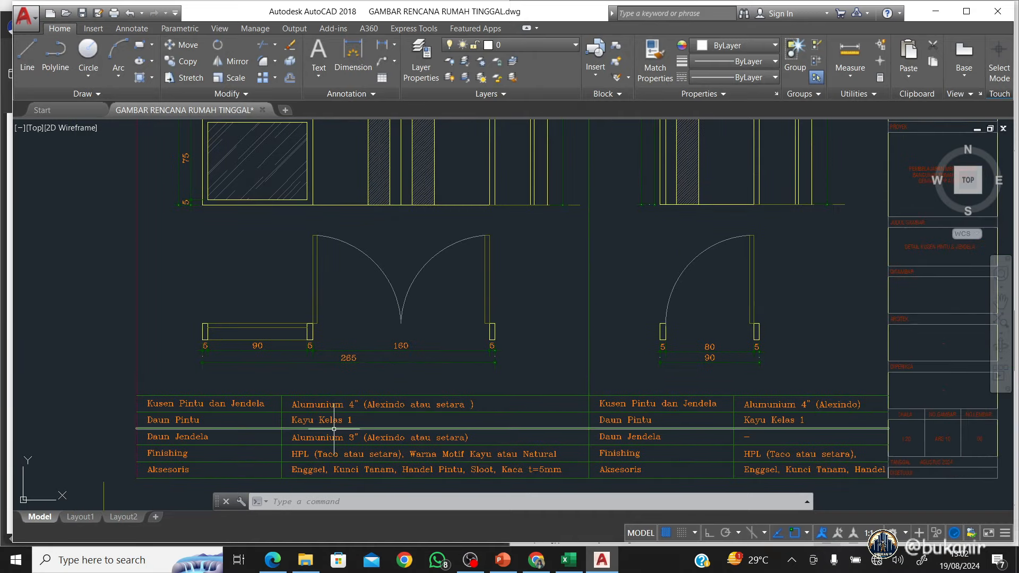
pyautogui.scroll(-2, 384, 423)
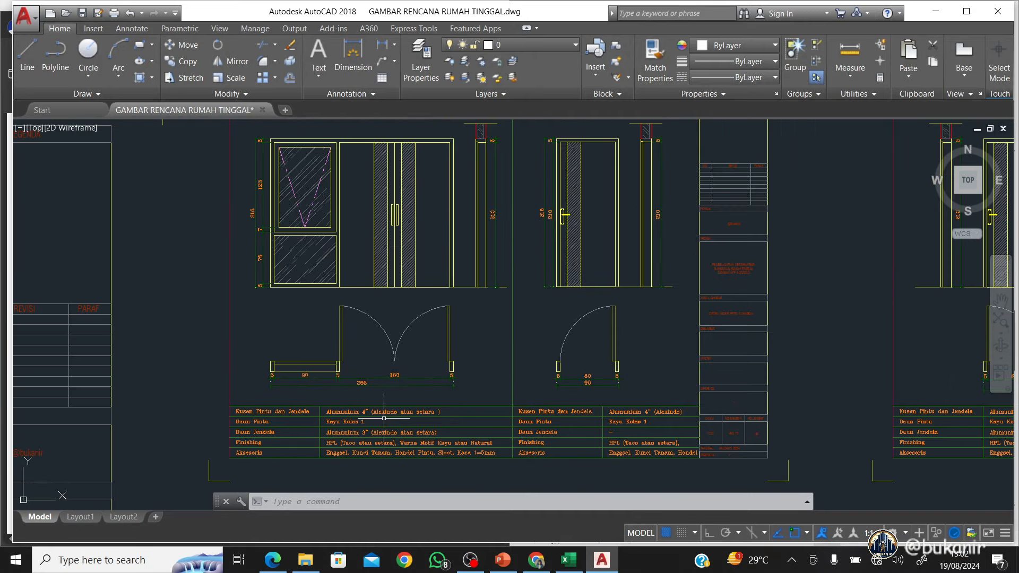
pyautogui.scroll(2, 346, 430)
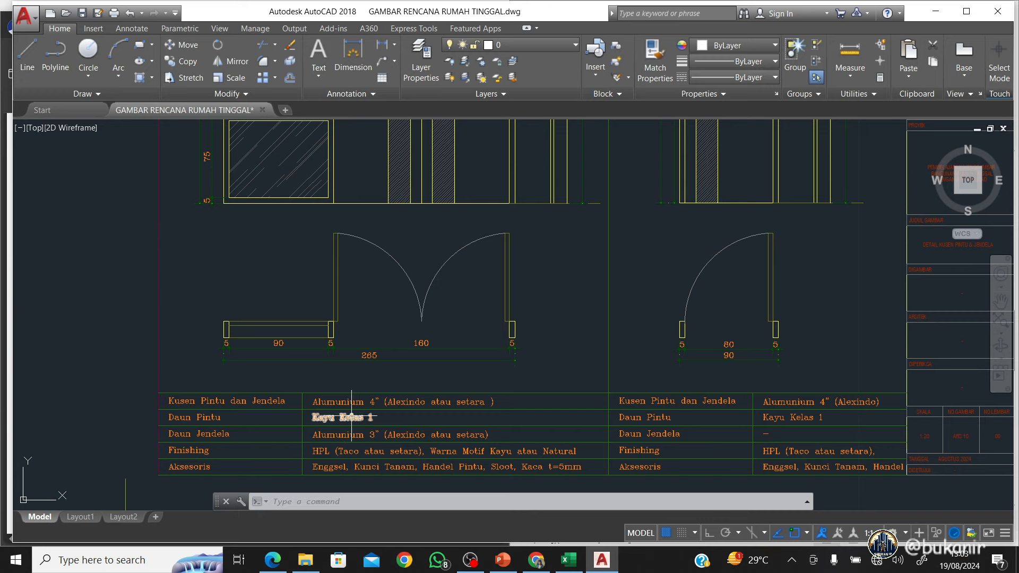
pyautogui.scroll(2, 344, 414)
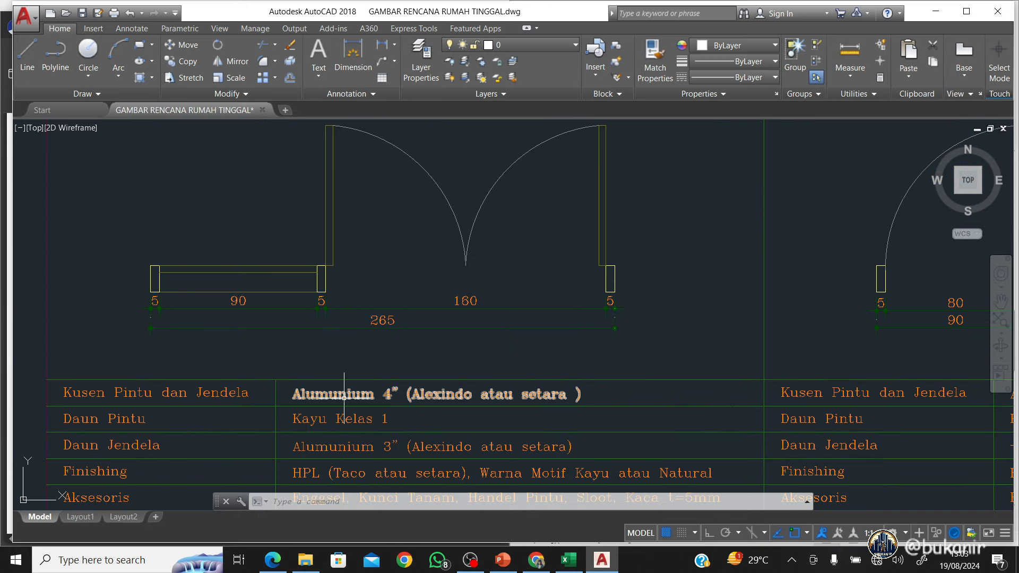
# Examine the double door's specification rows for frame, door leaf, window leaf, finishing and accessories
pyautogui.click(345, 397)
pyautogui.scroll(-2, 448, 377)
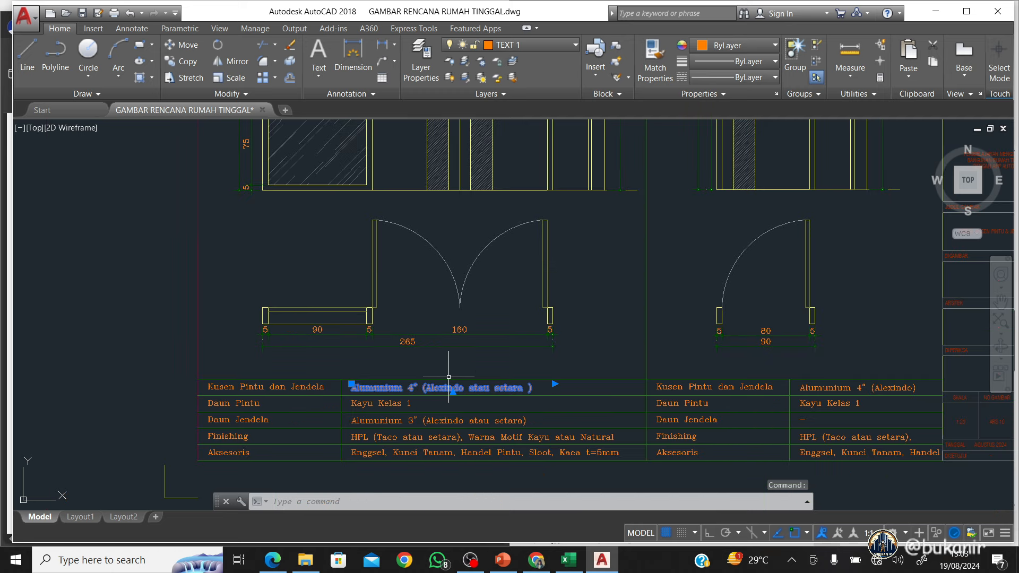
pyautogui.scroll(2, 393, 403)
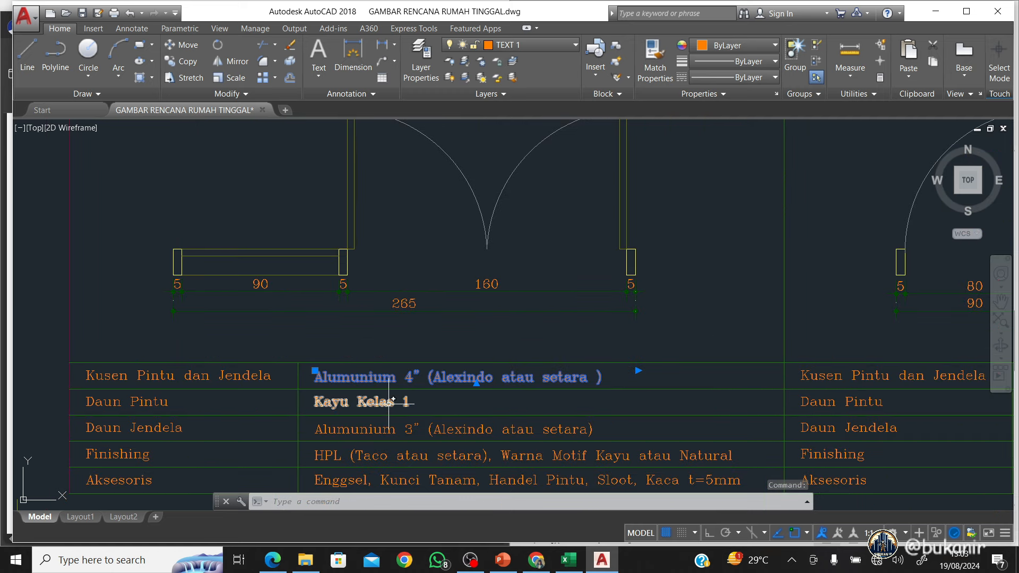
pyautogui.click(391, 402)
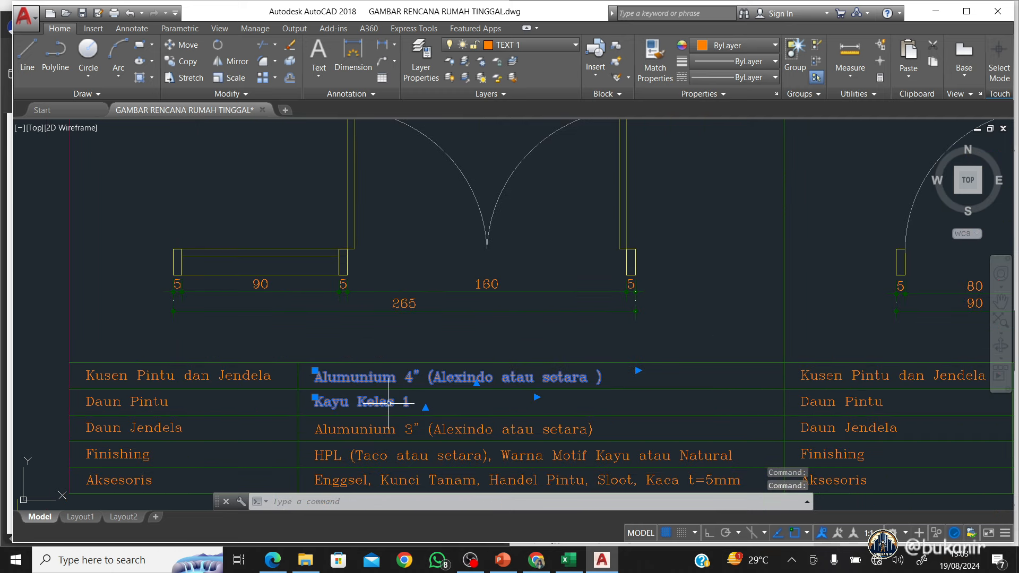
pyautogui.click(384, 432)
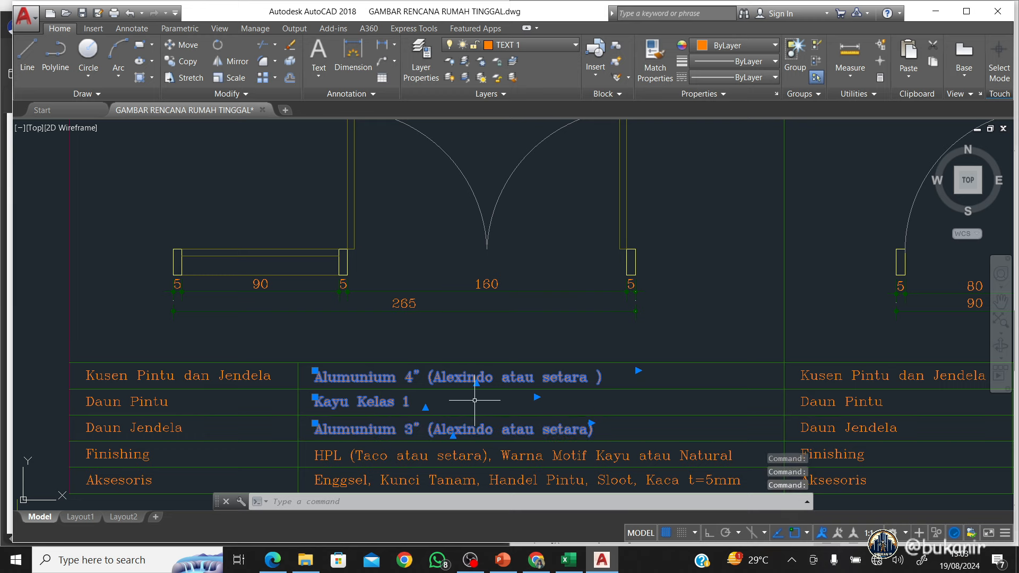
pyautogui.scroll(-1, 475, 400)
pyautogui.scroll(1, 404, 443)
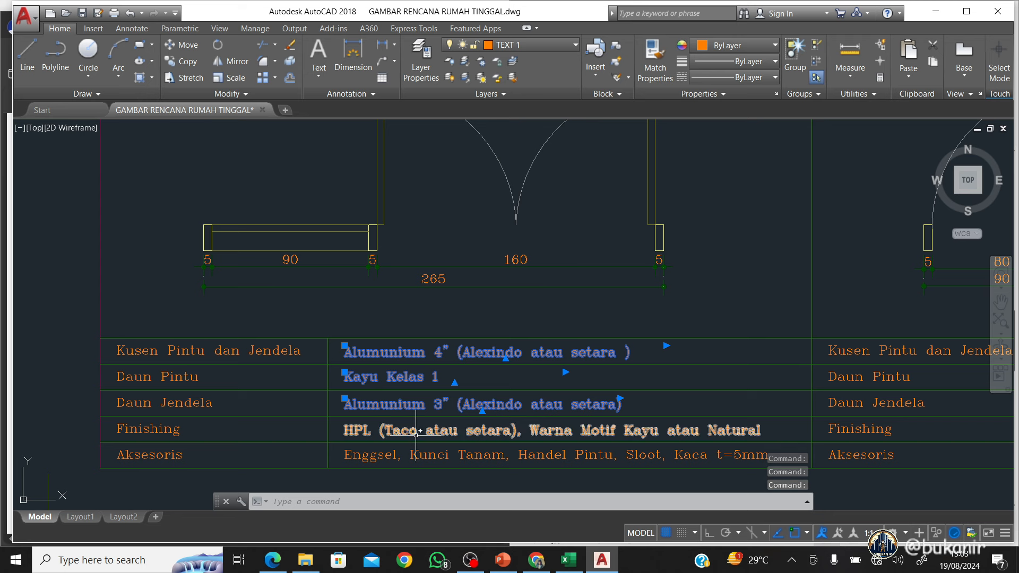
pyautogui.click(416, 431)
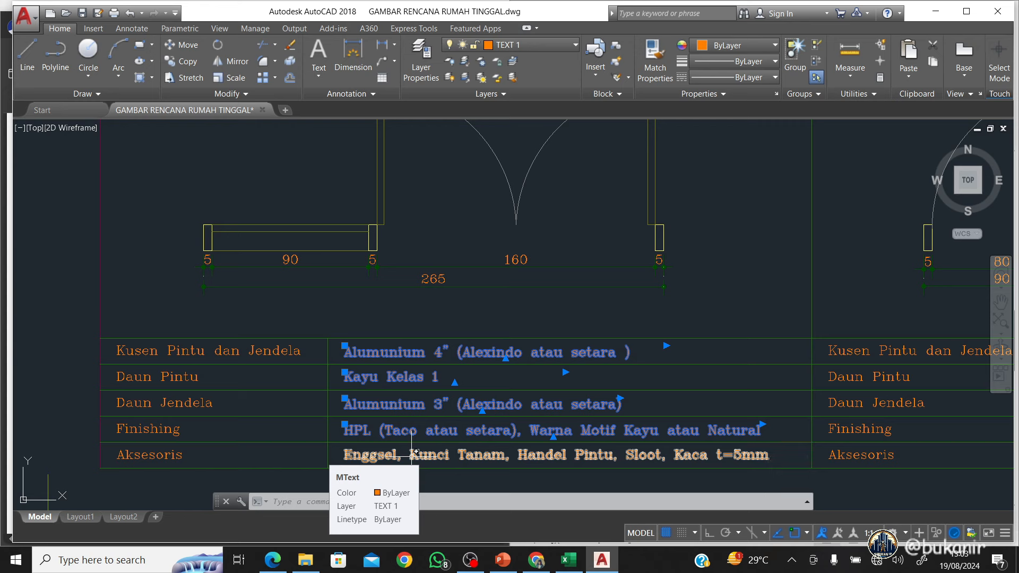
pyautogui.press('Escape')
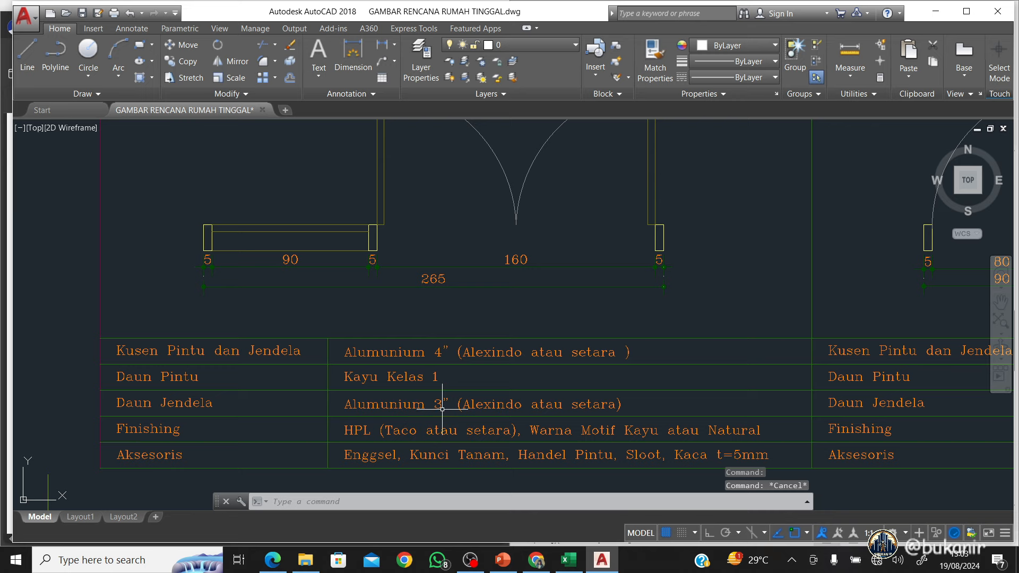
# Switch to the Excel workbook and change the section G heading in B492 of the Analisa sheet to PEKERJAAN BESI DAN LUMUNIUM
pyautogui.click(569, 560)
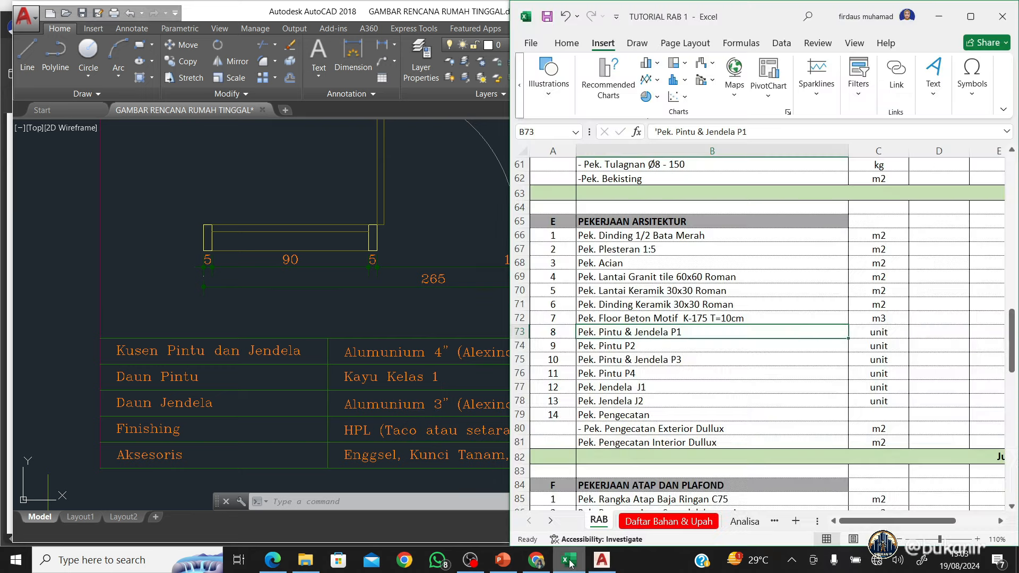
pyautogui.click(741, 522)
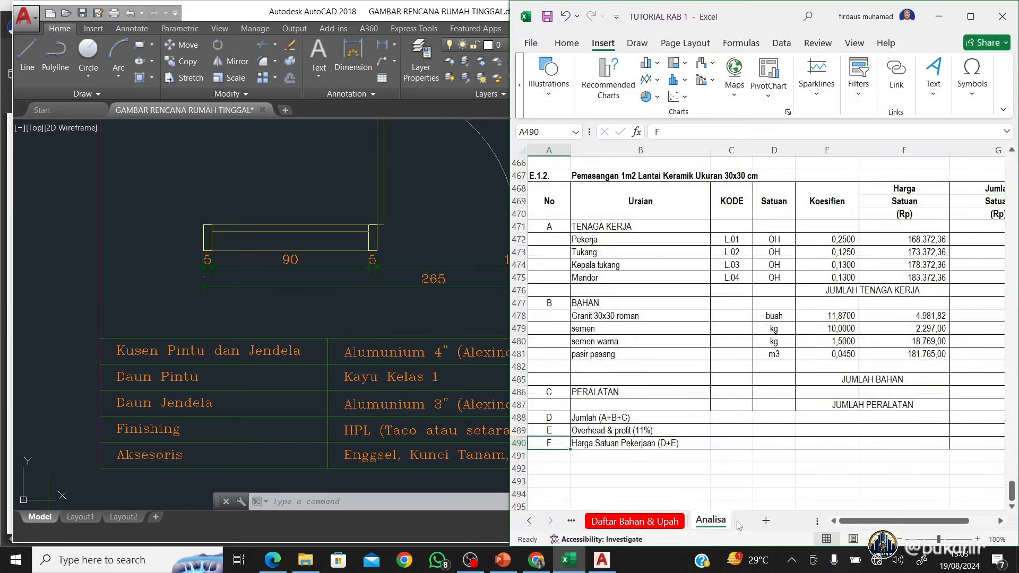
pyautogui.scroll(15, 632, 335)
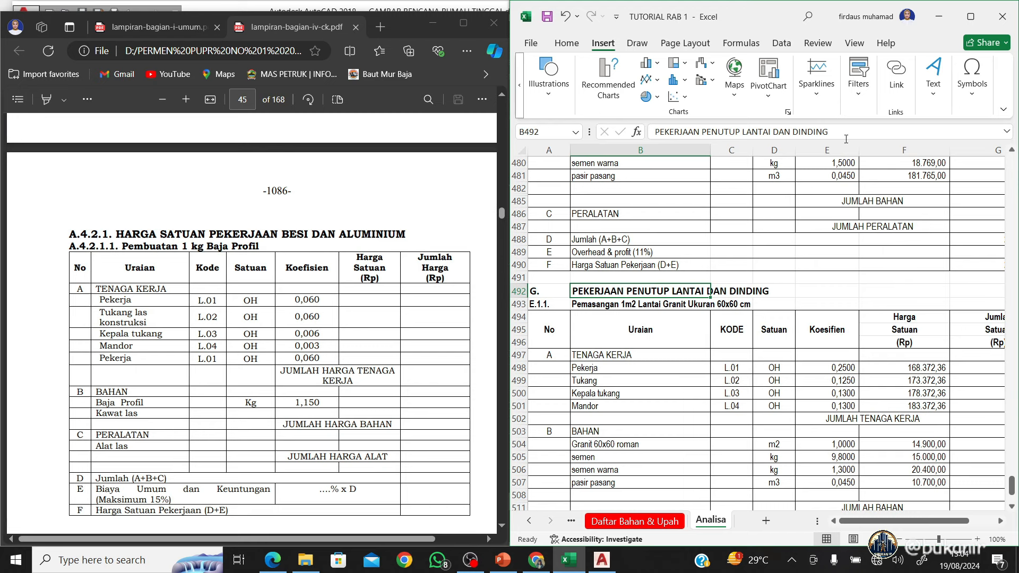
pyautogui.moveTo(846, 139); pyautogui.dragTo(745, 142)
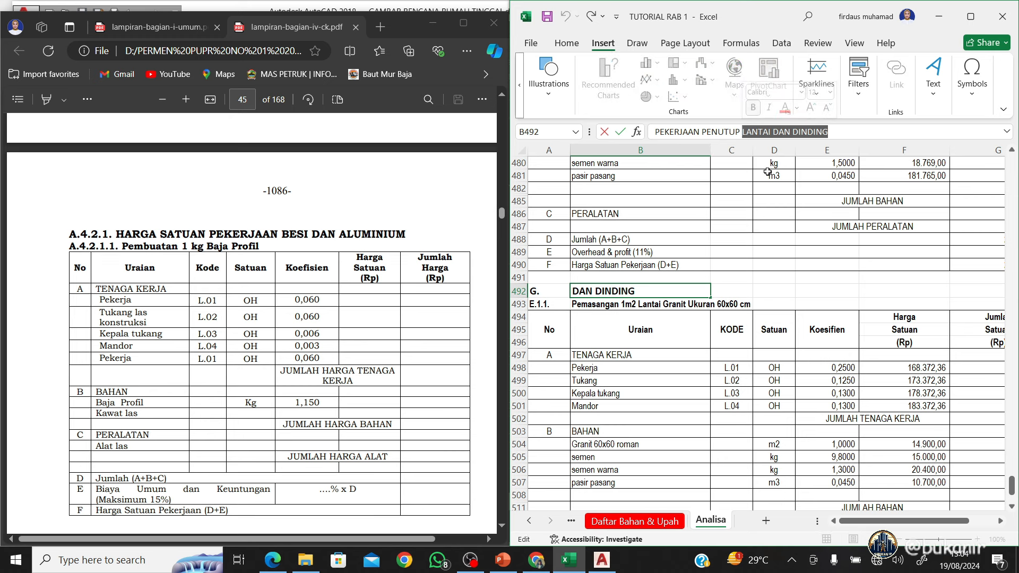
pyautogui.press('BackSpace')
pyautogui.press('BackSpace')
pyautogui.press('BackSpace')
pyautogui.press('BackSpace')
pyautogui.press('BackSpace')
pyautogui.press('BackSpace')
pyautogui.press('BackSpace')
pyautogui.press('BackSpace')
pyautogui.press('BackSpace')
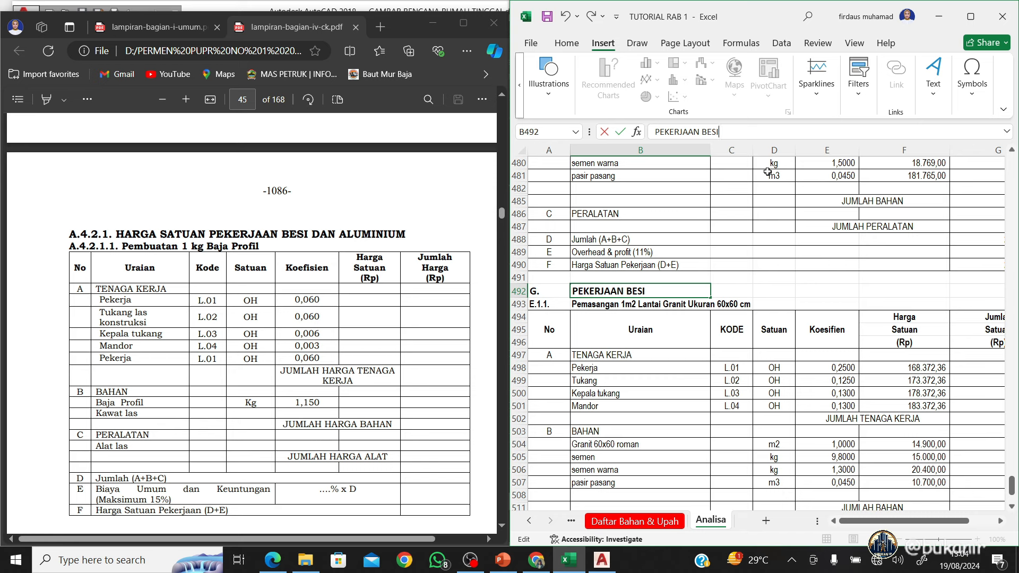
pyautogui.write('BESI DAN LUMUNIUM')
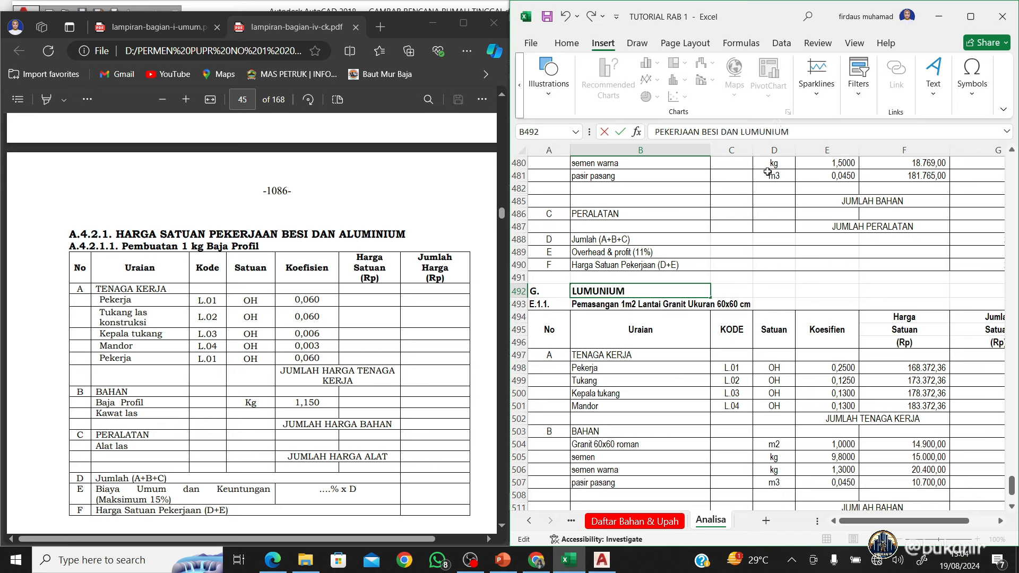
pyautogui.press('Return')
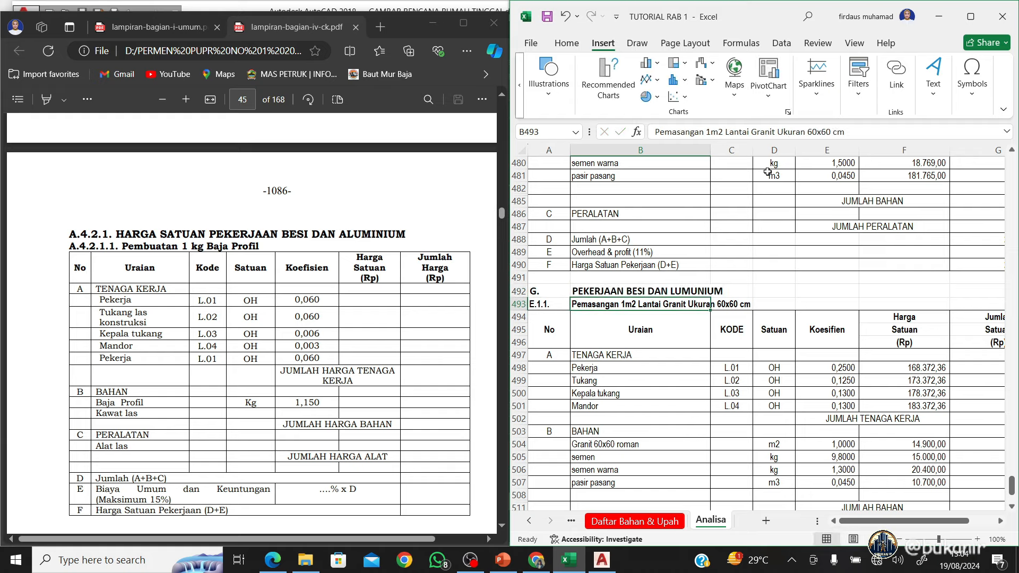
# Search the A.4.2.1 iron and aluminium analyses in the AHSP PDF for the aluminium frame work
pyautogui.scroll(-1, 648, 298)
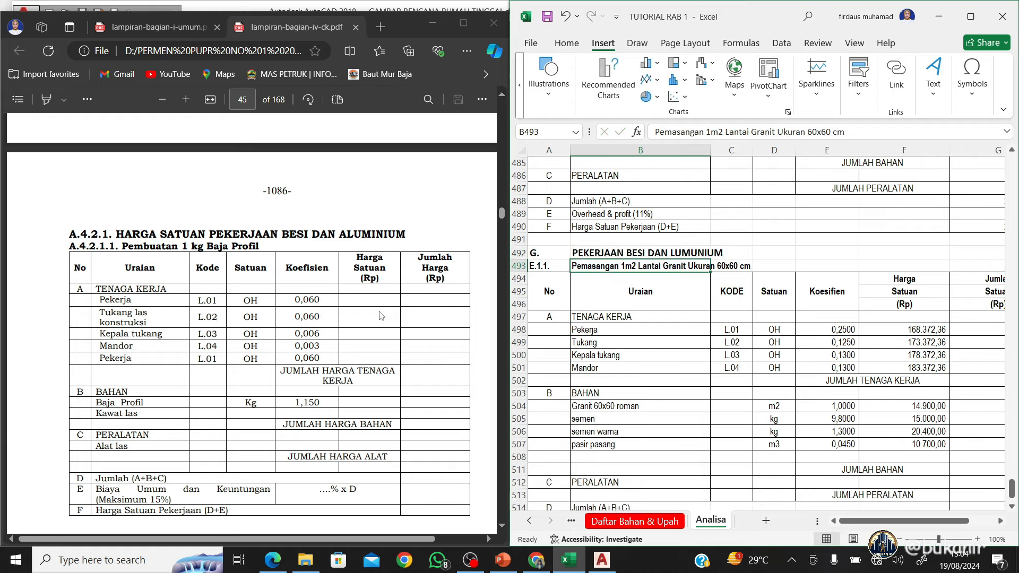
pyautogui.scroll(-5, 380, 317)
pyautogui.scroll(-15, 380, 317)
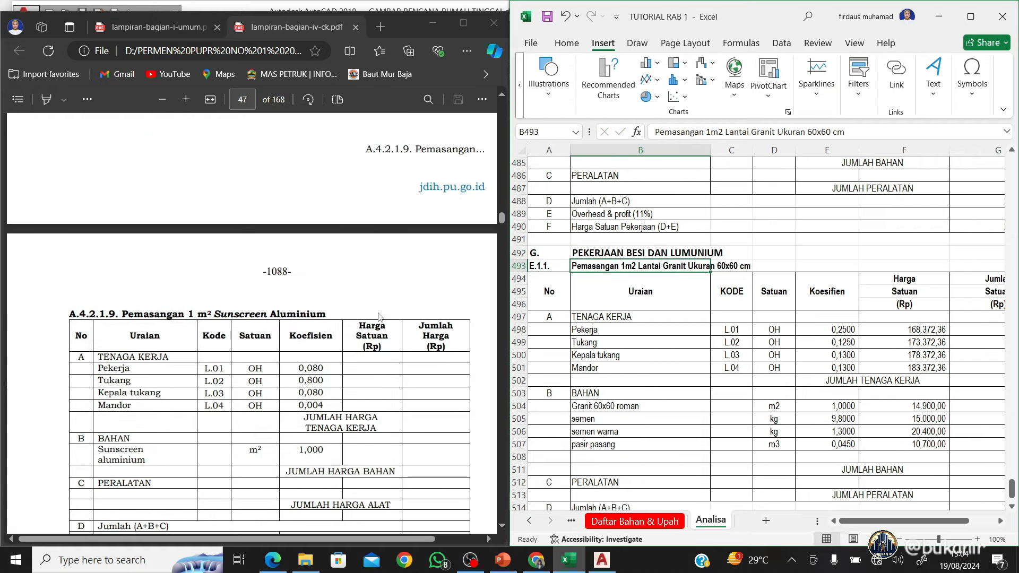
pyautogui.scroll(-6, 379, 314)
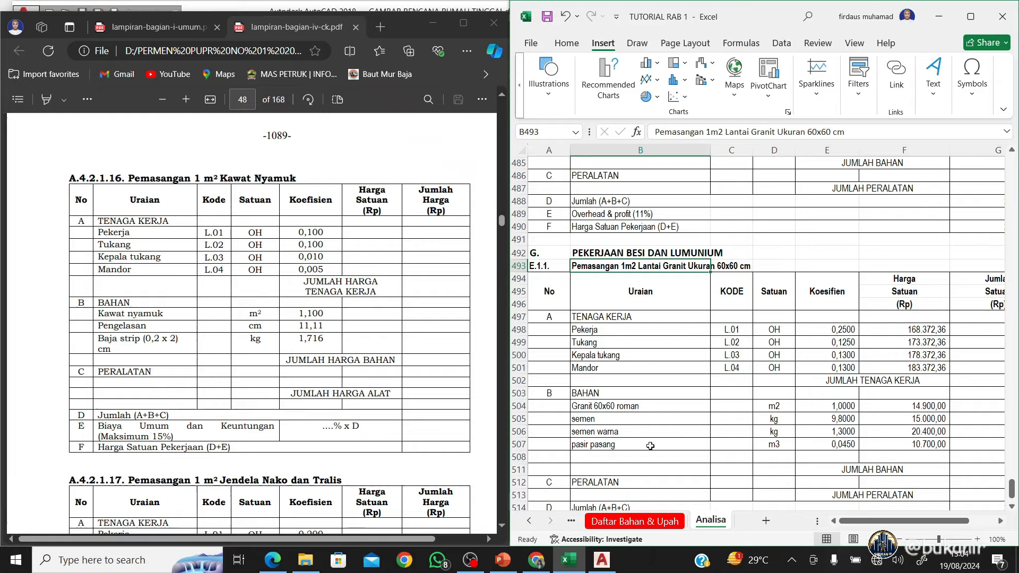
# Switch to AutoCAD and check the frame material specified for the double door and window
pyautogui.click(602, 559)
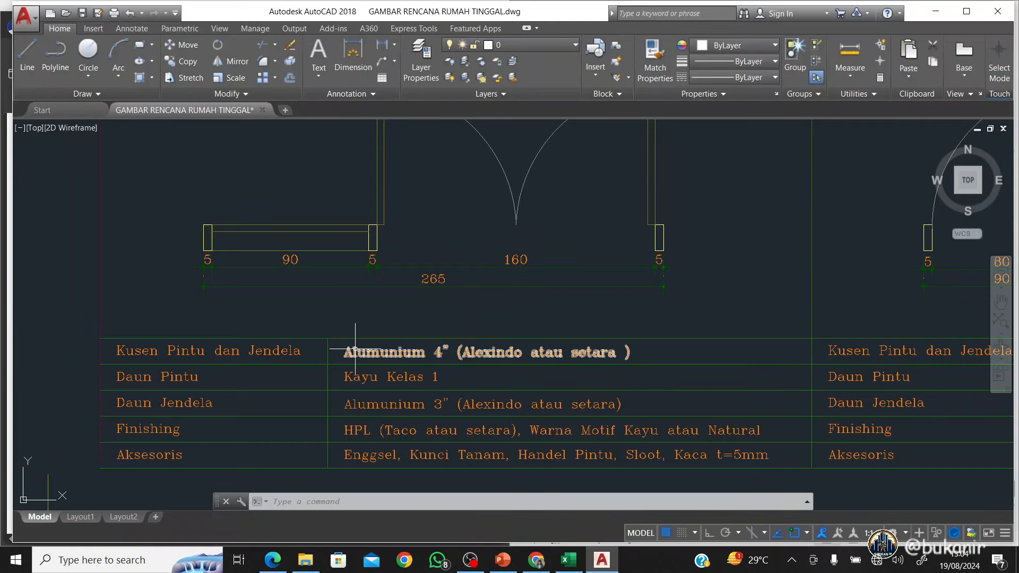
pyautogui.click(355, 350)
pyautogui.scroll(-2, 452, 394)
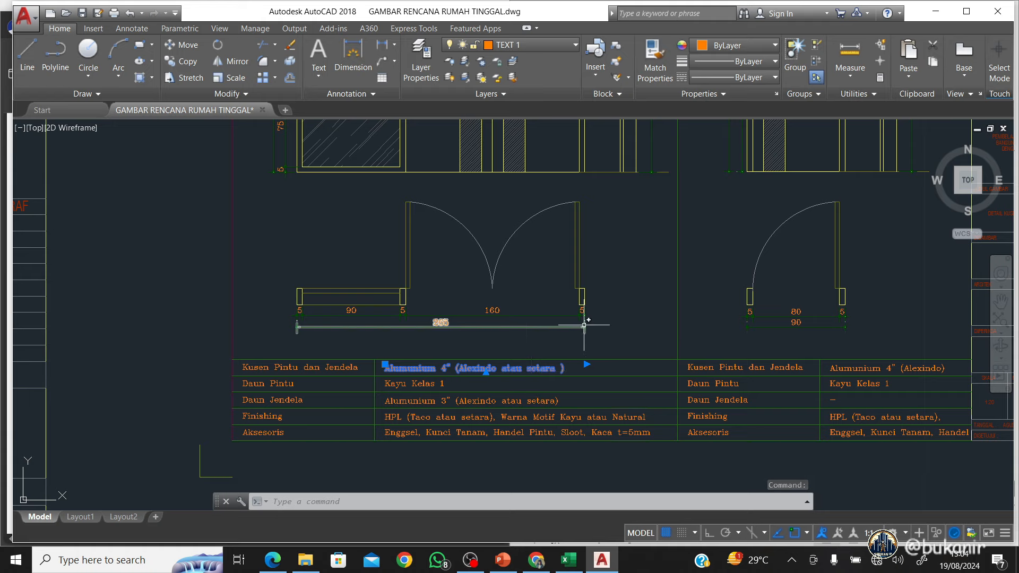
# Switch to the TUTORIAL RAB 1 workbook in Excel and change the item number in A493 to G.1.1
pyautogui.moveTo(588, 302); pyautogui.dragTo(580, 329)
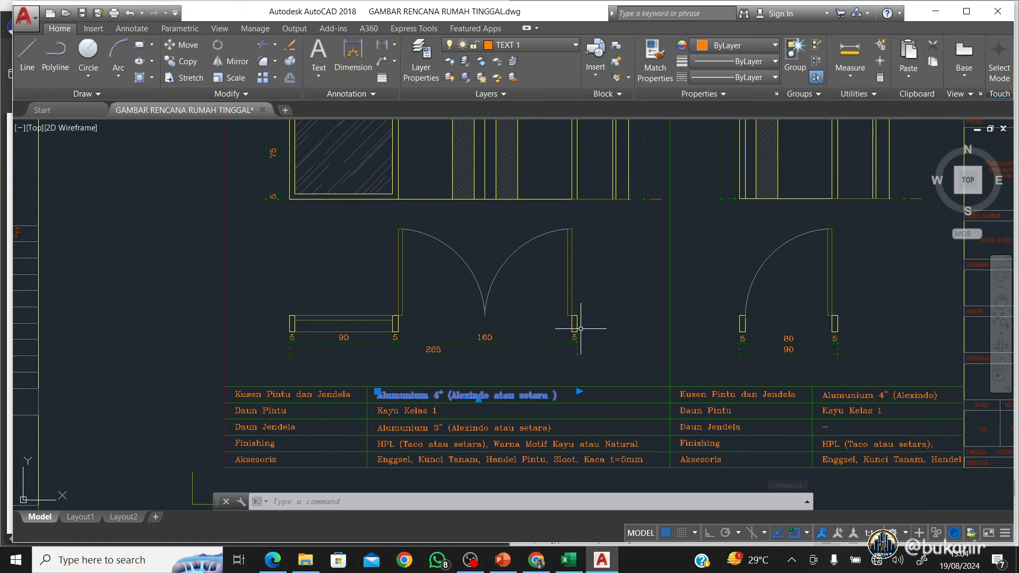
pyautogui.click(577, 562)
pyautogui.scroll(-2, 611, 271)
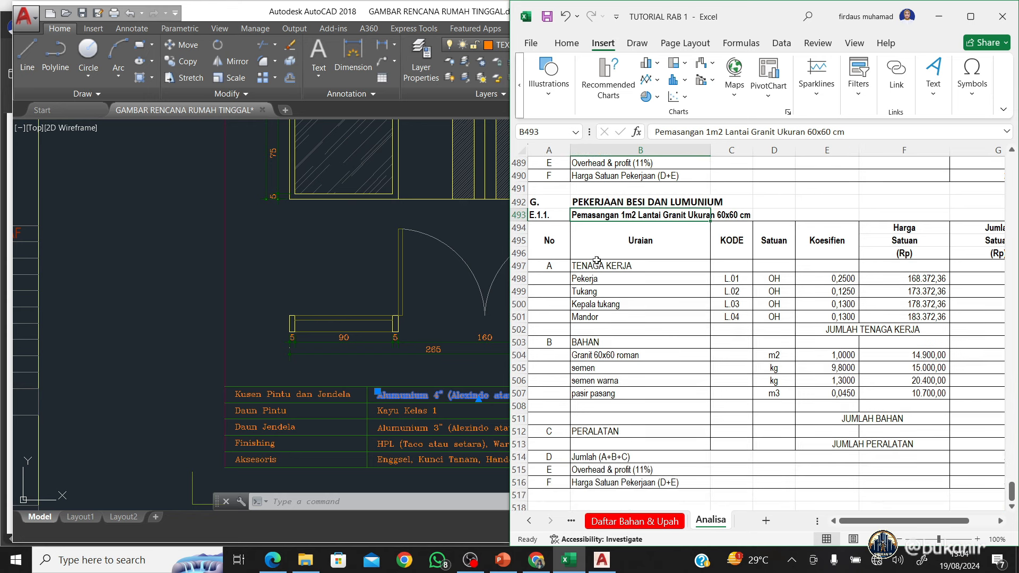
pyautogui.click(551, 217)
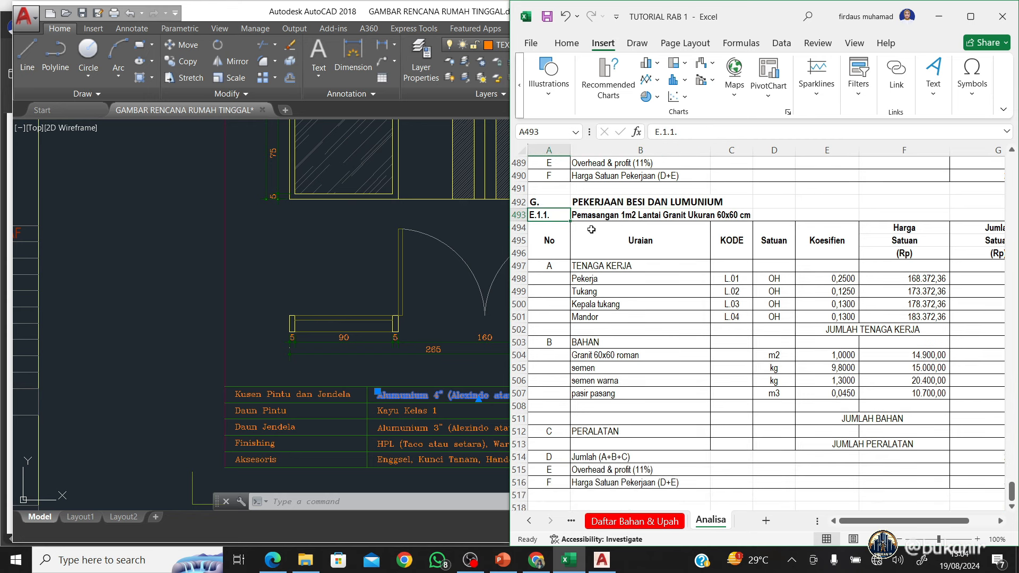
pyautogui.write('g.')
pyautogui.press('BackSpace')
pyautogui.press('BackSpace')
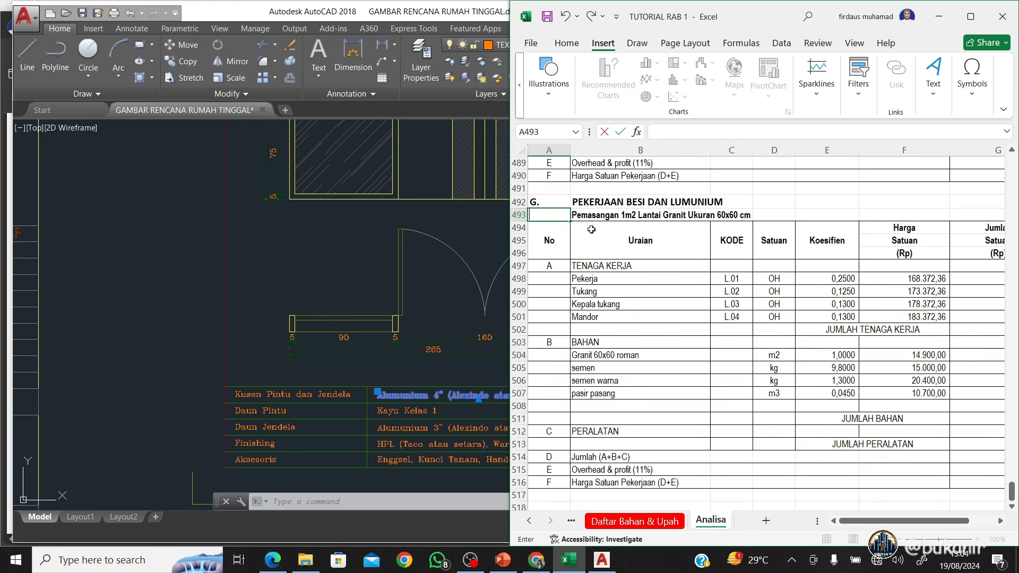
pyautogui.write('G.1.1.')
pyautogui.press('Tab')
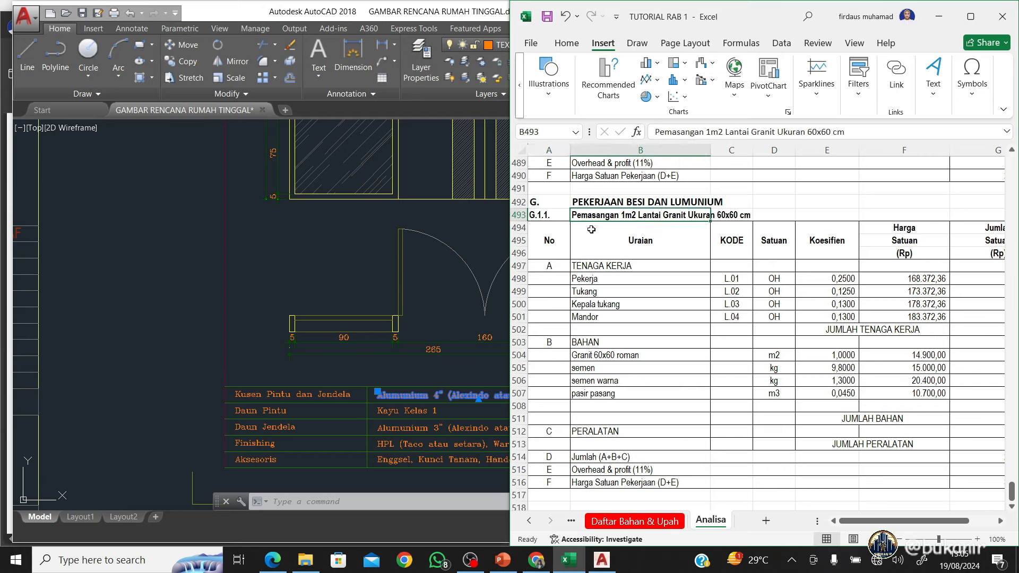
# Bring up the PDF's A.4.2.1.24 aluminium frame analysis as reference and retitle item G.1.1. in B493 as "Pemasangan 1 m Kusen Alumunium"
pyautogui.click(272, 560)
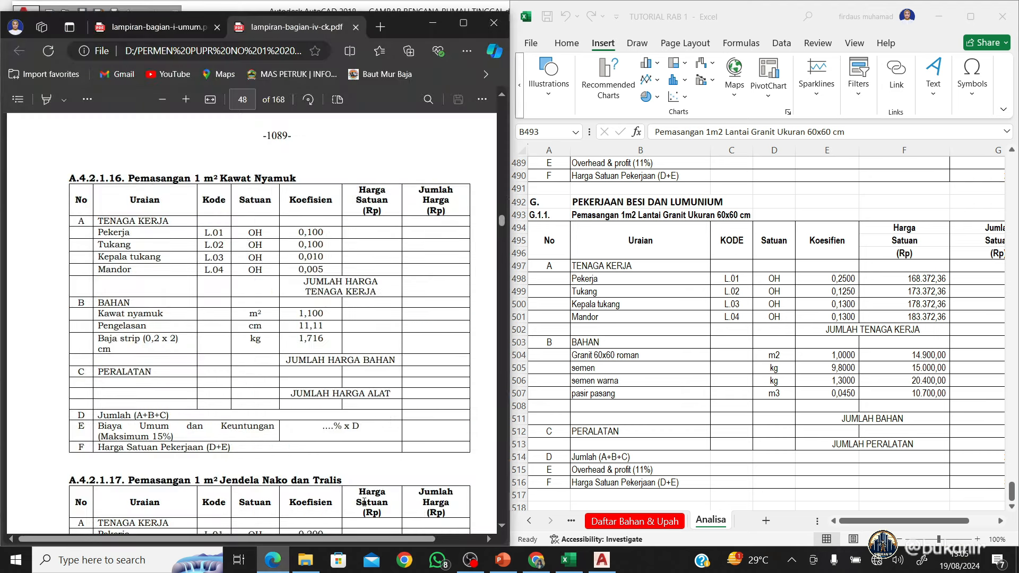
pyautogui.click(602, 216)
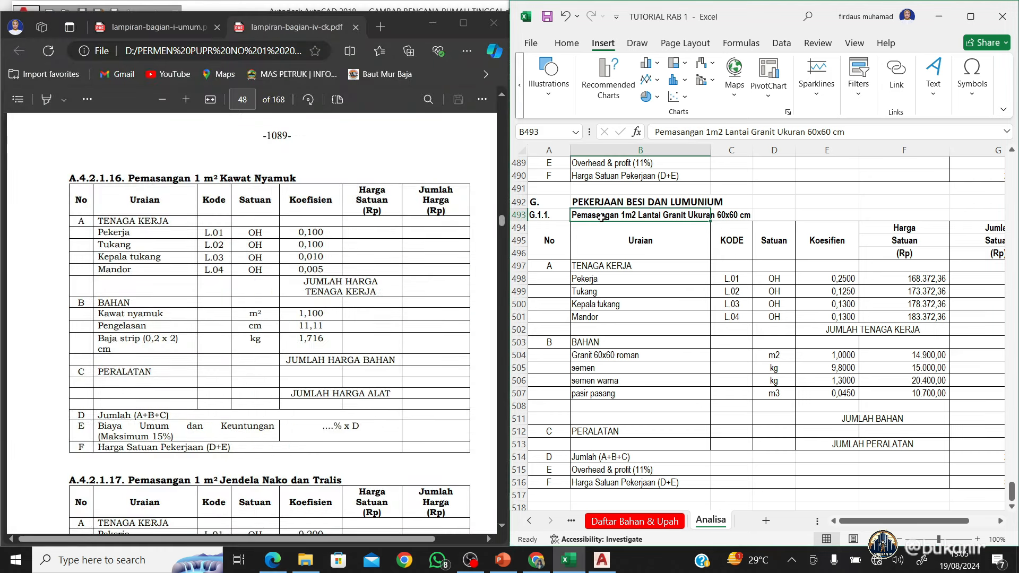
pyautogui.write('pEMASAN')
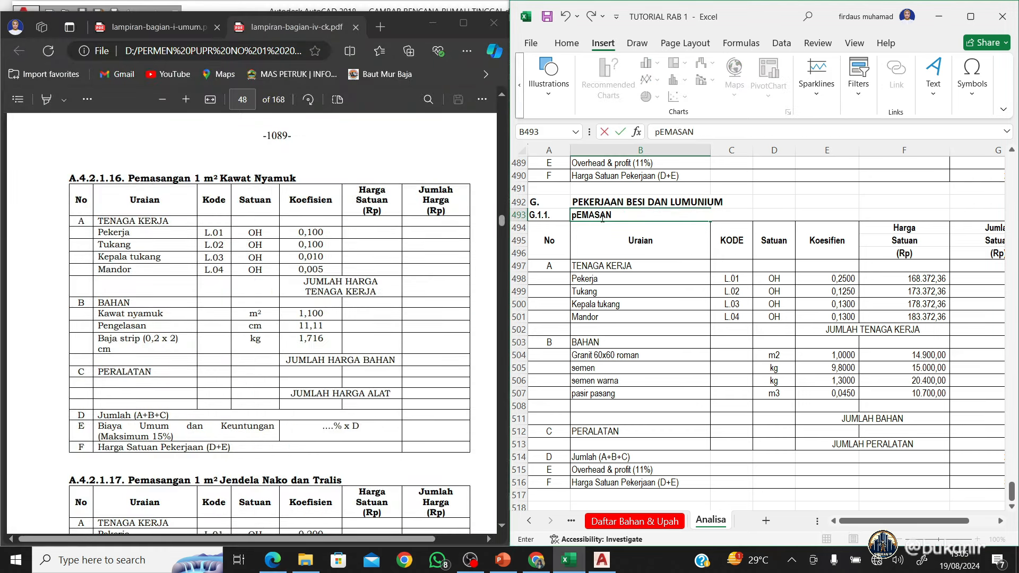
pyautogui.press('BackSpace')
pyautogui.press('BackSpace')
pyautogui.press('BackSpace')
pyautogui.press('BackSpace')
pyautogui.press('BackSpace')
pyautogui.press('BackSpace')
pyautogui.write('anga')
pyautogui.press('BackSpace')
pyautogui.press('BackSpace')
pyautogui.press('BackSpace')
pyautogui.write('sangan')
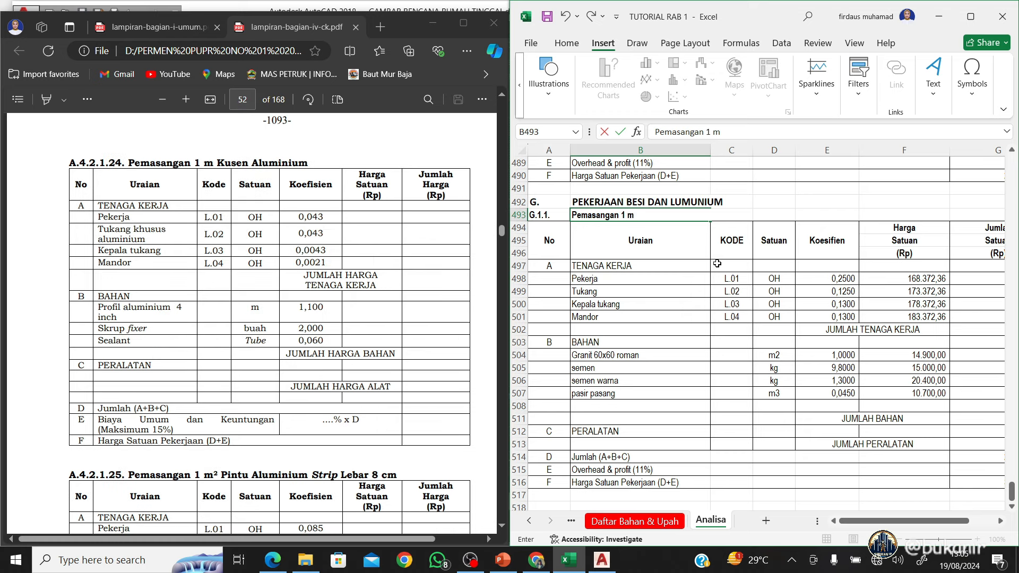
pyautogui.write('1 m Kusen Alumunium')
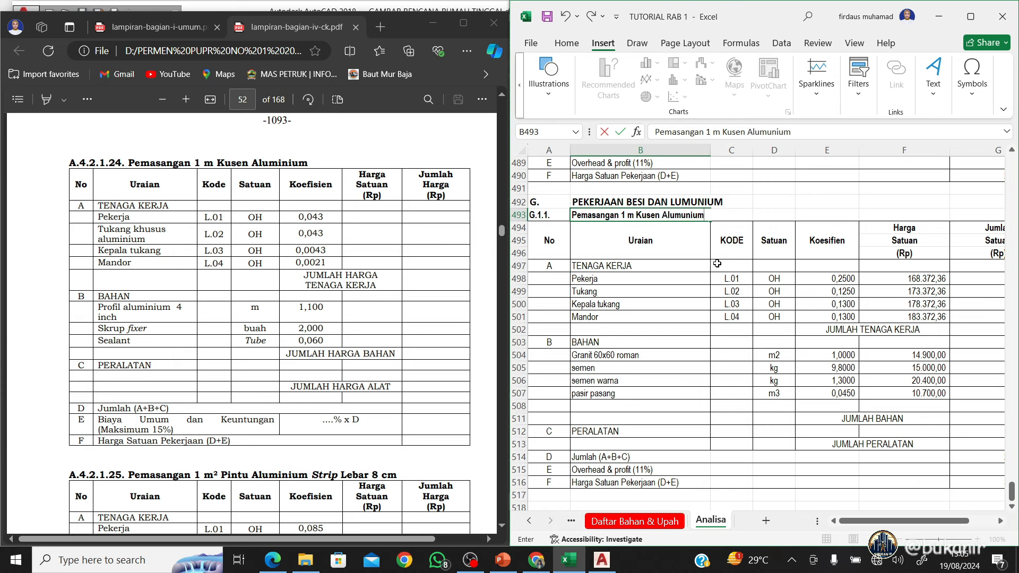
pyautogui.press('Return')
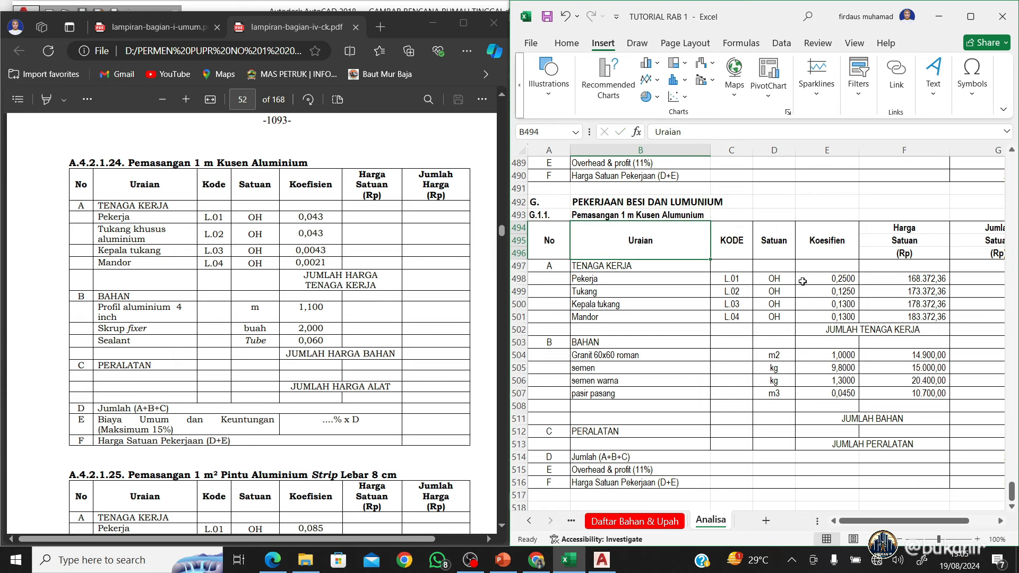
# Set the labour coefficients of Pekerja and Tukang in item G.1.1. to 0,043 each
pyautogui.click(823, 278)
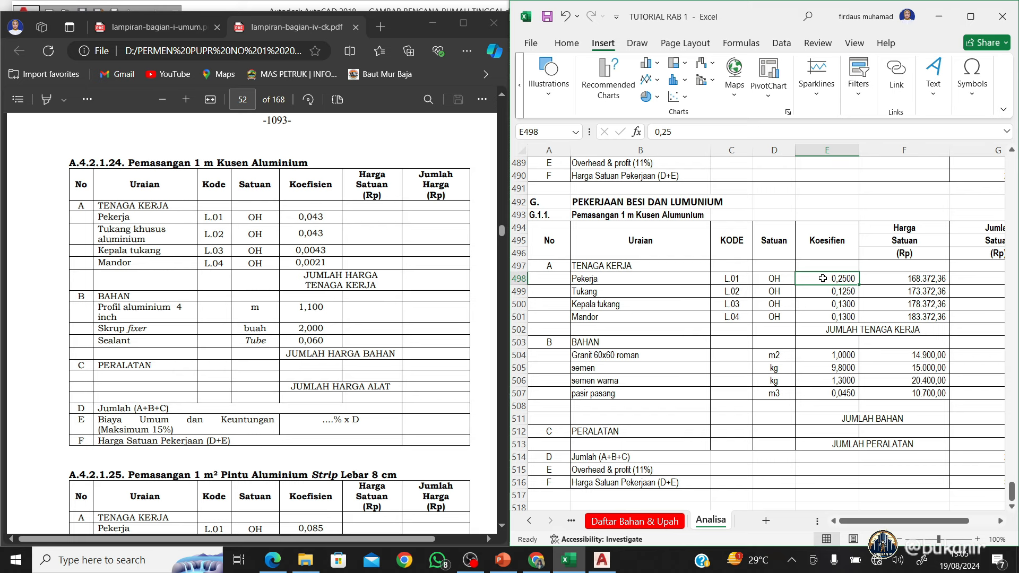
pyautogui.write('0,043')
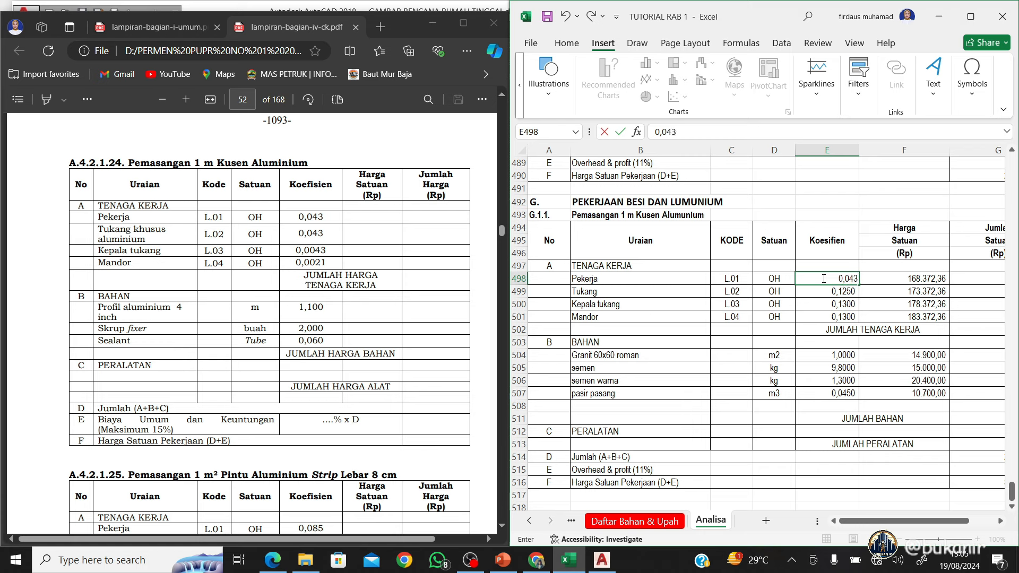
pyautogui.press('Return')
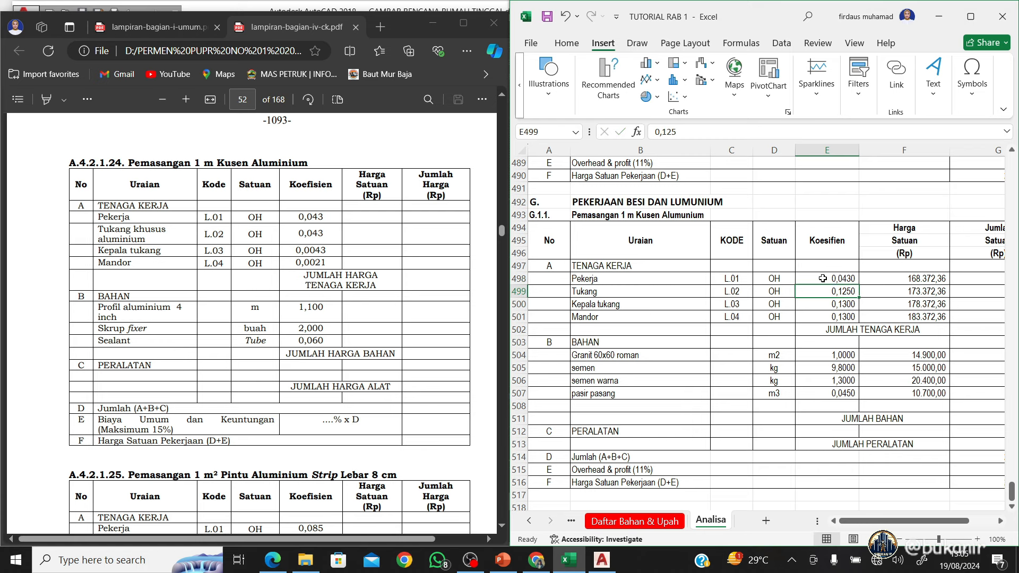
pyautogui.write('0')
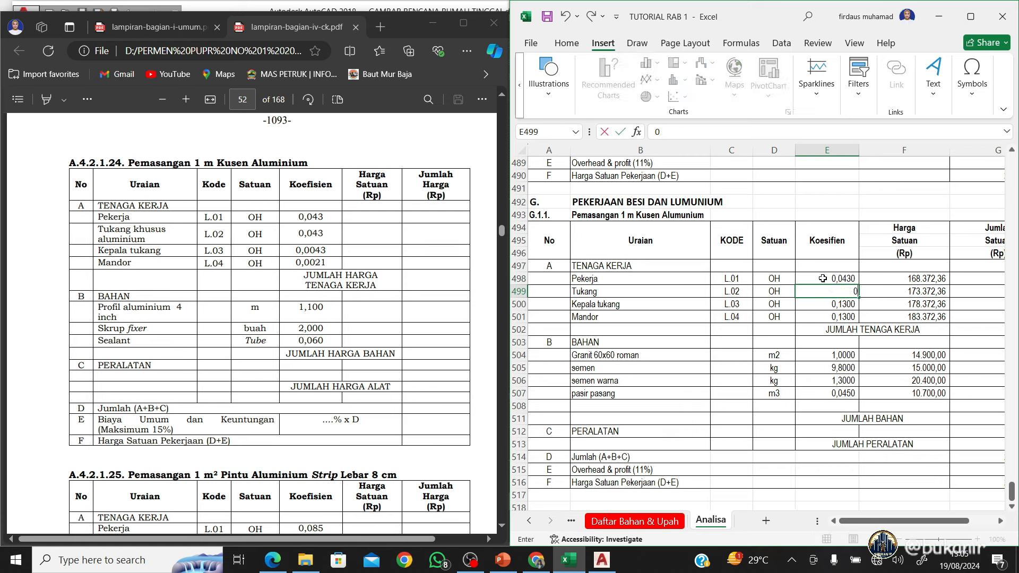
pyautogui.write(',043')
pyautogui.press('Return')
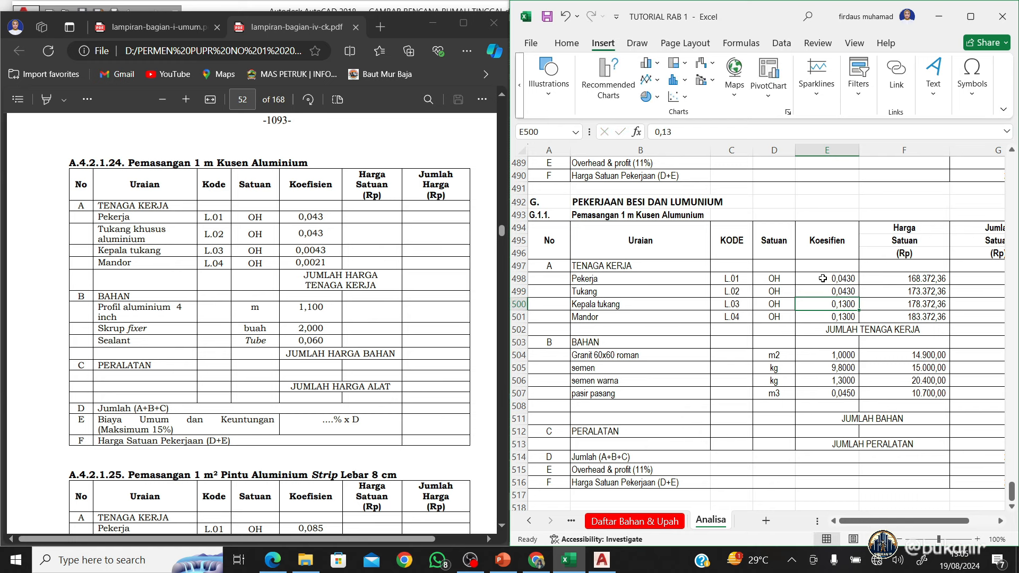
# Set the labour coefficients in item G.1.1. to 0,0043 for Kepala tukang and 0,0021 for Mandor
pyautogui.write('0,')
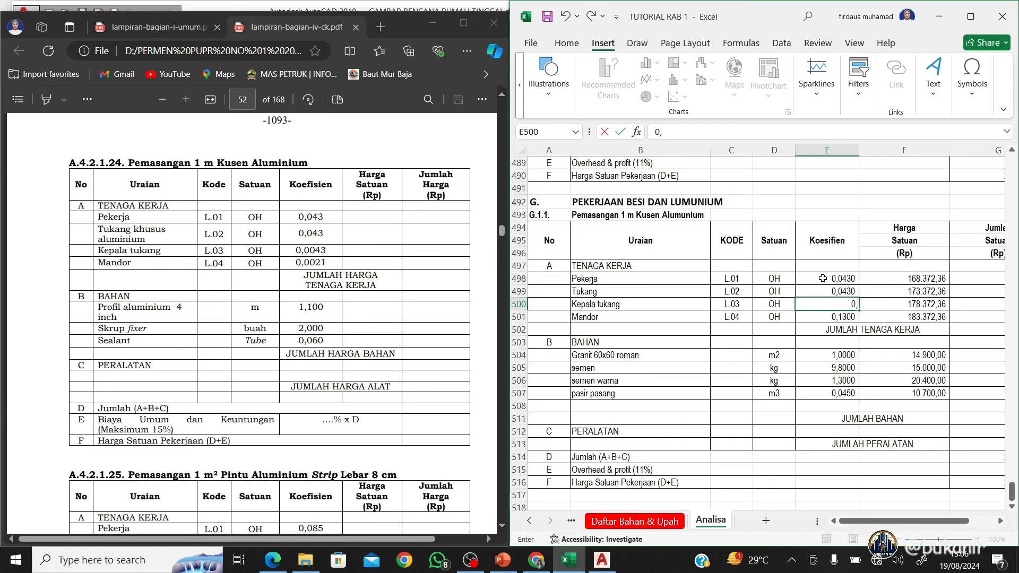
pyautogui.write('0043')
pyautogui.press('Return')
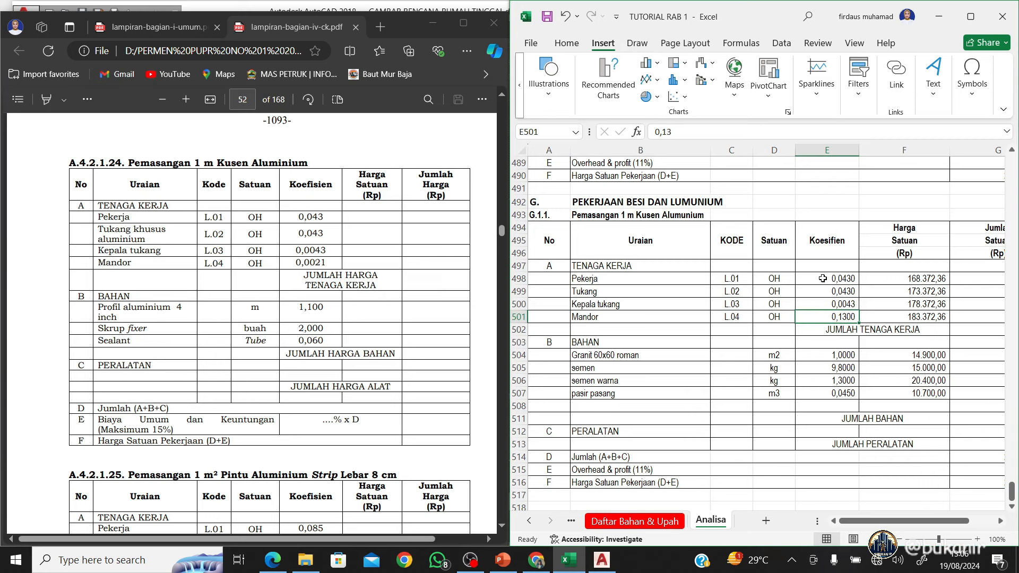
pyautogui.write('0')
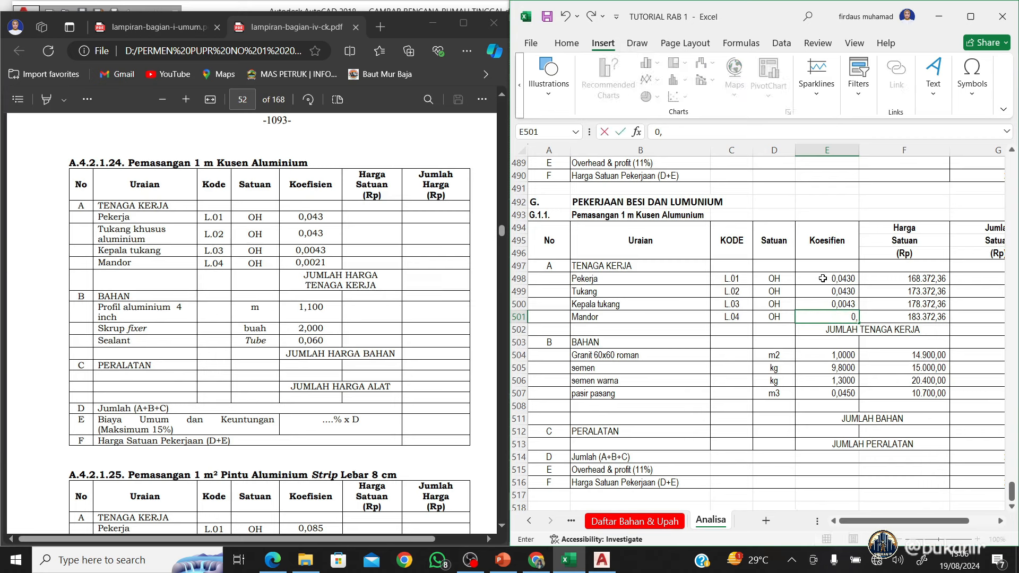
pyautogui.write(',0021')
pyautogui.press('Return')
# Replace the first material in row 504 with Profil Alumunium 4", unit m', coefficient 1,1
pyautogui.press('Down')
pyautogui.press('Down')
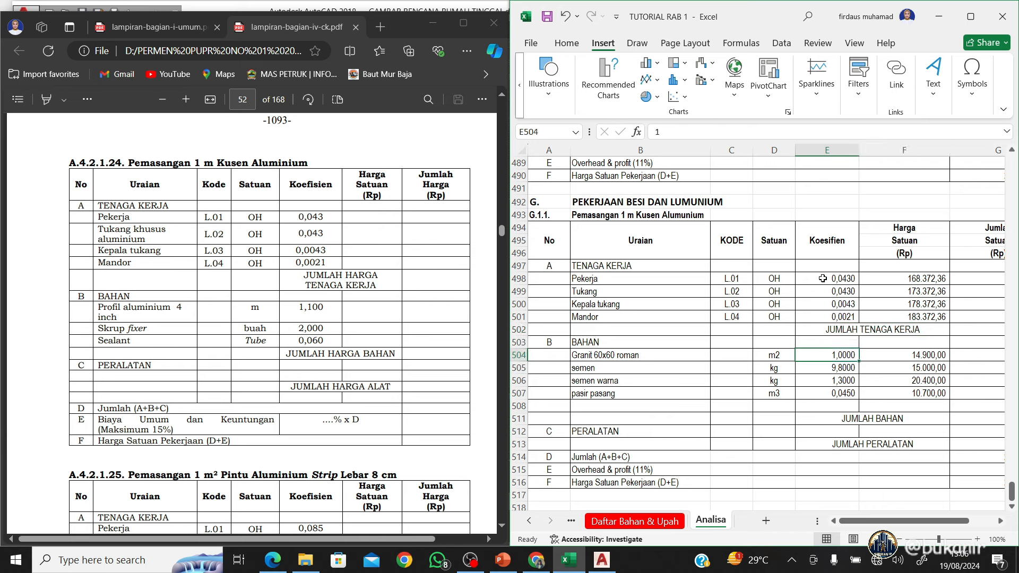
pyautogui.press('Left')
pyautogui.press('Left')
pyautogui.press('Left')
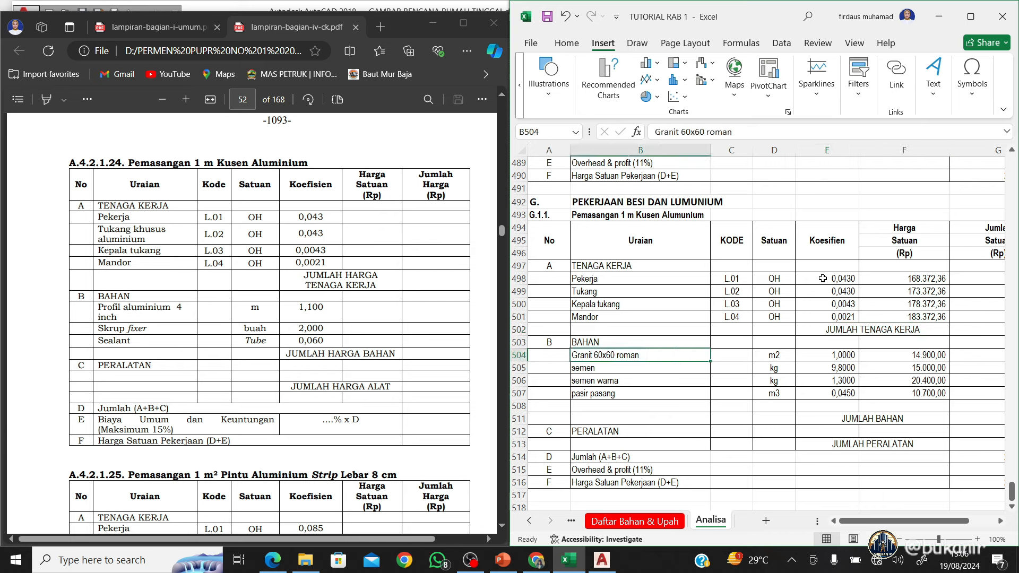
pyautogui.write('Profil')
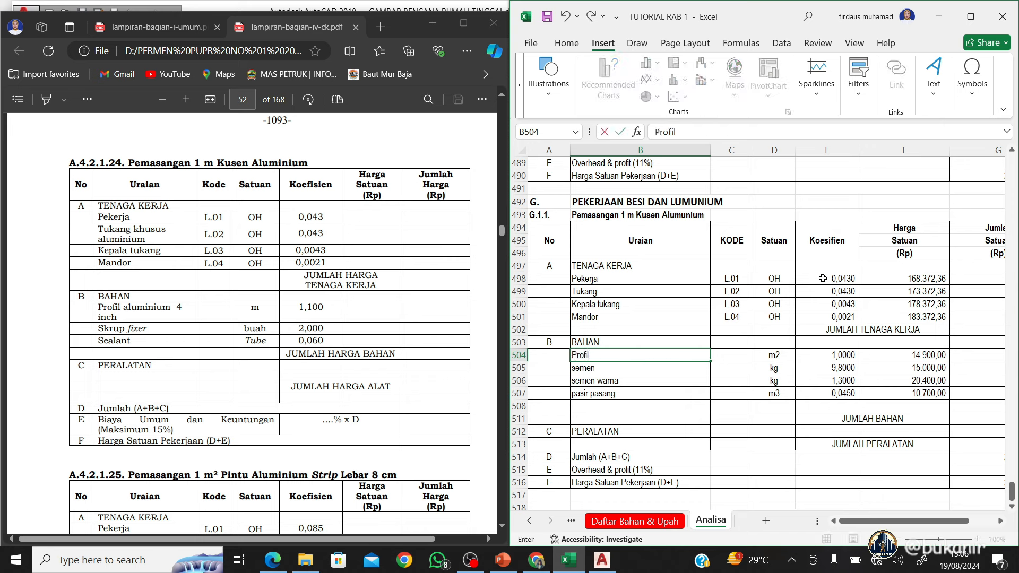
pyautogui.write(' Alumuni')
pyautogui.press('Tab')
pyautogui.press('Tab')
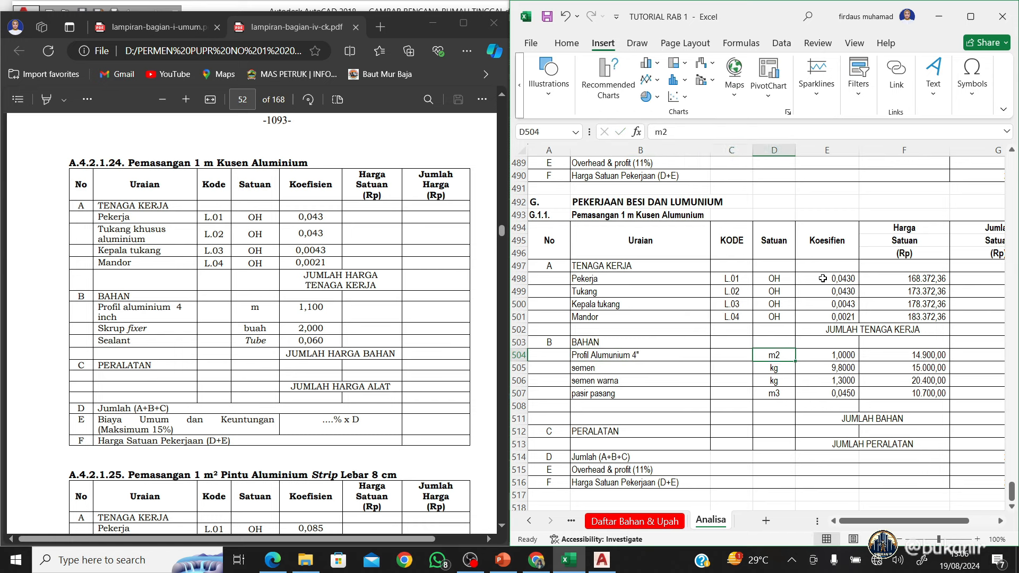
pyautogui.write("m'")
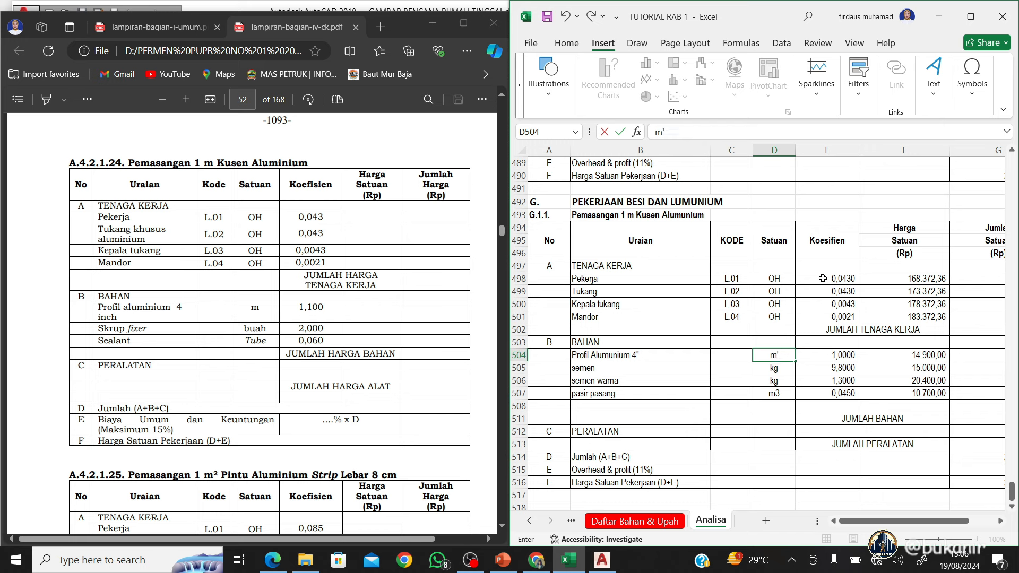
pyautogui.press('Tab')
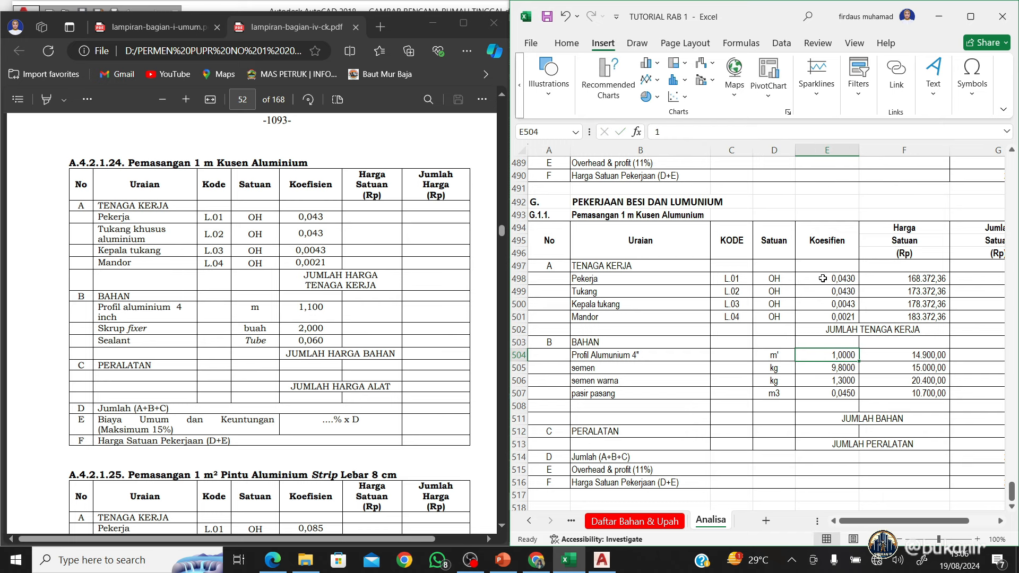
pyautogui.write('1,1')
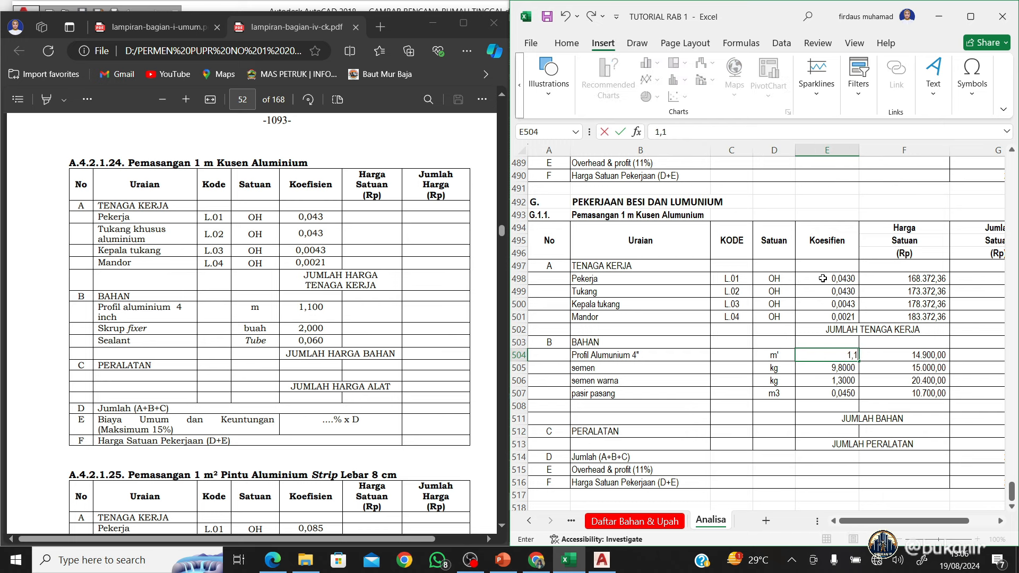
pyautogui.press('Return')
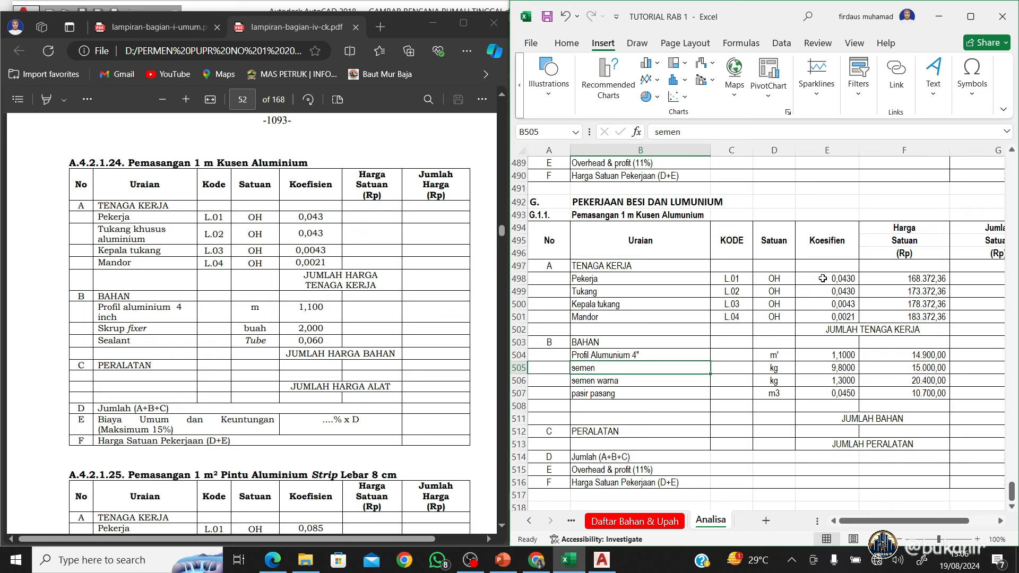
# Replace the second material in row 505 with Skrup fixer, unit buah, coefficient 2
pyautogui.write('Skrup fixer')
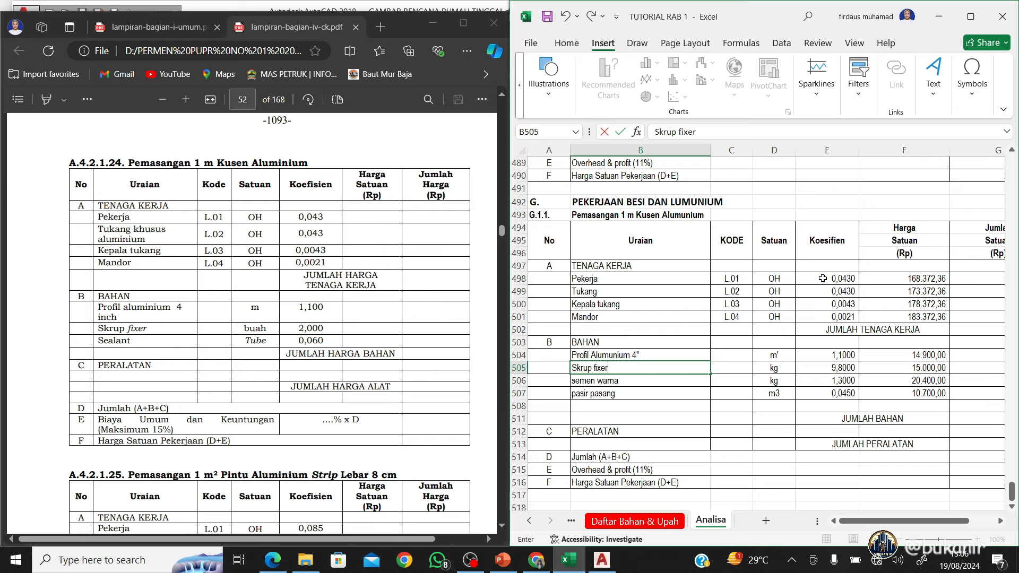
pyautogui.press('Tab')
pyautogui.press('Tab')
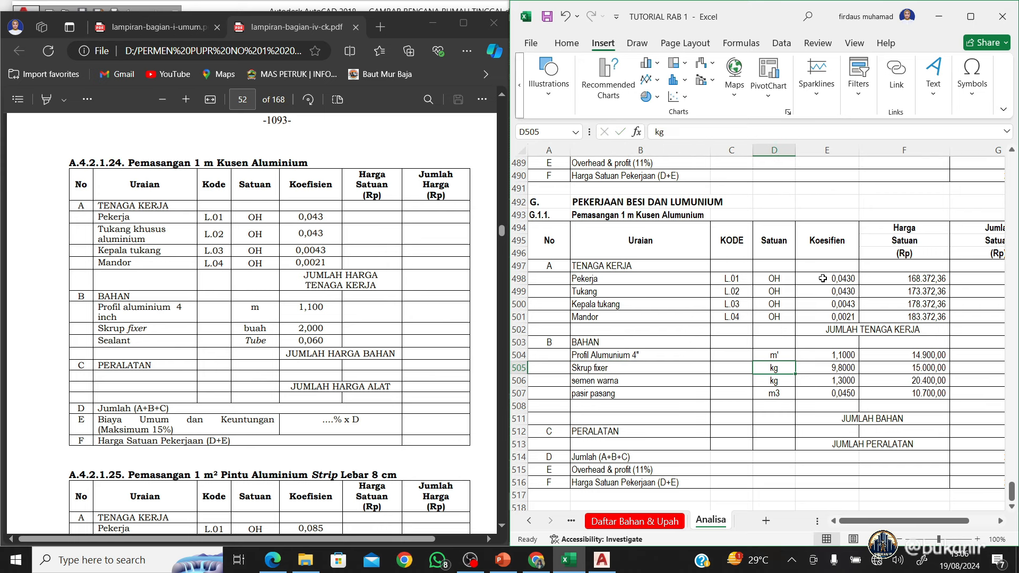
pyautogui.write('buah')
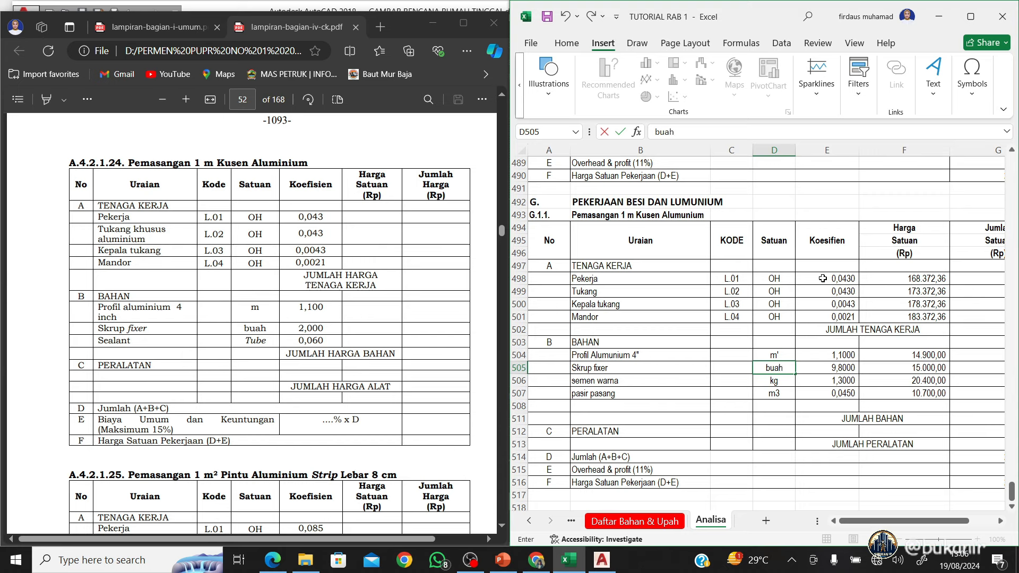
pyautogui.press('Tab')
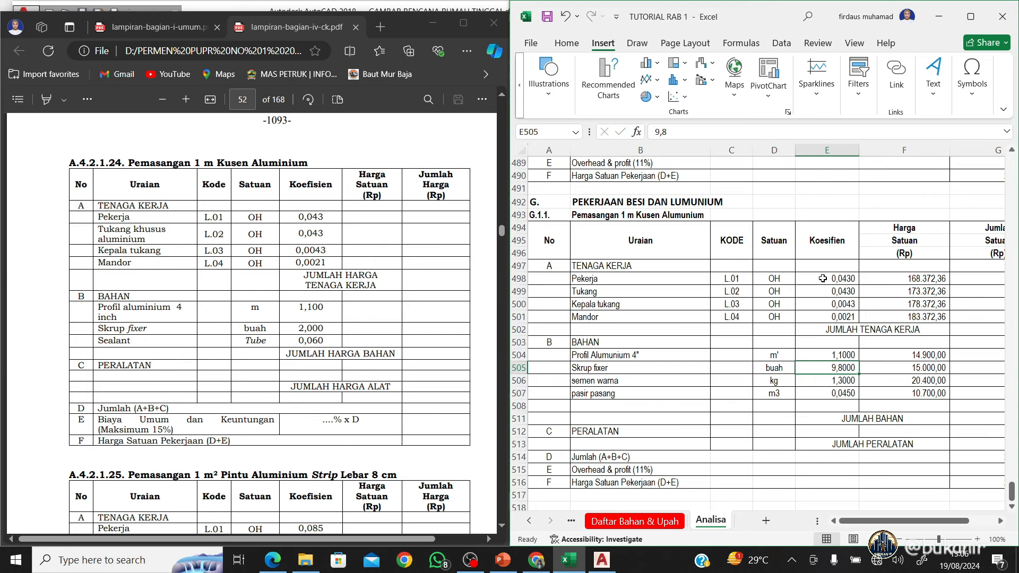
pyautogui.write('2')
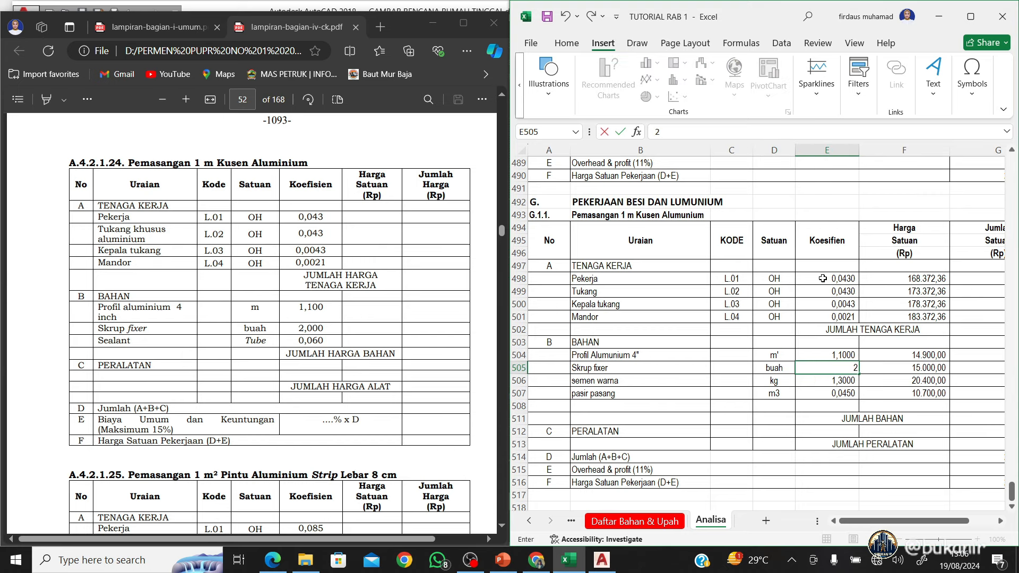
pyautogui.press('Right')
# Replace the third material in row 506 with Sealent, unit Tube, coefficient 0,06
pyautogui.press('Down')
pyautogui.press('Left')
pyautogui.press('Left')
pyautogui.press('Left')
pyautogui.press('Left')
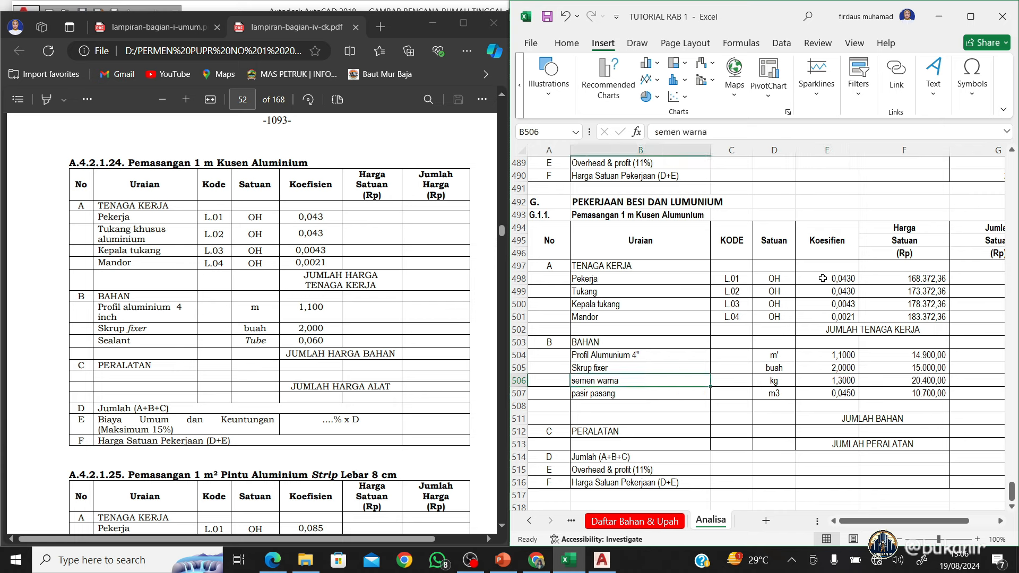
pyautogui.write('Se')
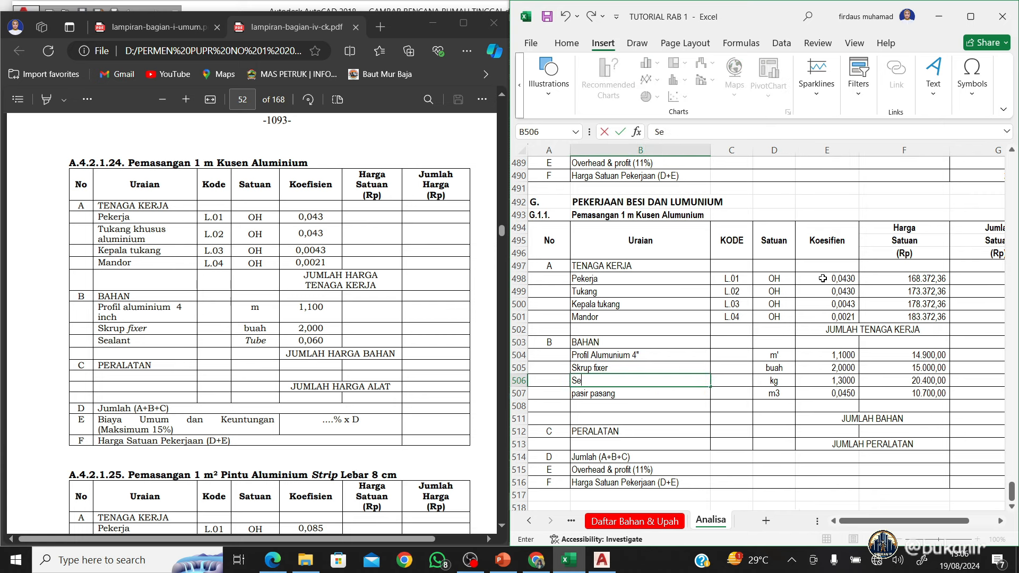
pyautogui.write('alen')
pyautogui.press('Right')
pyautogui.press('Right')
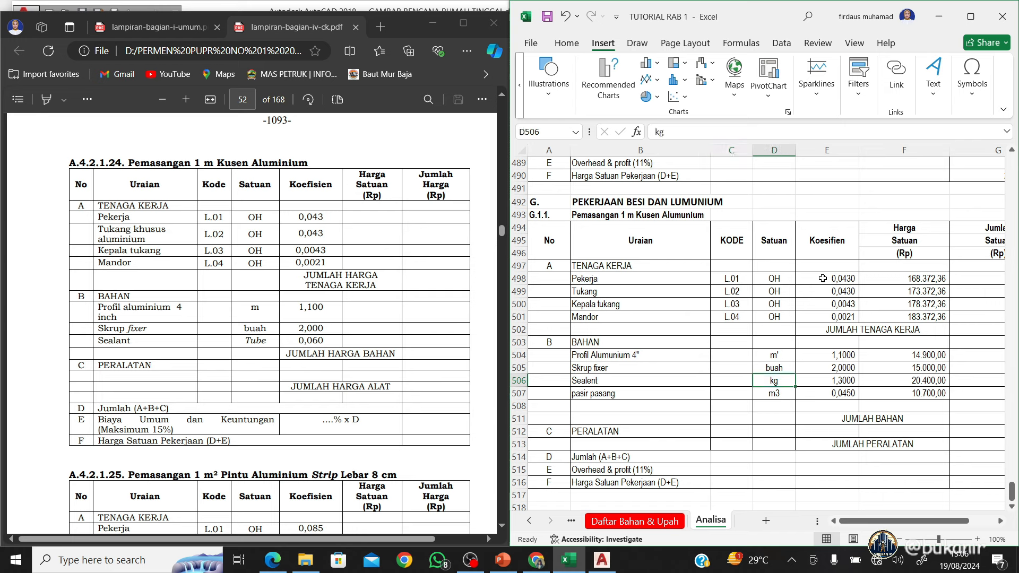
pyautogui.write('Tube')
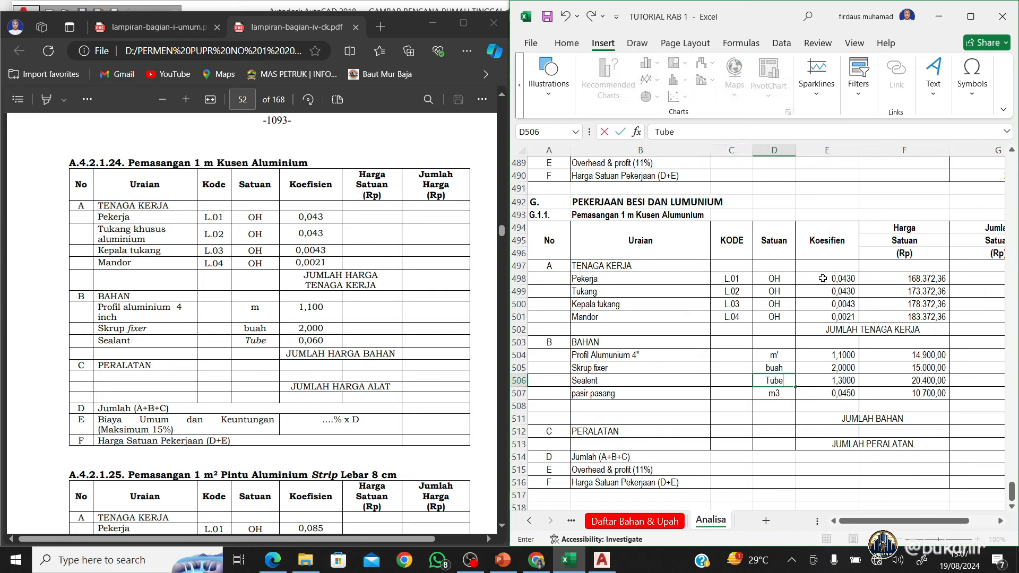
pyautogui.press('Right')
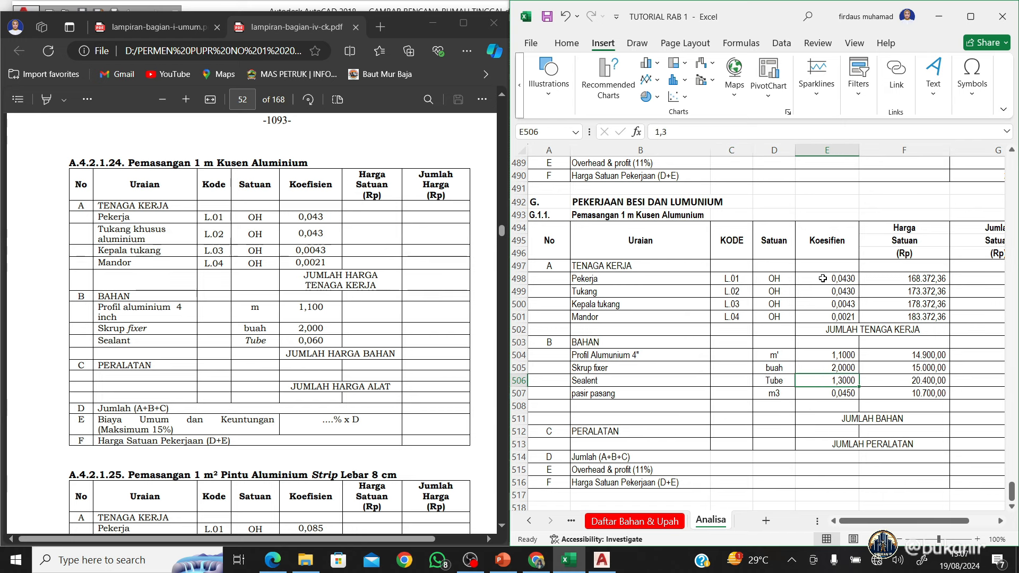
pyautogui.write('0,06')
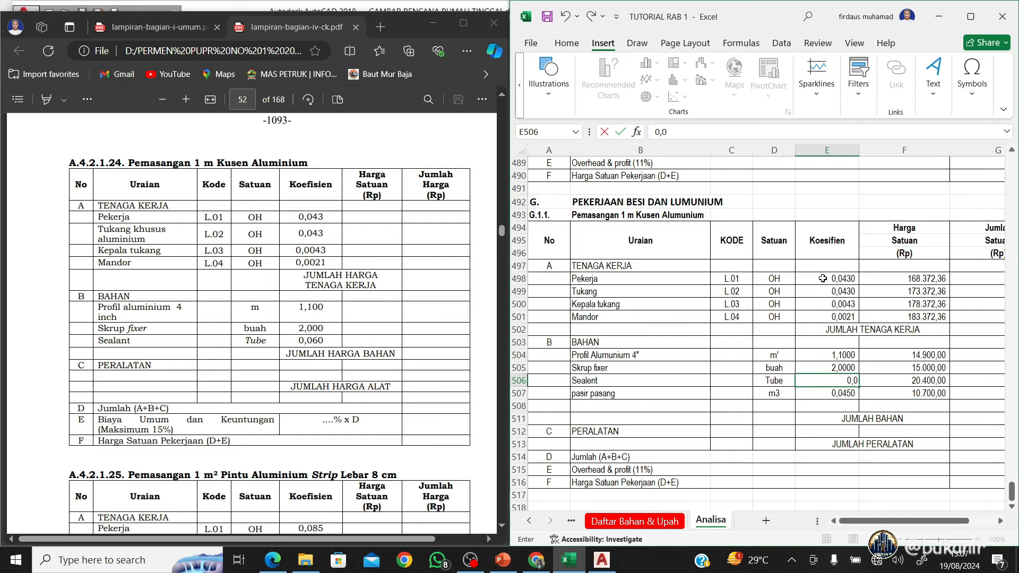
pyautogui.press('Return')
# Clear the leftover pasir pasang entry from row 507, from its description through its total price
pyautogui.press('Left')
pyautogui.press('Left')
pyautogui.press('Left')
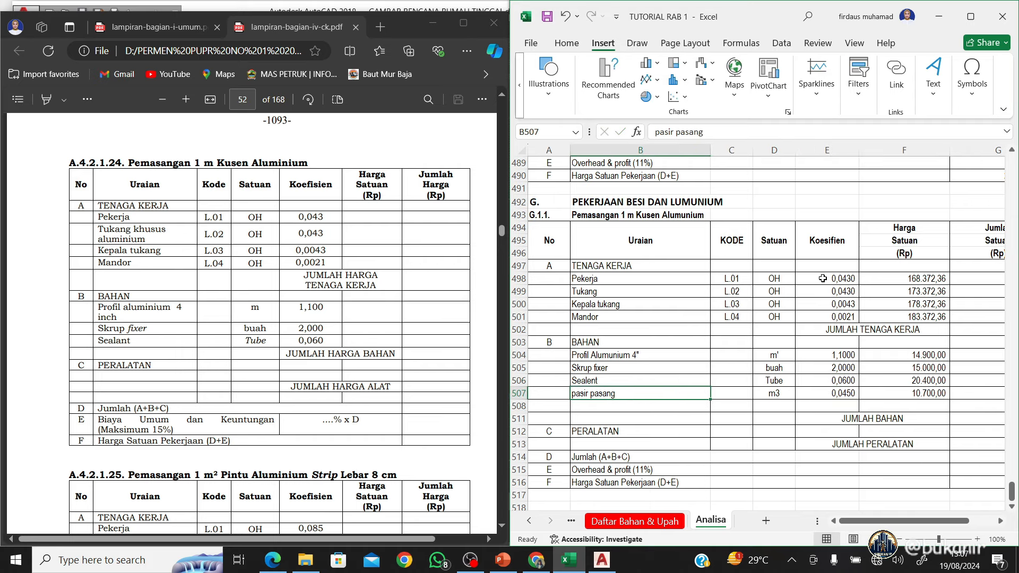
pyautogui.hotkey('shift', 'Right')
pyautogui.hotkey('shift', 'Right')
pyautogui.hotkey('shift', 'Right')
pyautogui.hotkey('shift', 'Right')
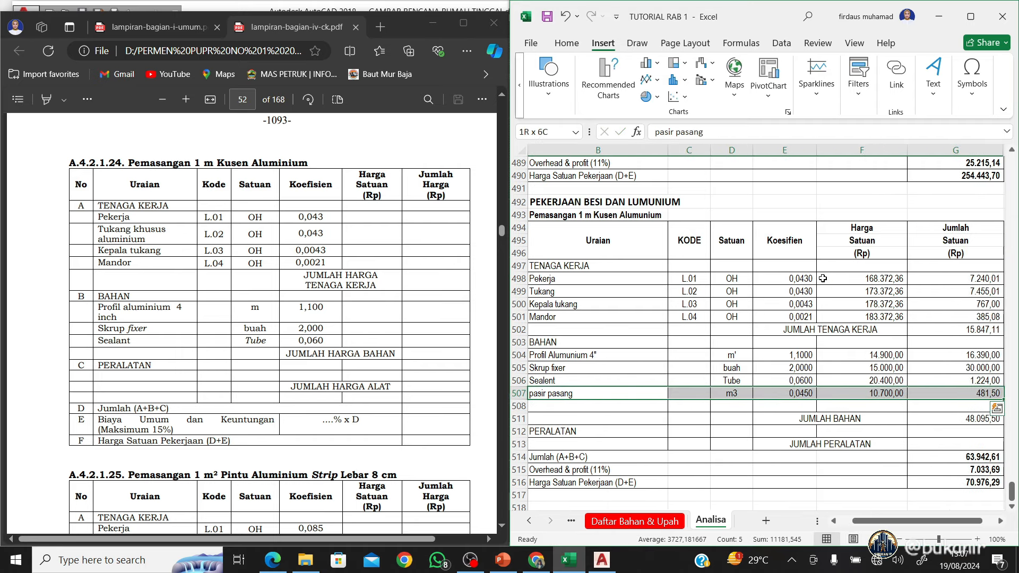
pyautogui.press('Delete')
pyautogui.press('Home')
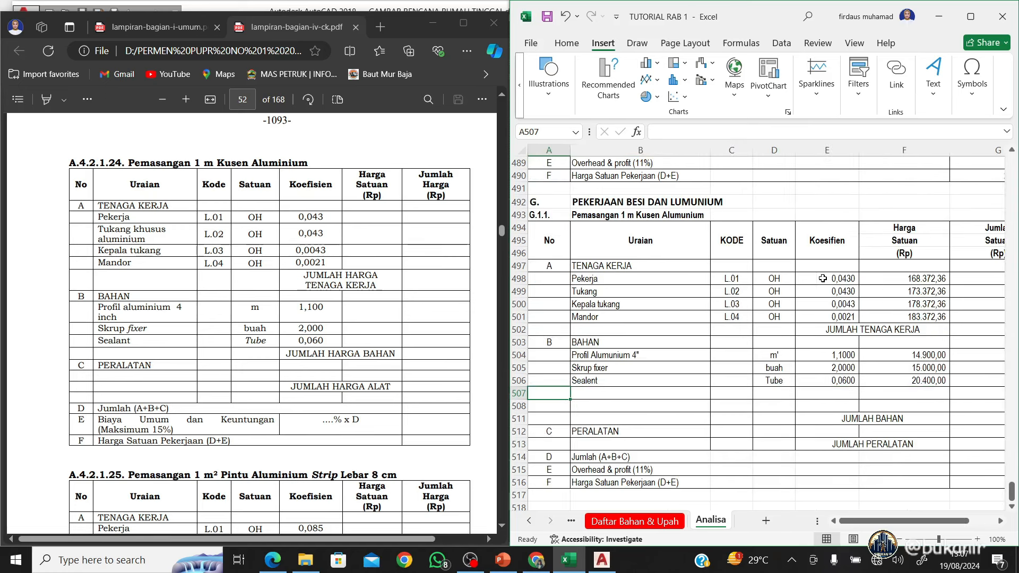
# Link the unit price of Profil Alumunium 4" to the Alumunium Kusen 4" price in F150 of the Daftar Bahan & Upah sheet
pyautogui.click(914, 353)
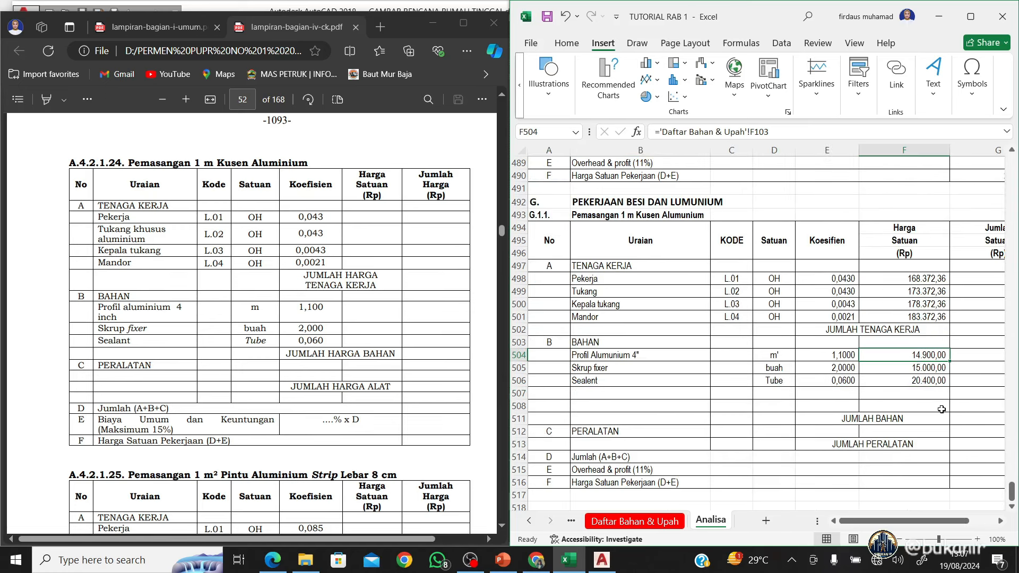
pyautogui.write('=')
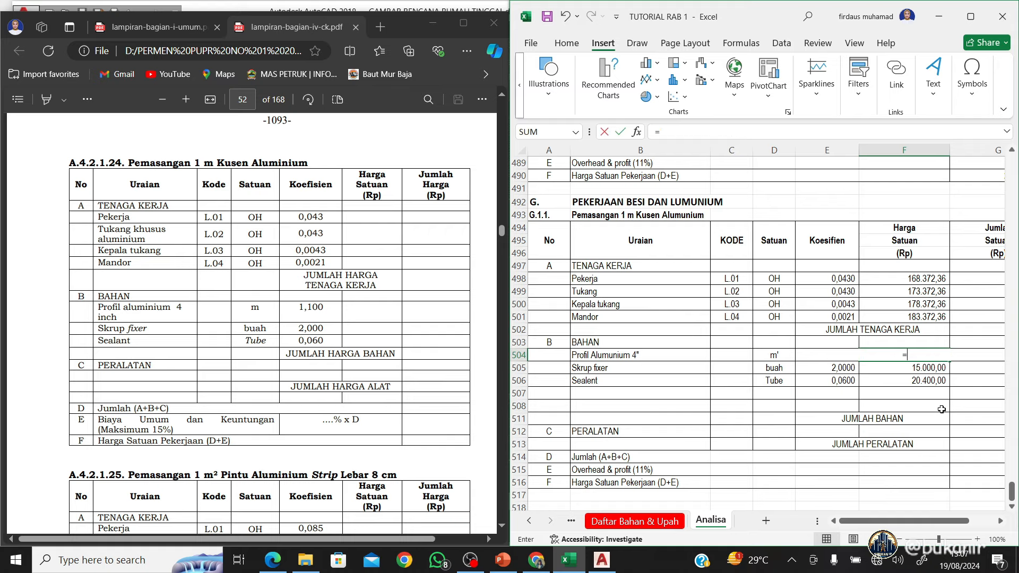
pyautogui.click(635, 521)
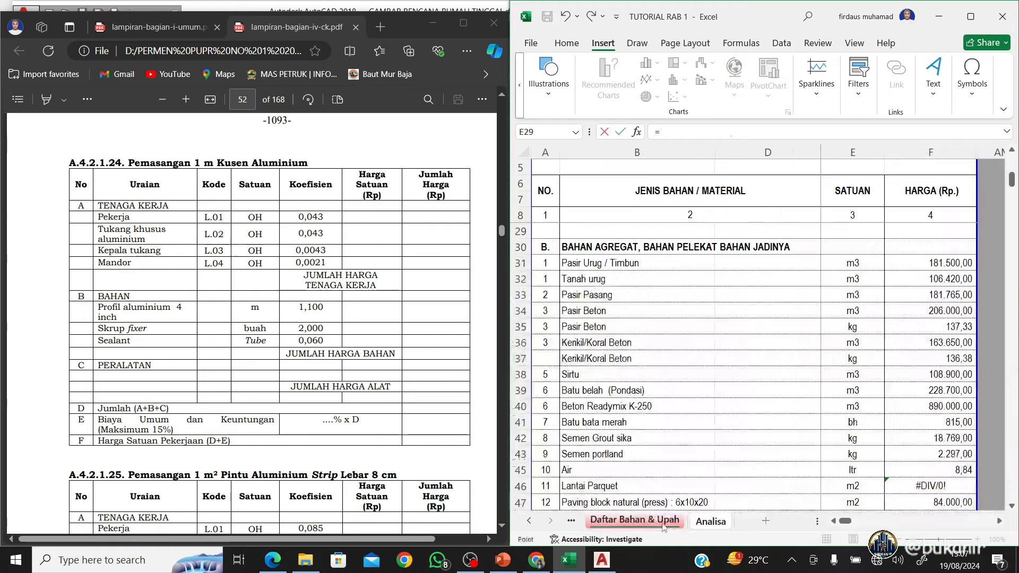
pyautogui.scroll(-12, 690, 407)
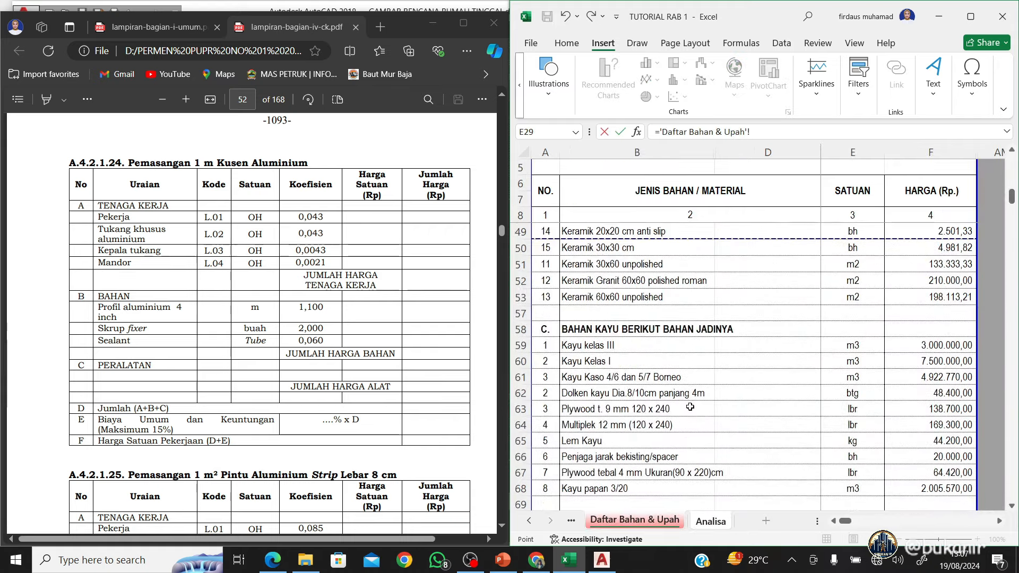
pyautogui.hotkey('ctrl', 'pagedown')
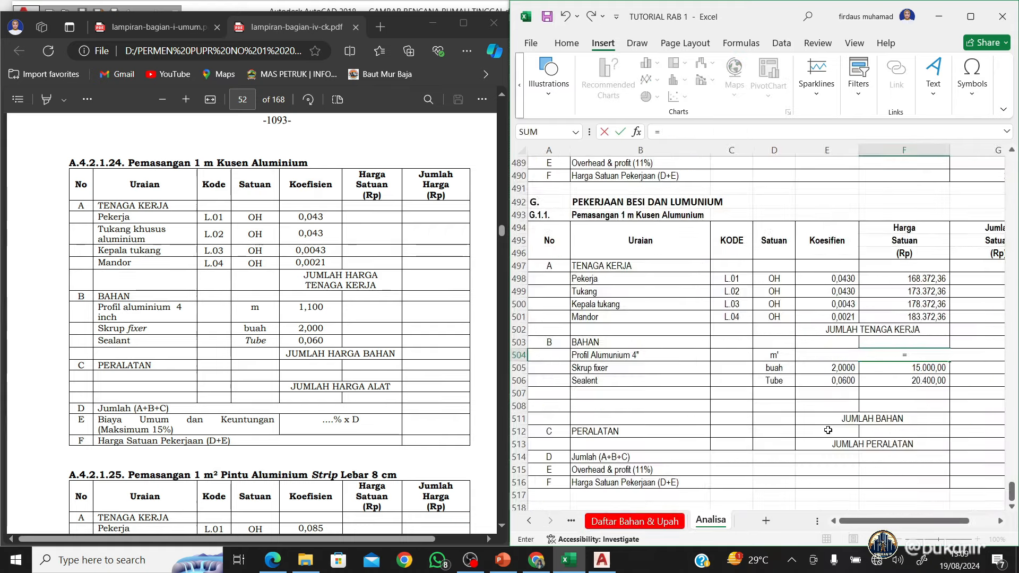
pyautogui.click(649, 526)
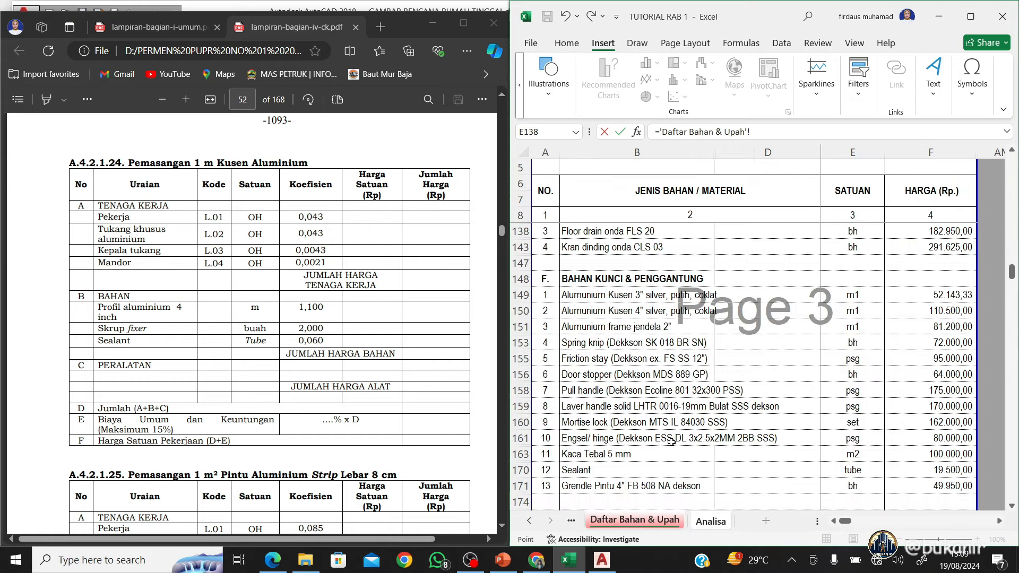
pyautogui.click(659, 314)
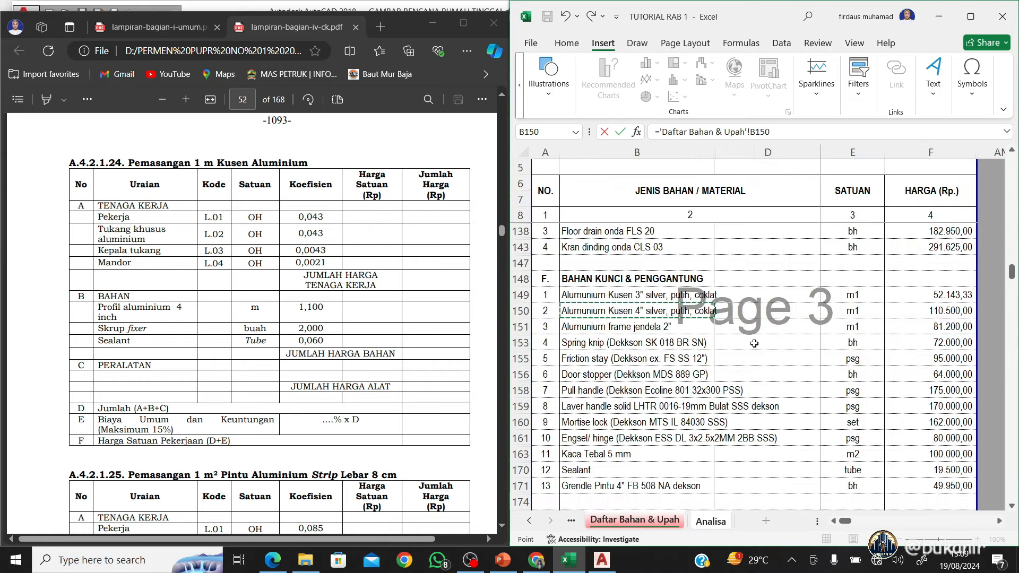
pyautogui.press('Right')
pyautogui.press('Right')
pyautogui.press('Right')
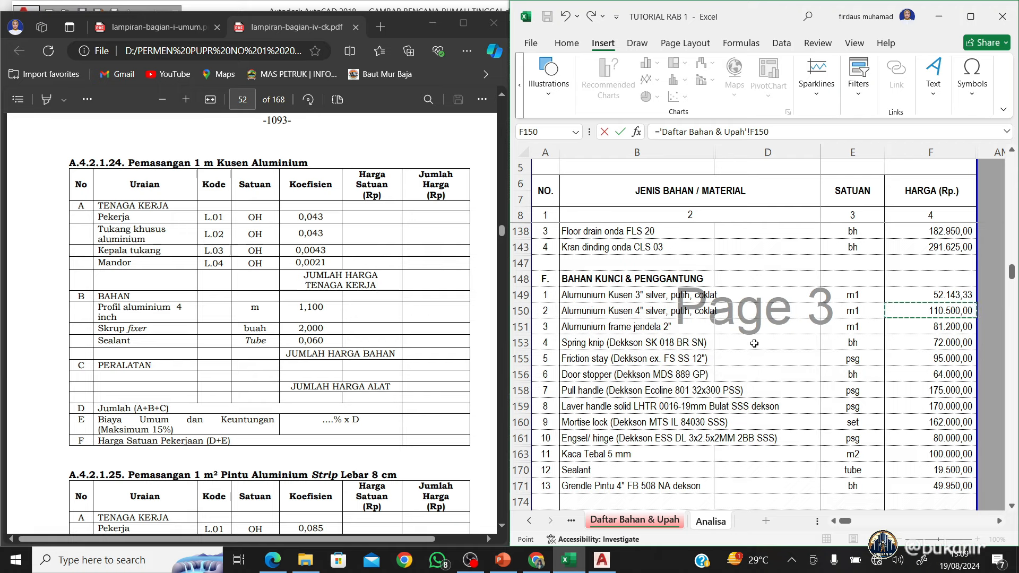
pyautogui.press('Return')
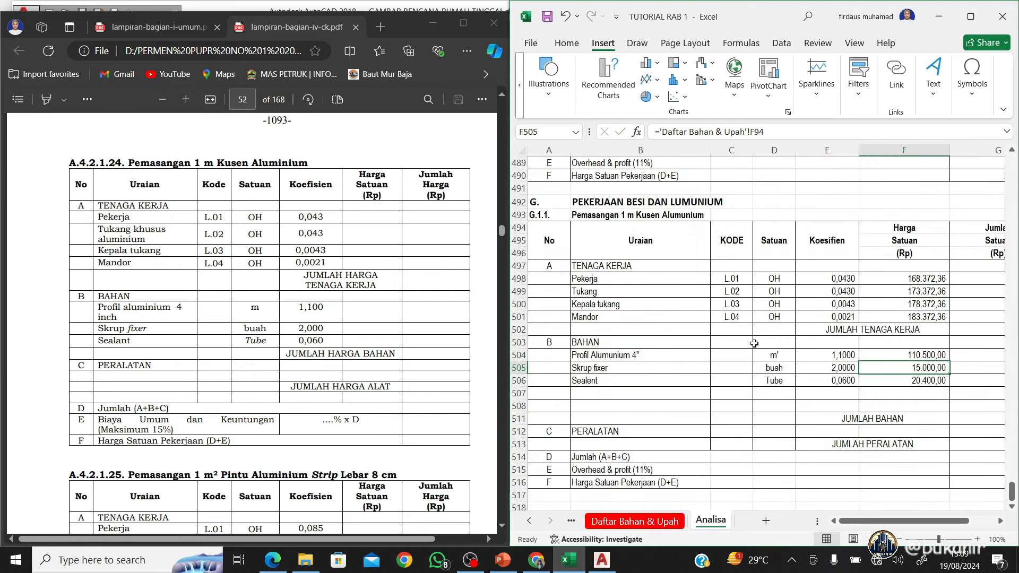
# Link the unit price of Skrup fixer to the Paku skrup price in F80 of the Daftar Bahan & Upah sheet
pyautogui.write('=')
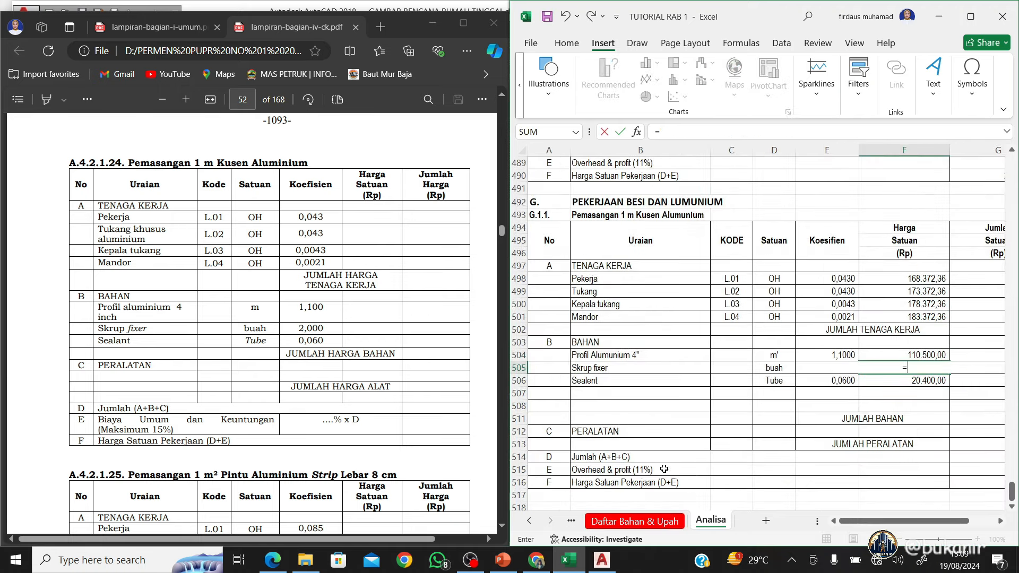
pyautogui.click(635, 522)
pyautogui.scroll(5, 633, 265)
pyautogui.click(633, 264)
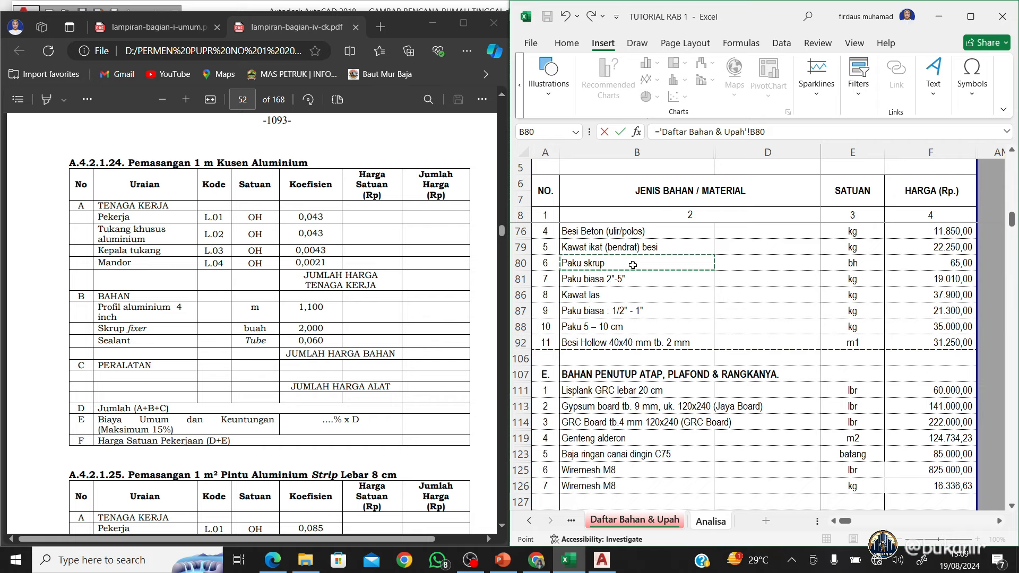
pyautogui.press('Right')
pyautogui.press('Right')
pyautogui.press('Right')
pyautogui.press('Return')
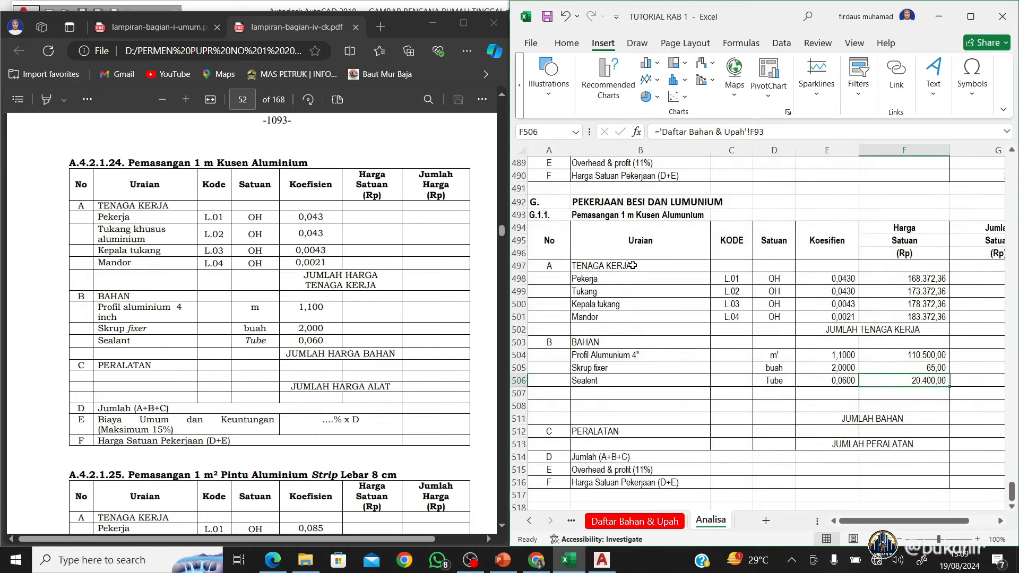
# Link the unit price of Sealent to the Sealant price in F170 of the Daftar Bahan & Upah sheet
pyautogui.write('=')
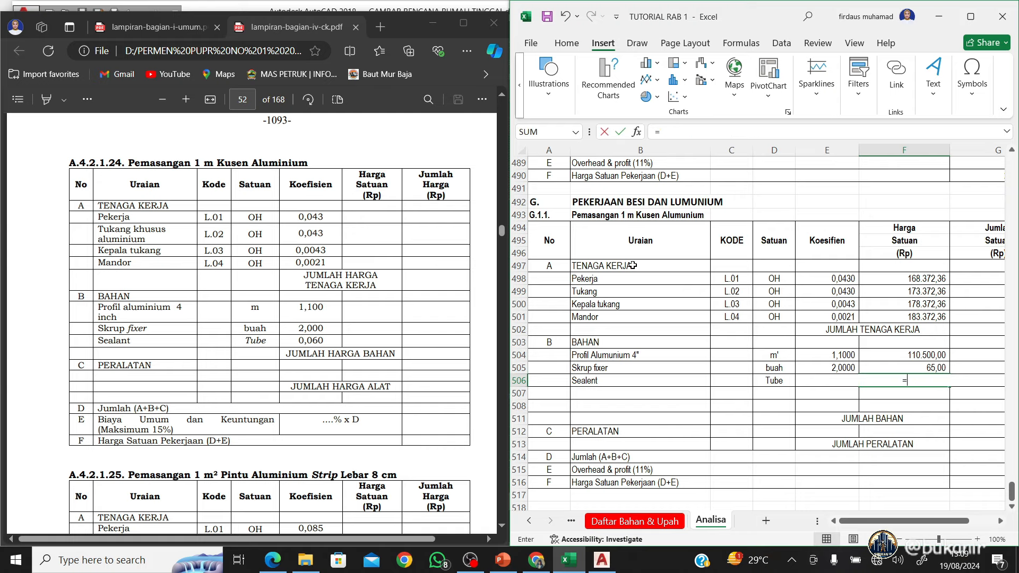
pyautogui.click(674, 520)
pyautogui.scroll(-4, 675, 377)
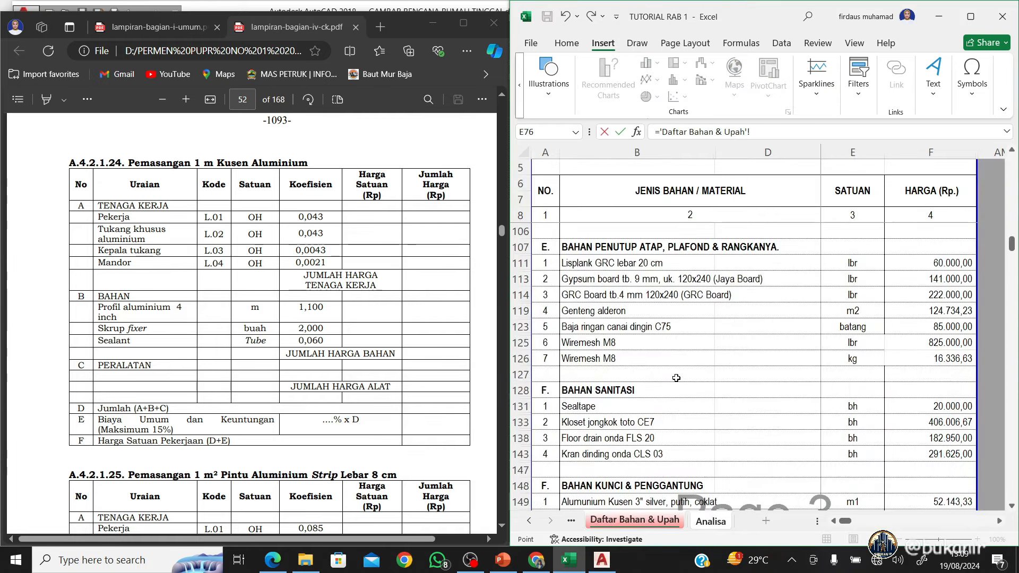
pyautogui.scroll(-3, 684, 370)
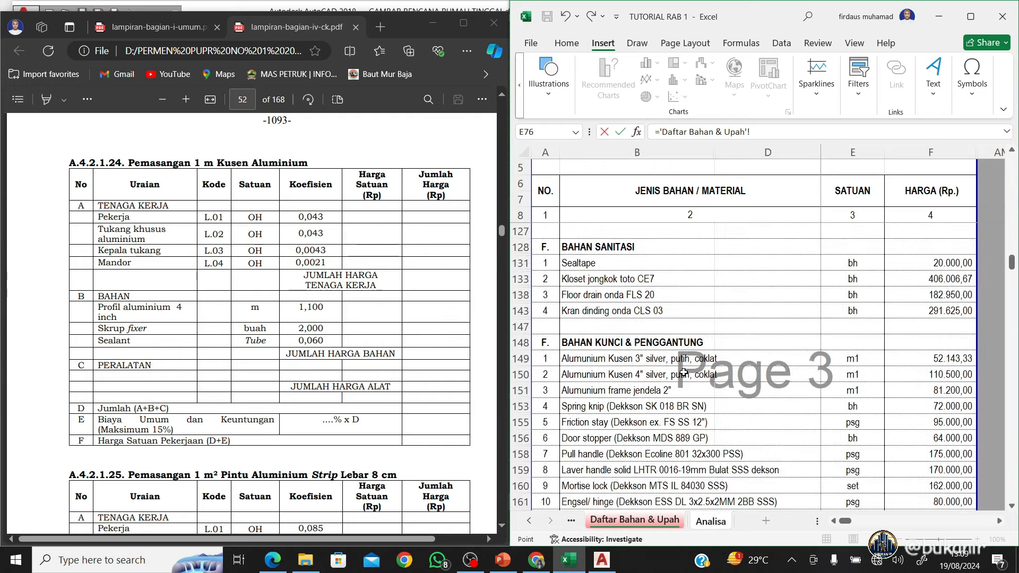
pyautogui.click(662, 463)
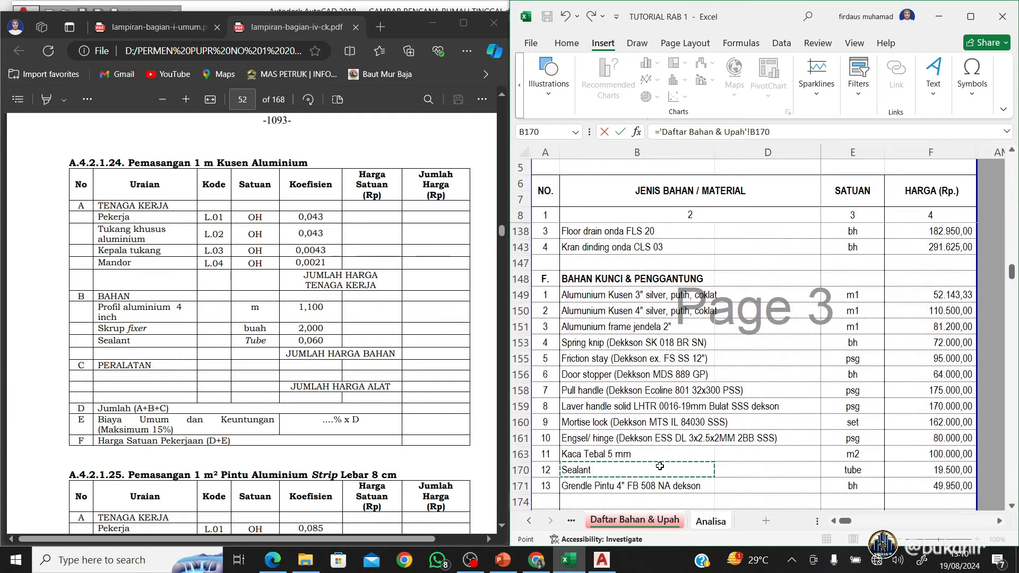
pyautogui.press('Right')
pyautogui.press('Right')
pyautogui.press('Right')
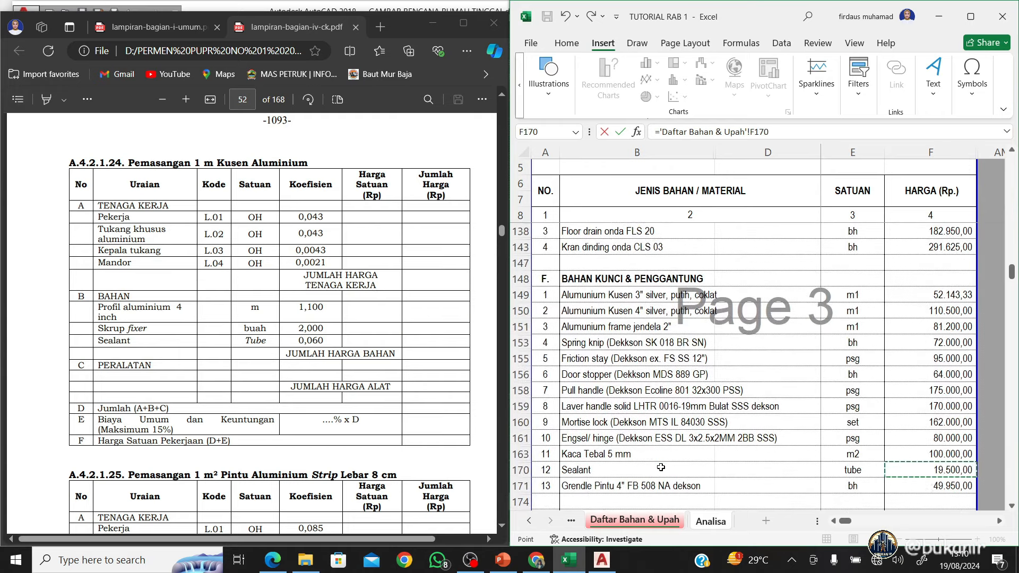
pyautogui.press('Return')
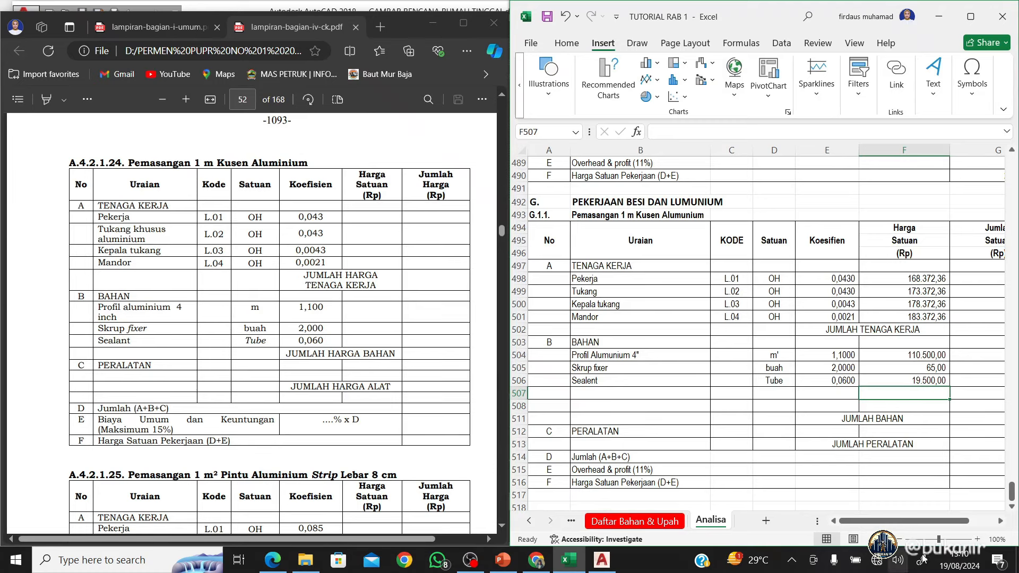
# Check the door and window frame specification in the AutoCAD drawing and extend the G.1.1. title to Pemasangan 1 m Kusen Alumunium 4"
pyautogui.moveTo(917, 522)
pyautogui.mouseDown()
pyautogui.moveTo(937, 521)
pyautogui.moveTo(918, 522)
pyautogui.mouseUp()
pyautogui.click(601, 560)
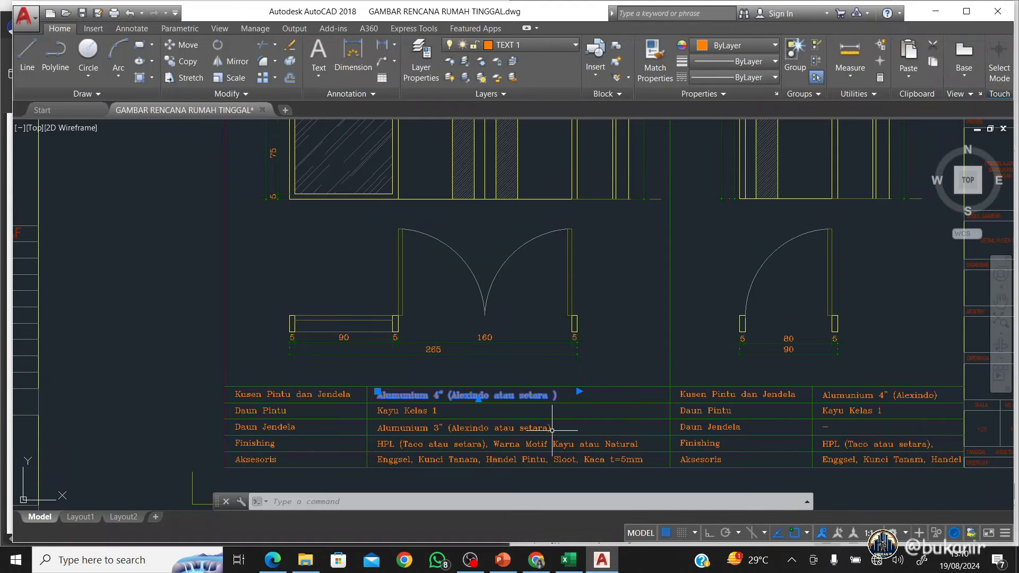
pyautogui.scroll(-4, 552, 430)
pyautogui.scroll(4, 493, 439)
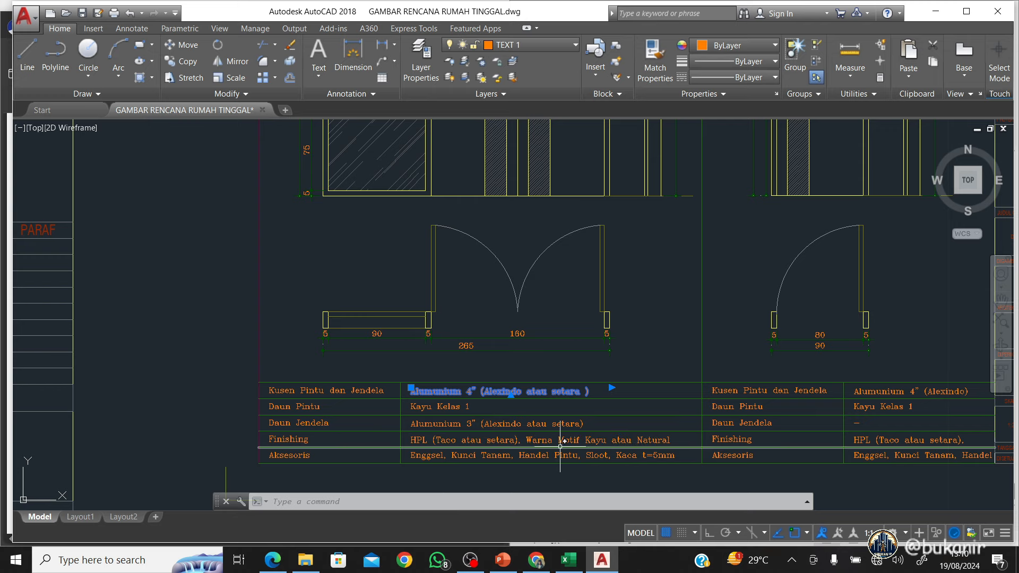
pyautogui.click(602, 560)
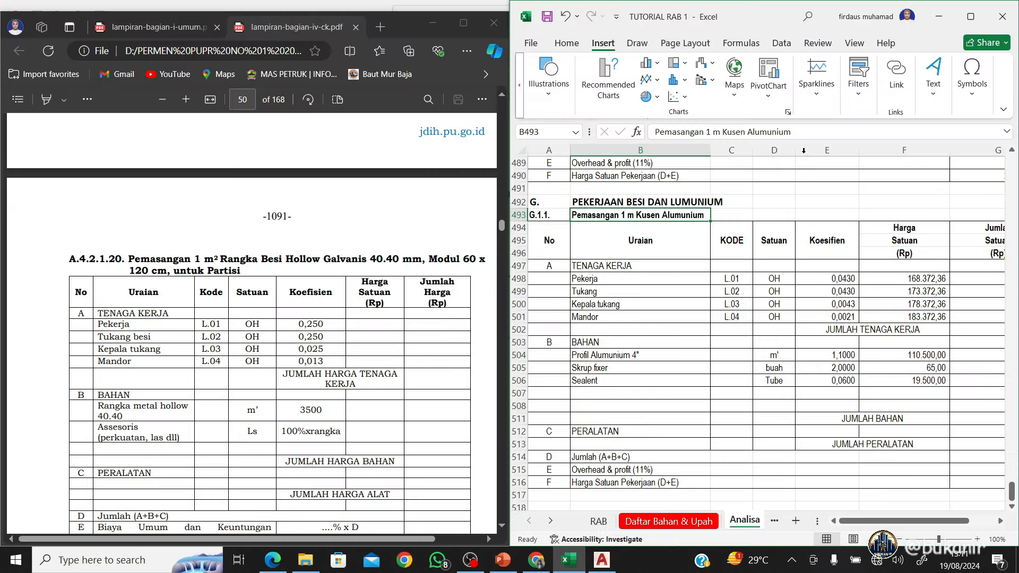
pyautogui.hotkey('ctrl', 'z')
pyautogui.click(815, 137)
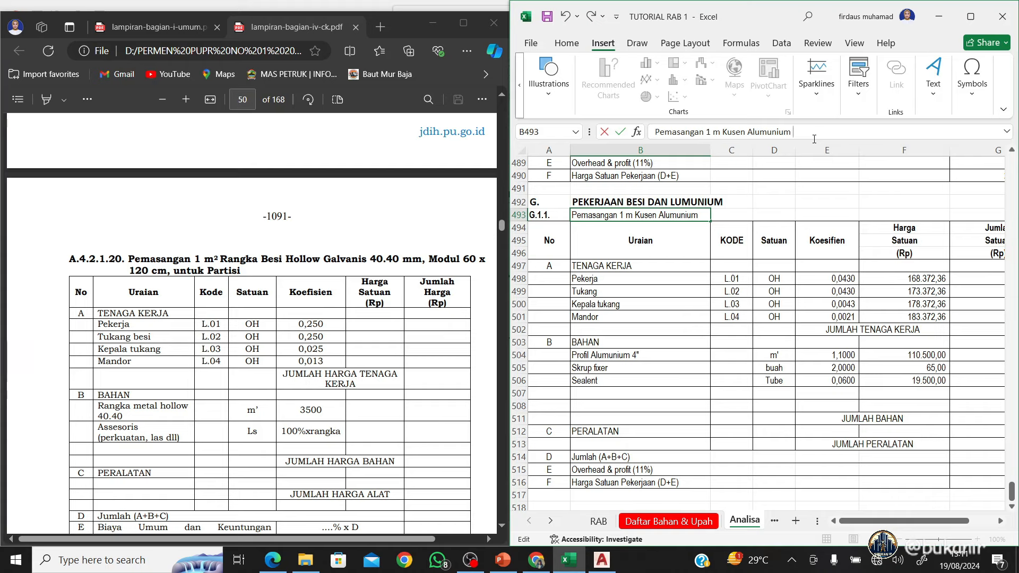
pyautogui.press('Return')
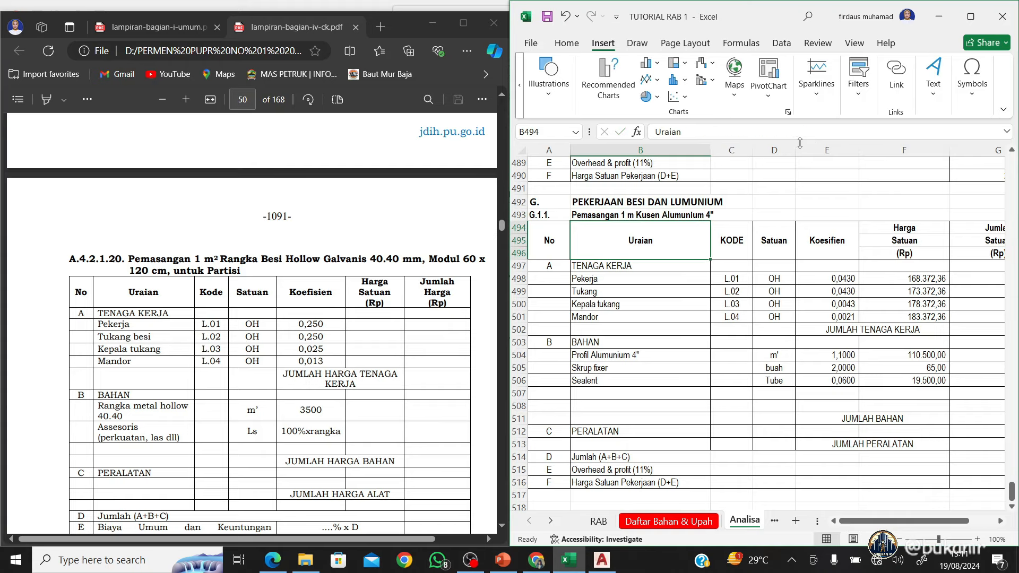
# Copy the whole G.1.1. analysis block, rows 493 to 517, and paste it starting at row 518
pyautogui.scroll(-2, 561, 220)
pyautogui.scroll(2, 561, 219)
pyautogui.click(517, 214)
pyautogui.moveTo(517, 214); pyautogui.dragTo(518, 496)
pyautogui.hotkey('ctrl', 'c')
pyautogui.scroll(-3, 629, 447)
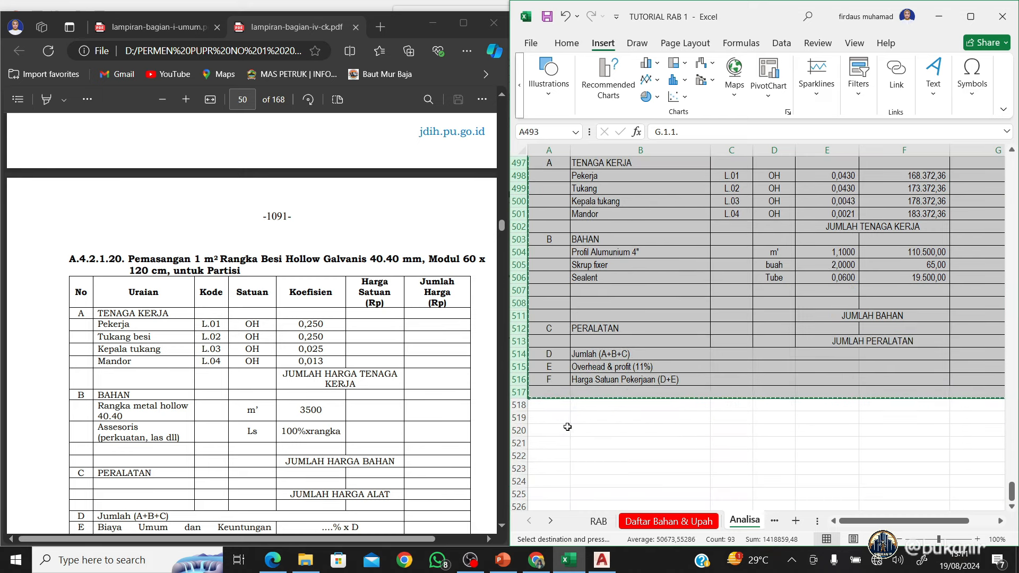
pyautogui.click(514, 405)
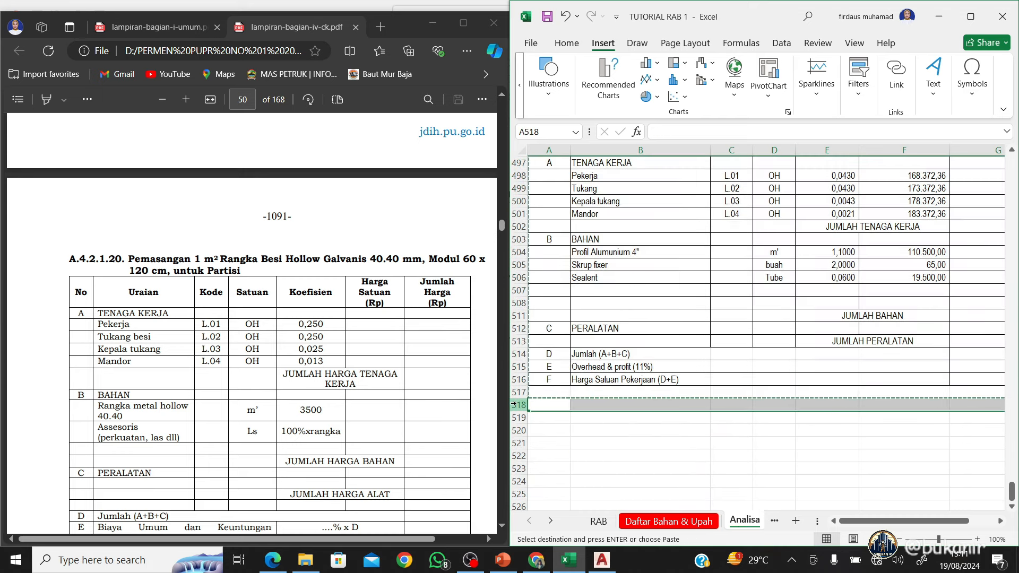
pyautogui.hotkey('ctrl', 'v')
pyautogui.press('Escape')
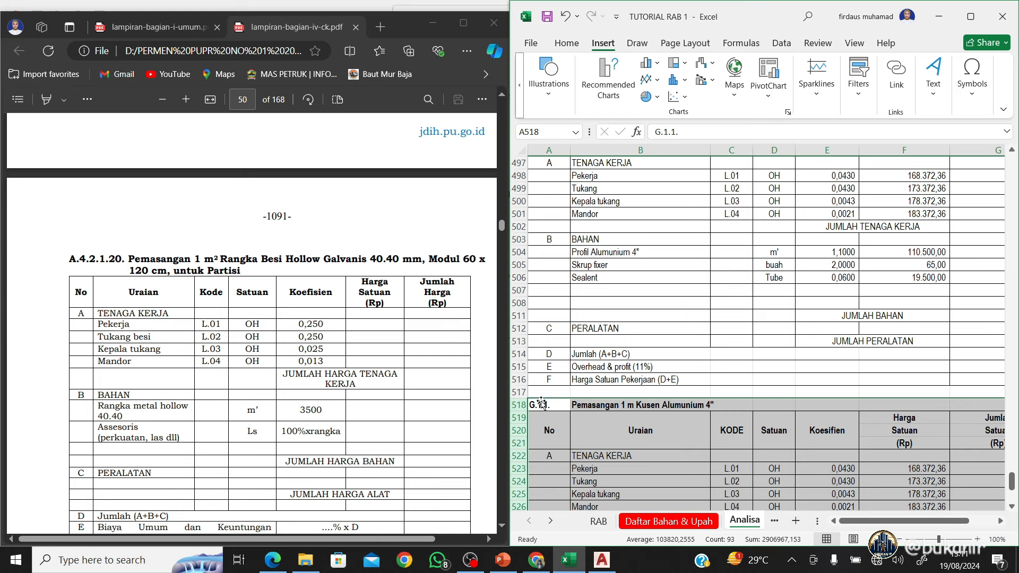
# Renumber the copied analysis block at row 518 as G.1.3. and retitle it Pemasangan 1 m Kusen Alumunium 3"
pyautogui.click(542, 404)
pyautogui.click(673, 132)
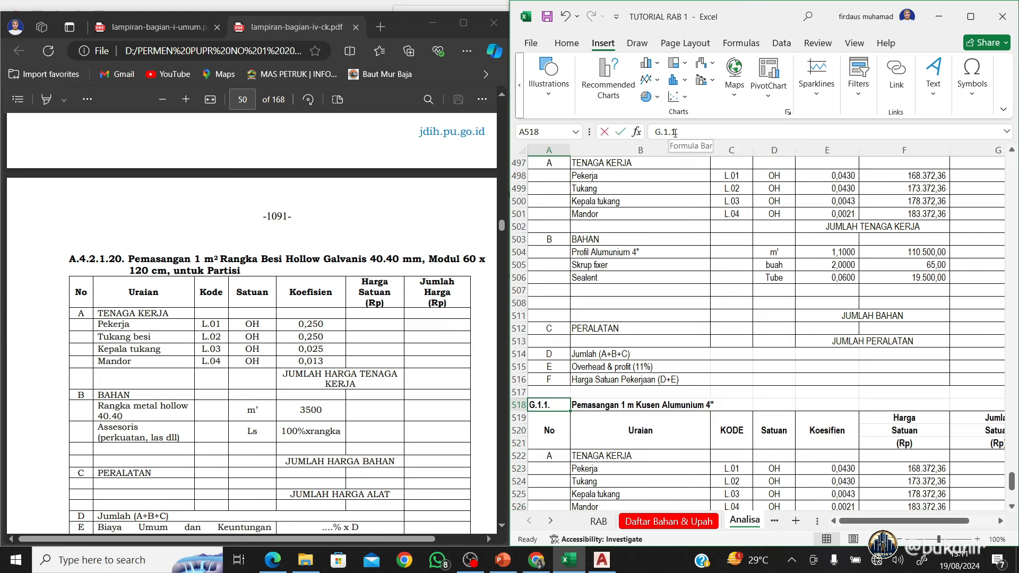
pyautogui.press('BackSpace')
pyautogui.write('3')
pyautogui.press('Return')
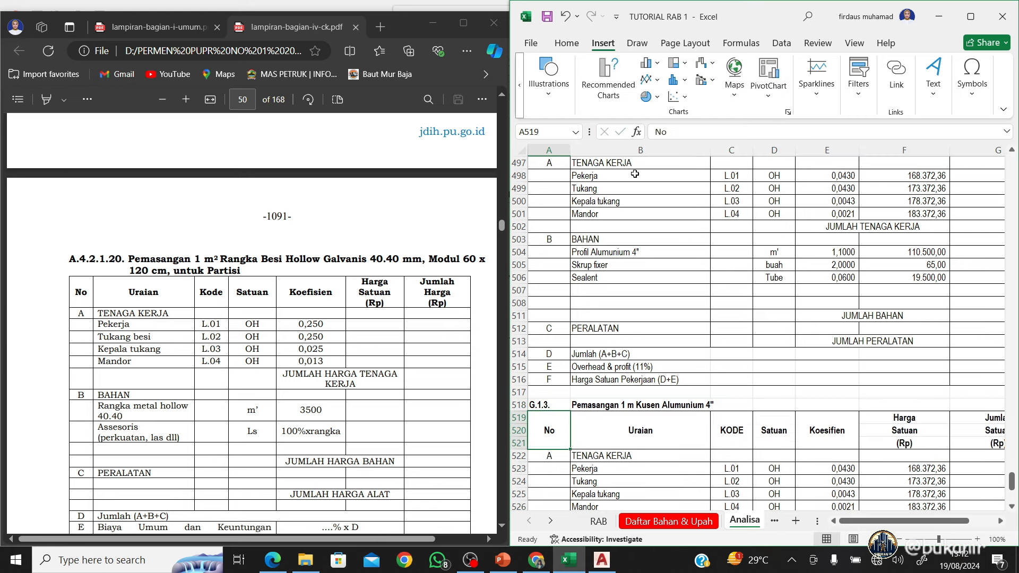
pyautogui.click(601, 405)
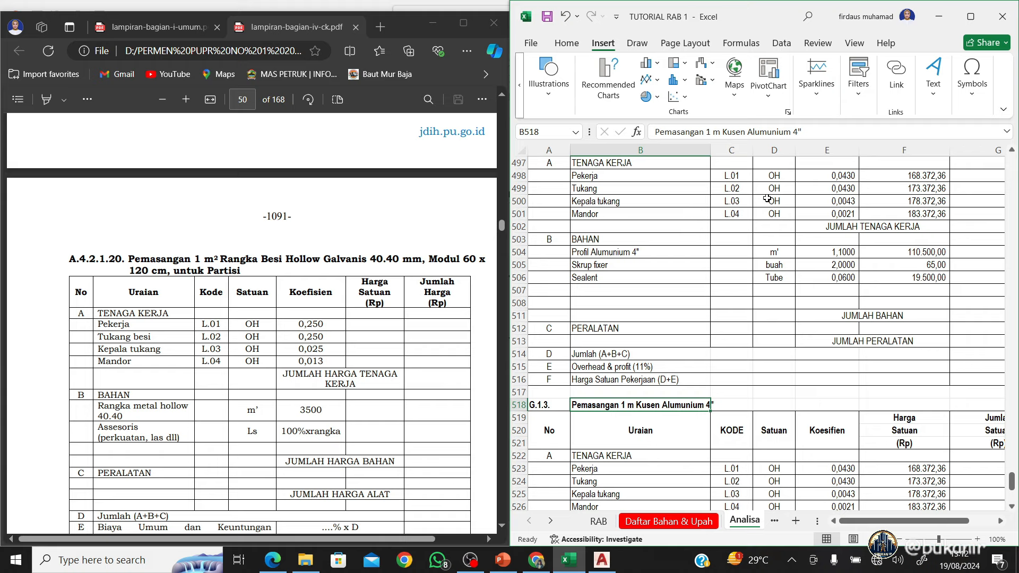
pyautogui.click(796, 132)
pyautogui.press('BackSpace')
pyautogui.write('3')
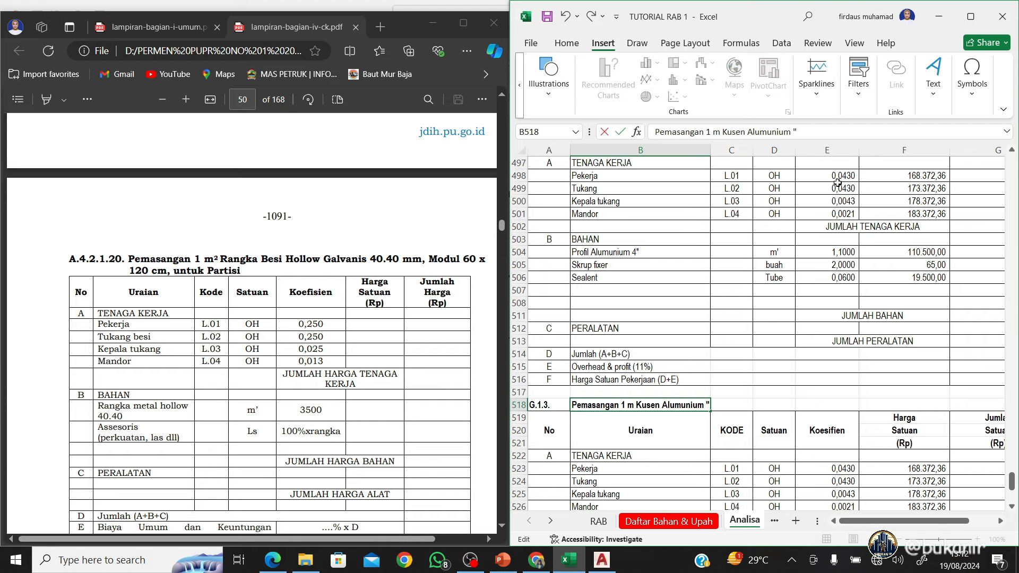
pyautogui.press('Return')
# Rename the first material of G.1.3. in B529 to Profil Alumunium 3"
pyautogui.scroll(-2, 816, 315)
pyautogui.scroll(-4, 816, 315)
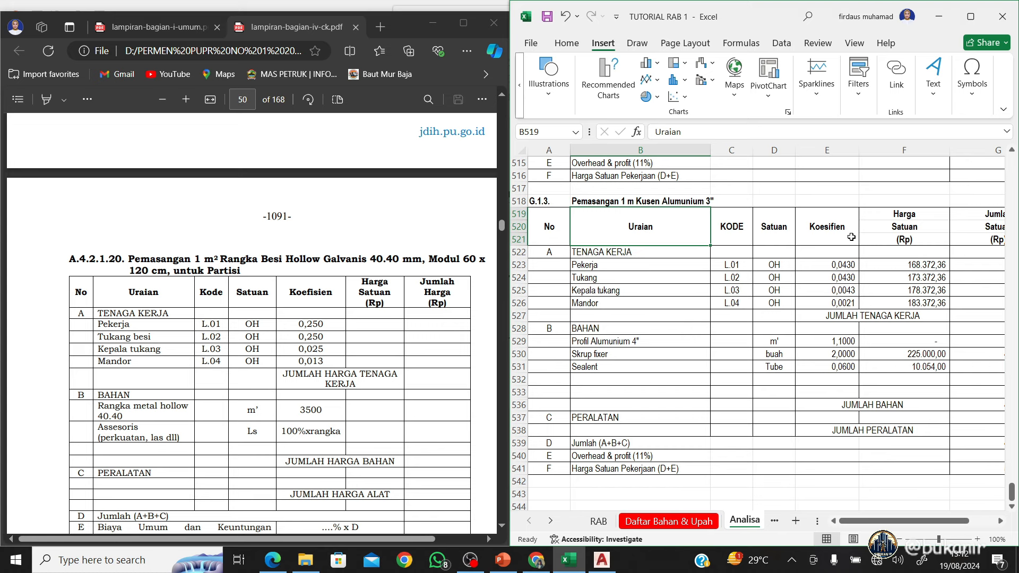
pyautogui.click(584, 341)
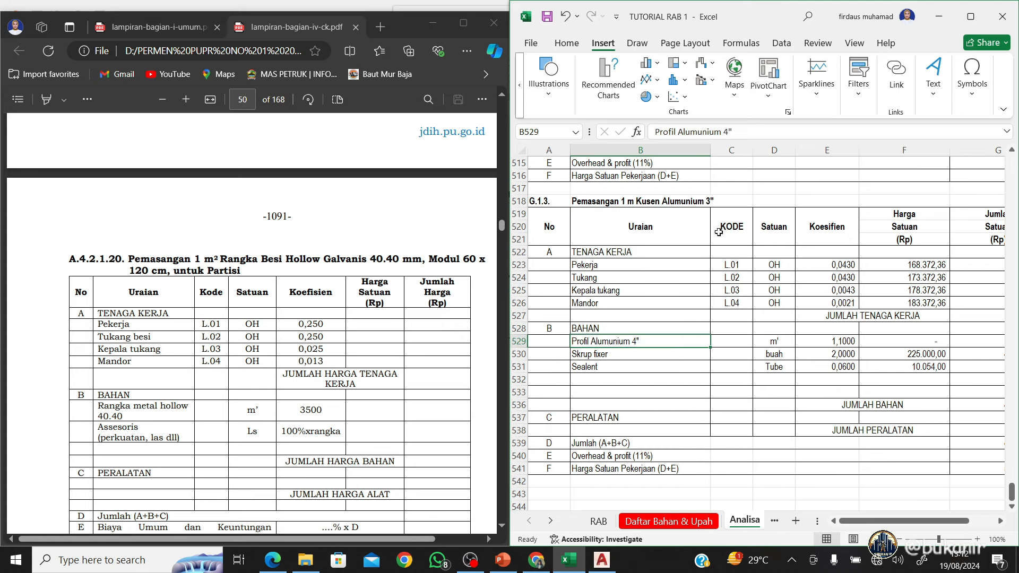
pyautogui.click(730, 129)
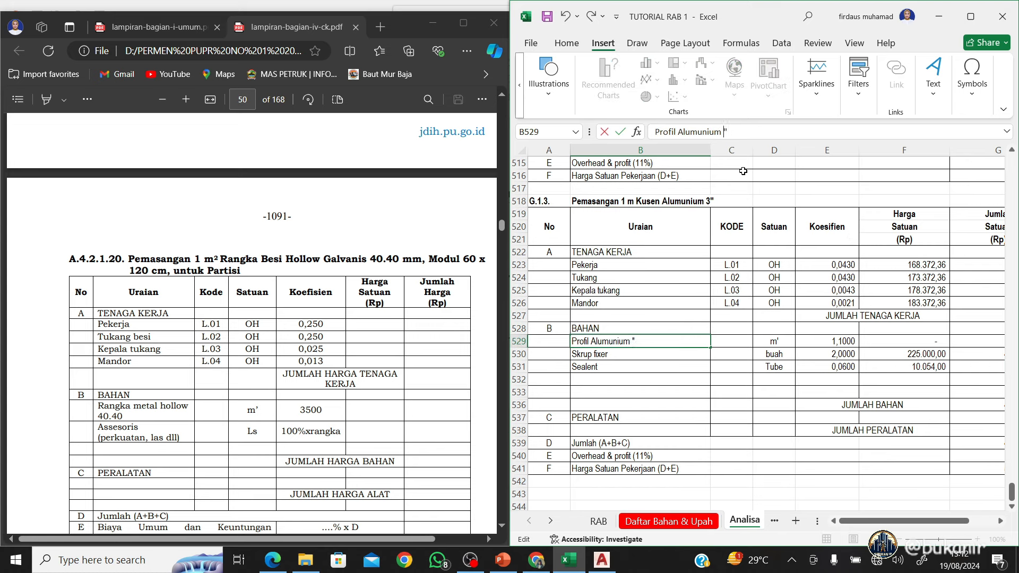
pyautogui.press('BackSpace')
pyautogui.write('3')
pyautogui.press('Return')
# Link the unit price of Profil Alumunium 3" in F529 to the Alumunium Kusen 3" price on the Daftar Bahan & Upah sheet
pyautogui.click(844, 343)
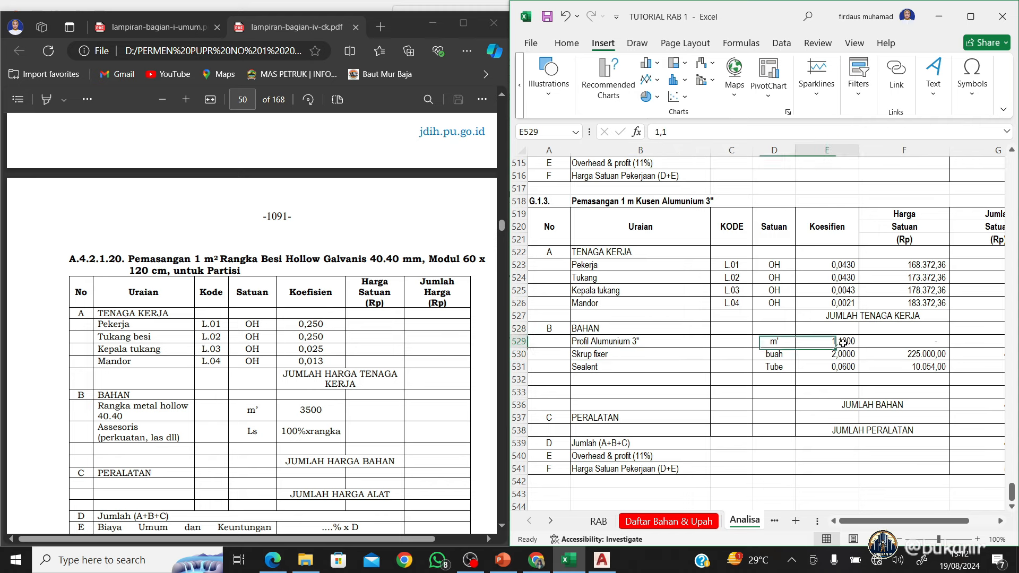
pyautogui.press('Right')
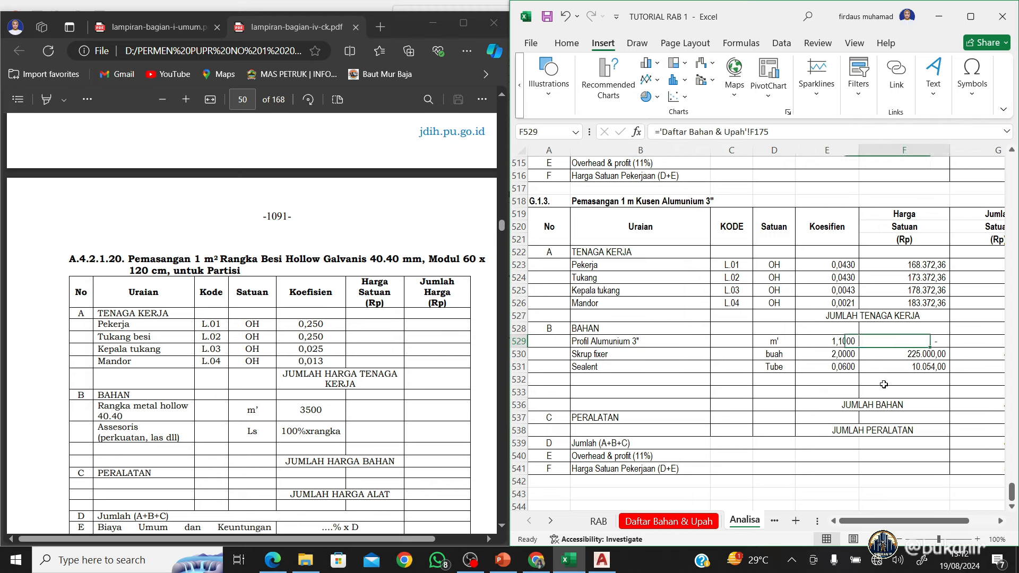
pyautogui.write('=')
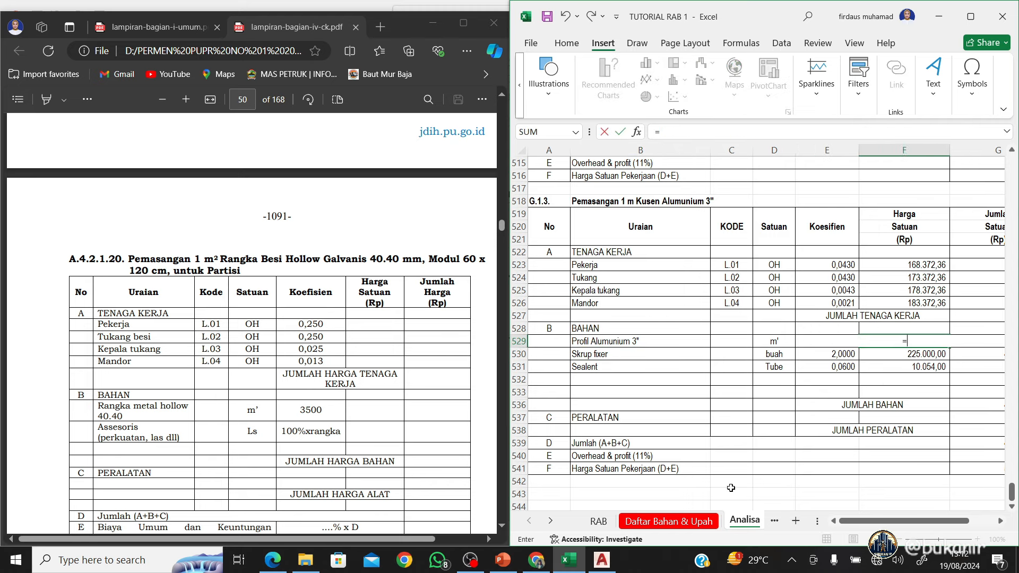
pyautogui.click(670, 522)
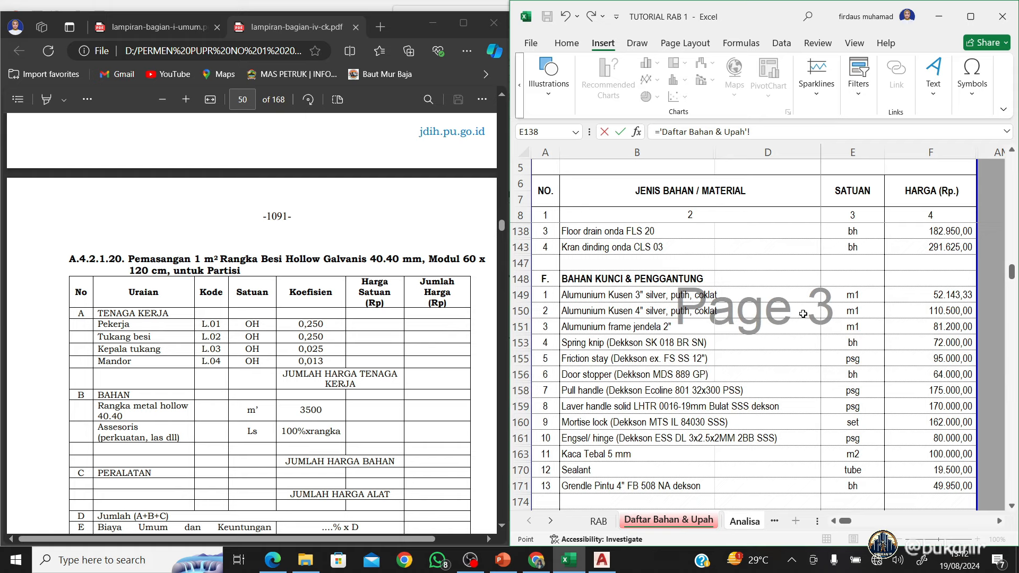
pyautogui.click(914, 295)
pyautogui.press('Return')
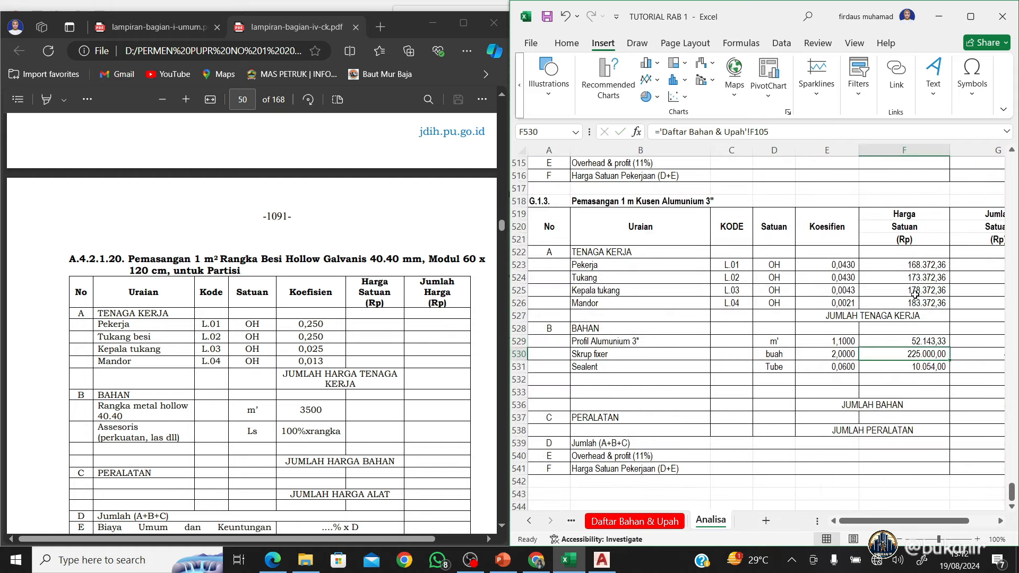
# Link the G.1.3. unit prices of Skrup fixer and Sealent to the G.1.1. prices in F505 and F506
pyautogui.write('=')
pyautogui.scroll(4, 911, 265)
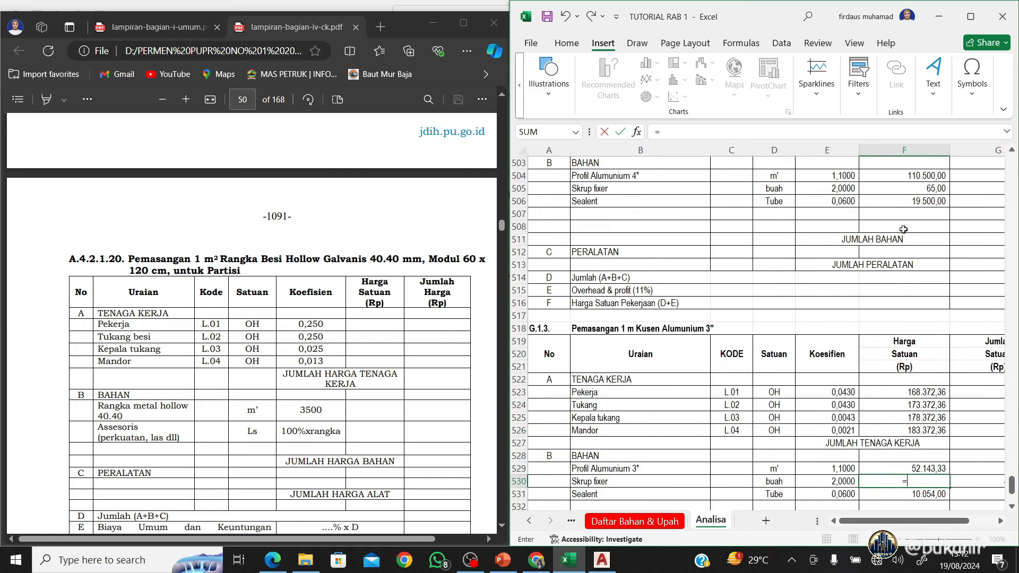
pyautogui.click(915, 188)
pyautogui.press('Return')
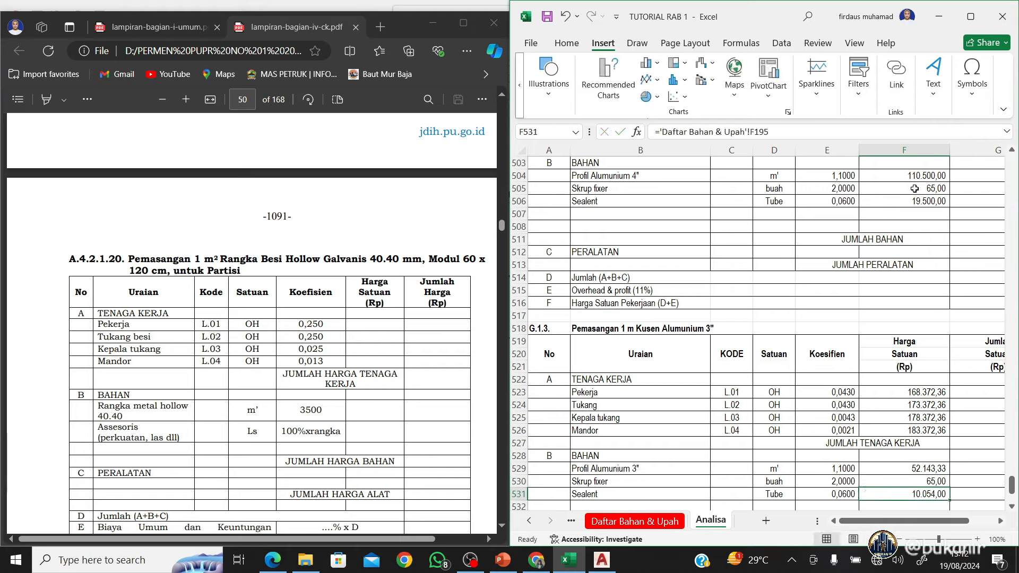
pyautogui.write('=')
pyautogui.click(921, 199)
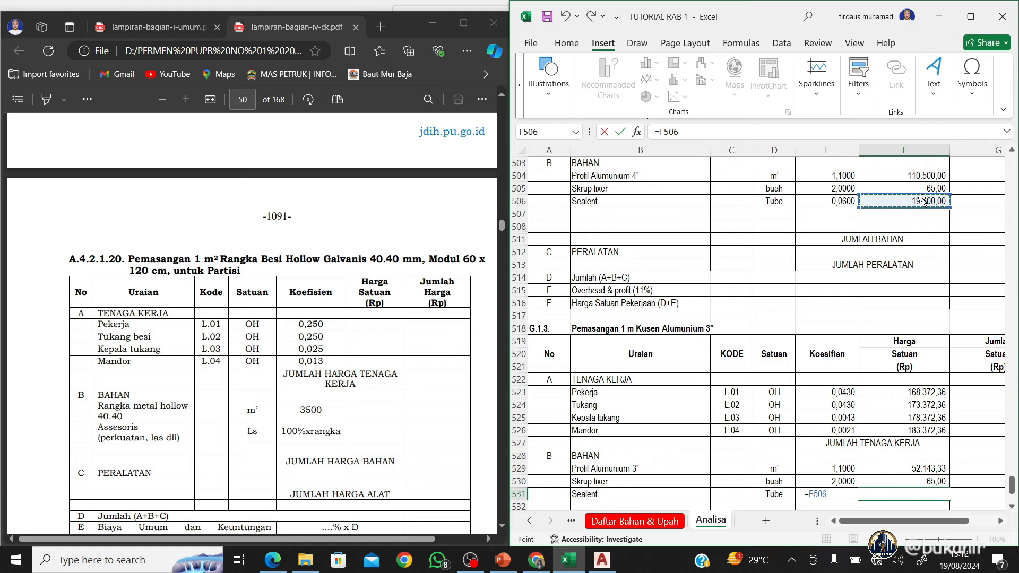
pyautogui.press('Return')
# Switch to the AutoCAD drawing and check the door leaf and window leaf materials in the specification table
pyautogui.scroll(-2, 913, 219)
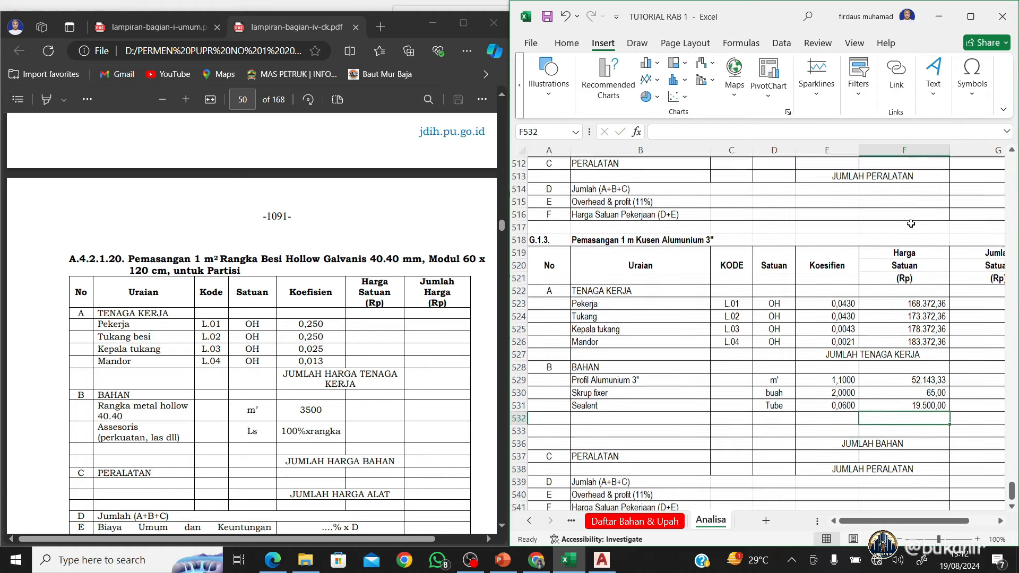
pyautogui.scroll(-1, 872, 261)
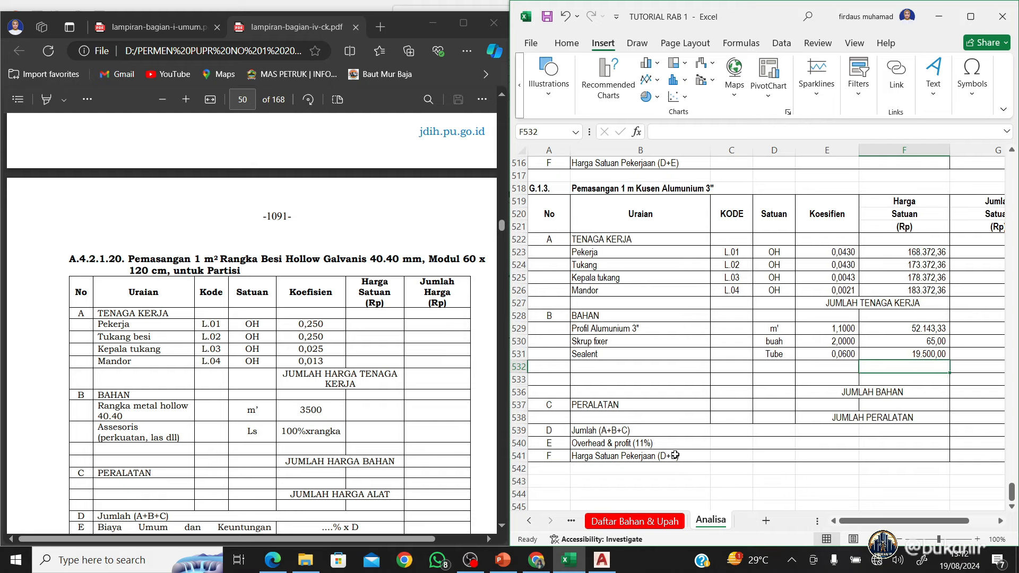
pyautogui.click(601, 562)
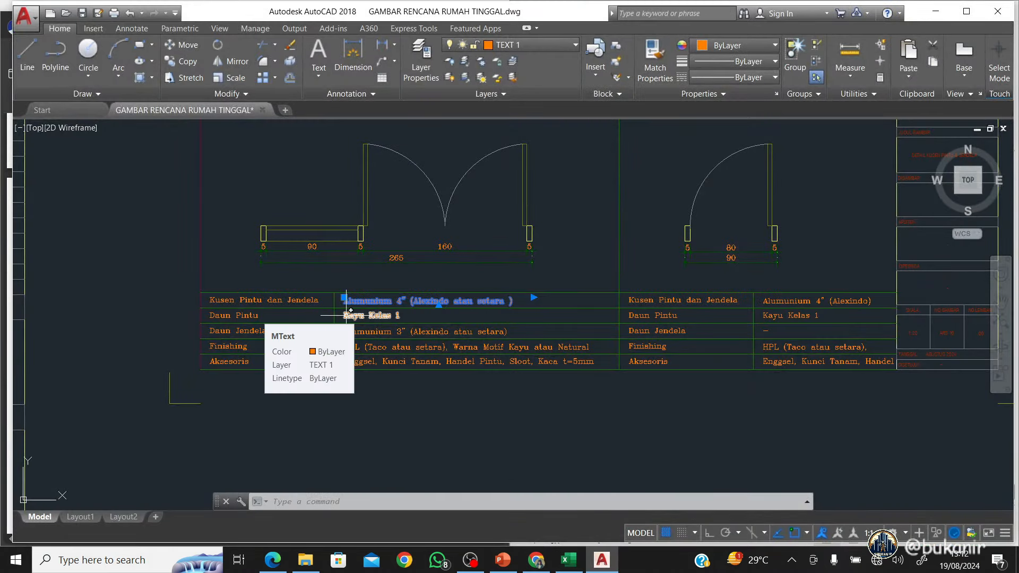
pyautogui.click(422, 423)
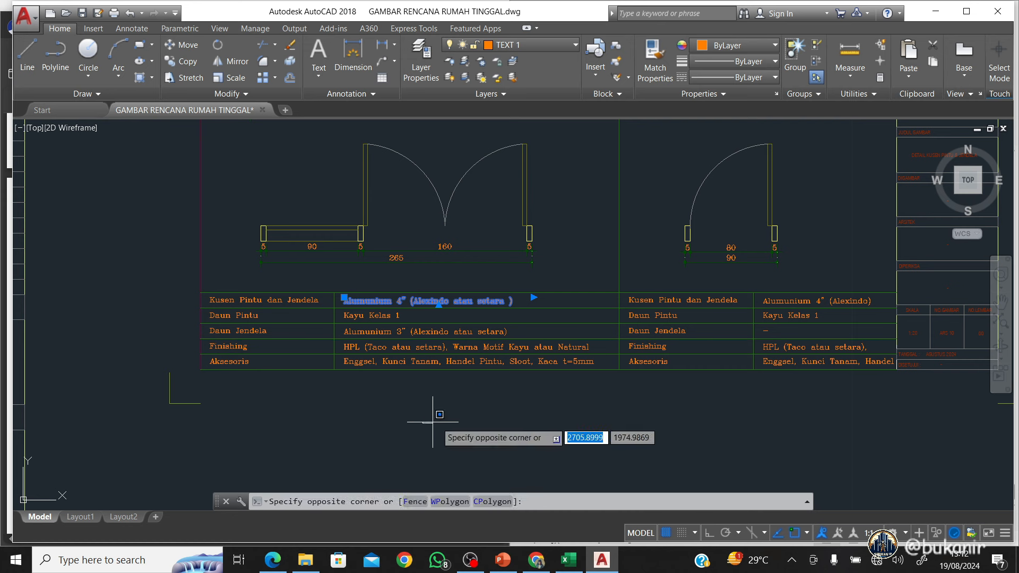
pyautogui.press('Escape')
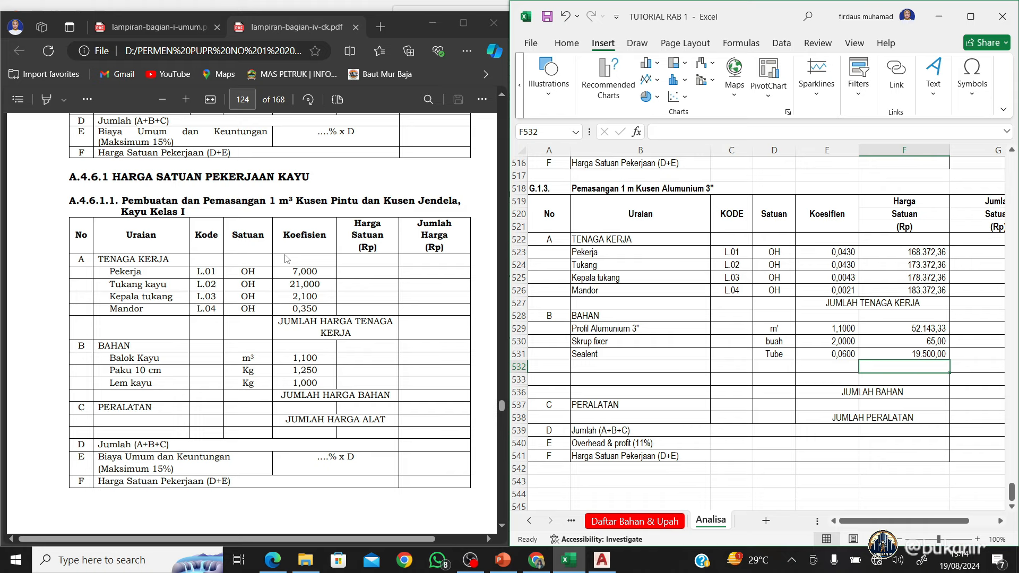
# Browse the A.4.6.1 wood work analyses in the PDF for the door leaf made of Kayu Kelas I
pyautogui.scroll(-10, 295, 223)
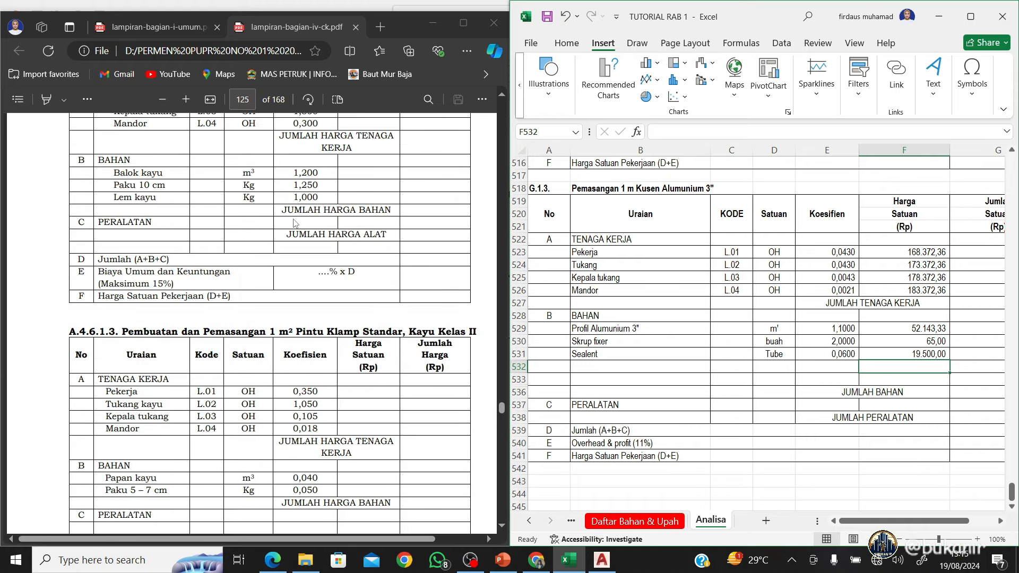
pyautogui.scroll(-3, 295, 223)
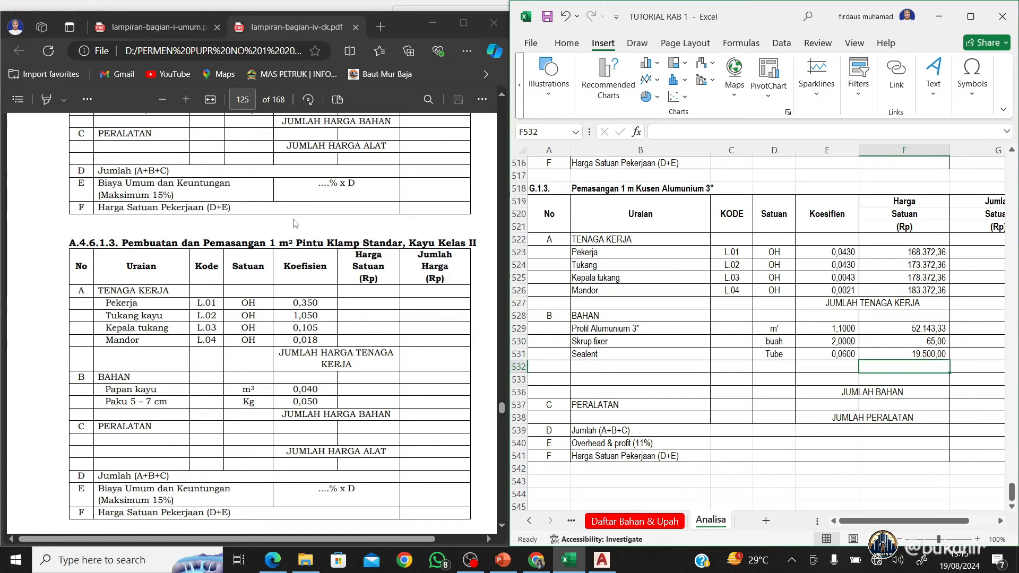
pyautogui.scroll(-3, 307, 206)
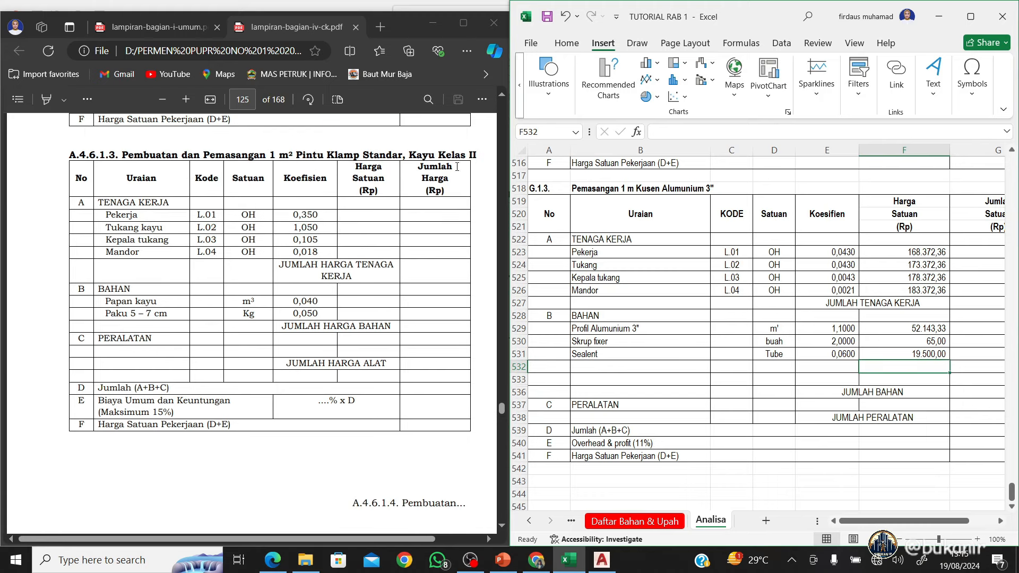
pyautogui.scroll(-12, 441, 262)
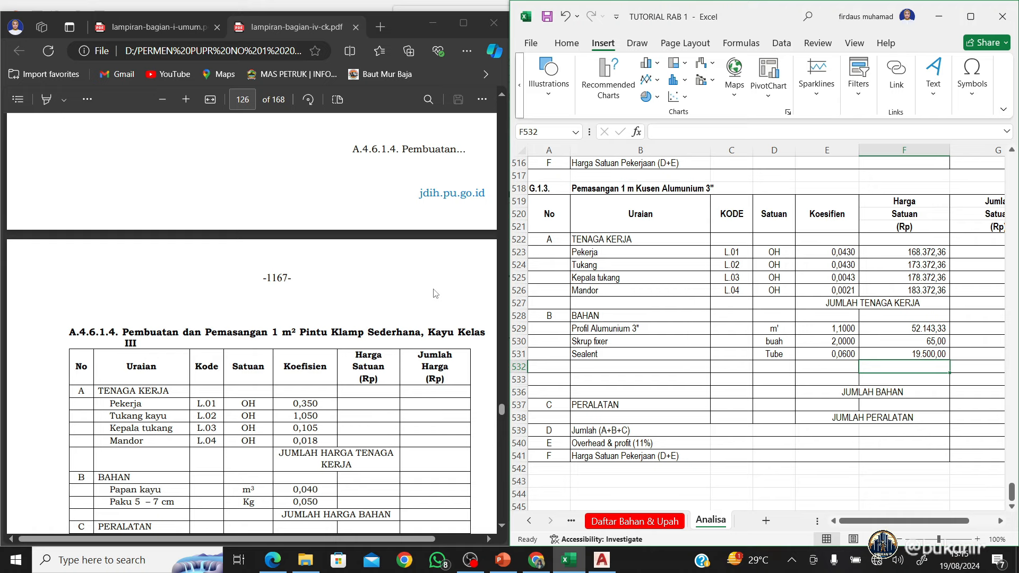
pyautogui.scroll(-15, 436, 294)
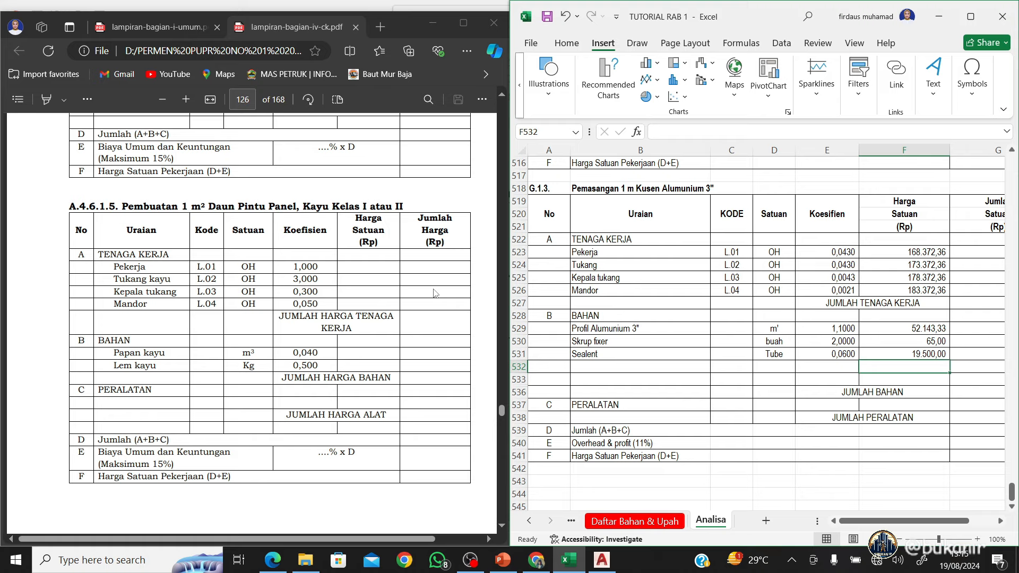
pyautogui.scroll(-4, 420, 284)
pyautogui.scroll(4, 407, 280)
# Copy the section G heading with its G.1.1. analysis, rows 492 to 517, and paste it starting at row 543
pyautogui.scroll(7, 646, 340)
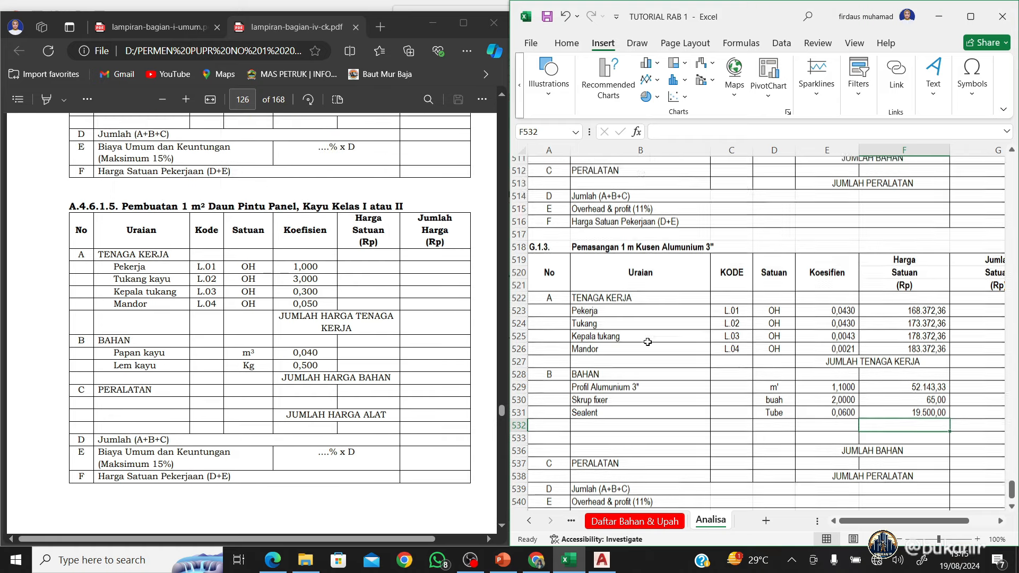
pyautogui.scroll(6, 648, 341)
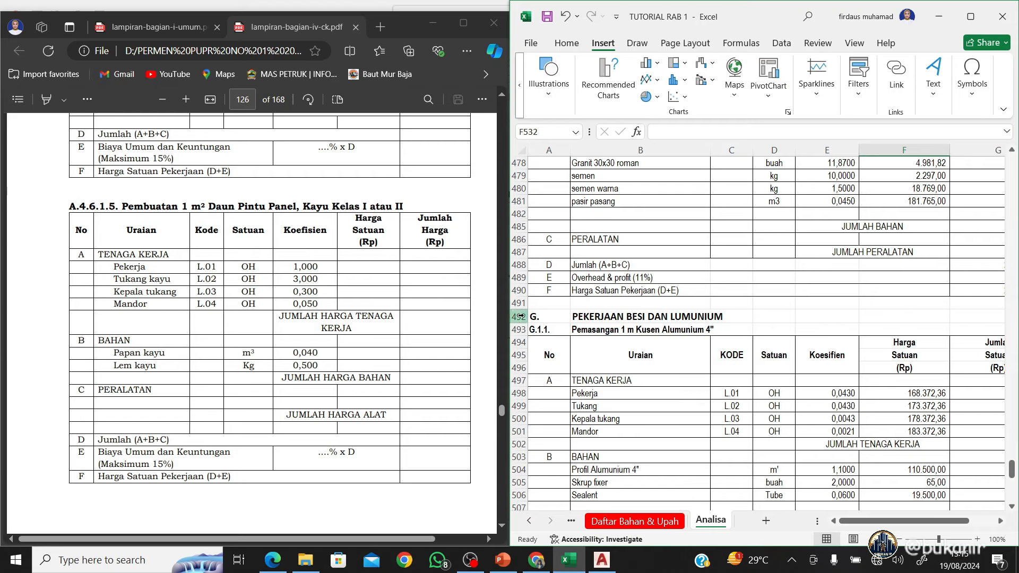
pyautogui.moveTo(539, 319); pyautogui.dragTo(587, 319)
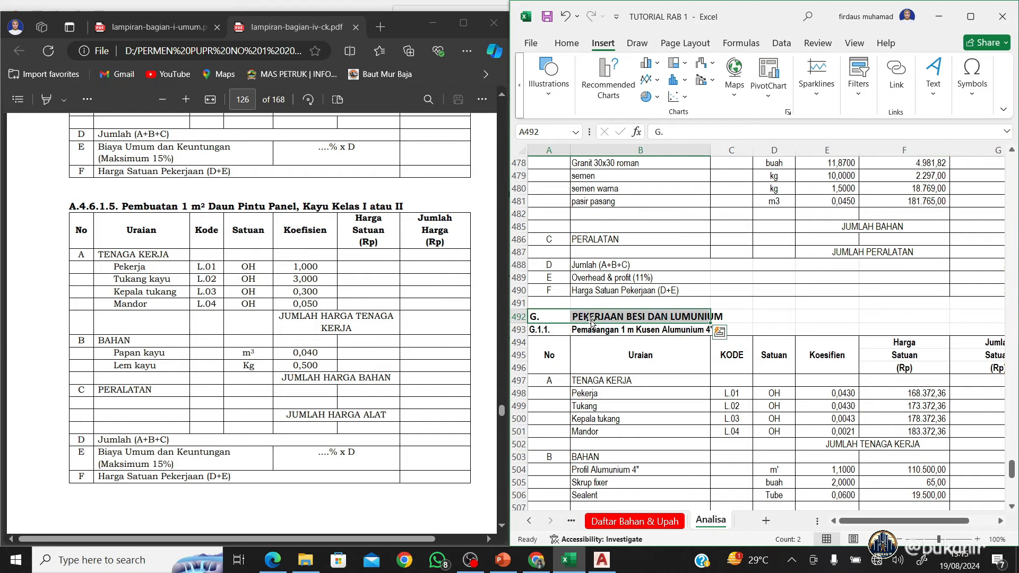
pyautogui.moveTo(520, 317); pyautogui.dragTo(519, 487)
pyautogui.moveTo(599, 570); pyautogui.dragTo(608, 417)
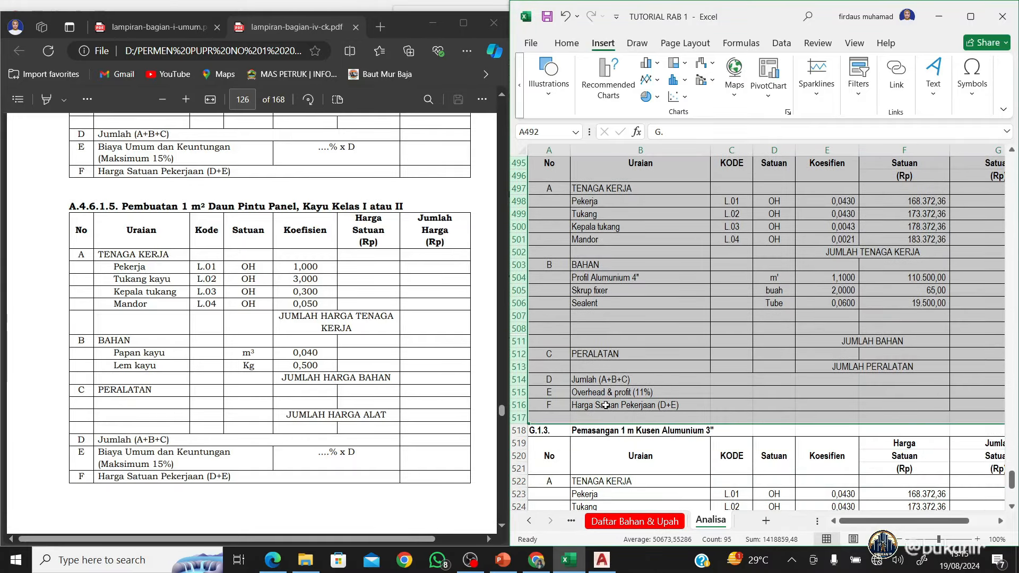
pyautogui.hotkey('ctrl', 'c')
pyautogui.scroll(-10, 529, 346)
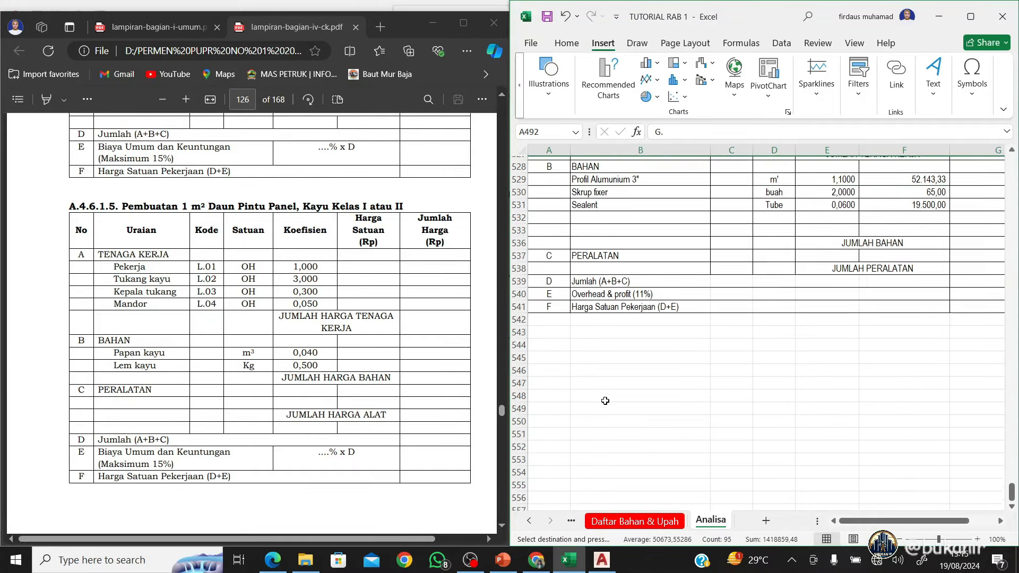
pyautogui.click(516, 341)
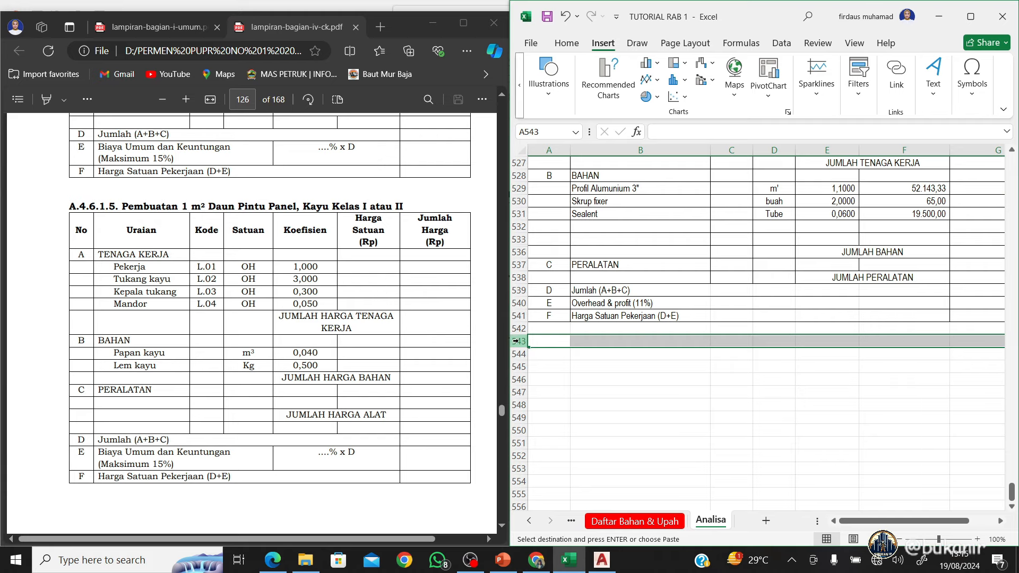
pyautogui.hotkey('ctrl', 'v')
pyautogui.press('Escape')
# Change the copied section heading in row 543 to letter H and title PEKERJAAN KAYU
pyautogui.click(544, 346)
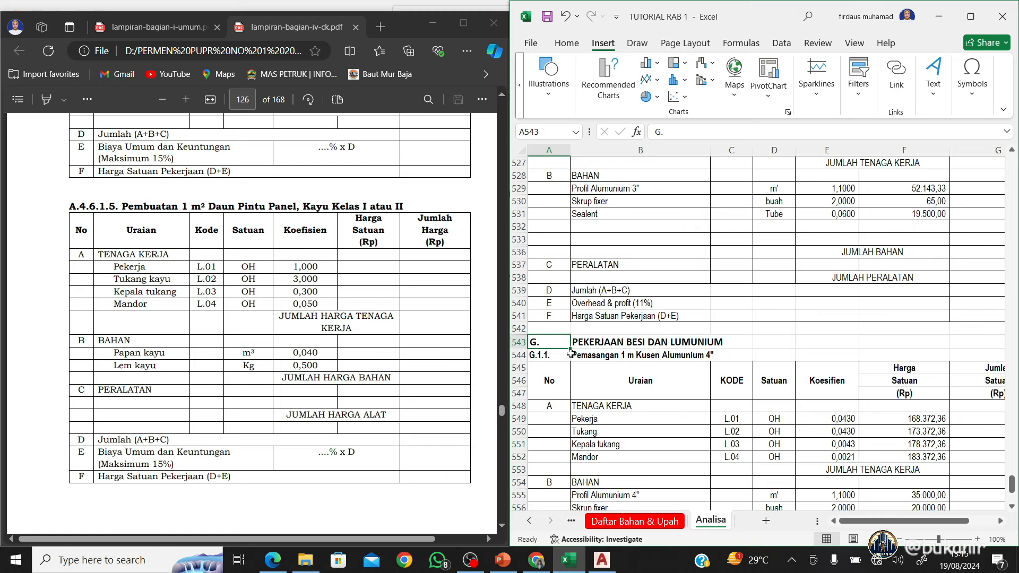
pyautogui.write('H')
pyautogui.press('Tab')
pyautogui.moveTo(815, 136); pyautogui.dragTo(704, 139)
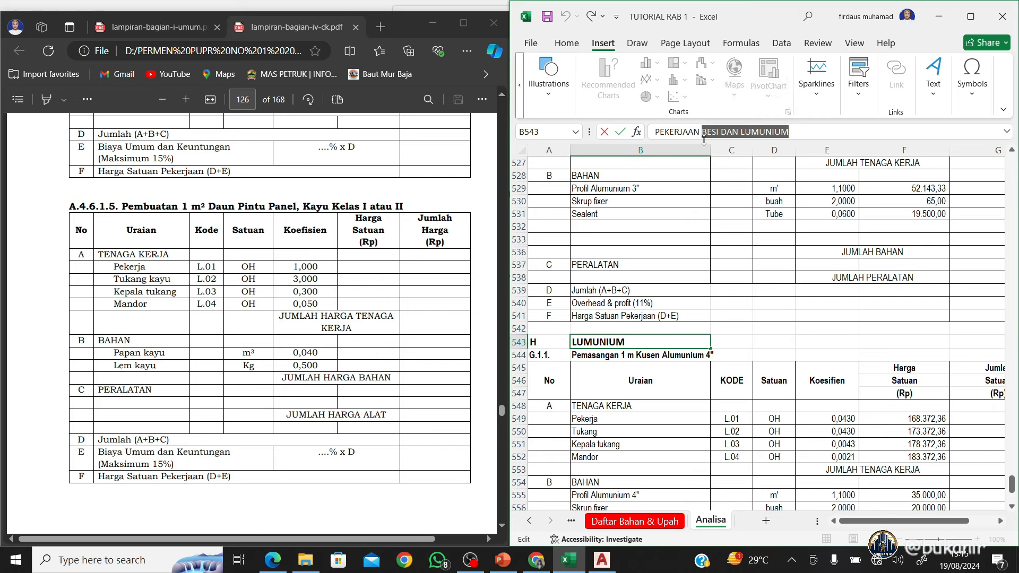
pyautogui.write('KAYU')
pyautogui.press('Return')
# Renumber the copied analysis under the PEKERJAAN KAYU heading, in A544, as H.1.1
pyautogui.press('Left')
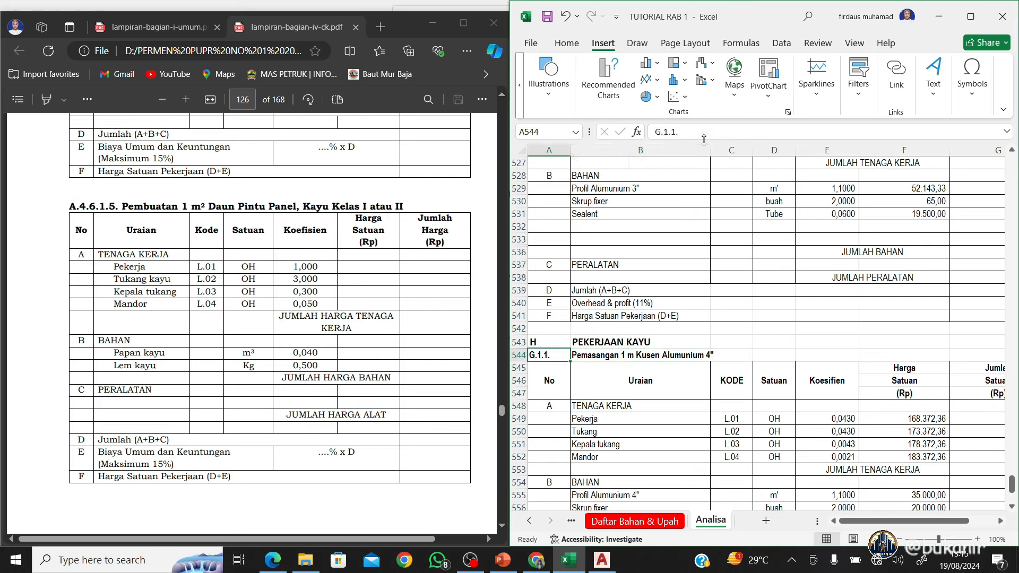
pyautogui.click(663, 130)
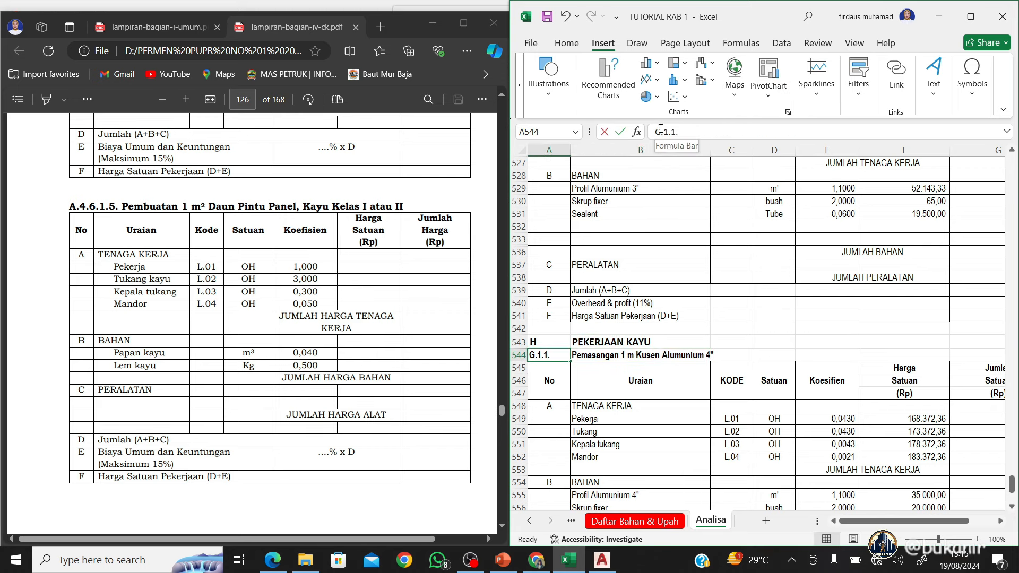
pyautogui.press('BackSpace')
pyautogui.write('H')
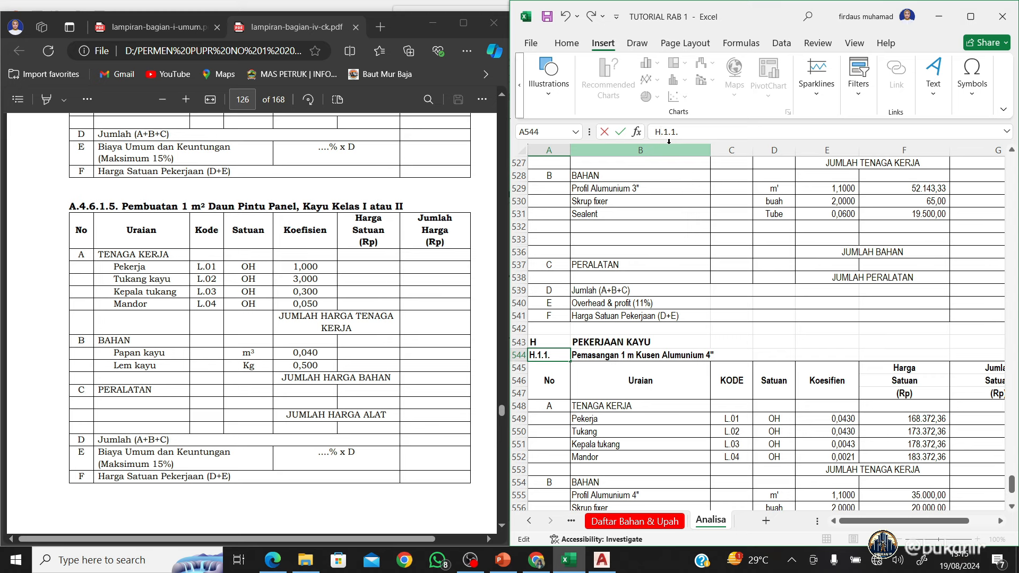
pyautogui.press('Return')
# Title analysis H.1.1. in B544 as "Pembuatan 1 m2 Daun Pintu Panel, Kayu Kelas I atau II"
pyautogui.press('Up')
pyautogui.press('Right')
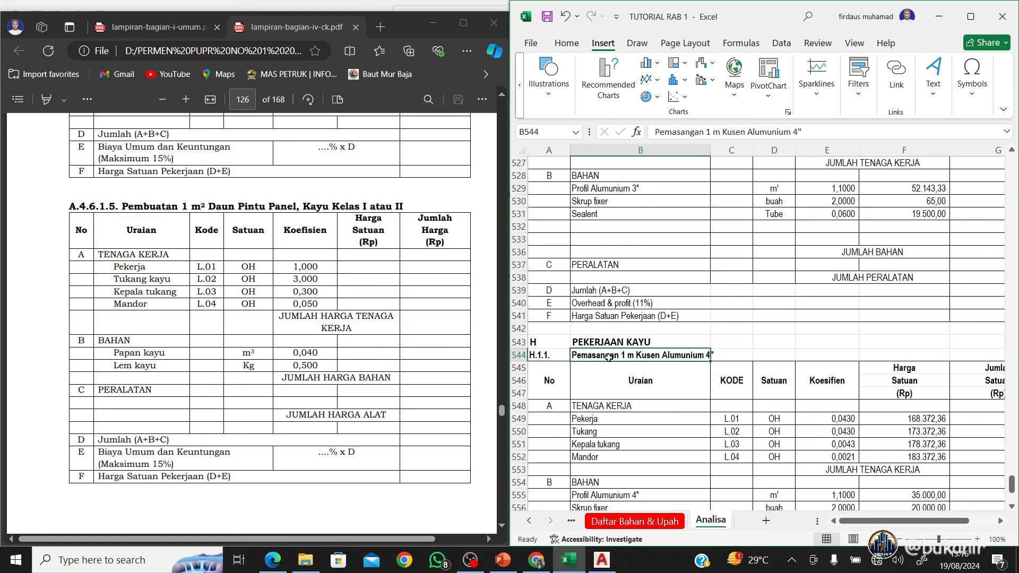
pyautogui.write('Pe')
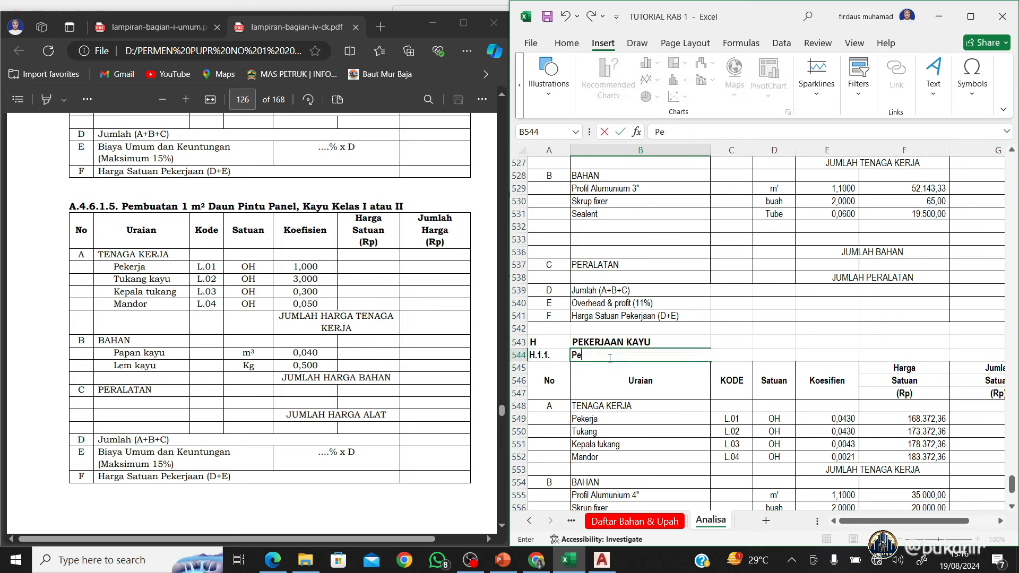
pyautogui.write('mbuatan 1 m2 Daun Pintu')
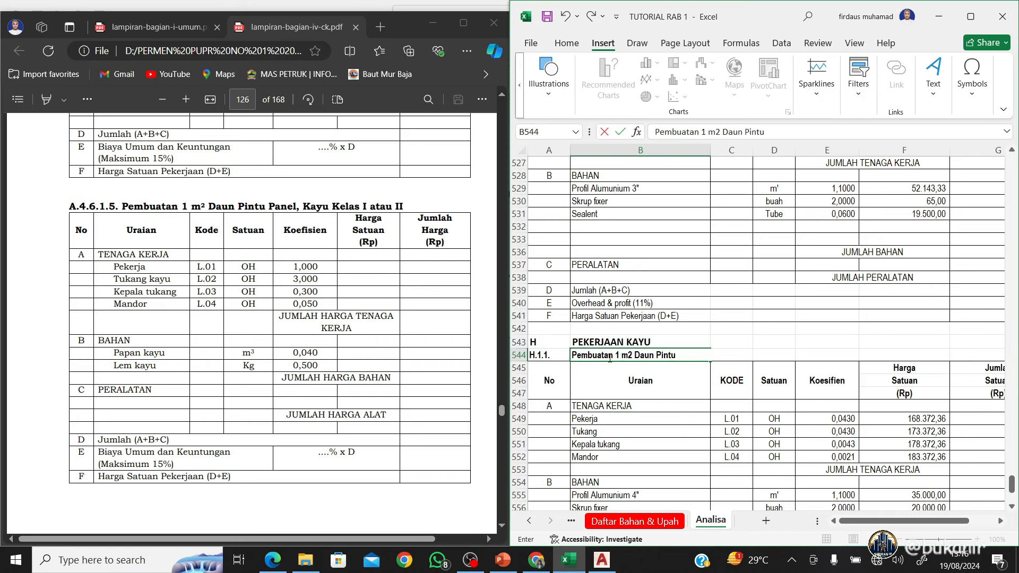
pyautogui.write(' Panle')
pyautogui.write('el')
pyautogui.write(', Kay')
pyautogui.write('u Kelas')
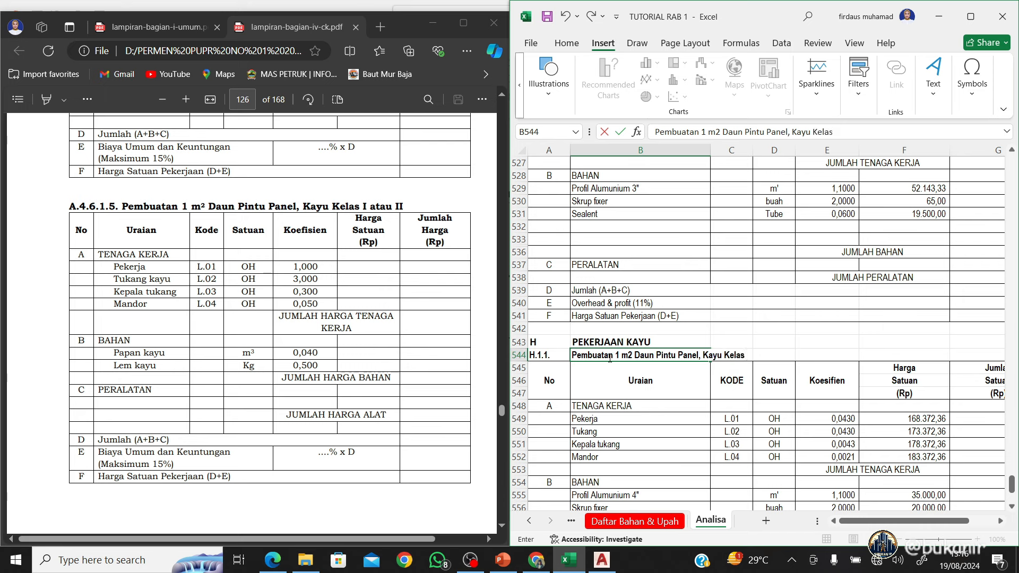
pyautogui.write(' I atau II')
pyautogui.press('Return')
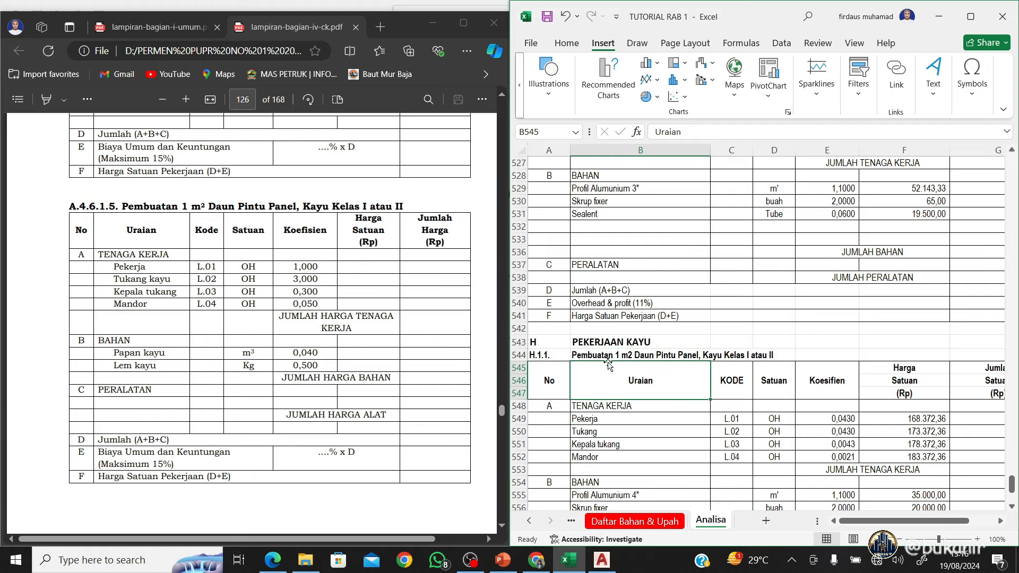
# Set the H.1.1. labour coefficients to 1 for Pekerja, 3 for Tukang, 0,3 for Kepala tukang and 0,05 for Mandor
pyautogui.scroll(-3, 615, 377)
pyautogui.click(831, 333)
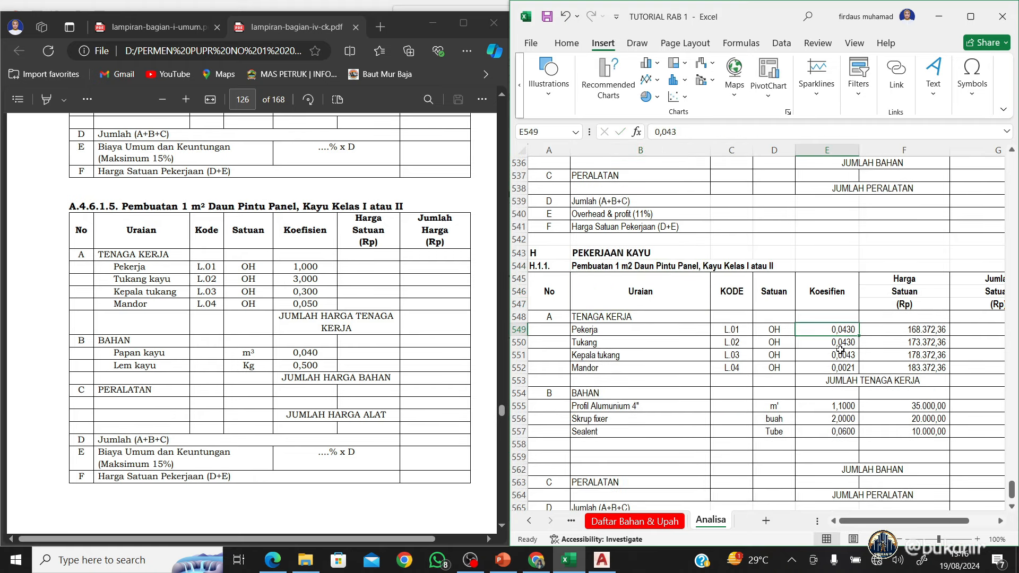
pyautogui.write('1')
pyautogui.press('Return')
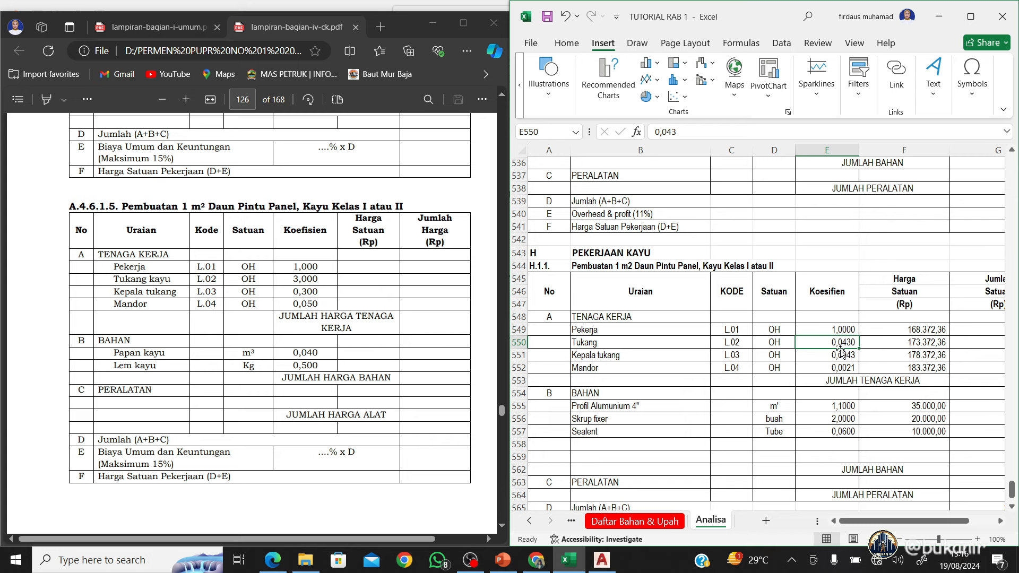
pyautogui.write('2')
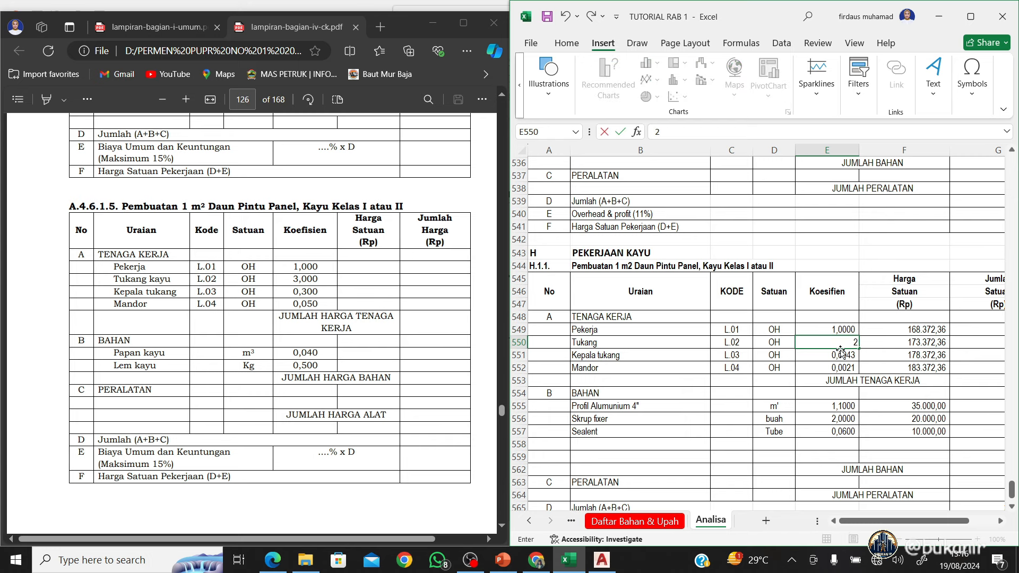
pyautogui.press('BackSpace')
pyautogui.write('3')
pyautogui.press('Return')
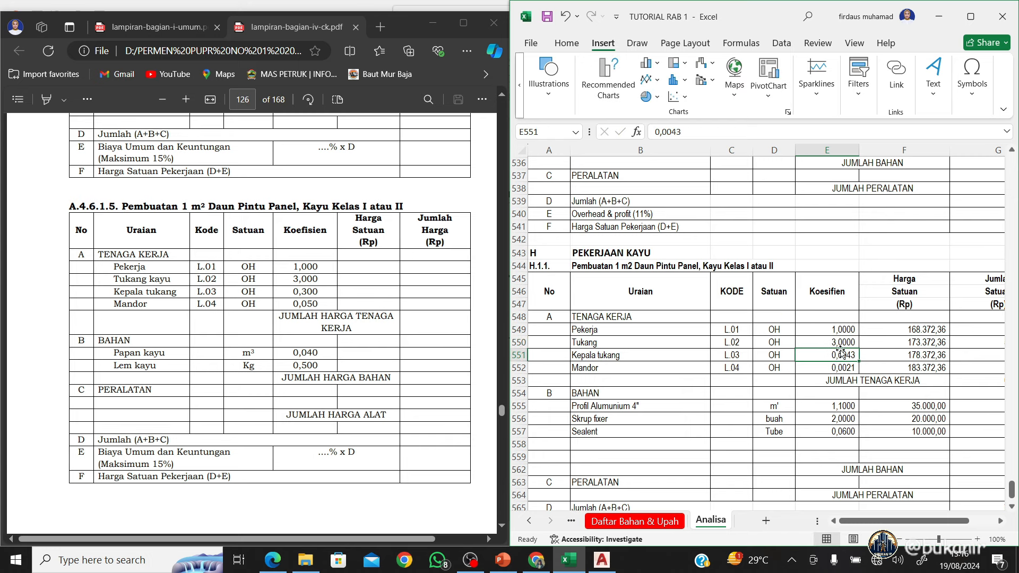
pyautogui.write('0,')
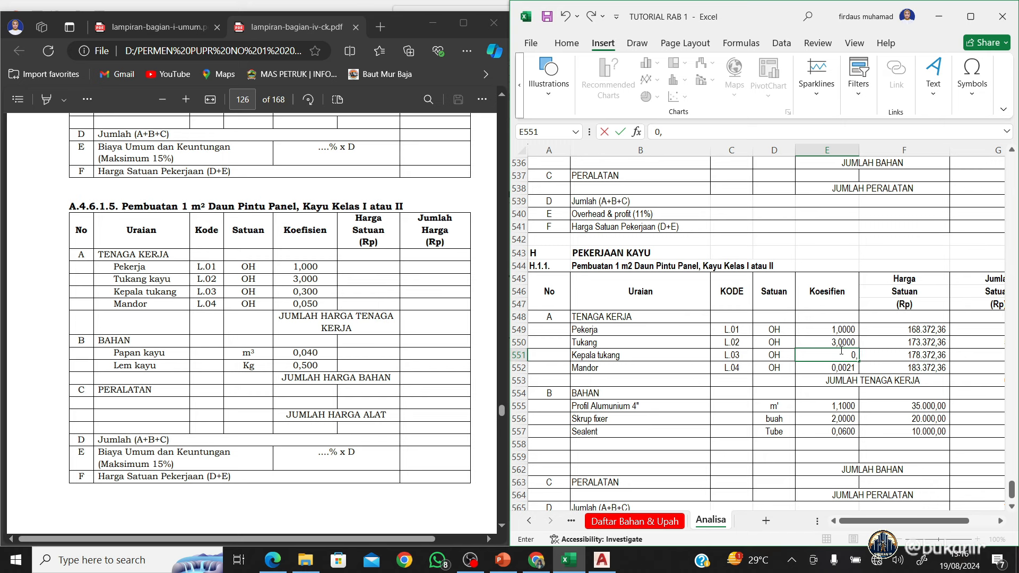
pyautogui.write('3')
pyautogui.press('Return')
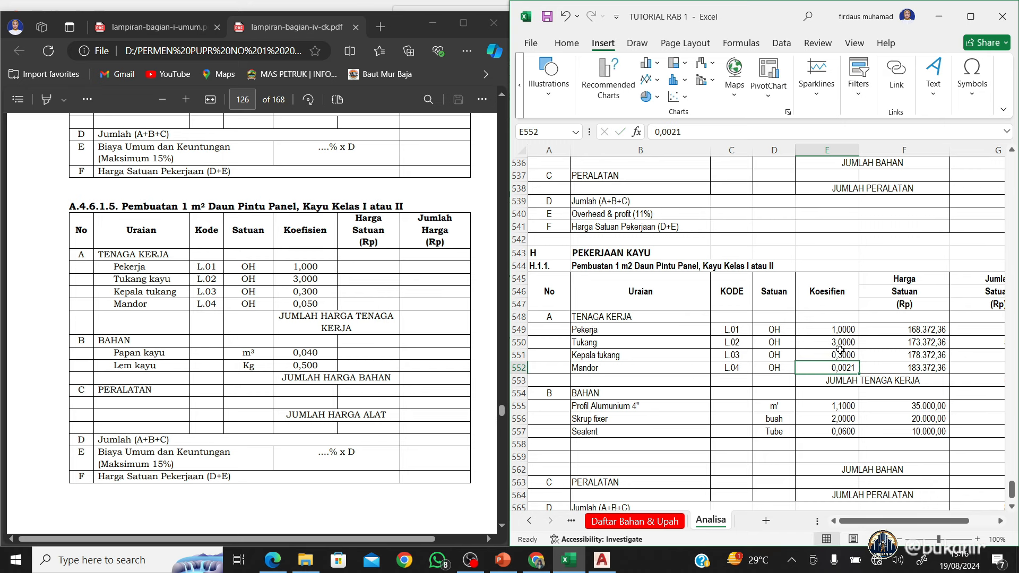
pyautogui.write('0,0')
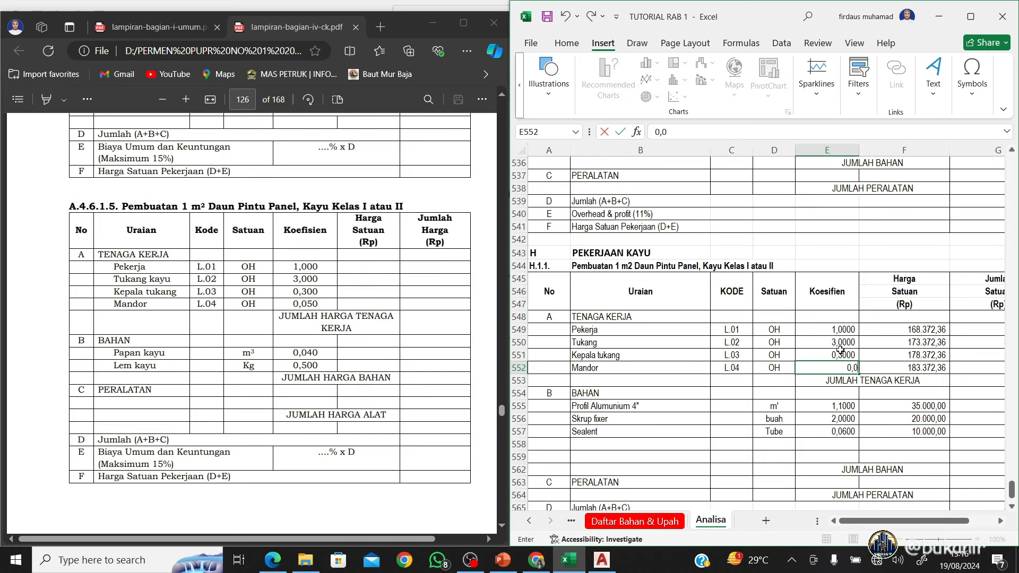
pyautogui.write('5')
pyautogui.press('Return')
# Replace the first two material names of H.1.1., in B555 and B556, with Papan Kayu and Lem Kayu
pyautogui.press('Return')
pyautogui.press('Return')
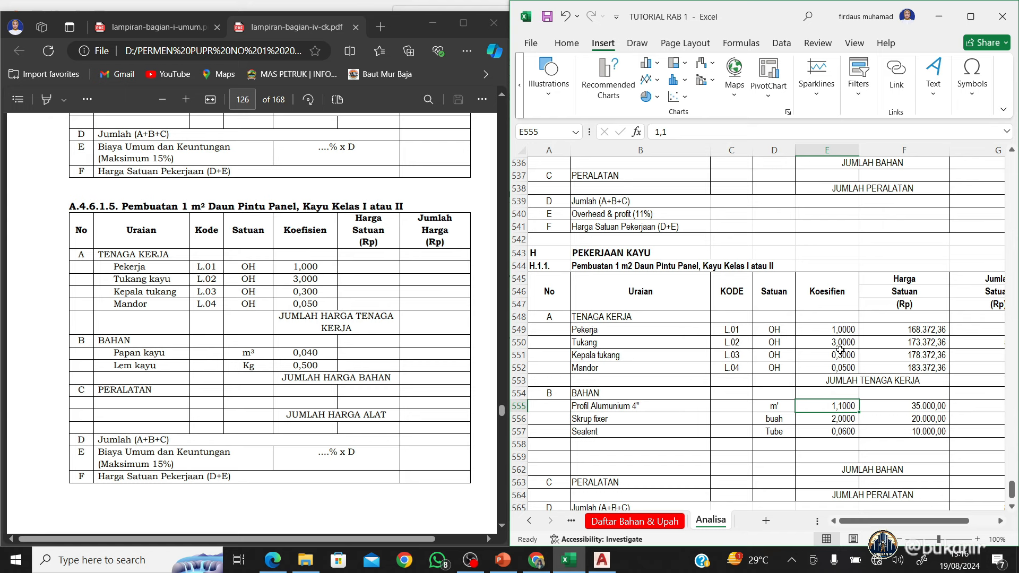
pyautogui.press('Left')
pyautogui.press('Left')
pyautogui.press('Left')
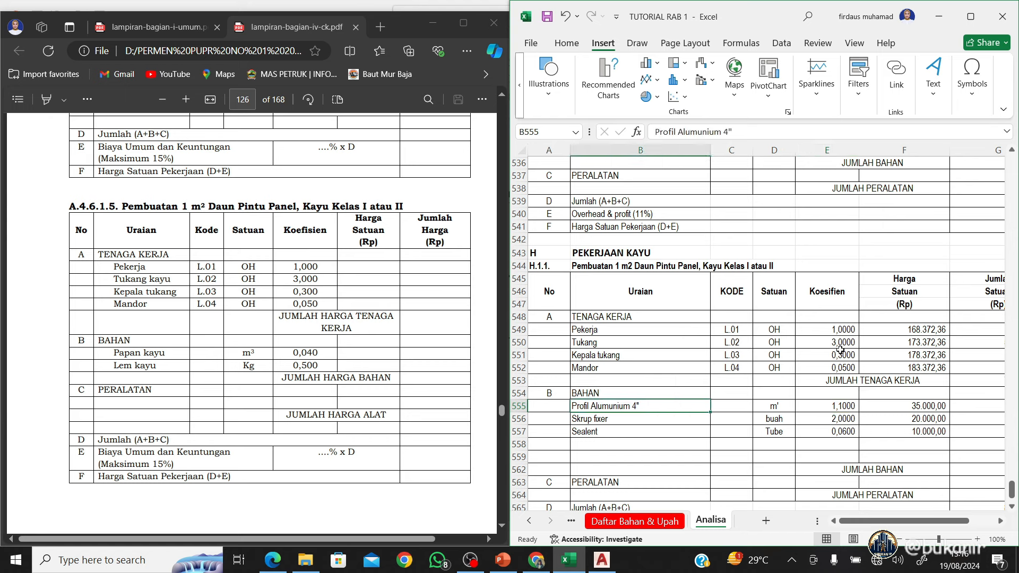
pyautogui.write('Papa')
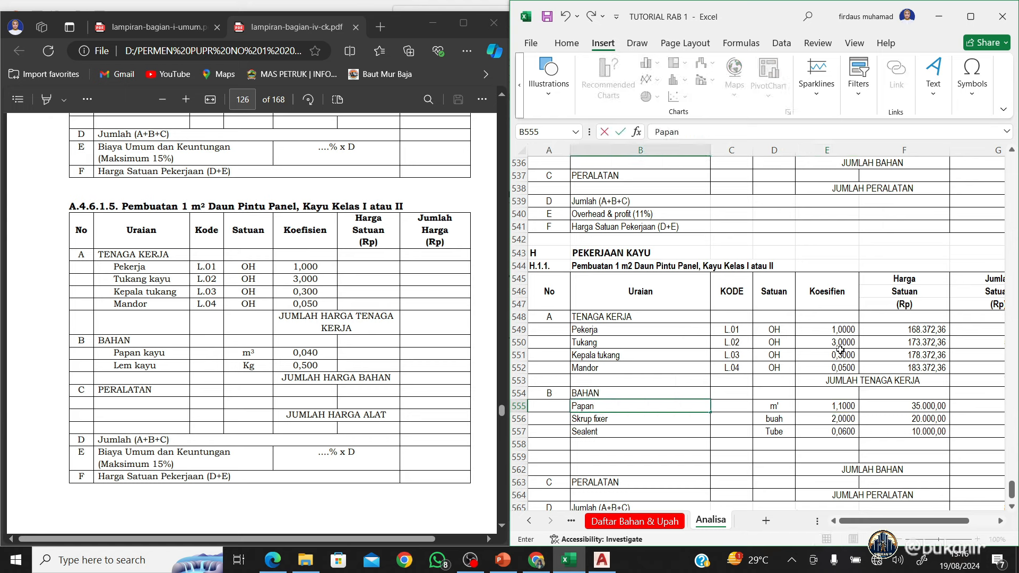
pyautogui.write('n Kayu')
pyautogui.press('Return')
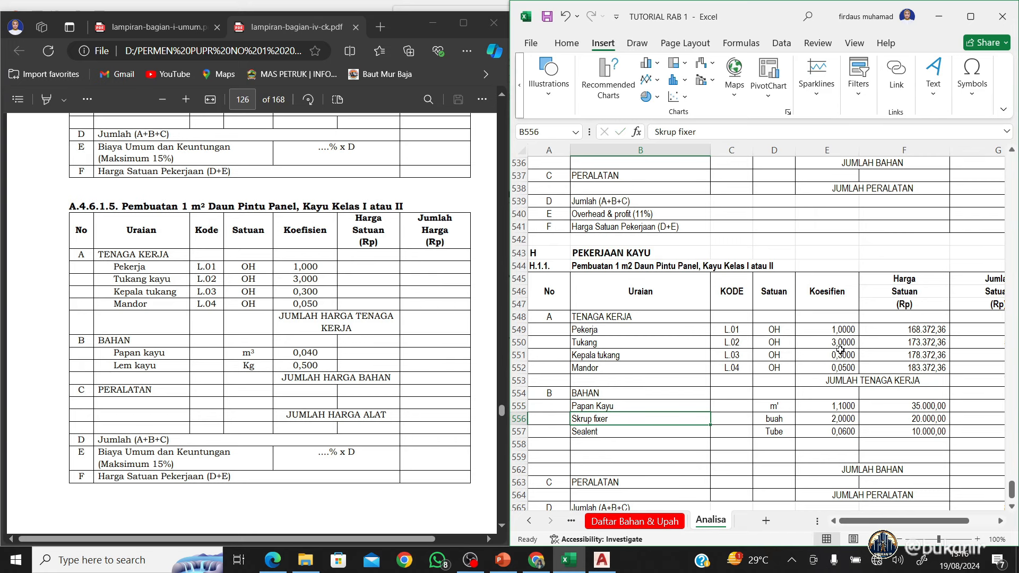
pyautogui.write('Lem')
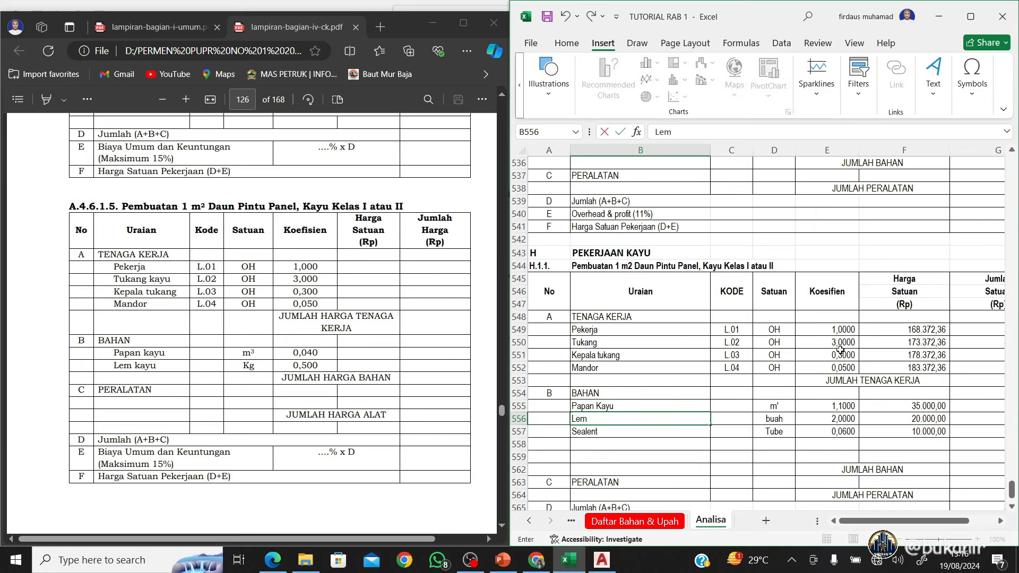
pyautogui.write(' Kayu')
pyautogui.press('Return')
# Clear the leftover Sealent material entries in row 557, columns B to F
pyautogui.hotkey('shift', 'Right')
pyautogui.hotkey('shift', 'Right')
pyautogui.hotkey('shift', 'Right')
pyautogui.hotkey('shift', 'Right')
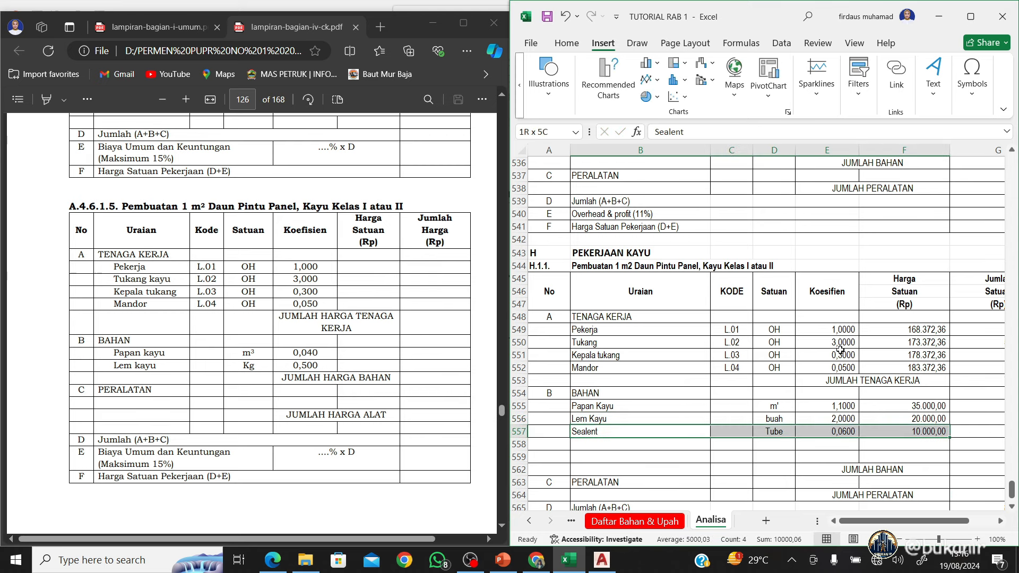
pyautogui.press('Delete')
# Set the material units in H.1.1. to m3 for Papan Kayu and kg for Lem Kayu
pyautogui.press('Up')
pyautogui.press('Right')
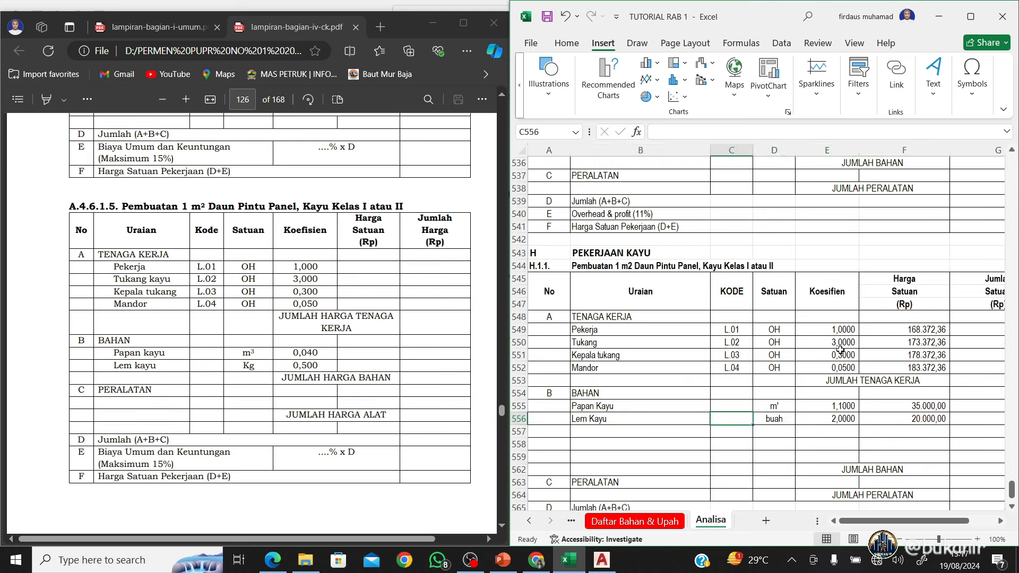
pyautogui.press('Up')
pyautogui.press('Right')
pyautogui.write('m')
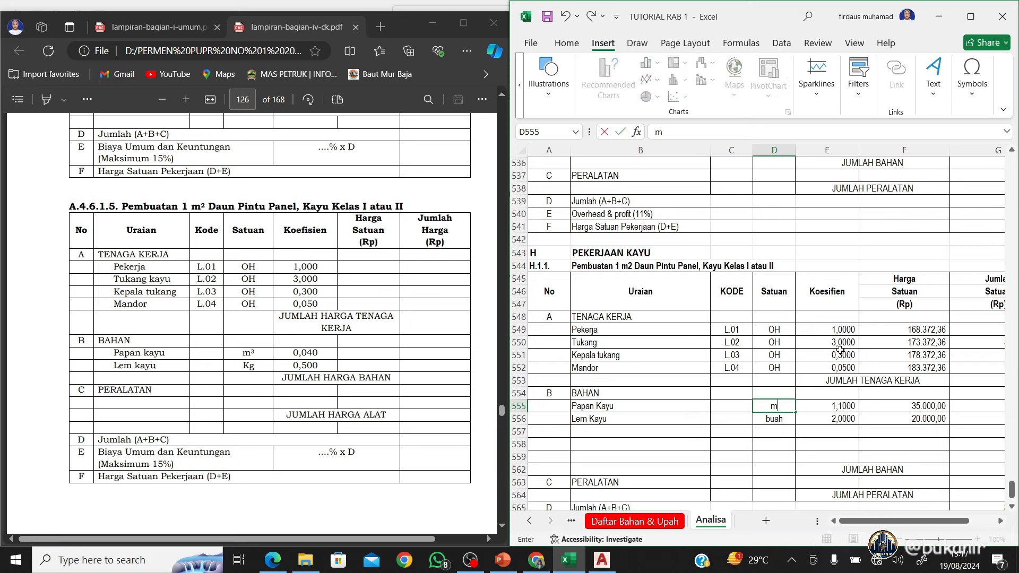
pyautogui.write('3')
pyautogui.press('Return')
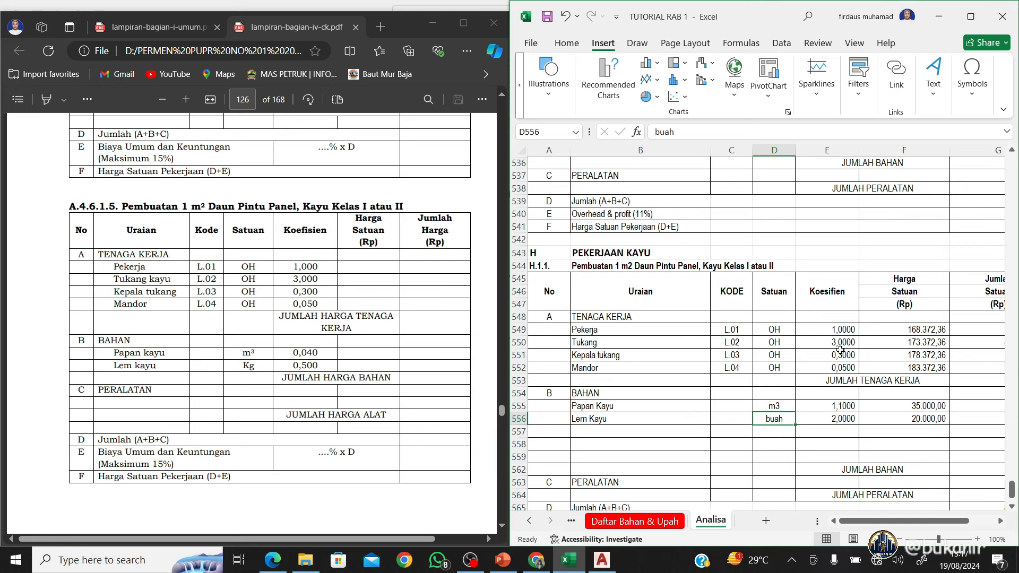
pyautogui.write('kg')
pyautogui.press('Return')
# Set the material coefficients in H.1.1. to 0,04 for Papan Kayu and 0,5 for Lem Kayu
pyautogui.press('Up')
pyautogui.press('Up')
pyautogui.press('Right')
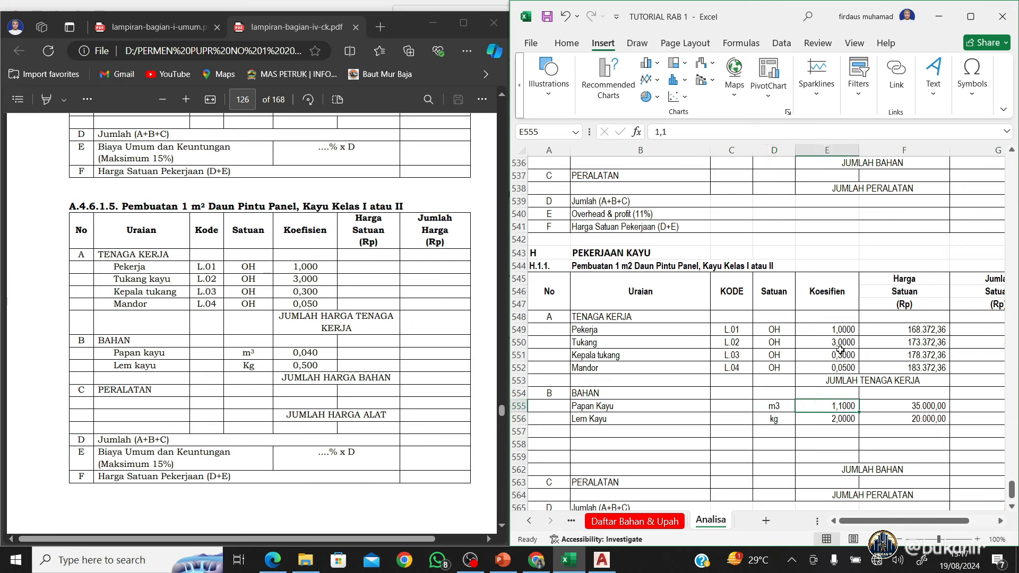
pyautogui.write('0,0')
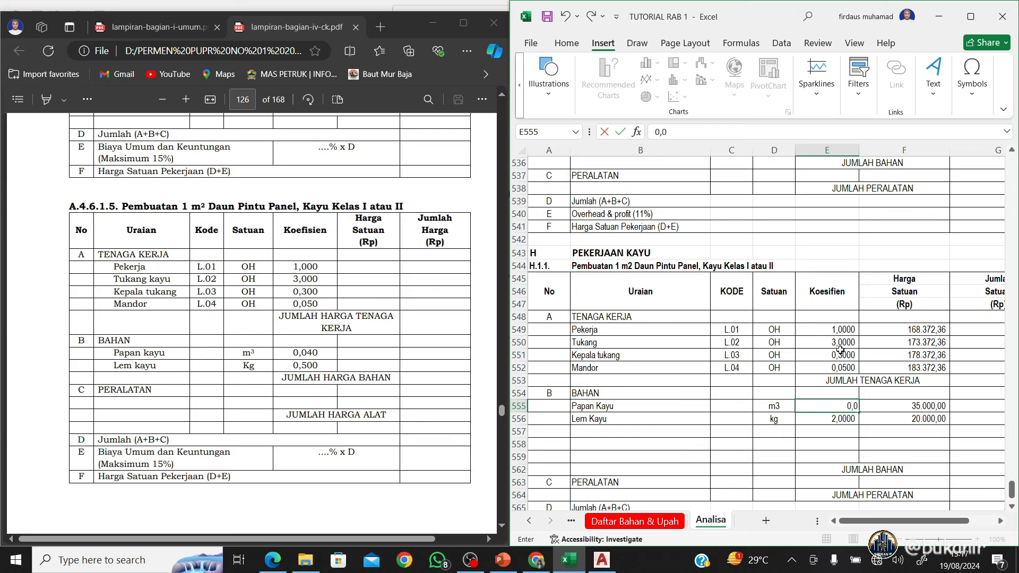
pyautogui.write('4')
pyautogui.press('Return')
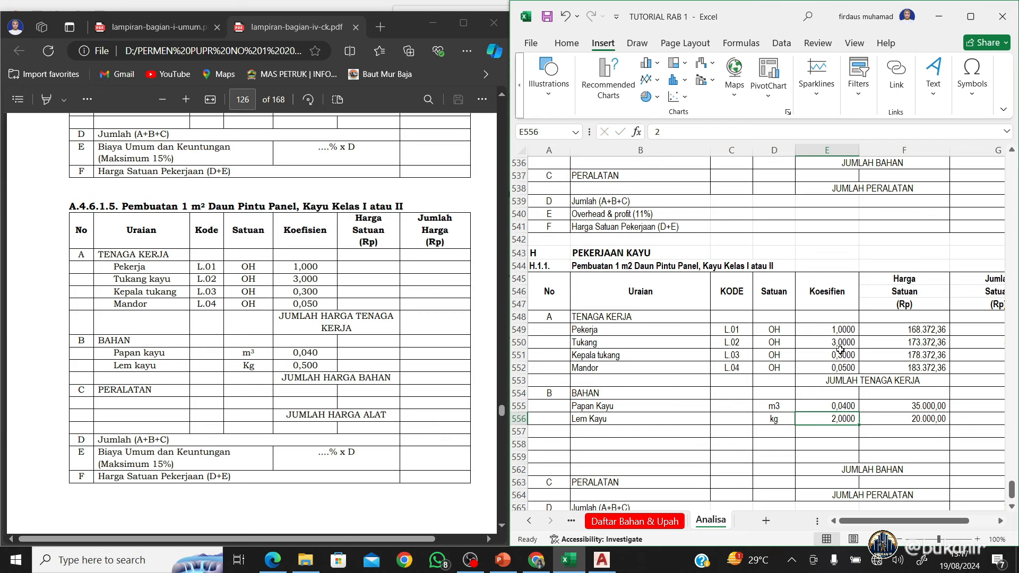
pyautogui.write('0,5')
pyautogui.press('Return')
# Link the Papan Kayu unit price in F555 to the Kayu Kelas I price in row 60 of the Daftar Bahan & Upah sheet
pyautogui.press('Up')
pyautogui.press('Up')
pyautogui.press('Up')
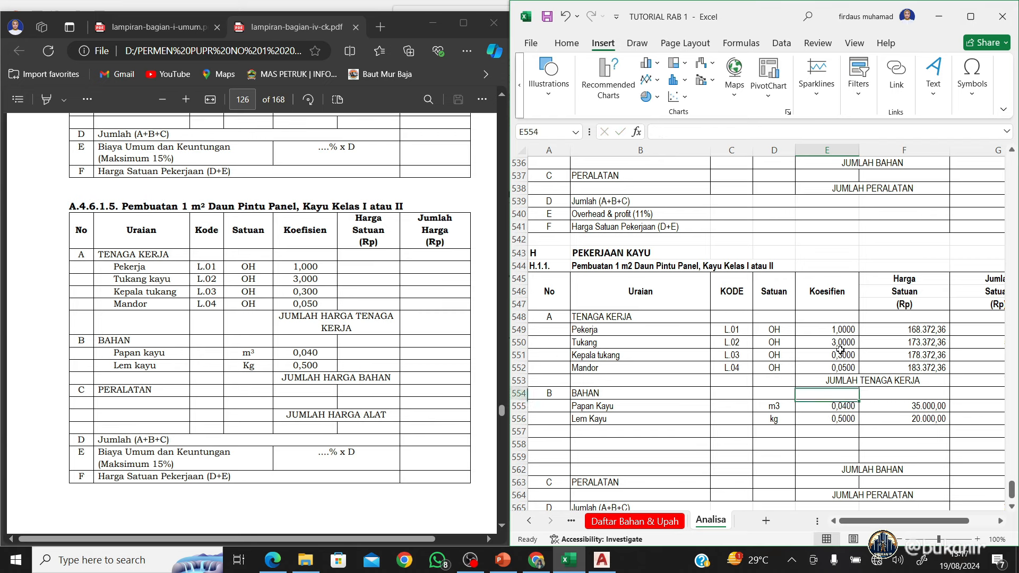
pyautogui.press('Right')
pyautogui.press('Down')
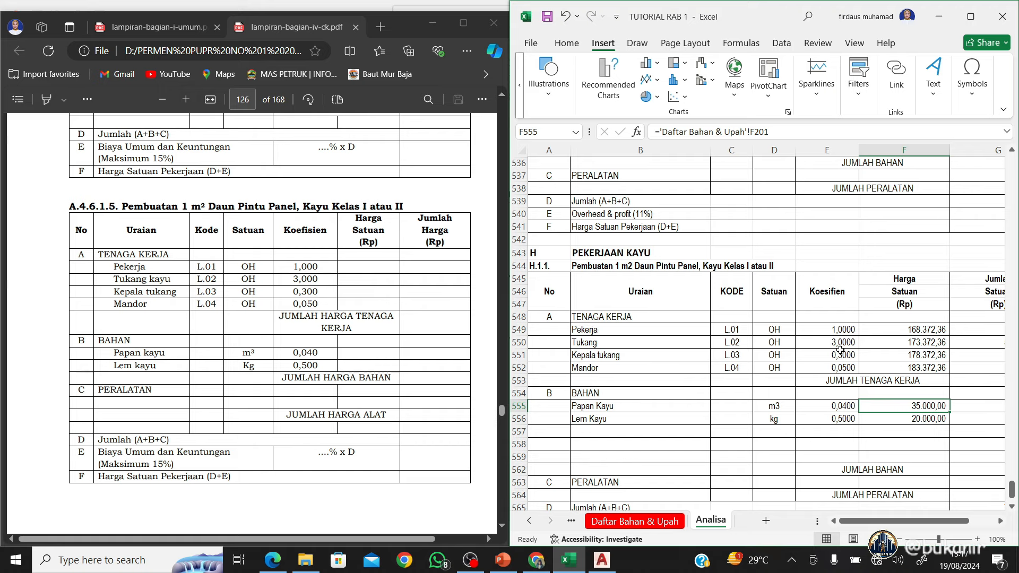
pyautogui.write('=')
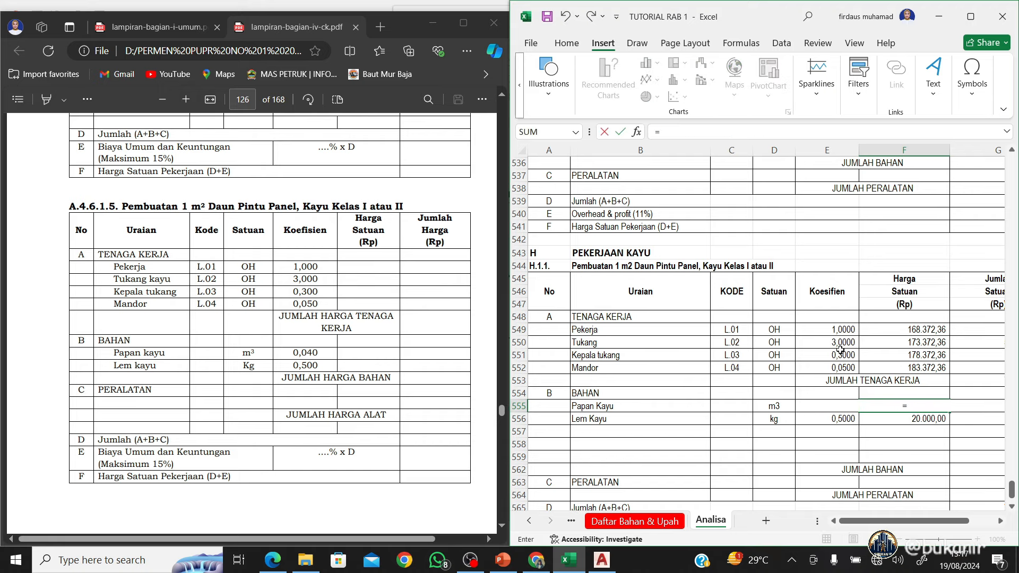
pyautogui.click(675, 522)
pyautogui.scroll(15, 692, 461)
pyautogui.click(637, 295)
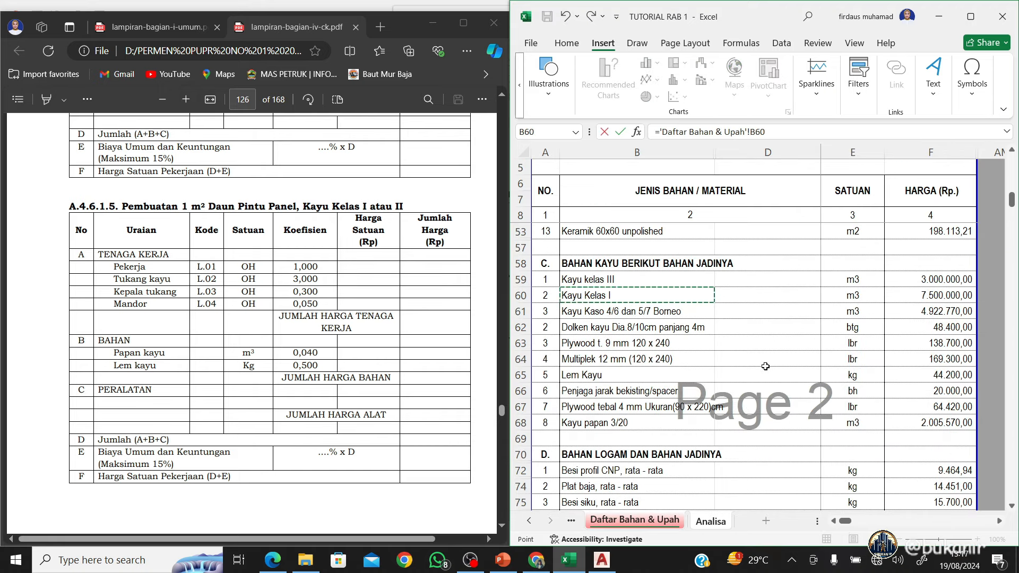
pyautogui.press('Right')
pyautogui.press('Right')
pyautogui.press('Right')
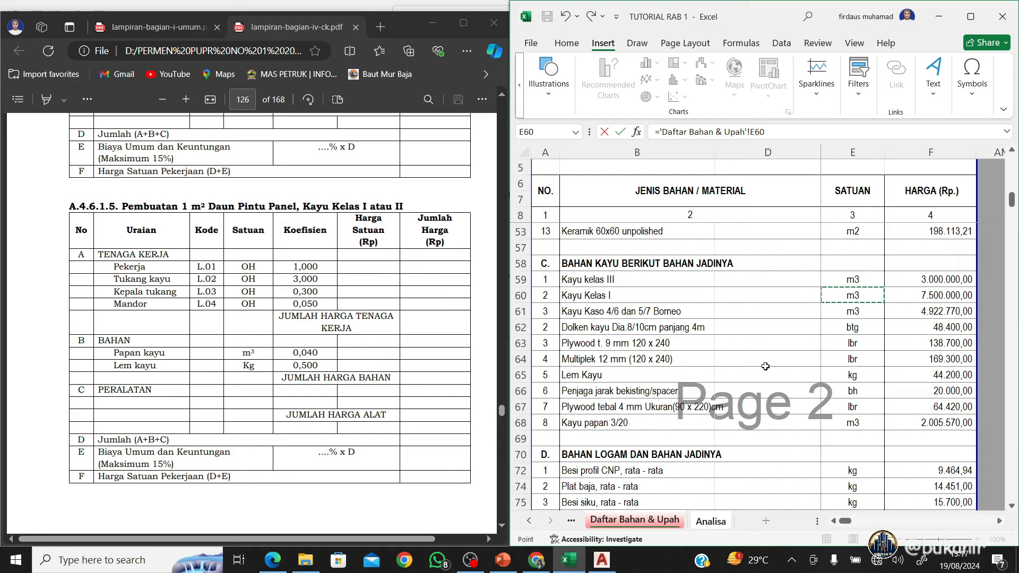
pyautogui.press('Return')
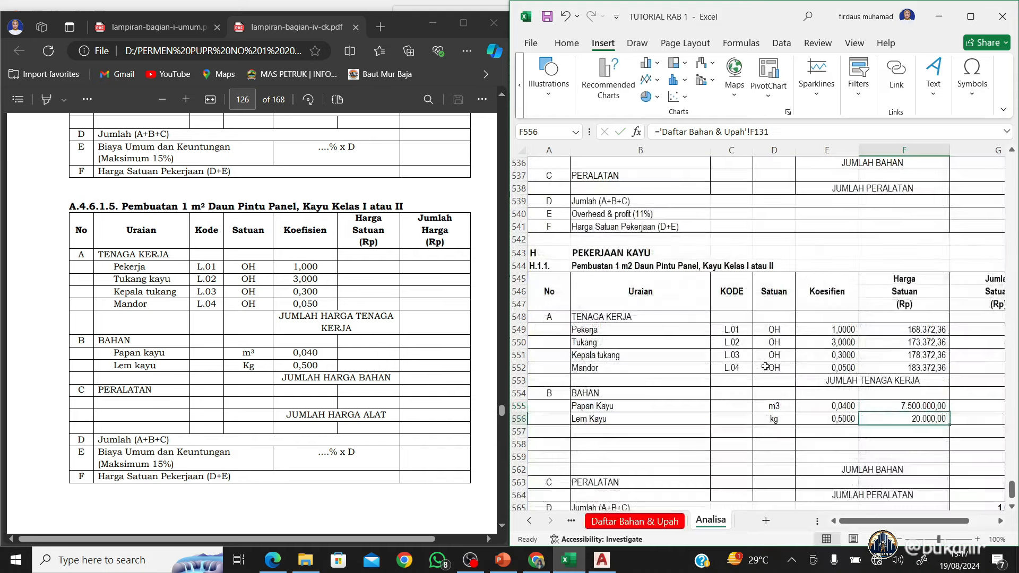
# Link the Lem Kayu unit price in F556 to the Lem Kayu price in row 65 of the Daftar Bahan & Upah sheet
pyautogui.write('=')
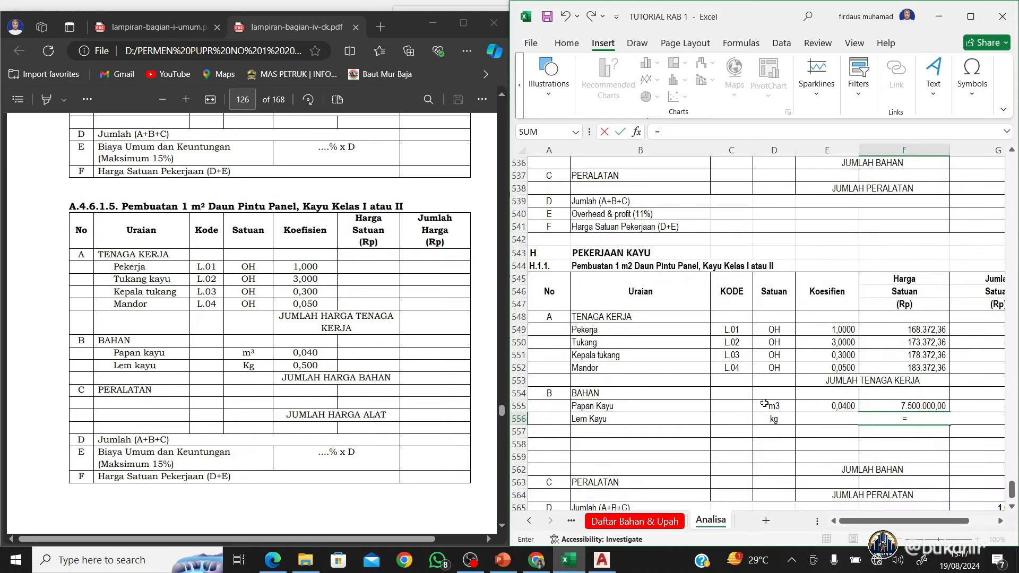
pyautogui.click(663, 522)
pyautogui.click(603, 376)
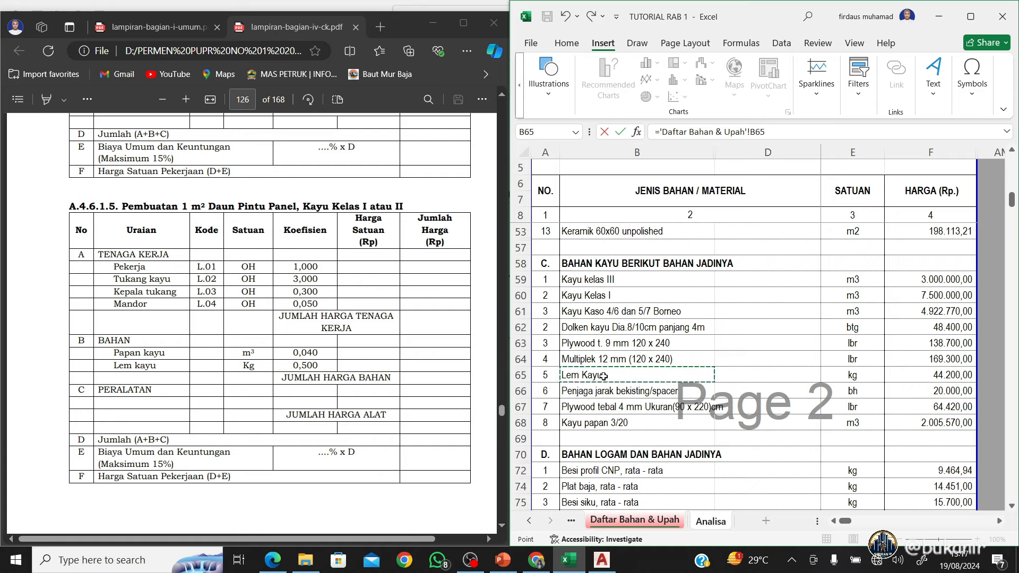
pyautogui.press('Right')
pyautogui.press('Right')
pyautogui.press('Right')
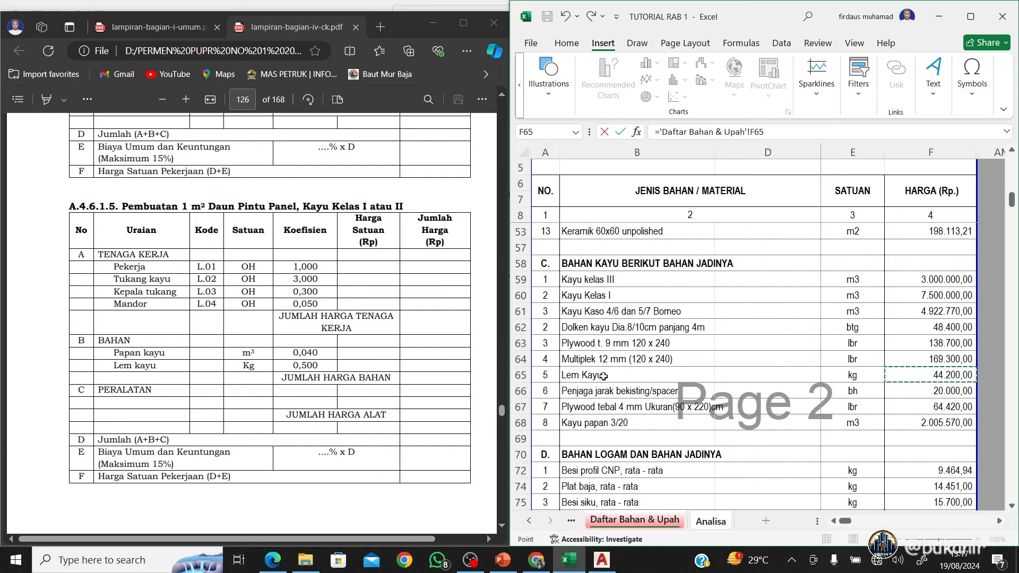
pyautogui.press('Return')
pyautogui.click(804, 421)
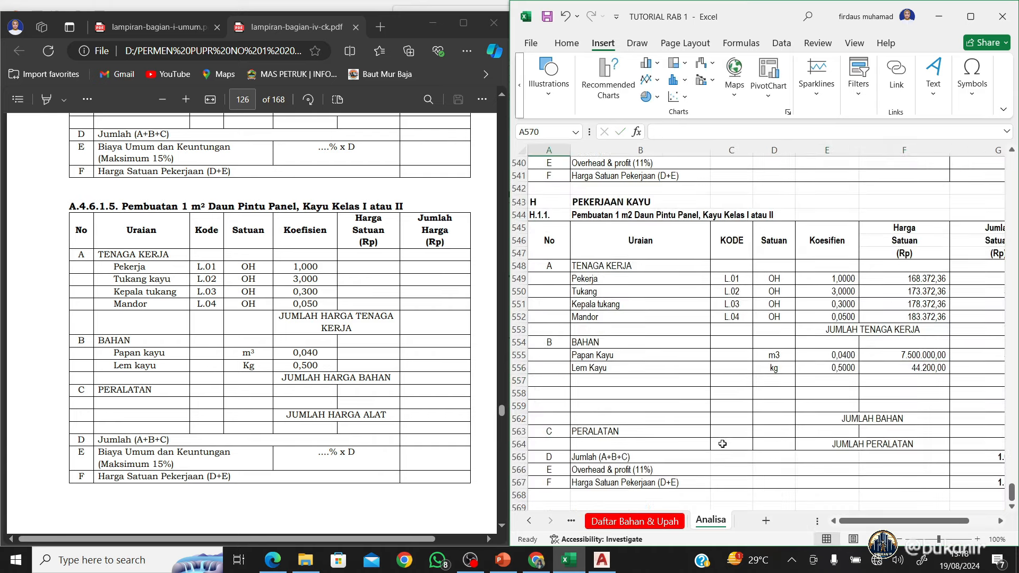
pyautogui.scroll(1, 722, 444)
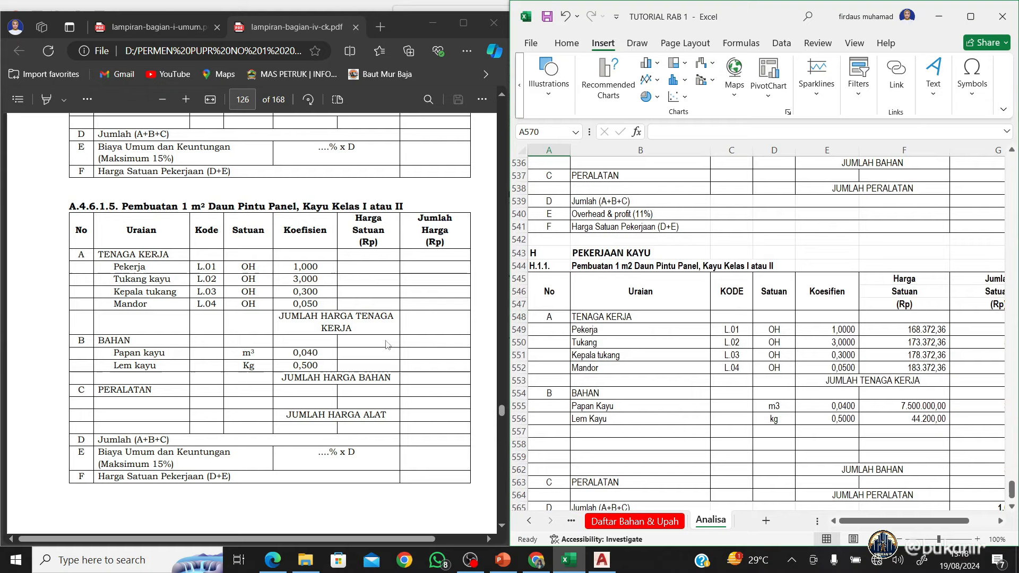
# Review the door and frame analyses preceding A.4.6.1.5. in the reference PDF, and check the door specifications in the AutoCAD drawing
pyautogui.click(357, 346)
pyautogui.scroll(7, 357, 346)
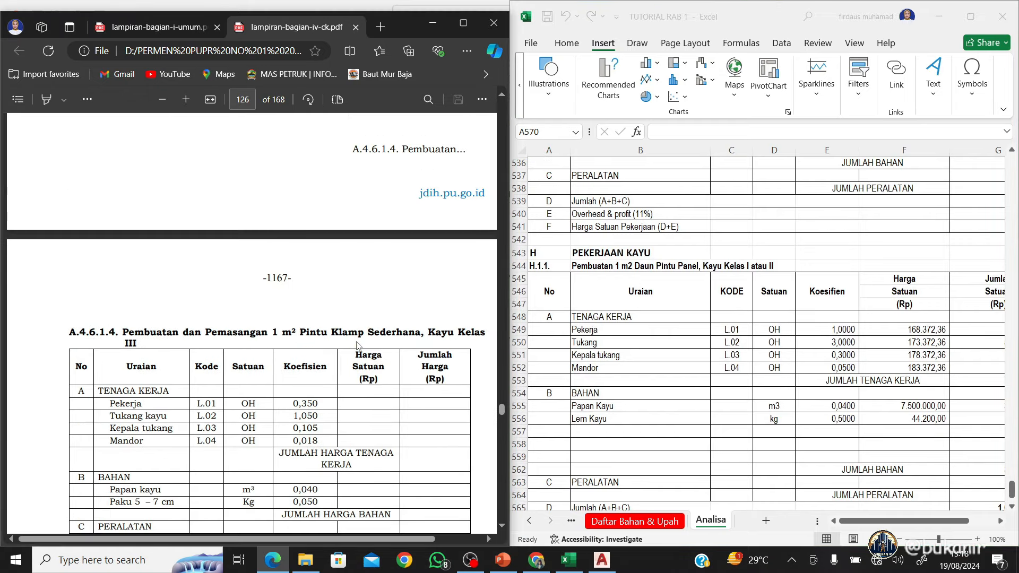
pyautogui.scroll(6, 357, 347)
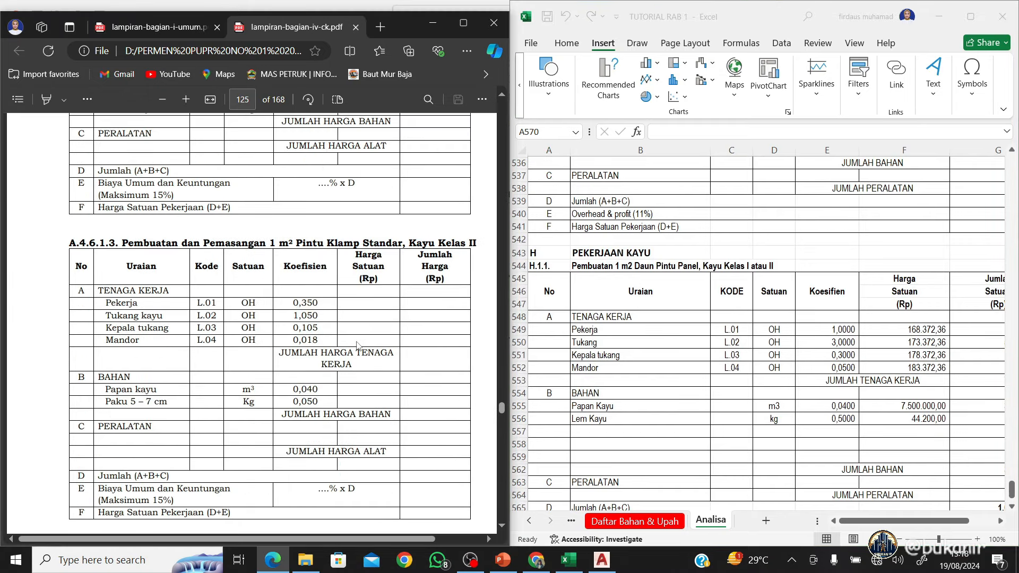
pyautogui.scroll(5, 357, 346)
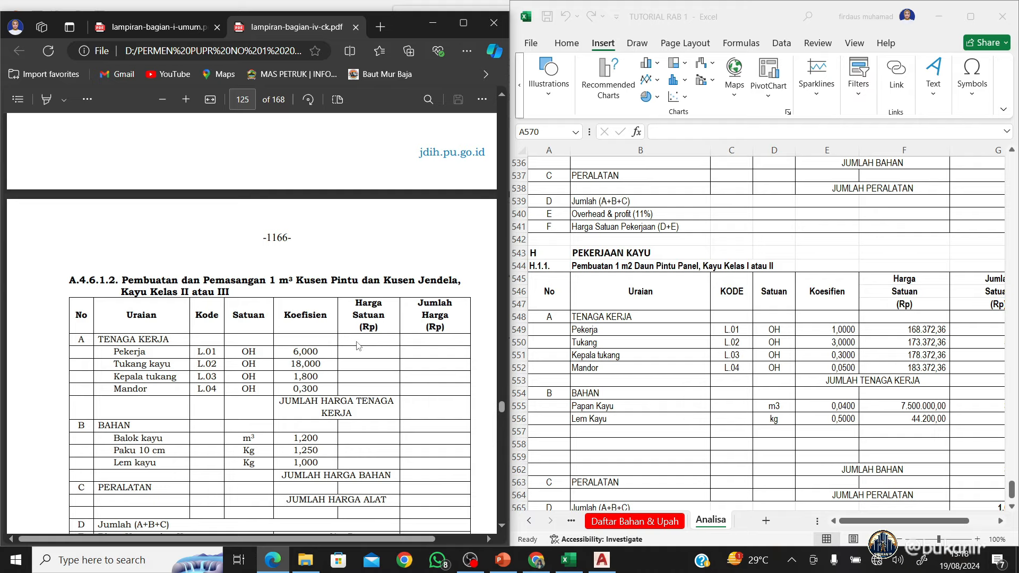
pyautogui.scroll(-5, 357, 346)
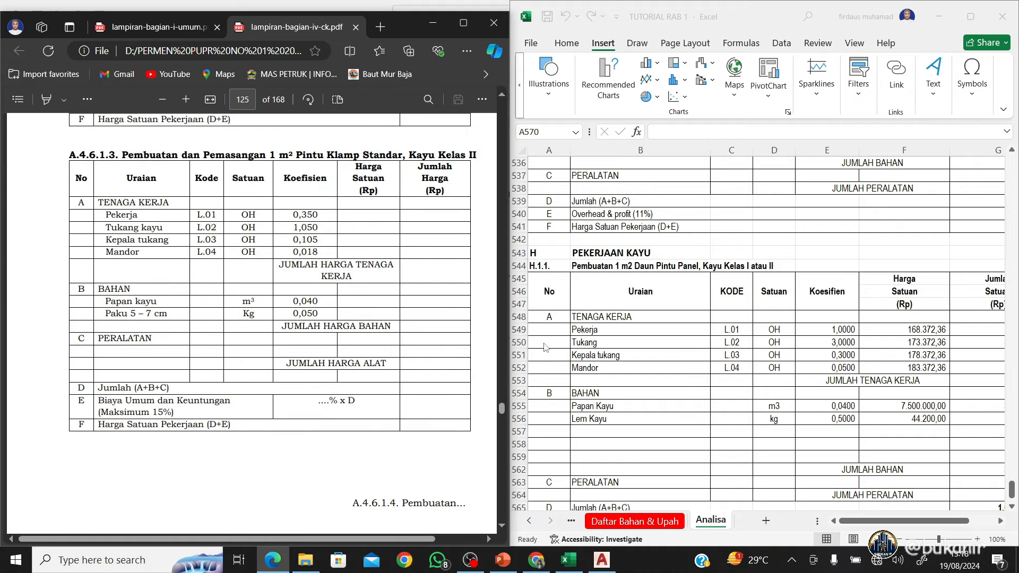
pyautogui.click(604, 561)
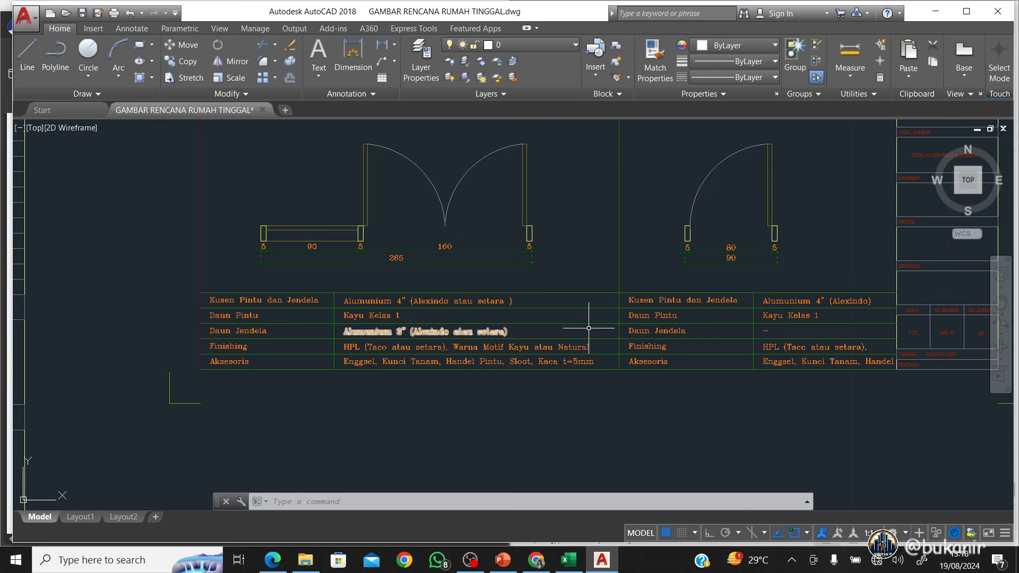
pyautogui.scroll(-5, 743, 343)
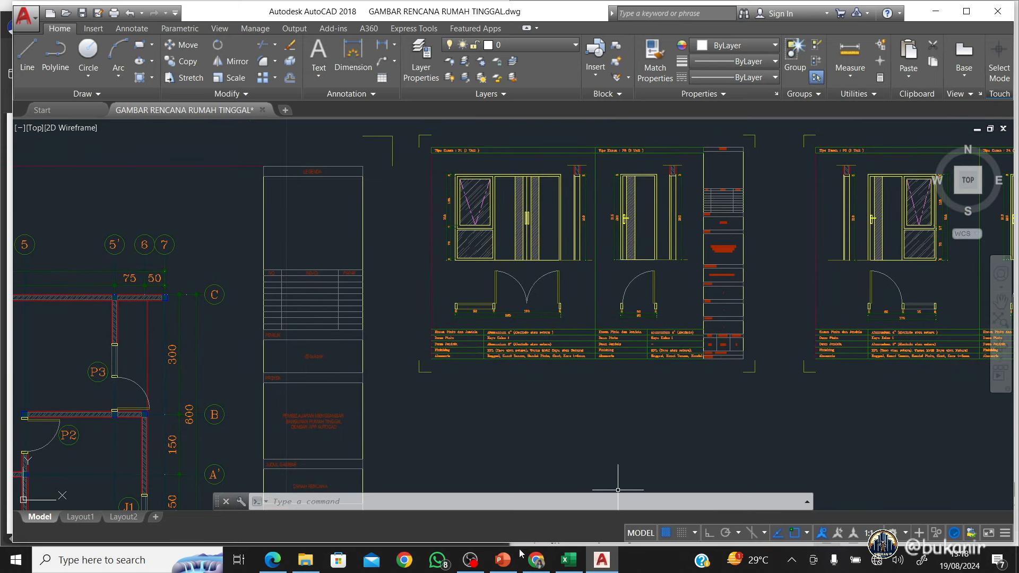
pyautogui.click(945, 14)
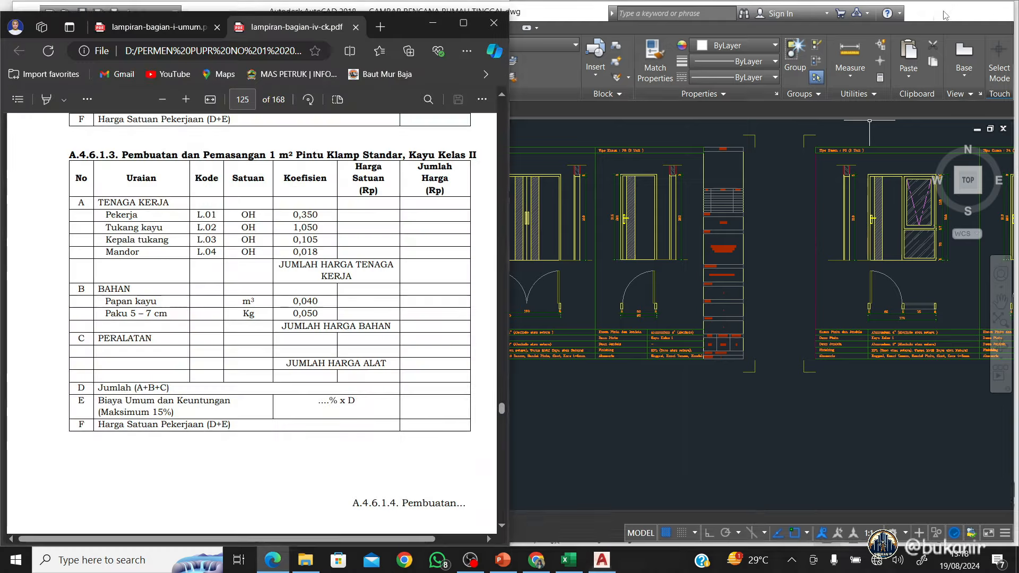
# Copy the H.1.1. analysis block in rows 544 to 568 of the Analisa sheet to row 569
pyautogui.click(683, 332)
pyautogui.scroll(-2, 547, 225)
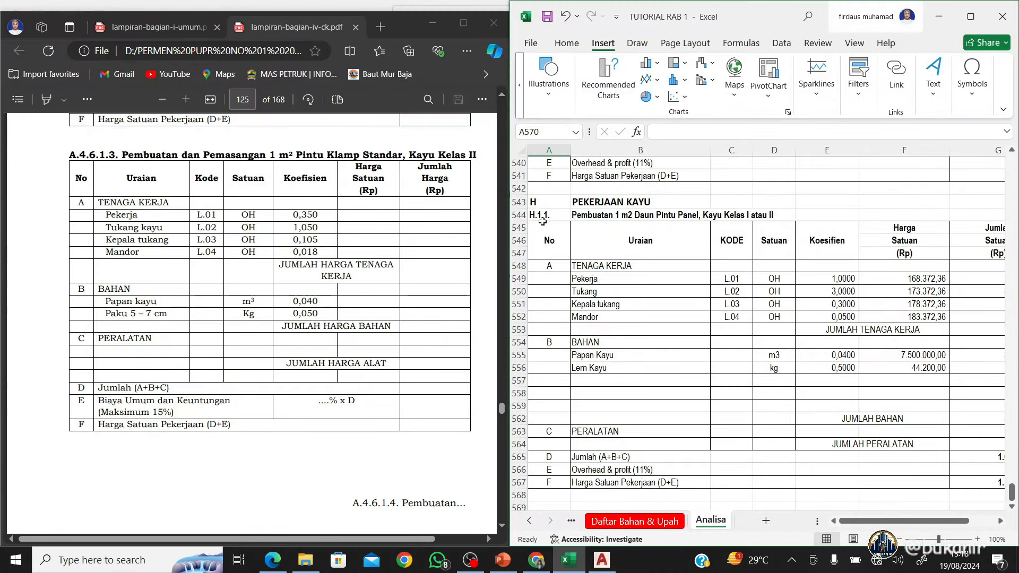
pyautogui.moveTo(538, 288); pyautogui.dragTo(604, 456)
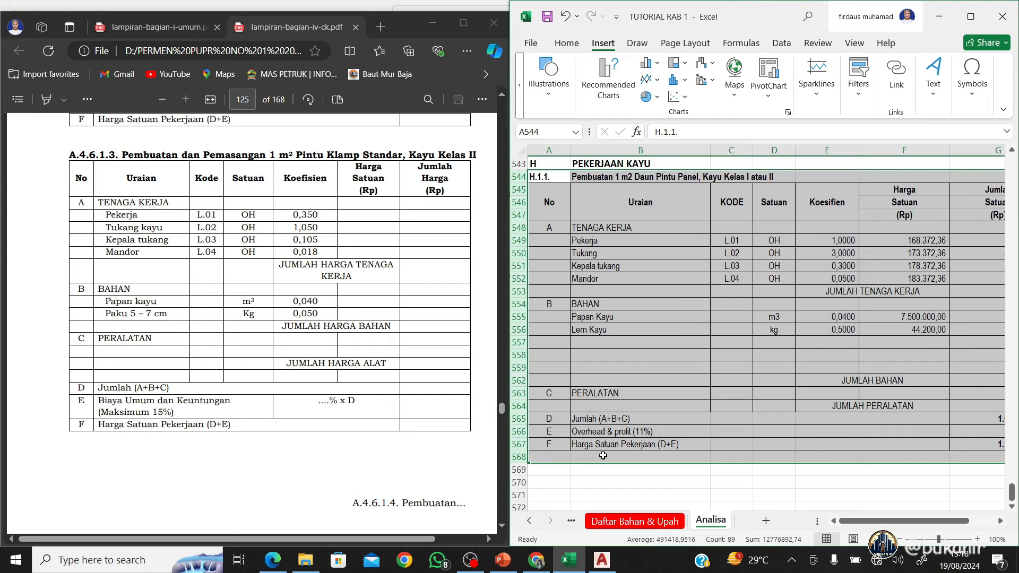
pyautogui.hotkey('ctrl', 'c')
pyautogui.click(514, 471)
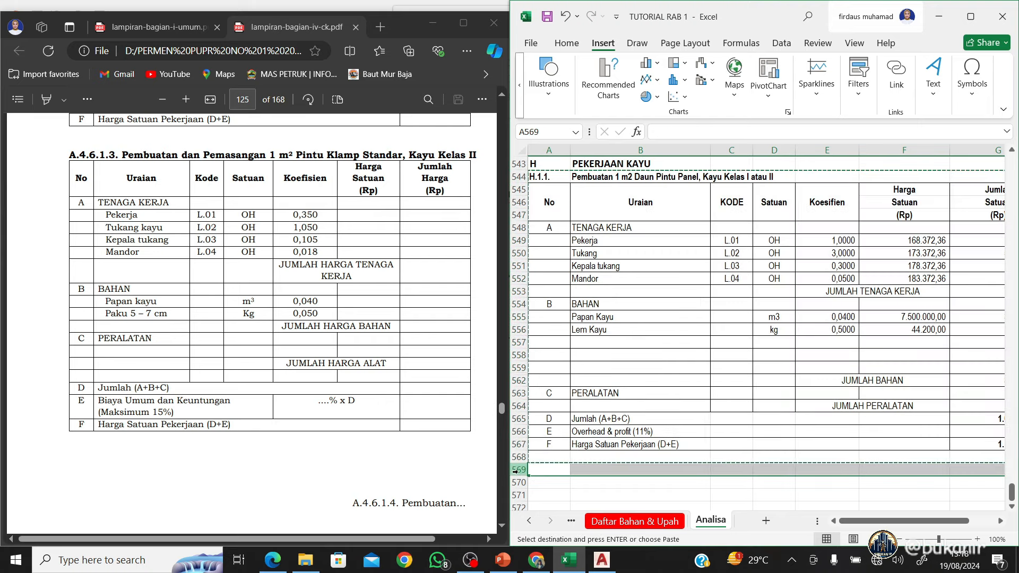
pyautogui.press('Return')
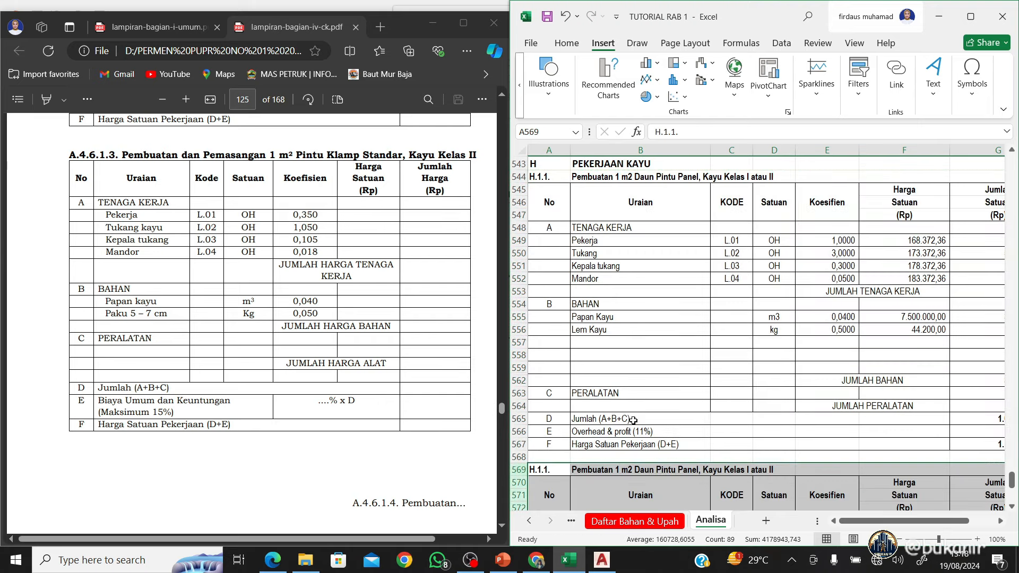
# Renumber the copied analysis in A569 as H.1.2
pyautogui.scroll(-3, 633, 420)
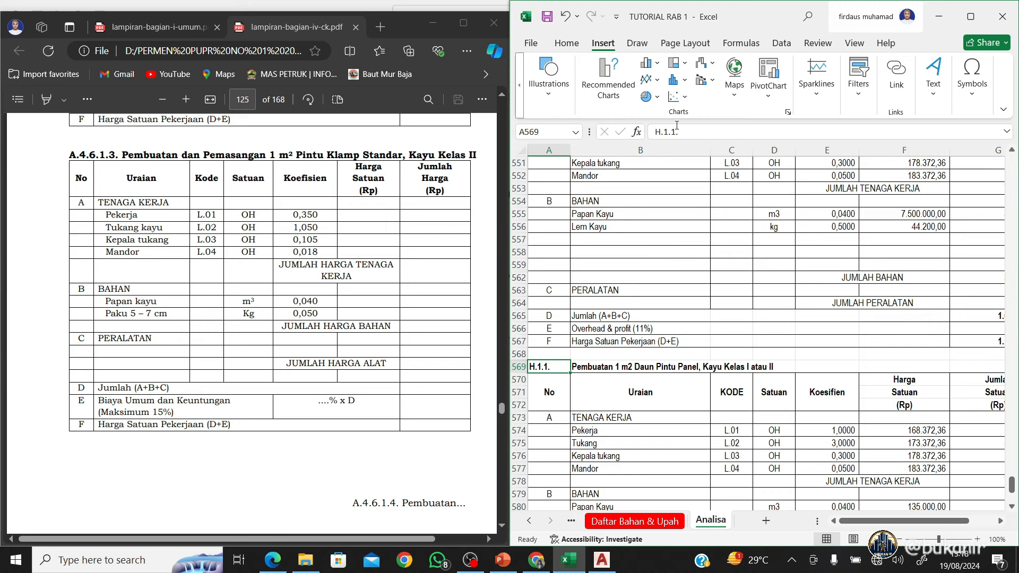
pyautogui.click(677, 128)
pyautogui.press('BackSpace')
pyautogui.press('BackSpace')
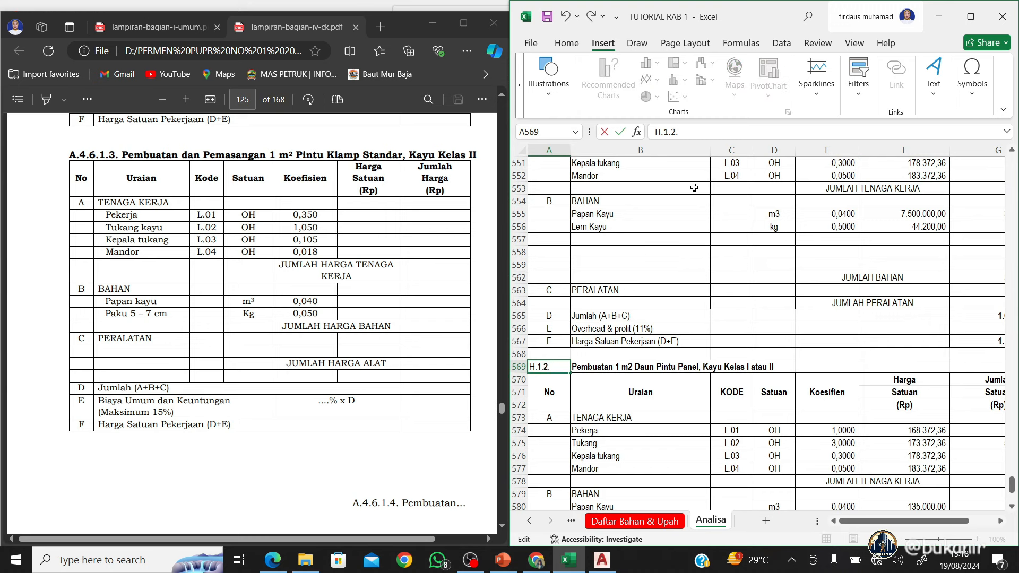
pyautogui.write('2.')
pyautogui.press('Tab')
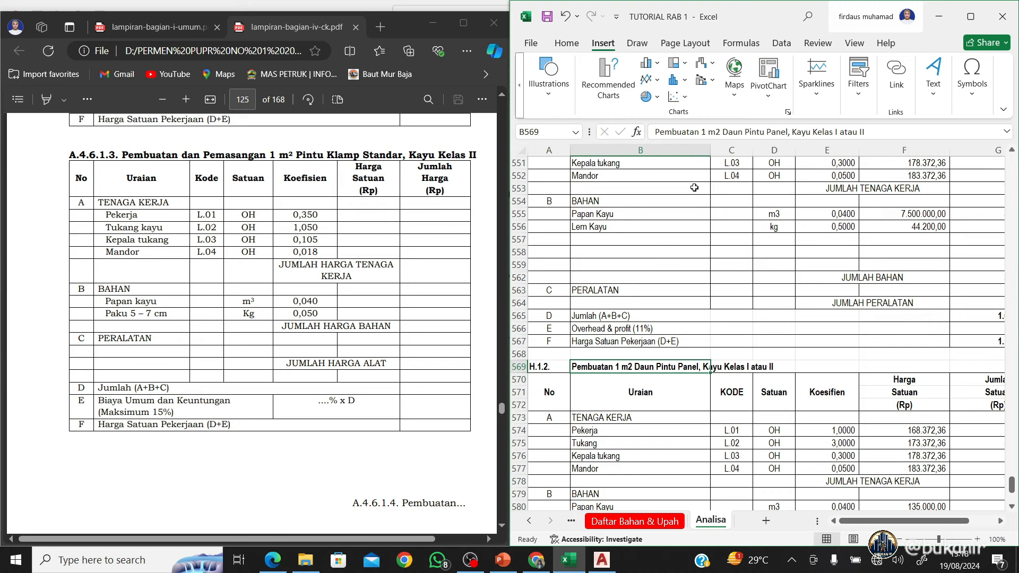
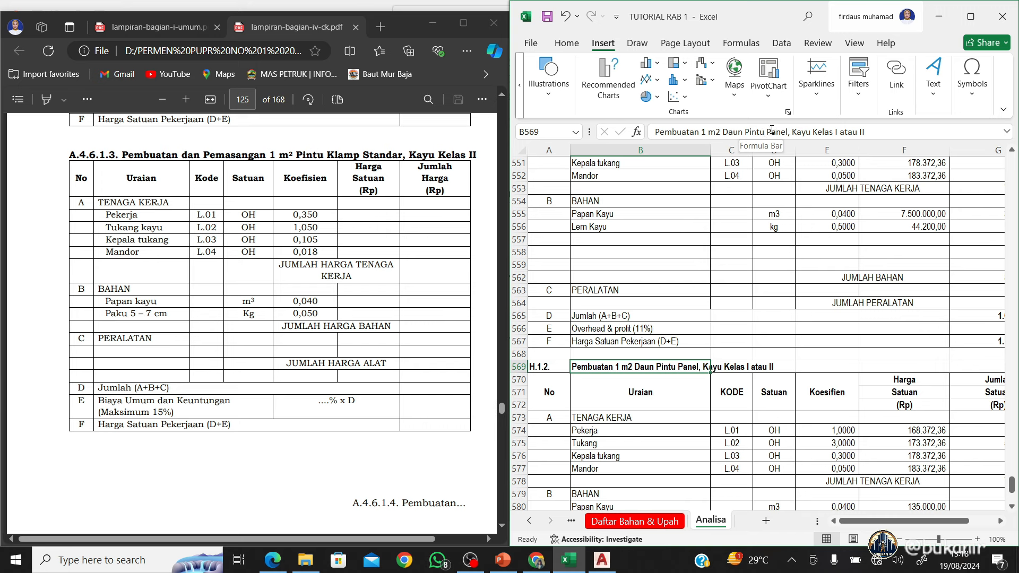
# Change the H.1.2. title to "Pembuatan 1 m2 Daun Pintu Klamp Standar, Kayu Kelas I atau II"
pyautogui.moveTo(766, 131); pyautogui.dragTo(791, 128)
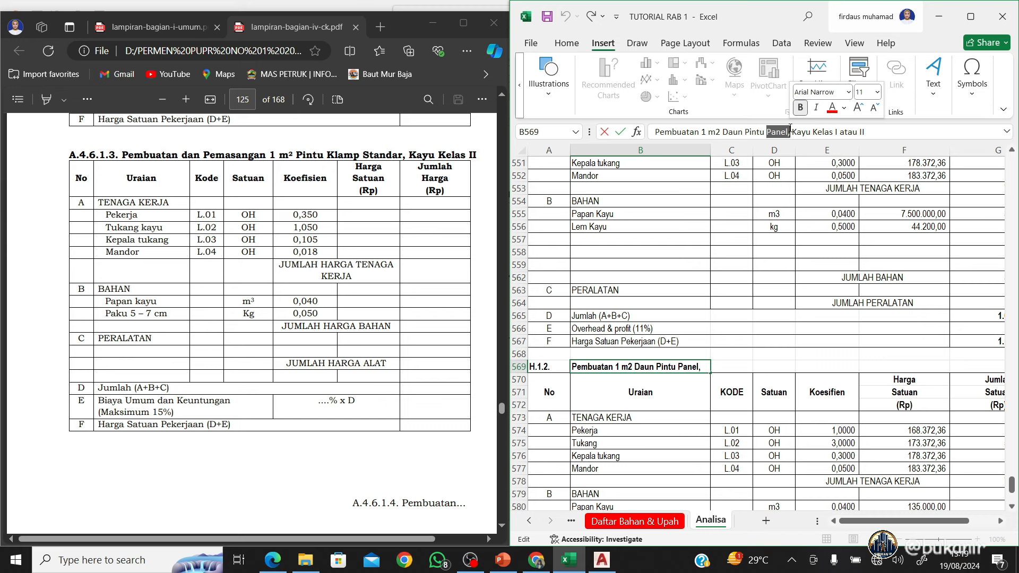
pyautogui.write('Klamp')
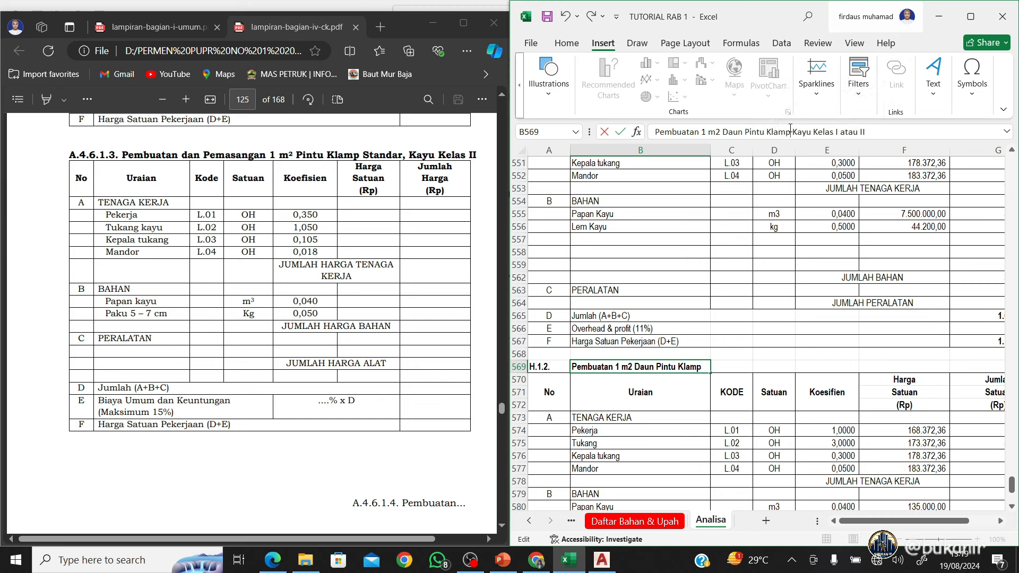
pyautogui.write(' Standar,')
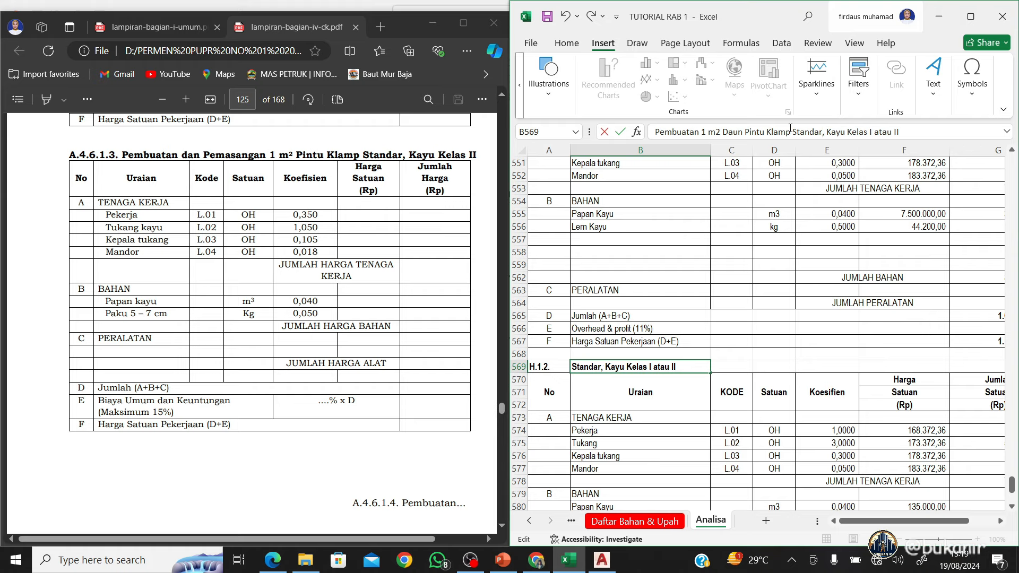
pyautogui.press('Return')
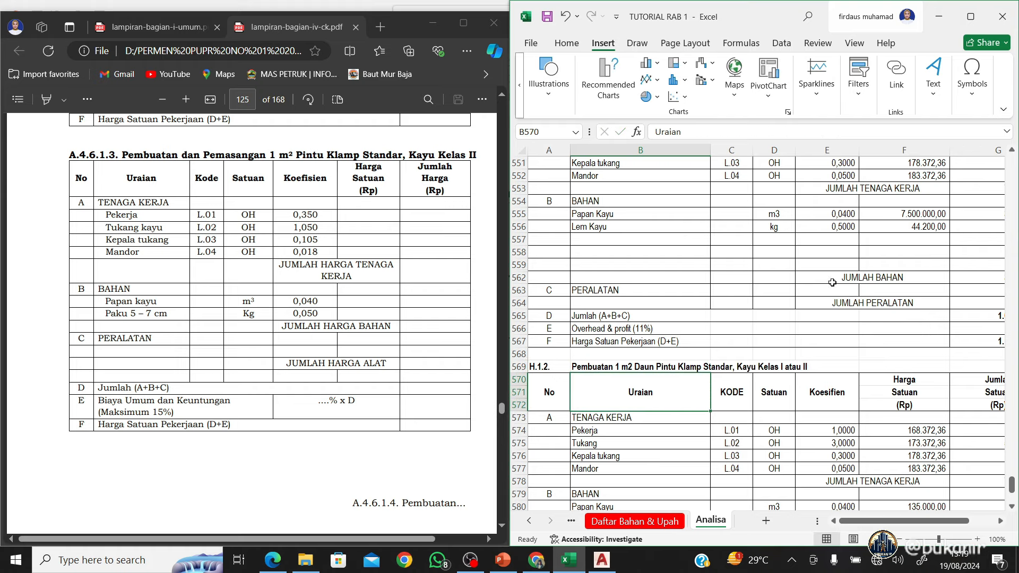
pyautogui.scroll(-3, 832, 282)
pyautogui.scroll(-1, 651, 320)
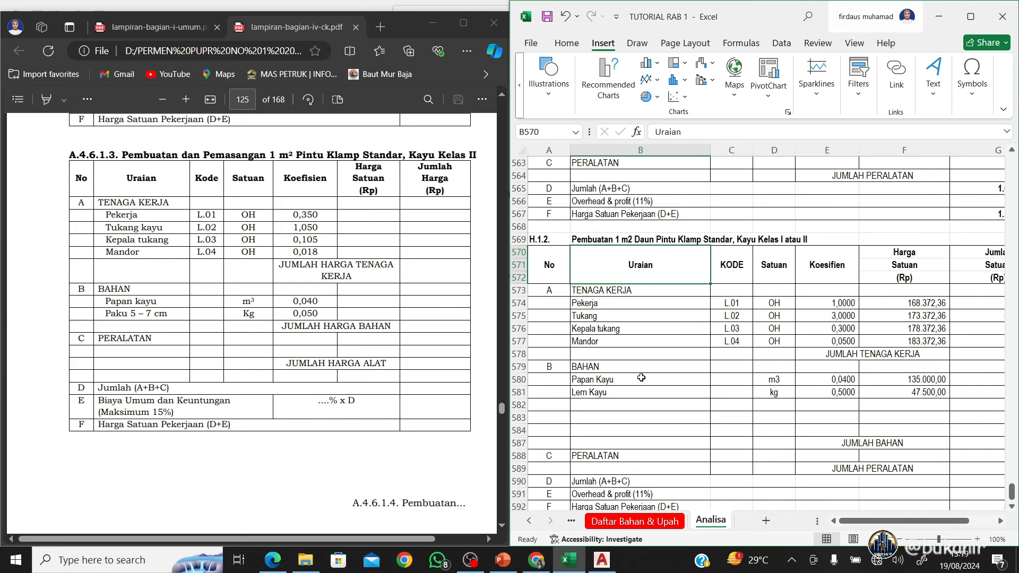
pyautogui.click(852, 381)
pyautogui.click(921, 380)
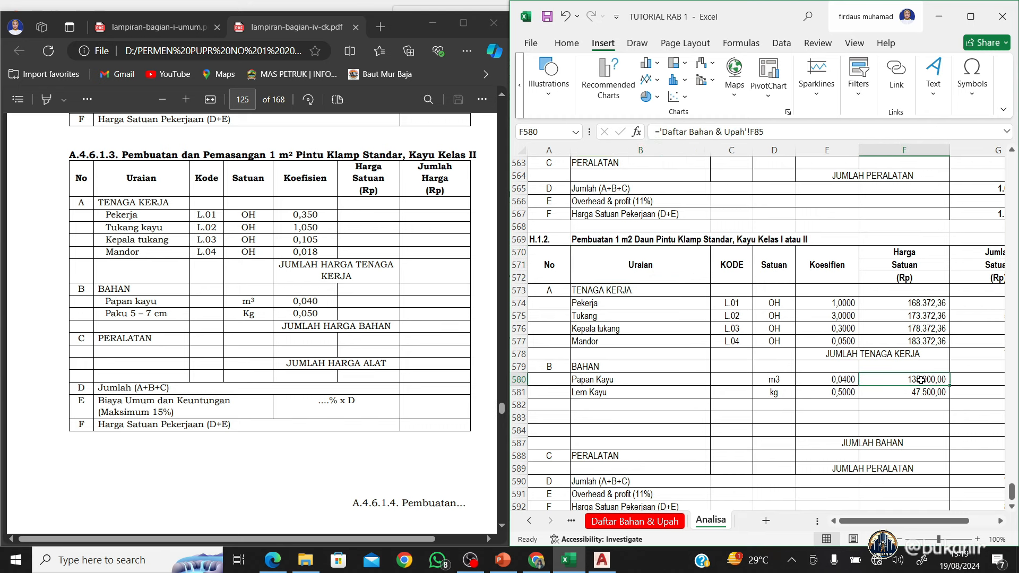
pyautogui.write('=')
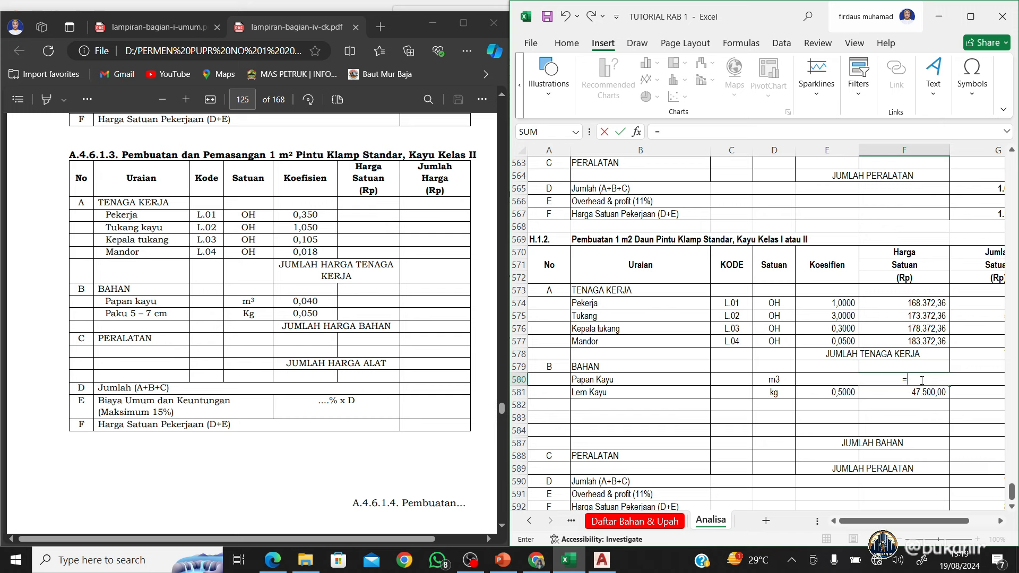
pyautogui.press('Escape')
# Set the labour coefficients in H.1.2. to 0,35 for Pekerja, 1,05 for Tukang, 0,105 for Kepala tukang and 0,018 for Mandor
pyautogui.click(844, 304)
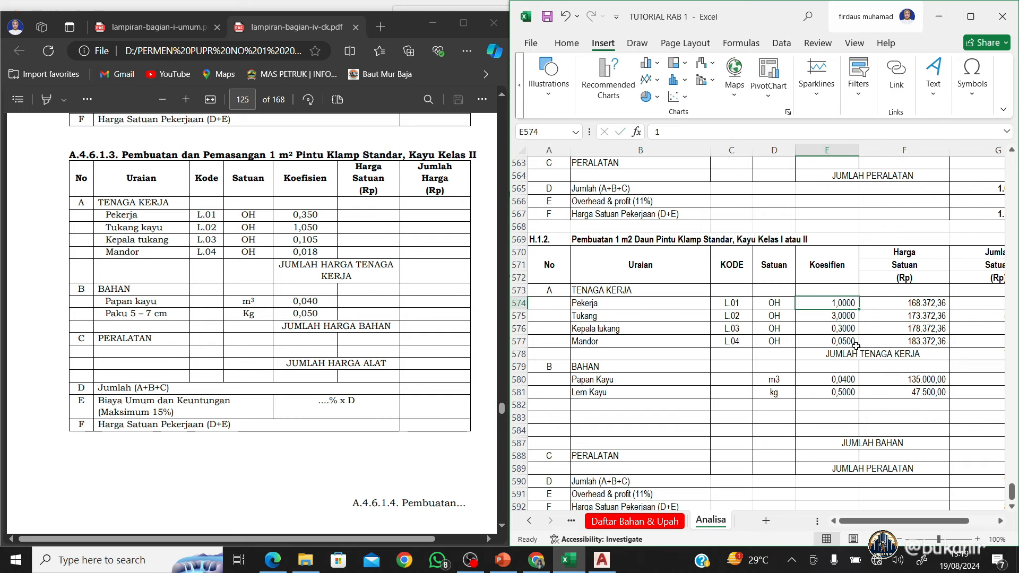
pyautogui.write('0,')
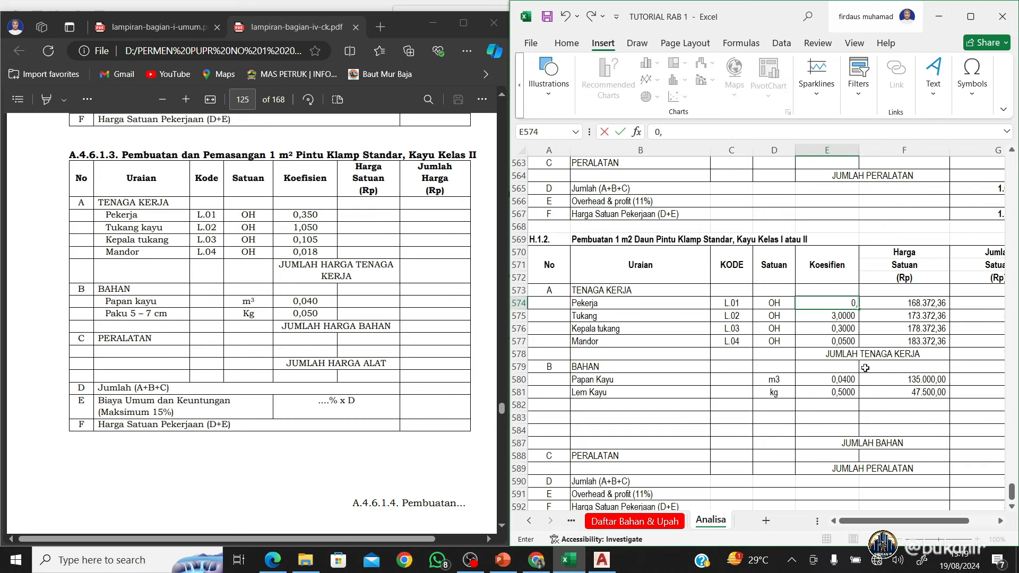
pyautogui.write('35')
pyautogui.press('Return')
pyautogui.write('1,05')
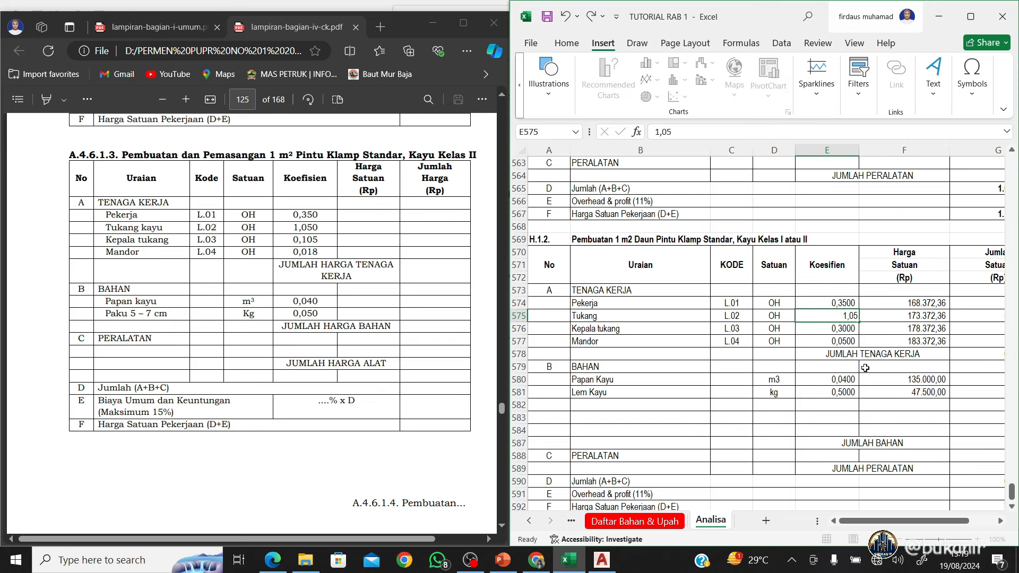
pyautogui.press('Return')
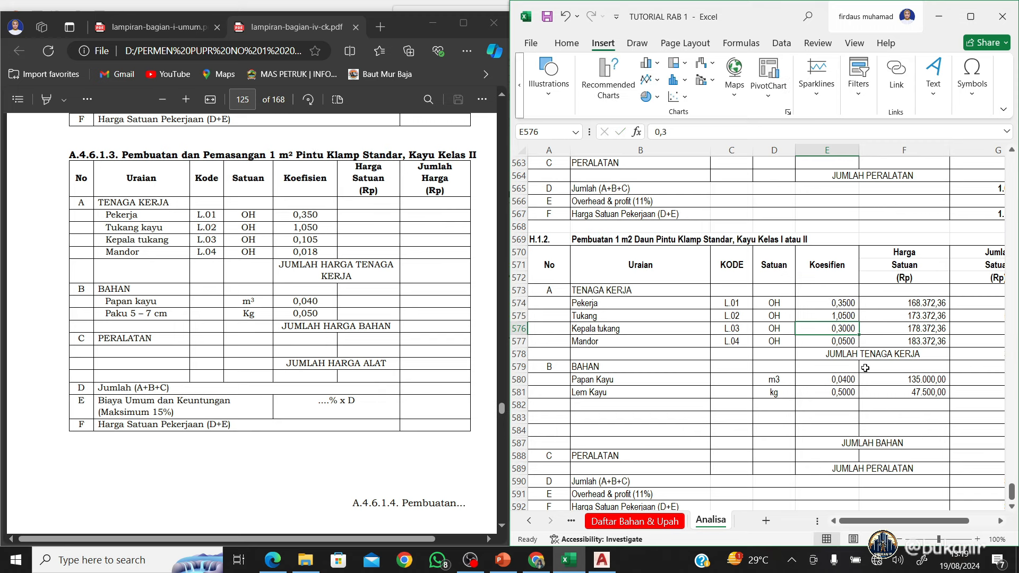
pyautogui.write('0,1')
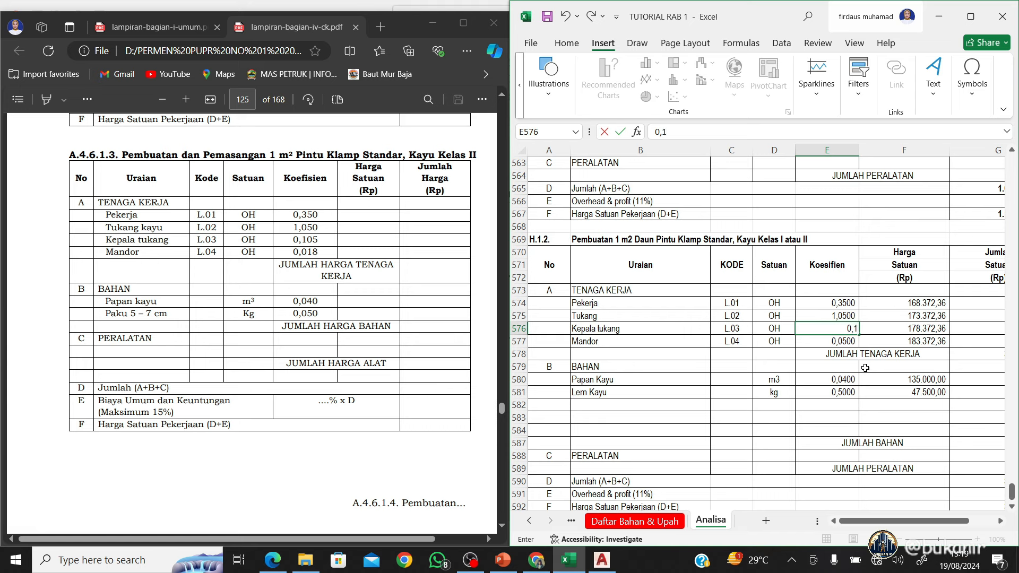
pyautogui.write('05')
pyautogui.press('Return')
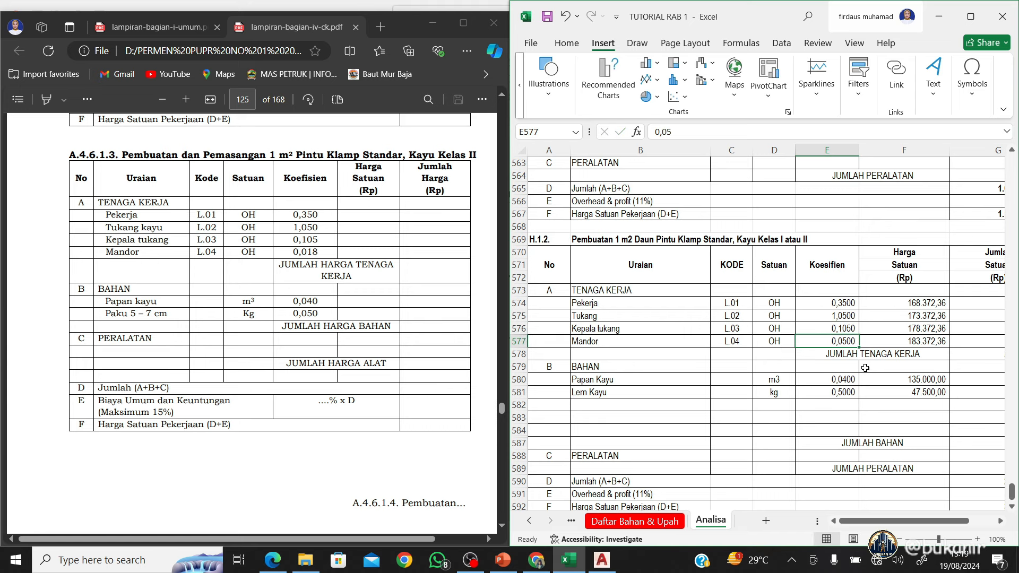
pyautogui.write('0,0')
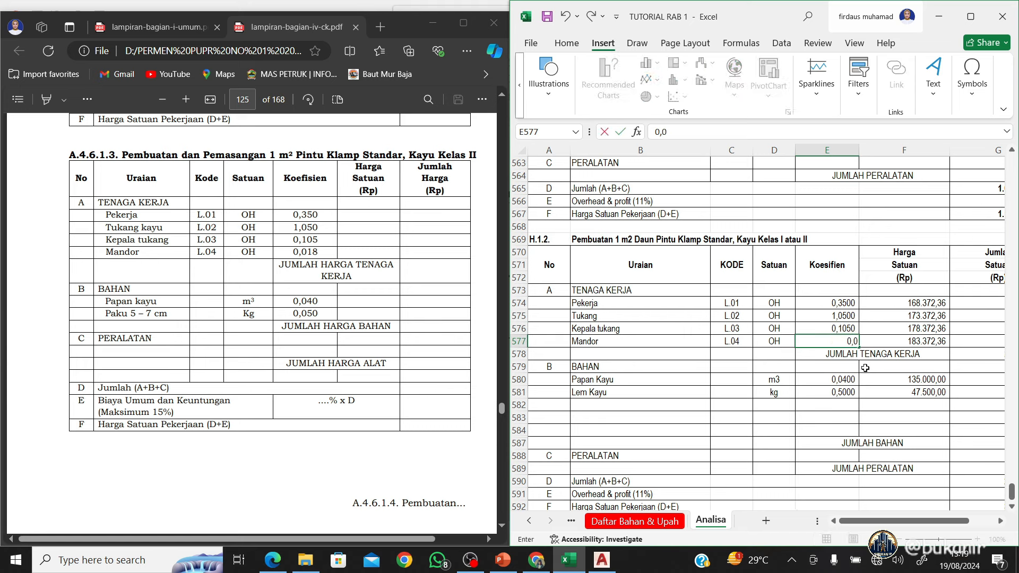
pyautogui.write('18')
pyautogui.press('Return')
# Link the H.1.2. Papan Kayu price to Kayu Kelas I and the Lem Kayu price to Lem Kayu in Daftar Bahan & Upah
pyautogui.click(867, 381)
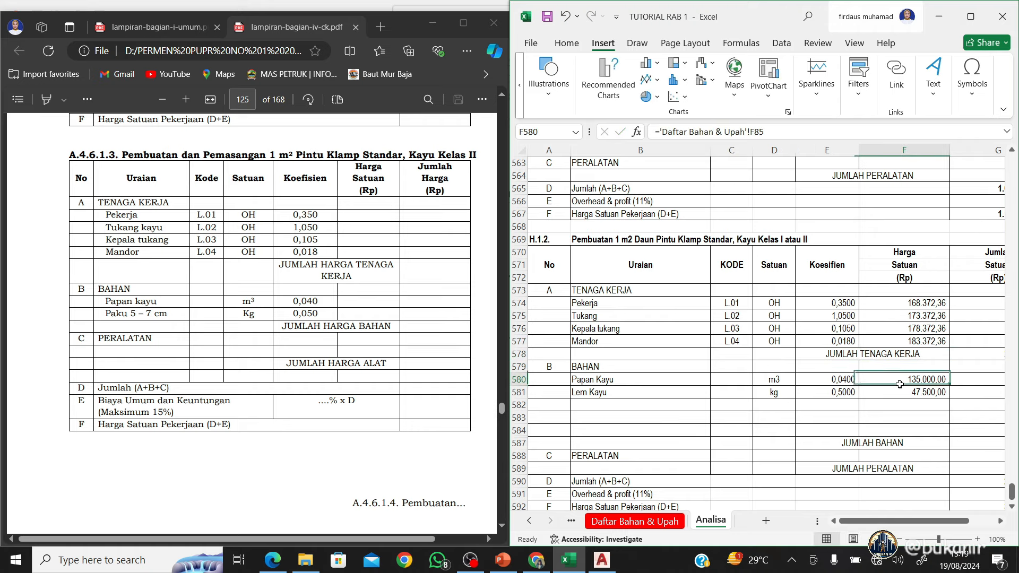
pyautogui.write('=')
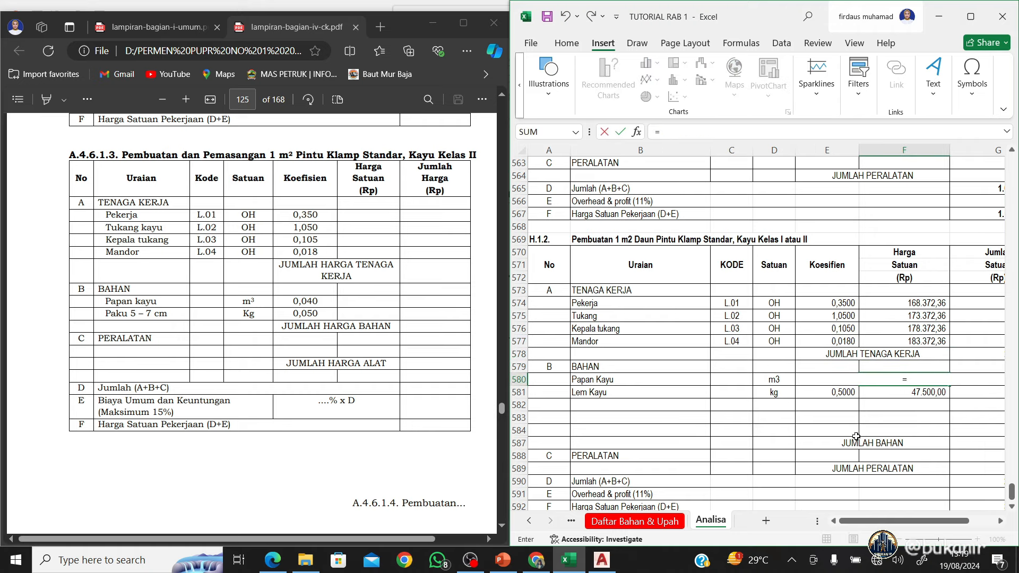
pyautogui.click(635, 522)
pyautogui.click(659, 294)
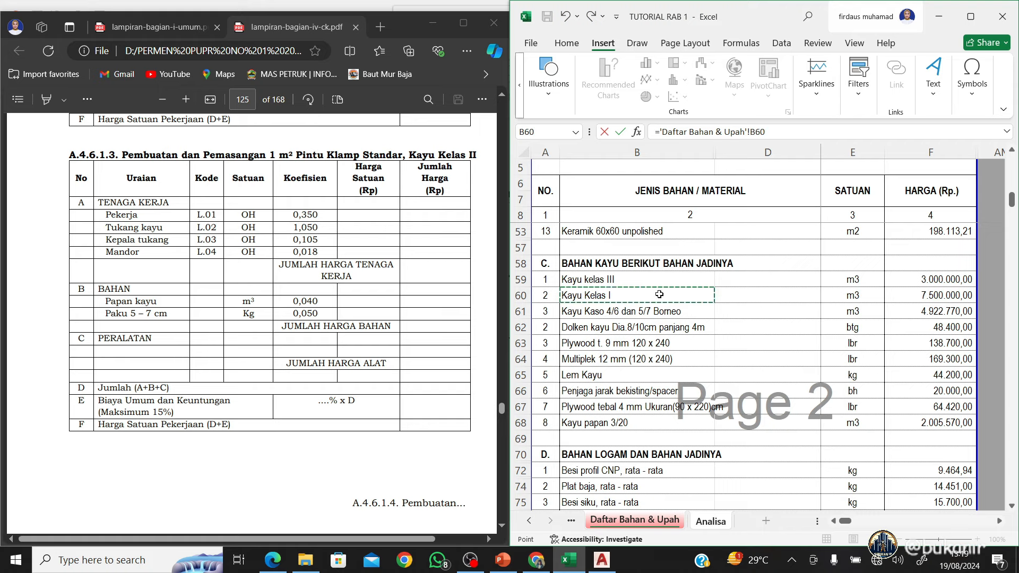
pyautogui.press('Right')
pyautogui.press('Right')
pyautogui.press('Right')
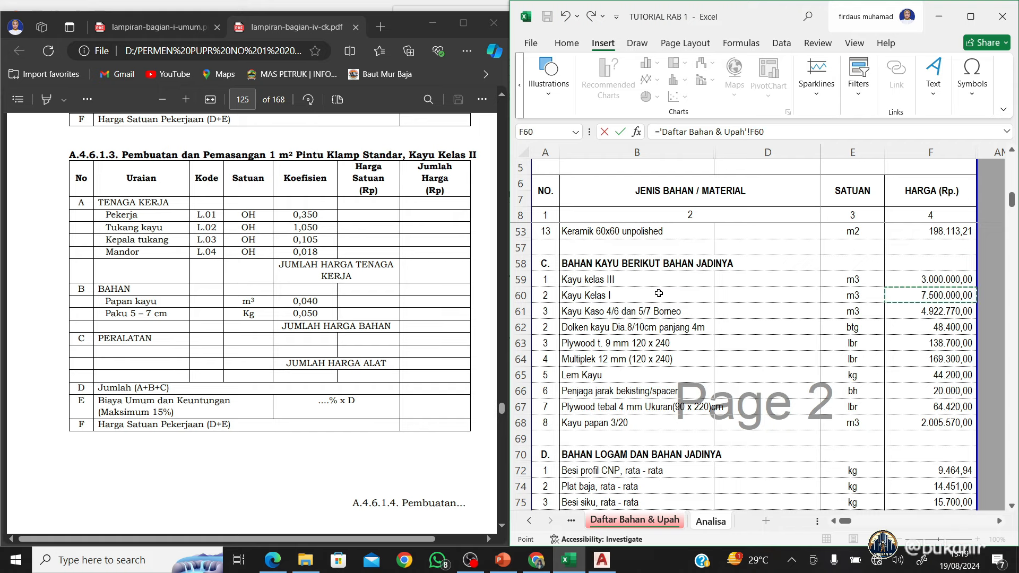
pyautogui.press('Return')
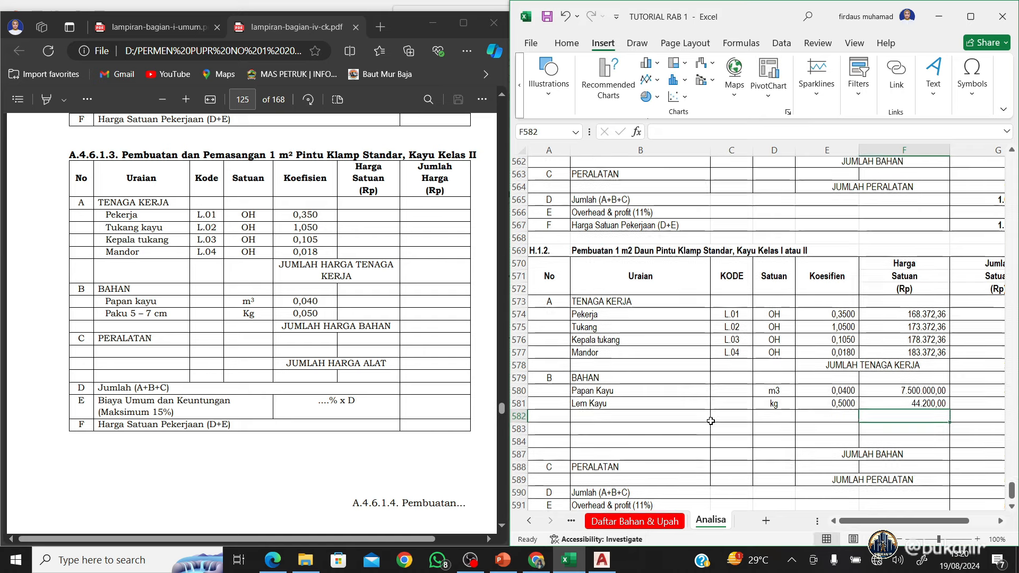
pyautogui.scroll(-1, 711, 421)
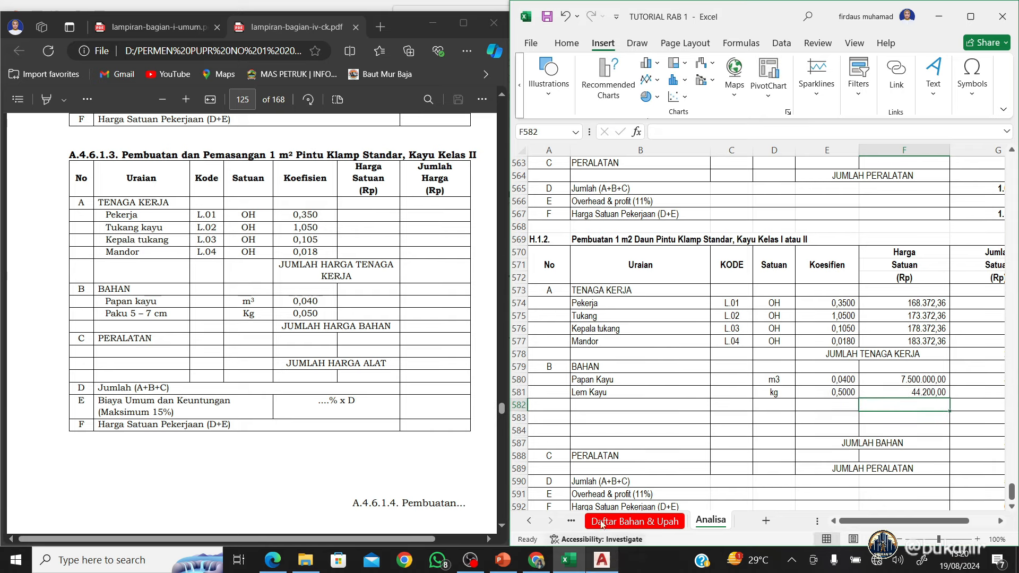
# Switch to the AutoCAD house plan and examine the frame, leaf, finishing and accessory specifications below the door and window details
pyautogui.click(577, 563)
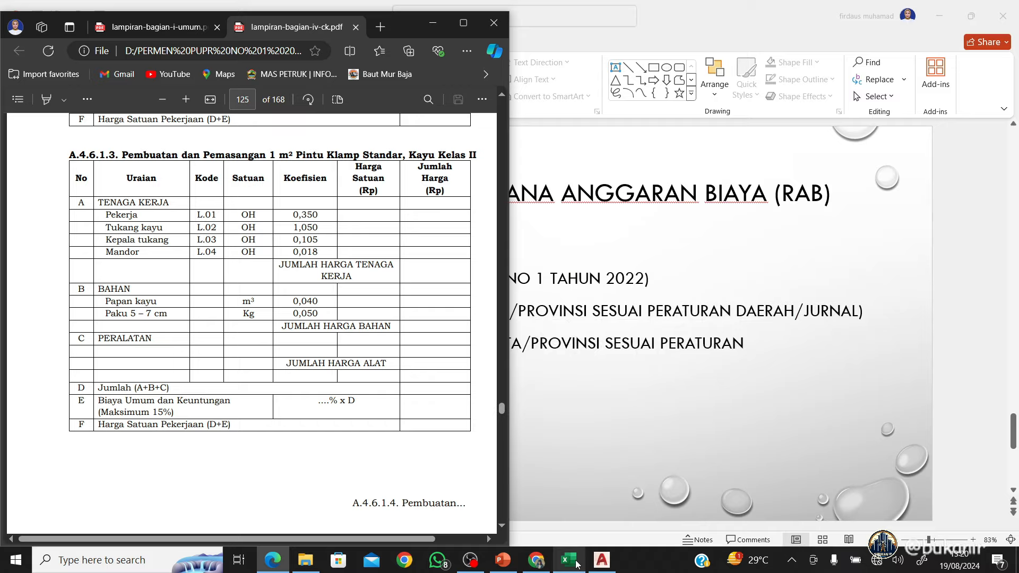
pyautogui.click(577, 563)
pyautogui.click(601, 560)
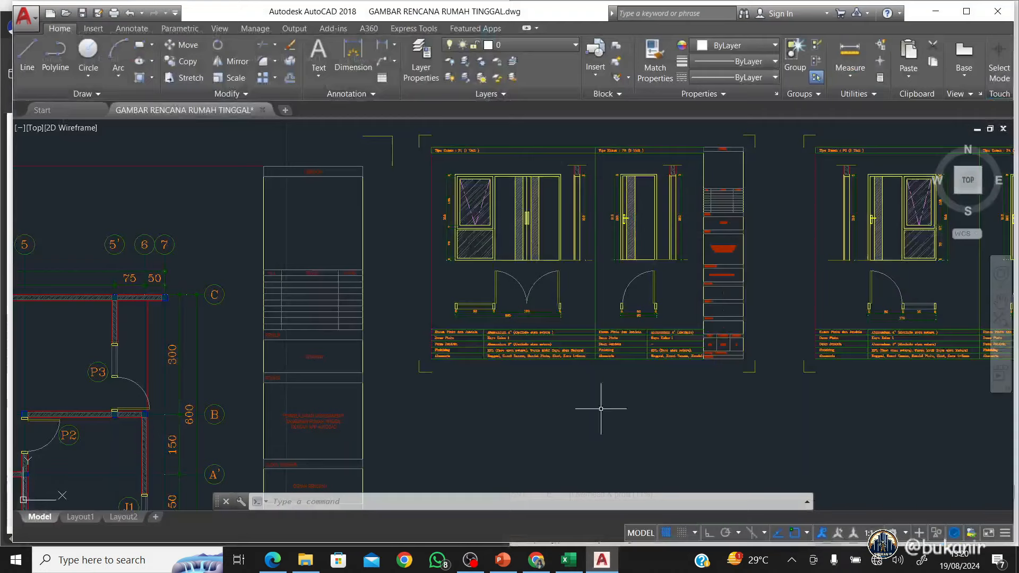
pyautogui.scroll(-5, 552, 326)
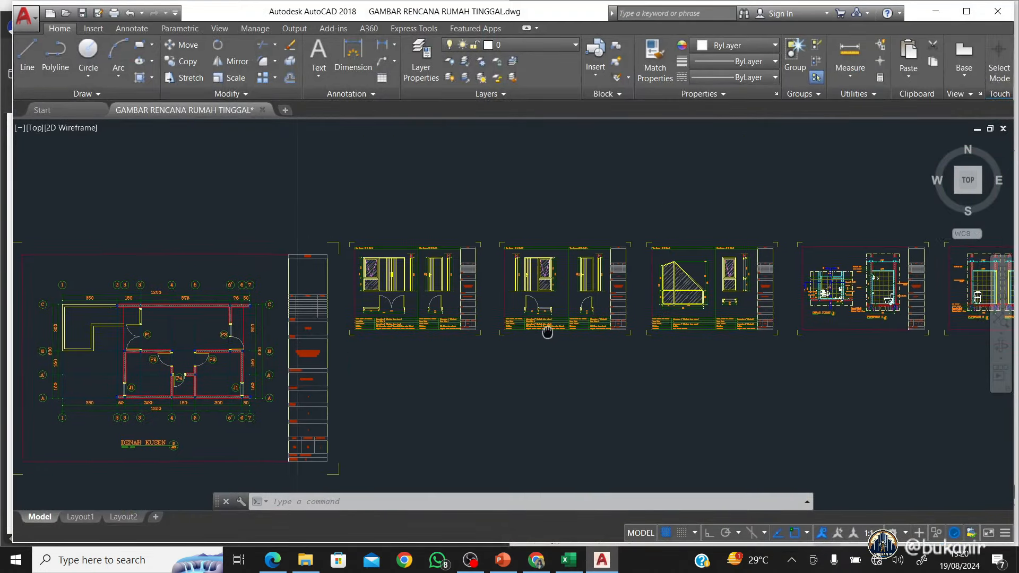
pyautogui.scroll(8, 547, 333)
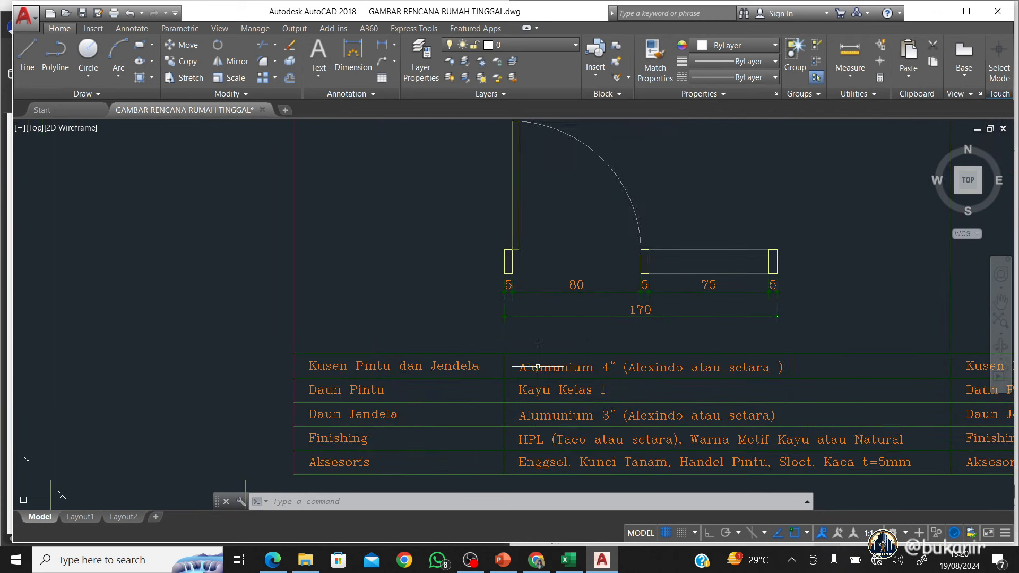
pyautogui.scroll(-2, 541, 373)
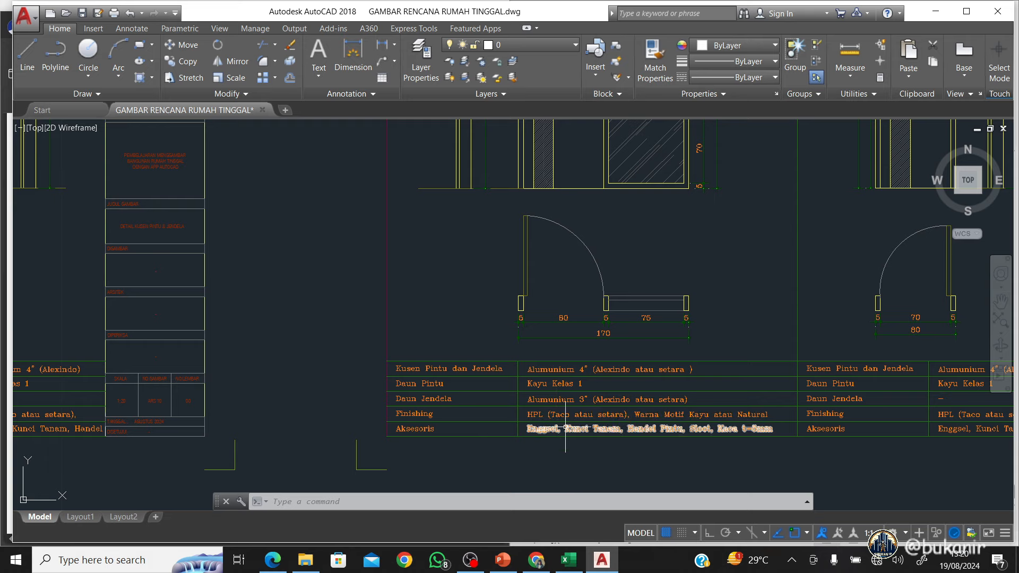
pyautogui.scroll(-5, 565, 428)
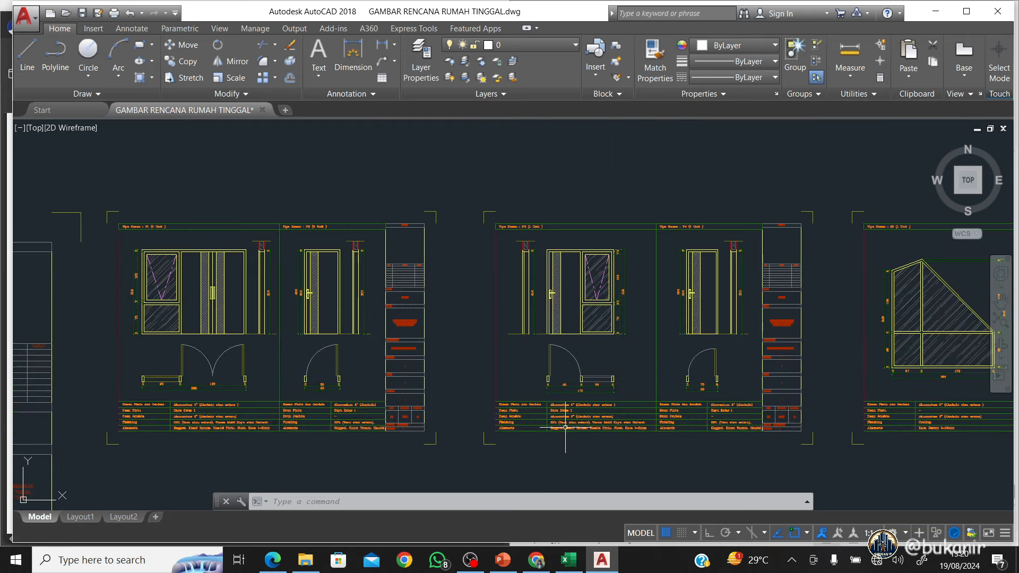
pyautogui.scroll(6, 600, 416)
pyautogui.moveTo(581, 397); pyautogui.dragTo(594, 409)
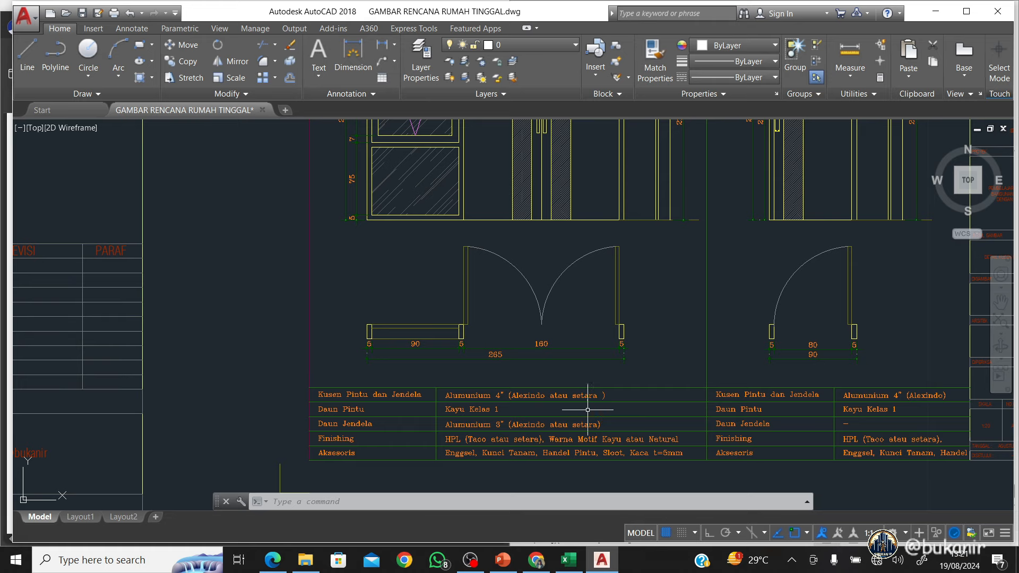
pyautogui.scroll(3, 540, 436)
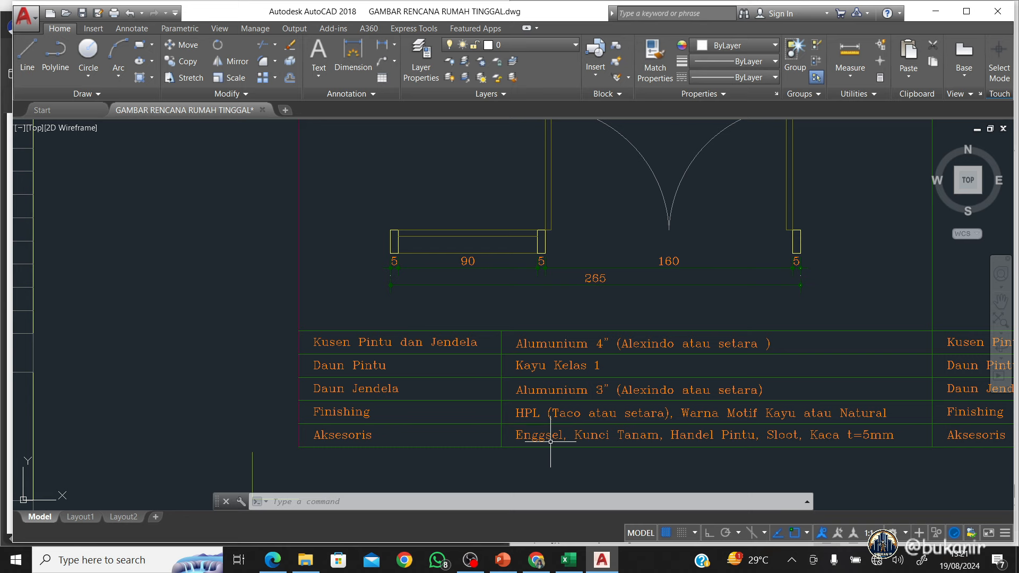
pyautogui.scroll(-2, 551, 441)
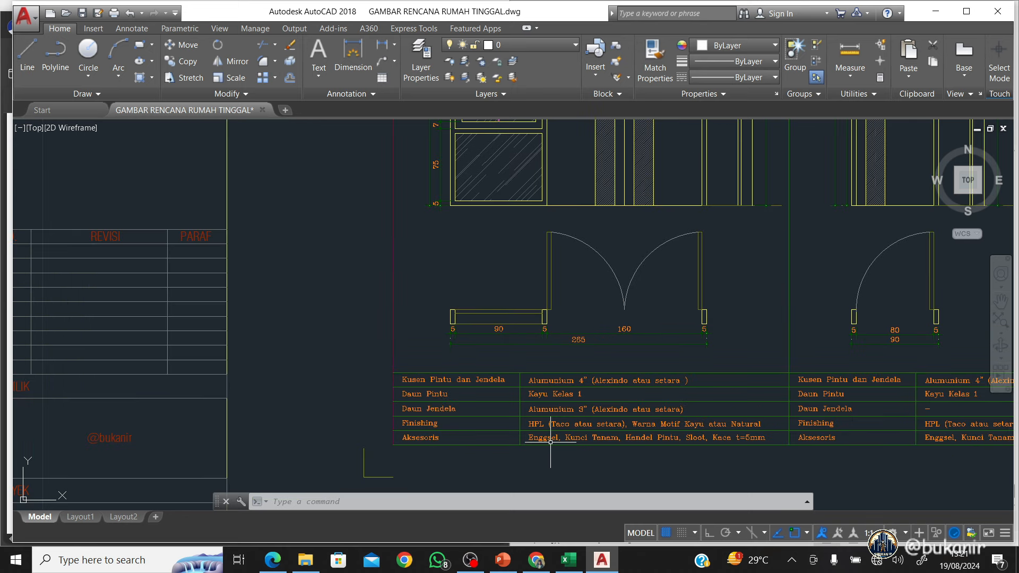
pyautogui.scroll(2, 551, 441)
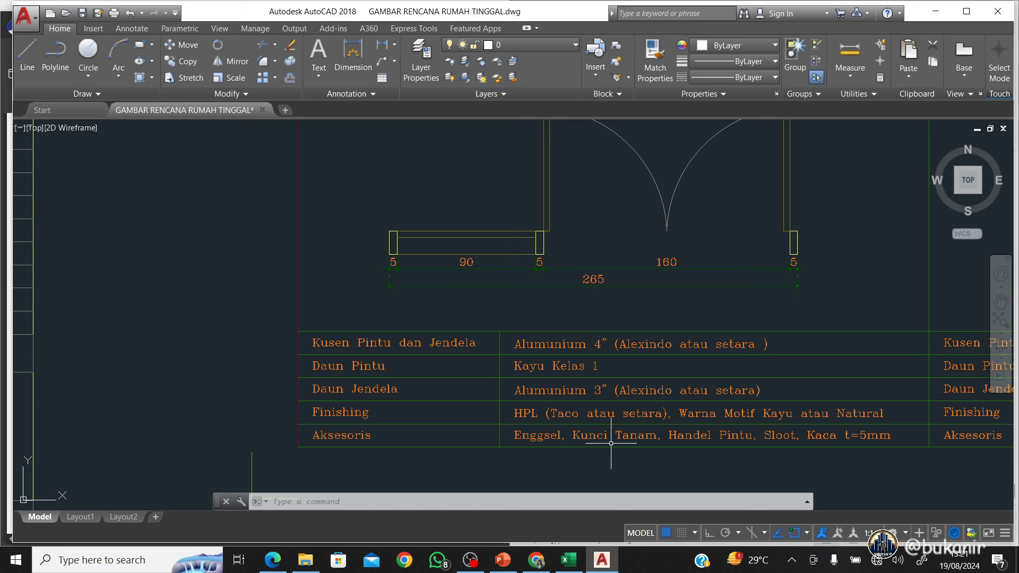
pyautogui.scroll(-2, 613, 442)
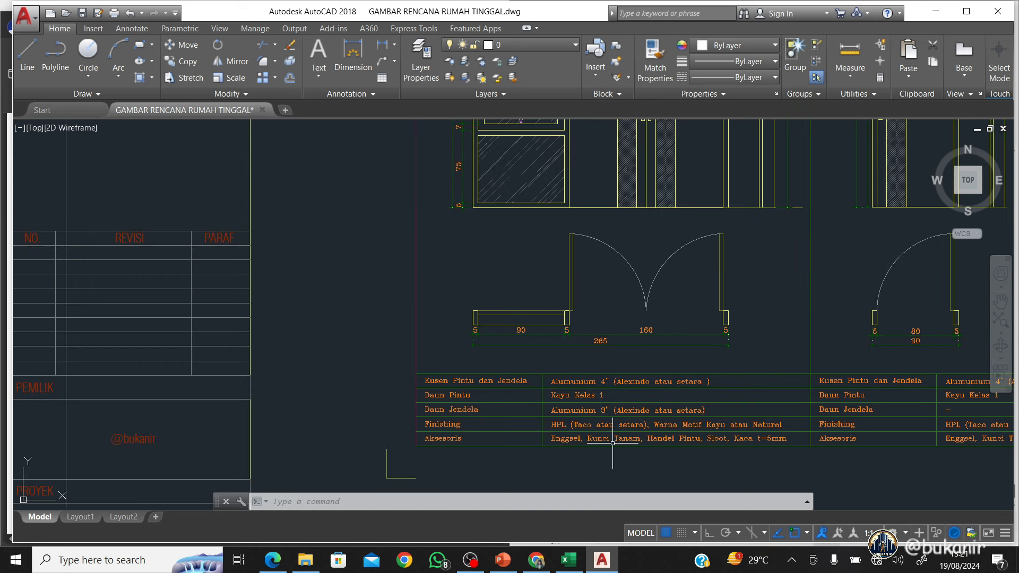
pyautogui.scroll(-2, 613, 443)
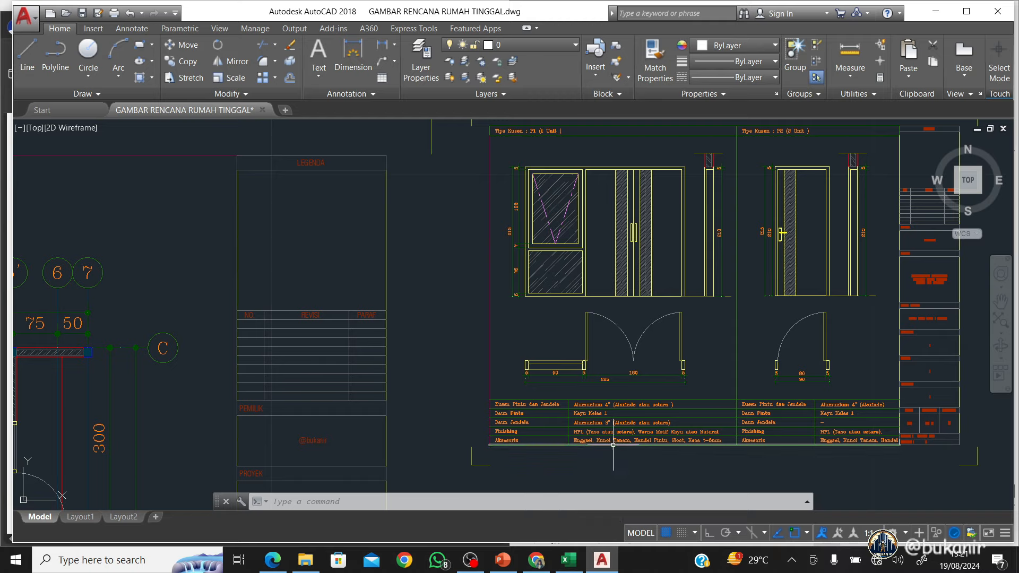
pyautogui.click(569, 560)
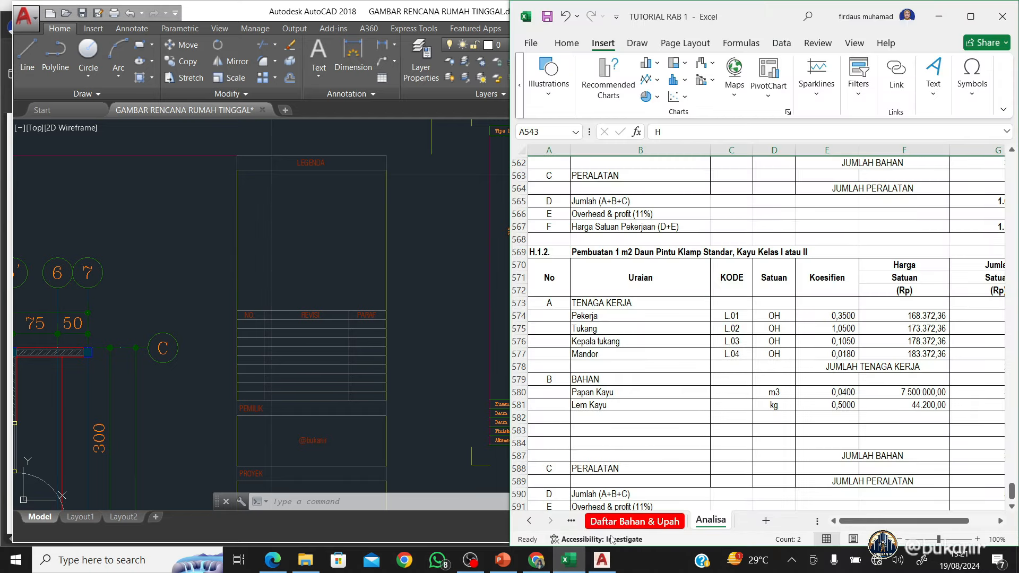
pyautogui.click(465, 387)
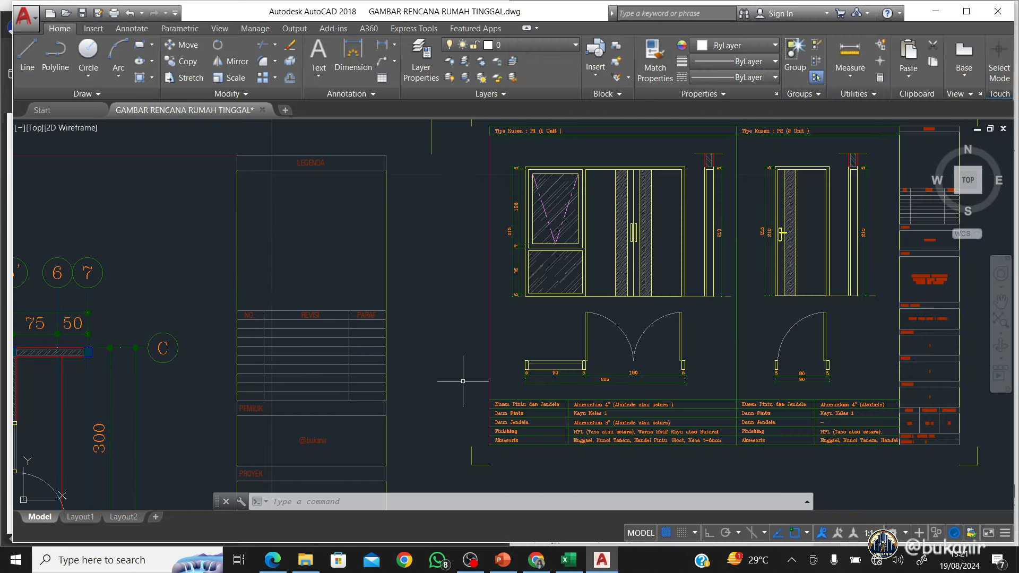
pyautogui.click(939, 12)
# In the Analisa sheet in Excel, copy the section H heading with its H.1.1. analysis block and insert it at row 594
pyautogui.scroll(10, 539, 279)
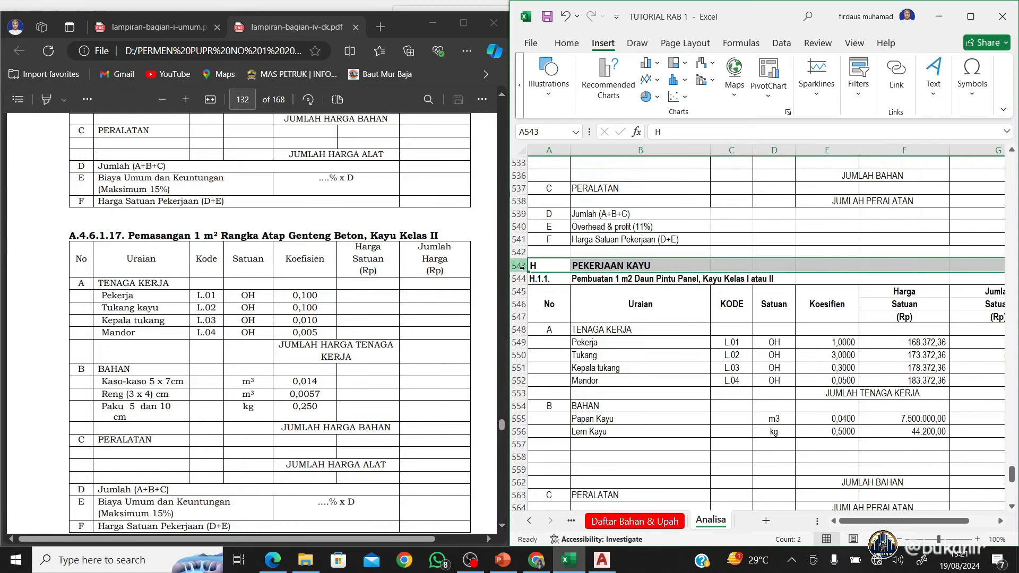
pyautogui.moveTo(519, 265); pyautogui.dragTo(587, 342)
pyautogui.hotkey('ctrl', 'c')
pyautogui.scroll(-8, 587, 314)
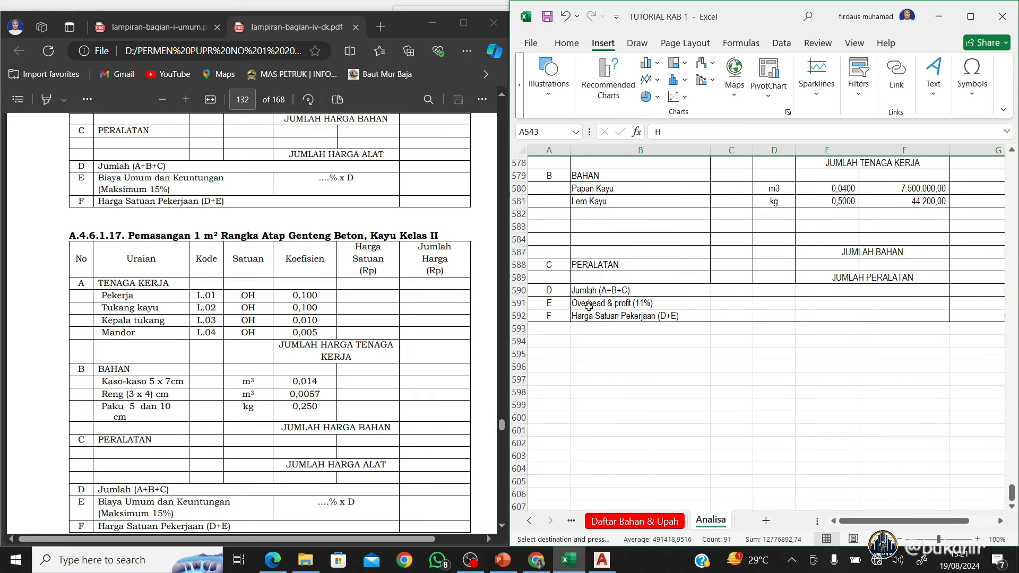
pyautogui.click(521, 341)
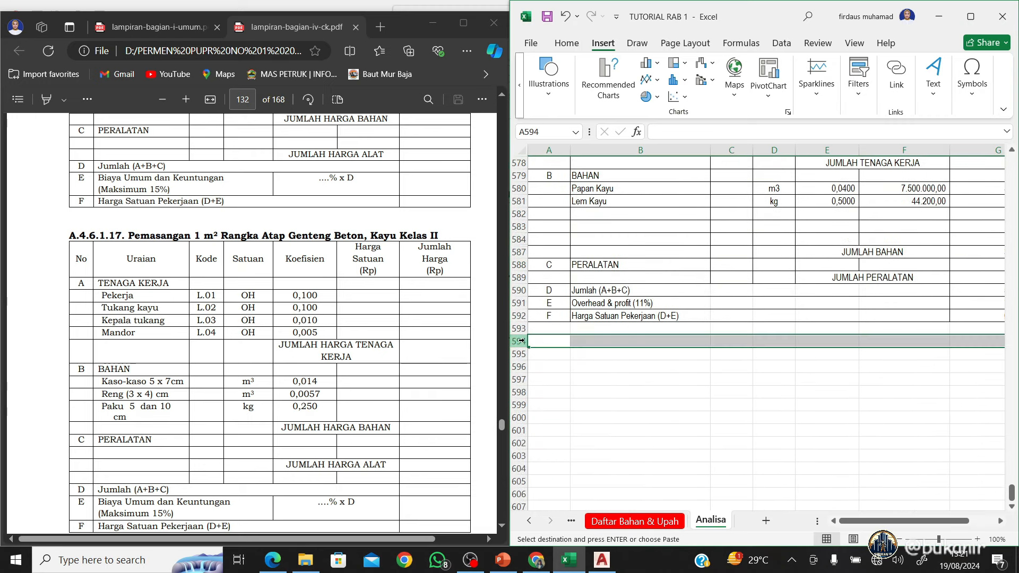
pyautogui.rightClick(521, 341)
pyautogui.click(591, 223)
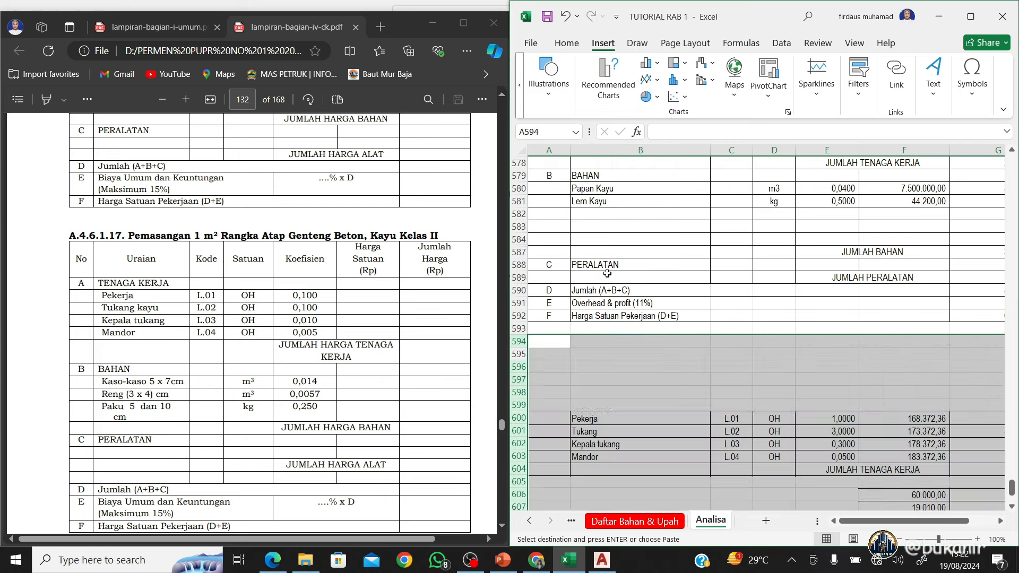
# Change the copied section heading in row 594 to number "I." and title "PEKERJAAN PINTU DAN JENDELA"
pyautogui.click(566, 342)
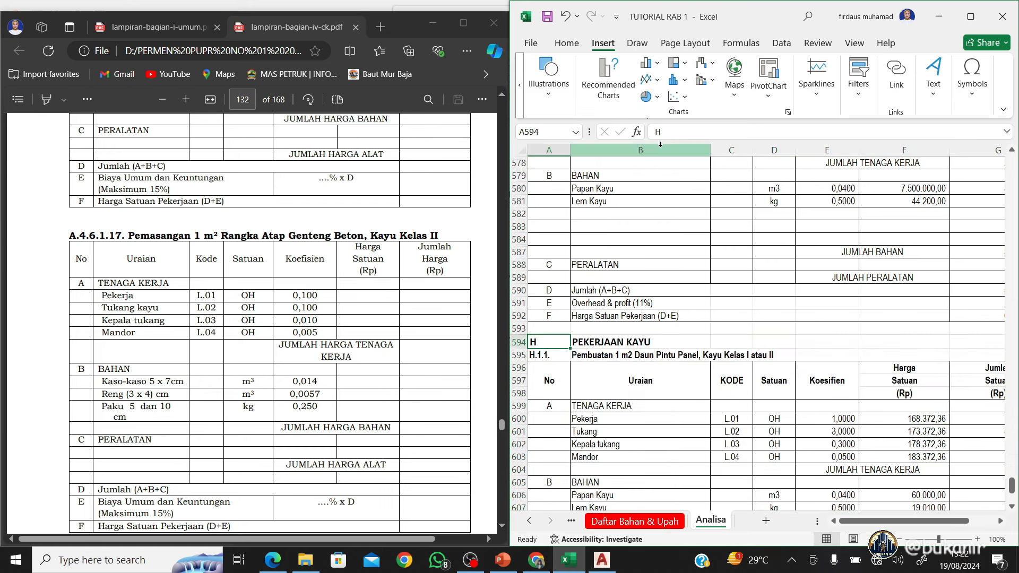
pyautogui.write('I')
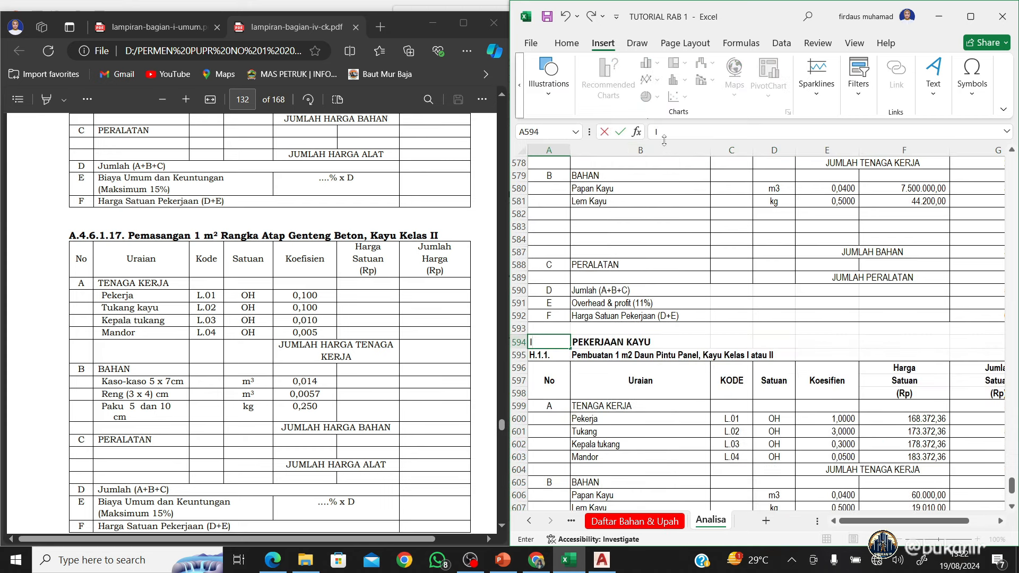
pyautogui.write('.')
pyautogui.press('Tab')
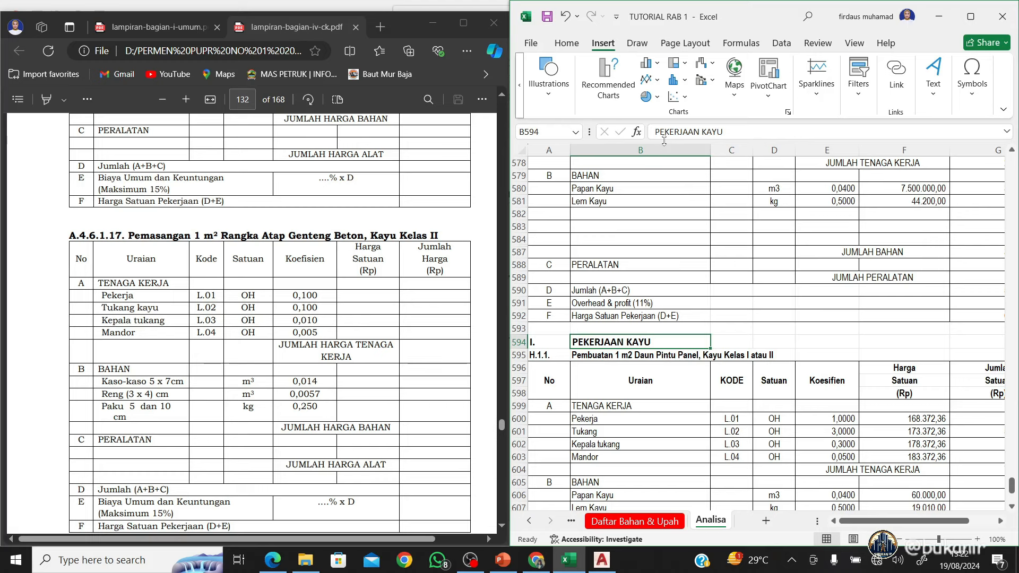
pyautogui.write('P')
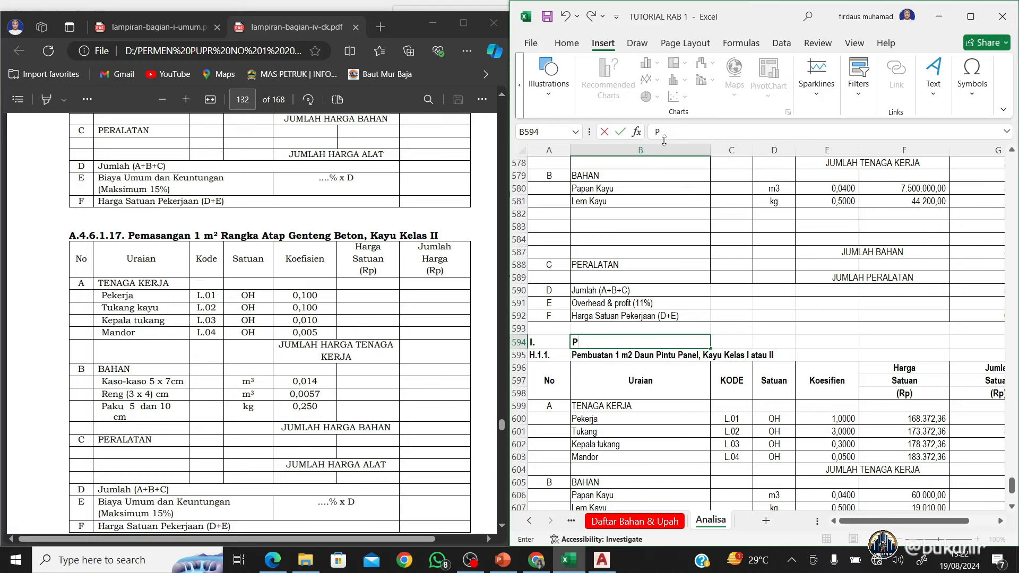
pyautogui.write('EKERJAAN PINTU')
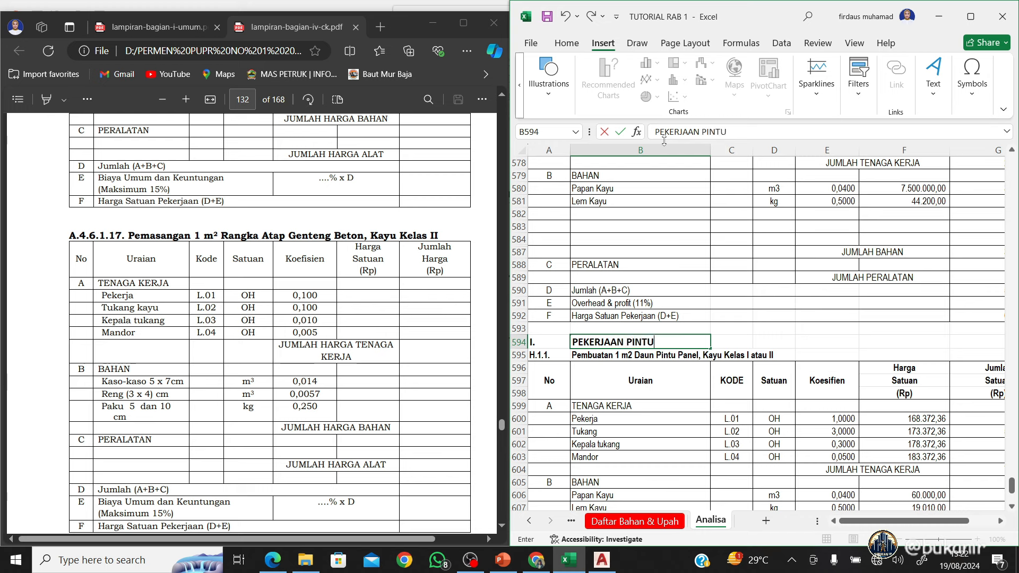
pyautogui.write(' DAN JENDEL')
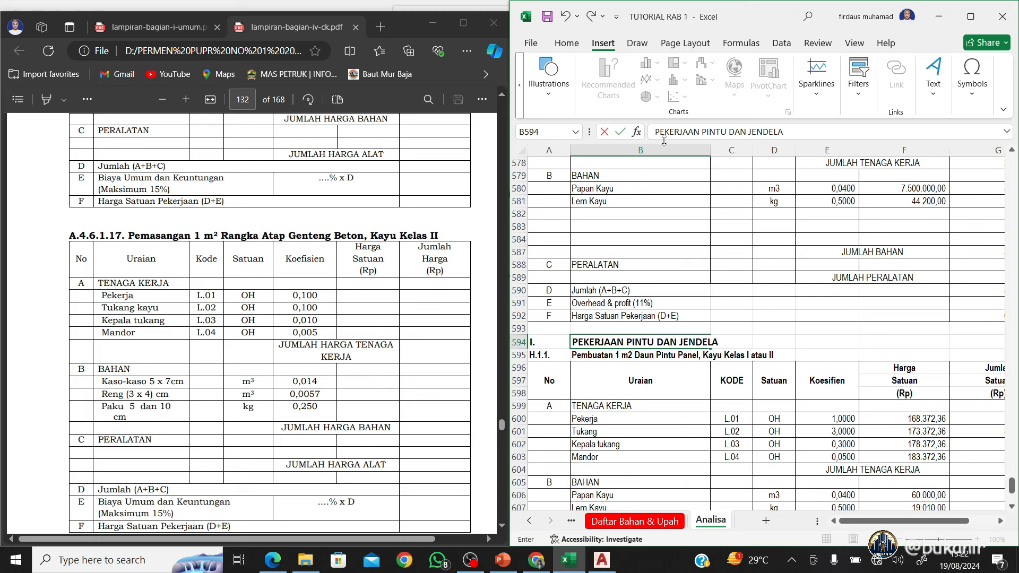
pyautogui.write('A')
pyautogui.press('Return')
# Renumber the copied analysis in A595 as I.1.1
pyautogui.press('Left')
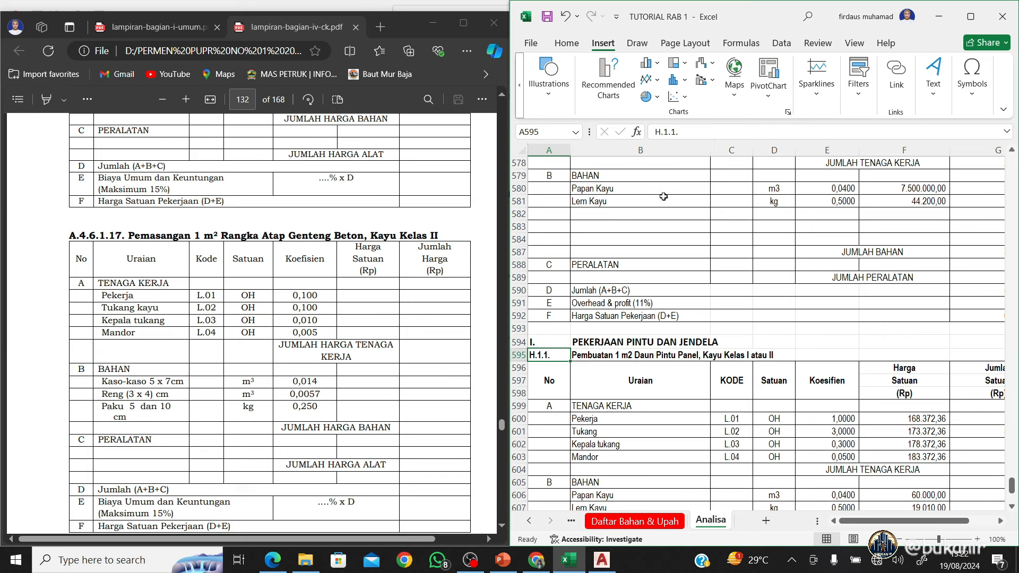
pyautogui.click(659, 132)
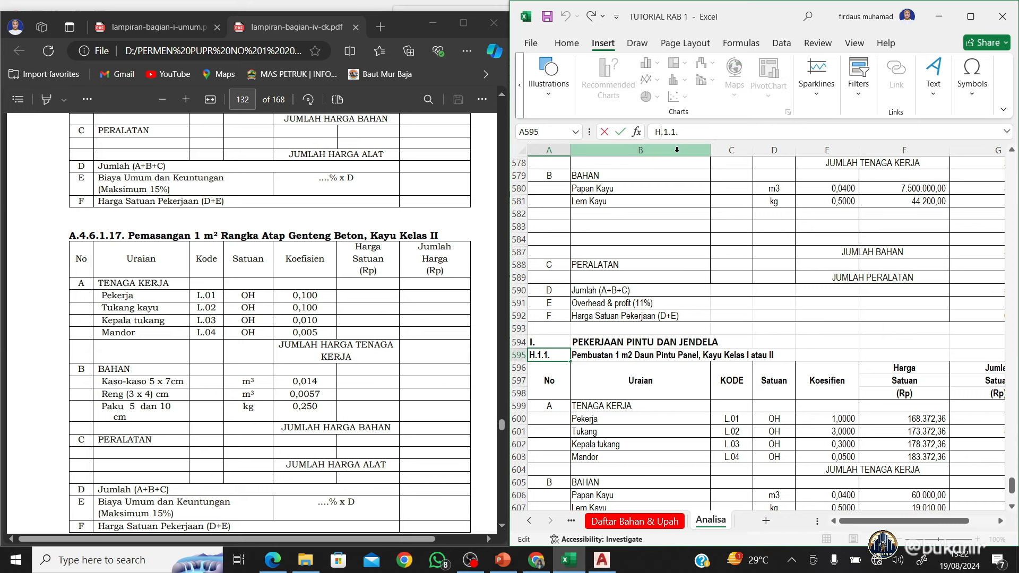
pyautogui.press('BackSpace')
pyautogui.write('I')
pyautogui.press('Return')
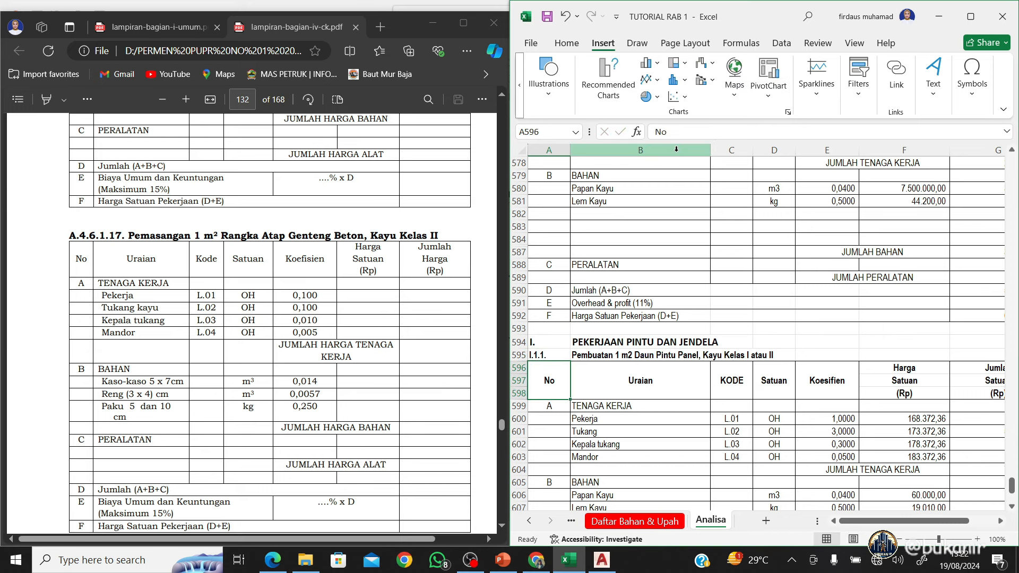
pyautogui.press('Up')
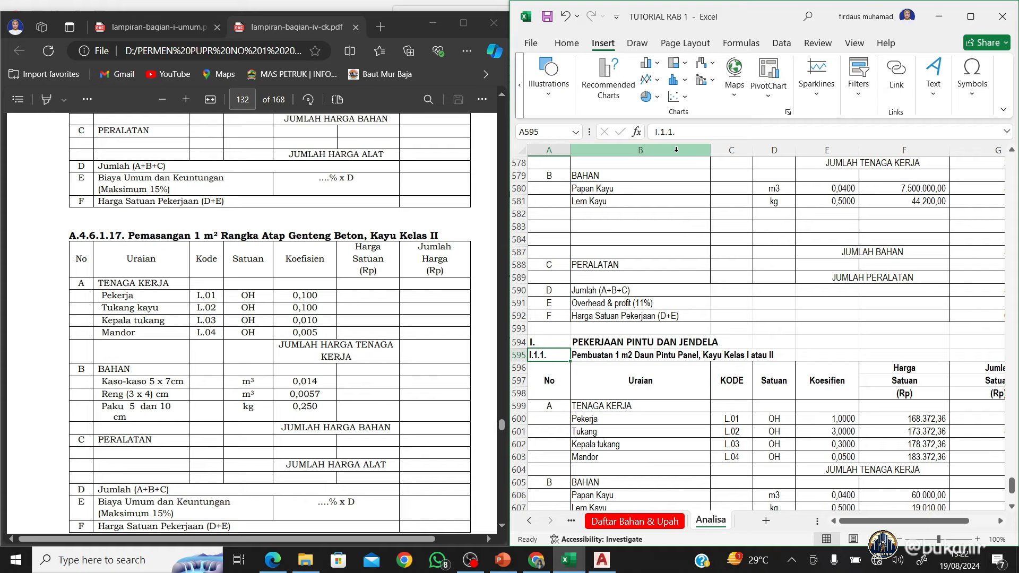
# Find section A.4.6.2 in the PDF and retitle the section I heading in B594 as "PEKERJAAN KUNCI DAN KACA"
pyautogui.click(395, 336)
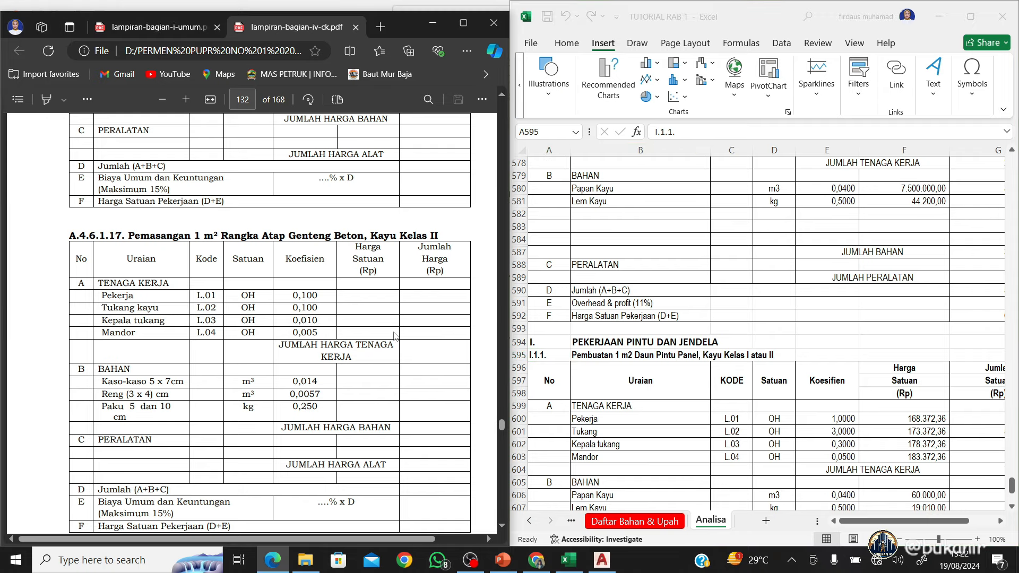
pyautogui.scroll(-15, 395, 336)
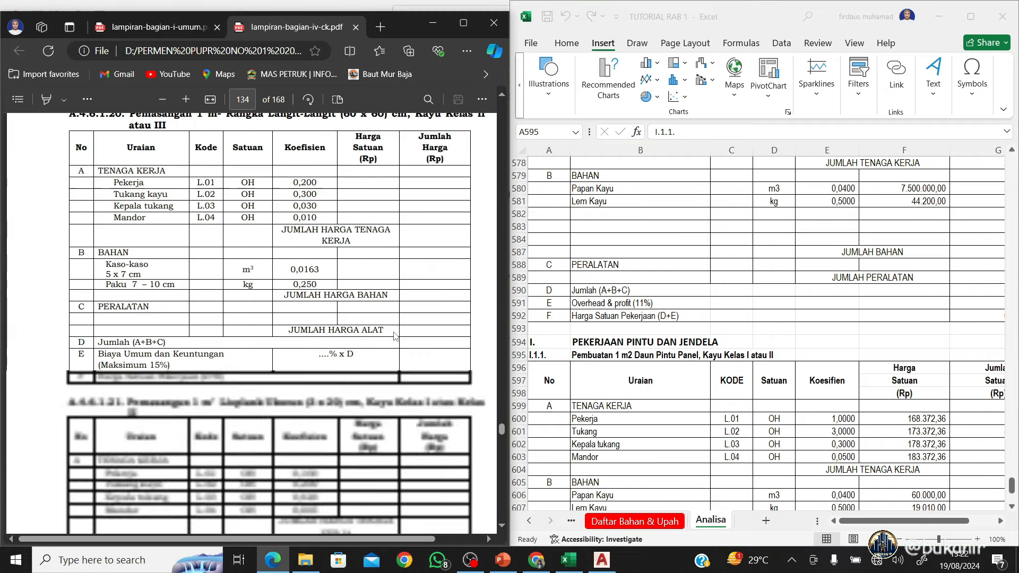
pyautogui.scroll(-10, 394, 336)
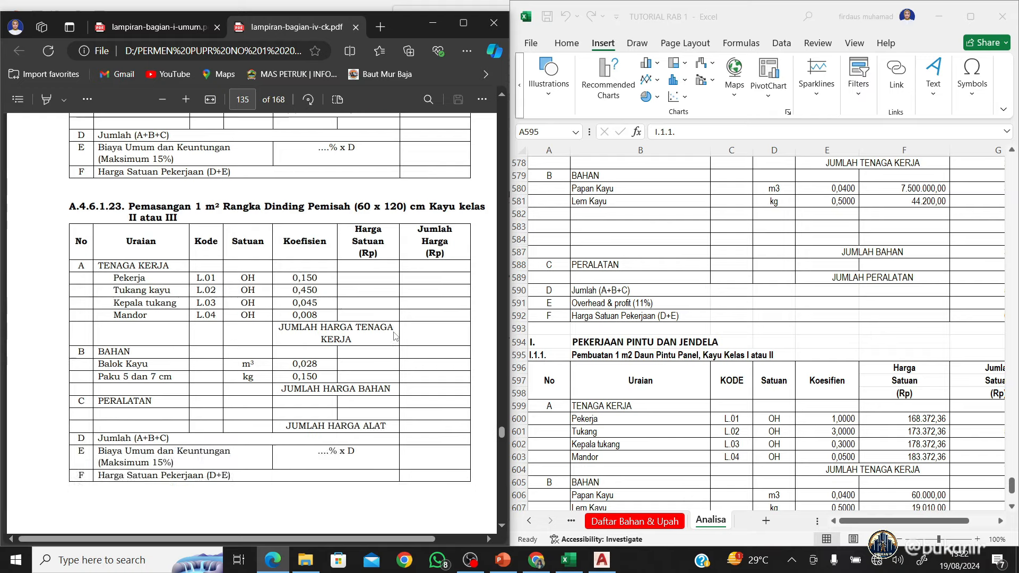
pyautogui.scroll(-15, 394, 336)
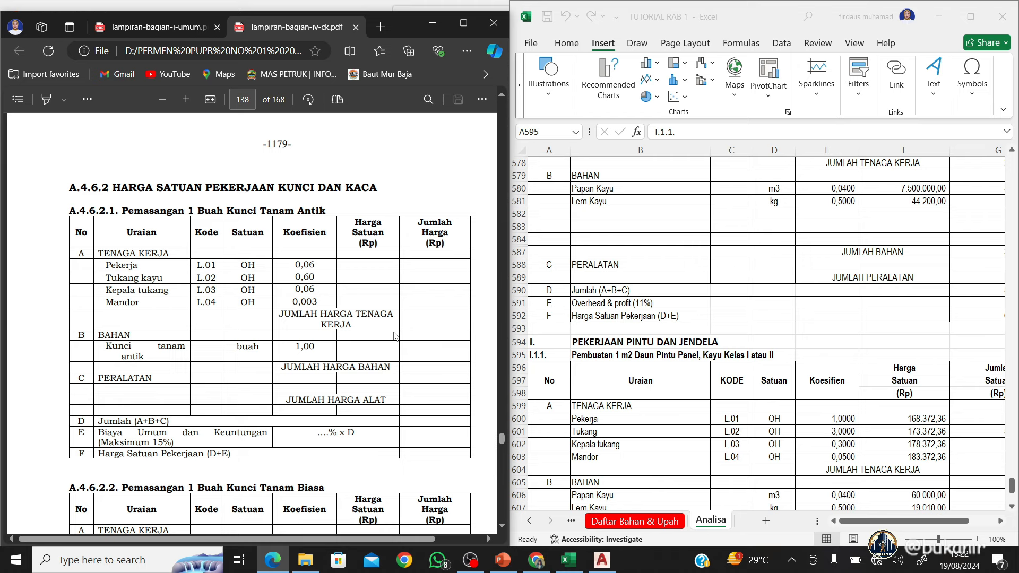
pyautogui.scroll(-2, 395, 335)
pyautogui.scroll(2, 395, 336)
pyautogui.click(630, 344)
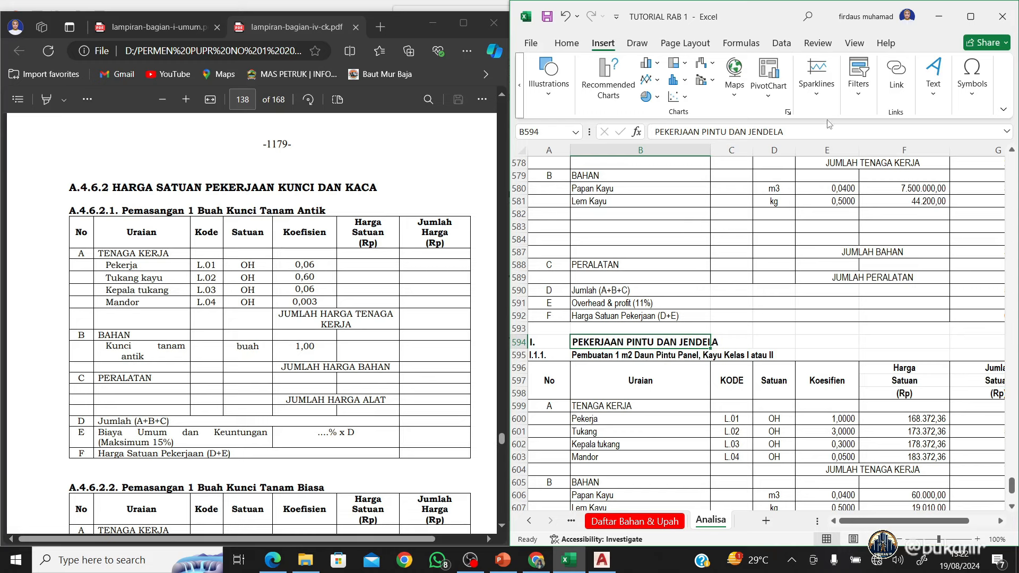
pyautogui.moveTo(818, 131); pyautogui.dragTo(701, 131)
pyautogui.write('K')
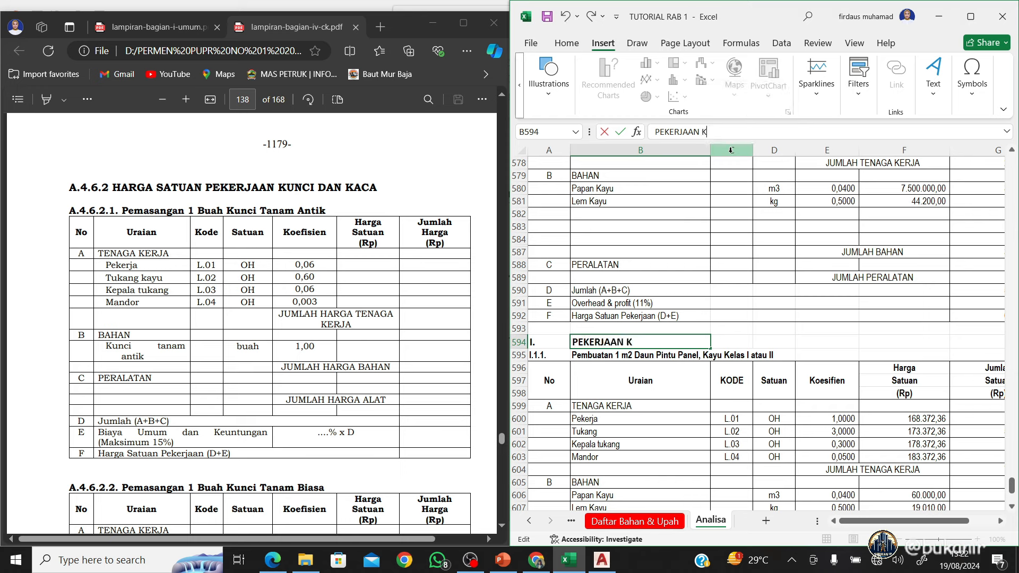
pyautogui.write('UNCI DAN K')
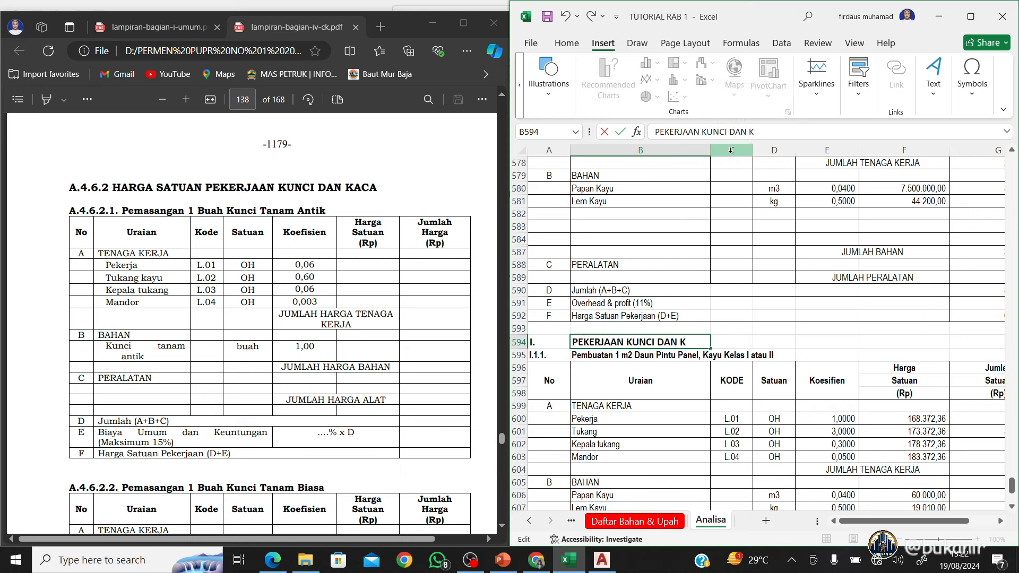
pyautogui.write('ACA')
pyautogui.press('Return')
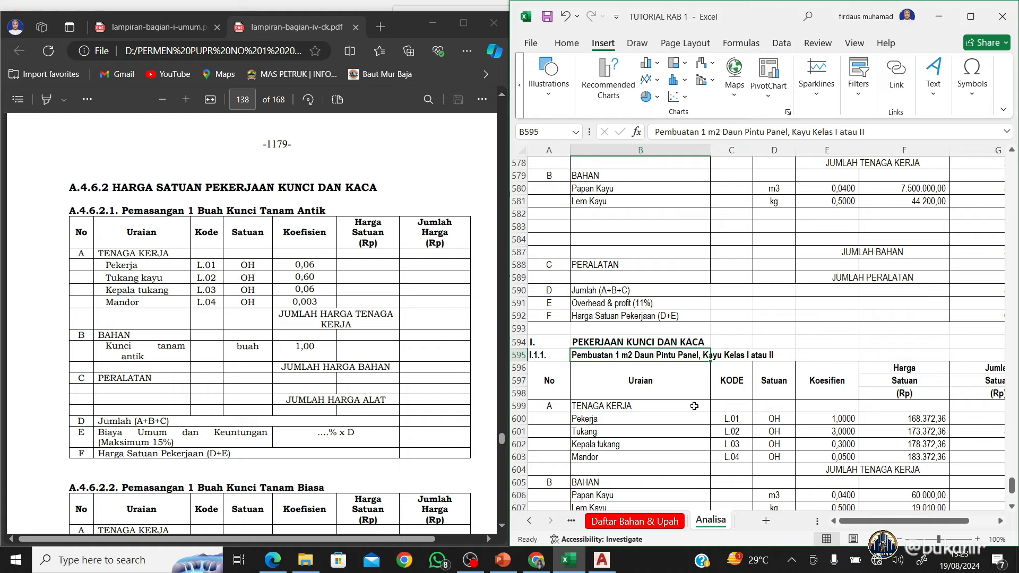
# Compare the lock installation analyses A.4.6.2.1 to A.4.6.2.3 in the PDF
pyautogui.scroll(-2, 695, 406)
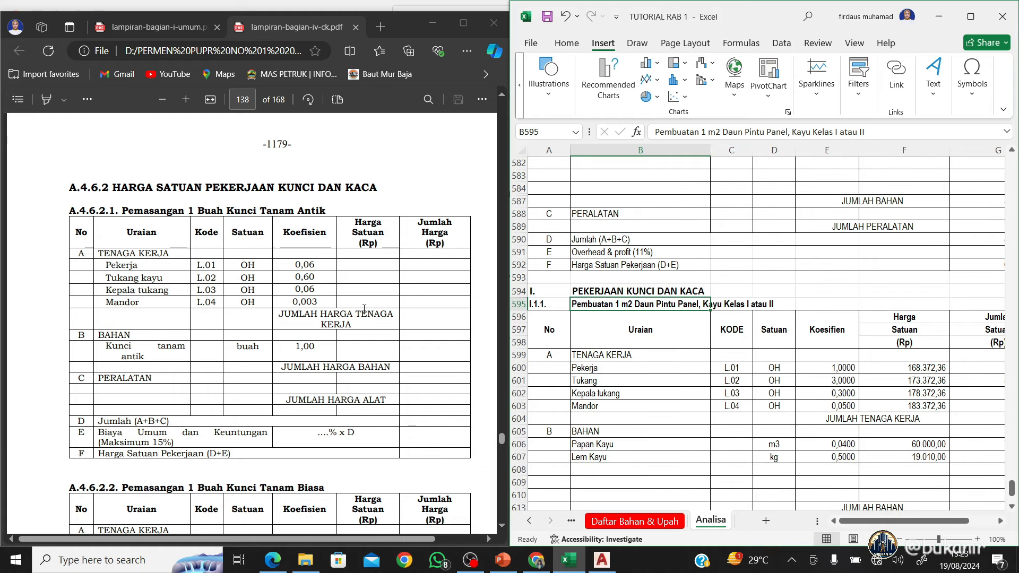
pyautogui.scroll(-3, 364, 308)
pyautogui.scroll(3, 365, 309)
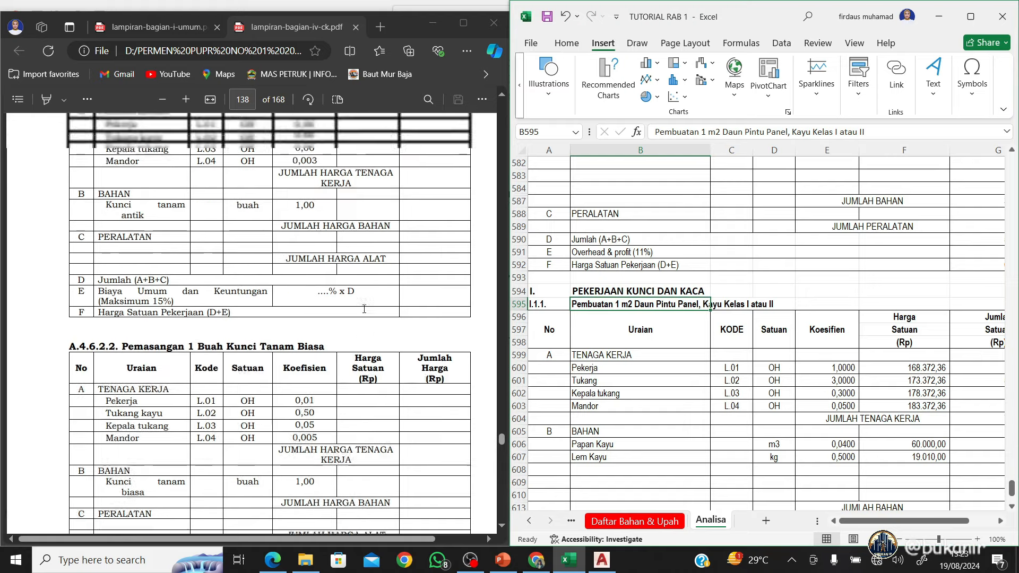
pyautogui.scroll(1, 586, 322)
pyautogui.scroll(1, 586, 323)
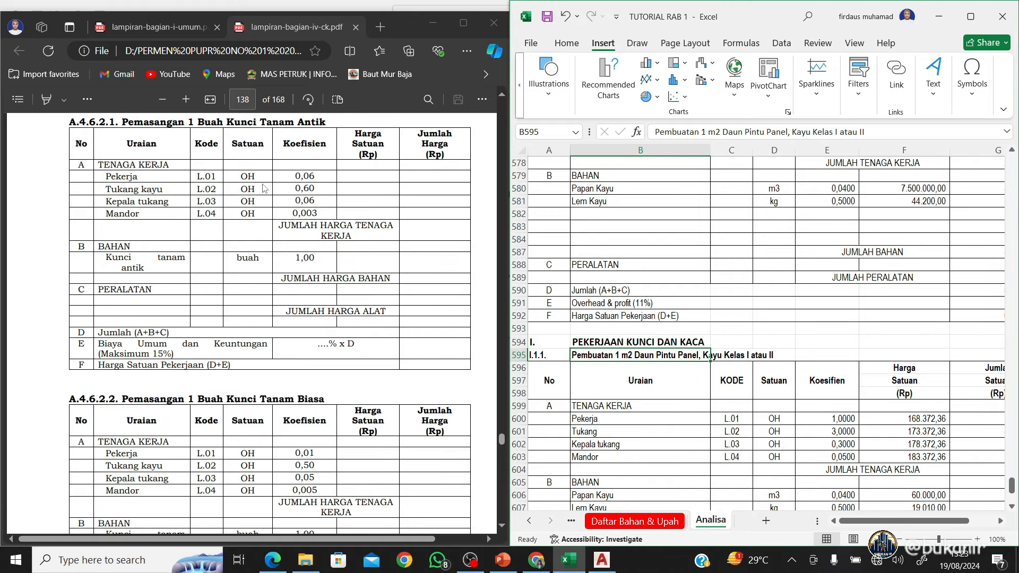
pyautogui.scroll(-5, 287, 261)
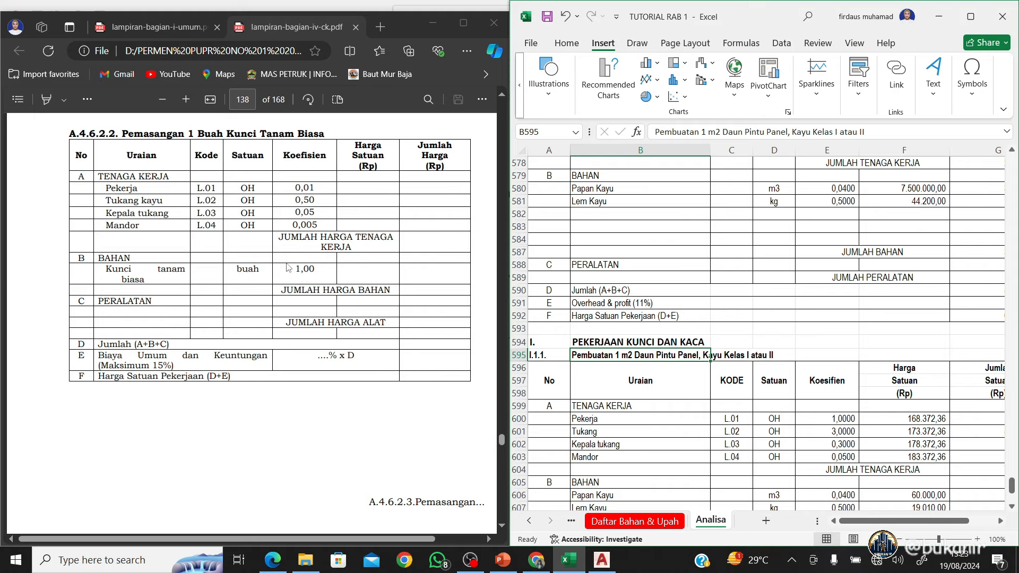
pyautogui.scroll(6, 287, 270)
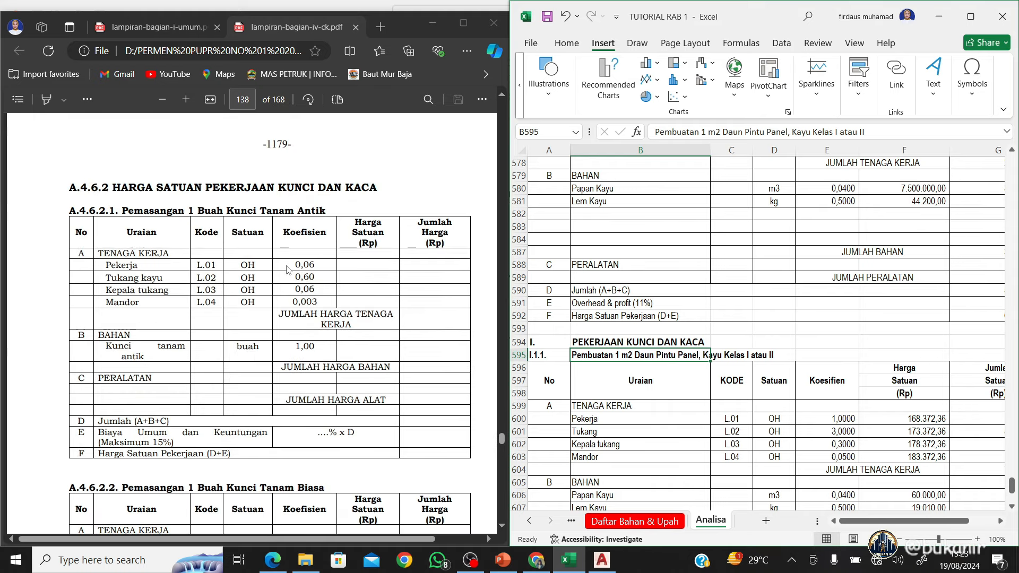
pyautogui.scroll(-5, 288, 271)
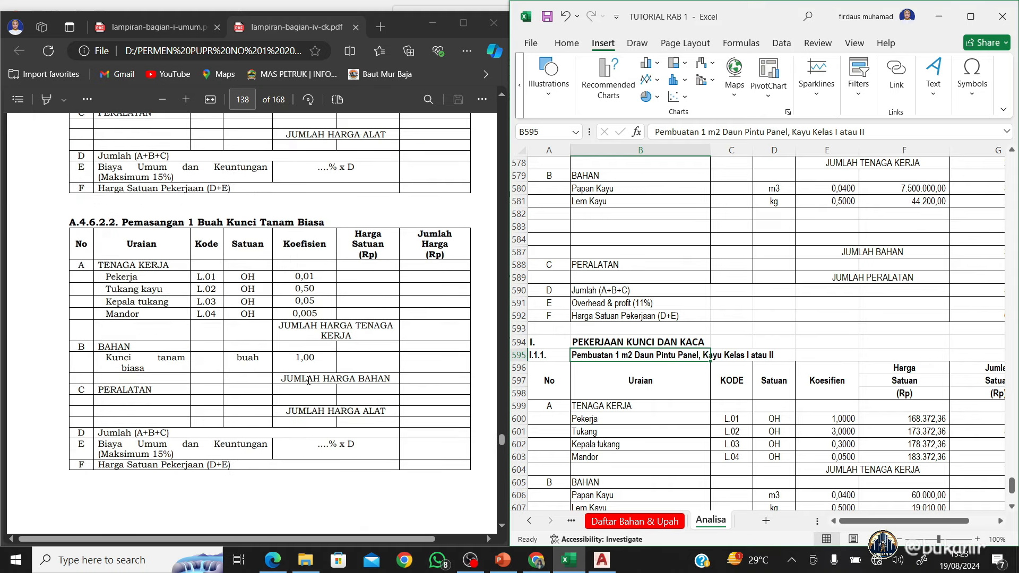
pyautogui.scroll(-6, 308, 381)
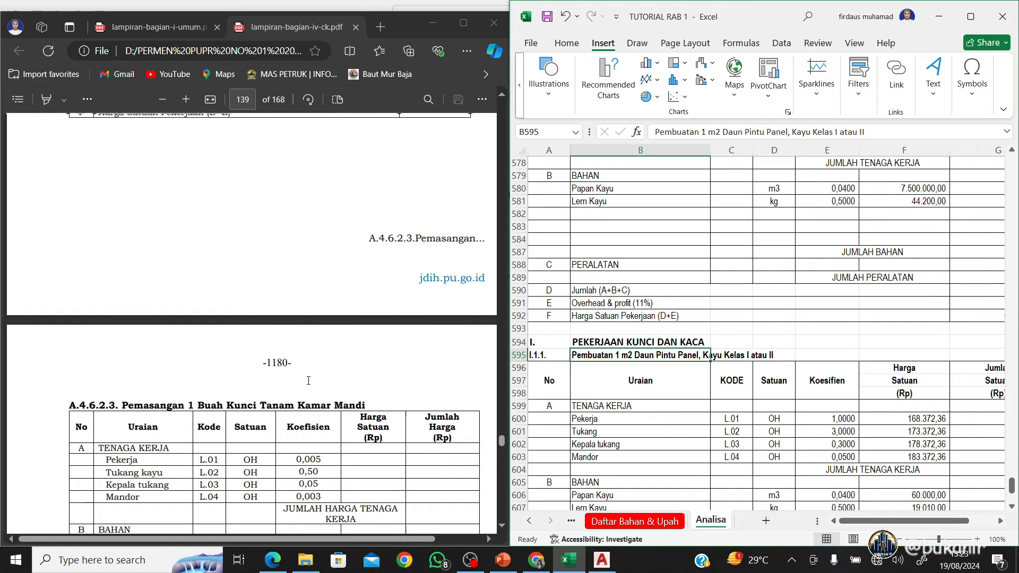
pyautogui.scroll(5, 309, 381)
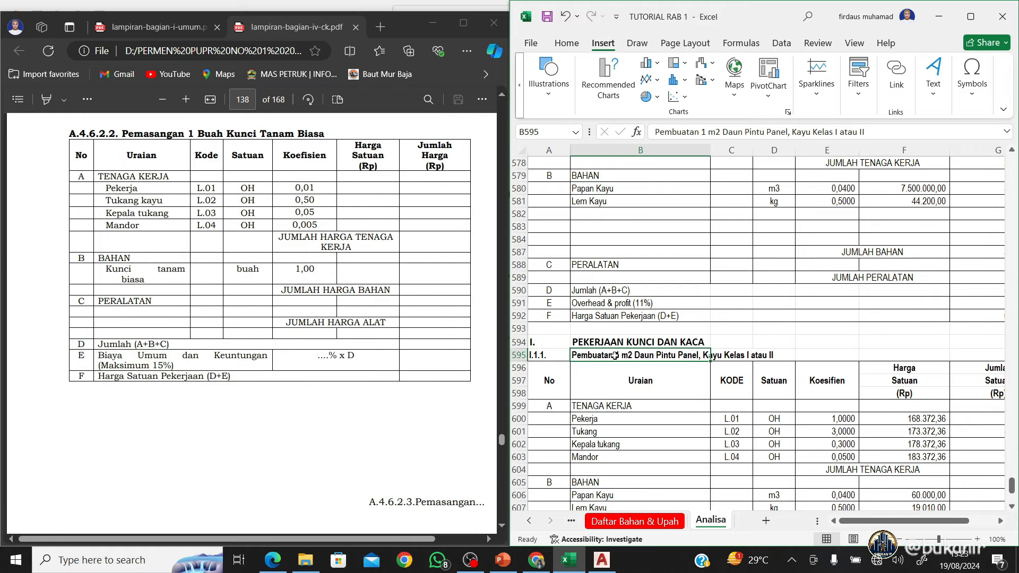
# Retitle analysis I.1.1. in B595 as "Pemasangan 1 buah Kunci Tanam Biasa"
pyautogui.write('p')
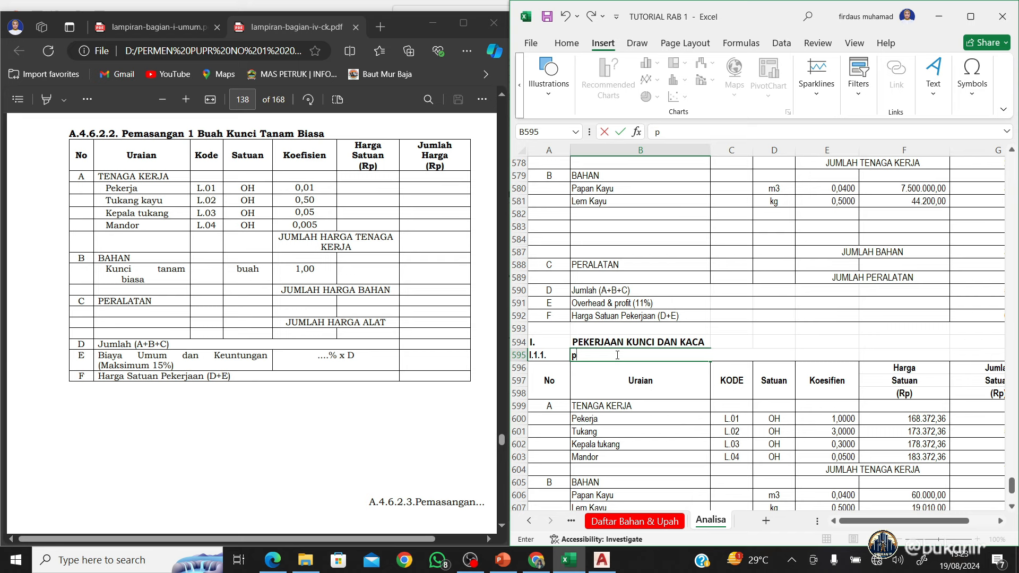
pyautogui.write('emasangan 1 buah ')
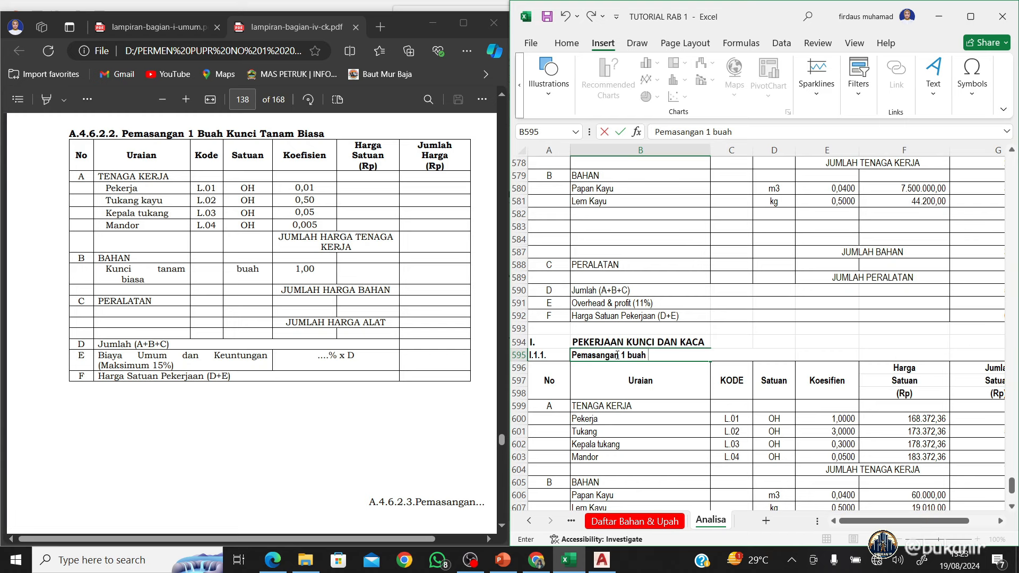
pyautogui.write('Kunci Tanam Biasa')
pyautogui.press('Return')
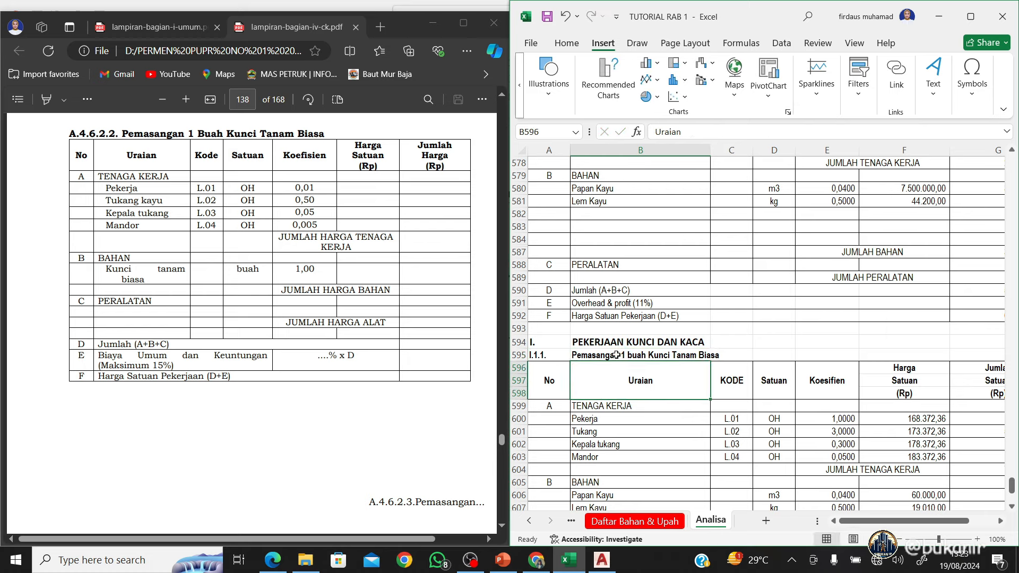
# Set the I.1.1. labour coefficients to 0,01 for Pekerja, 0,5 for Tukang, 0,05 for Kepala tukang and 0,005 for Mandor
pyautogui.scroll(-3, 616, 355)
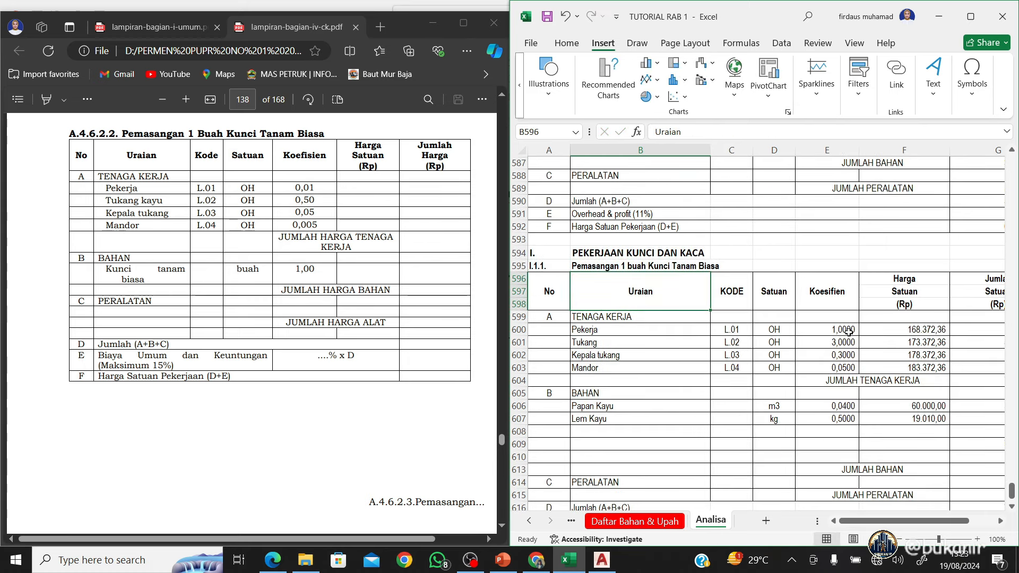
pyautogui.click(850, 331)
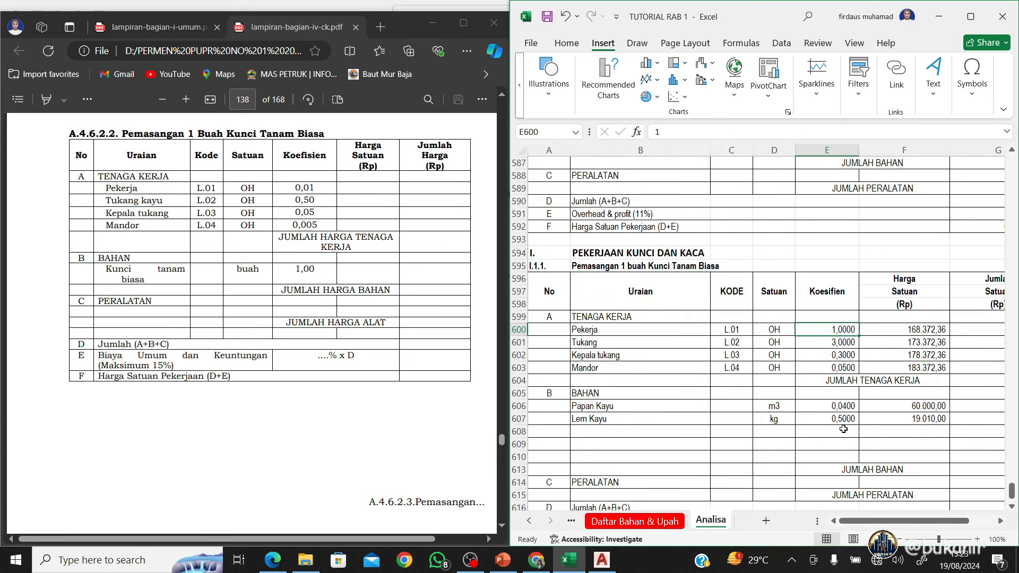
pyautogui.write('0,01')
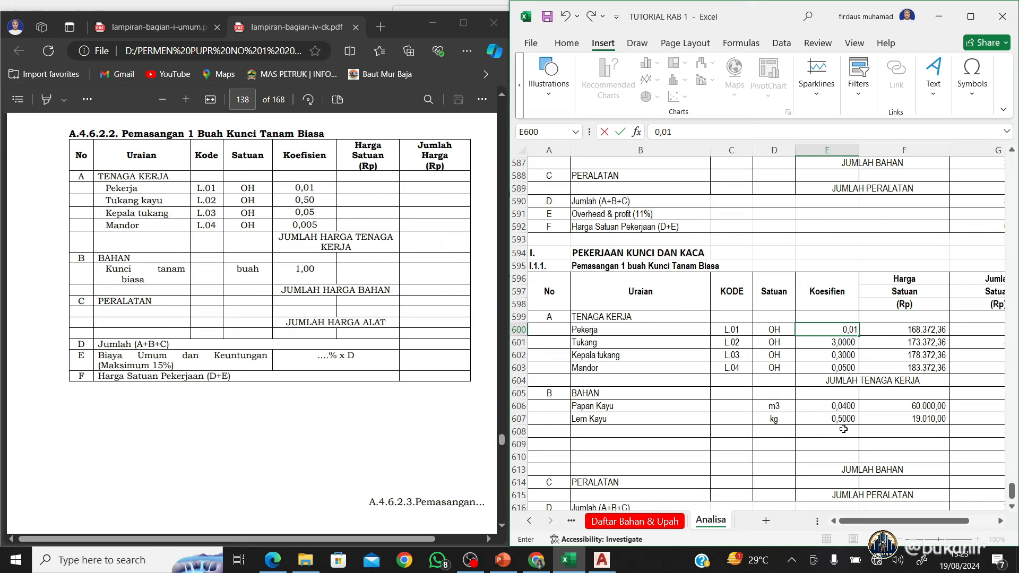
pyautogui.press('Return')
pyautogui.write('0,05')
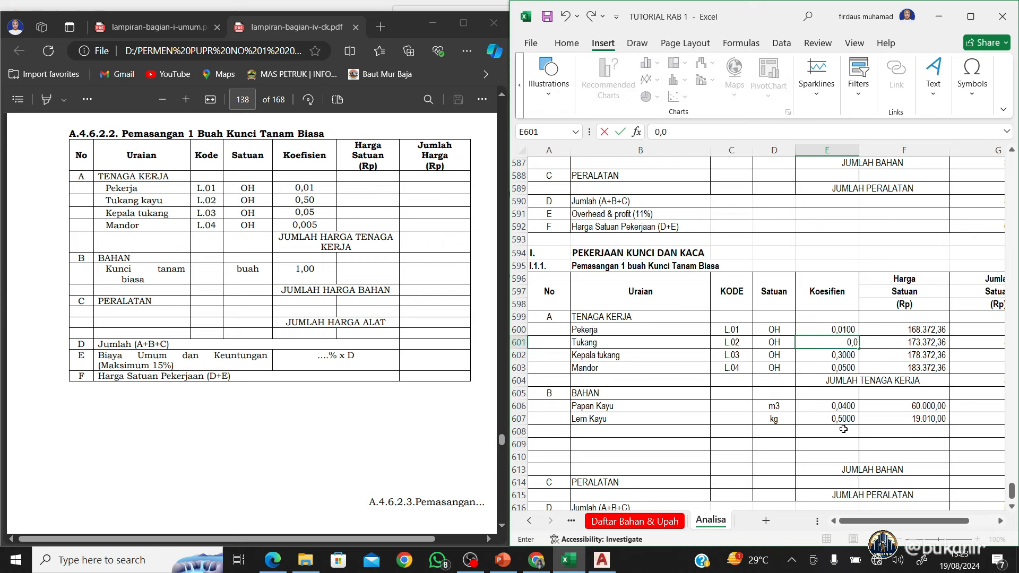
pyautogui.press('Return')
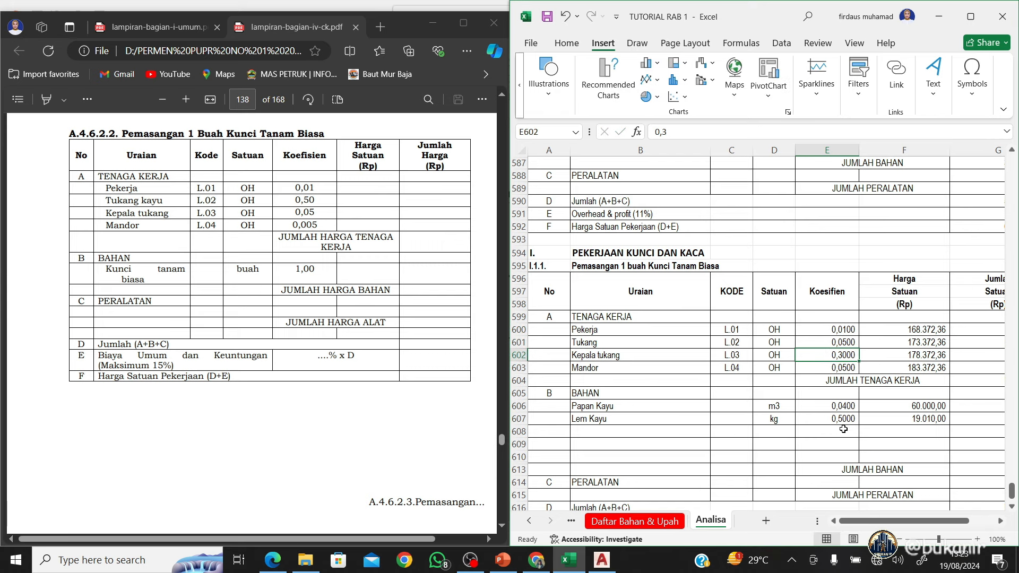
pyautogui.press('Up')
pyautogui.write('0,5')
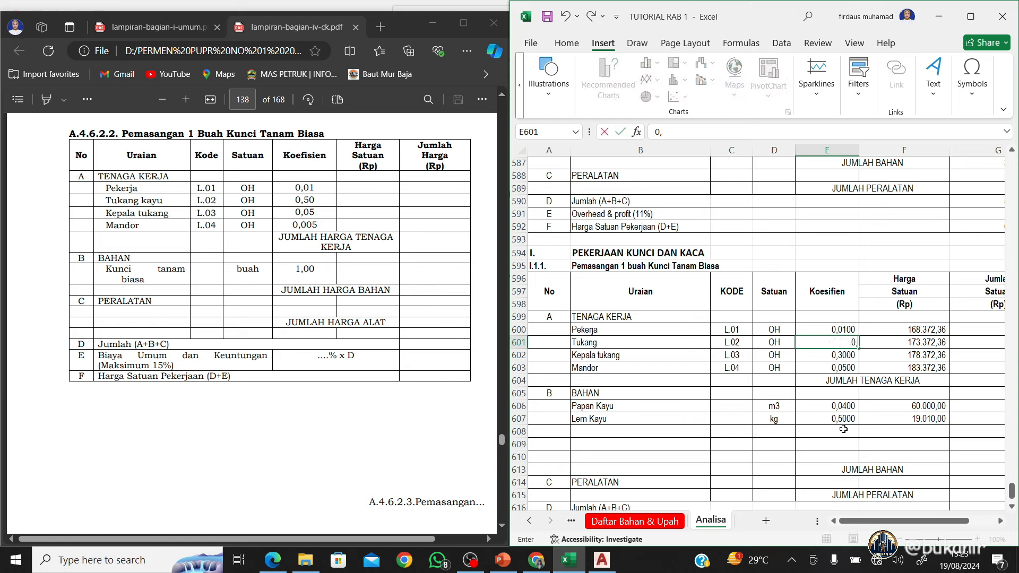
pyautogui.press('Return')
pyautogui.write('0,05')
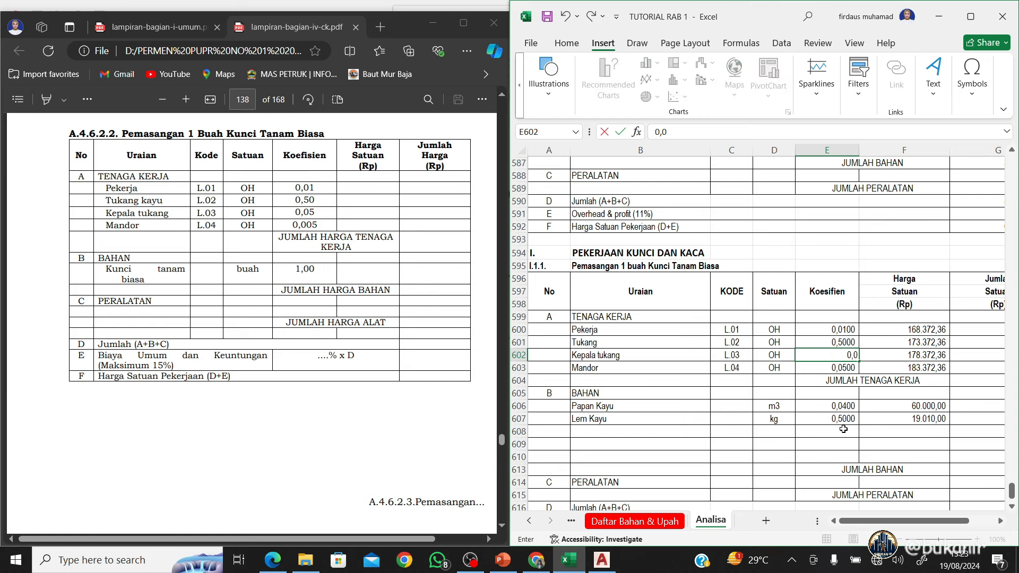
pyautogui.press('Return')
pyautogui.write('0,0')
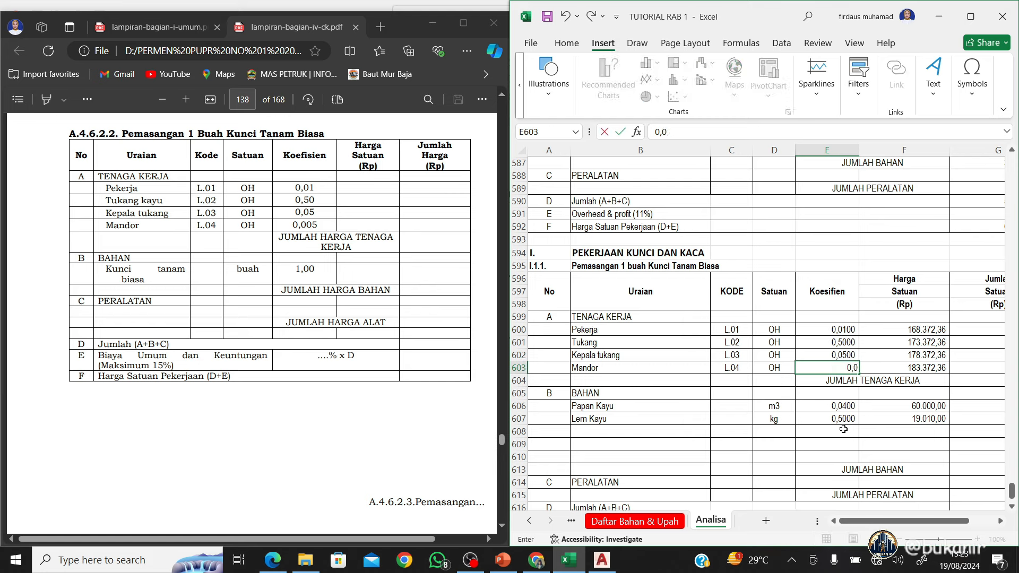
pyautogui.write('050')
pyautogui.press('Return')
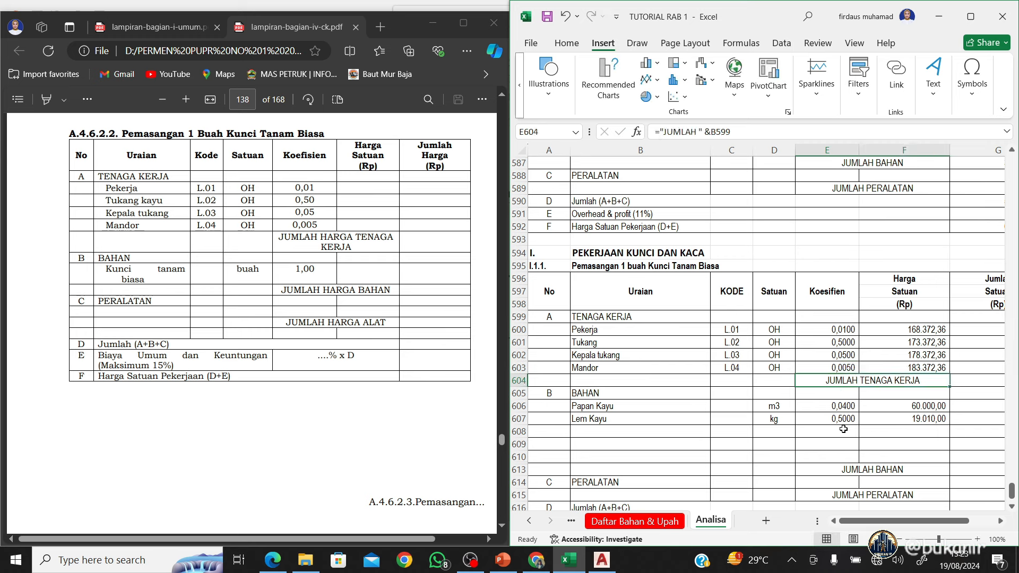
# Rename the first material of analysis I.1.1. in B606 as "Kunci Tanam Biasa"
pyautogui.press('Down')
pyautogui.press('Down')
pyautogui.press('Left')
pyautogui.press('Left')
pyautogui.press('Left')
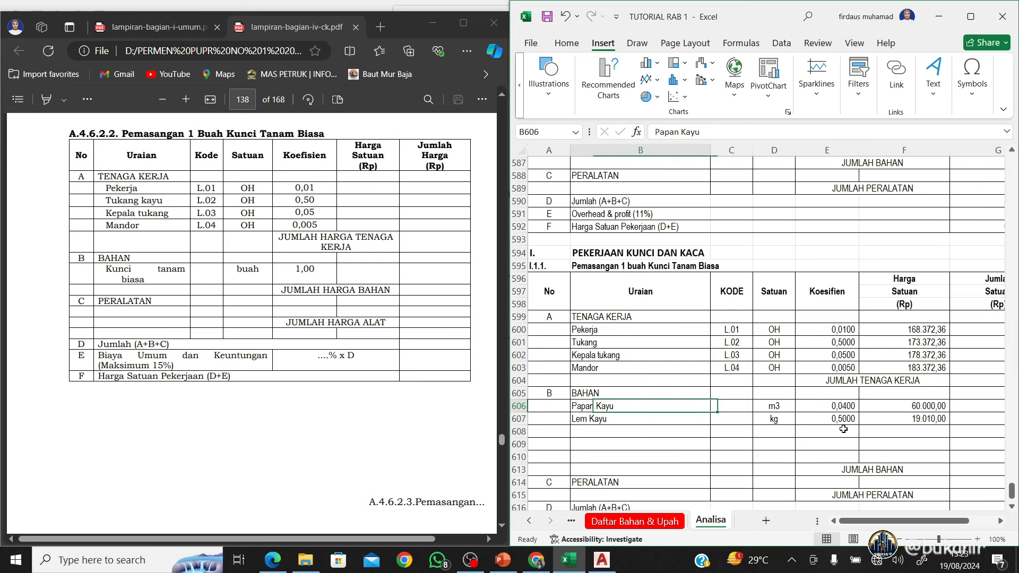
pyautogui.write('Kunc')
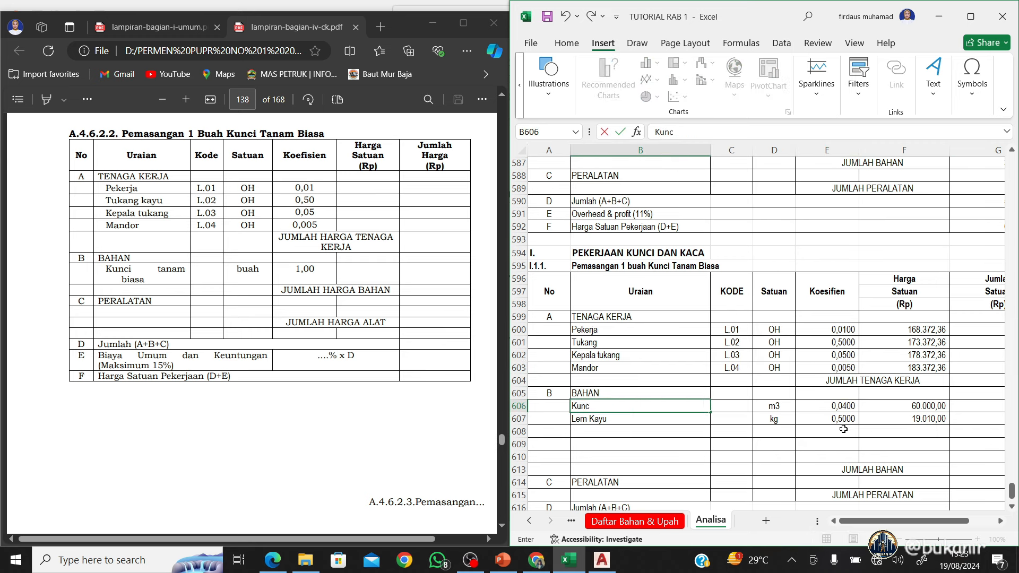
pyautogui.write('i Tanam Biasa')
pyautogui.press('Return')
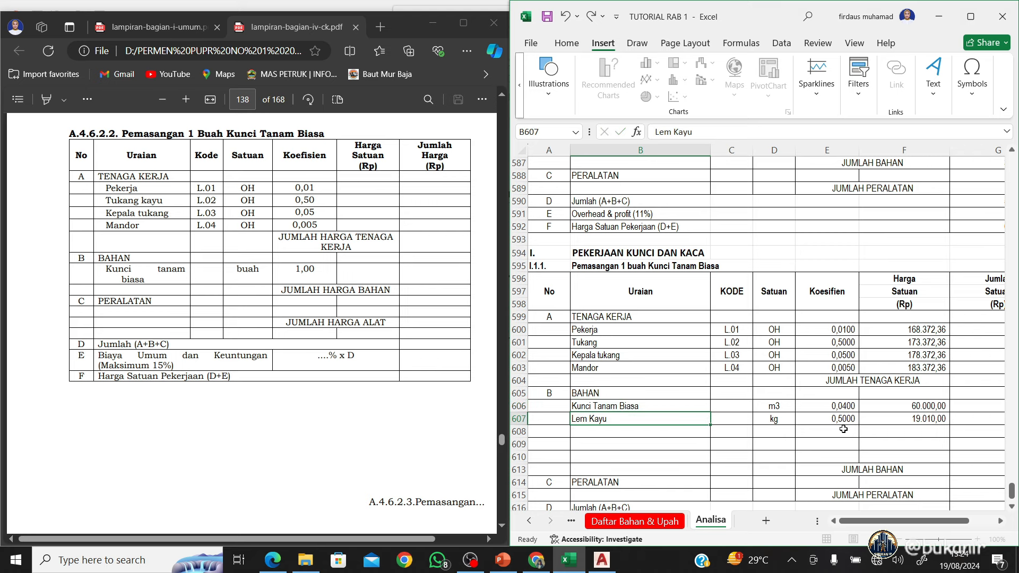
# Clear the leftover Lem Kayu entry from B607:F607, including its unit, coefficient and price
pyautogui.hotkey('shift', 'Right')
pyautogui.hotkey('shift', 'Right')
pyautogui.hotkey('shift', 'Right')
pyautogui.hotkey('shift', 'Right')
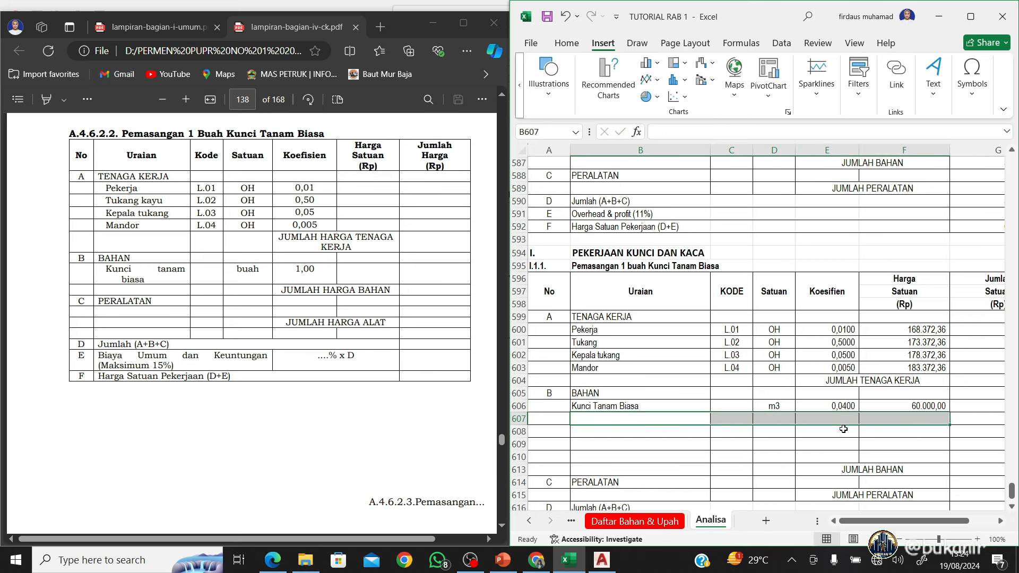
pyautogui.press('Delete')
# Set the unit of Kunci Tanam Biasa in D606 to "buah"
pyautogui.press('Up')
pyautogui.press('Right')
pyautogui.press('Right')
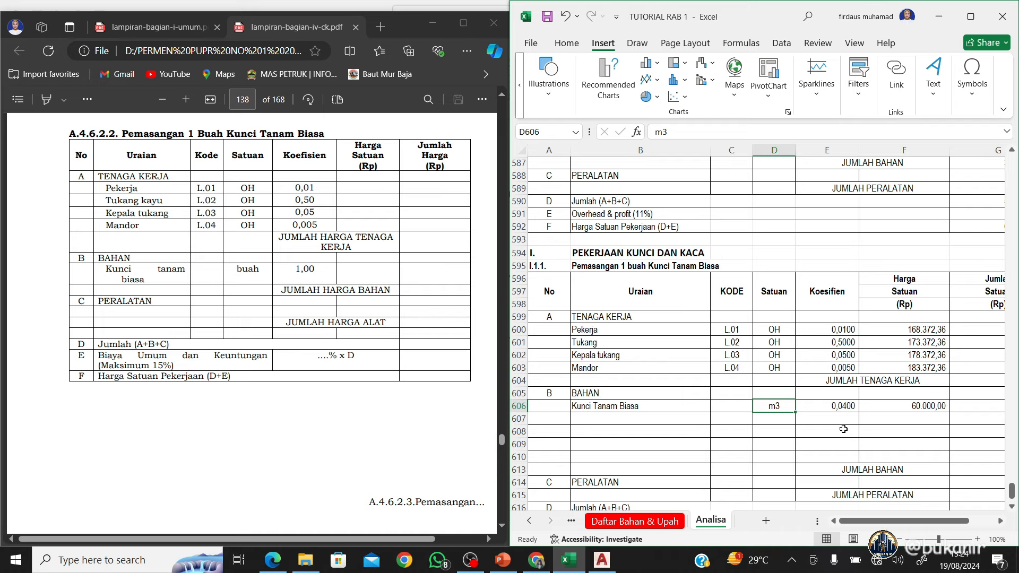
pyautogui.write('buah')
pyautogui.press('Right')
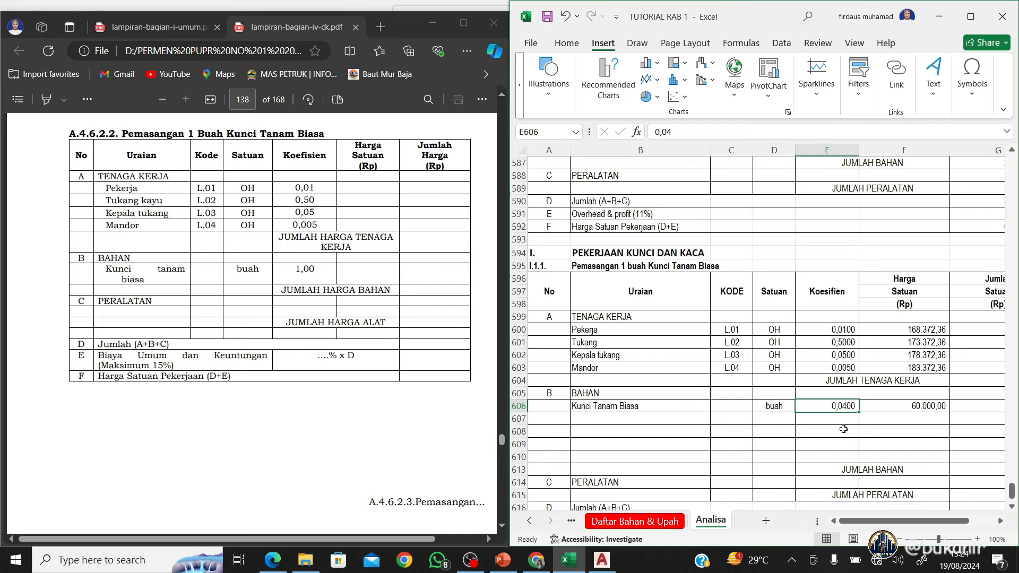
# Set the Kunci Tanam Biasa coefficient in E606 to 1 and link its unit price in F606 to F152 of Daftar Bahan & Upah
pyautogui.press('Right')
pyautogui.write('=')
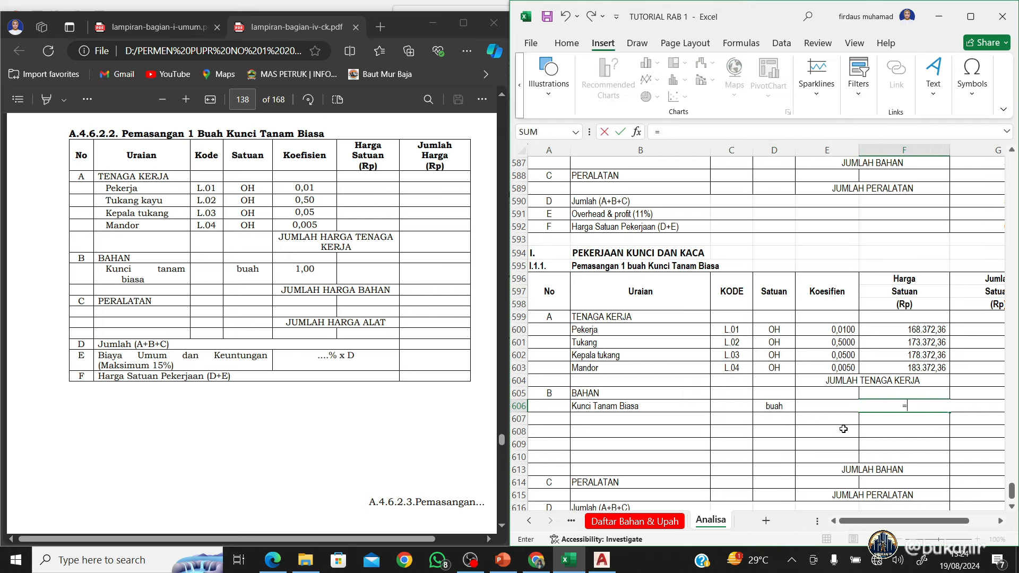
pyautogui.click(658, 523)
pyautogui.press('Escape')
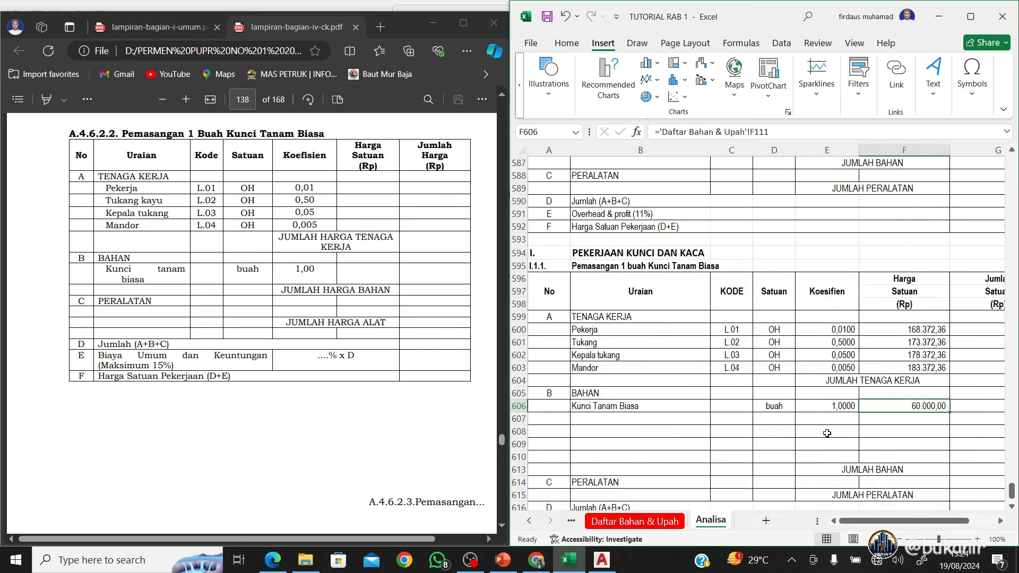
pyautogui.write('=')
pyautogui.click(669, 523)
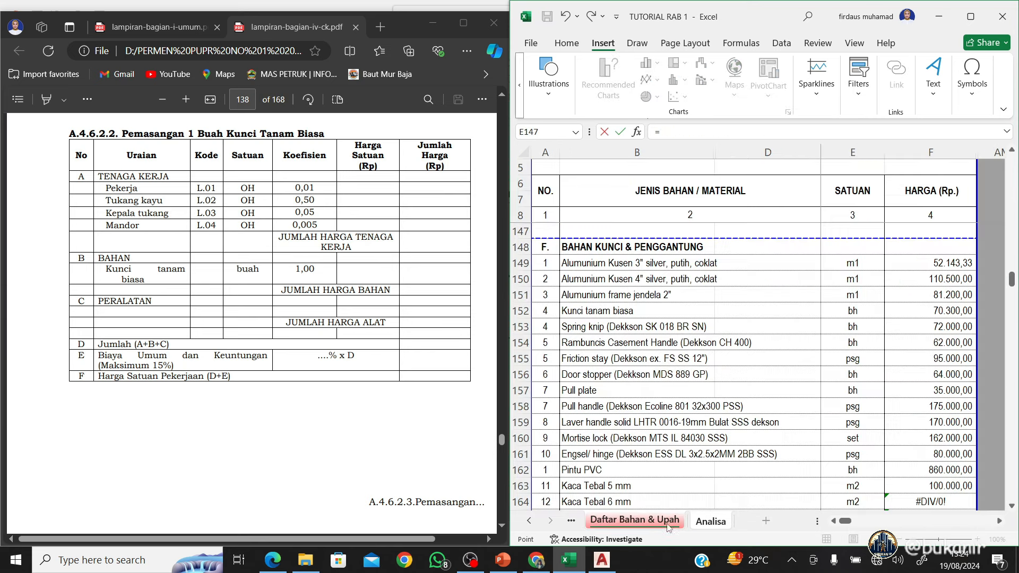
pyautogui.click(606, 312)
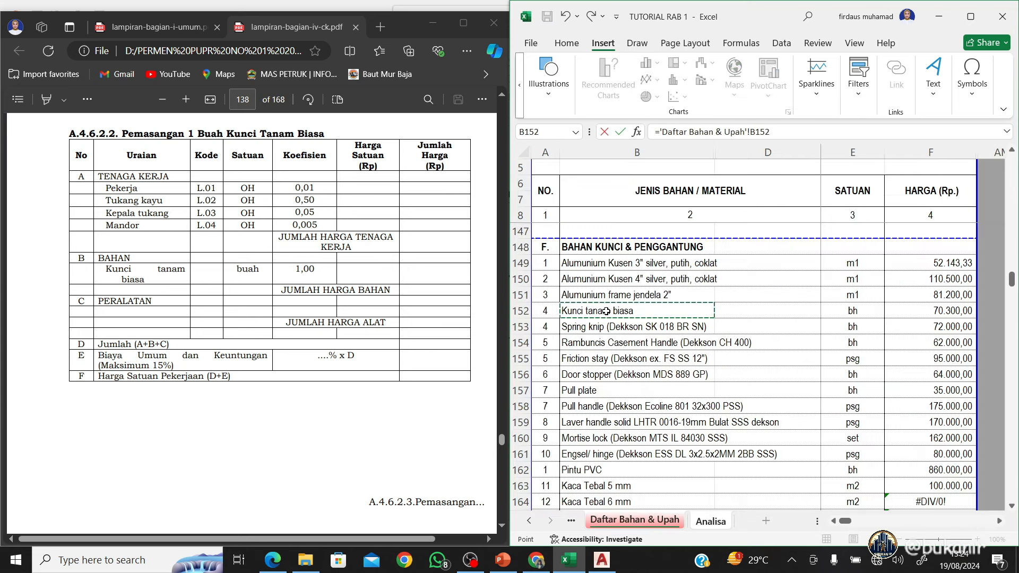
pyautogui.press('Right')
pyautogui.press('Right')
pyautogui.press('Right')
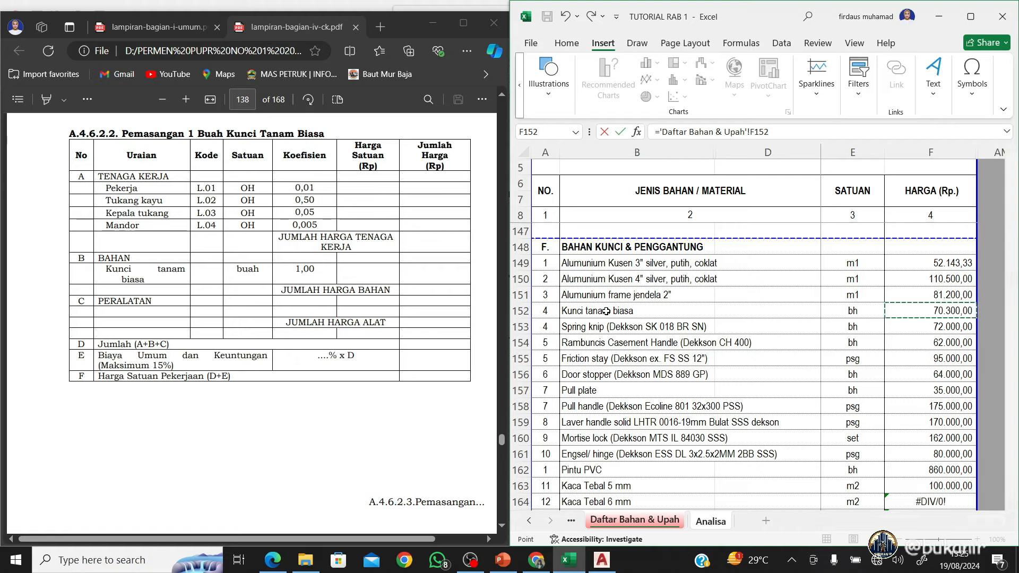
pyautogui.press('Return')
pyautogui.press('Up')
# Review the amounts of analysis I.1.1. and find the Engsel Pintu installation analysis A.4.6.2.5 in the reference PDF
pyautogui.hscroll(2, 603, 312)
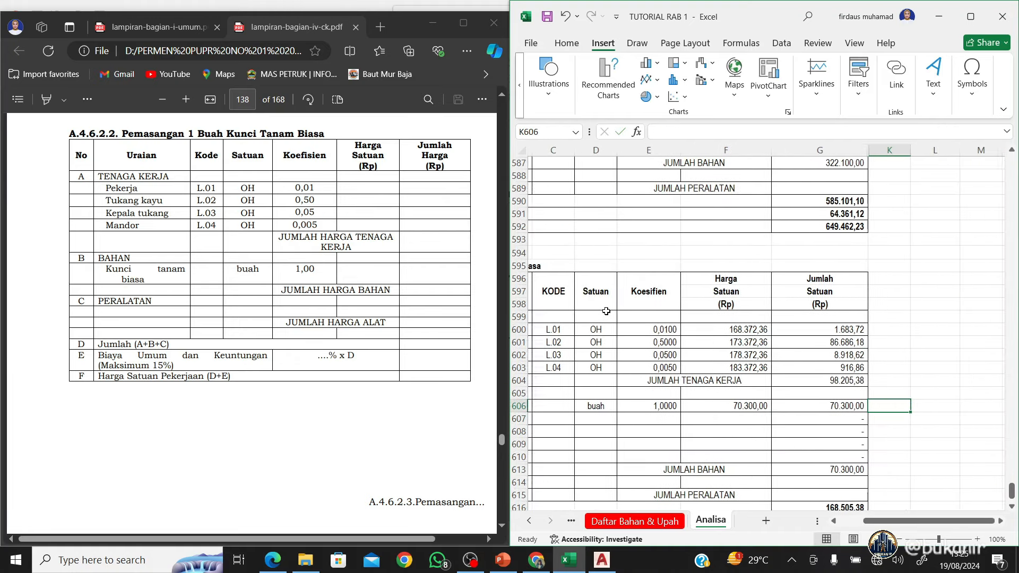
pyautogui.scroll(-3, 598, 310)
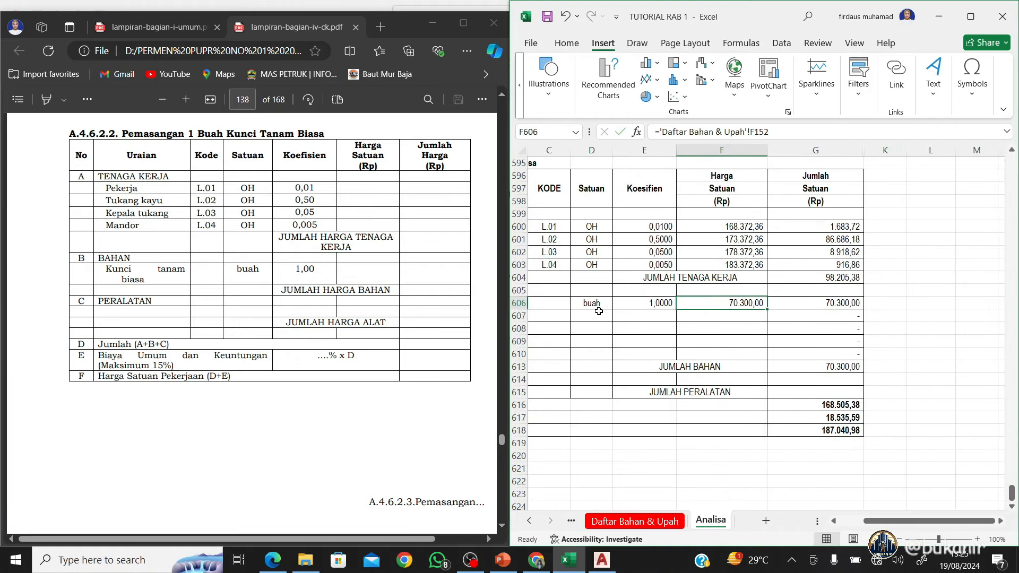
pyautogui.press('Left')
pyautogui.press('Left')
pyautogui.press('Left')
pyautogui.press('Left')
pyautogui.press('Left')
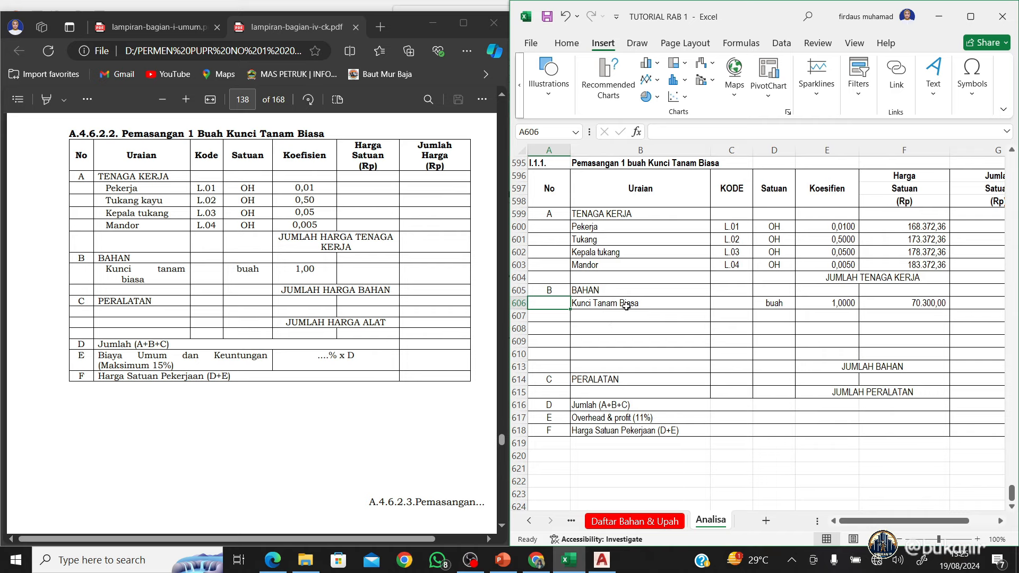
pyautogui.scroll(2, 615, 321)
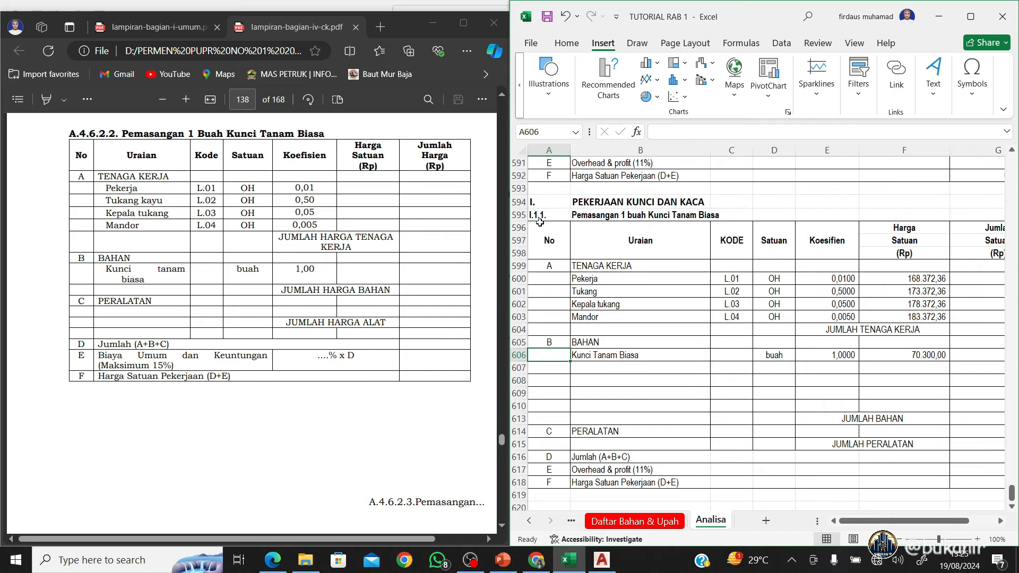
pyautogui.scroll(-6, 394, 342)
pyautogui.scroll(-5, 394, 342)
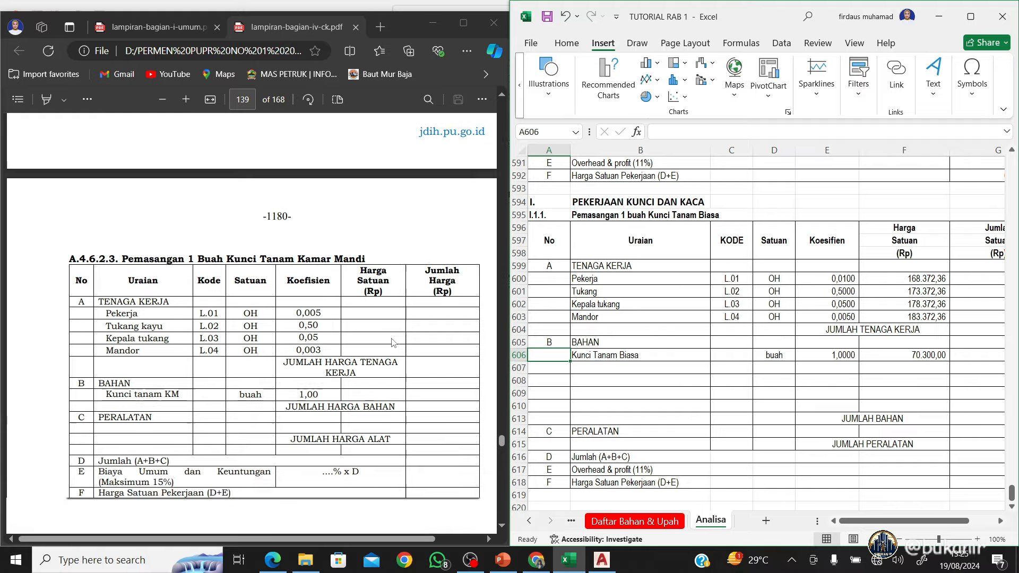
pyautogui.scroll(-3, 393, 343)
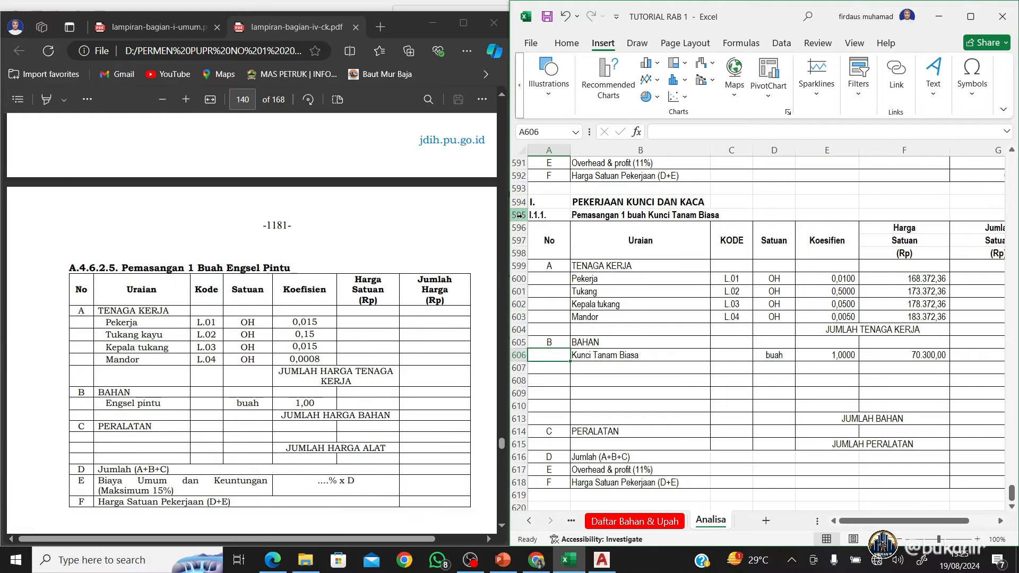
# Copy the whole I.1.1. analysis block, rows 595 to 619, and insert the copy at row 620
pyautogui.moveTo(520, 215); pyautogui.dragTo(560, 494)
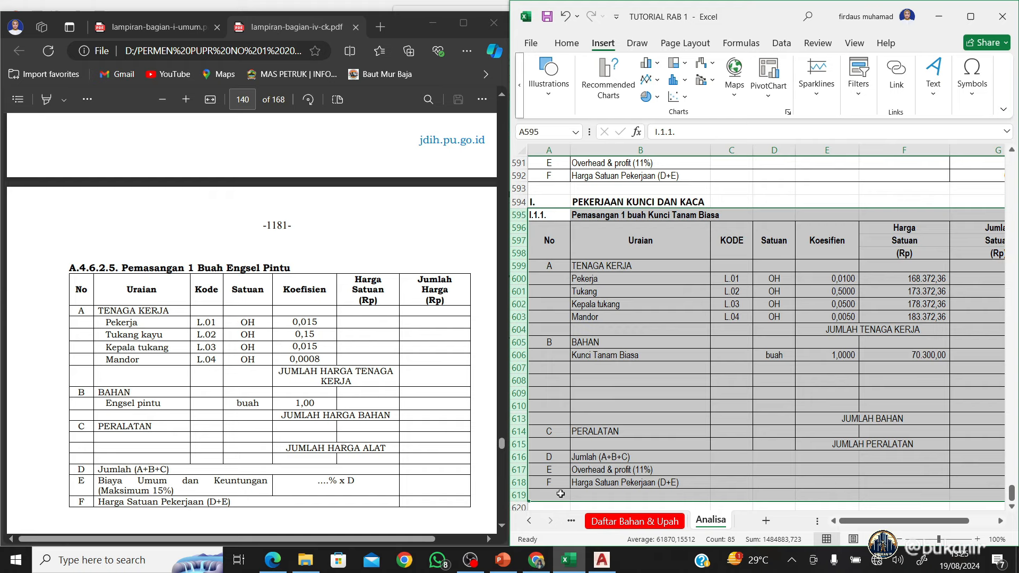
pyautogui.hotkey('ctrl', 'c')
pyautogui.scroll(-4, 590, 456)
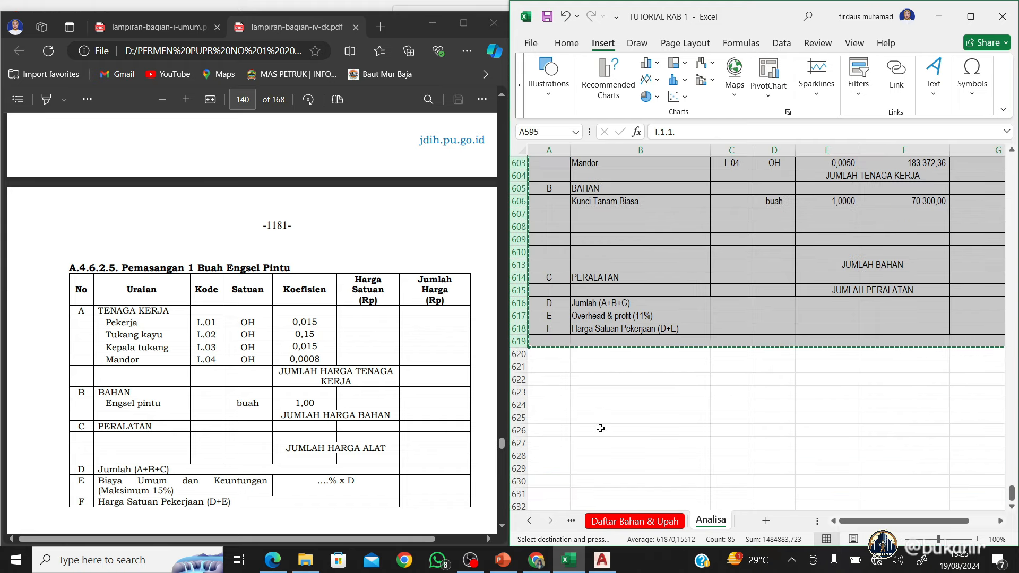
pyautogui.click(519, 354)
pyautogui.rightClick(520, 354)
pyautogui.click(580, 229)
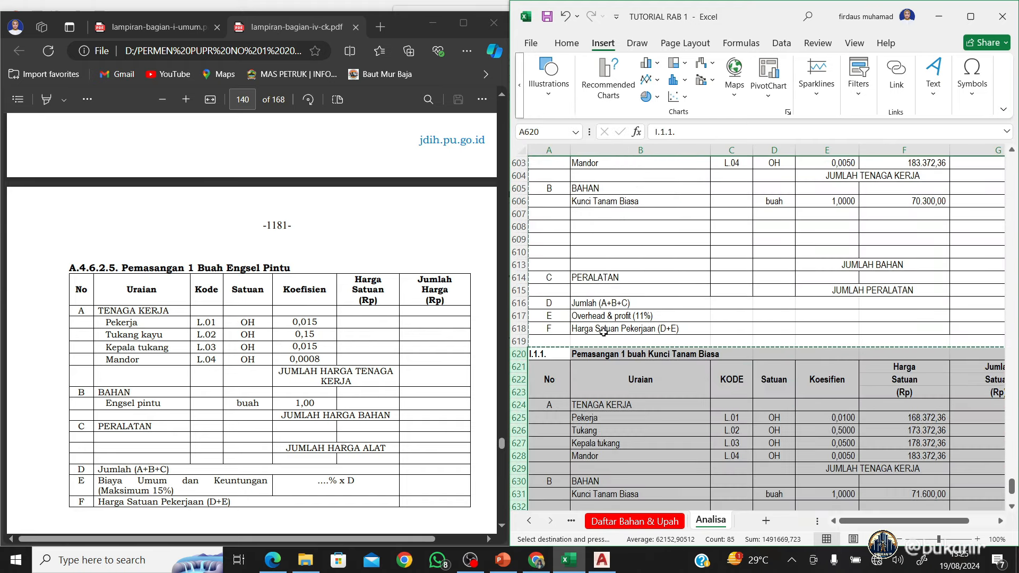
# Renumber the copied analysis as I.1.2. and change its title in B620 to "Pemasangan 1 buah Engsel Pintu"
pyautogui.write('I.1.2.')
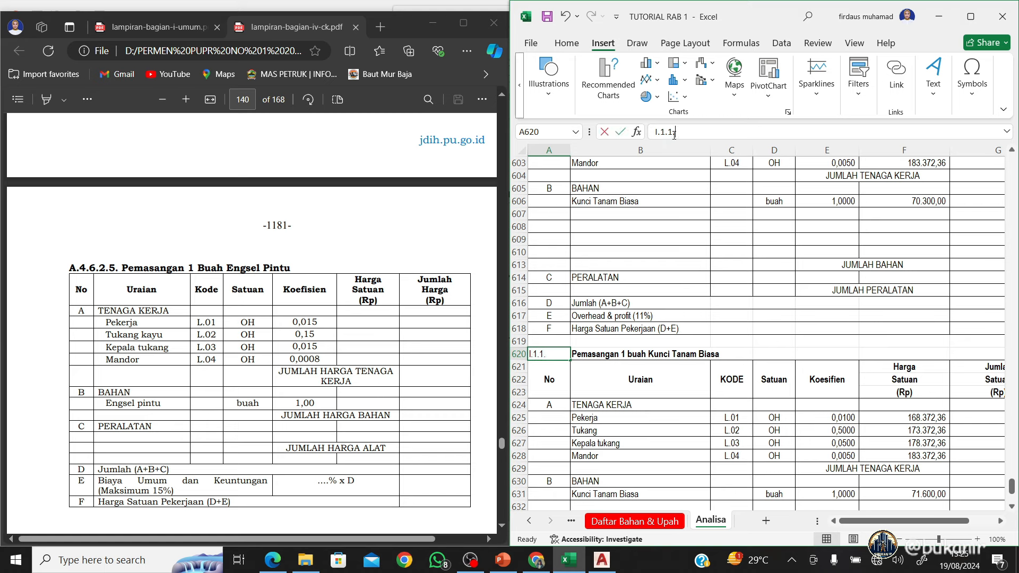
pyautogui.press('Return')
pyautogui.press('Up')
pyautogui.press('Right')
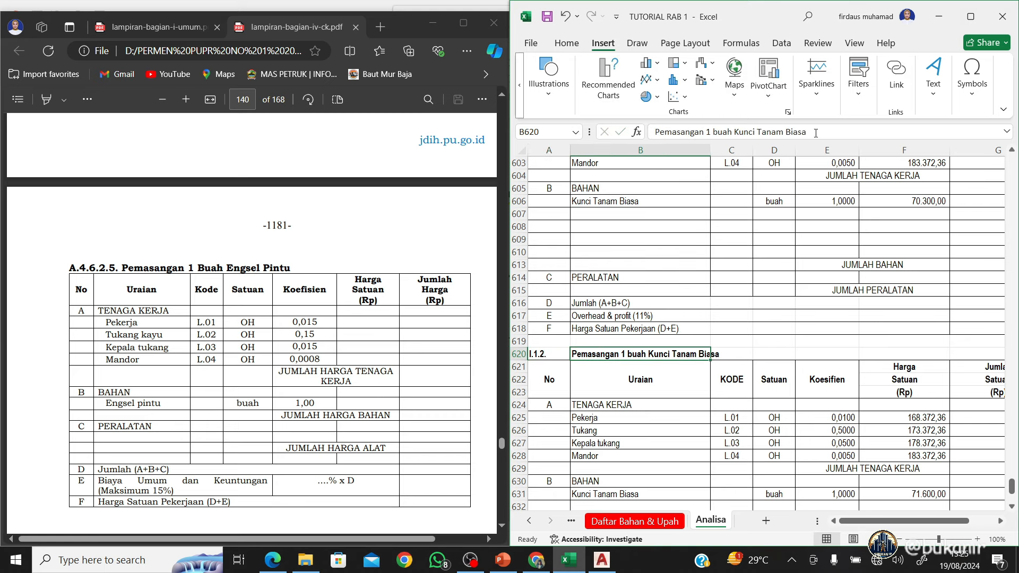
pyautogui.moveTo(816, 133); pyautogui.dragTo(735, 134)
pyautogui.write('E')
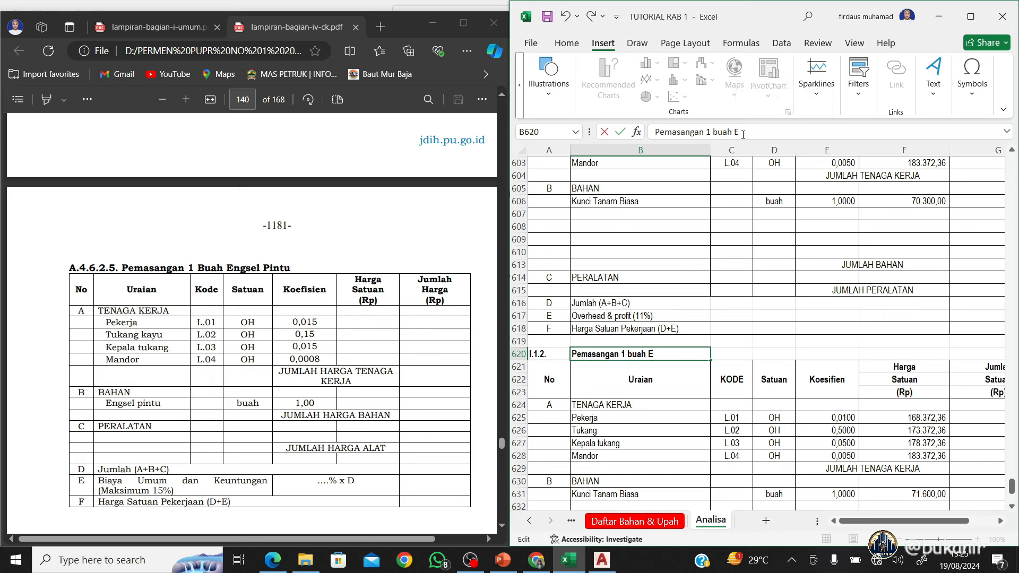
pyautogui.write('ngsel Pintu')
pyautogui.press('Return')
# Set the I.1.2. labour coefficients to 0,015 for Pekerja, 0,15 for Tukang, 0,015 for Kepala tukang and 0,0008 for Mandor
pyautogui.scroll(-3, 829, 258)
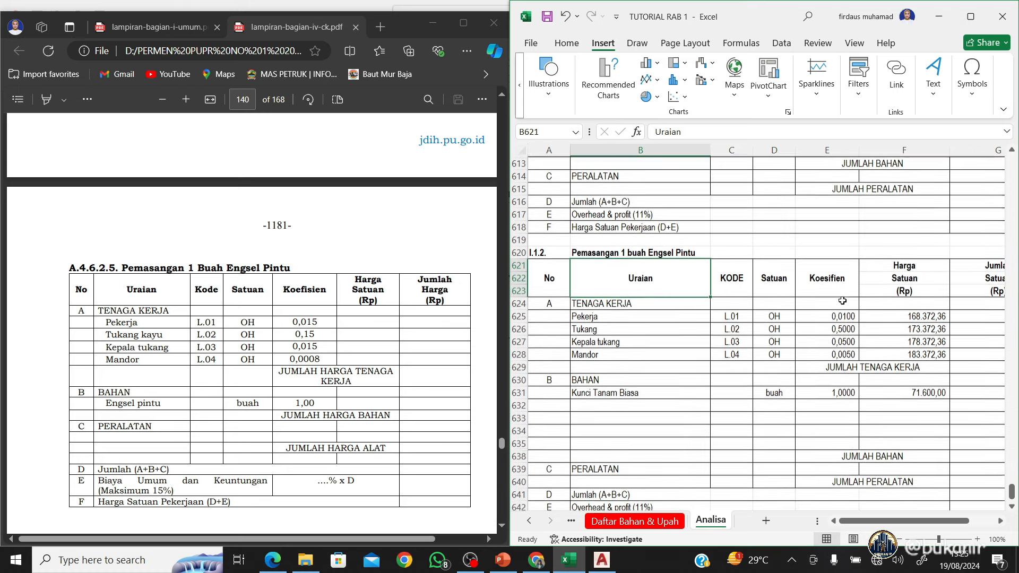
pyautogui.click(847, 317)
pyautogui.write('0,015')
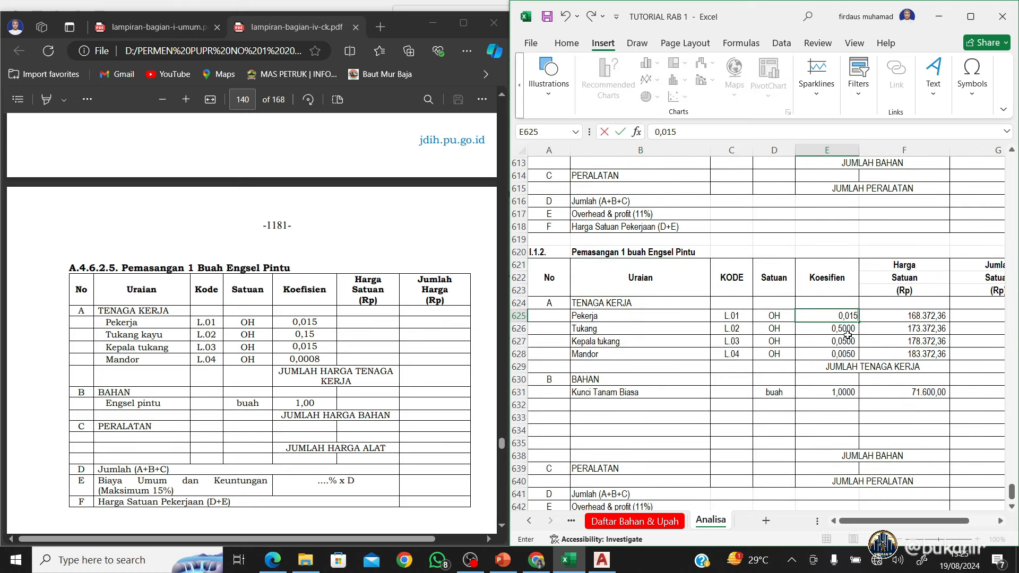
pyautogui.press('Return')
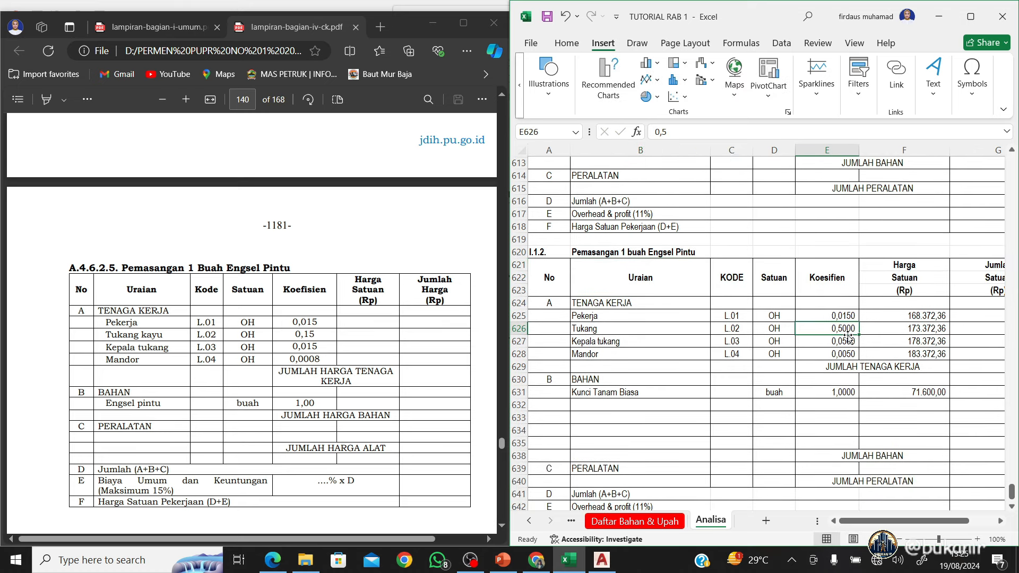
pyautogui.write('0,15')
pyautogui.press('Return')
pyautogui.write('0,015')
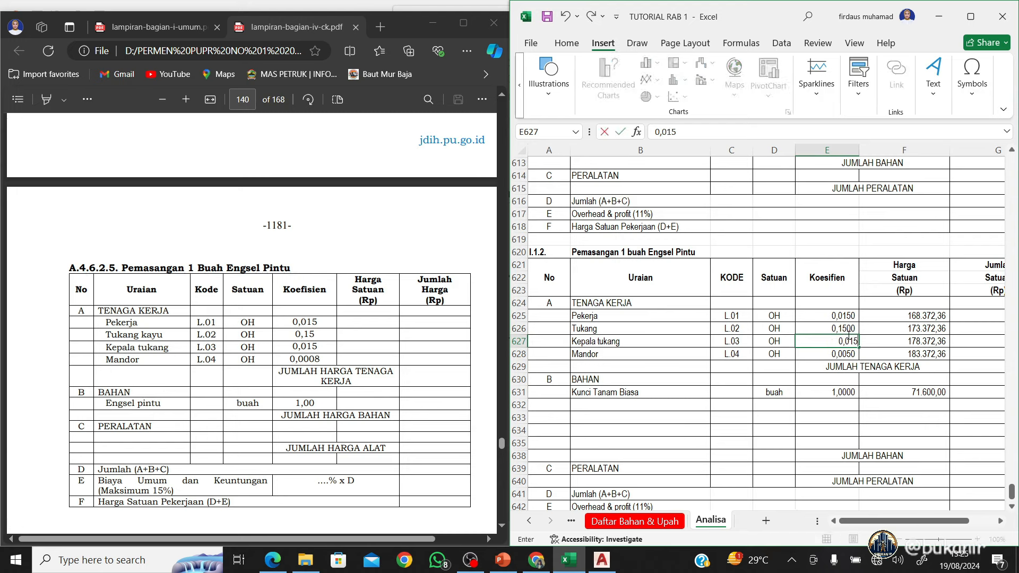
pyautogui.press('Return')
pyautogui.write('0,00')
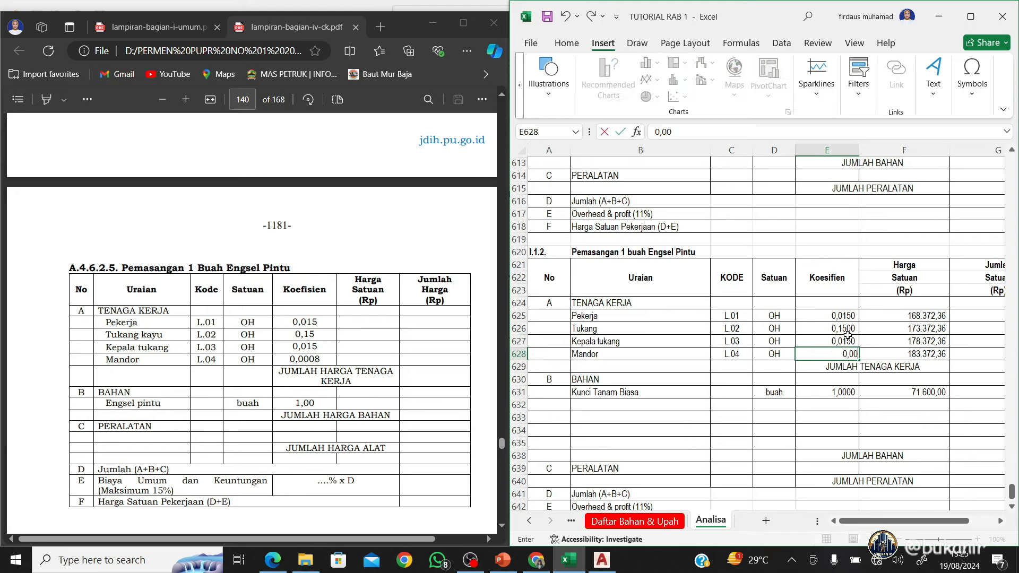
pyautogui.write('08')
pyautogui.press('Return')
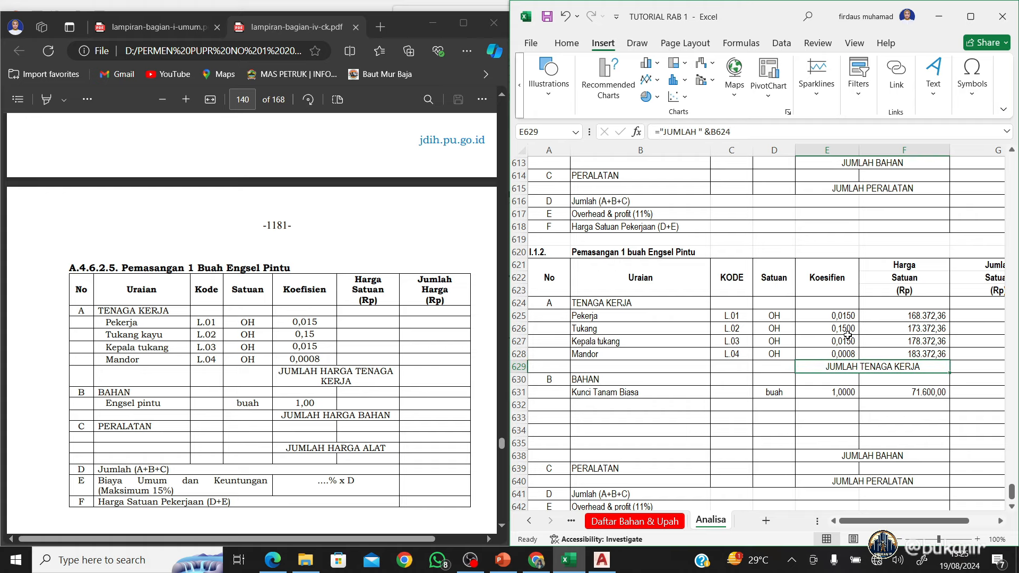
# Rename the material of analysis I.1.2. in B631 as "Engsel Pintu"
pyautogui.scroll(-1, 860, 403)
pyautogui.click(594, 341)
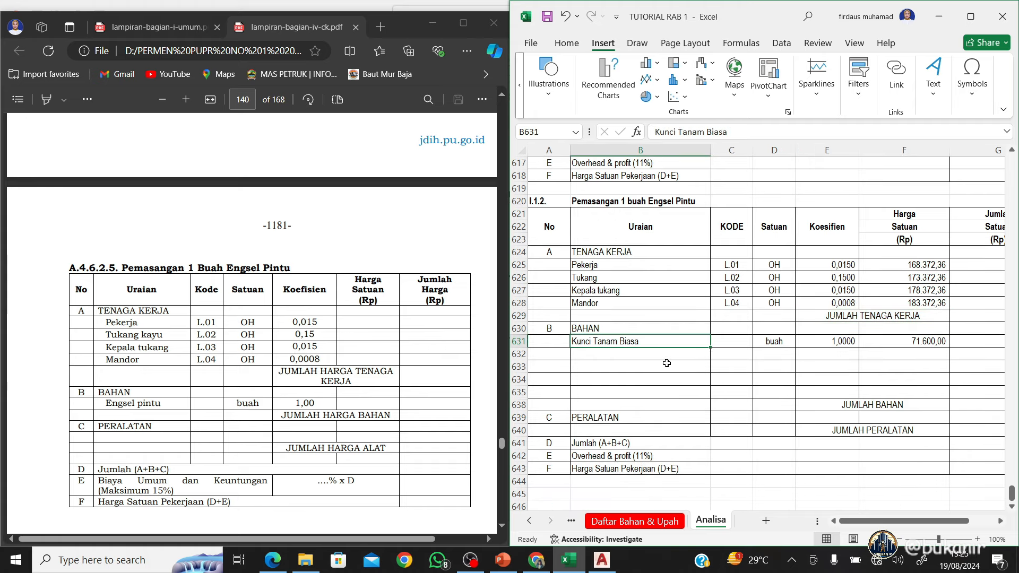
pyautogui.write('Engsel Pintu')
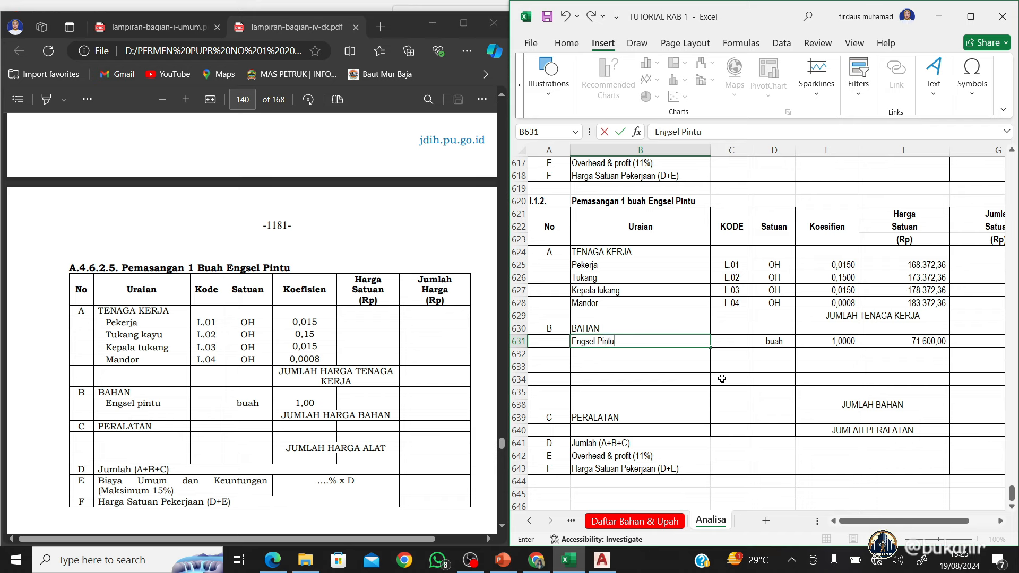
pyautogui.press('Tab')
pyautogui.press('Tab')
pyautogui.press('Tab')
pyautogui.press('Tab')
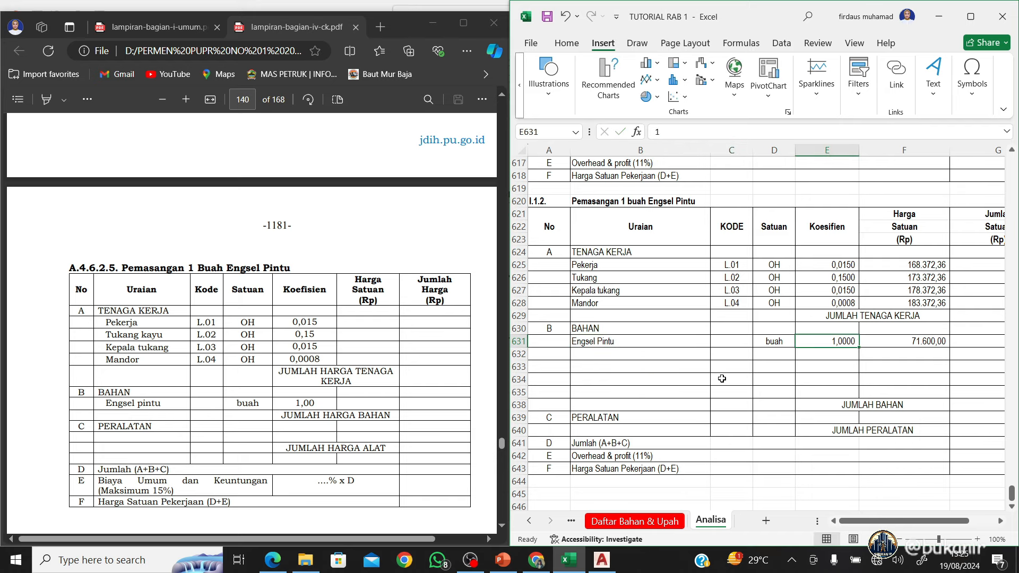
# Link the Engsel Pintu unit price in F631 to the Engsel/ hinge price, F161 of Daftar Bahan & Upah
pyautogui.write('=')
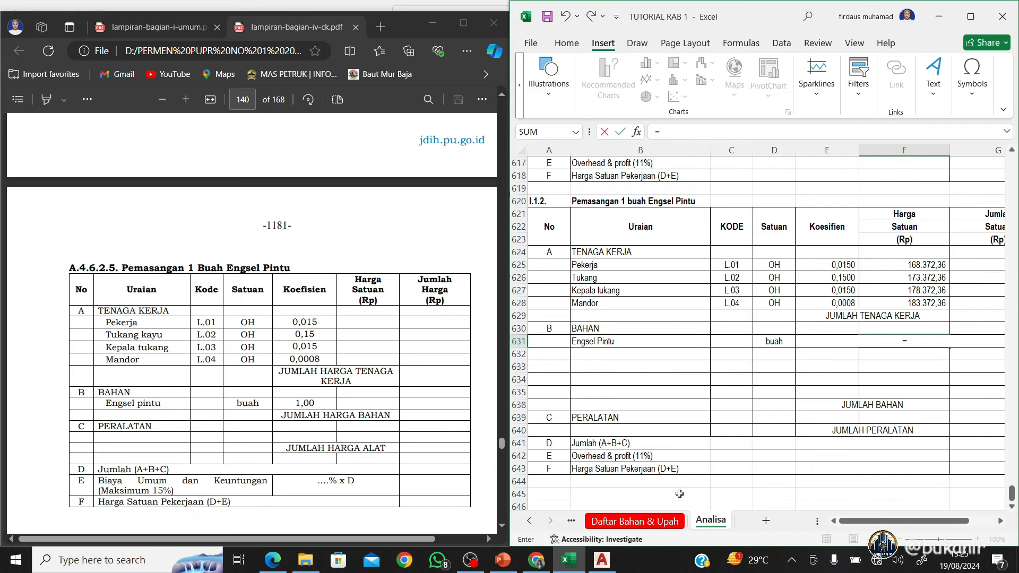
pyautogui.click(635, 521)
pyautogui.click(611, 454)
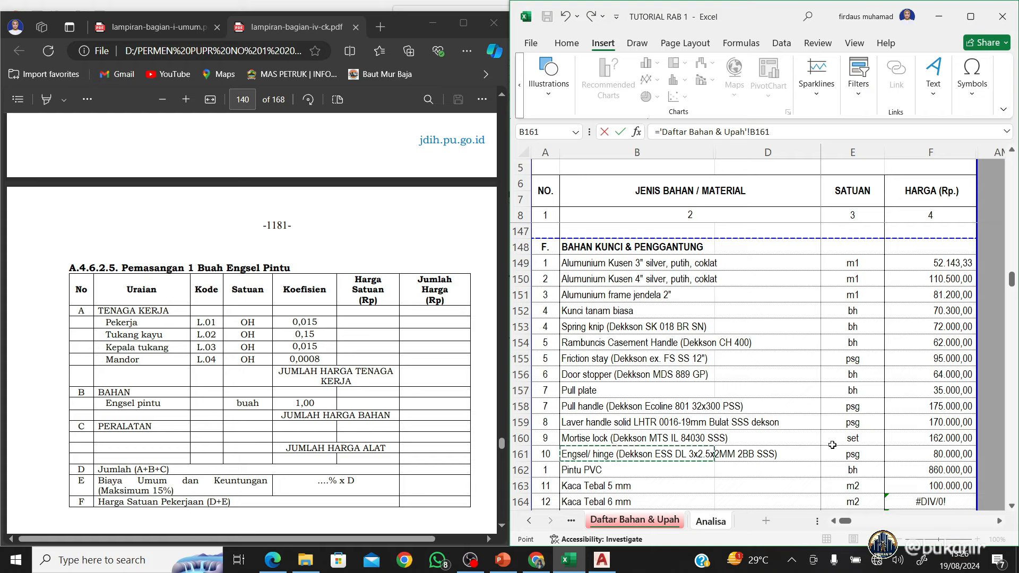
pyautogui.scroll(-2, 832, 445)
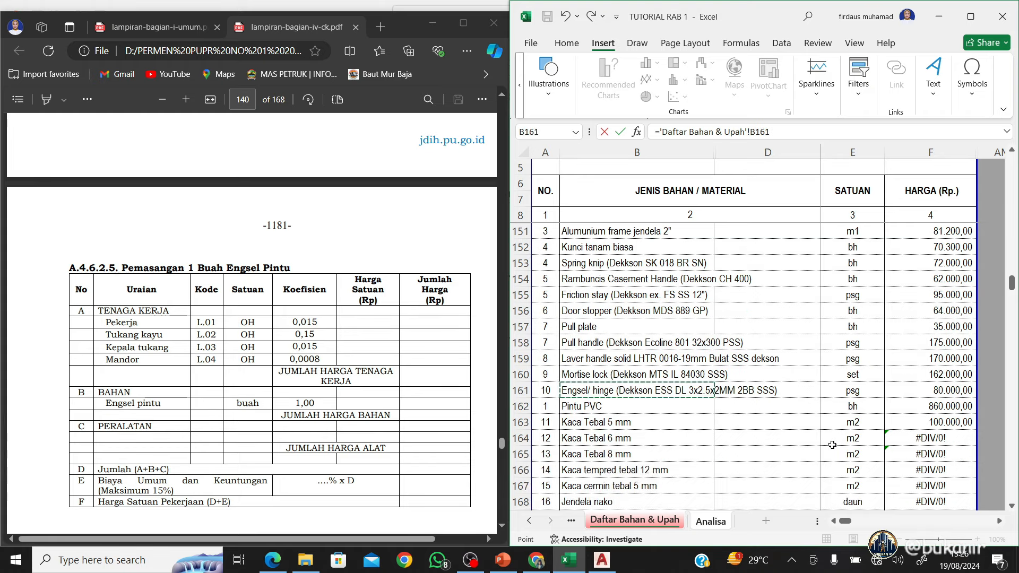
pyautogui.press('Right')
pyautogui.press('Right')
pyautogui.press('Right')
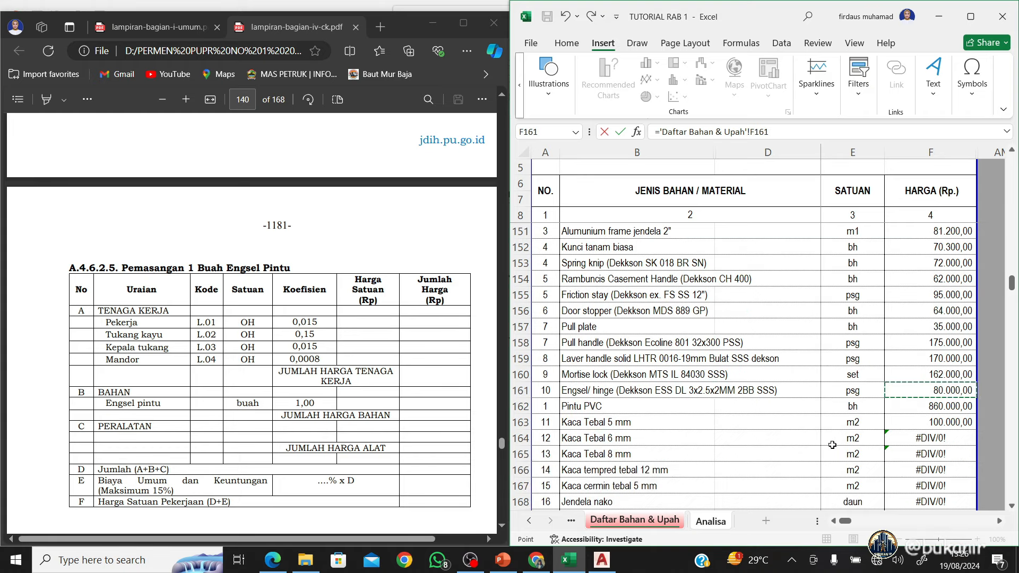
pyautogui.press('Return')
# Set the unit of Engsel Pintu in D631 to "psg"
pyautogui.press('Up')
pyautogui.press('Left')
pyautogui.press('Left')
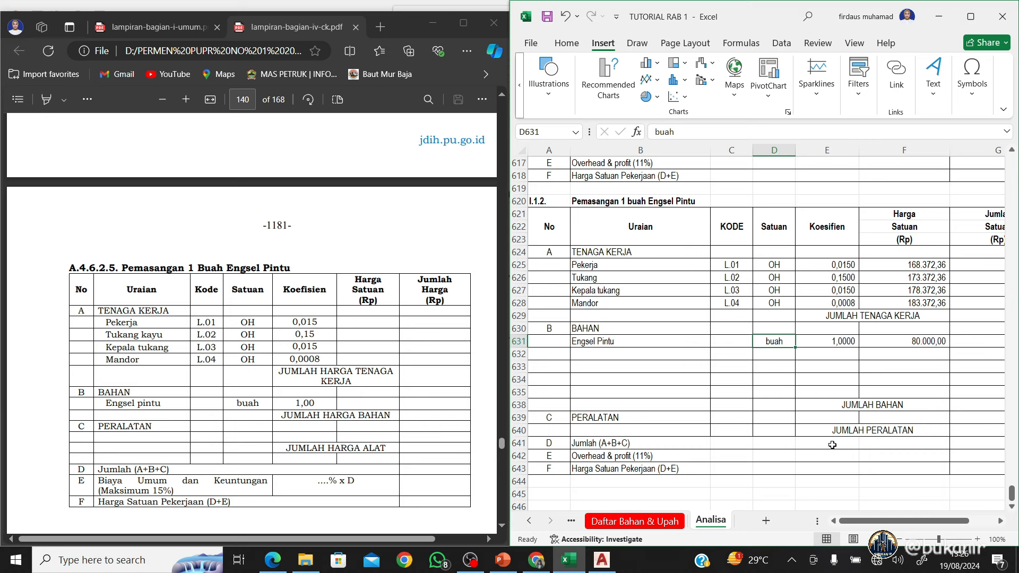
pyautogui.write('psg')
pyautogui.press('Return')
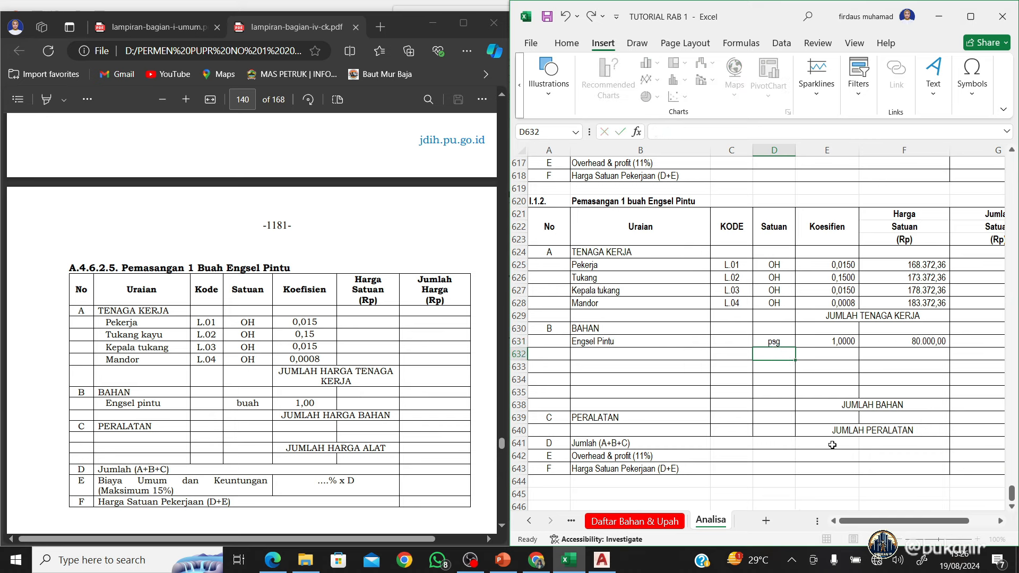
pyautogui.press('Left')
pyautogui.press('Left')
pyautogui.press('Left')
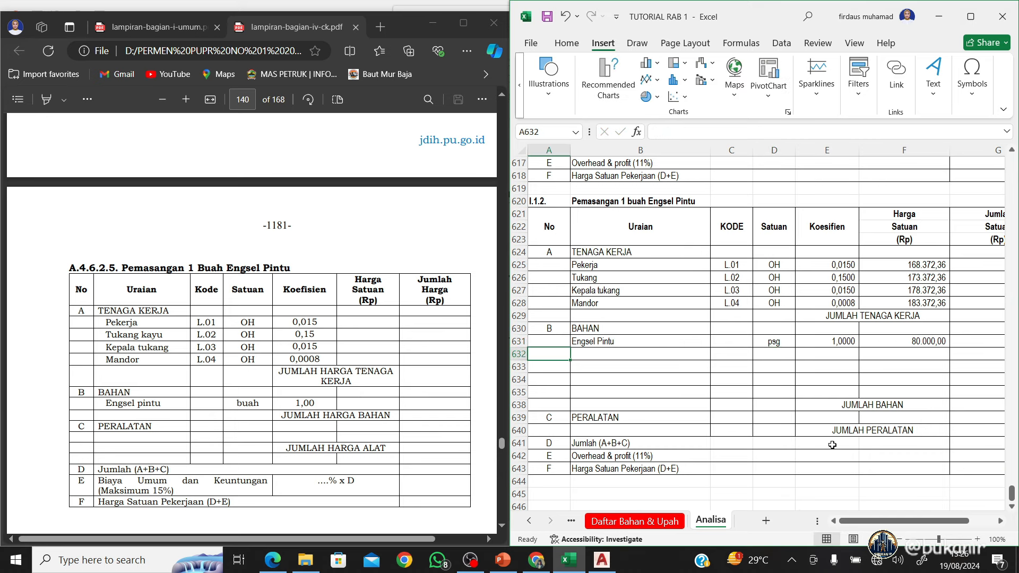
# Find the window hinge analysis A.4.6.2.6, Engsel Jendela Kupu-Kupu, in the reference PDF and return to the workbook
pyautogui.click(412, 406)
pyautogui.scroll(-5, 412, 405)
pyautogui.scroll(-2, 412, 405)
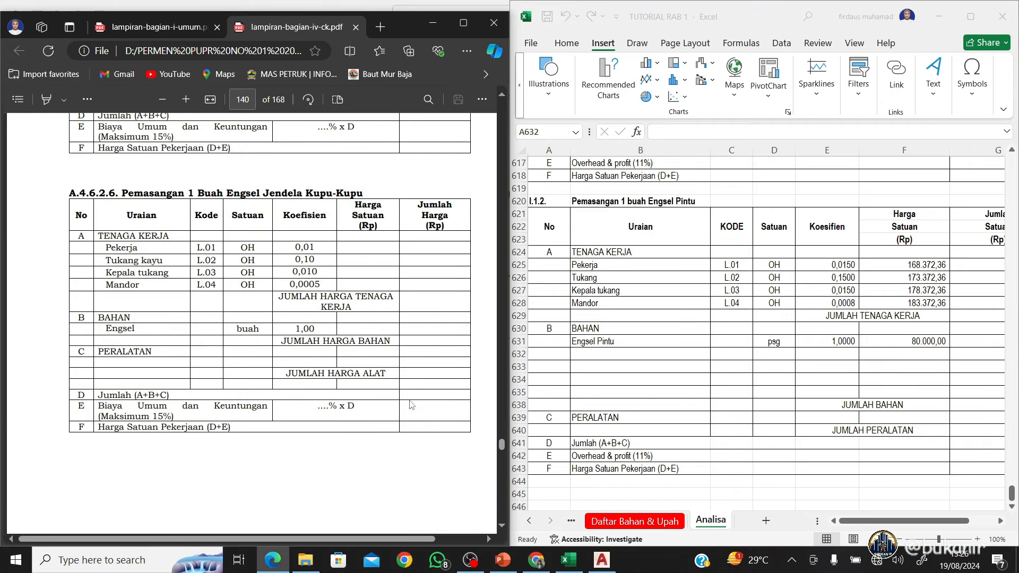
pyautogui.click(687, 308)
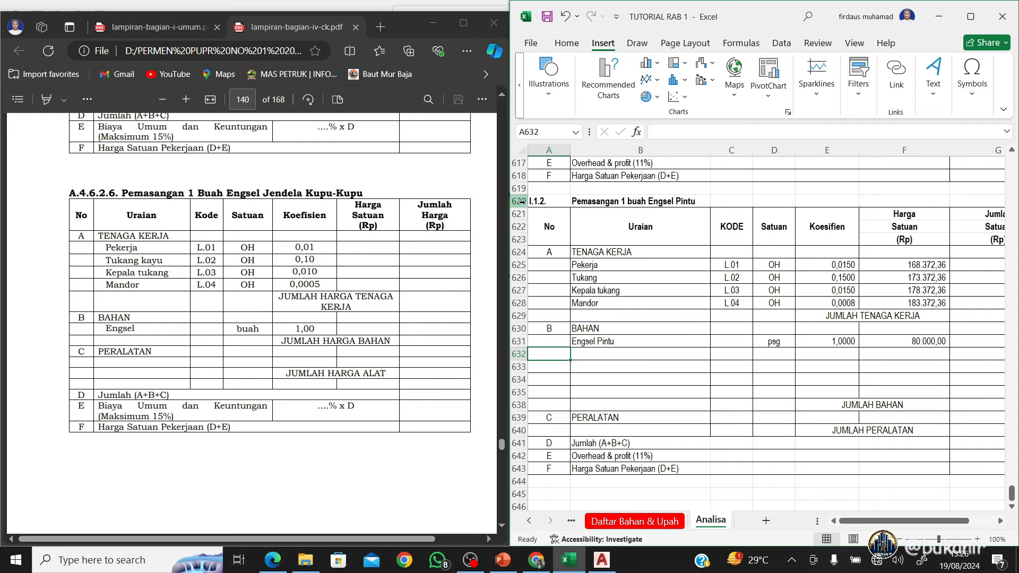
# Duplicate the whole I.1.2. Engsel Pintu analysis, rows 620 to 644, by inserting its copy at row 645
pyautogui.moveTo(519, 202); pyautogui.dragTo(577, 487)
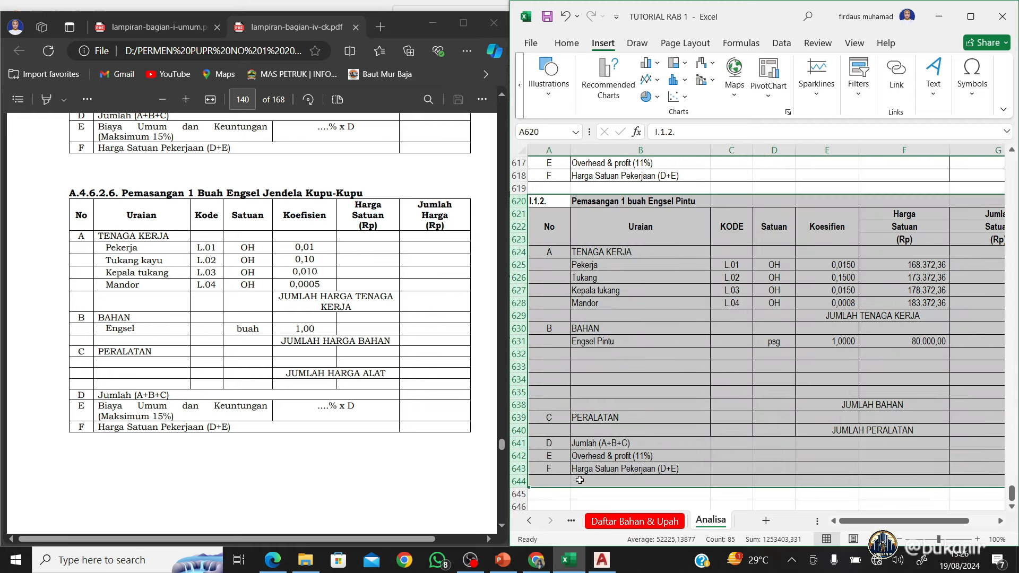
pyautogui.hotkey('ctrl', 'c')
pyautogui.scroll(-3, 533, 399)
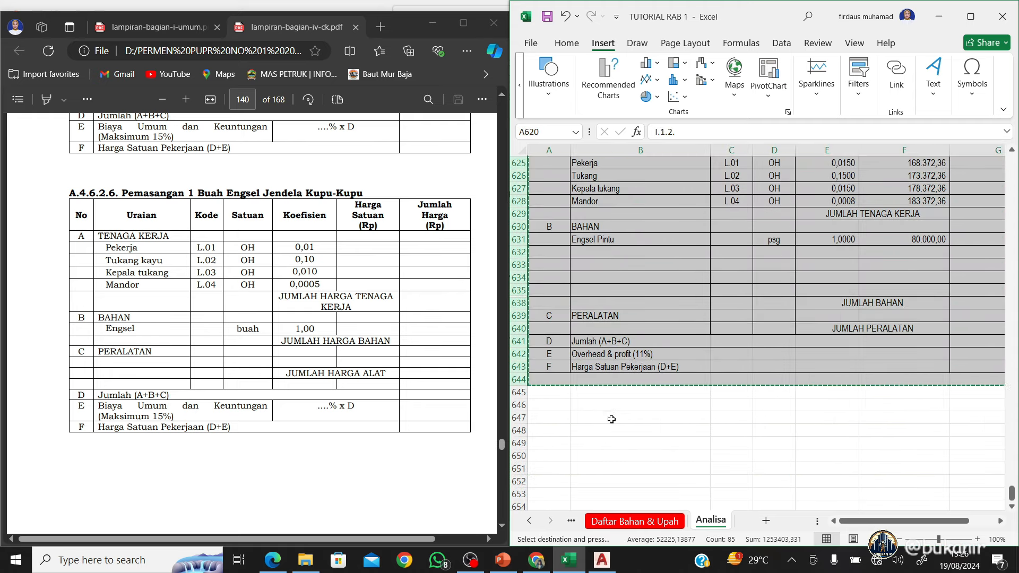
pyautogui.click(519, 393)
pyautogui.rightClick(519, 393)
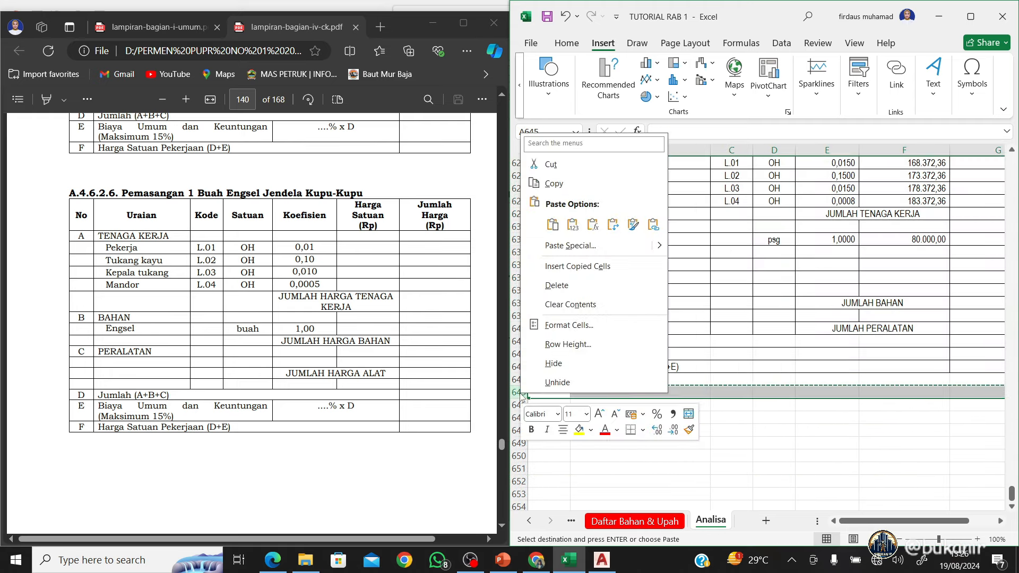
pyautogui.click(566, 268)
# Look through the reference PDF analyses from A.4.6.2.7 to A.4.6.2.9, then go back to A.4.6.2.6, Engsel Jendela Kupu-Kupu
pyautogui.scroll(-6, 368, 377)
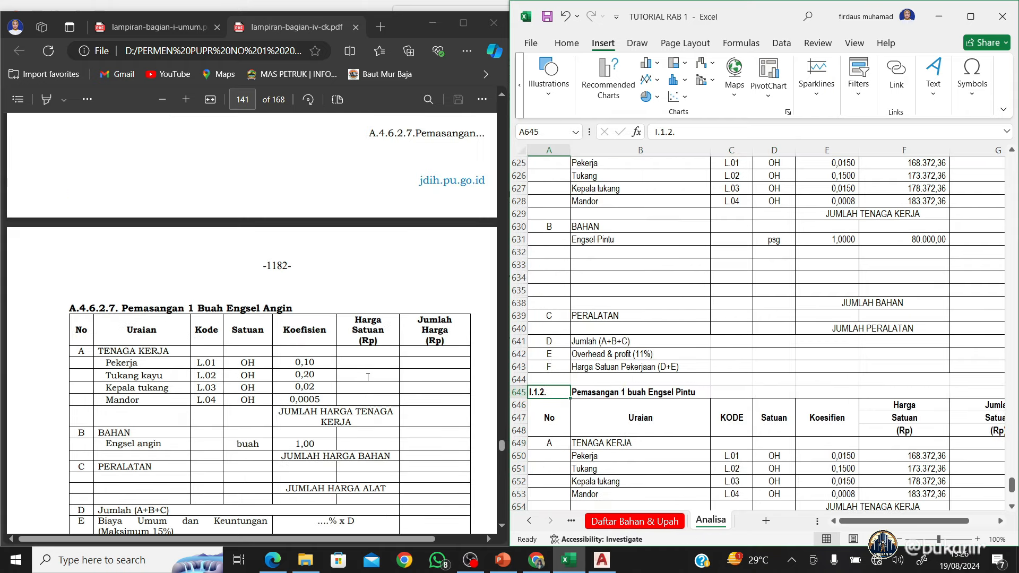
pyautogui.scroll(-6, 368, 377)
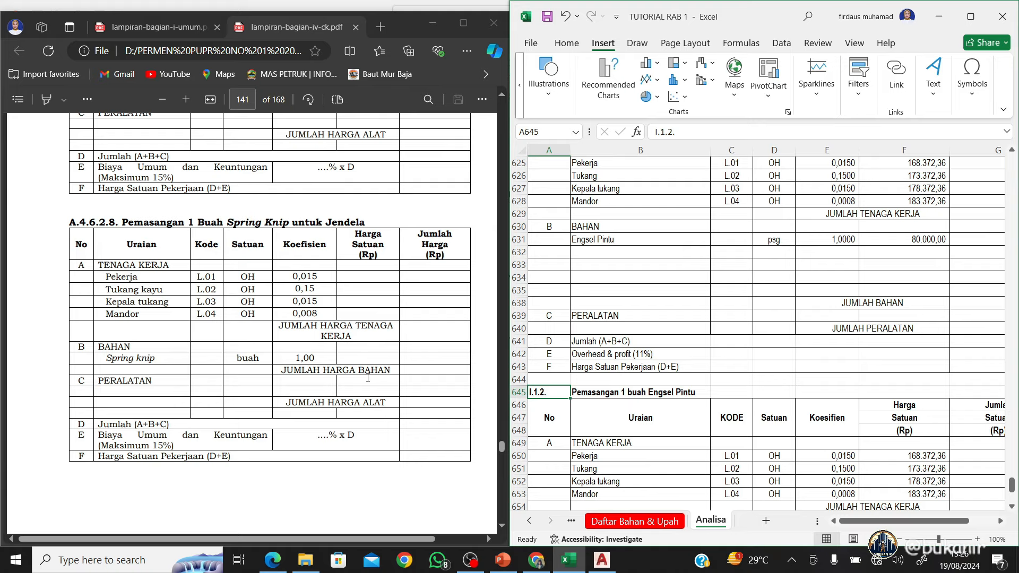
pyautogui.scroll(-8, 368, 377)
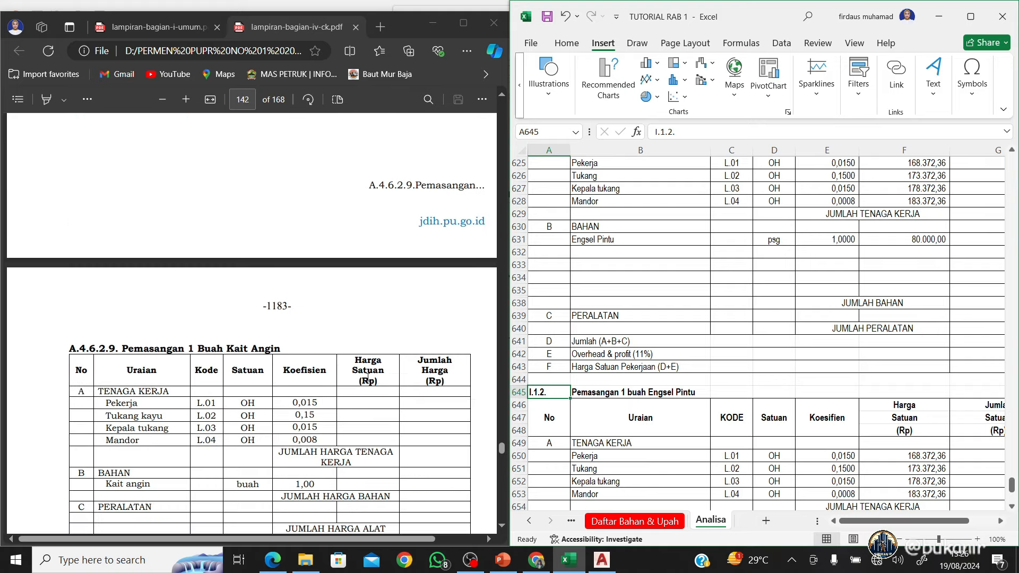
pyautogui.scroll(-5, 368, 376)
pyautogui.scroll(15, 368, 377)
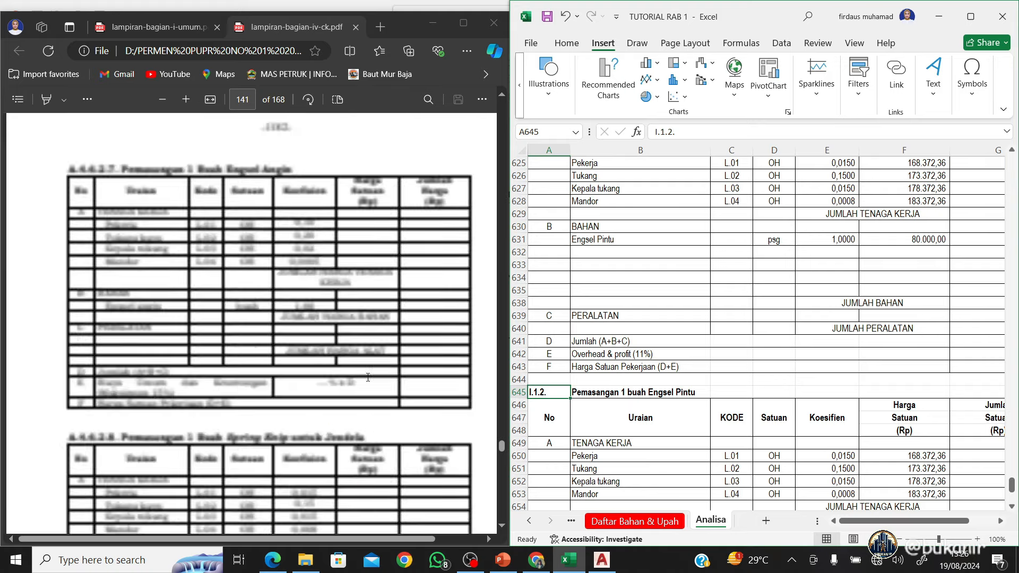
pyautogui.scroll(6, 368, 377)
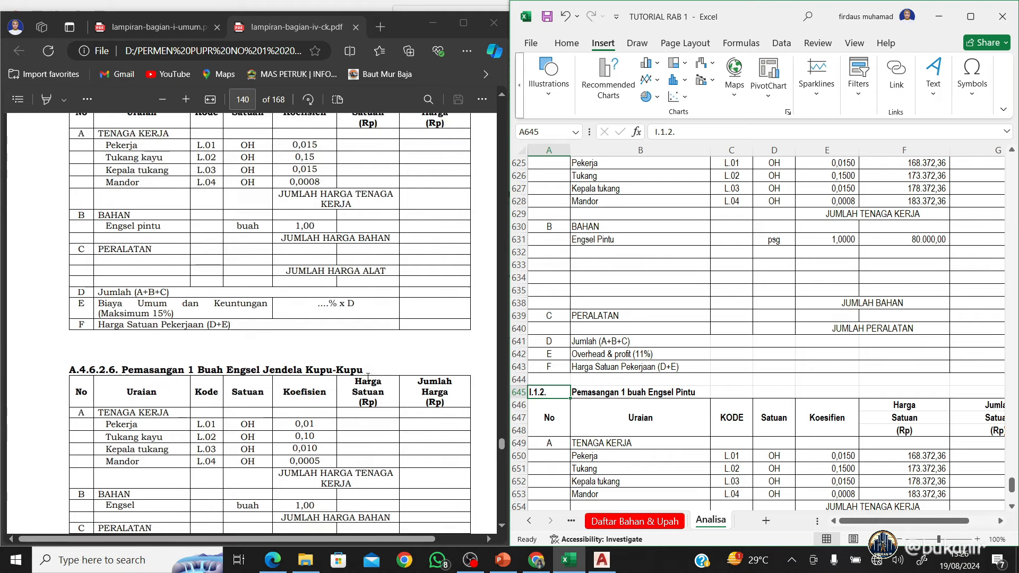
pyautogui.scroll(-4, 368, 377)
pyautogui.scroll(-2, 677, 275)
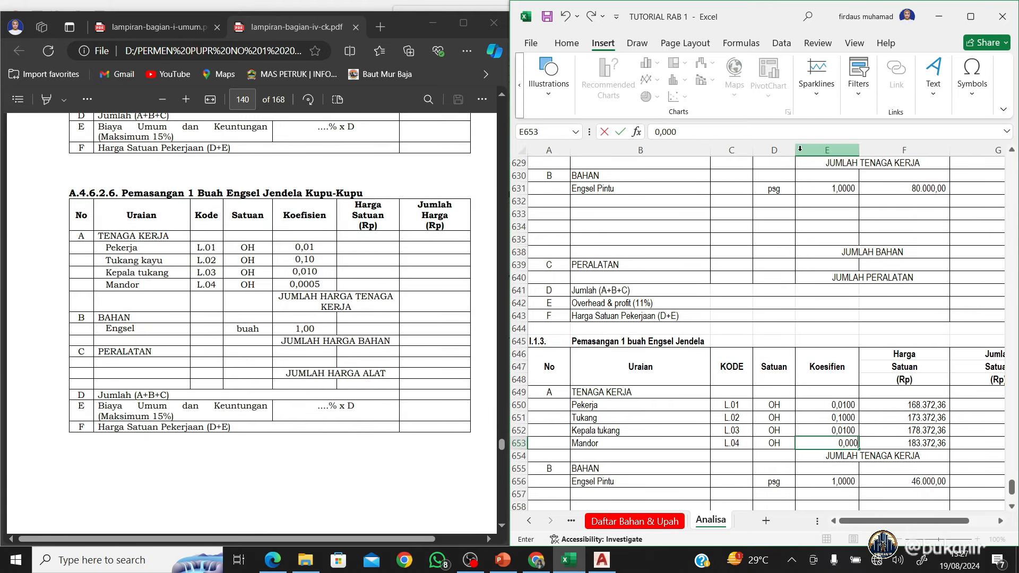
# Set the Mandor coefficient of analysis I.1.3. in E653 to 0,0005 and shorten the material name in B656 to "Engsel"
pyautogui.press('Return')
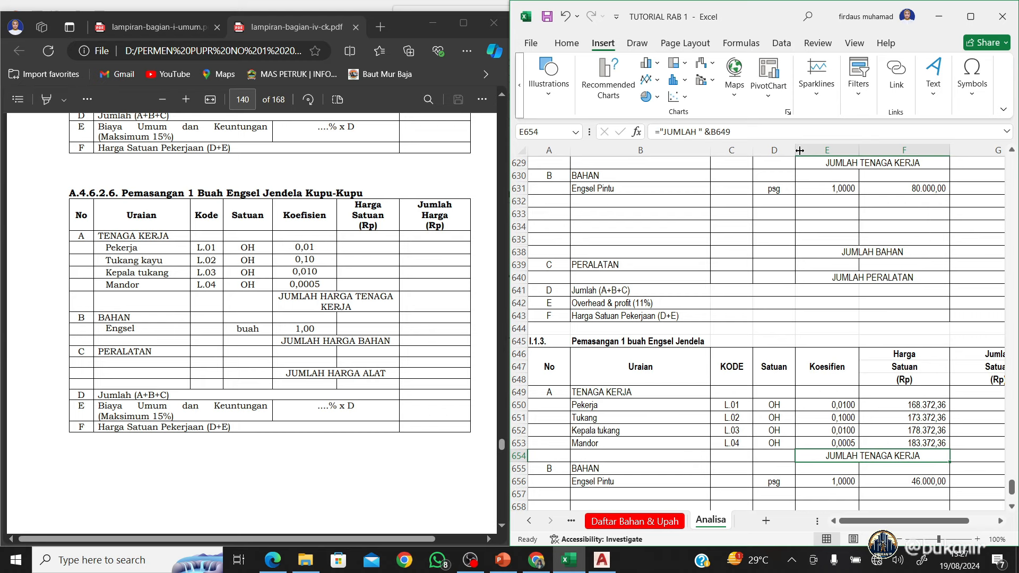
pyautogui.press('Down')
pyautogui.press('Down')
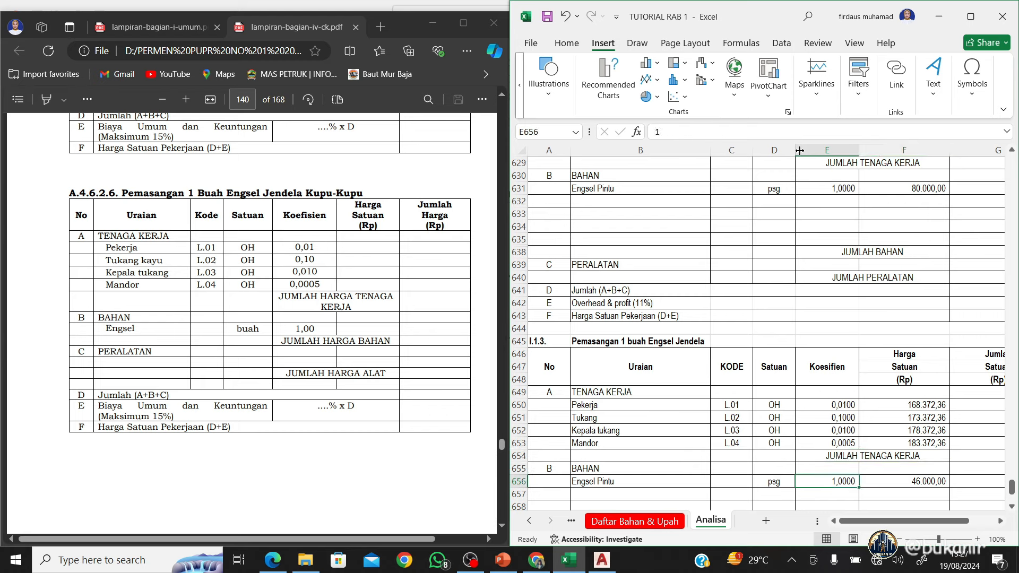
pyautogui.press('Left')
pyautogui.press('Left')
pyautogui.press('Left')
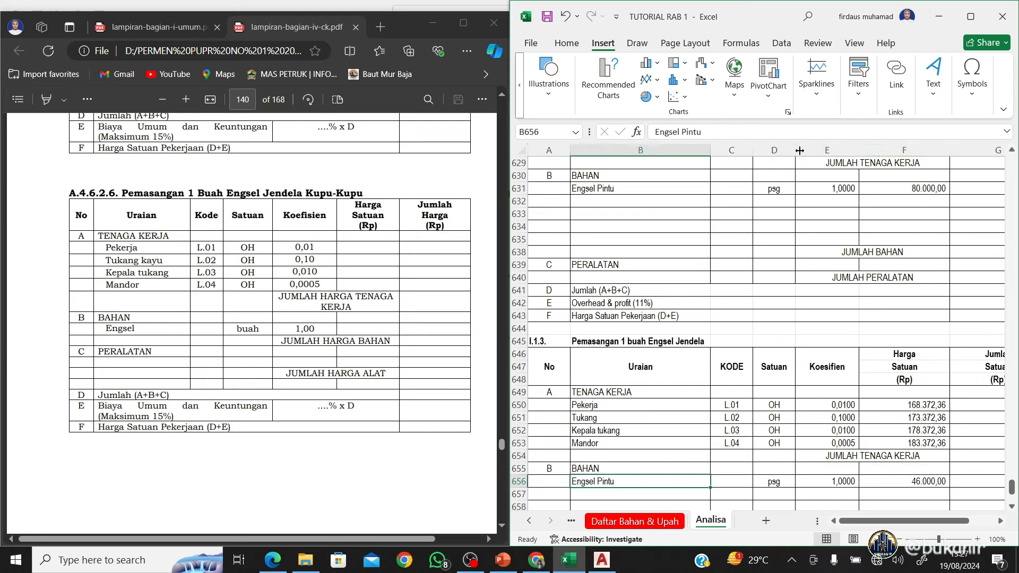
pyautogui.click(734, 133)
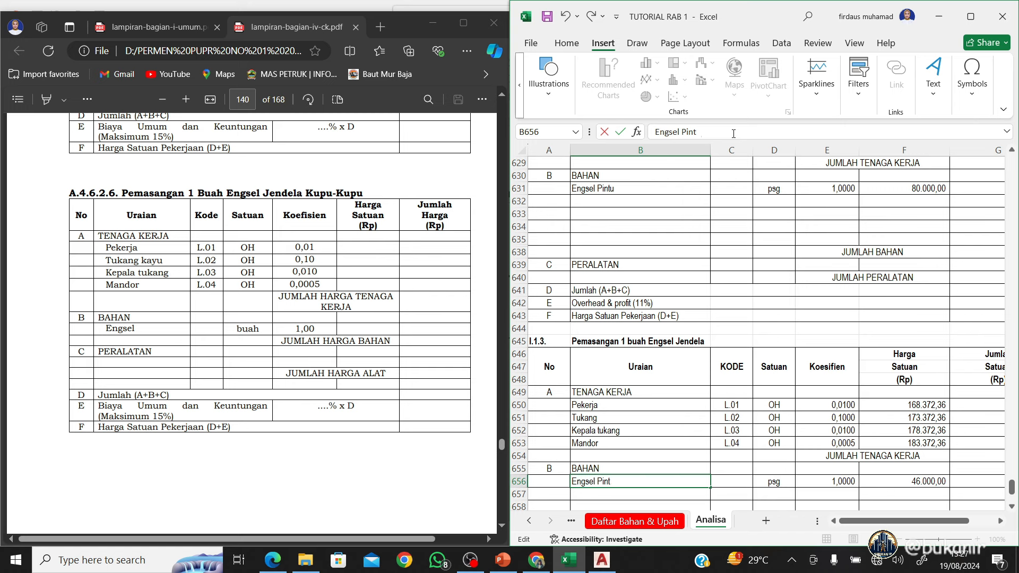
pyautogui.press('BackSpace')
pyautogui.press('BackSpace')
pyautogui.press('BackSpace')
pyautogui.press('Return')
pyautogui.press('Up')
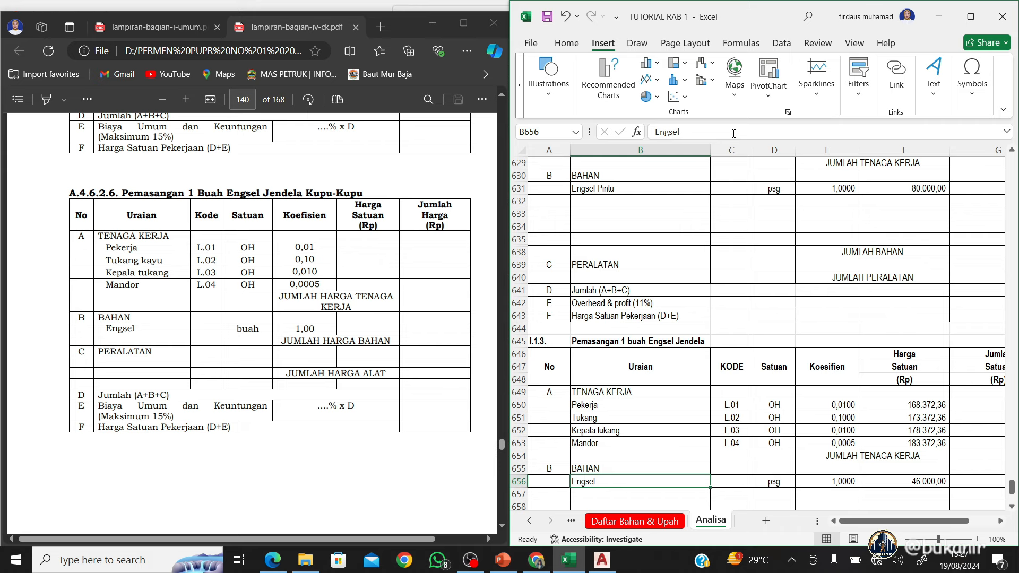
# Set the unit of the Engsel material in D656 to "buah"
pyautogui.press('Right')
pyautogui.press('Right')
pyautogui.write('bu')
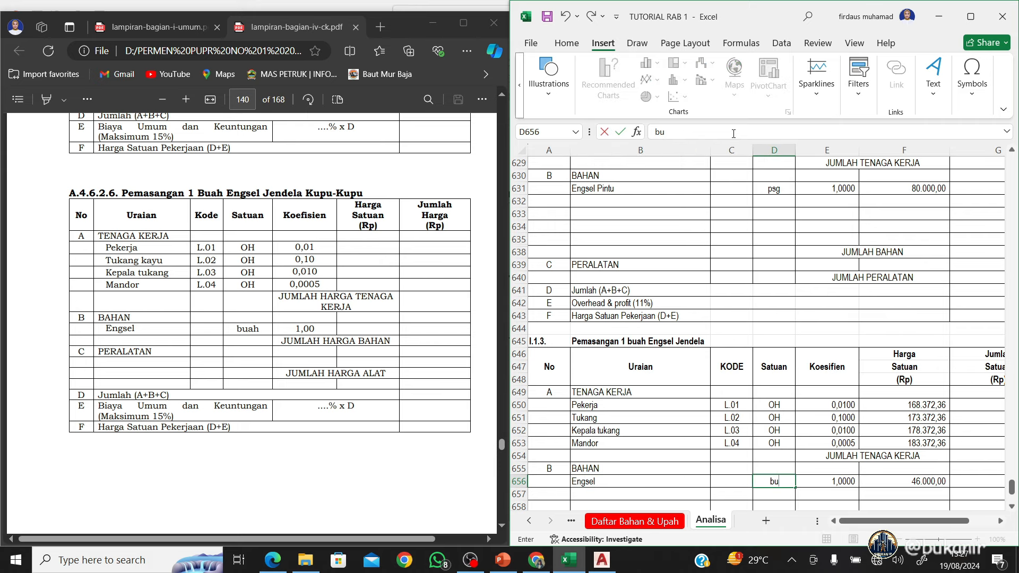
pyautogui.write('ah')
pyautogui.press('Return')
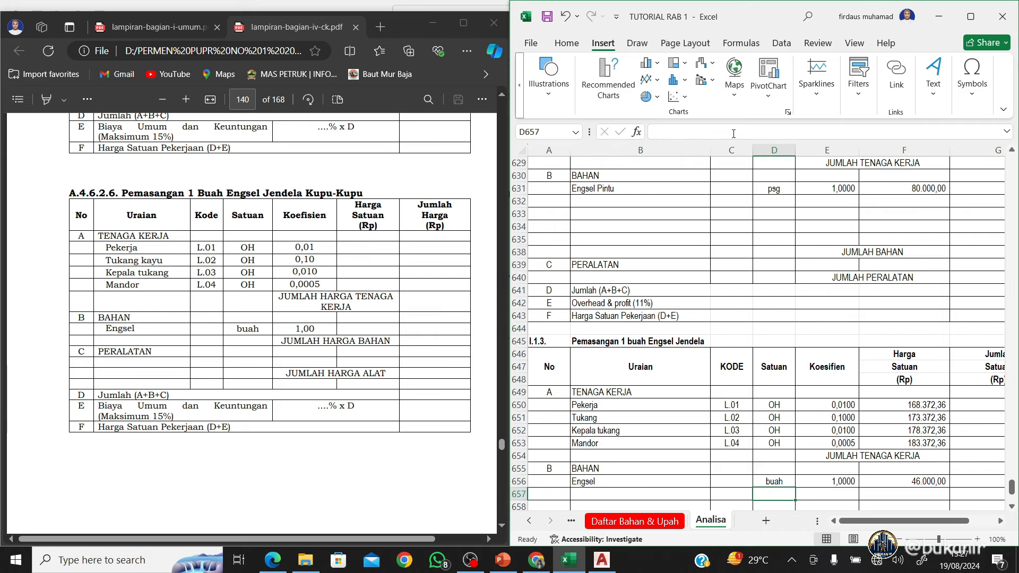
# Link the Engsel unit price in F656 to the Engsel/ hinge price, F161 of Daftar Bahan & Upah
pyautogui.press('Up')
pyautogui.press('Right')
pyautogui.press('Right')
pyautogui.write('=')
pyautogui.click(636, 521)
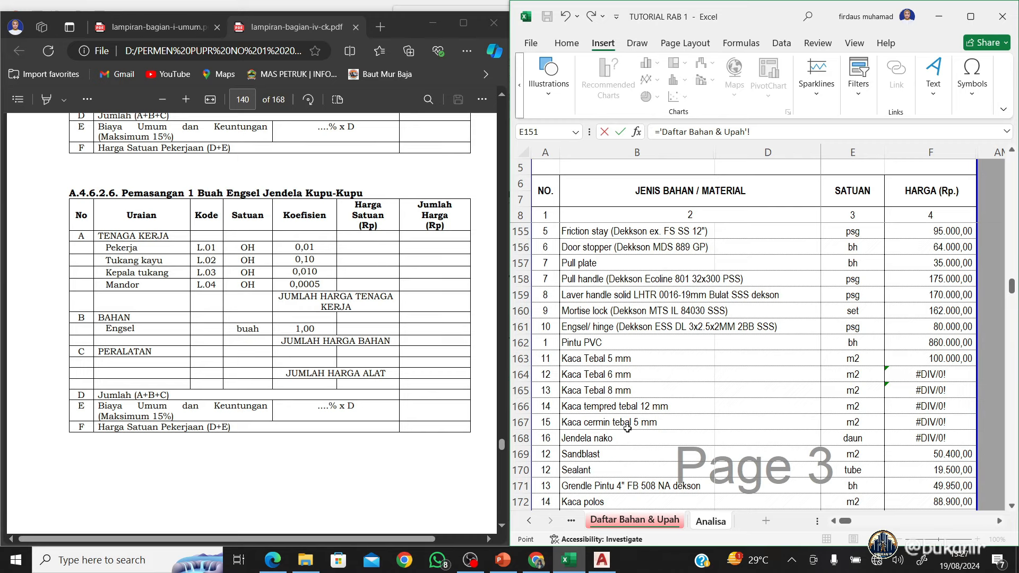
pyautogui.click(604, 327)
pyautogui.scroll(-1, 699, 439)
pyautogui.press('Right')
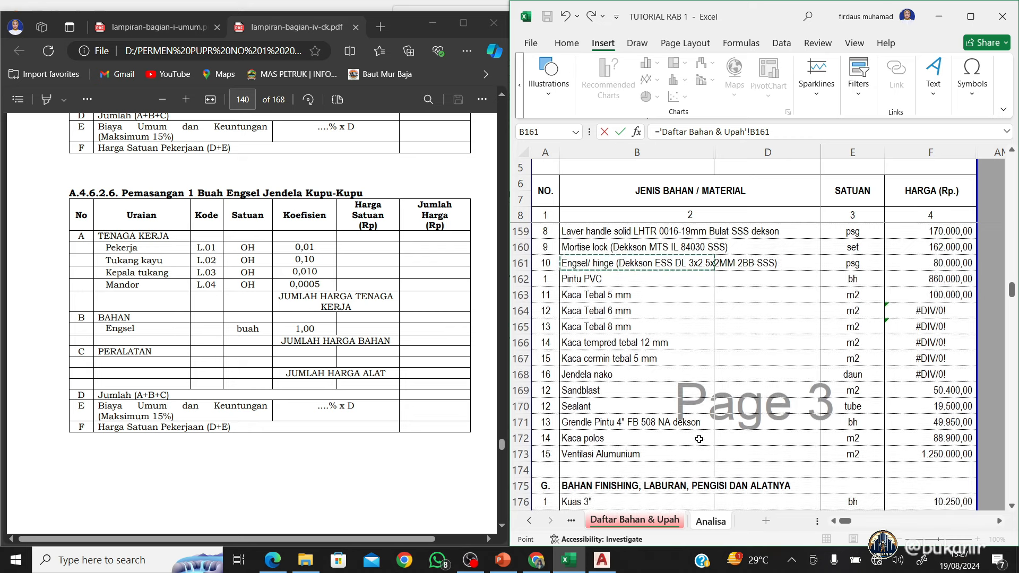
pyautogui.scroll(1, 699, 439)
pyautogui.press('Right')
pyautogui.press('Right')
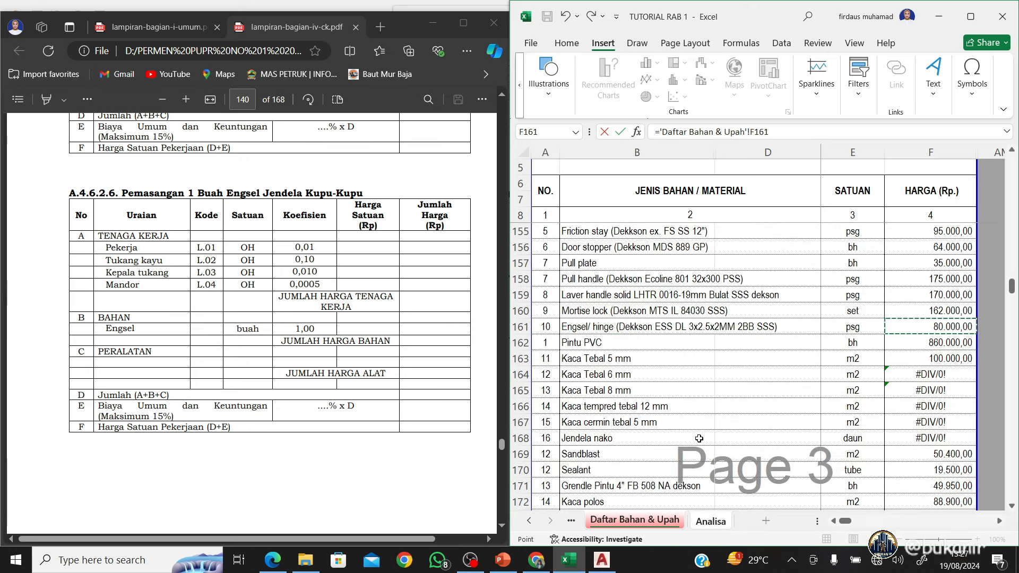
pyautogui.press('Return')
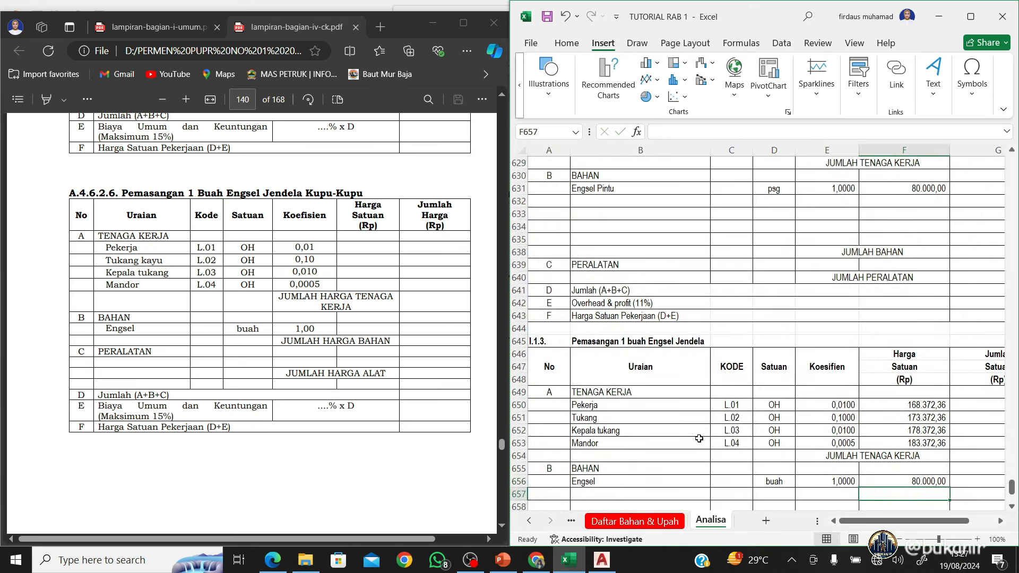
# Hide the unused material rows 657 to 659 in analysis I.1.3
pyautogui.press('Left')
pyautogui.press('Left')
pyautogui.press('Left')
pyautogui.press('Left')
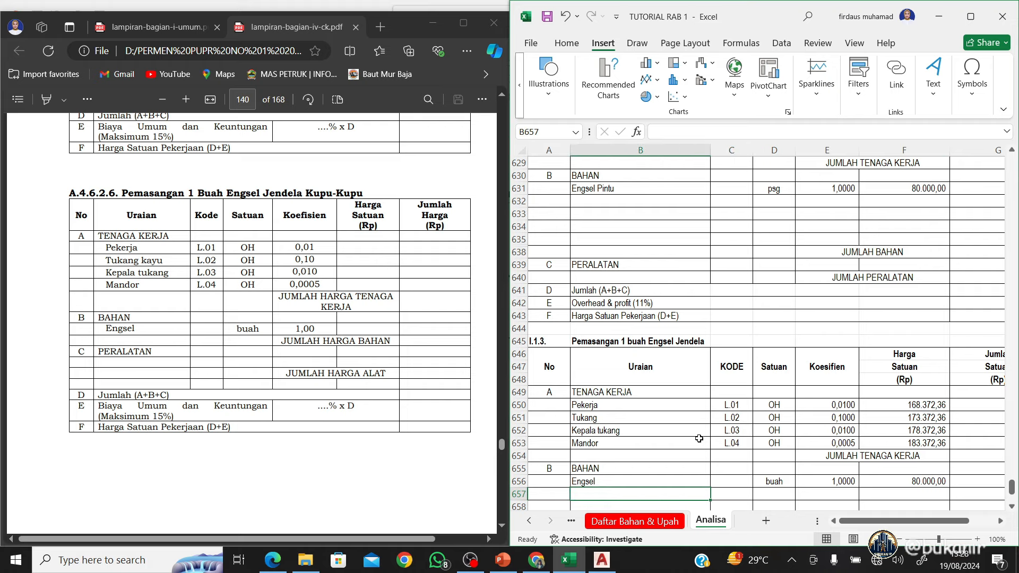
pyautogui.scroll(-3, 699, 438)
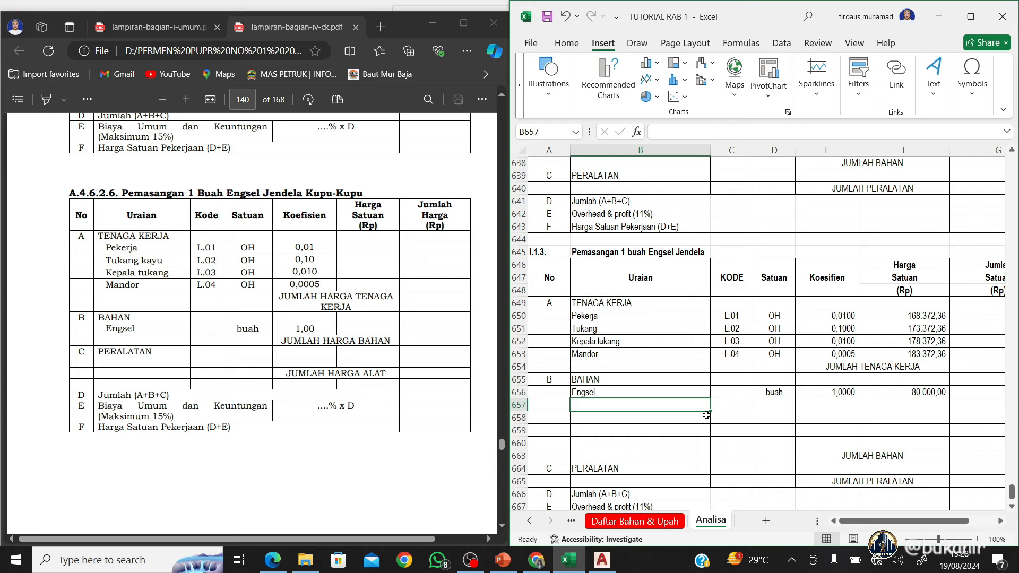
pyautogui.scroll(-1, 693, 436)
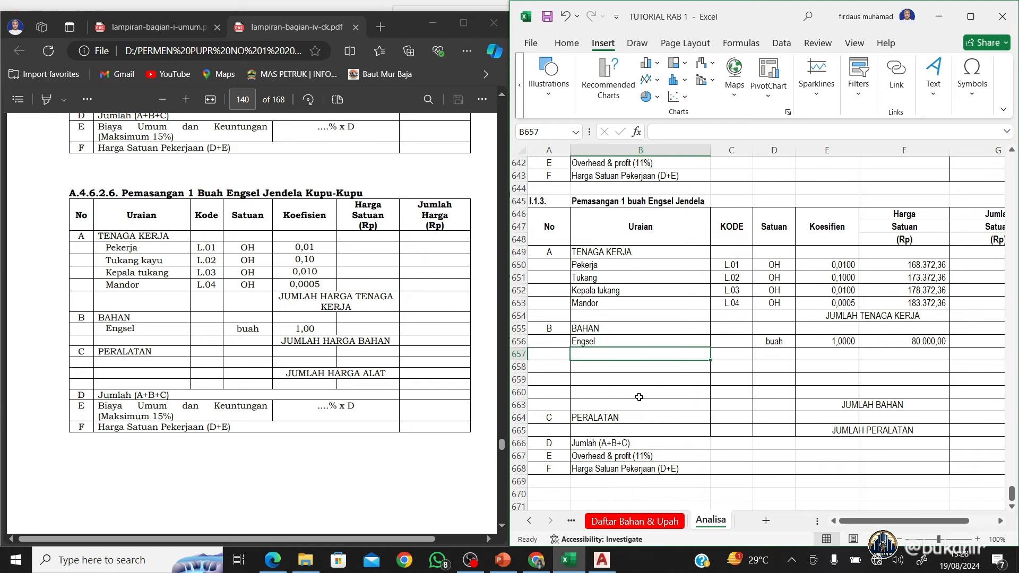
pyautogui.moveTo(520, 354); pyautogui.dragTo(522, 380)
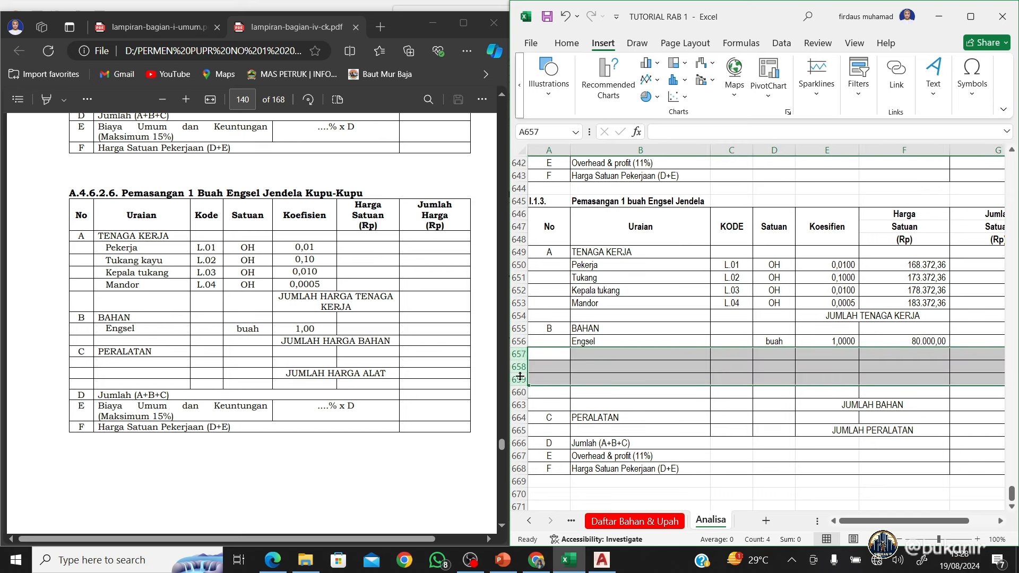
pyautogui.rightClick(521, 377)
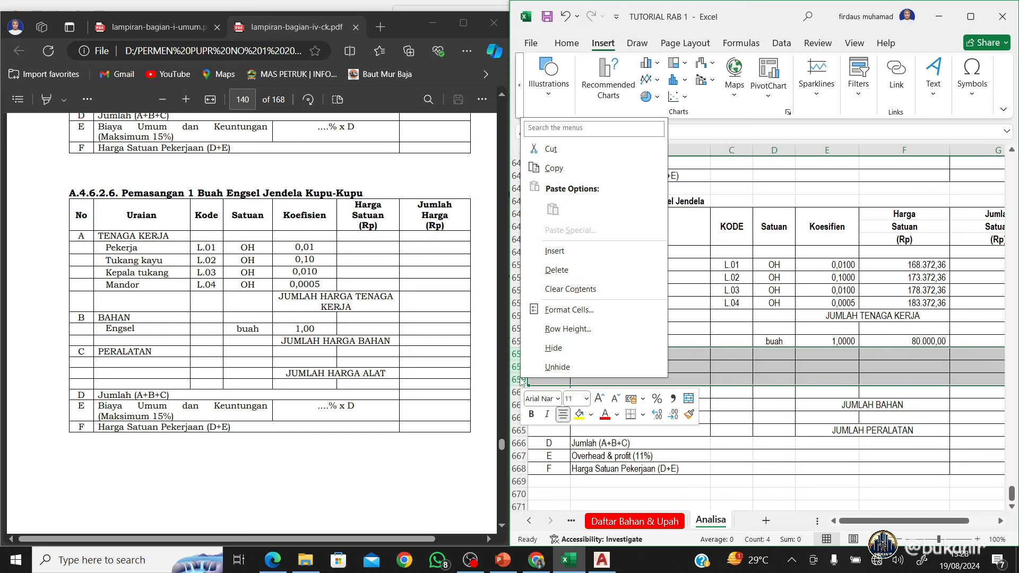
pyautogui.click(553, 348)
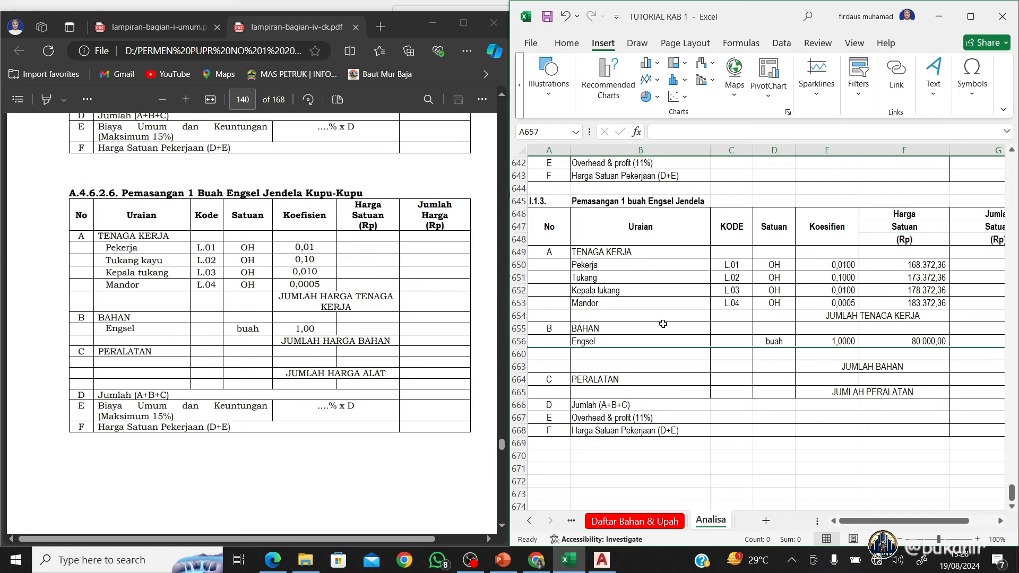
pyautogui.click(693, 359)
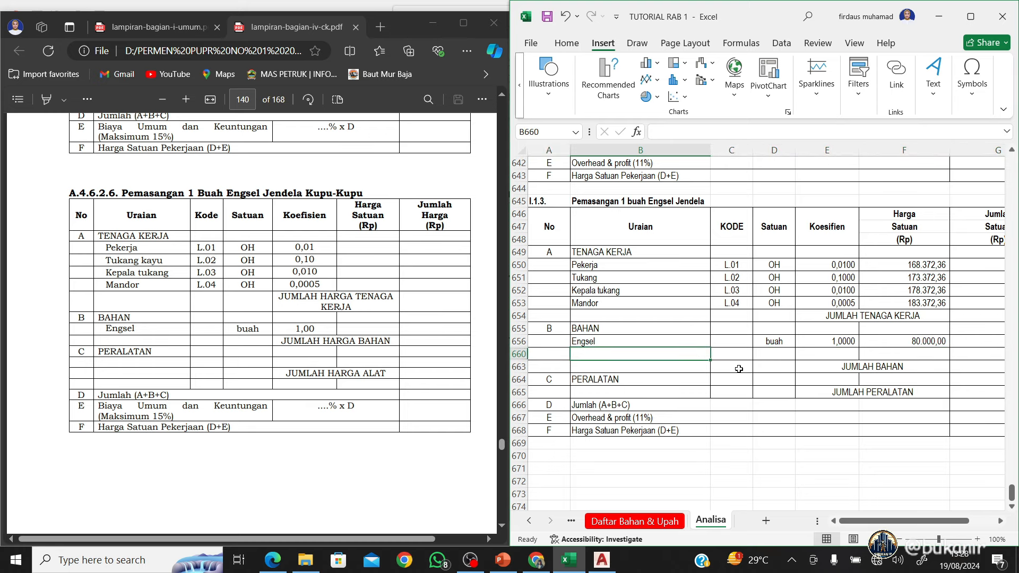
# Look through the reference PDF analyses following A.4.6.2.6, from Engsel Angin to Kait Angin, for the next hardware item
pyautogui.click(317, 361)
pyautogui.scroll(-6, 317, 361)
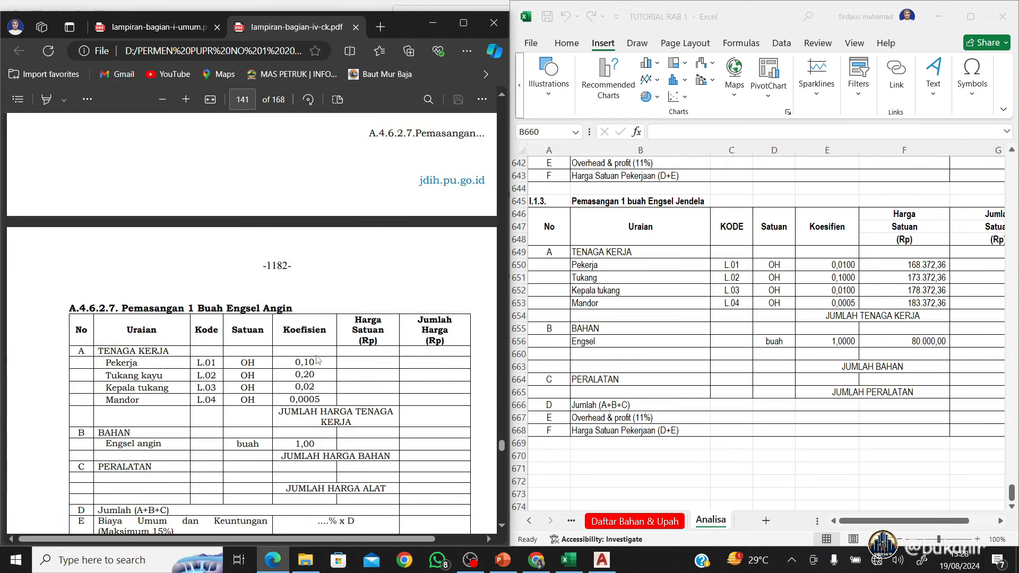
pyautogui.scroll(-6, 317, 361)
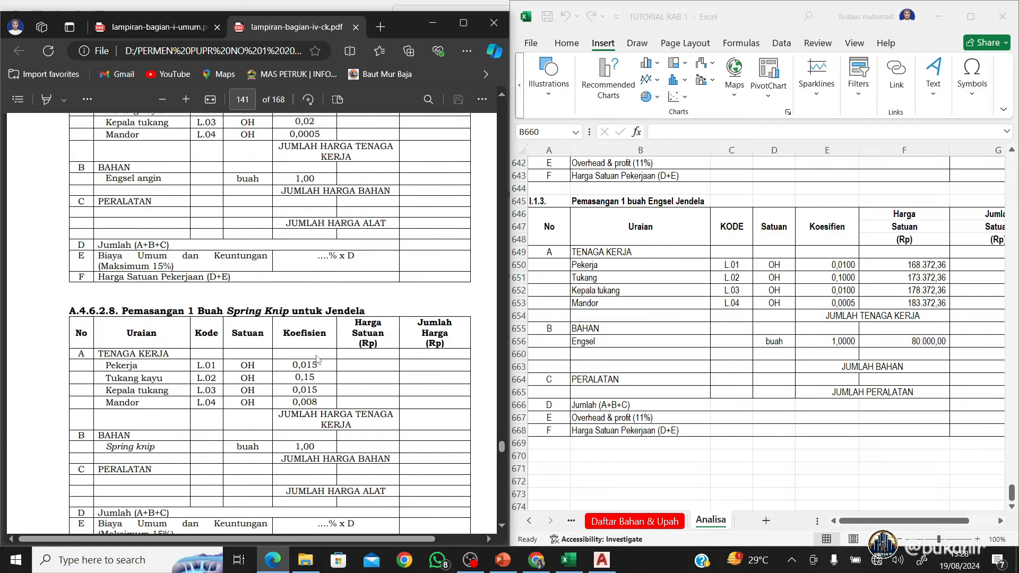
pyautogui.scroll(-5, 317, 360)
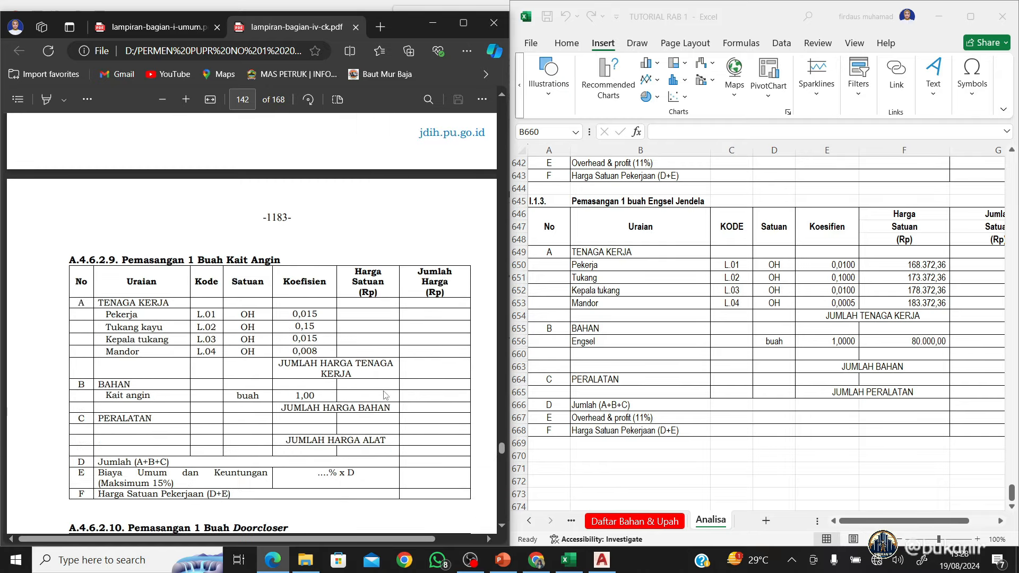
# Switch to the AutoCAD house drawing, examine the Aksesoris row of the P1 door and window specifications, and minimize the drawing
pyautogui.click(602, 561)
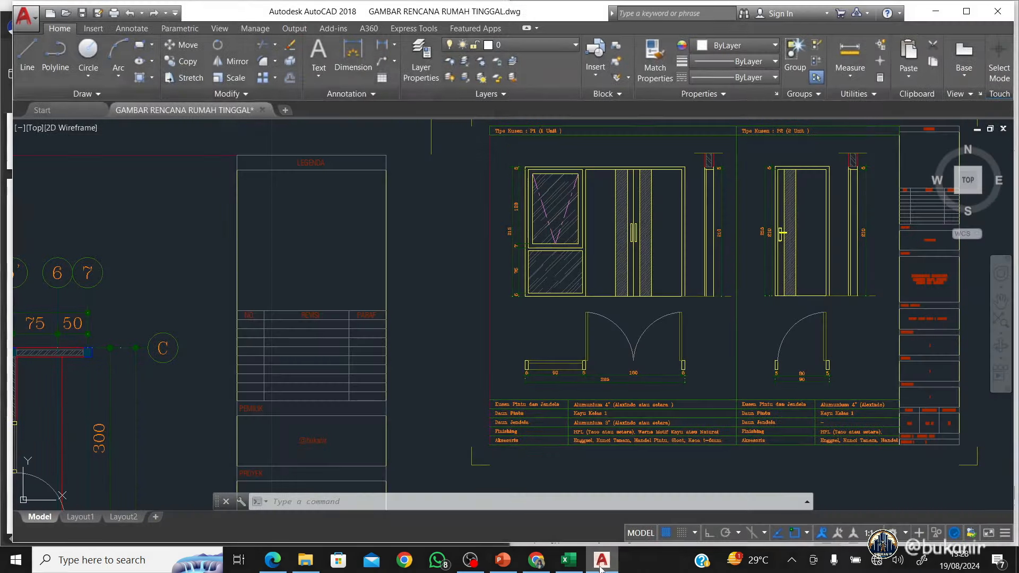
pyautogui.scroll(-4, 658, 425)
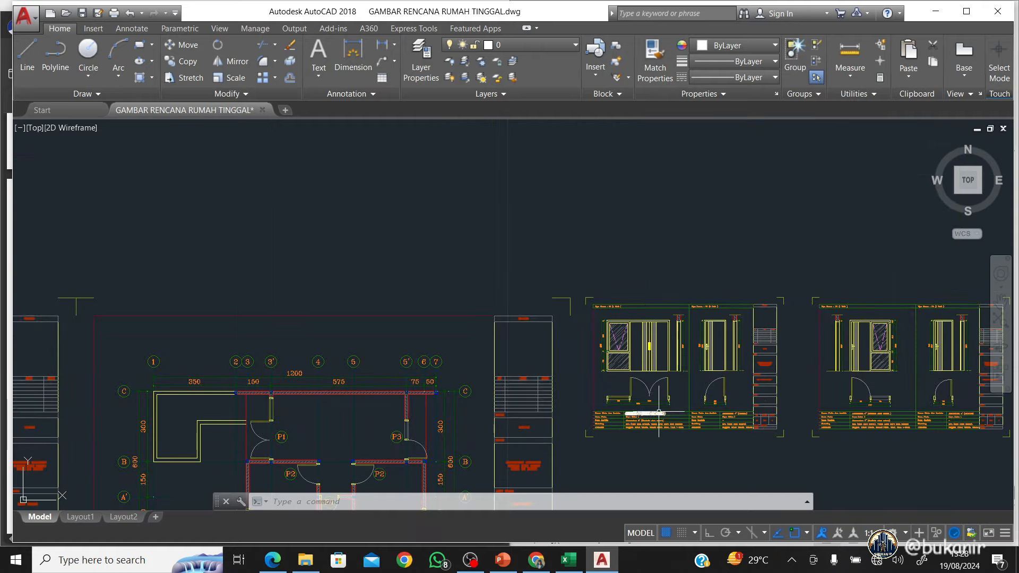
pyautogui.scroll(4, 664, 425)
pyautogui.scroll(4, 668, 436)
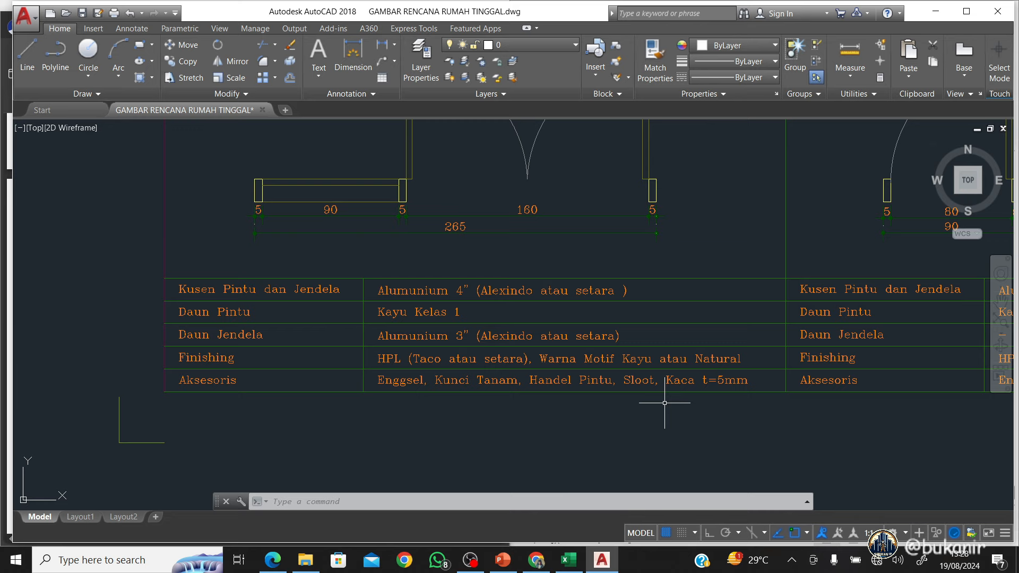
pyautogui.scroll(-2, 664, 403)
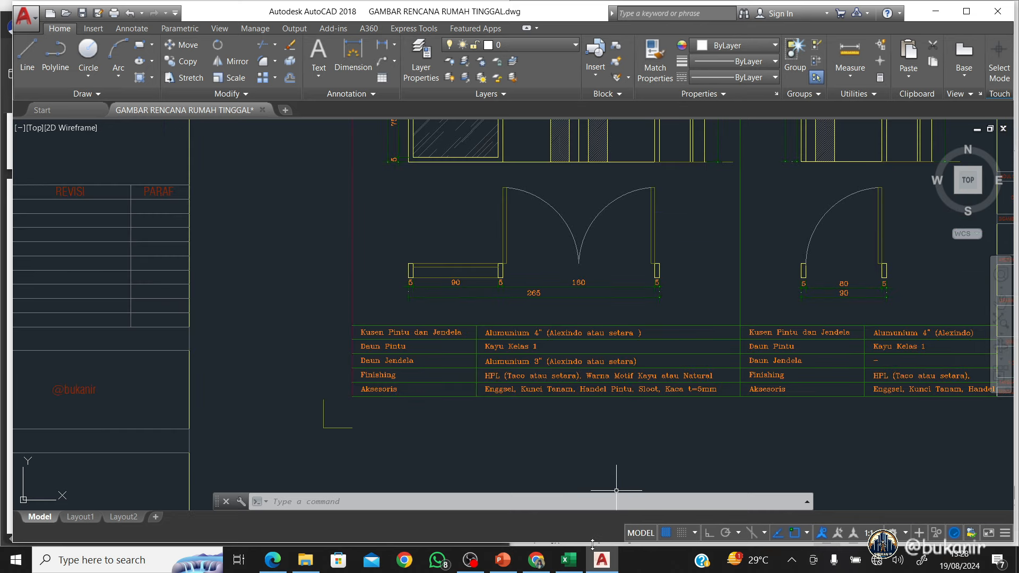
pyautogui.click(936, 12)
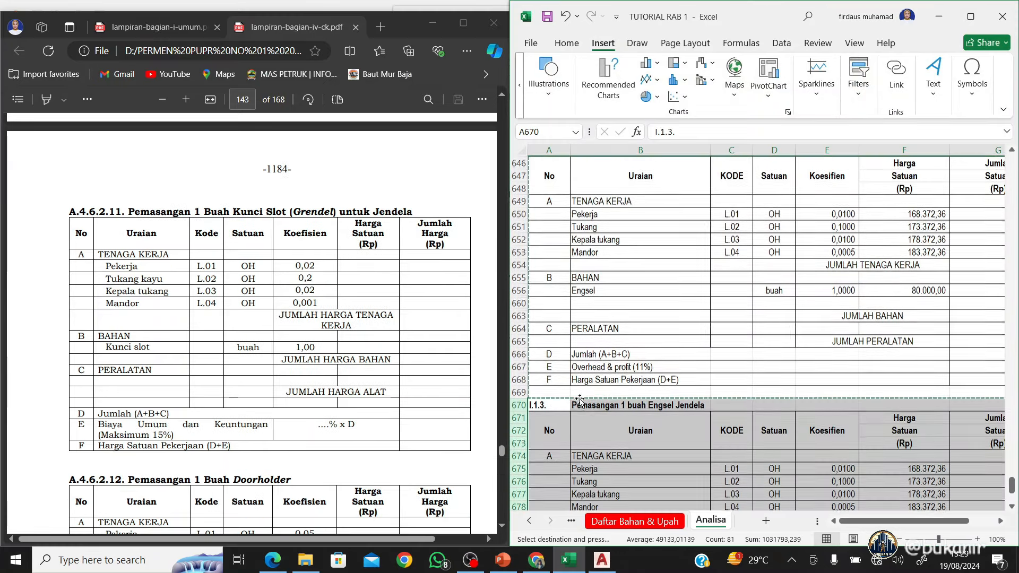
# Renumber the copied analysis at row 670 as I.1.4. and retitle it "Pemasangan 1 buah Kunci Sloot"
pyautogui.click(555, 406)
pyautogui.click(673, 132)
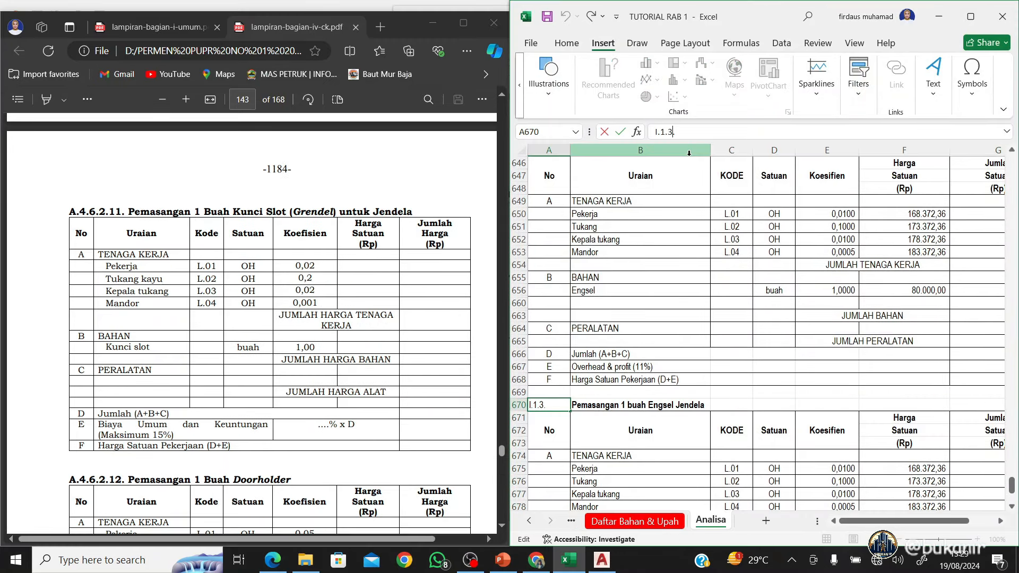
pyautogui.write('4')
pyautogui.press('Tab')
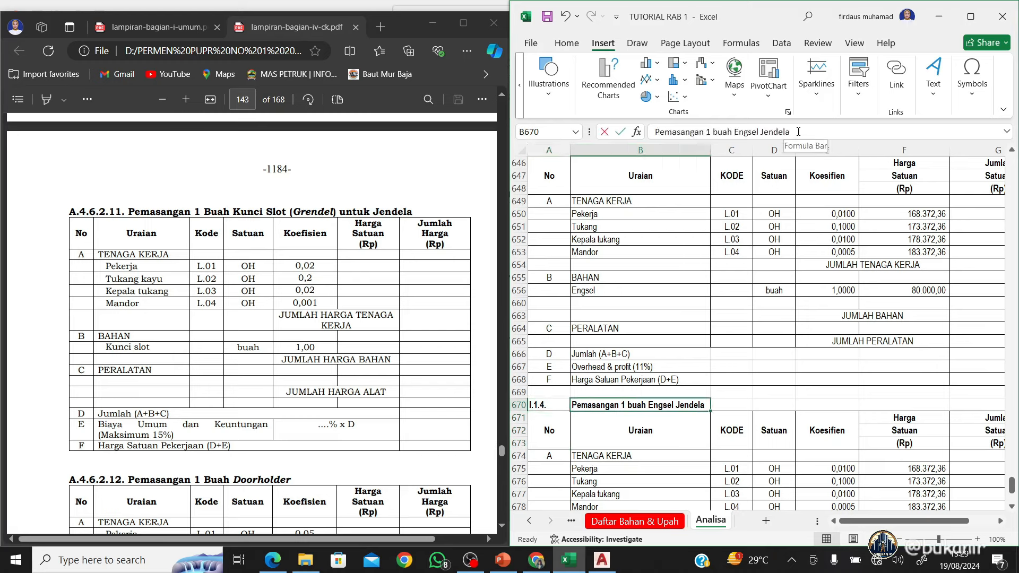
pyautogui.moveTo(799, 132); pyautogui.dragTo(735, 133)
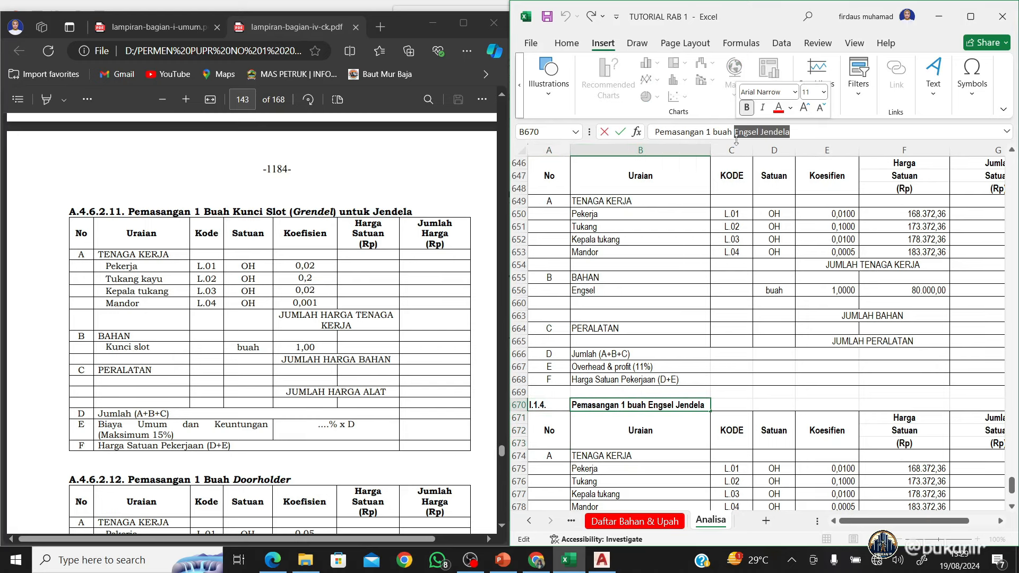
pyautogui.write('Kunci')
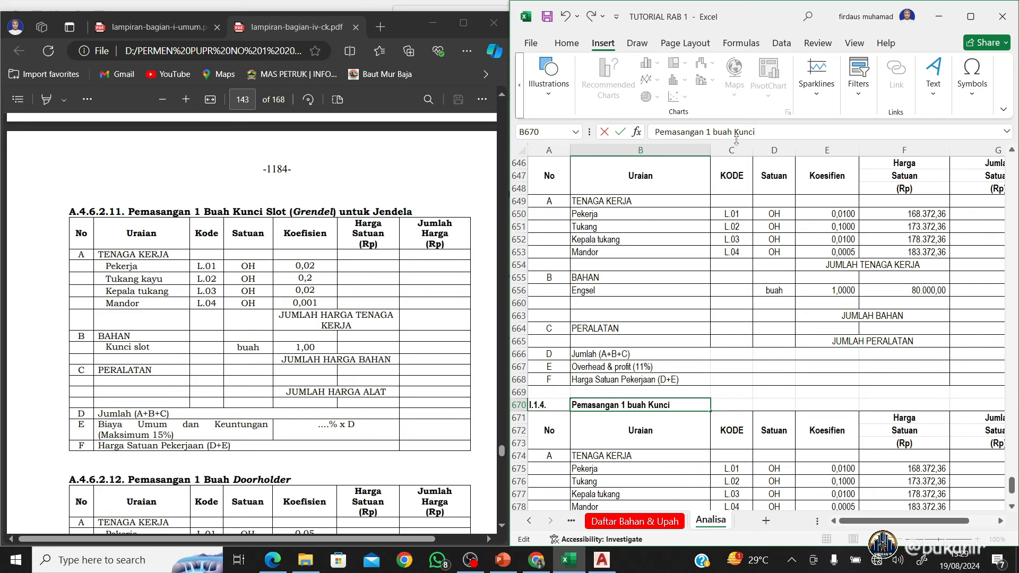
pyautogui.write(' Sloo')
pyautogui.press('Return')
# Set the I.1.4 labour coefficients to 0,02 for Pekerja, 0,2 for Tukang, 0,02 for Kepala tukang and 0,001 for Mandor
pyautogui.press('Down')
pyautogui.press('Down')
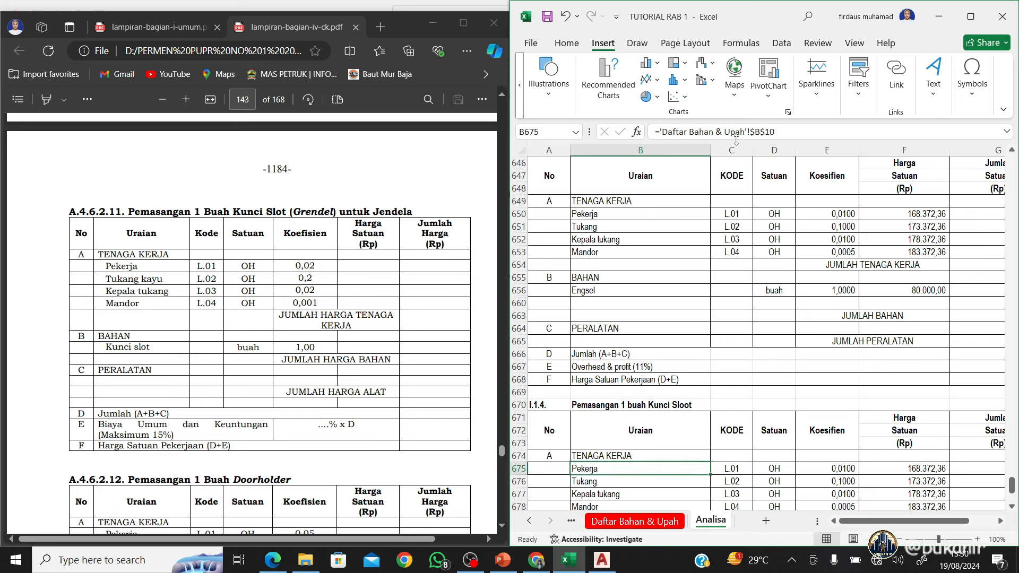
pyautogui.press('Right')
pyautogui.press('Right')
pyautogui.press('Right')
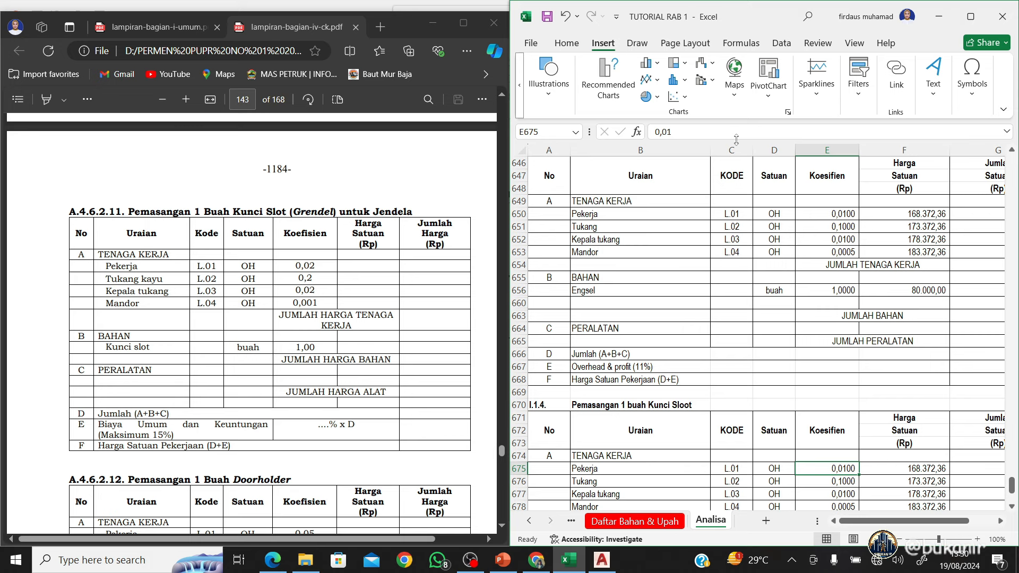
pyautogui.write('0,02')
pyautogui.press('Return')
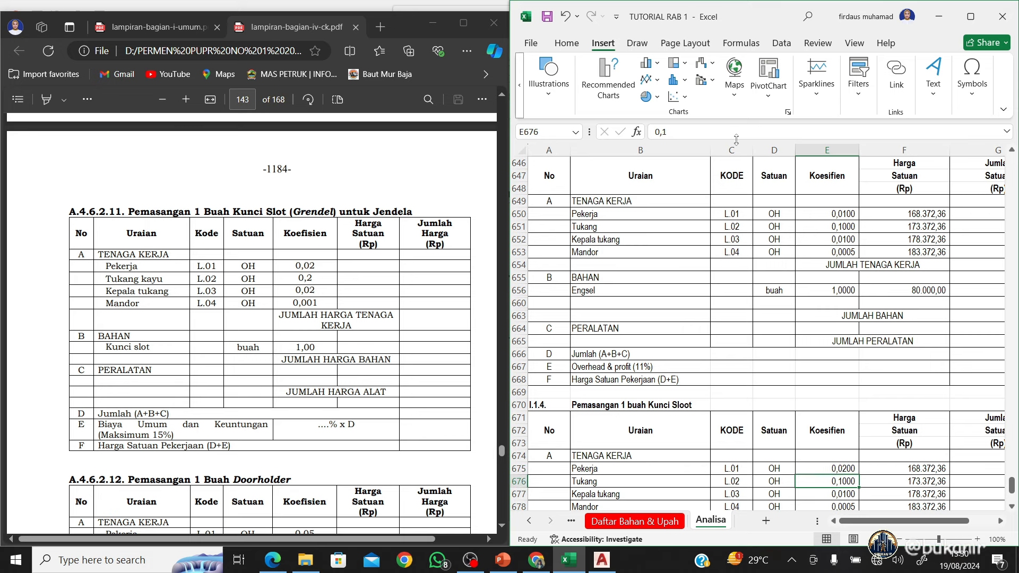
pyautogui.write('0,2')
pyautogui.press('Return')
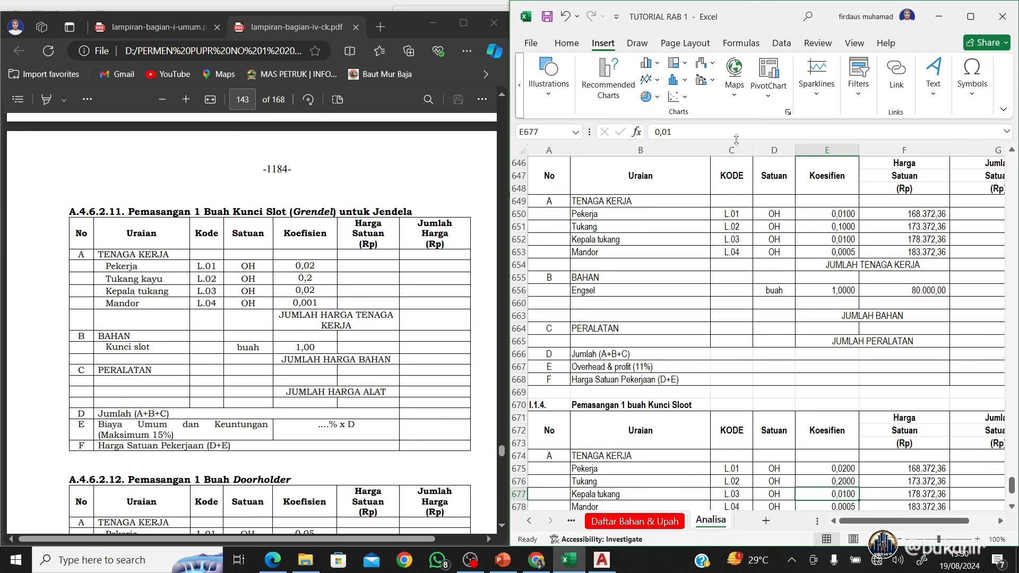
pyautogui.write('0,02')
pyautogui.press('Return')
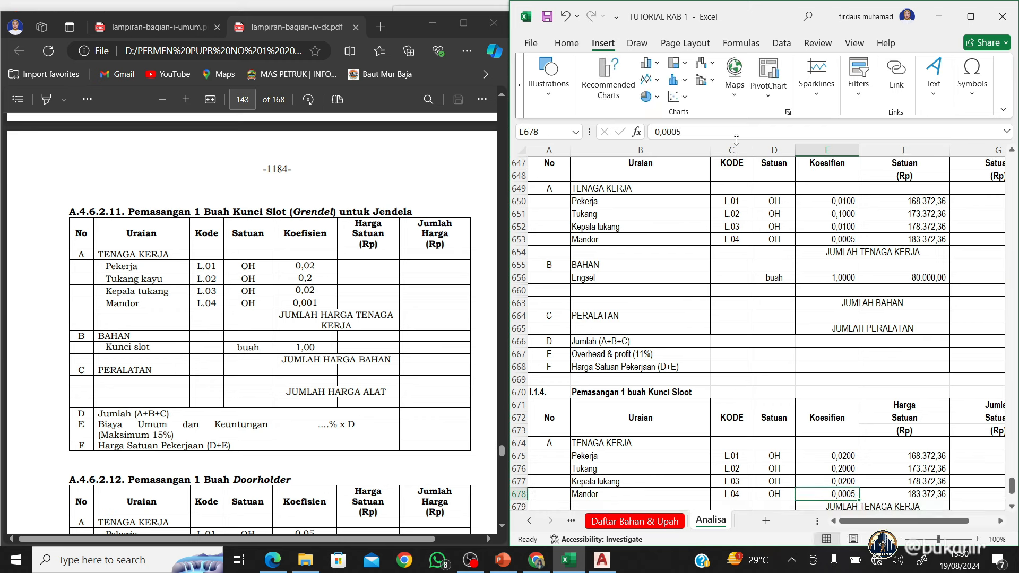
pyautogui.write('0,001')
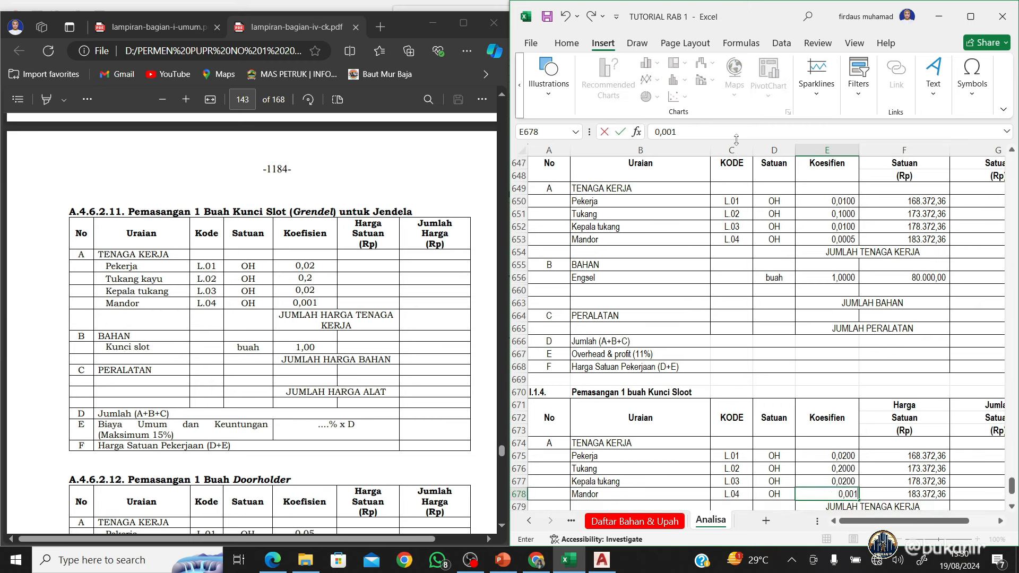
pyautogui.press('Return')
# Rename the material in B681 of analysis I.1.4 as Kunci Slot
pyautogui.scroll(-5, 801, 184)
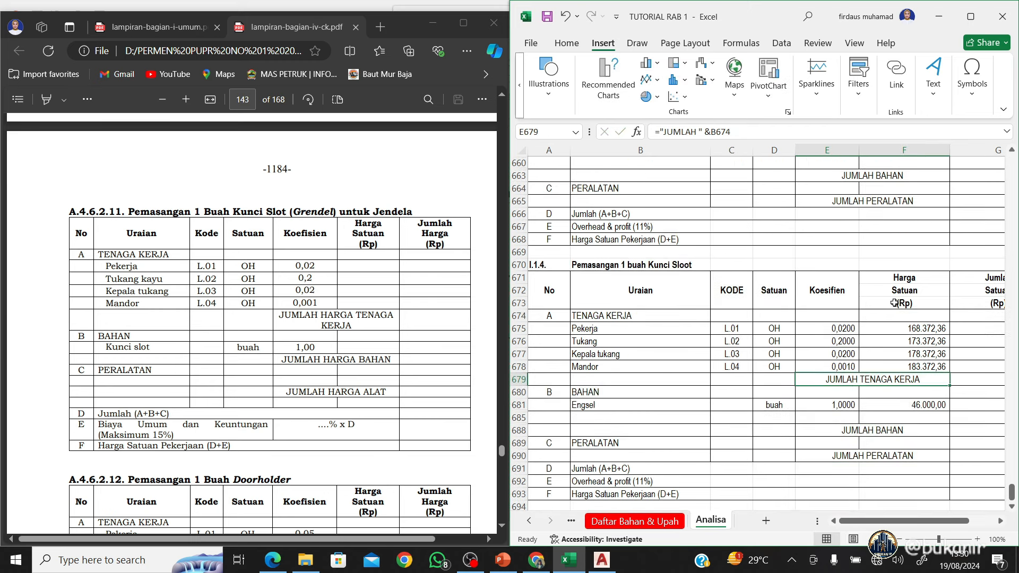
pyautogui.click(662, 380)
pyautogui.write('Ku')
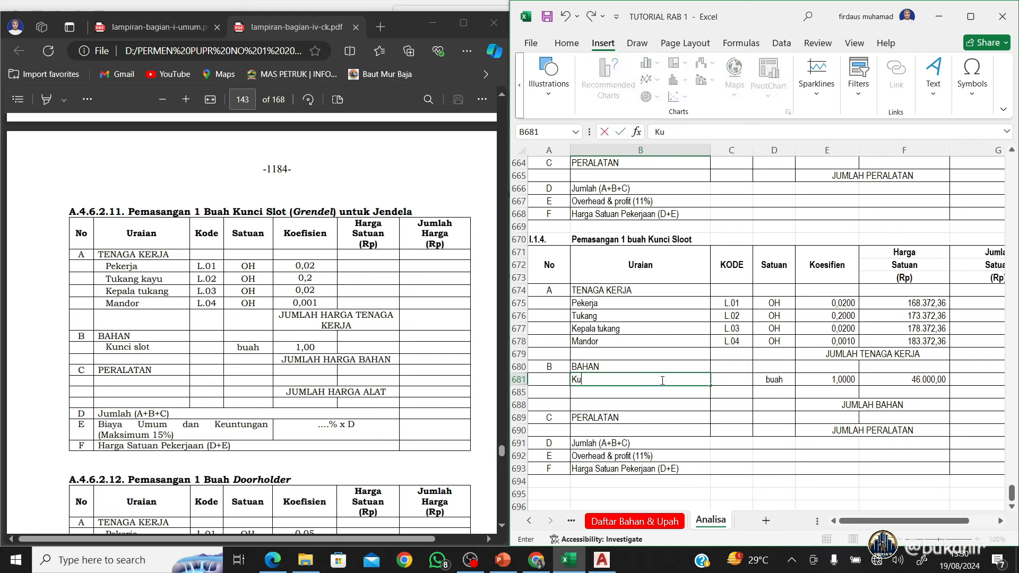
pyautogui.write('nci Slot')
# Link the Kunci Slot unit price in F681 to the Grendle Pintu 4" price, F171 of Daftar Bahan & Upah
pyautogui.press('Tab')
pyautogui.press('Tab')
pyautogui.press('Tab')
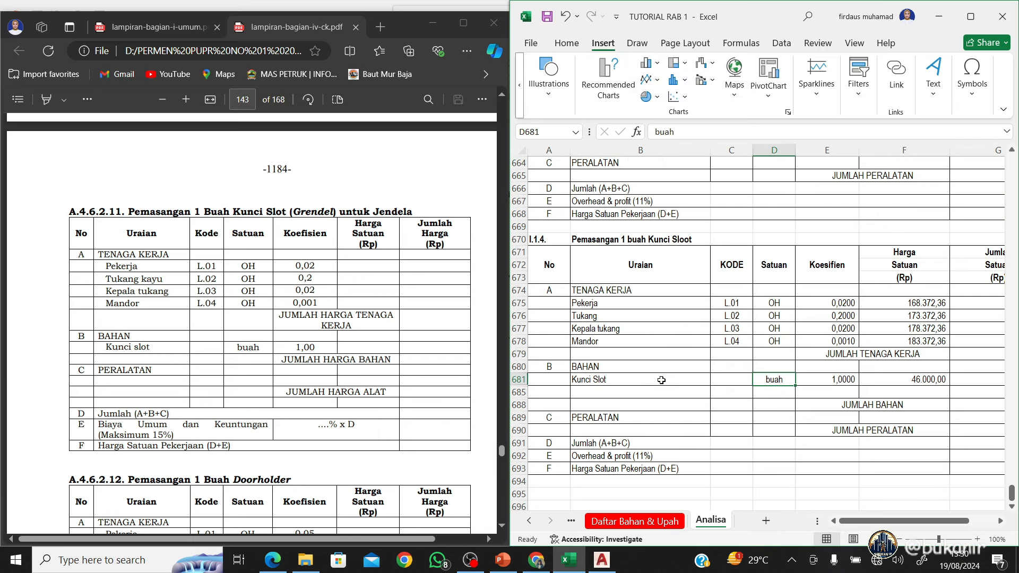
pyautogui.press('Tab')
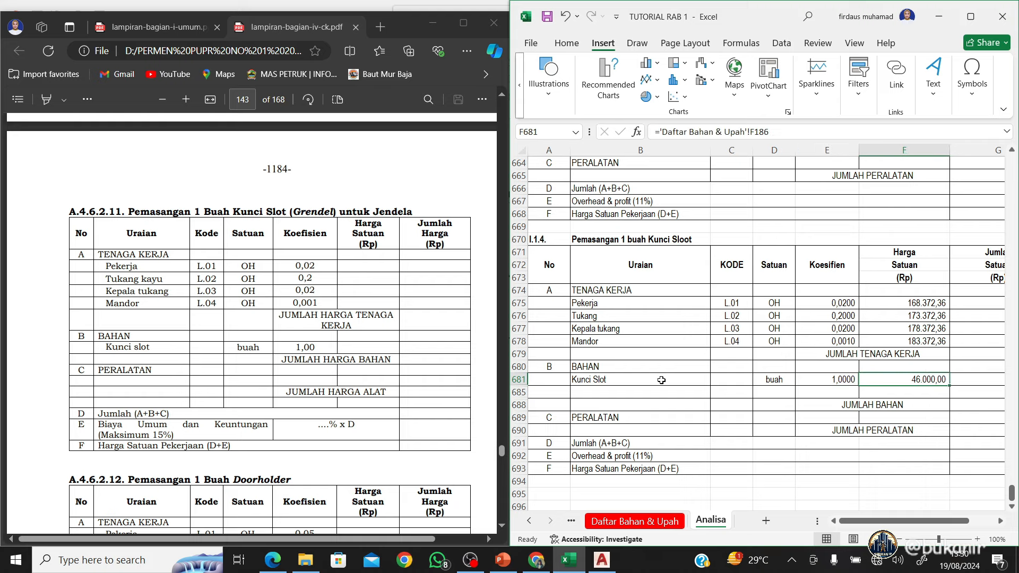
pyautogui.write('=')
pyautogui.click(670, 521)
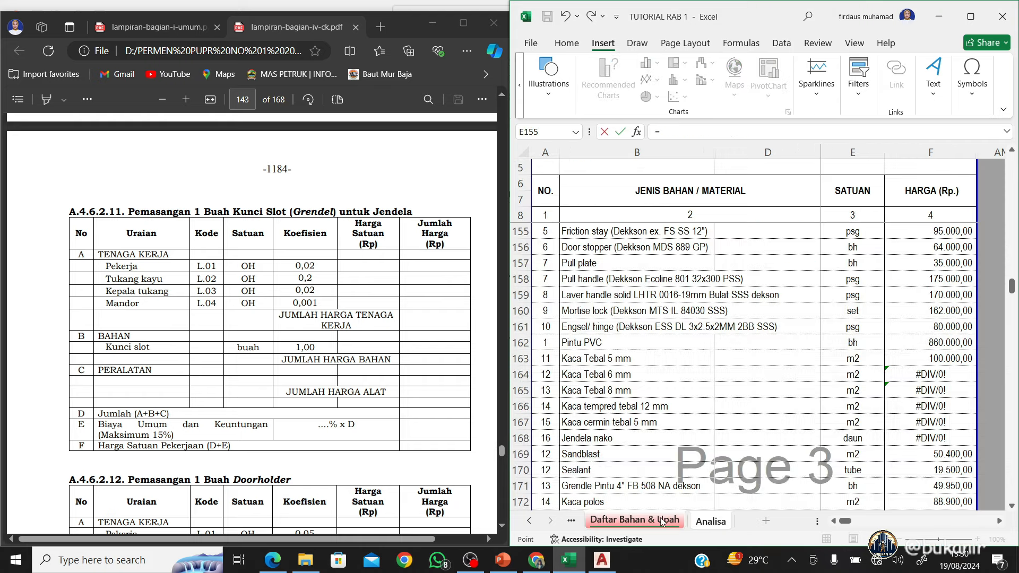
pyautogui.scroll(-2, 796, 372)
pyautogui.click(896, 422)
pyautogui.press('Return')
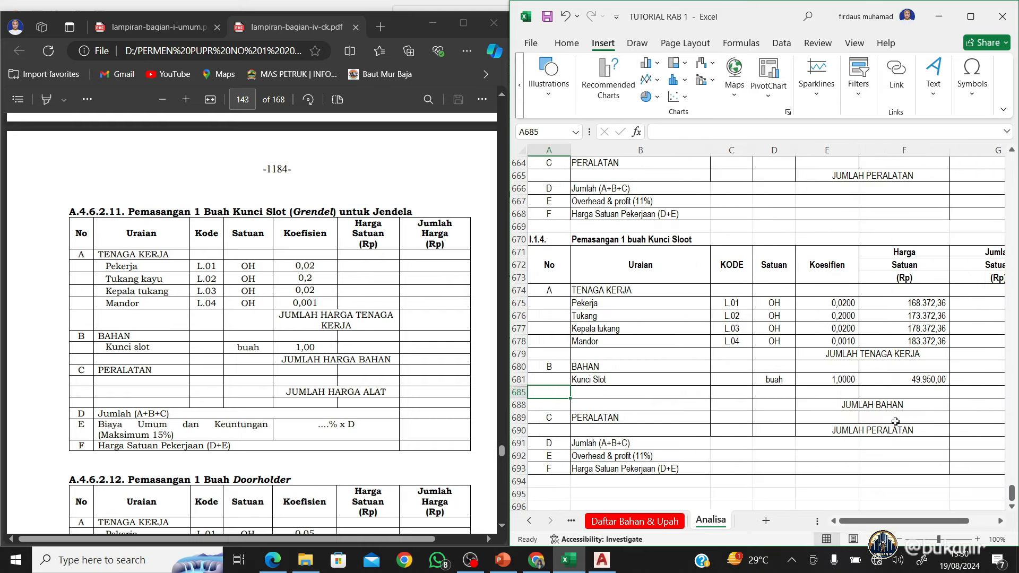
# Duplicate the I.1.4 analysis block, rows 670 to 694, directly below as I.1.5. "Pemasangan 1 buah Full Handel"
pyautogui.scroll(-5, 371, 318)
pyautogui.moveTo(519, 239); pyautogui.dragTo(590, 478)
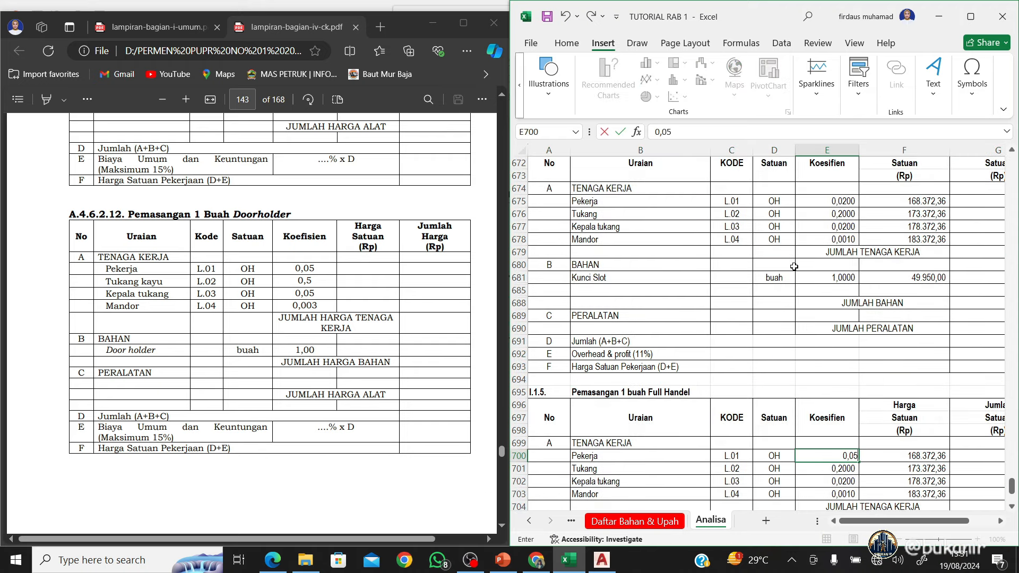
# Set the I.1.5 labour coefficients to 0,05 for Pekerja, 0,5 for Tukang, 0,05 for Kepala tukang and 0,003 for Mandor, following A.4.6.2.12
pyautogui.press('Return')
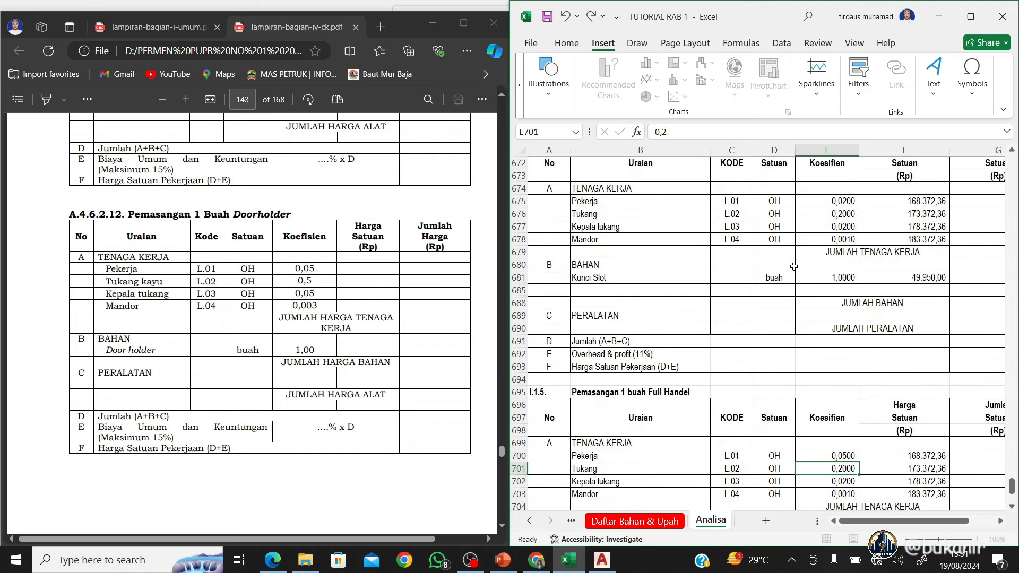
pyautogui.scroll(-2, 260, 351)
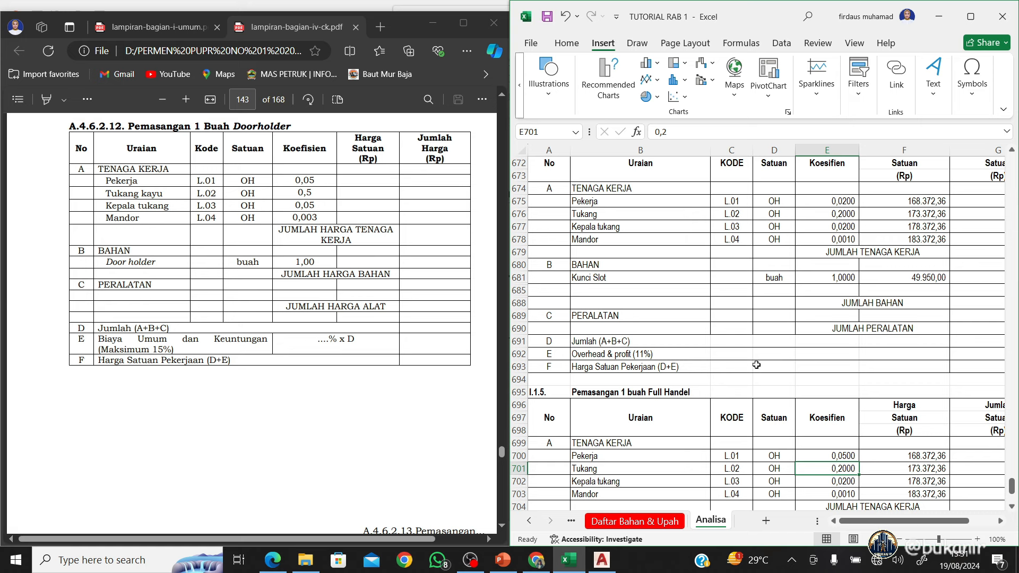
pyautogui.write('0,')
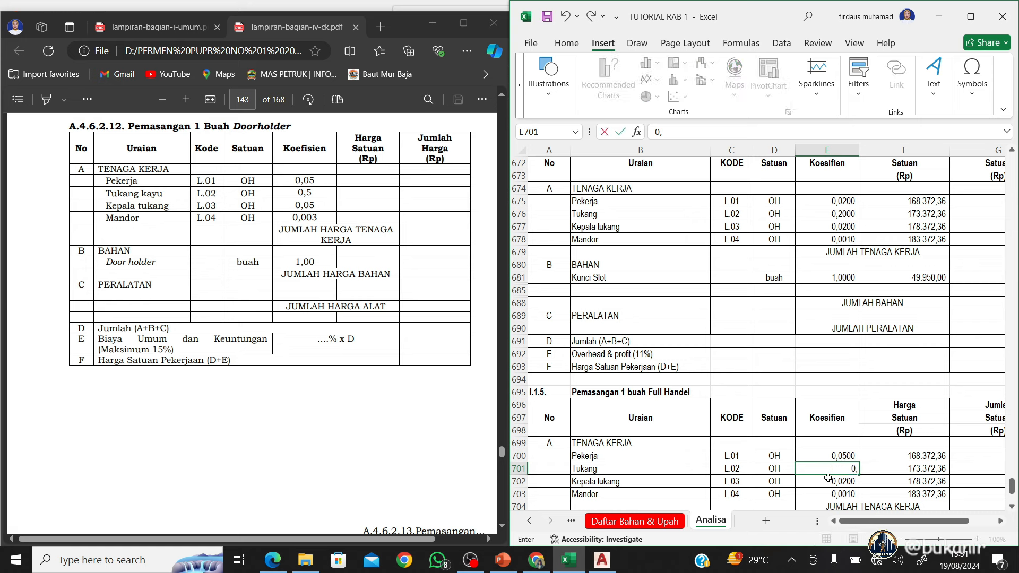
pyautogui.write('5')
pyautogui.press('Return')
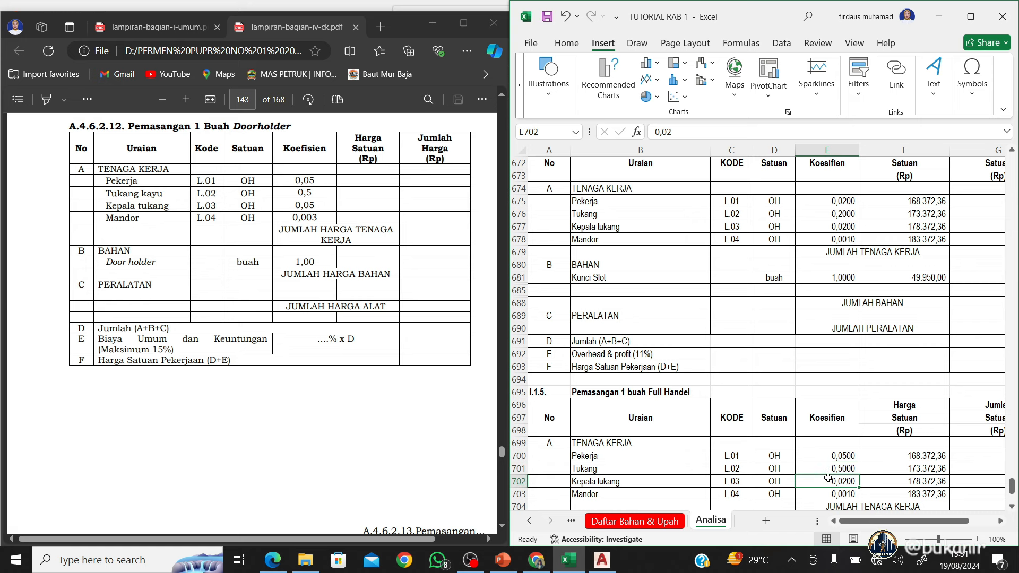
pyautogui.write('0,0')
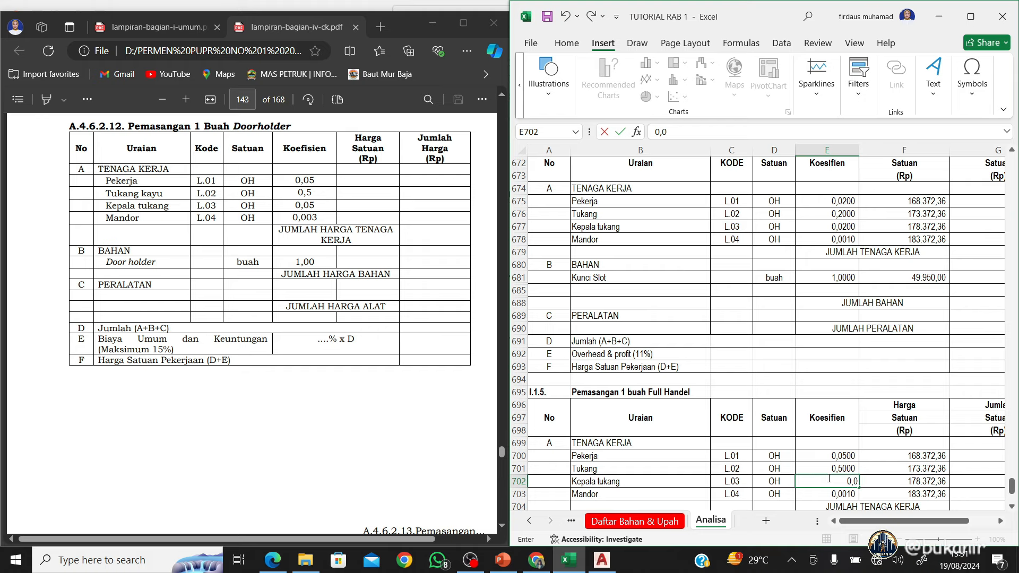
pyautogui.write('5')
pyautogui.press('Return')
pyautogui.write('0,0')
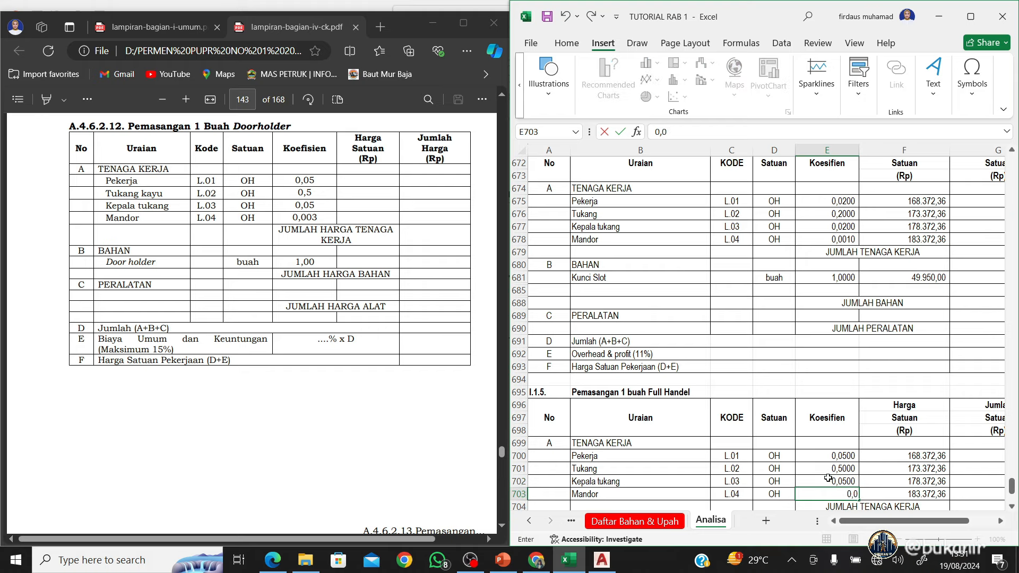
pyautogui.write('03')
pyautogui.press('Return')
# Rename the material in B706 of analysis I.1.5 as Full Handel
pyautogui.scroll(-3, 829, 478)
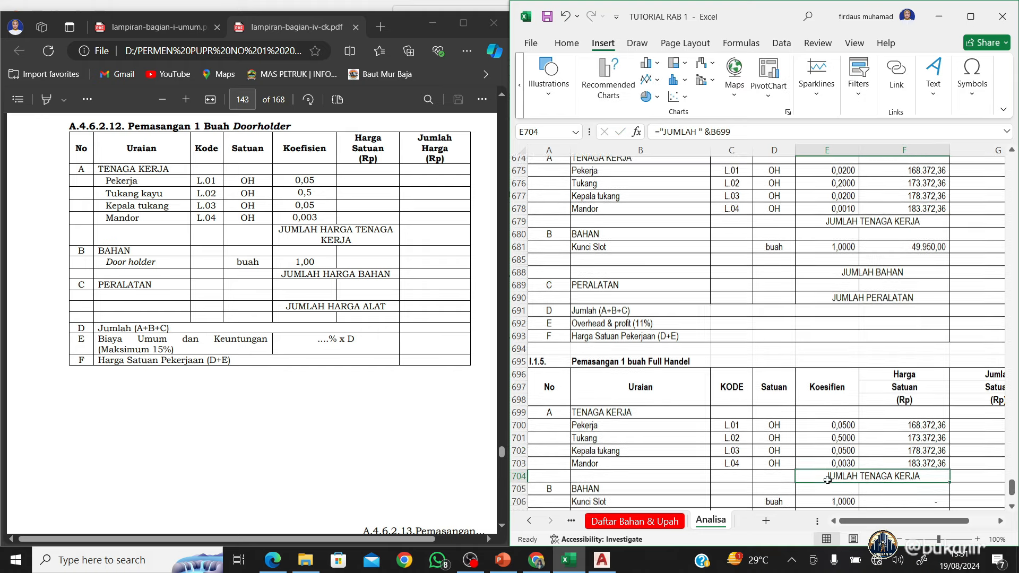
pyautogui.click(656, 406)
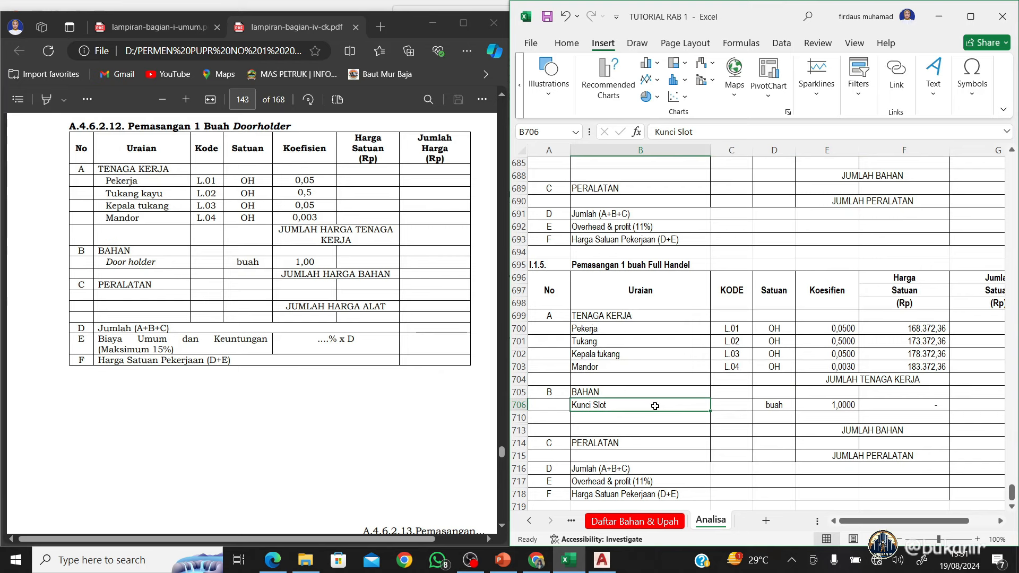
pyautogui.write('Full Ha')
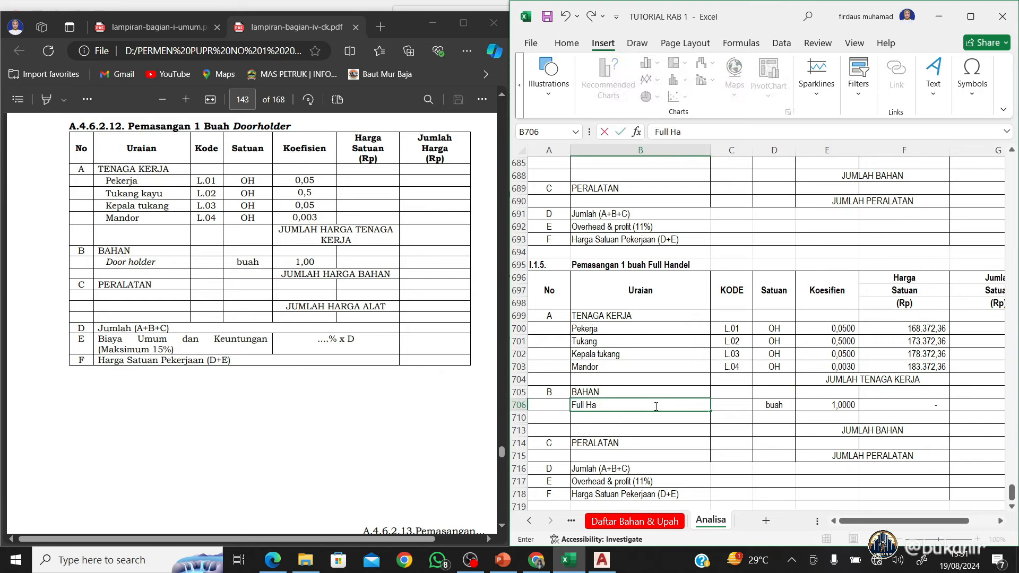
pyautogui.write('ndel')
pyautogui.press('Return')
# Link the Full Handel unit price in F706 to the Pull handle price, F158 of Daftar Bahan & Upah
pyautogui.press('Up')
pyautogui.press('Up')
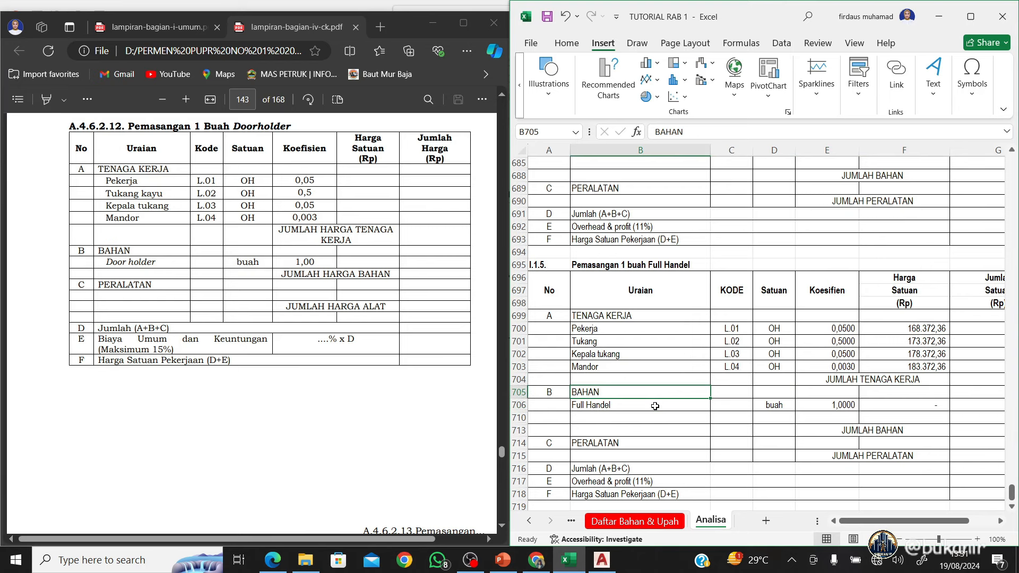
pyautogui.press('Right')
pyautogui.press('Right')
pyautogui.press('Right')
pyautogui.press('Right')
pyautogui.press('Down')
pyautogui.press('F2')
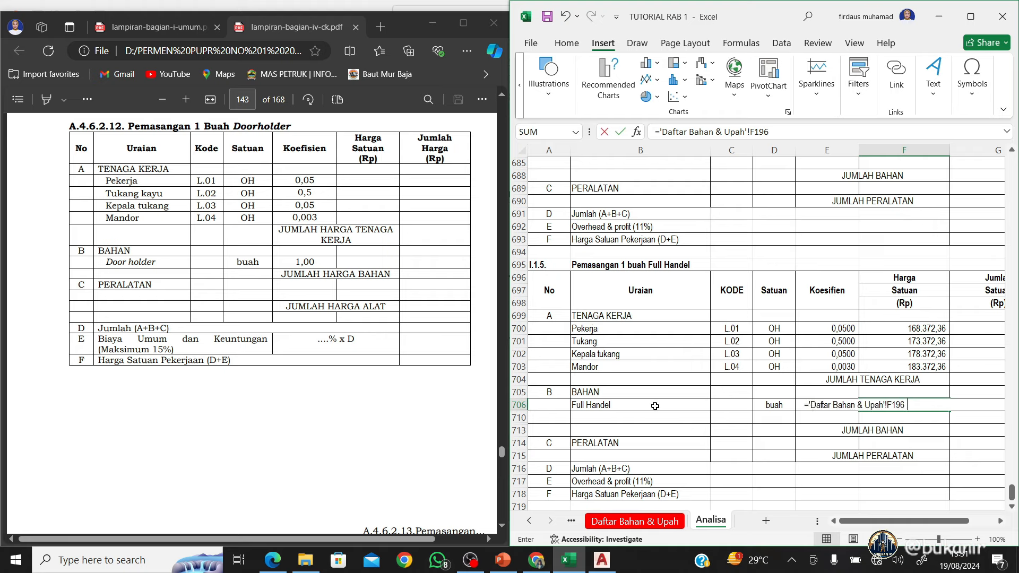
pyautogui.press('BackSpace')
pyautogui.press('BackSpace')
pyautogui.press('BackSpace')
pyautogui.press('BackSpace')
pyautogui.click(658, 520)
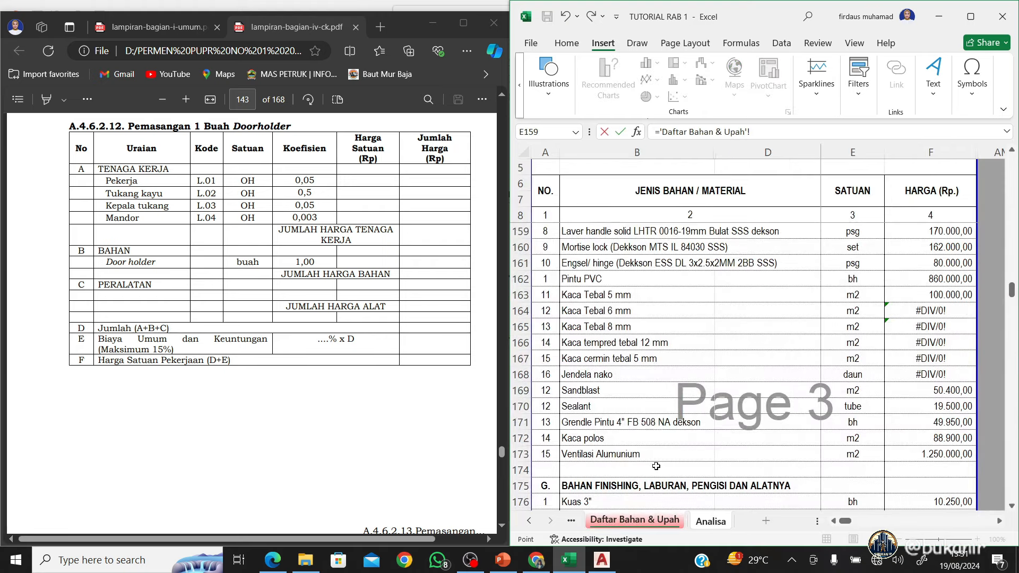
pyautogui.scroll(2, 635, 291)
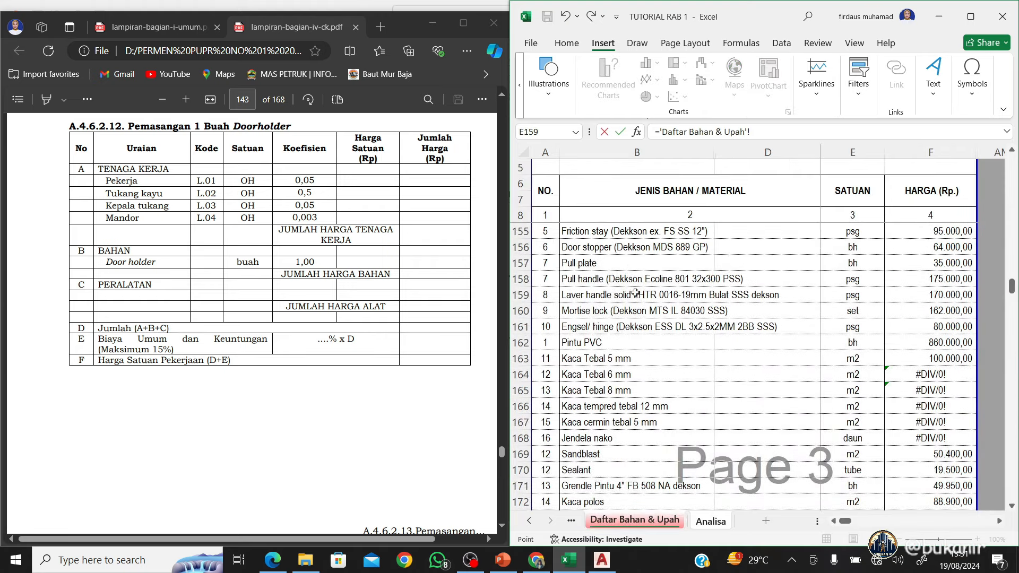
pyautogui.click(639, 264)
pyautogui.click(642, 280)
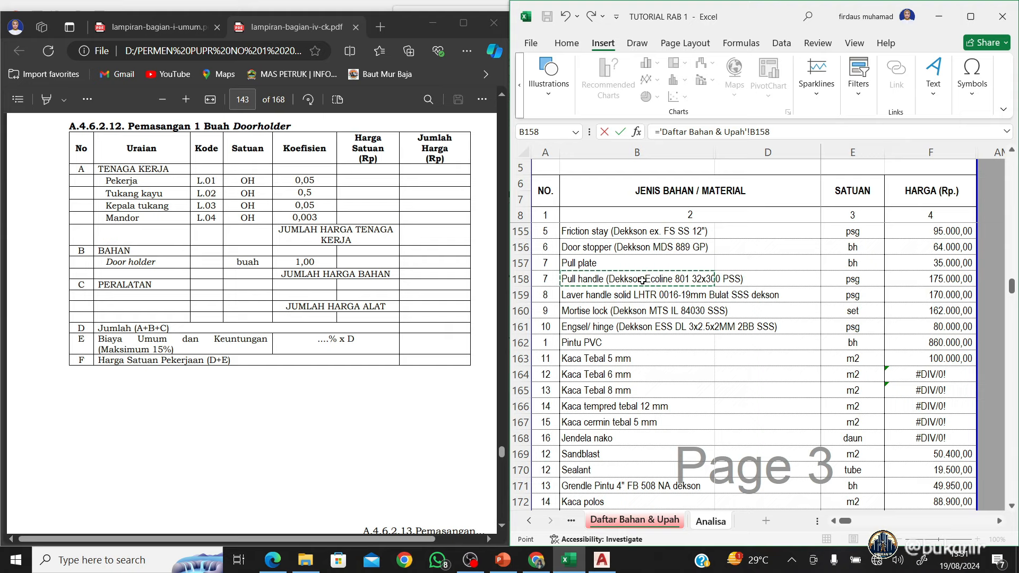
pyautogui.press('Right')
pyautogui.press('Right')
pyautogui.press('Right')
pyautogui.press('Return')
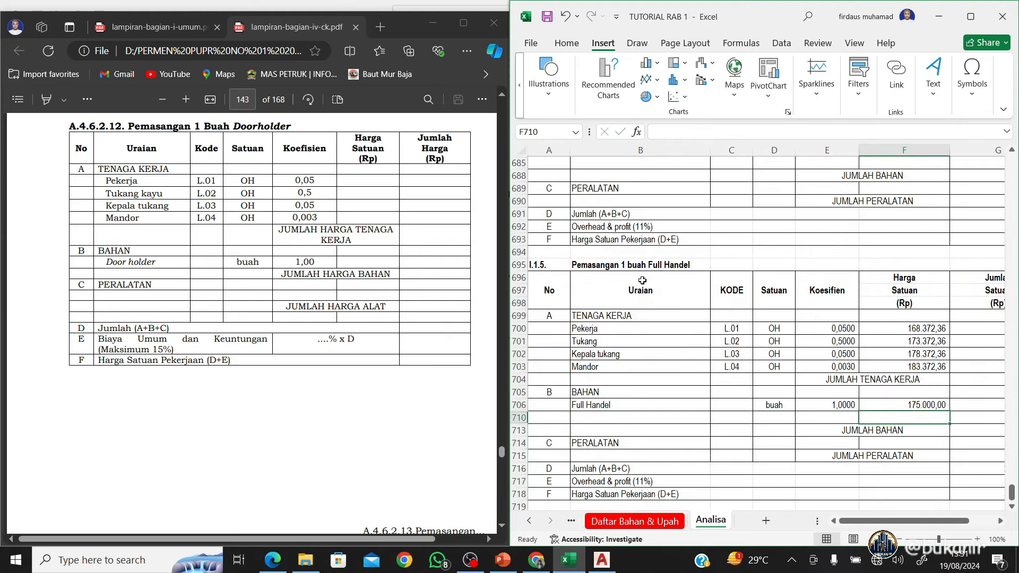
# Duplicate the I.1.5 analysis block, rows 695 to 719, directly below starting at row 720
pyautogui.scroll(-2, 672, 332)
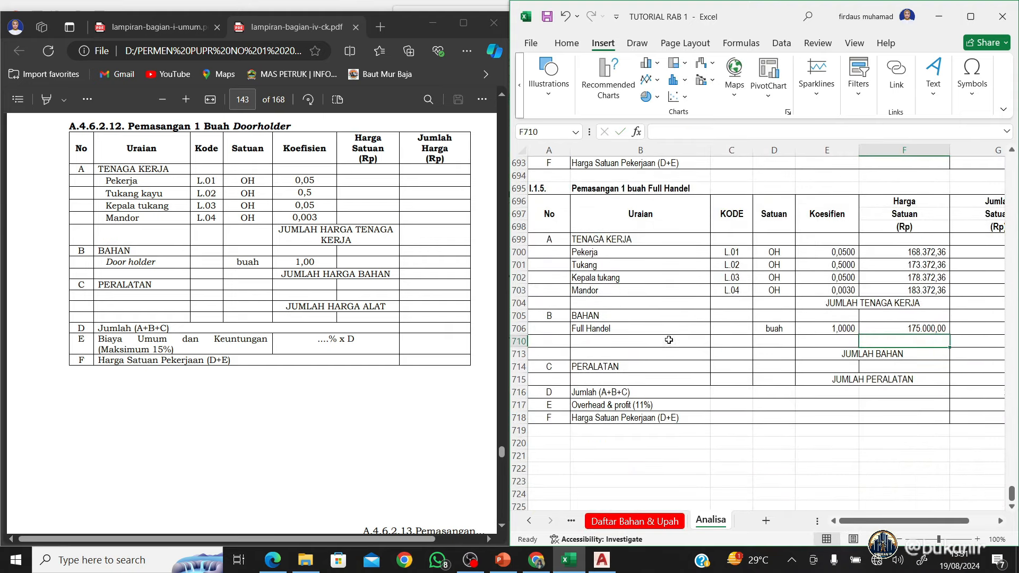
pyautogui.moveTo(532, 188); pyautogui.dragTo(560, 431)
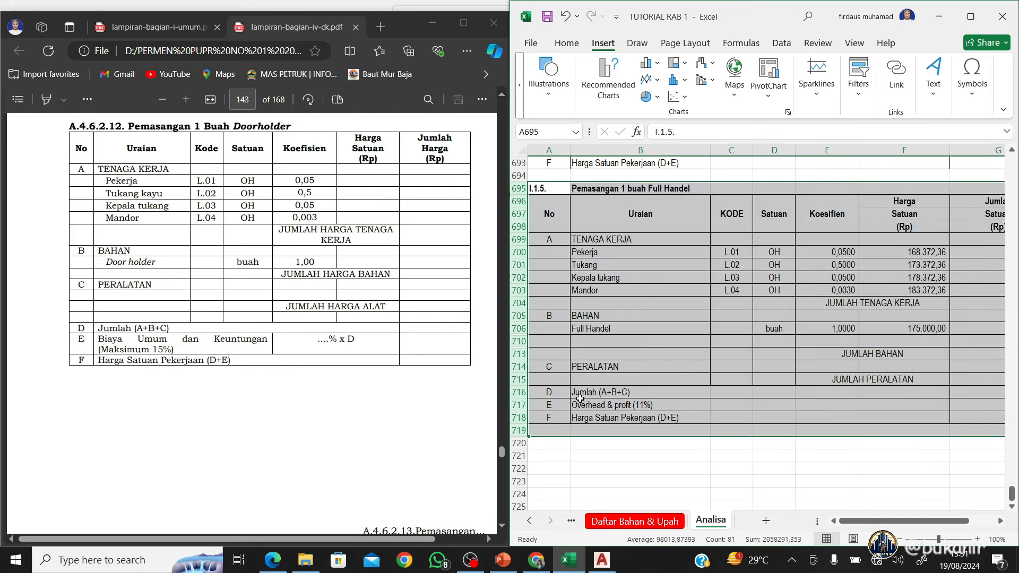
pyautogui.hotkey('ctrl', 'c')
pyautogui.rightClick(518, 444)
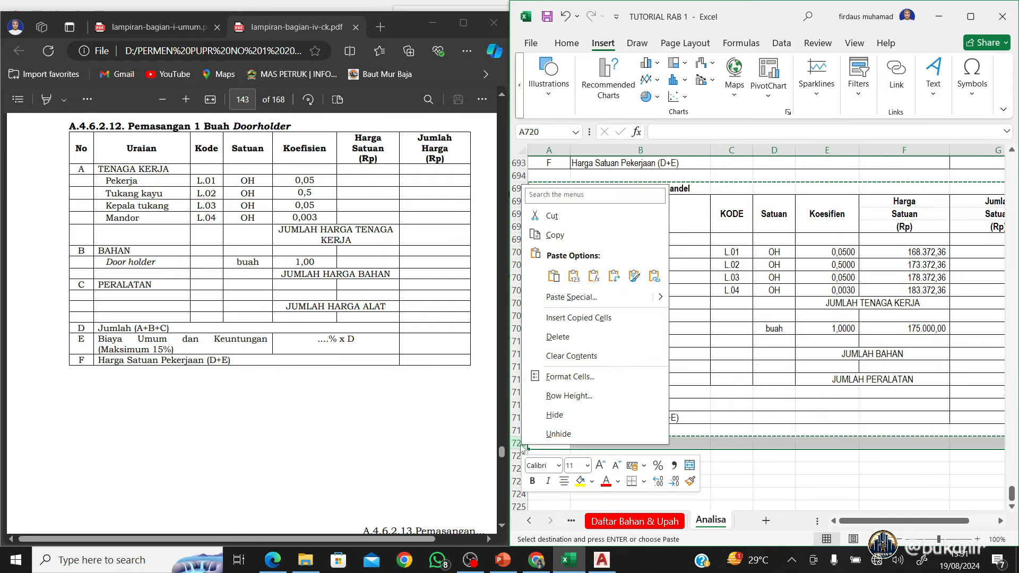
pyautogui.click(562, 317)
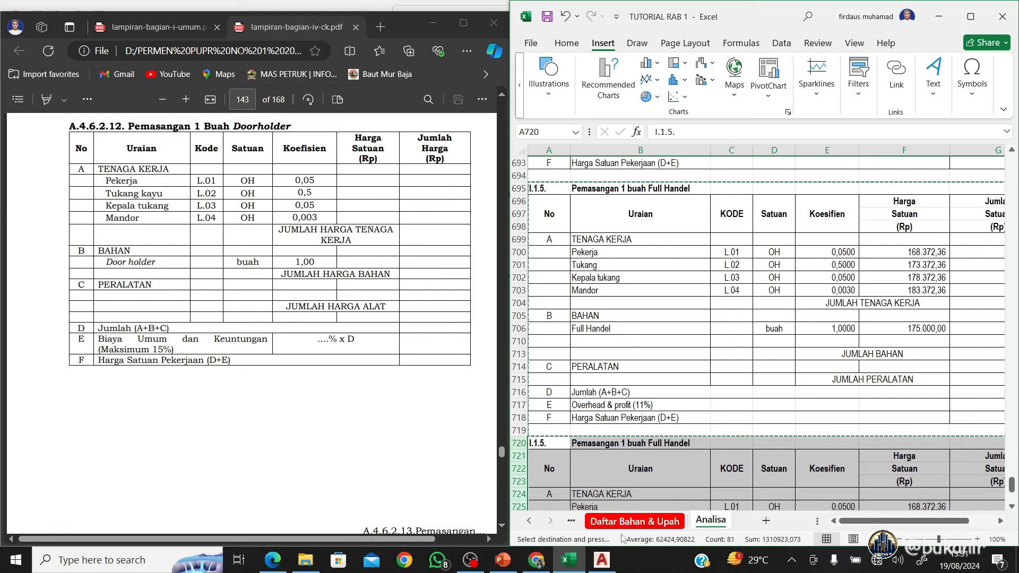
# Check the door accessories listed in the AutoCAD drawing, and find the matching 5 mm plain glass analysis in the regulation PDF
pyautogui.click(602, 560)
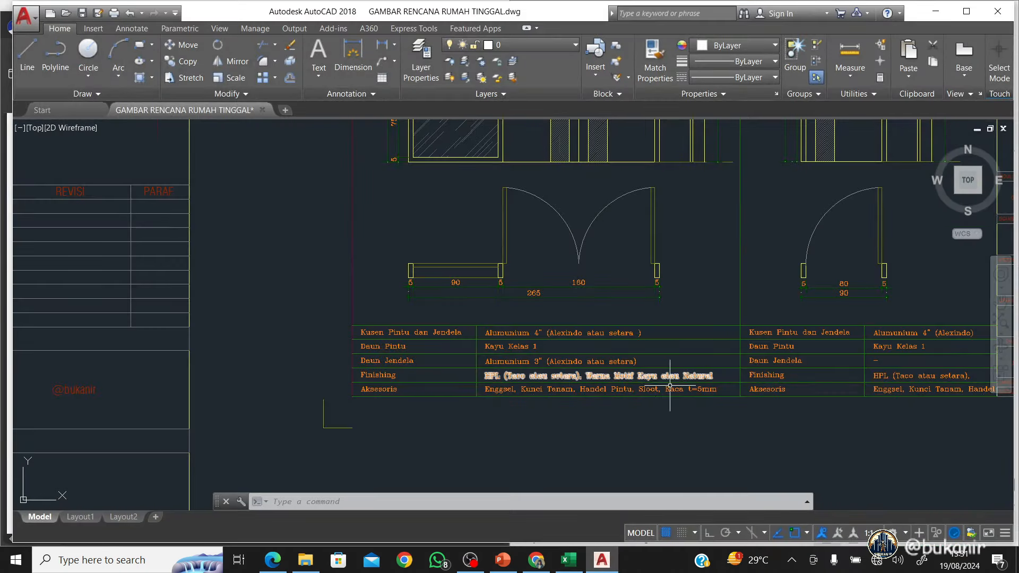
pyautogui.scroll(2, 680, 392)
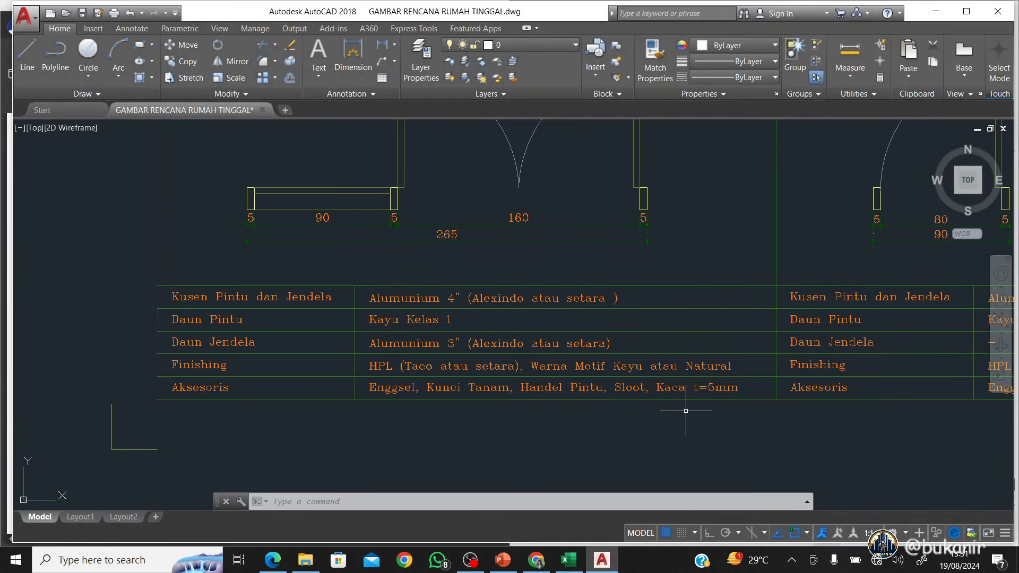
pyautogui.click(601, 561)
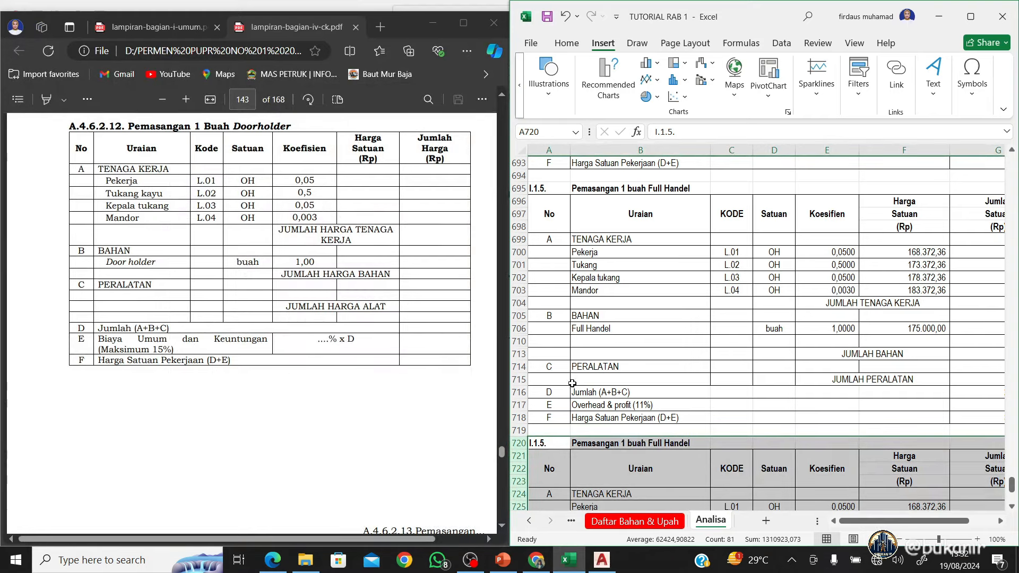
pyautogui.scroll(-10, 374, 366)
pyautogui.scroll(-5, 372, 366)
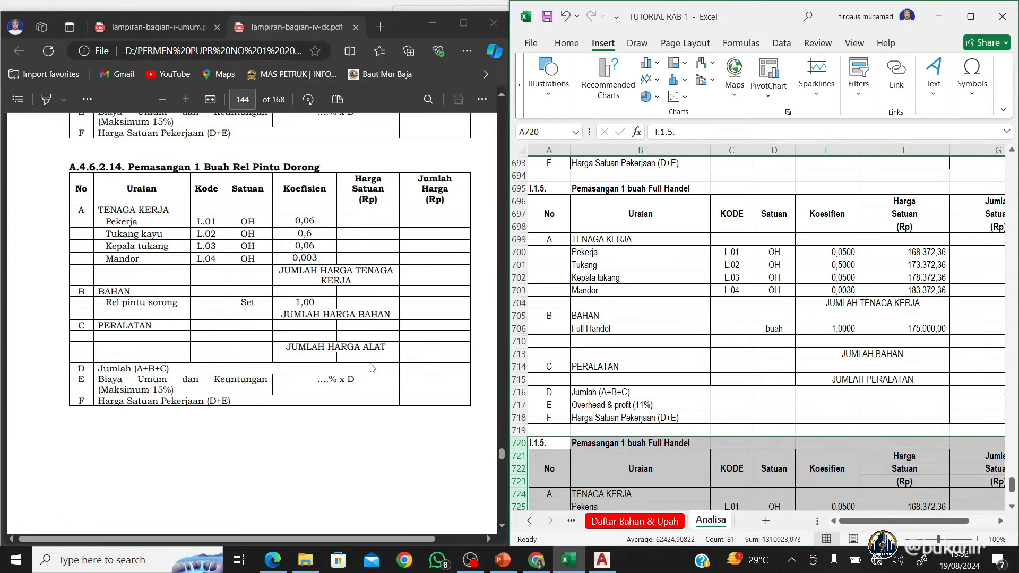
pyautogui.scroll(-3, 371, 367)
pyautogui.scroll(-6, 371, 366)
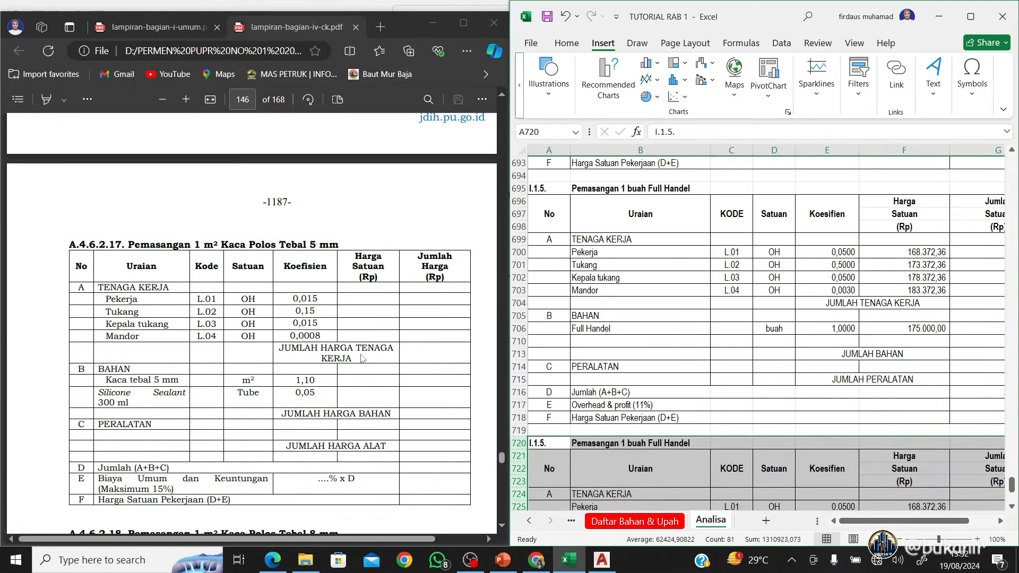
pyautogui.scroll(-2, 363, 359)
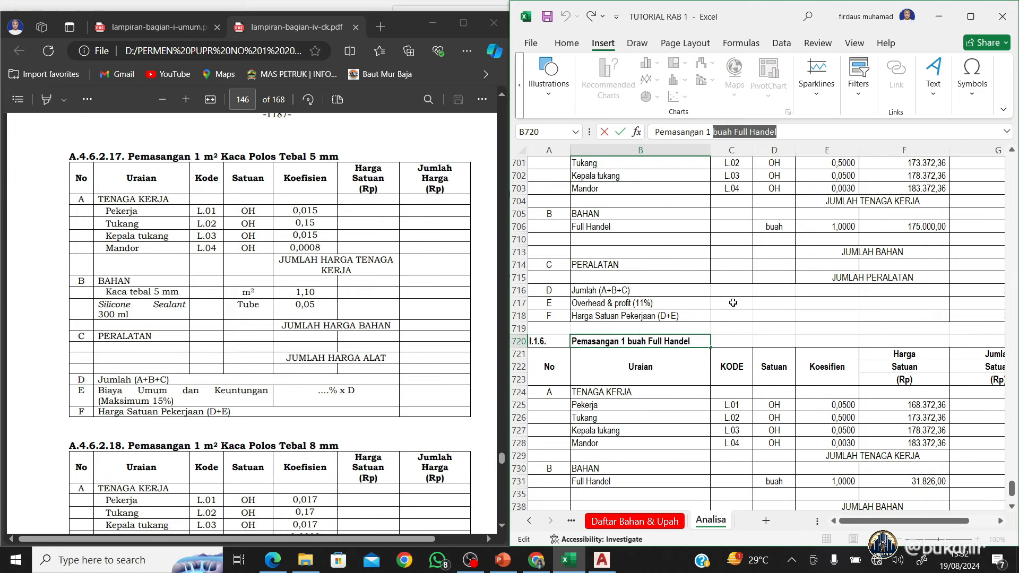
# Number the copied analysis I.1.6. and title it "Pemasangan 1 m2 Kaca Polos Tebal 5 mm" in B720
pyautogui.write('masangan 1 m2')
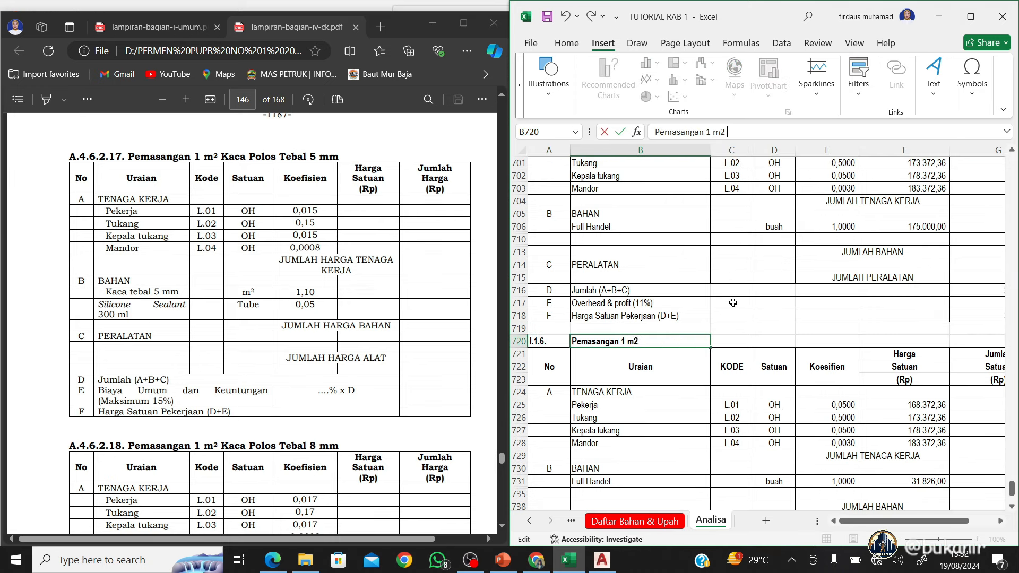
pyautogui.write(' Kaca Polos Tebal ')
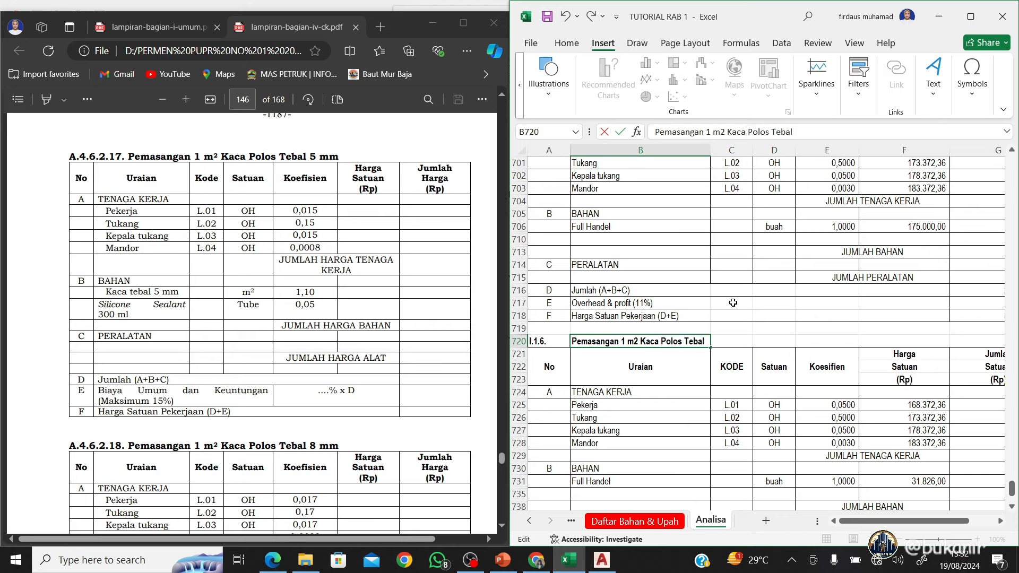
pyautogui.write('5 mm')
pyautogui.press('Return')
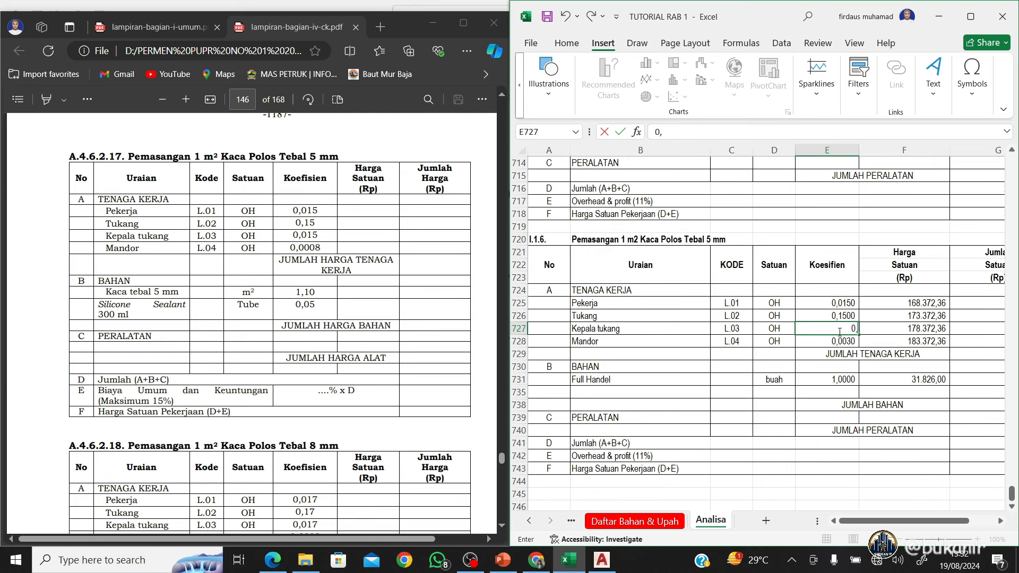
# Set the I.1.6 labour coefficients to 0,015 for Pekerja, 0,15 for Tukang, 0,015 for Kepala tukang and 0,0008 for Mandor, following A.4.6.2.17
pyautogui.click(840, 332)
pyautogui.write('0,015')
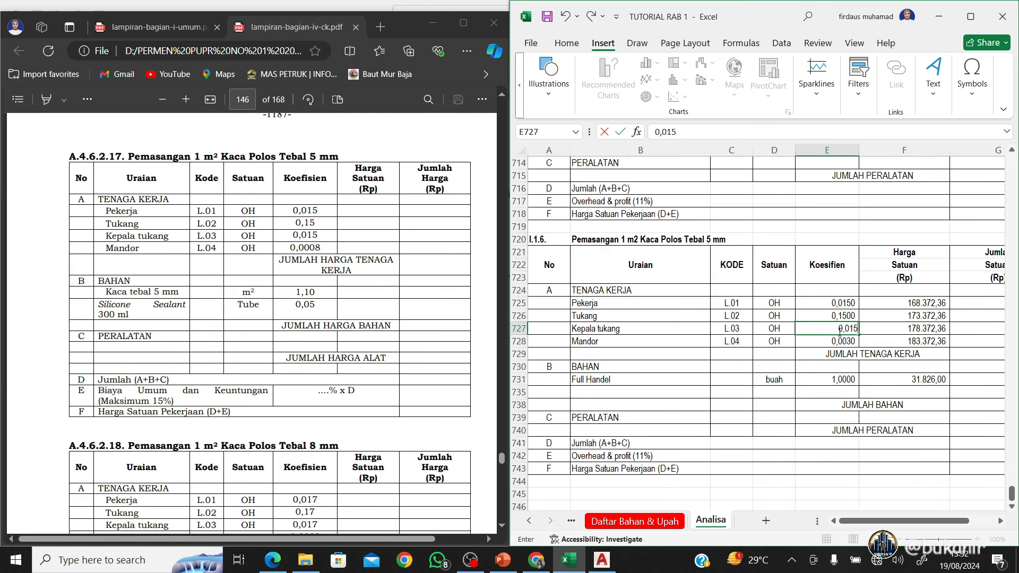
pyautogui.press('Return')
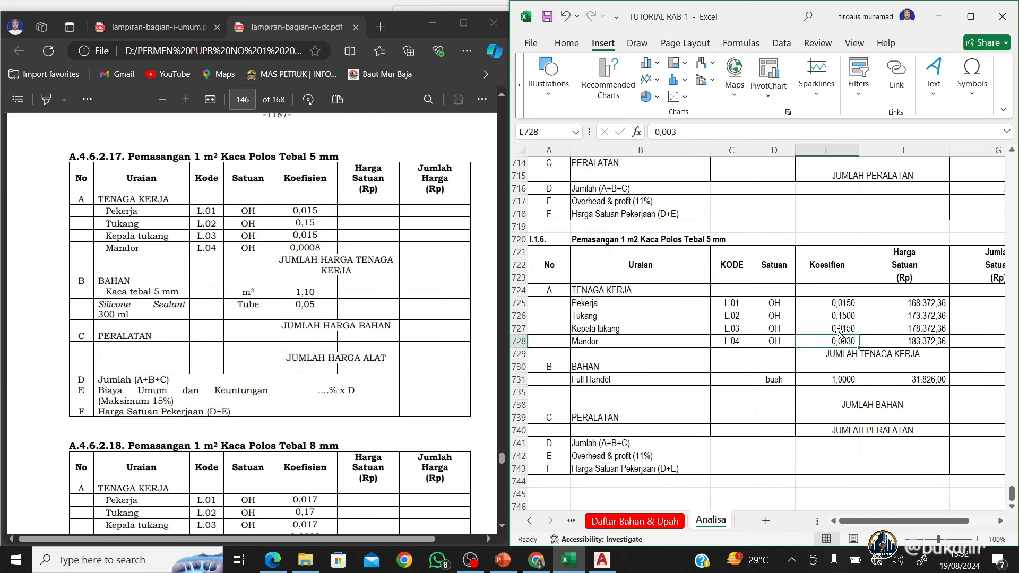
pyautogui.write('0,00')
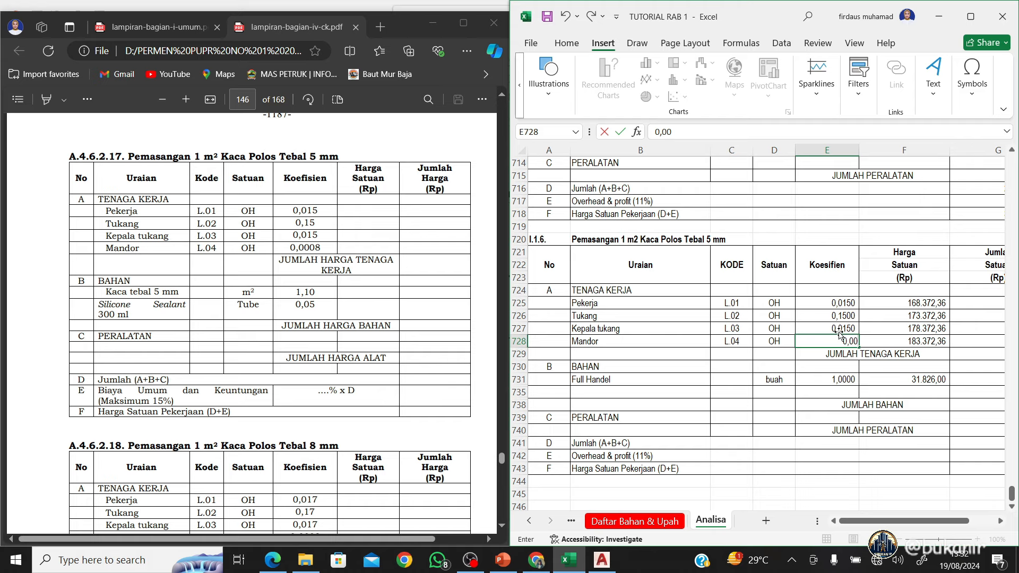
pyautogui.write('08')
pyautogui.press('Return')
# Change the material in row 731 to "Kaca polos 5mm" with unit m2 and coefficient 1,1
pyautogui.scroll(-2, 853, 372)
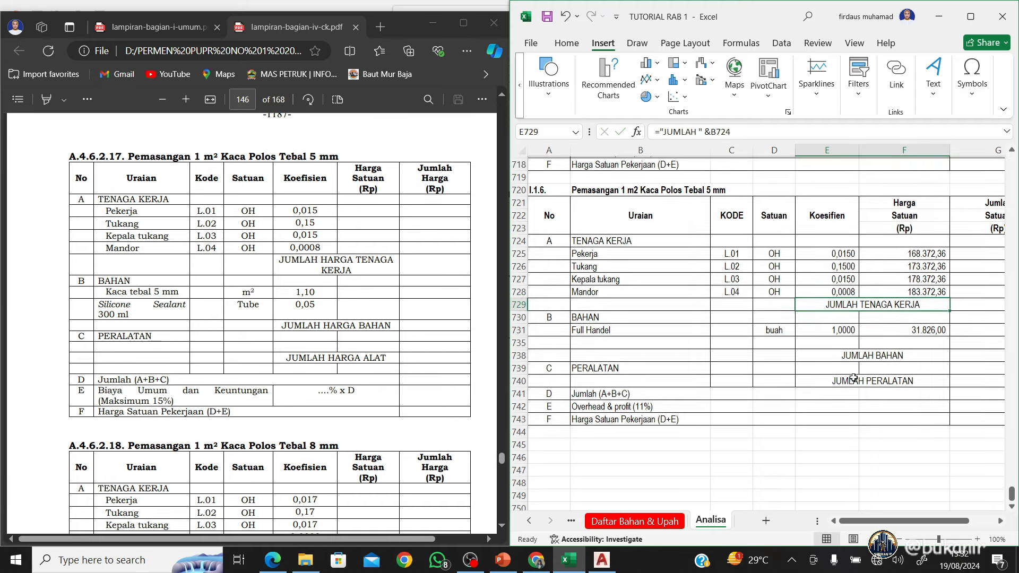
pyautogui.click(637, 330)
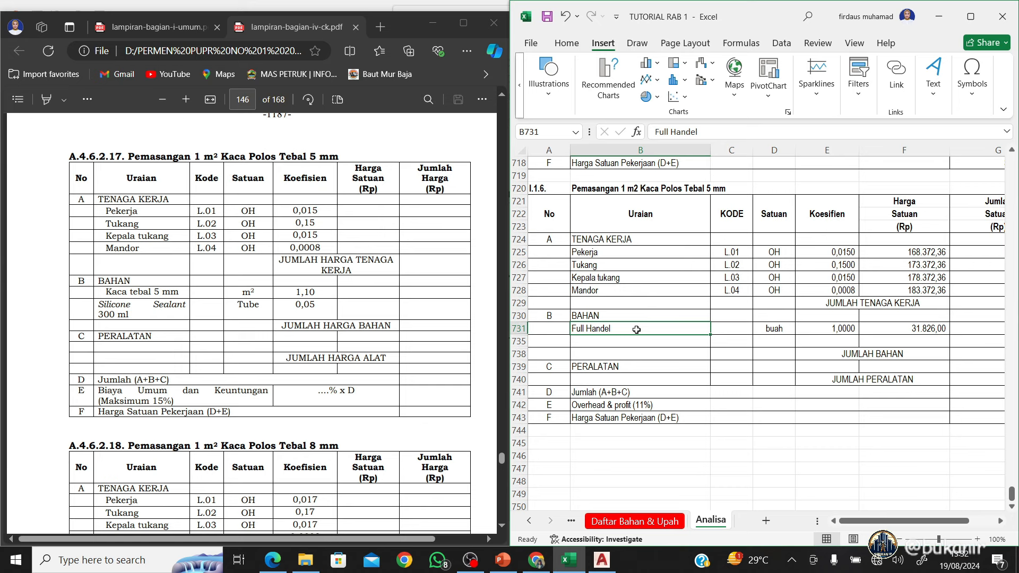
pyautogui.write('Kaca')
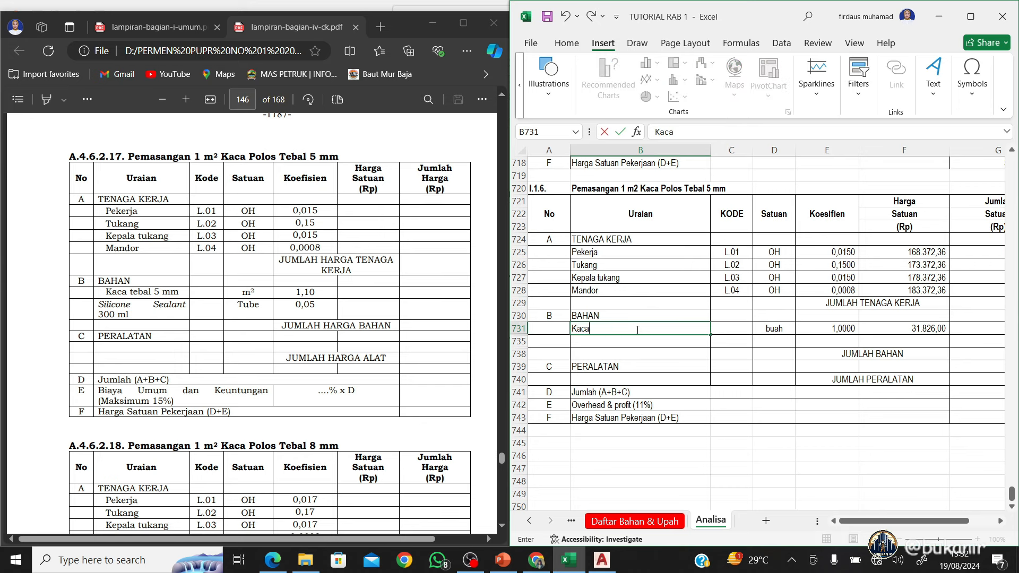
pyautogui.write(' polos 5mm')
pyautogui.press('Tab')
pyautogui.press('Tab')
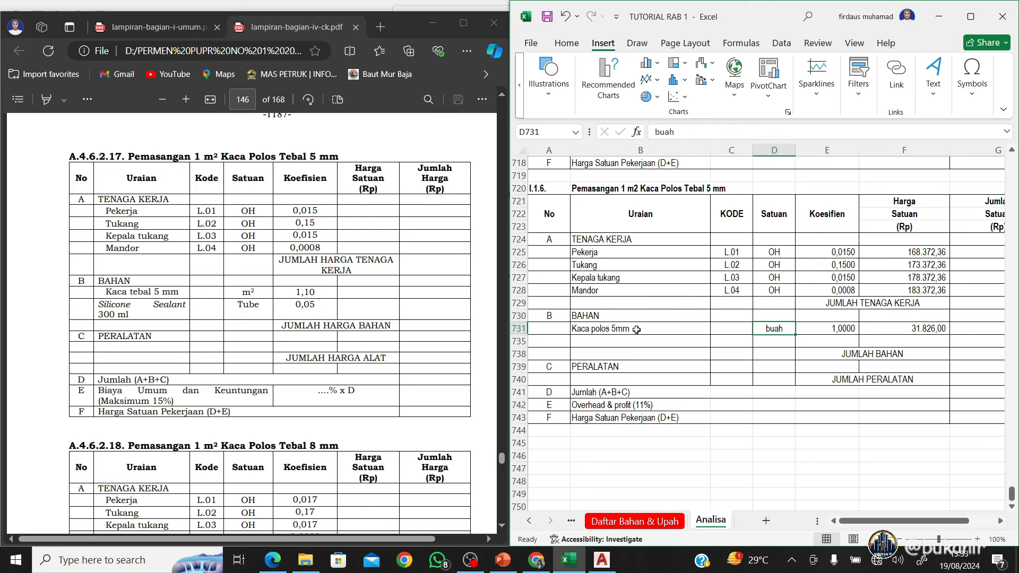
pyautogui.write('m2')
pyautogui.press('Tab')
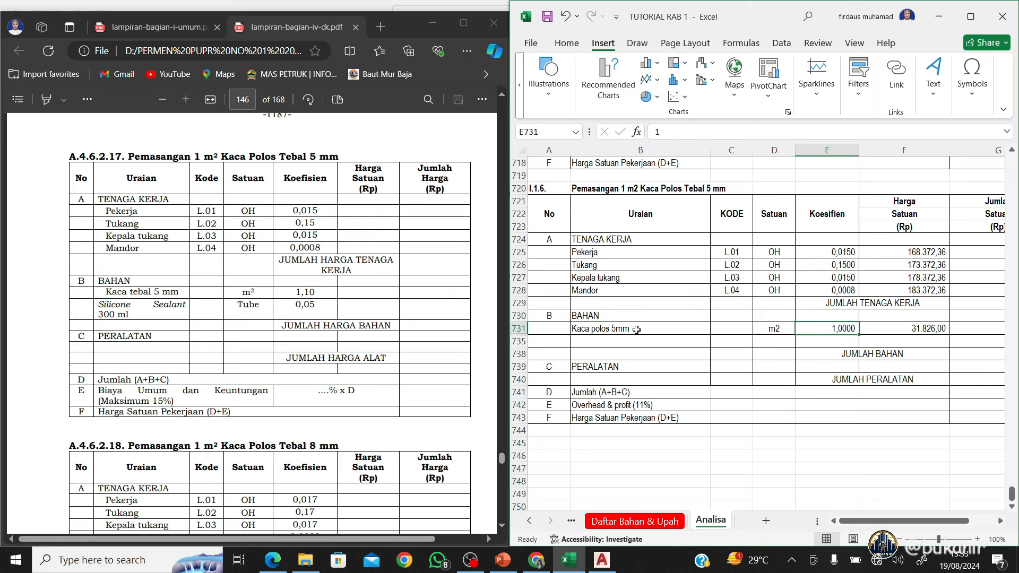
pyautogui.press('BackSpace')
pyautogui.press('Tab')
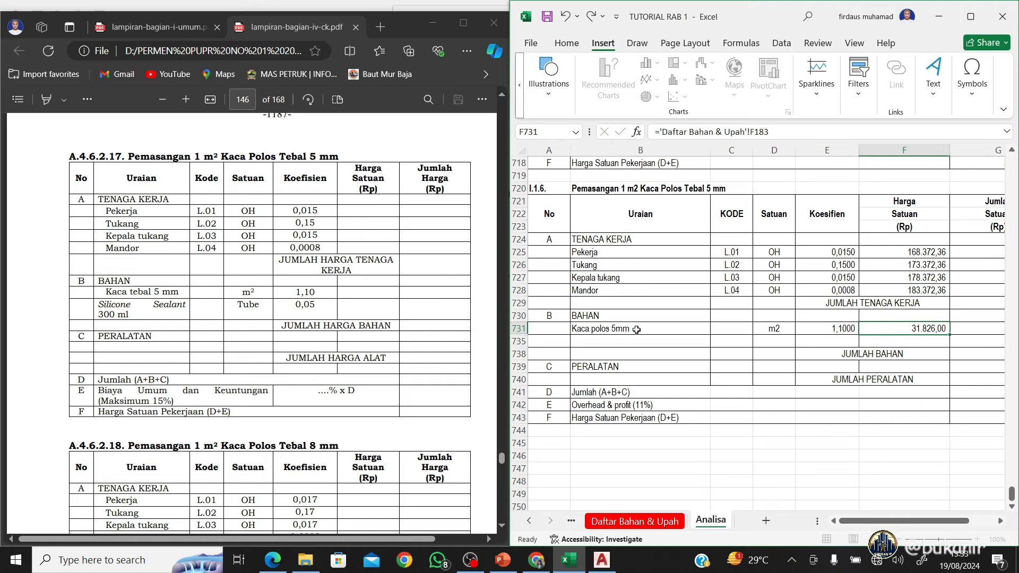
# Link the glass unit price in F731 to the Kaca Tebal 5 mm price, F163 of Daftar Bahan & Upah
pyautogui.write('=')
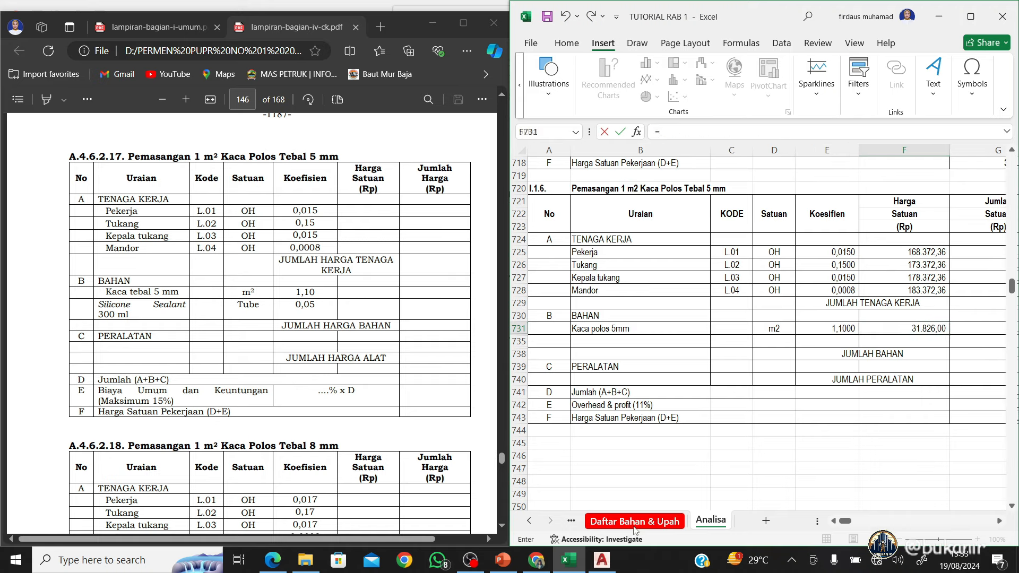
pyautogui.click(634, 522)
pyautogui.click(621, 360)
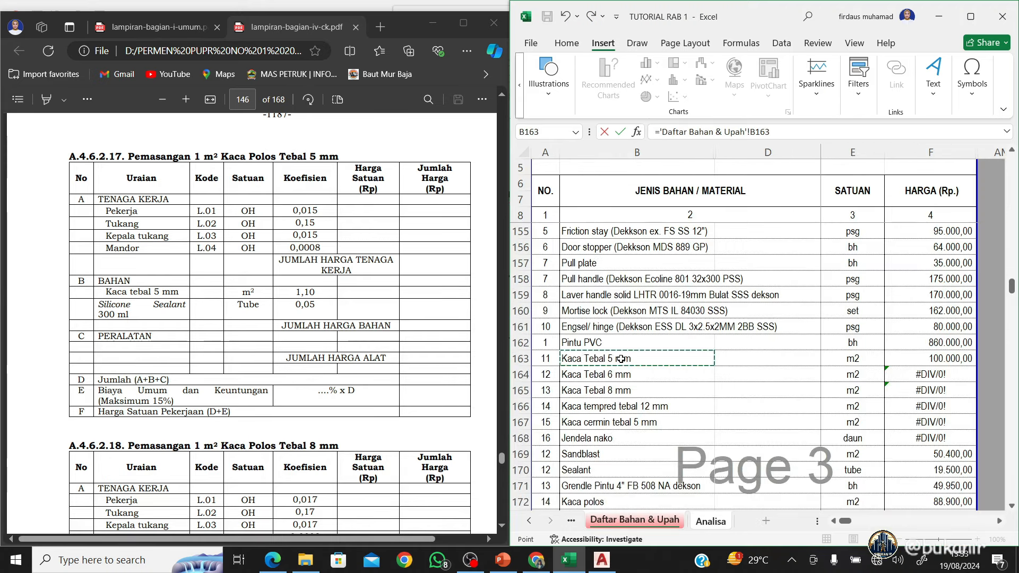
pyautogui.press('Right')
pyautogui.press('Right')
pyautogui.press('Right')
pyautogui.press('Return')
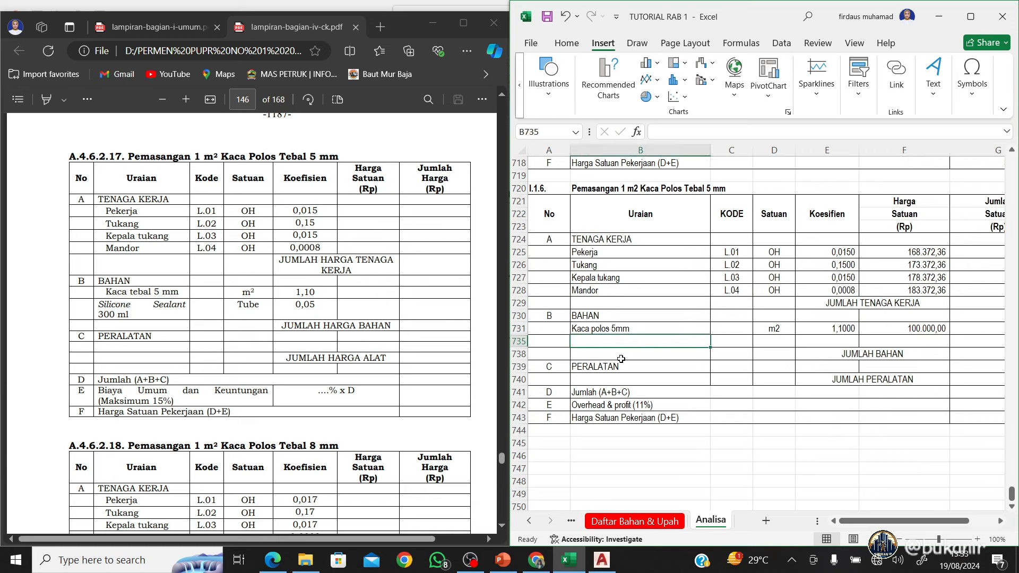
# Add the material Sealant in row 735 with unit tube and coefficient 0,05
pyautogui.write('Seal')
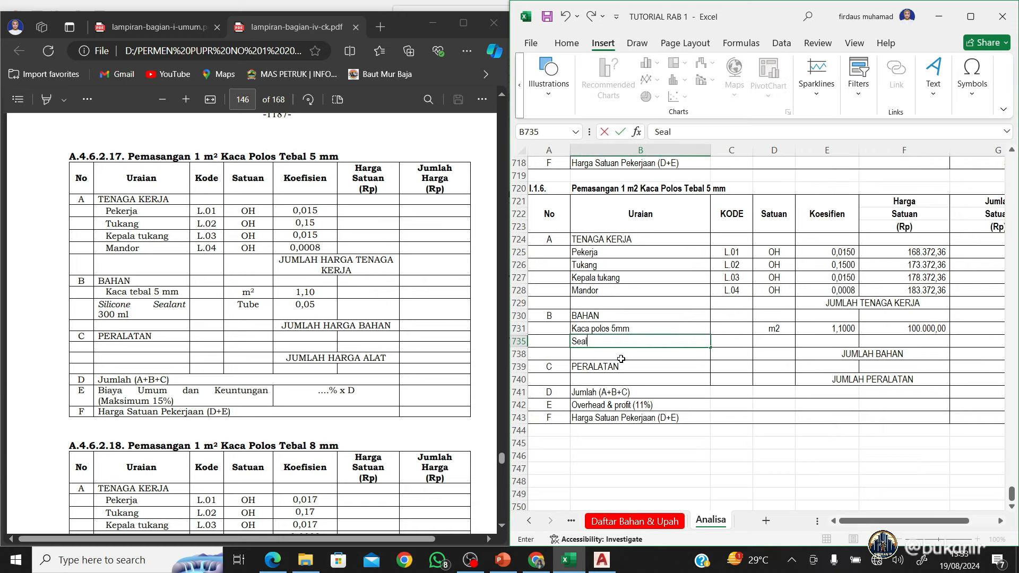
pyautogui.write('a')
pyautogui.press('Tab')
pyautogui.press('Tab')
pyautogui.write('tu')
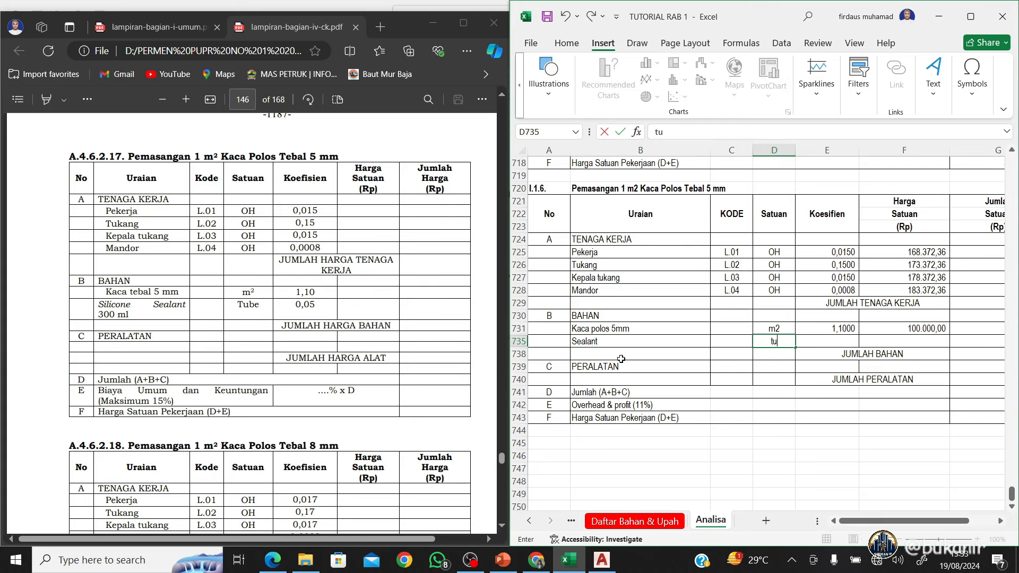
pyautogui.press('Tab')
pyautogui.write('0,0')
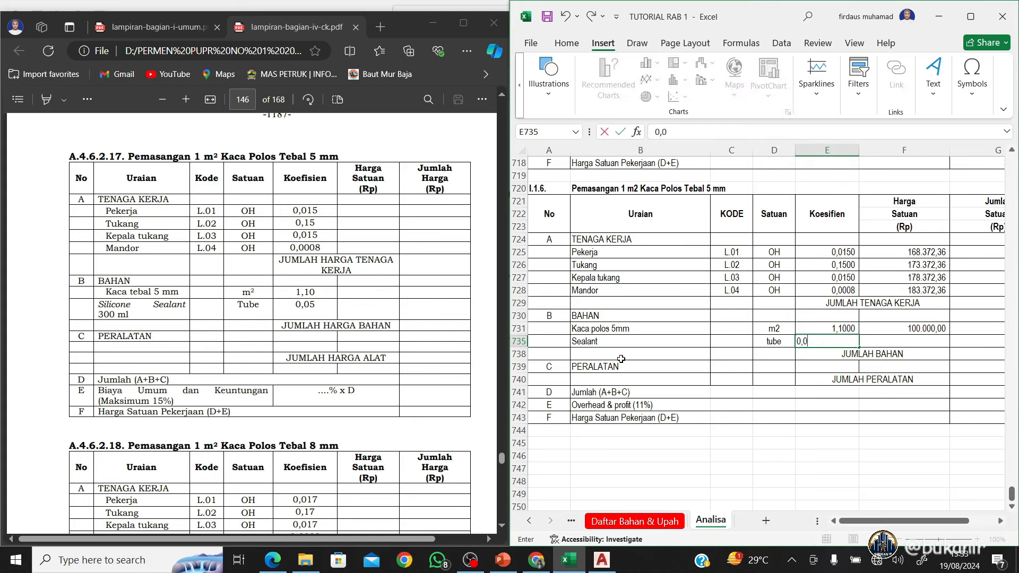
pyautogui.write('5')
pyautogui.press('Tab')
# Link the Sealant unit price in F735 to the Sealant entry in row 170 of Daftar Bahan & Upah
pyautogui.write('=')
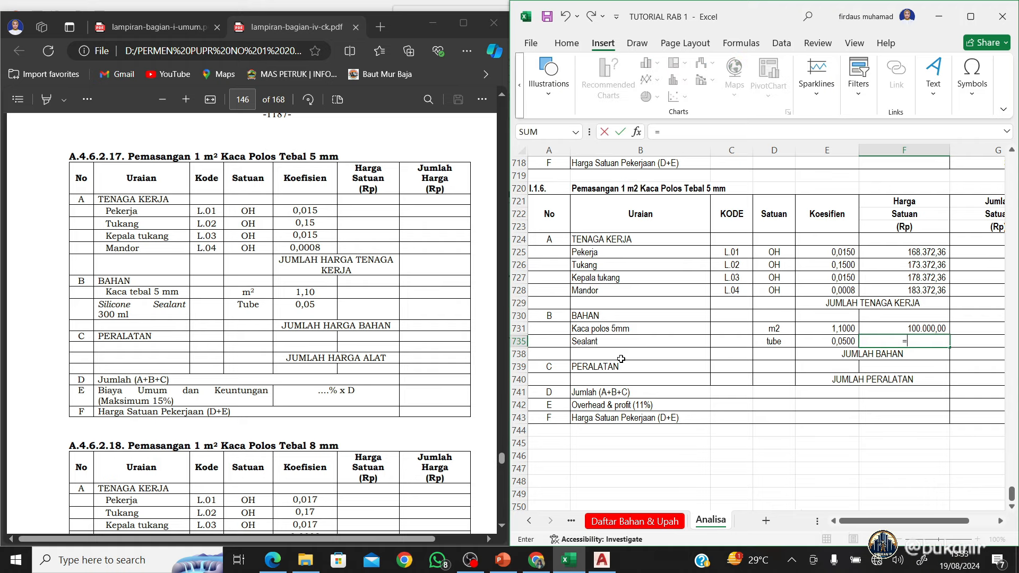
pyautogui.click(635, 521)
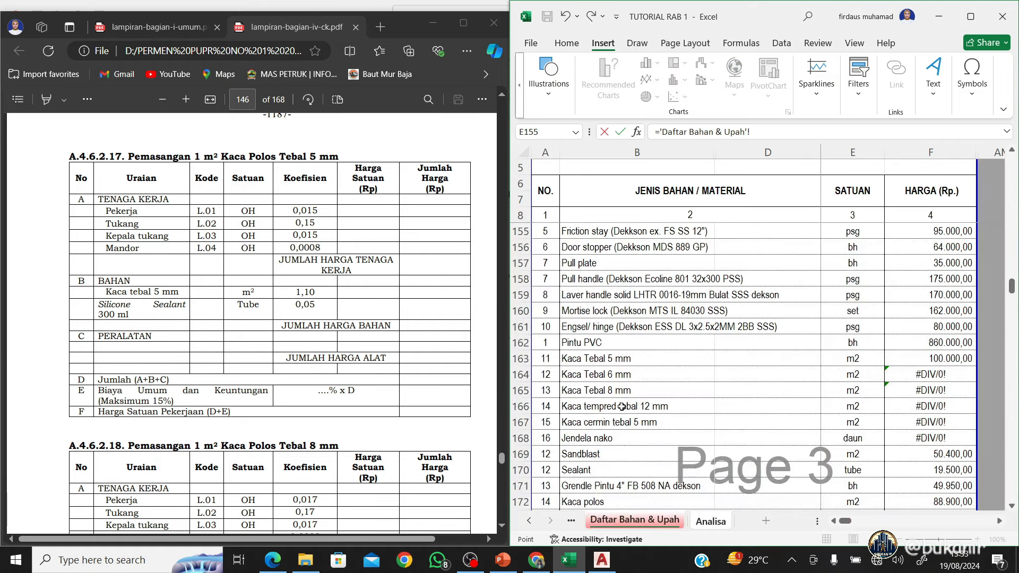
pyautogui.click(624, 454)
pyautogui.click(629, 467)
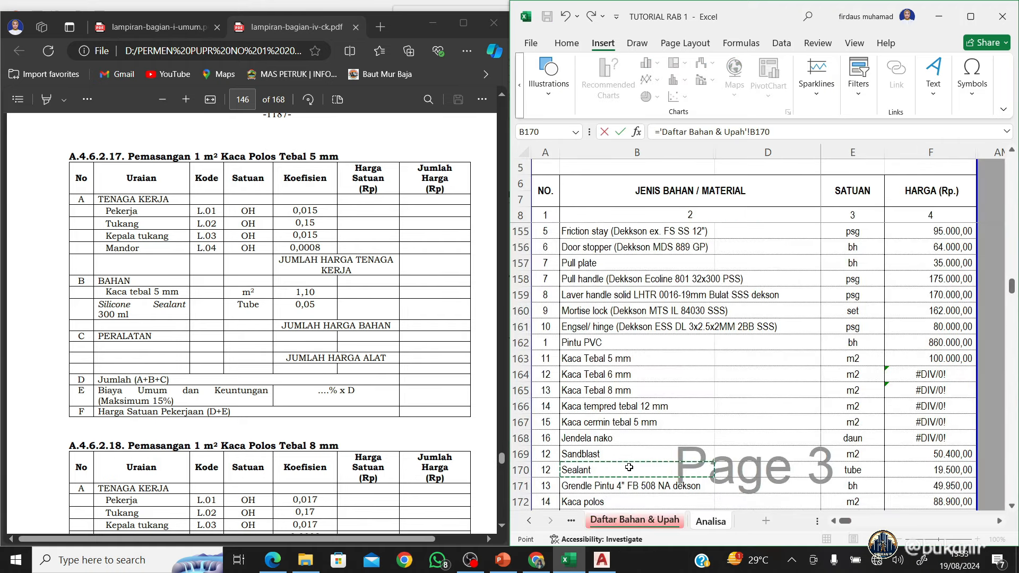
# Link the Sealant unit price in the 5 mm glass analysis to the Sealant price in the Daftar Bahan & Upah sheet
pyautogui.press('Right')
pyautogui.press('Right')
pyautogui.press('Right')
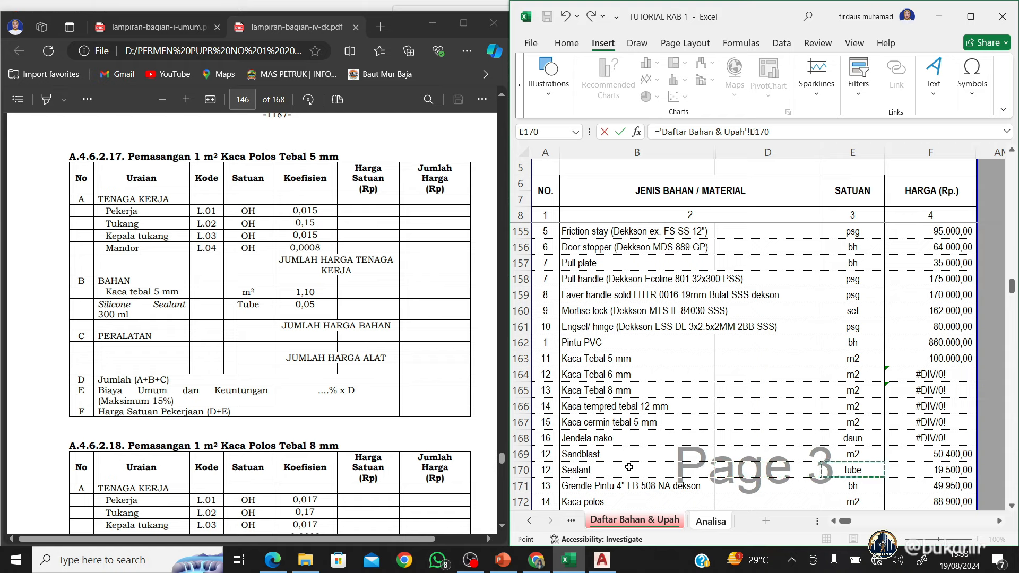
pyautogui.press('Return')
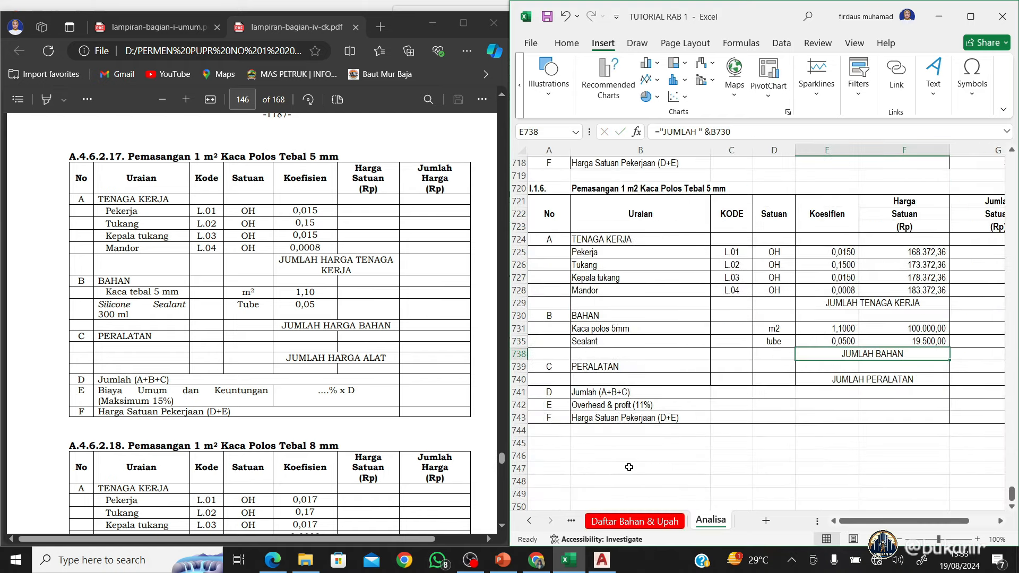
pyautogui.press('Right')
pyautogui.press('Right')
pyautogui.press('Left')
pyautogui.press('Left')
pyautogui.press('Left')
pyautogui.press('Left')
pyautogui.press('Left')
pyautogui.press('Left')
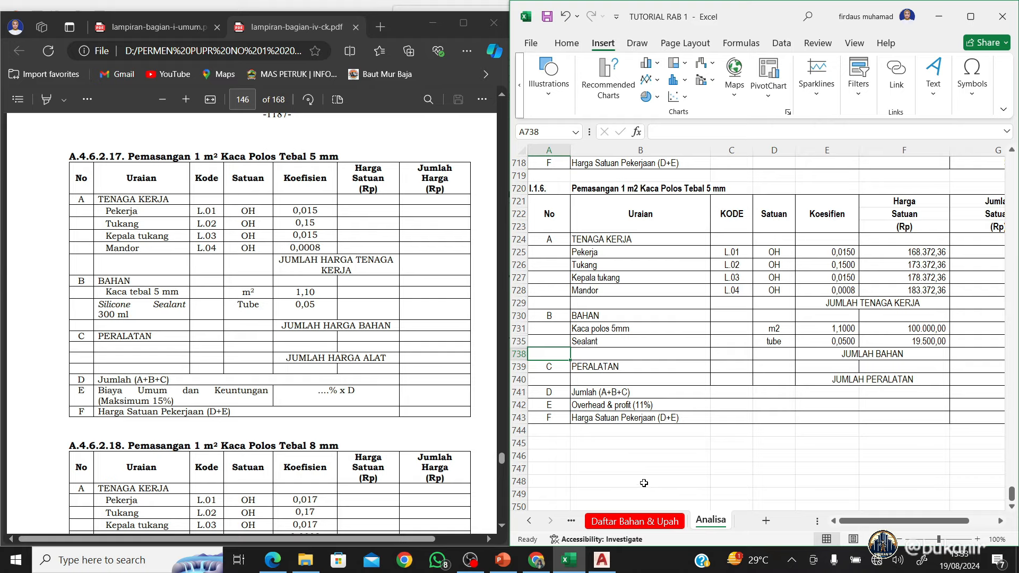
pyautogui.scroll(-1, 644, 484)
# Switch to AutoCAD and examine the glass specifications in the Aksesoris rows of the door and window drawings
pyautogui.click(602, 560)
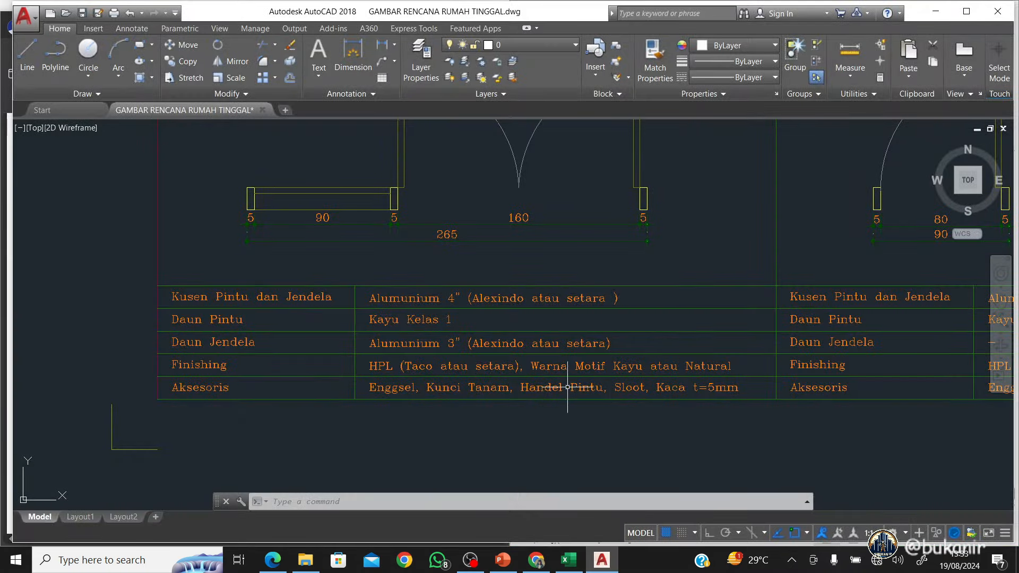
pyautogui.scroll(-6, 568, 387)
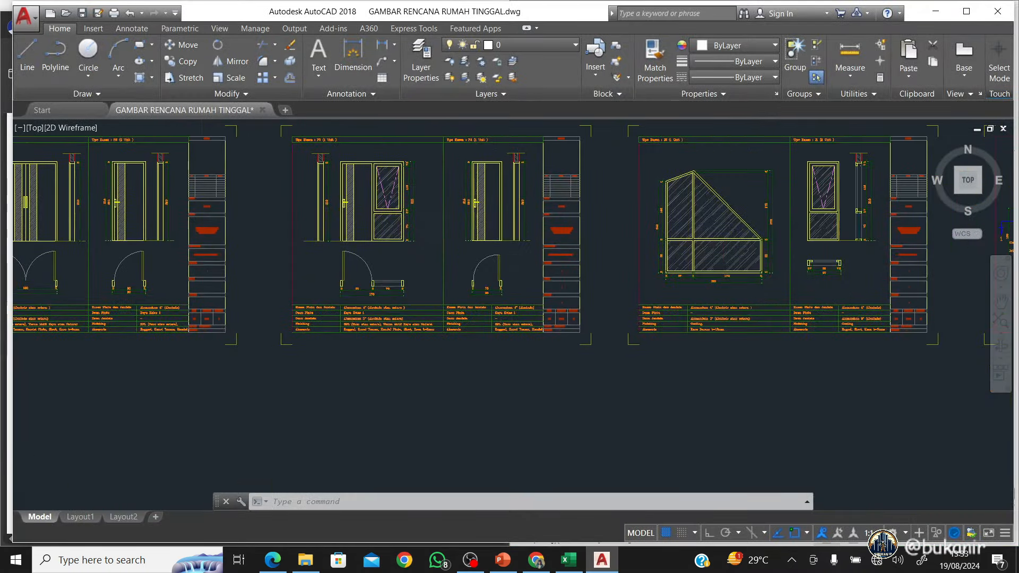
pyautogui.scroll(-2, 244, 319)
pyautogui.scroll(8, 640, 307)
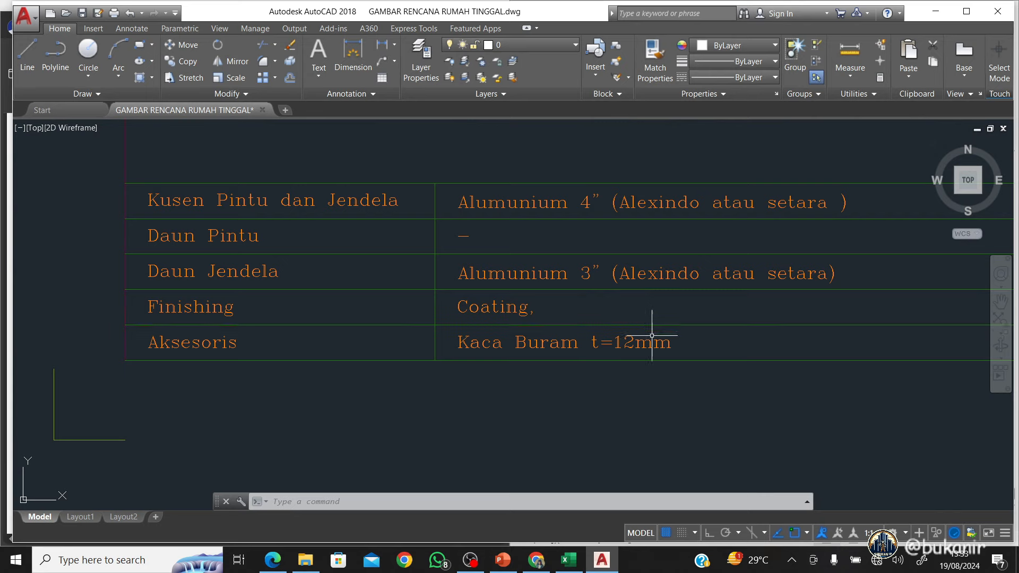
pyautogui.scroll(-6, 652, 335)
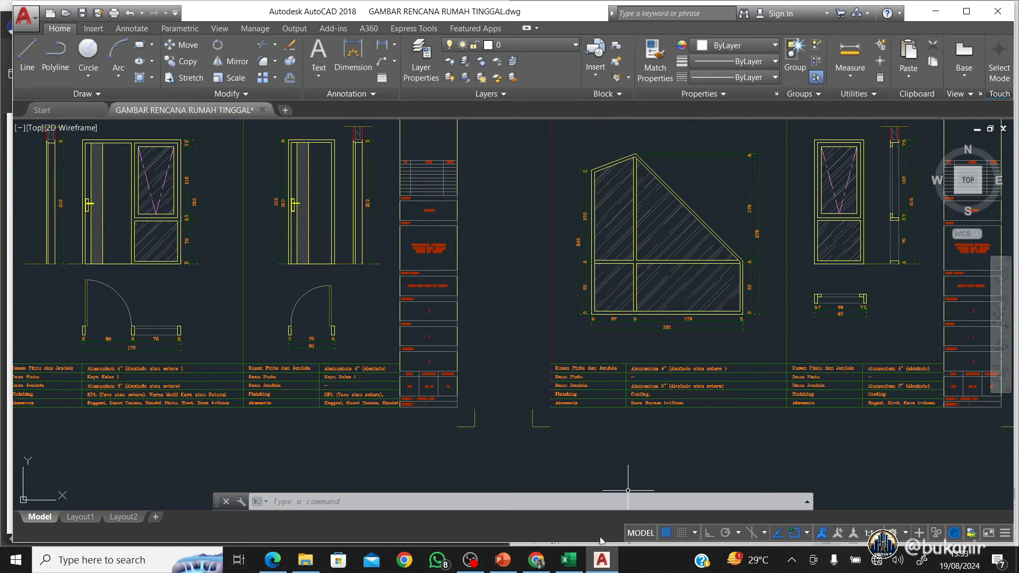
# Switch to Excel and hide the Kaca Tebal 6 mm, Kaca Tebal 8 mm, Kaca cermin and Jendela nako rows in Daftar Bahan & Upah
pyautogui.click(569, 559)
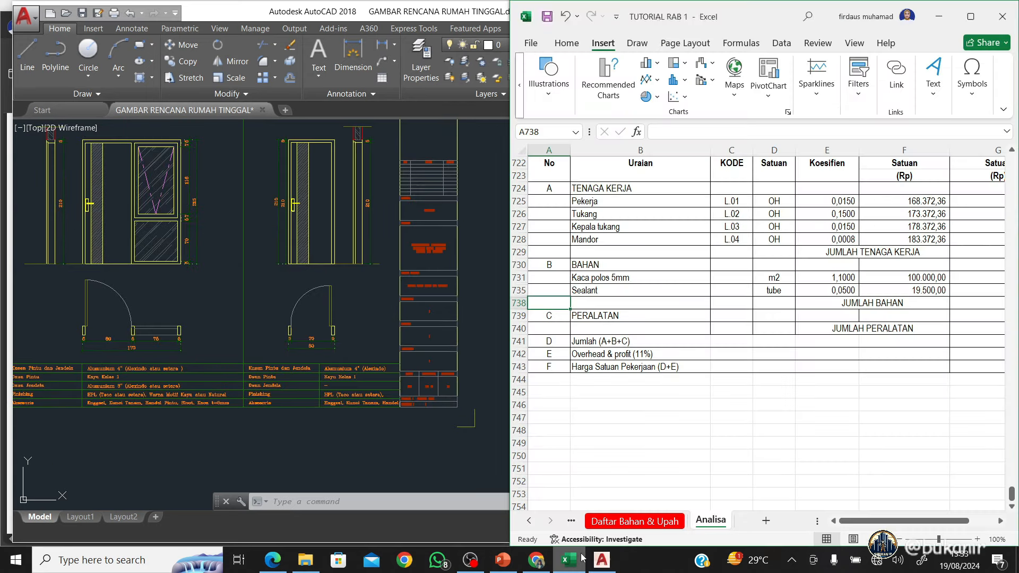
pyautogui.click(673, 525)
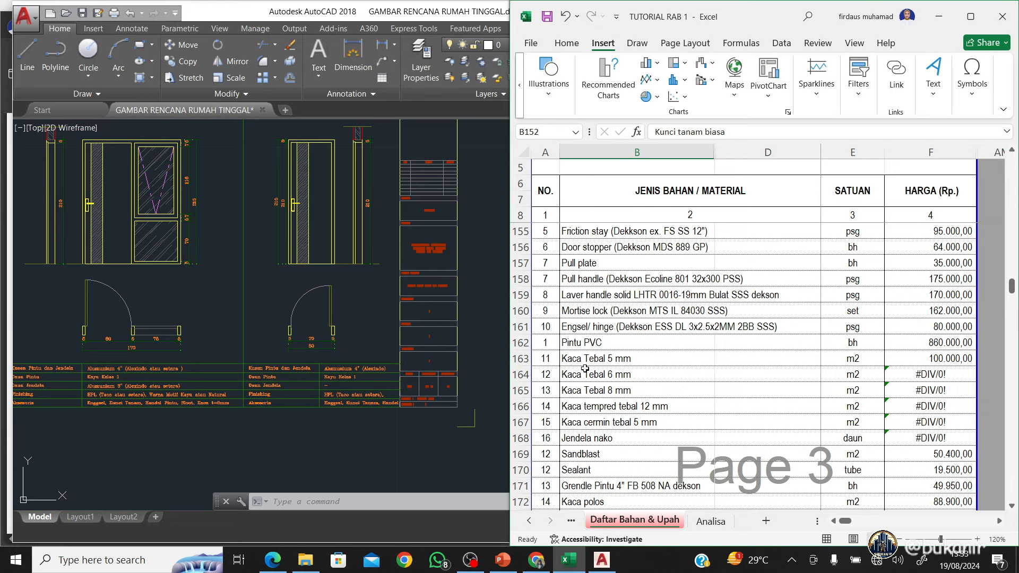
pyautogui.moveTo(522, 375); pyautogui.dragTo(525, 382)
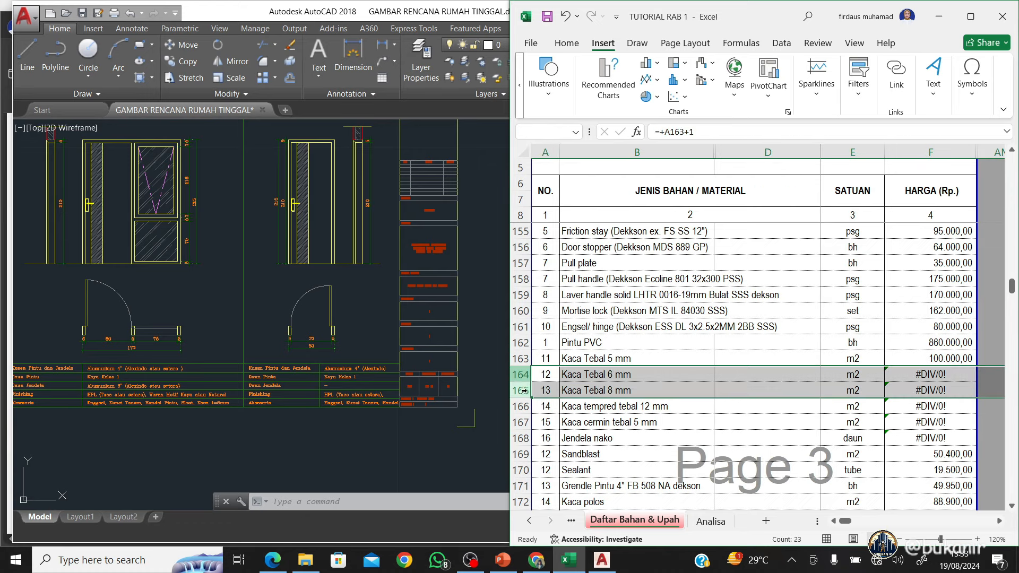
pyautogui.rightClick(525, 381)
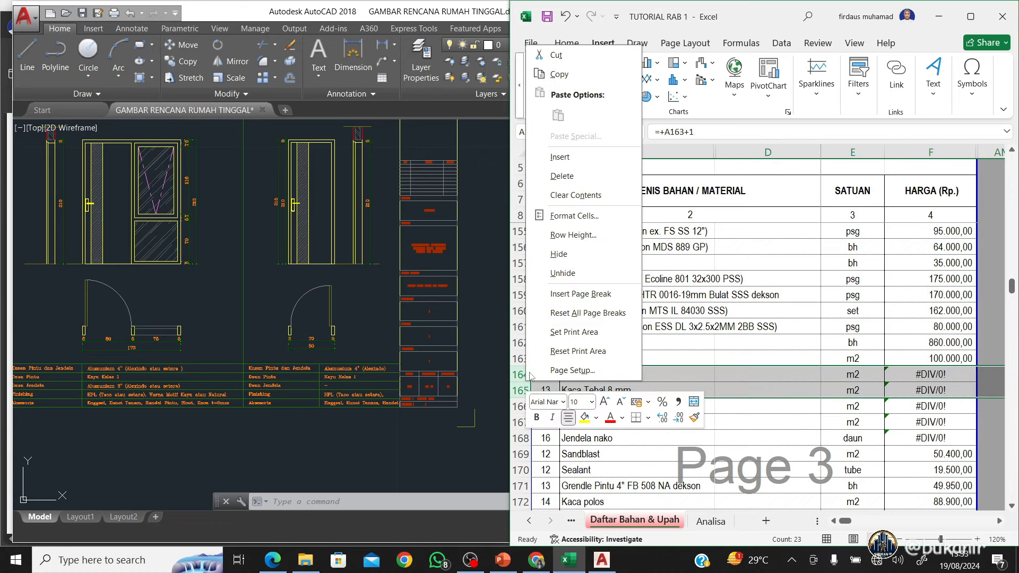
pyautogui.click(559, 253)
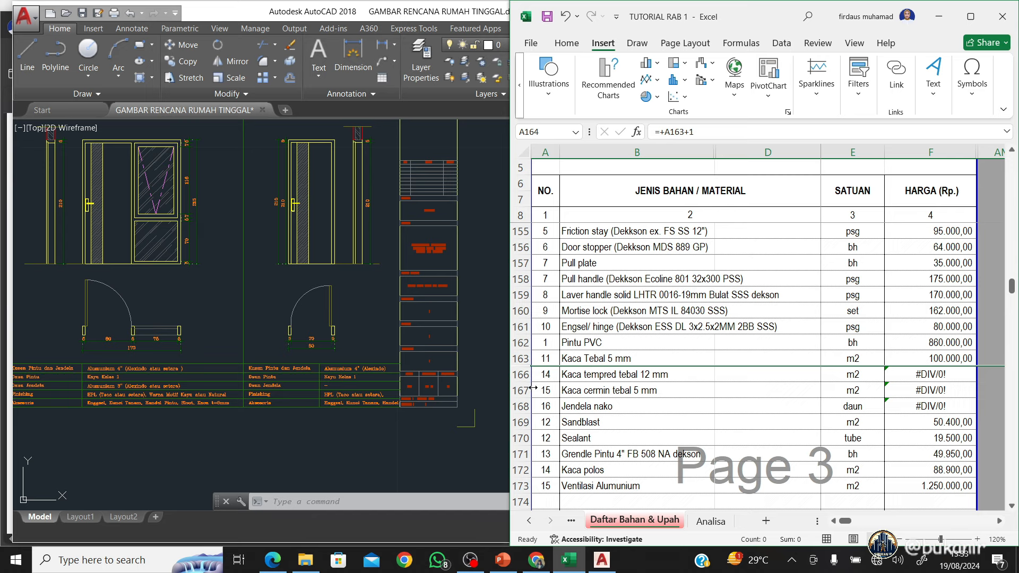
pyautogui.moveTo(524, 390); pyautogui.dragTo(527, 406)
pyautogui.rightClick(528, 407)
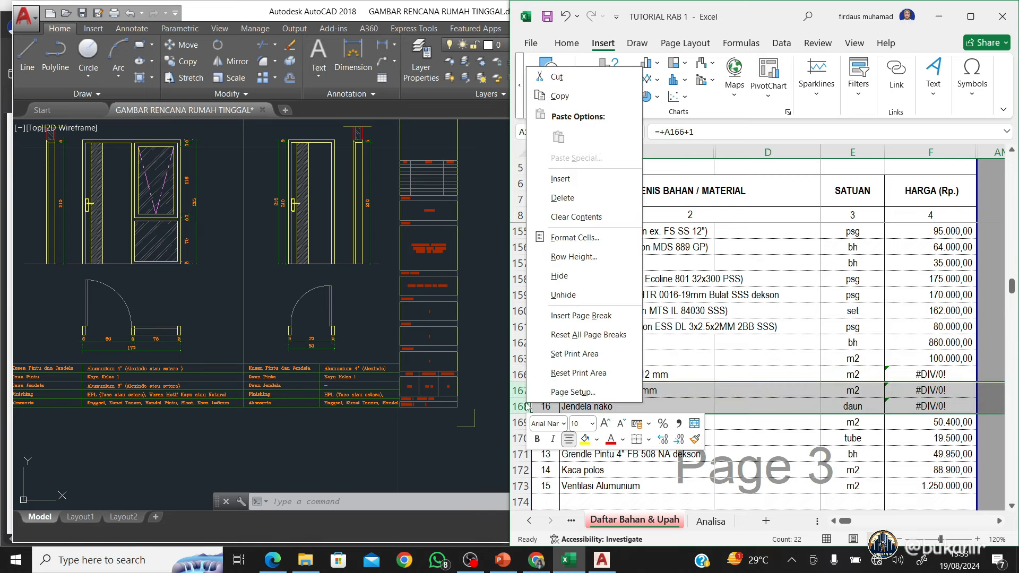
pyautogui.click(563, 275)
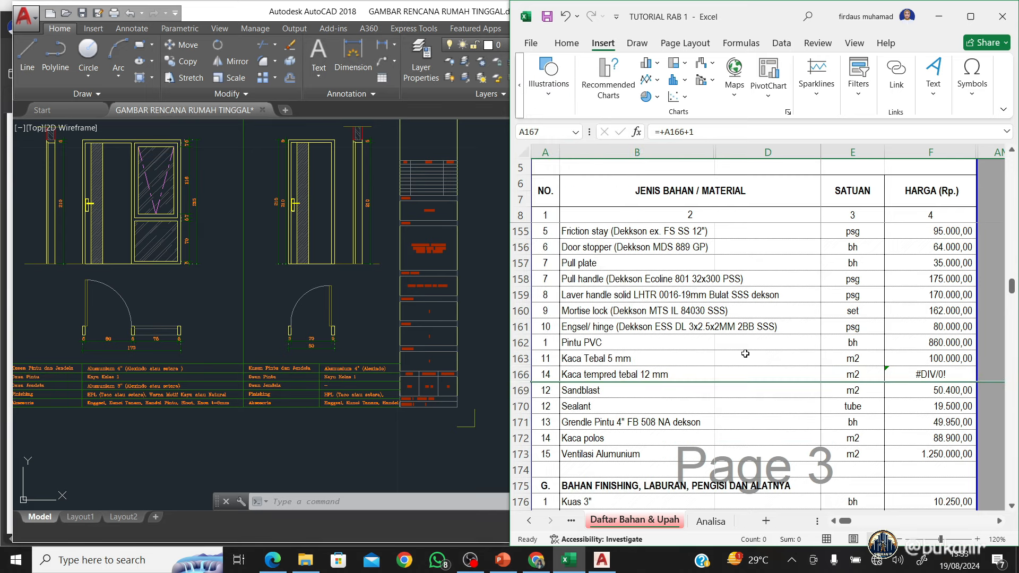
# Set the price of Kaca tempred tebal 12 mm to 250.000 in the material list
pyautogui.click(922, 375)
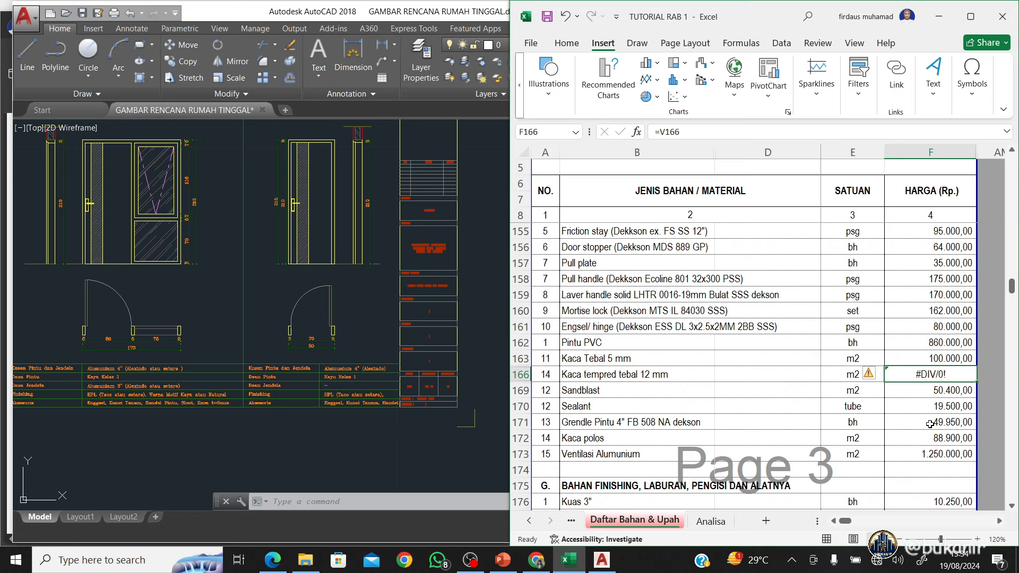
pyautogui.write('250')
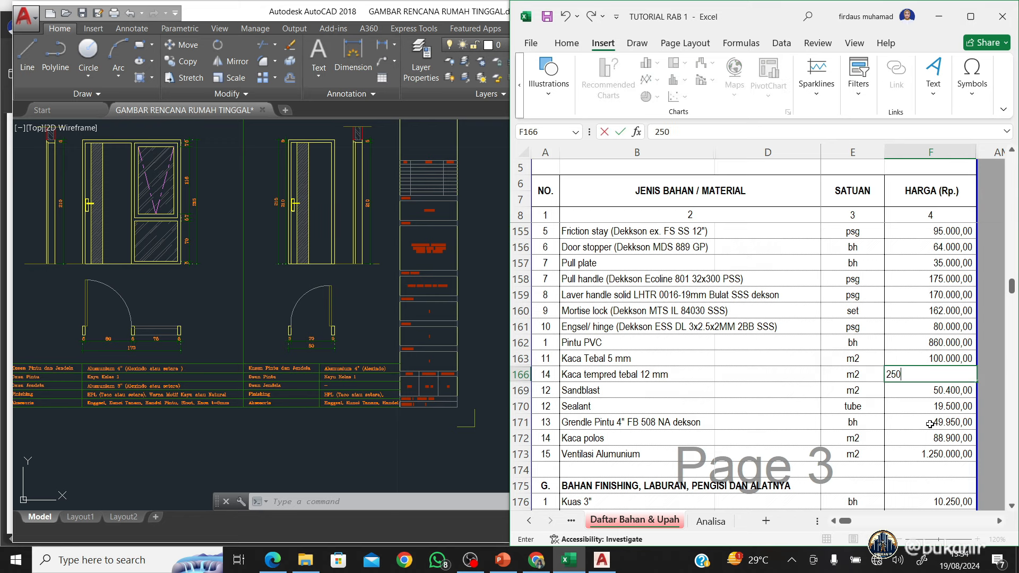
pyautogui.write('.000')
pyautogui.press('Return')
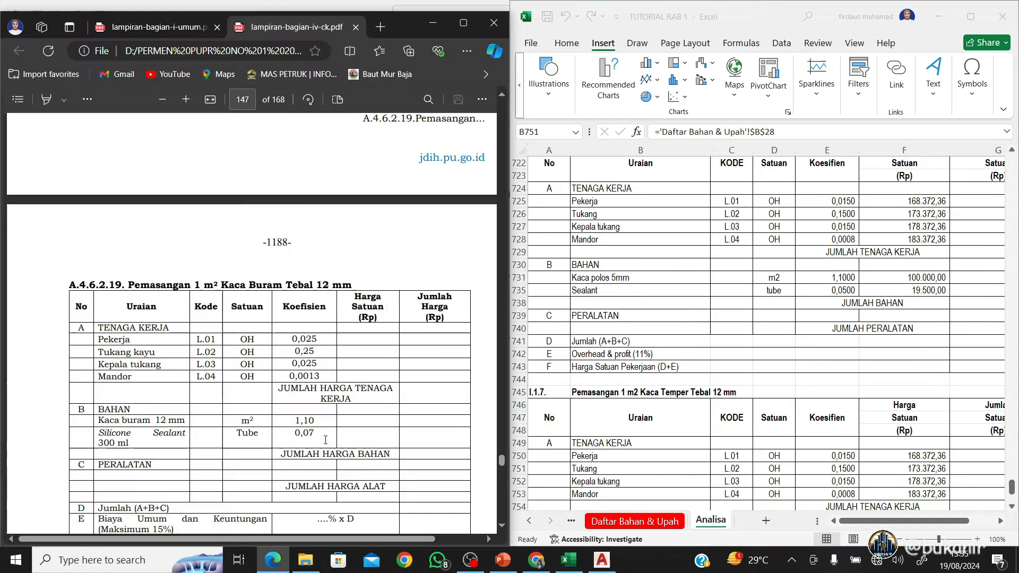
# In the Kaca Temper Tebal 12 mm analysis, set the coefficients to 0,025 for Pekerja and 0,25 for Tukang, following PDF table A.4.6.2.19
pyautogui.scroll(-2, 325, 441)
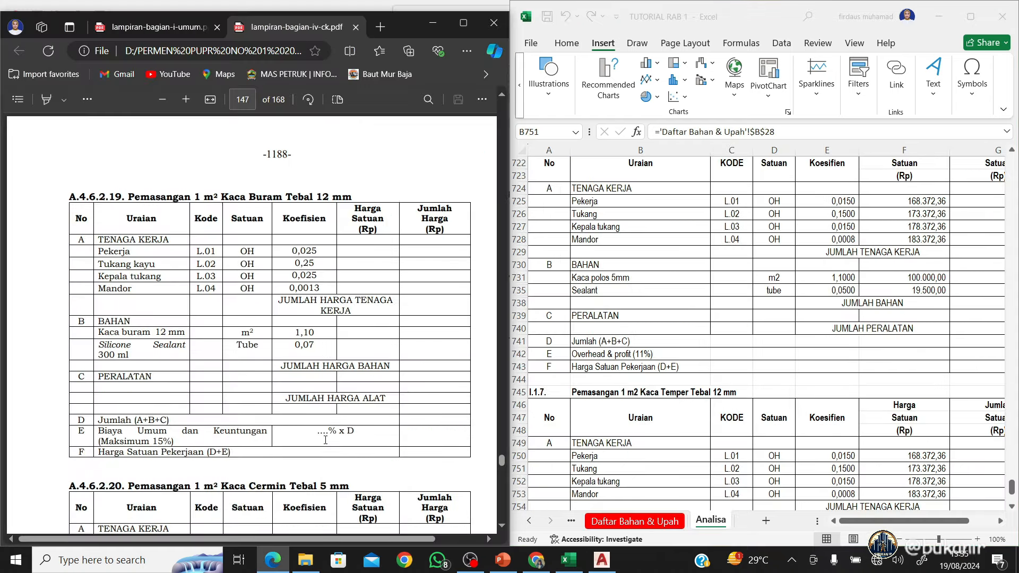
pyautogui.scroll(-3, 326, 440)
pyautogui.scroll(3, 328, 438)
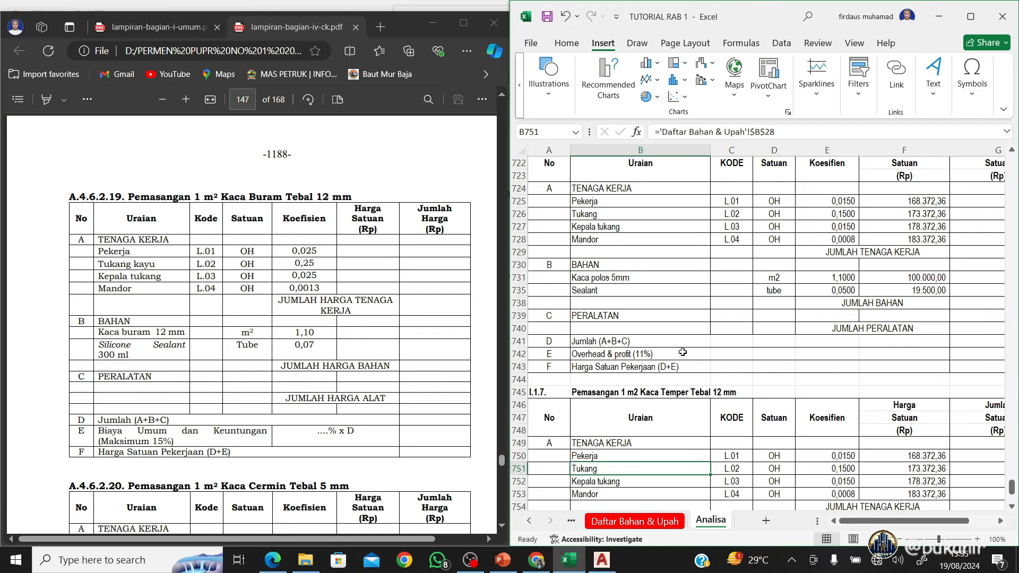
pyautogui.scroll(-4, 683, 355)
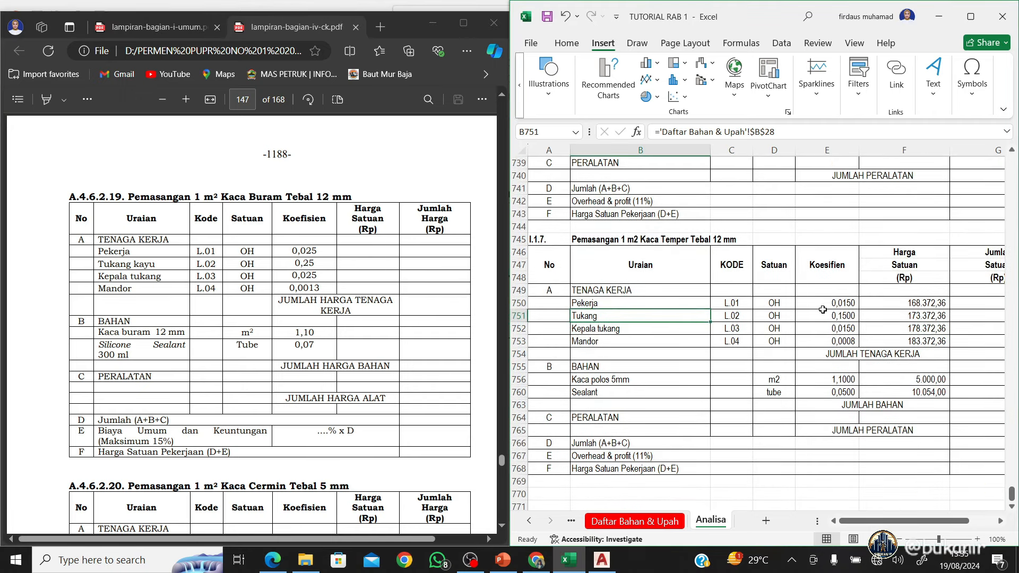
pyautogui.click(829, 303)
pyautogui.write('0,')
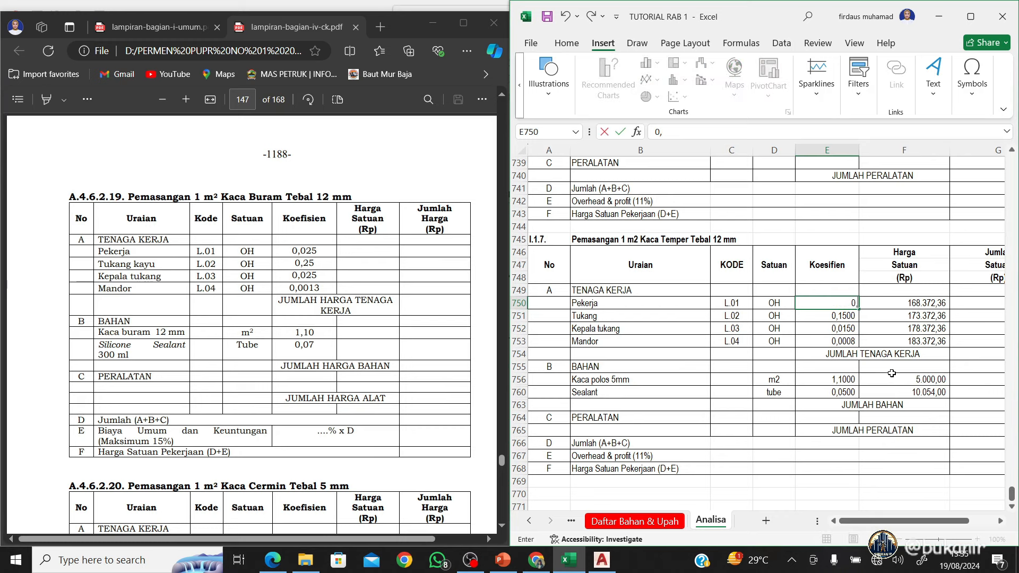
pyautogui.write('025')
pyautogui.press('Return')
pyautogui.write('0,2')
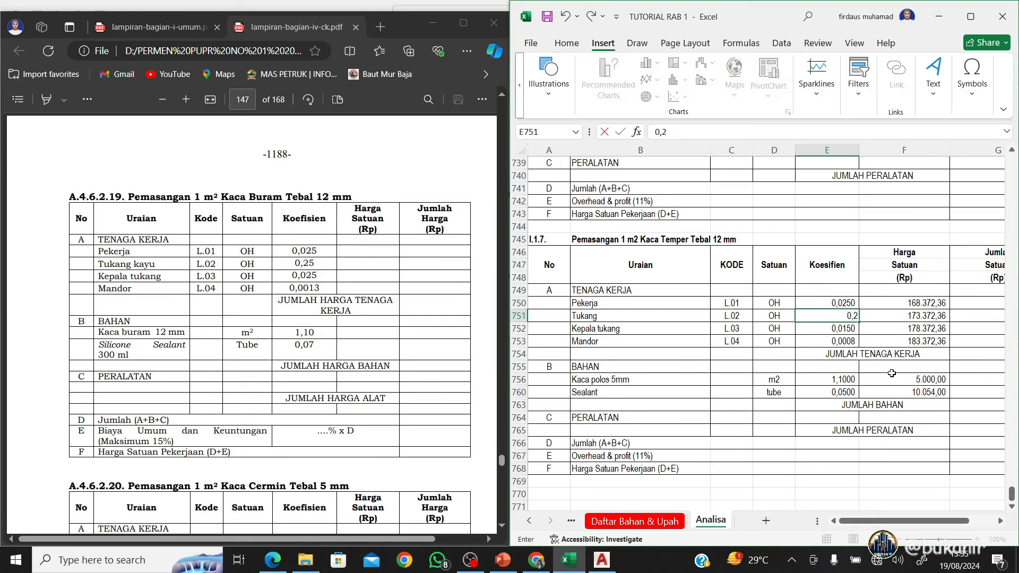
pyautogui.press('Return')
# Set the coefficients to 0,025 for Kepala tukang and 0,0013 for Mandor in the 12 mm glass analysis
pyautogui.write('0,02')
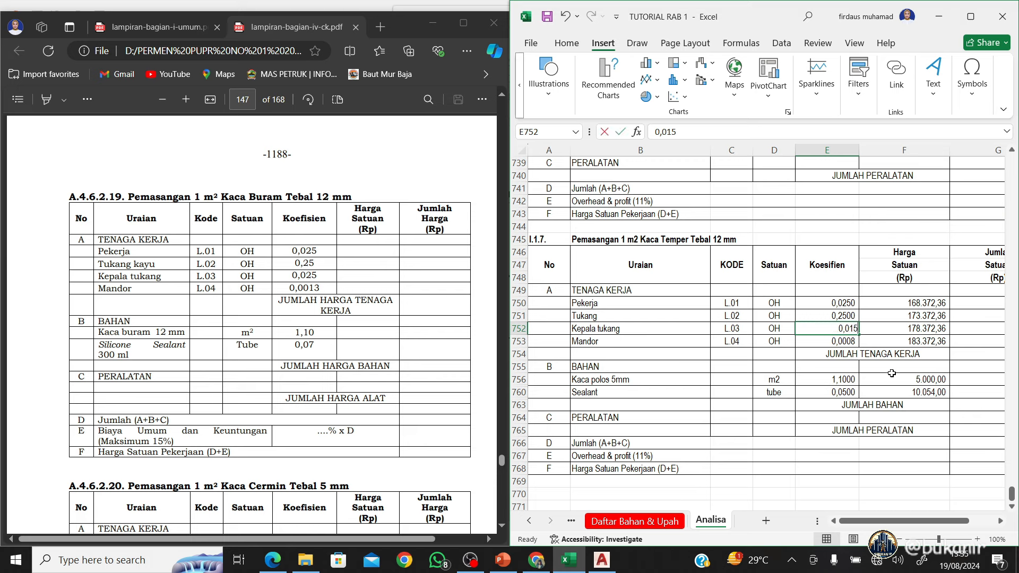
pyautogui.write('5')
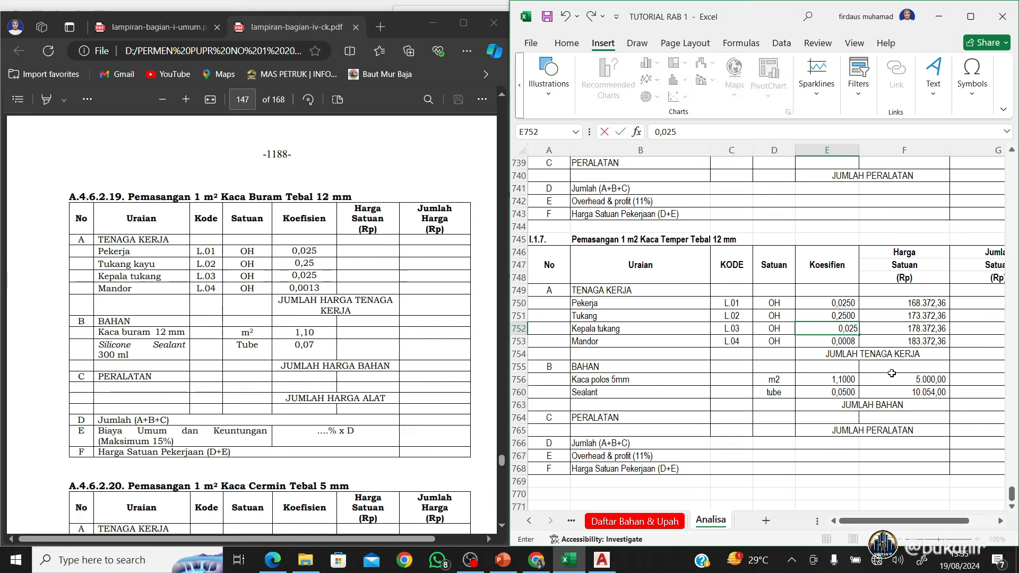
pyautogui.press('Return')
pyautogui.write('0,00')
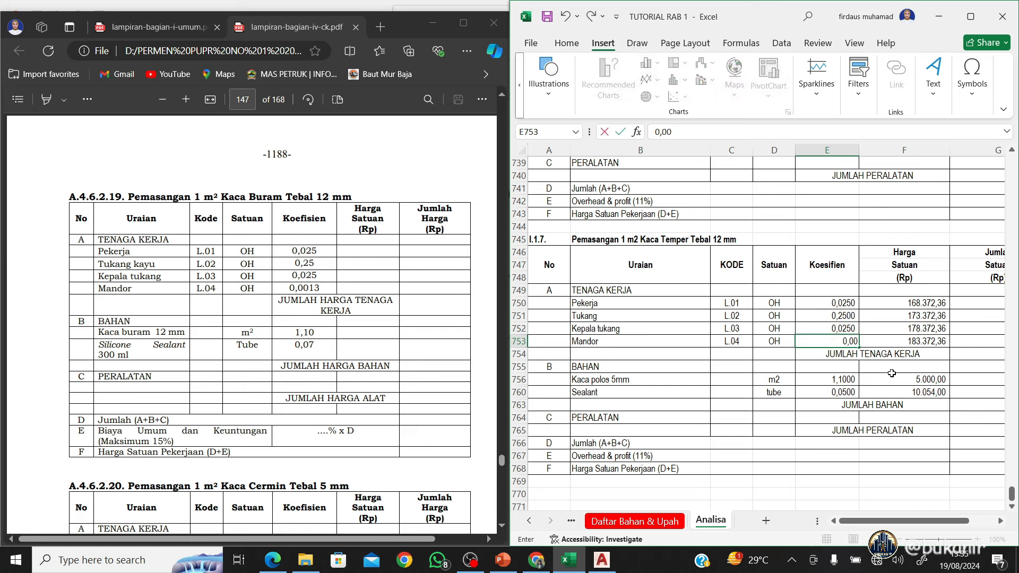
pyautogui.write('13')
pyautogui.press('Return')
# Rename the glass material under BAHAN in the 12 mm glass analysis to Kaca buram 12mm
pyautogui.press('Down')
pyautogui.press('Down')
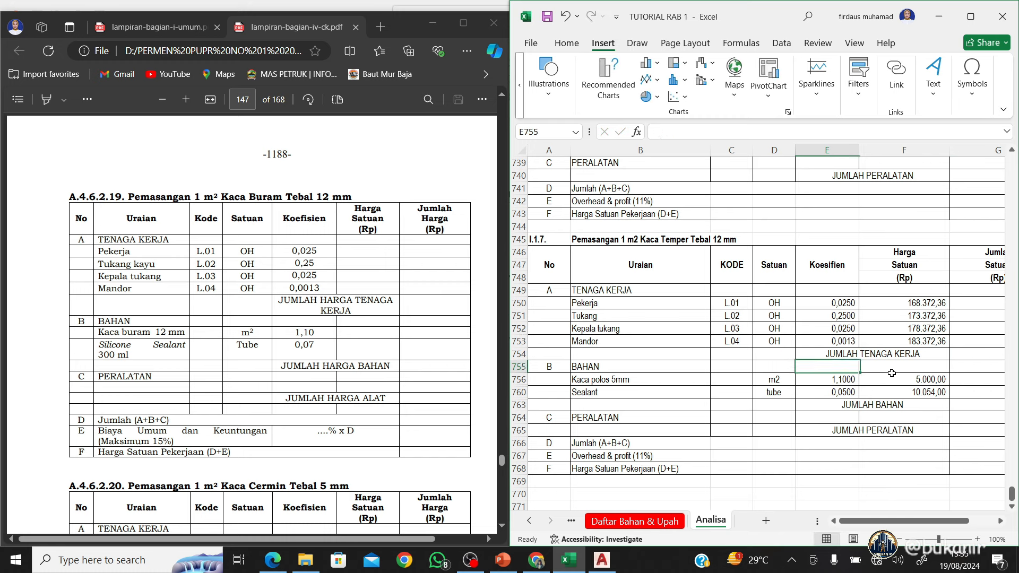
pyautogui.press('Left')
pyautogui.press('Left')
pyautogui.press('Left')
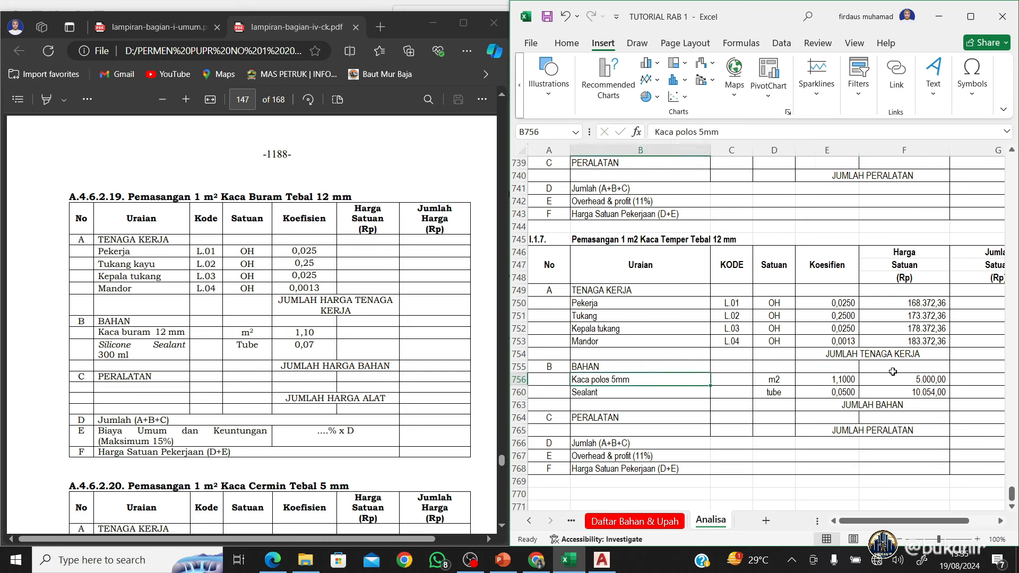
pyautogui.moveTo(673, 132); pyautogui.dragTo(699, 140)
pyautogui.write('bur')
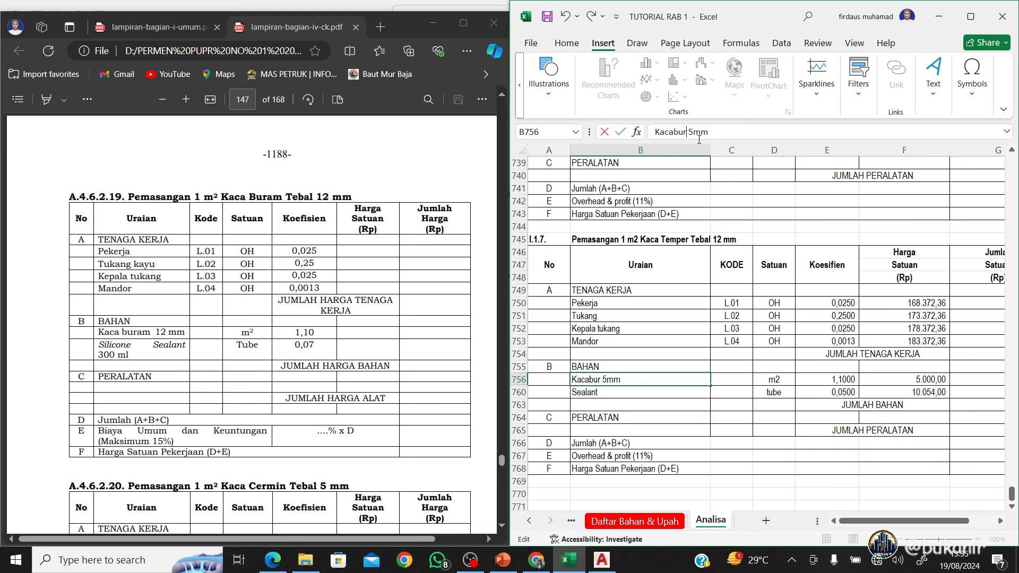
pyautogui.write('a,')
pyautogui.press('BackSpace')
pyautogui.write('m')
pyautogui.press('Left')
pyautogui.press('Delete')
pyautogui.write('12')
pyautogui.press('Return')
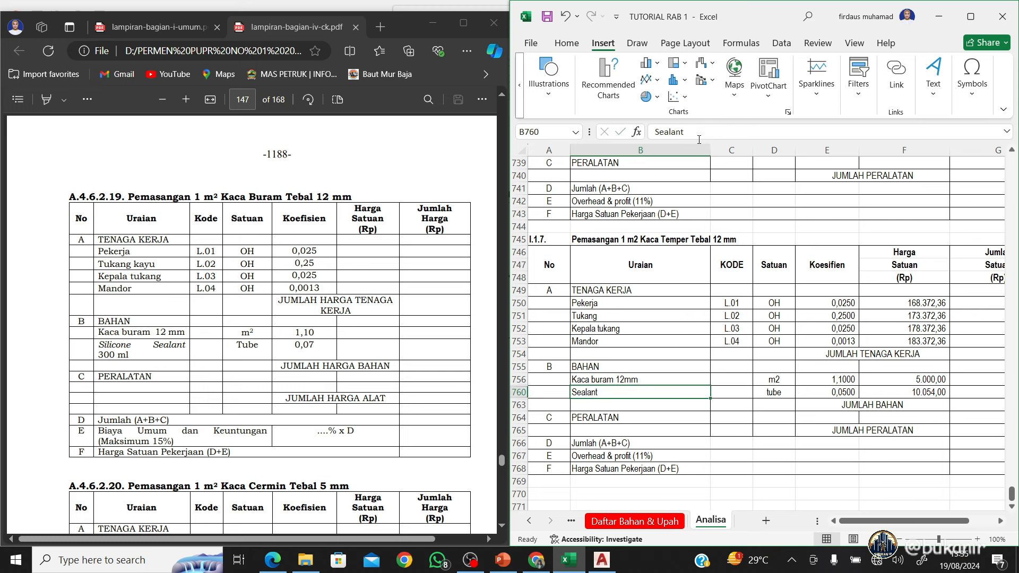
# Set the Sealant coefficient in the 12 mm glass analysis to 0,07
pyautogui.press('Up')
pyautogui.press('Right')
pyautogui.press('Right')
pyautogui.press('Right')
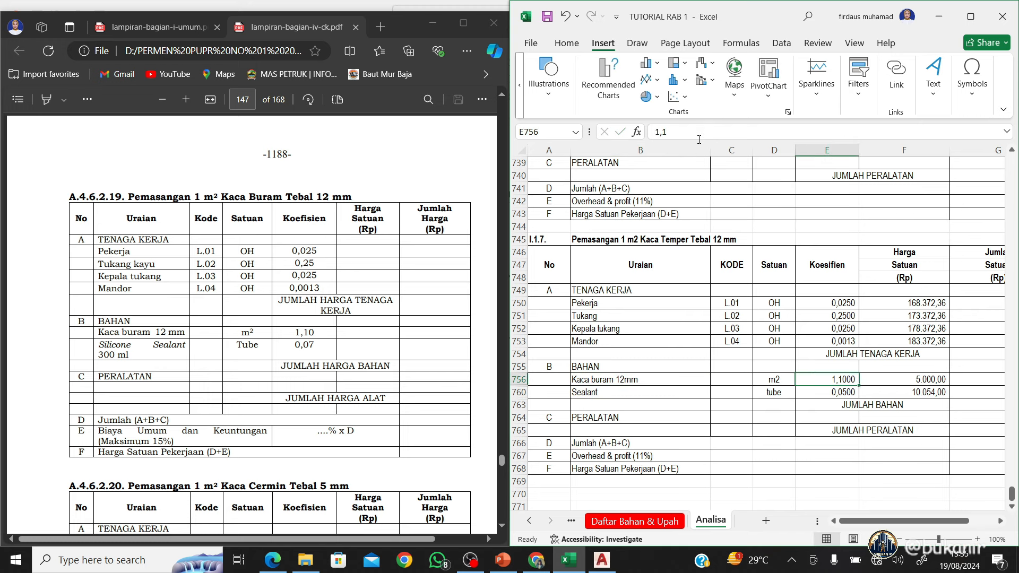
pyautogui.press('Down')
pyautogui.write('0,')
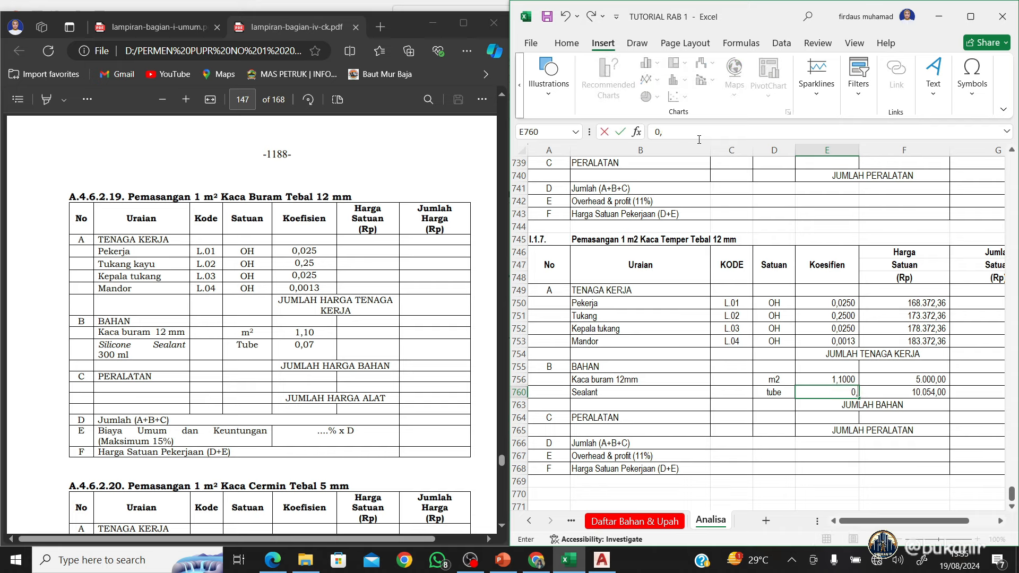
pyautogui.write('07')
pyautogui.press('Return')
# Link the Kaca buram 12mm unit price to the Kaca tempred tebal 12 mm price in the Daftar Bahan & Upah sheet
pyautogui.press('Up')
pyautogui.press('Up')
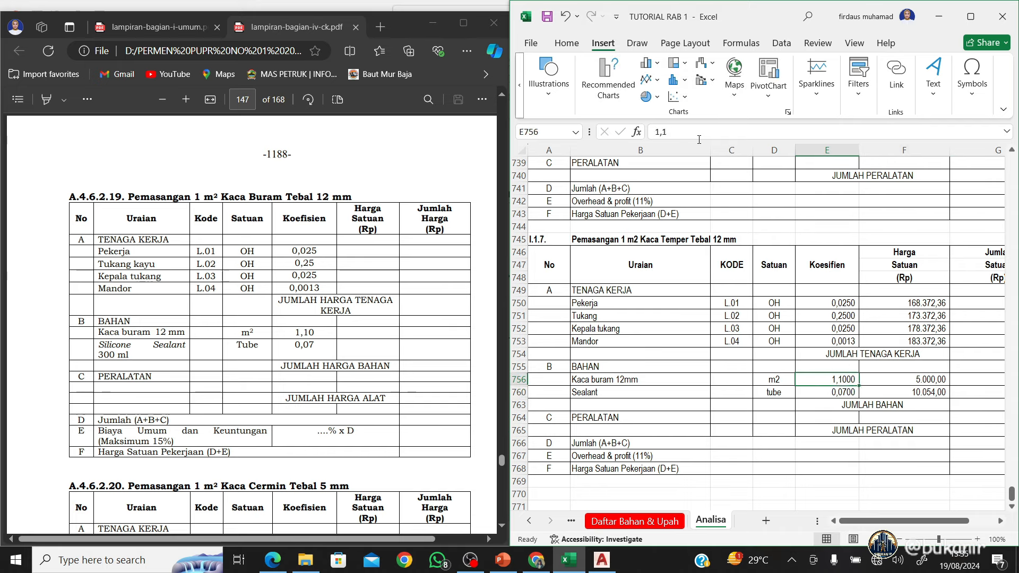
pyautogui.press('Right')
pyautogui.write('=')
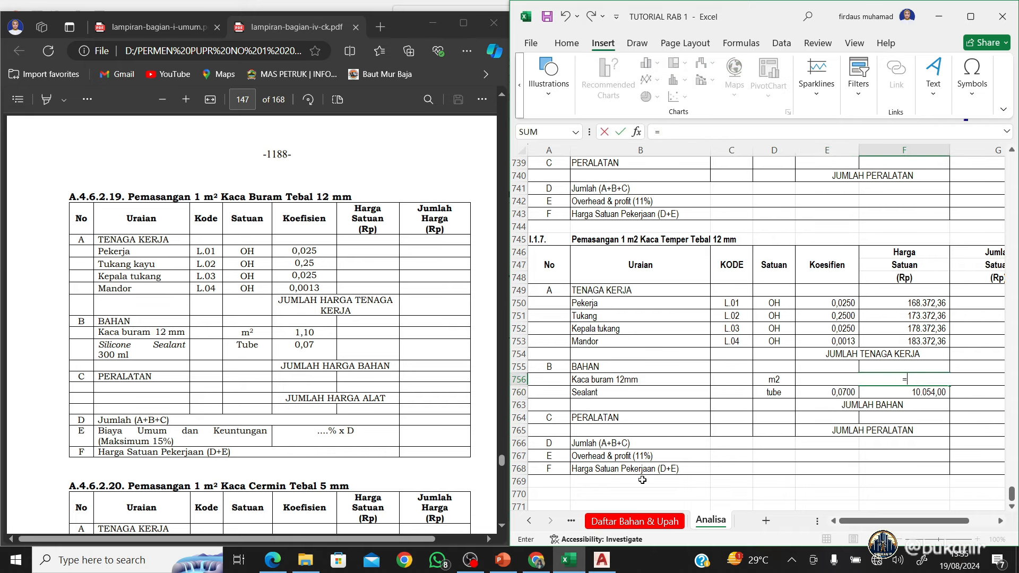
pyautogui.click(653, 521)
pyautogui.click(620, 384)
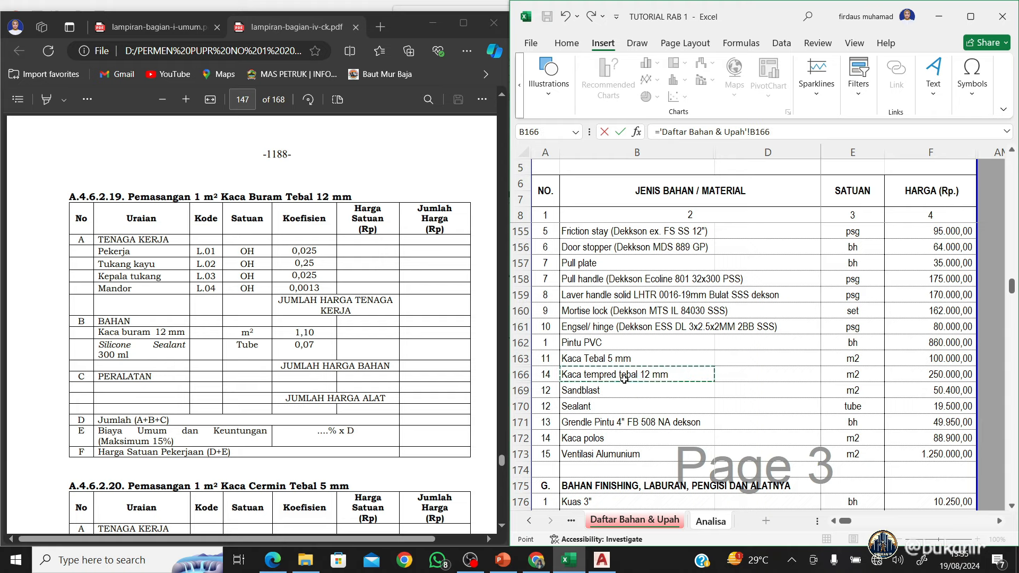
pyautogui.press('Right')
pyautogui.press('Right')
pyautogui.press('Return')
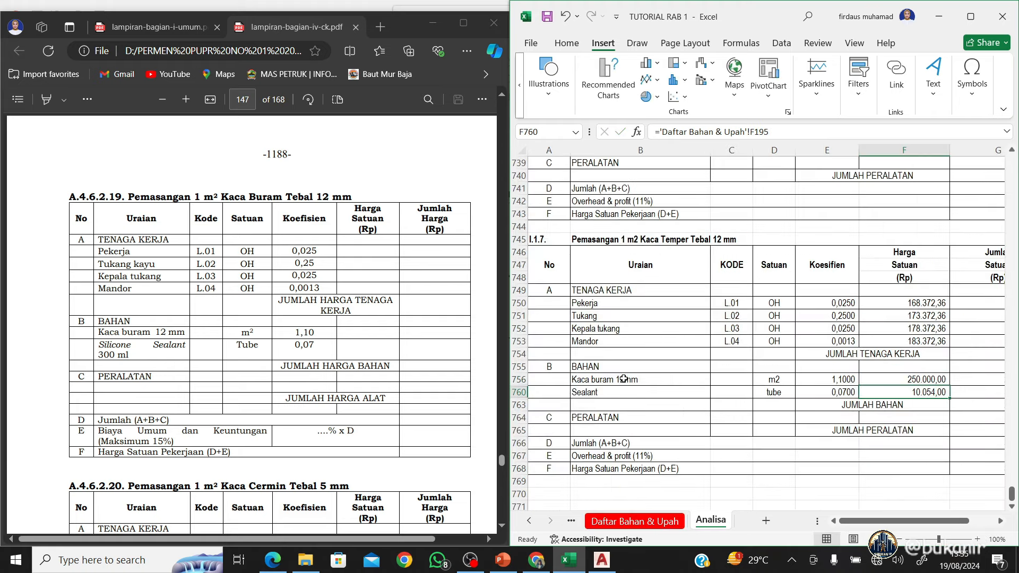
# Link the Sealant unit price in the 12 mm glass analysis to the Sealant price in the Daftar Bahan & Upah sheet
pyautogui.write('=')
pyautogui.click(635, 521)
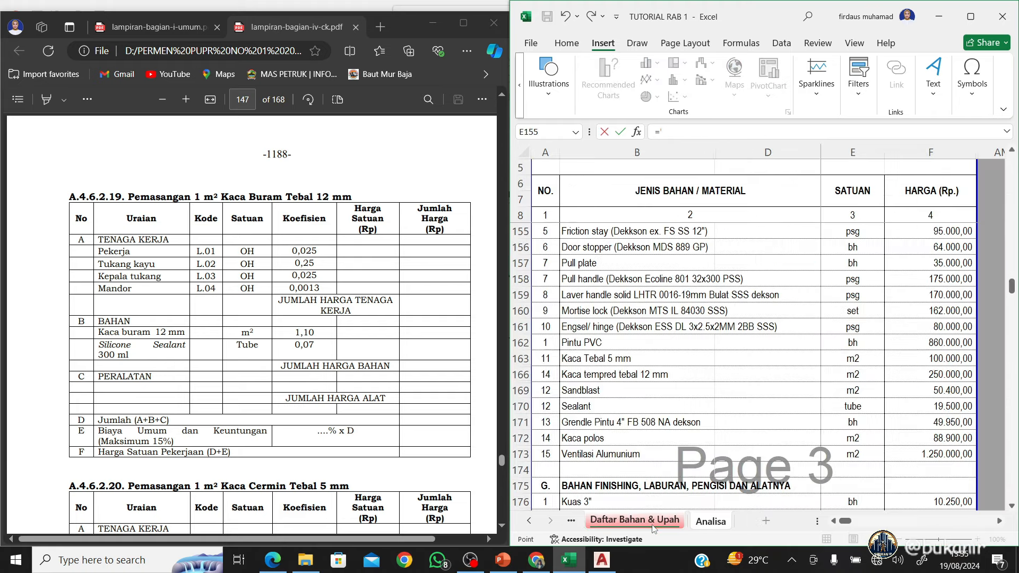
pyautogui.click(613, 416)
pyautogui.click(612, 407)
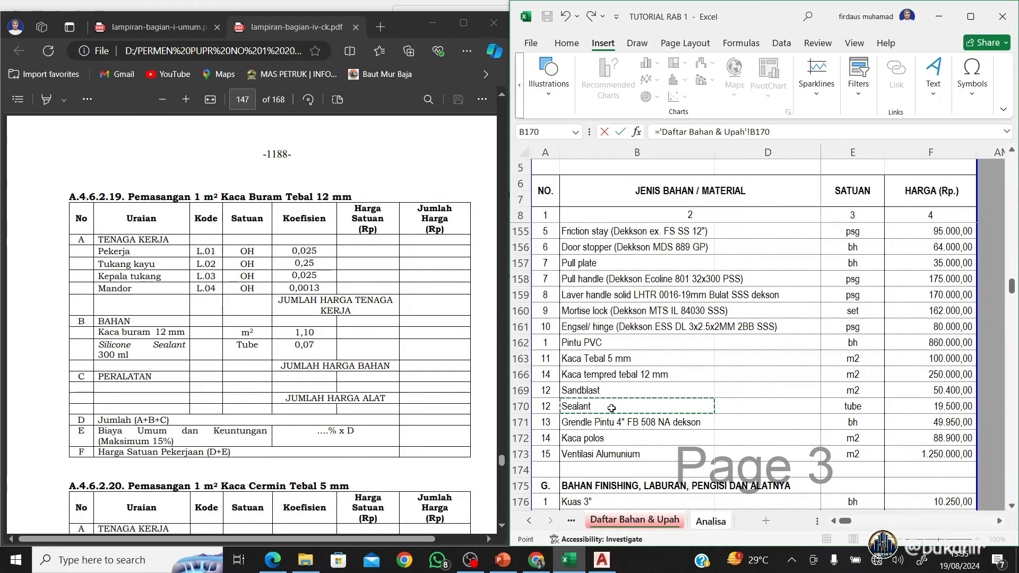
pyautogui.press('Right')
pyautogui.press('Right')
pyautogui.press('Right')
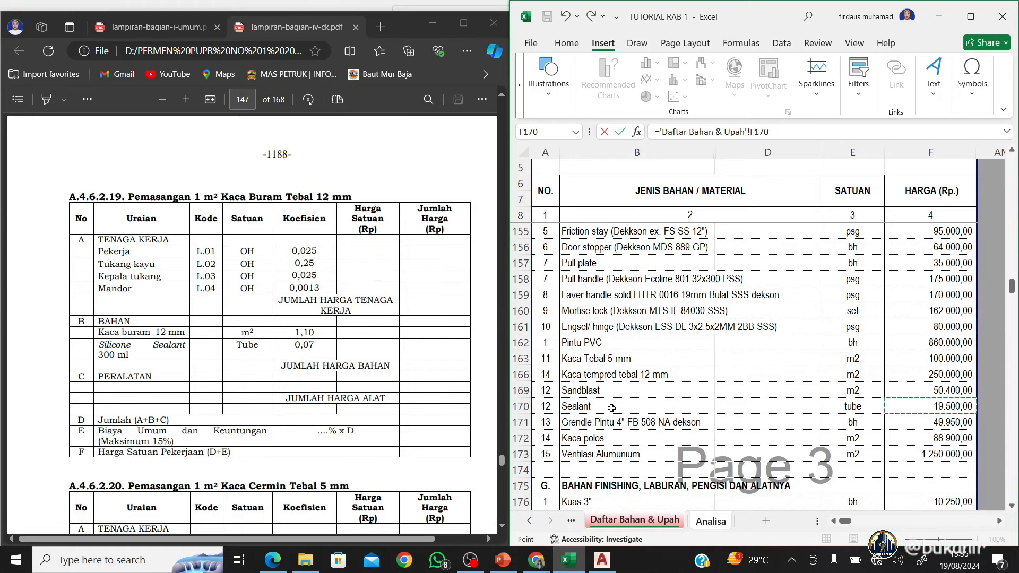
pyautogui.press('Return')
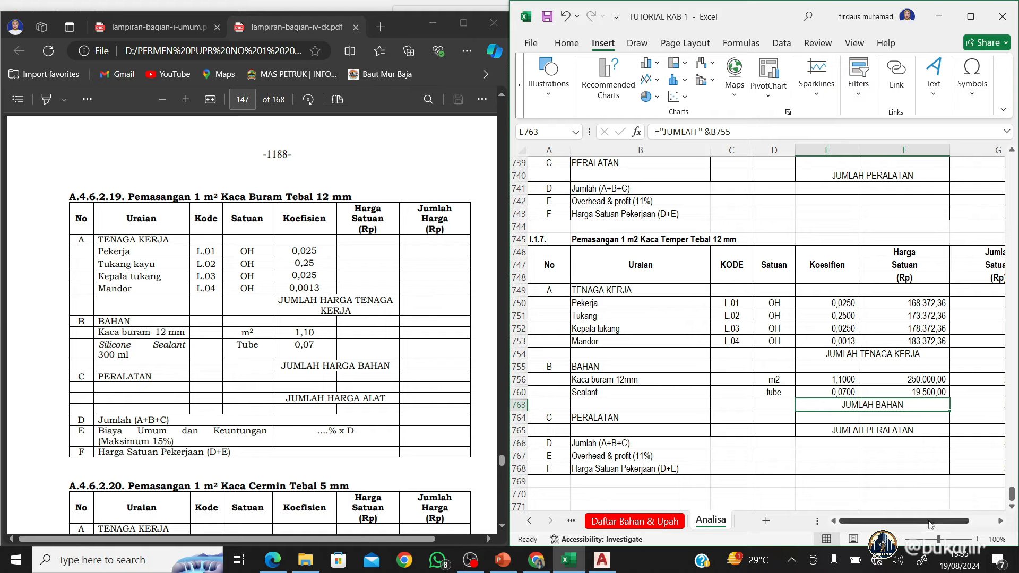
# Copy the PEKERJAAN KUNCI DAN KACA heading with its I.1.1. analysis block and paste it at row 770, below the 12 mm glass analysis
pyautogui.moveTo(929, 521)
pyautogui.mouseDown()
pyautogui.moveTo(941, 526)
pyautogui.moveTo(930, 524)
pyautogui.mouseUp()
pyautogui.scroll(8, 667, 430)
pyautogui.scroll(20, 668, 431)
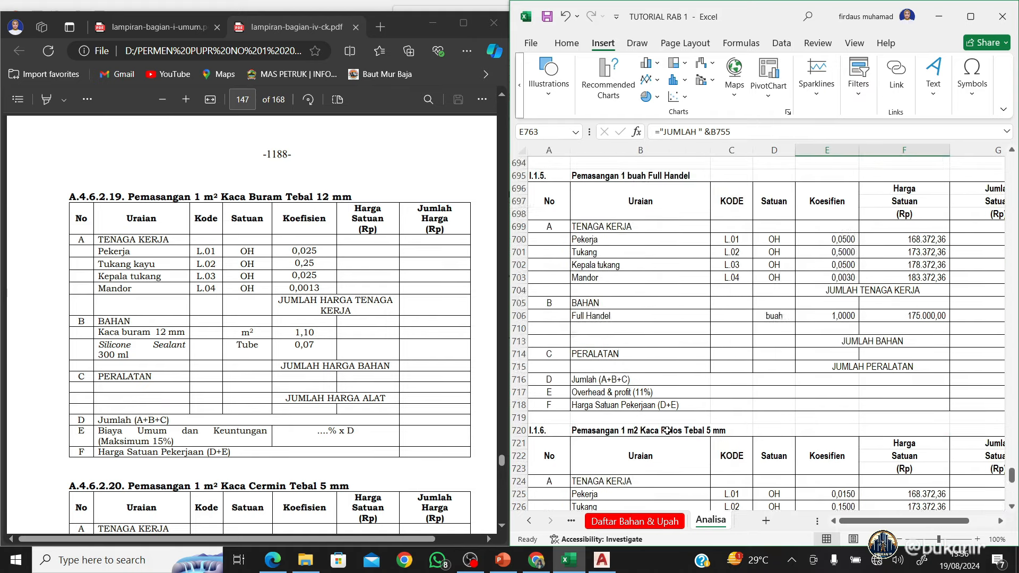
pyautogui.scroll(12, 667, 431)
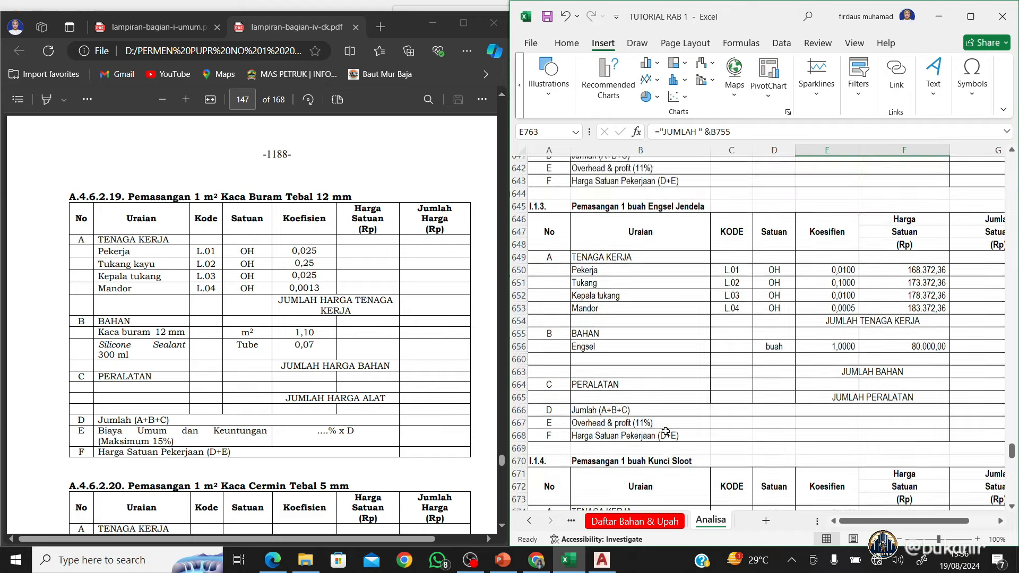
pyautogui.scroll(8, 666, 431)
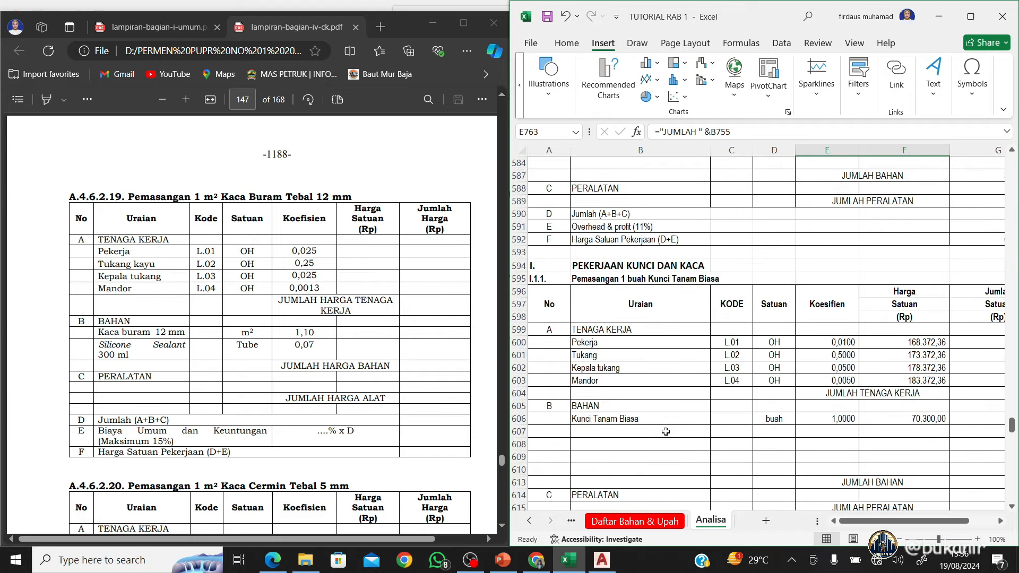
pyautogui.scroll(-1, 626, 349)
pyautogui.moveTo(519, 265); pyautogui.dragTo(590, 474)
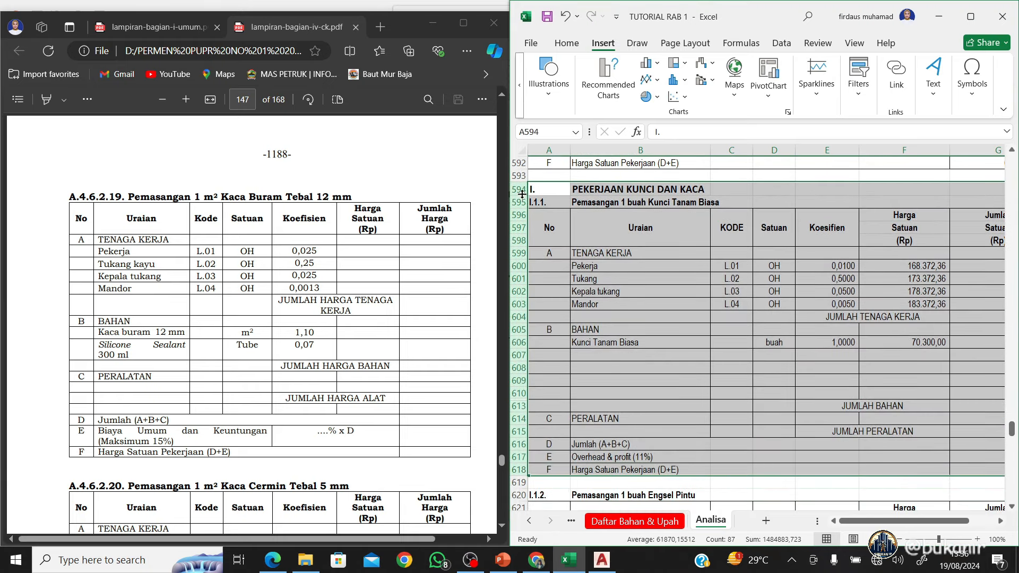
pyautogui.hotkey('ctrl', 'c')
pyautogui.scroll(-1, 687, 349)
pyautogui.scroll(-20, 687, 349)
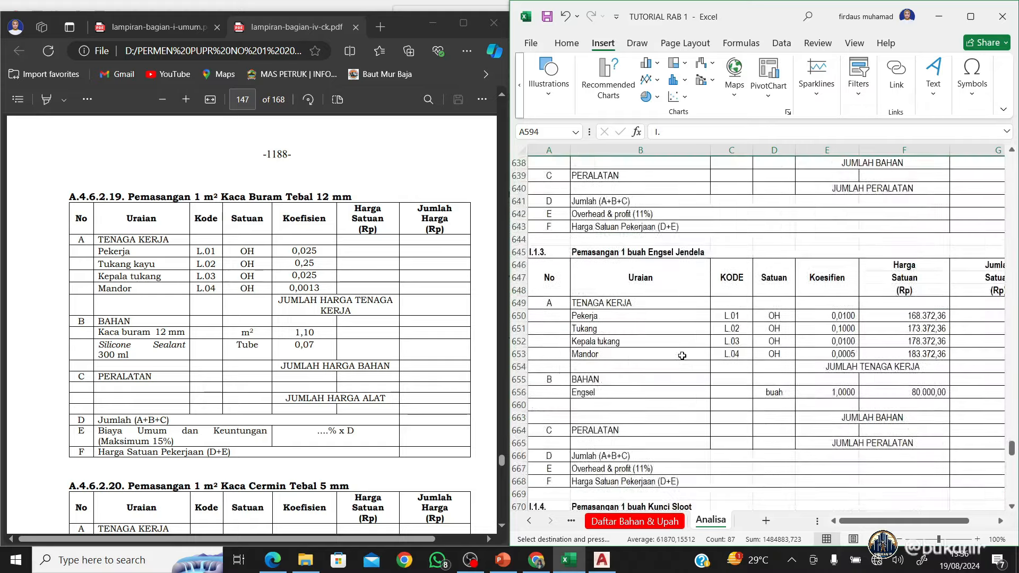
pyautogui.scroll(-12, 673, 373)
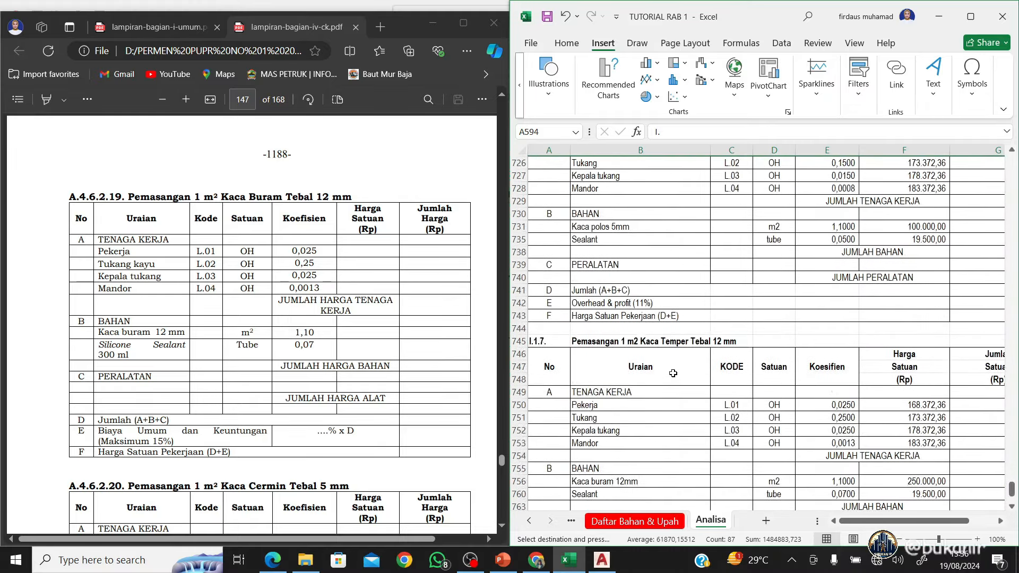
pyautogui.click(527, 395)
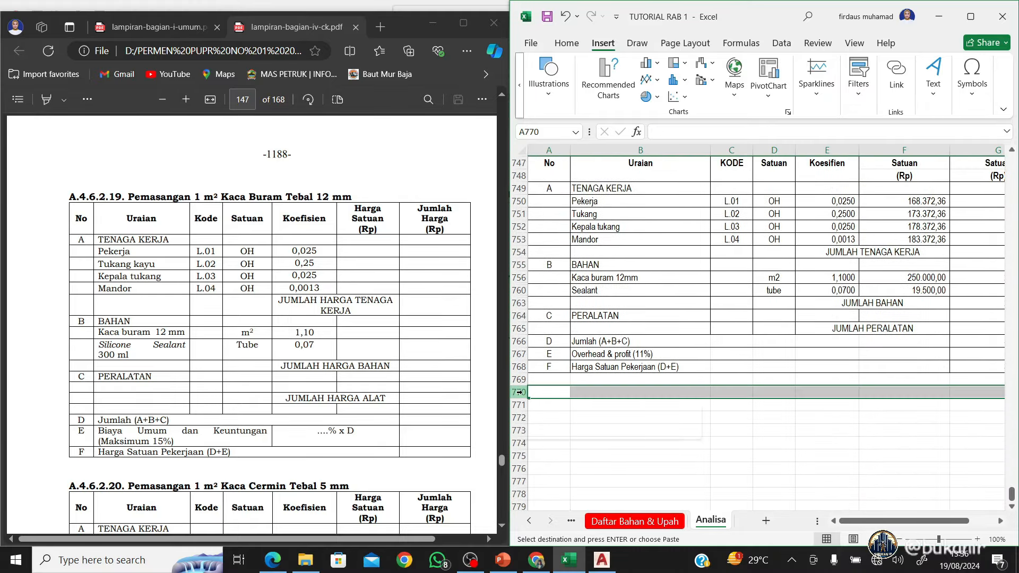
pyautogui.rightClick(527, 395)
pyautogui.click(591, 262)
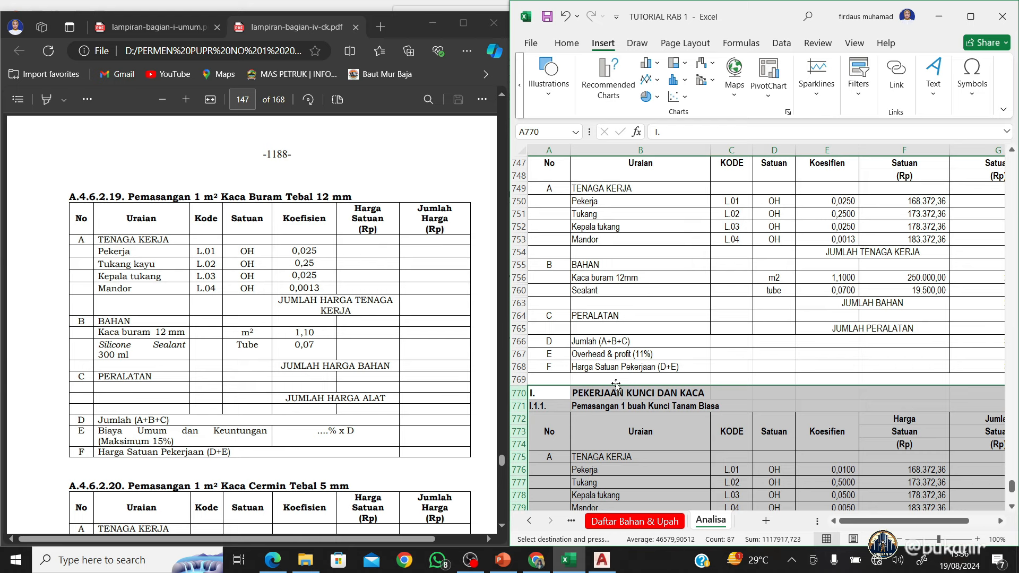
pyautogui.press('Escape')
# Change the copied section heading's number to J. and its title to PEKERJAAN PINTU DAN JENDELA
pyautogui.click(545, 394)
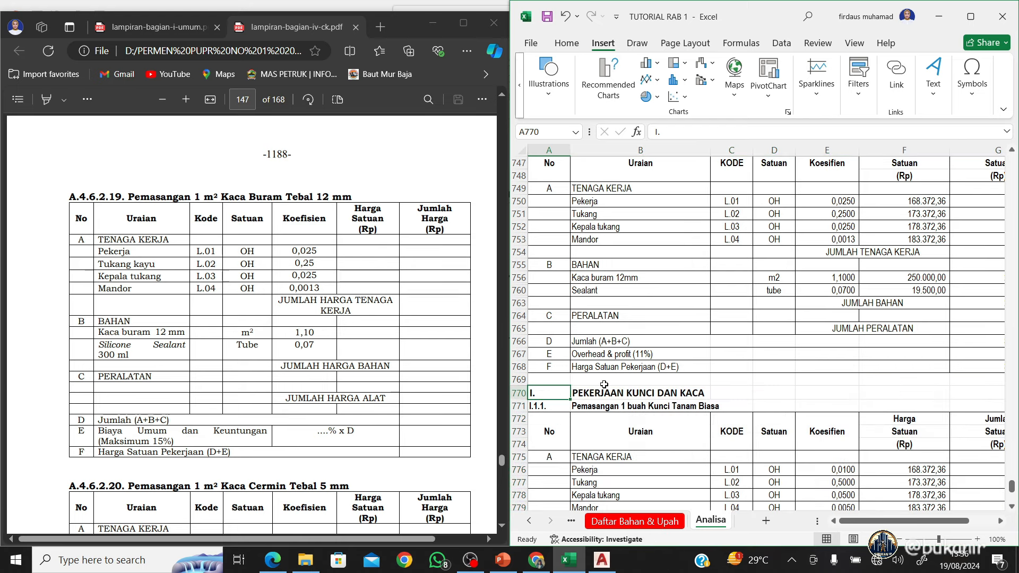
pyautogui.write('J')
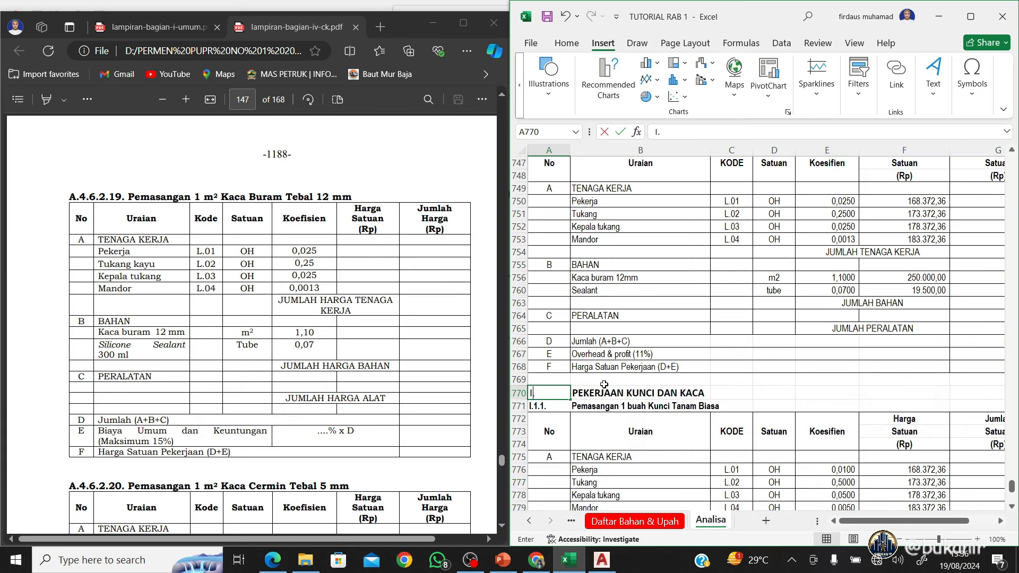
pyautogui.press('Tab')
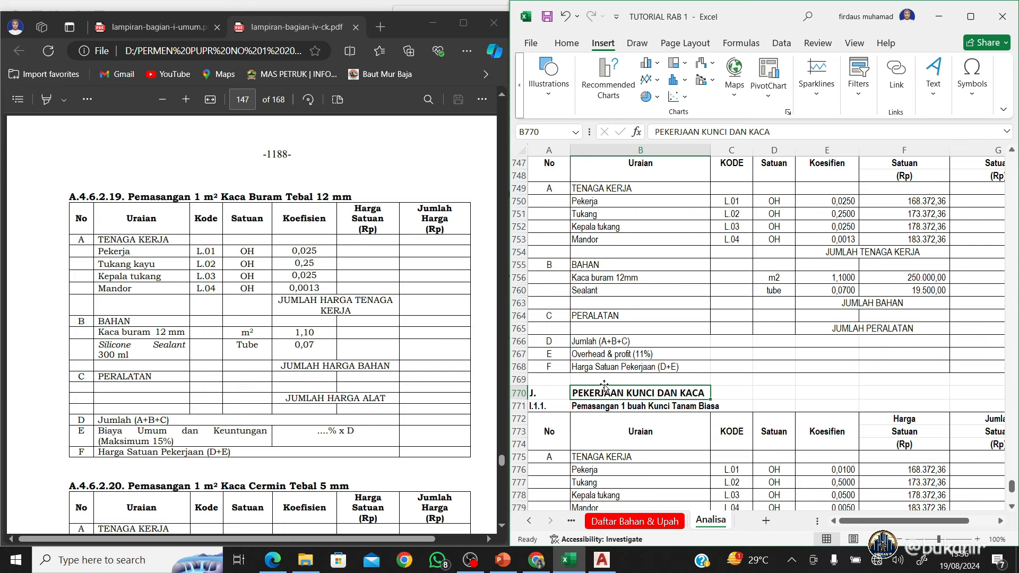
pyautogui.write('PEKERJAAN')
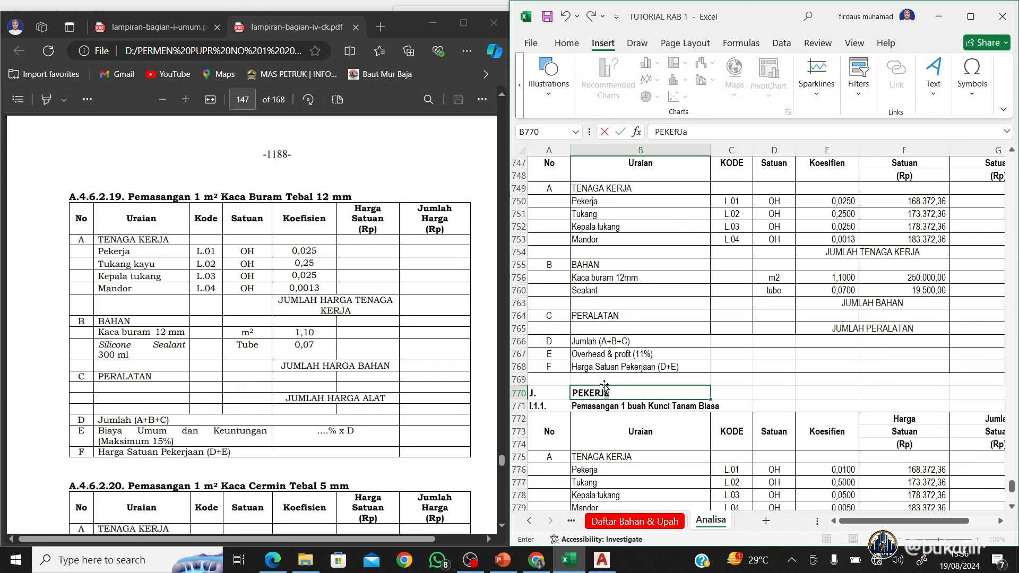
pyautogui.write(' PINTU')
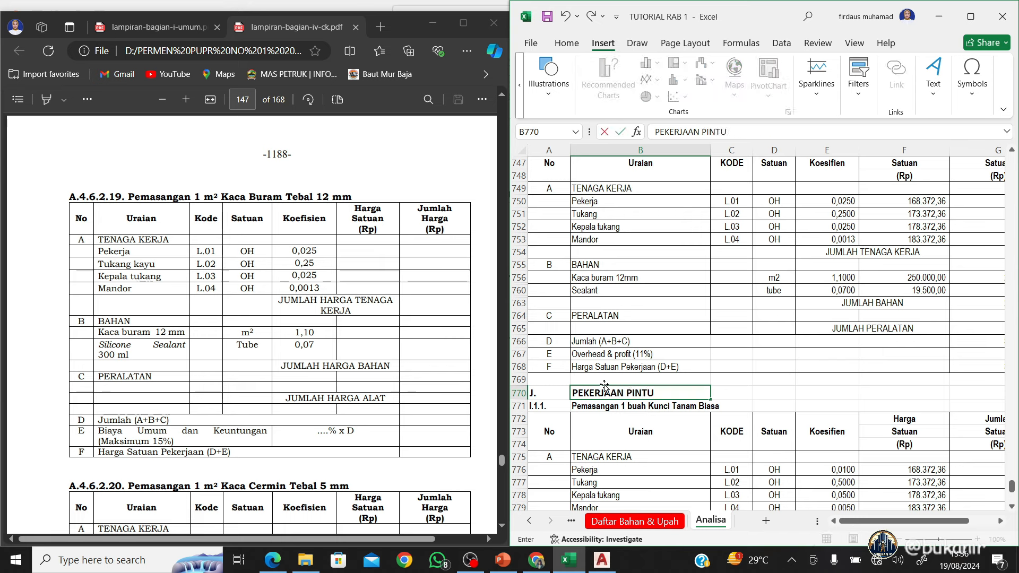
pyautogui.write(' DAN JENDELA')
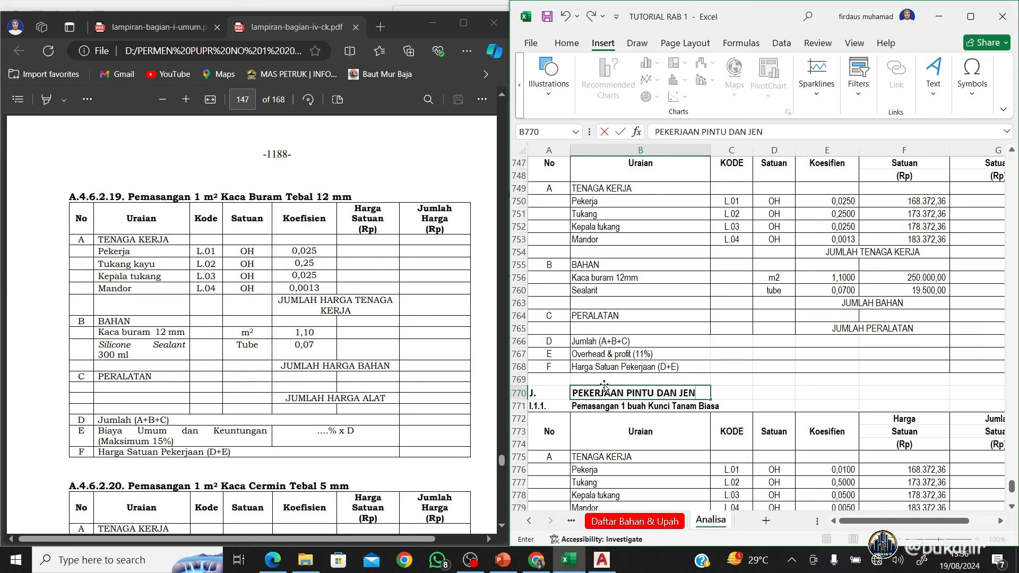
pyautogui.press('Return')
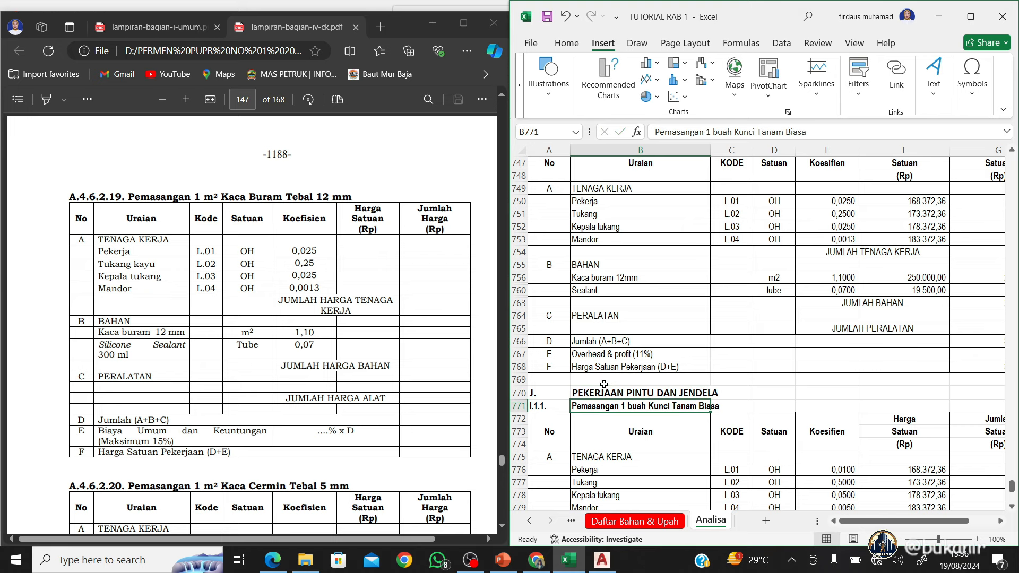
# Change the number of the first analysis under PEKERJAAN PINTU DAN JENDELA to J.1.1
pyautogui.press('Left')
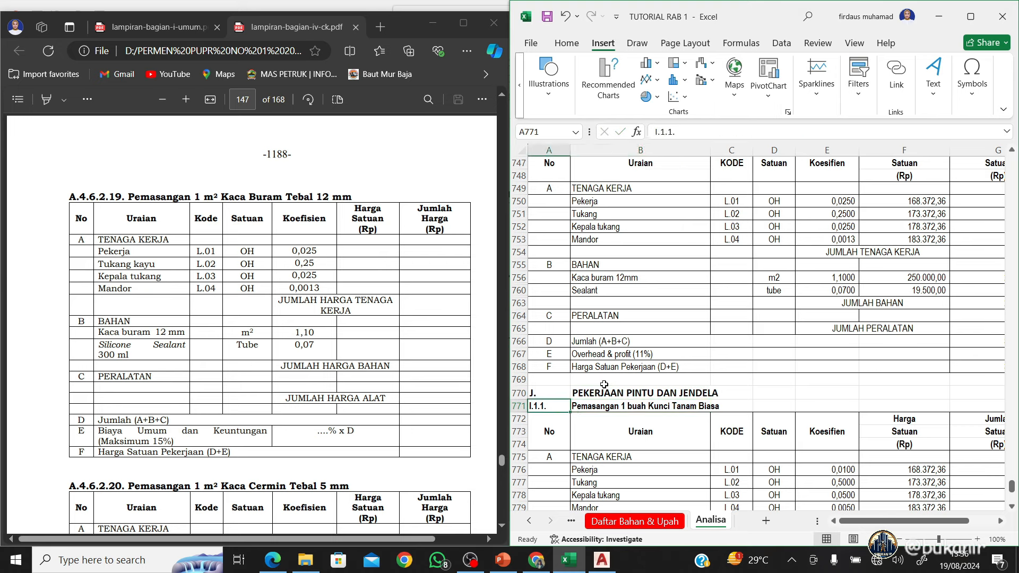
pyautogui.click(659, 131)
pyautogui.press('BackSpace')
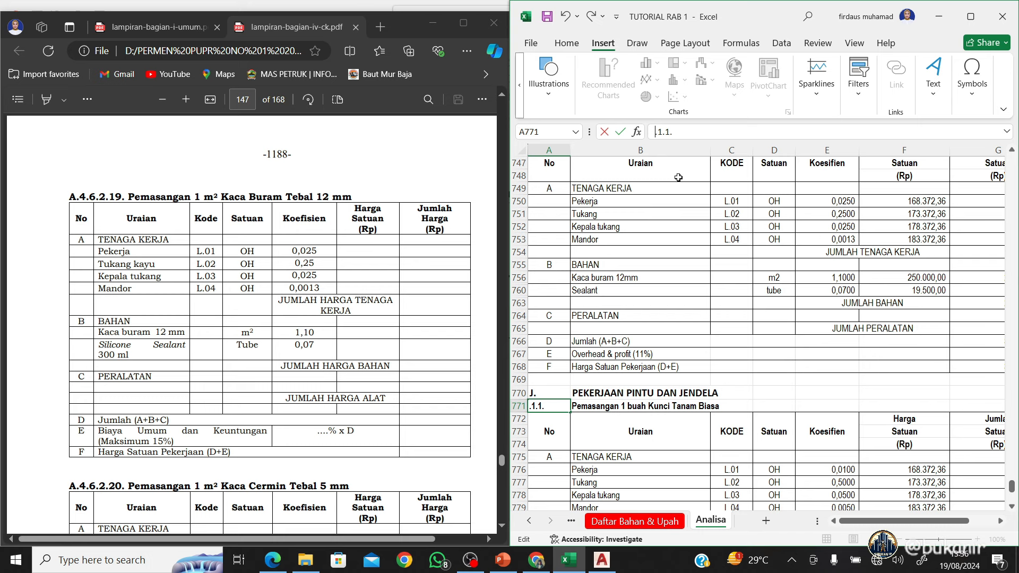
pyautogui.write('J')
pyautogui.press('Return')
# Title the J.1.1. analysis Pemasangan Pintu jendela P1
pyautogui.press('Up')
pyautogui.press('Right')
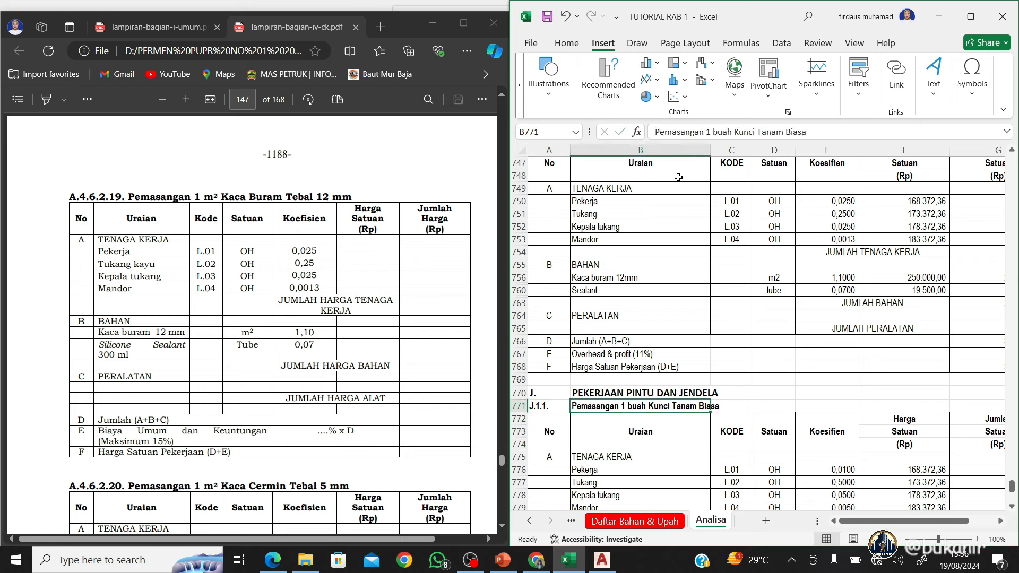
pyautogui.write('P')
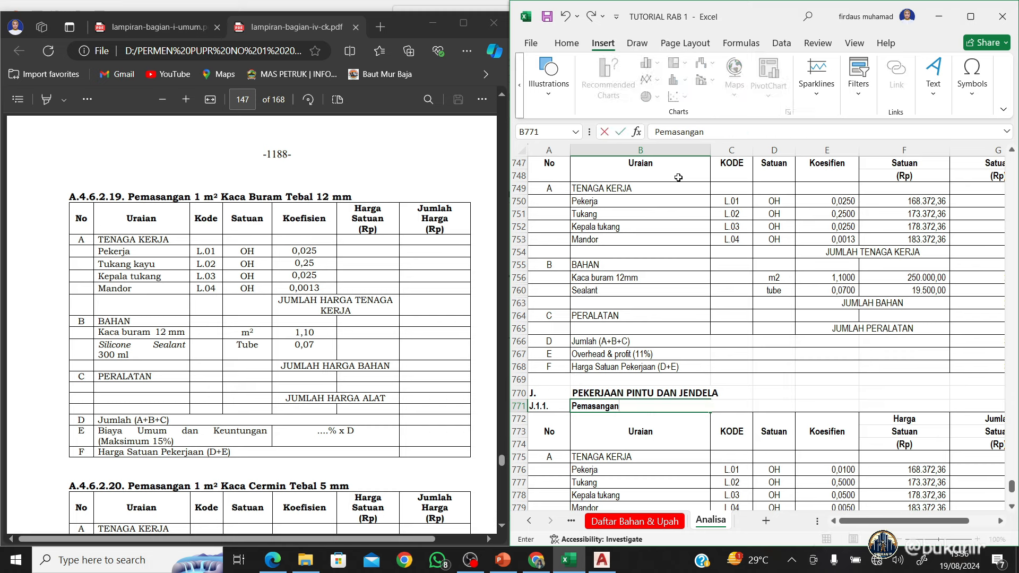
pyautogui.write('emasangan P')
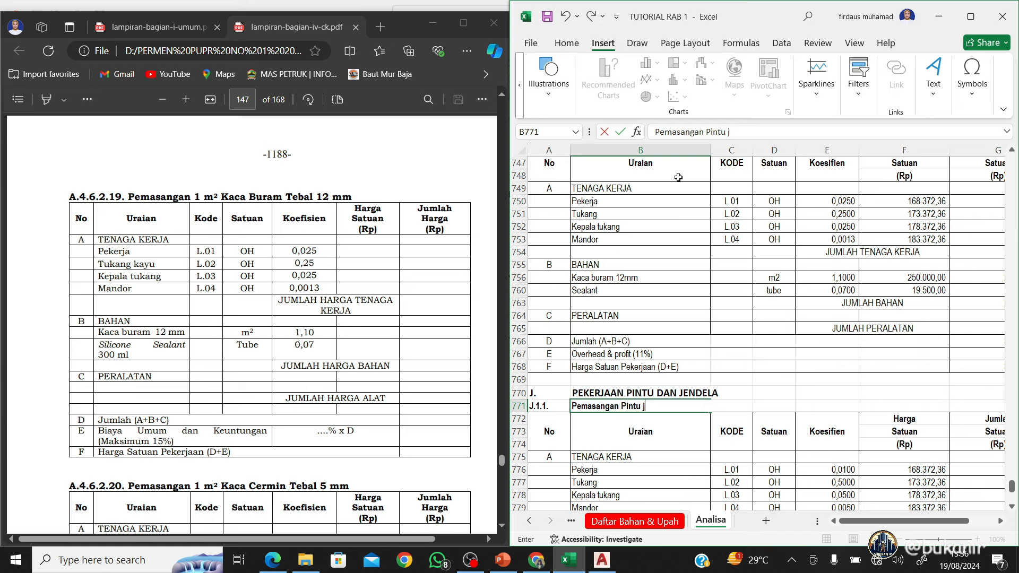
pyautogui.write('intu jendela')
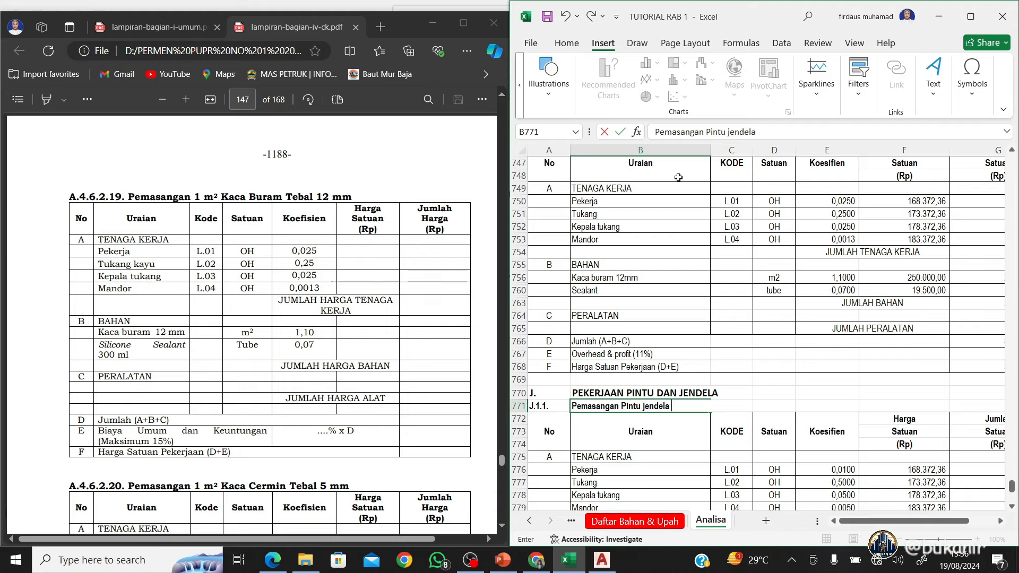
pyautogui.write(' P')
pyautogui.write('1')
pyautogui.press('Return')
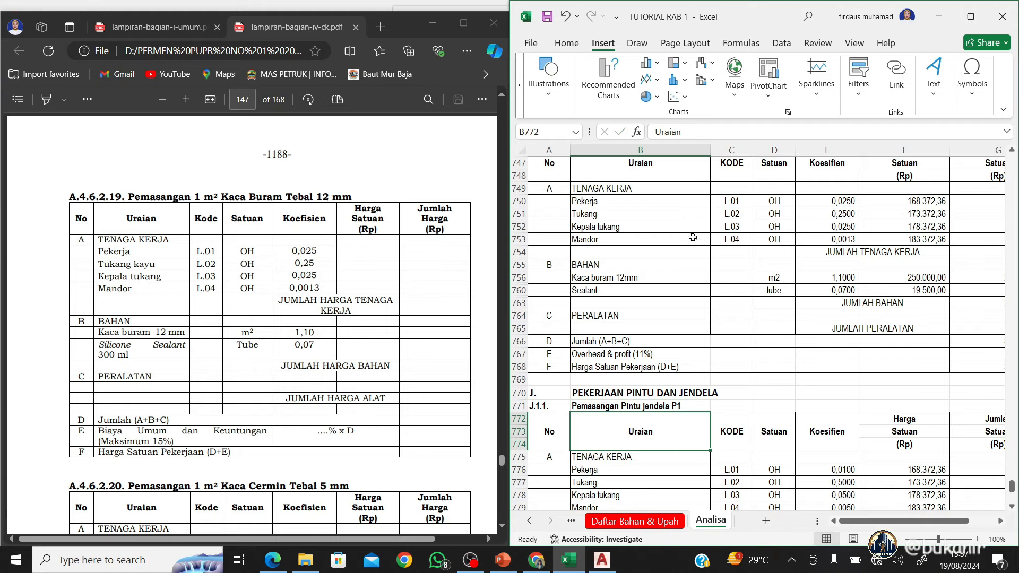
# Check the P1 door and window item in the RAB sheet and change the J.1.1. title to Pemasangan 1 Unit Pintu jendela P1
pyautogui.click(529, 521)
pyautogui.click(599, 526)
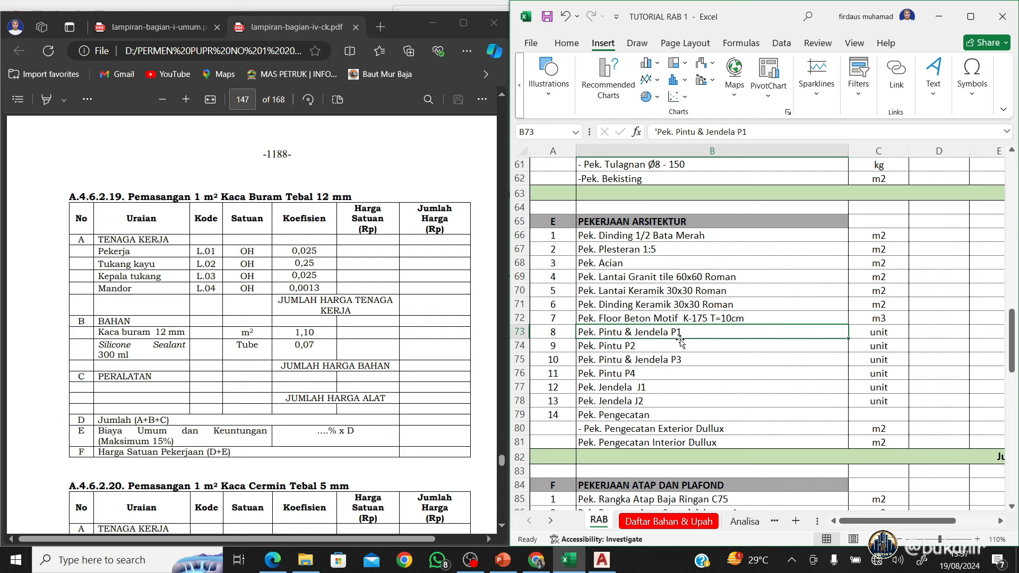
pyautogui.click(741, 522)
pyautogui.click(610, 408)
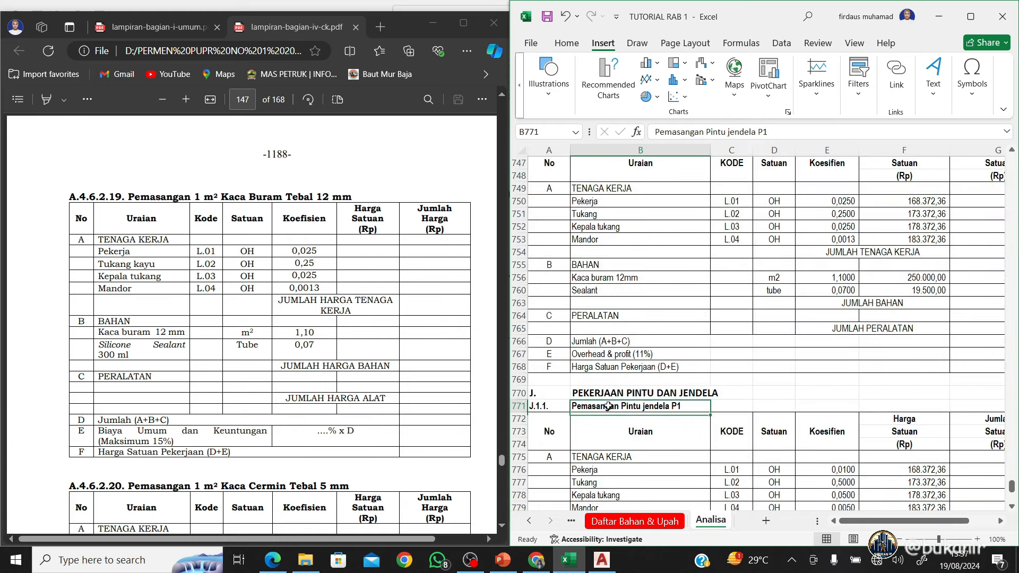
pyautogui.click(708, 133)
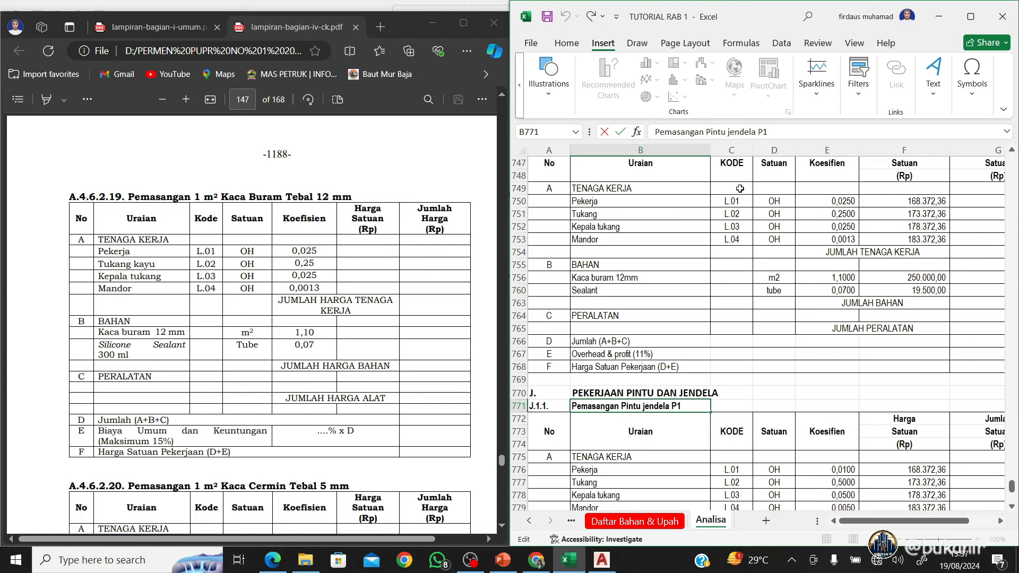
pyautogui.write('1 Unit')
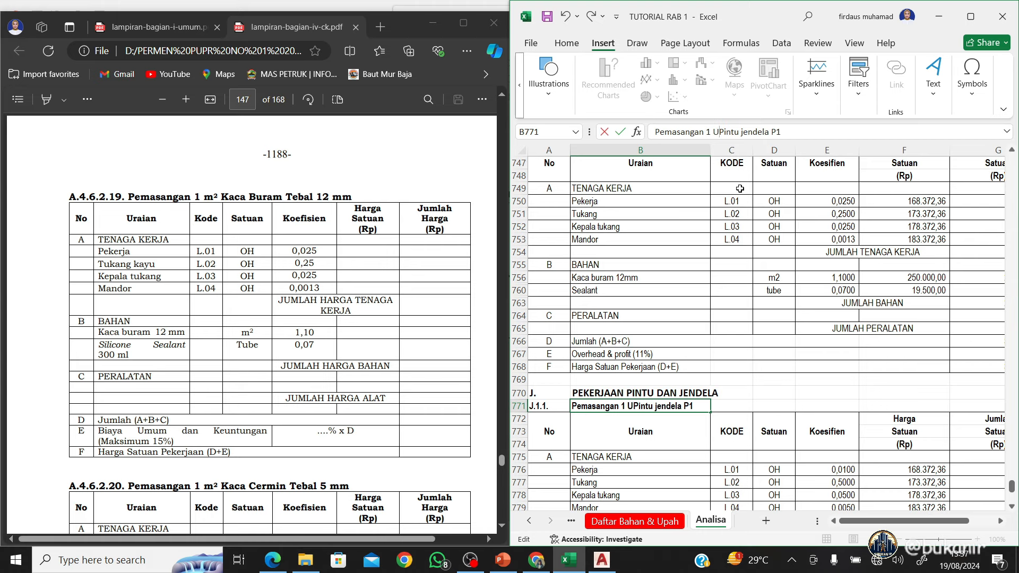
pyautogui.press('Return')
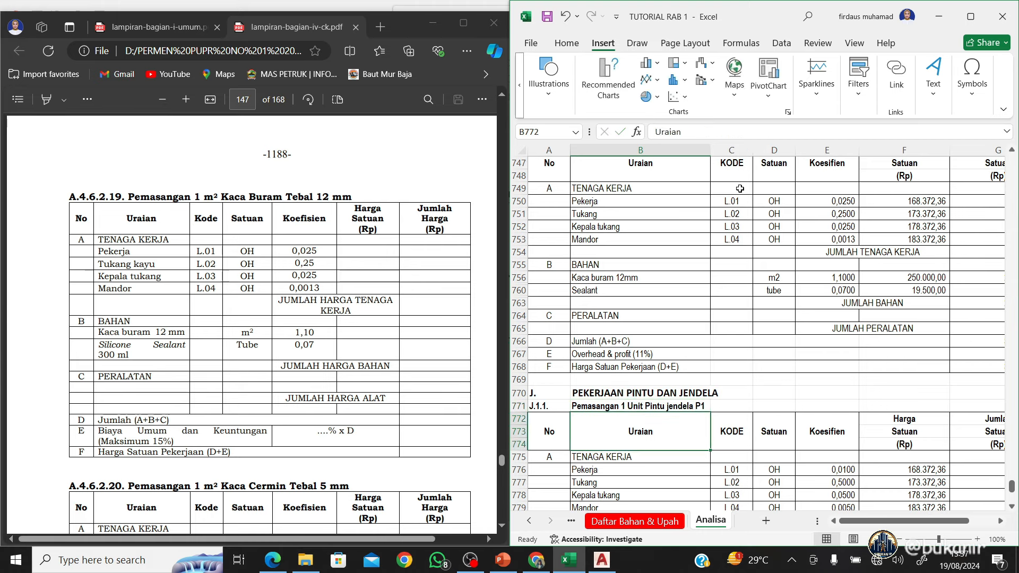
# Look through the labour and material rows of the J.1.1. analysis
pyautogui.press('Return')
pyautogui.press('Return')
pyautogui.press('Return')
pyautogui.press('Down')
pyautogui.press('Down')
pyautogui.press('Down')
pyautogui.press('Down')
pyautogui.press('Down')
pyautogui.press('Down')
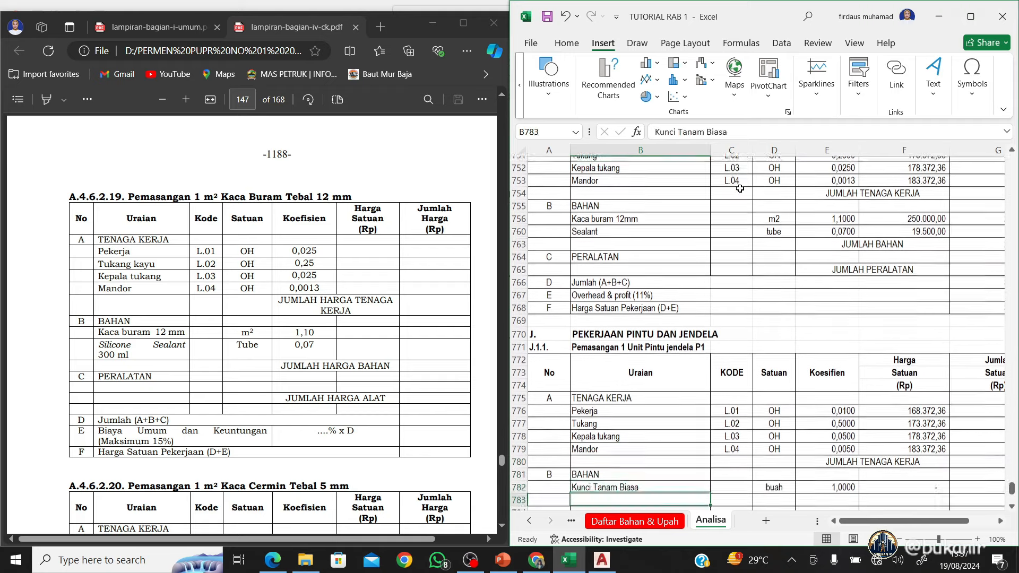
pyautogui.press('Up')
pyautogui.press('Up')
pyautogui.press('Up')
pyautogui.press('Up')
pyautogui.press('Up')
pyautogui.press('Up')
pyautogui.press('Up')
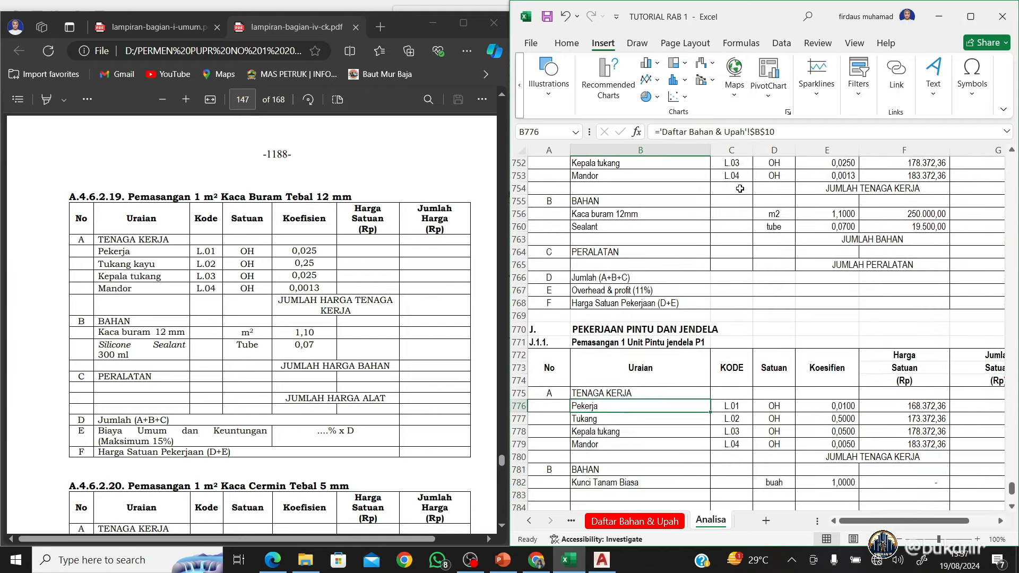
# Clear the four labour coefficients in the J.1.1. analysis and hide labour rows 776 to 779
pyautogui.scroll(-4, 774, 328)
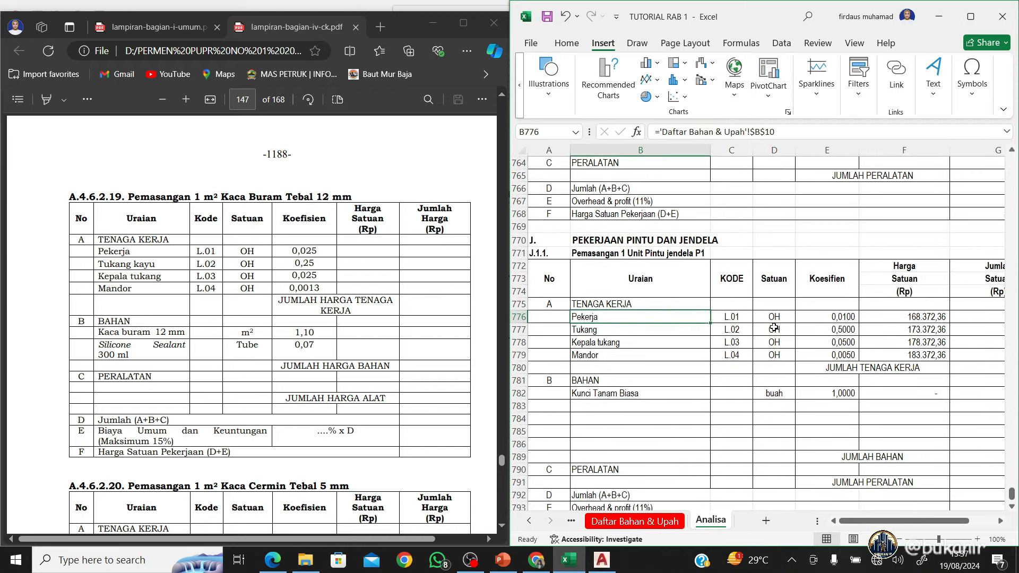
pyautogui.moveTo(834, 317); pyautogui.dragTo(846, 354)
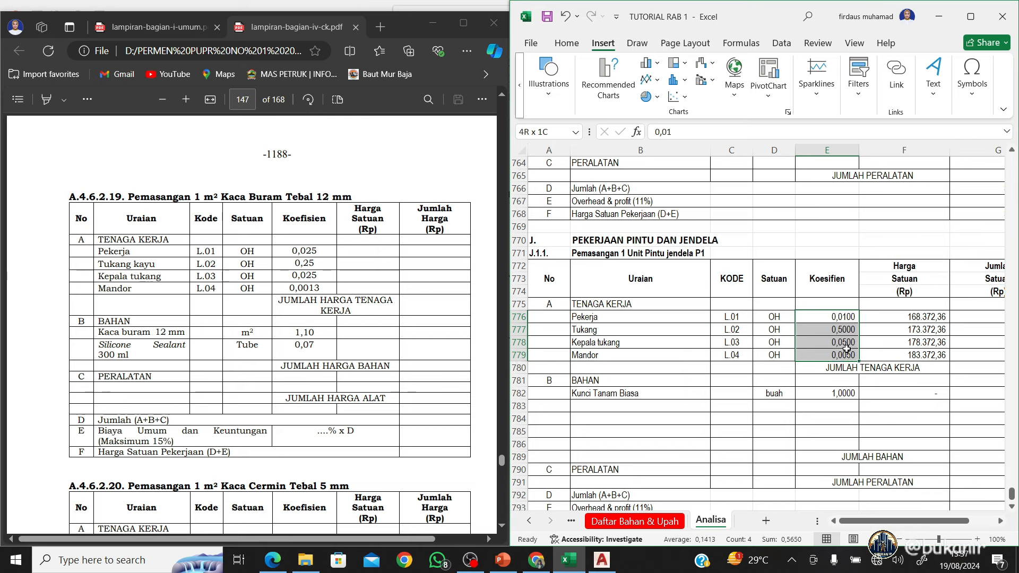
pyautogui.press('Delete')
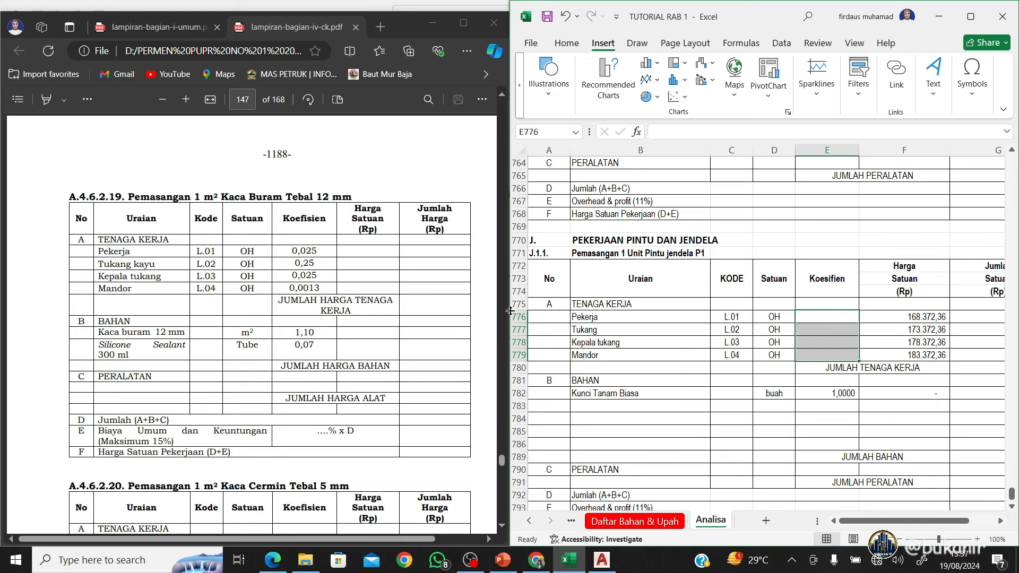
pyautogui.moveTo(514, 315); pyautogui.dragTo(522, 350)
pyautogui.rightClick(521, 350)
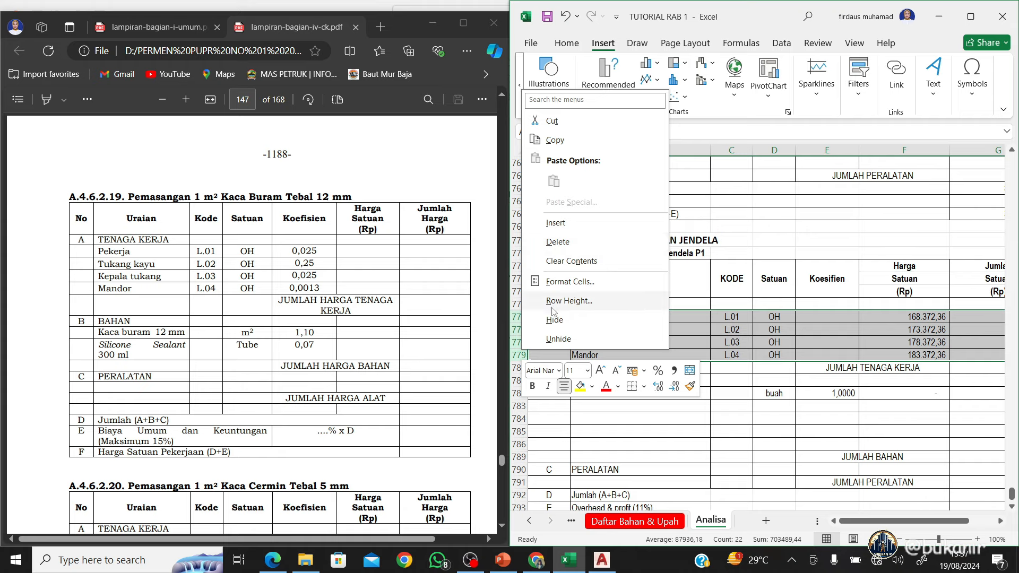
pyautogui.click(556, 243)
pyautogui.scroll(-1, 550, 323)
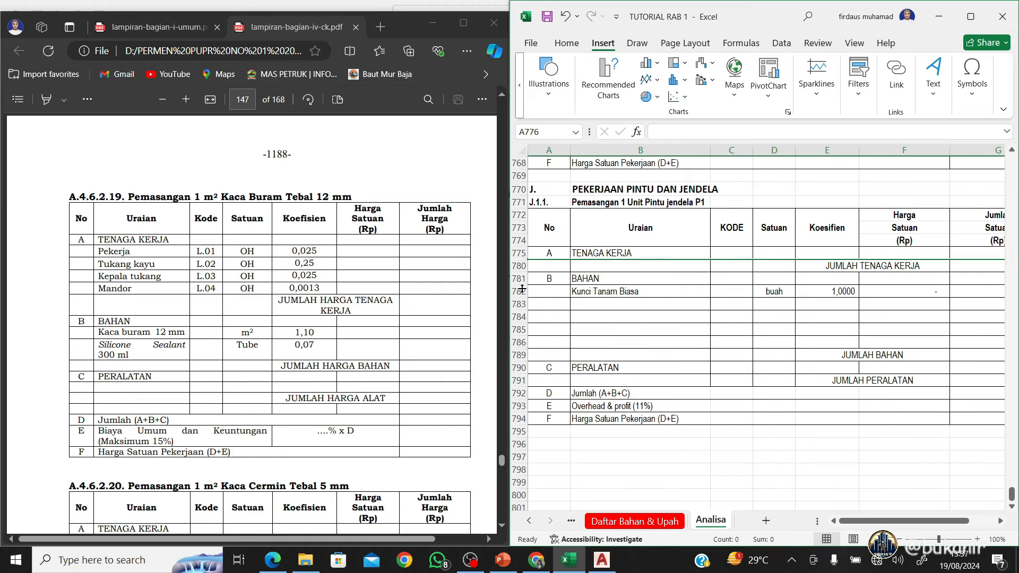
# Unhide the hidden BAHAN rows 787 and 788 in the J.1.1. analysis
pyautogui.moveTo(520, 291); pyautogui.dragTo(525, 354)
pyautogui.rightClick(525, 355)
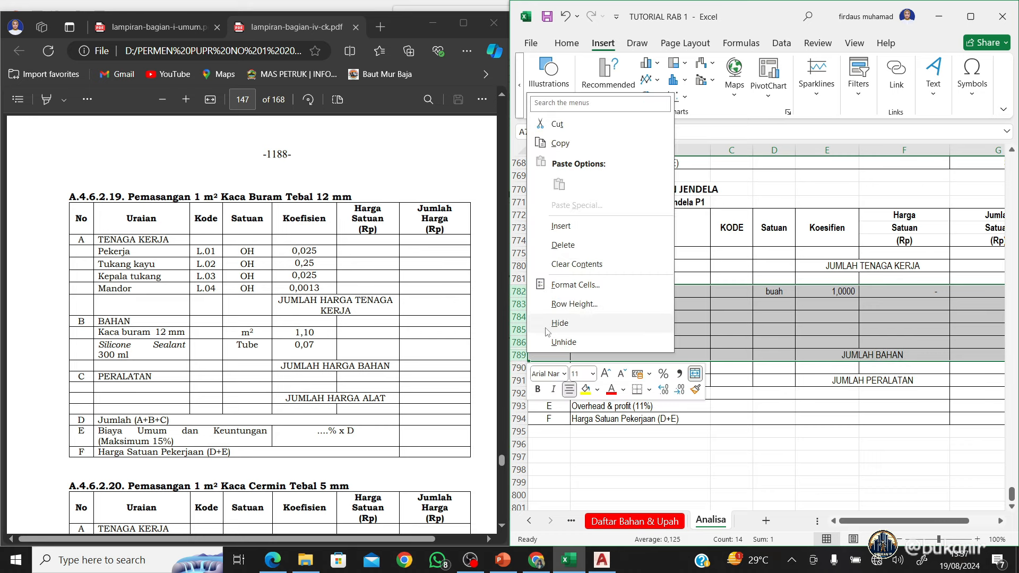
pyautogui.click(557, 343)
pyautogui.click(594, 297)
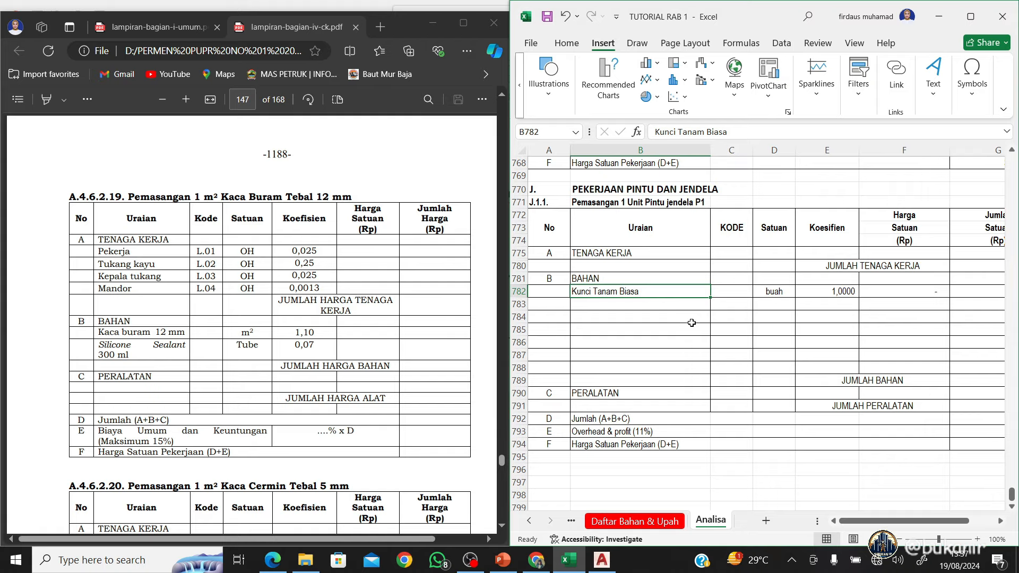
# Switch to the AutoCAD drawing and read the P1 specification table for frame, leaves, finishing and accessories
pyautogui.click(604, 560)
pyautogui.scroll(-3, 536, 406)
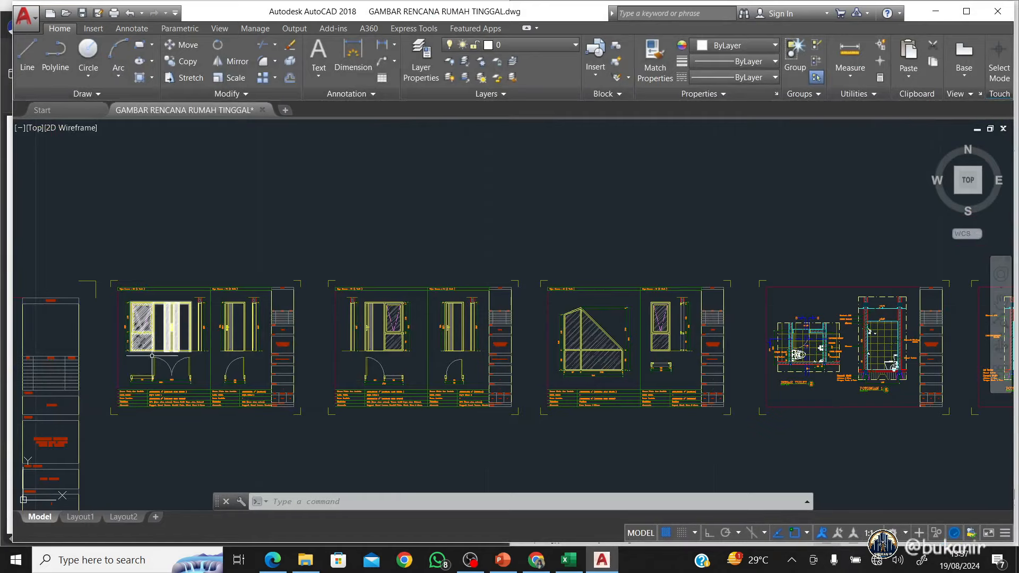
pyautogui.scroll(5, 133, 393)
pyautogui.scroll(-2, 432, 413)
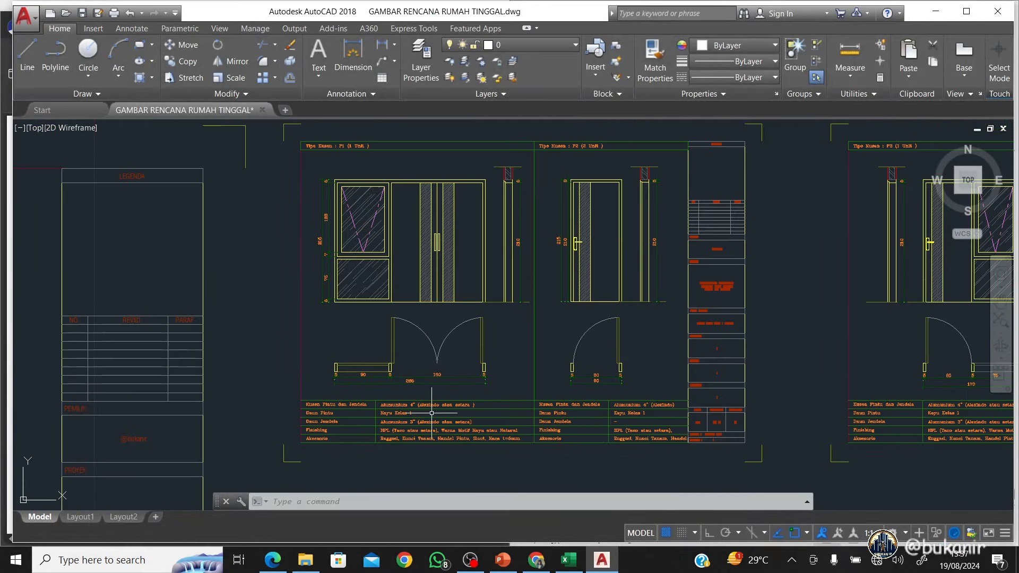
pyautogui.scroll(2, 344, 372)
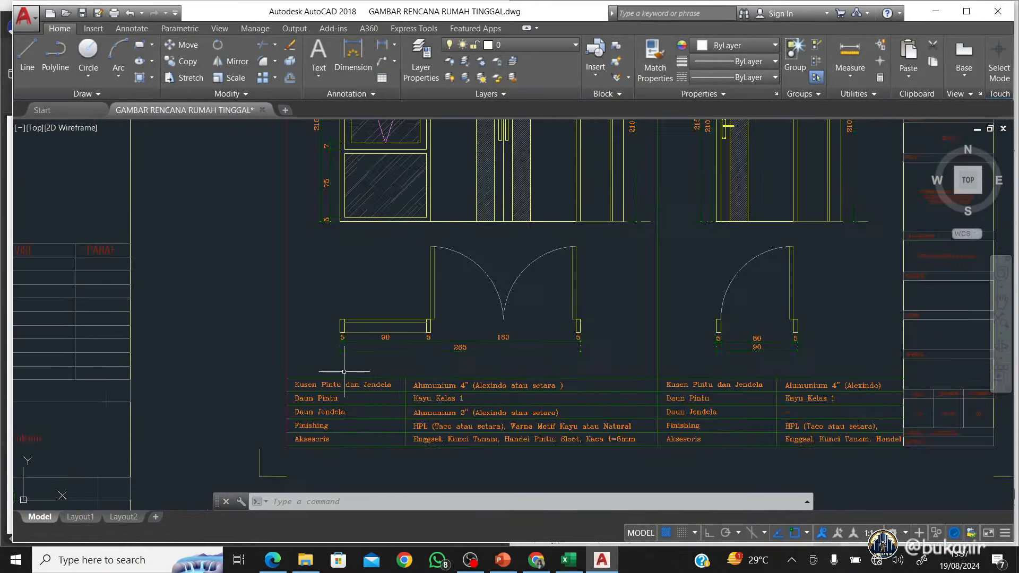
pyautogui.scroll(3, 348, 382)
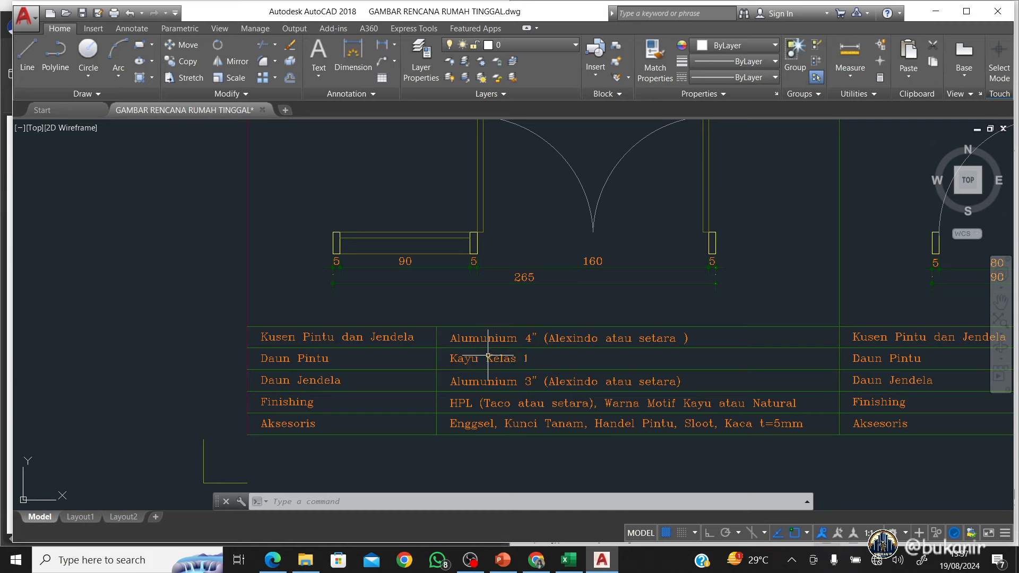
# Return to the Excel workbook, start a reference formula in J.1.1.'s first BAHAN description, and find the G.1.1. aluminium frame analysis
pyautogui.click(578, 562)
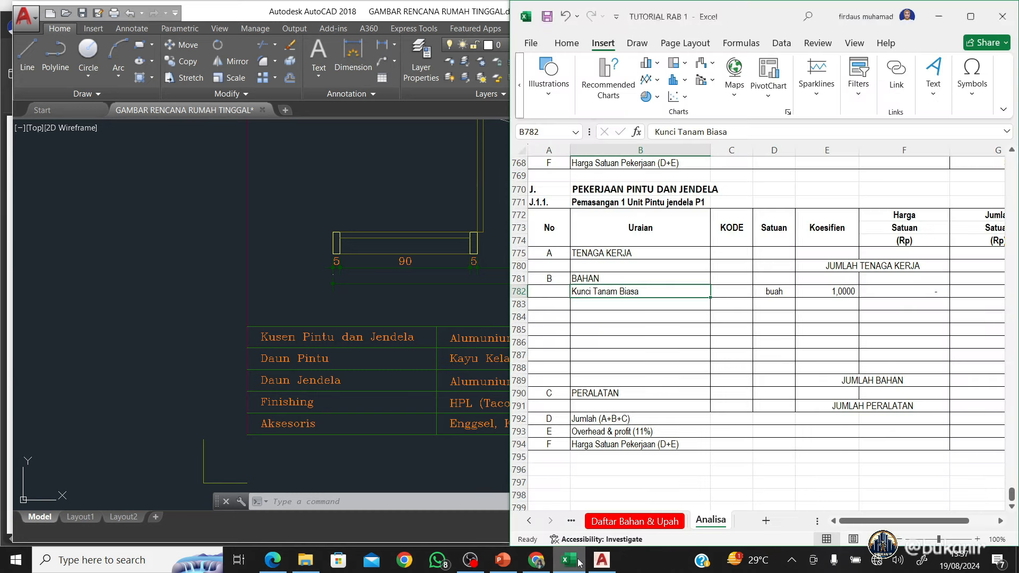
pyautogui.write('=')
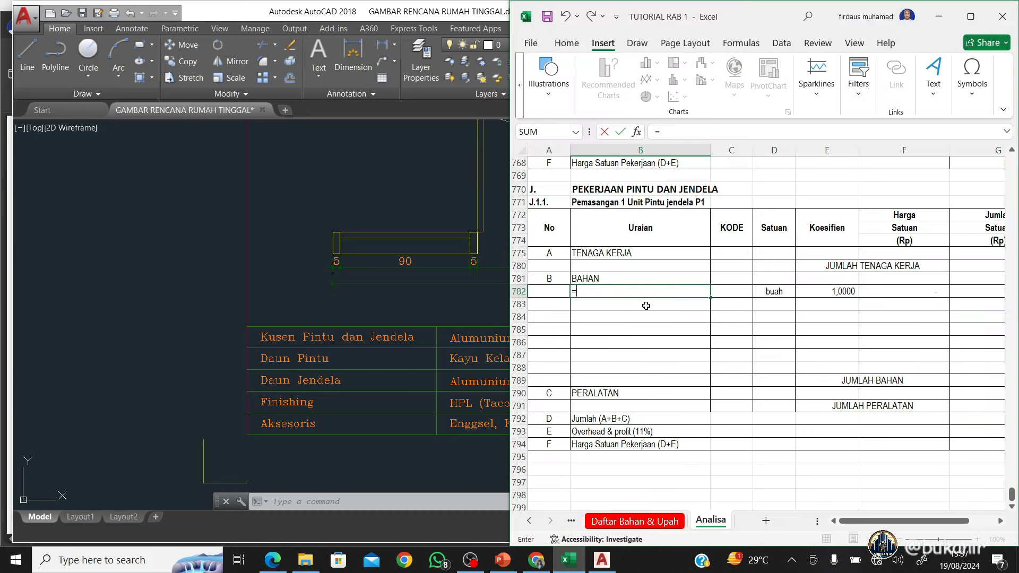
pyautogui.scroll(20, 652, 312)
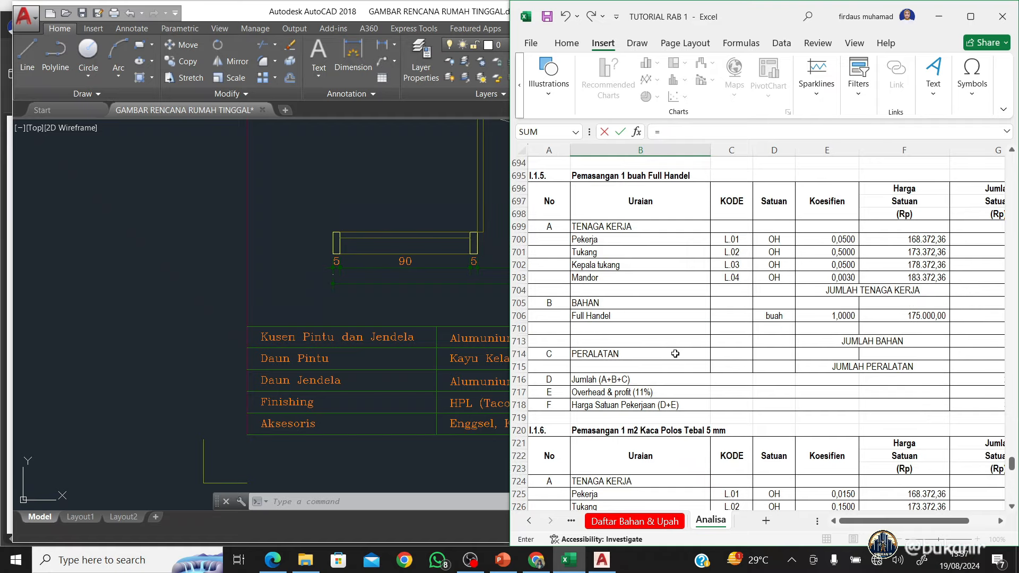
pyautogui.scroll(20, 675, 354)
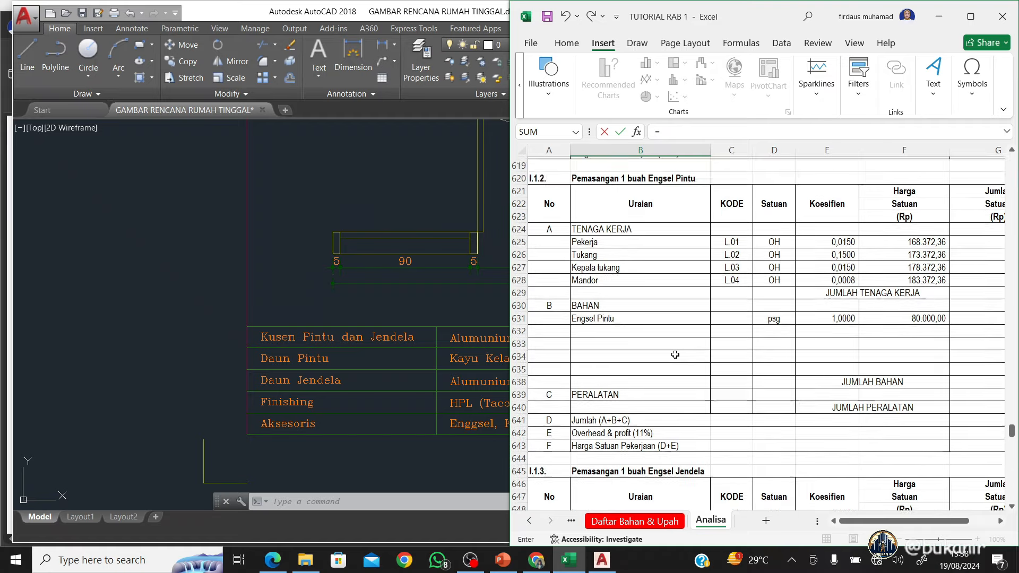
pyautogui.scroll(8, 675, 354)
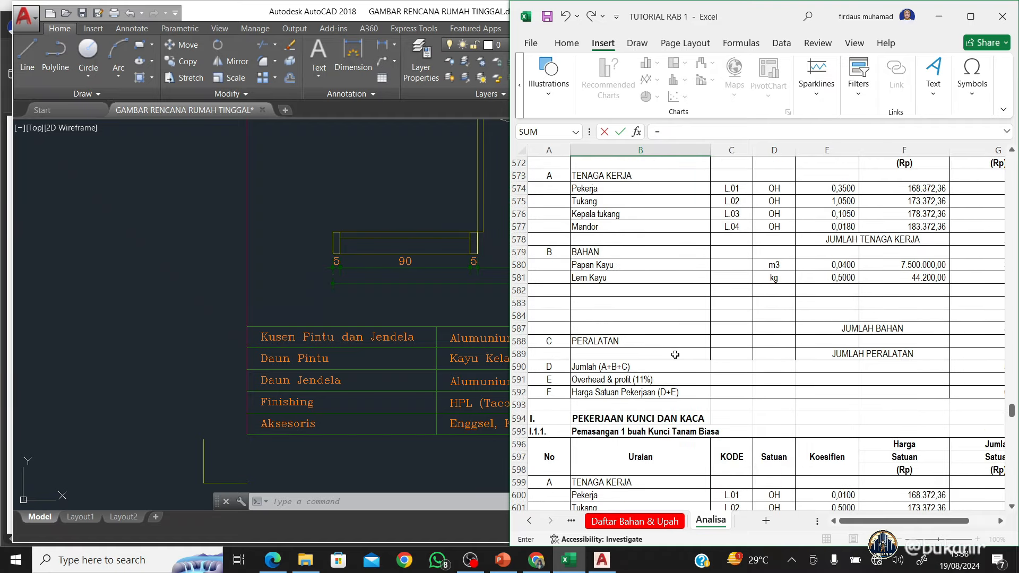
pyautogui.scroll(17, 675, 354)
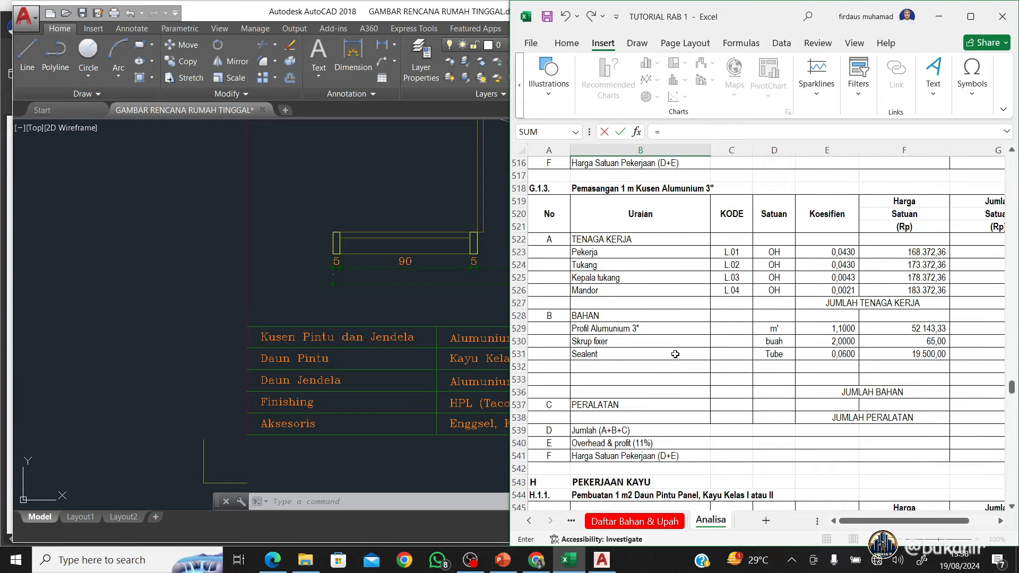
pyautogui.scroll(5, 676, 354)
pyautogui.scroll(4, 675, 354)
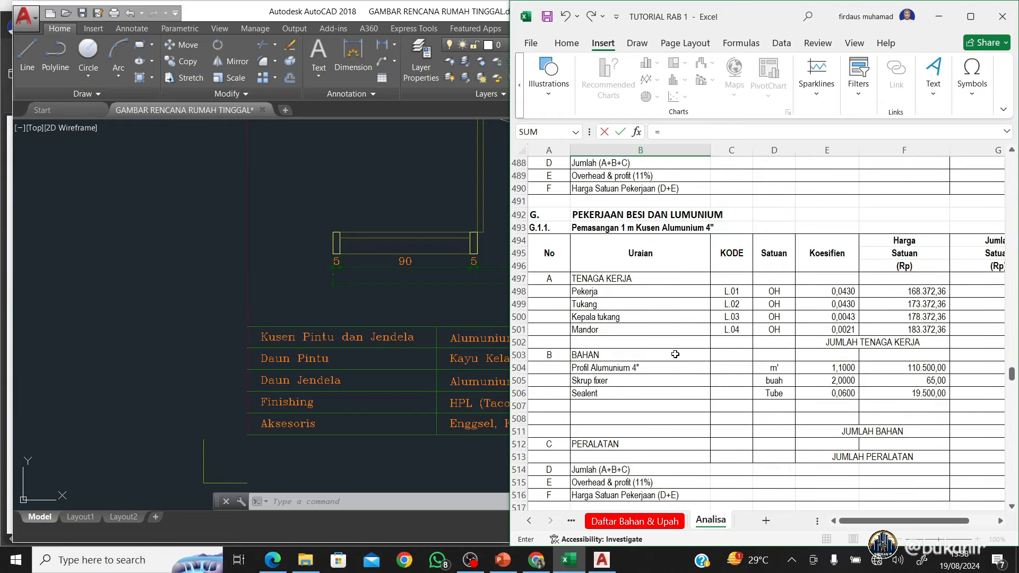
pyautogui.scroll(-1, 702, 245)
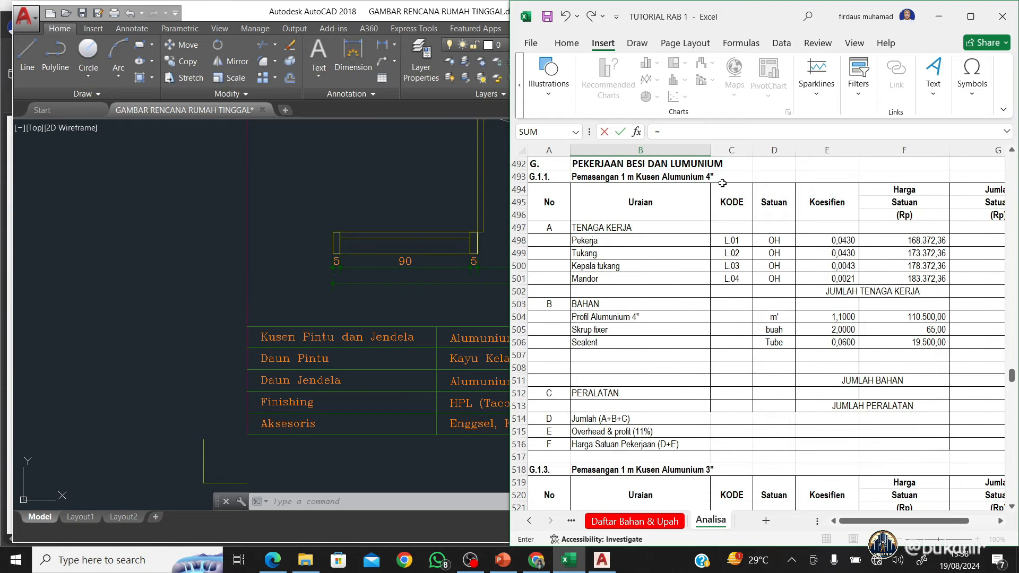
pyautogui.click(690, 444)
pyautogui.press('Right')
pyautogui.press('Right')
pyautogui.press('Right')
pyautogui.press('Right')
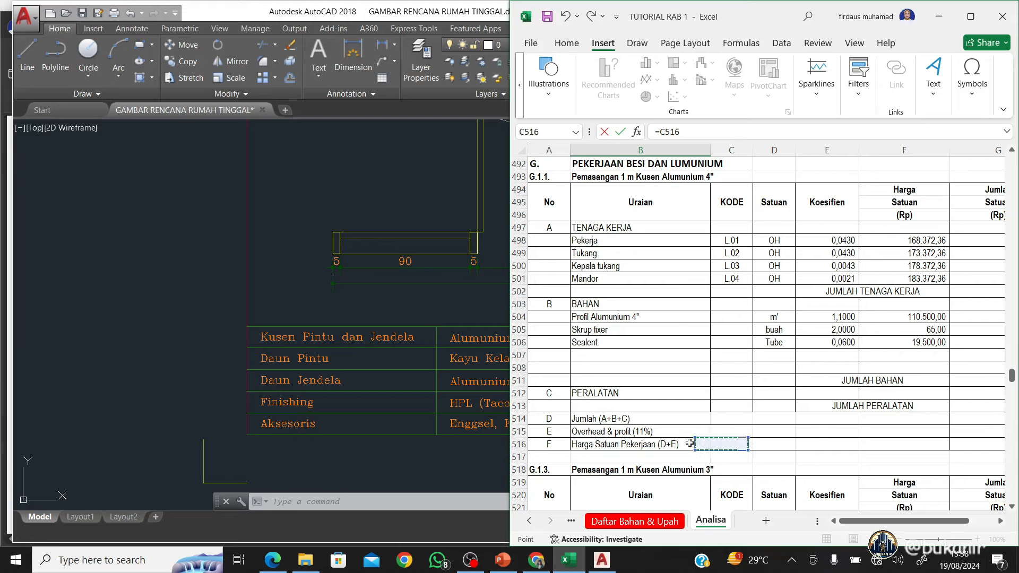
pyautogui.press('Right')
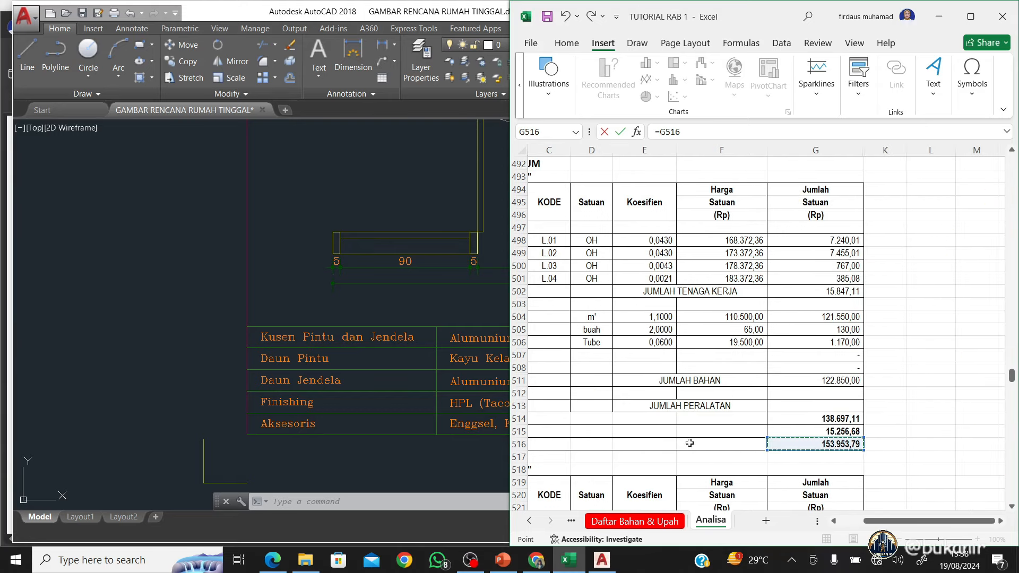
pyautogui.press('Left')
pyautogui.press('Left')
pyautogui.press('Left')
pyautogui.press('Left')
pyautogui.press('Left')
pyautogui.press('Left')
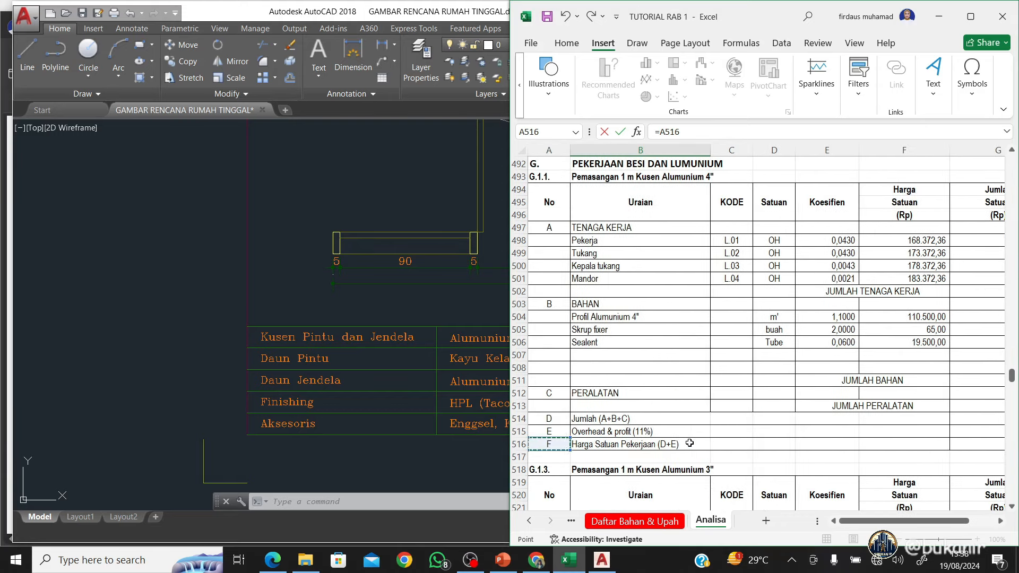
# Link the material description to the G.1.1. title, Pemasangan 1 m Kusen Alumunium 4", and set its unit to m'
pyautogui.click(607, 178)
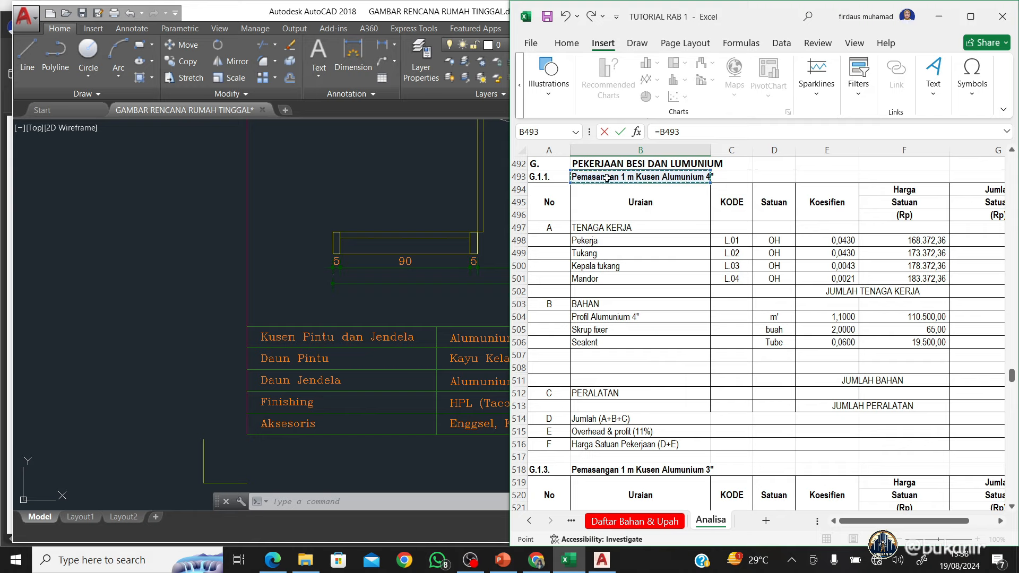
pyautogui.press('Return')
pyautogui.press('Up')
pyautogui.press('Right')
pyautogui.press('Right')
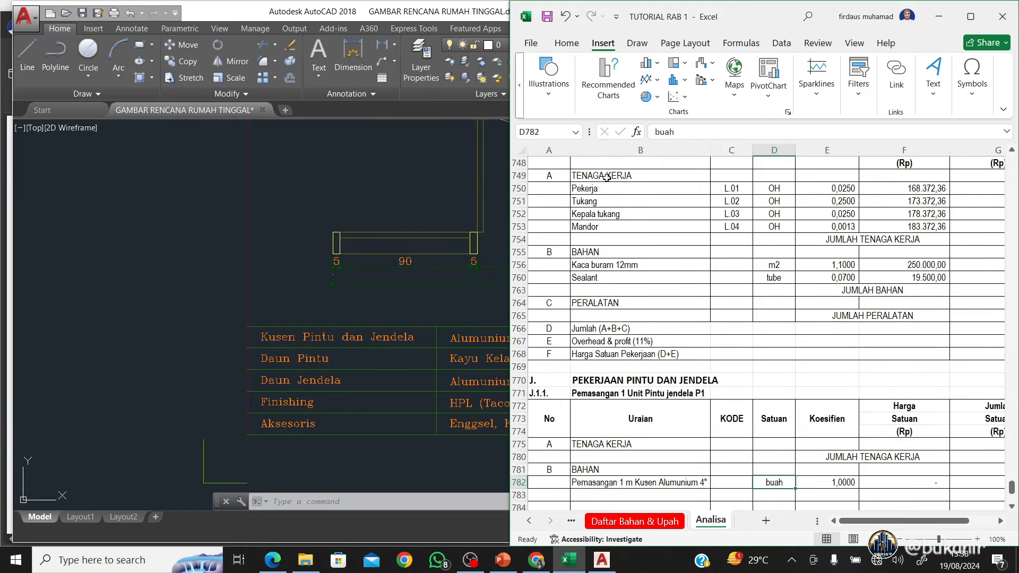
pyautogui.write('m')
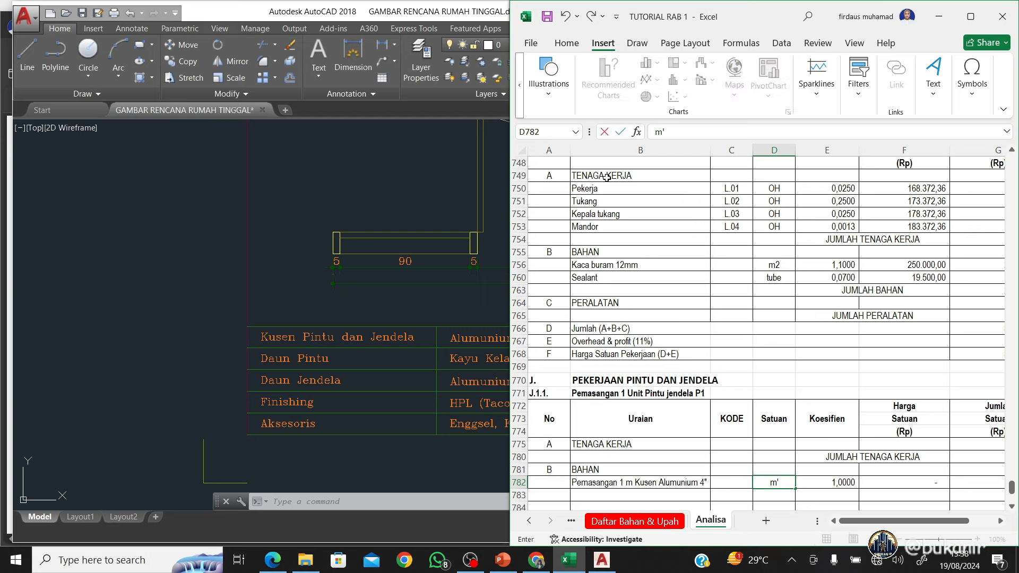
pyautogui.press('Tab')
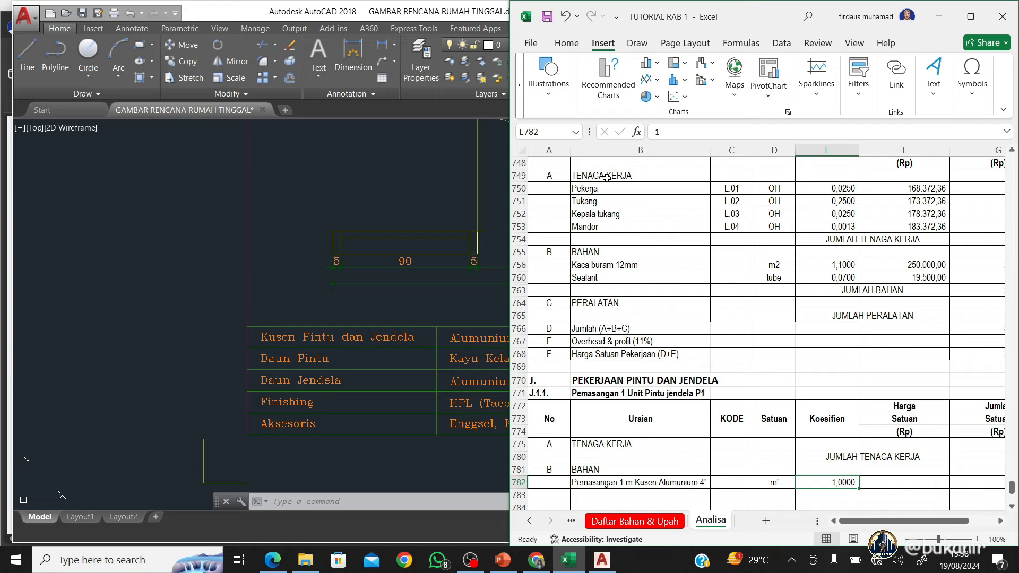
# Link the unit price of the 4" aluminium frame item in J.1.1. to the G.1.1. Harga Satuan Pekerjaan total in G516
pyautogui.press('Tab')
pyautogui.write('=')
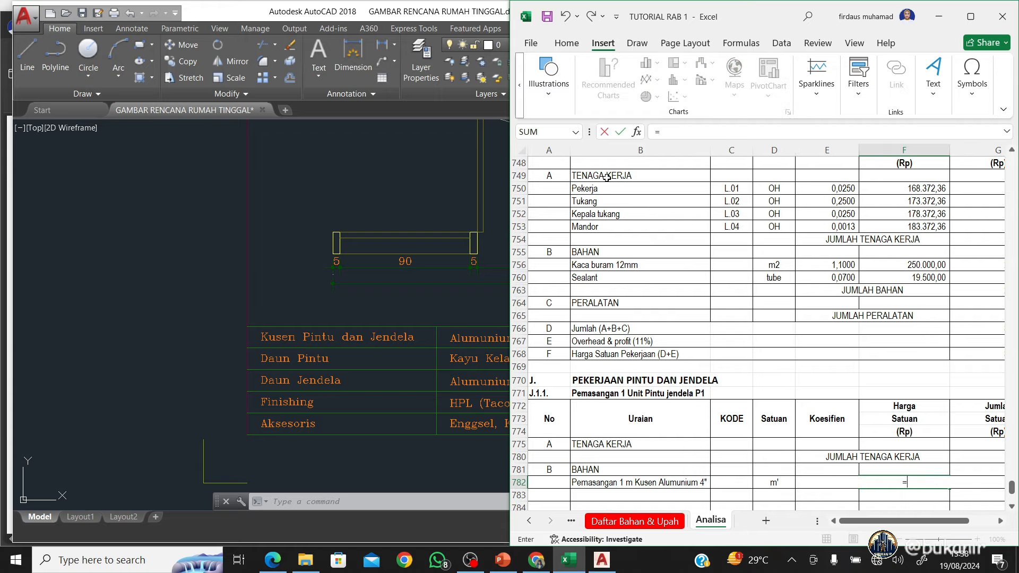
pyautogui.scroll(15, 744, 357)
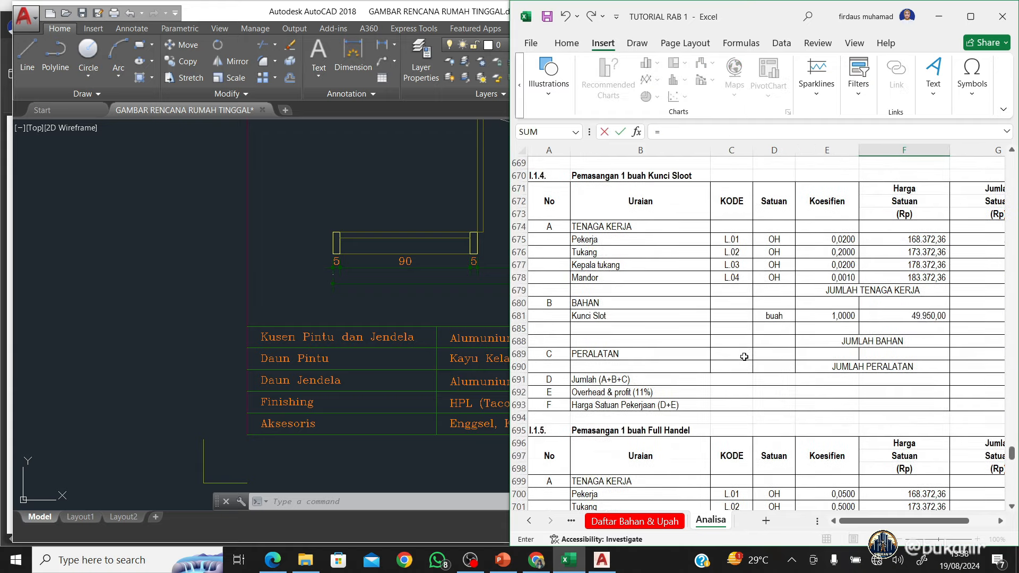
pyautogui.scroll(20, 745, 356)
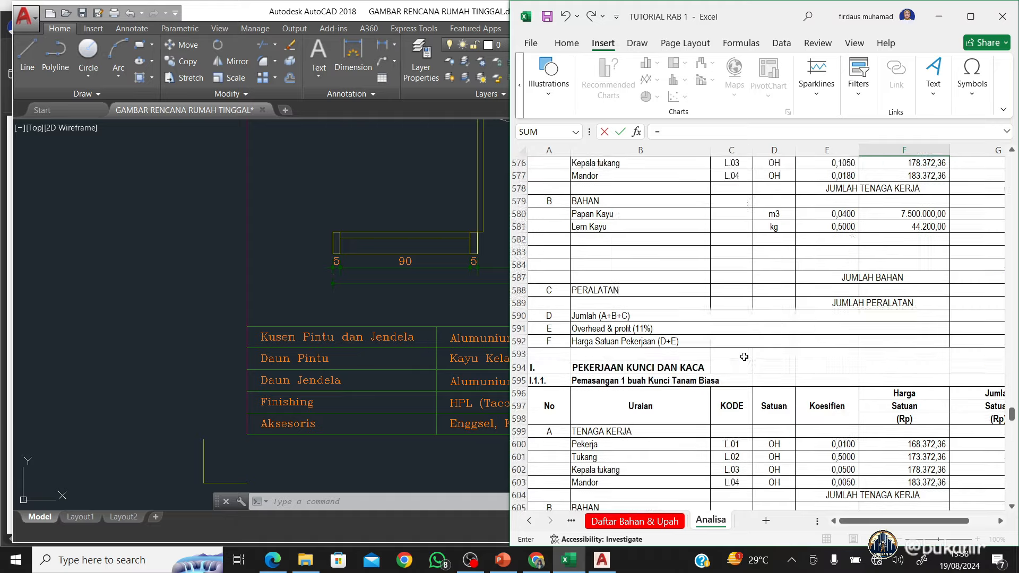
pyautogui.scroll(15, 745, 357)
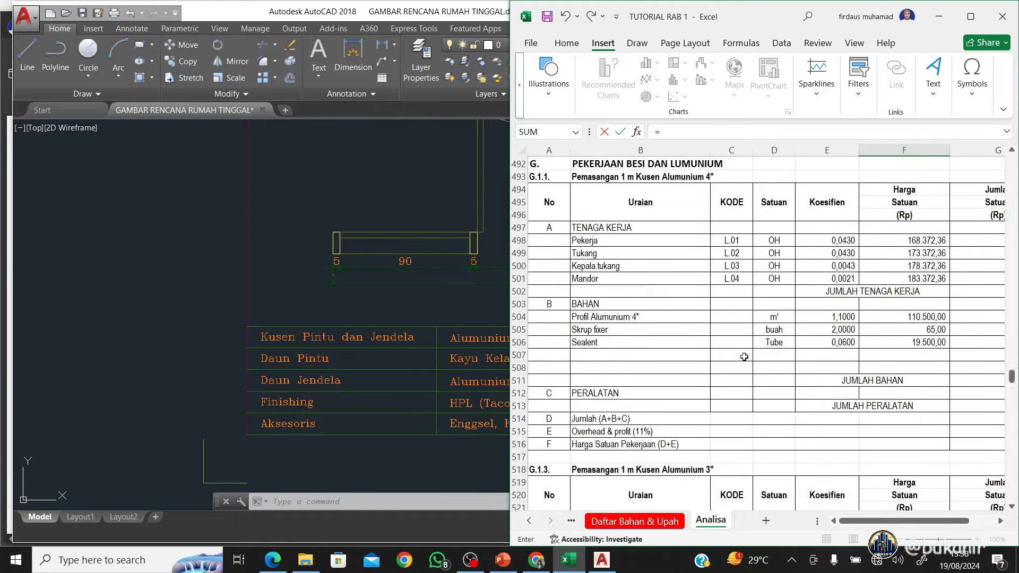
pyautogui.click(639, 444)
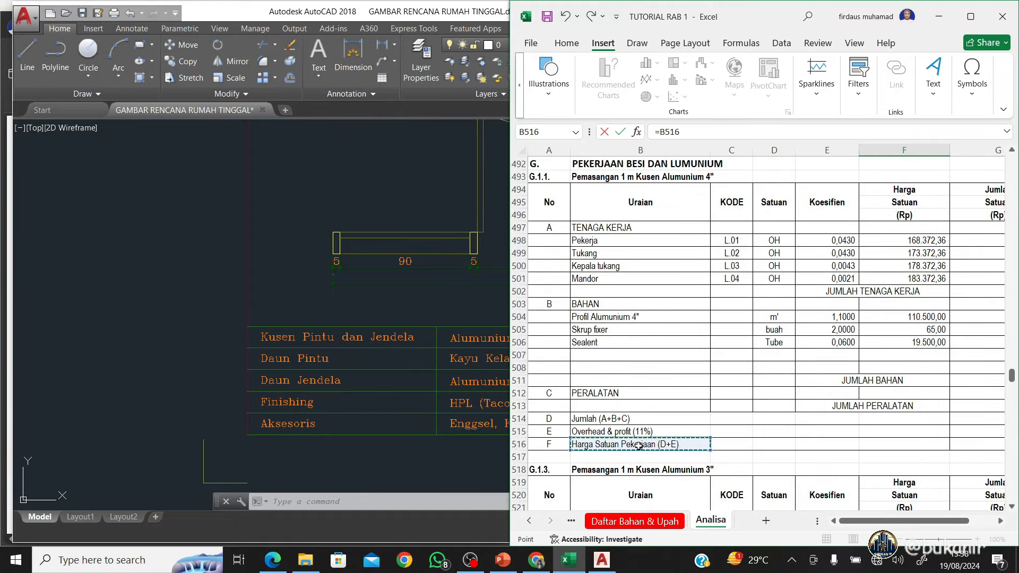
pyautogui.press('Right')
pyautogui.press('Right')
pyautogui.press('Right')
pyautogui.press('Right')
pyautogui.press('Right')
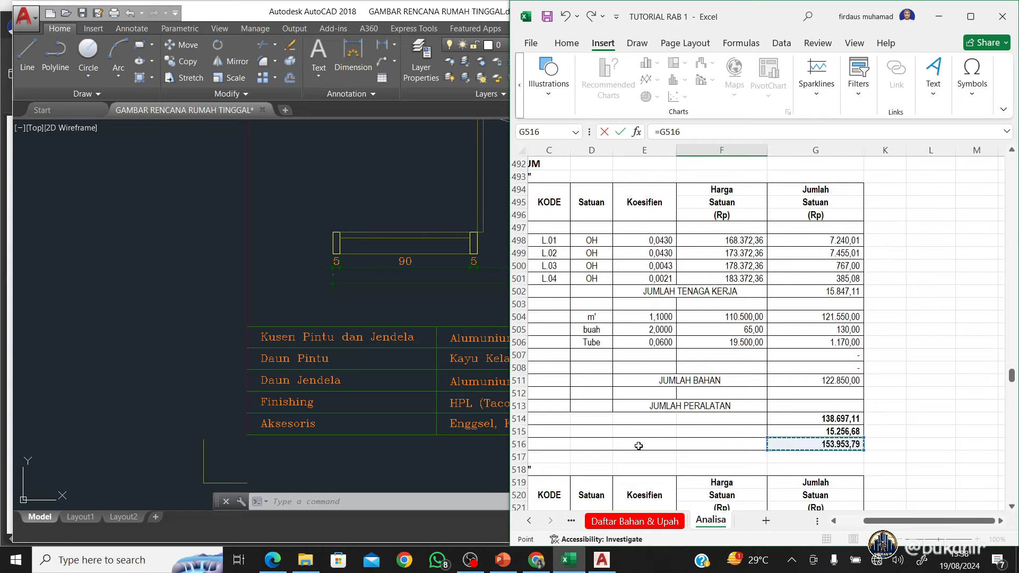
pyautogui.press('Return')
pyautogui.press('Left')
pyautogui.press('Left')
pyautogui.press('Left')
pyautogui.press('Left')
pyautogui.press('Left')
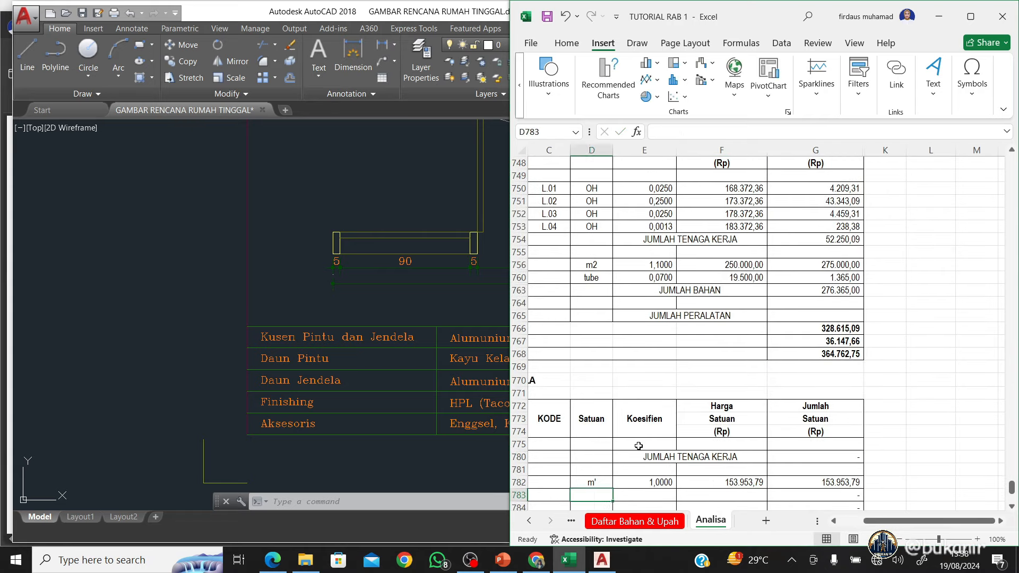
# Make the description reference of the 4" aluminium frame item in J.1.1. absolute as $B$493
pyautogui.press('Up')
pyautogui.press('Right')
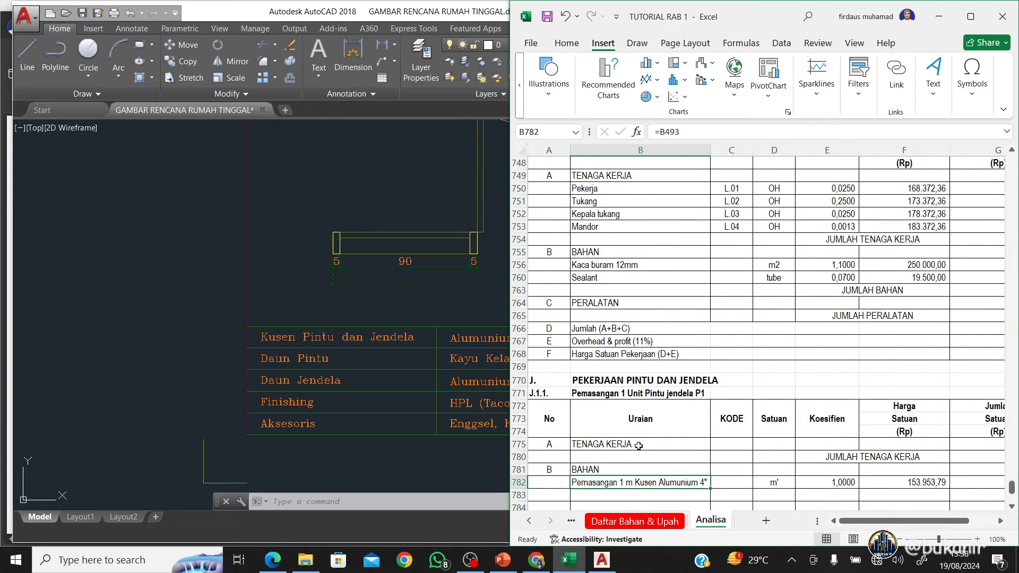
pyautogui.click(660, 132)
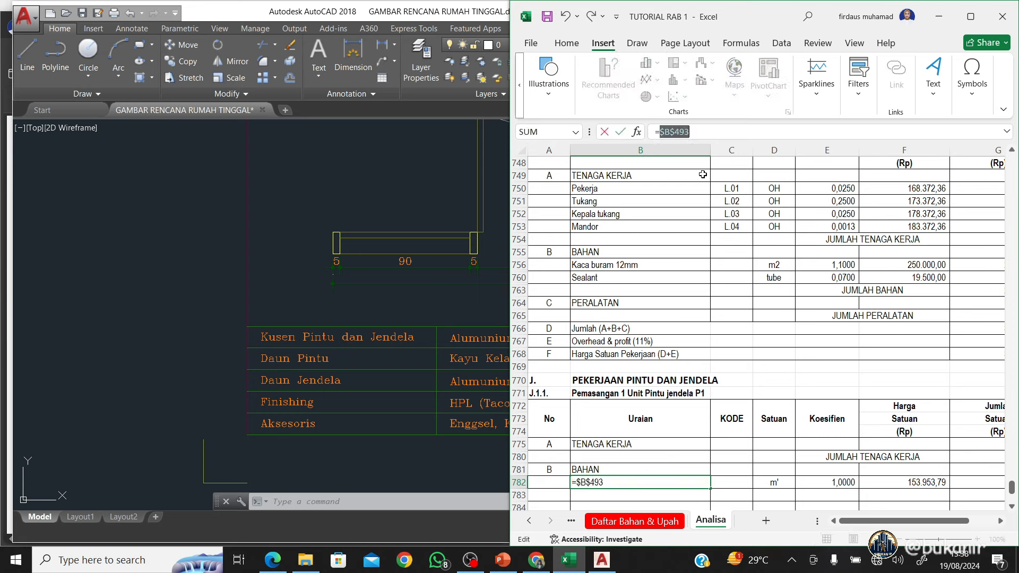
pyautogui.press('Return')
# Make the 4" frame item's unit price reference to G516 absolute
pyautogui.press('Up')
pyautogui.press('Right')
pyautogui.press('Right')
pyautogui.press('Right')
pyautogui.press('Right')
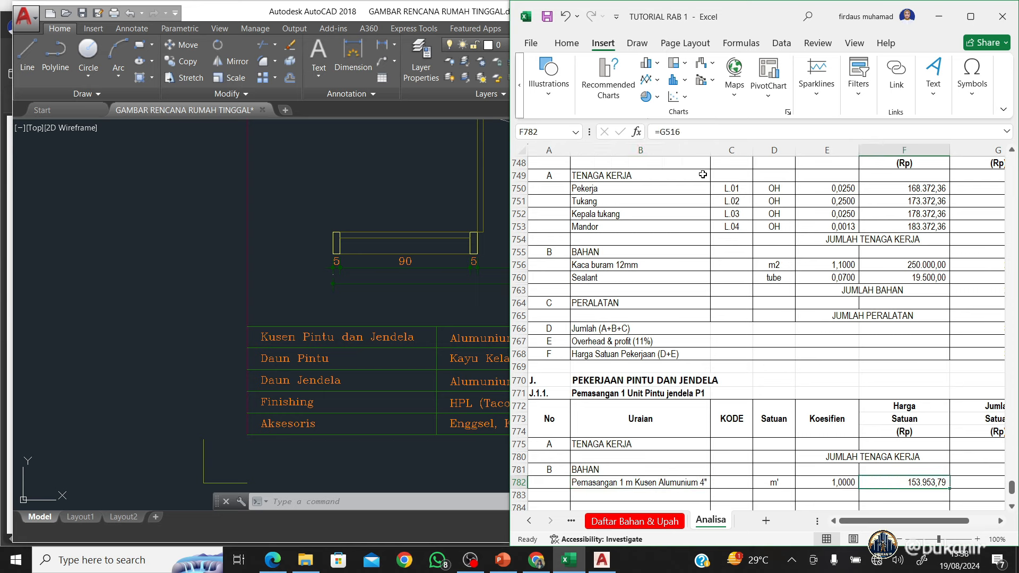
pyautogui.click(659, 132)
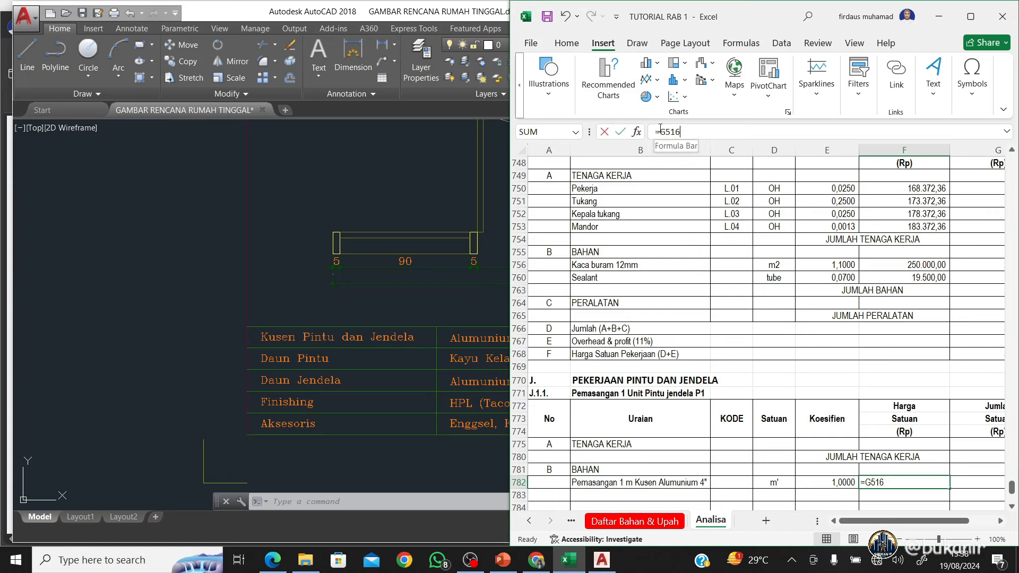
pyautogui.press('Left')
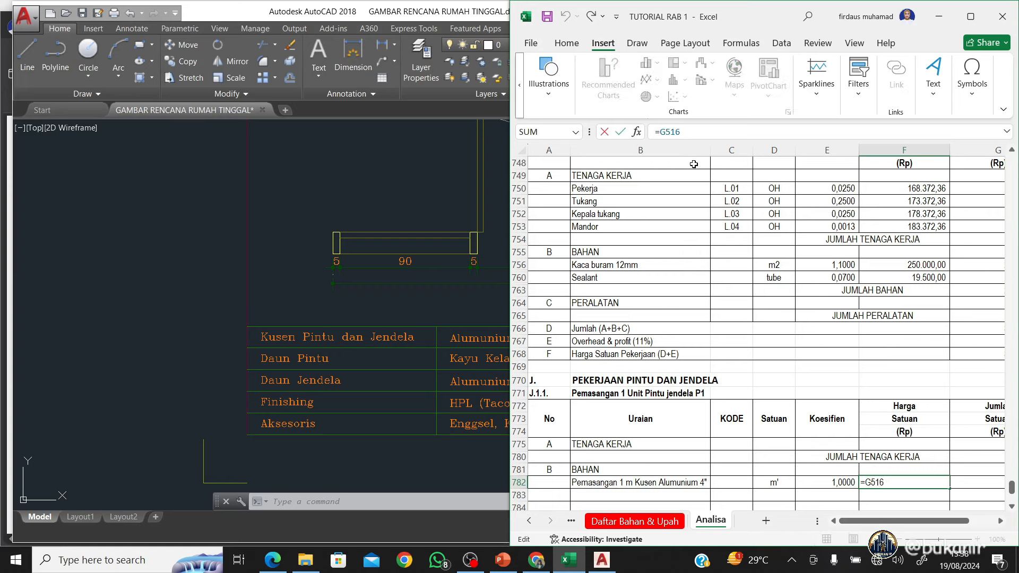
pyautogui.press('Return')
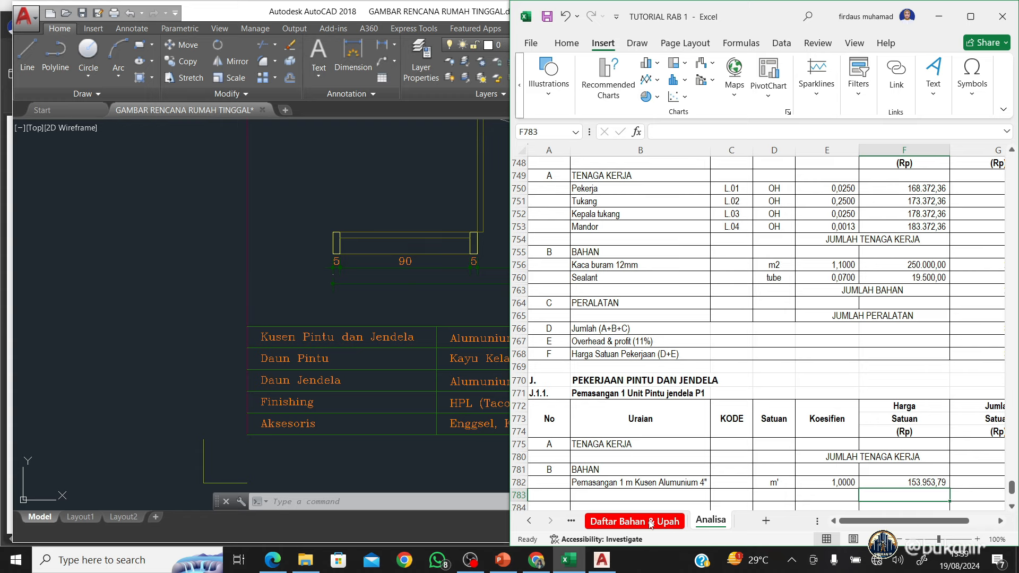
# Switch to the AutoCAD drawing to check the P1 window leaf specification, and return to the J.1.1. table in Excel
pyautogui.click(602, 560)
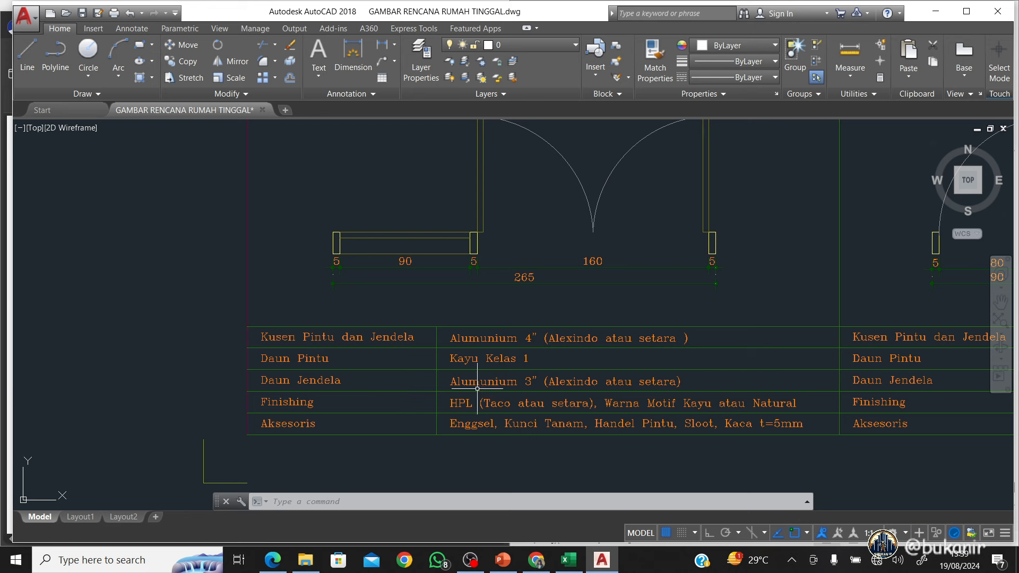
pyautogui.click(600, 561)
pyautogui.scroll(-4, 604, 452)
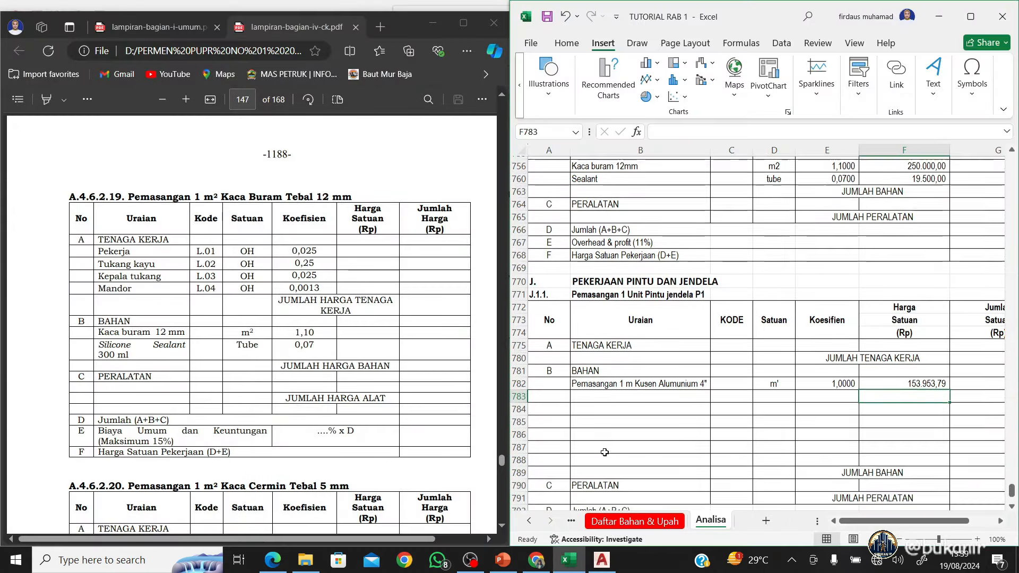
# Link the second BAHAN description in J.1.1. to the G.1.3. title in B518, Pemasangan 1 m Kusen Alumunium 3"
pyautogui.click(610, 397)
pyautogui.write('=')
pyautogui.scroll(8, 611, 394)
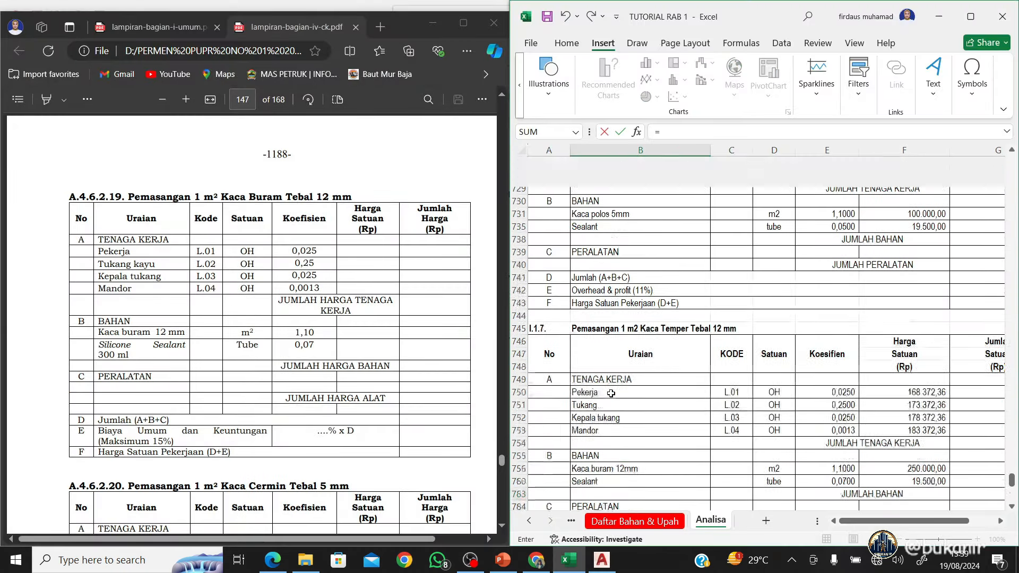
pyautogui.scroll(15, 611, 393)
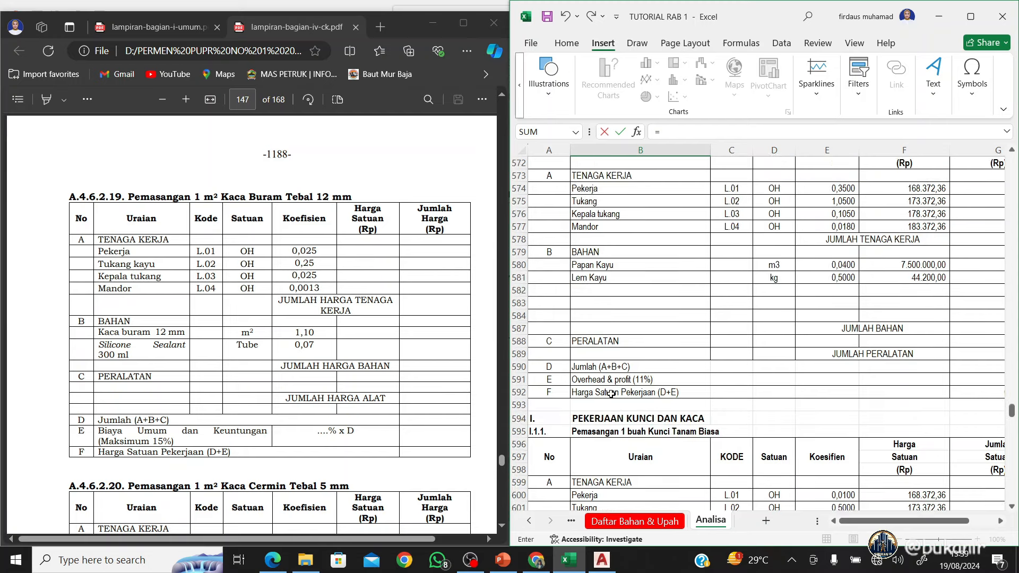
pyautogui.scroll(17, 611, 393)
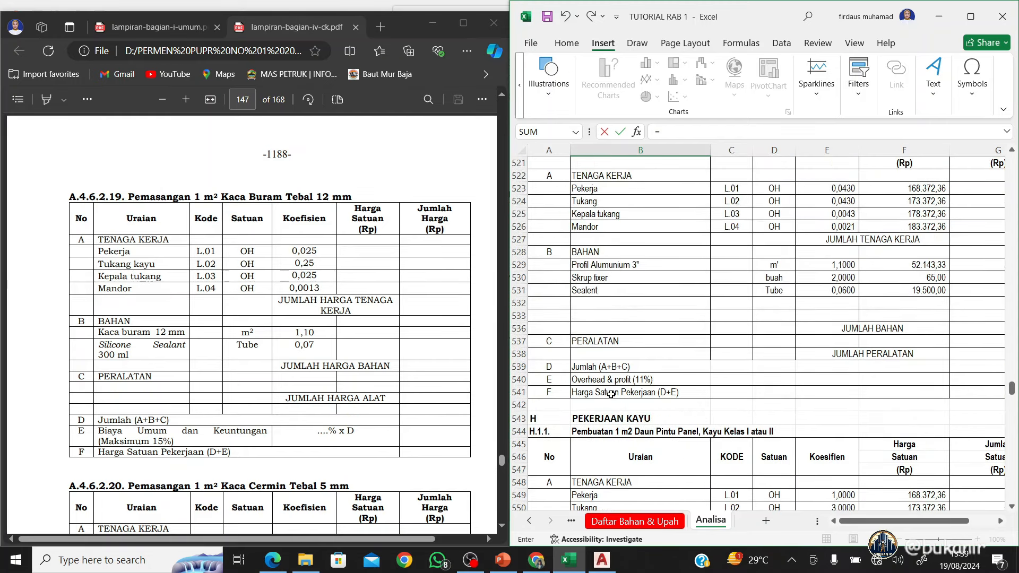
pyautogui.scroll(15, 611, 393)
pyautogui.scroll(-11, 611, 394)
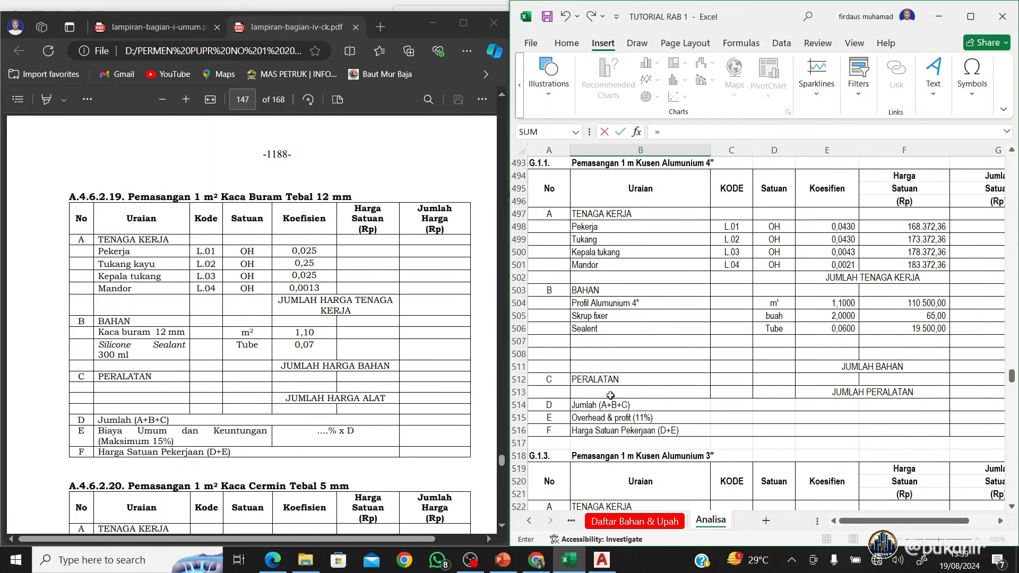
pyautogui.click(588, 253)
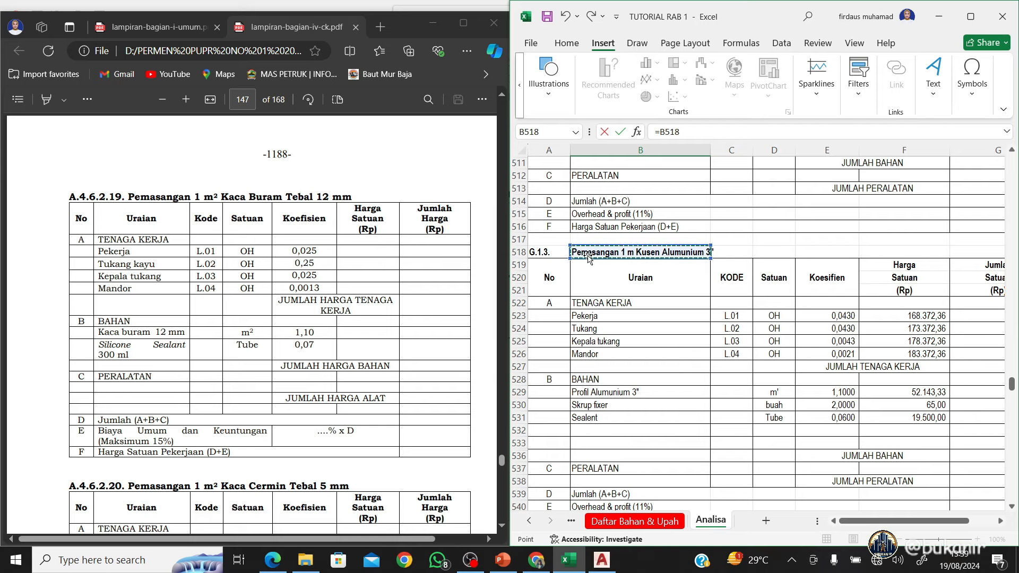
pyautogui.press('Return')
# Set the unit of the 3" aluminium frame item in J.1.1. to m'
pyautogui.press('Up')
pyautogui.press('Right')
pyautogui.press('Right')
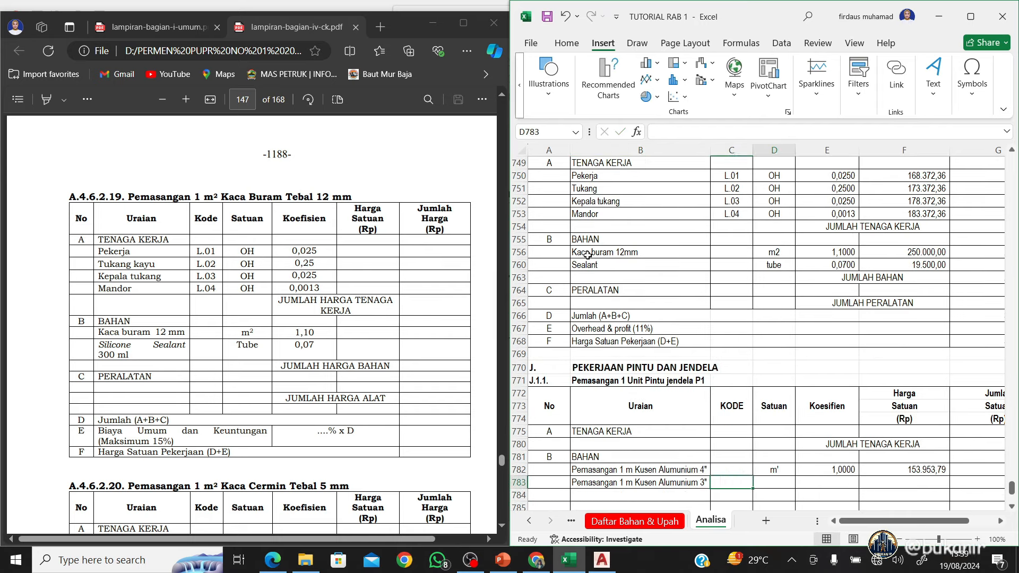
pyautogui.write("m'")
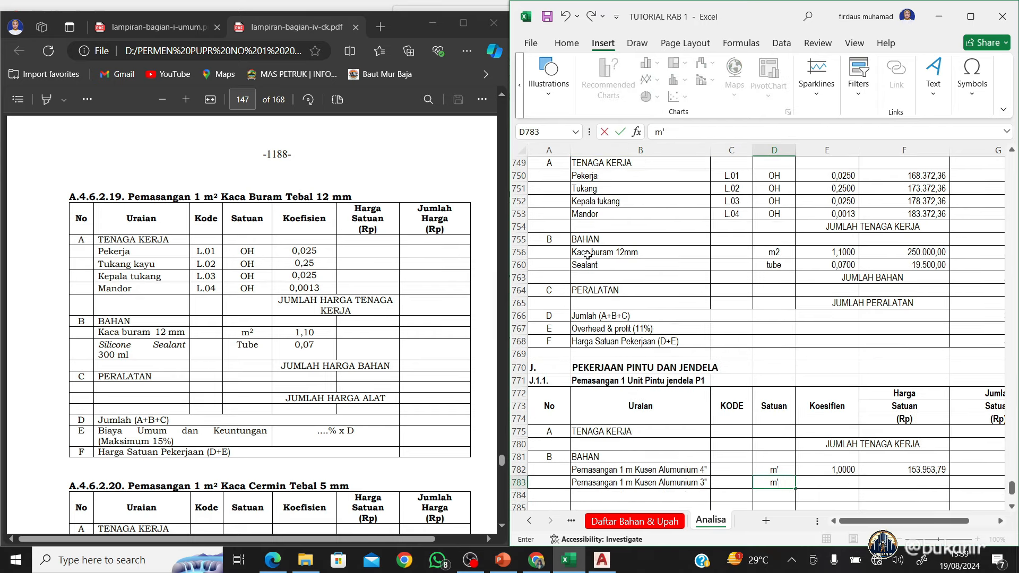
pyautogui.press('Tab')
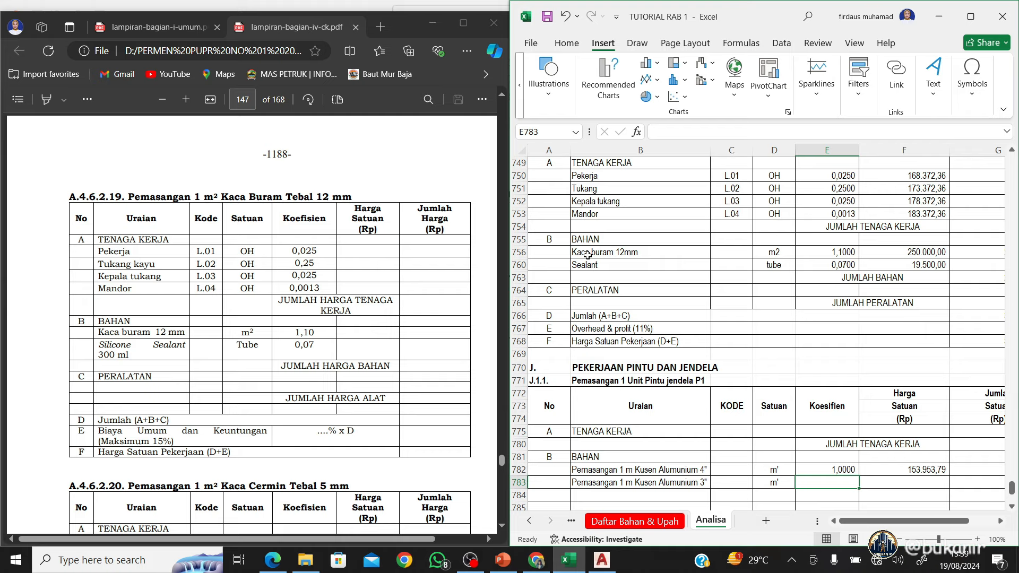
# Link the unit price of the 3" aluminium frame item to the G.1.3. Harga Satuan Pekerjaan total in G541
pyautogui.press('Right')
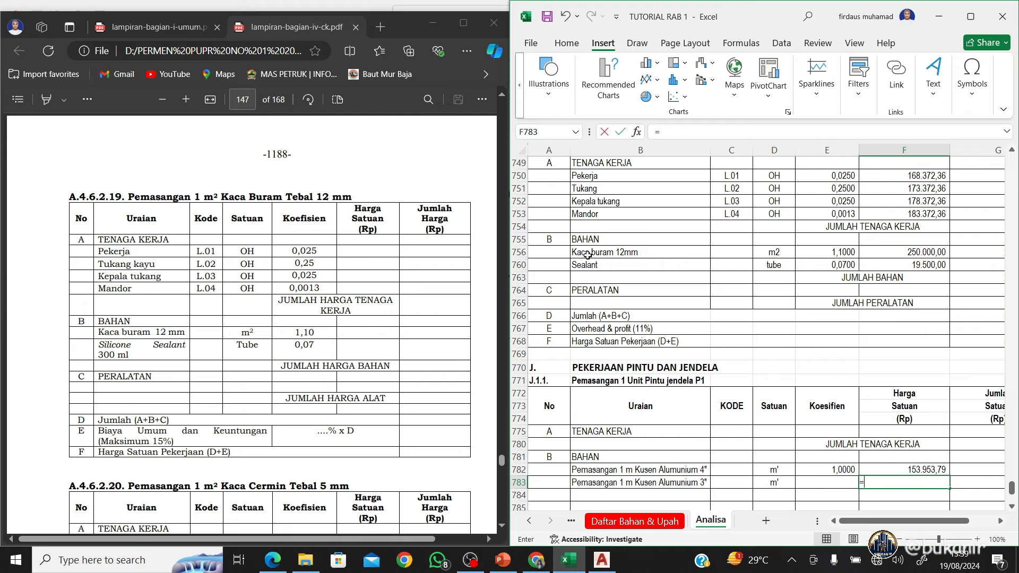
pyautogui.scroll(20, 683, 398)
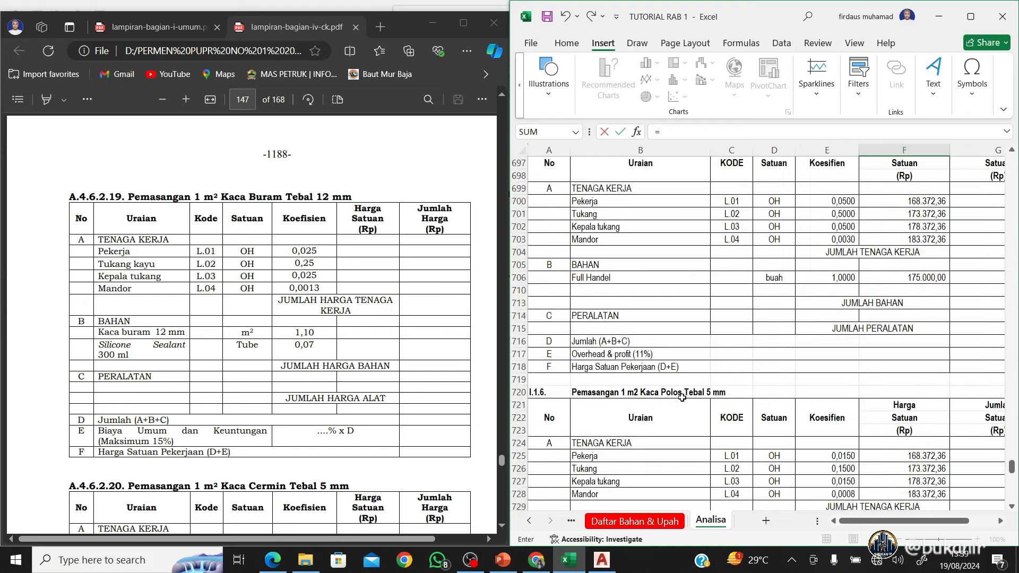
pyautogui.scroll(17, 682, 397)
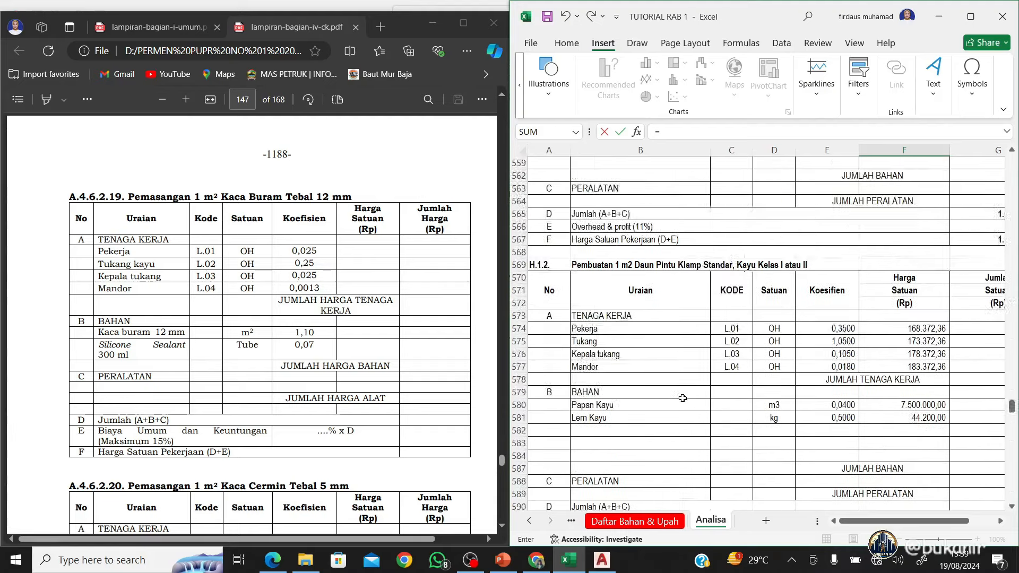
pyautogui.scroll(8, 682, 397)
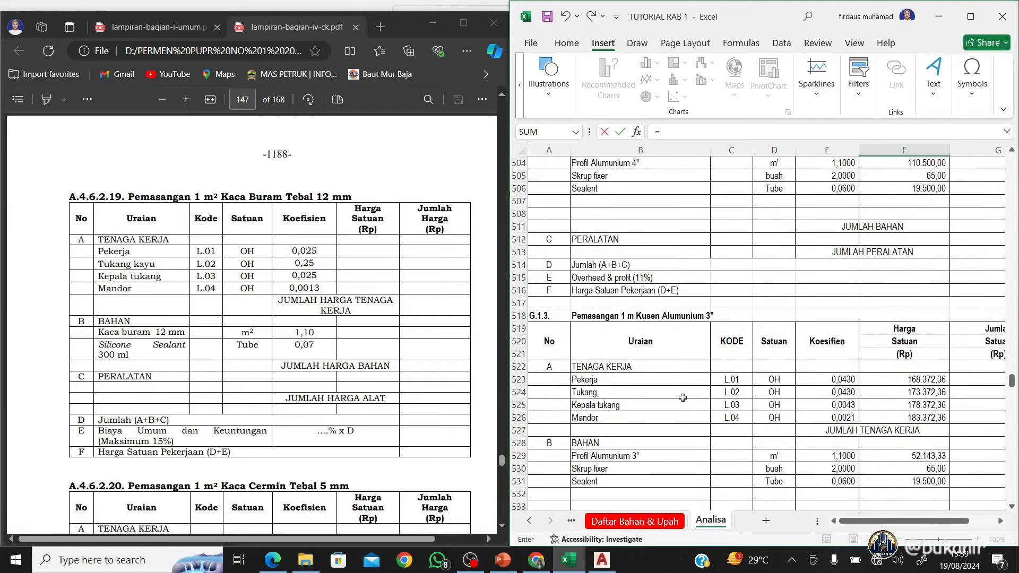
pyautogui.scroll(-3, 683, 398)
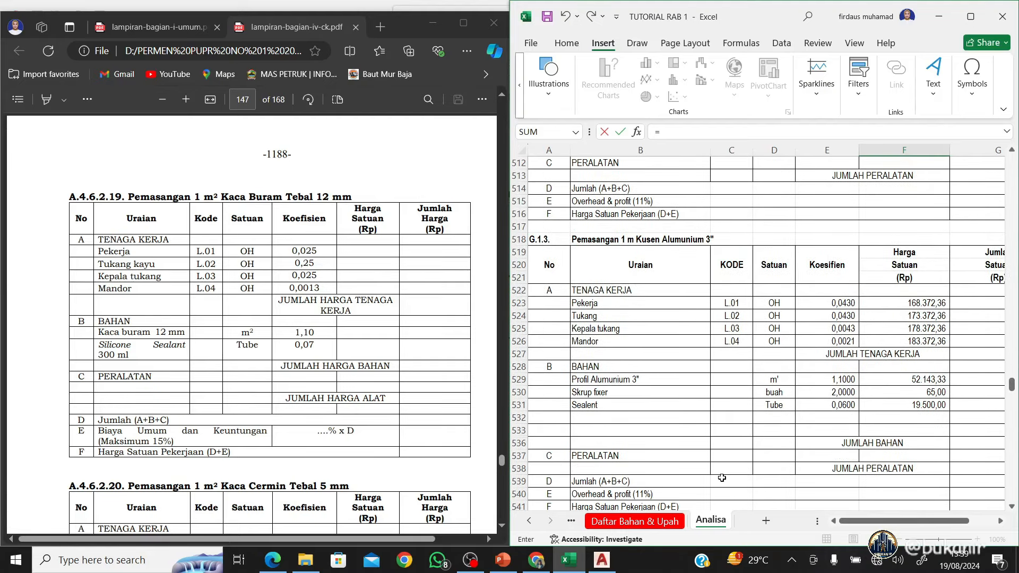
pyautogui.scroll(-2, 722, 476)
pyautogui.click(684, 415)
pyautogui.press('Right')
pyautogui.press('Right')
pyautogui.press('Right')
pyautogui.press('Right')
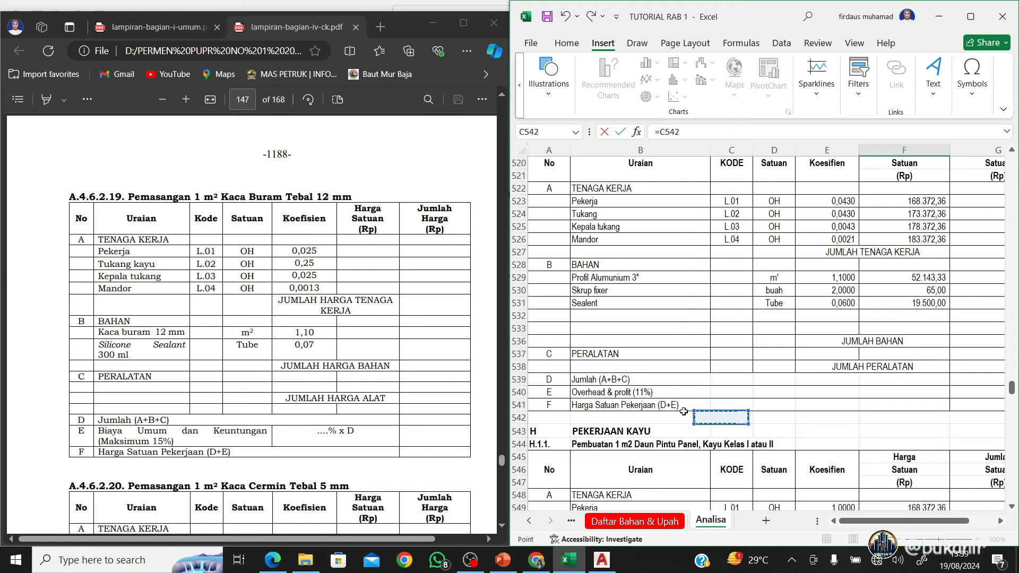
pyautogui.press('Right')
pyautogui.press('Up')
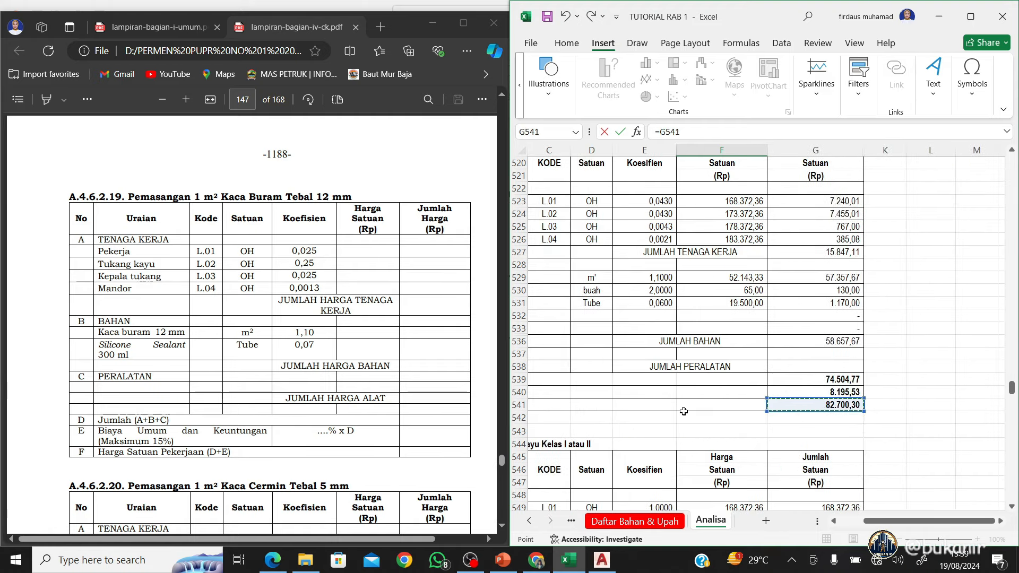
pyautogui.press('Return')
# Make the 3" frame item's description reference to B518 absolute
pyautogui.press('Left')
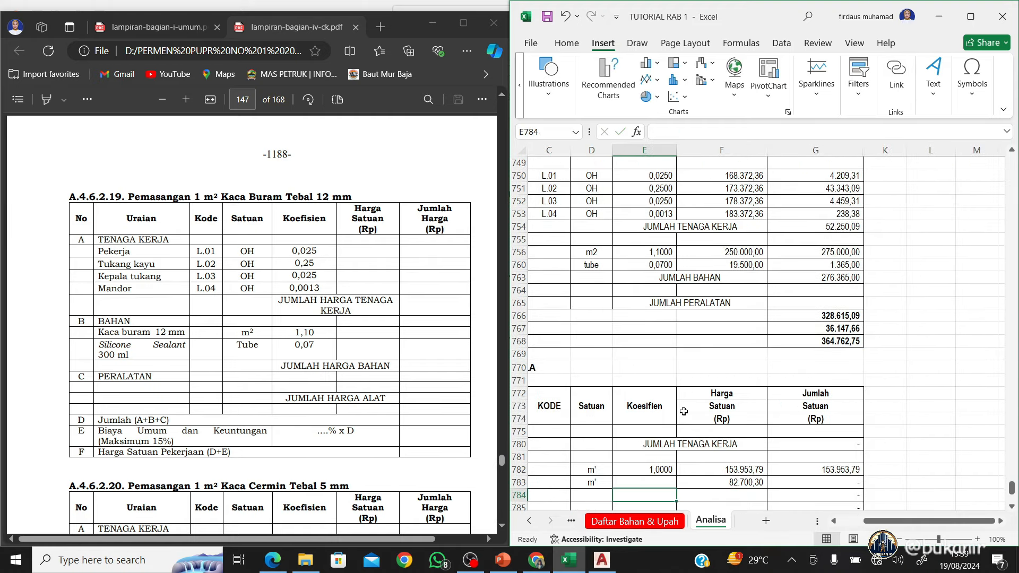
pyautogui.press('Left')
pyautogui.press('Left')
pyautogui.press('Left')
pyautogui.press('Up')
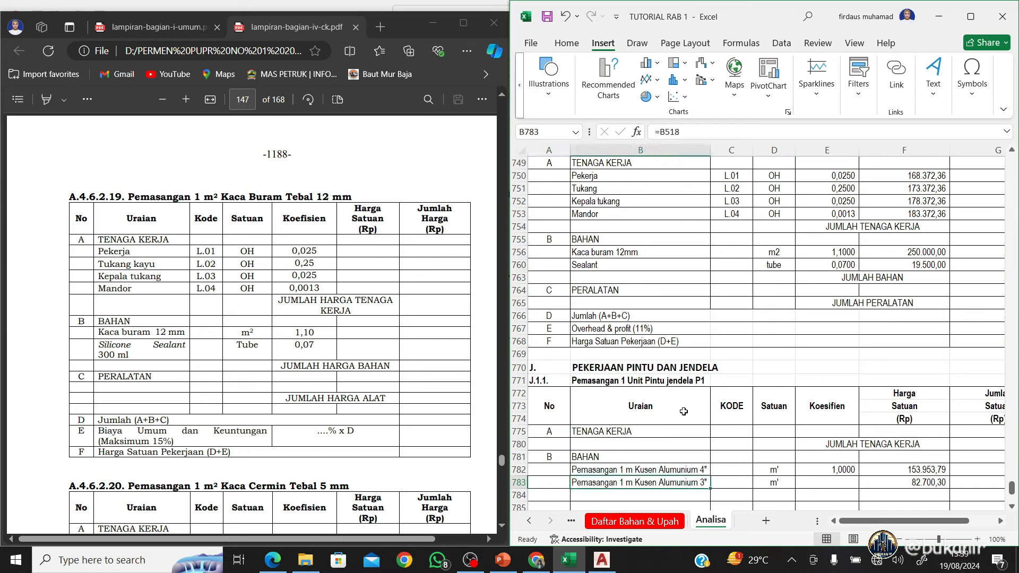
pyautogui.press('F2')
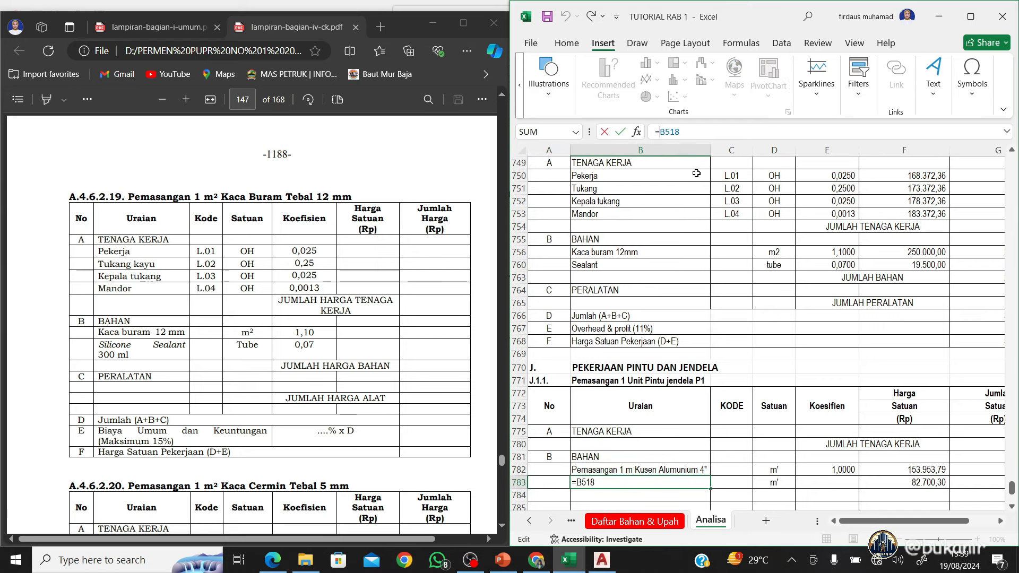
pyautogui.press('F4')
pyautogui.hotkey('ctrl', 'Return')
# Make the 3" frame item's unit price reference to G541 absolute
pyautogui.press('Right')
pyautogui.press('Right')
pyautogui.press('Right')
pyautogui.press('Right')
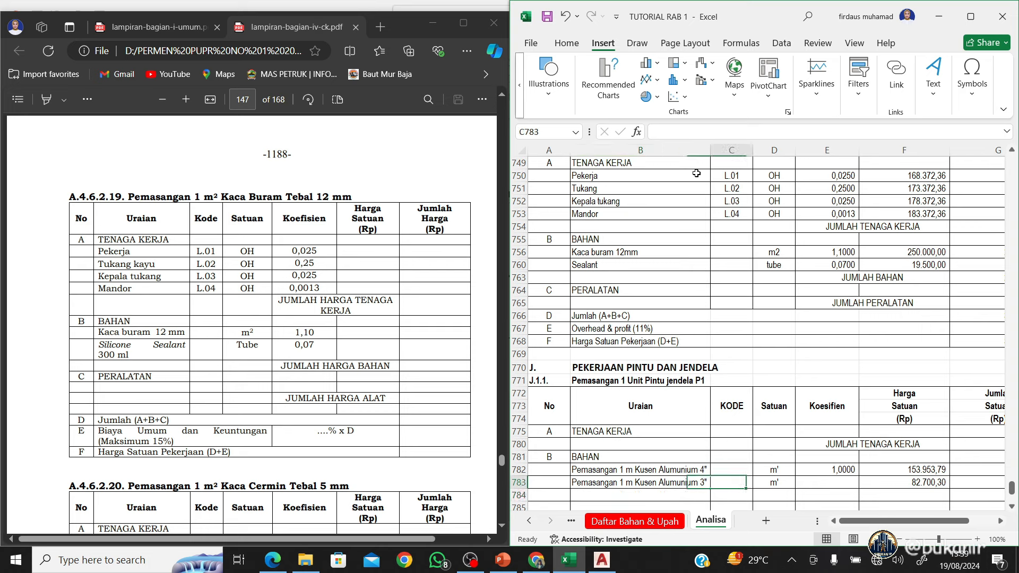
pyautogui.click(664, 134)
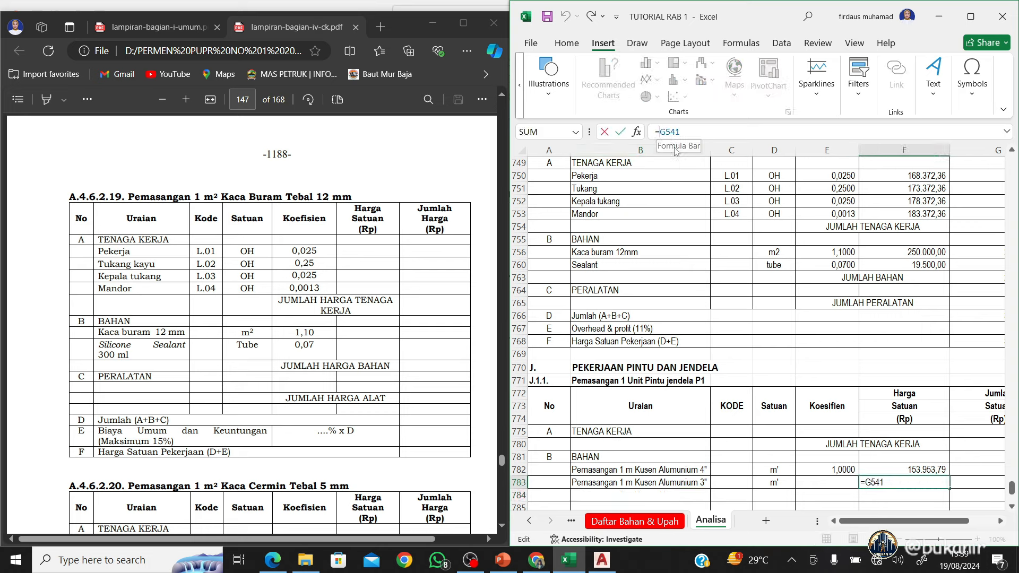
pyautogui.press('Return')
# Select the third BAHAN description cell, check the P1 door leaf specification in the AutoCAD drawing, and return to Excel
pyautogui.press('Left')
pyautogui.press('Left')
pyautogui.press('Left')
pyautogui.press('Left')
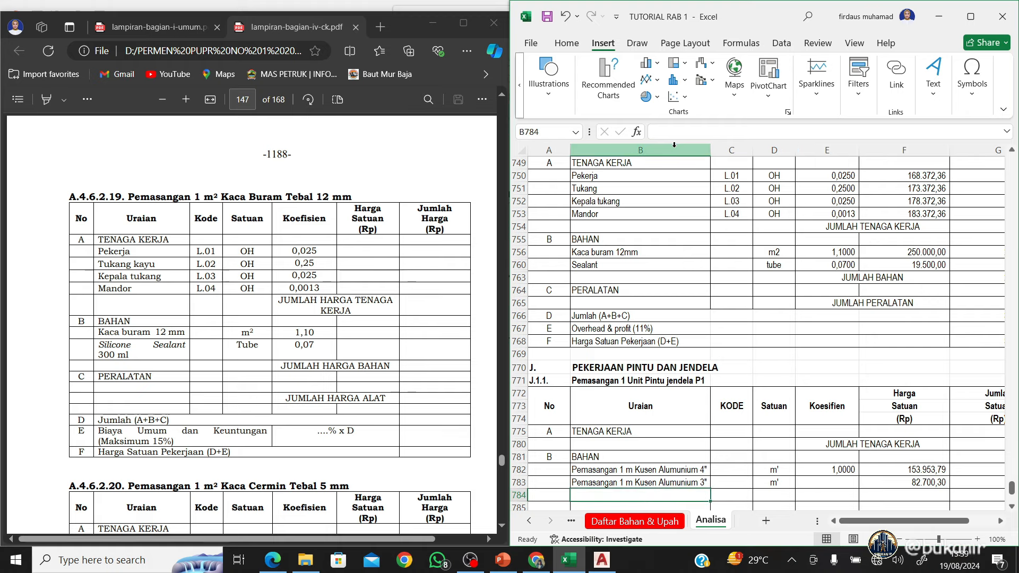
pyautogui.click(608, 562)
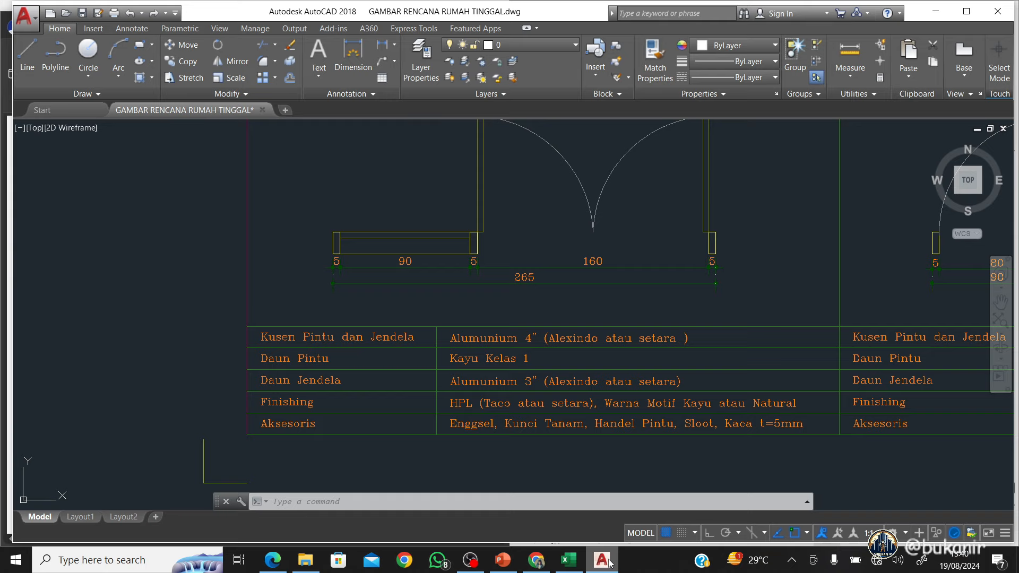
pyautogui.click(609, 561)
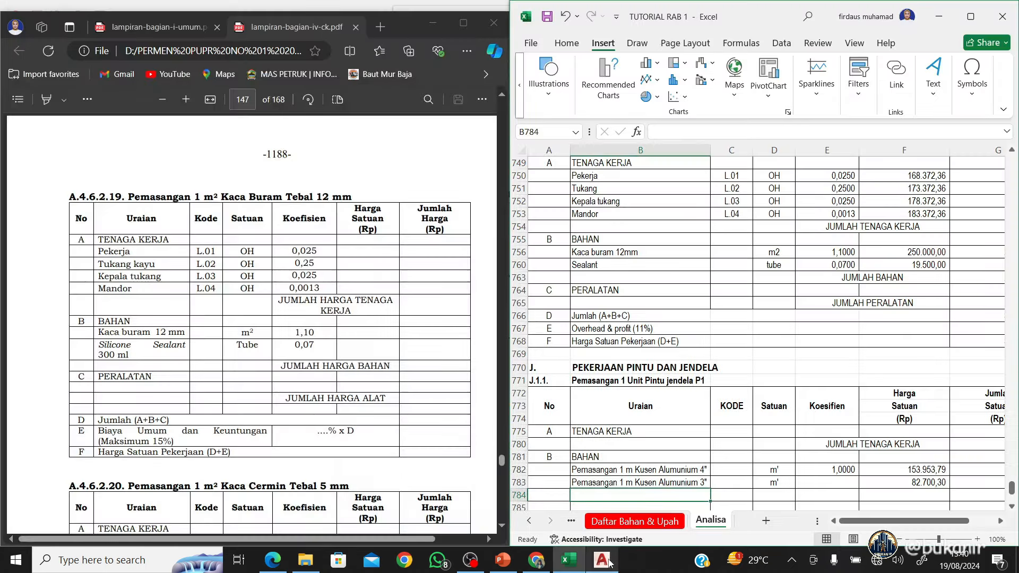
# Link the third BAHAN description in B784 to the H.1.1. panel door leaf title in B544
pyautogui.scroll(-2, 627, 479)
pyautogui.write('=')
pyautogui.scroll(15, 628, 479)
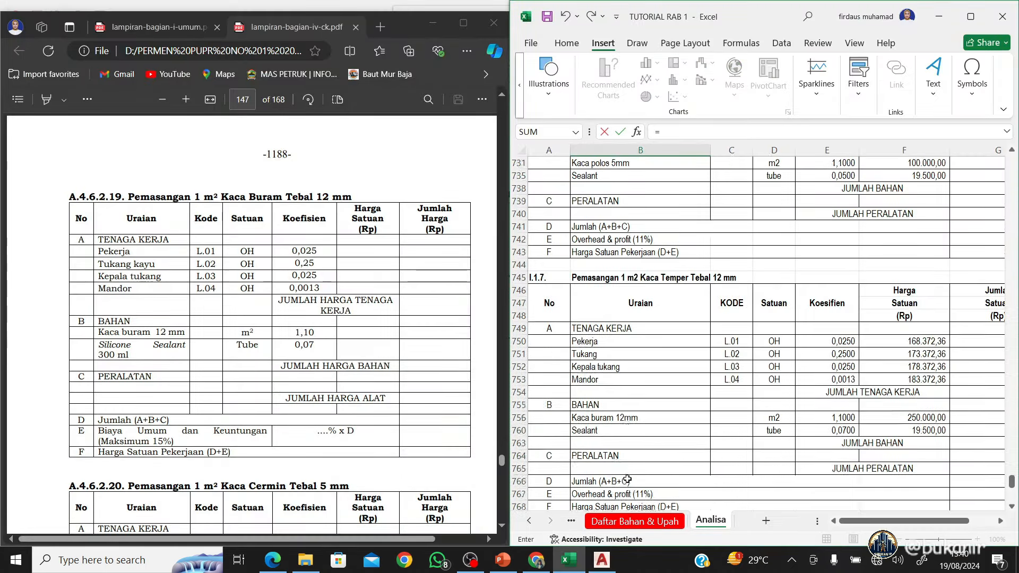
pyautogui.scroll(15, 627, 479)
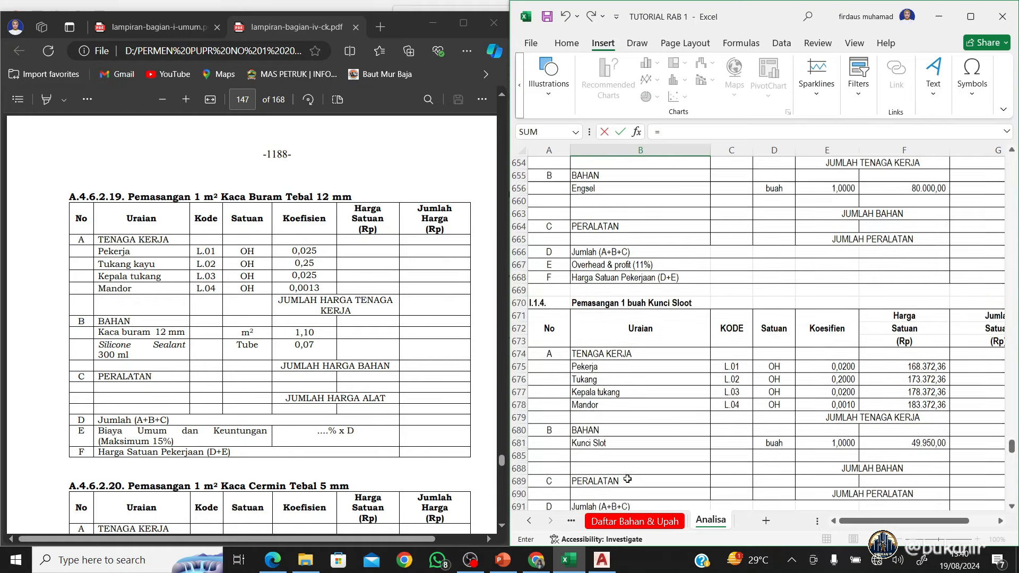
pyautogui.scroll(9, 628, 478)
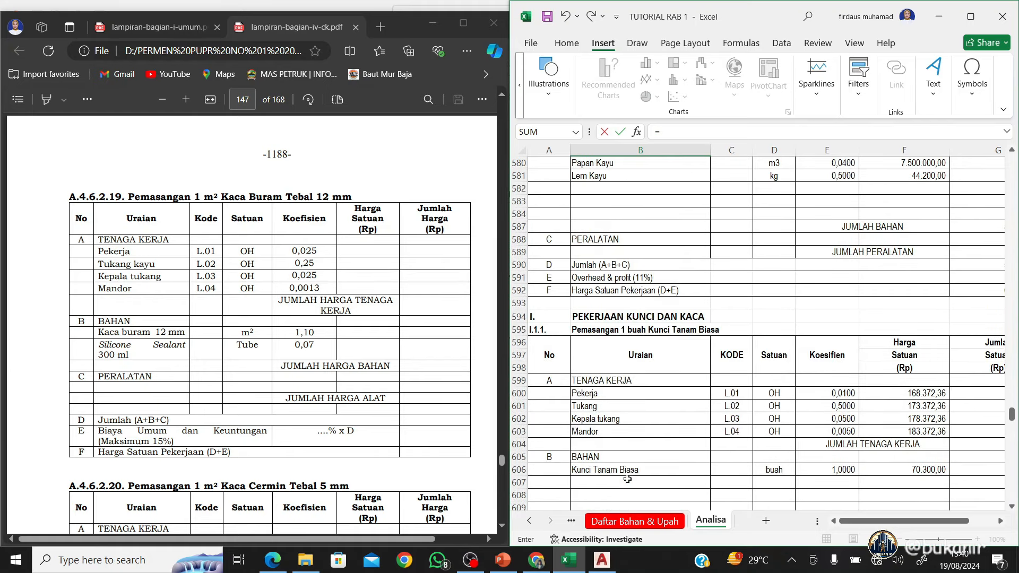
pyautogui.scroll(10, 627, 479)
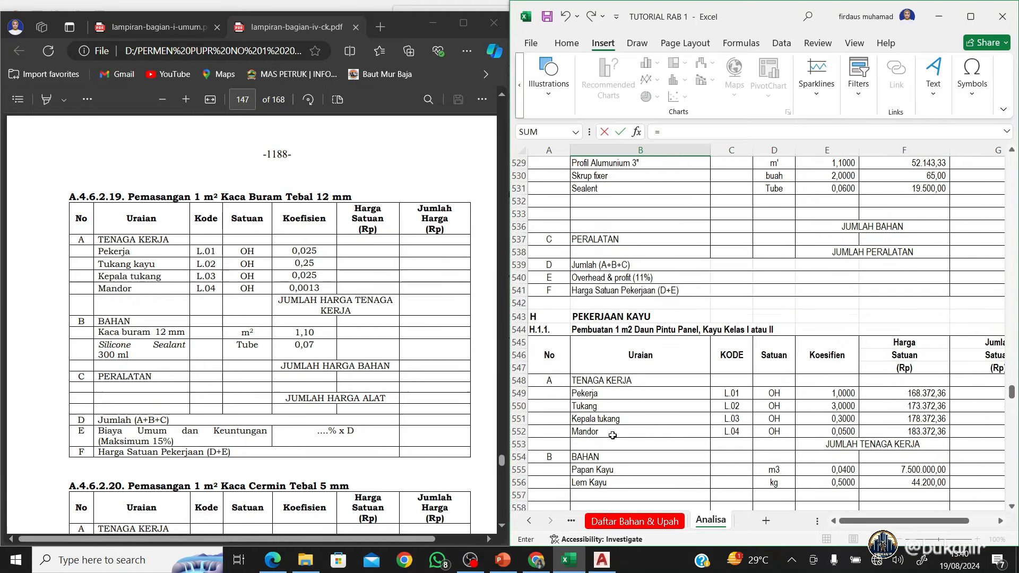
pyautogui.scroll(-1, 628, 479)
pyautogui.click(647, 278)
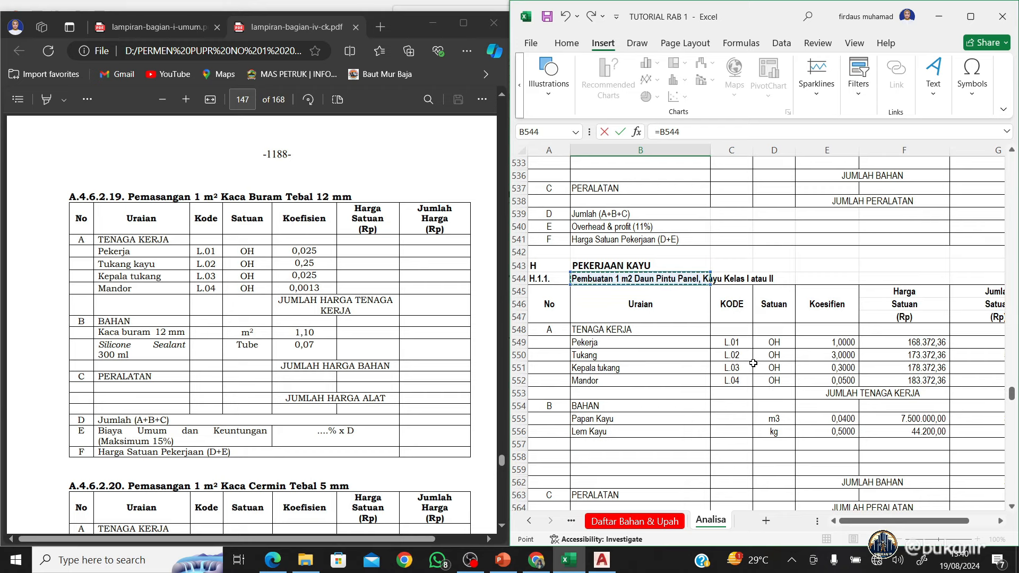
pyautogui.press('Return')
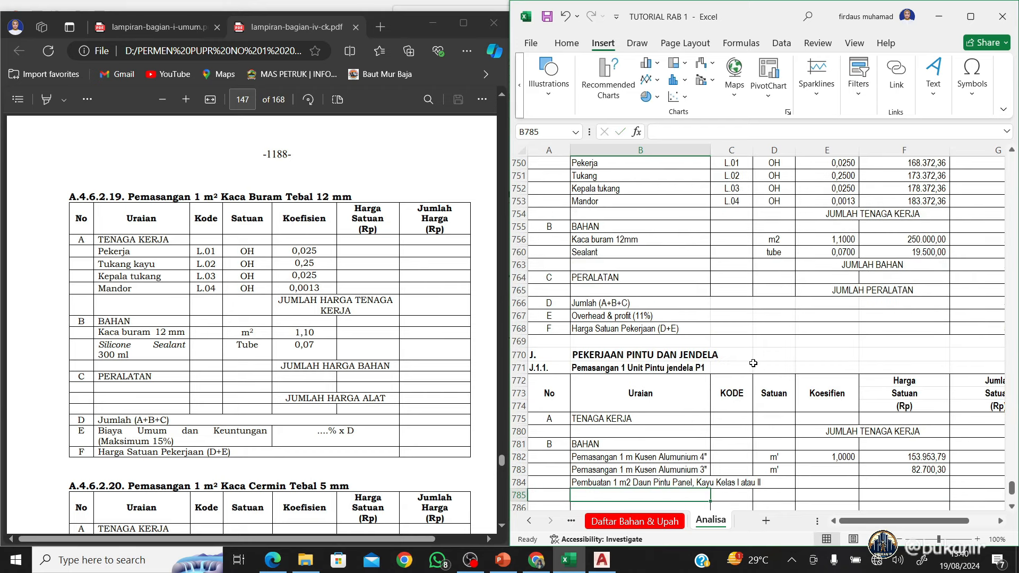
# Set the door leaf item's unit to m2
pyautogui.press('Up')
pyautogui.press('Right')
pyautogui.press('Right')
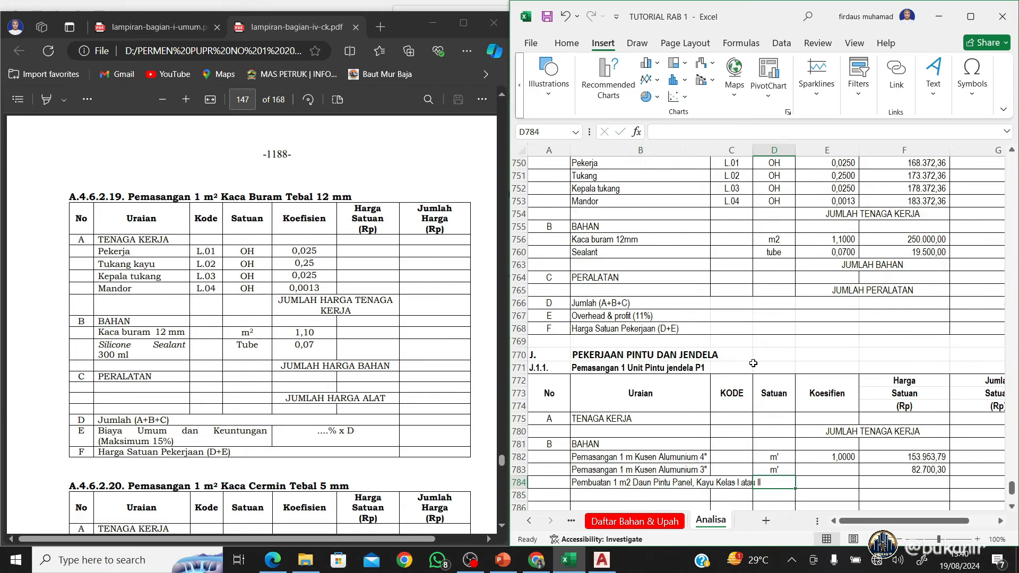
pyautogui.write("m'")
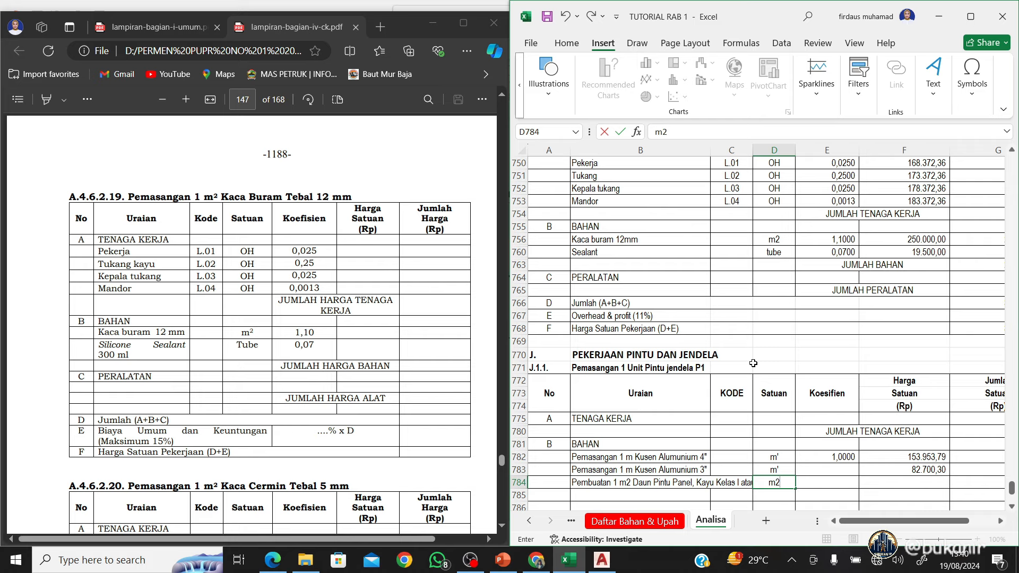
# Link the door leaf item's unit price to the Harga Satuan Pekerjaan total of the H.1.1. analysis
pyautogui.press('Tab')
pyautogui.press('Right')
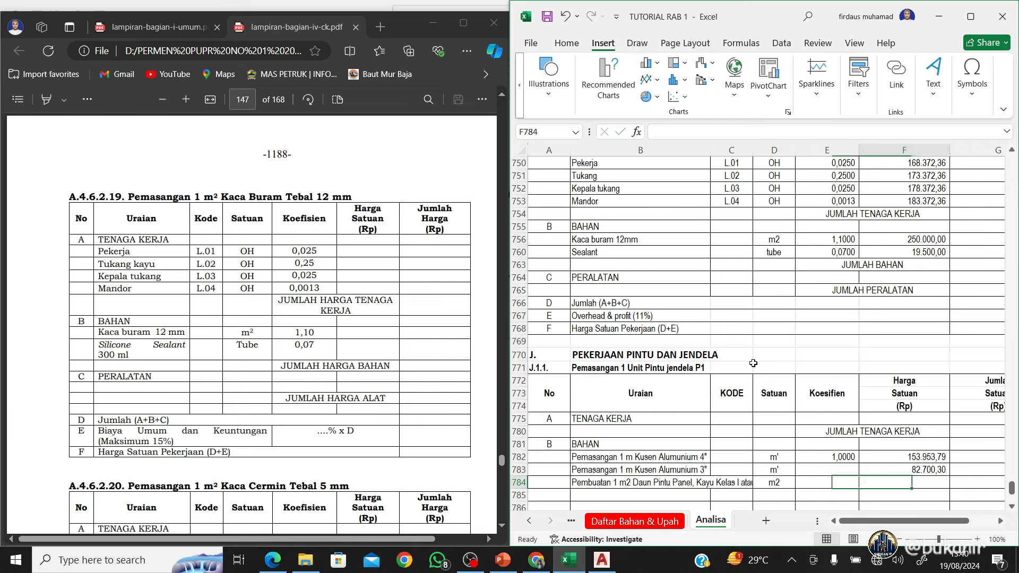
pyautogui.write('=')
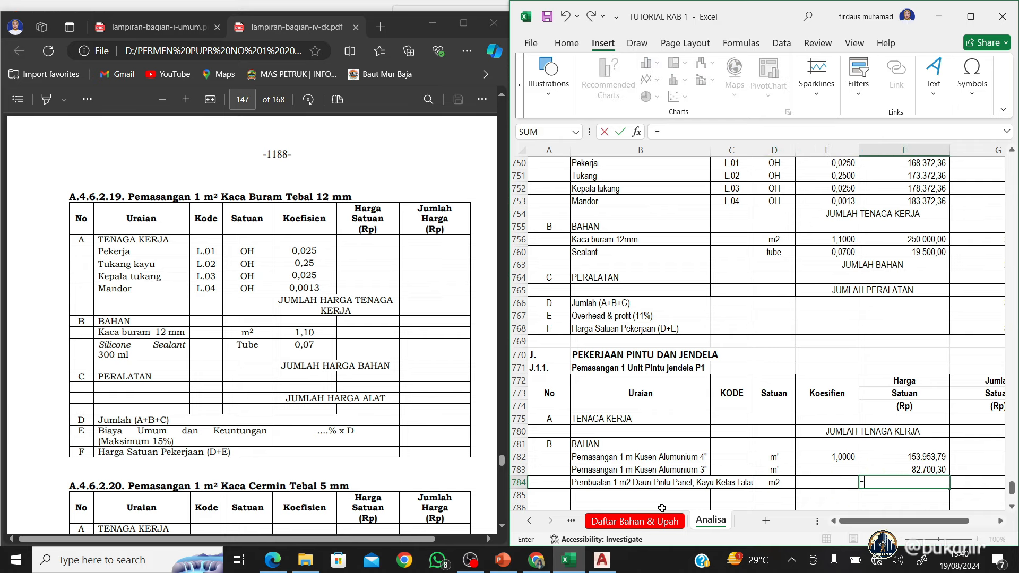
pyautogui.press('Return')
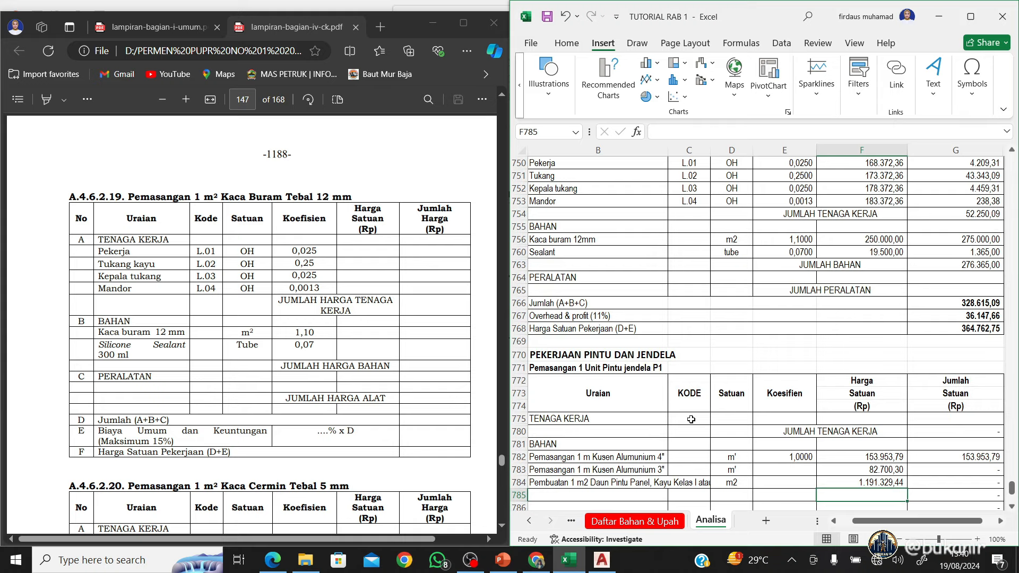
# Make the door leaf item's description reference to B544 absolute
pyautogui.press('Up')
pyautogui.press('Left')
pyautogui.press('Left')
pyautogui.press('Left')
pyautogui.press('Left')
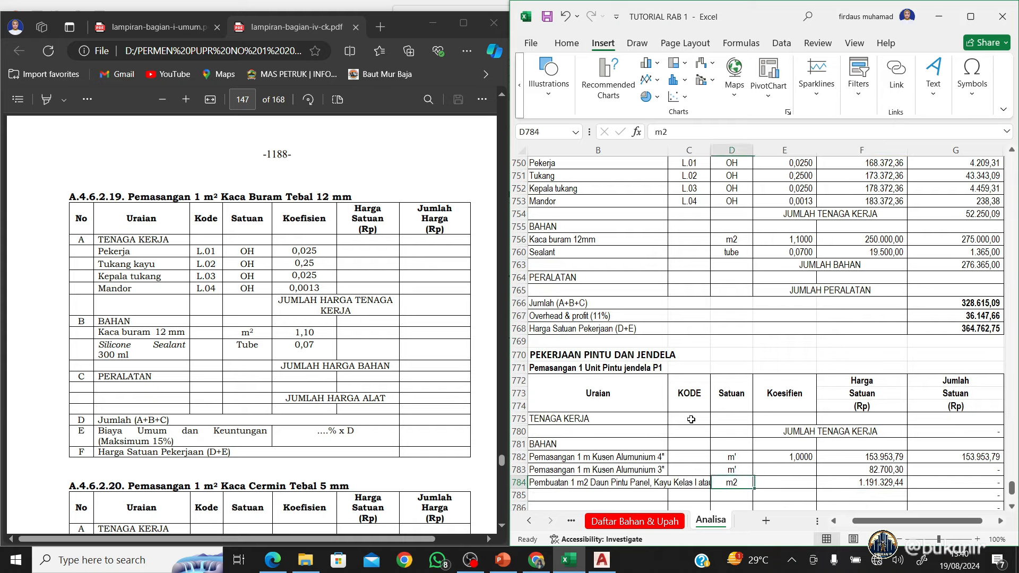
pyautogui.click(662, 131)
pyautogui.press('Return')
# Check the P1 accessories specification in the AutoCAD drawing and return to Excel
pyautogui.press('Left')
pyautogui.click(602, 561)
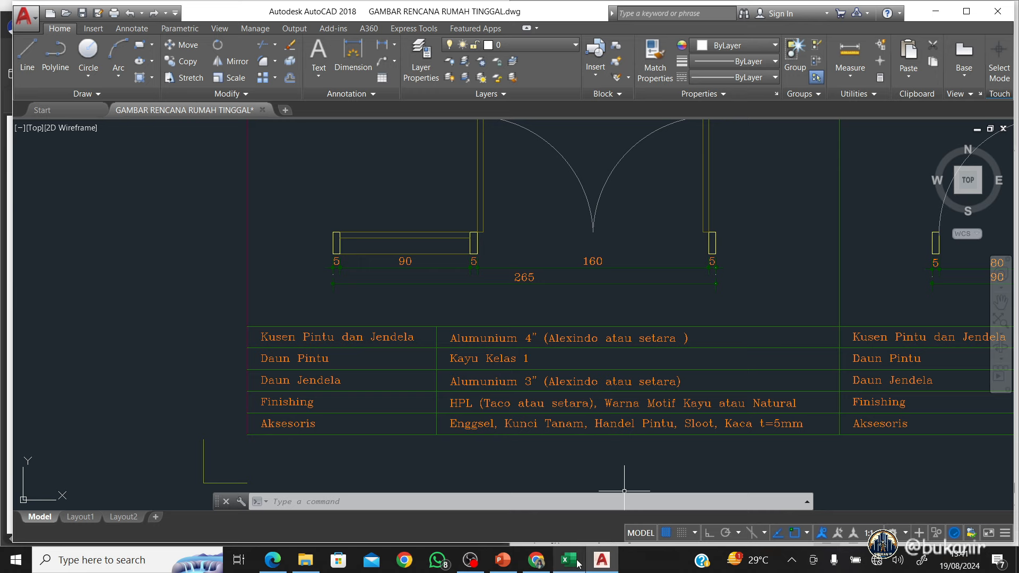
pyautogui.click(935, 11)
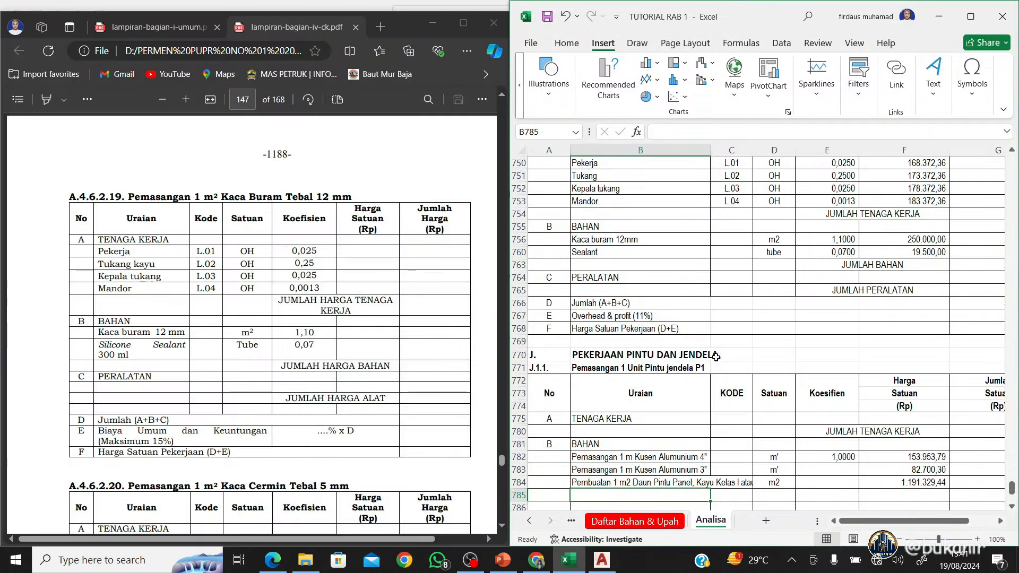
# Link the fourth BAHAN description in B785 to the I.1.2. Engsel Pintu title
pyautogui.scroll(-1, 655, 379)
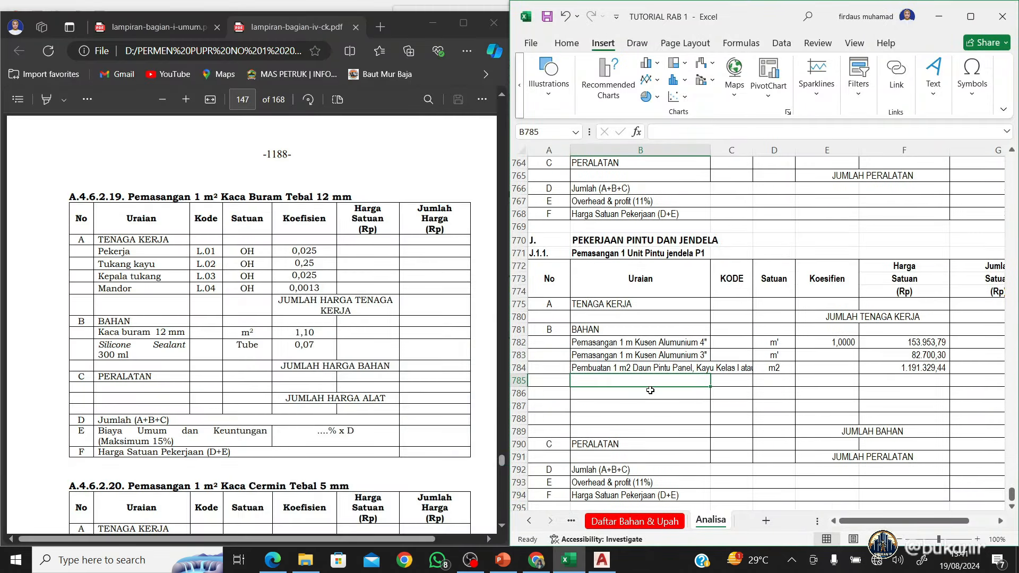
pyautogui.write('=')
pyautogui.scroll(15, 651, 391)
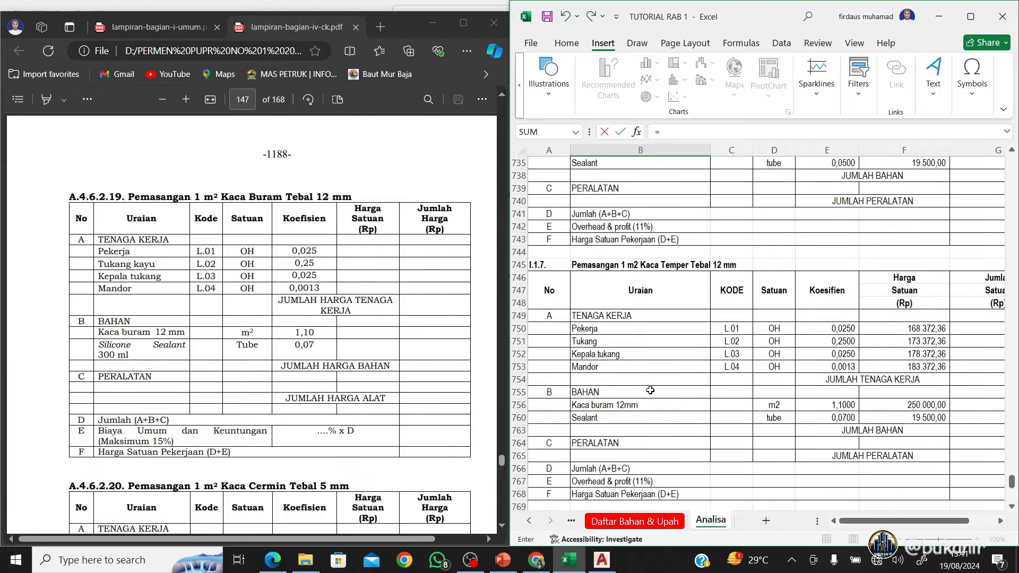
pyautogui.scroll(15, 650, 393)
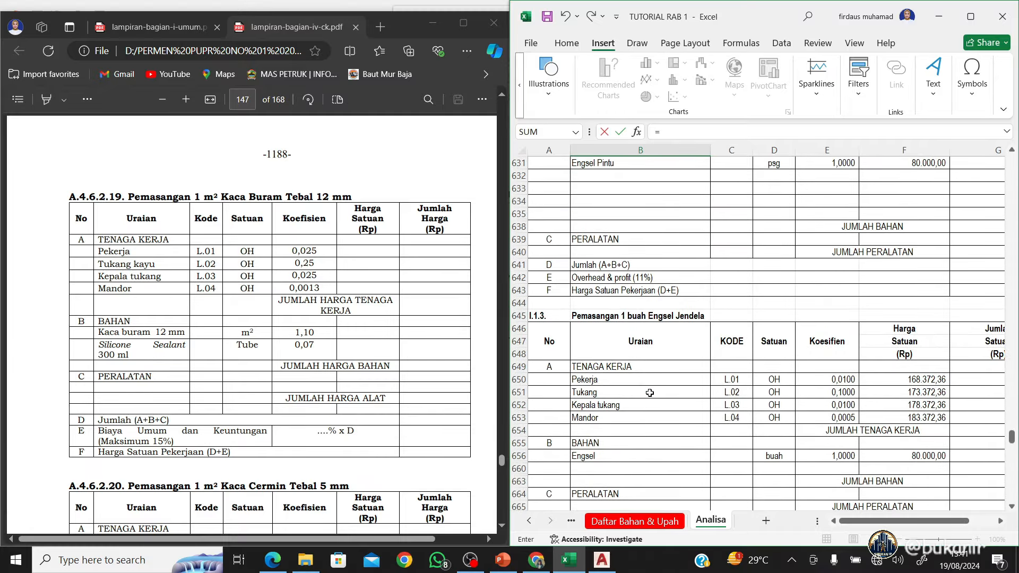
pyautogui.scroll(3, 650, 392)
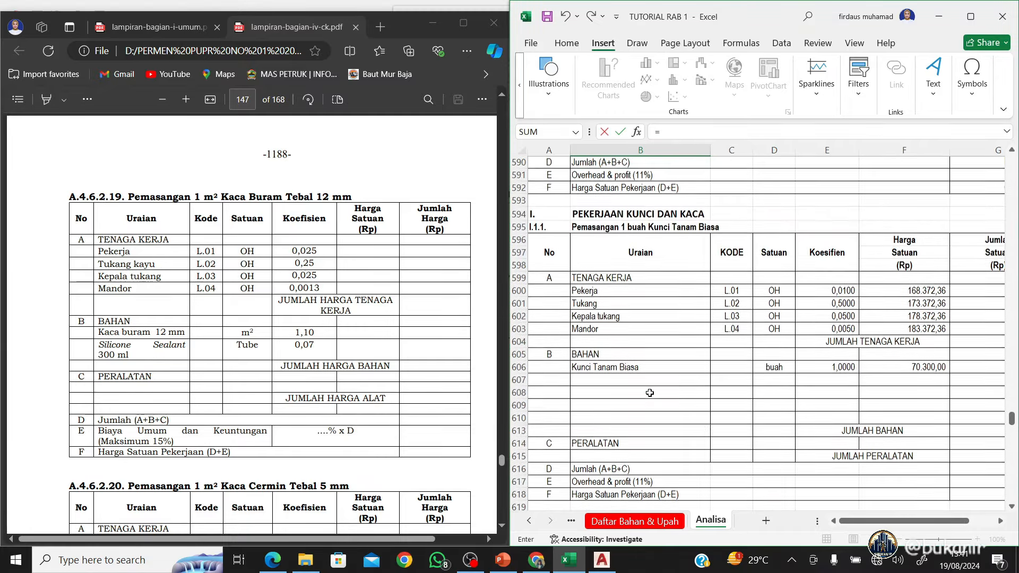
pyautogui.scroll(-6, 648, 396)
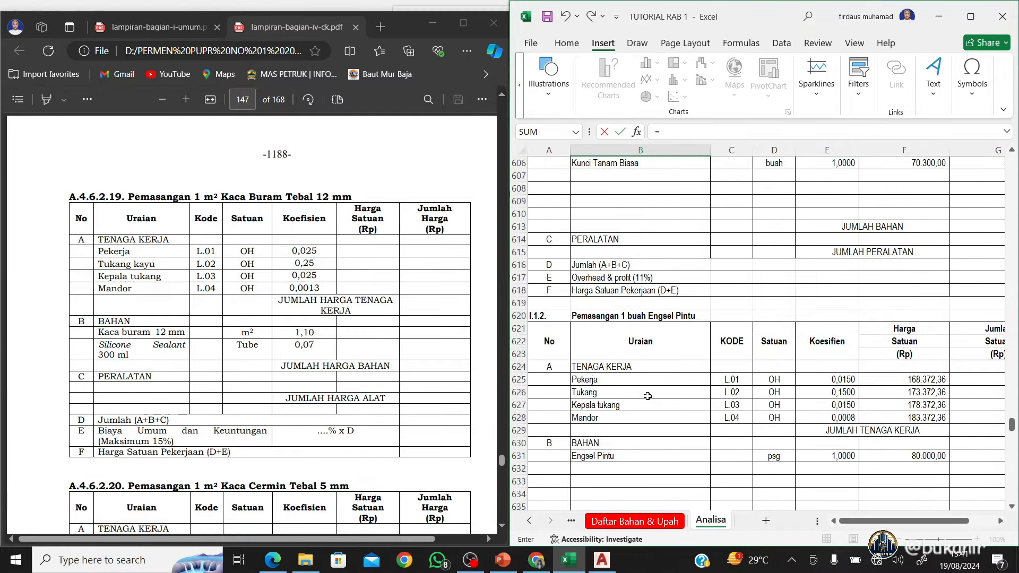
pyautogui.click(610, 319)
pyautogui.press('Return')
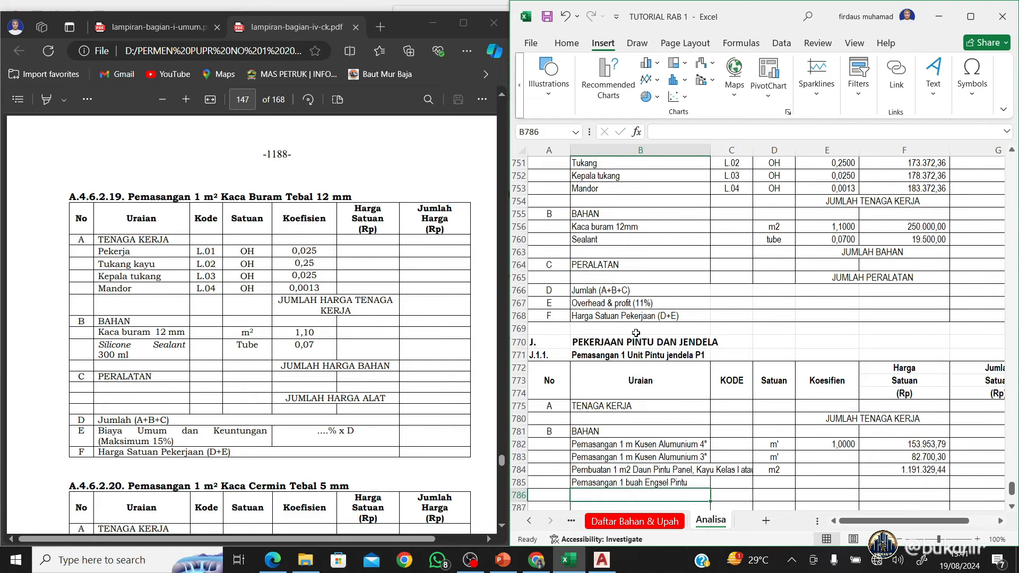
# Set the Engsel Pintu item's unit to psg and begin its unit price formula in F785
pyautogui.press('Up')
pyautogui.press('Right')
pyautogui.press('Right')
pyautogui.write('bh')
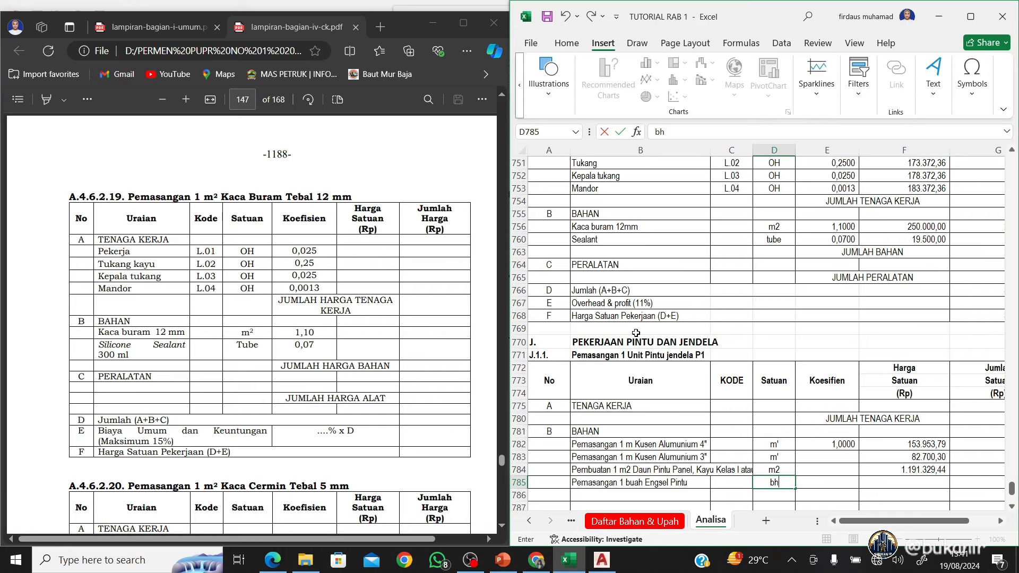
pyautogui.press('Right')
pyautogui.press('Right')
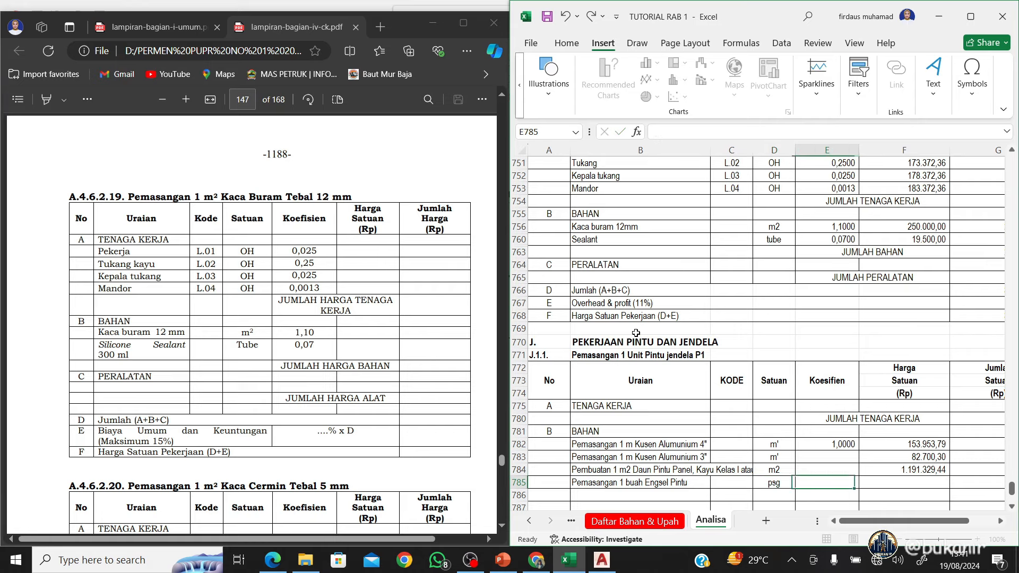
pyautogui.write('=')
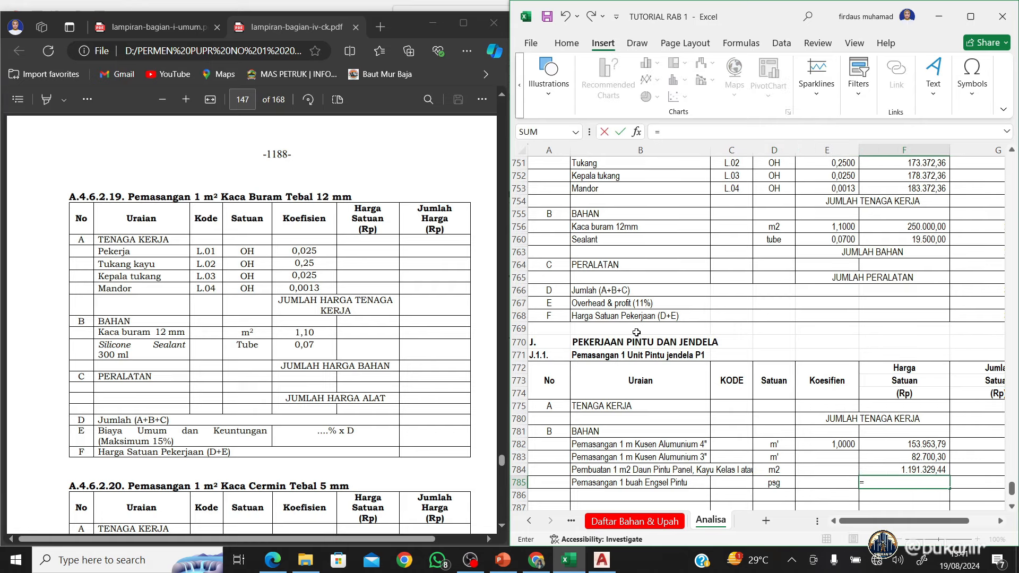
pyautogui.scroll(20, 636, 332)
pyautogui.scroll(10, 633, 331)
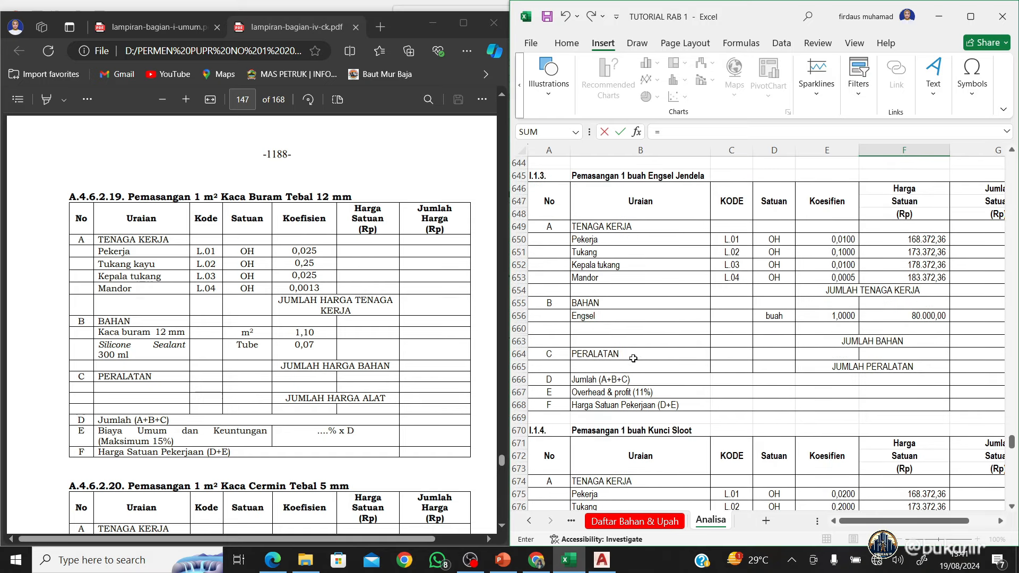
pyautogui.scroll(1, 637, 403)
pyautogui.click(637, 405)
pyautogui.click(668, 456)
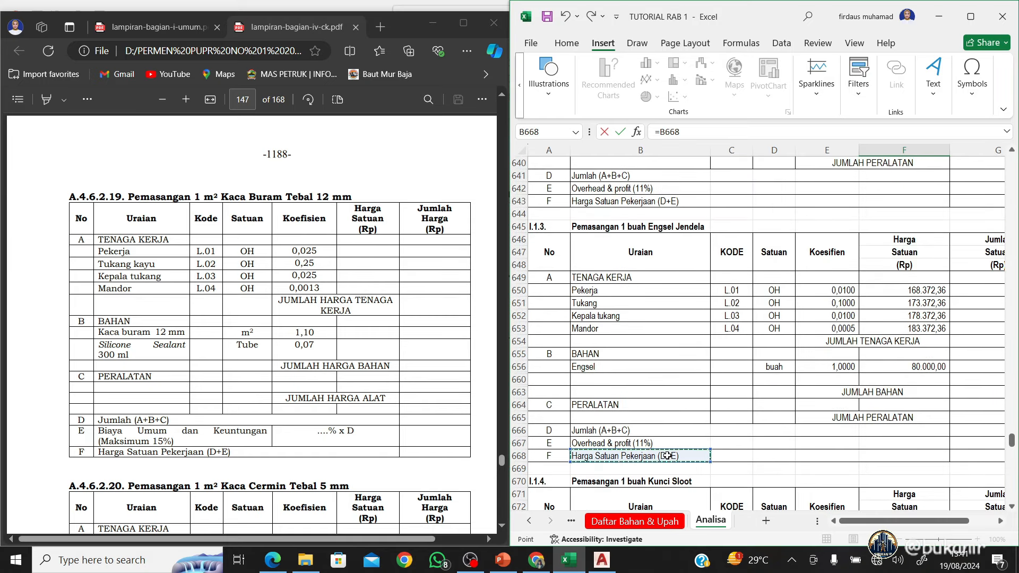
pyautogui.press('Right')
pyautogui.press('Right')
pyautogui.press('Right')
pyautogui.press('Right')
# Link the Engsel Pintu item's unit price to the I.1.2. Harga Satuan Pekerjaan total in G643 and make the reference absolute
pyautogui.scroll(5, 668, 455)
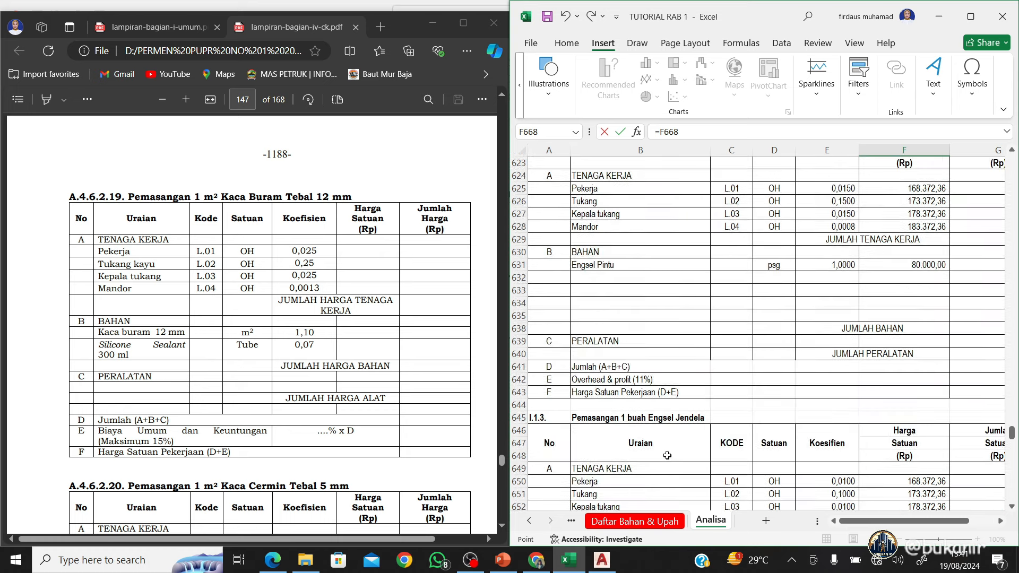
pyautogui.scroll(3, 668, 456)
pyautogui.scroll(-1, 674, 470)
pyautogui.click(675, 445)
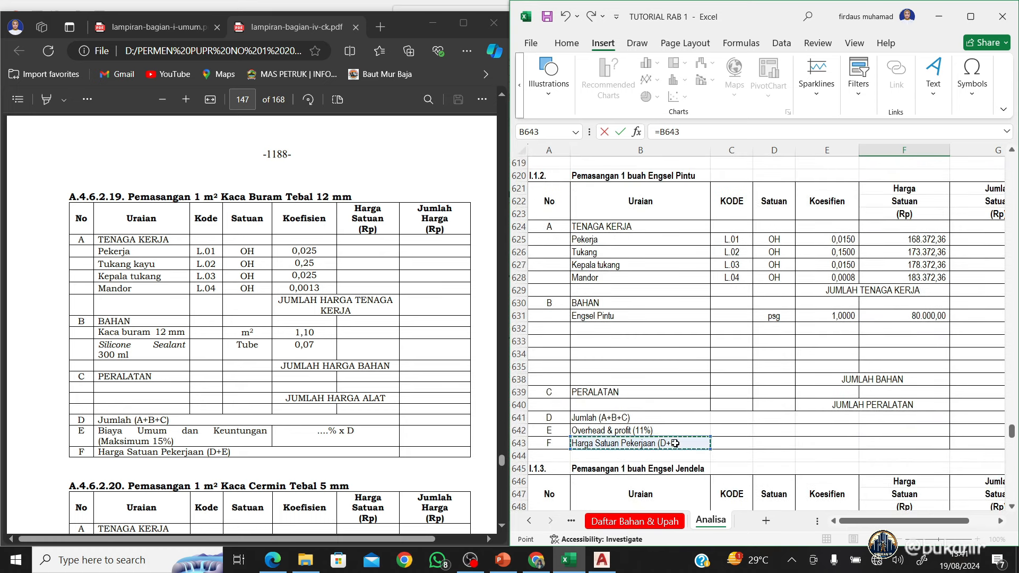
pyautogui.press('Right')
pyautogui.press('Right')
pyautogui.press('Right')
pyautogui.press('Right')
pyautogui.press('Right')
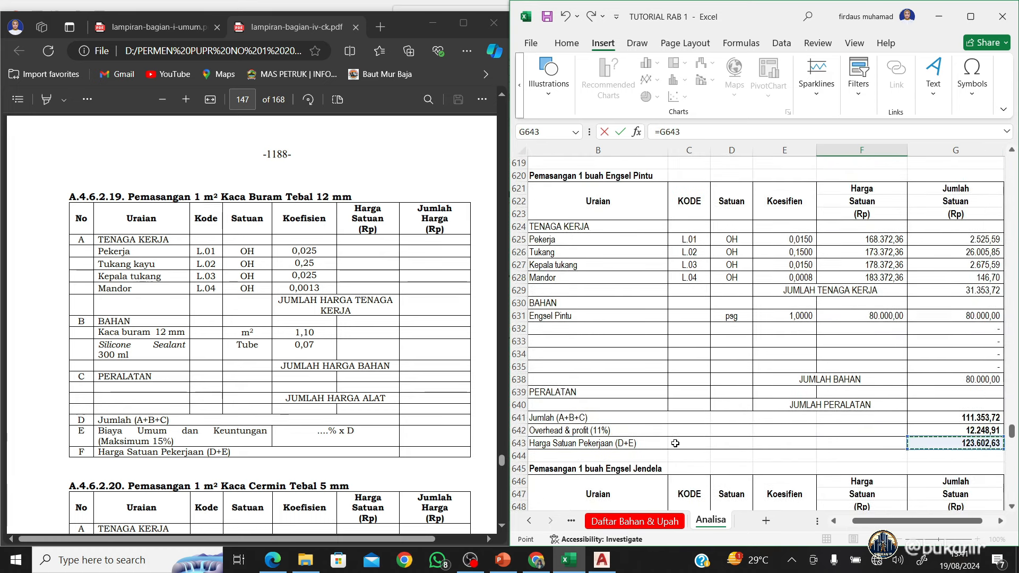
pyautogui.press('Return')
pyautogui.press('Up')
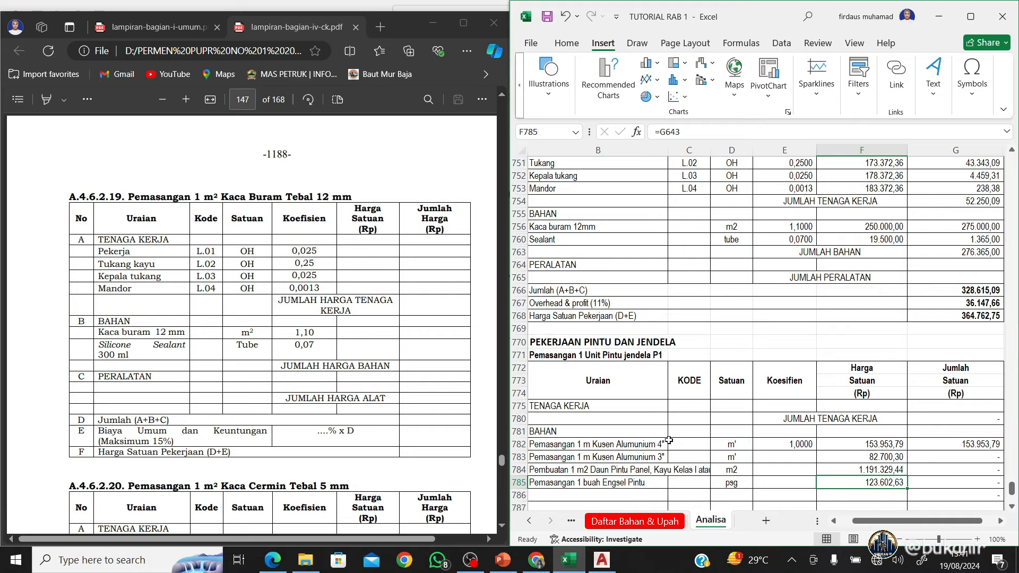
pyautogui.press('F2')
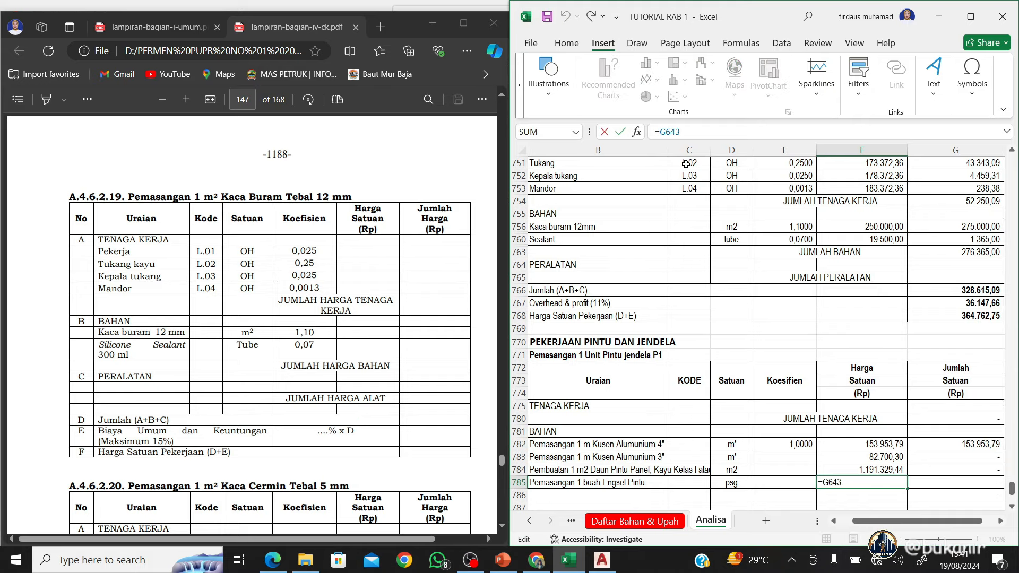
# Link the fifth BAHAN description in B786 to the I.1.1. Kunci Tanam Biasa title in B595
pyautogui.press('BackSpace')
pyautogui.press('BackSpace')
pyautogui.press('BackSpace')
pyautogui.press('BackSpace')
pyautogui.scroll(20, 705, 349)
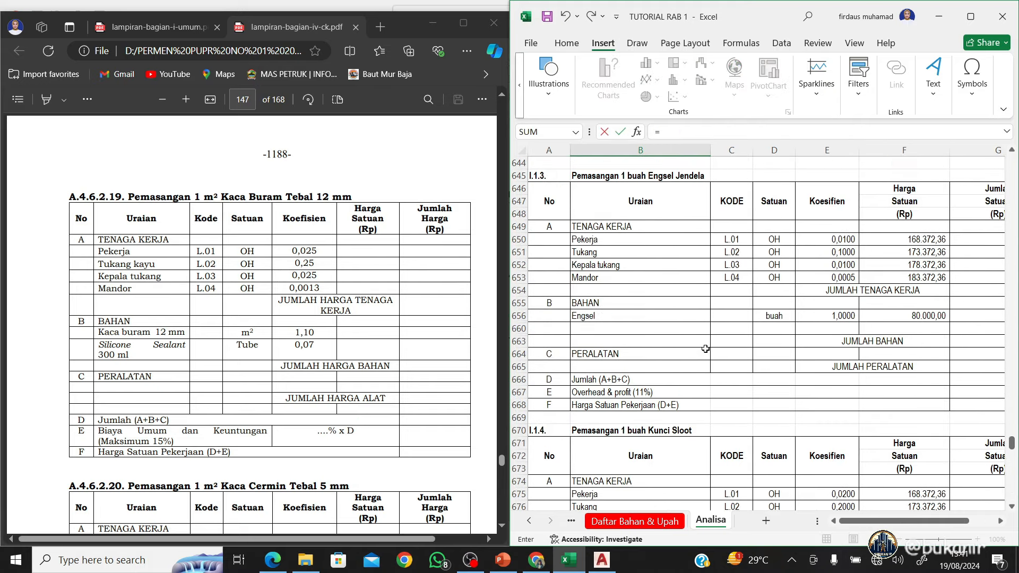
pyautogui.scroll(9, 705, 349)
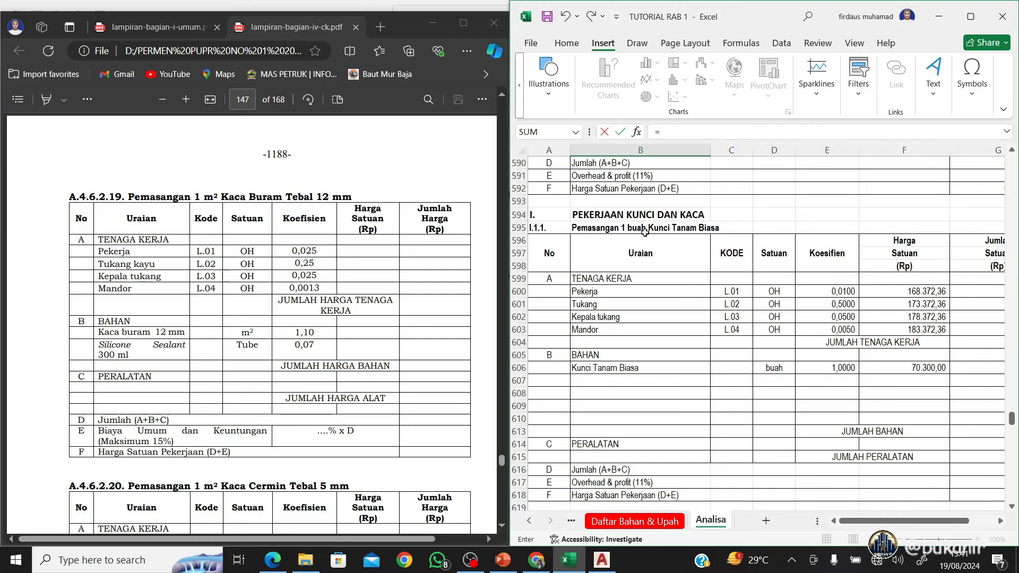
pyautogui.click(642, 230)
pyautogui.press('Return')
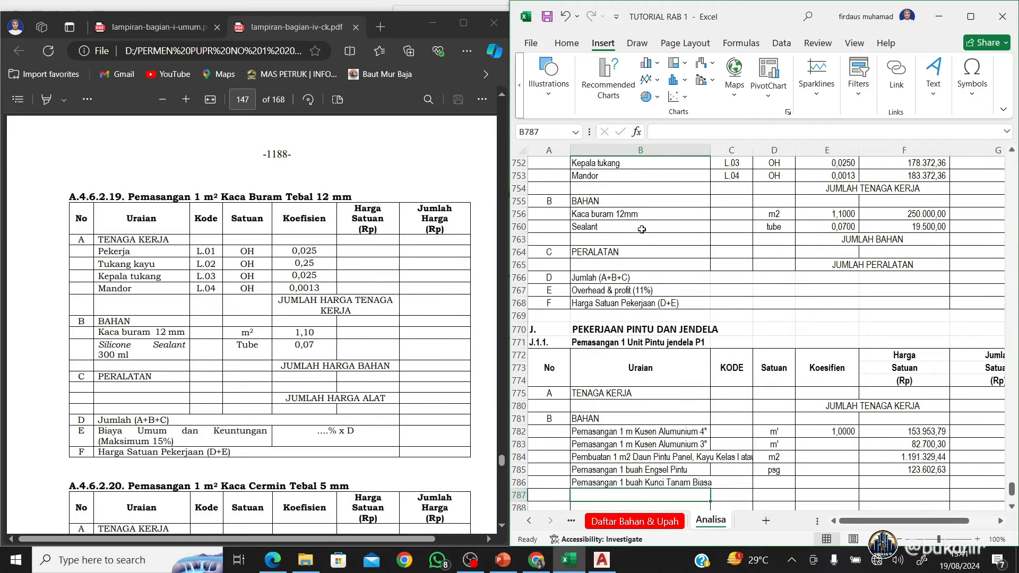
# Link the Kunci Tanam Biasa item's unit price in F786 to the I.1.1. Harga Satuan Pekerjaan total in G618
pyautogui.press('Up')
pyautogui.press('Right')
pyautogui.press('Right')
pyautogui.press('Right')
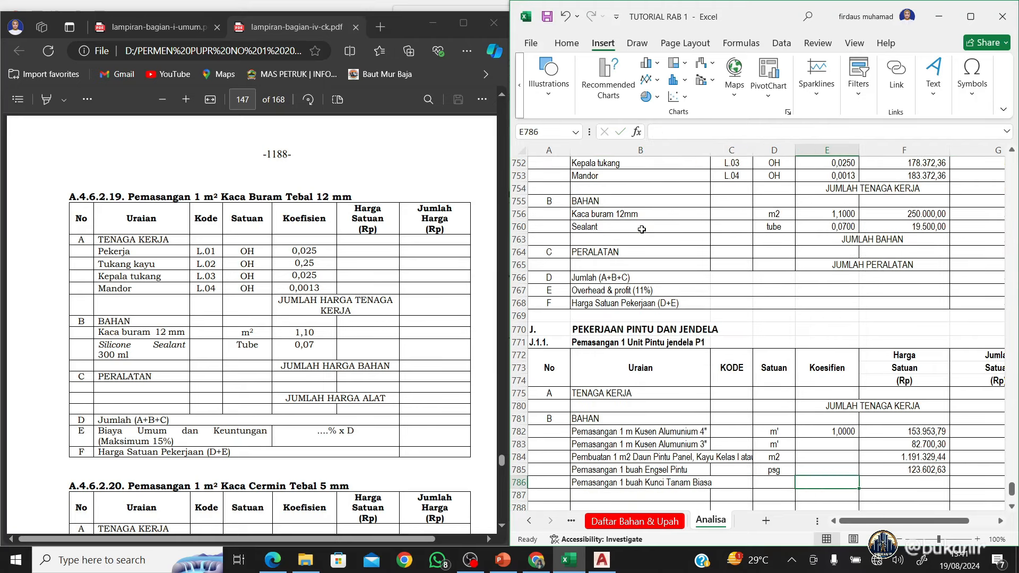
pyautogui.press('Right')
pyautogui.write('=')
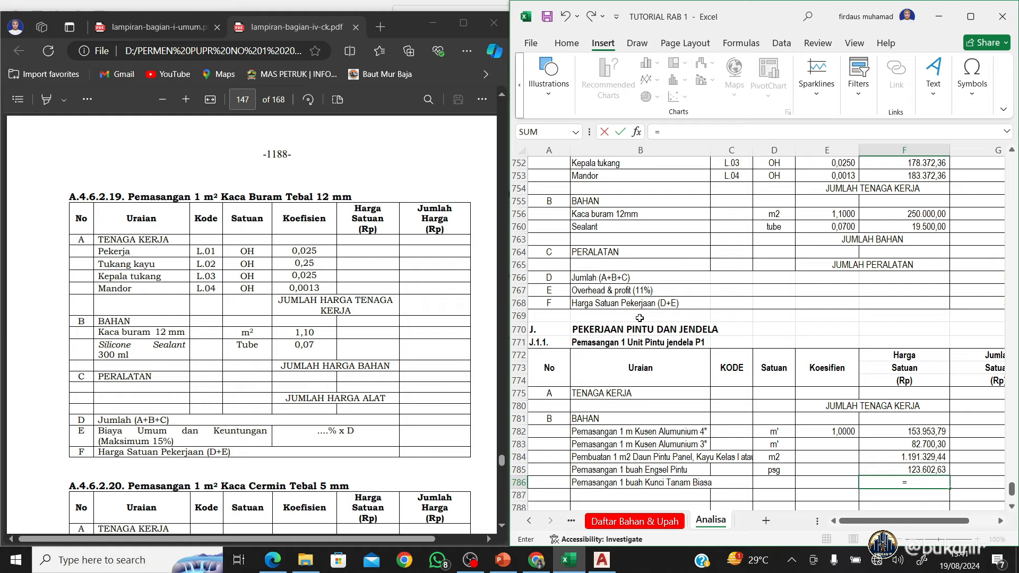
pyautogui.click(635, 522)
pyautogui.click(711, 522)
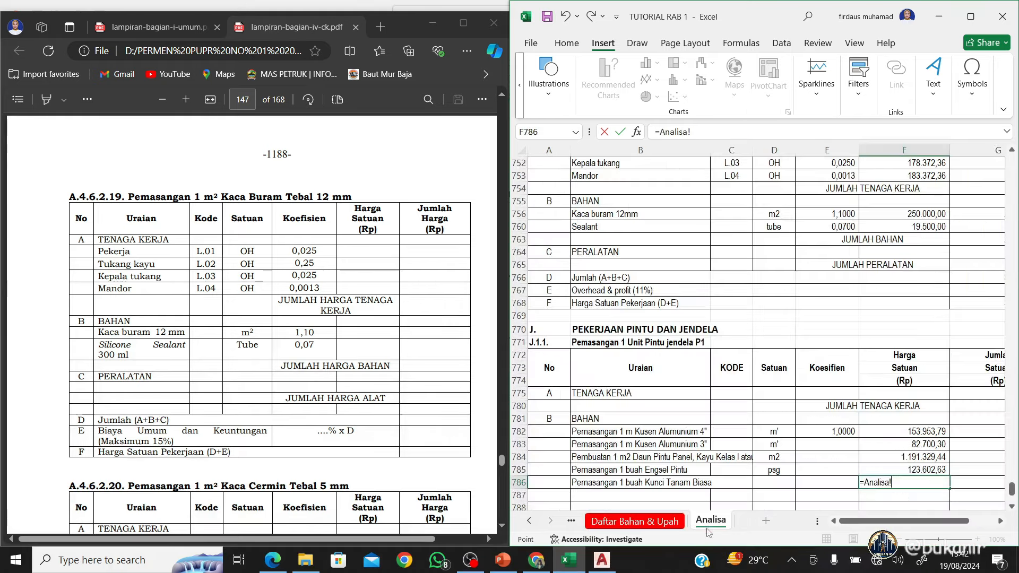
pyautogui.scroll(15, 677, 466)
pyautogui.scroll(10, 678, 467)
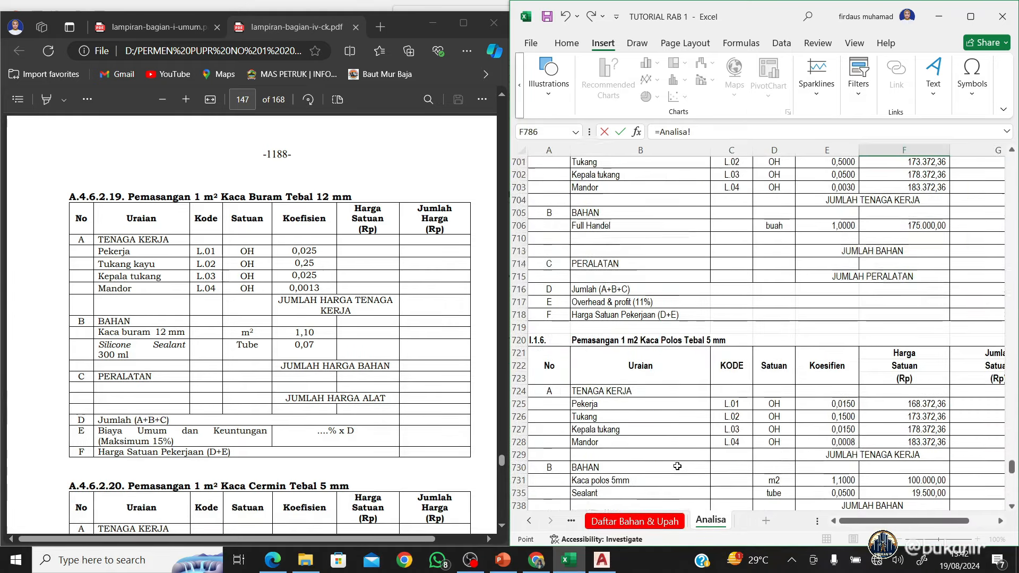
pyautogui.scroll(8, 678, 466)
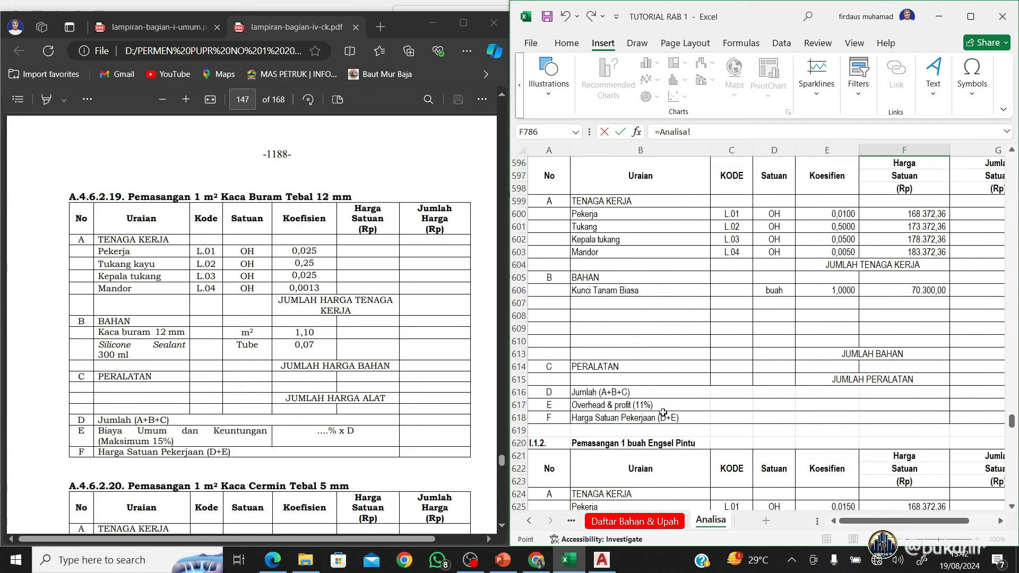
pyautogui.click(664, 419)
pyautogui.press('Right')
pyautogui.press('Right')
pyautogui.press('Right')
pyautogui.press('Right')
pyautogui.press('Return')
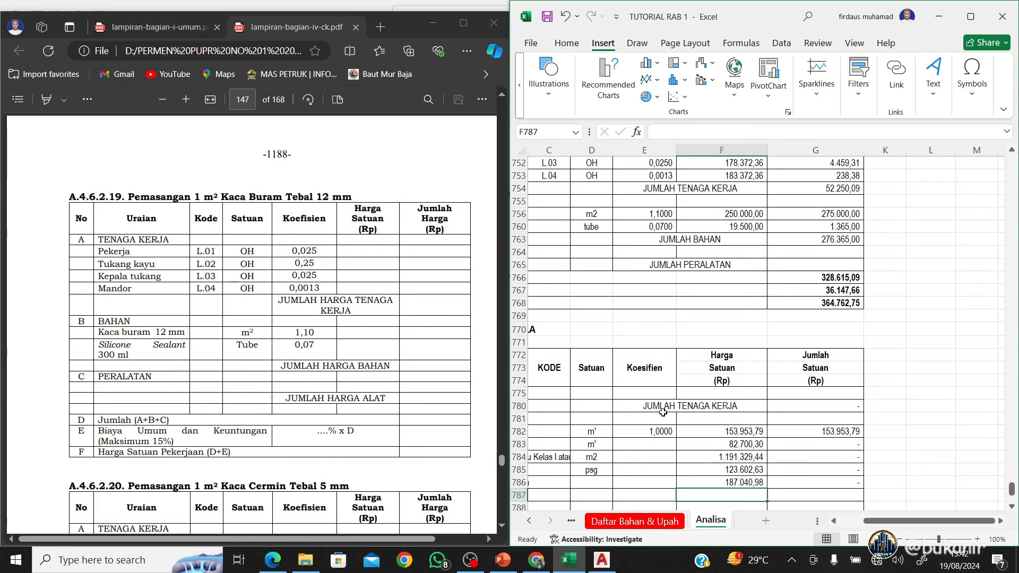
# Make the G618 reference in the Kunci Tanam Biasa unit price formula absolute
pyautogui.press('Up')
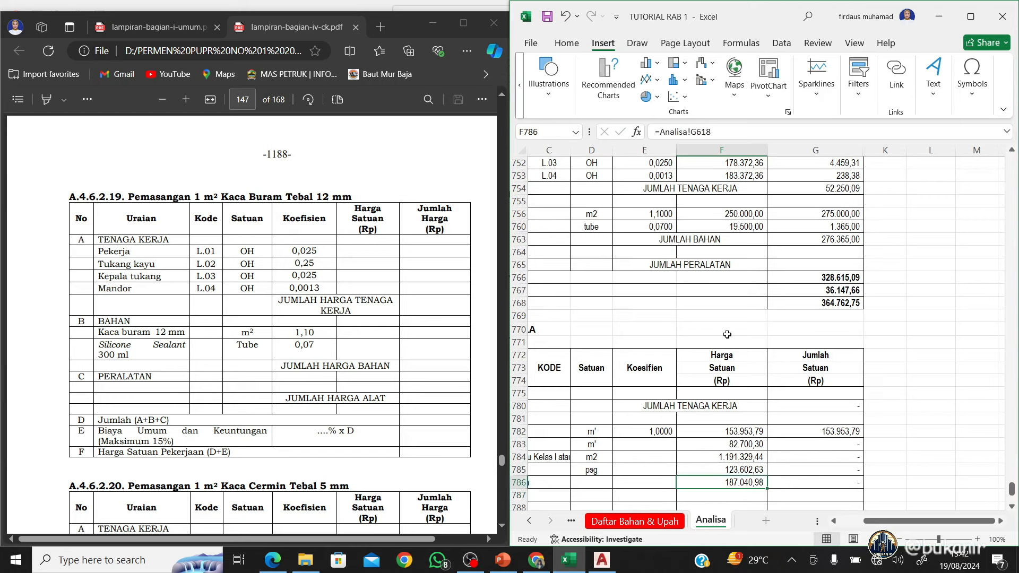
pyautogui.click(691, 132)
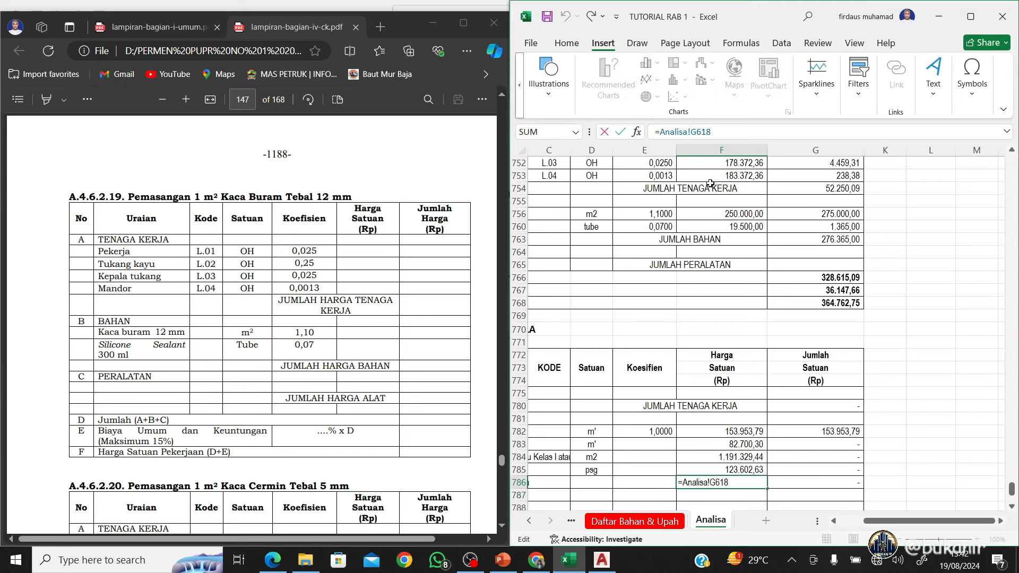
pyautogui.press('F4')
pyautogui.press('Return')
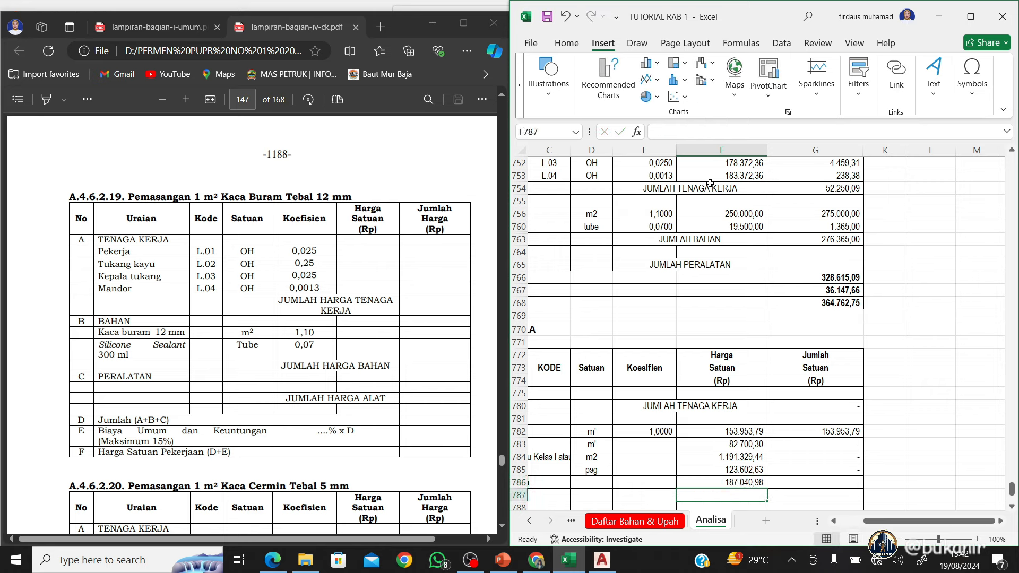
# Make the Kunci Tanam Biasa description link in B786 absolute as =$B$595
pyautogui.press('Up')
pyautogui.press('Left')
pyautogui.press('Left')
pyautogui.press('Left')
pyautogui.press('Left')
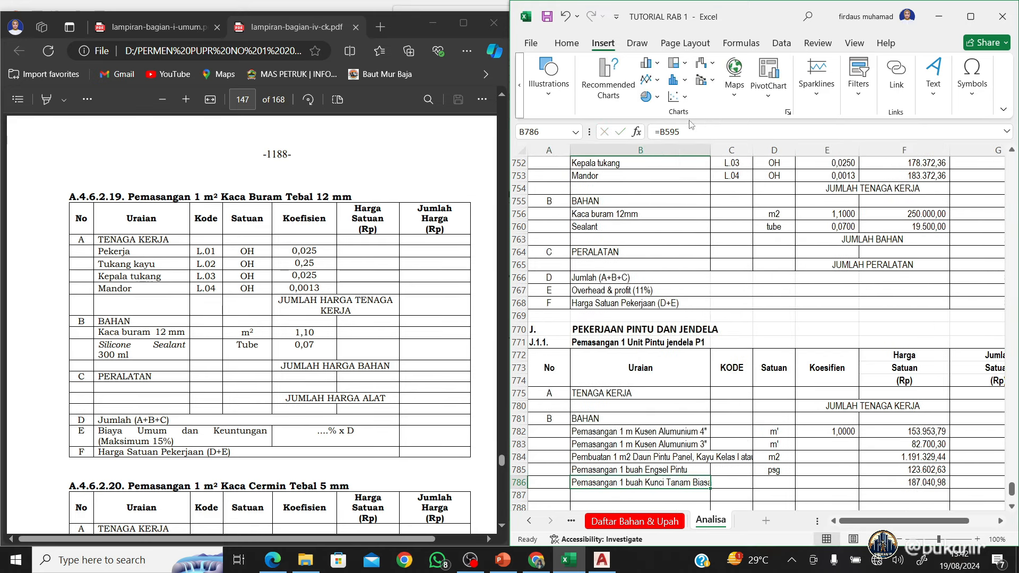
pyautogui.click(663, 133)
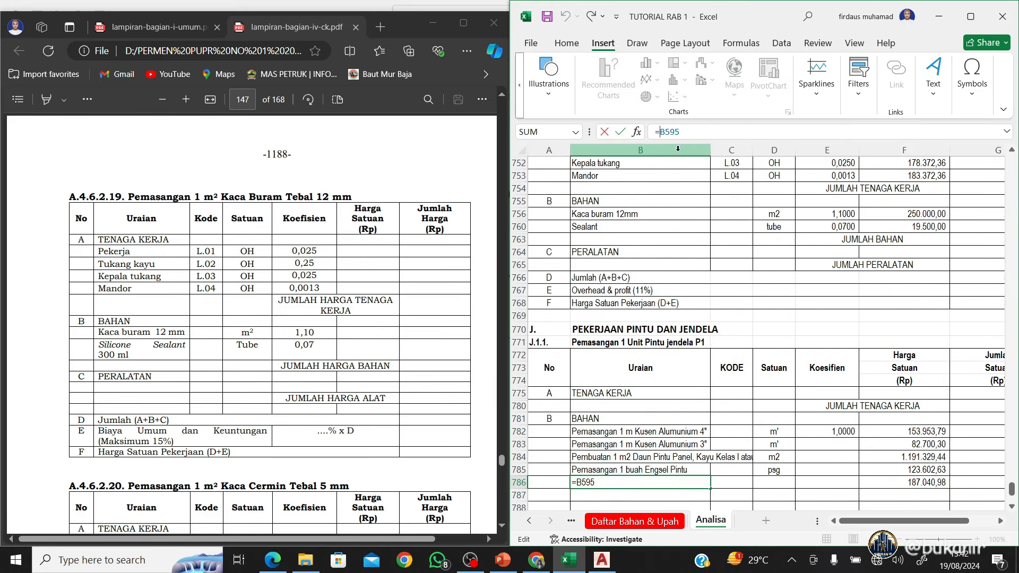
pyautogui.press('Return')
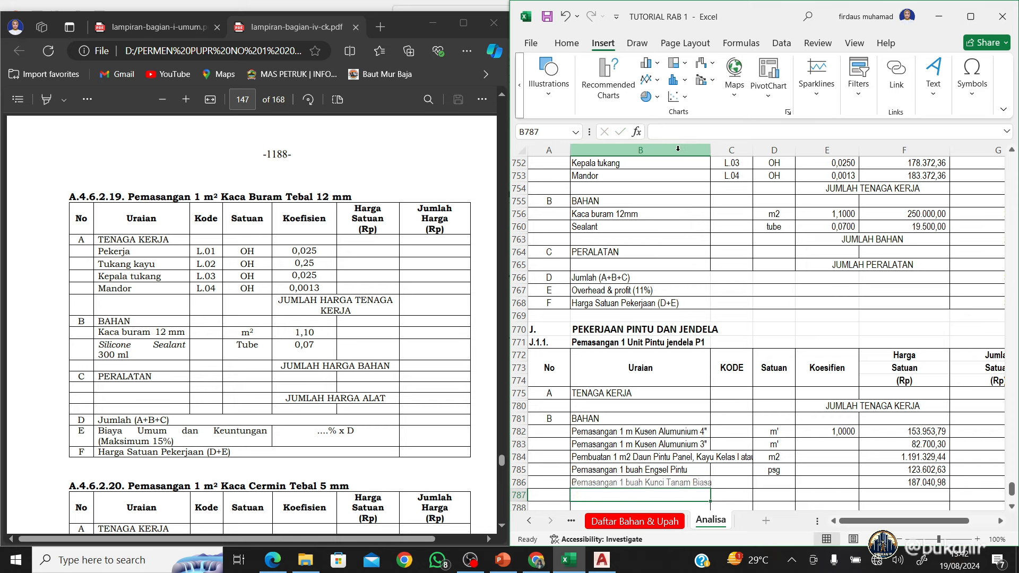
# Set the Kunci Tanam Biasa item's unit in D786 to bh
pyautogui.press('Up')
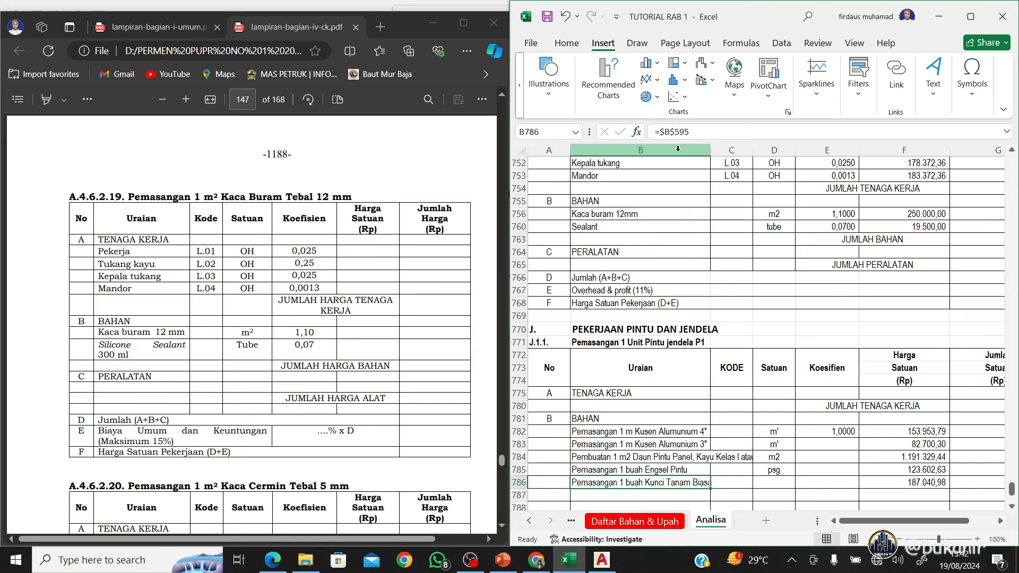
pyautogui.press('Right')
pyautogui.press('Right')
pyautogui.write('bh')
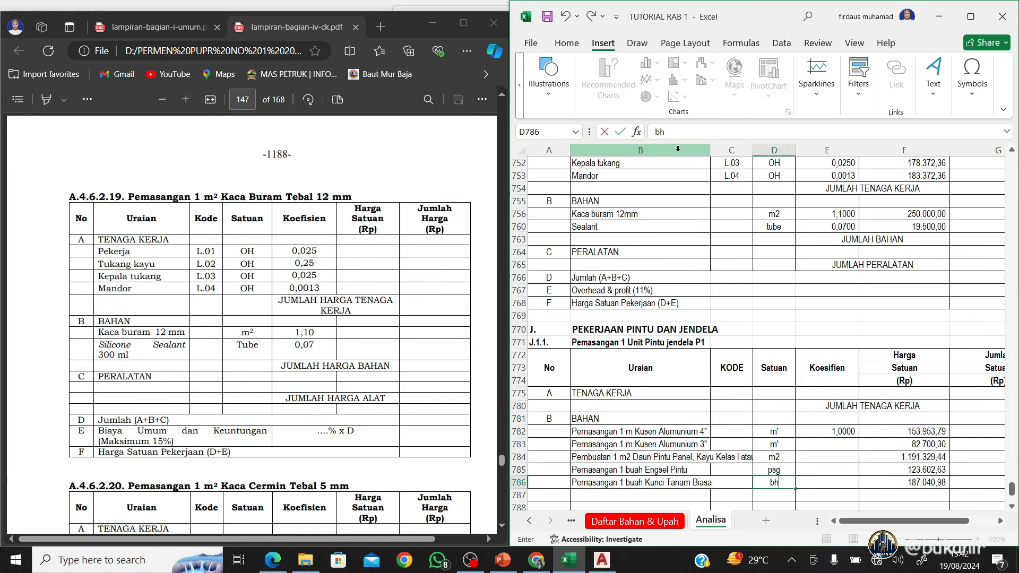
pyautogui.press('Return')
# Link the sixth BAHAN description in B787 to the I.1.3. Engsel Jendela title in B645
pyautogui.press('Left')
pyautogui.press('Left')
pyautogui.press('Left')
pyautogui.press('Right')
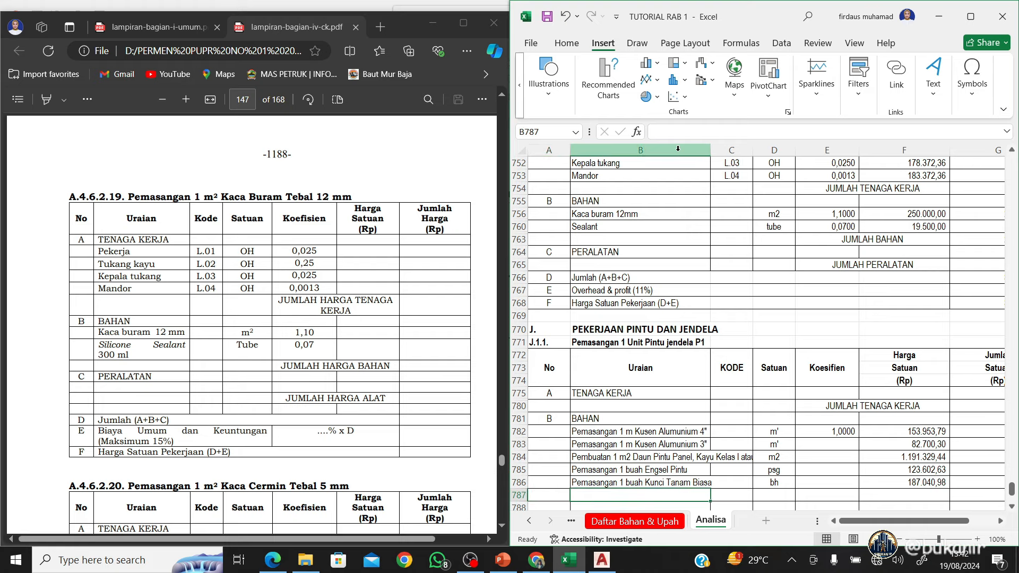
pyautogui.write('=')
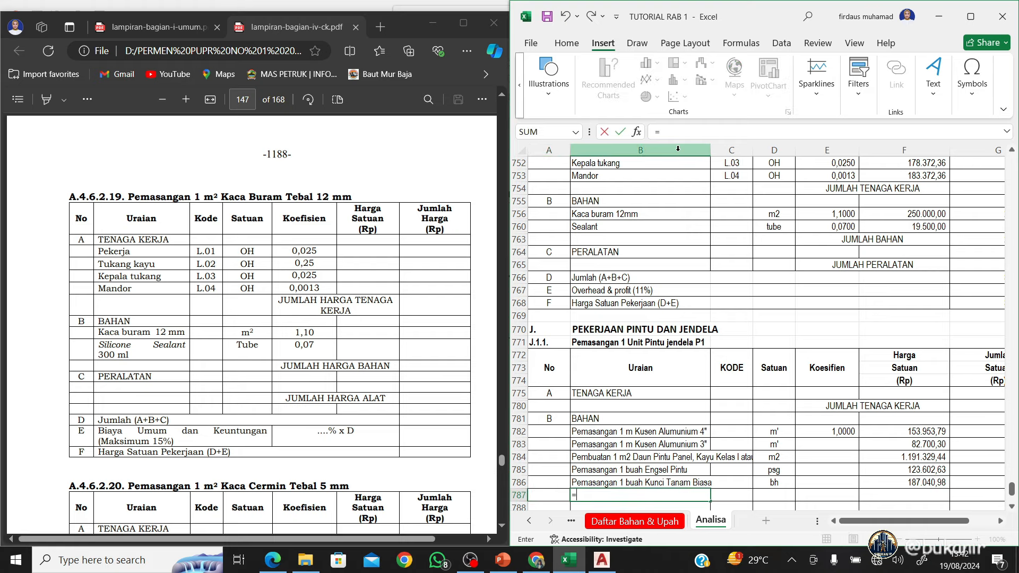
pyautogui.scroll(8, 707, 400)
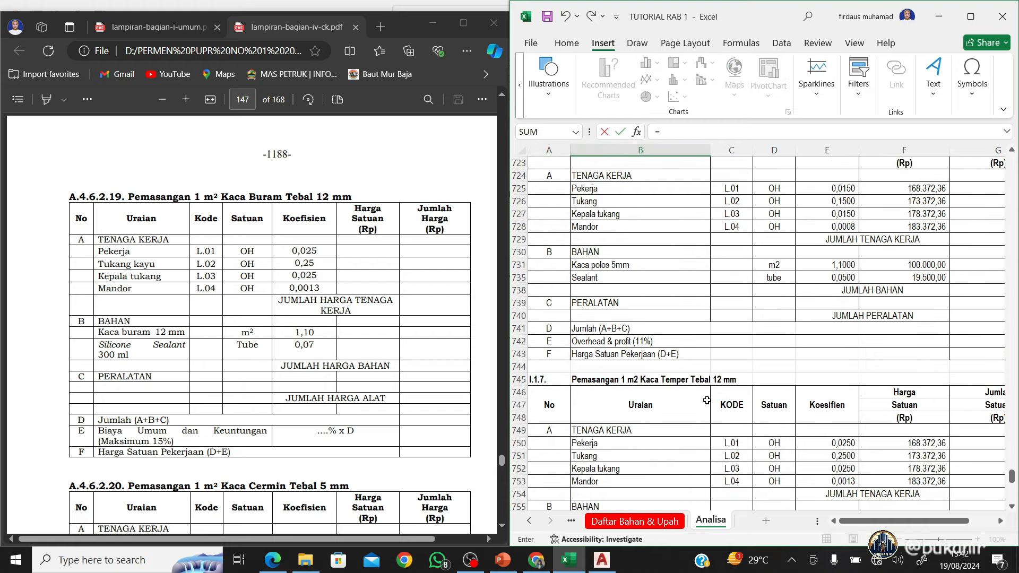
pyautogui.scroll(20, 707, 400)
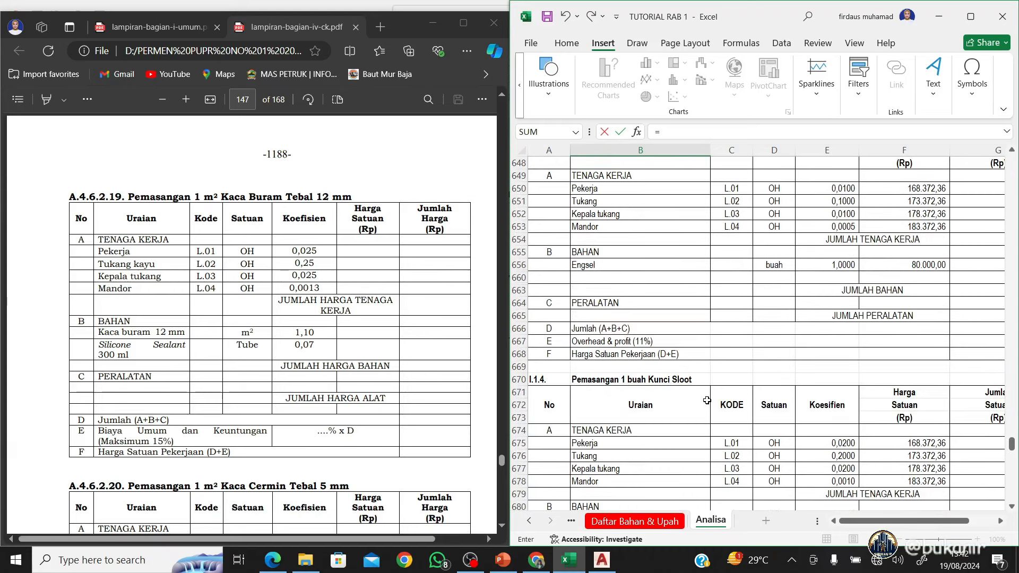
pyautogui.scroll(7, 707, 400)
pyautogui.click(636, 368)
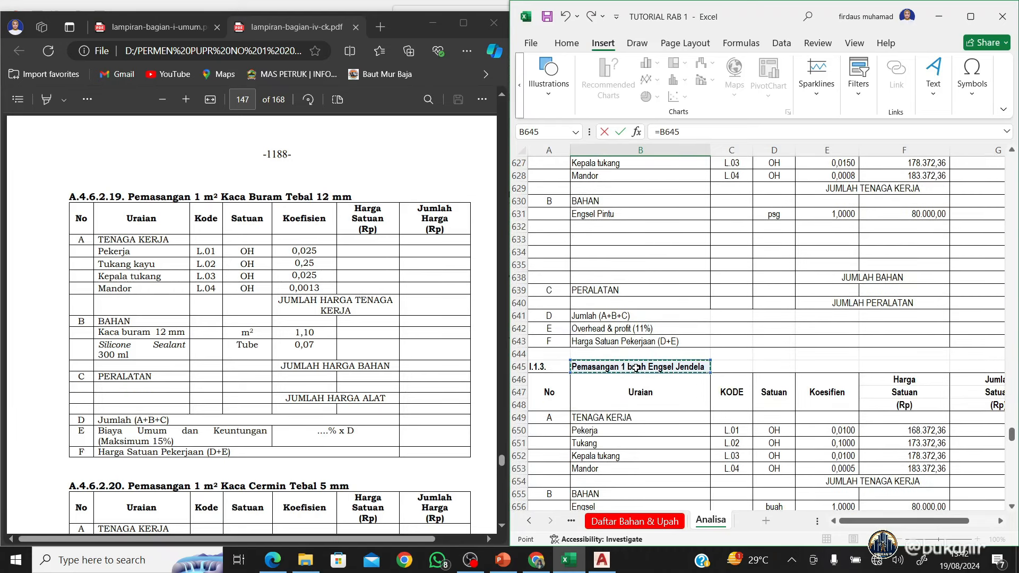
pyautogui.press('Return')
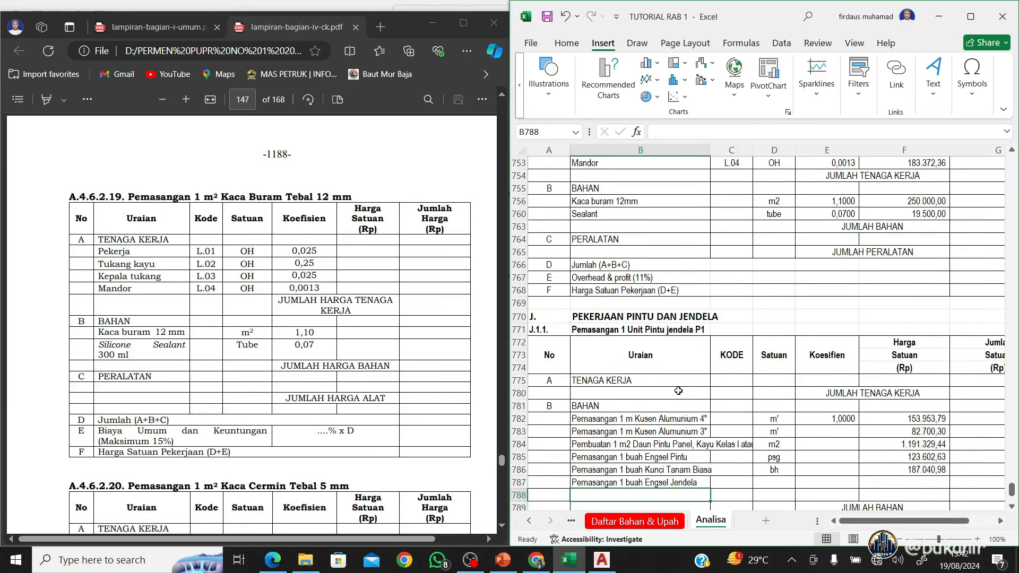
# Make the Engsel Jendela description link in B787 absolute as =$B$645
pyautogui.press('Up')
pyautogui.click(660, 131)
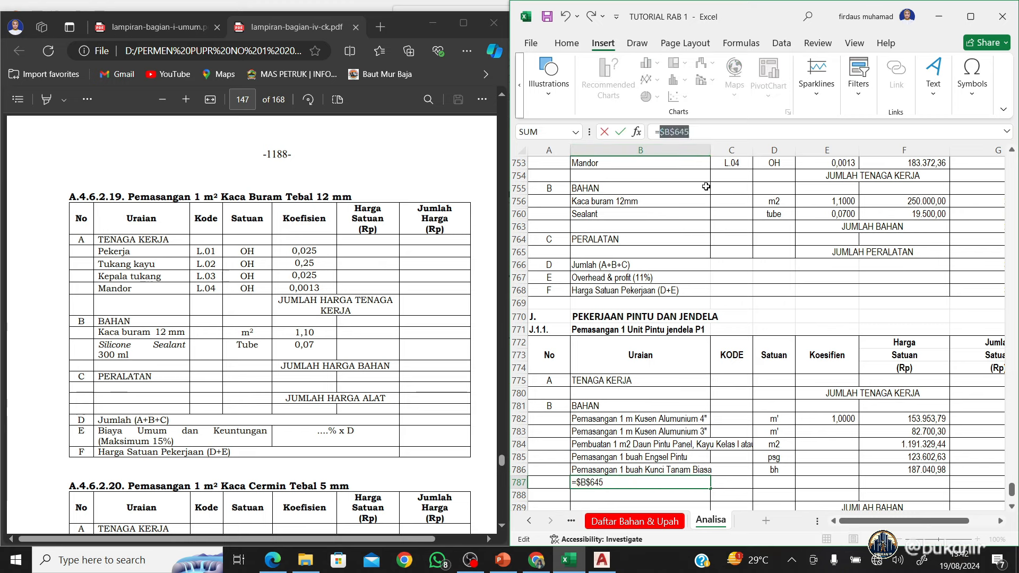
pyautogui.press('Tab')
# Set the Engsel Jendela item's unit to psg and link its unit price in F787 to the I.1.3. total in G668 as an absolute reference
pyautogui.press('Tab')
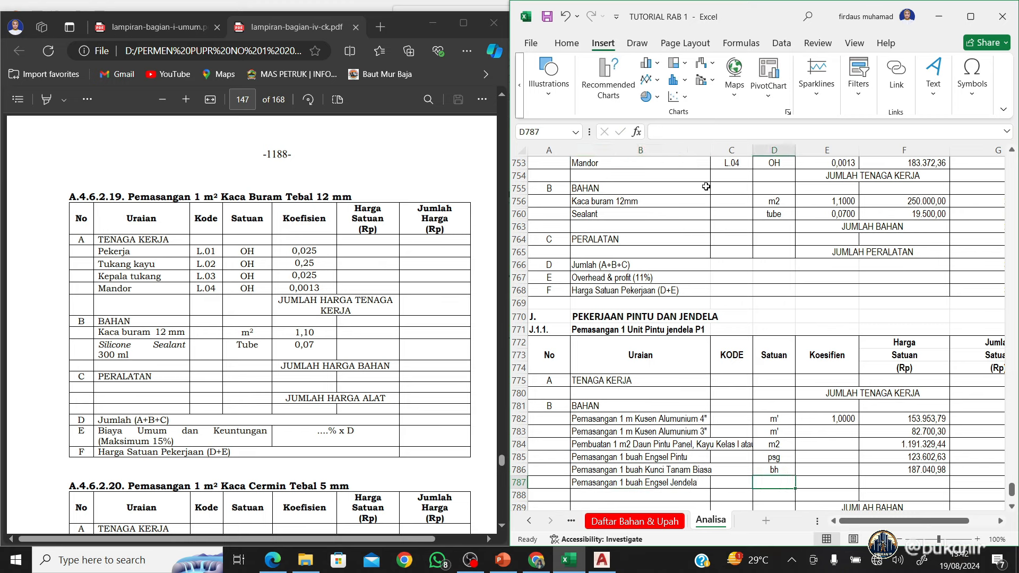
pyautogui.write('psg')
pyautogui.press('Tab')
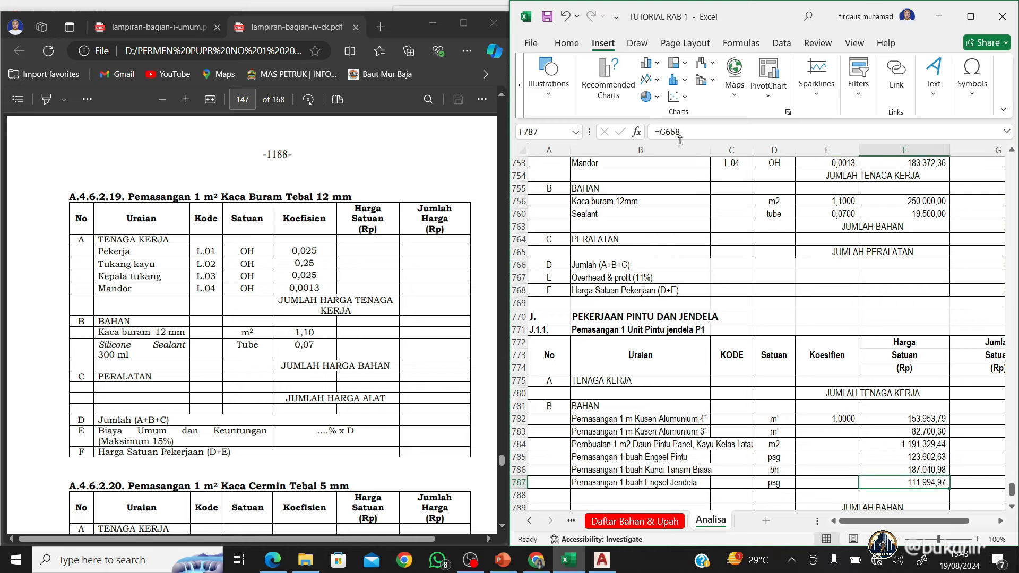
pyautogui.click(660, 132)
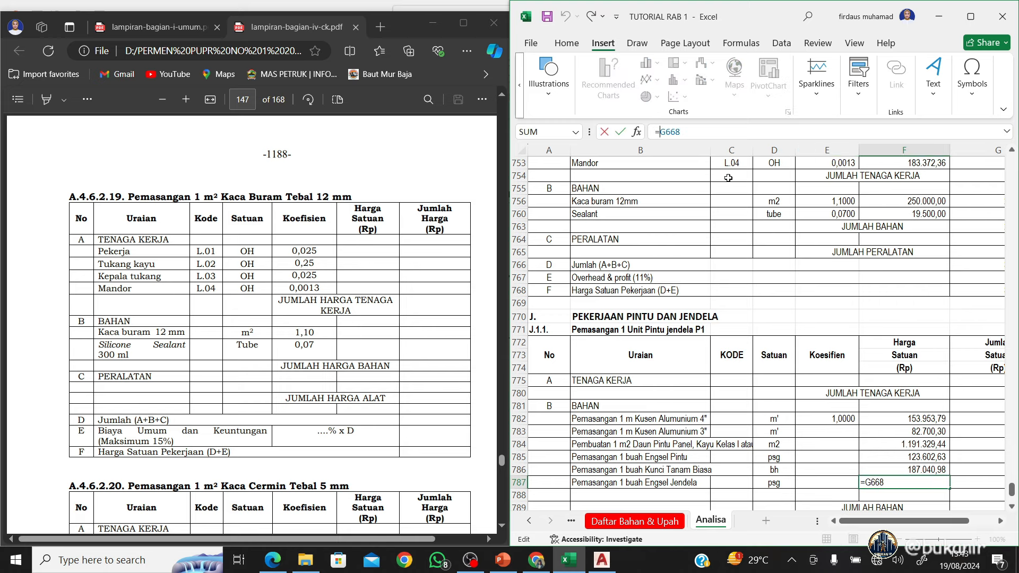
pyautogui.press('Return')
# Insert three blank rows at row 788, below the Engsel Jendela item in the J.1.1. BAHAN section
pyautogui.scroll(-5, 630, 308)
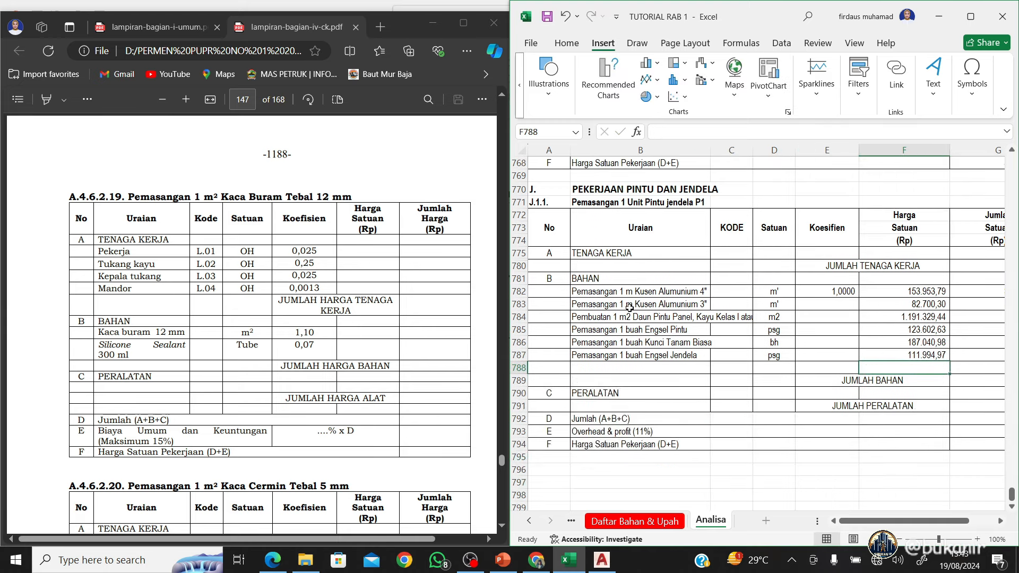
pyautogui.click(519, 368)
pyautogui.rightClick(519, 368)
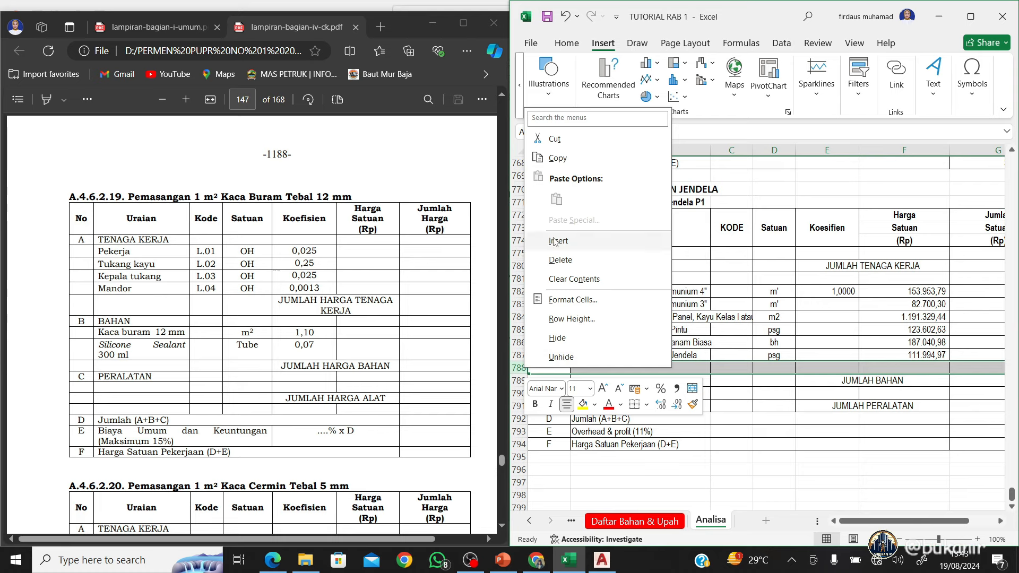
pyautogui.click(555, 242)
pyautogui.rightClick(519, 366)
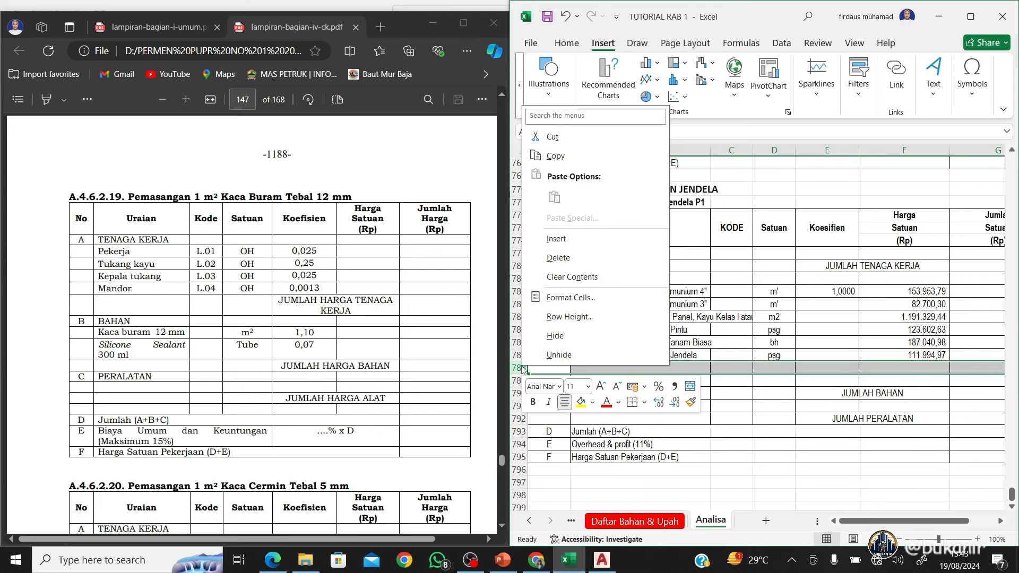
pyautogui.click(555, 242)
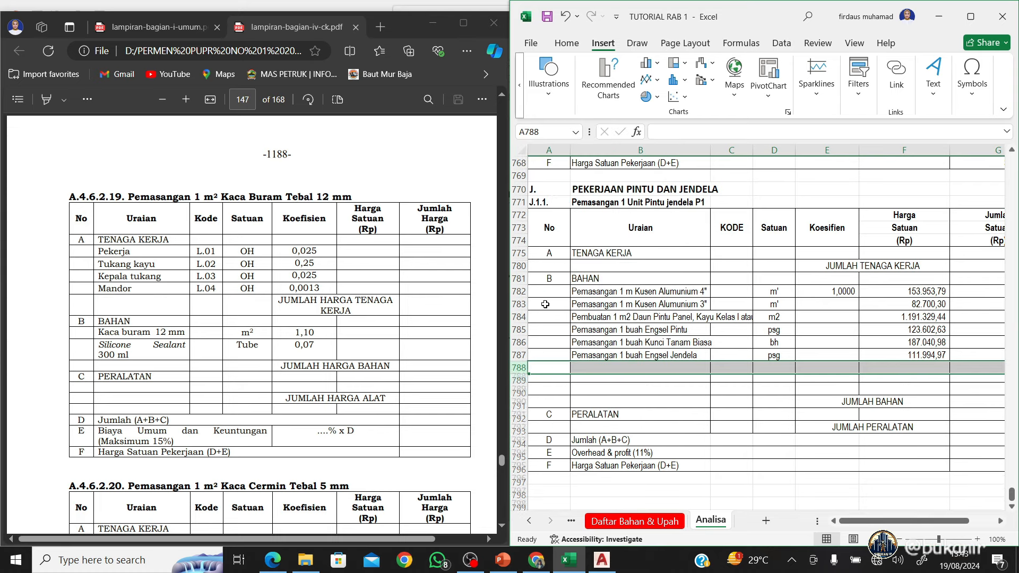
pyautogui.rightClick(518, 368)
pyautogui.click(573, 245)
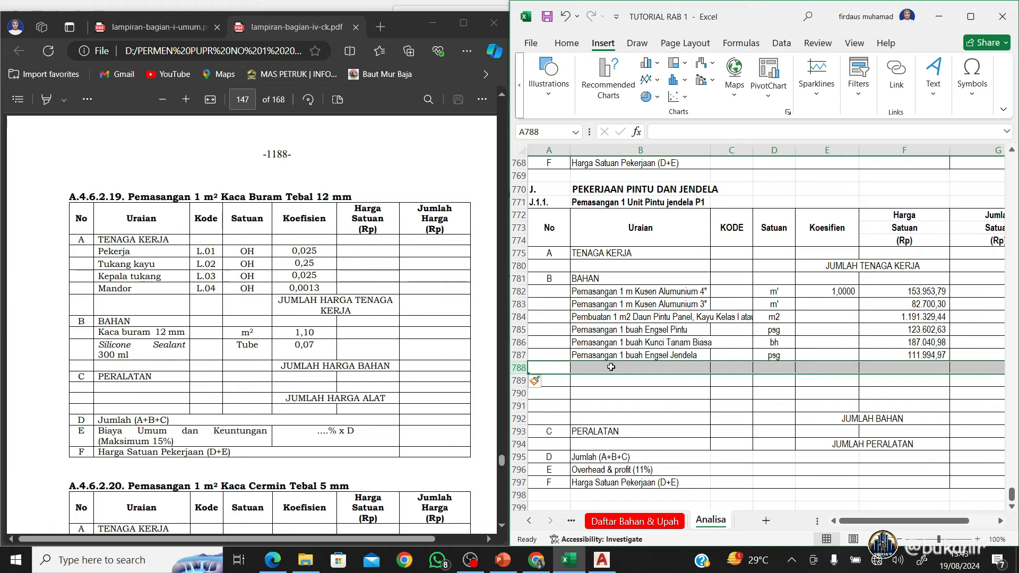
# Link the seventh BAHAN description in B788 to the I.1.5. Full Handel title in B695
pyautogui.click(613, 368)
pyautogui.write('=')
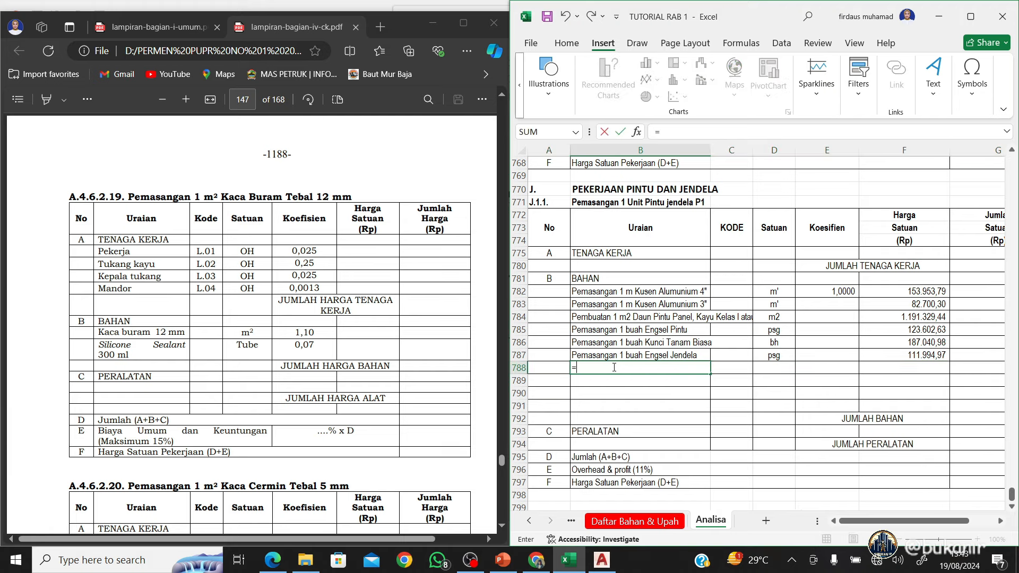
pyautogui.scroll(20, 671, 416)
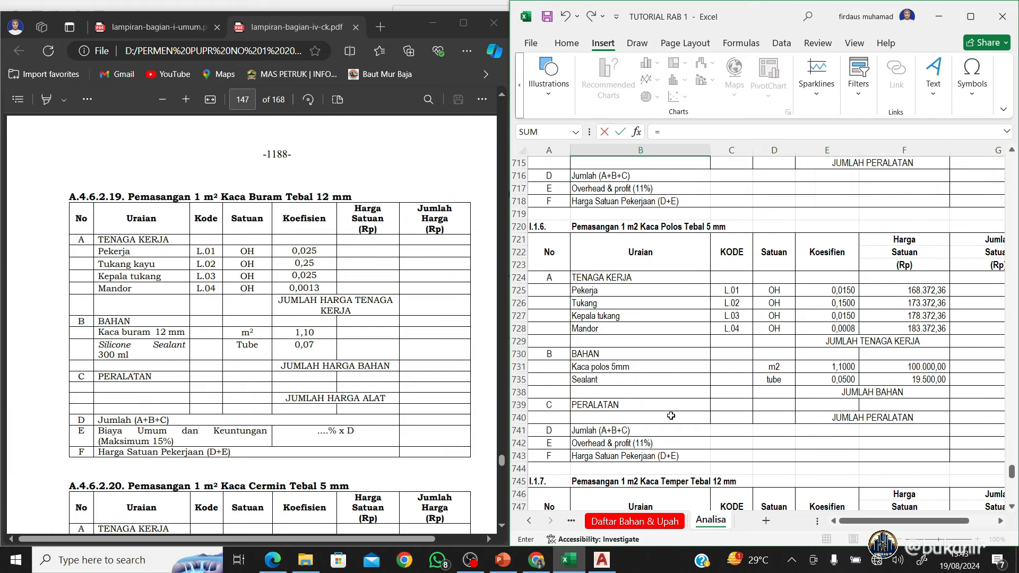
pyautogui.scroll(5, 671, 417)
pyautogui.click(648, 381)
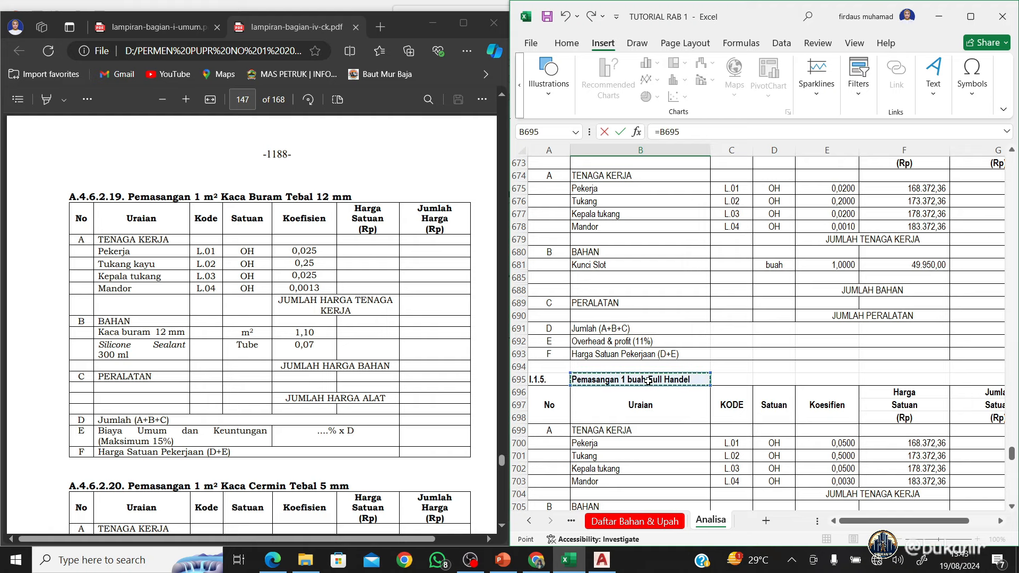
pyautogui.press('Return')
# Set the Full Handel item's unit to bh and link its unit price in F788 to the I.1.5. total in G718
pyautogui.scroll(-3, 648, 381)
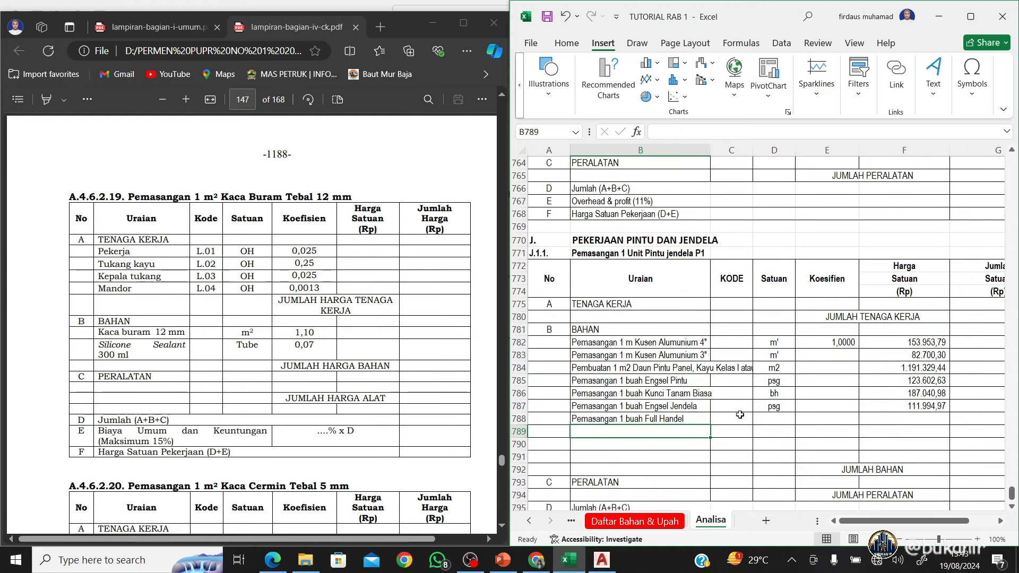
pyautogui.click(786, 419)
pyautogui.write('bh')
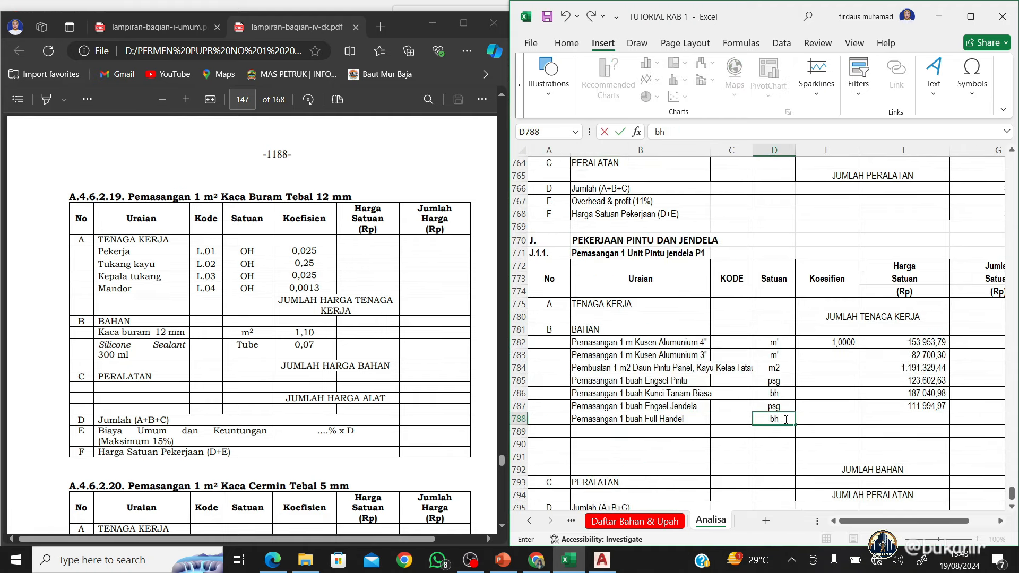
pyautogui.press('Tab')
pyautogui.press('Tab')
pyautogui.write('=')
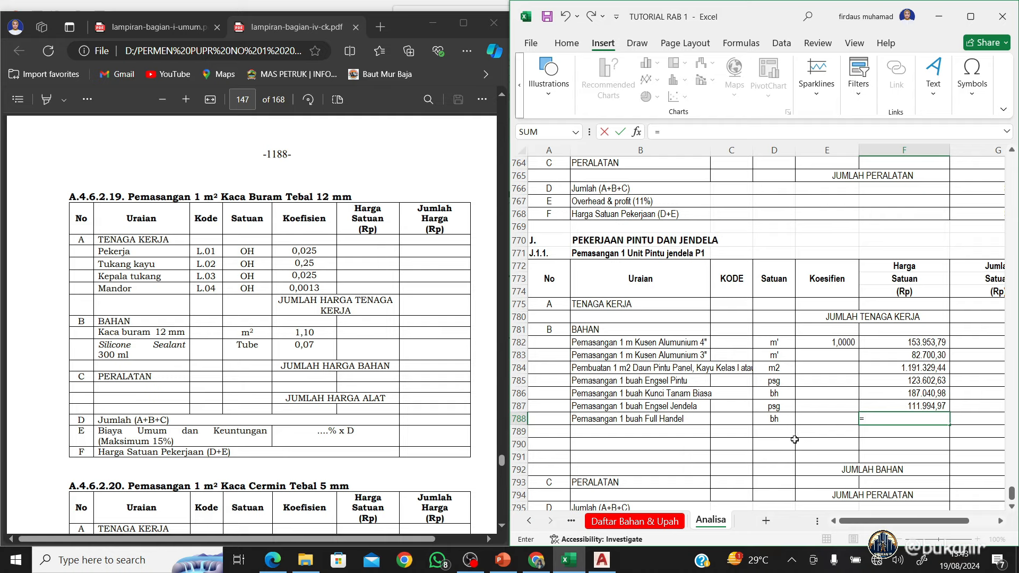
pyautogui.scroll(20, 721, 436)
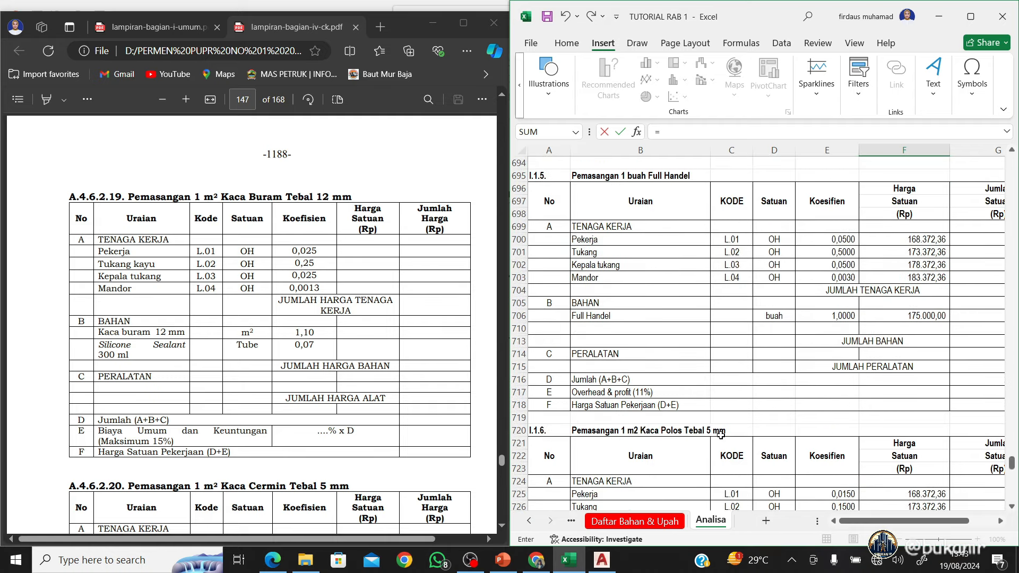
pyautogui.click(705, 409)
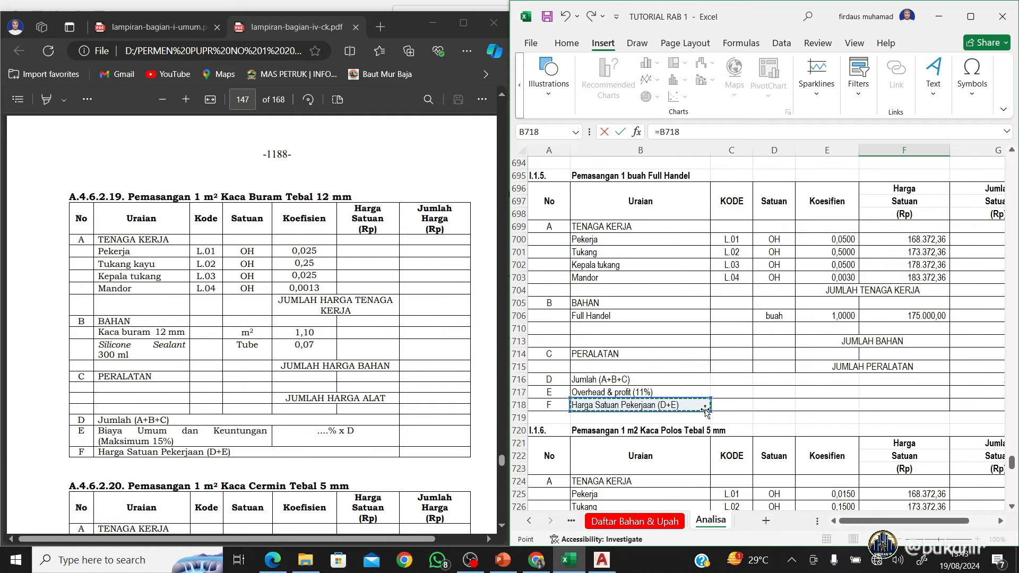
pyautogui.press('Right')
pyautogui.press('Right')
pyautogui.press('Right')
pyautogui.press('Right')
pyautogui.press('Right')
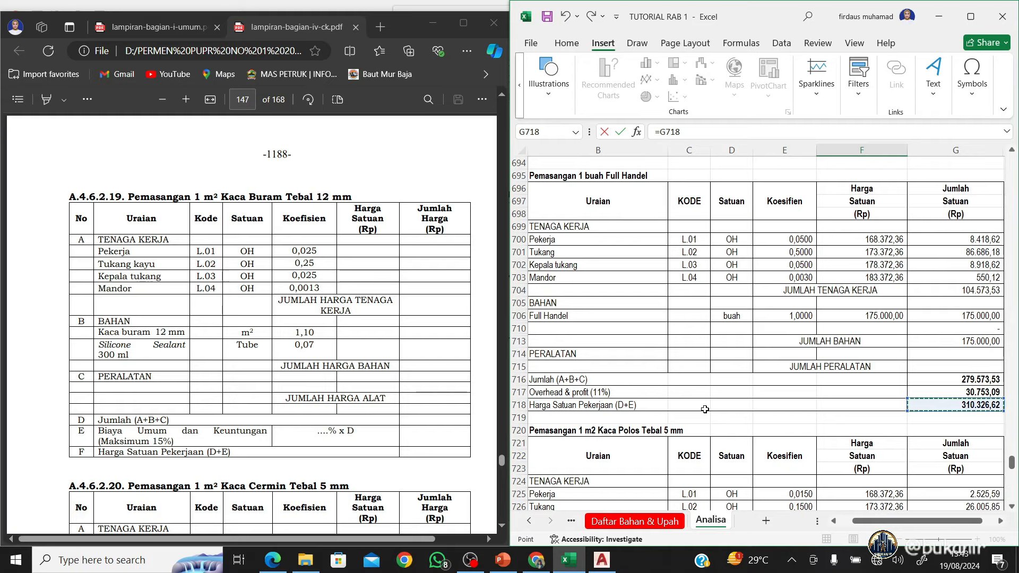
pyautogui.press('Return')
pyautogui.press('Up')
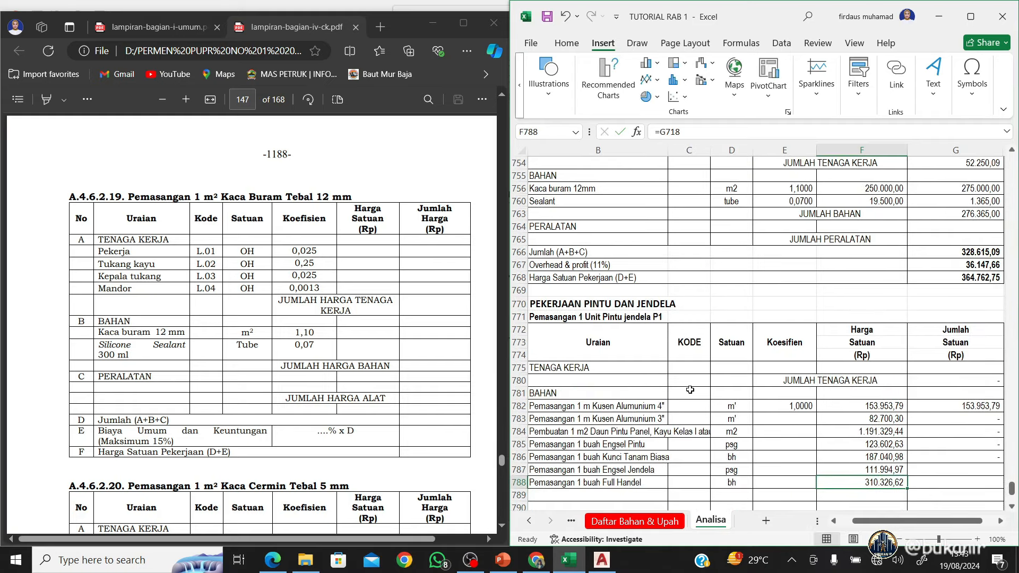
# Link the eighth BAHAN description in B789 to the I.1.6. Kaca Polos title with the absolute reference =$B$720
pyautogui.press('Down')
pyautogui.press('Home')
pyautogui.press('Right')
pyautogui.write('=')
pyautogui.scroll(10, 763, 266)
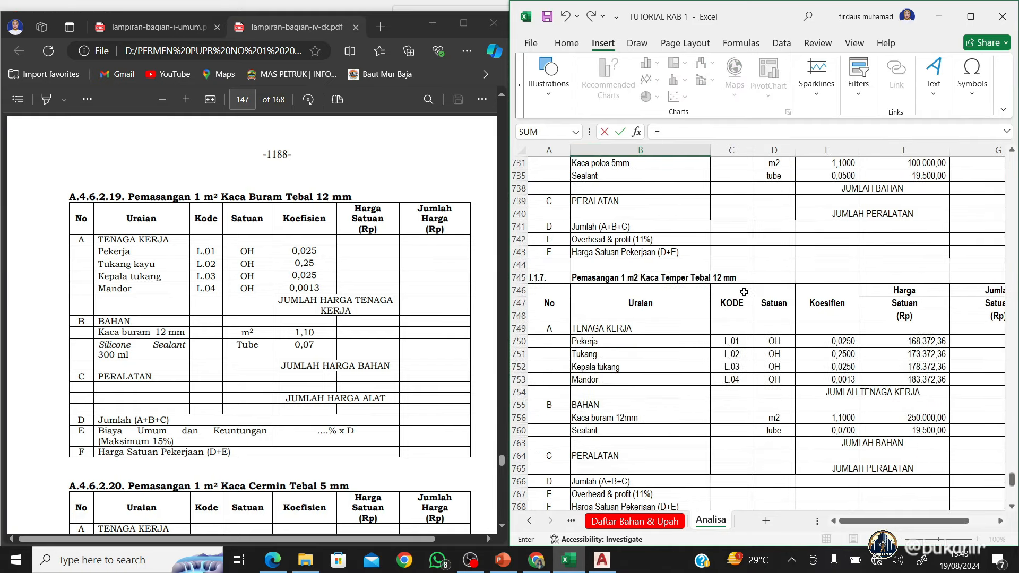
pyautogui.scroll(1, 744, 292)
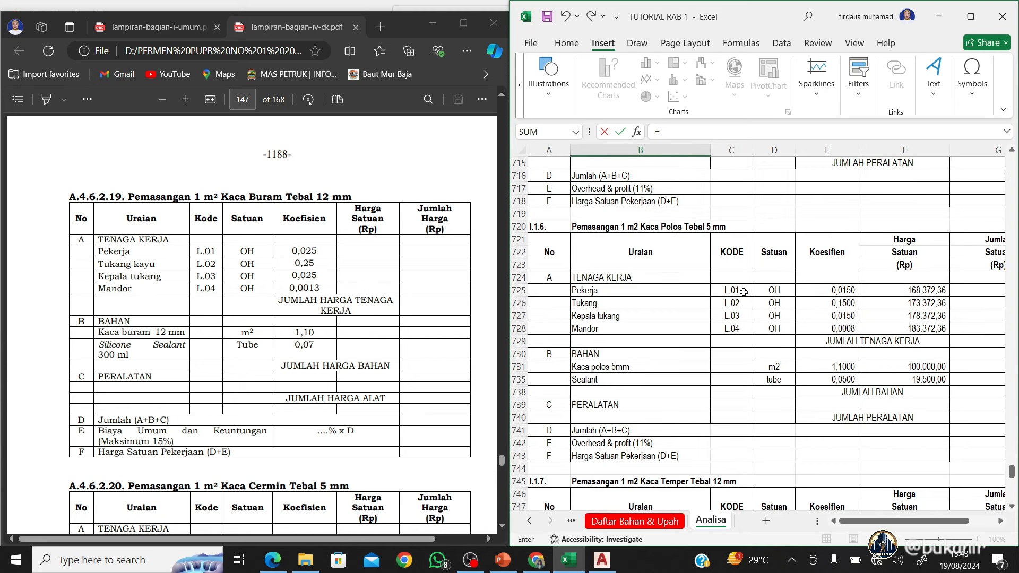
pyautogui.click(672, 231)
pyautogui.press('Return')
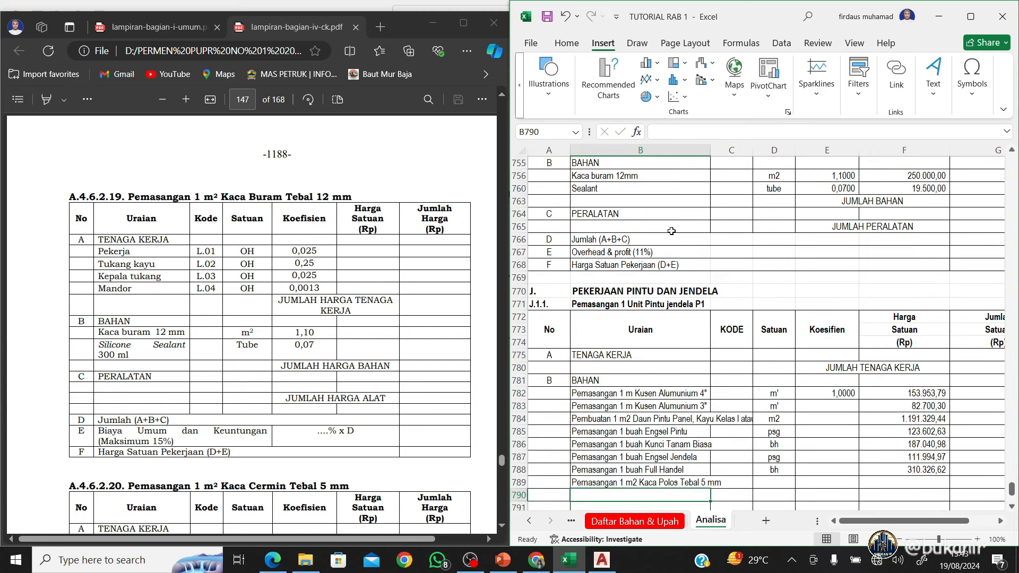
pyautogui.press('Up')
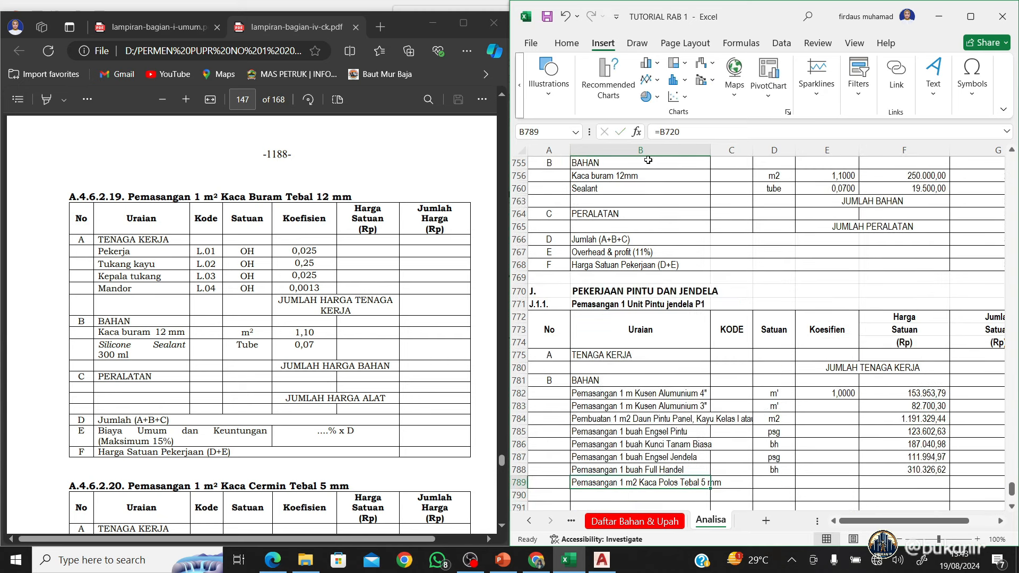
pyautogui.click(662, 132)
pyautogui.press('F4')
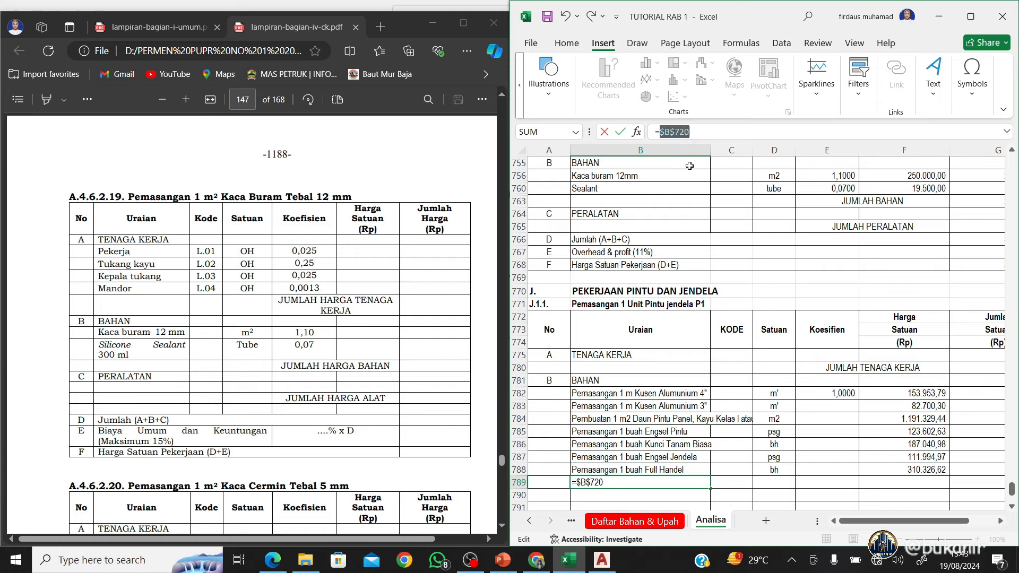
pyautogui.press('Return')
# Set the Kaca Polos item's unit to m2 and link its unit price in F789 to the I.1.6. total in G743
pyautogui.press('Up')
pyautogui.press('Right')
pyautogui.press('Right')
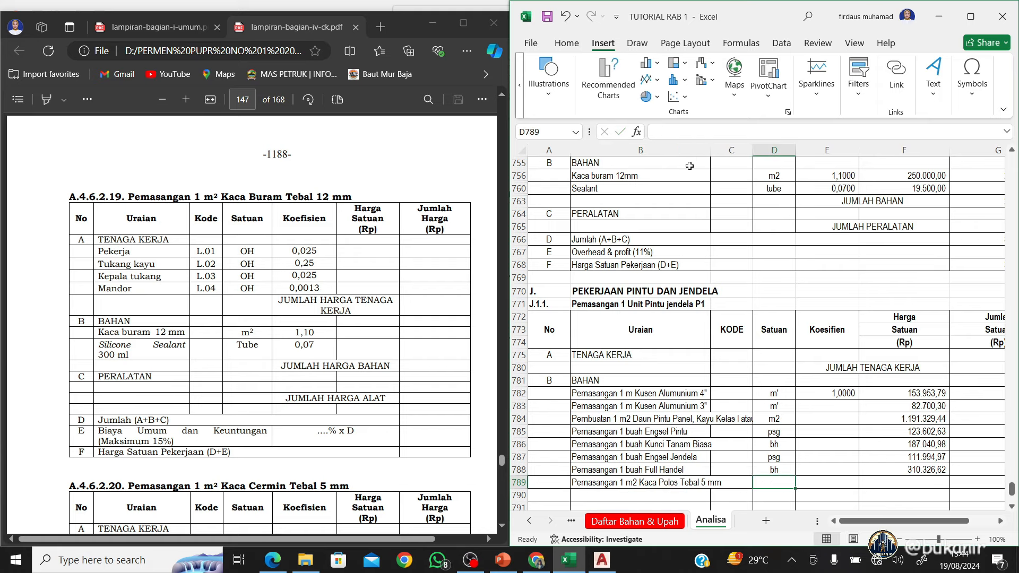
pyautogui.write('m2')
pyautogui.press('Tab')
pyautogui.press('Tab')
pyautogui.write('=')
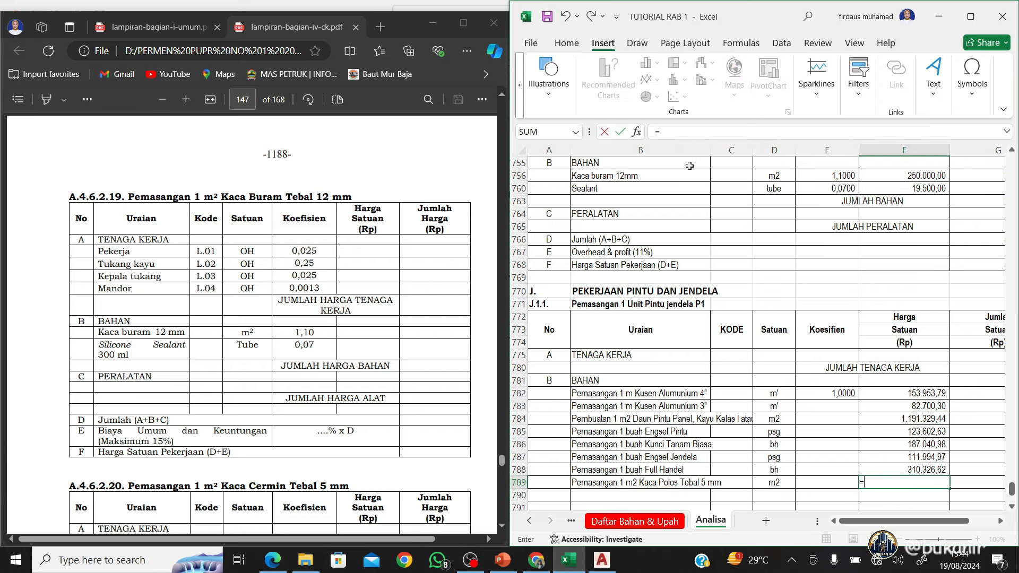
pyautogui.scroll(6, 751, 239)
pyautogui.scroll(7, 724, 273)
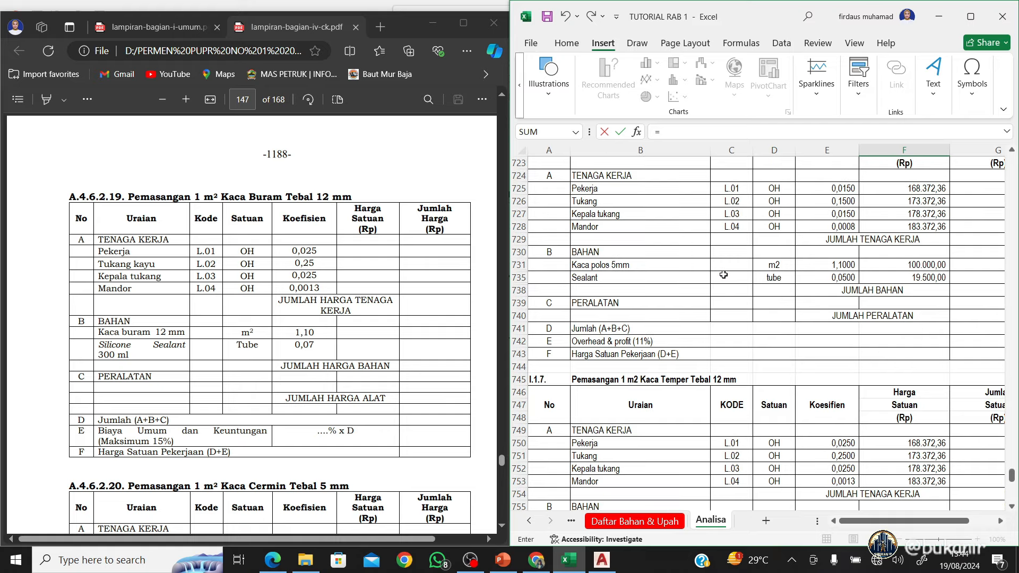
pyautogui.scroll(-4, 699, 302)
pyautogui.click(677, 355)
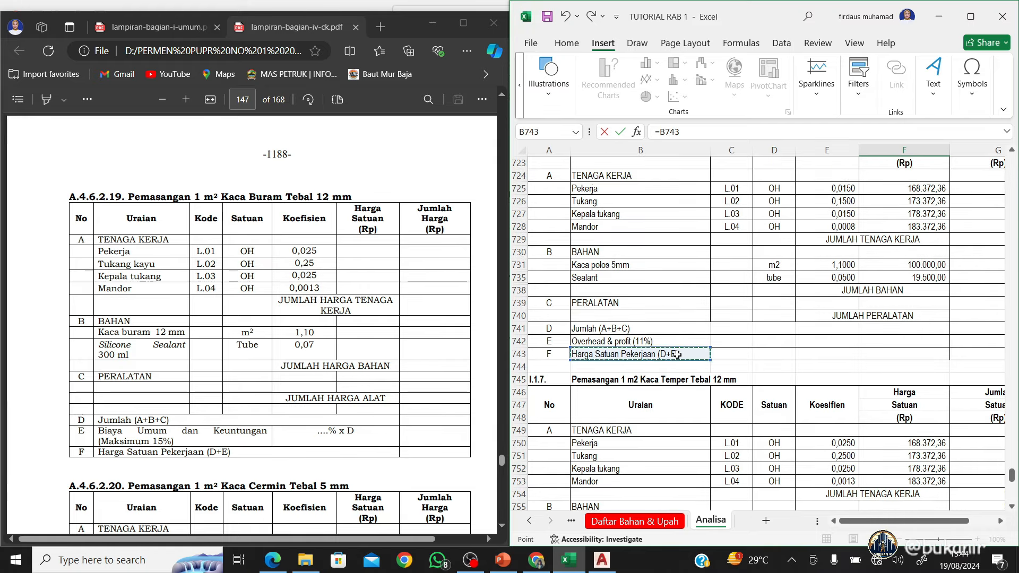
pyautogui.press('Right')
pyautogui.press('Return')
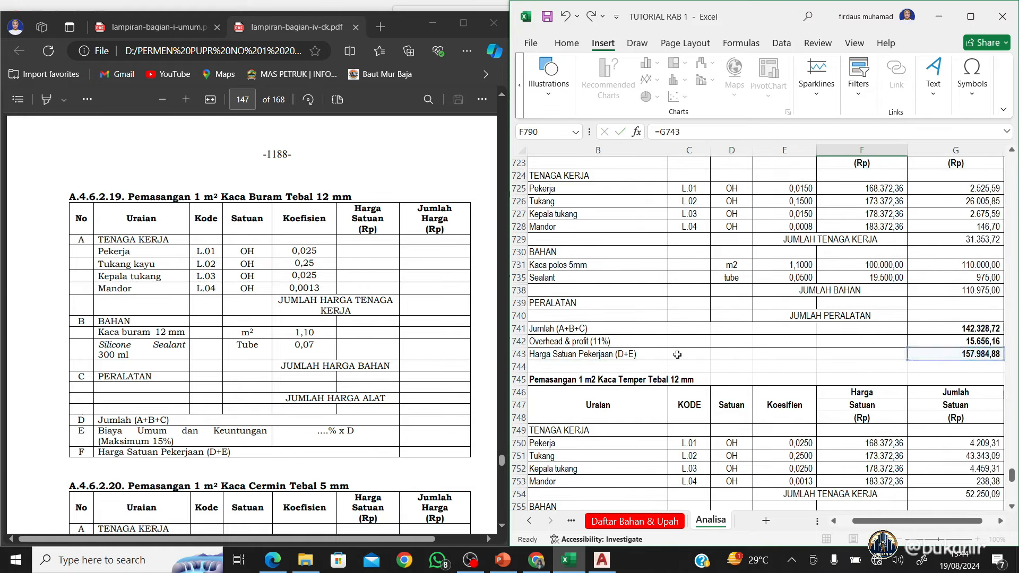
# Make the Kaca Polos unit price link in F789 absolute as =$G$743
pyautogui.click(859, 426)
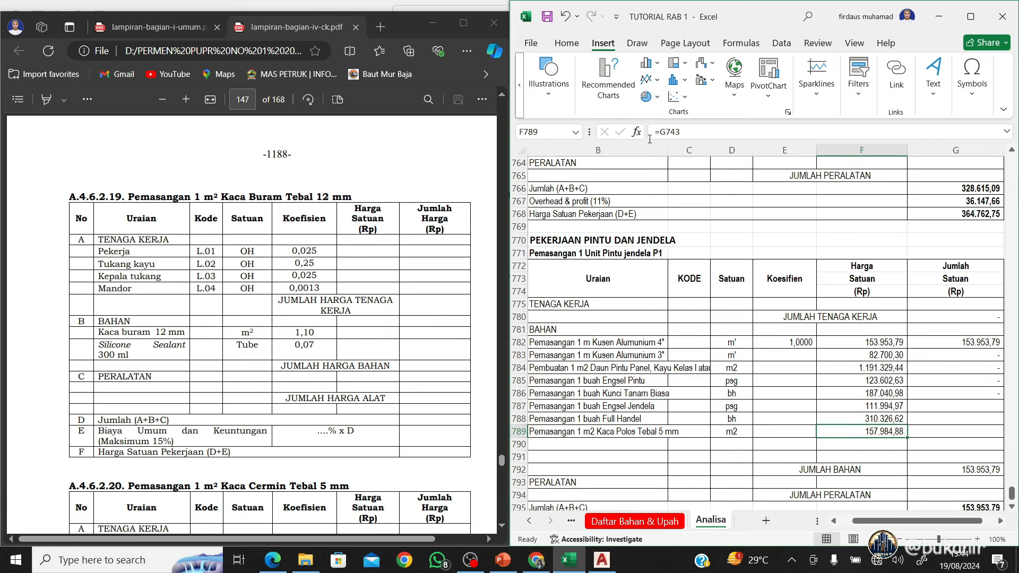
pyautogui.click(667, 132)
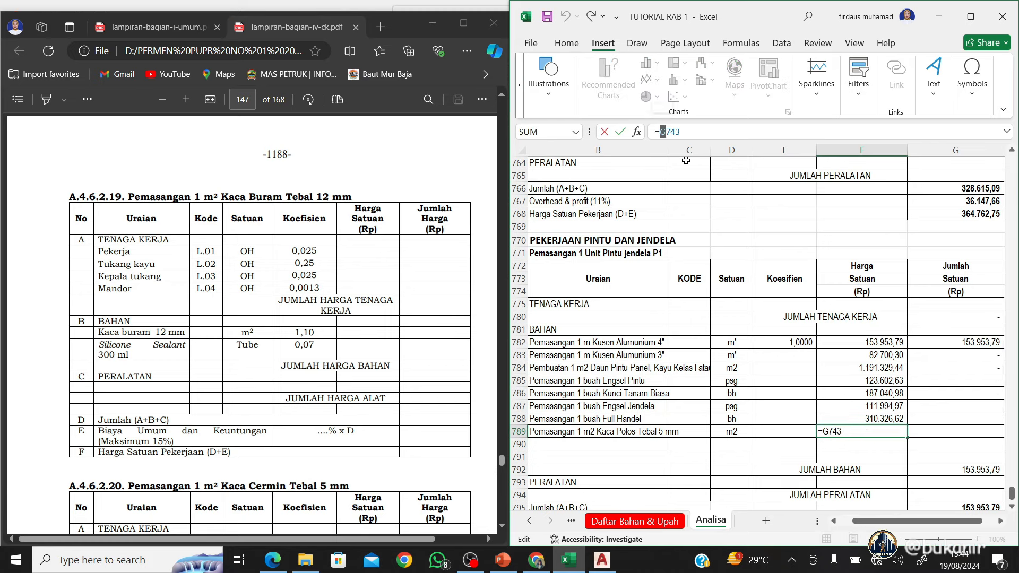
pyautogui.press('Return')
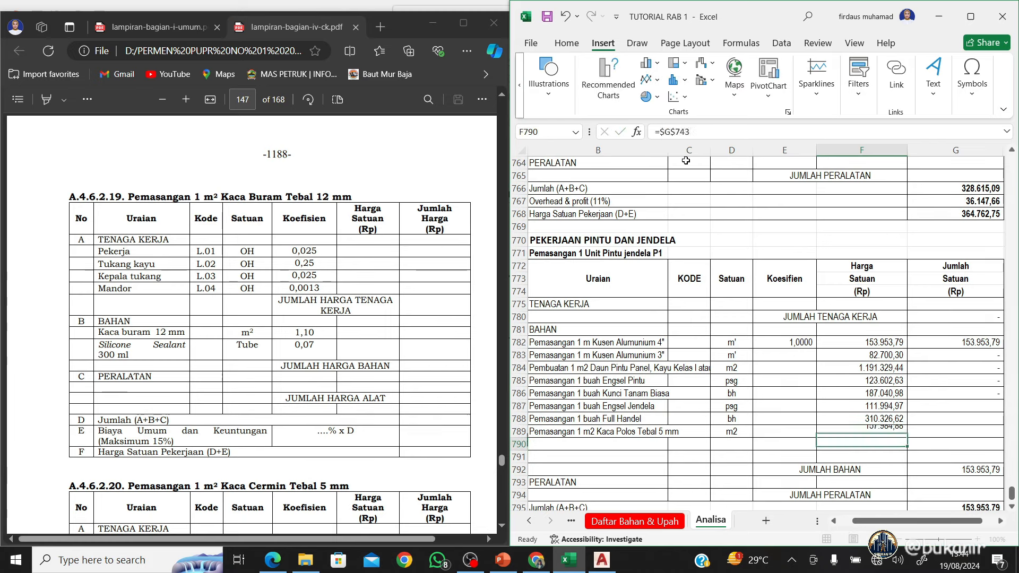
# Select the next empty BAHAN description cell, B790, and check the P1 Finishing specification in the AutoCAD drawing
pyautogui.press('Left')
pyautogui.press('Left')
pyautogui.press('Left')
pyautogui.press('Left')
pyautogui.hscroll(-1, 686, 161)
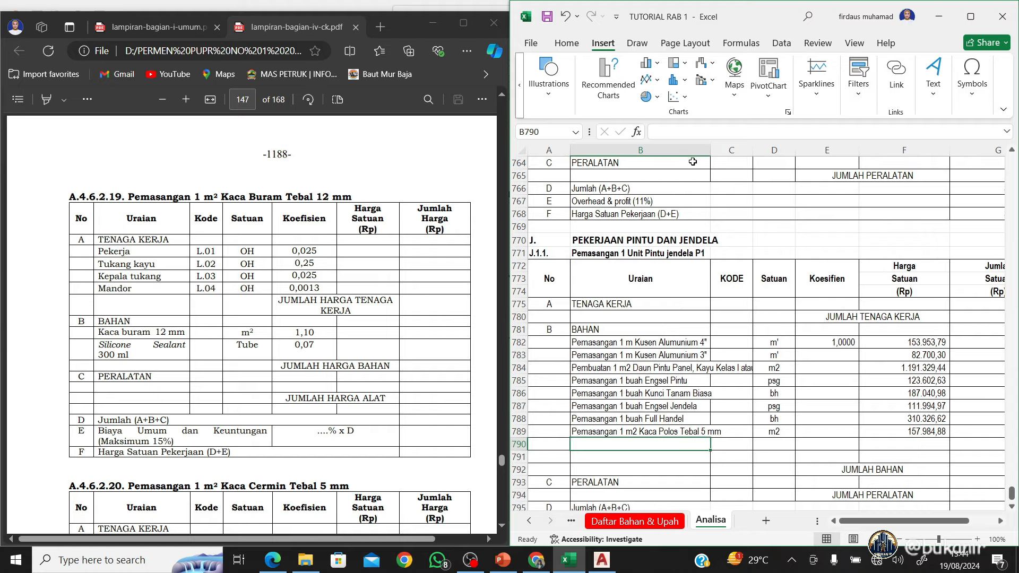
pyautogui.click(602, 560)
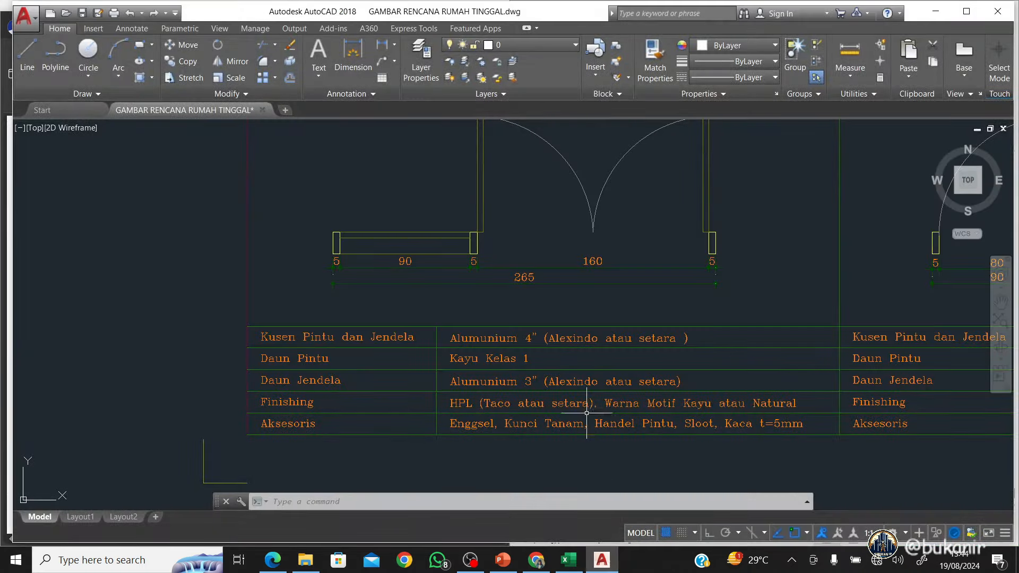
pyautogui.click(584, 400)
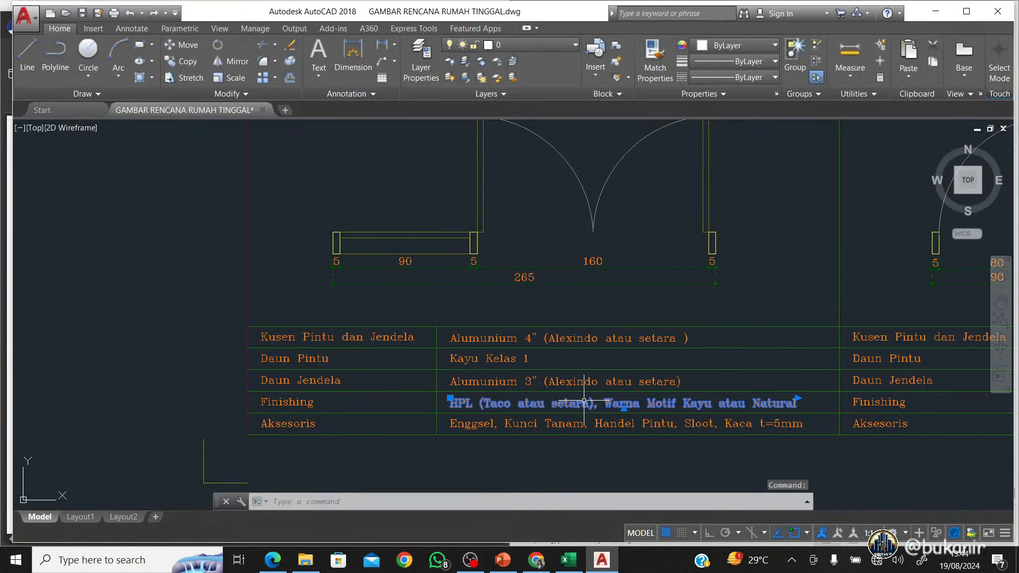
pyautogui.press('Escape')
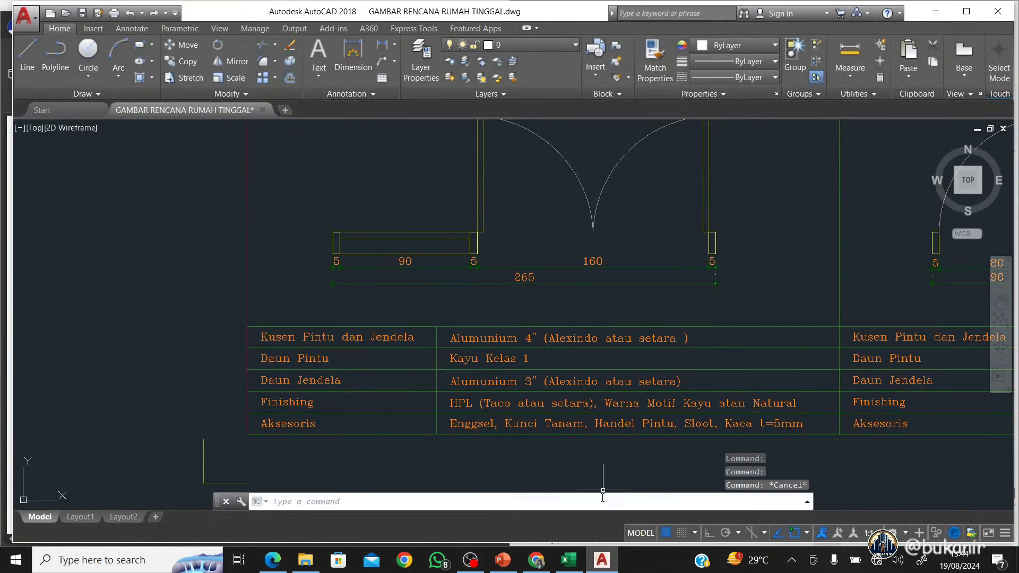
pyautogui.click(577, 568)
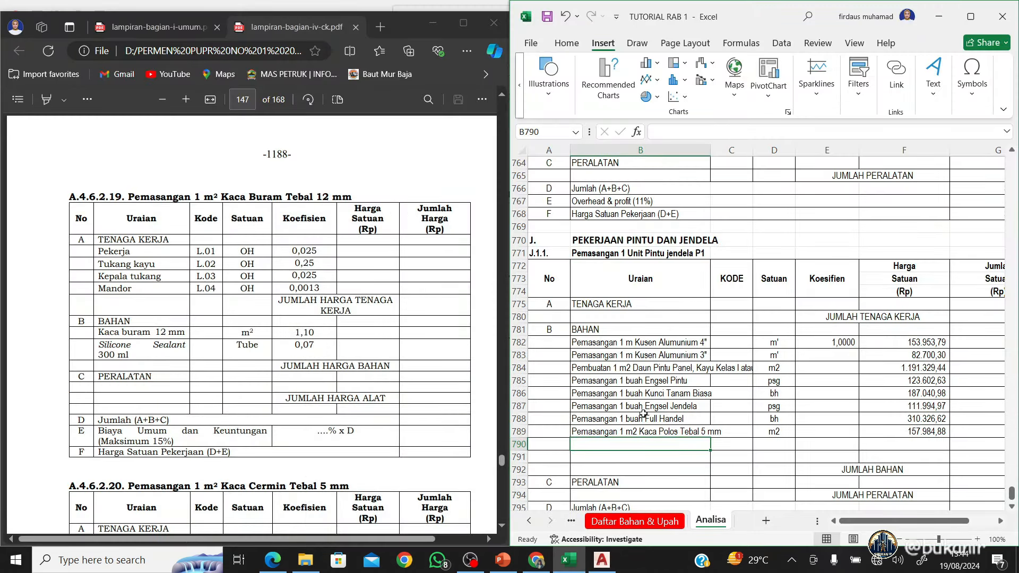
# Enter Pemasangan HPL taco as the ninth BAHAN item in row 790, with the unit m2
pyautogui.write('Pemasangan HPL t')
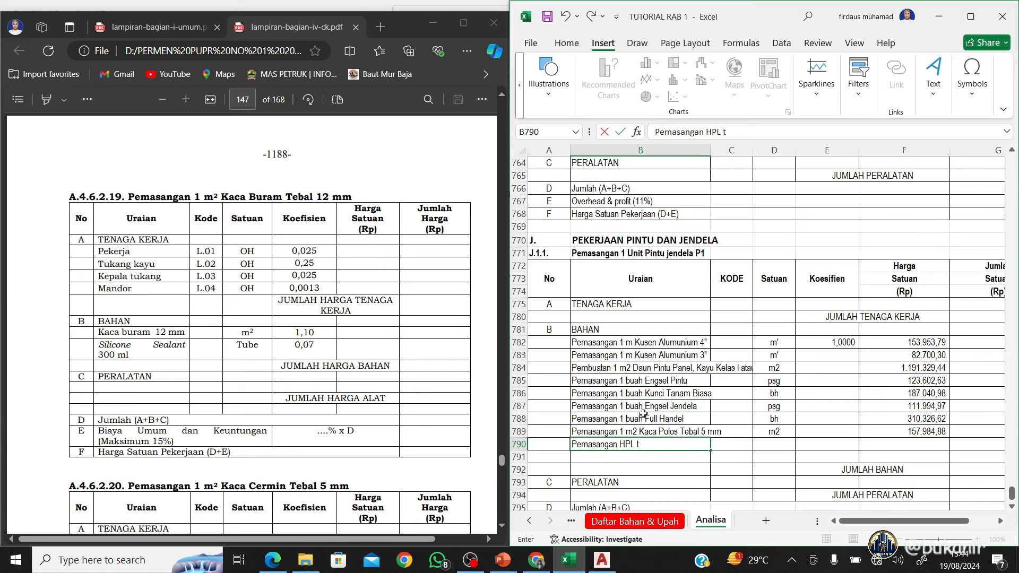
pyautogui.press('Tab')
pyautogui.press('Tab')
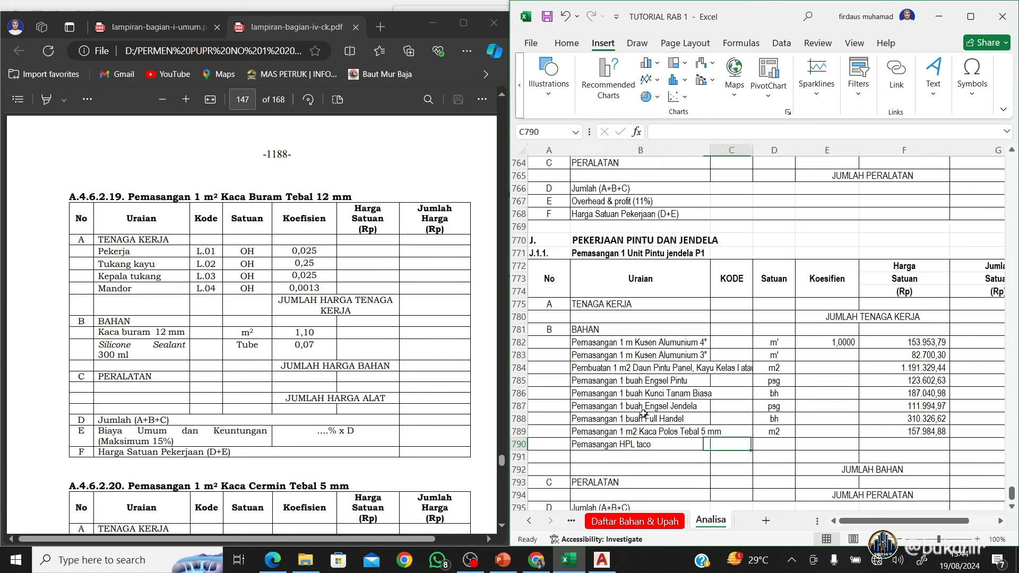
pyautogui.write('m2')
pyautogui.press('Tab')
pyautogui.press('Tab')
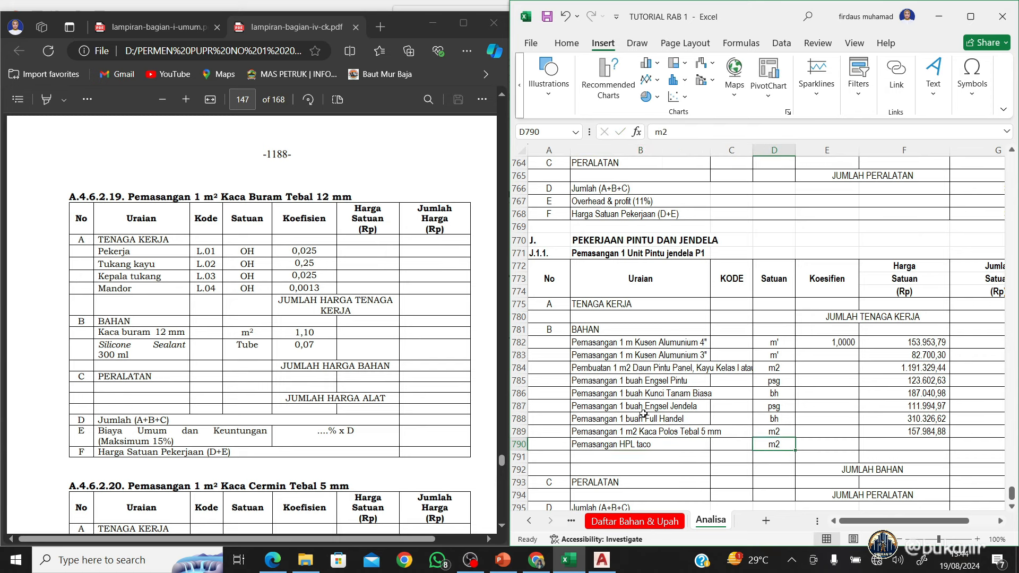
pyautogui.write('=')
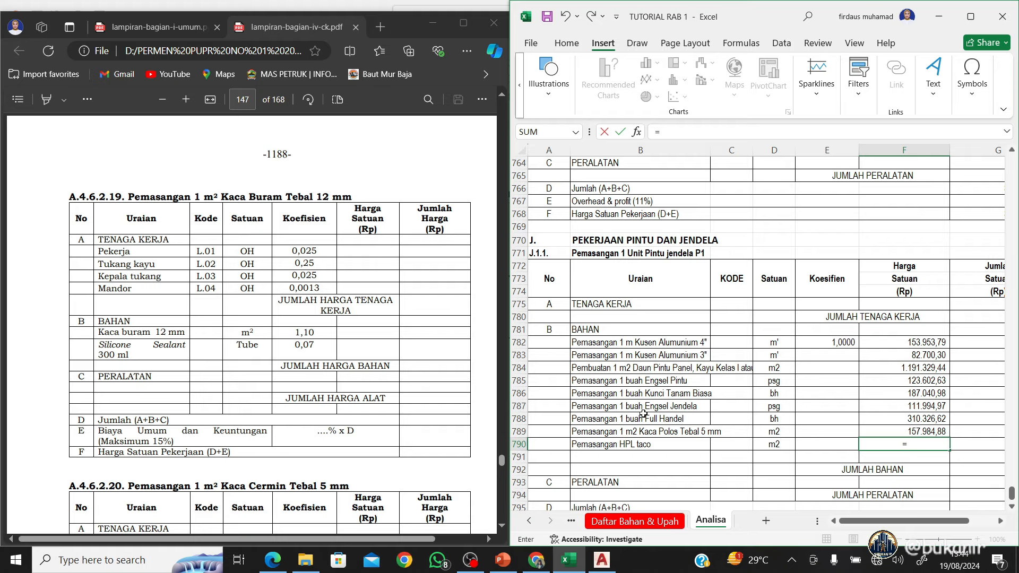
pyautogui.click(635, 523)
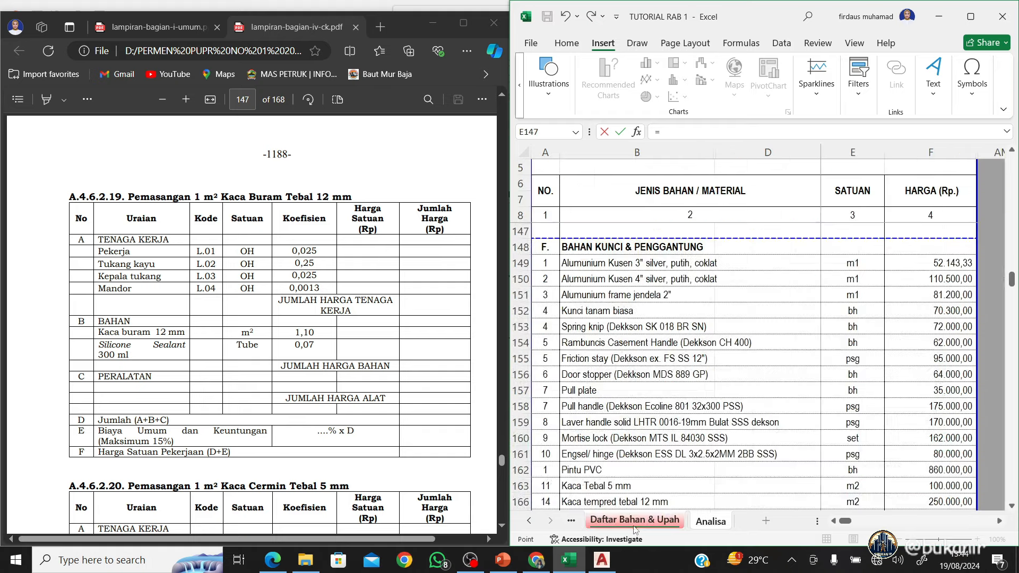
pyautogui.scroll(-5, 755, 369)
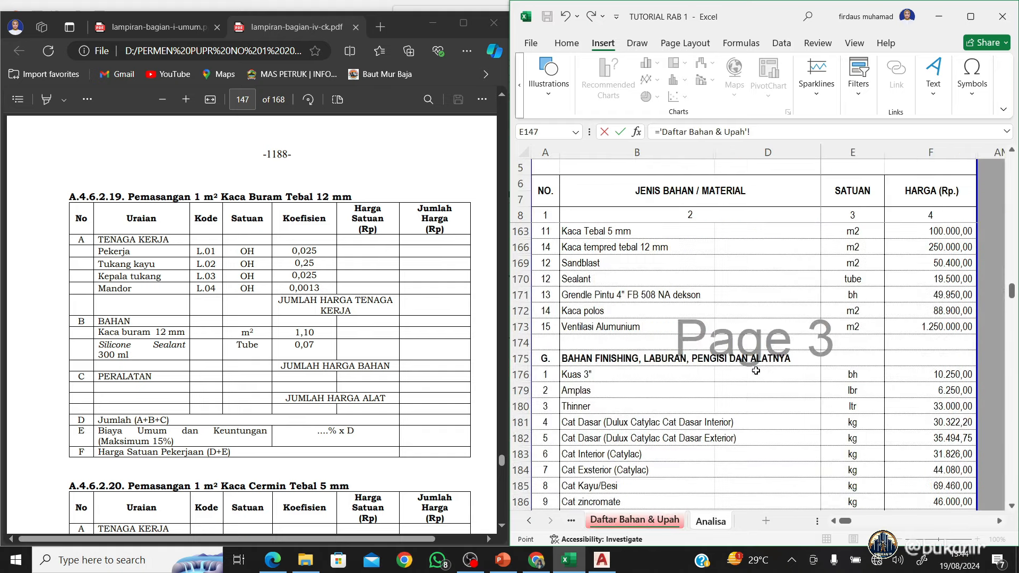
pyautogui.scroll(-5, 756, 370)
pyautogui.scroll(-1, 756, 370)
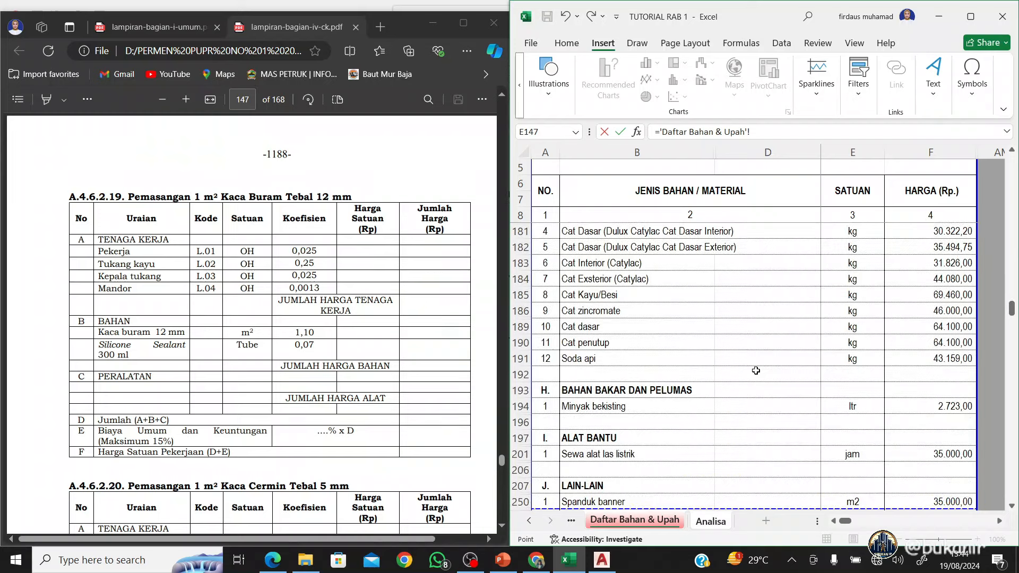
pyautogui.scroll(-4, 756, 370)
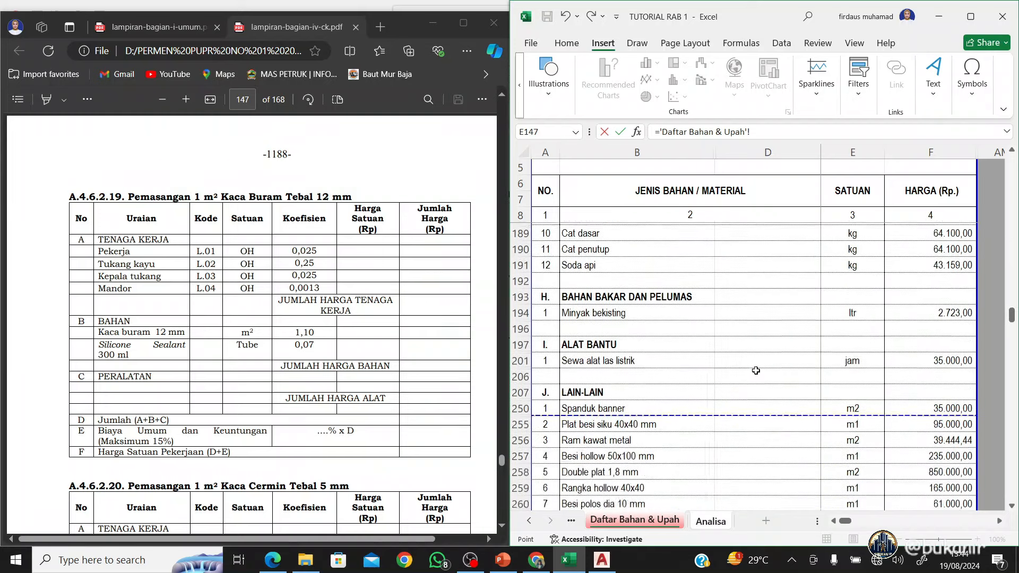
pyautogui.scroll(-2, 755, 373)
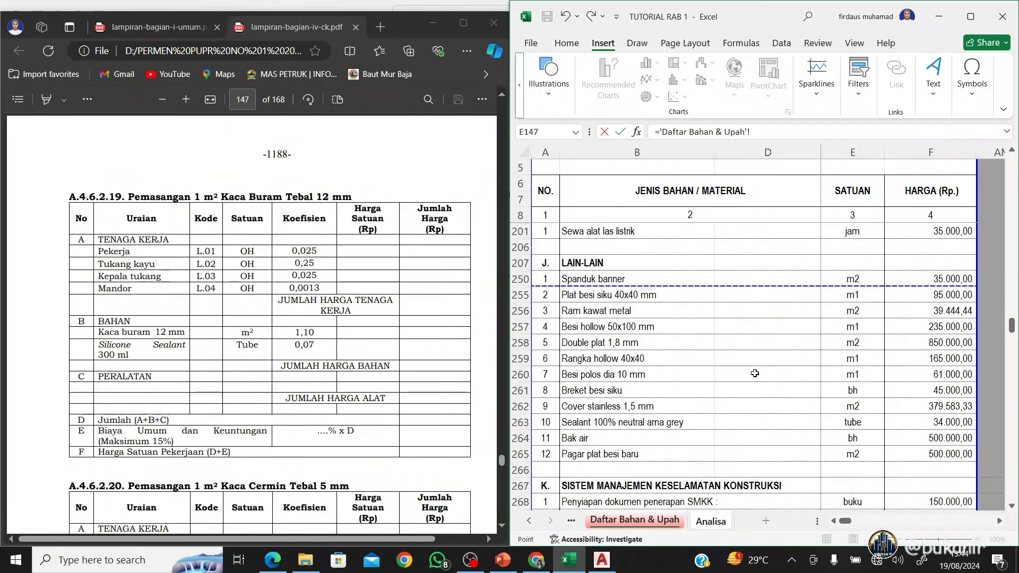
pyautogui.scroll(7, 754, 375)
pyautogui.scroll(6, 754, 375)
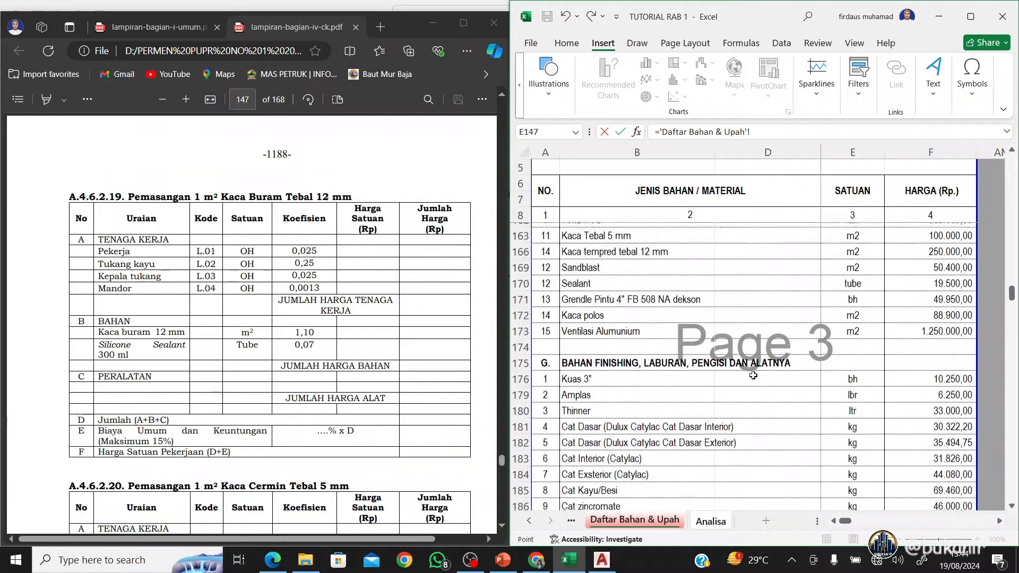
pyautogui.scroll(6, 754, 375)
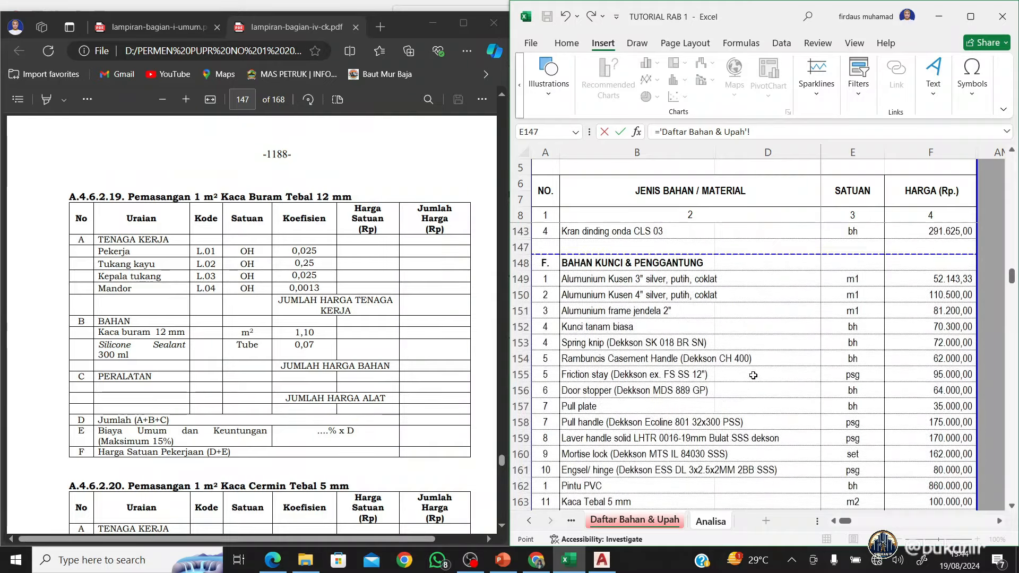
pyautogui.scroll(1, 754, 375)
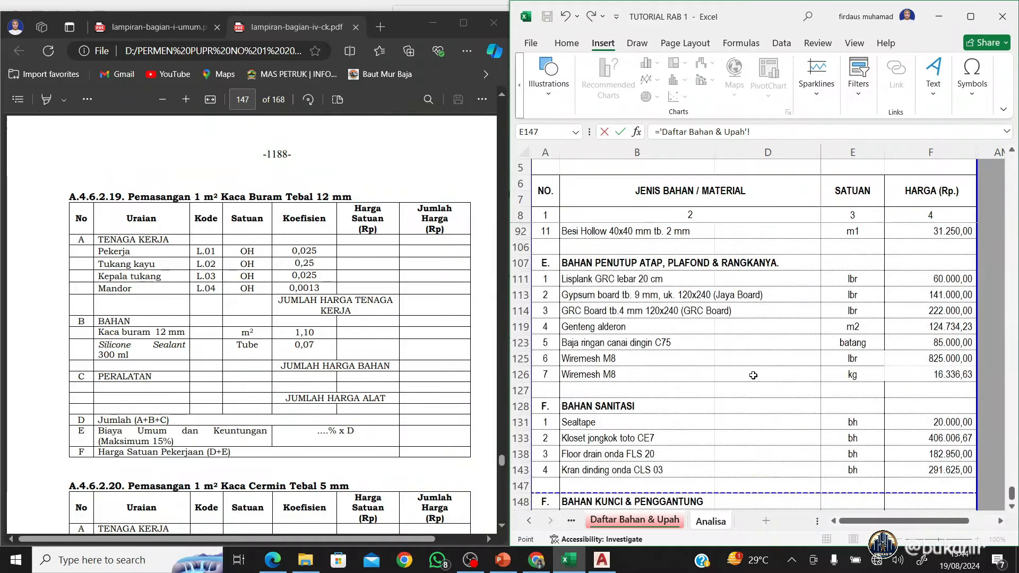
pyautogui.press('Escape')
# Insert a row below Kayu papan 3/20 in the Daftar Bahan & Upah sheet and extend the item numbering to it
pyautogui.click(661, 523)
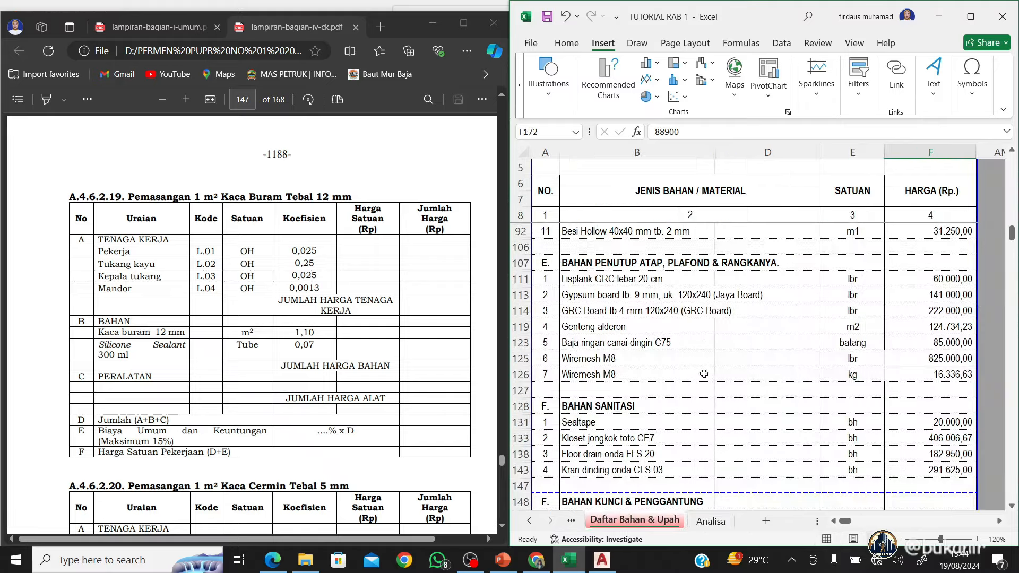
pyautogui.scroll(-5, 704, 365)
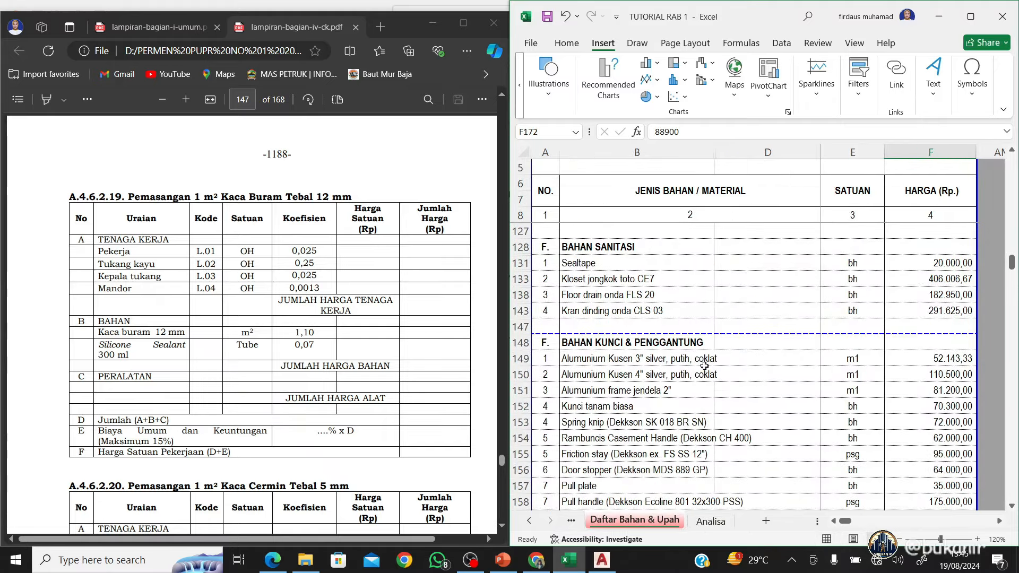
pyautogui.scroll(-5, 704, 366)
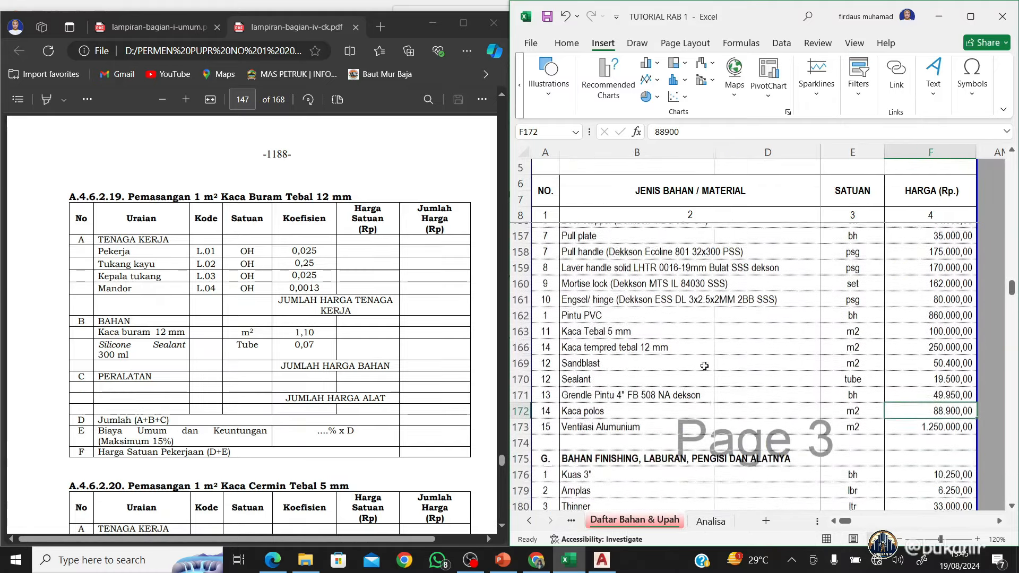
pyautogui.scroll(5, 705, 366)
pyautogui.scroll(6, 705, 366)
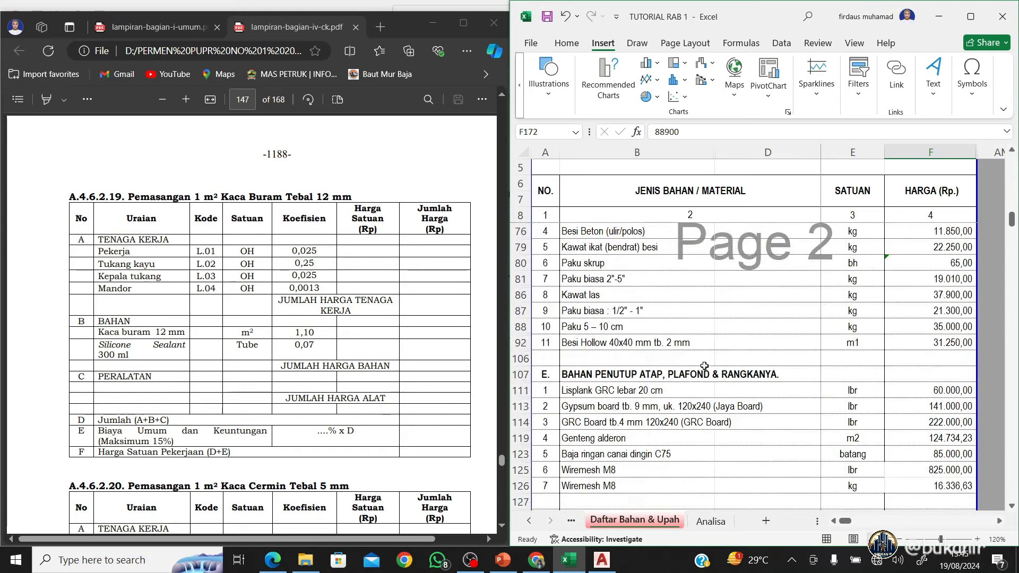
pyautogui.scroll(5, 705, 365)
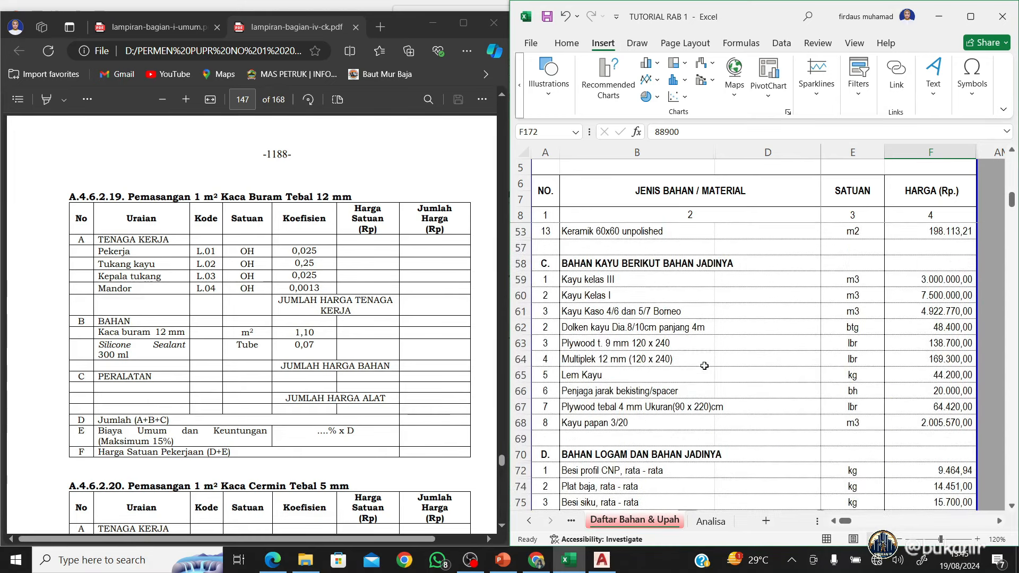
pyautogui.scroll(-2, 705, 366)
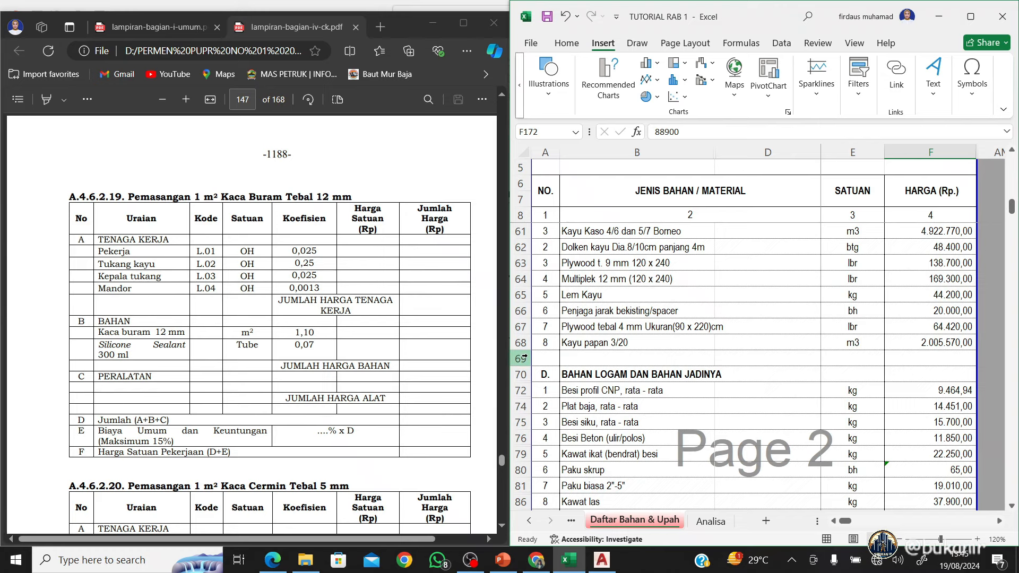
pyautogui.click(523, 359)
pyautogui.rightClick(522, 359)
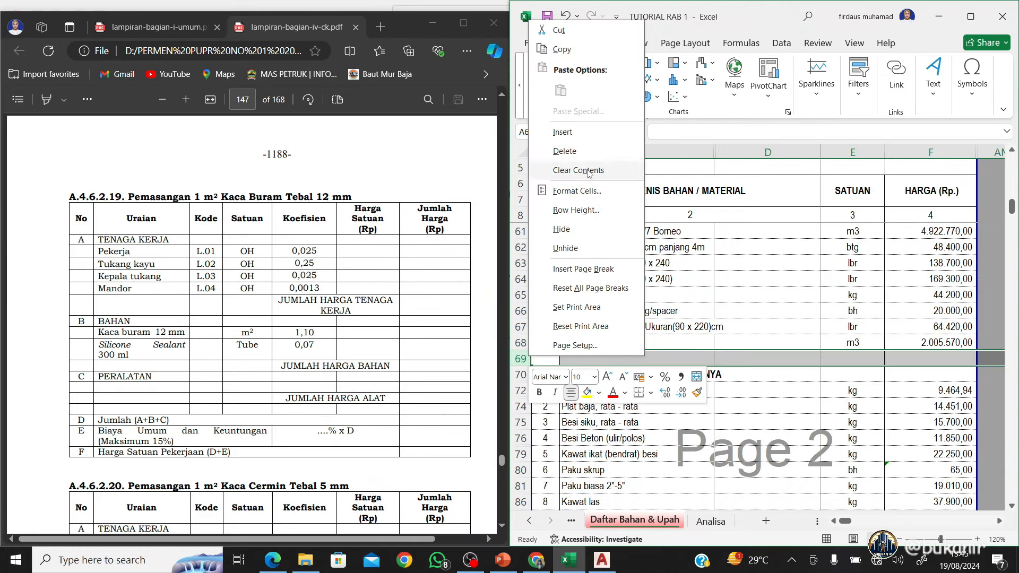
pyautogui.click(574, 133)
pyautogui.click(544, 346)
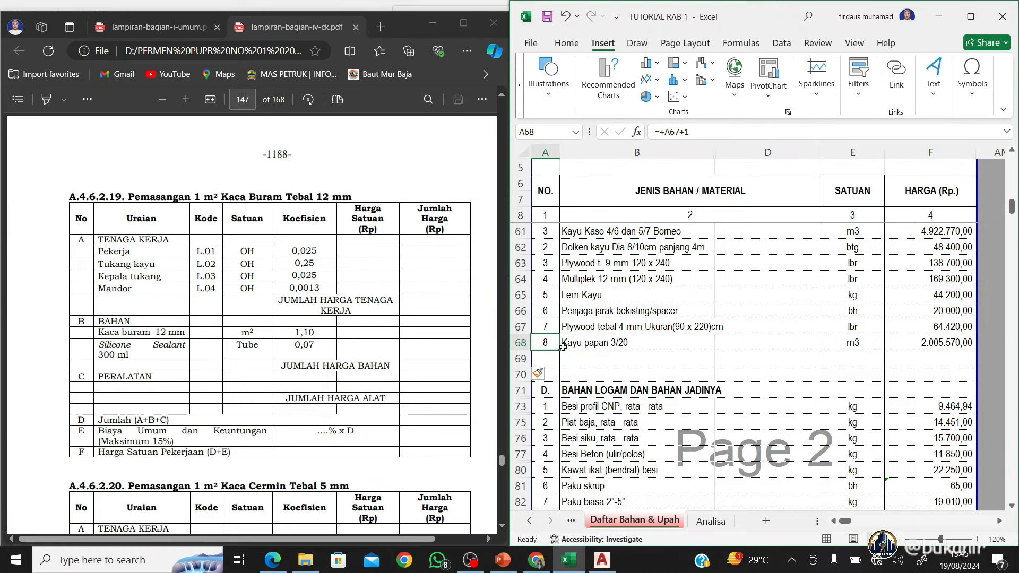
pyautogui.moveTo(560, 351); pyautogui.dragTo(582, 366)
# Enter the material HPL Taco Natural in row 69 with the unit m2 and the price 125000
pyautogui.click(582, 366)
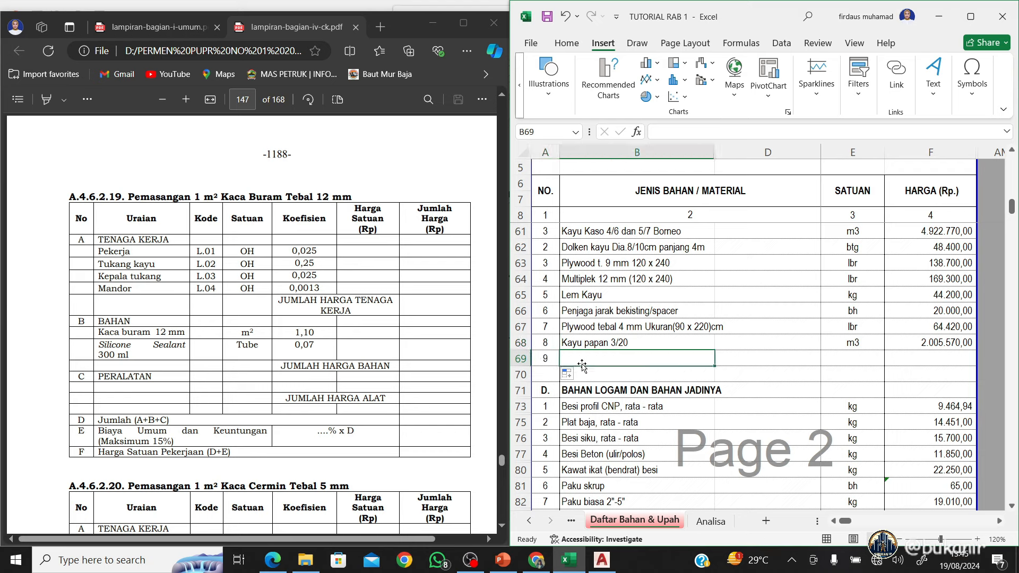
pyautogui.write('HPL Taco')
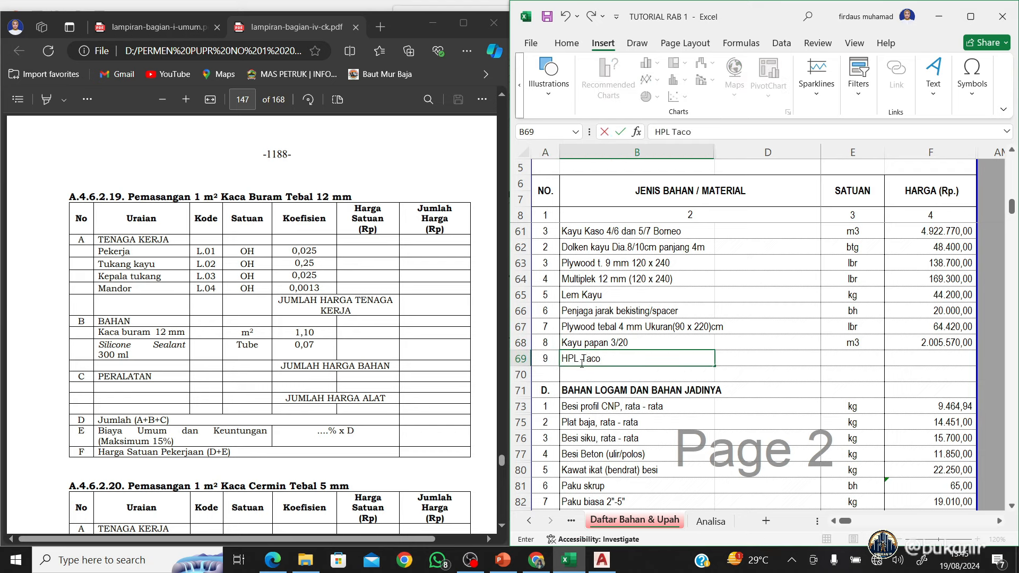
pyautogui.write(' Natural')
pyautogui.press('Tab')
pyautogui.press('Tab')
pyautogui.press('Tab')
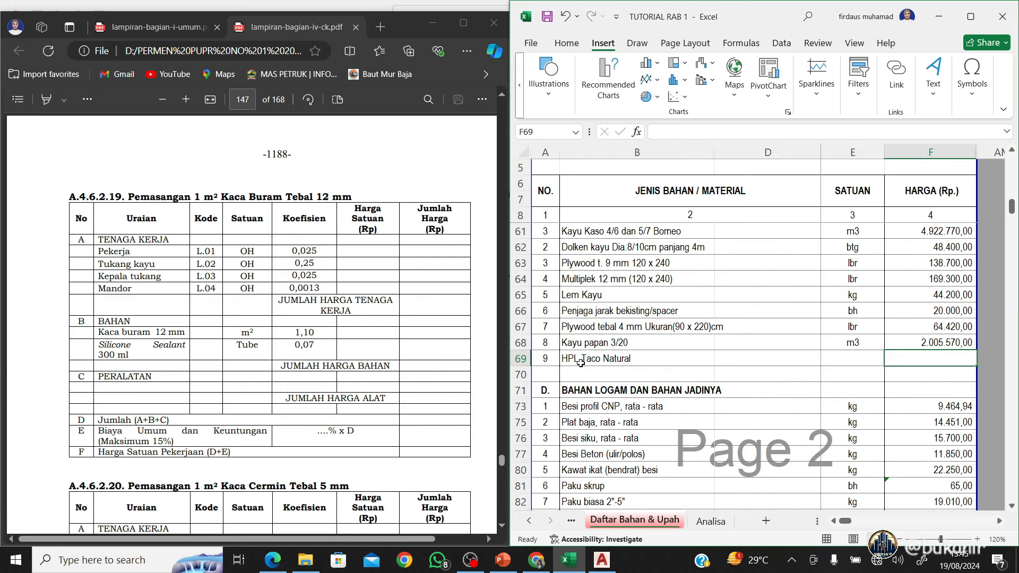
pyautogui.hotkey('shift', 'Tab')
pyautogui.write('m2')
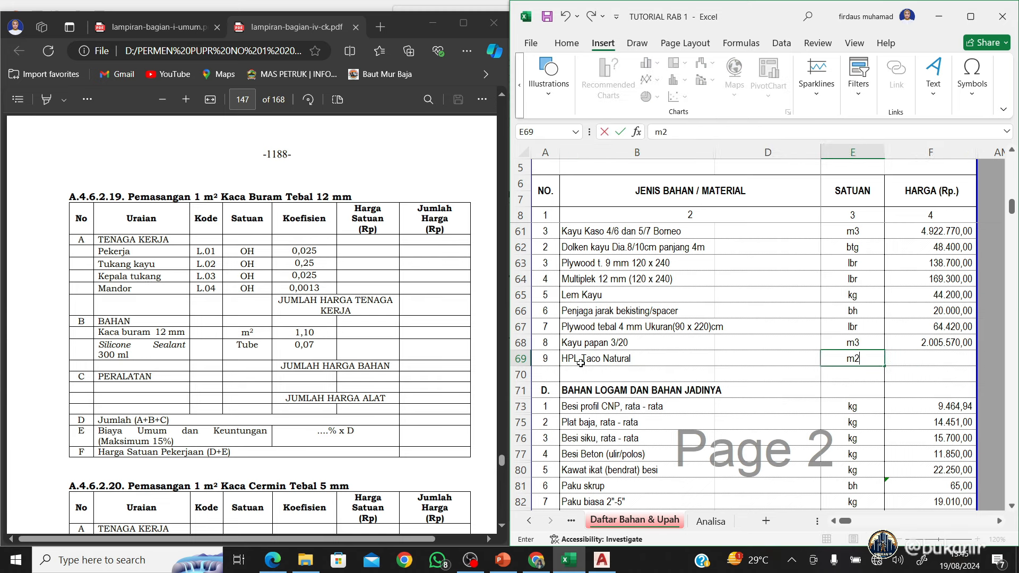
pyautogui.press('Tab')
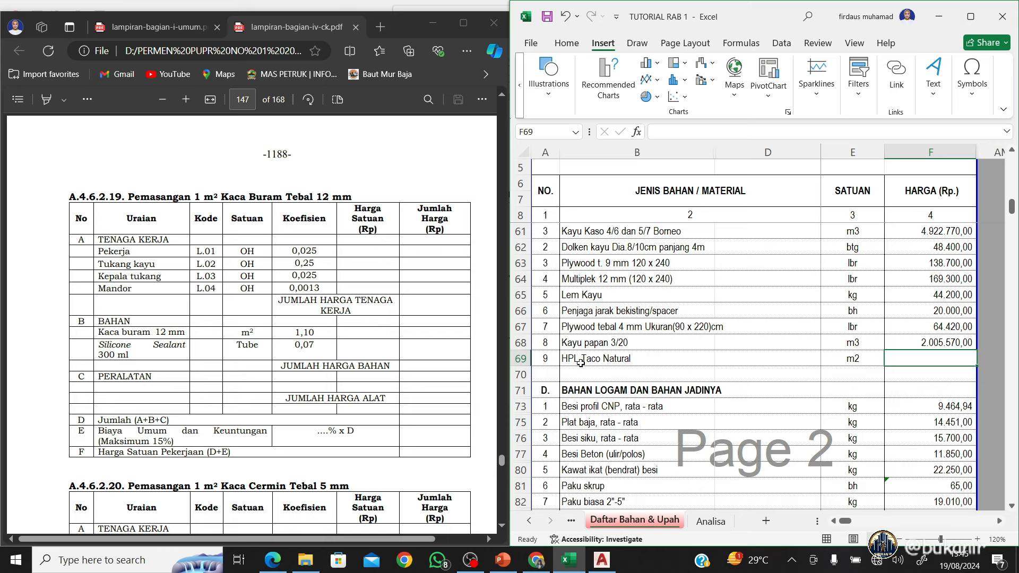
pyautogui.write('125000')
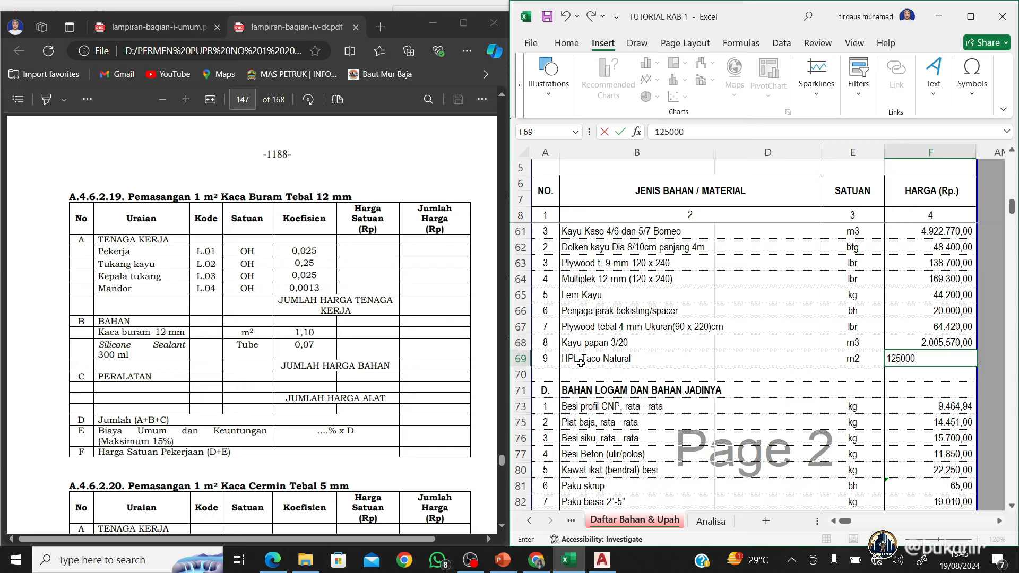
pyautogui.press('Return')
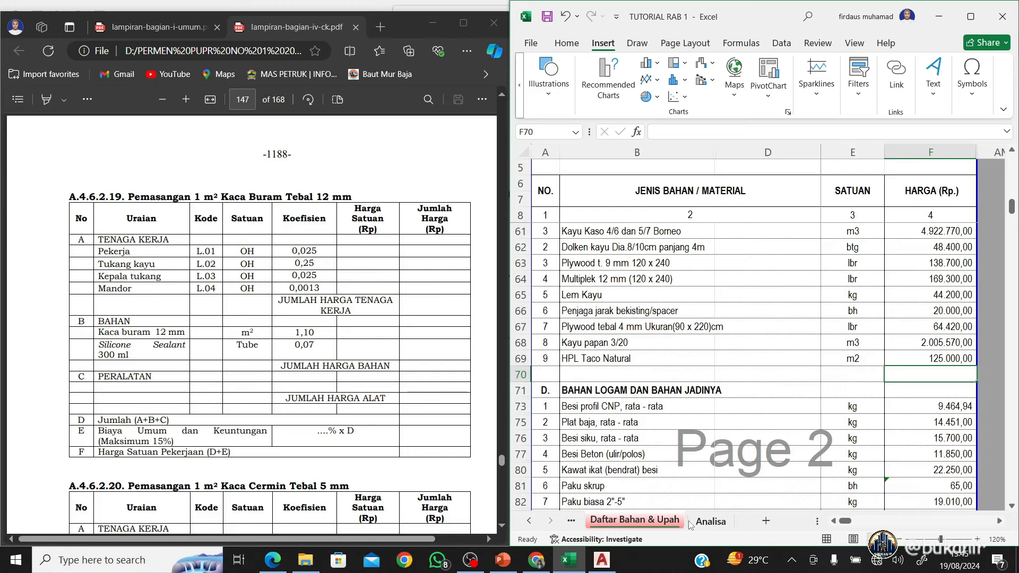
# Link the HPL taco unit price in F790 of the Analisa sheet to the HPL Taco Natural price in 'Daftar Bahan & Upah'!F69
pyautogui.click(710, 522)
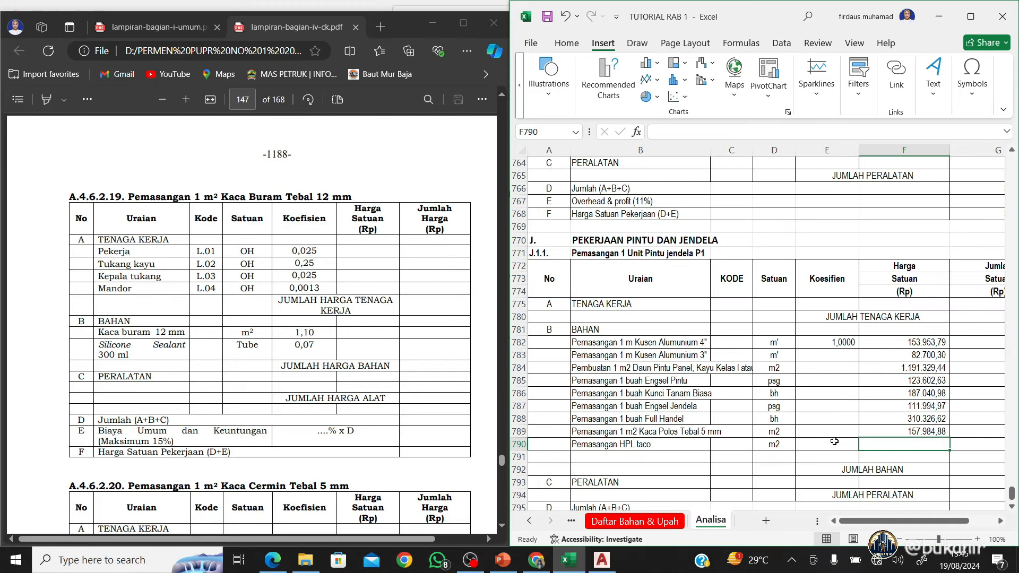
pyautogui.write('=')
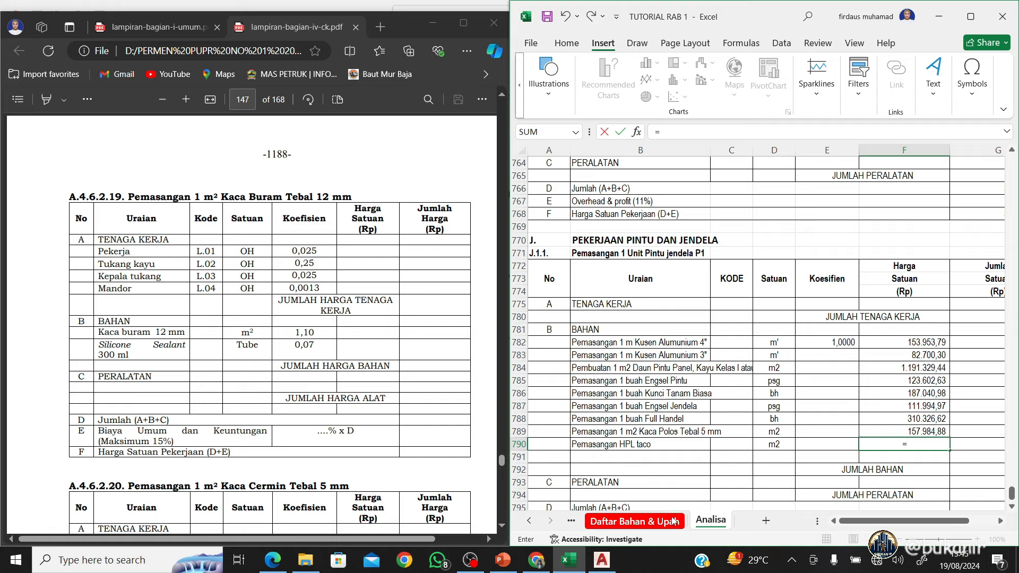
pyautogui.click(635, 521)
pyautogui.click(933, 358)
pyautogui.press('Return')
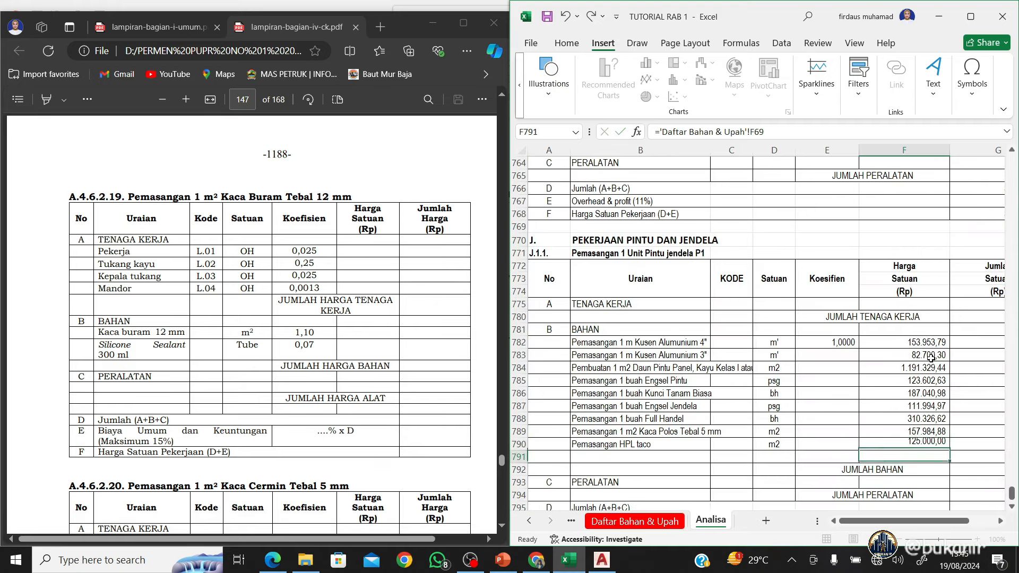
# Fill the coefficient-times-price formula from G786 down to G790 in the Jumlah Satuan column
pyautogui.hscroll(1, 932, 358)
pyautogui.press('Left')
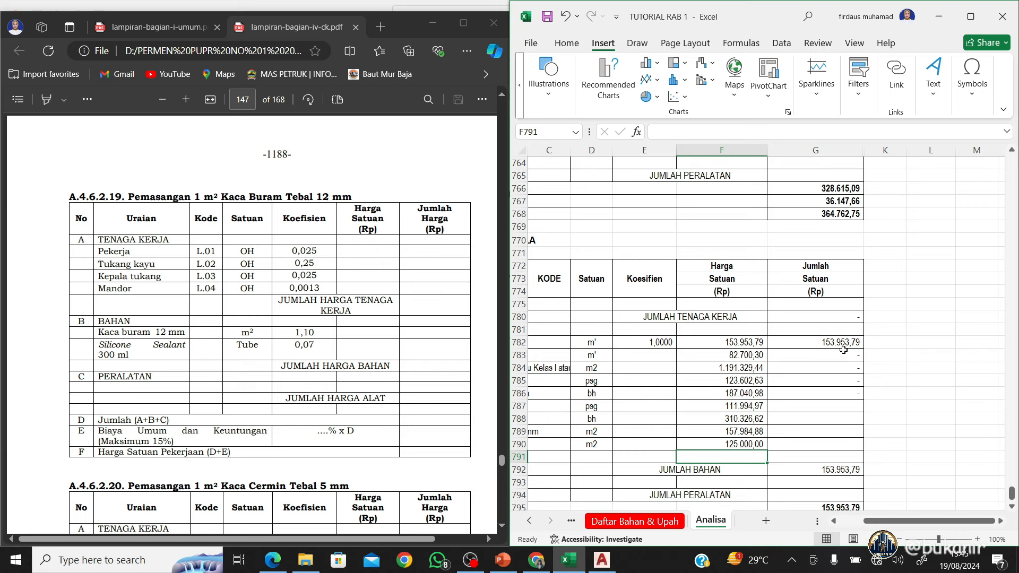
pyautogui.click(855, 393)
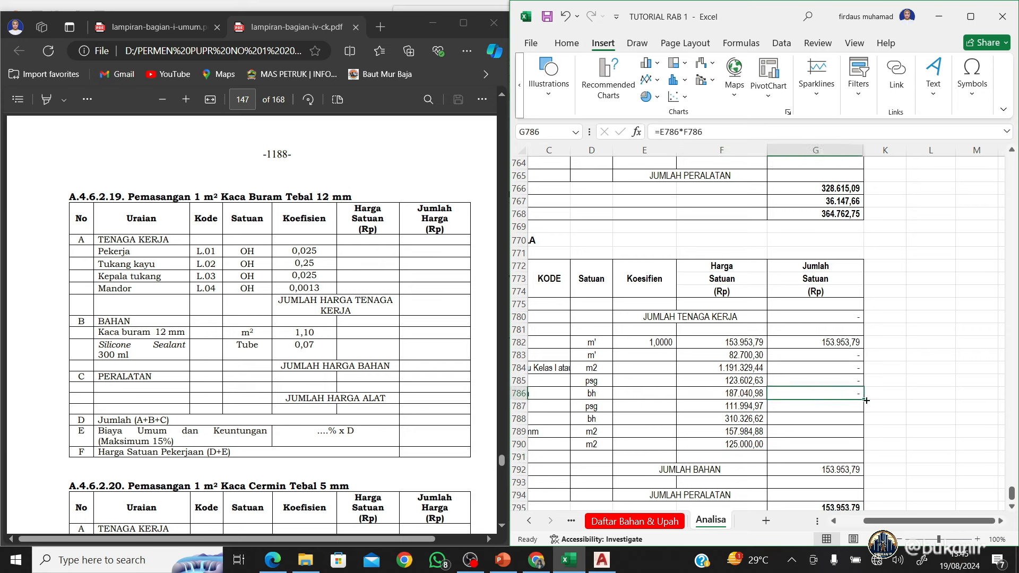
pyautogui.moveTo(866, 400); pyautogui.dragTo(865, 448)
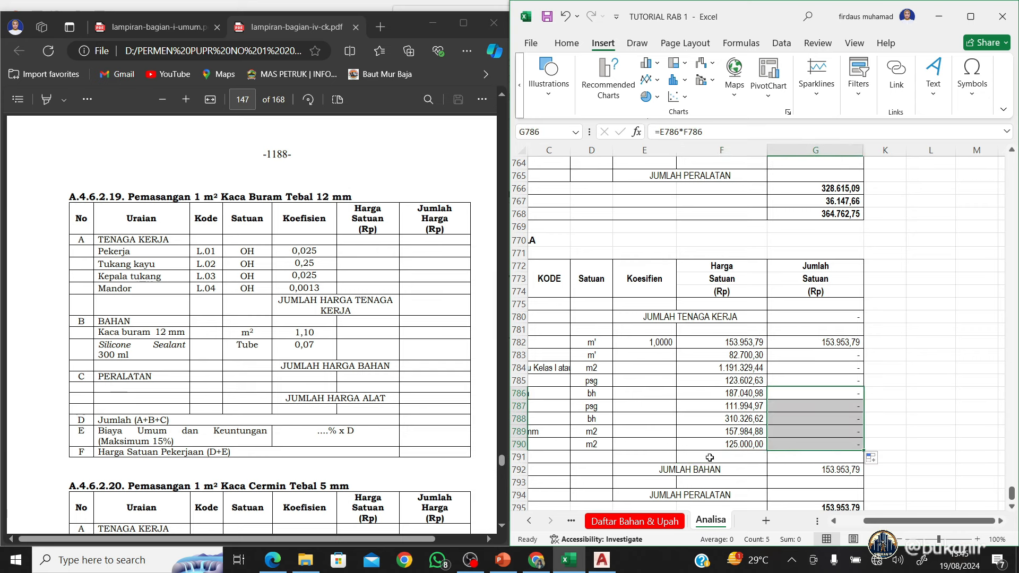
# Hide the empty row 791 and reapply AutoSum to the JUMLAH BAHAN total in G792 as =SUM(G782:G791)
pyautogui.click(521, 457)
pyautogui.rightClick(521, 458)
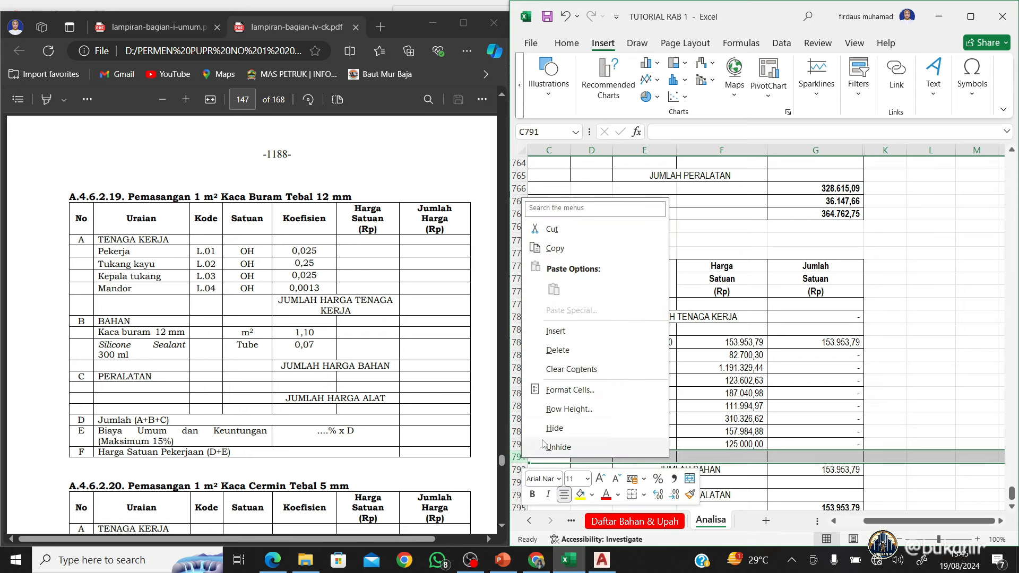
pyautogui.click(555, 428)
pyautogui.click(826, 460)
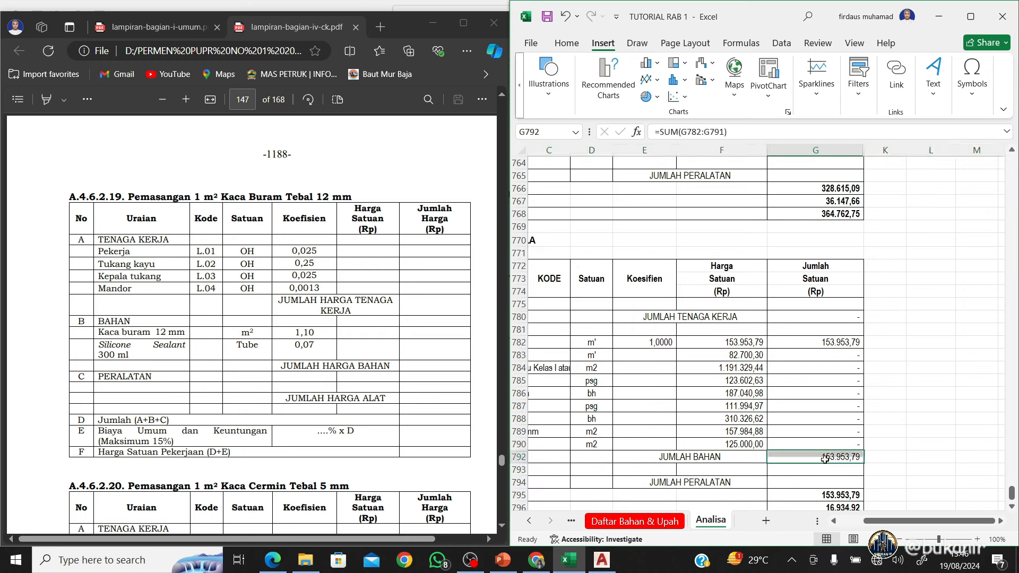
pyautogui.hotkey('alt', '=')
pyautogui.press('Return')
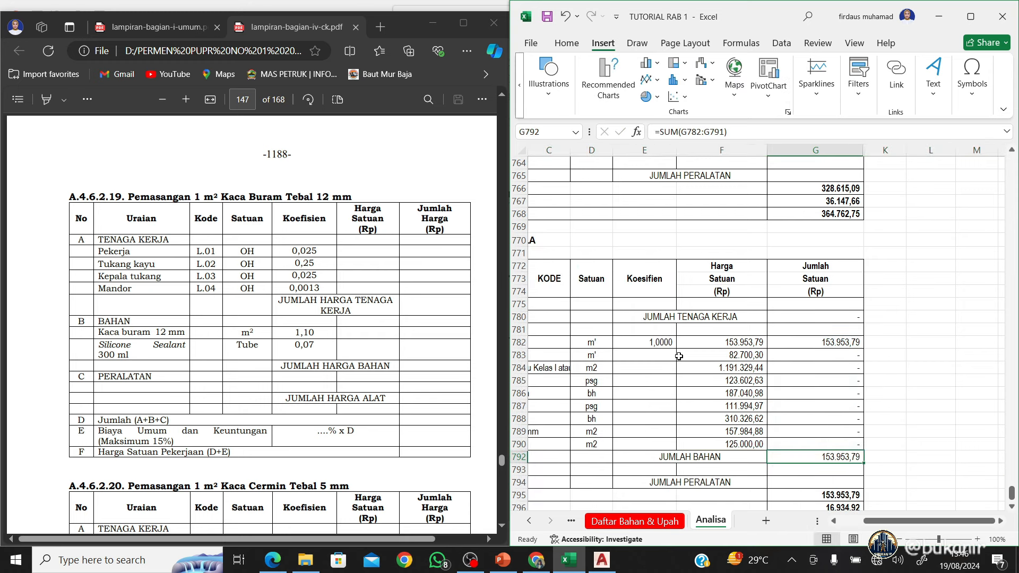
pyautogui.click(666, 347)
pyautogui.press('Left')
pyautogui.press('Left')
pyautogui.press('Left')
pyautogui.press('Left')
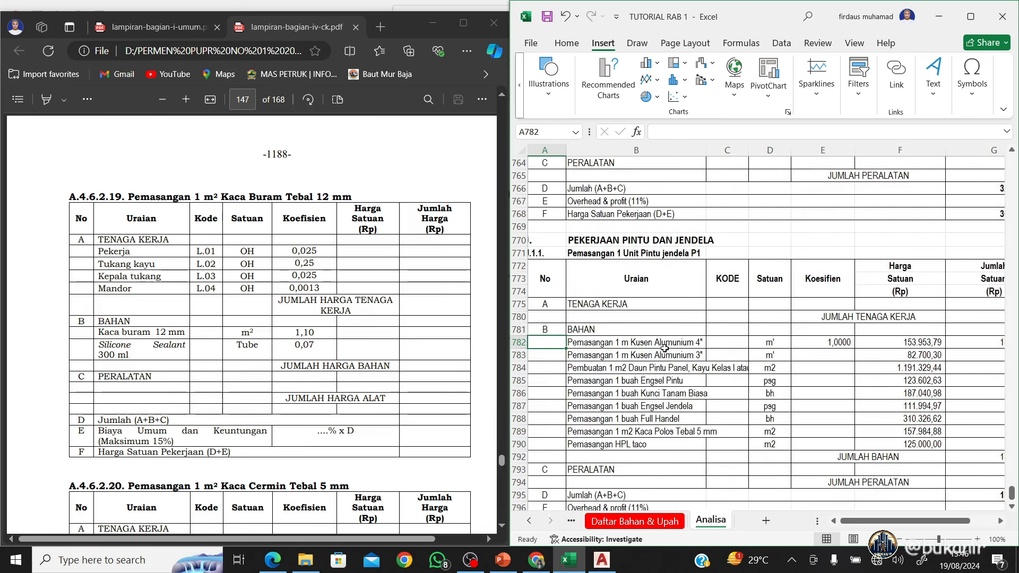
pyautogui.press('Right')
pyautogui.press('Right')
pyautogui.press('Right')
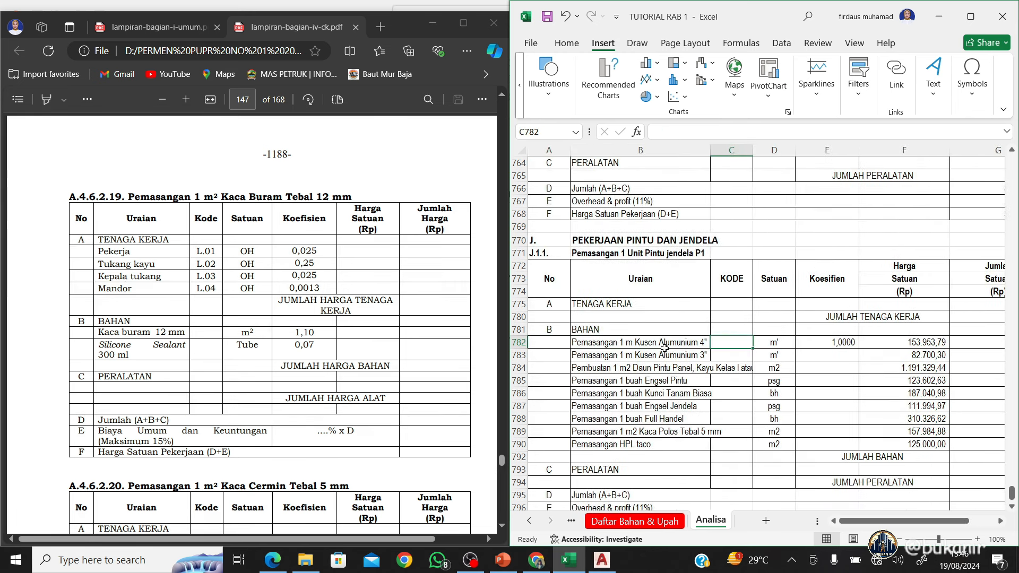
# Switch to the house plan in AutoCAD and examine the aluminium frame members in the P1 door and window elevation
pyautogui.press('Right')
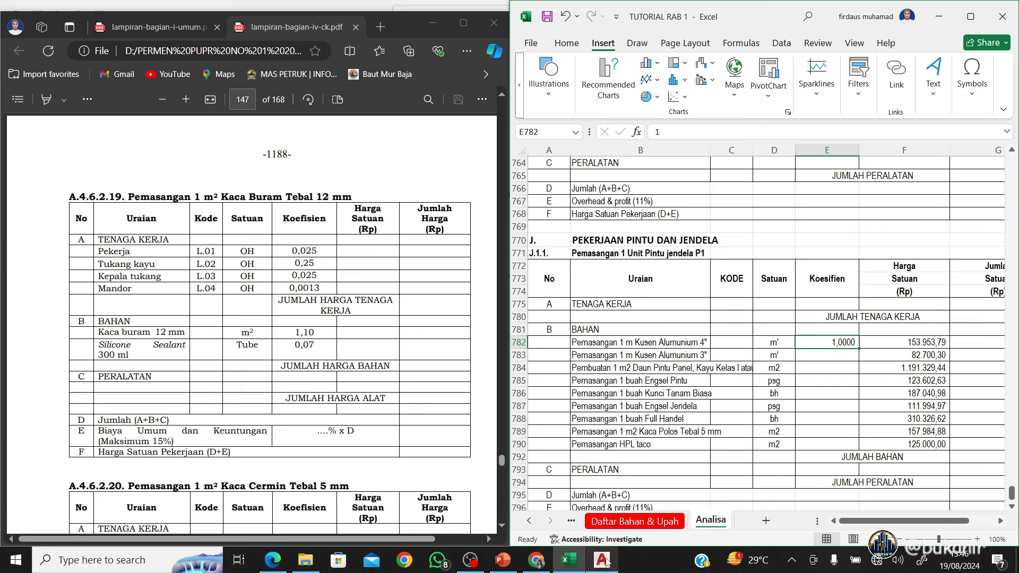
pyautogui.moveTo(607, 563)
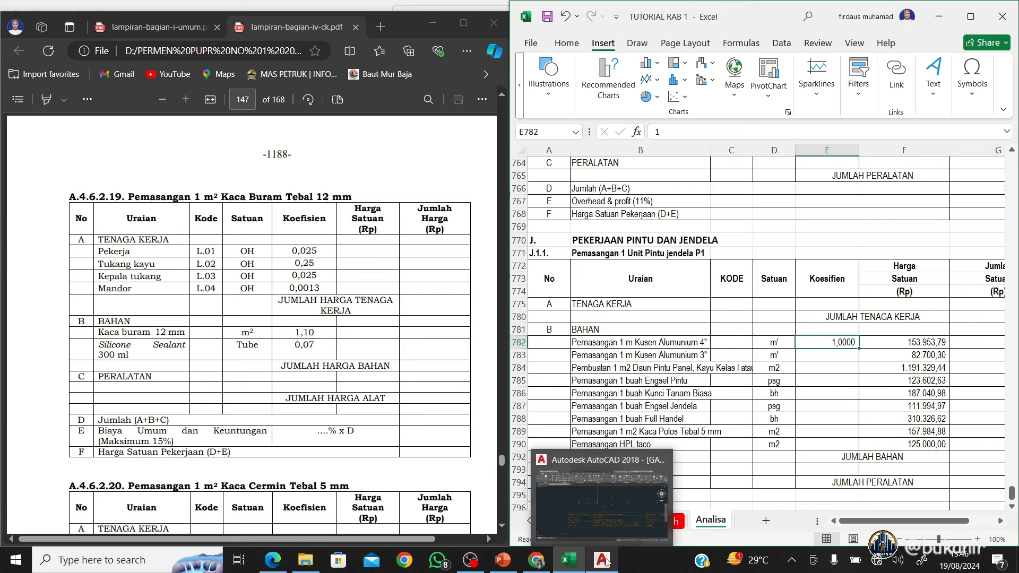
pyautogui.click(606, 503)
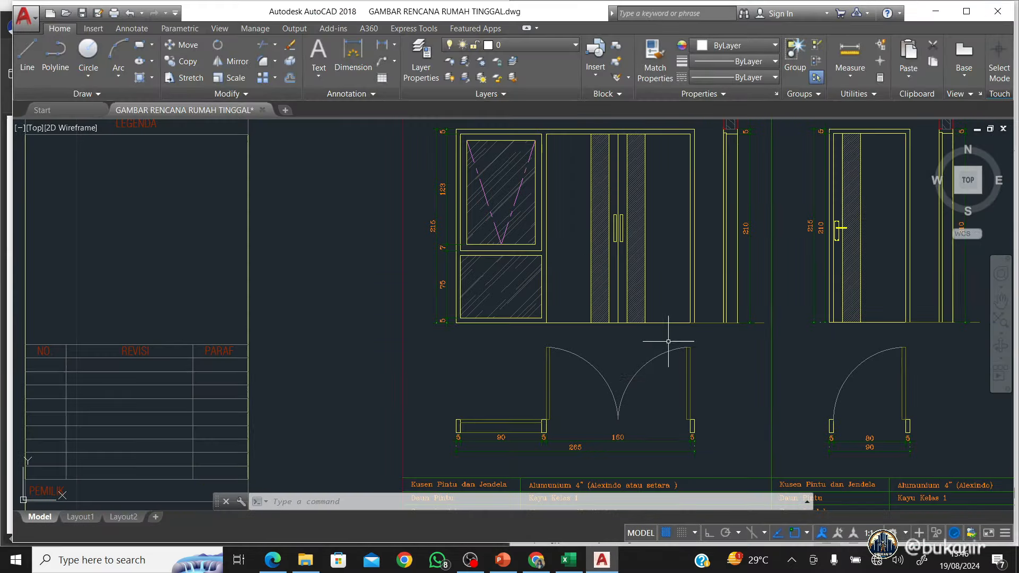
pyautogui.click(572, 560)
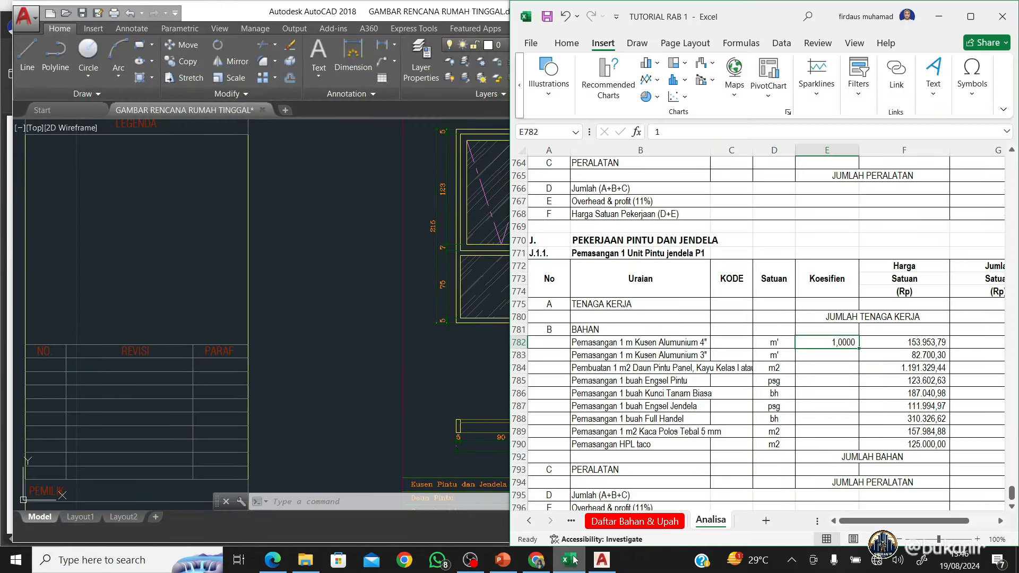
pyautogui.click(574, 560)
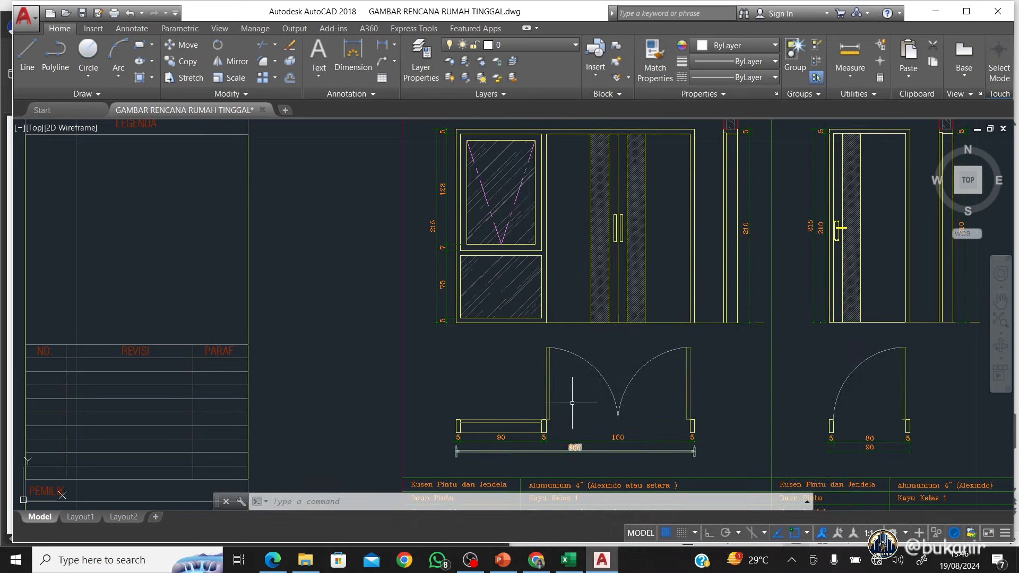
pyautogui.moveTo(555, 369); pyautogui.dragTo(471, 447)
pyautogui.scroll(2, 524, 353)
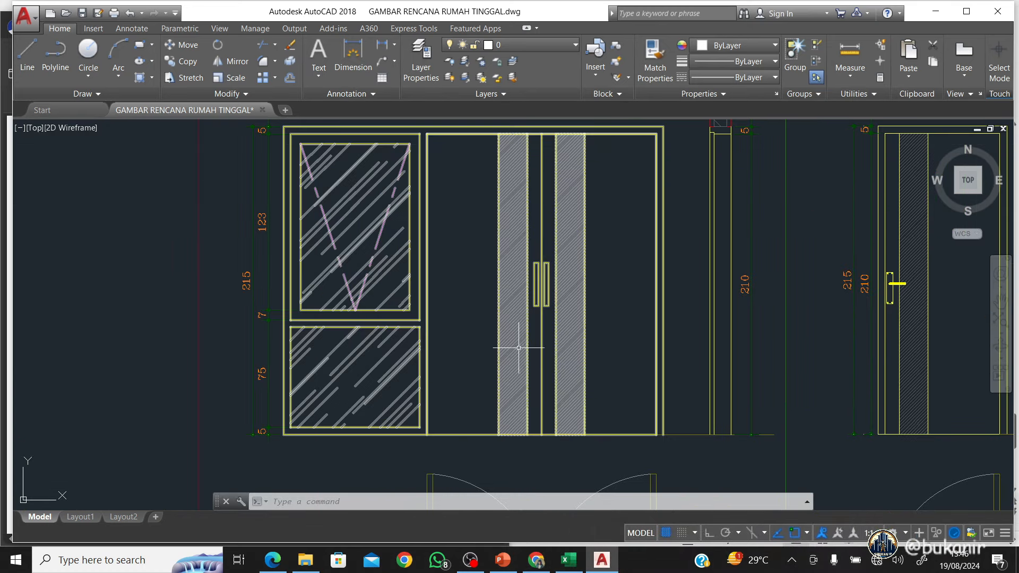
pyautogui.scroll(-2, 524, 371)
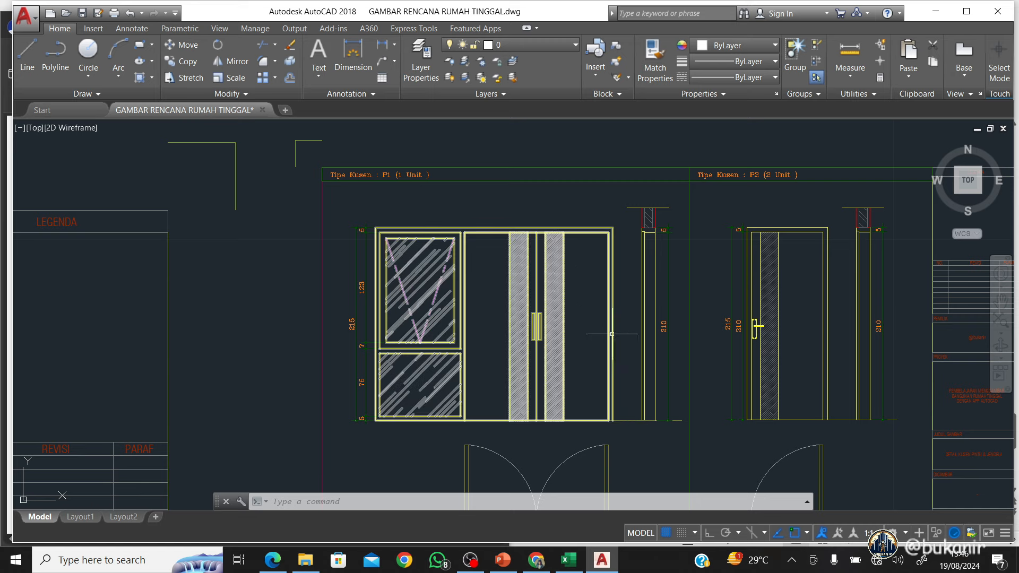
pyautogui.scroll(2, 607, 436)
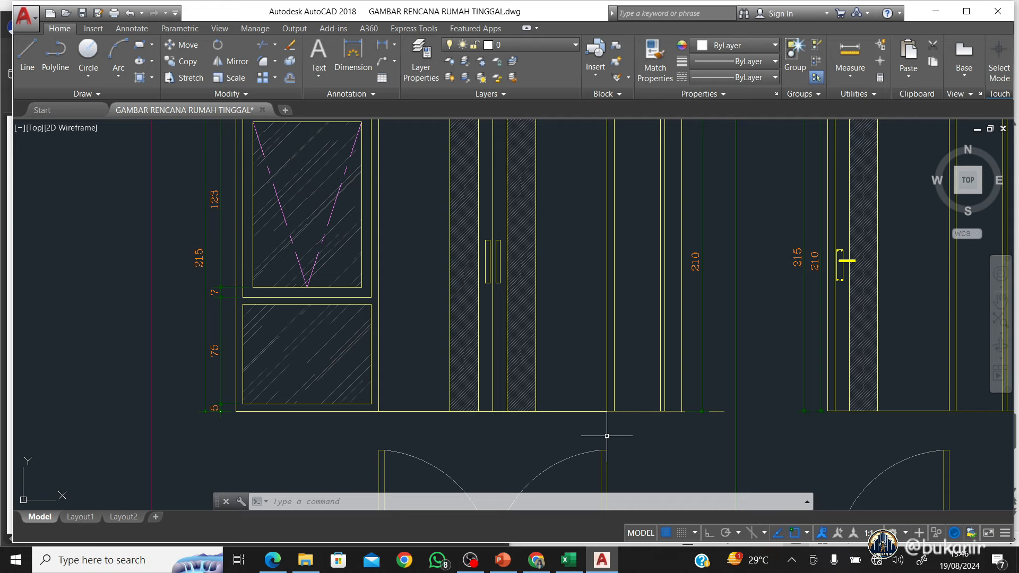
pyautogui.scroll(-2, 607, 436)
pyautogui.scroll(-2, 581, 357)
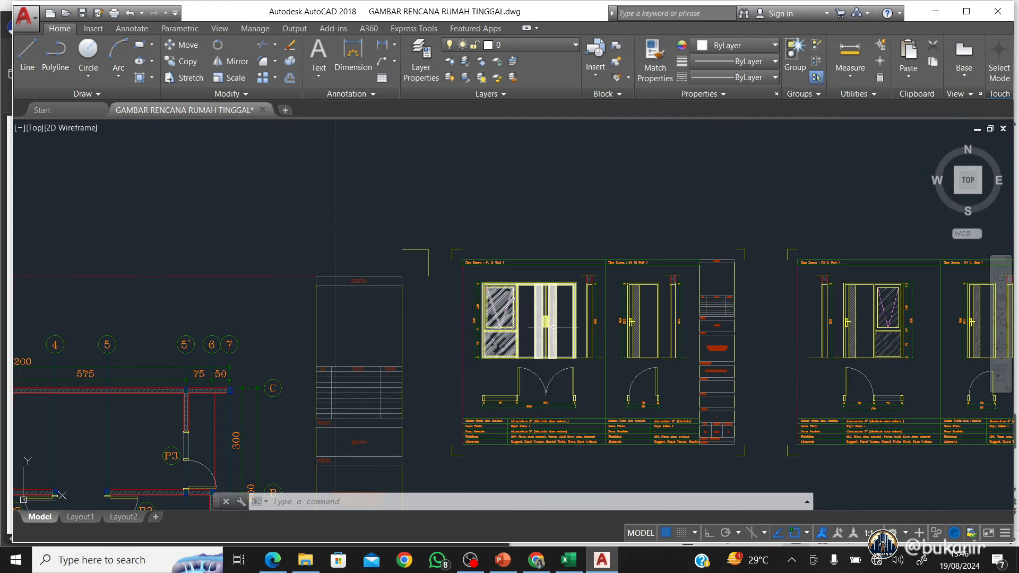
# Examine the overall width in the P1 plan view and the frame heights in the P1 elevation
pyautogui.scroll(2, 540, 405)
pyautogui.scroll(2, 527, 433)
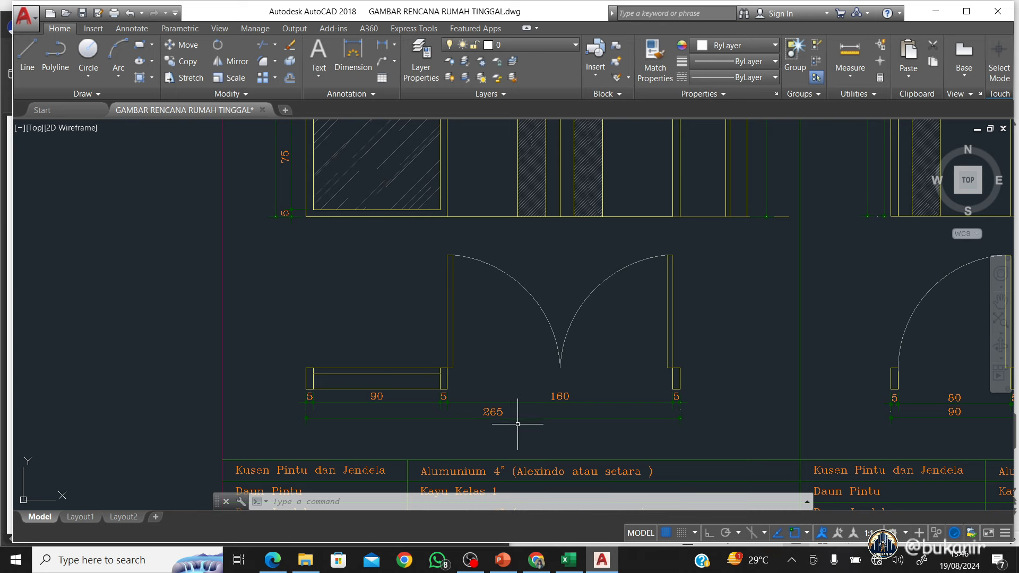
pyautogui.scroll(2, 494, 430)
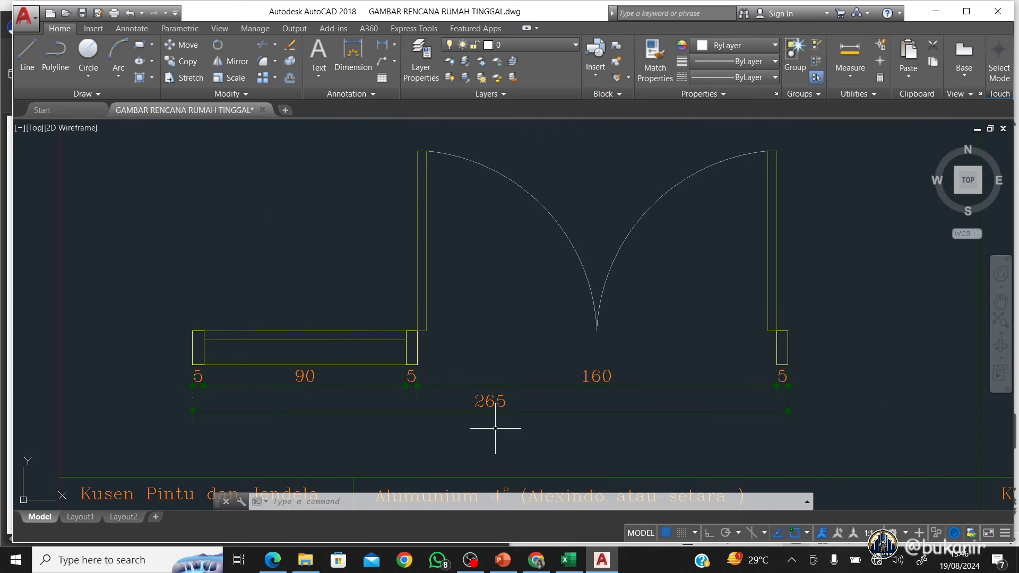
pyautogui.scroll(-5, 496, 429)
pyautogui.scroll(2, 376, 239)
pyautogui.scroll(1, 375, 239)
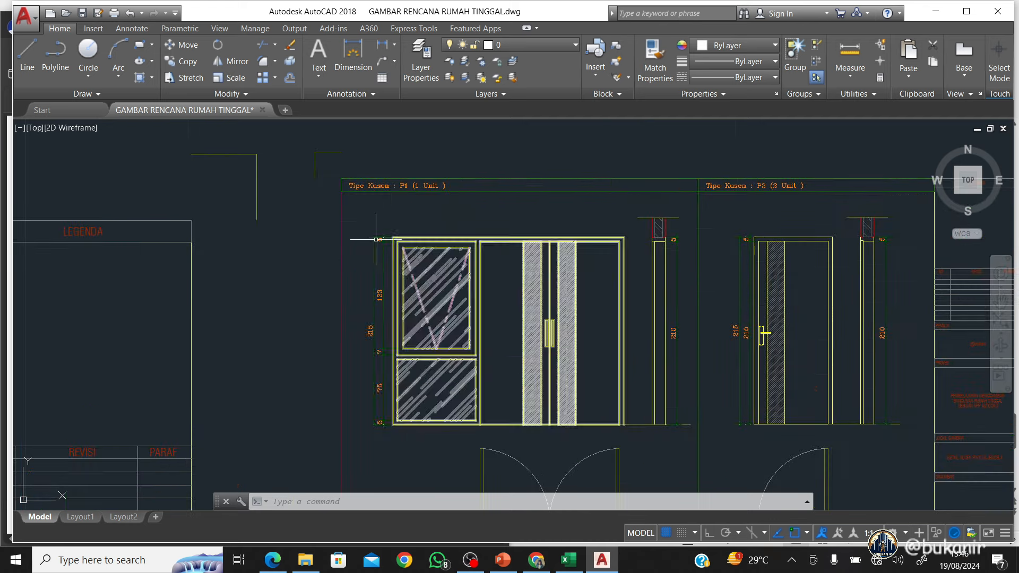
pyautogui.scroll(2, 623, 369)
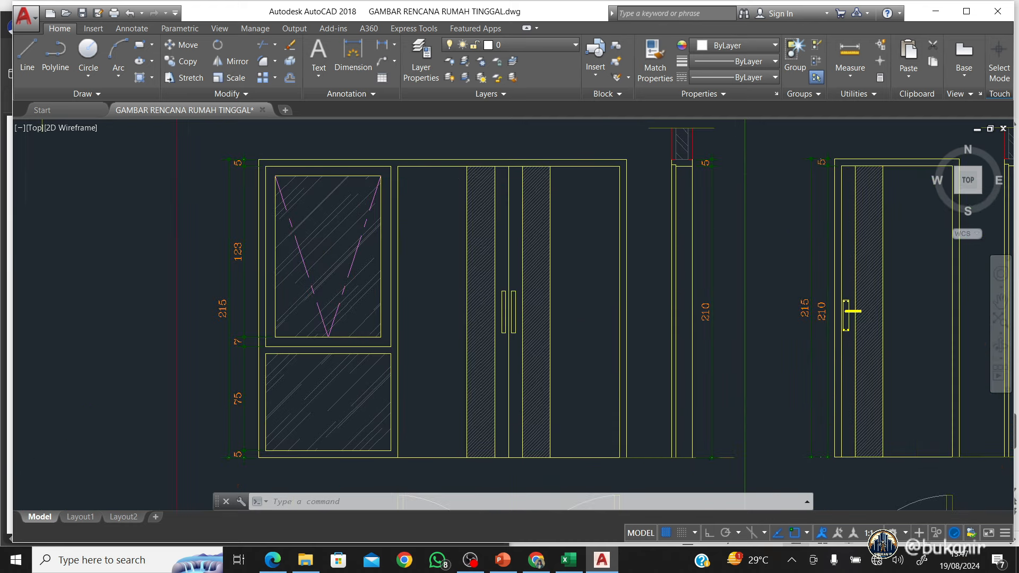
pyautogui.scroll(-2, 535, 460)
pyautogui.scroll(2, 529, 462)
pyautogui.moveTo(522, 461)
pyautogui.mouseDown()
pyautogui.moveTo(533, 434)
pyautogui.moveTo(534, 487)
pyautogui.mouseUp()
pyautogui.scroll(-2, 534, 451)
# Begin the 4" aluminium frame coefficient in E782 in Excel as =2,65+(2,15*3)+, checking the frame height in the P1 drawing
pyautogui.click(578, 557)
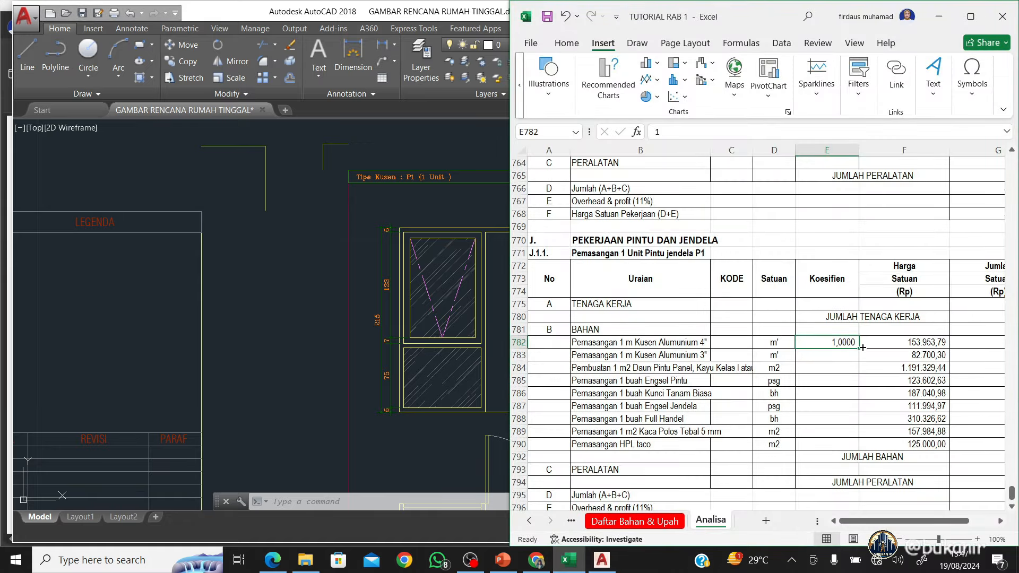
pyautogui.press('BackSpace')
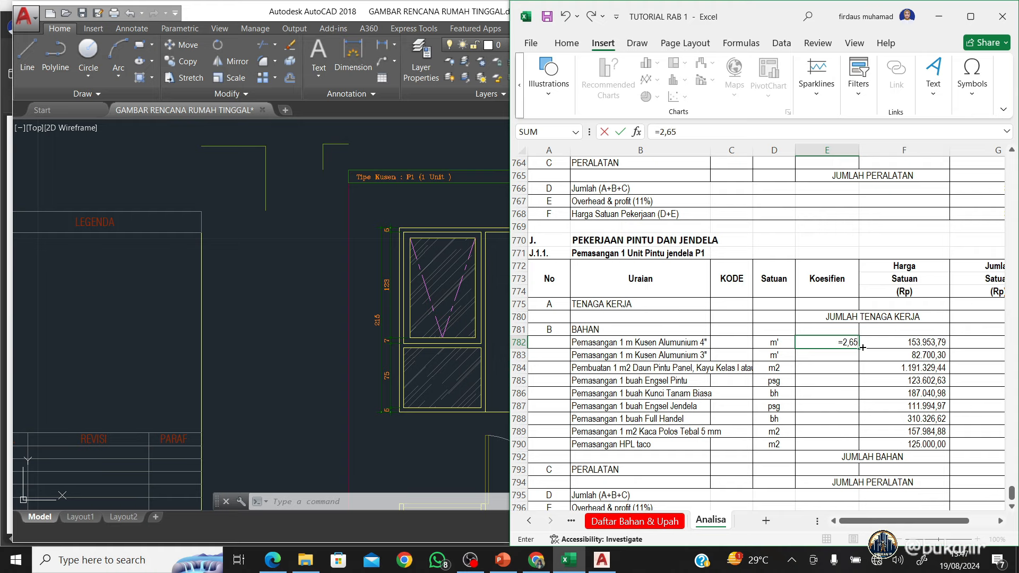
pyautogui.click(378, 423)
pyautogui.scroll(3, 555, 400)
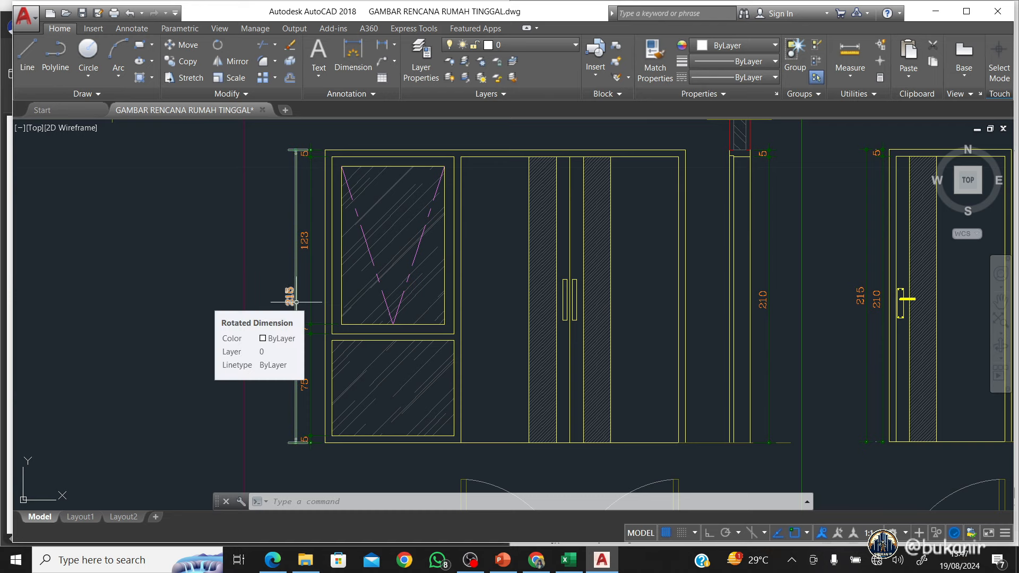
pyautogui.click(361, 285)
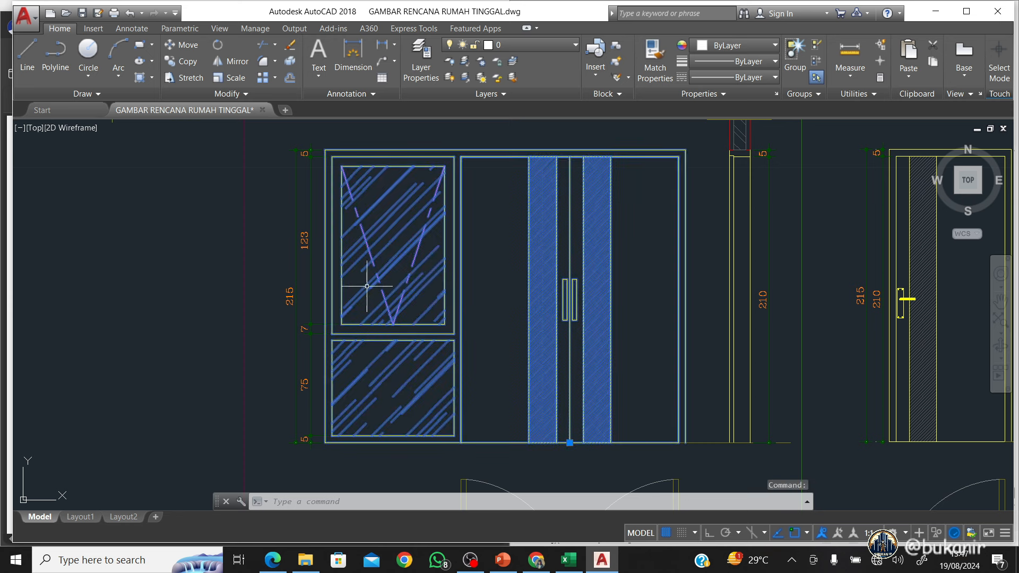
pyautogui.click(685, 227)
pyautogui.press('Escape')
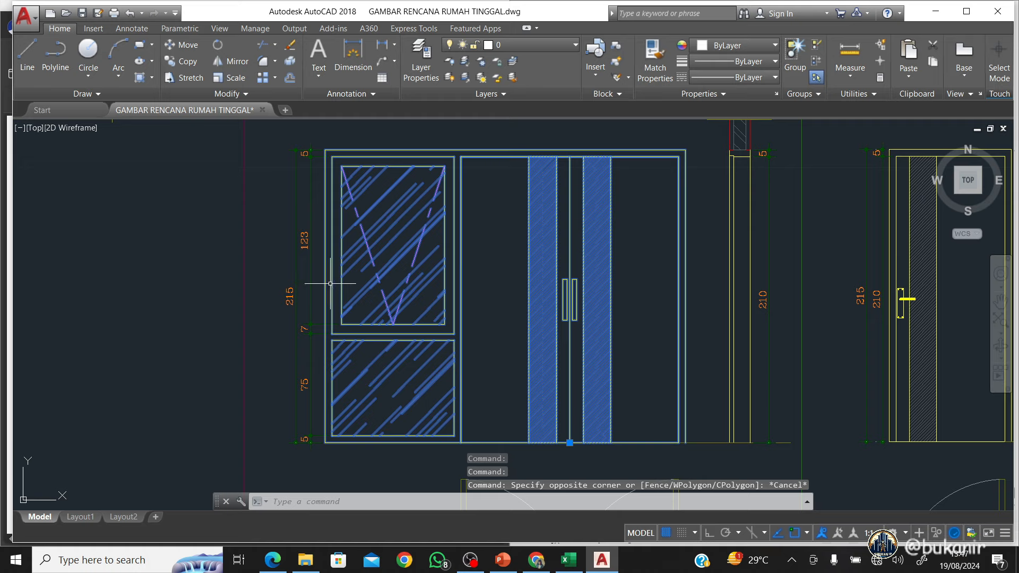
pyautogui.press('Escape')
pyautogui.click(570, 560)
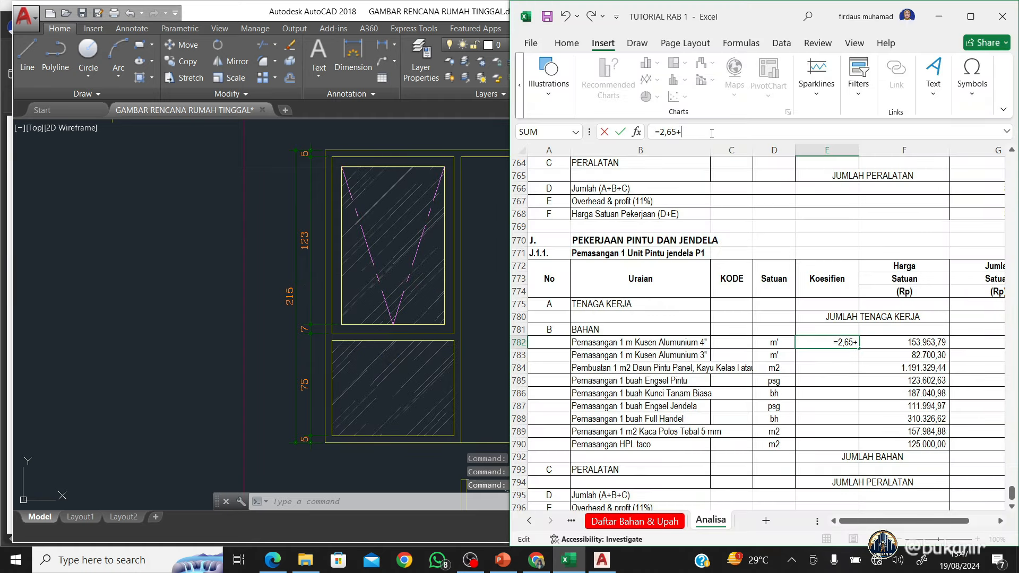
pyautogui.write('(2,')
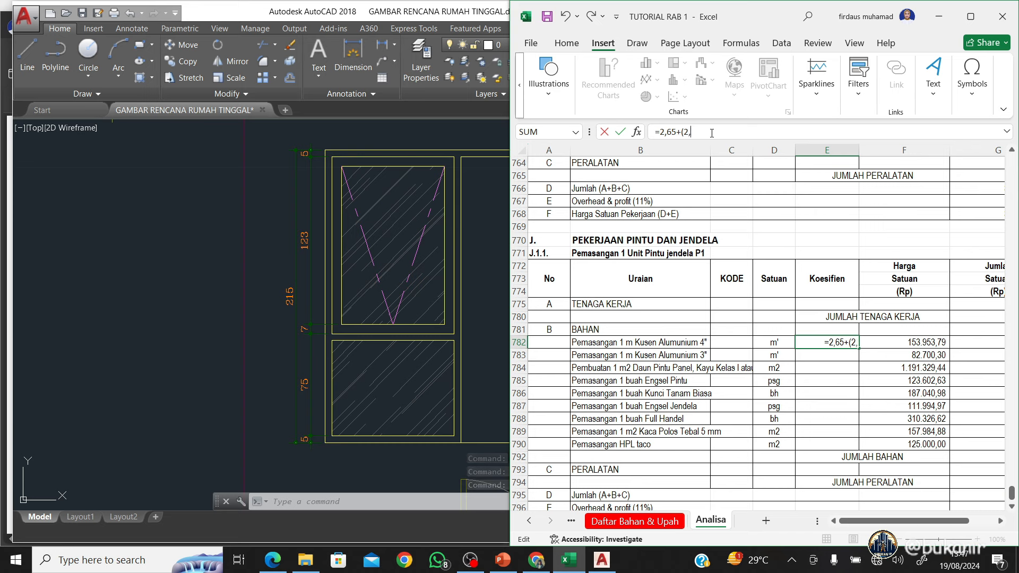
pyautogui.write('15*')
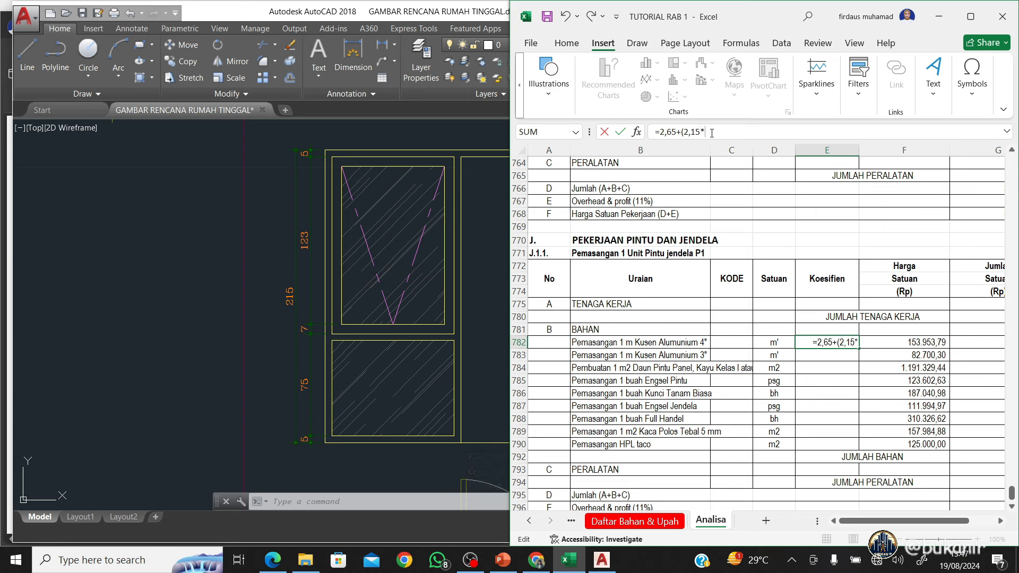
pyautogui.write('3)+')
# Check the window's horizontal frame members in the P1 drawing and complete the E782 formula as =2,65+(2,15*3)+(0,9*2)
pyautogui.click(476, 331)
pyautogui.moveTo(423, 441); pyautogui.dragTo(422, 144)
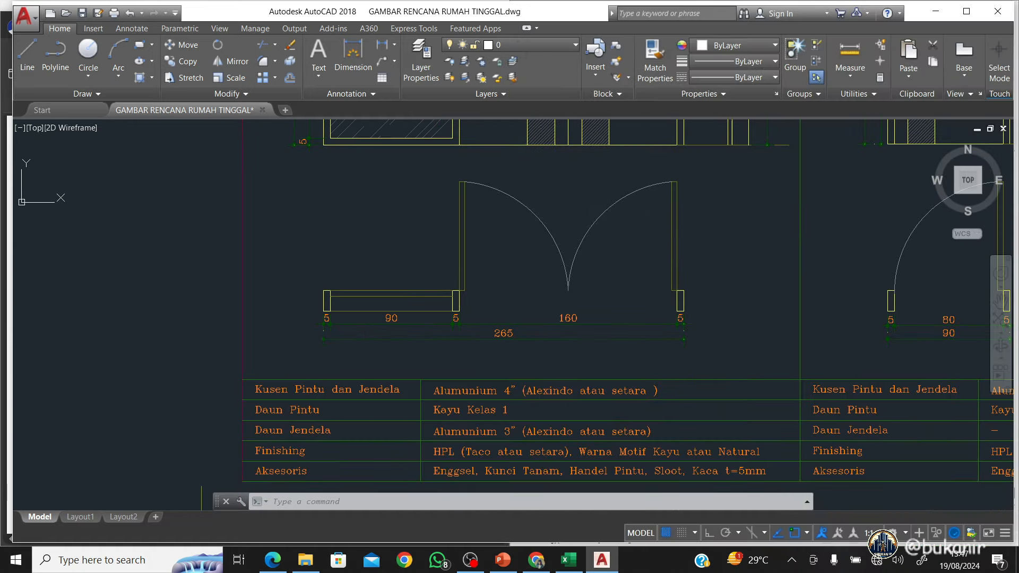
pyautogui.scroll(-4, 398, 355)
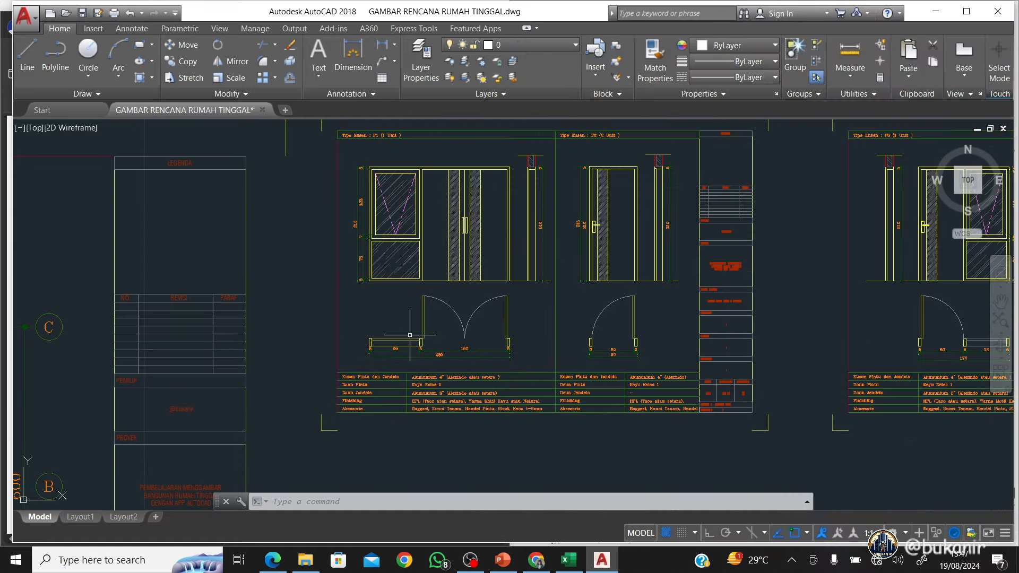
pyautogui.scroll(3, 405, 227)
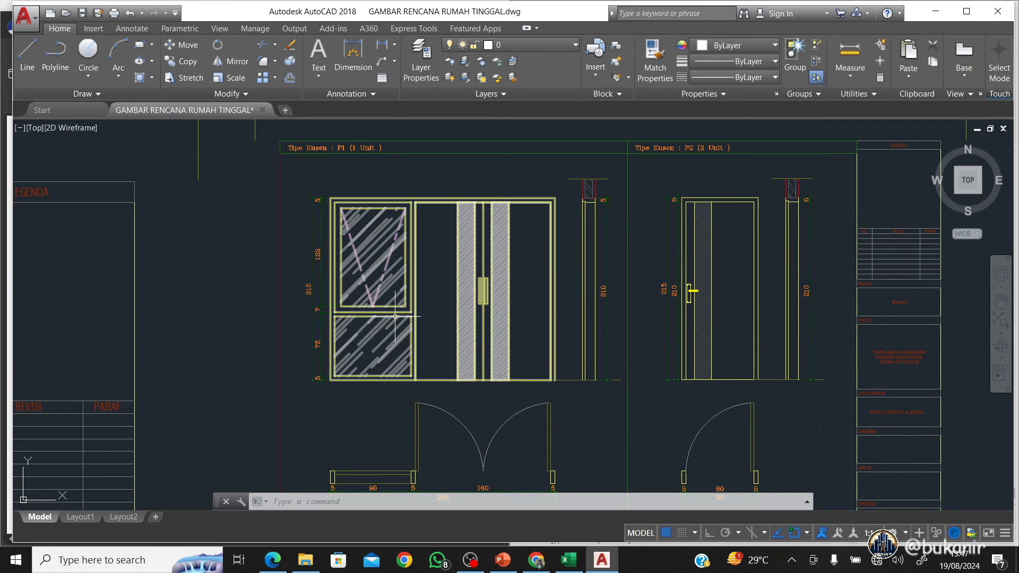
pyautogui.click(569, 561)
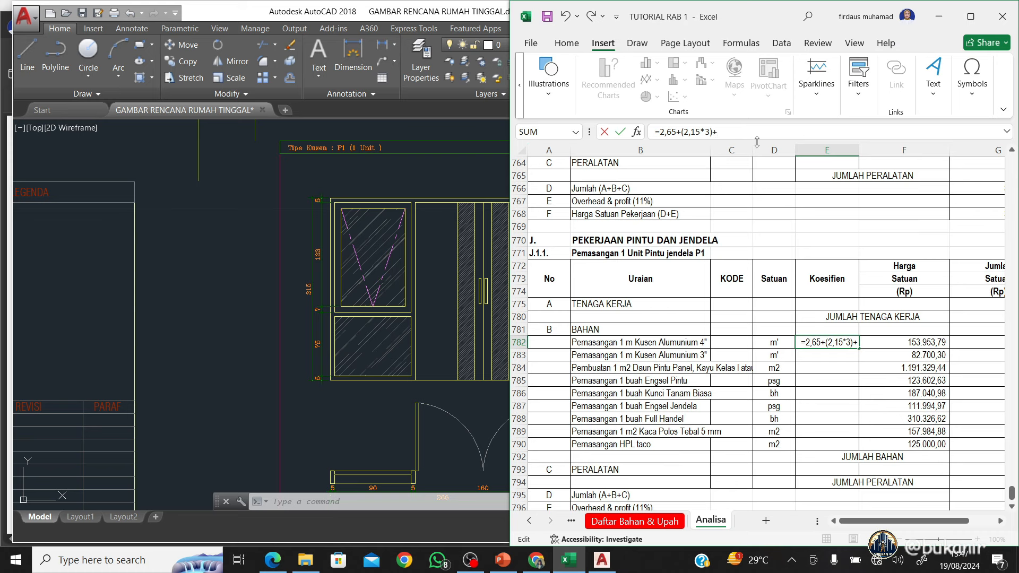
pyautogui.write('(0,9*2')
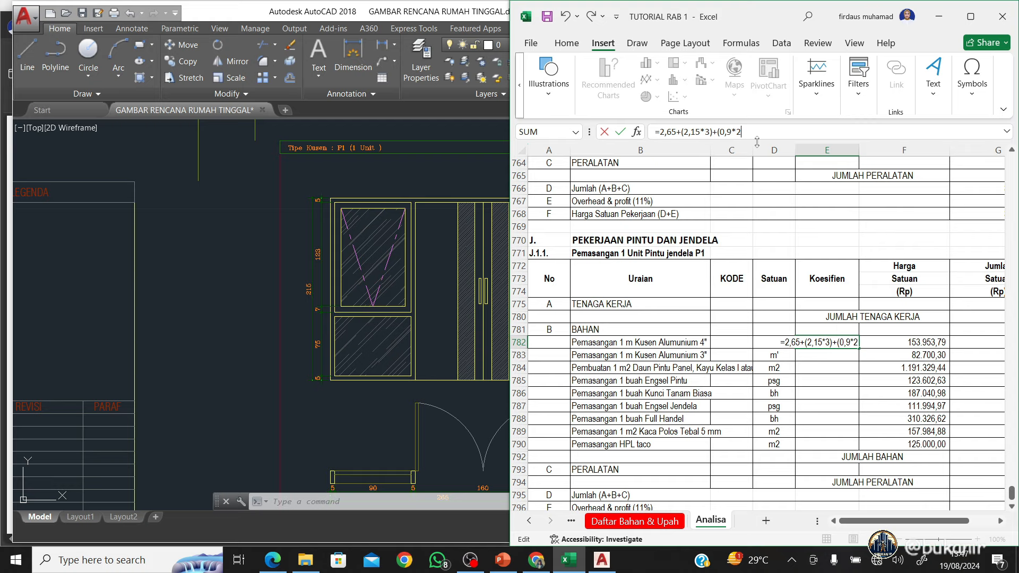
pyautogui.write(')')
pyautogui.press('Return')
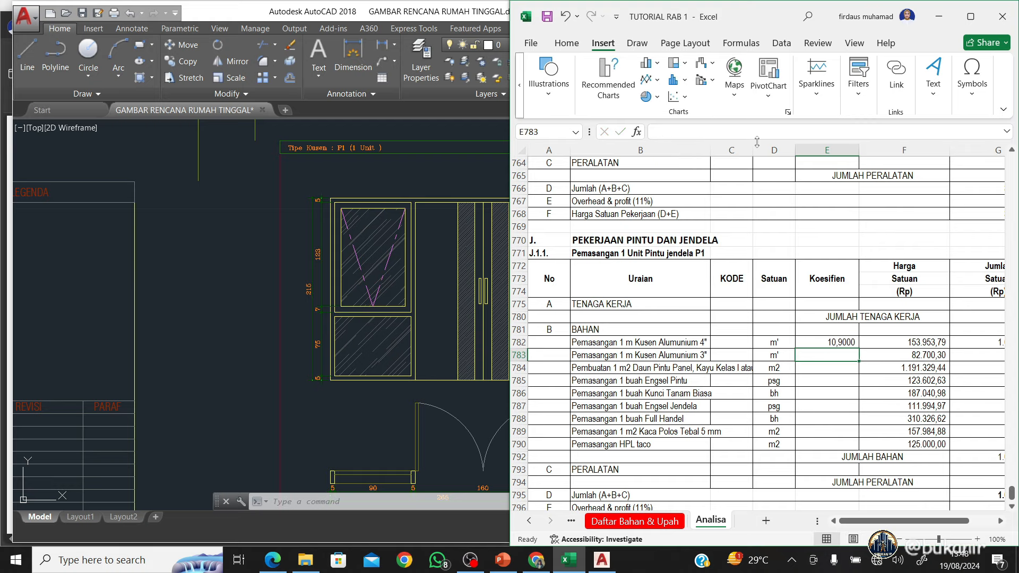
# Check the Jumlah Satuan amount for the 4" aluminium frame in row 782 and select the 3" frame coefficient cell E783
pyautogui.press('Up')
pyautogui.press('Right')
pyautogui.press('Right')
pyautogui.press('Right')
pyautogui.press('Right')
pyautogui.press('Left')
pyautogui.press('Left')
pyautogui.press('Left')
pyautogui.press('Left')
pyautogui.press('Left')
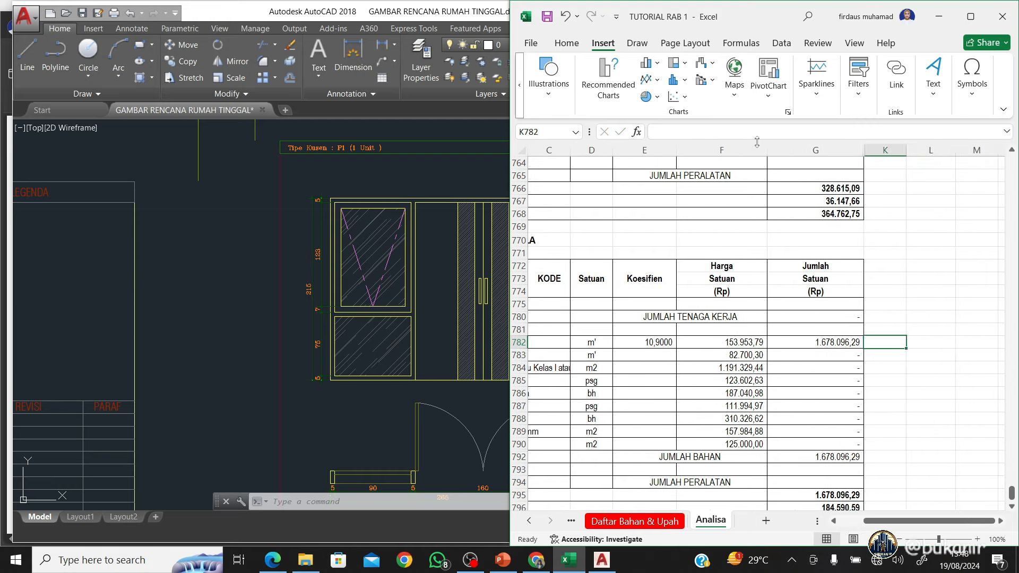
pyautogui.press('Left')
pyautogui.press('Left')
pyautogui.press('Left')
pyautogui.press('Down')
pyautogui.press('Right')
pyautogui.press('Right')
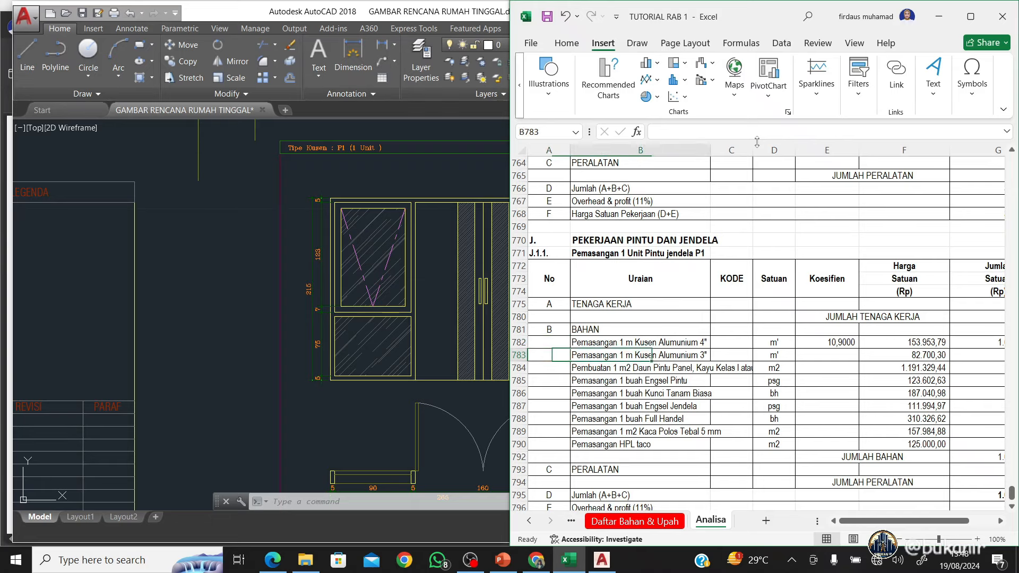
pyautogui.press('Right')
pyautogui.press('Right')
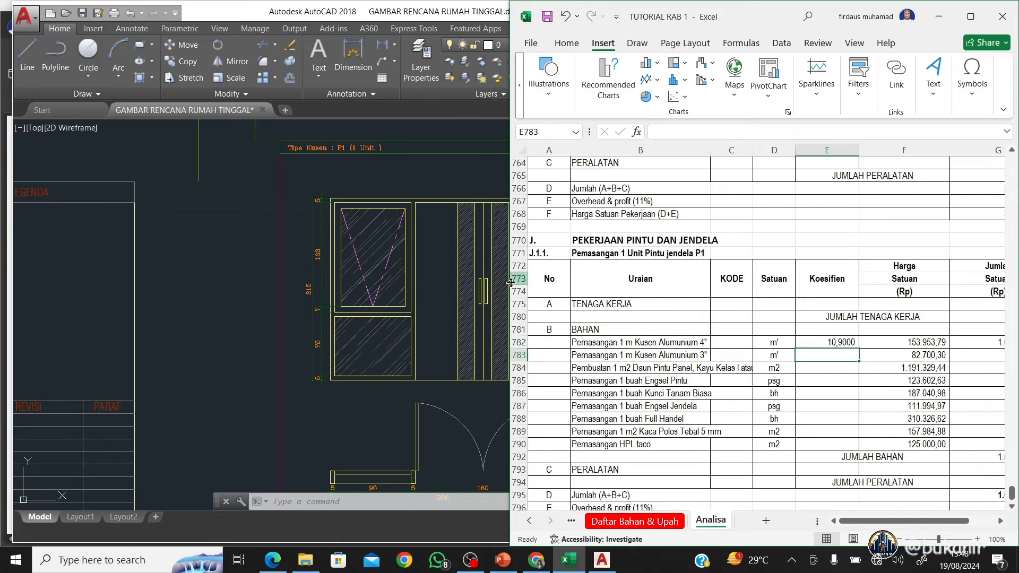
# Add a vertical linear dimension to the upper window sash's outer height in the P1 elevation in AutoCAD
pyautogui.click(416, 294)
pyautogui.scroll(3, 399, 246)
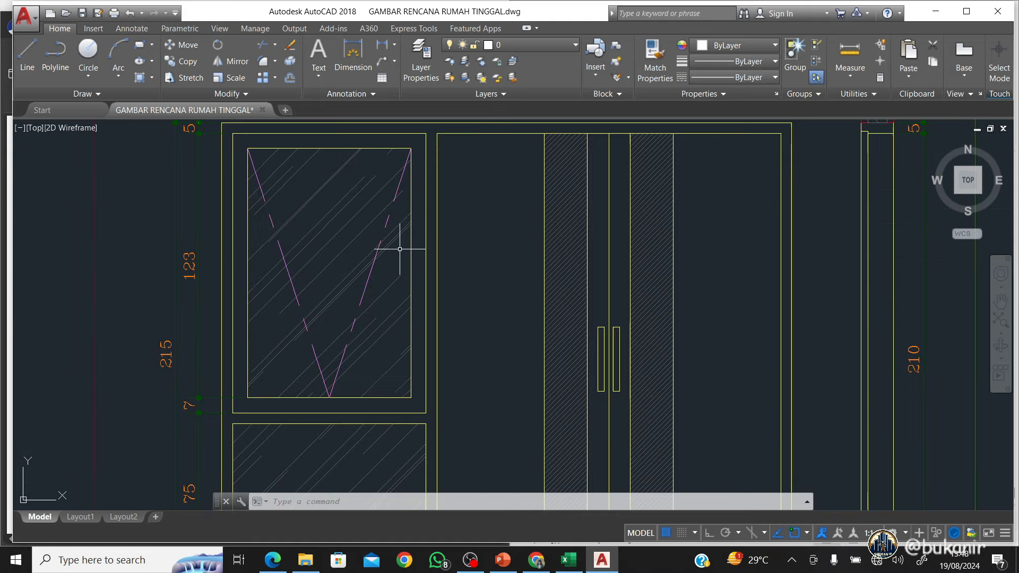
pyautogui.moveTo(307, 268); pyautogui.dragTo(347, 295)
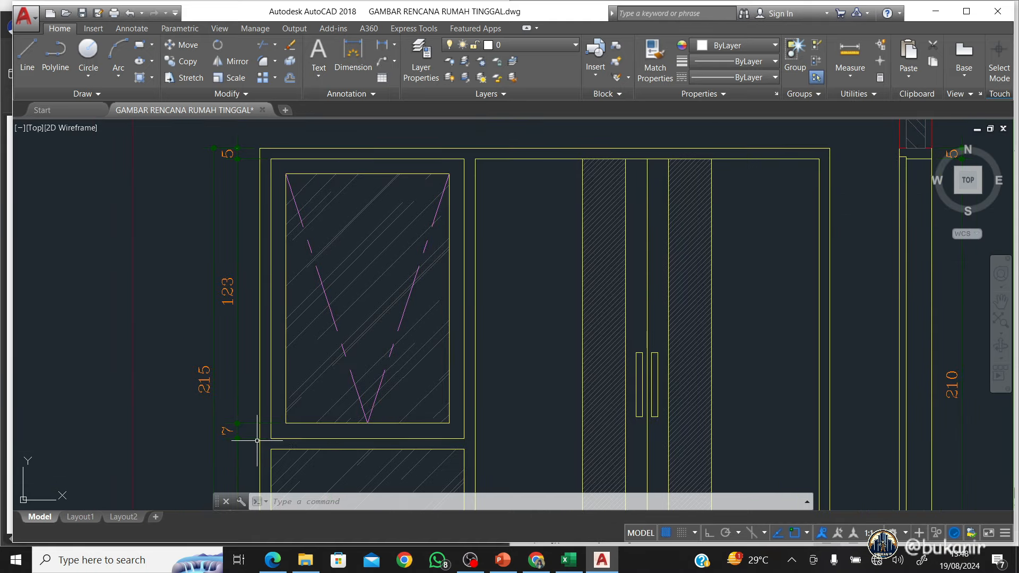
pyautogui.click(361, 65)
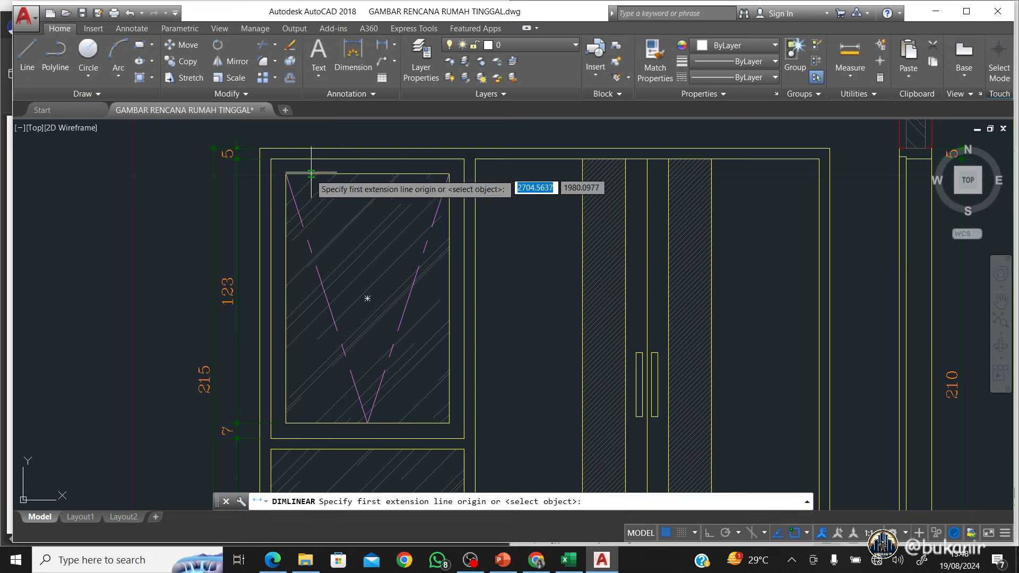
pyautogui.click(303, 159)
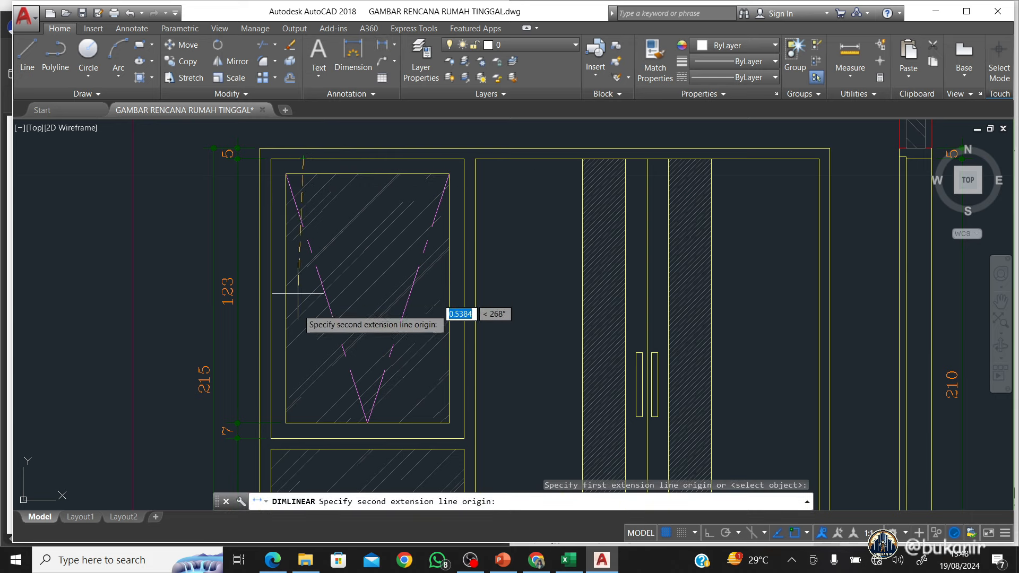
pyautogui.click(303, 439)
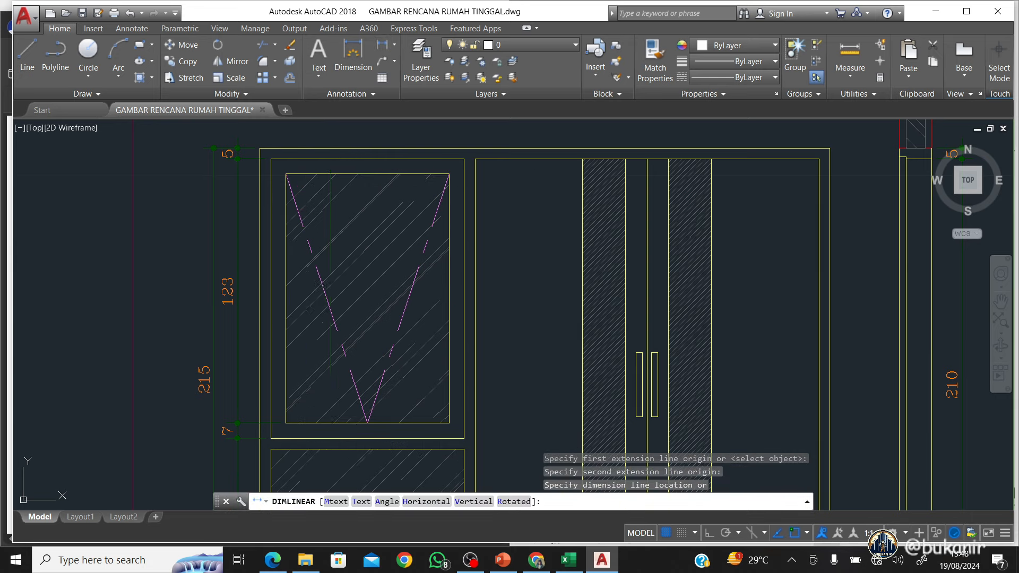
pyautogui.click(330, 440)
# Add a horizontal linear dimension across the upper window sash's outer width in the P1 elevation
pyautogui.scroll(2, 311, 446)
pyautogui.press('Return')
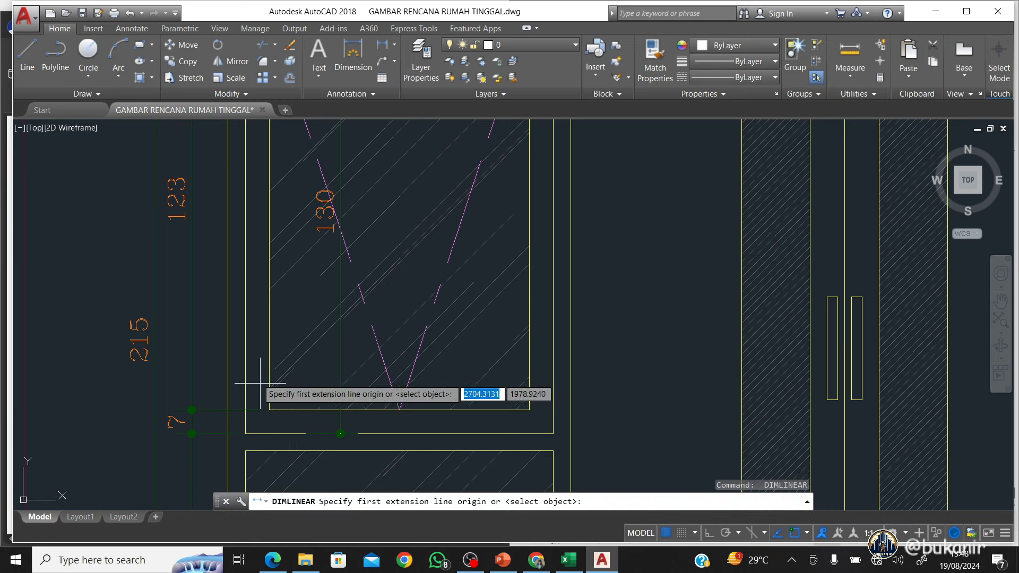
pyautogui.click(246, 368)
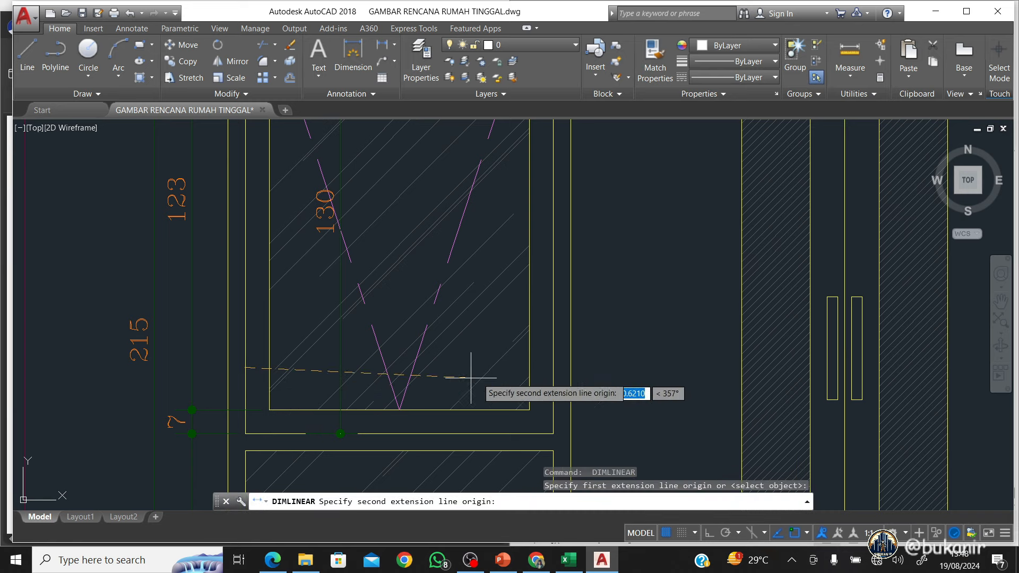
pyautogui.click(553, 367)
pyautogui.click(554, 367)
pyautogui.scroll(-2, 462, 357)
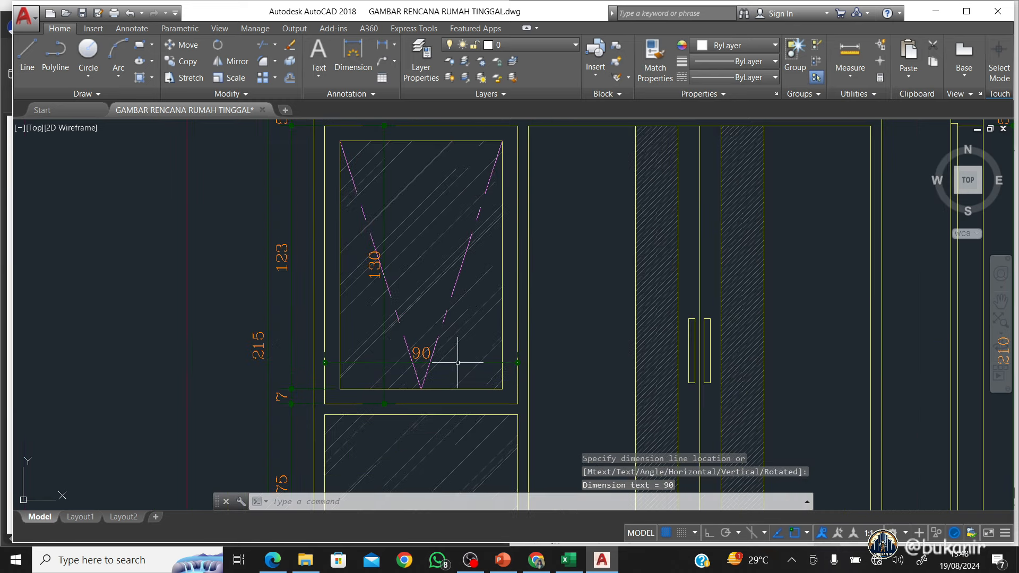
pyautogui.scroll(-1, 459, 381)
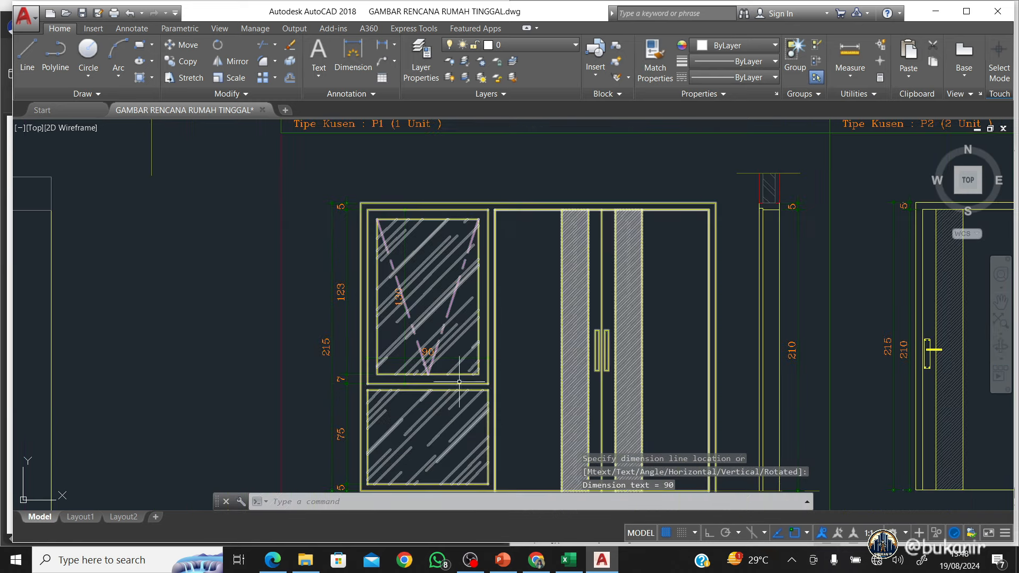
# Enter the 3" aluminium frame coefficient in E783 in Excel as =(1,3*2)+(0,9*2)
pyautogui.click(571, 561)
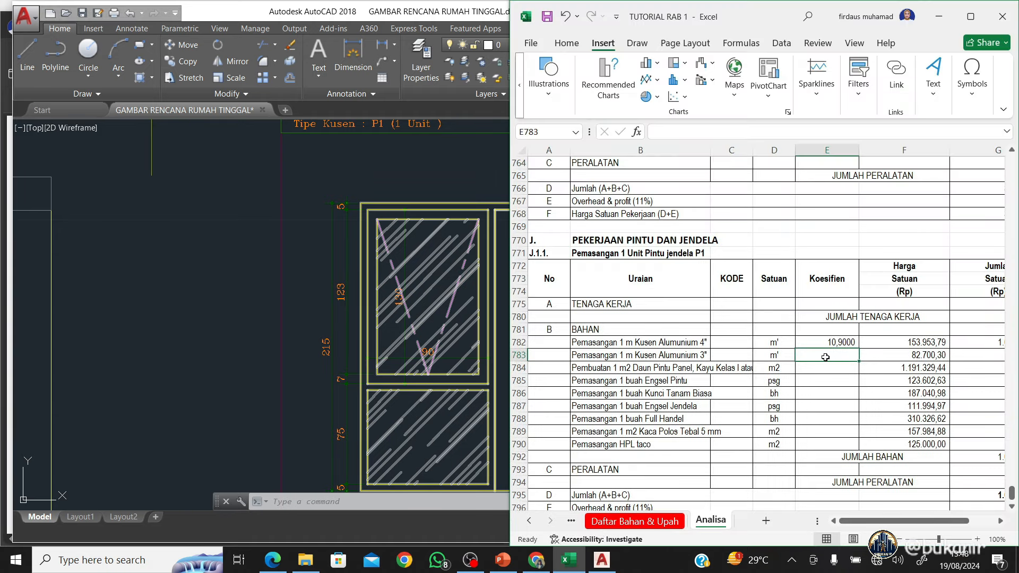
pyautogui.write('=(1,3*2)+(0,9*2')
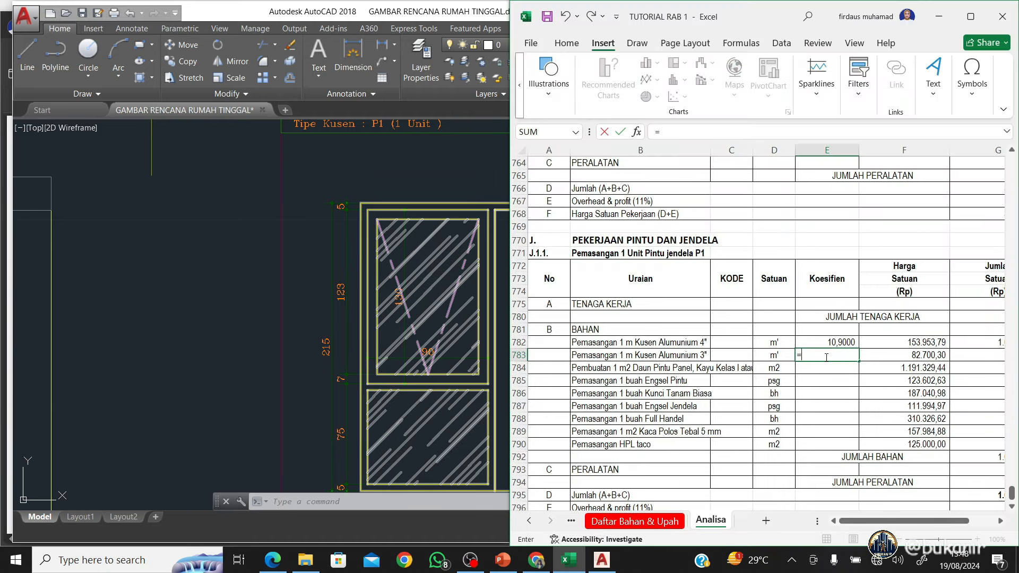
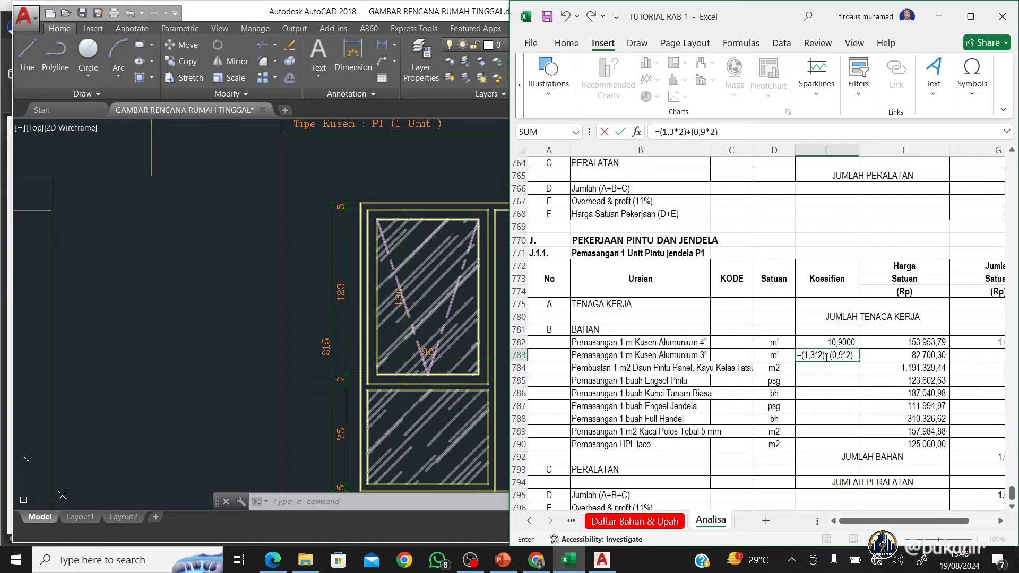
pyautogui.press('Return')
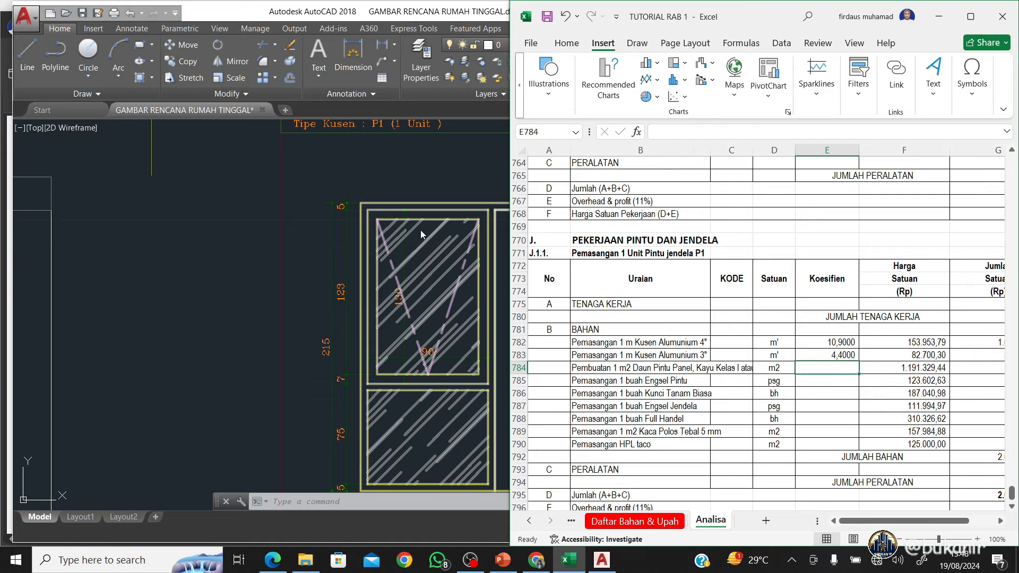
# Examine the double door in the P1 drawing in AutoCAD against the panel door leaf item in row 784 of the Excel sheet
pyautogui.click(264, 273)
pyautogui.moveTo(501, 407); pyautogui.dragTo(252, 311)
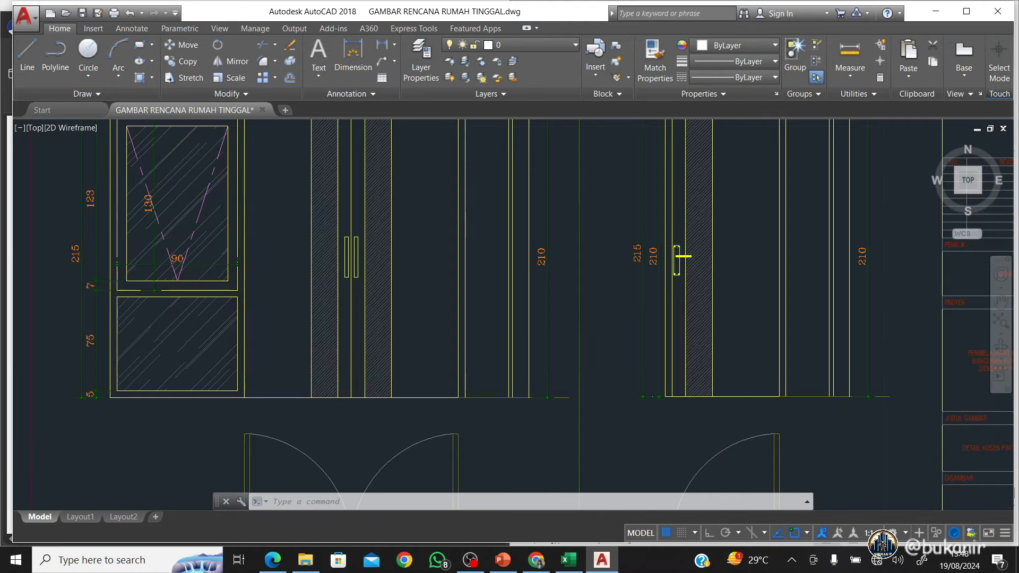
pyautogui.scroll(-2, 252, 311)
pyautogui.moveTo(330, 372)
pyautogui.mouseDown()
pyautogui.moveTo(372, 386)
pyautogui.moveTo(450, 374)
pyautogui.mouseUp()
pyautogui.click(569, 561)
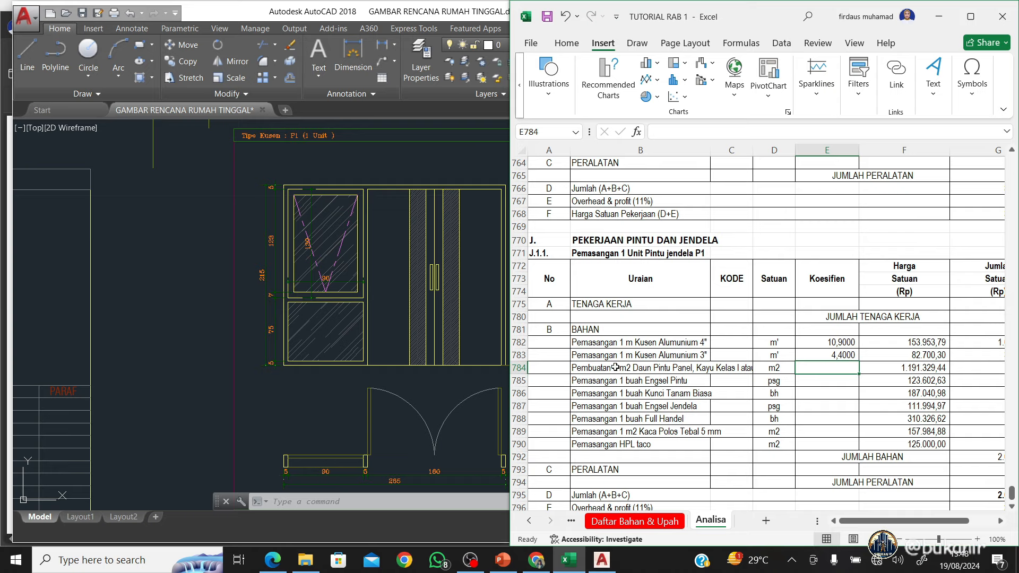
pyautogui.click(457, 344)
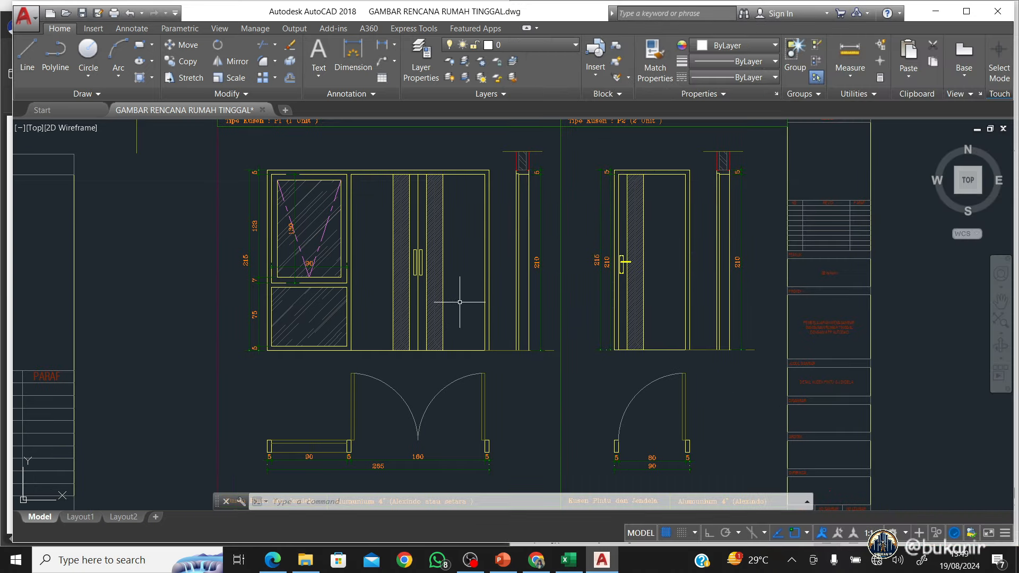
pyautogui.scroll(8, 461, 303)
pyautogui.scroll(-8, 475, 332)
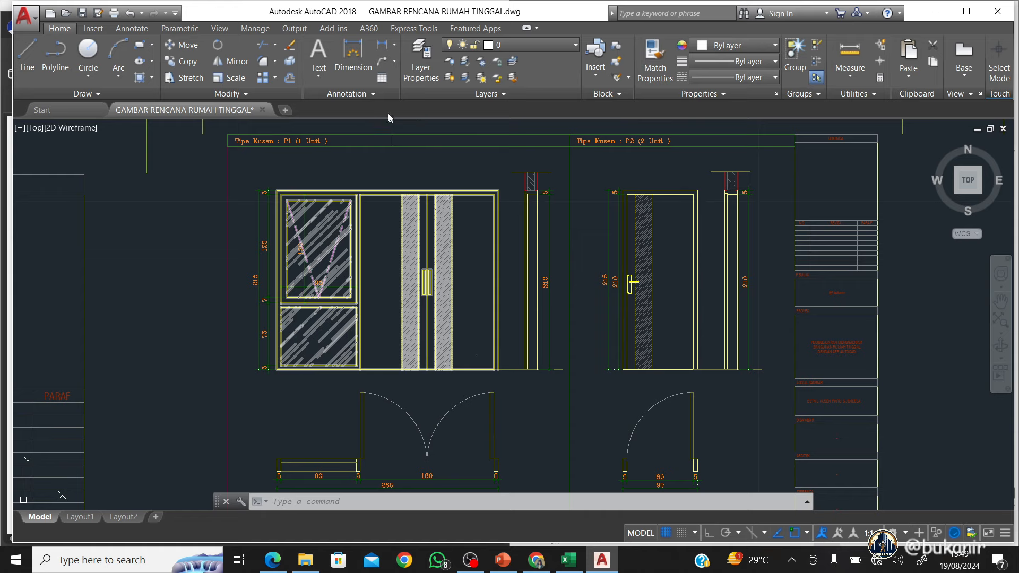
pyautogui.click(383, 48)
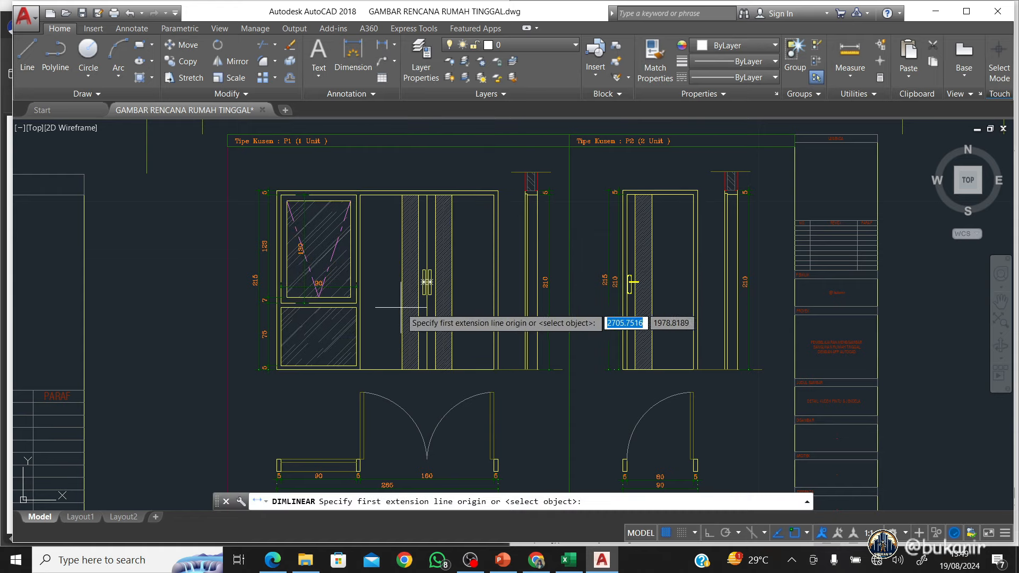
pyautogui.scroll(3, 412, 484)
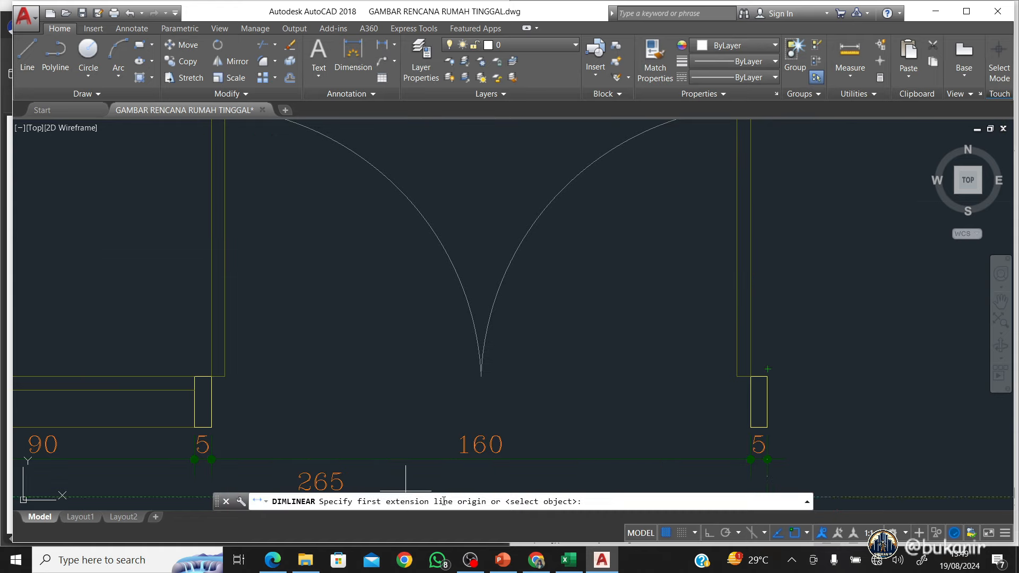
pyautogui.press('Escape')
# Check the double door's width and height in the P1 drawing and enter the panel door leaf coefficient in E784 in Excel as =1,6*2,1
pyautogui.scroll(-5, 484, 466)
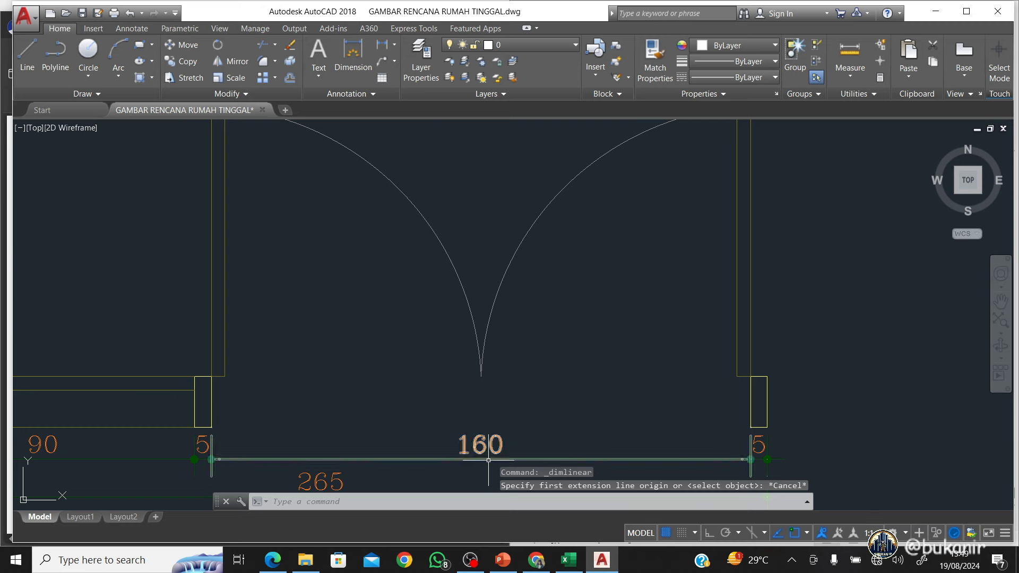
pyautogui.scroll(2, 579, 245)
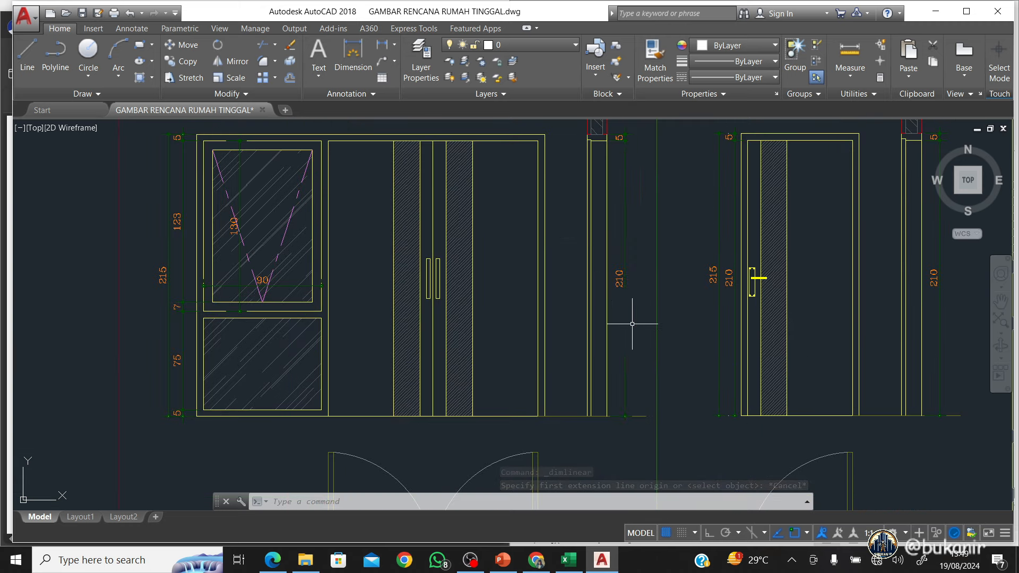
pyautogui.scroll(-2, 626, 329)
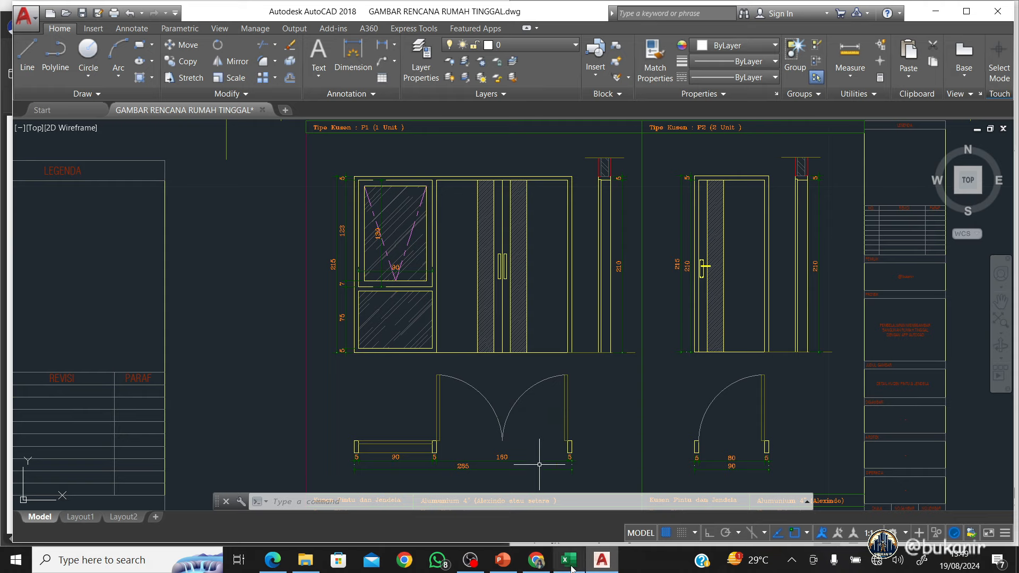
pyautogui.click(569, 564)
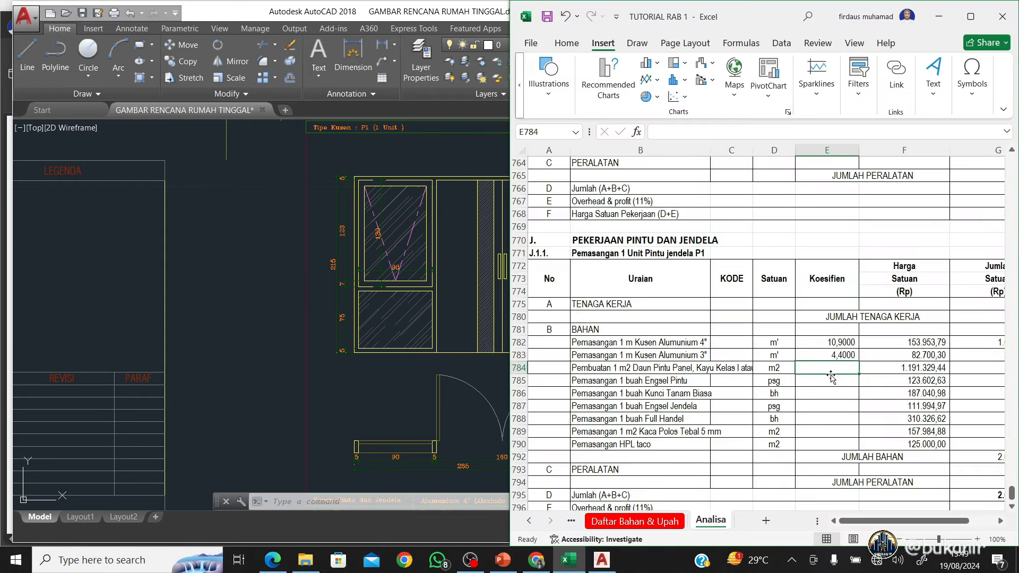
pyautogui.write('=1,6*')
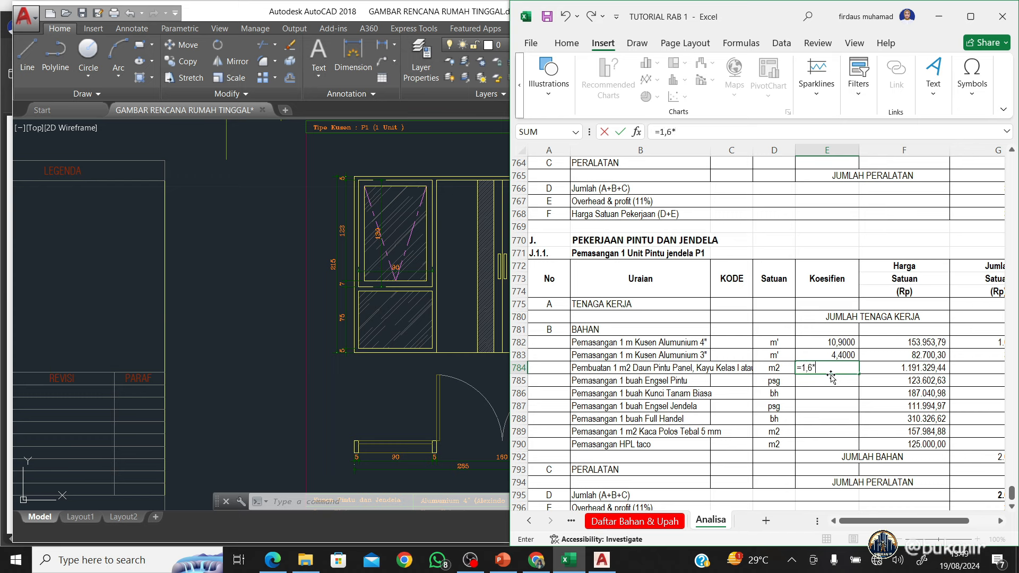
pyautogui.write('2,1')
pyautogui.press('Return')
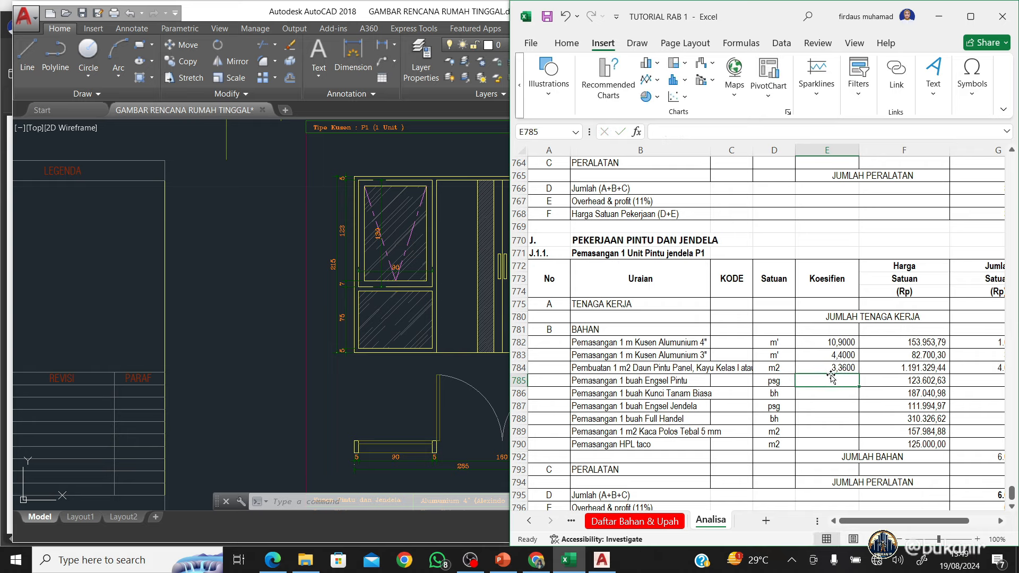
# Check the Jumlah Satuan amount for the panel door leaf in row 784 and return to the door hinge coefficient cell E785
pyautogui.press('Right')
pyautogui.press('Right')
pyautogui.press('Right')
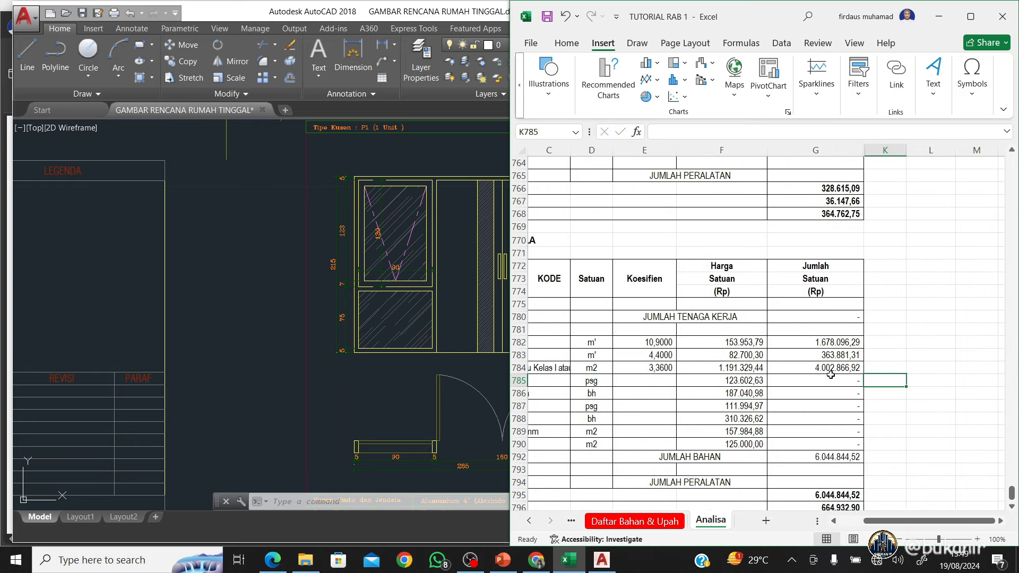
pyautogui.press('Left')
pyautogui.press('Left')
pyautogui.press('Left')
pyautogui.press('Left')
pyautogui.press('Left')
pyautogui.press('Left')
pyautogui.press('Right')
pyautogui.press('Right')
pyautogui.press('Right')
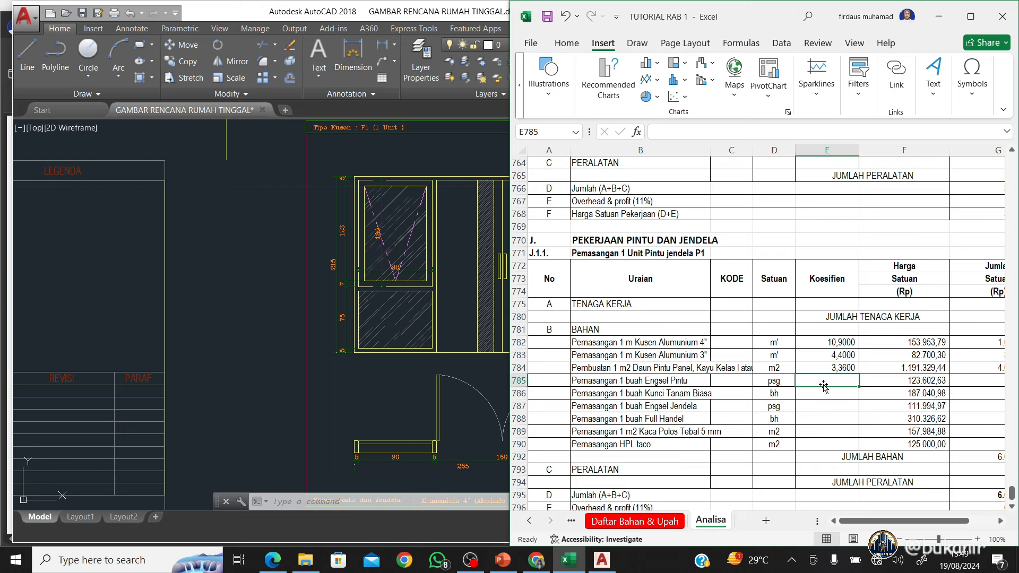
# Enter coefficients of 2 for Engsel Pintu in E785 and 1 each for Kunci Tanam Biasa, Engsel Jendela and Full Handel in E786:E788
pyautogui.write('2')
pyautogui.press('Return')
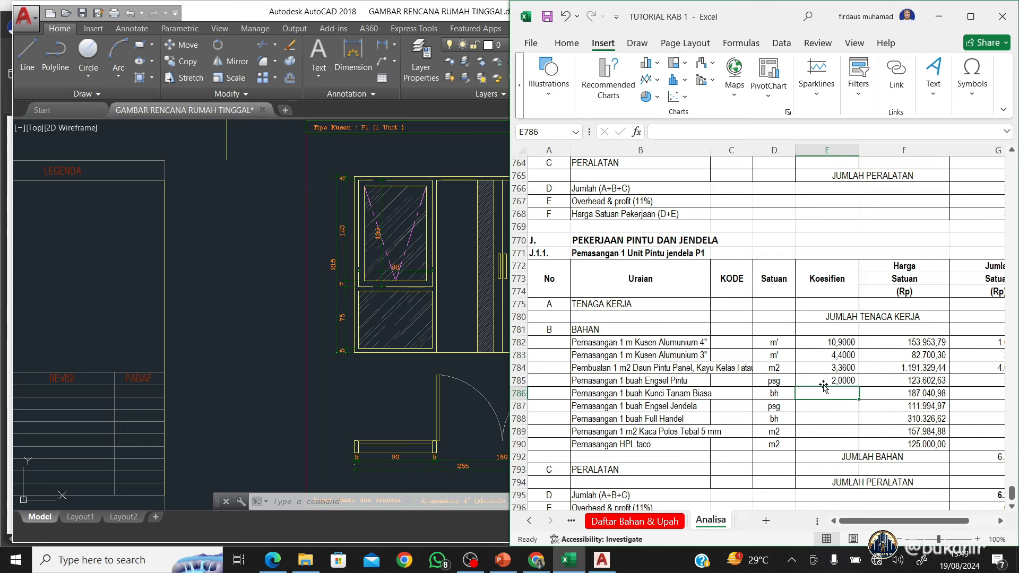
pyautogui.write('1')
pyautogui.press('Return')
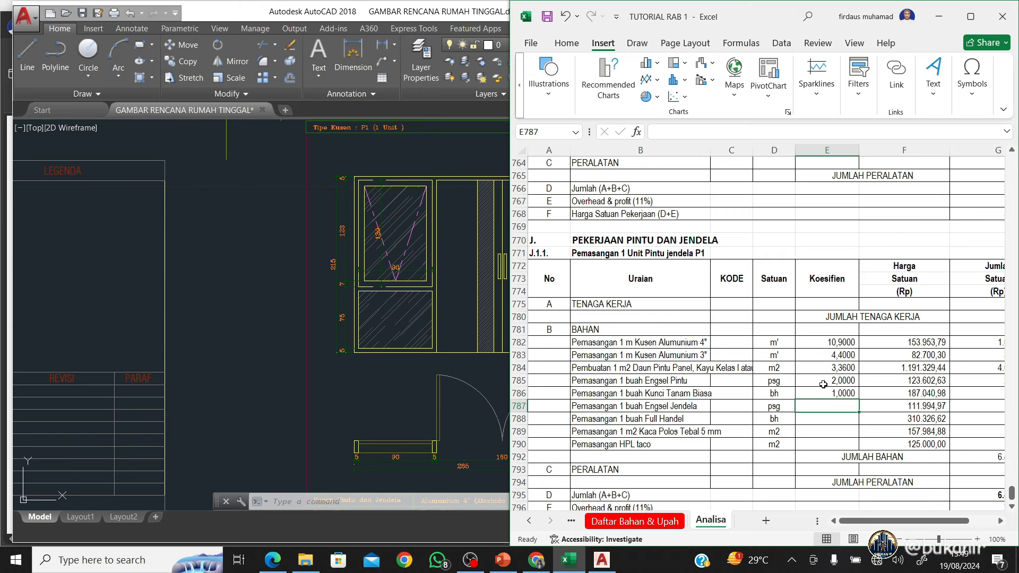
pyautogui.write('1')
pyautogui.press('Return')
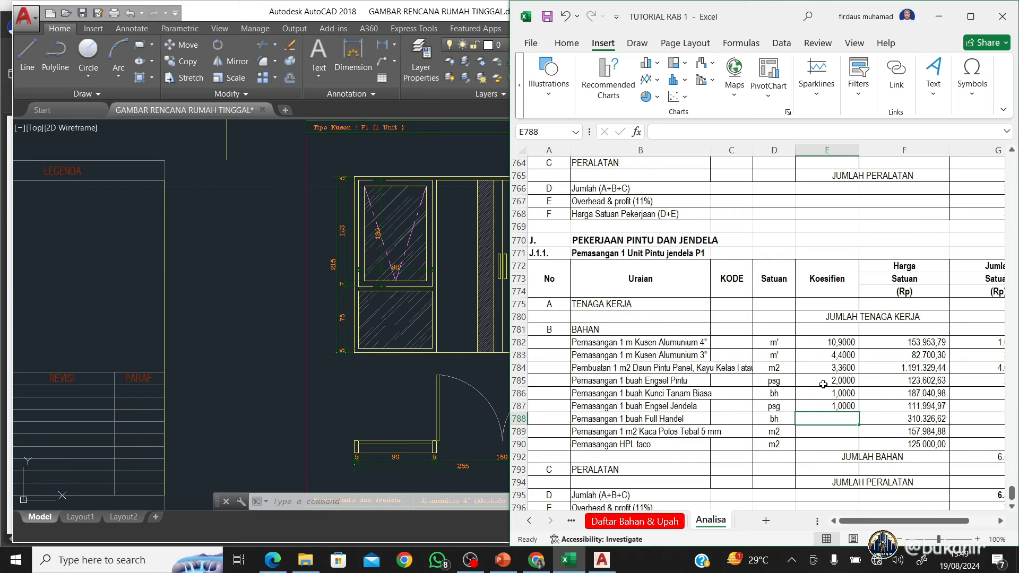
pyautogui.write('1')
pyautogui.press('Return')
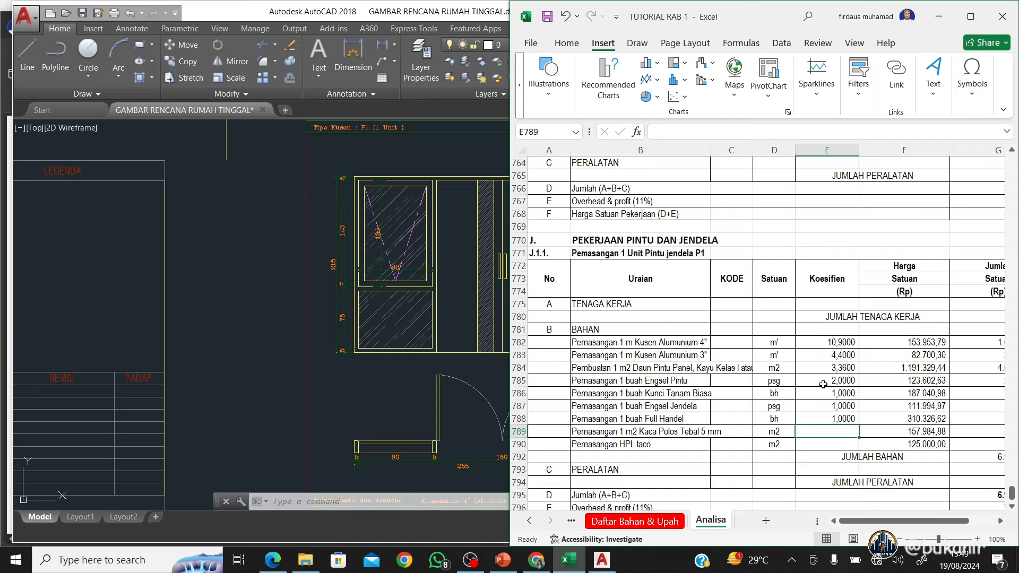
# In AutoCAD, add a vertical linear dimension for the inside height of the window frame in the P1 elevation, placed beside the window
pyautogui.click(469, 355)
pyautogui.scroll(2, 417, 258)
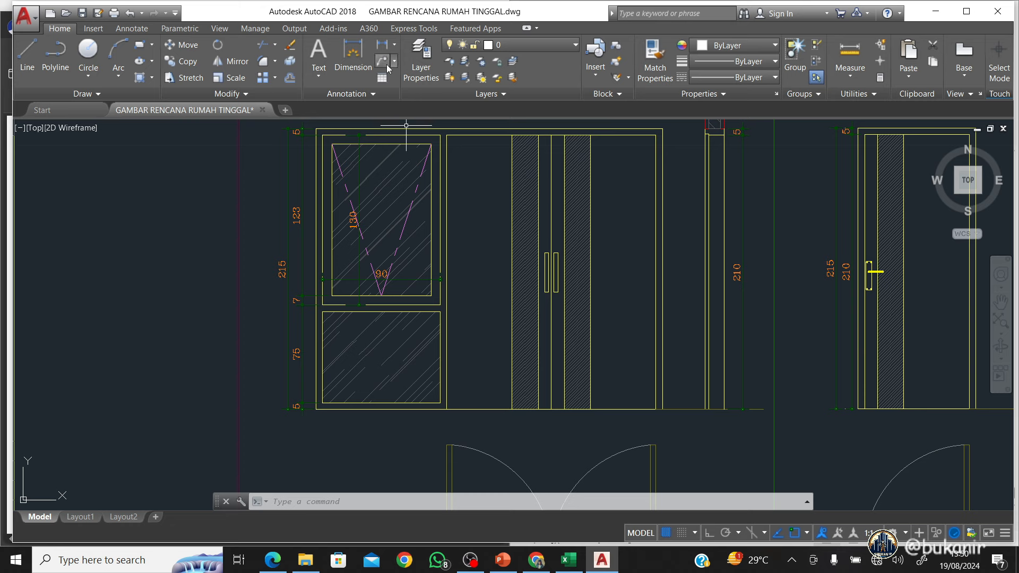
pyautogui.click(382, 45)
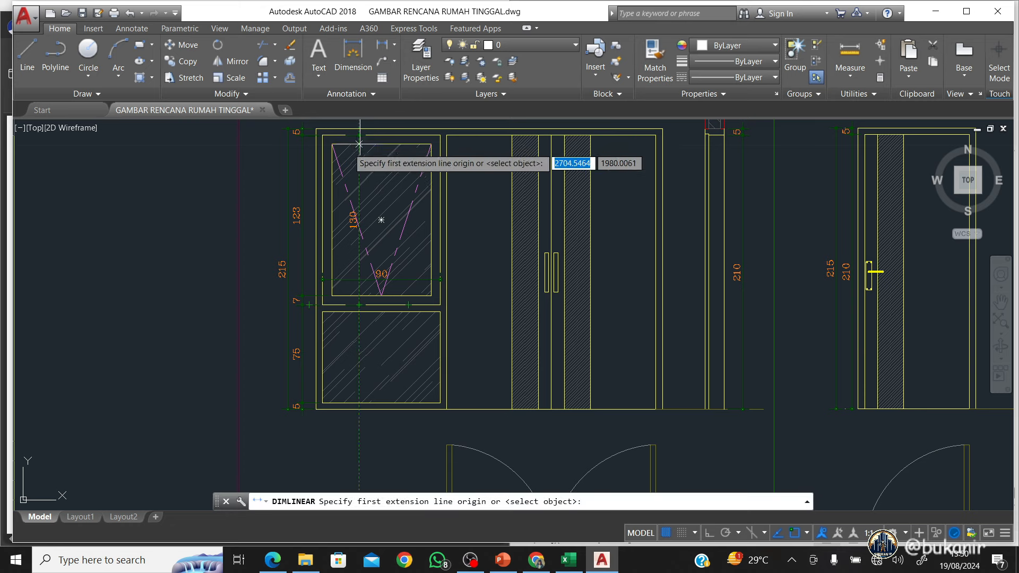
pyautogui.click(322, 135)
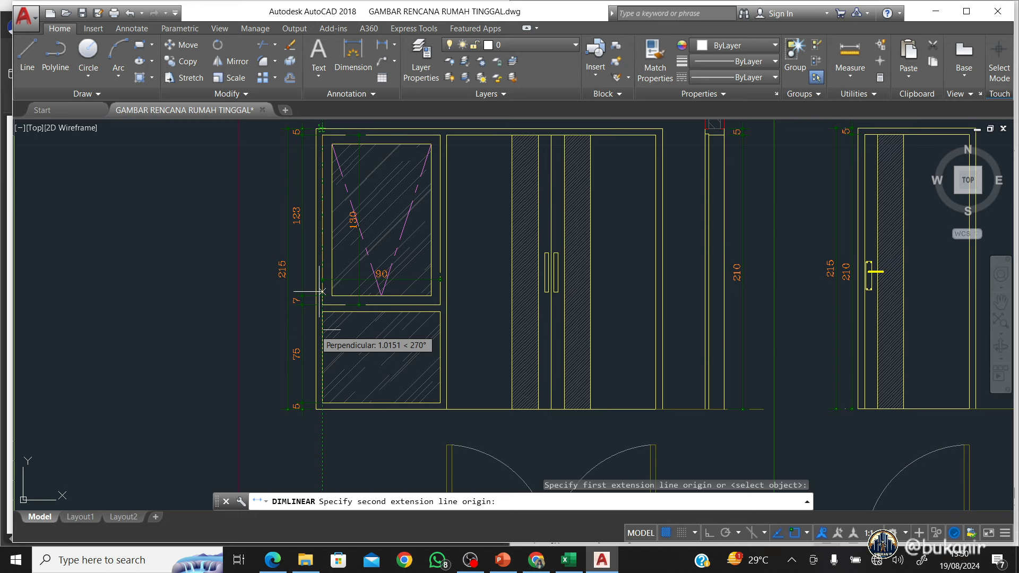
pyautogui.click(323, 403)
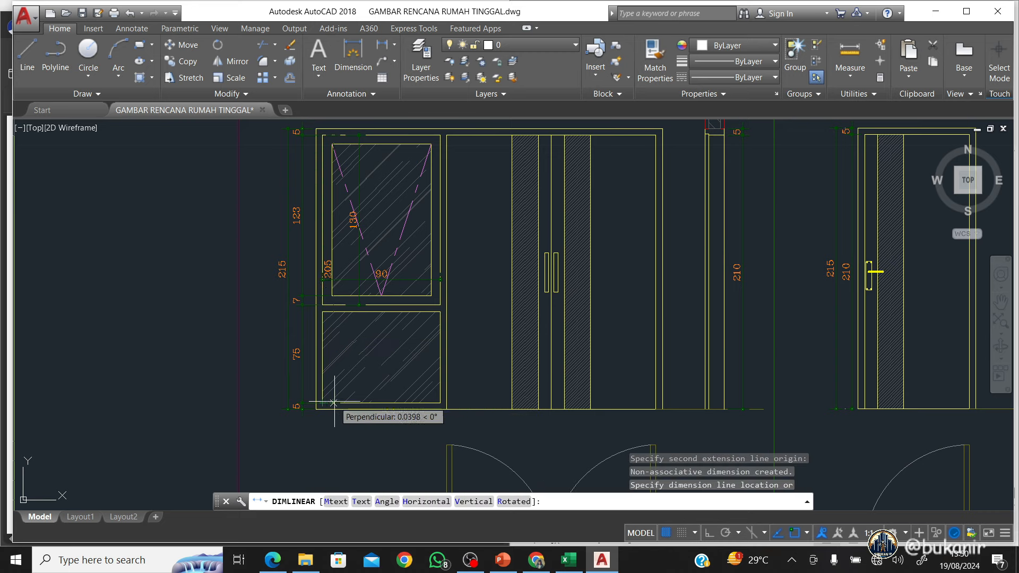
pyautogui.click(478, 335)
# Switch to Excel and enter =2*0,9 in E789 as the coefficient for Kaca Polos Tebal 5 mm
pyautogui.click(569, 560)
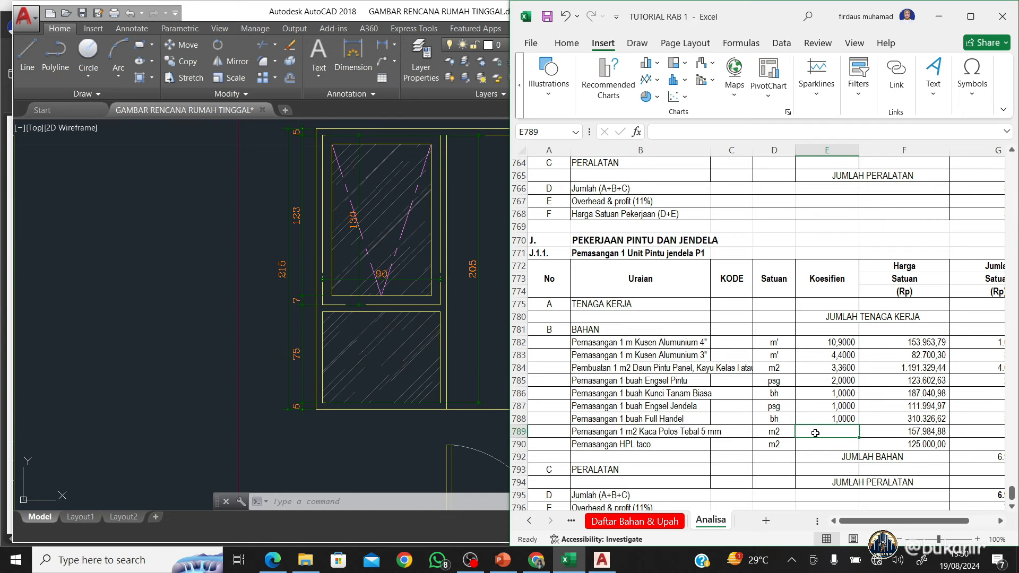
pyautogui.write('=')
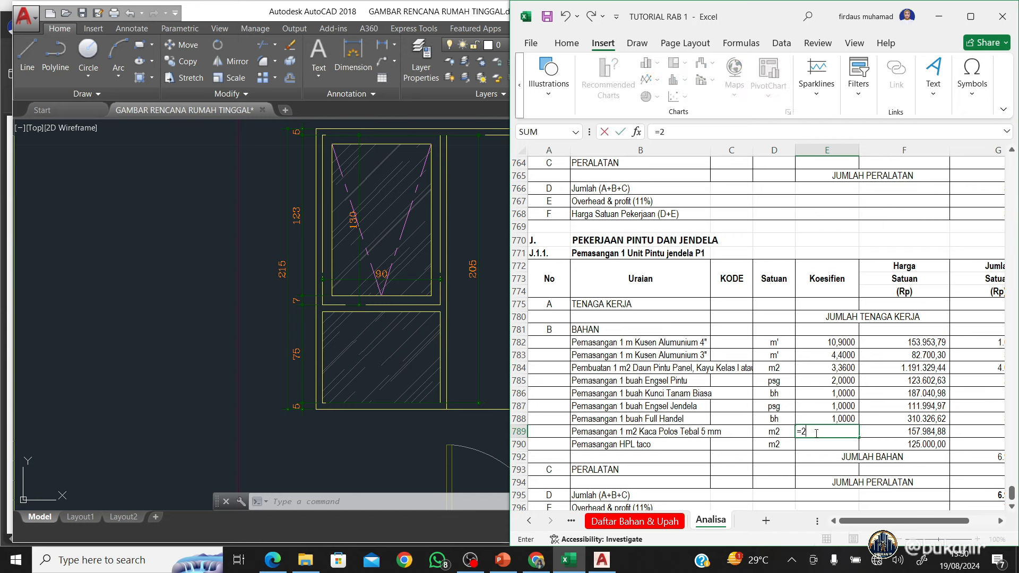
pyautogui.write('2*0,9')
pyautogui.press('Return')
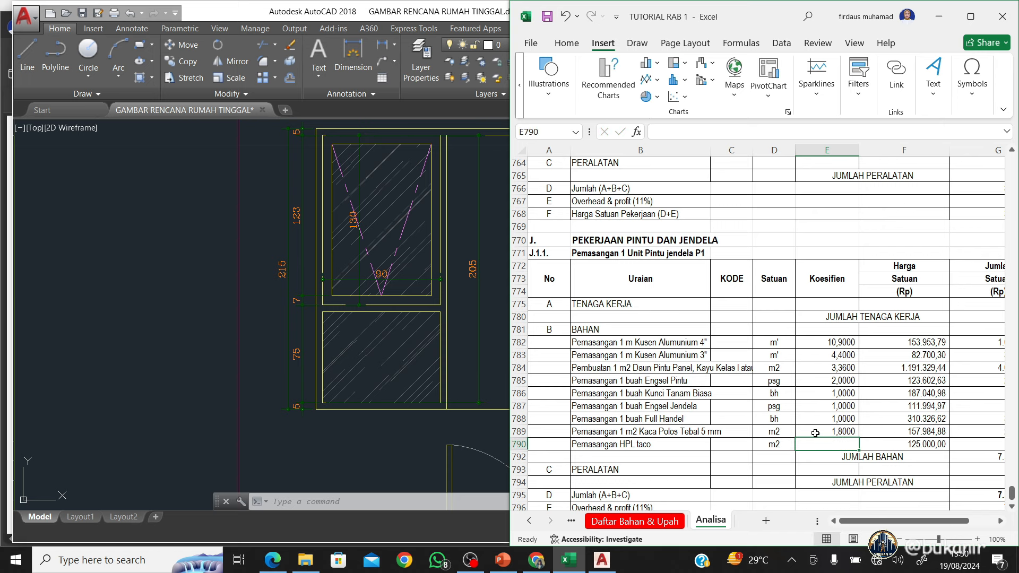
# Link the Pemasangan HPL taco coefficient in E790 to the panel door leaf area with =E784 and check its Jumlah Satuan
pyautogui.write('=')
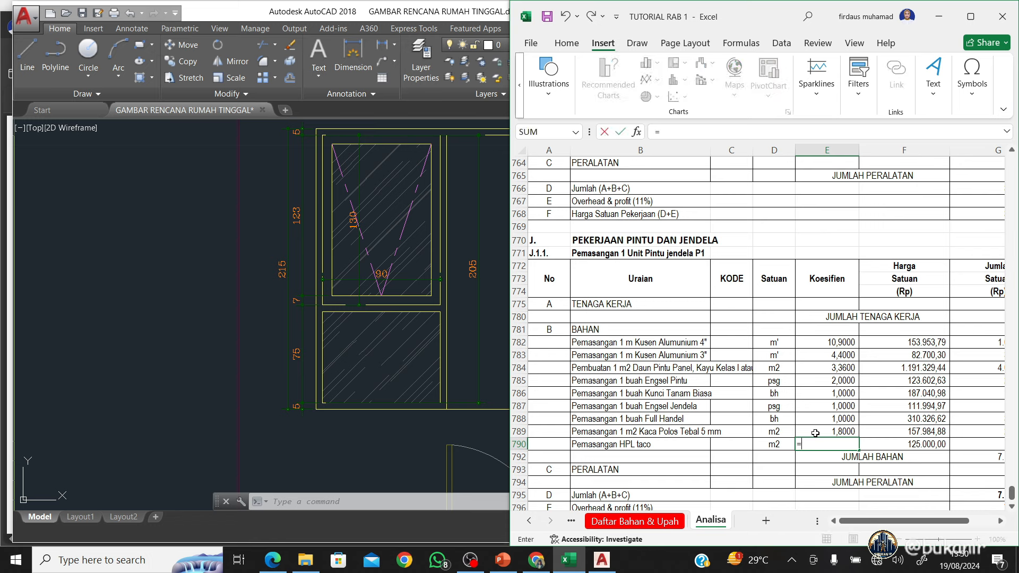
pyautogui.click(825, 368)
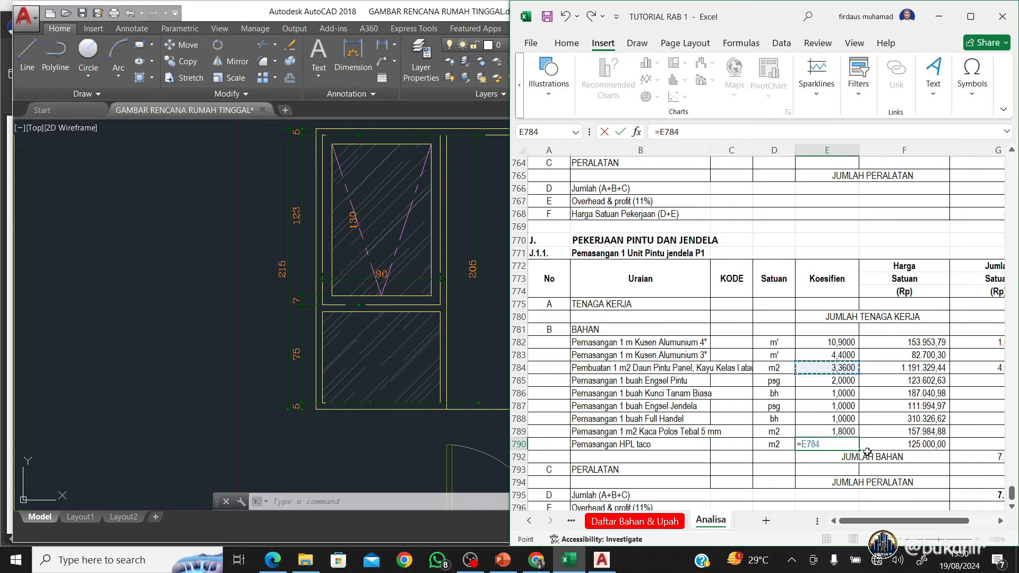
pyautogui.press('Return')
pyautogui.press('Up')
pyautogui.press('Right')
pyautogui.press('Right')
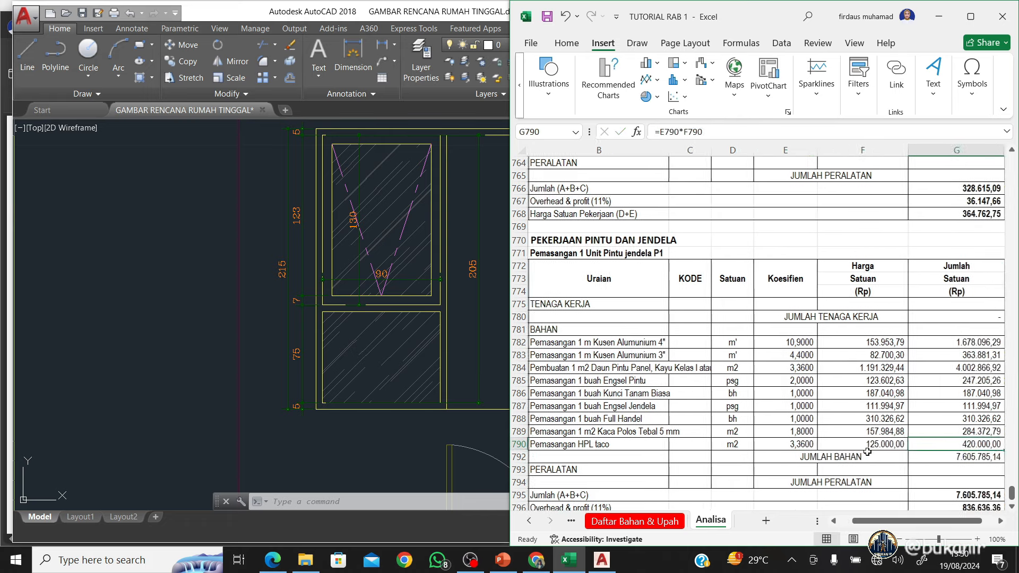
# Check the P1 material subtotal and the Harga Satuan Pekerjaan formula in G797
pyautogui.hscroll(1, 868, 452)
pyautogui.press('Left')
pyautogui.press('Left')
pyautogui.press('Left')
pyautogui.scroll(-1, 875, 457)
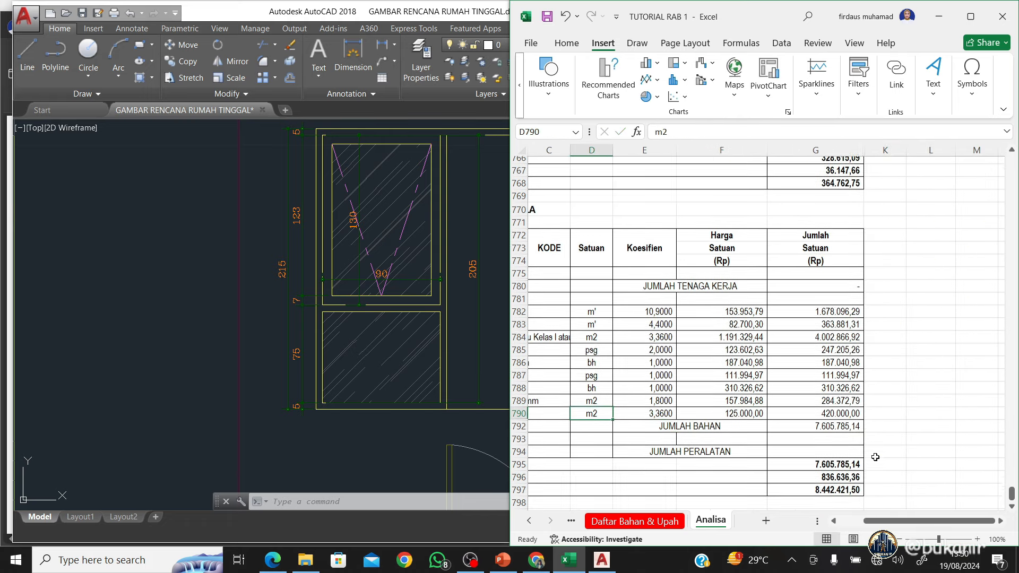
pyautogui.scroll(-2, 875, 457)
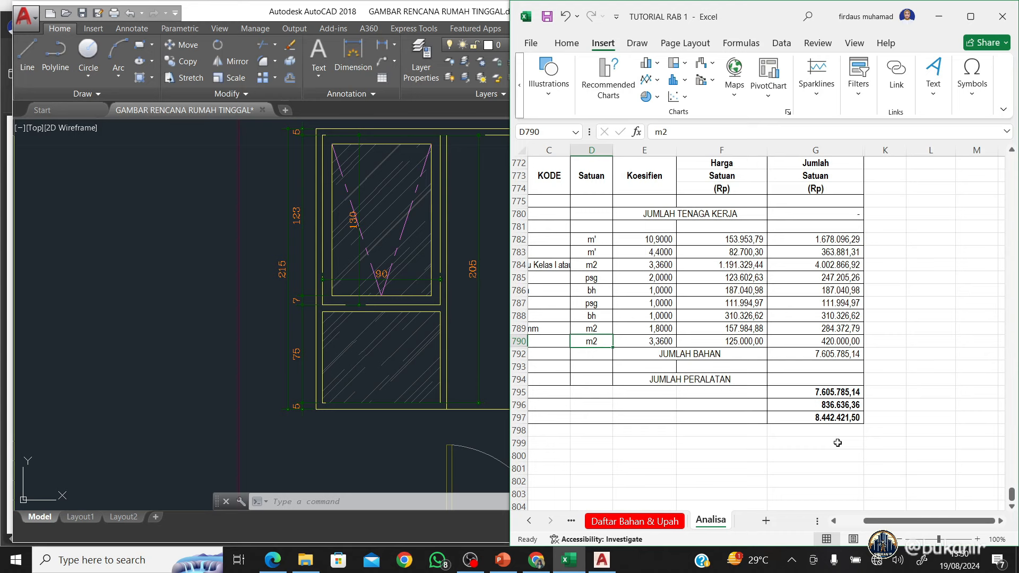
pyautogui.click(840, 420)
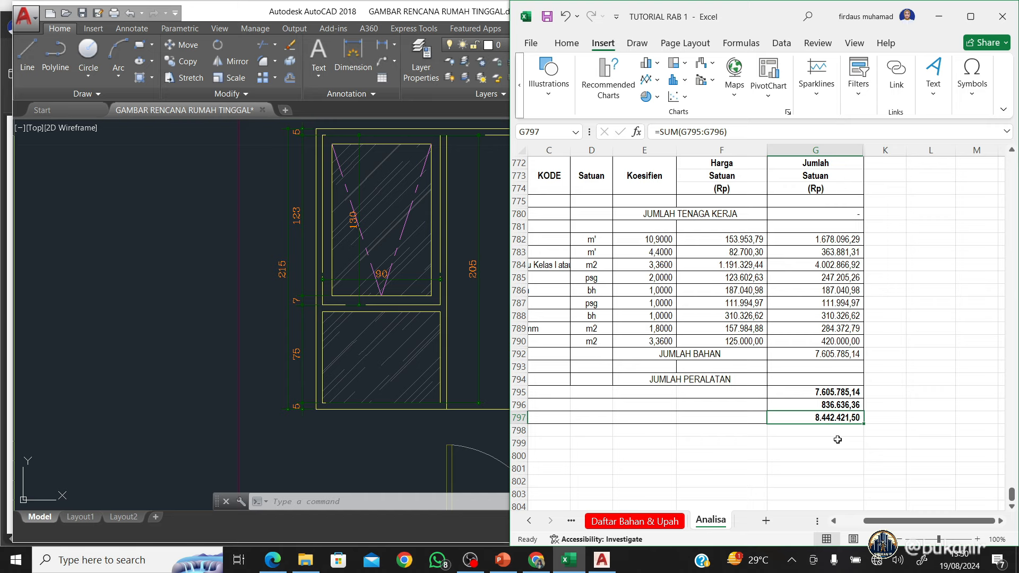
# Review the description and coefficient columns of the J.1.1. P1 analysis and save the workbook
pyautogui.press('Left')
pyautogui.press('Left')
pyautogui.press('Left')
pyautogui.press('Left')
pyautogui.press('Left')
pyautogui.press('Left')
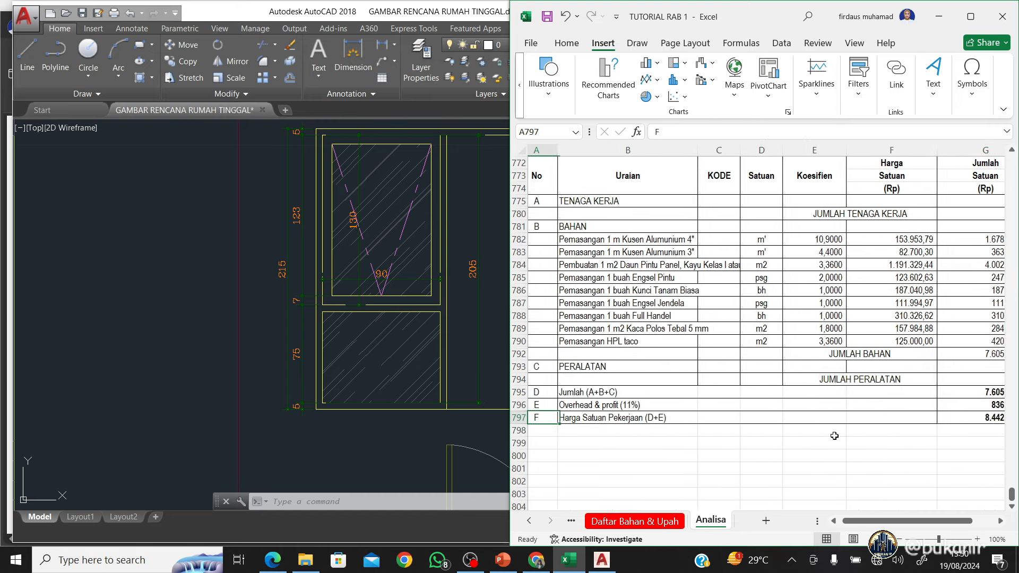
pyautogui.scroll(3, 842, 451)
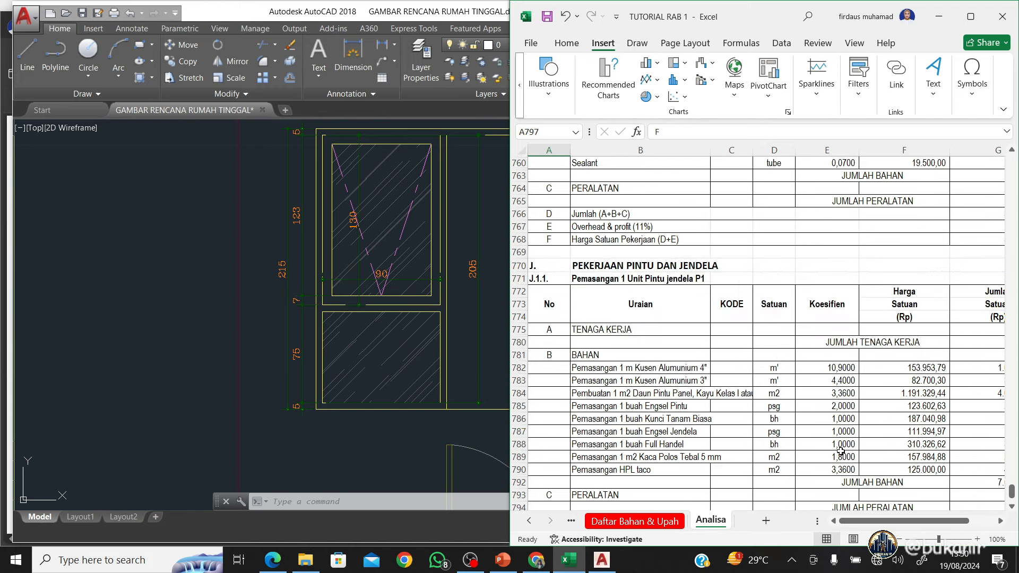
pyautogui.scroll(-1, 841, 451)
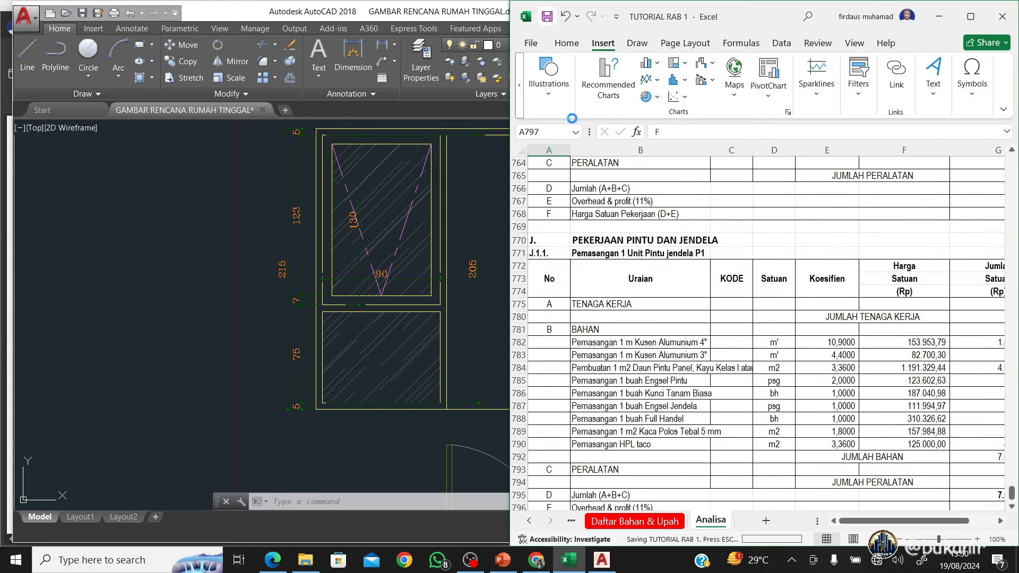
# Look over the door and window sheets in AutoCAD and review the finished J.1.1. P1 analysis in Excel
pyautogui.click(455, 264)
pyautogui.scroll(-2, 291, 280)
pyautogui.scroll(-2, 291, 281)
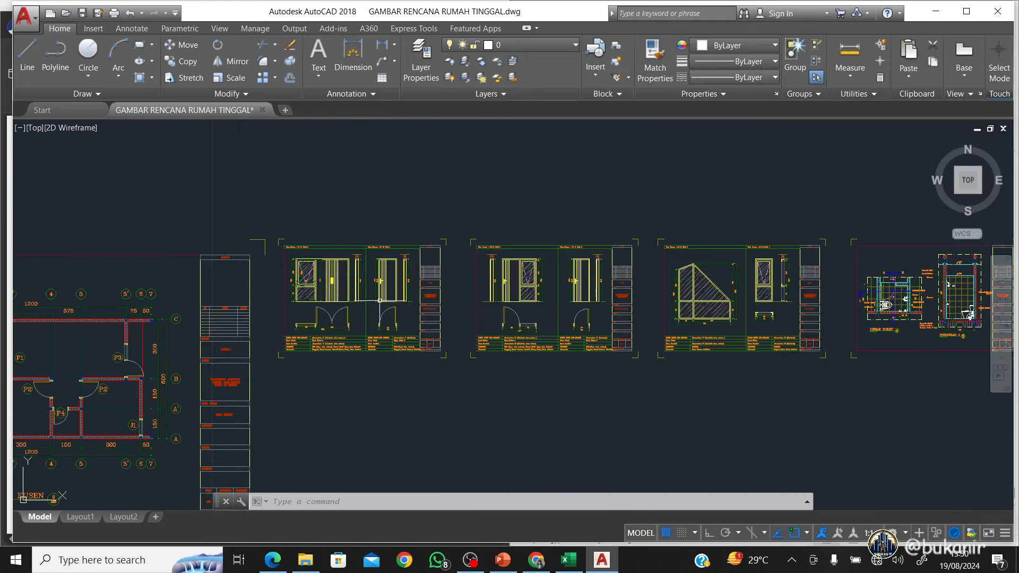
pyautogui.scroll(2, 394, 310)
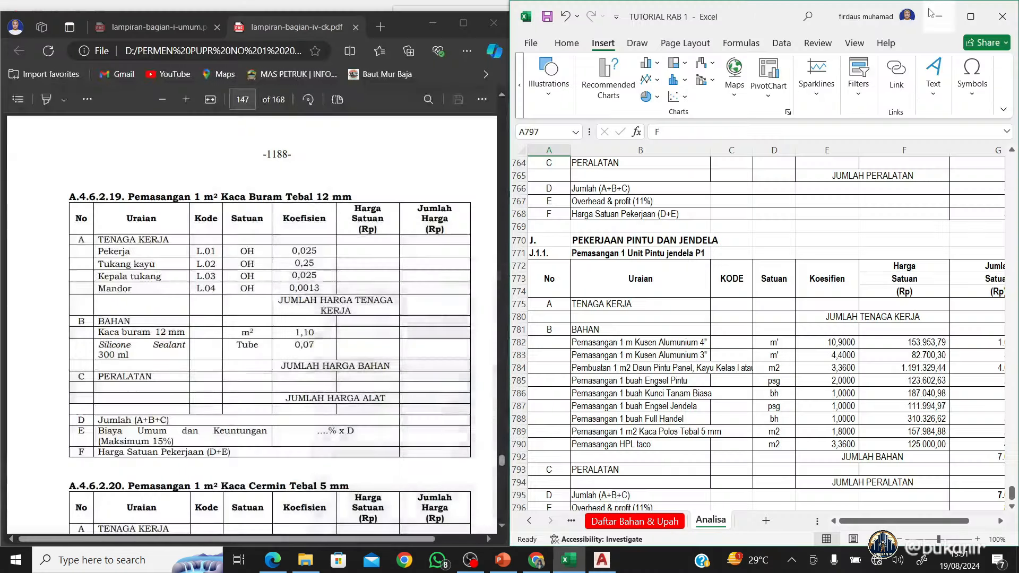
pyautogui.click(936, 11)
pyautogui.scroll(-6, 621, 311)
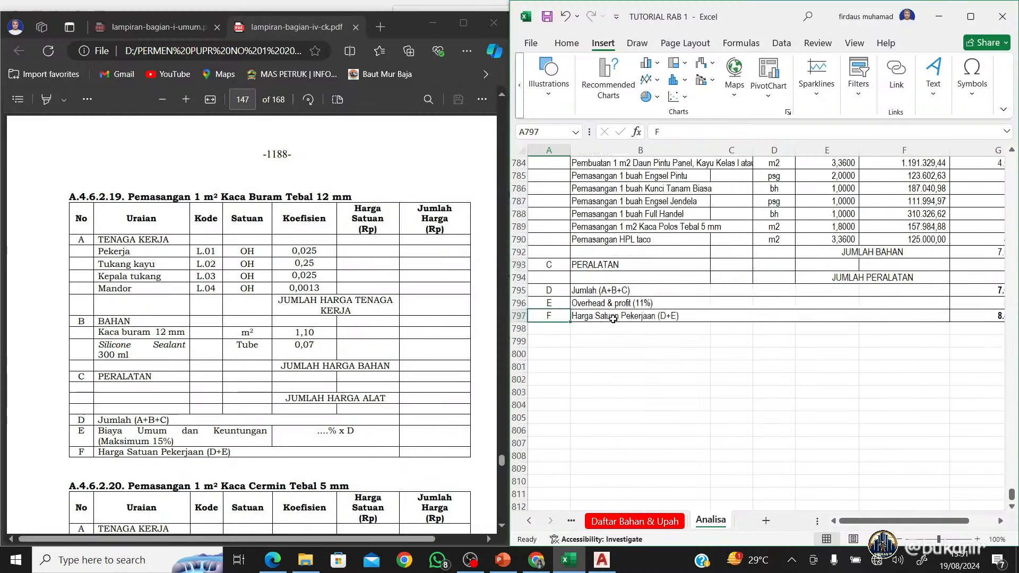
pyautogui.scroll(1, 728, 374)
pyautogui.scroll(6, 727, 374)
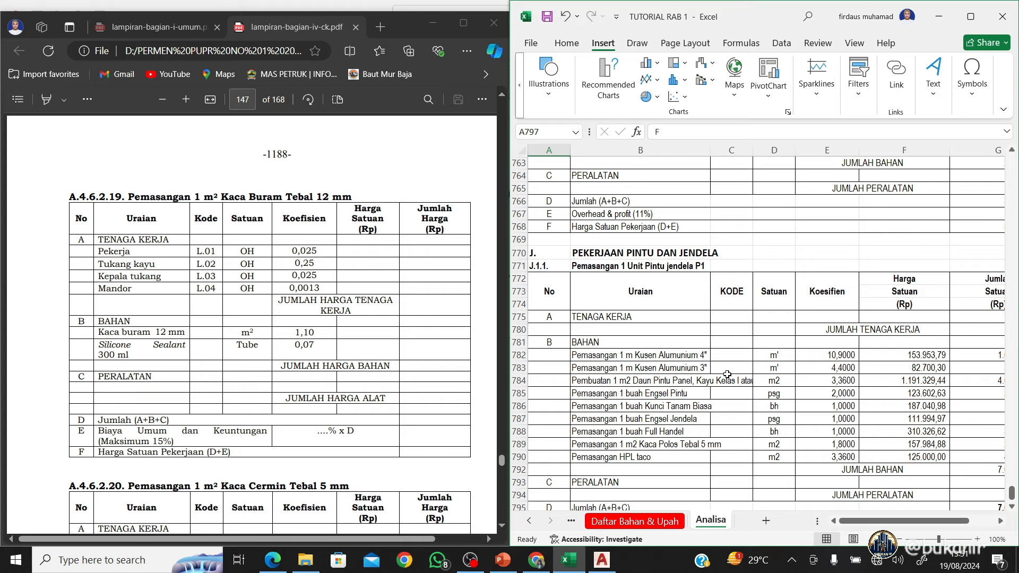
pyautogui.scroll(-3, 727, 374)
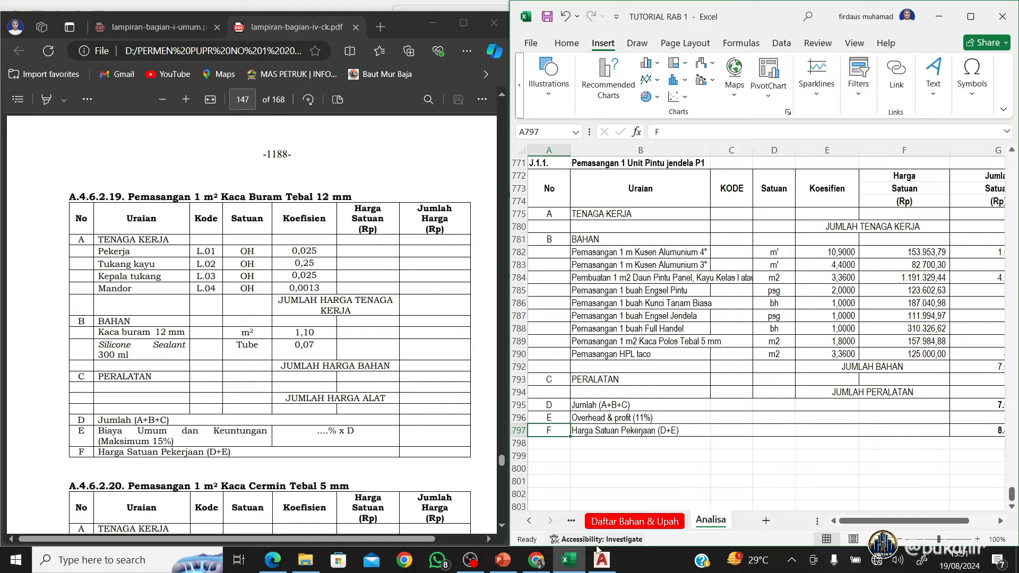
# Examine the remaining door and window type drawings in AutoCAD, together with their placement on the floor plan
pyautogui.moveTo(570, 560)
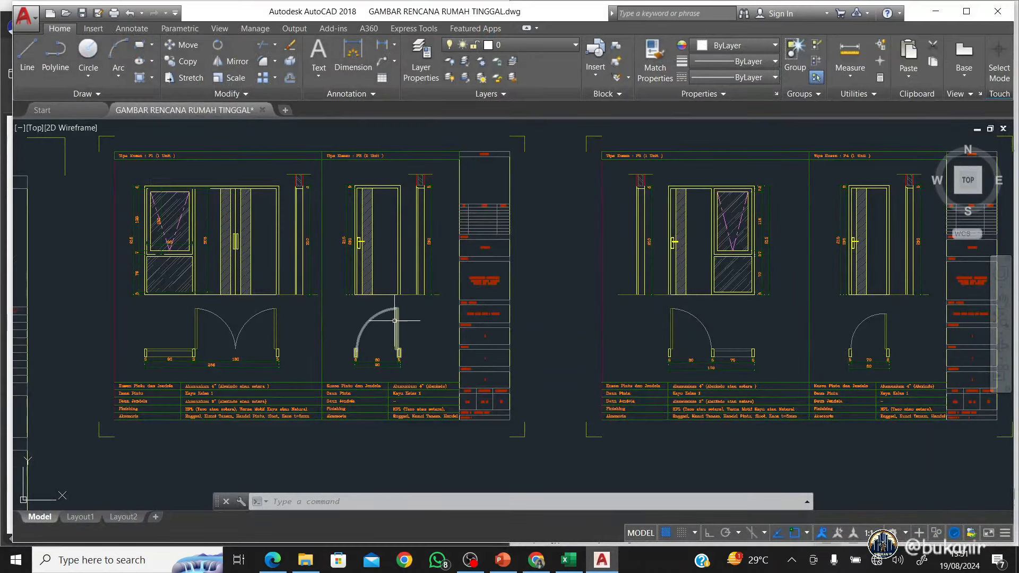
pyautogui.scroll(2, 395, 321)
pyautogui.scroll(-2, 393, 322)
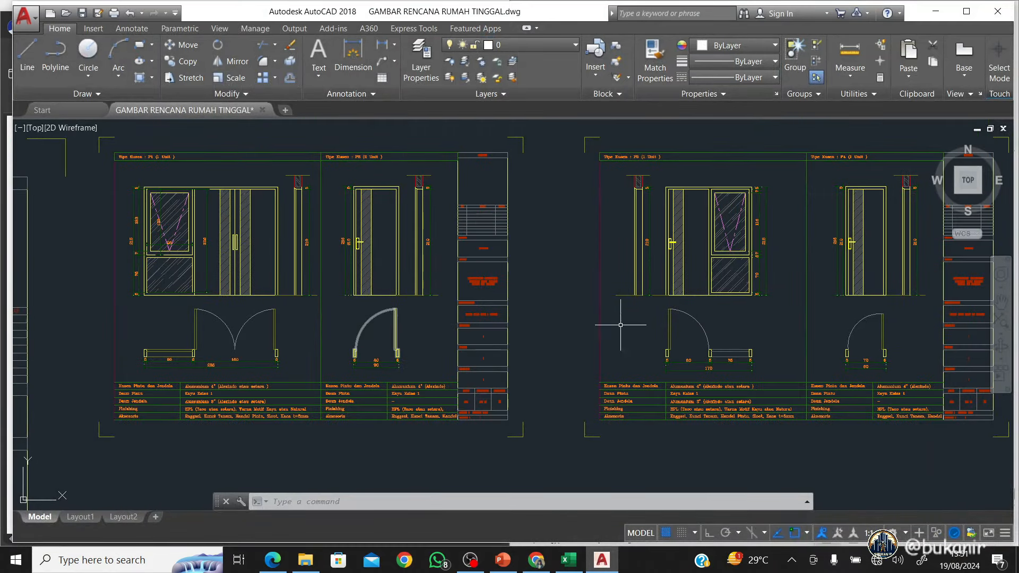
pyautogui.scroll(-2, 860, 325)
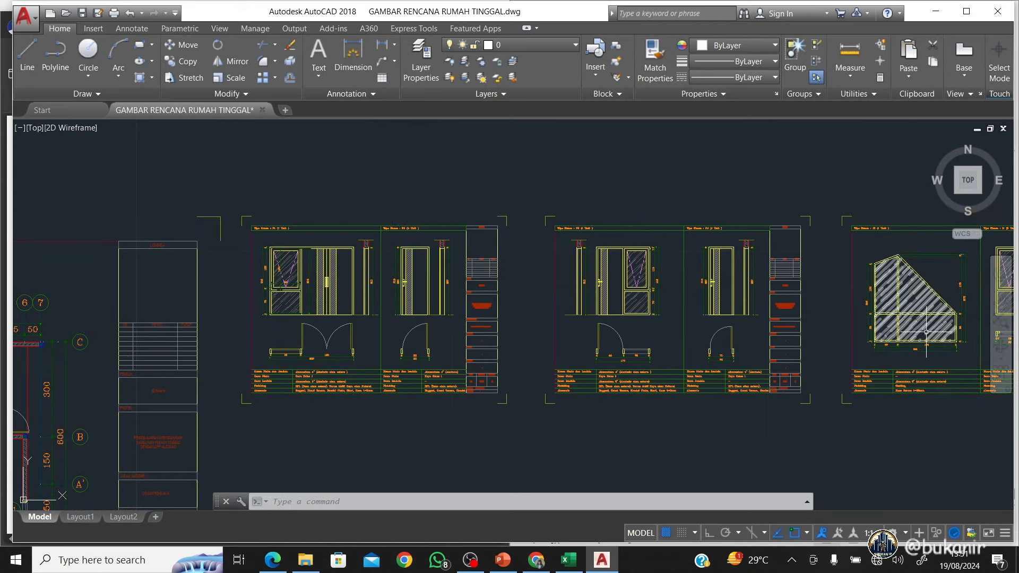
pyautogui.moveTo(927, 333); pyautogui.dragTo(848, 351)
pyautogui.scroll(-2, 848, 350)
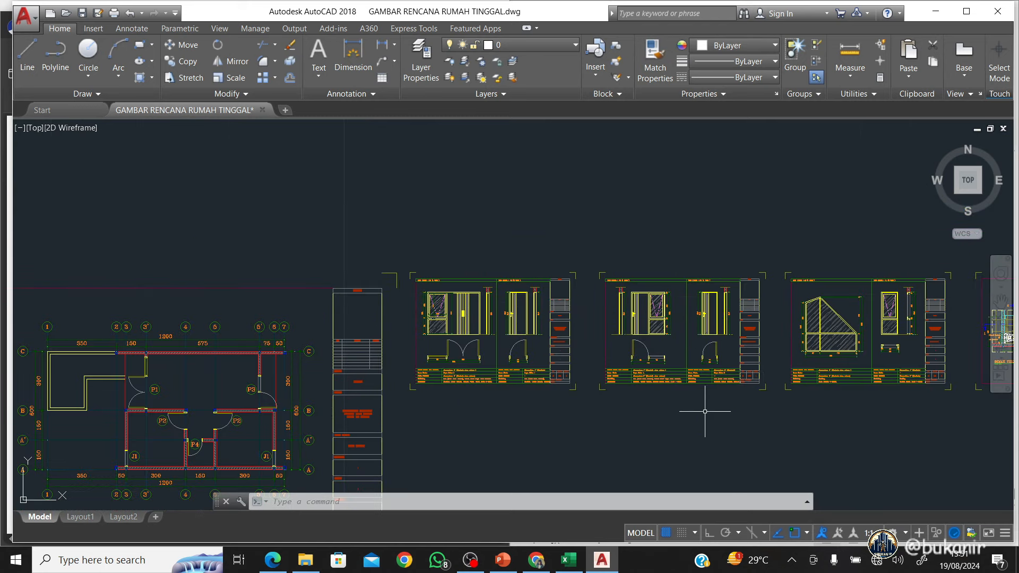
pyautogui.click(936, 15)
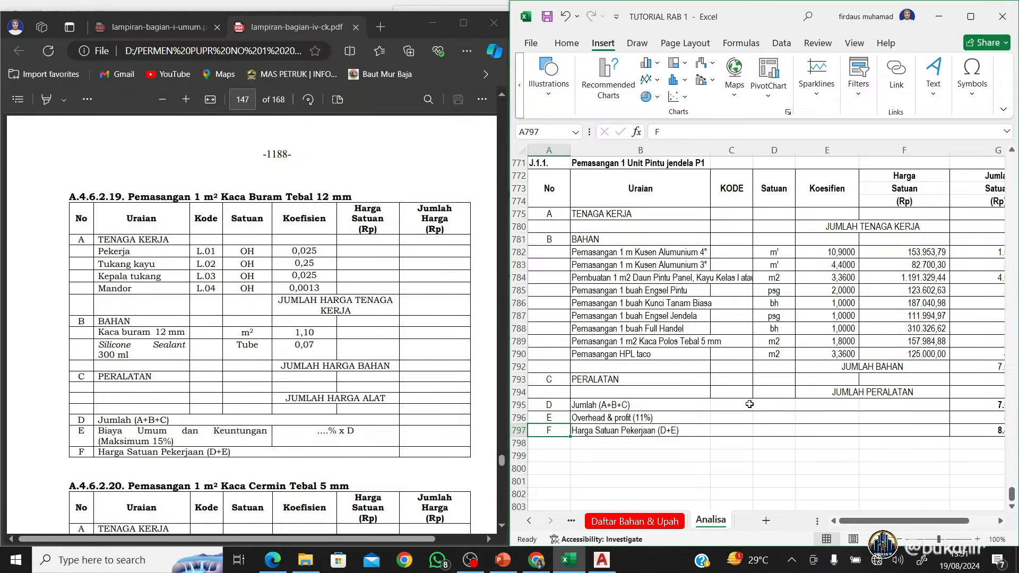
# Open the RAB sheet and review the door, window and painting items in Pekerjaan Arsitektur and the items in Pekerjaan Atap dan Plafond
pyautogui.click(530, 521)
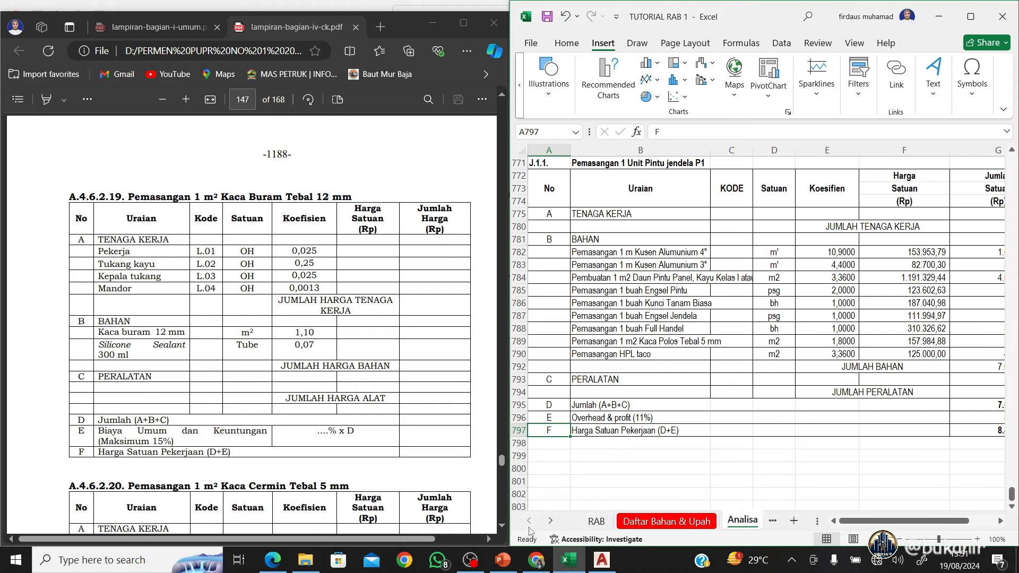
pyautogui.click(609, 522)
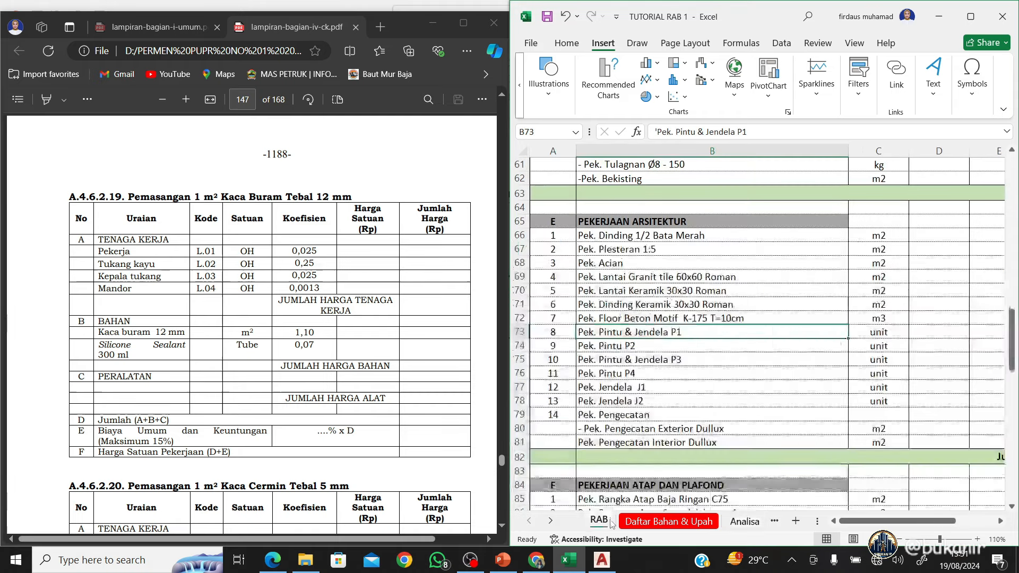
pyautogui.click(633, 414)
pyautogui.click(647, 430)
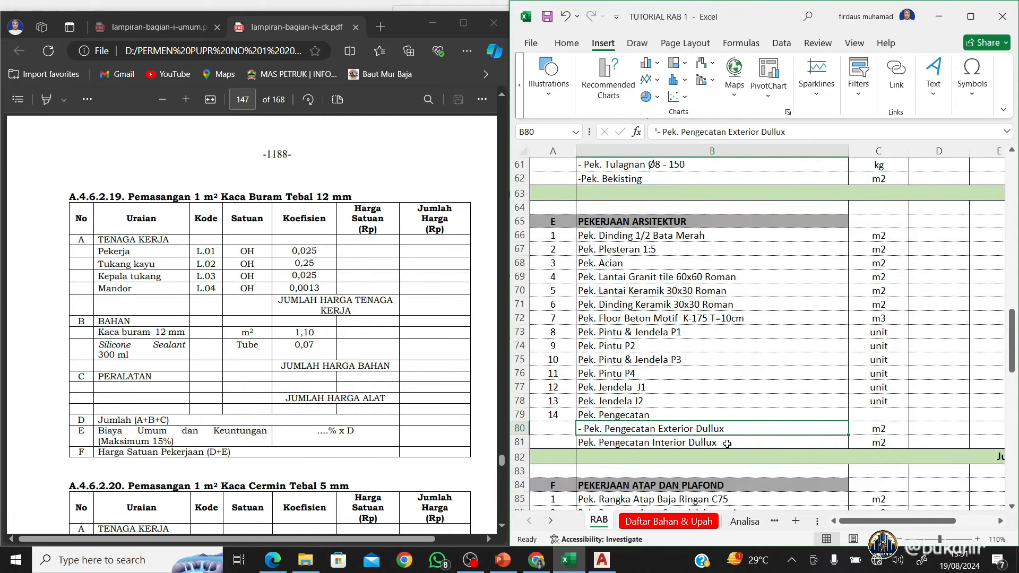
pyautogui.click(824, 456)
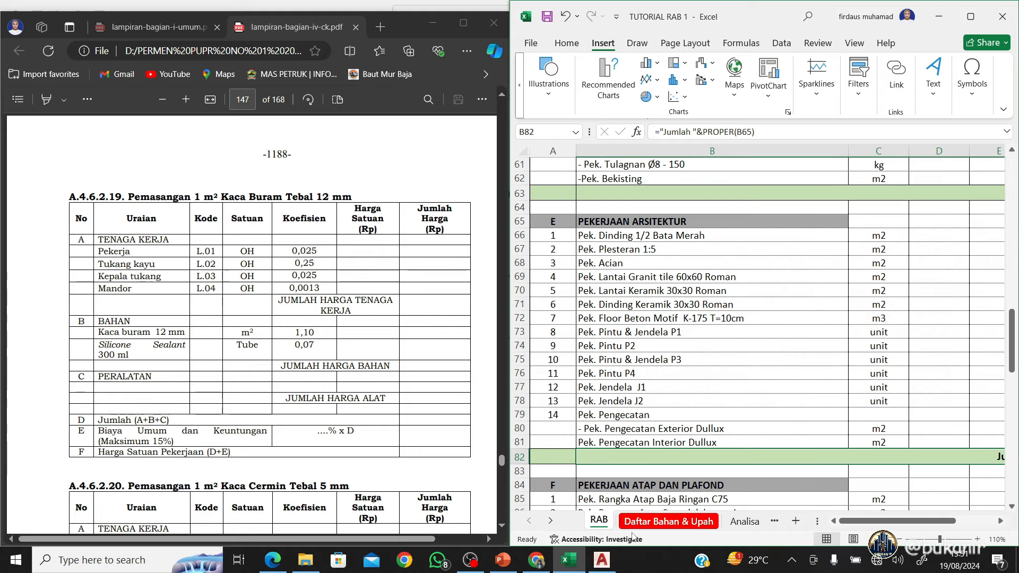
pyautogui.click(602, 560)
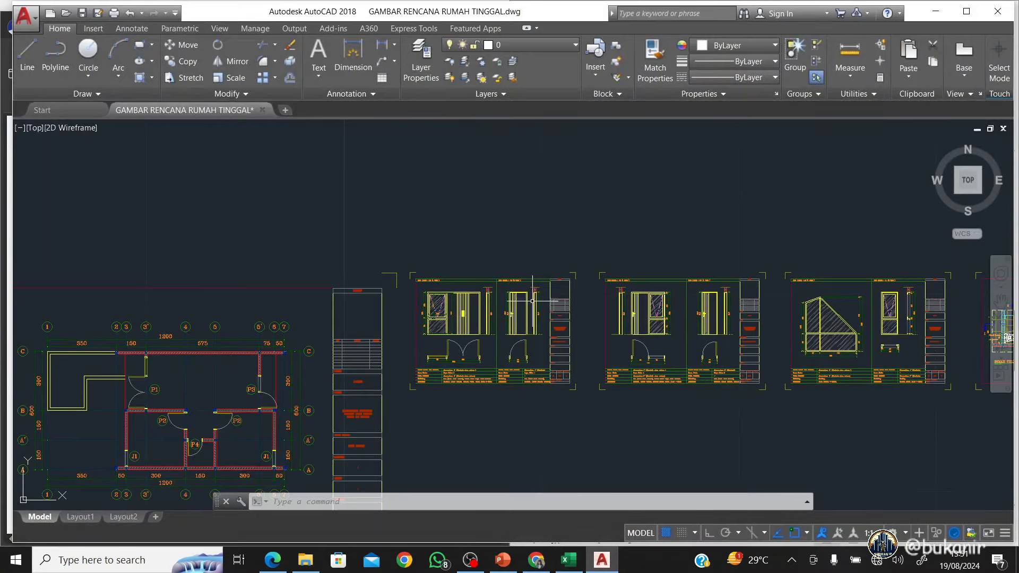
pyautogui.click(944, 12)
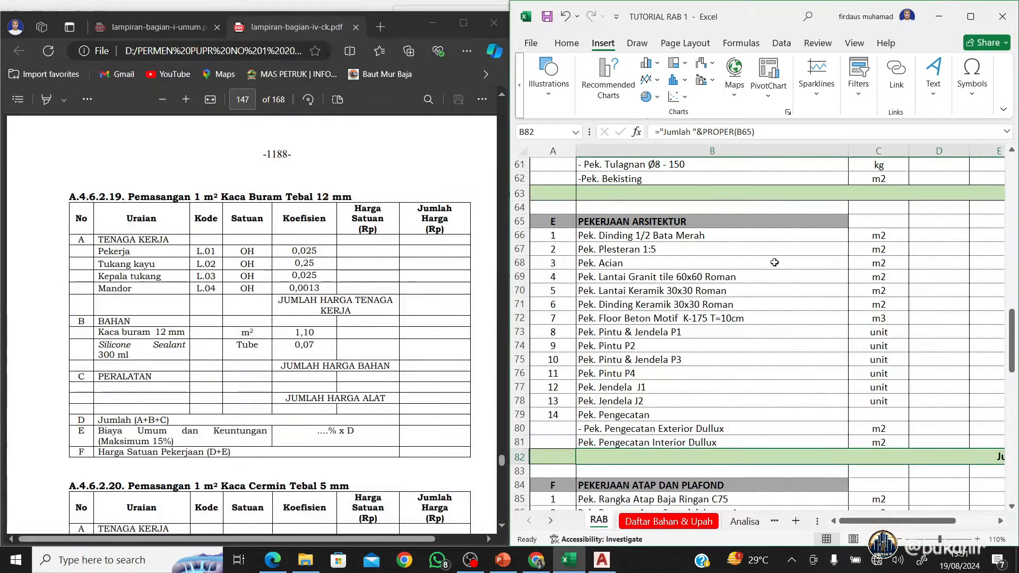
pyautogui.click(702, 397)
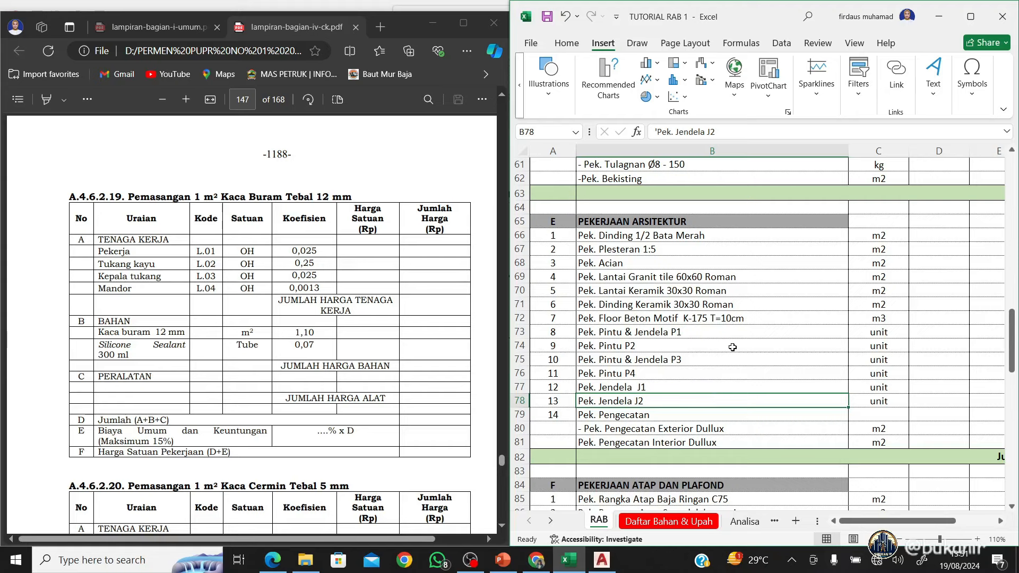
pyautogui.scroll(-3, 733, 347)
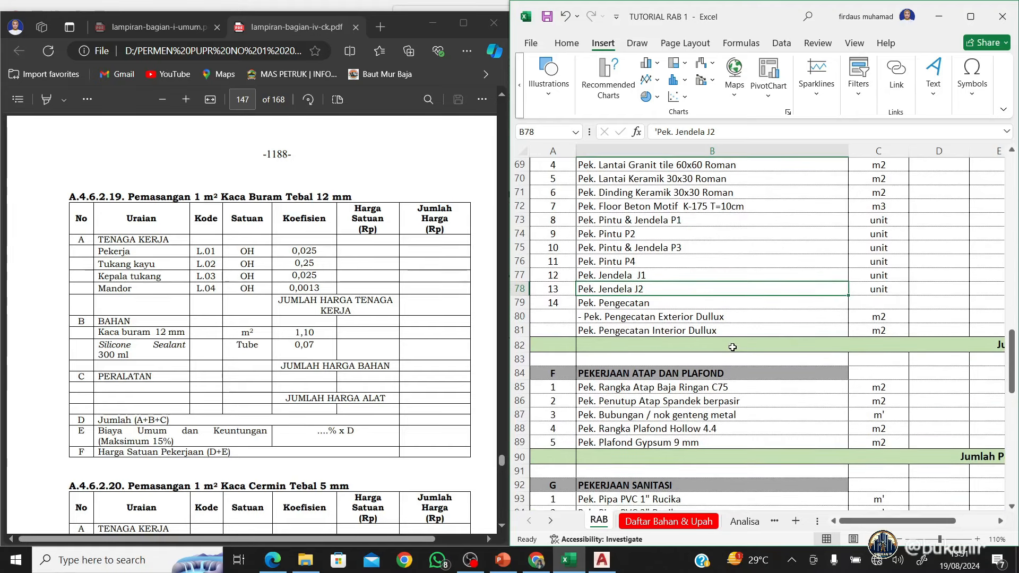
pyautogui.scroll(-1, 733, 347)
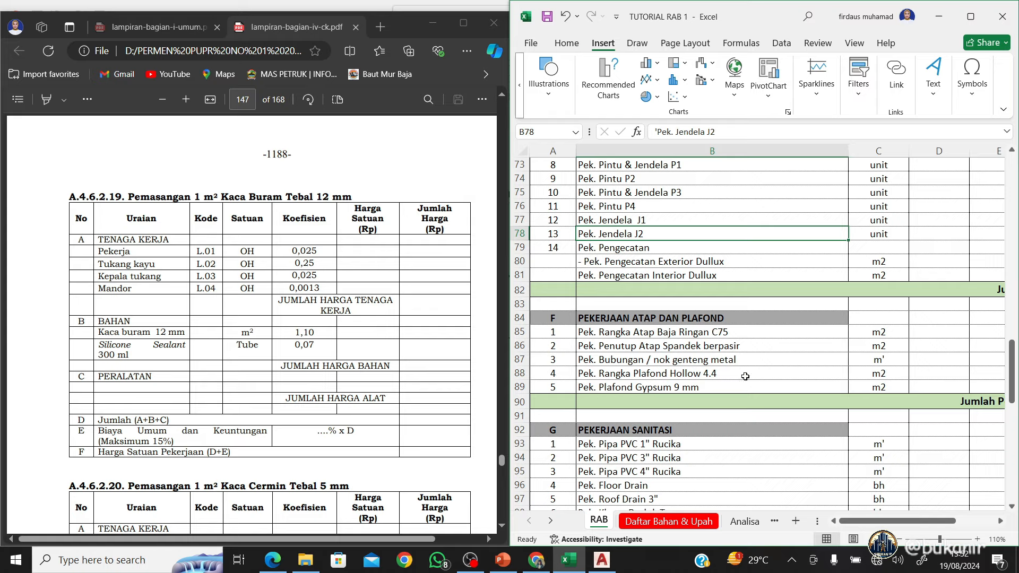
# Review the remaining RAB items in Pekerjaan Sanitasi, Pekerjaan Elektrikal and Pekerjaan Lain Lain
pyautogui.scroll(-12, 733, 348)
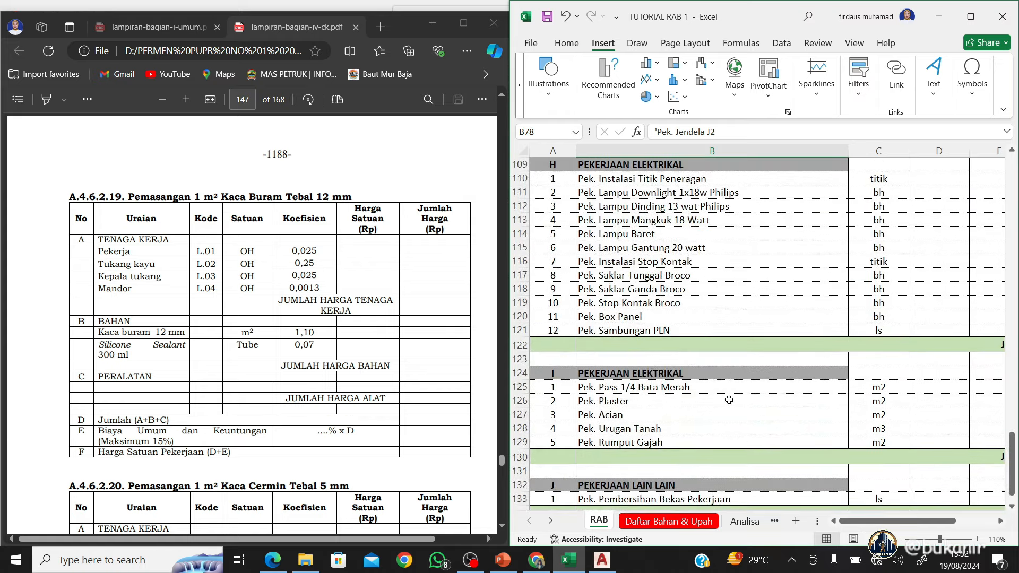
pyautogui.scroll(-3, 730, 397)
pyautogui.scroll(1, 732, 392)
pyautogui.scroll(4, 732, 392)
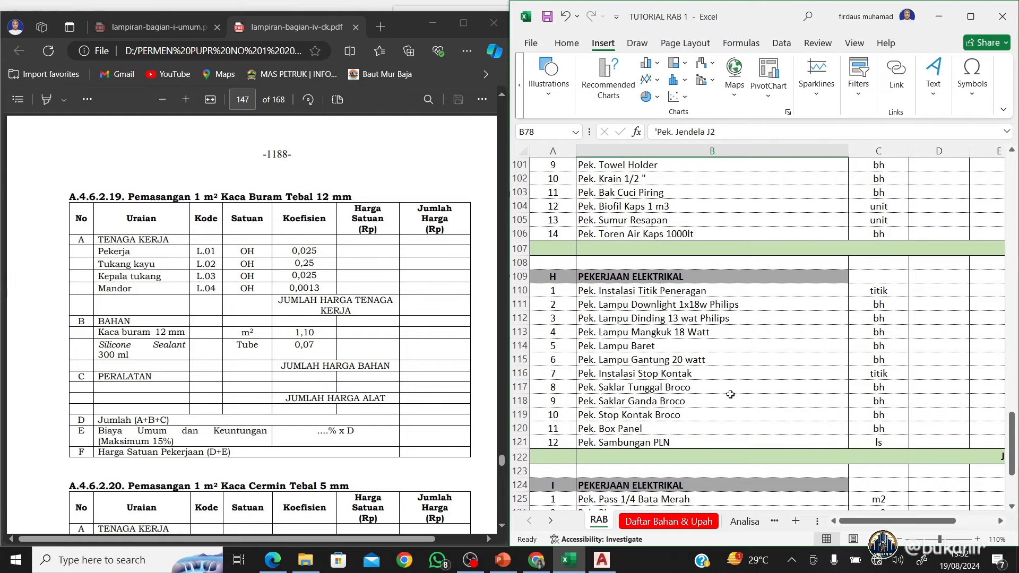
pyautogui.scroll(1, 730, 395)
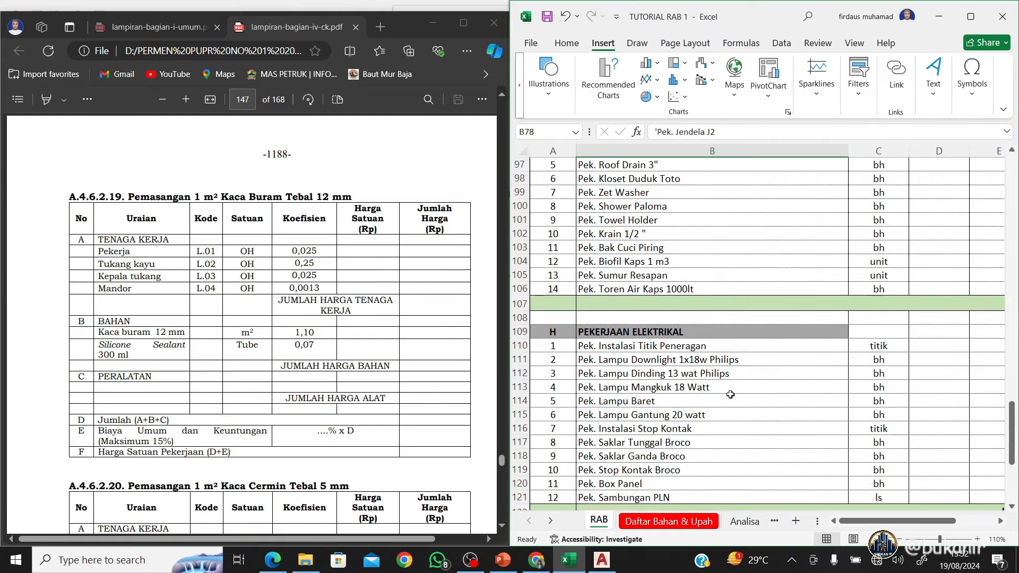
pyautogui.scroll(4, 730, 394)
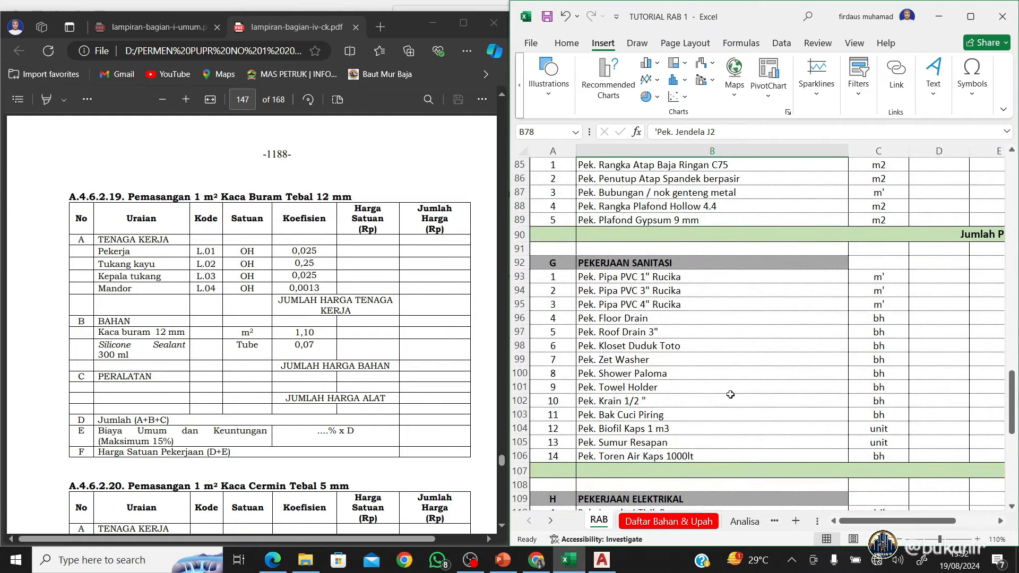
pyautogui.scroll(4, 730, 395)
pyautogui.scroll(8, 730, 394)
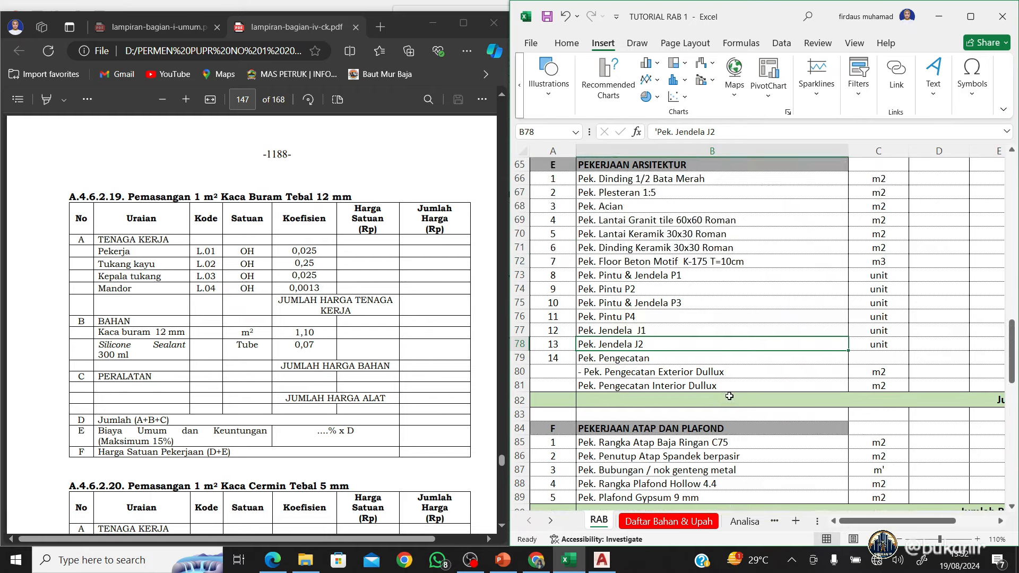
# Recheck the structural concrete items, the Pekerjaan Arsitektur items and the Pekerjaan Atap dan Plafond items in the RAB
pyautogui.scroll(2, 731, 396)
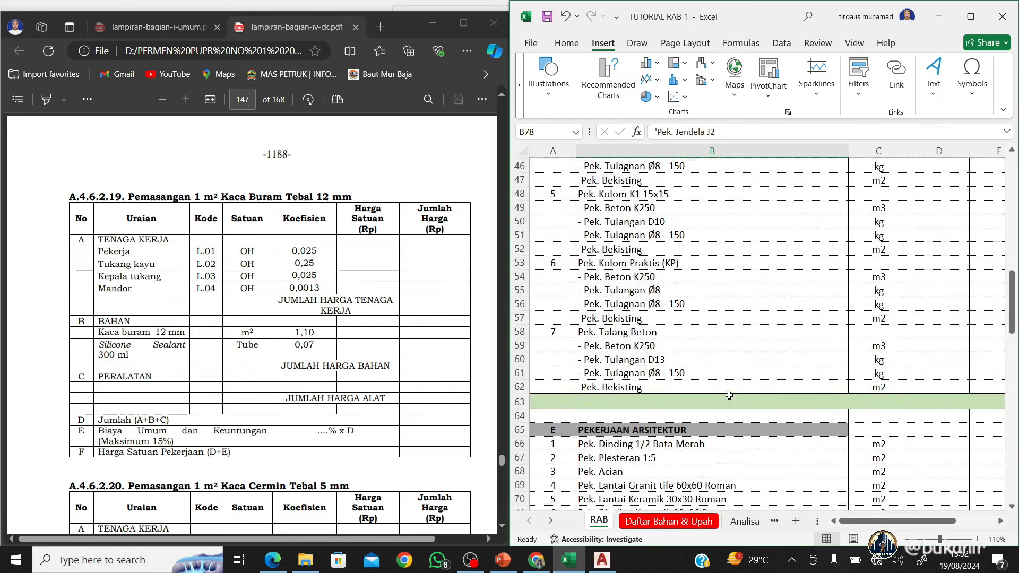
pyautogui.scroll(-7, 730, 396)
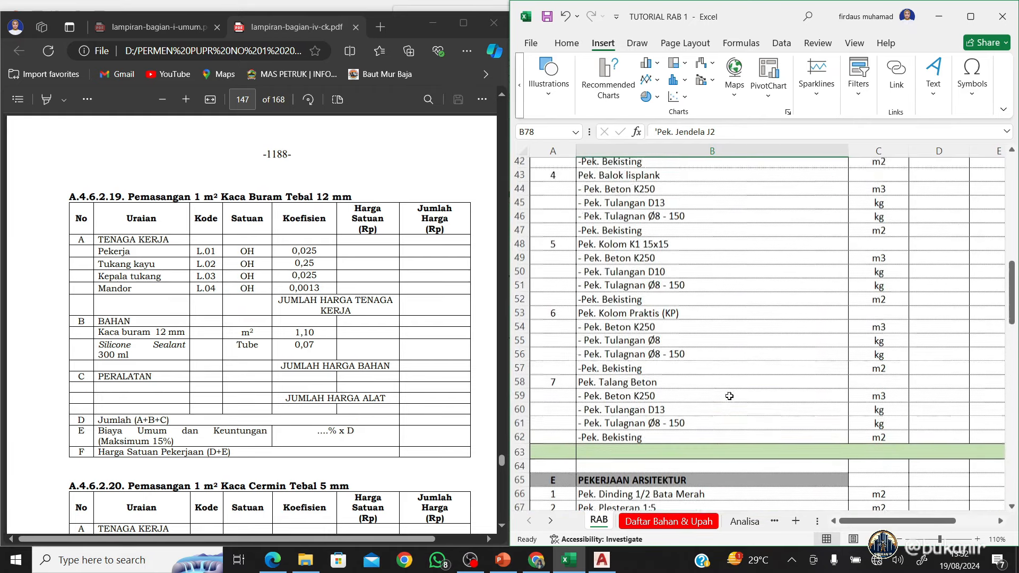
pyautogui.scroll(-4, 729, 397)
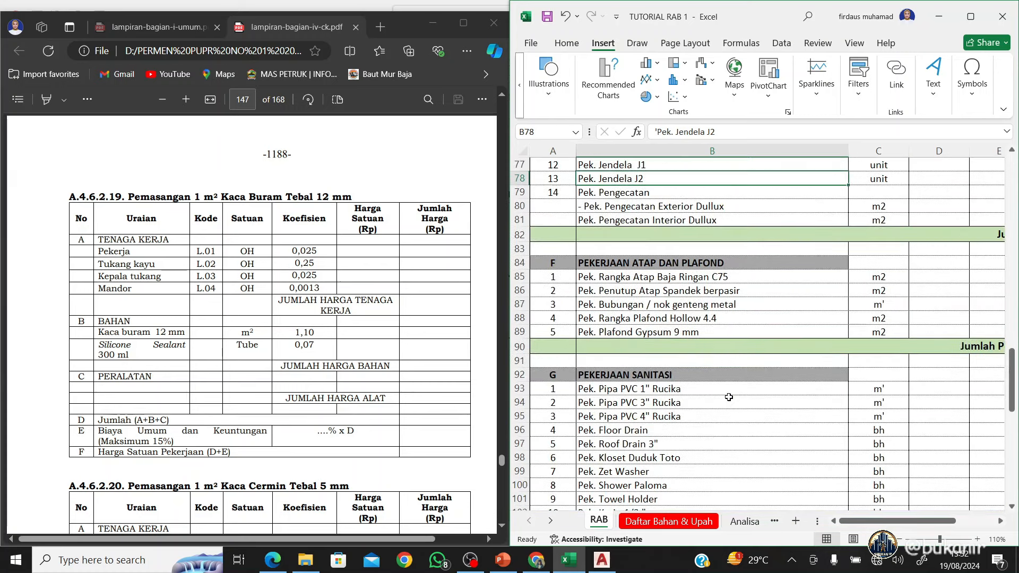
pyautogui.scroll(3, 732, 332)
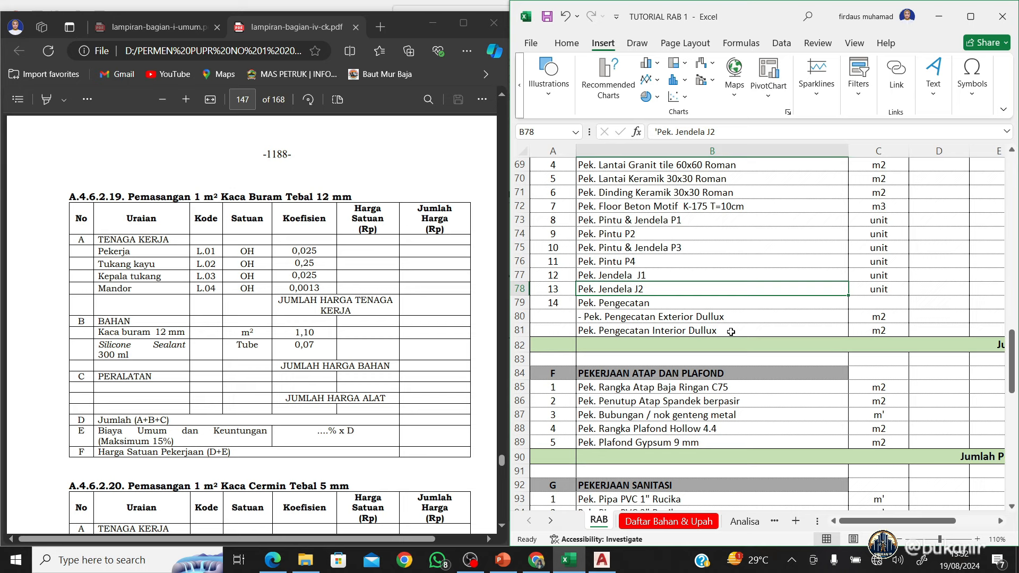
pyautogui.click(774, 378)
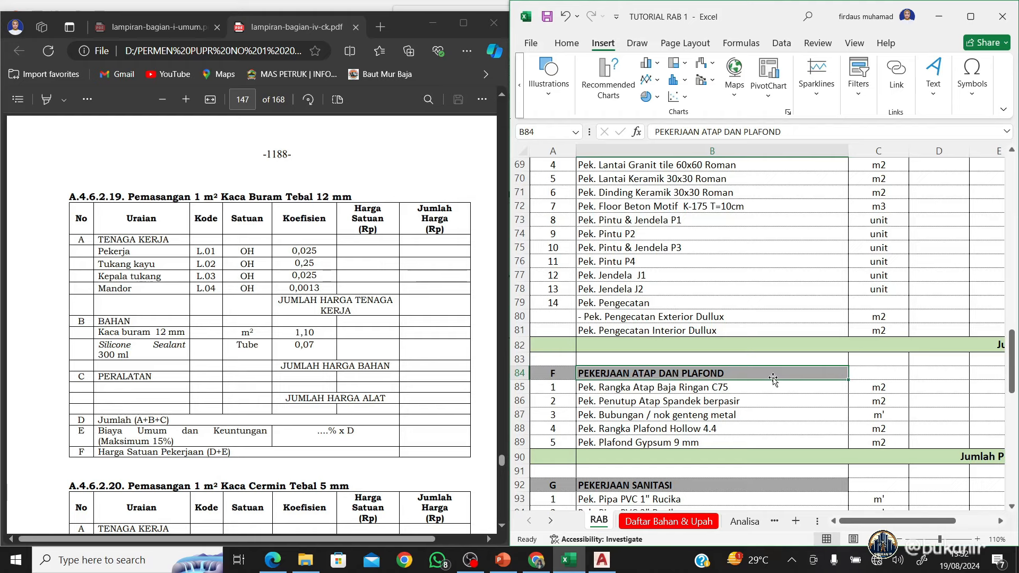
pyautogui.scroll(-1, 773, 379)
pyautogui.scroll(2, 773, 379)
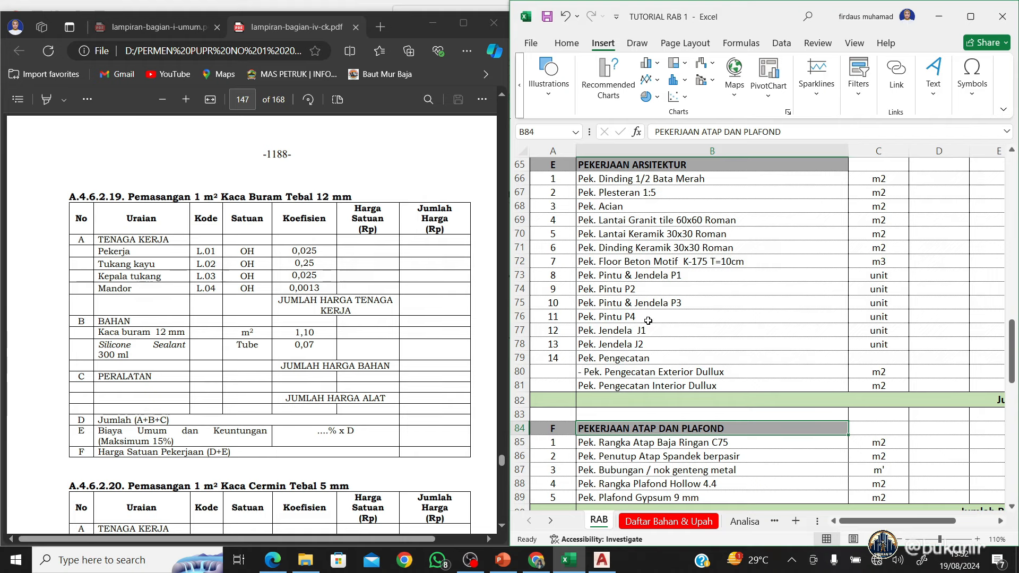
pyautogui.scroll(-3, 646, 355)
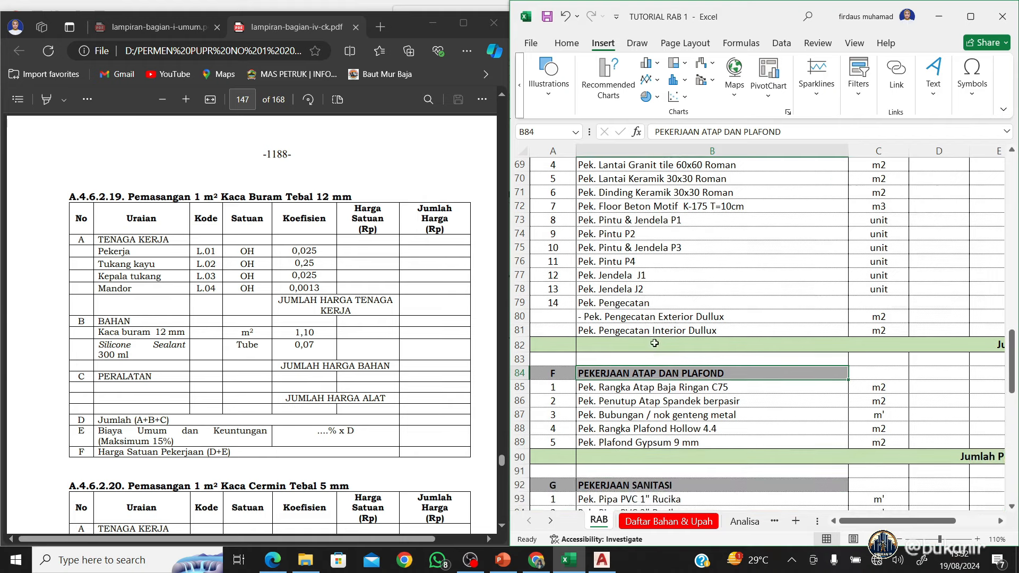
pyautogui.click(661, 342)
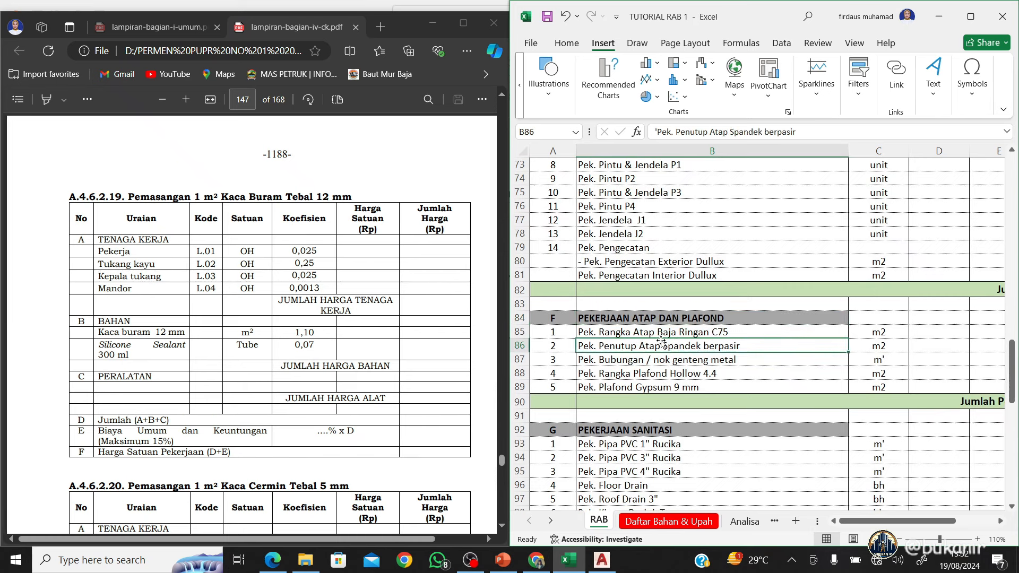